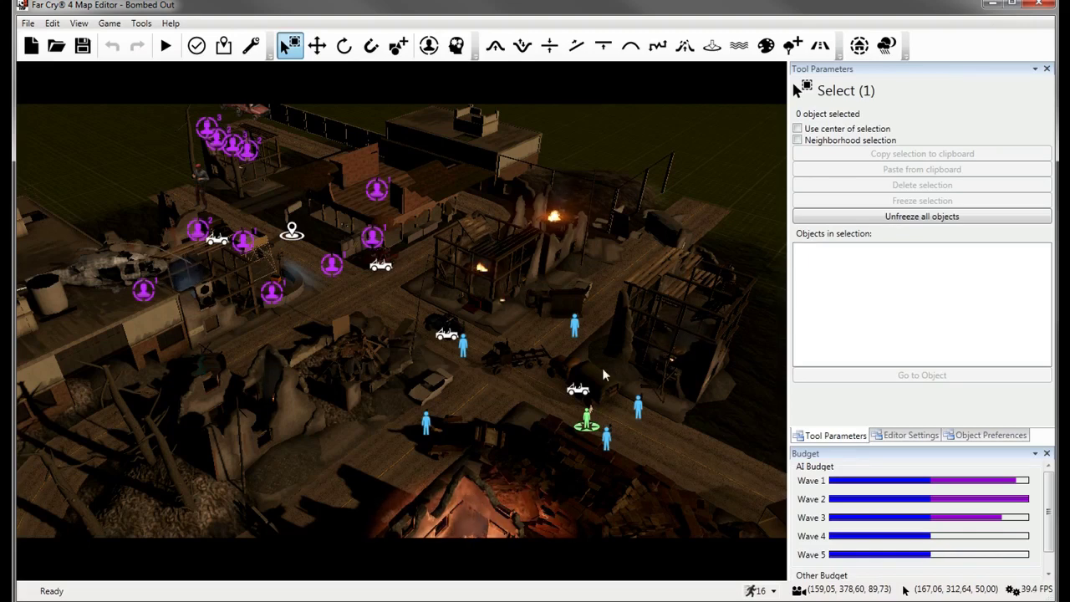
Fly around the Bombed Out map to examine its ruined buildings, streets, vehicles and spawn markers.
key(a)
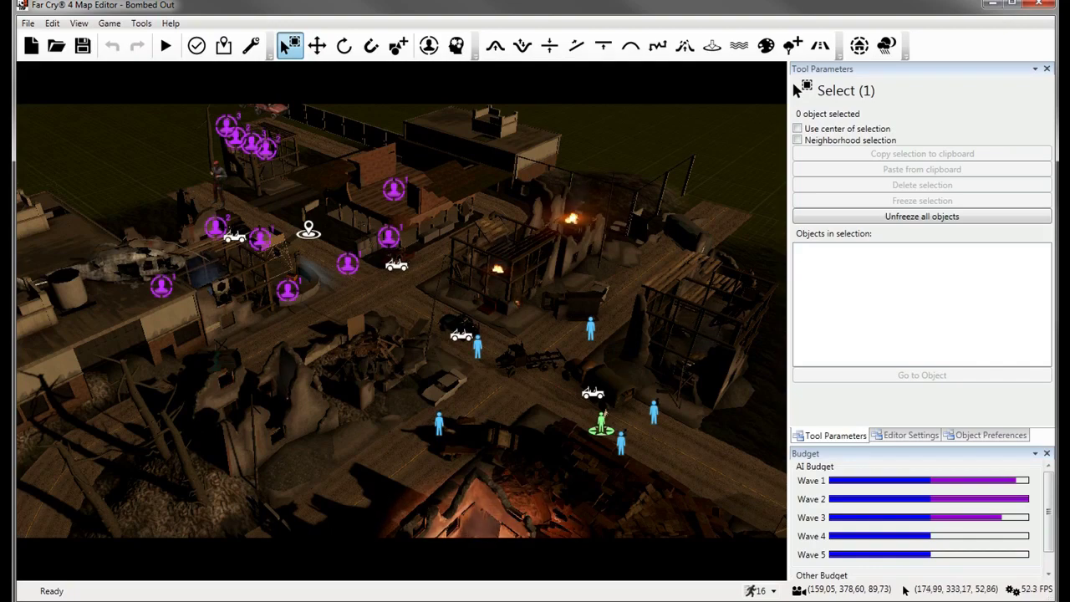
mouse_move(617, 372)
right_down()
mouse_move(617, 344)
mouse_move(623, 361)
mouse_move(648, 364)
mouse_move(627, 364)
mouse_move(706, 360)
mouse_move(164, 360)
mouse_move(331, 355)
mouse_move(332, 373)
mouse_move(343, 373)
mouse_move(18, 365)
mouse_move(142, 366)
mouse_move(180, 380)
mouse_move(173, 372)
right_up()
key(w)
key(a)
key(w)
key(w)
key(d)
key(d)
key(w)
key(d)
key(w)
key(w)
key(a)
key(s)
key(d)
key(s)
key(a)
key(s)
key(d)
key(s)
key(s)
key(s)
key(a)
key(w)
key(s)
key(a)
key(w)
right_drag(355, 178, 328, 242)
key(a)
key(s)
key(d)
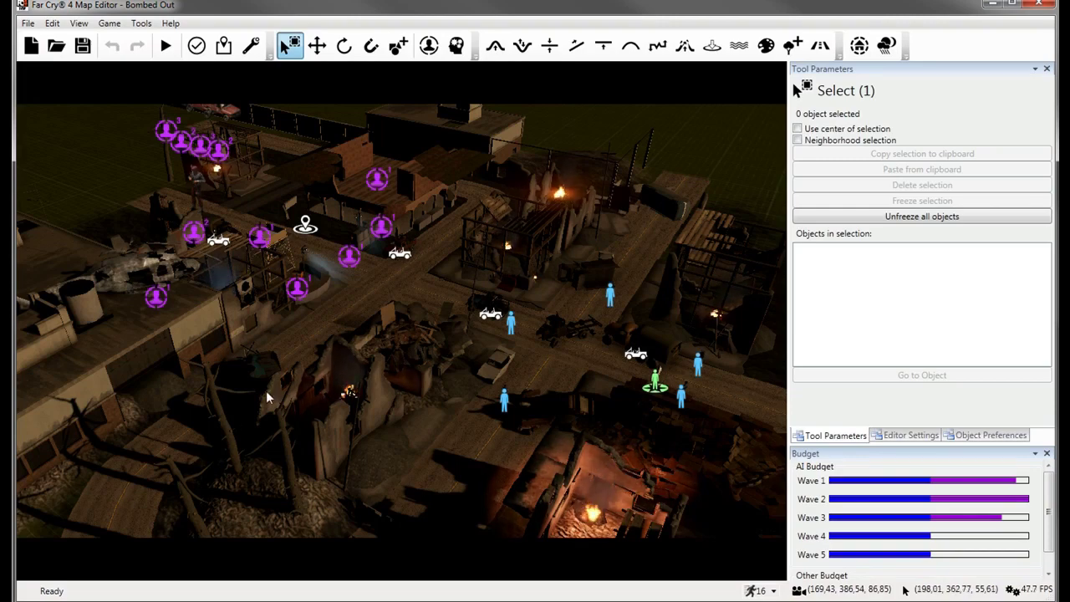
mouse_move(67, 601)
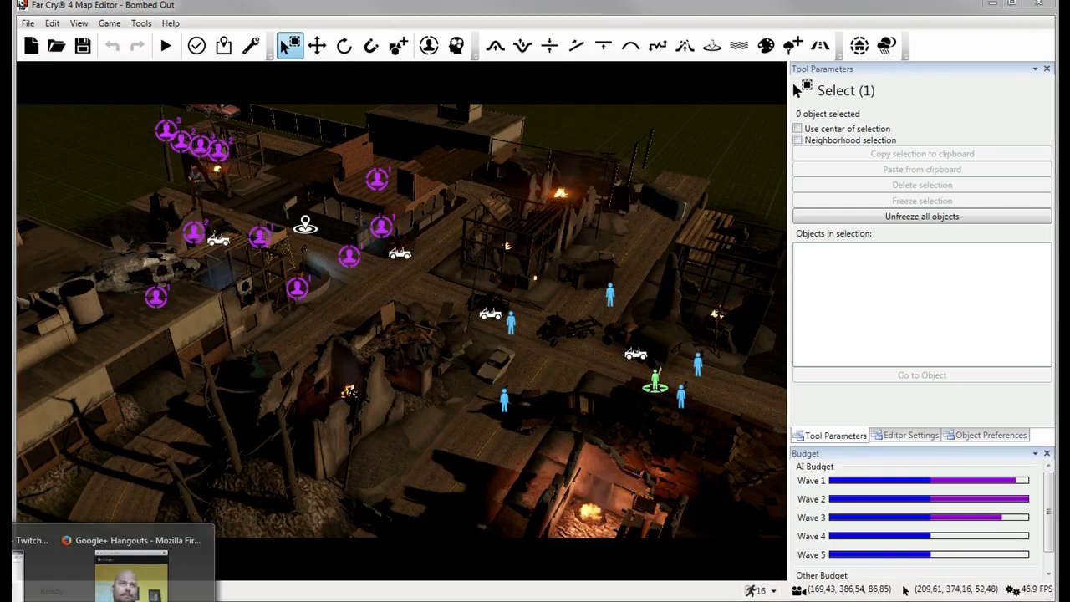
click(34, 564)
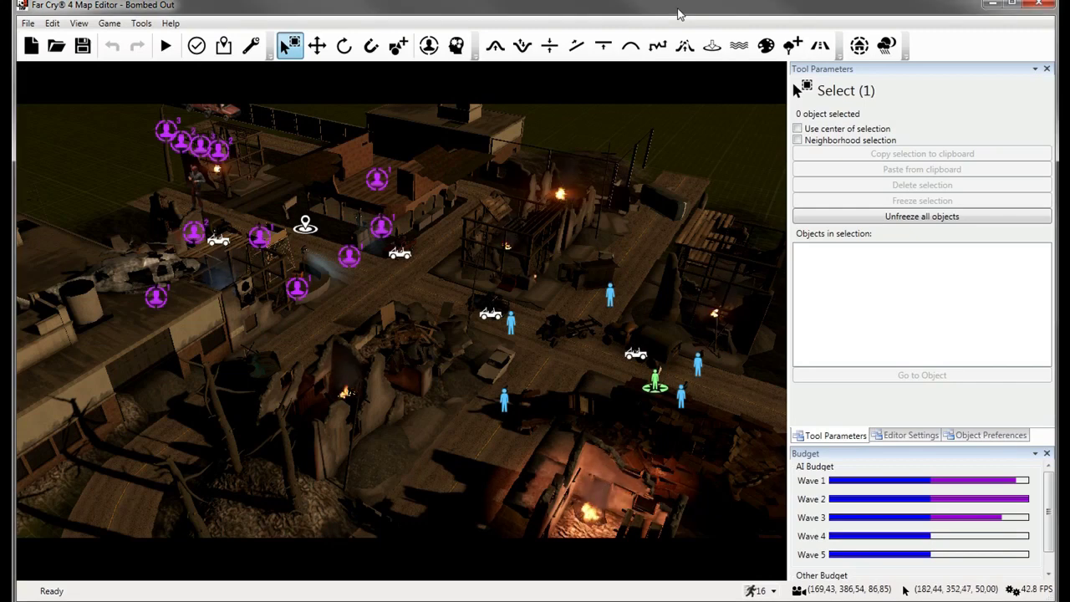
Survey the Bombed Out town from several angles, examining the crossroads, burning ruins and enemy wave placements.
right_drag(535, 284, 543, 299)
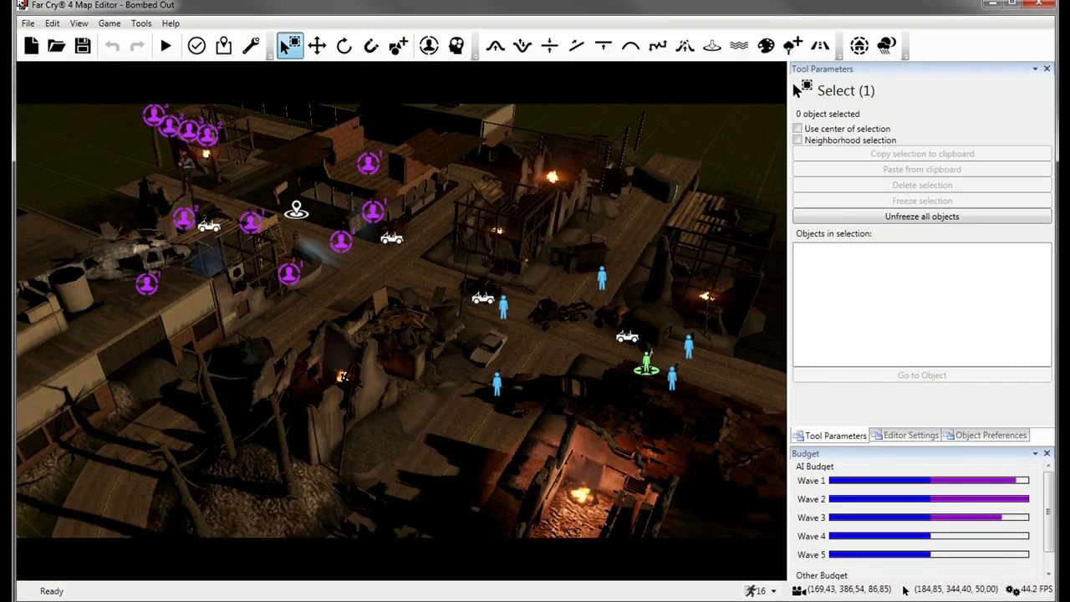
right_drag(543, 299, 523, 286)
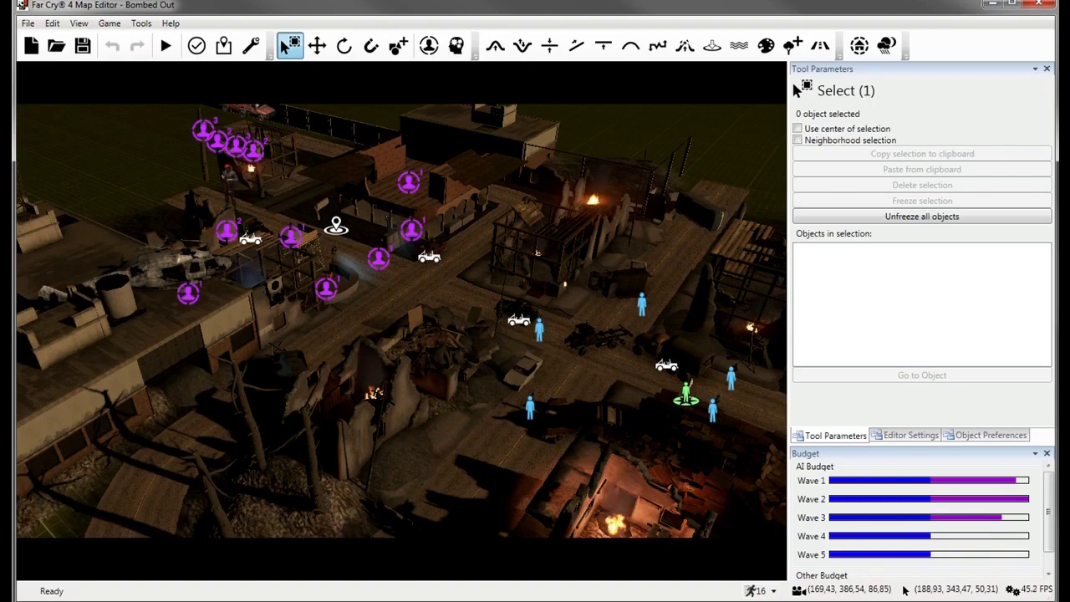
key(w)
key(d)
right_drag(523, 286, 397, 291)
middle_drag(510, 361, 360, 360)
scroll(510, 361, down, 3)
middle_drag(510, 360, 640, 365)
key(w)
key(a)
right_drag(510, 341, 737, 343)
key(a)
key(w)
key(w)
key(w)
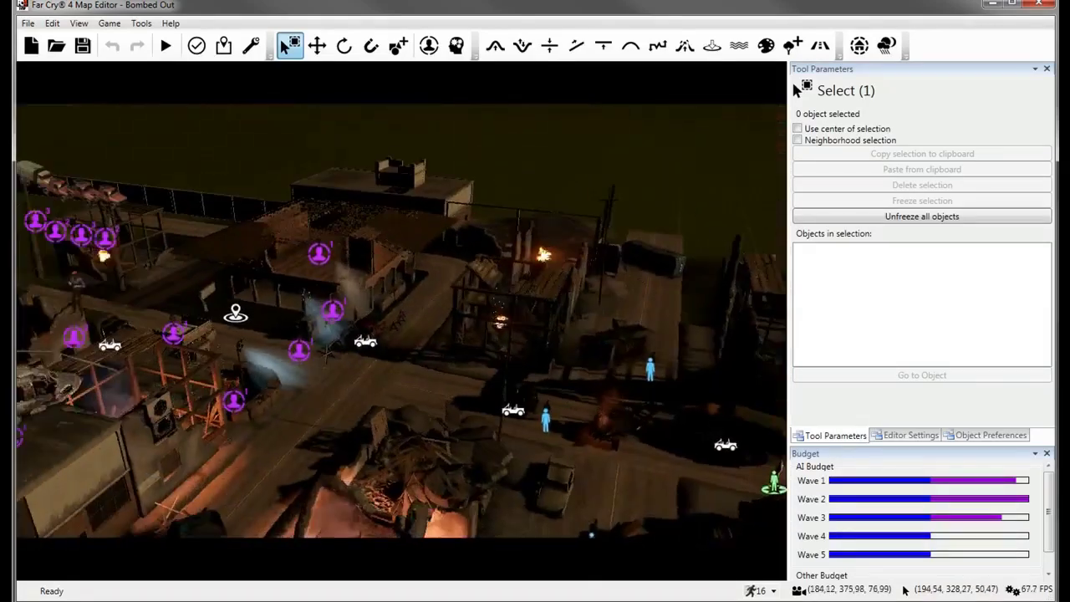
key(d)
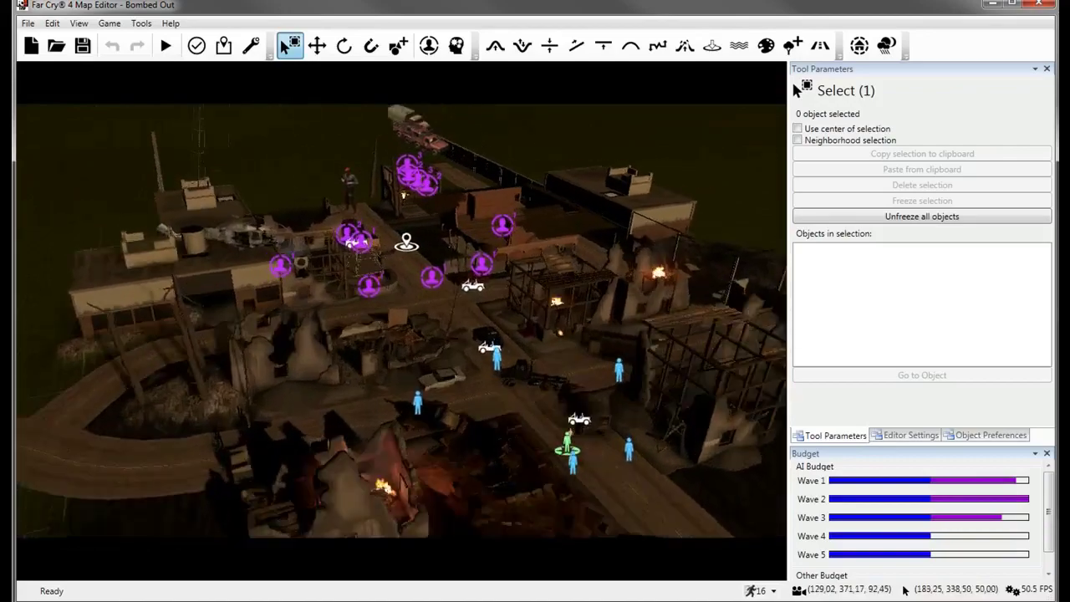
key(w)
mouse_move(502, 359)
right_down()
mouse_move(635, 359)
mouse_move(503, 359)
right_up()
key(d)
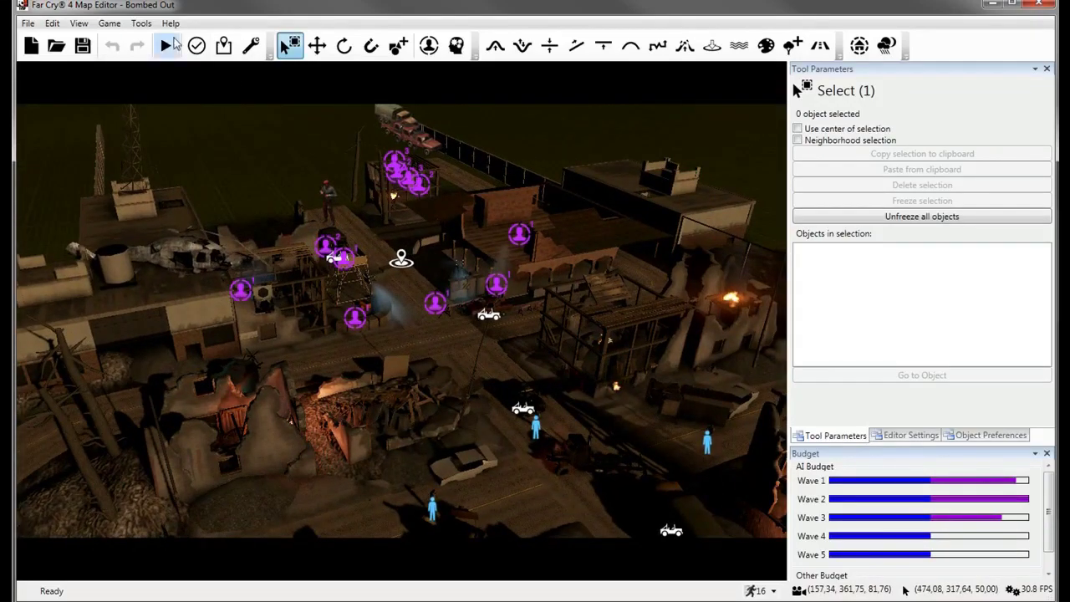
Open the Old World map without saving the current map.
click(29, 24)
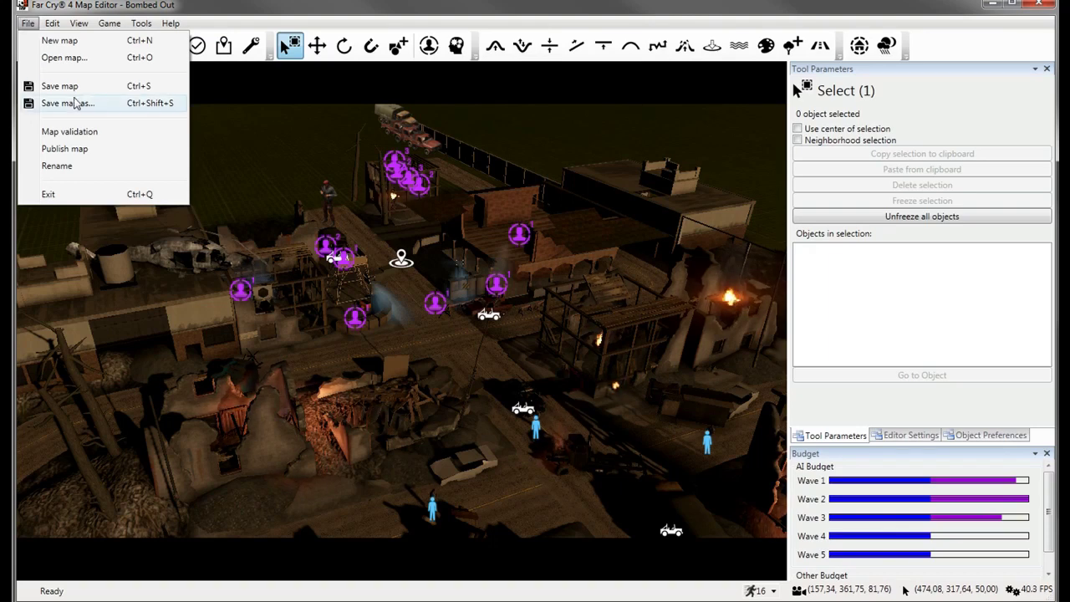
click(74, 60)
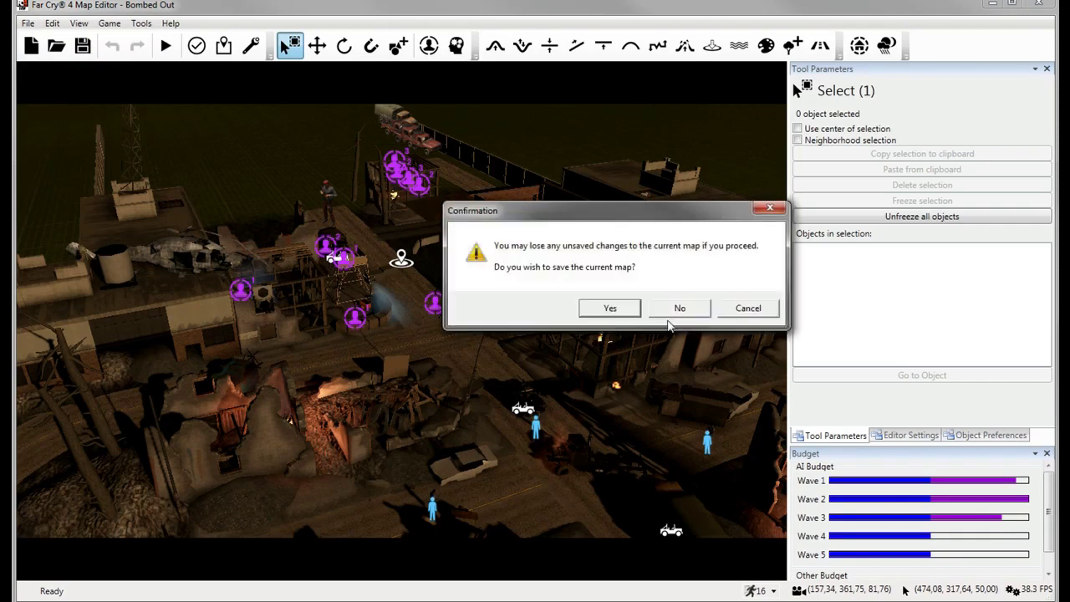
click(669, 311)
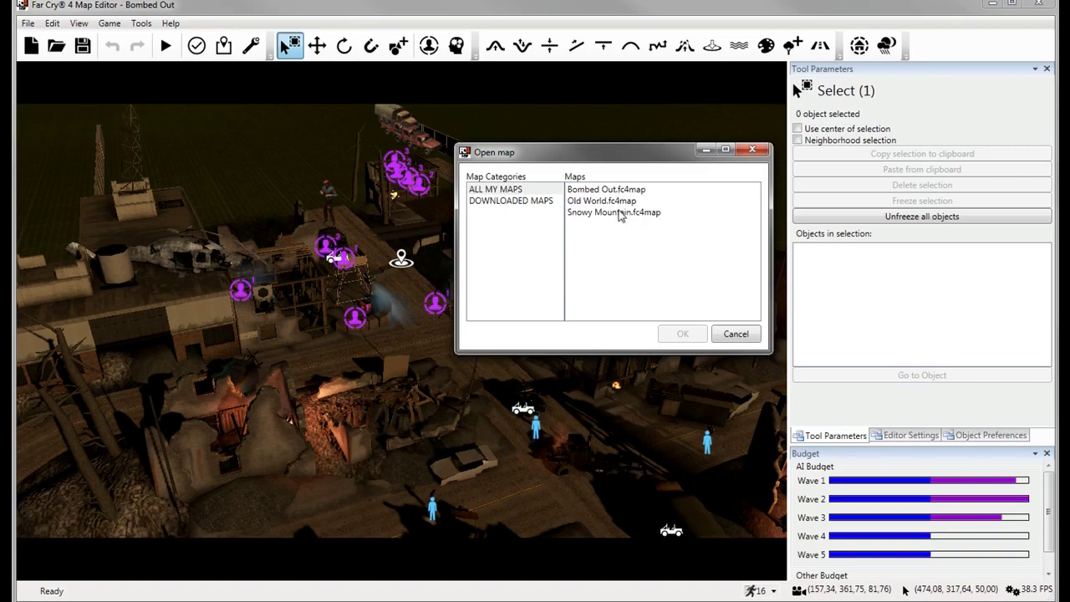
double_click(617, 204)
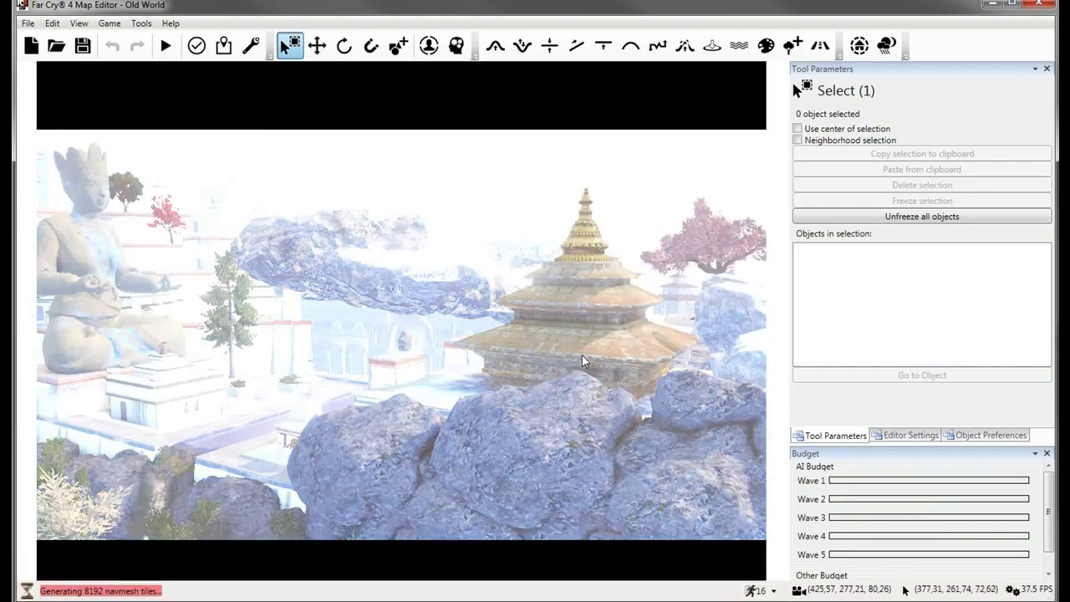
Set the environment's ambient sound to Village.
right_drag(583, 360, 583, 359)
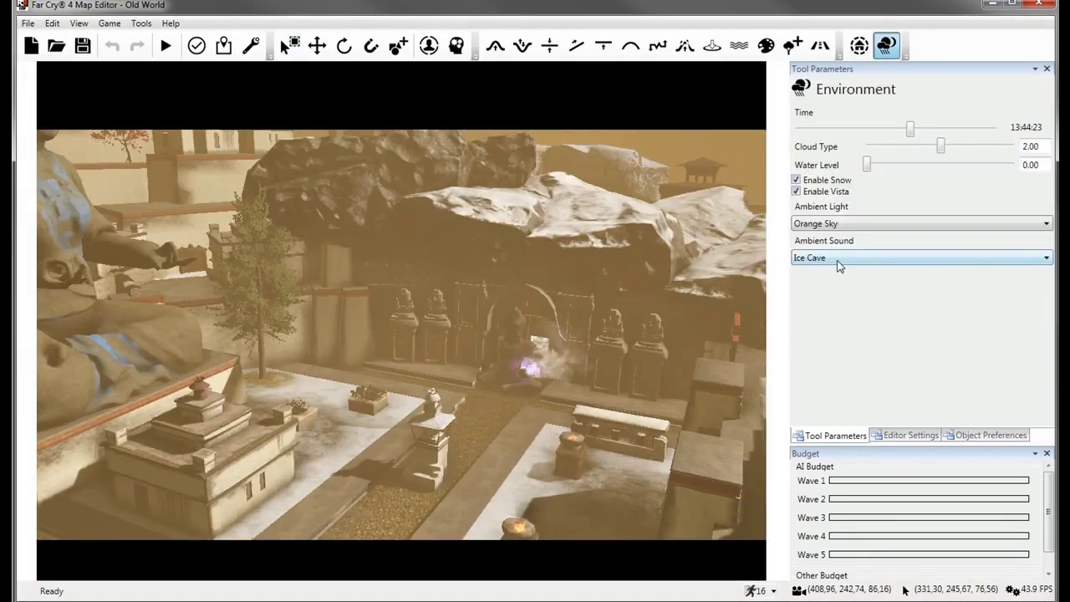
click(838, 259)
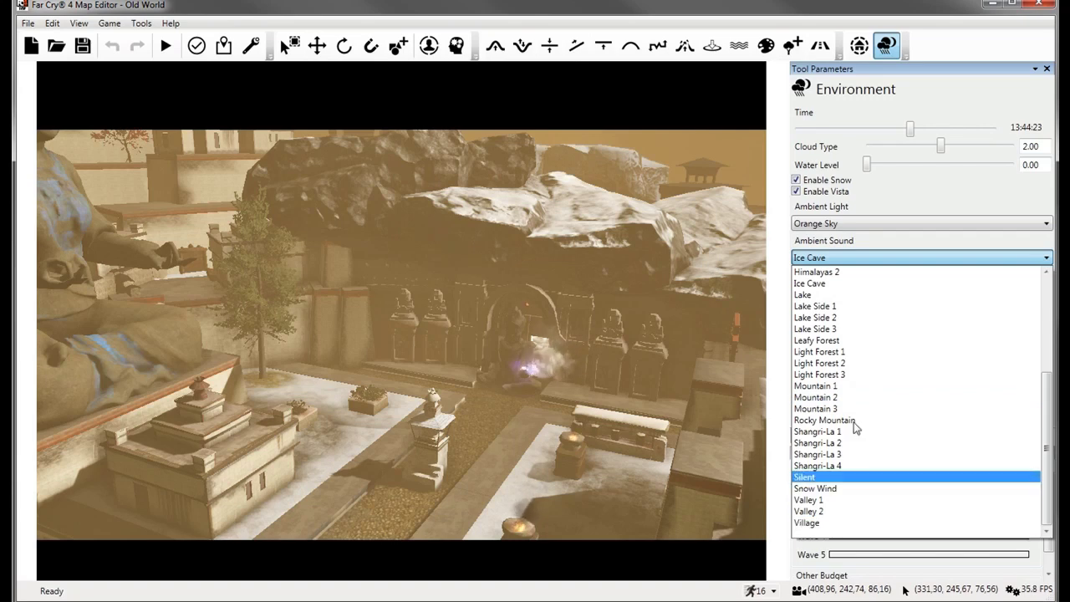
click(846, 525)
click(805, 264)
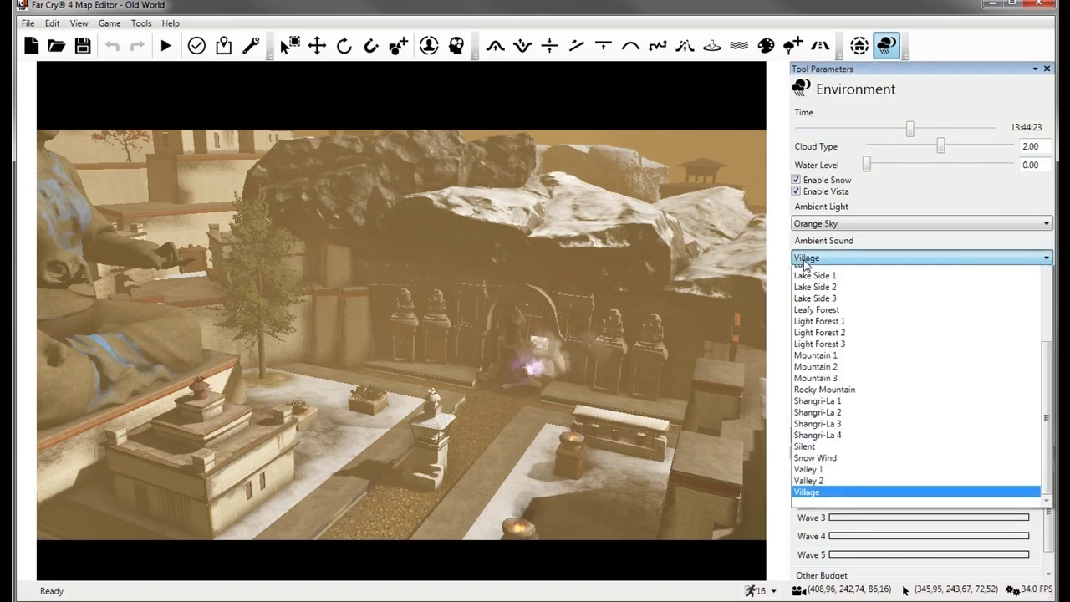
click(805, 264)
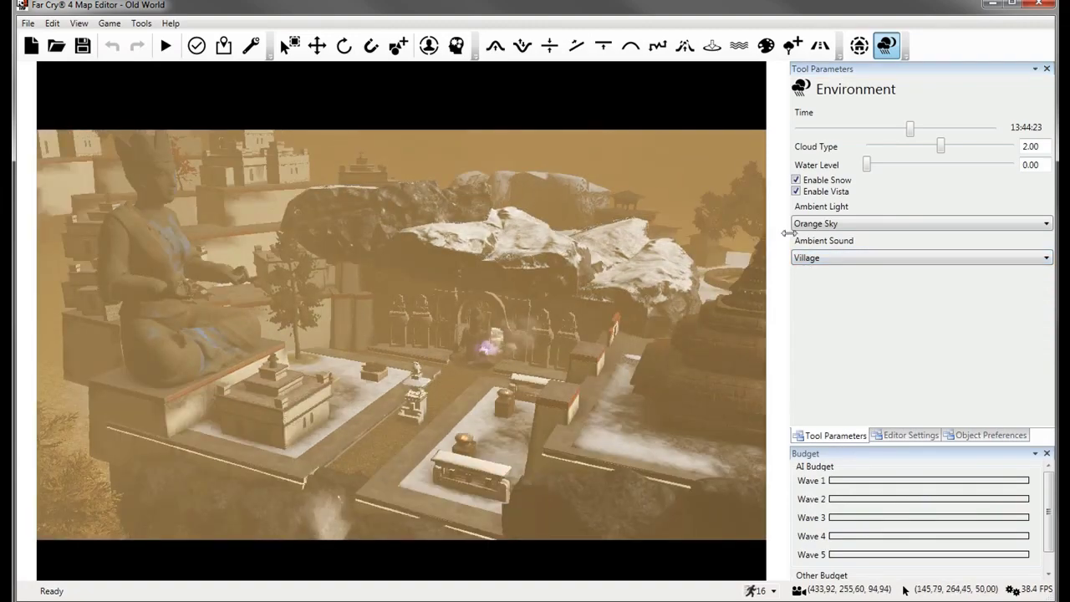
Preview the Hazy ambient light on the temple area, and set the ambient light to High Mountain.
click(803, 224)
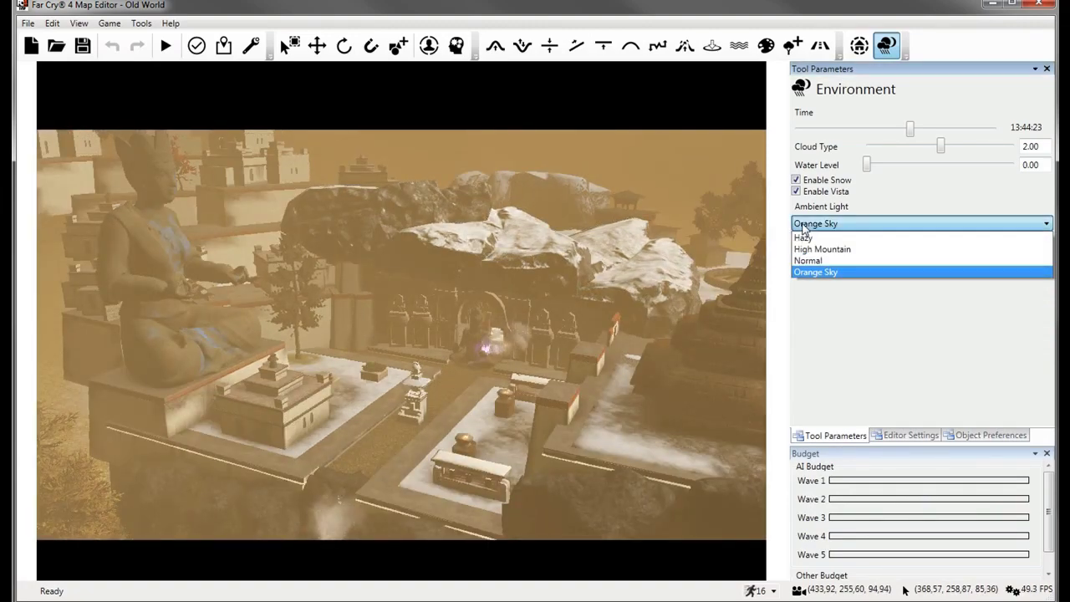
click(806, 238)
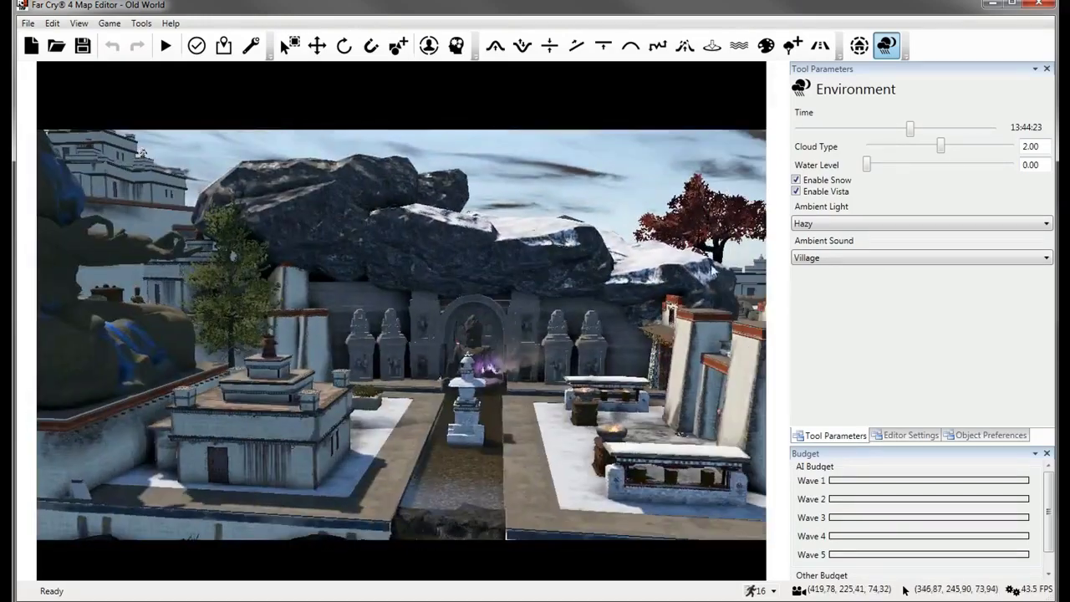
click(859, 224)
click(840, 241)
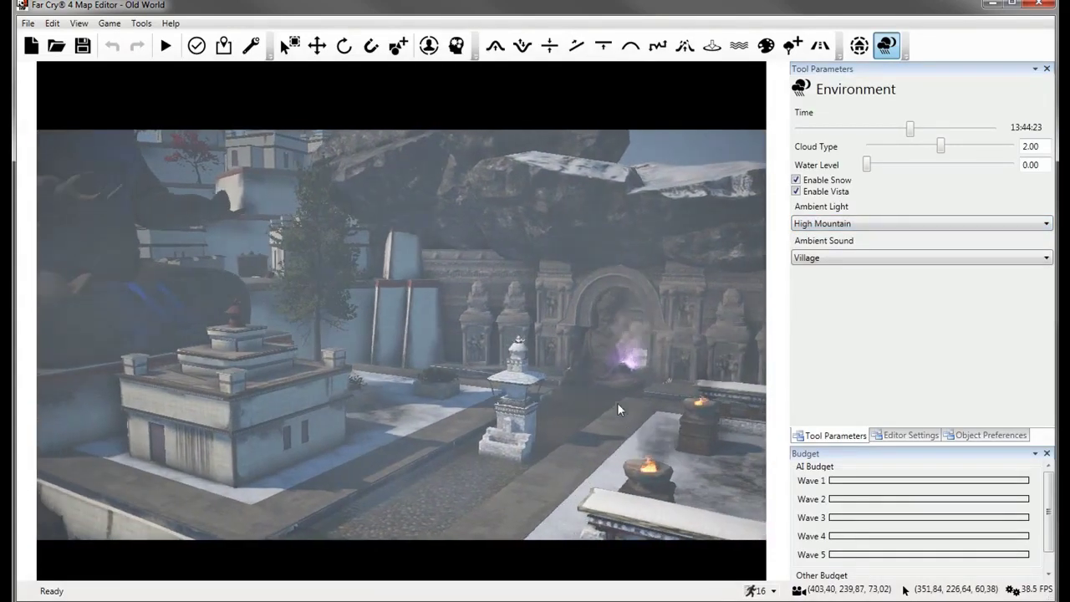
Turn the editor's fog display off to compare the scene, and turn it back on.
click(912, 436)
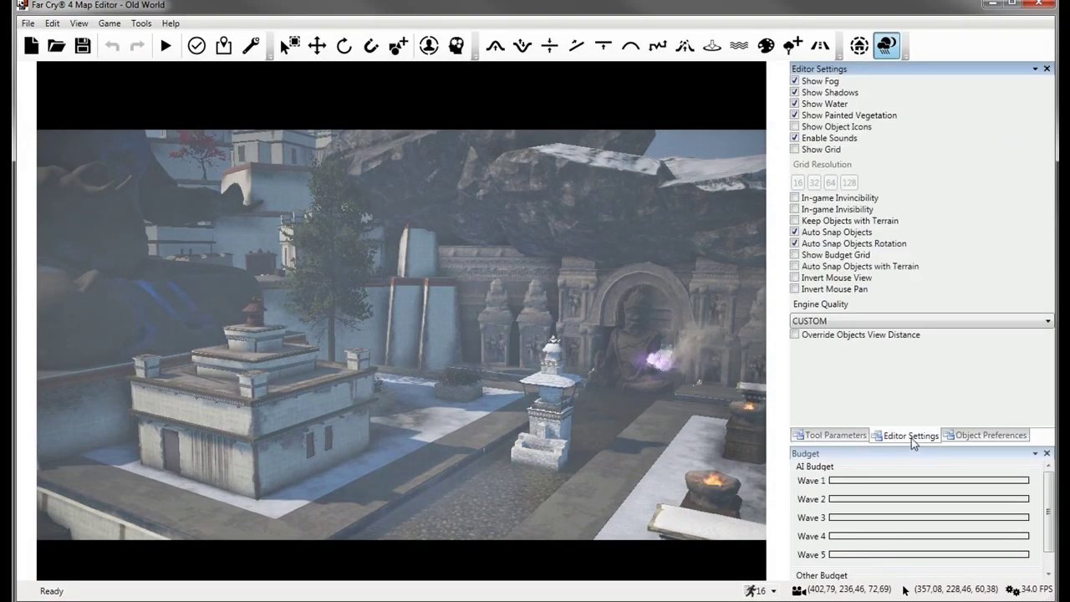
click(795, 81)
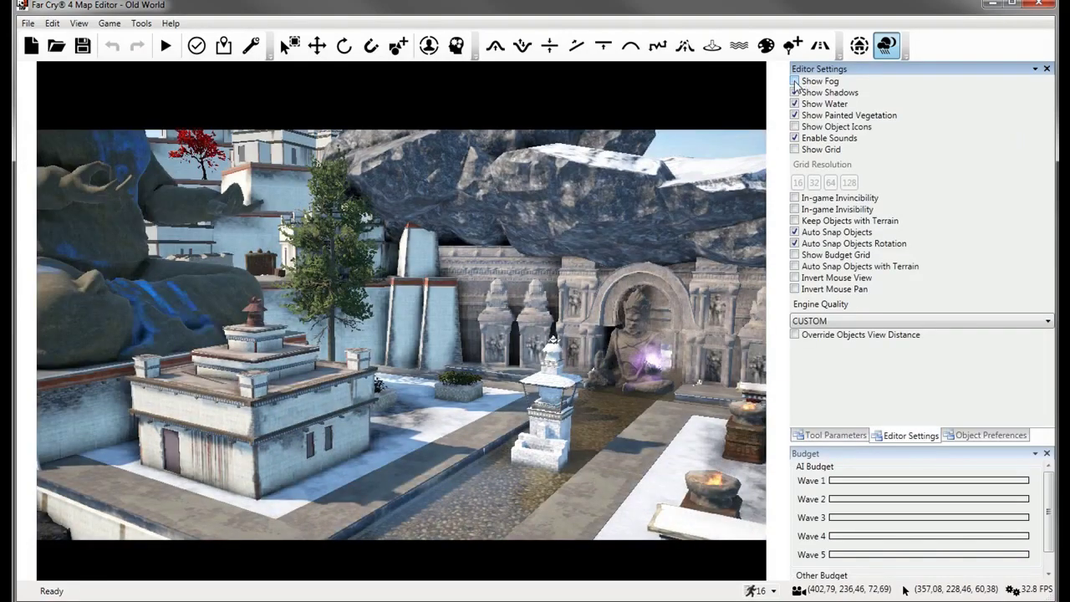
click(795, 81)
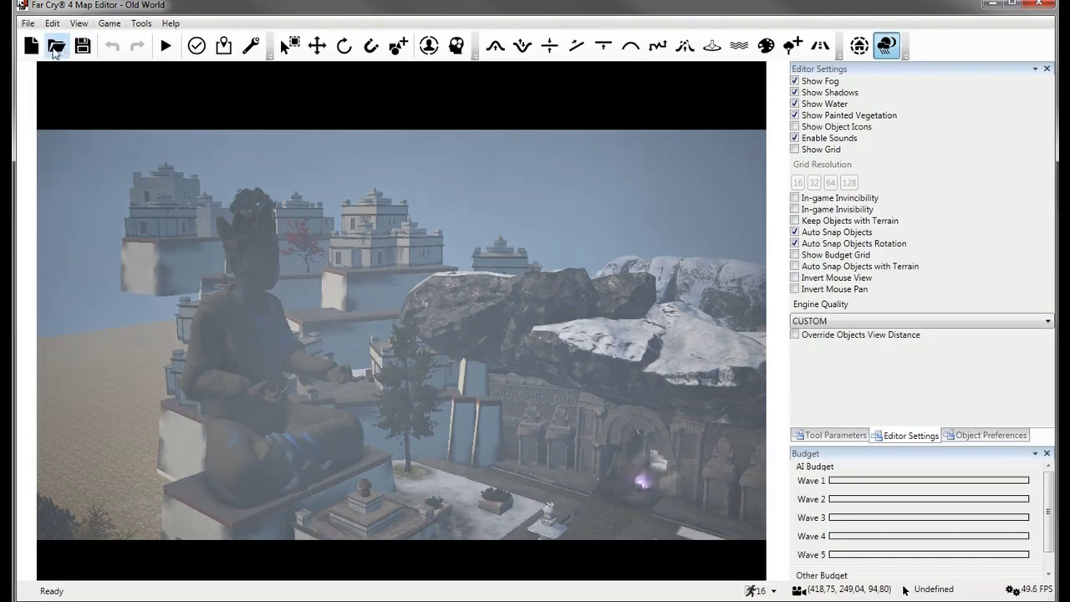
Open the Snowy Mountain map without saving the changes to Old World.
click(57, 46)
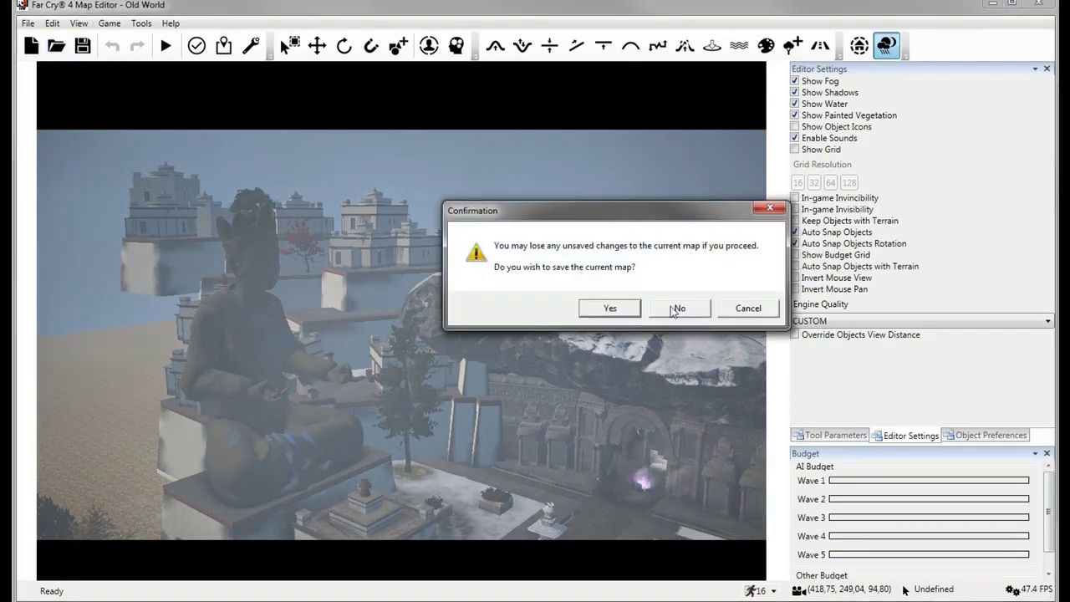
click(676, 309)
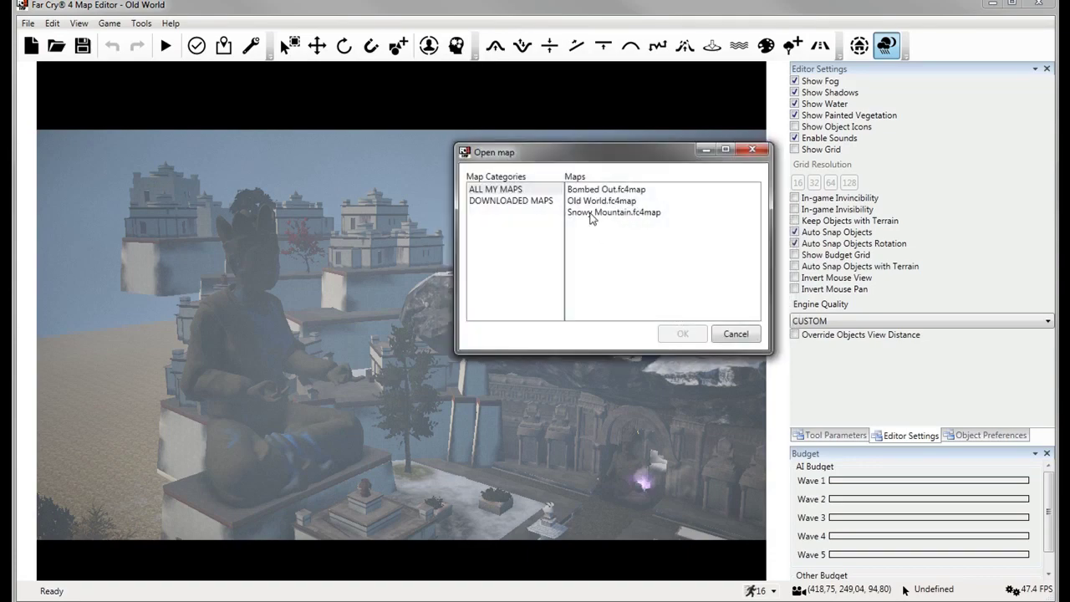
double_click(591, 213)
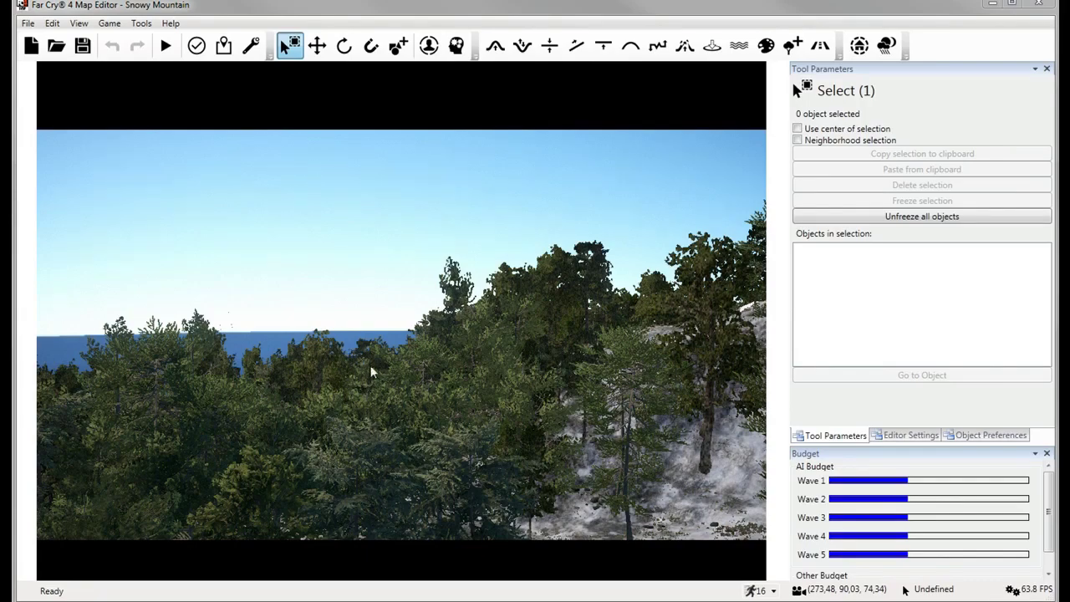
Fly over the Snowy Mountain map to examine its outpost, roads, forest and peak.
key(s)
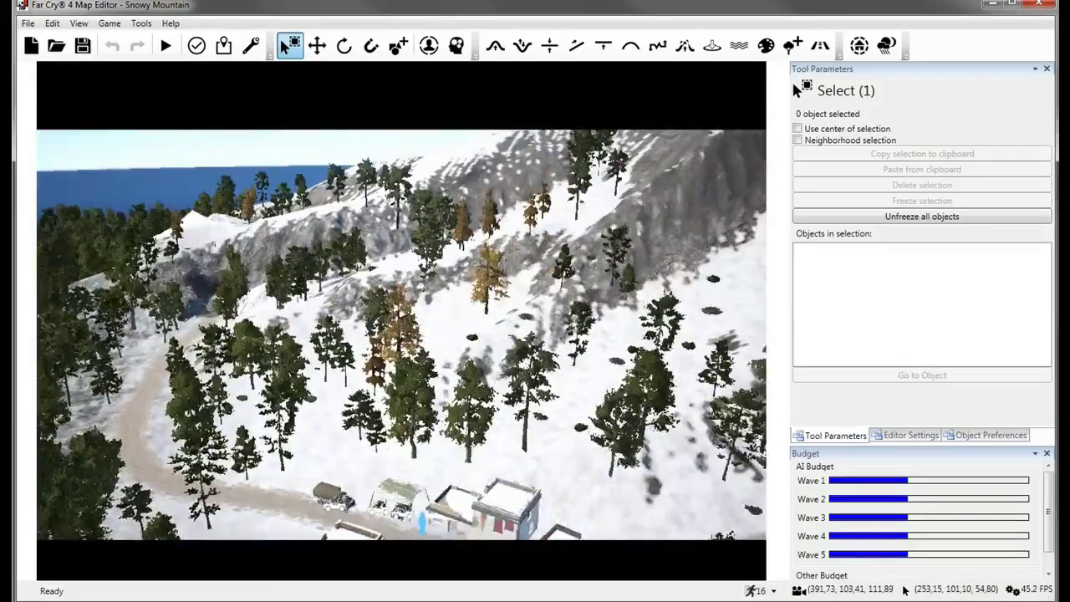
key(a)
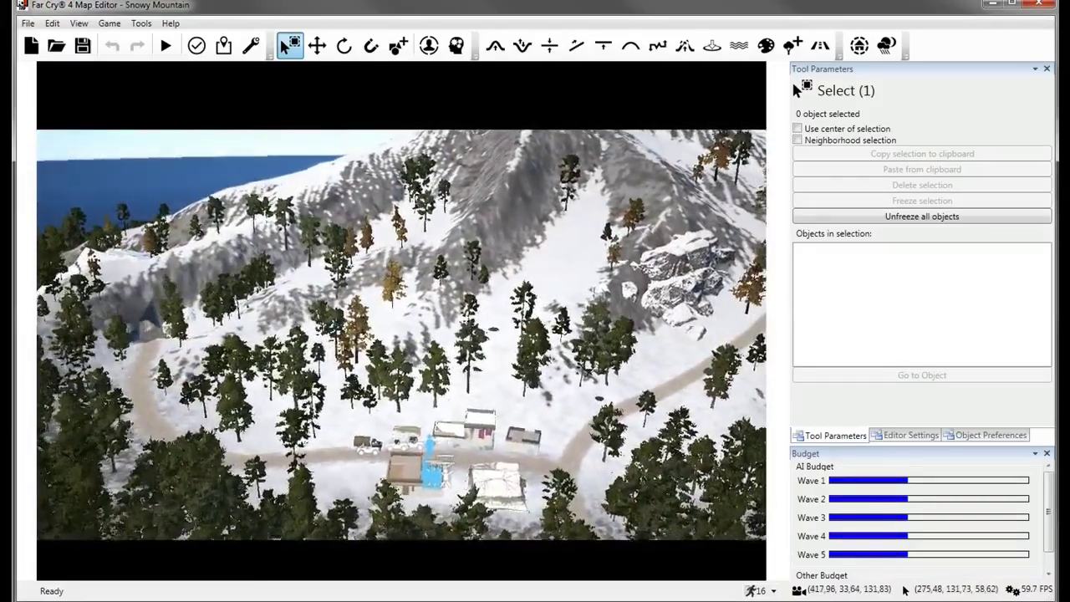
key(d)
key(w)
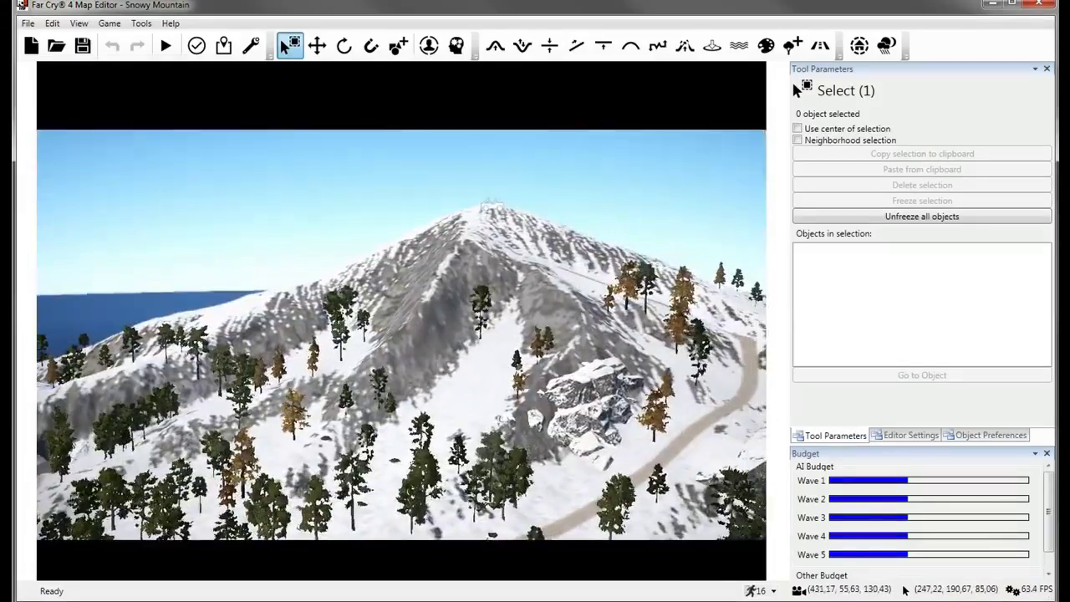
right_drag(401, 359, 378, 363)
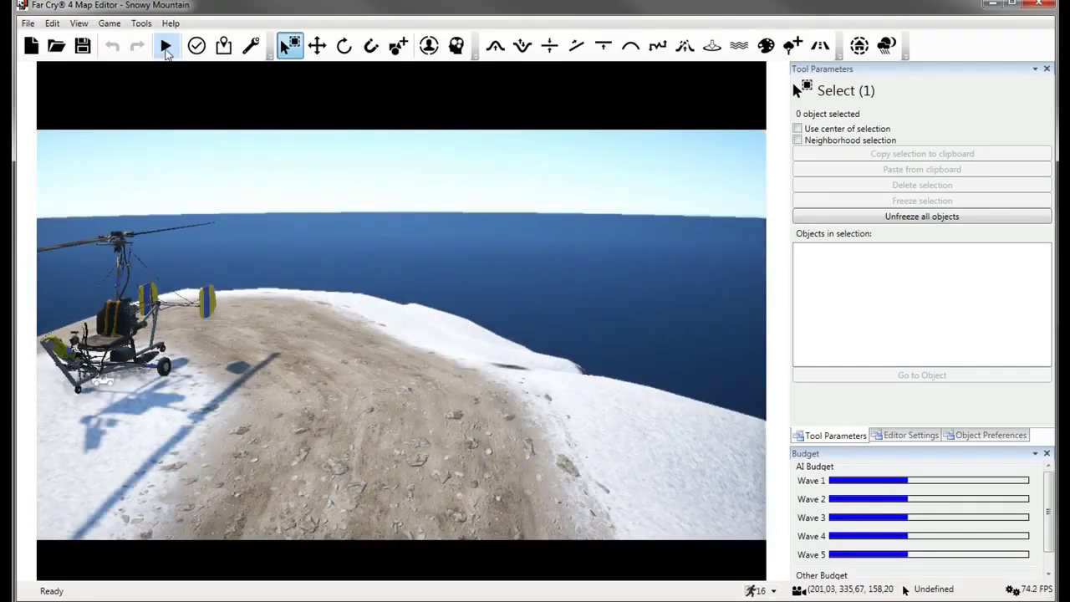
Playtest the map from the mountaintop without a player spawn point, boarding the gyrocopter and flying it over the terrain.
click(167, 52)
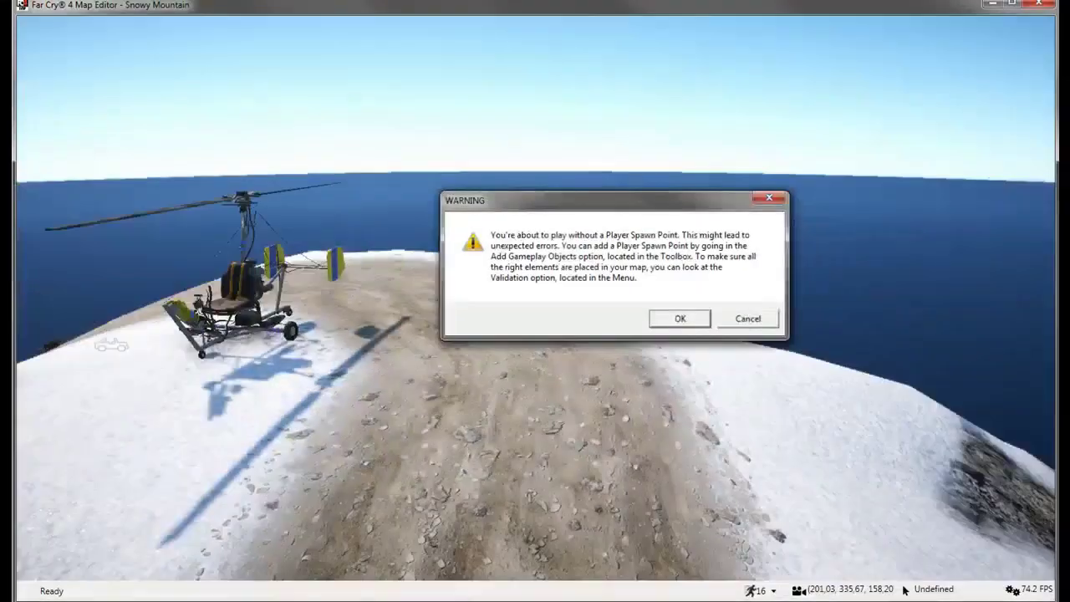
click(681, 316)
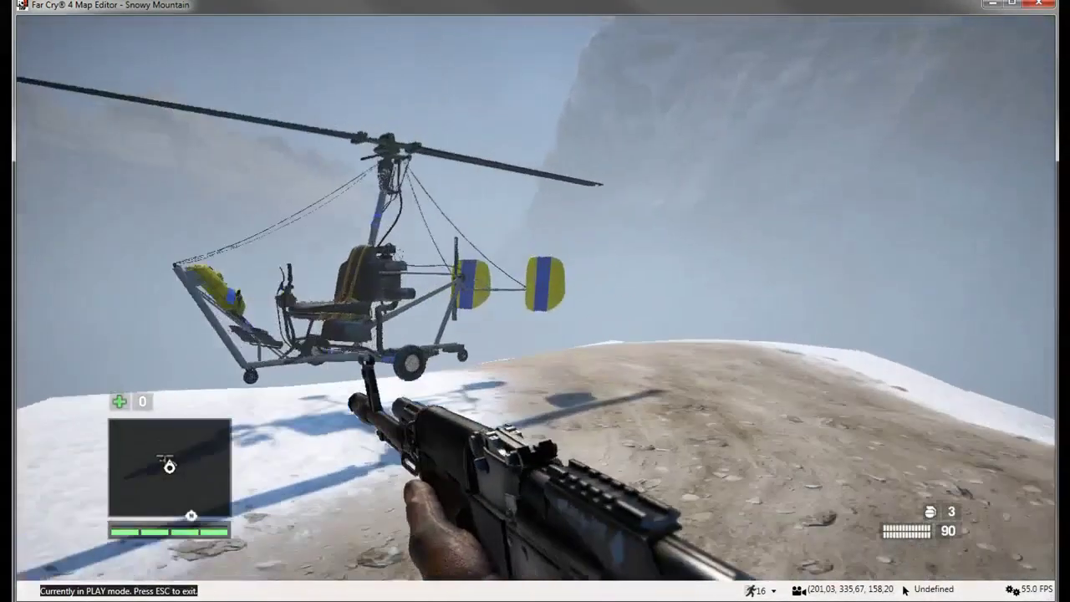
key(w)
key(e)
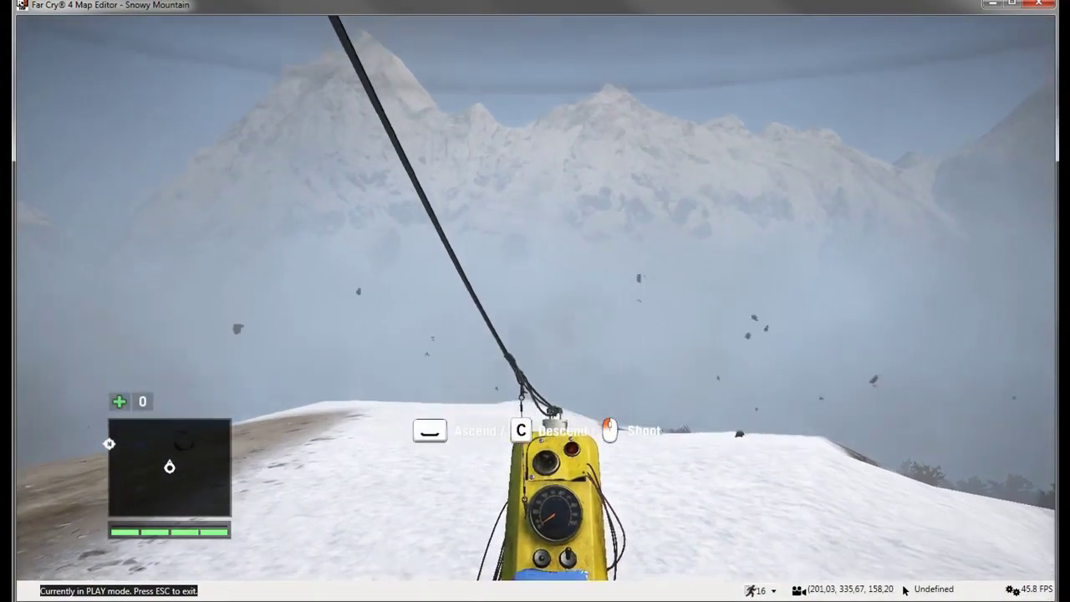
key(space)
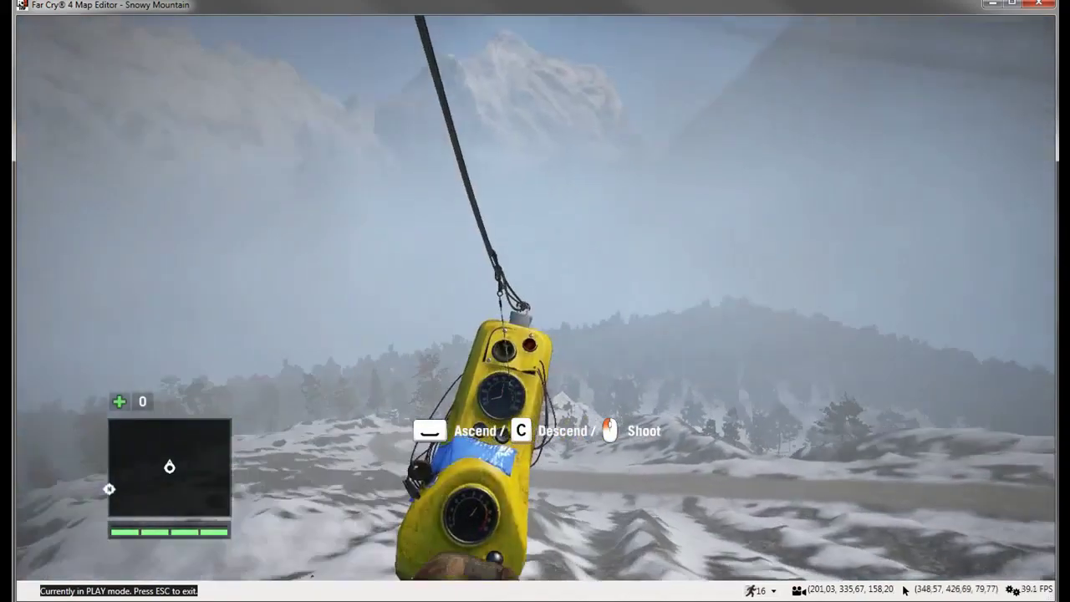
key(w)
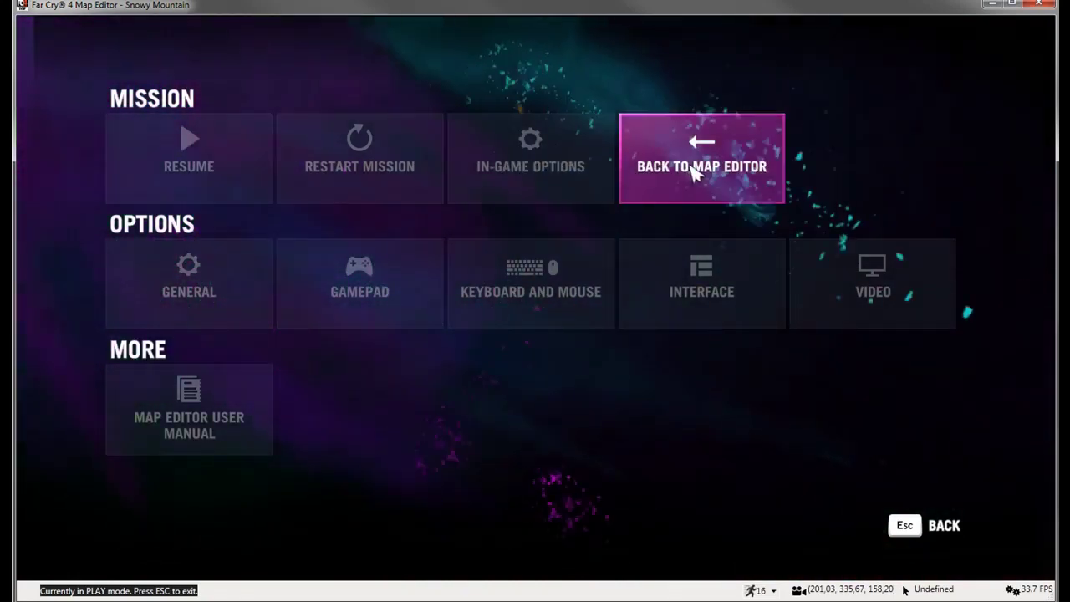
End the Snowy Mountain playtest and return to the map editor.
click(692, 171)
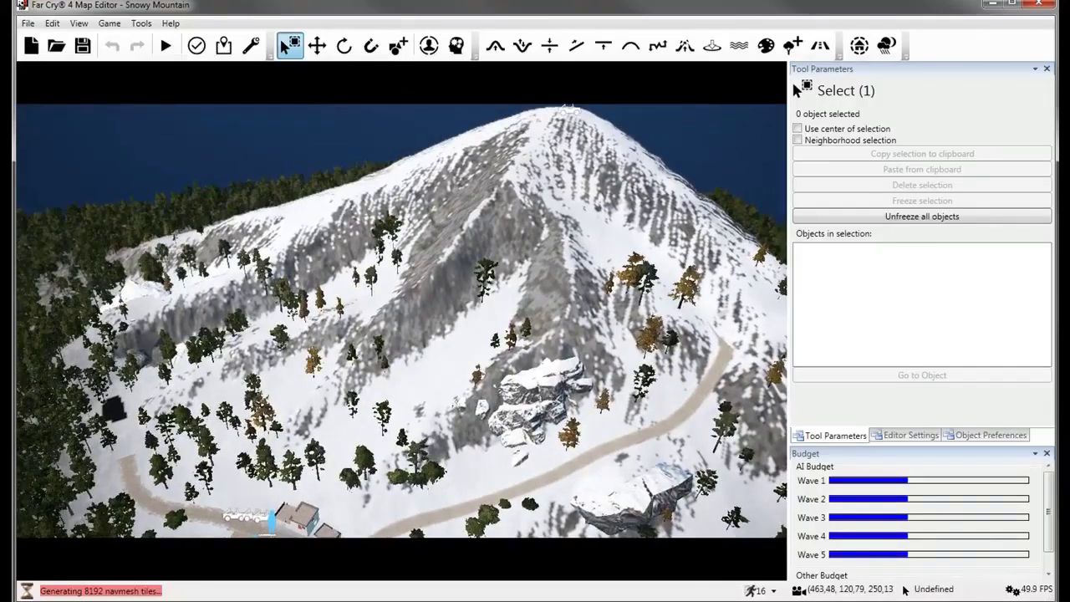
click(57, 47)
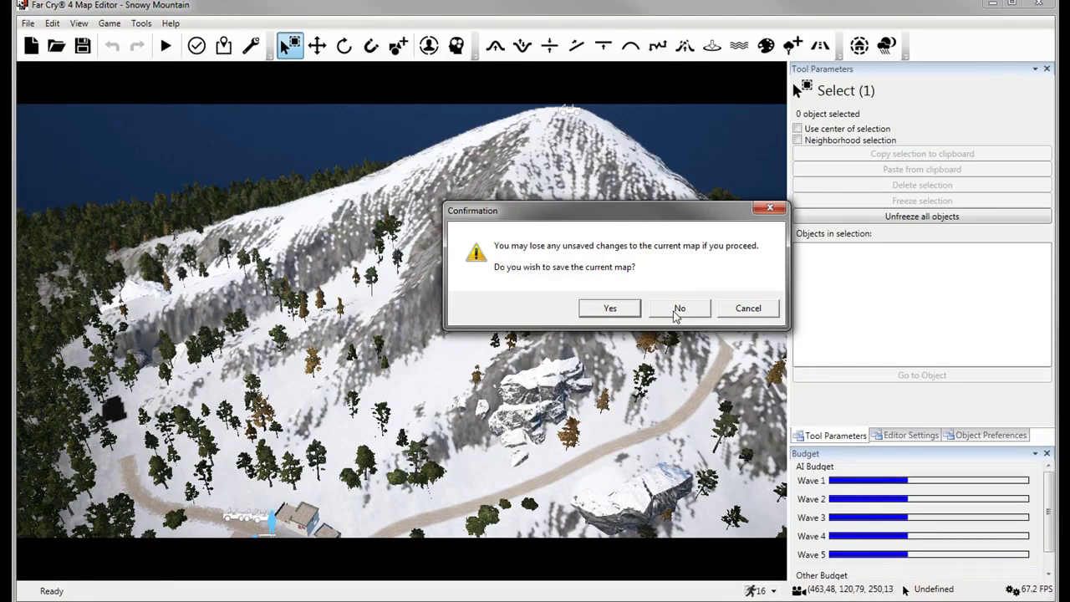
click(677, 311)
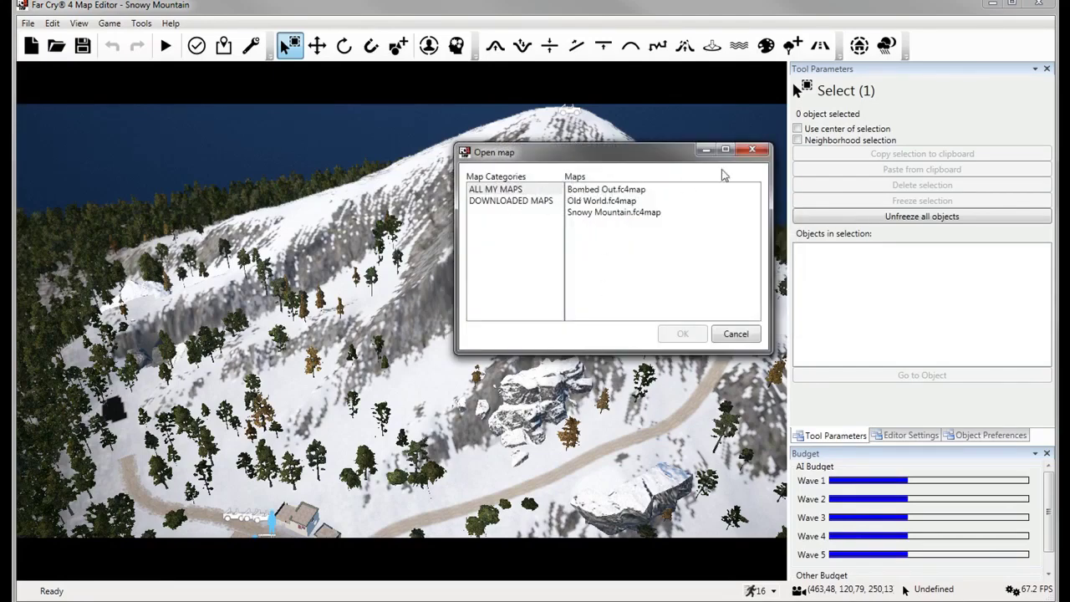
click(752, 150)
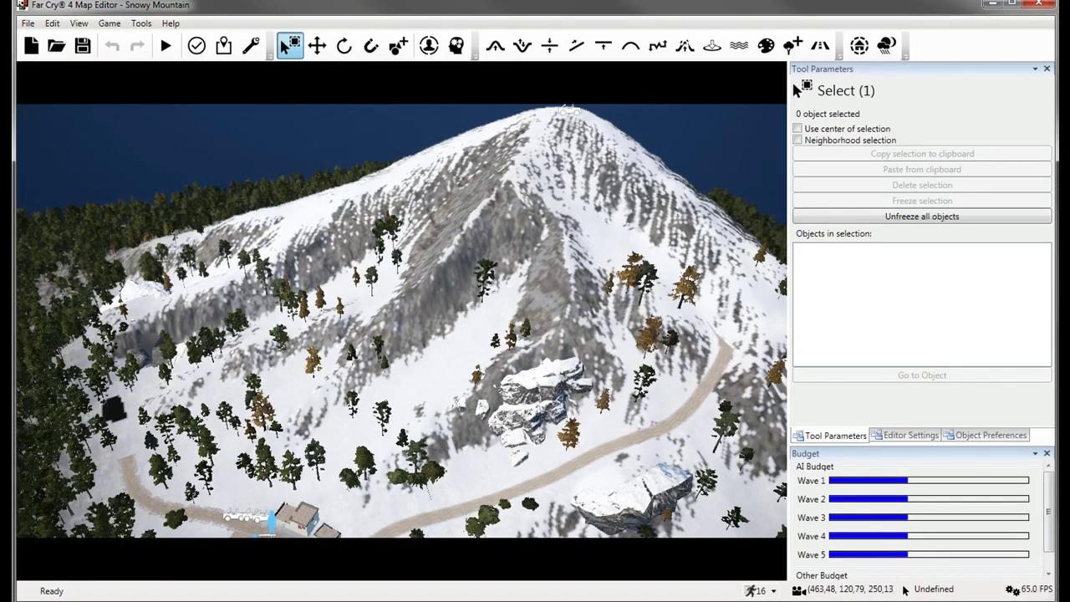
Start a new map without saving Snowy Mountain, and set its mission objective to EXTRACTION.
click(31, 46)
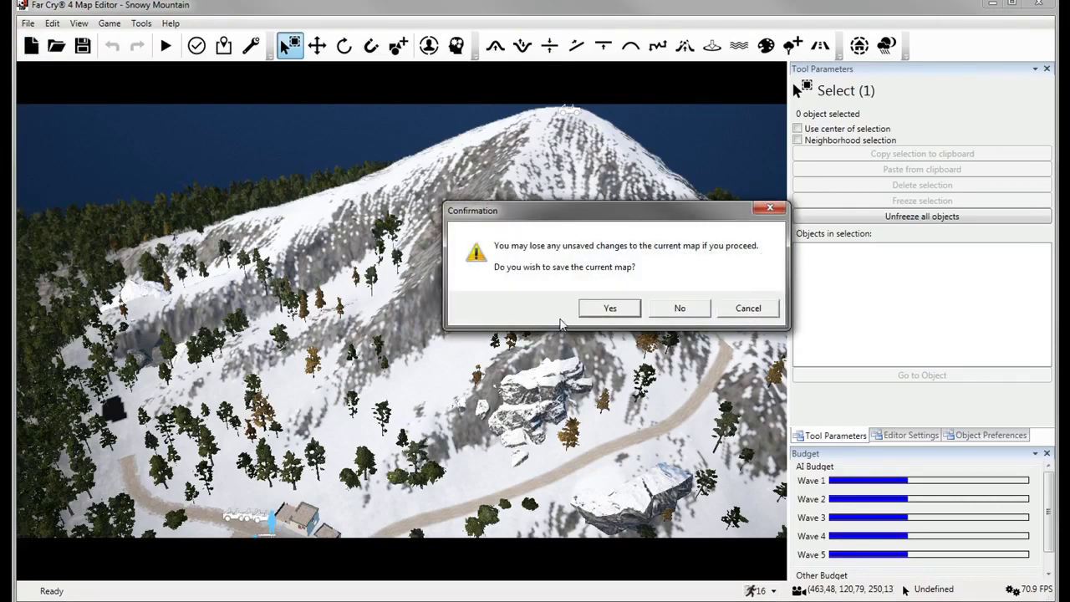
click(682, 308)
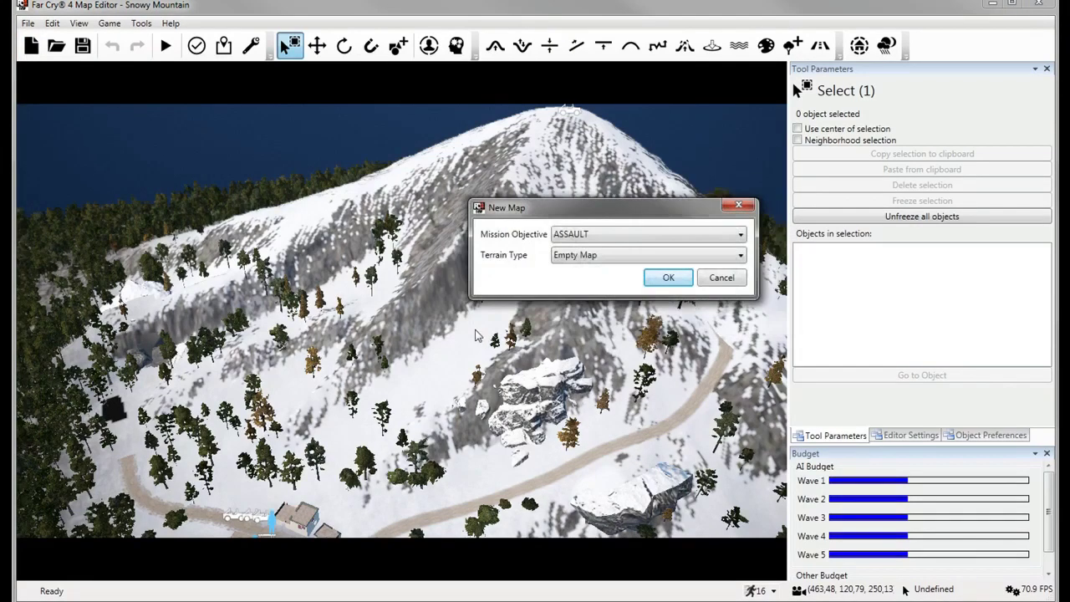
click(598, 237)
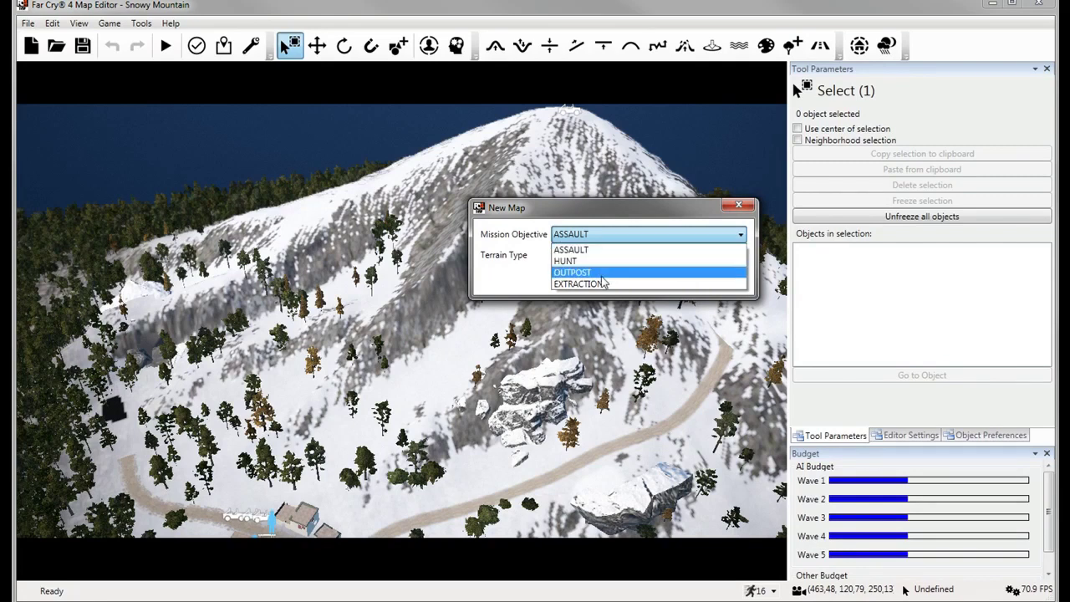
click(602, 250)
click(604, 237)
click(610, 235)
click(611, 234)
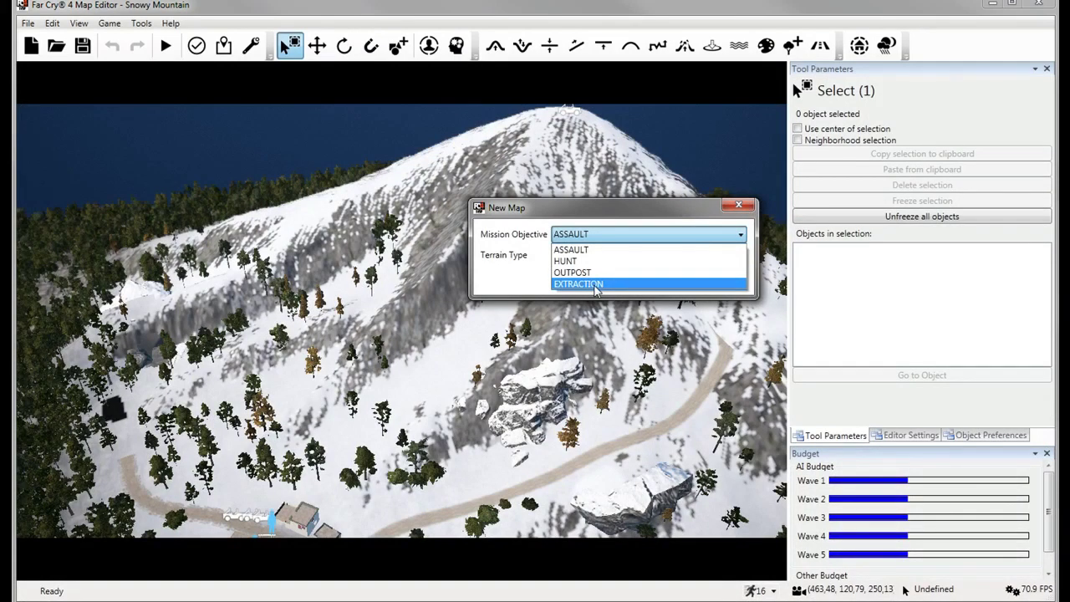
click(596, 285)
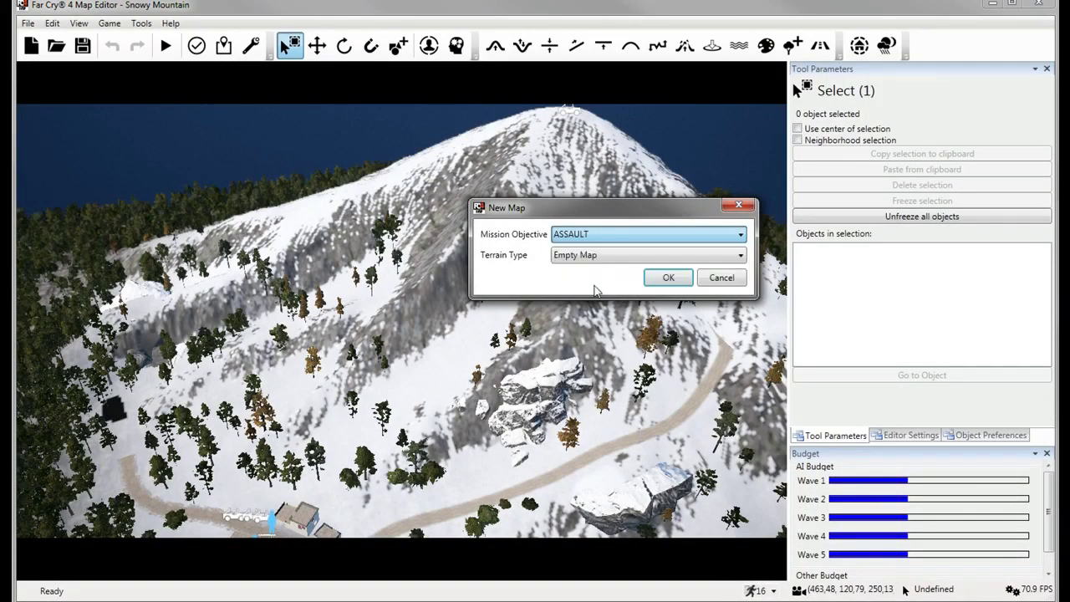
Change the new map's mission objective to OUTPOST, choose the Mountains terrain type, and generate it.
click(599, 238)
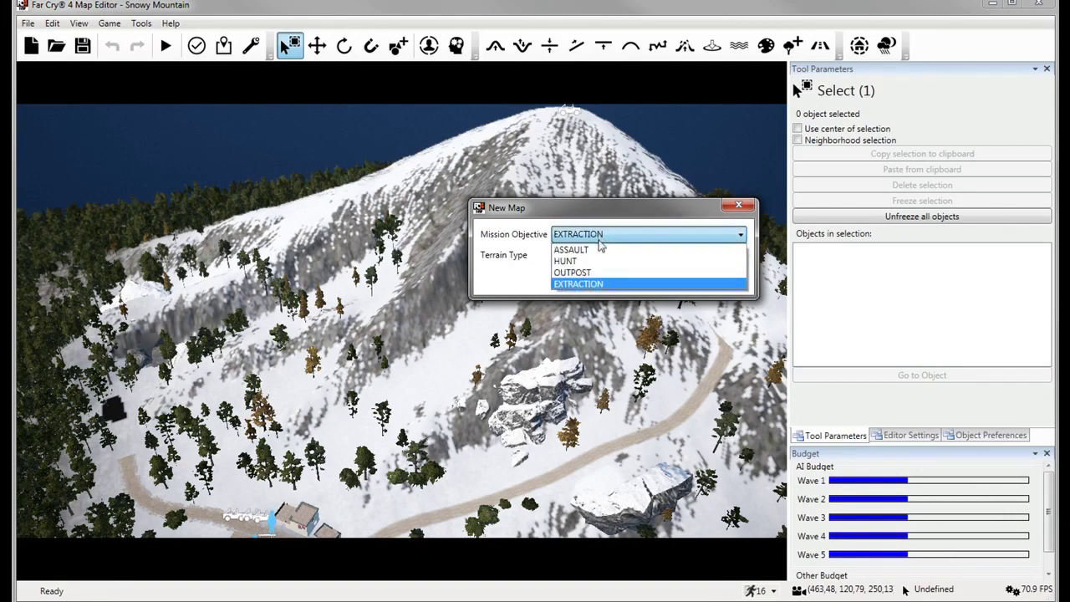
click(599, 238)
click(599, 255)
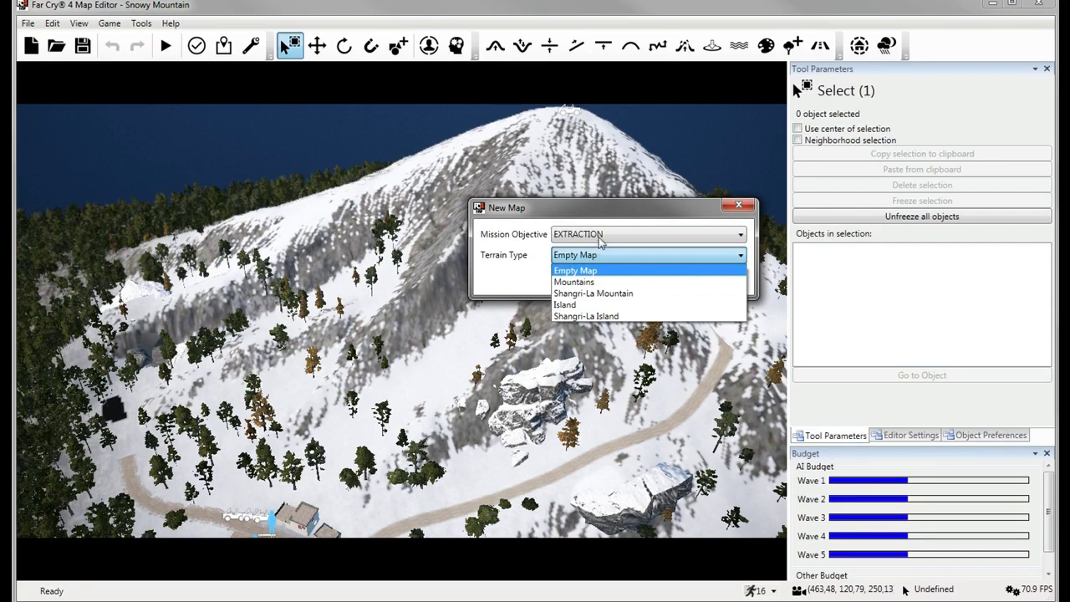
click(599, 238)
click(599, 238)
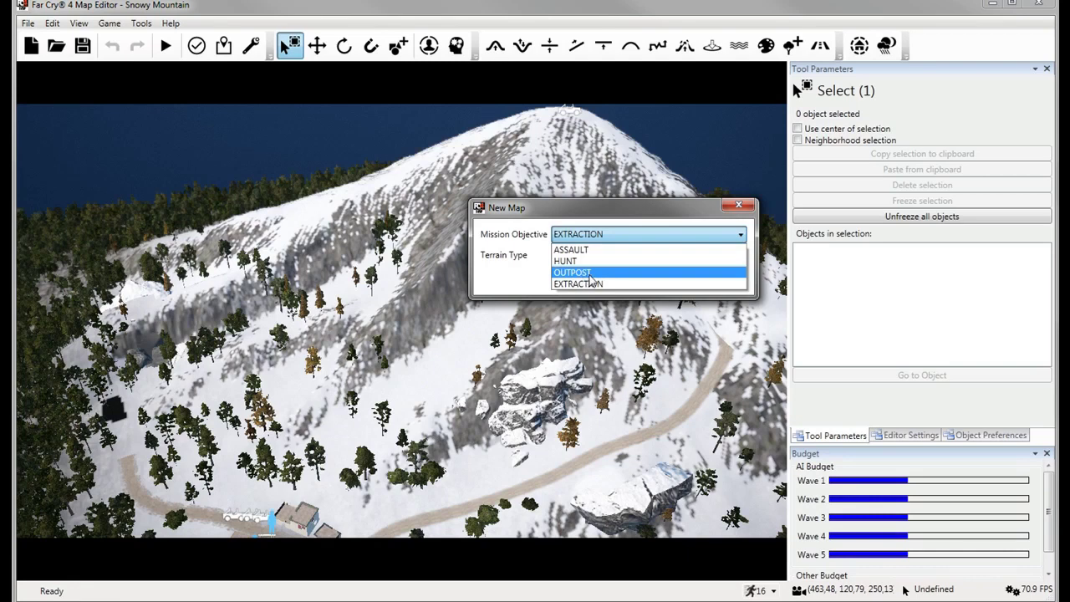
click(584, 281)
click(580, 259)
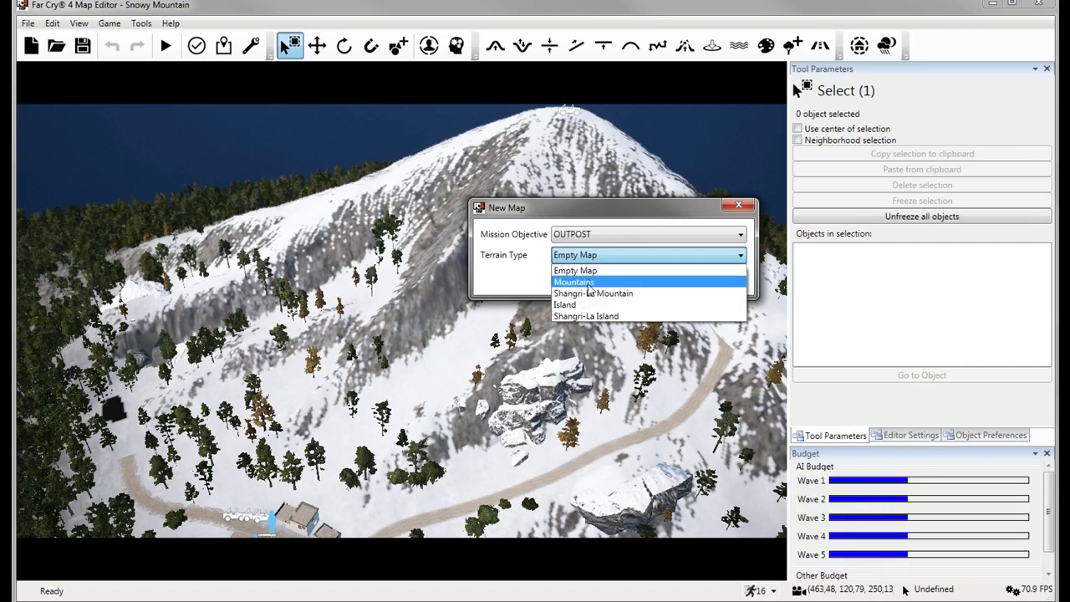
click(598, 284)
click(676, 278)
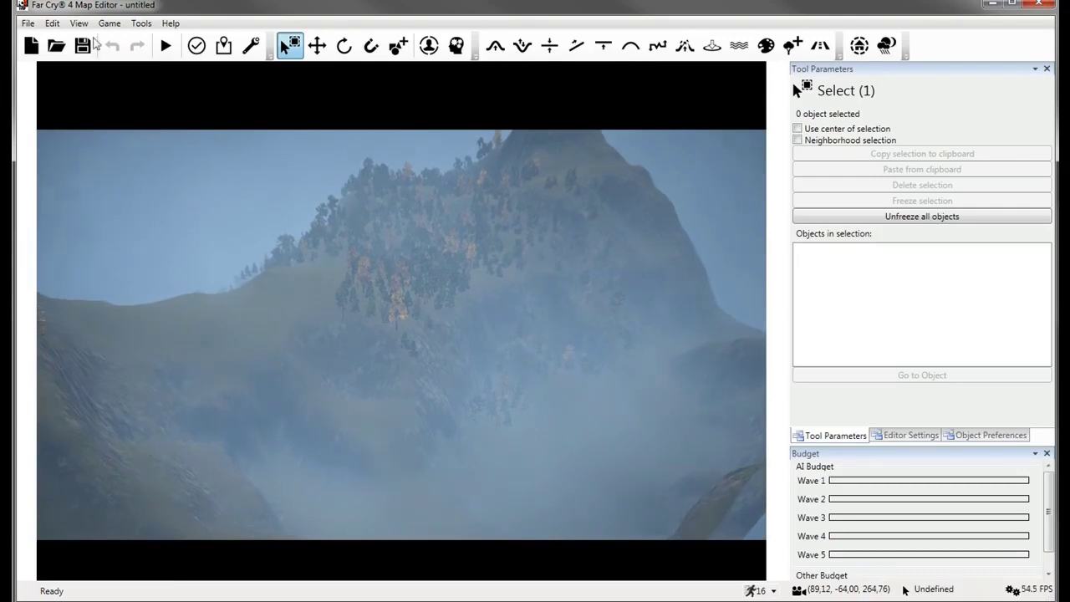
Generate a new ASSAULT map with Shangri-La Mountain terrain without saving the current map.
click(31, 46)
click(653, 308)
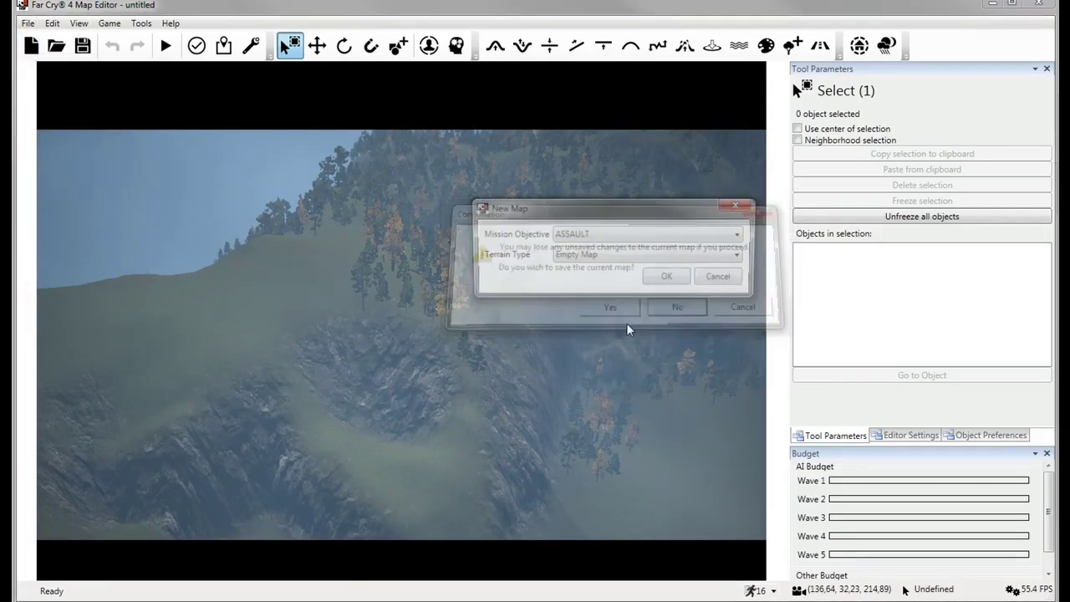
click(601, 259)
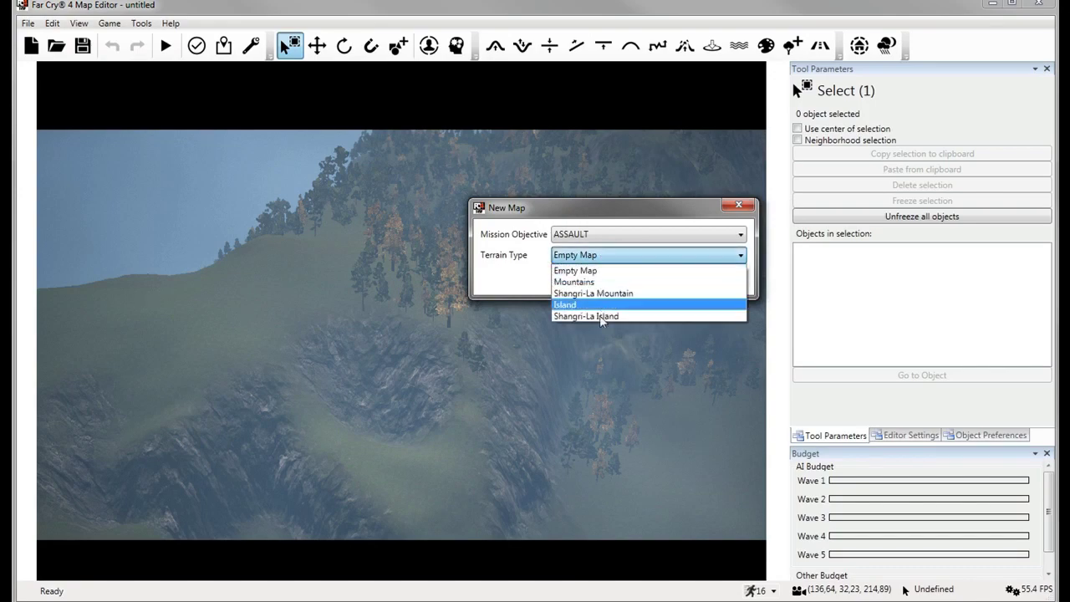
click(602, 294)
click(678, 281)
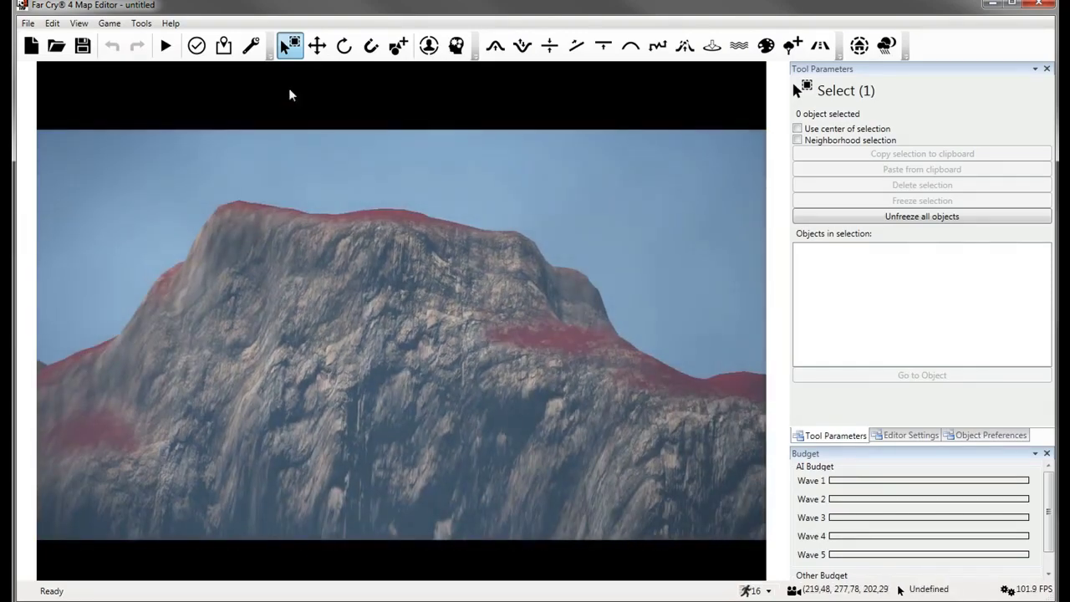
Generate a new ASSAULT map with Shangri-La Island terrain without saving the current one, and fly over the island.
click(25, 47)
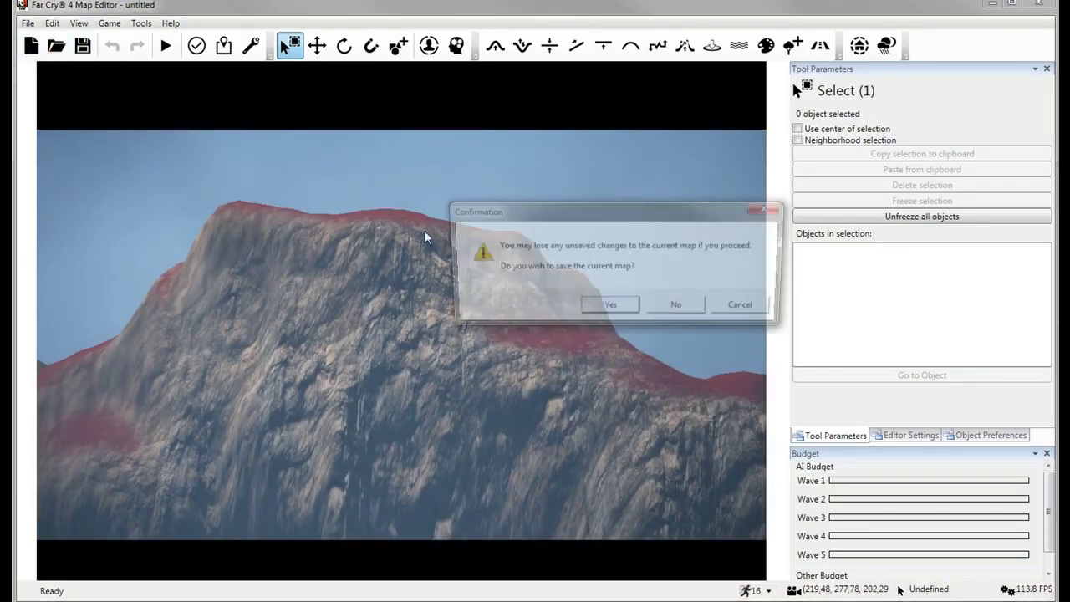
click(674, 309)
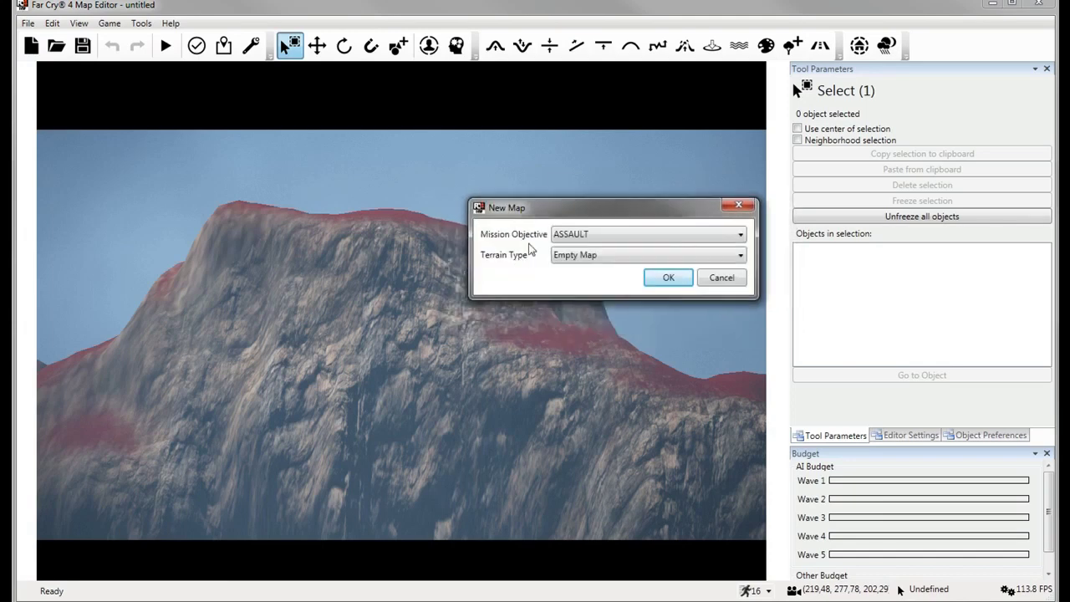
click(612, 258)
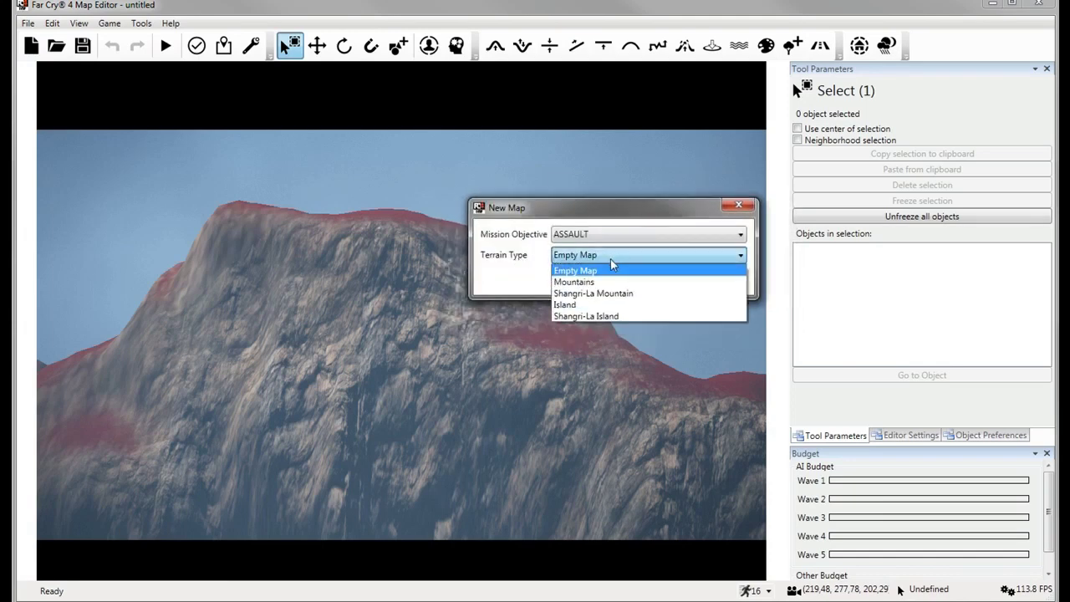
click(594, 317)
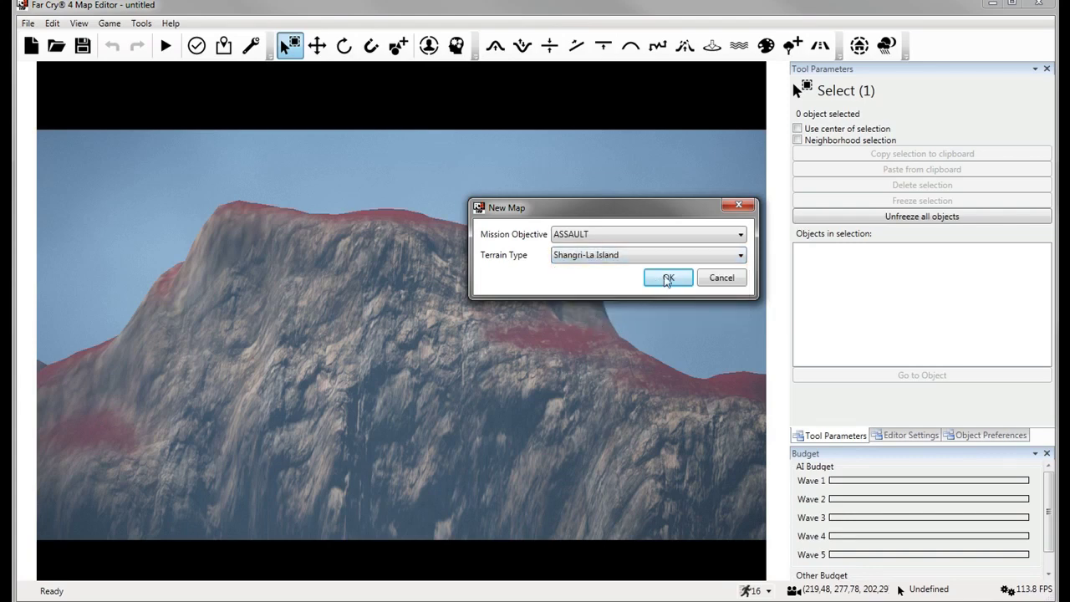
click(668, 280)
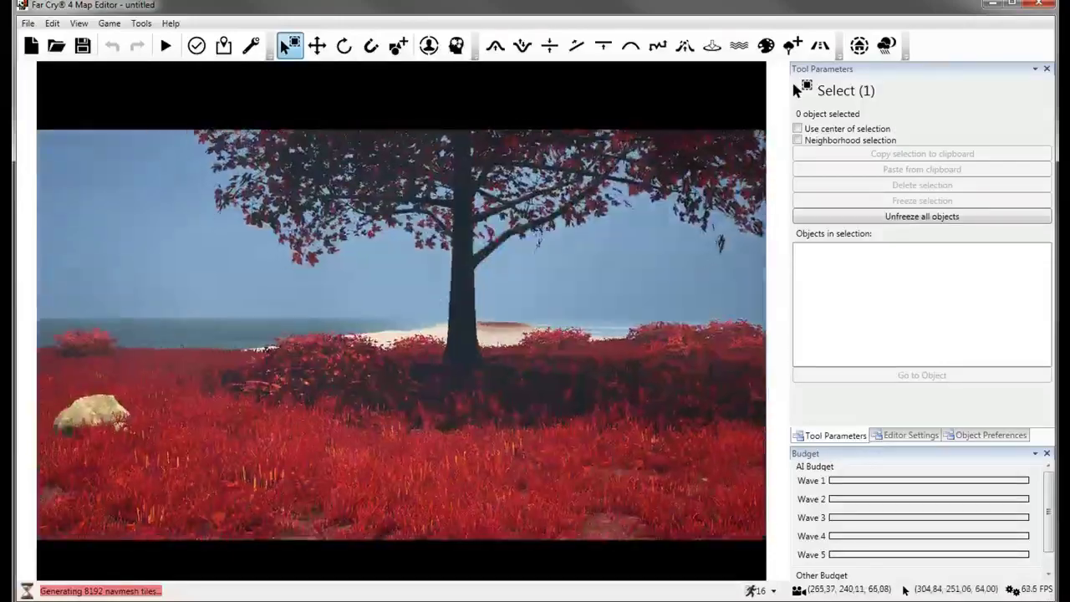
key(d)
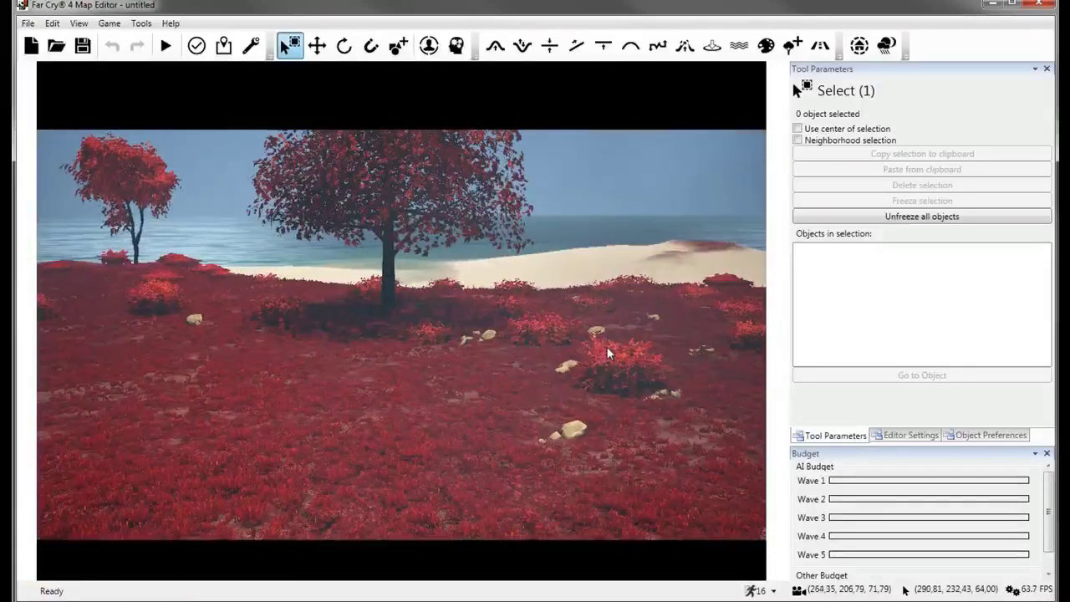
key(s)
key(a)
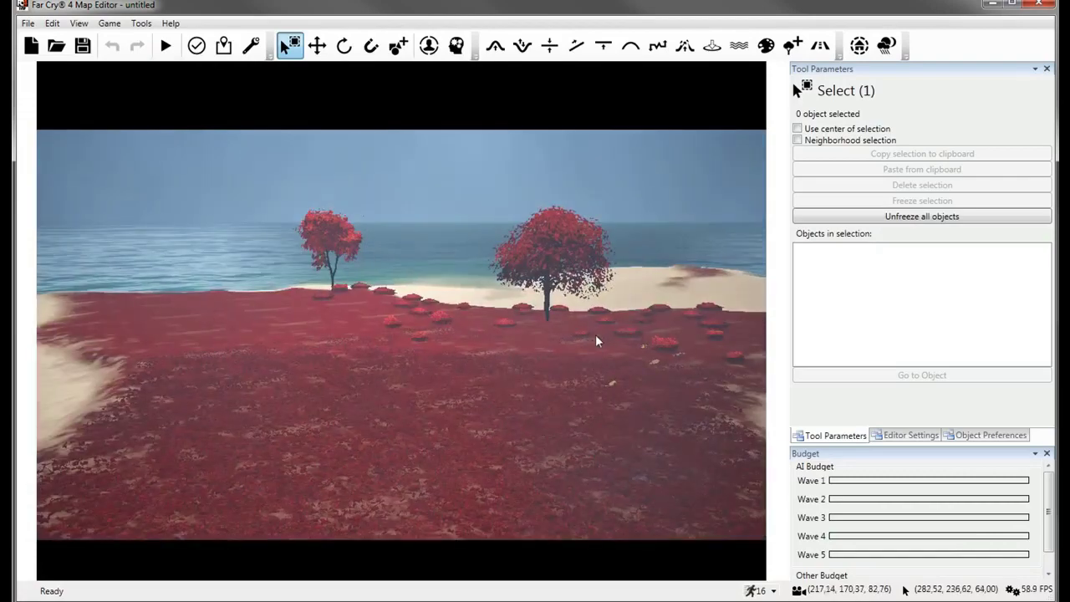
Set the island's environment to cloud type 1.00 and time of day 12:08:58, and view its red tree up close.
click(886, 46)
drag(910, 132, 860, 139)
key(w)
right_drag(558, 274, 715, 119)
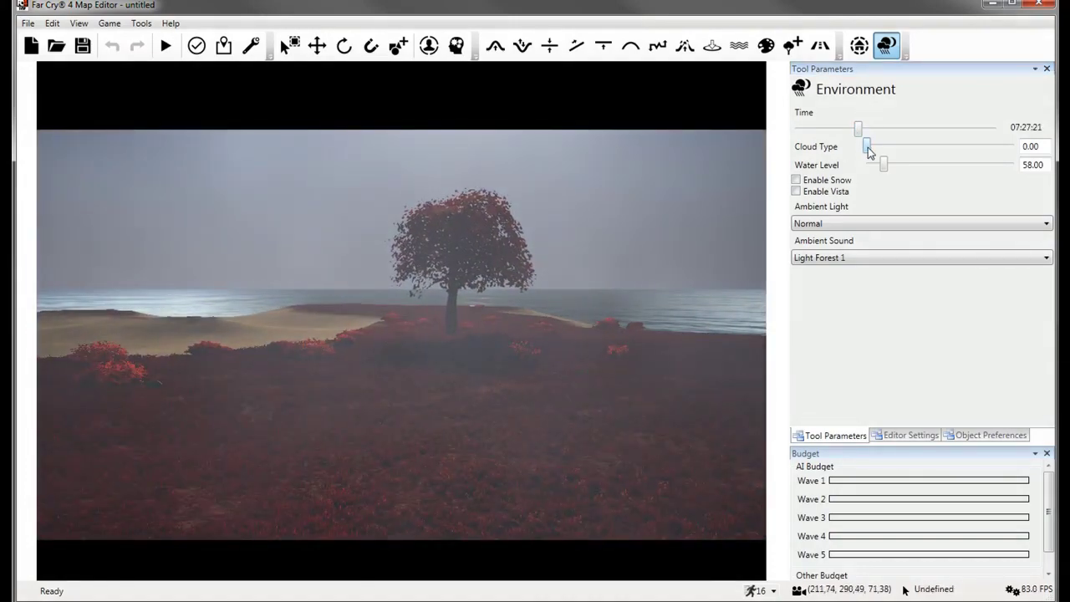
drag(868, 147, 911, 147)
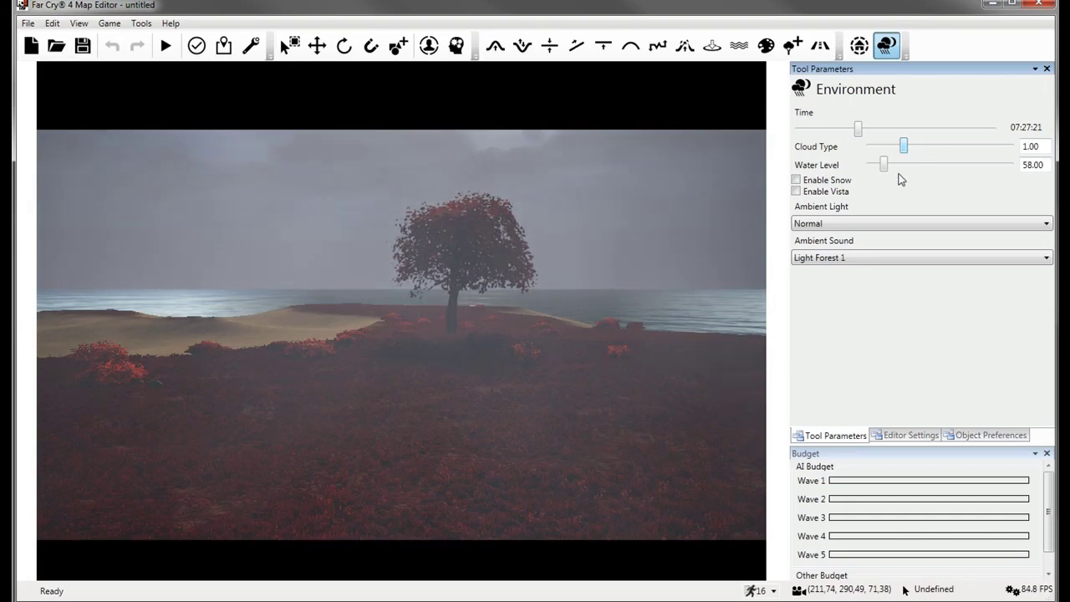
click(853, 126)
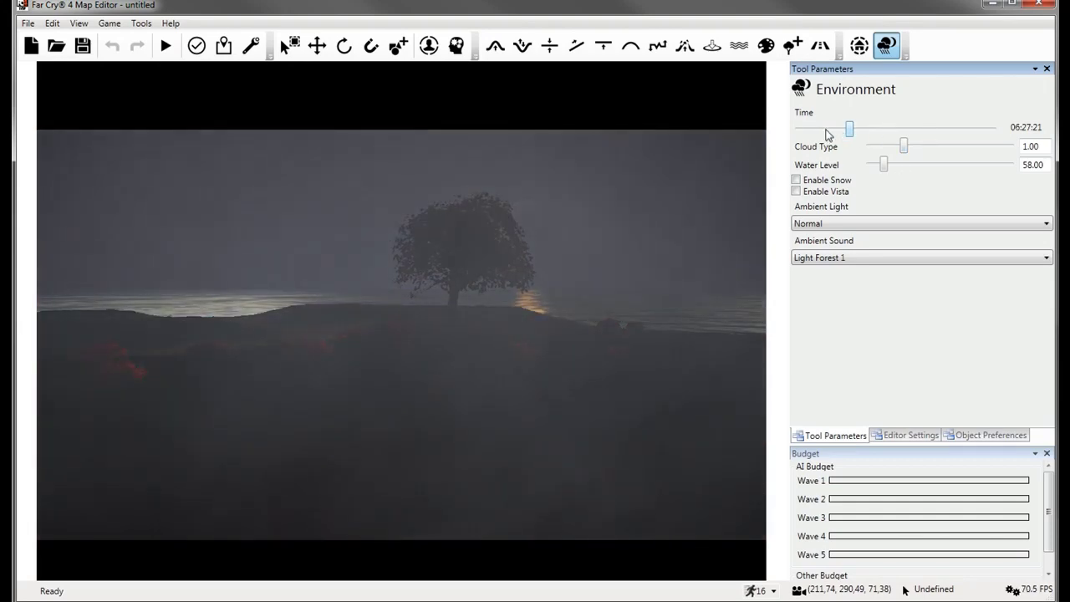
drag(849, 135, 898, 136)
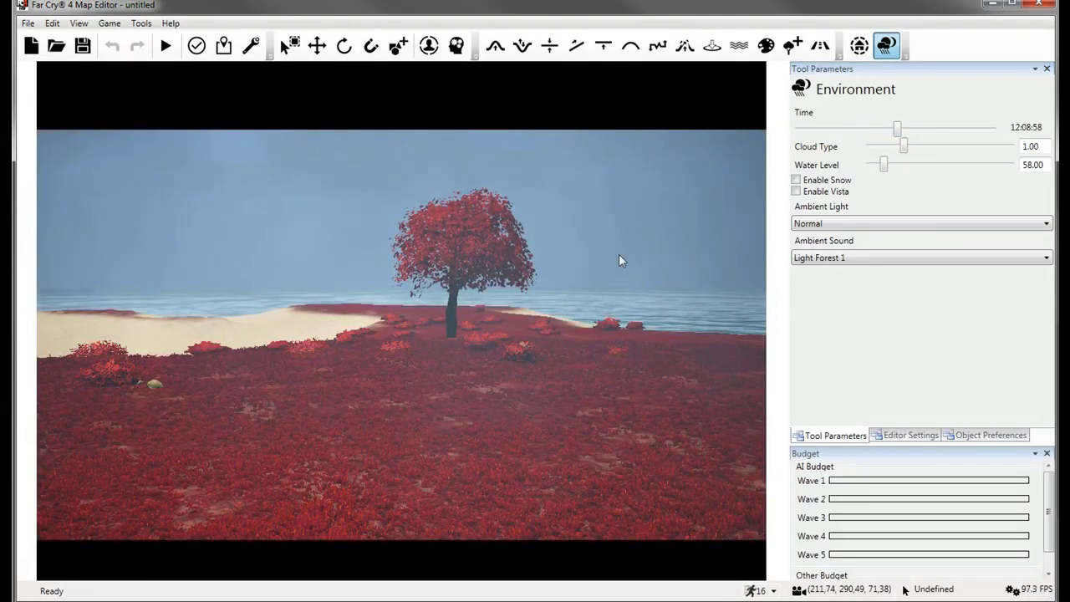
key(w)
right_drag(621, 258, 639, 236)
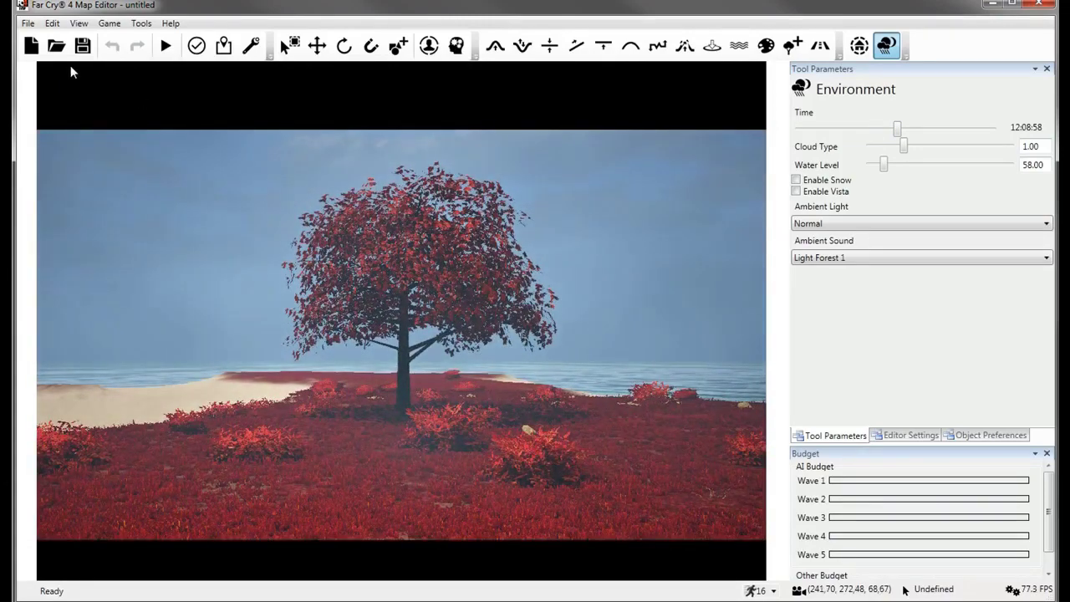
Generate a new OUTPOST map with Empty Map terrain without saving the island, and view the flat ground from above.
click(31, 46)
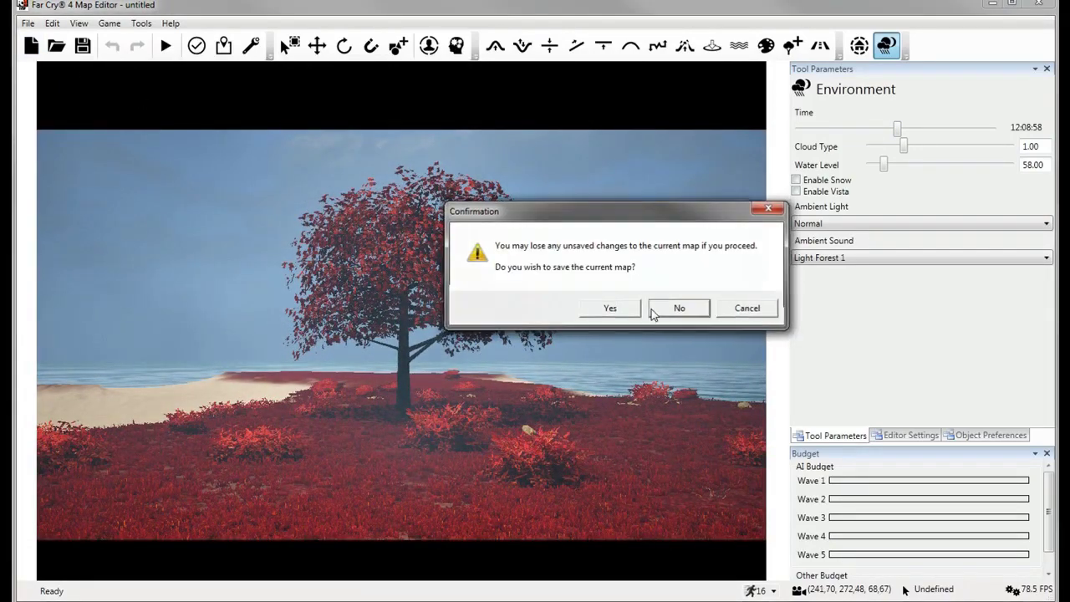
click(651, 308)
click(636, 235)
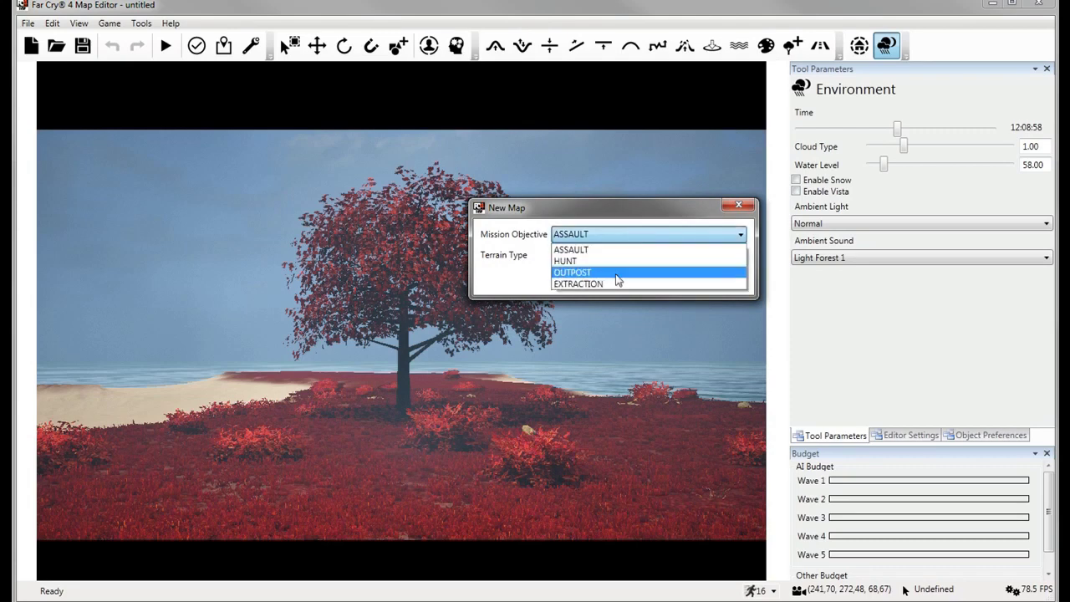
click(617, 274)
click(617, 257)
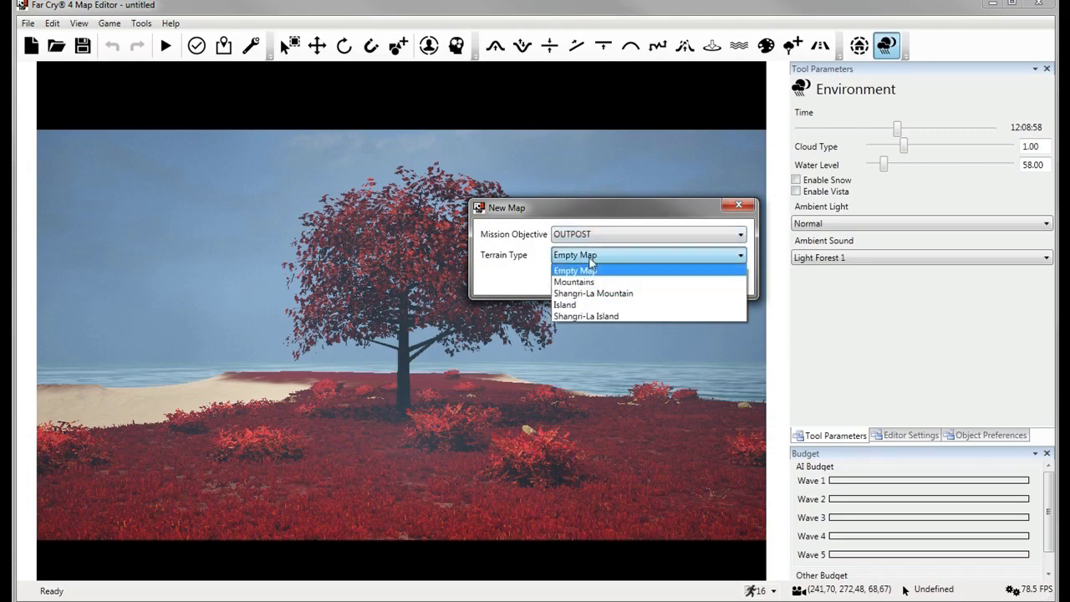
click(580, 270)
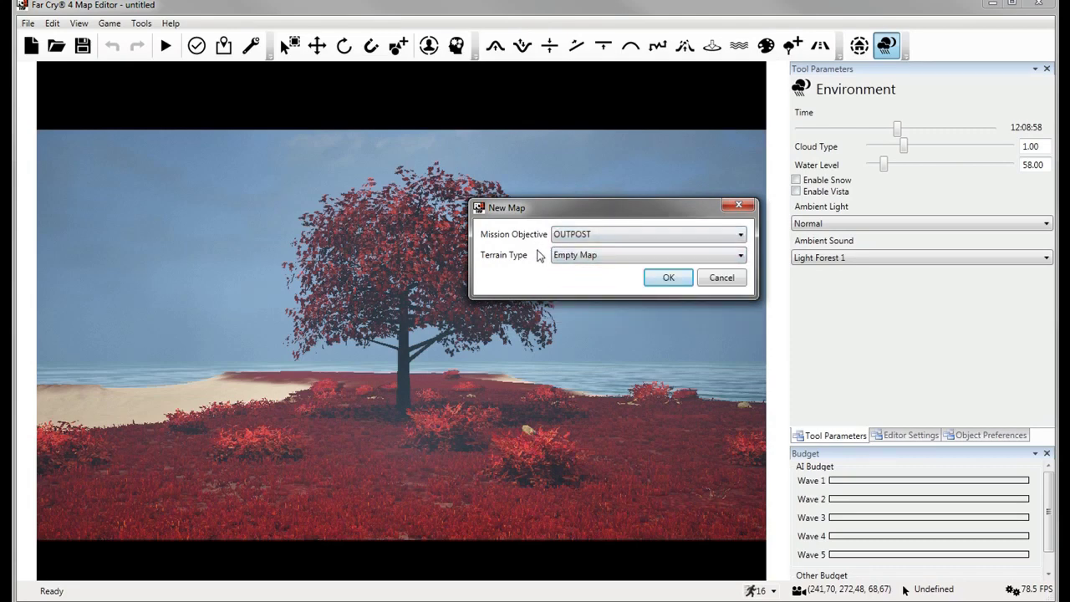
click(669, 278)
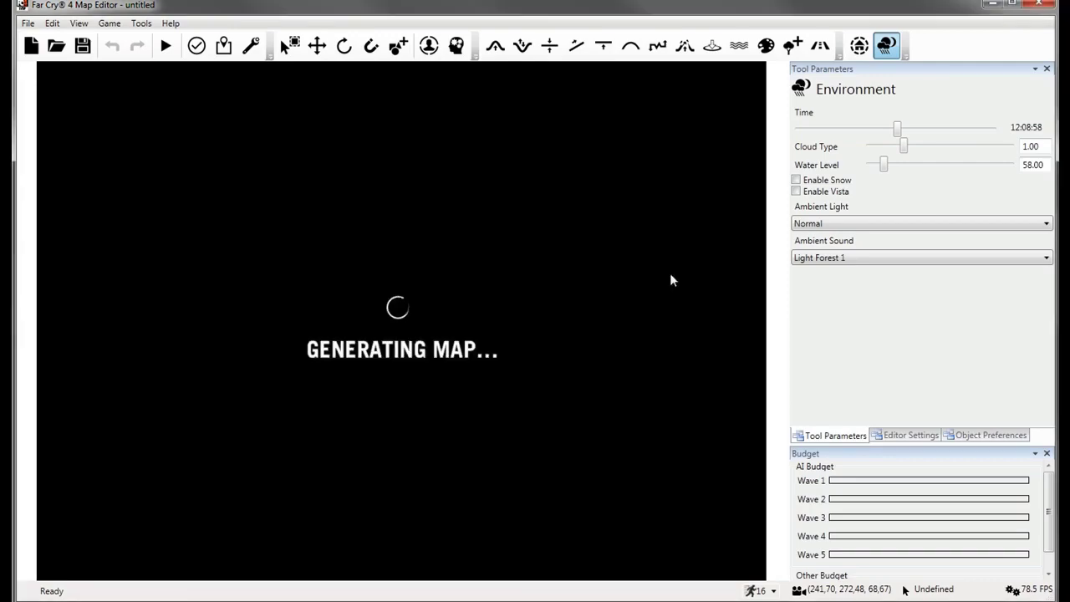
right_drag(401, 284, 391, 303)
key(s)
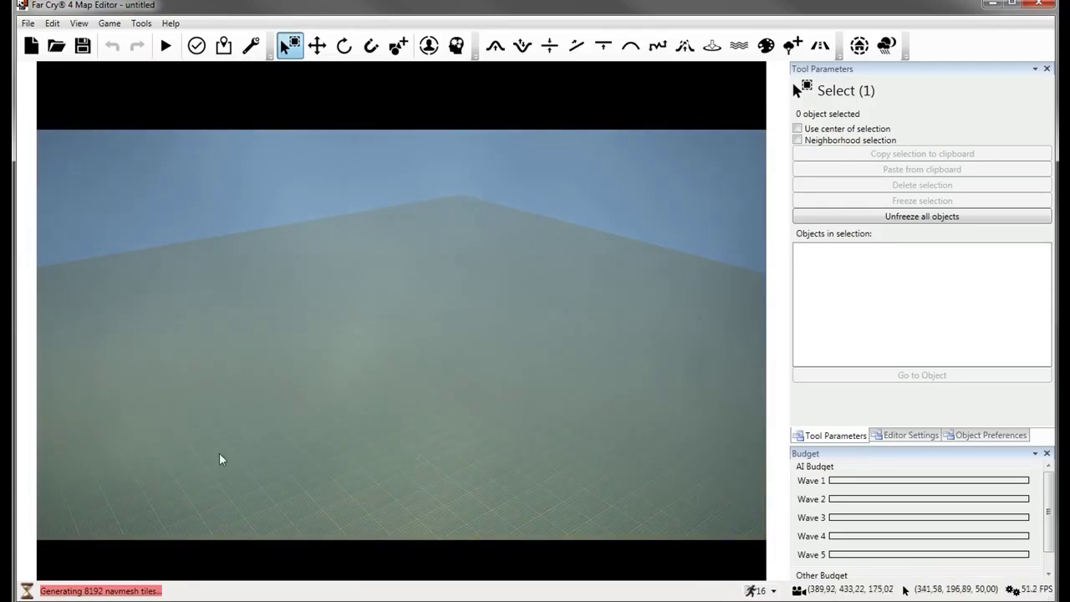
Turn off the fog display in the editor settings and view the flat terrain from above.
key(w)
mouse_move(214, 335)
right_down()
mouse_move(194, 343)
mouse_move(197, 360)
mouse_move(215, 364)
mouse_move(219, 318)
mouse_move(231, 326)
right_up()
key(w)
key(w)
key(s)
click(905, 437)
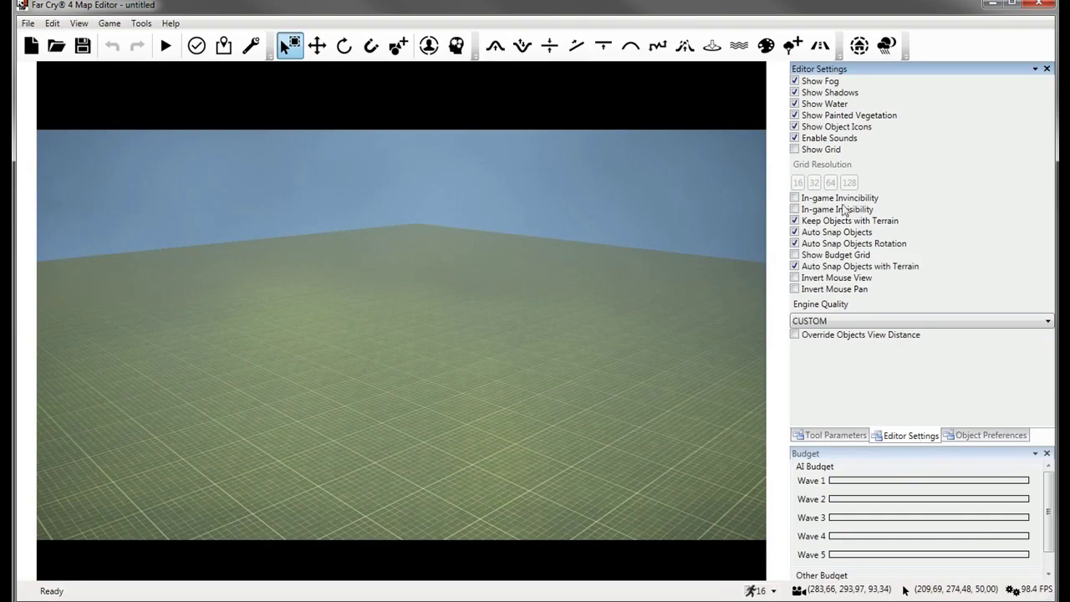
click(795, 81)
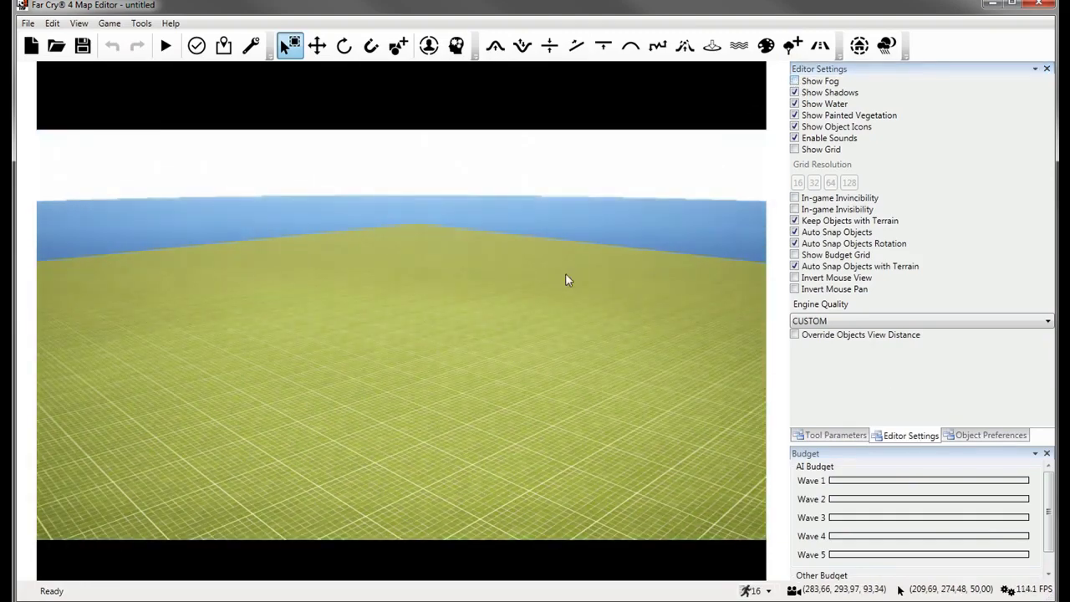
scroll(564, 281, down, 3)
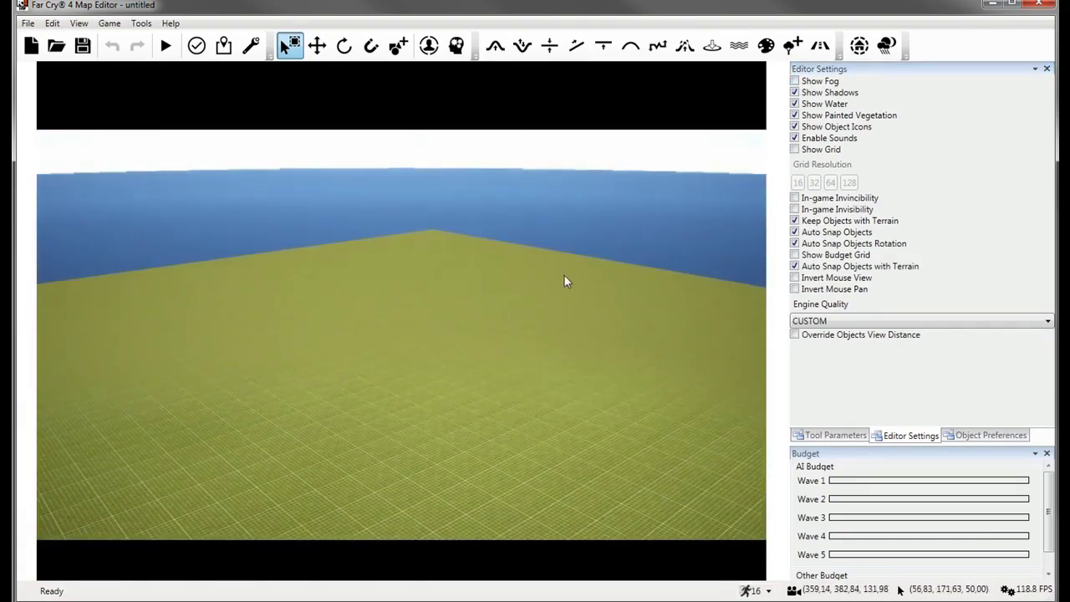
Keep the engine quality at CUSTOM and start playtesting the empty map.
click(837, 323)
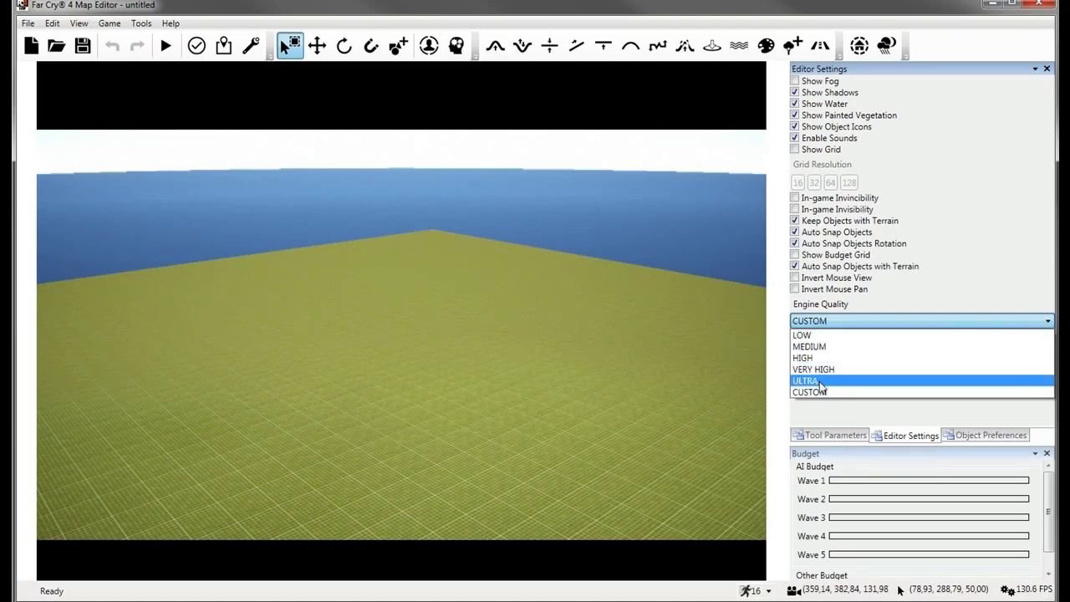
click(796, 390)
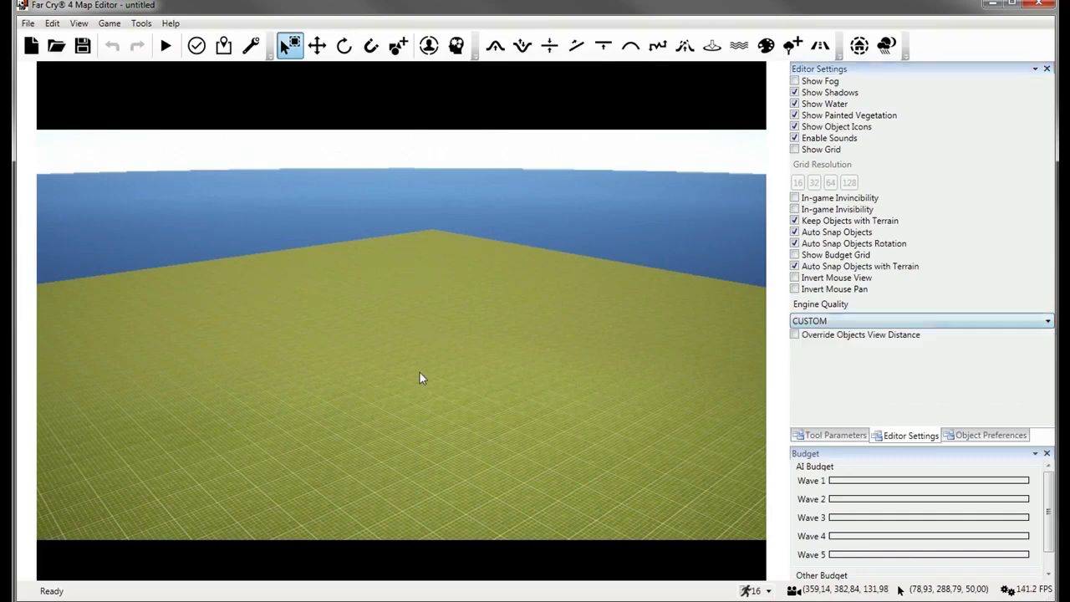
click(166, 47)
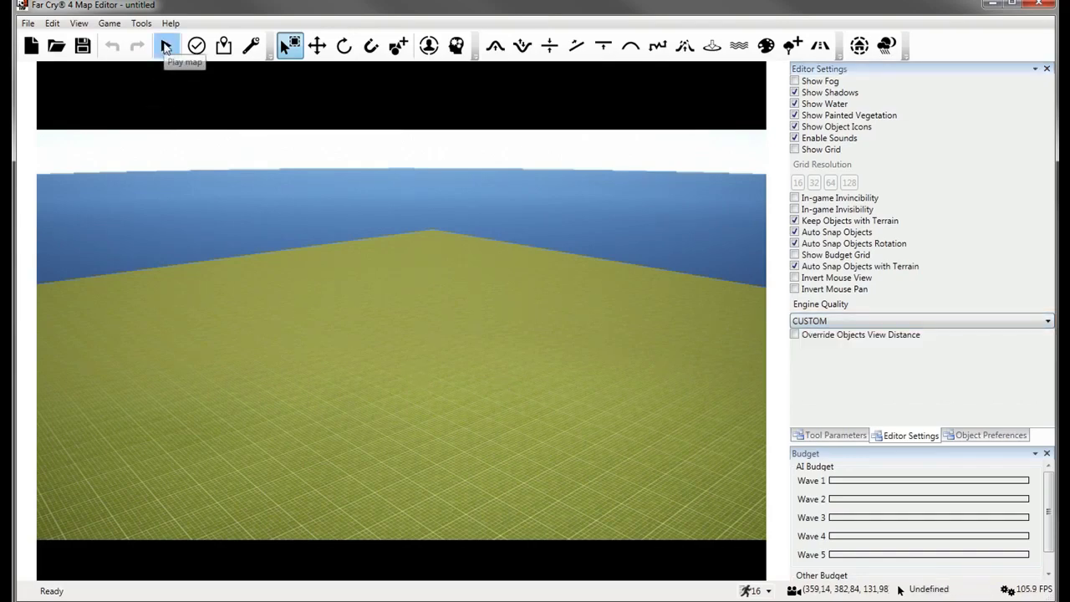
click(679, 320)
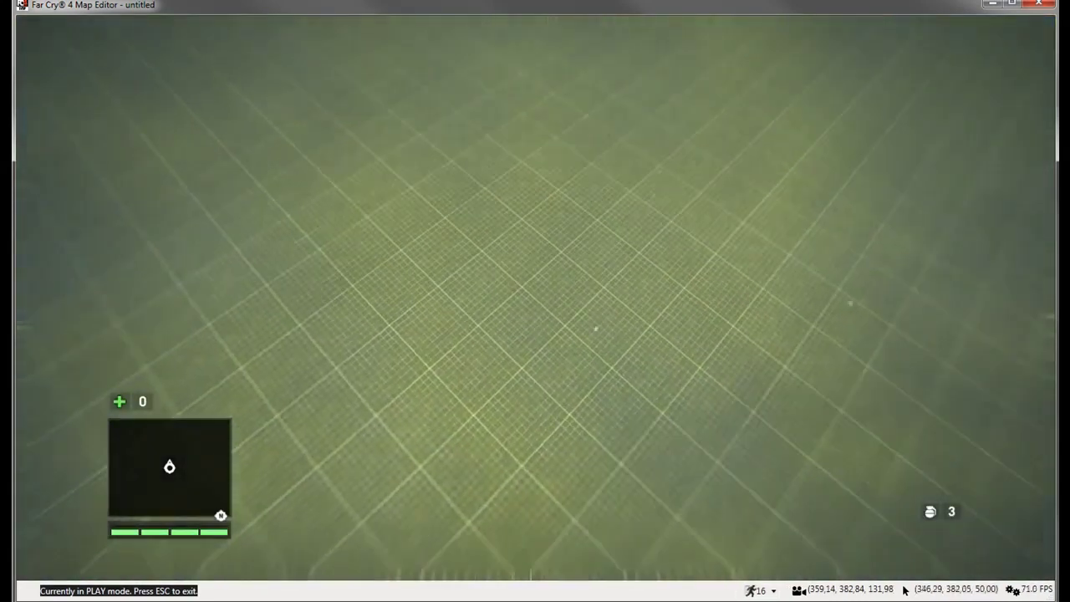
Review the graphics quality options in the game's video settings, and return to the map editor.
key(Escape)
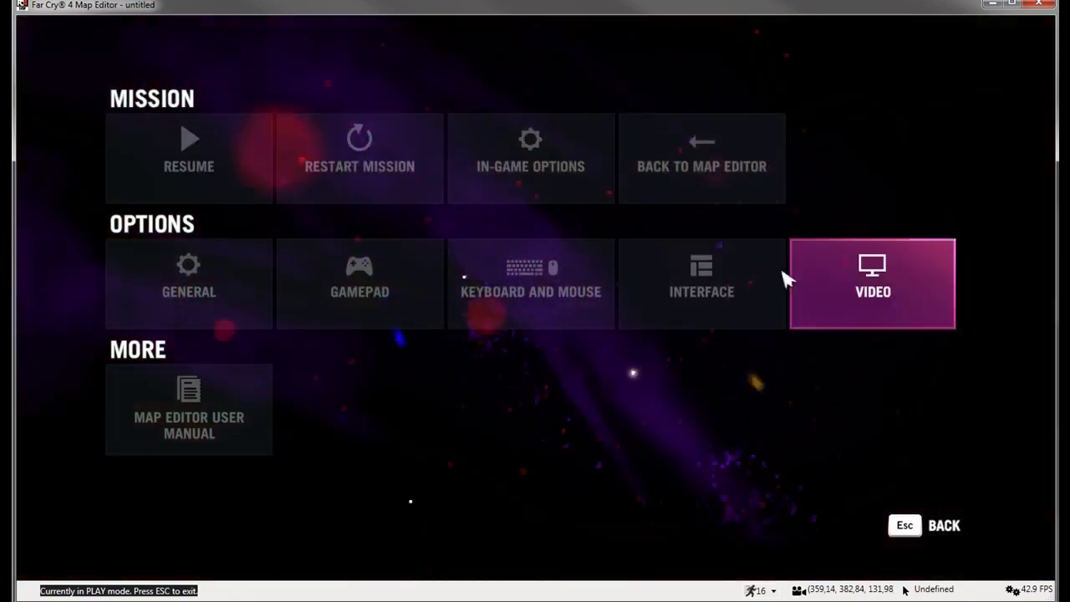
click(930, 304)
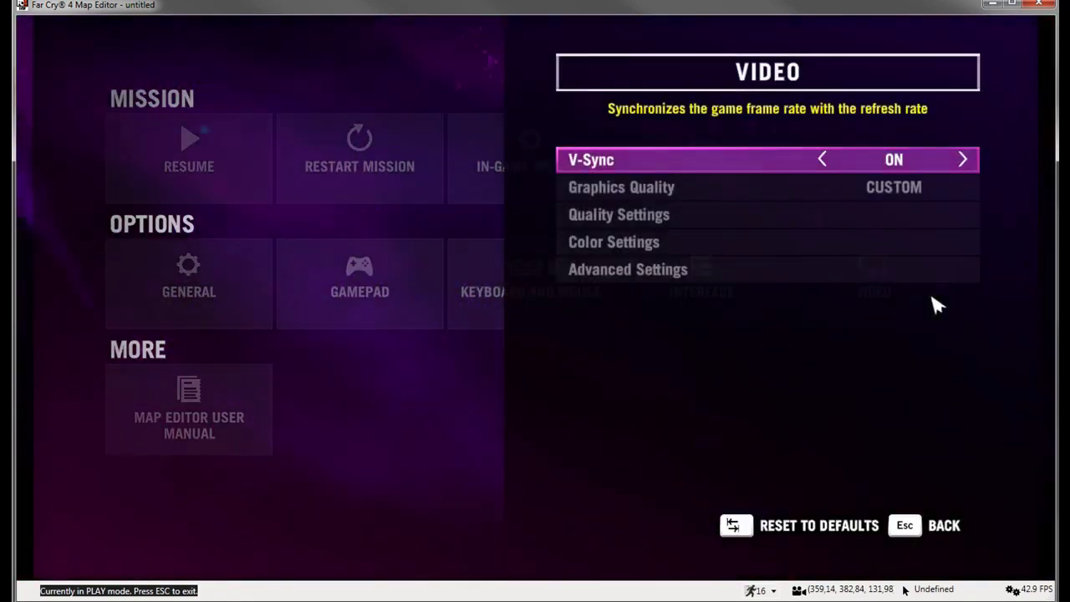
click(808, 212)
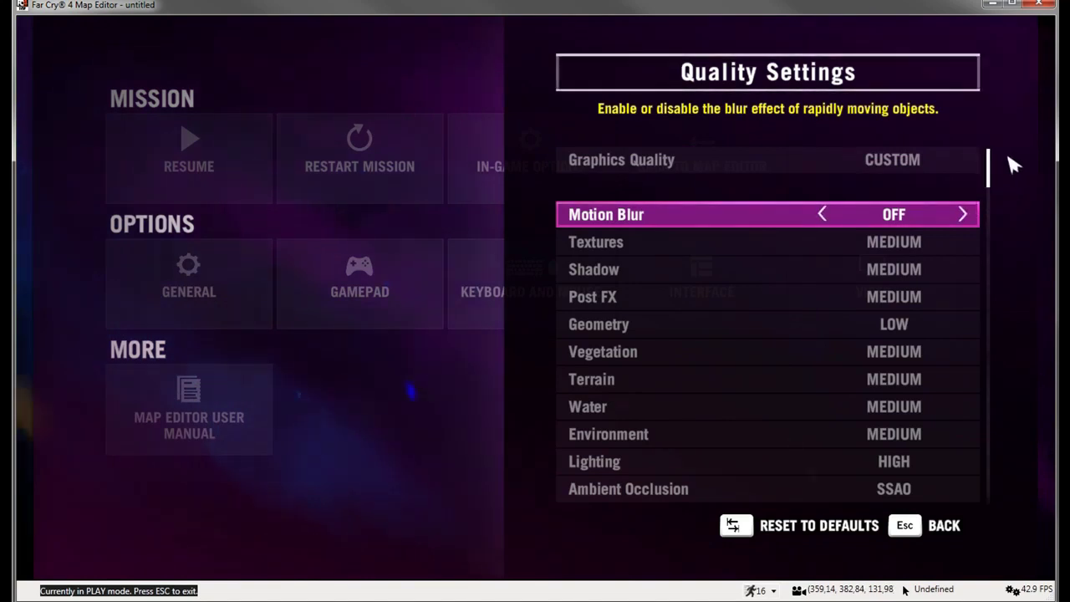
drag(994, 184, 990, 459)
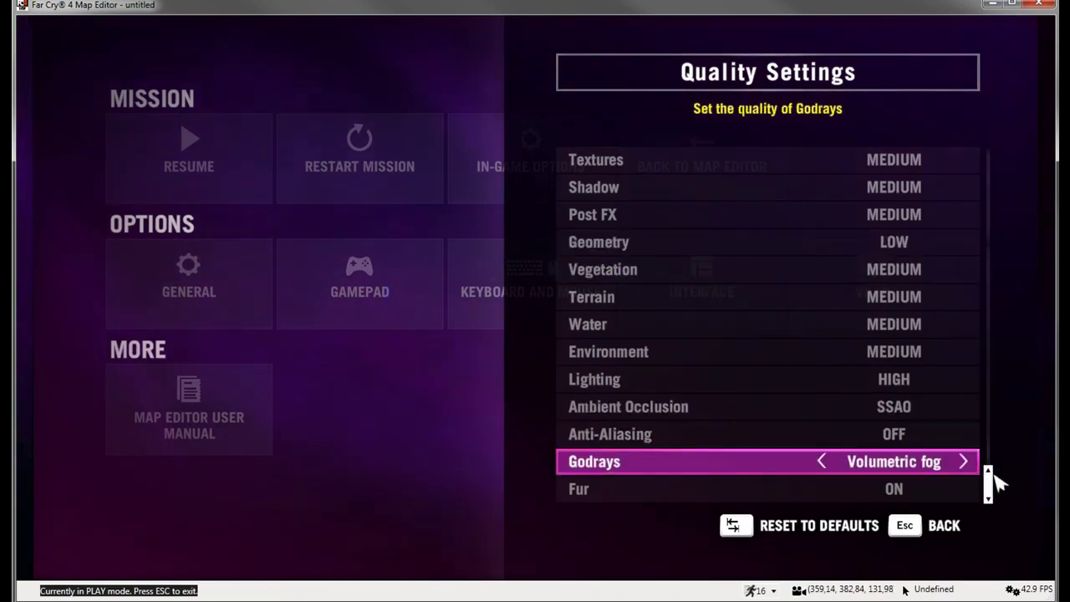
drag(993, 456, 999, 208)
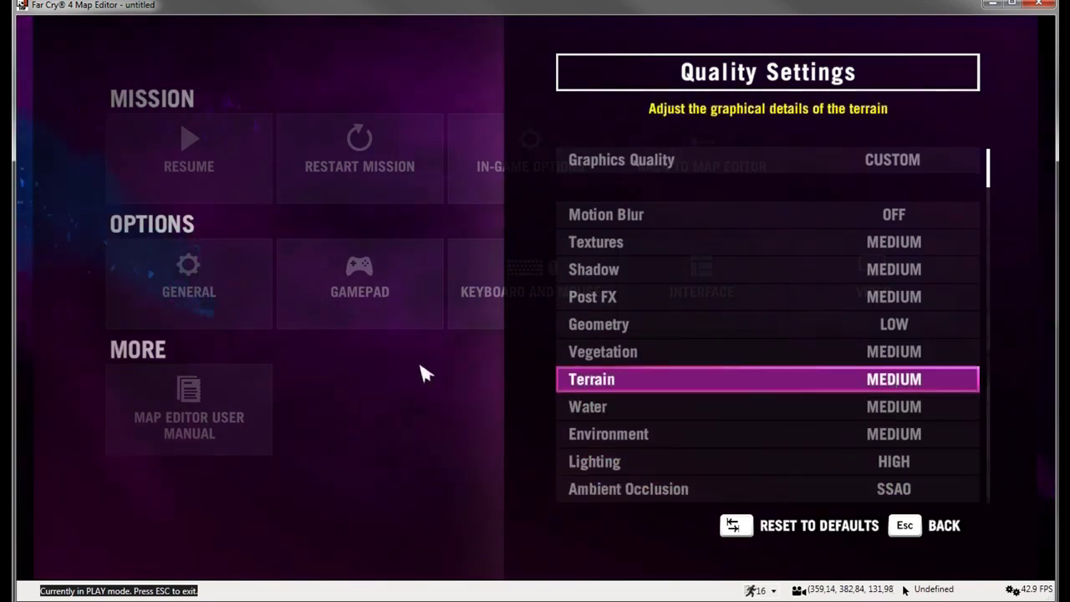
key(Up)
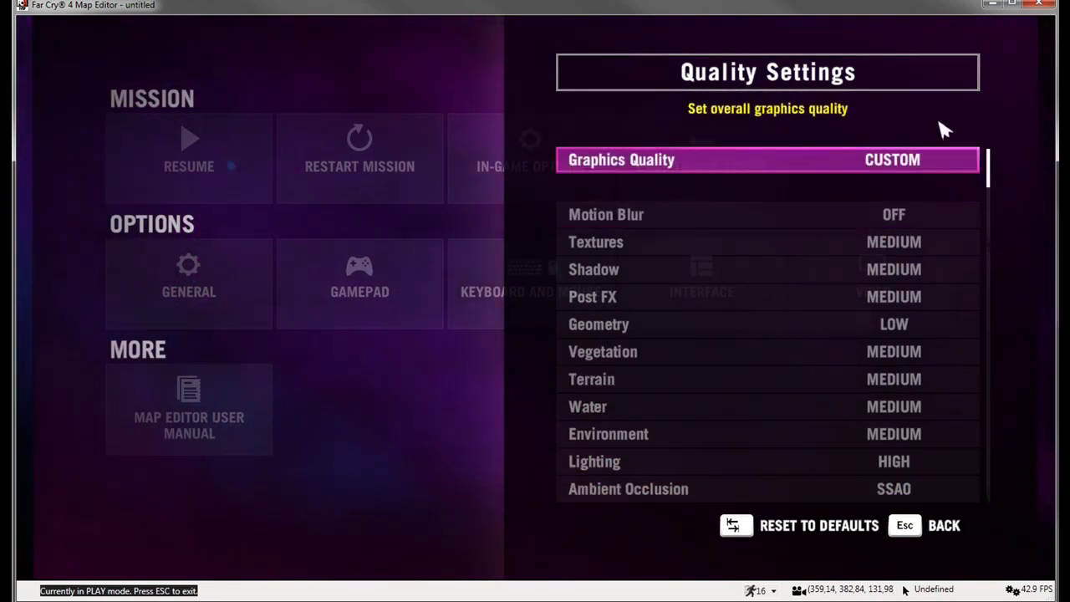
drag(989, 173, 1004, 210)
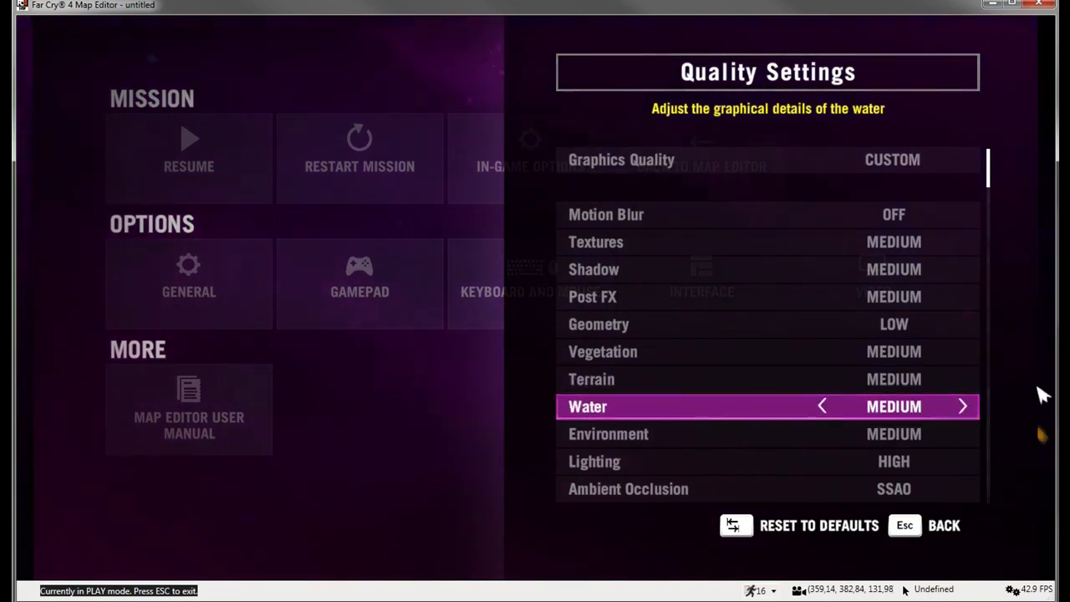
key(Escape)
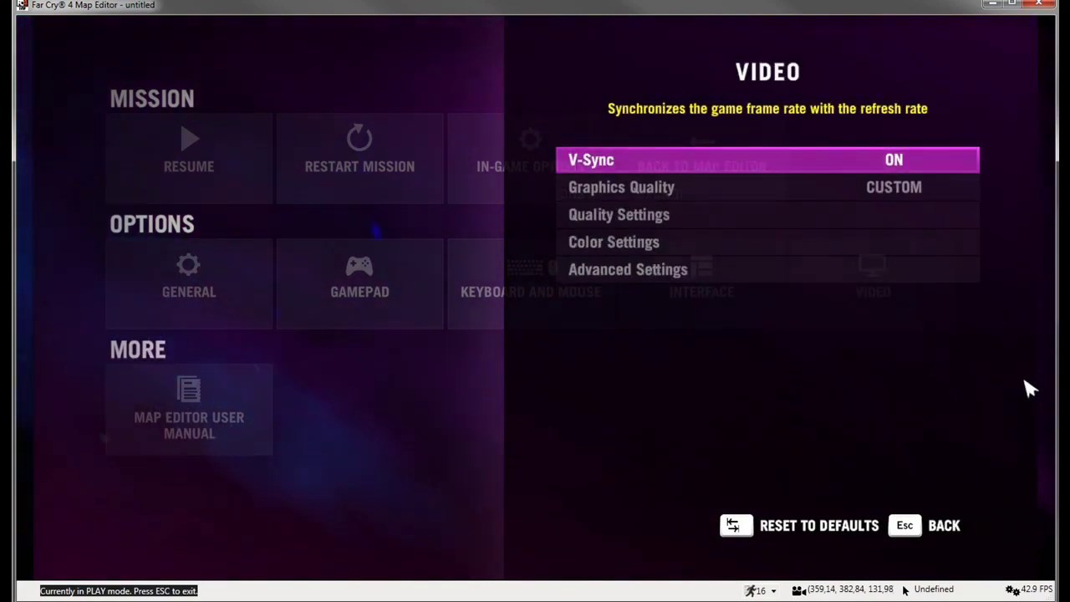
key(Escape)
click(744, 172)
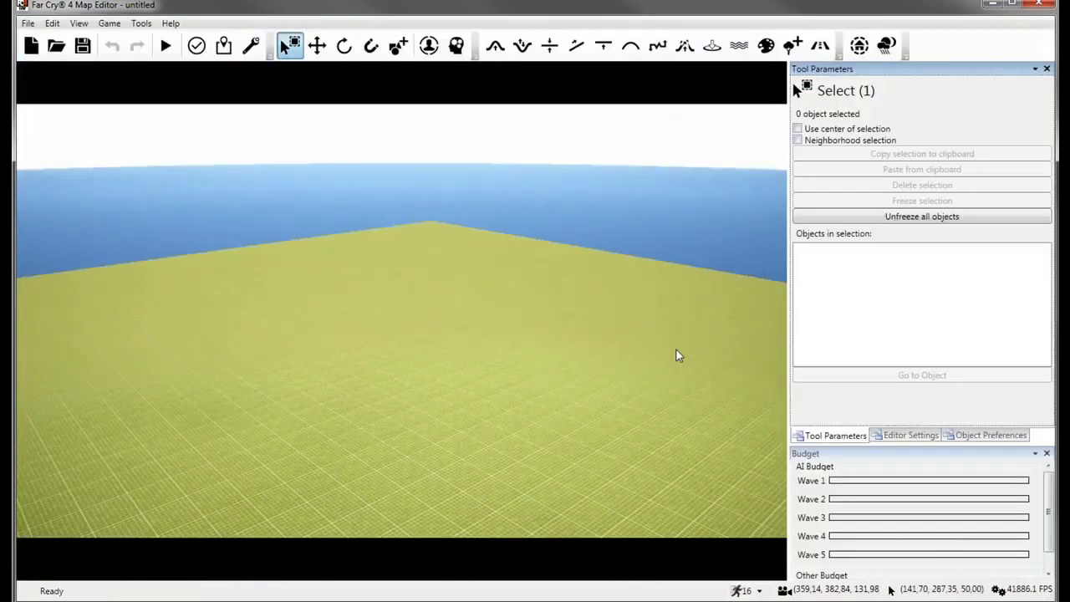
Examine the Engine Quality presets in the editor settings, leaving CUSTOM selected.
right_drag(663, 364, 649, 418)
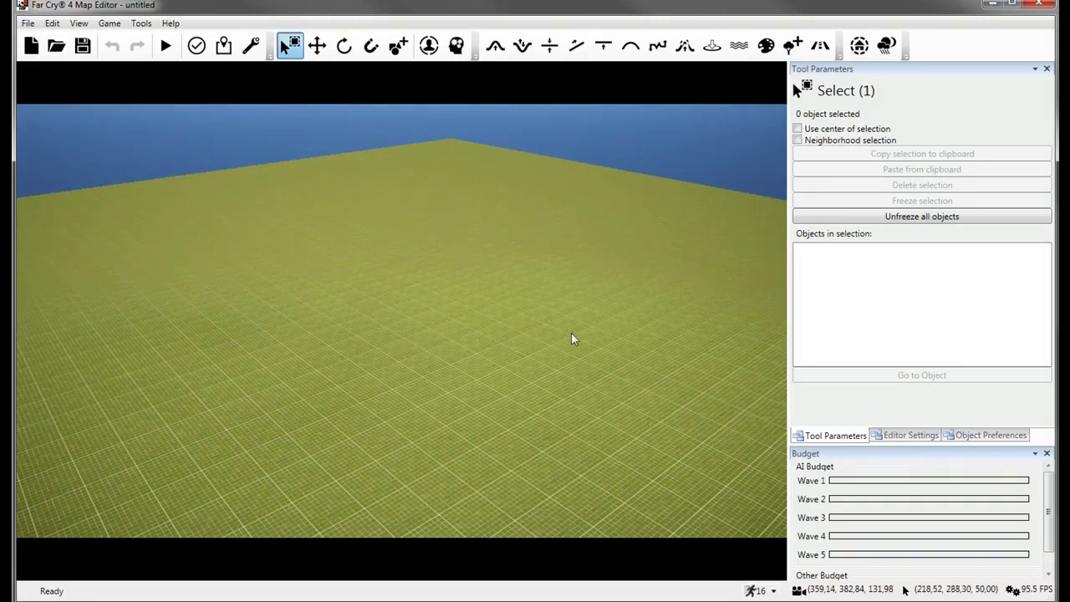
key(s)
mouse_move(571, 332)
right_down()
mouse_move(571, 357)
mouse_move(572, 346)
mouse_move(679, 347)
mouse_move(588, 338)
right_up()
key(s)
key(a)
key(w)
click(920, 432)
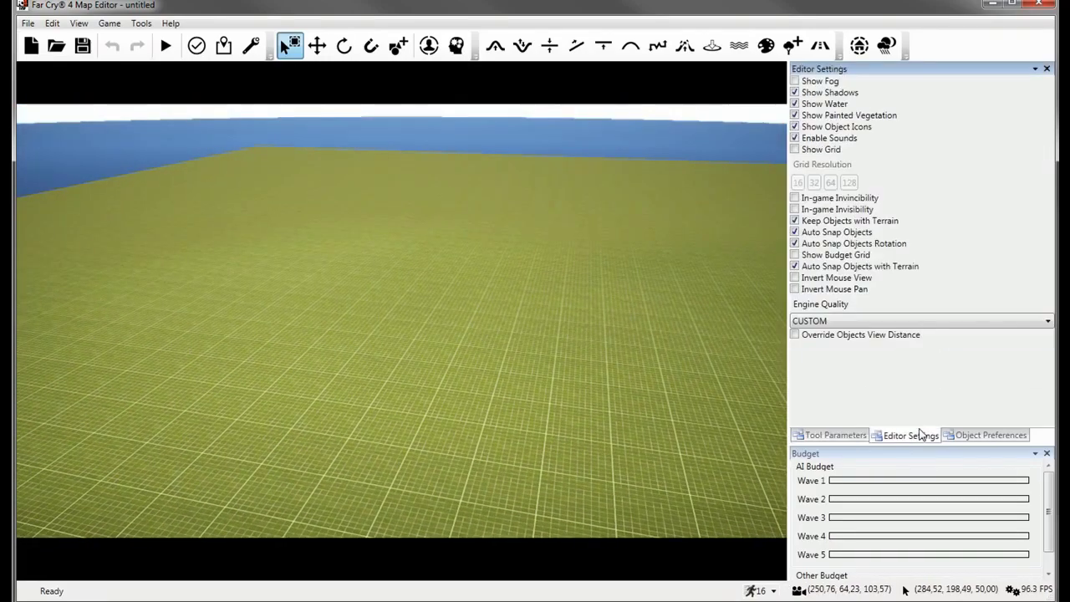
click(881, 318)
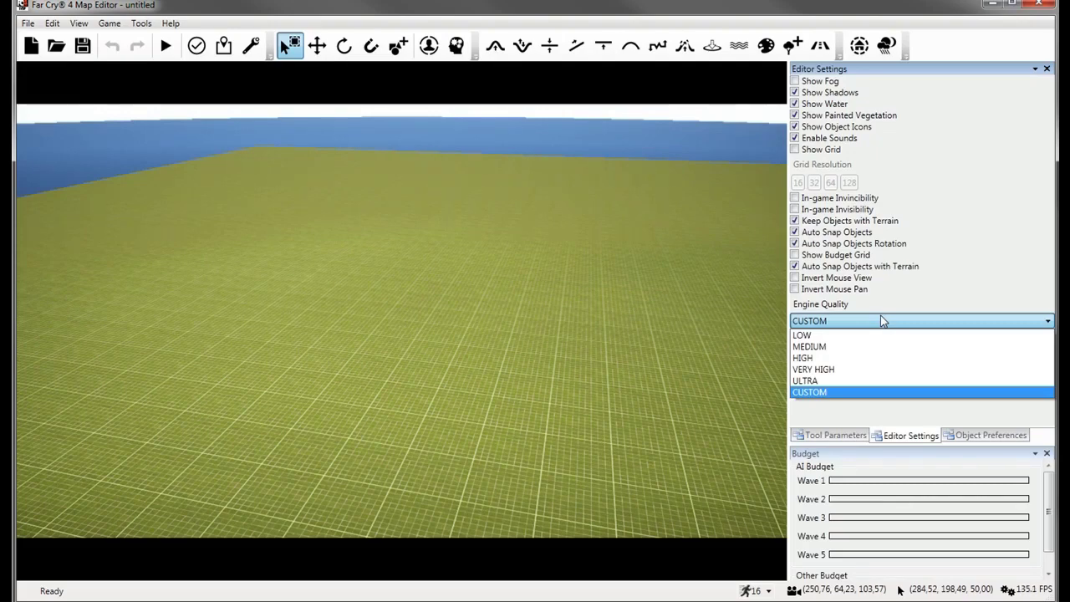
click(880, 318)
mouse_move(484, 322)
right_down()
mouse_move(469, 331)
mouse_move(486, 322)
right_up()
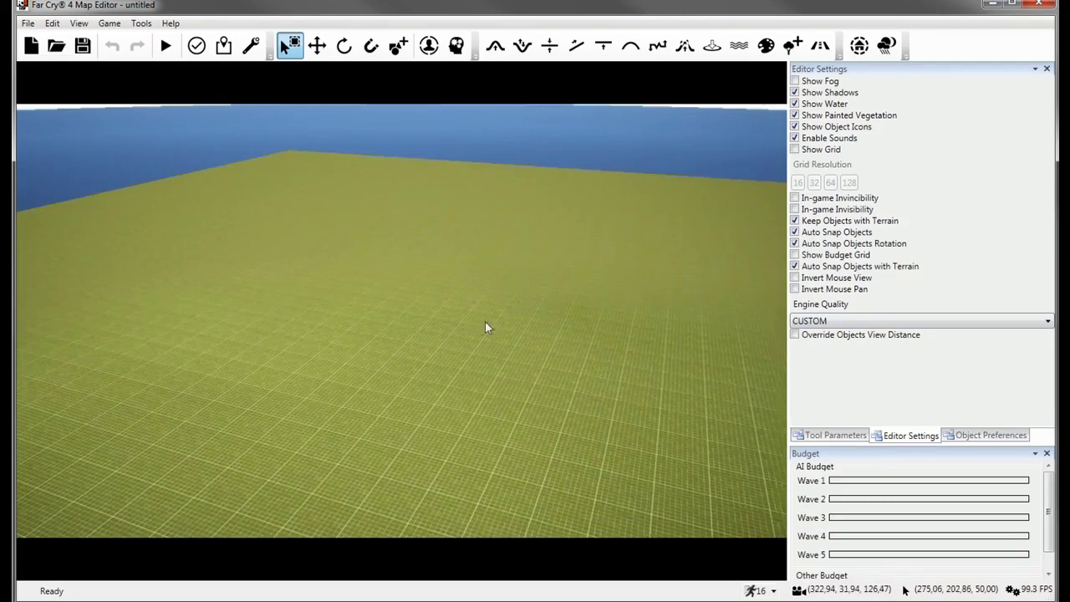
click(842, 321)
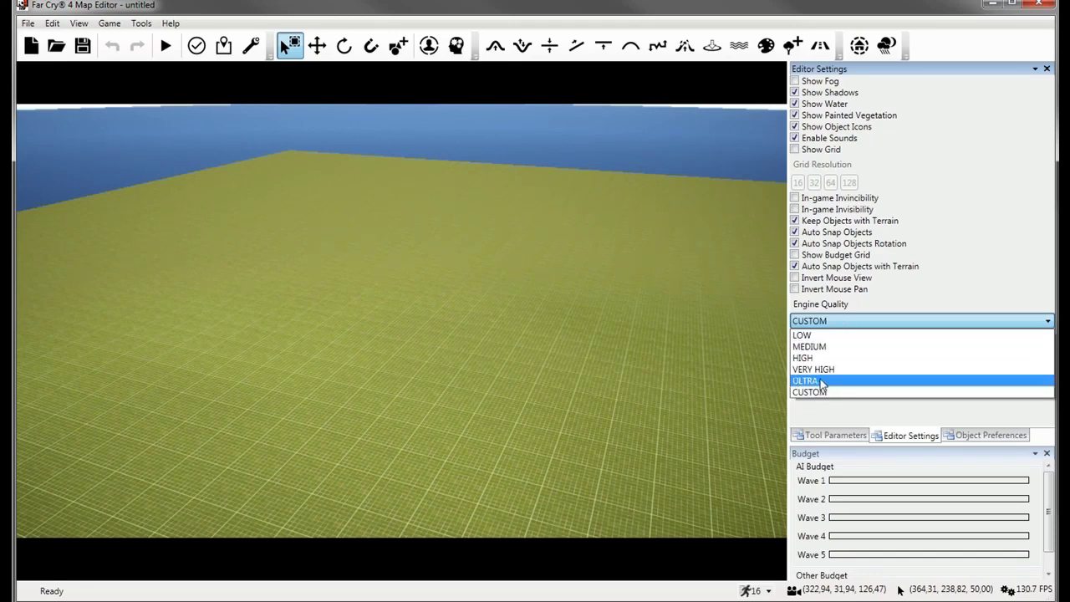
key(Up)
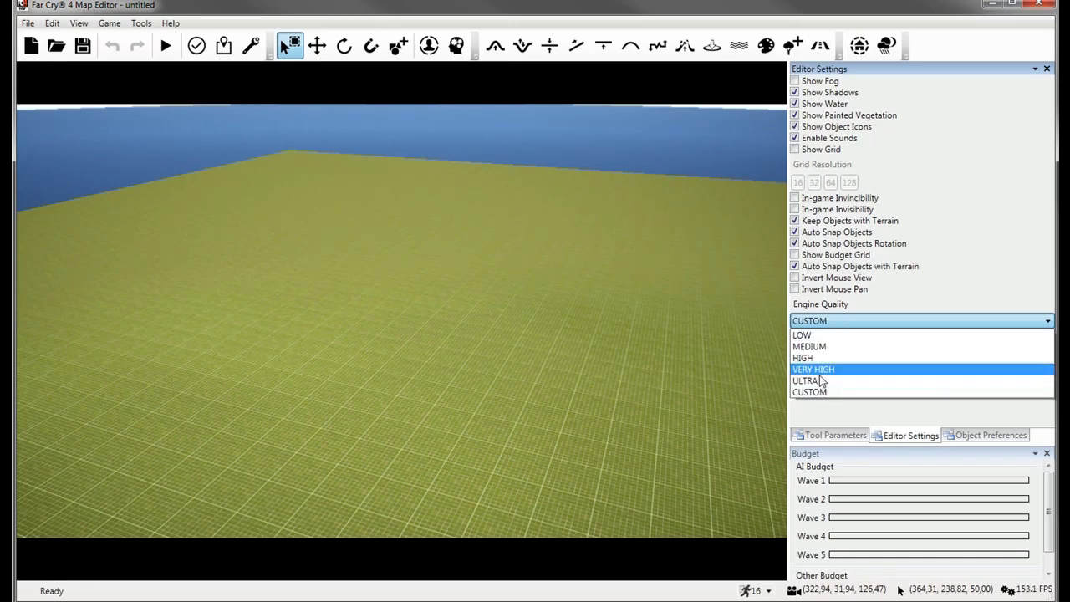
click(837, 323)
right_drag(489, 322, 527, 348)
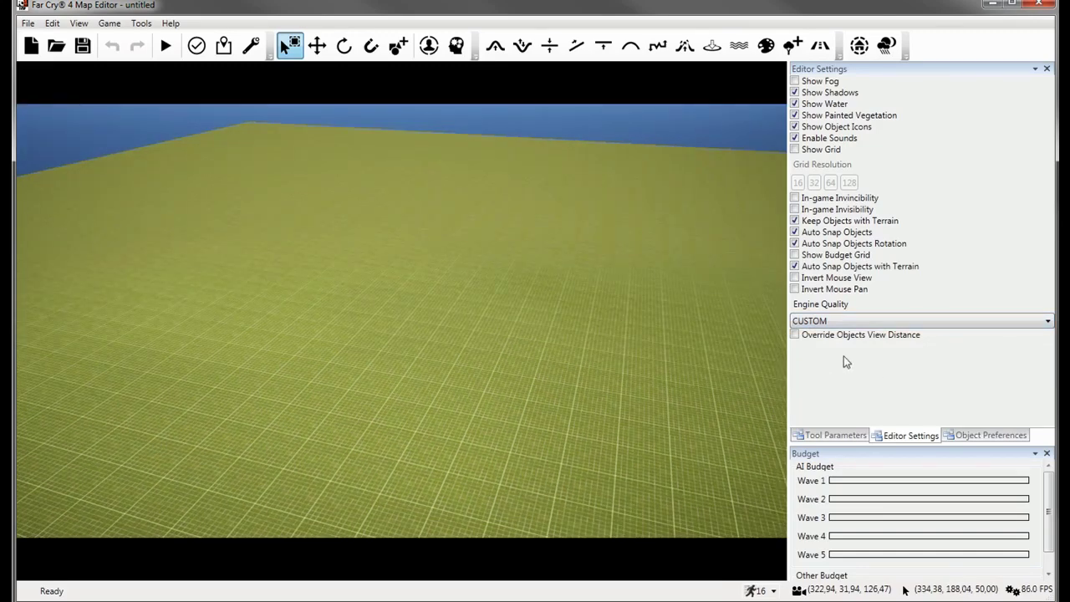
Enable the override of the objects' view distance and view the terrain from high above its corner.
click(795, 335)
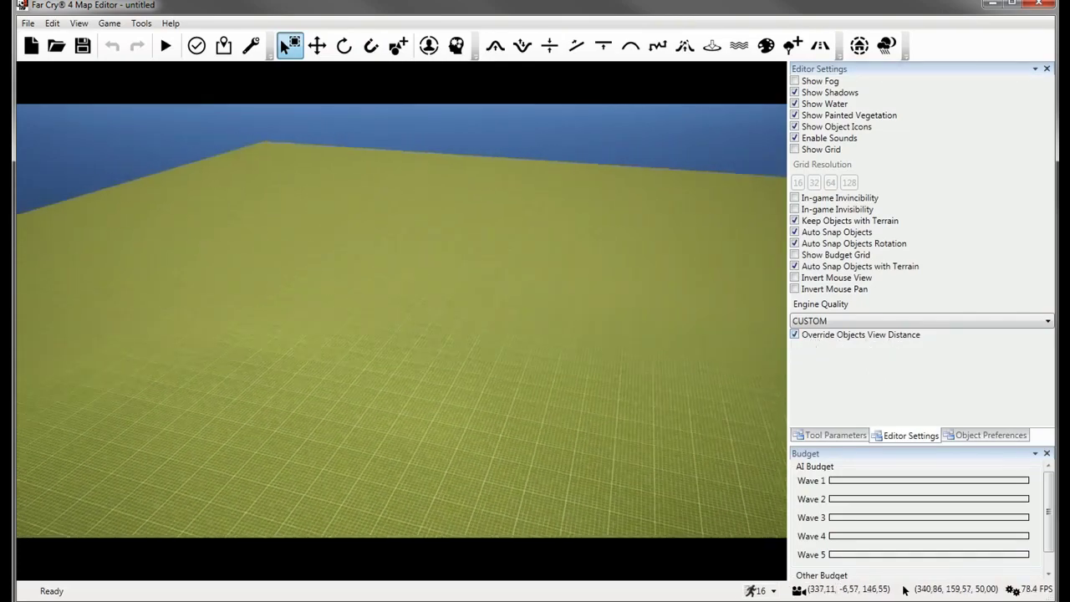
scroll(552, 376, down, 12)
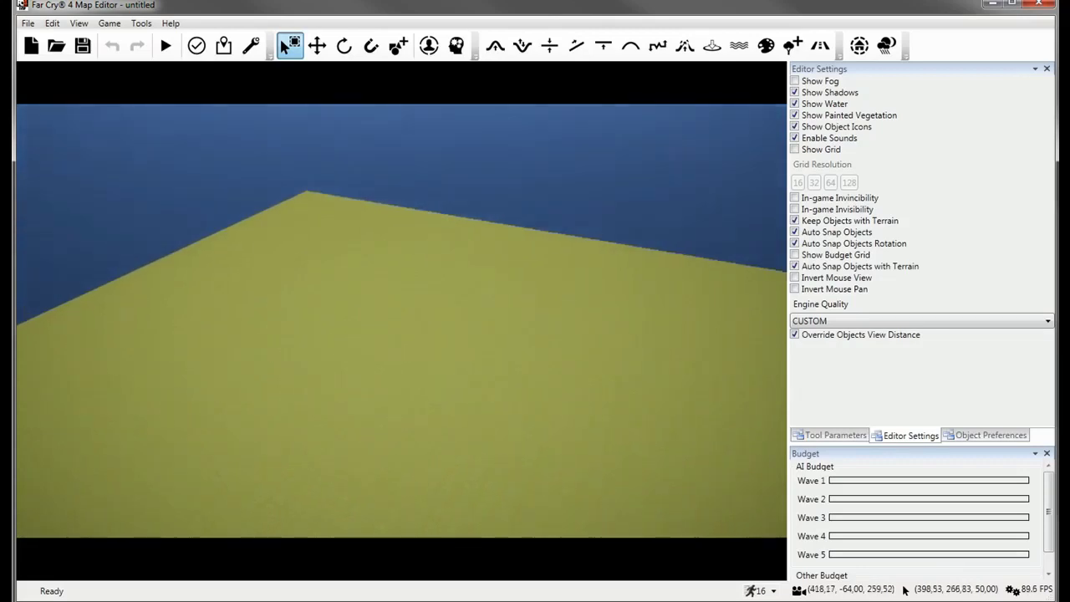
scroll(607, 390, down, 6)
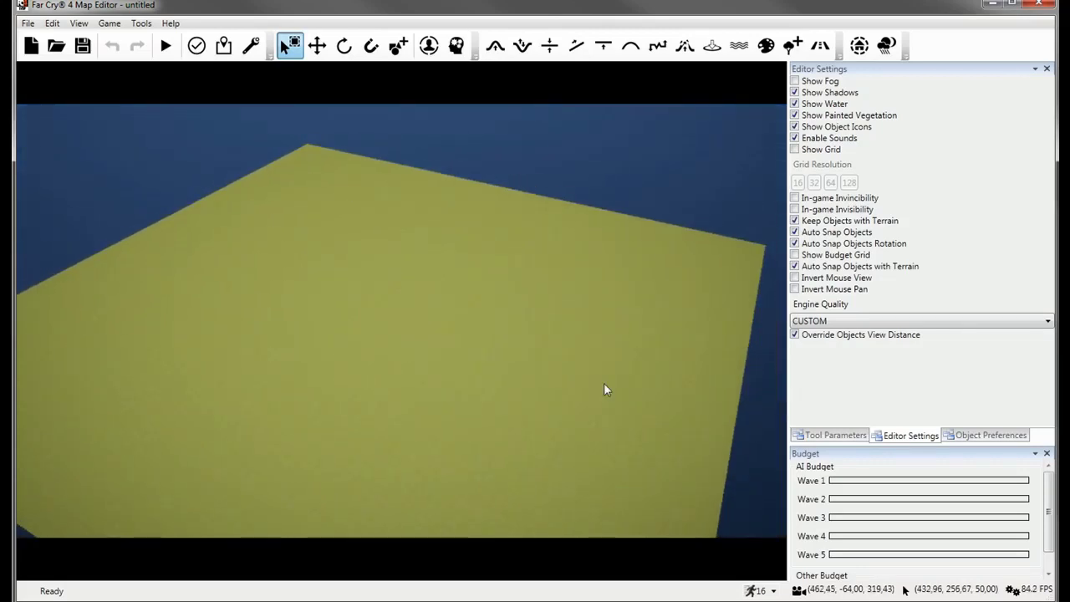
right_drag(604, 383, 579, 383)
key(w)
key(a)
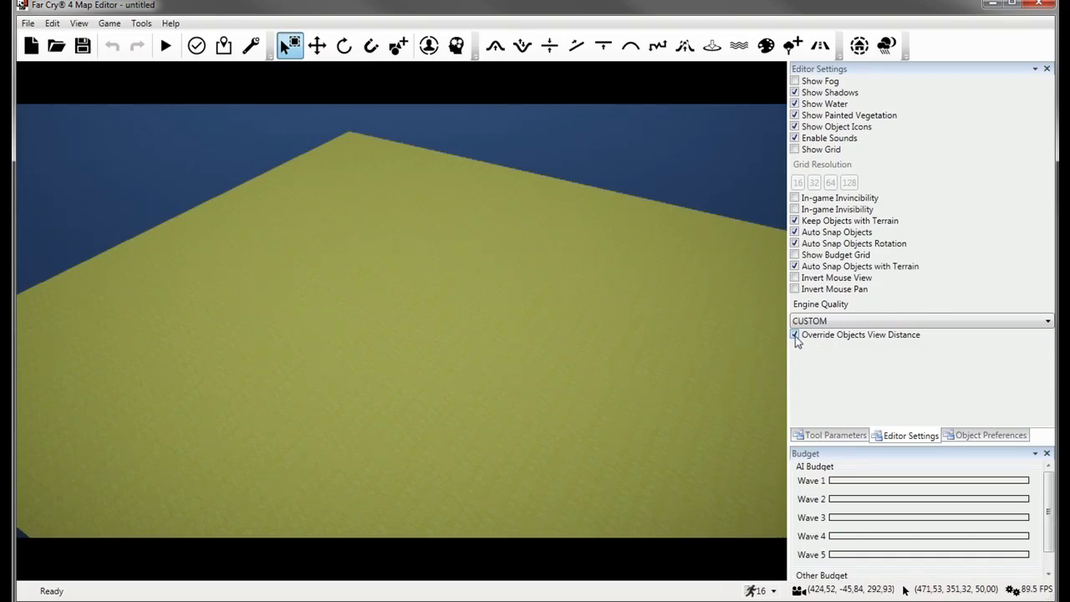
key(d)
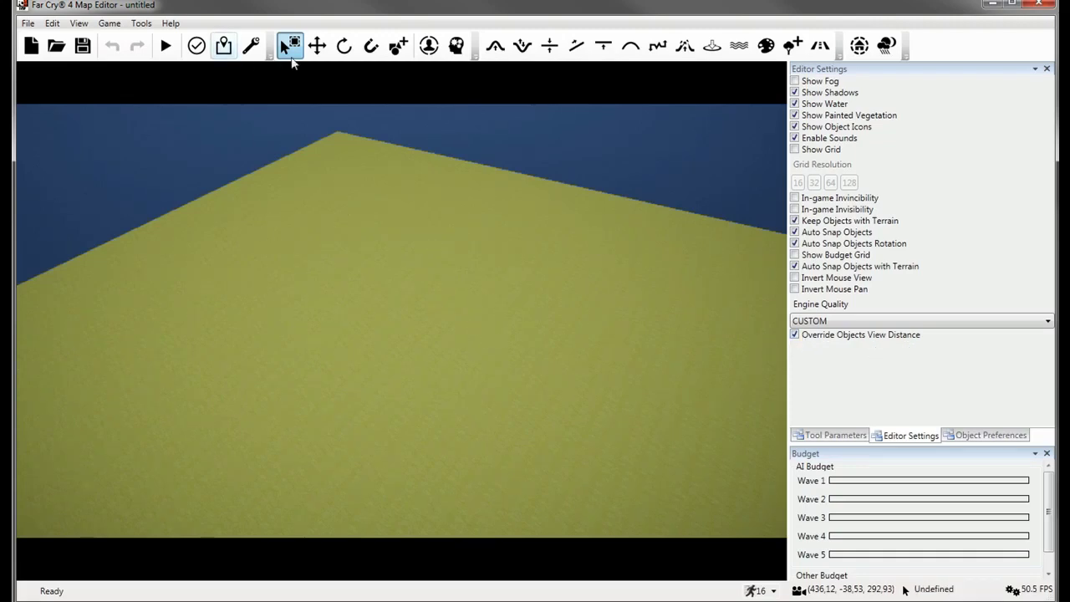
Capture a snapshot of the map in its map properties, and return the view to the snapshot camera from elsewhere.
click(224, 48)
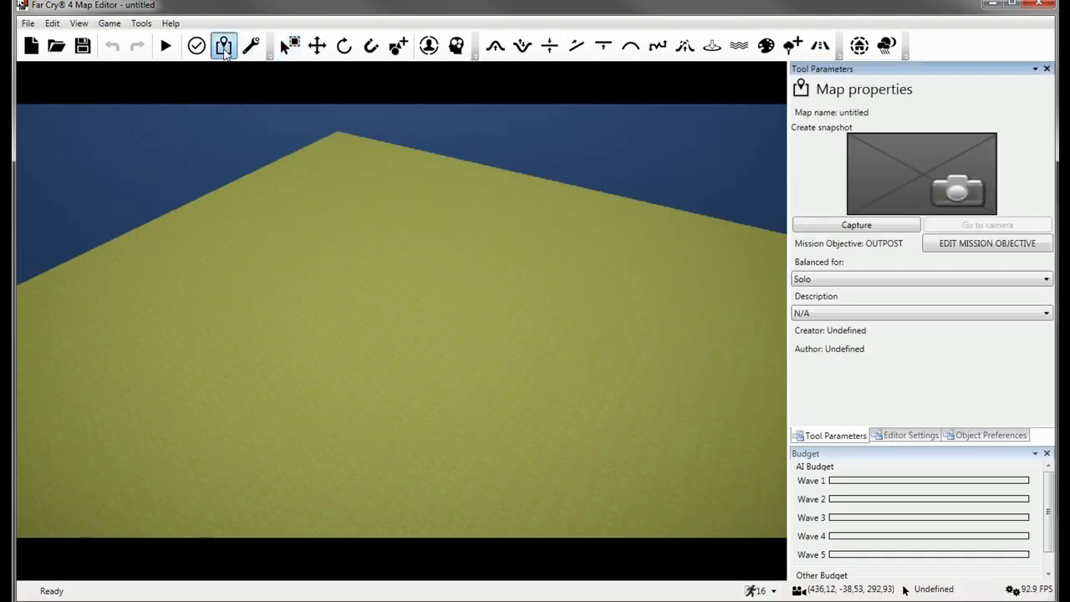
click(875, 226)
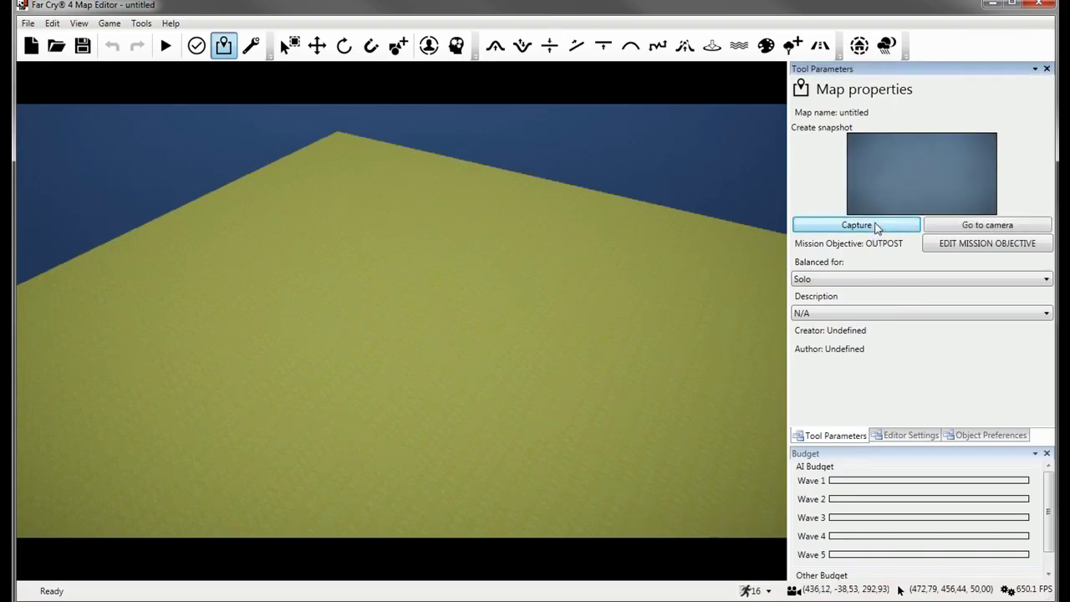
key(w)
right_drag(475, 255, 475, 298)
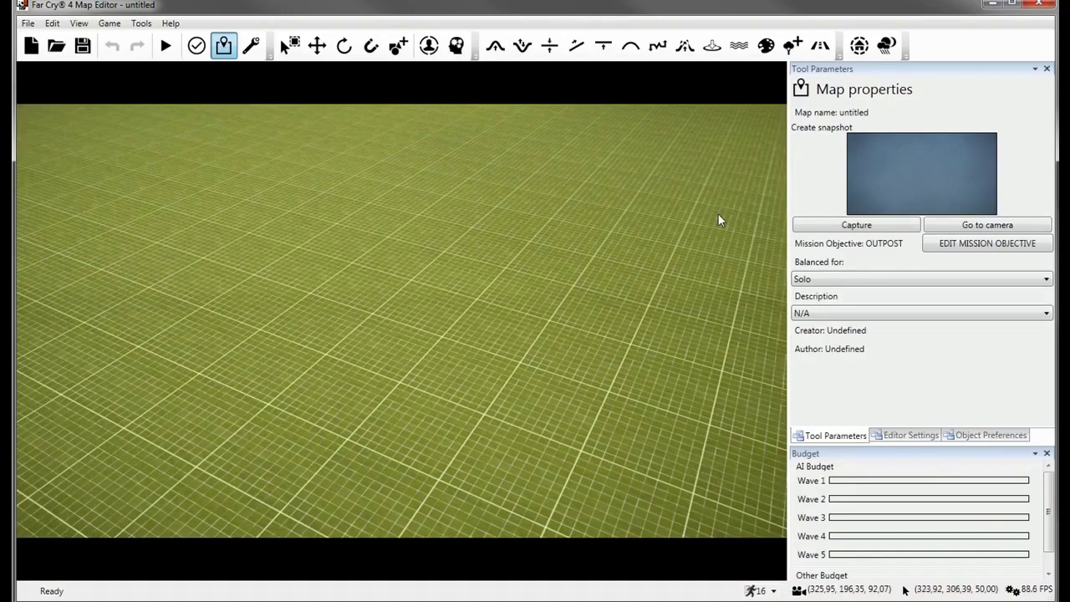
click(929, 227)
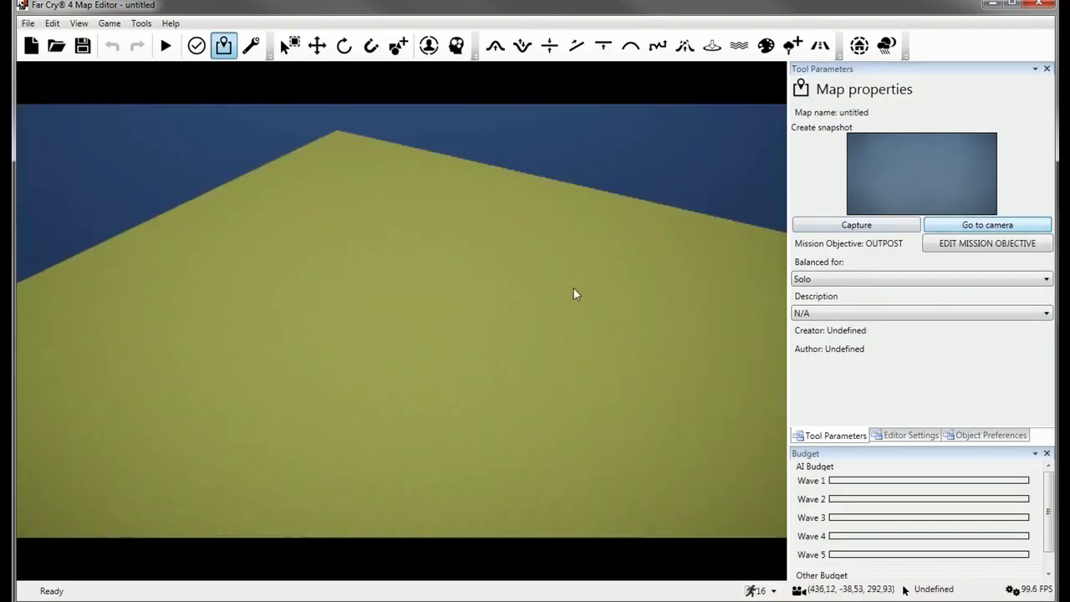
key(w)
right_drag(576, 294, 632, 296)
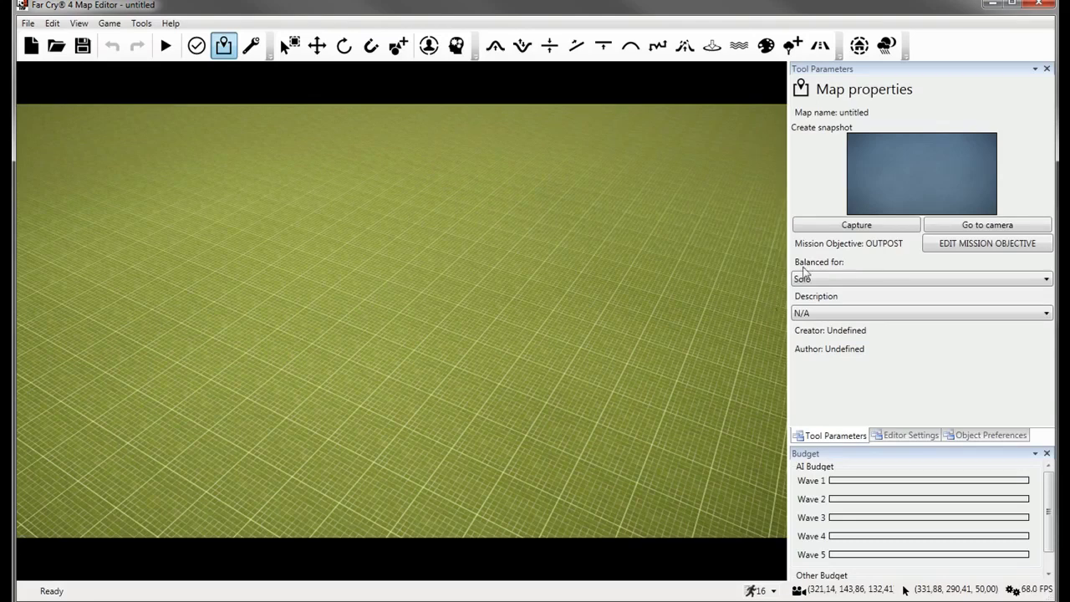
click(958, 226)
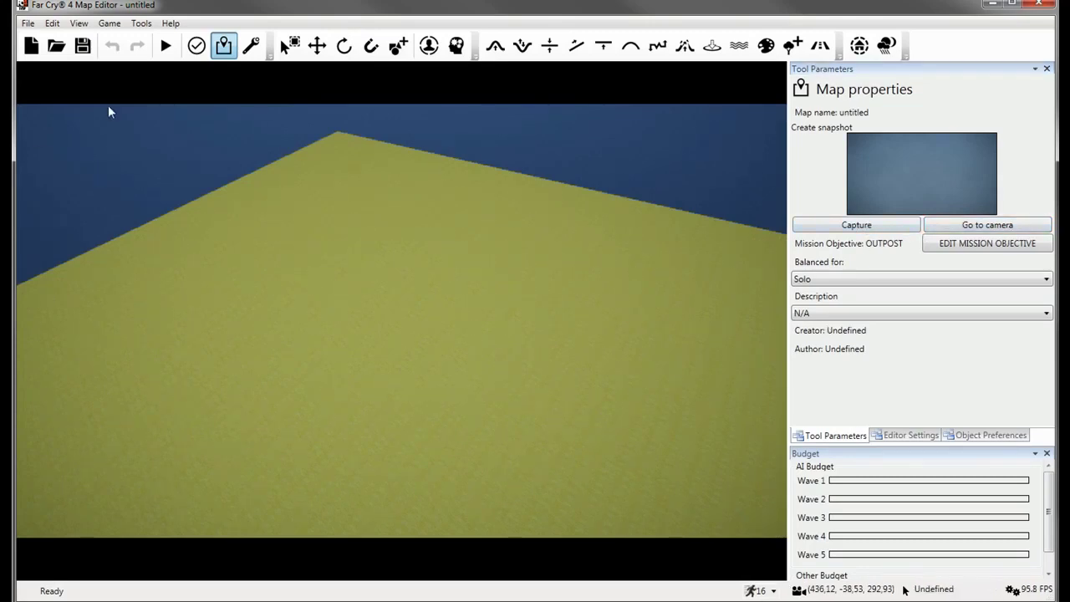
Check the map validation report for the OUTPOST map's missing requirements.
click(195, 51)
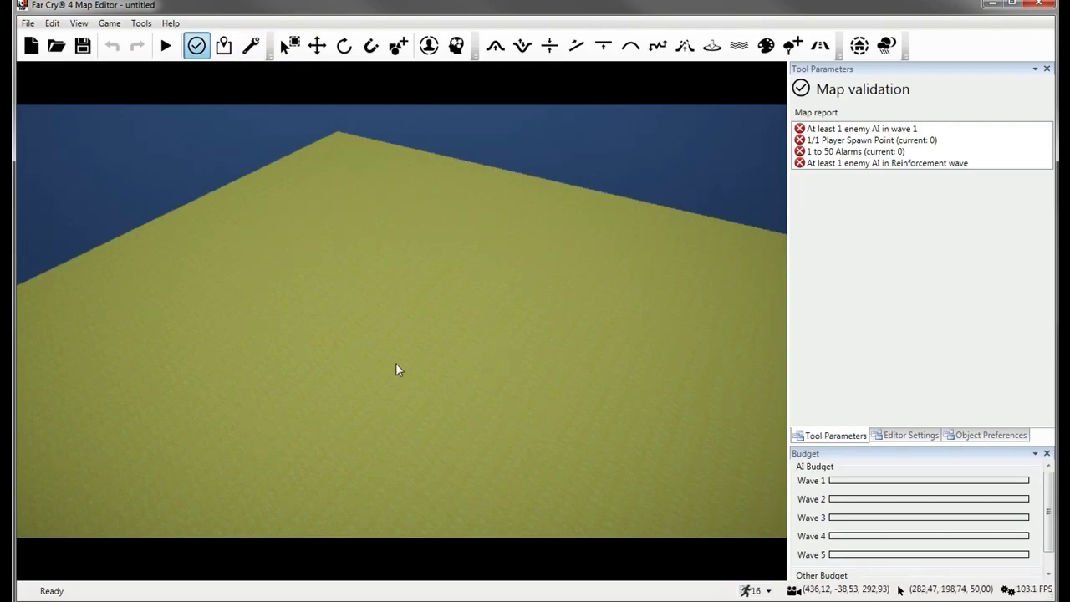
Examine the camera speed presets and the custom speed entry, dismissing it without entering a value.
key(w)
mouse_move(395, 363)
right_down()
mouse_move(288, 352)
mouse_move(286, 328)
mouse_move(238, 320)
mouse_move(237, 272)
mouse_move(293, 335)
mouse_move(404, 372)
right_up()
key(d)
key(w)
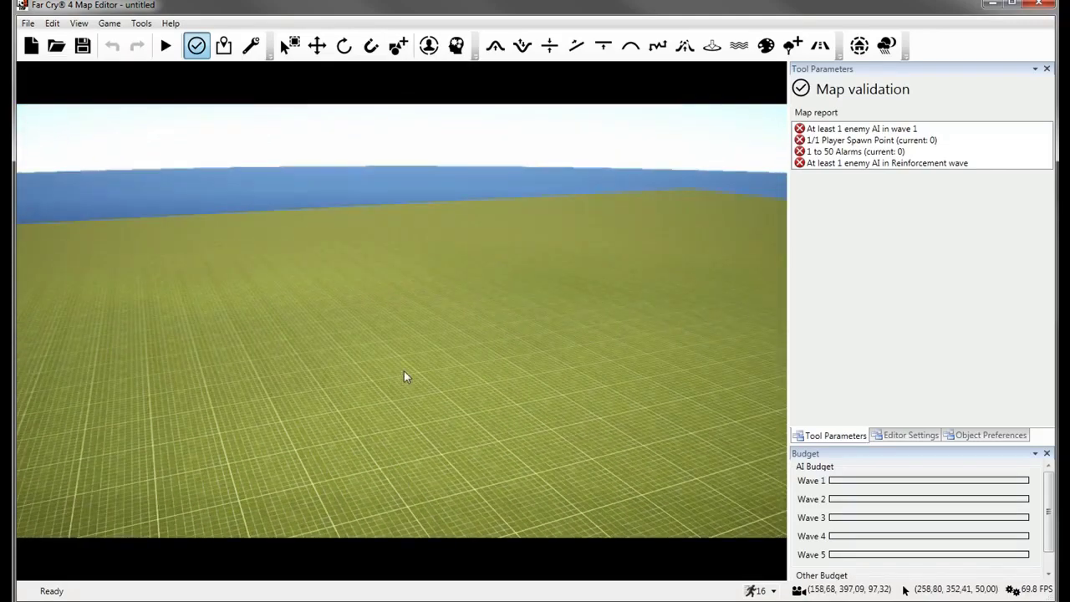
click(766, 592)
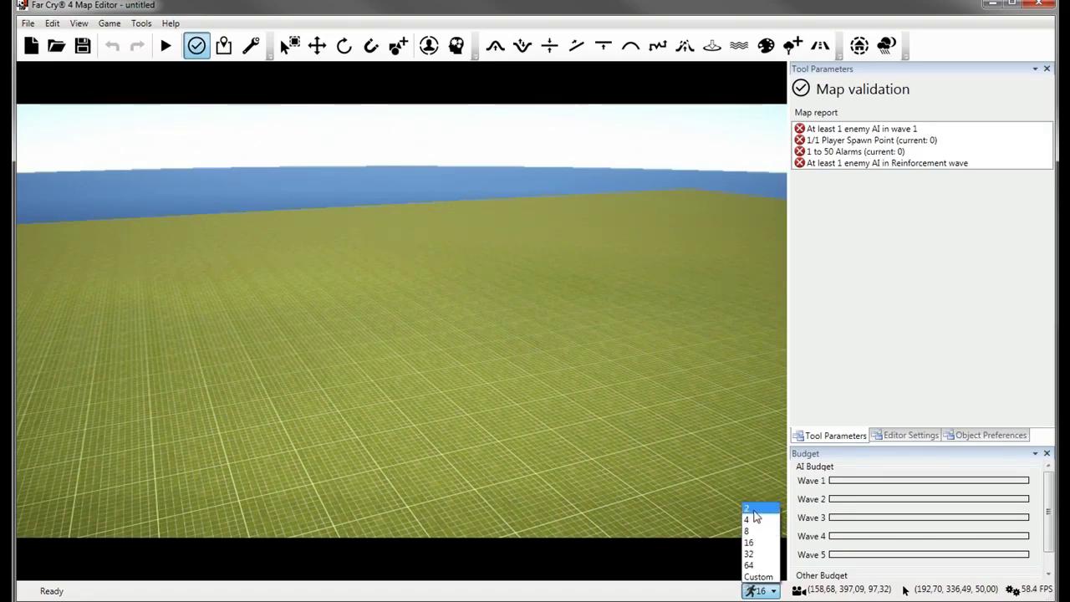
click(759, 578)
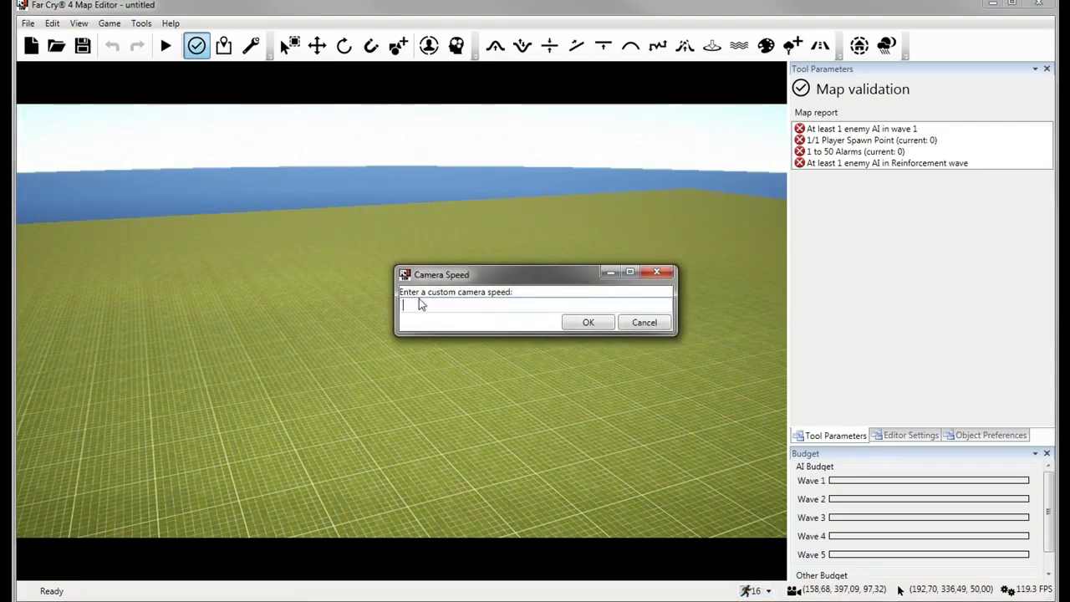
click(644, 324)
mouse_move(596, 413)
right_down()
mouse_move(577, 444)
mouse_move(519, 452)
mouse_move(548, 468)
mouse_move(590, 470)
mouse_move(501, 443)
mouse_move(602, 408)
right_up()
key(w)
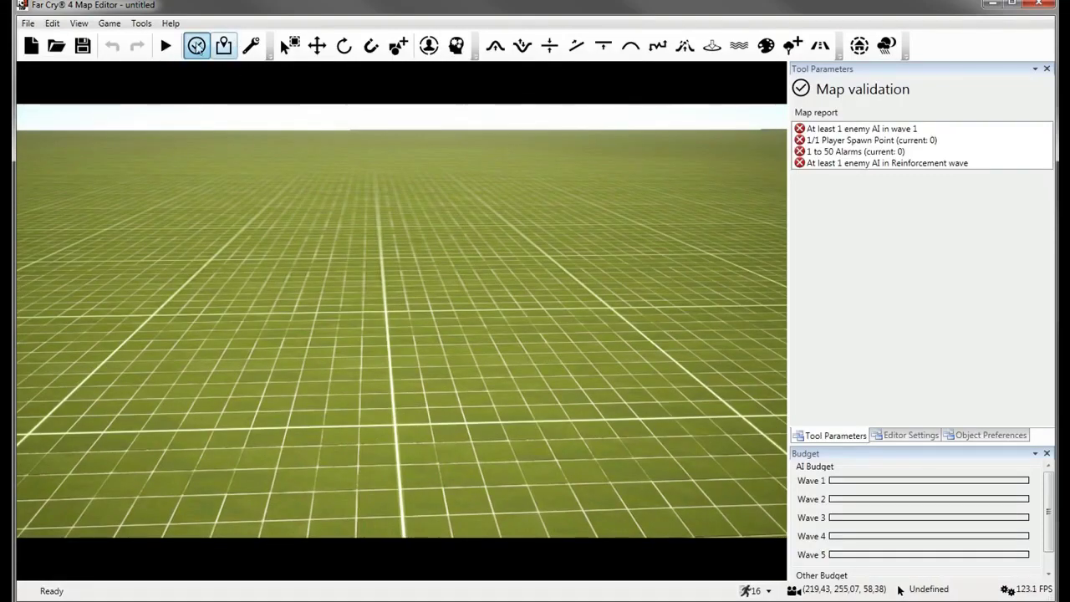
Review the map properties and the map validation report, highlighting the alarms requirement.
click(223, 48)
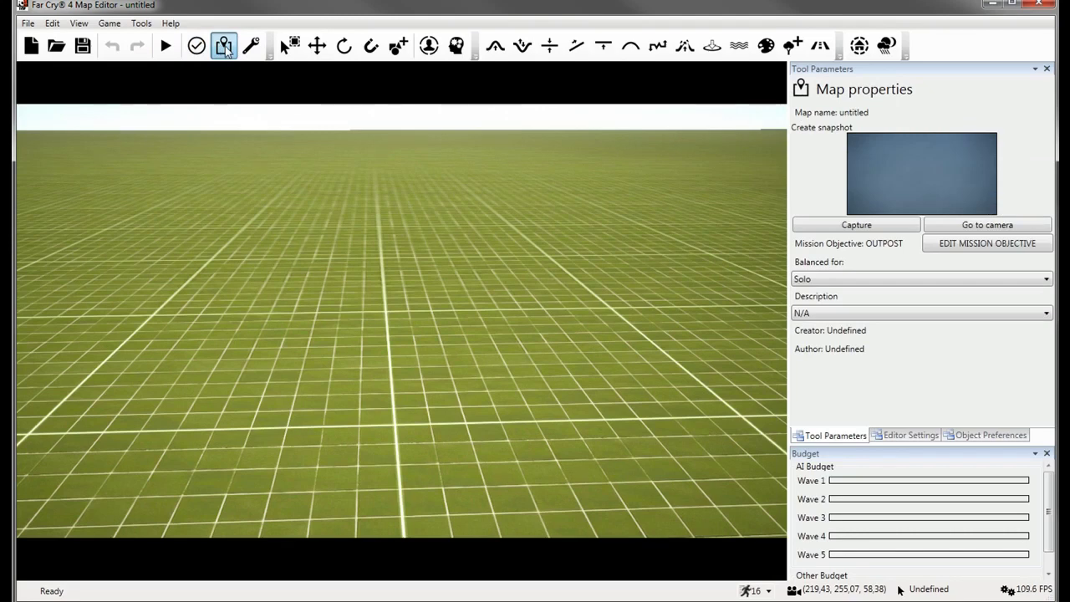
click(193, 48)
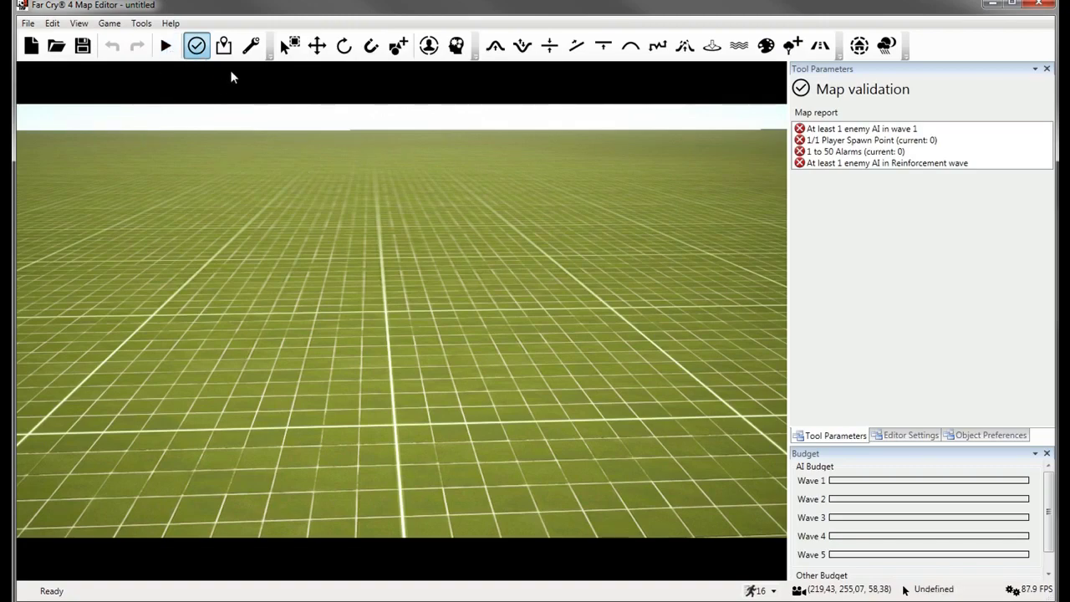
scroll(335, 122, down, 5)
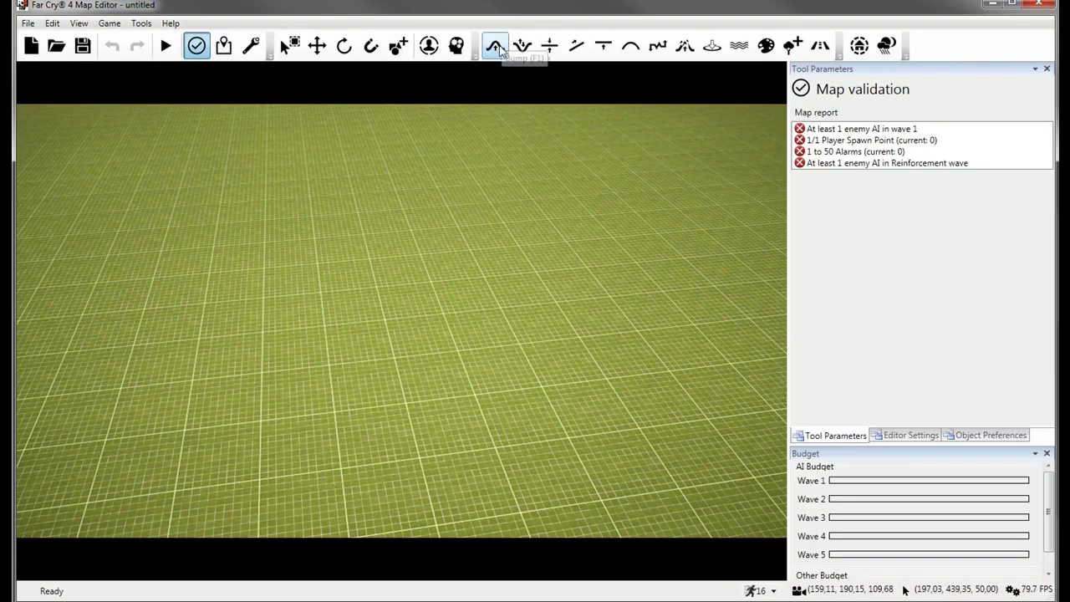
right_drag(526, 204, 519, 241)
key(s)
scroll(519, 240, up, 2)
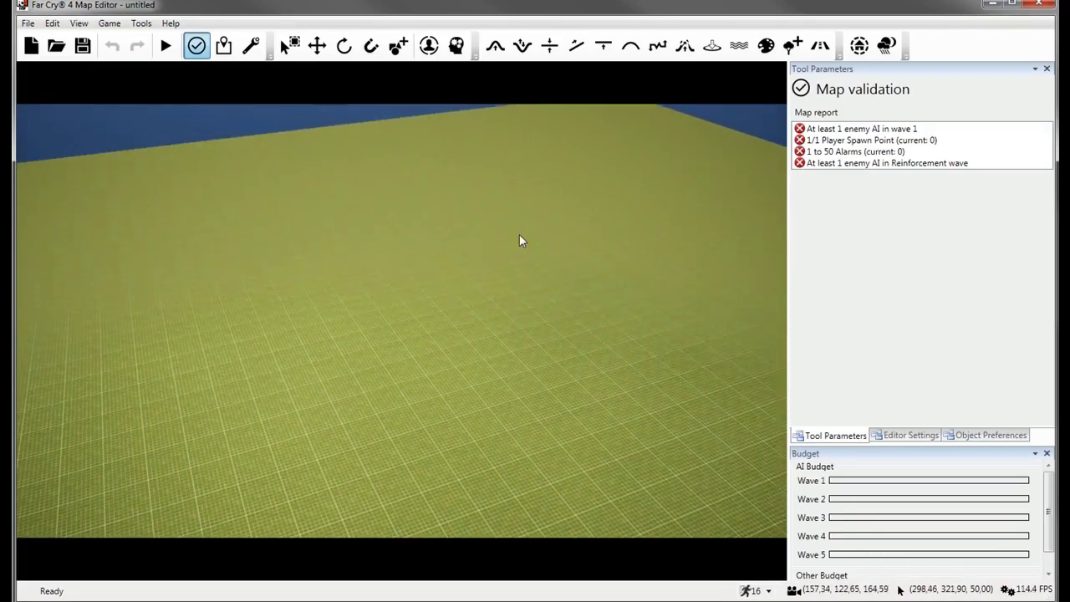
scroll(520, 241, down, 3)
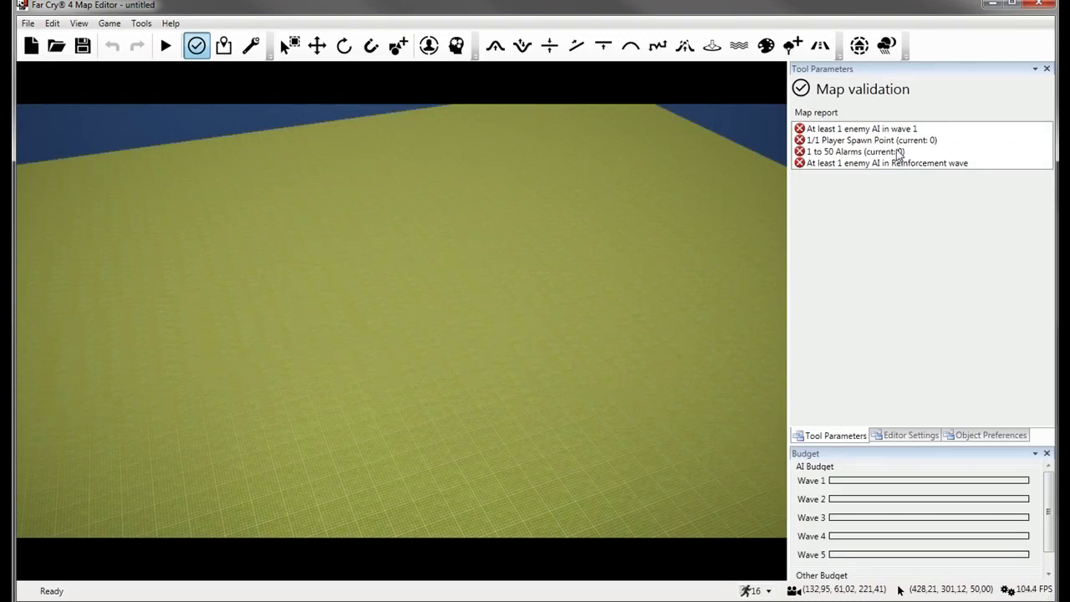
click(899, 152)
right_drag(723, 178, 694, 179)
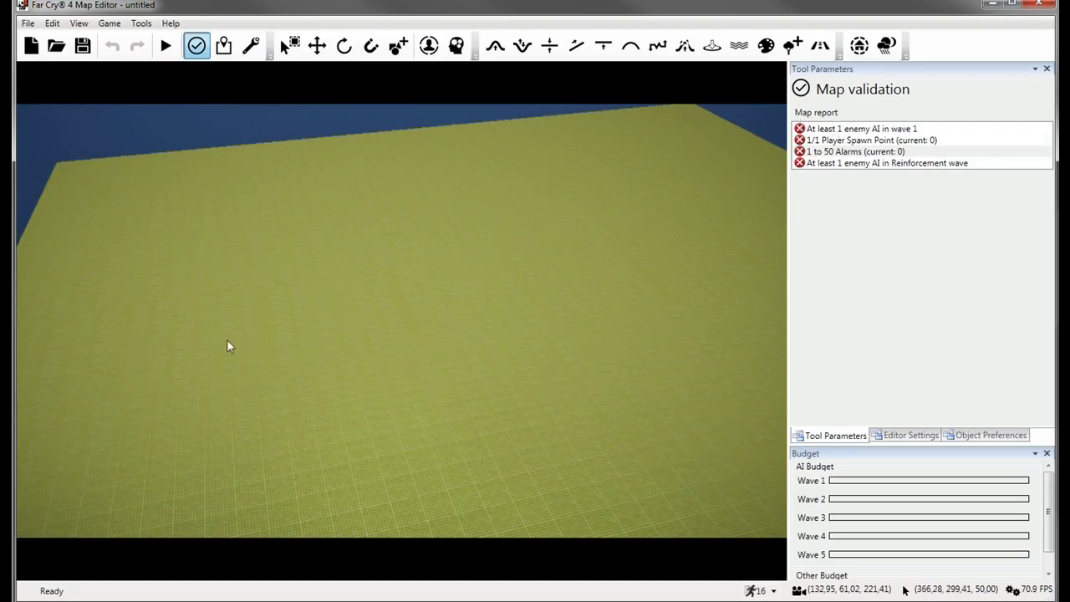
Check which player modes the map can be balanced for in its map properties, keeping Solo.
click(224, 47)
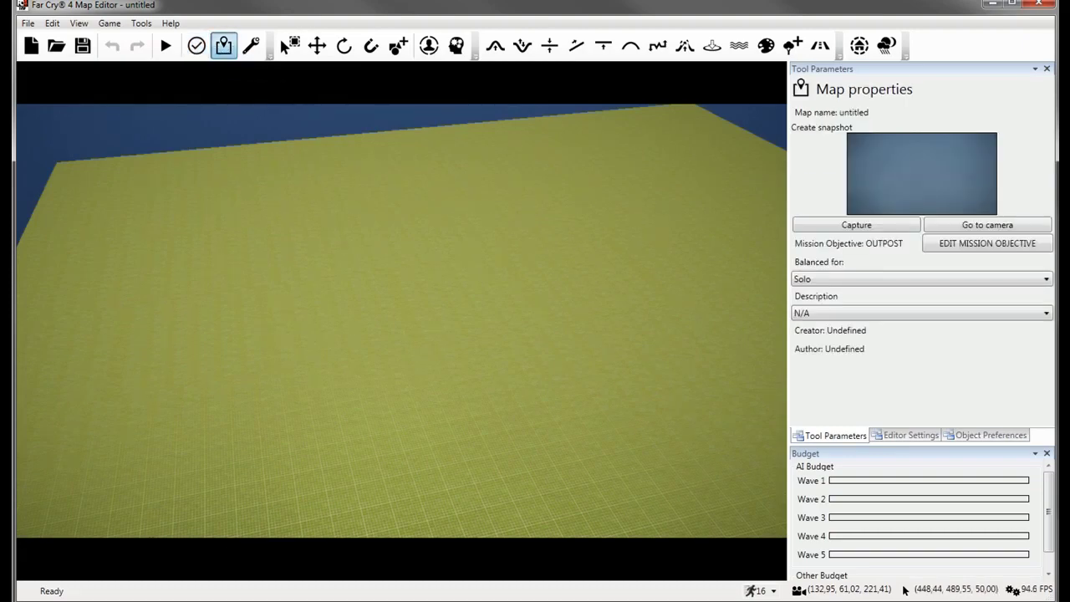
click(903, 281)
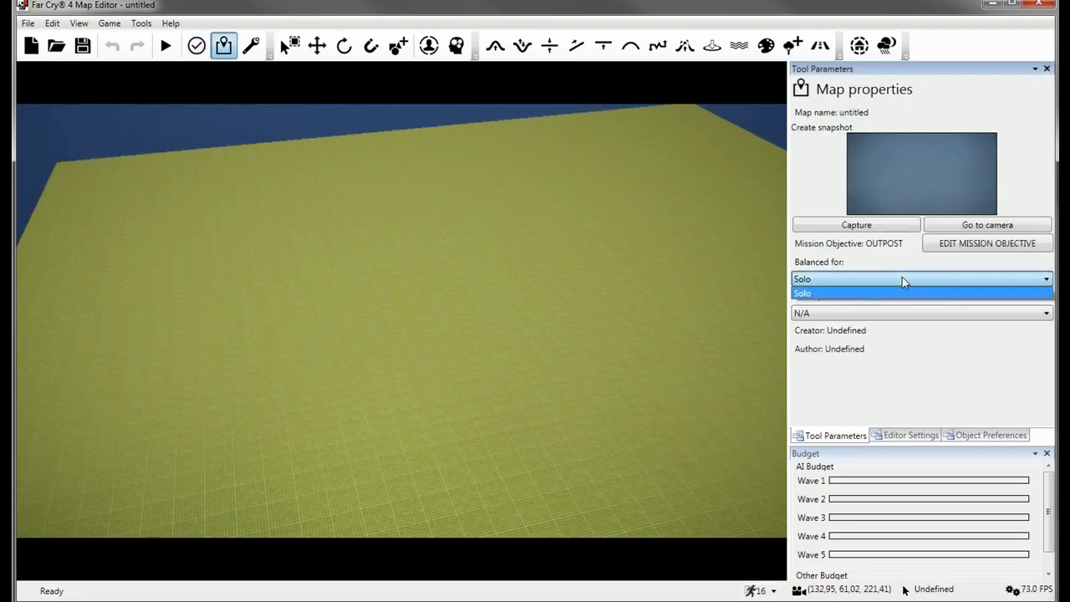
click(821, 289)
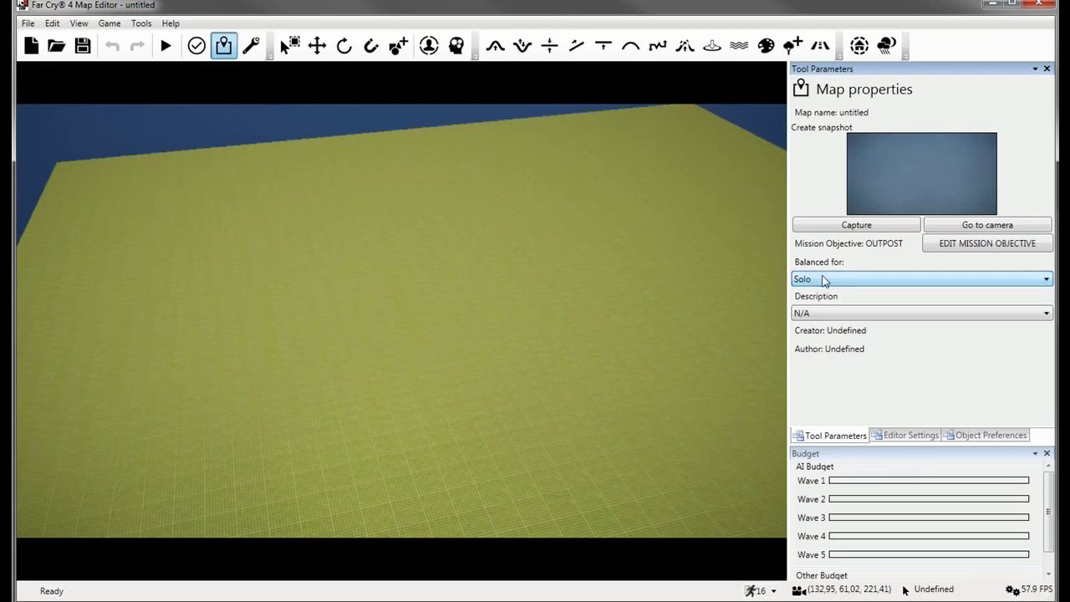
click(902, 279)
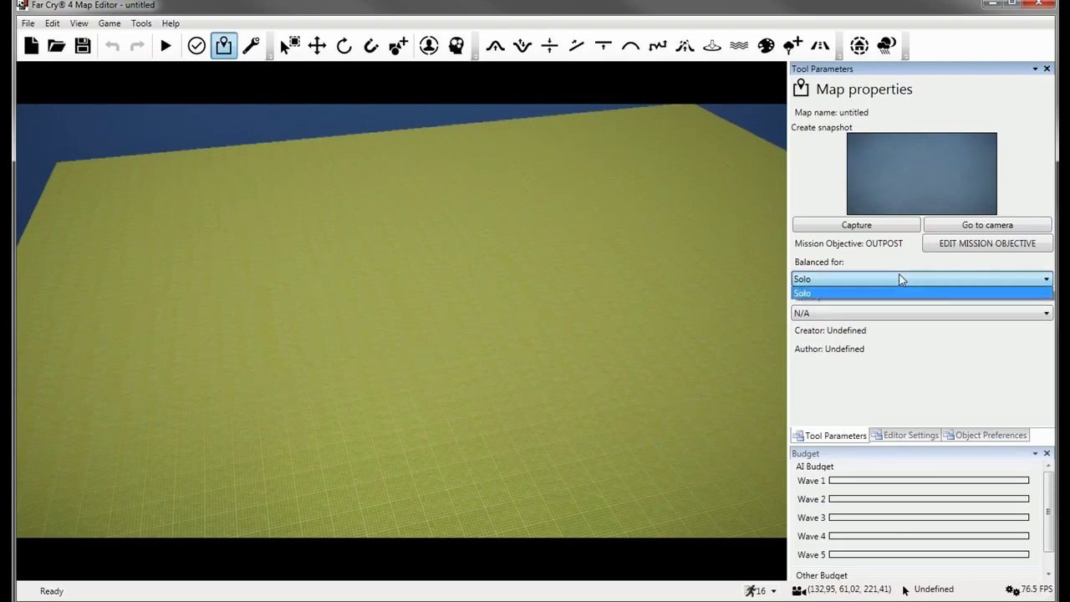
click(902, 280)
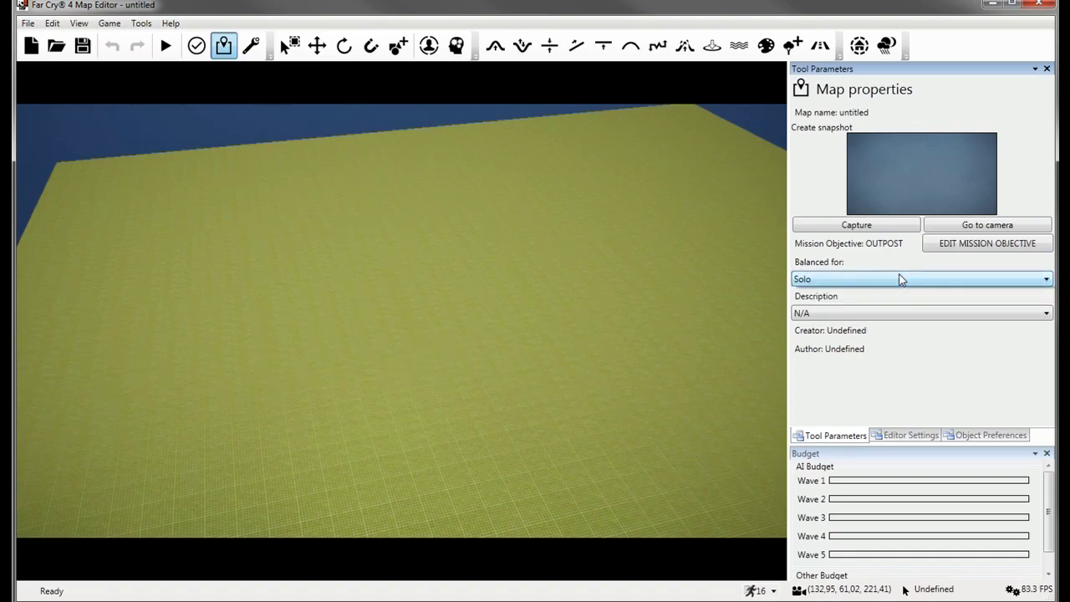
click(902, 279)
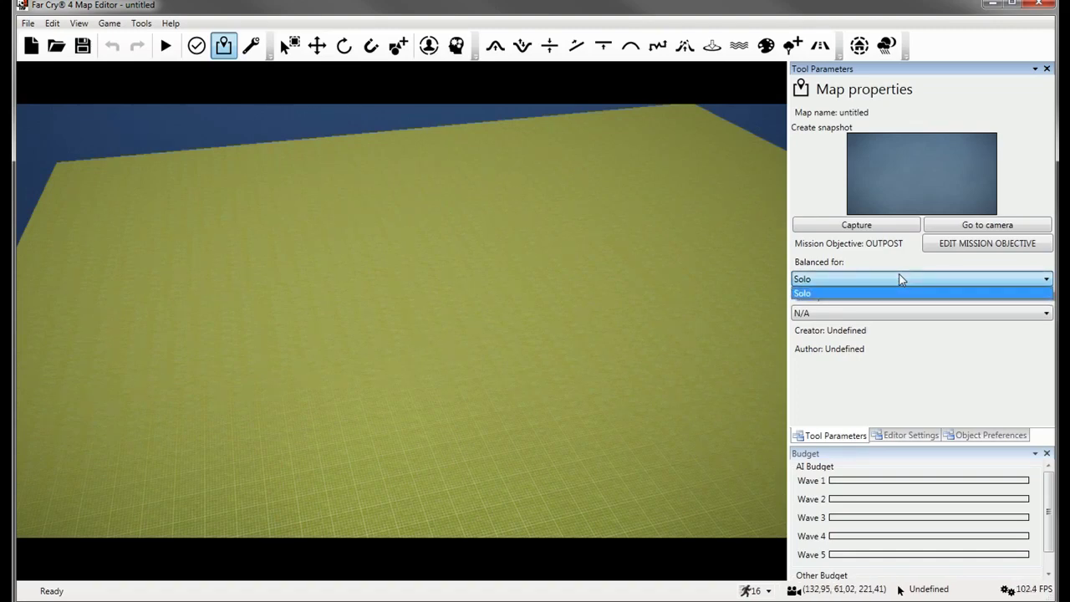
click(902, 279)
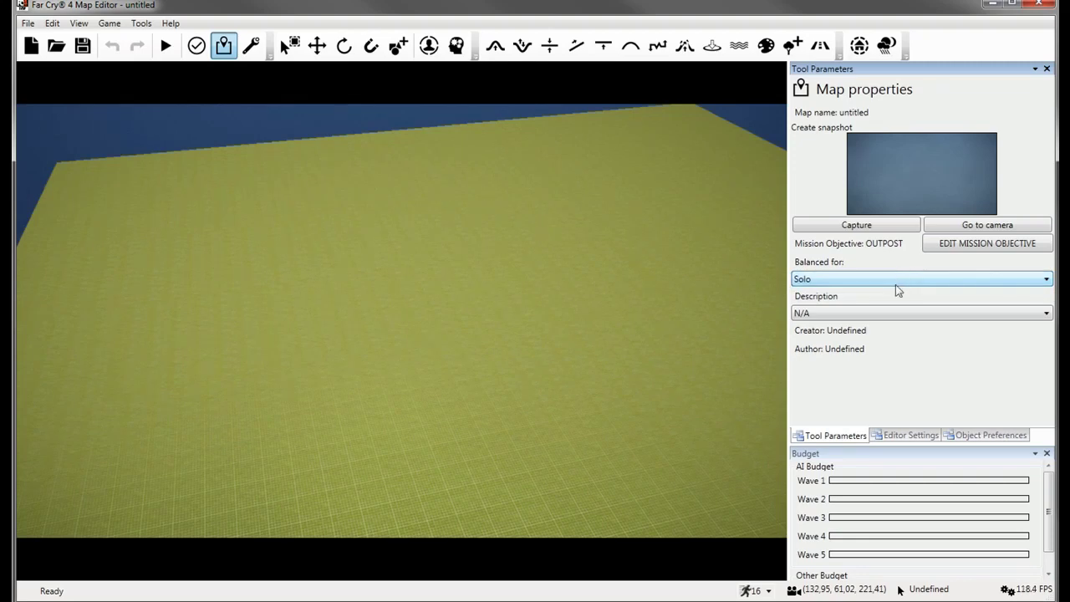
Look through the Description tags in the map properties, keeping N/A, and bring up the editor settings.
click(886, 312)
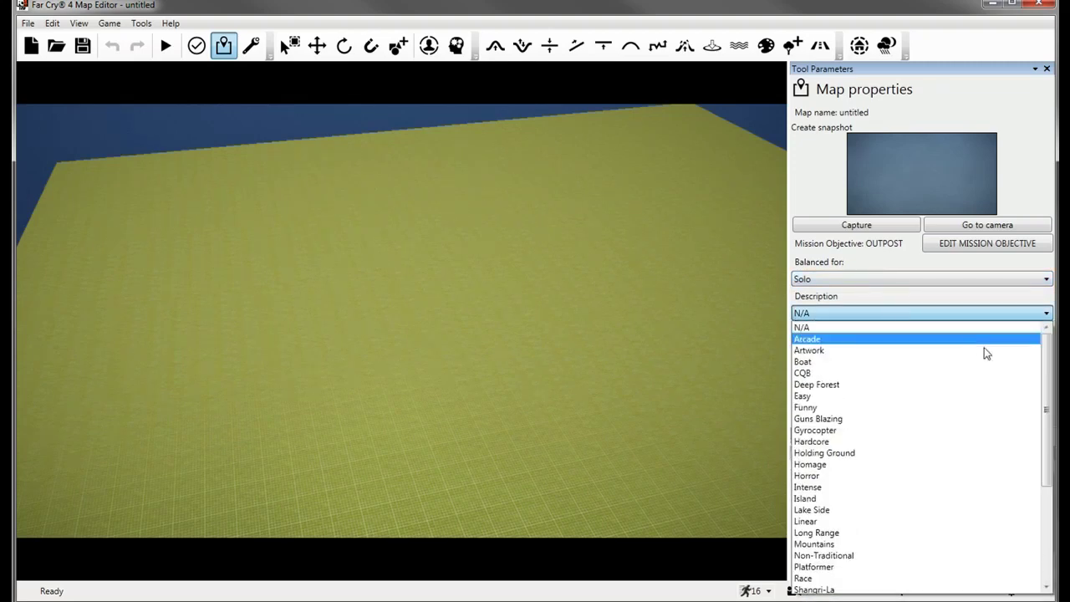
scroll(985, 353, down, 5)
scroll(987, 353, up, 2)
click(968, 316)
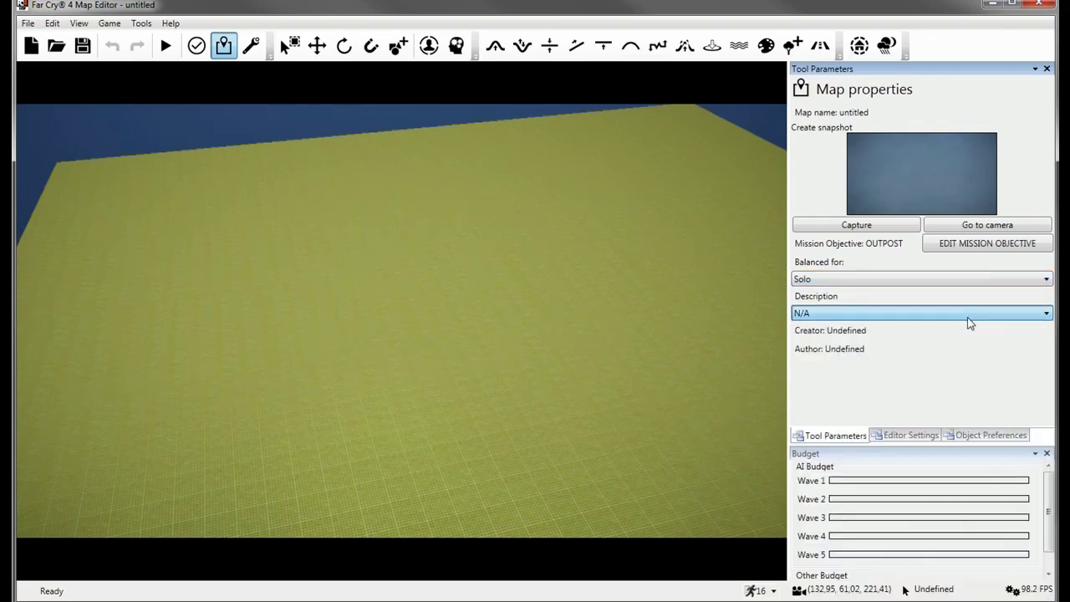
right_drag(501, 301, 552, 280)
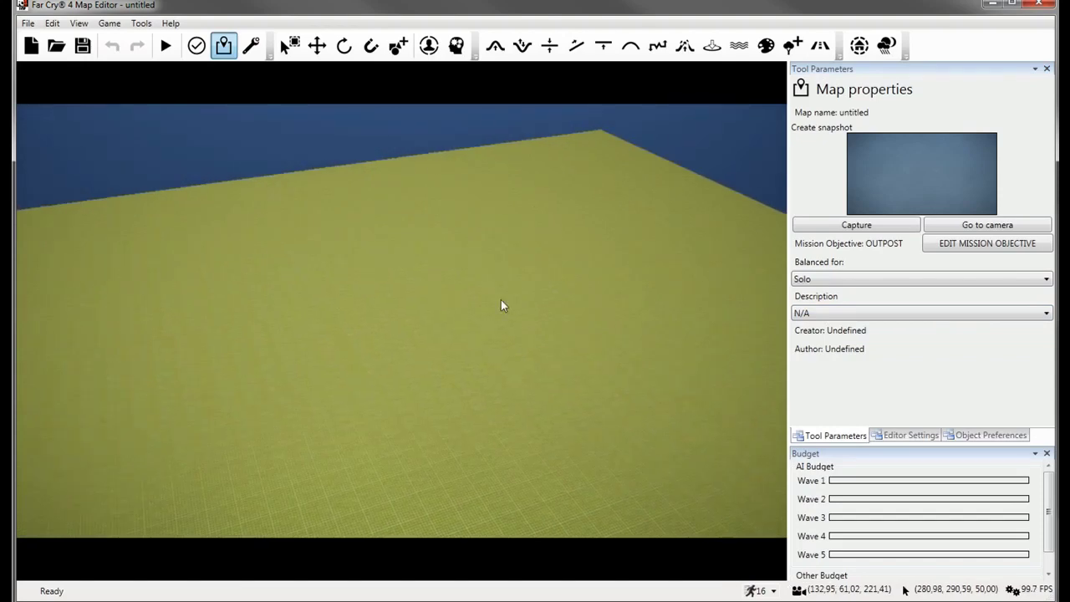
click(922, 434)
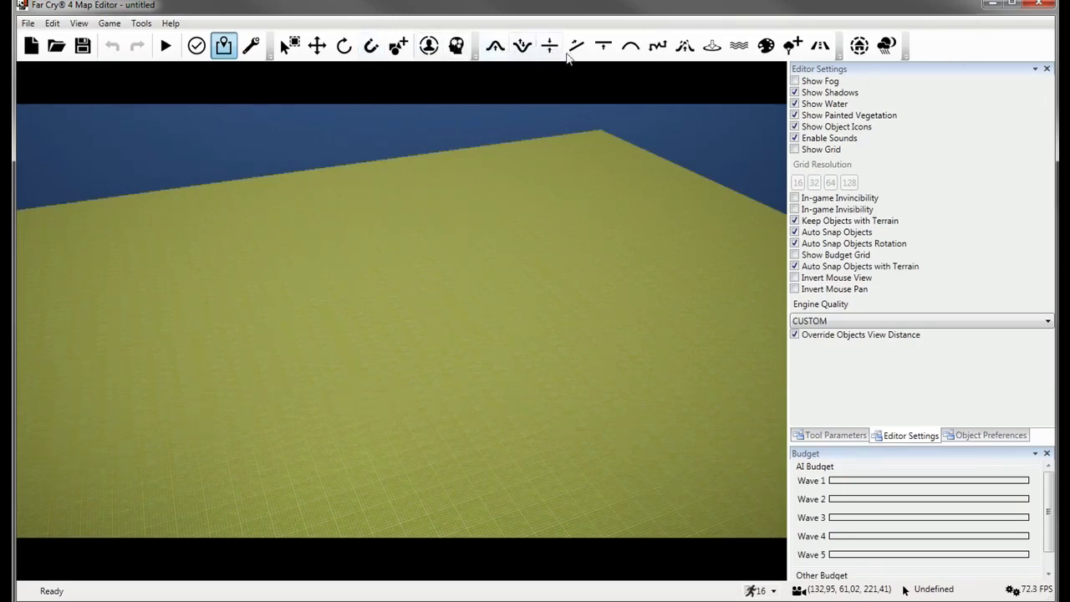
Raise a large rounded hill on the flat terrain with the Bump brush at radius 126, increasing its speed to 0.96.
click(494, 48)
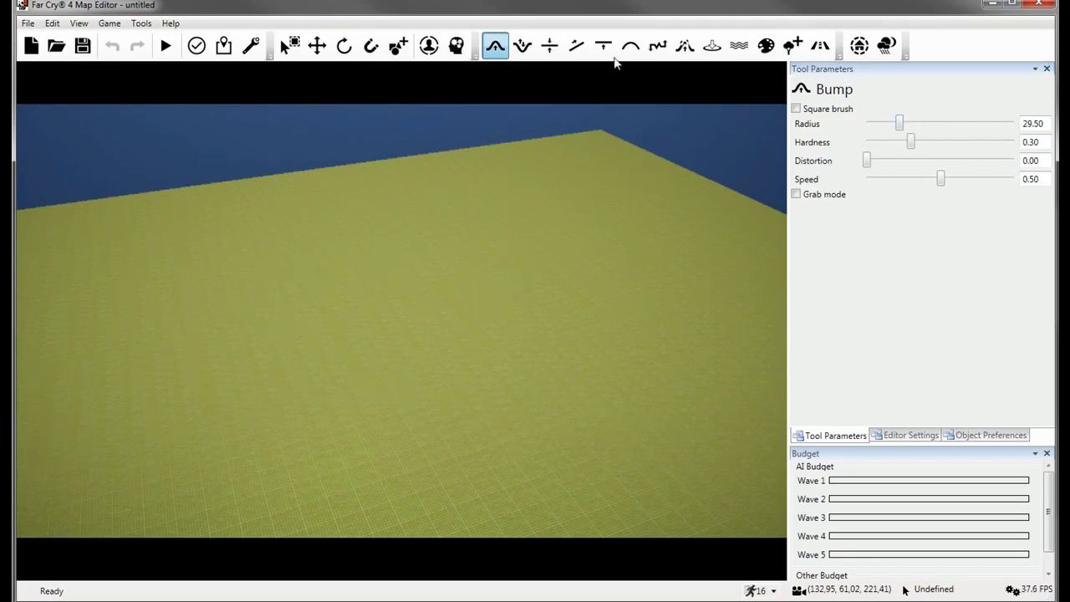
click(550, 46)
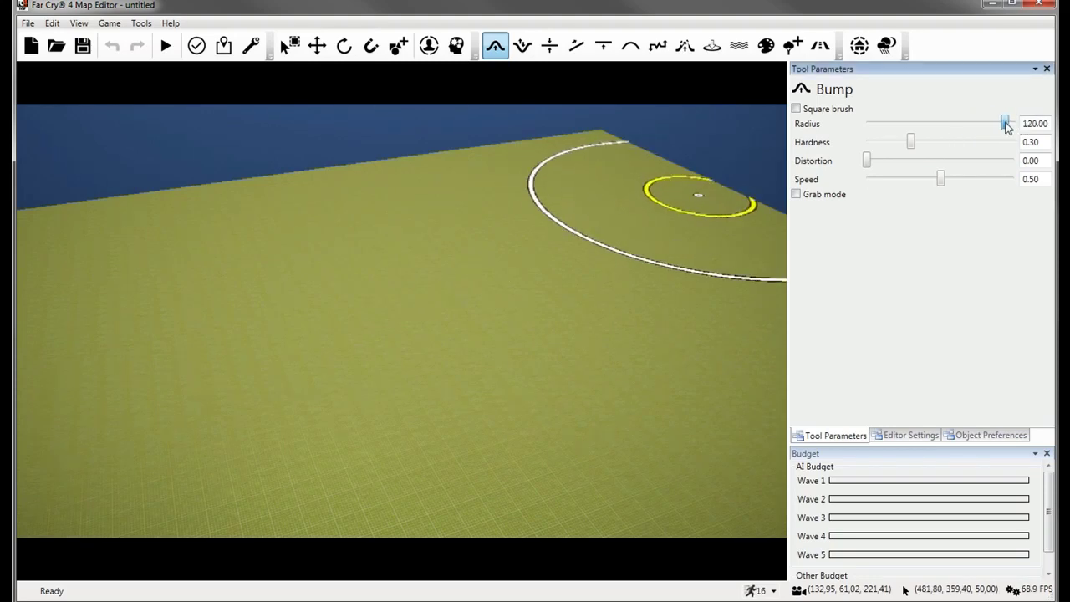
drag(1007, 126, 1012, 124)
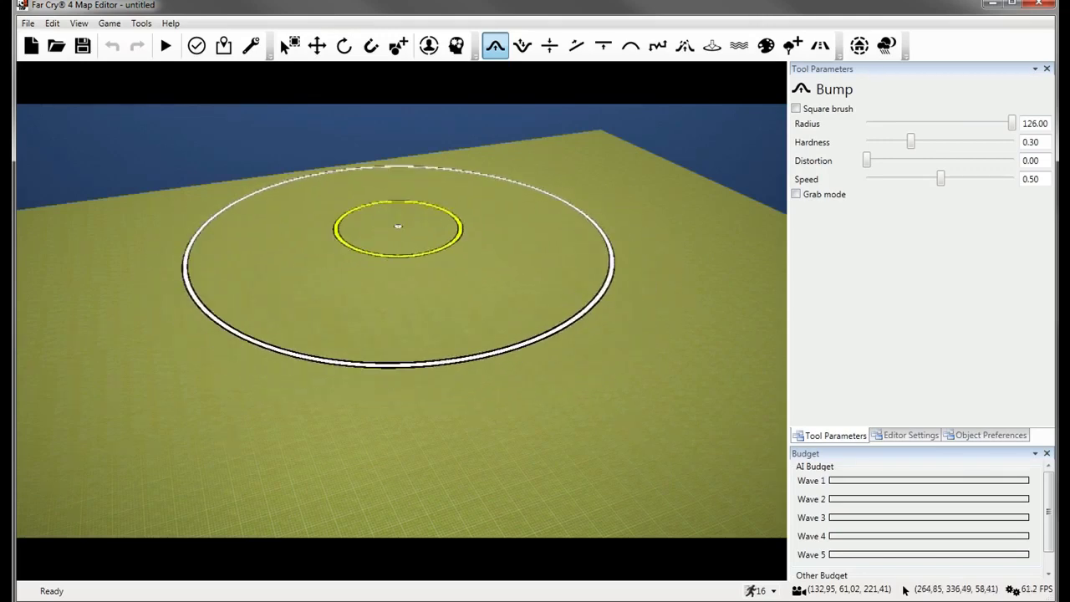
drag(398, 226, 387, 231)
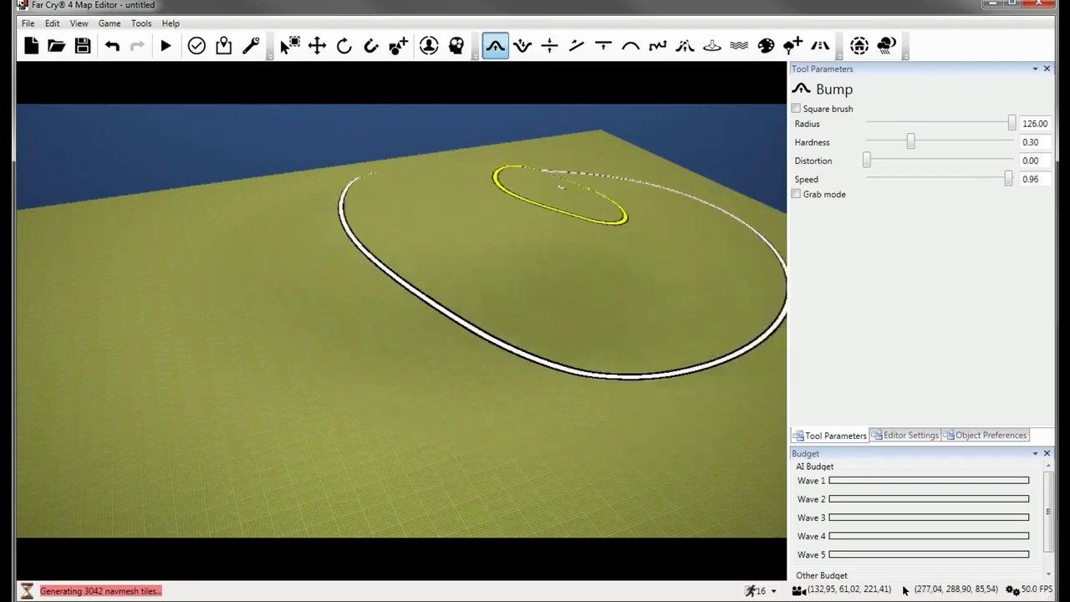
mouse_move(561, 186)
mouse_down()
mouse_move(351, 179)
mouse_move(371, 167)
mouse_move(577, 156)
mouse_up()
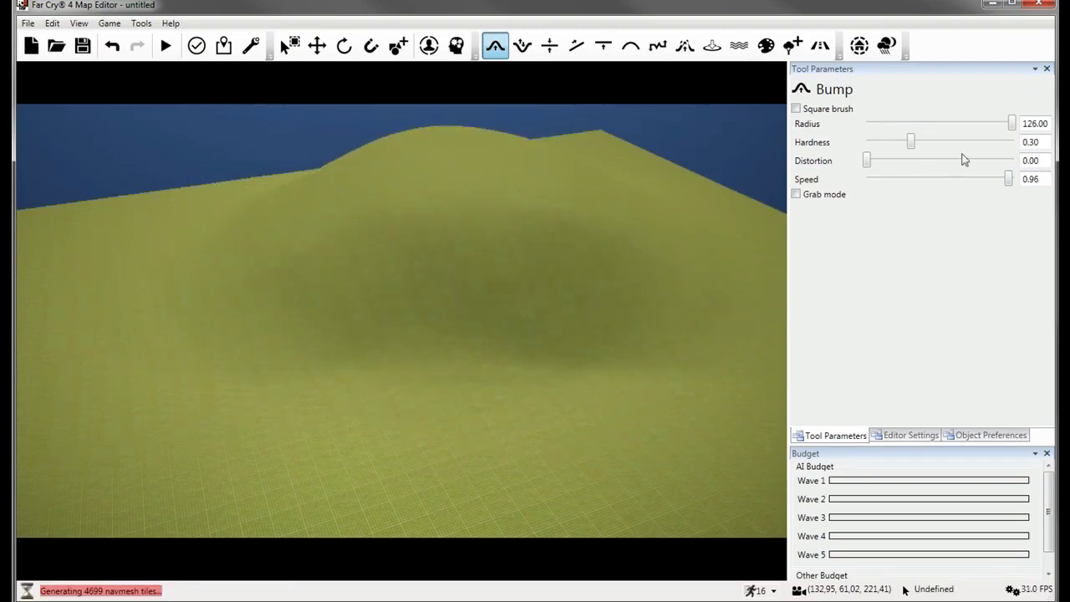
mouse_move(511, 144)
mouse_down()
mouse_move(438, 134)
mouse_move(444, 121)
mouse_move(475, 191)
mouse_up()
Try raising the hill with the Bump brush at hardness 0.95 and speed 1.00, and undo the stroke.
right_drag(475, 190, 468, 213)
scroll(447, 203, down, 5)
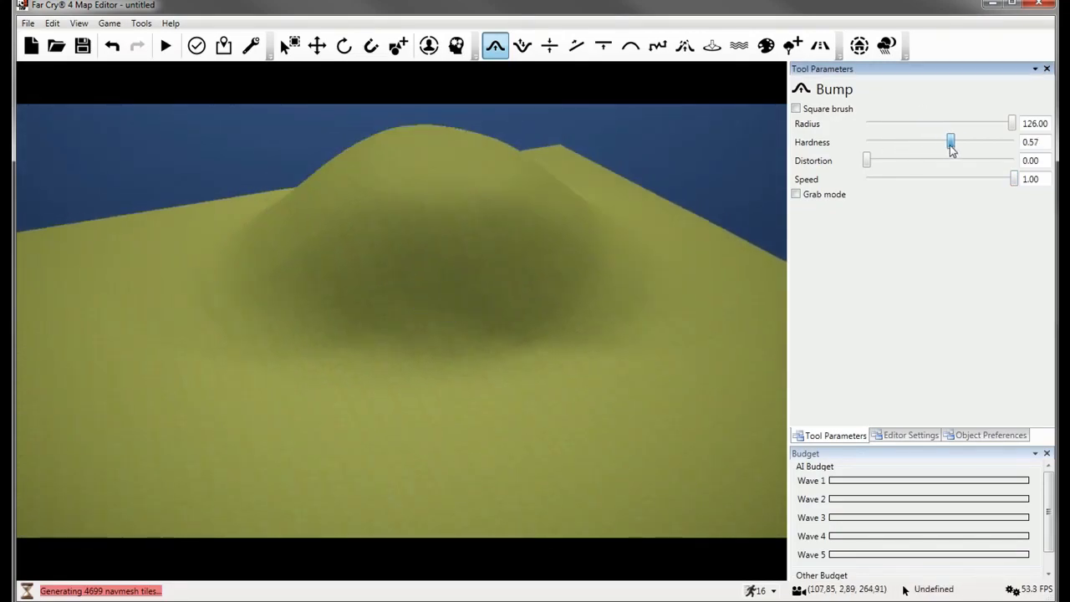
mouse_move(404, 173)
mouse_down()
mouse_move(444, 154)
mouse_move(418, 143)
mouse_move(444, 124)
mouse_move(464, 130)
mouse_up()
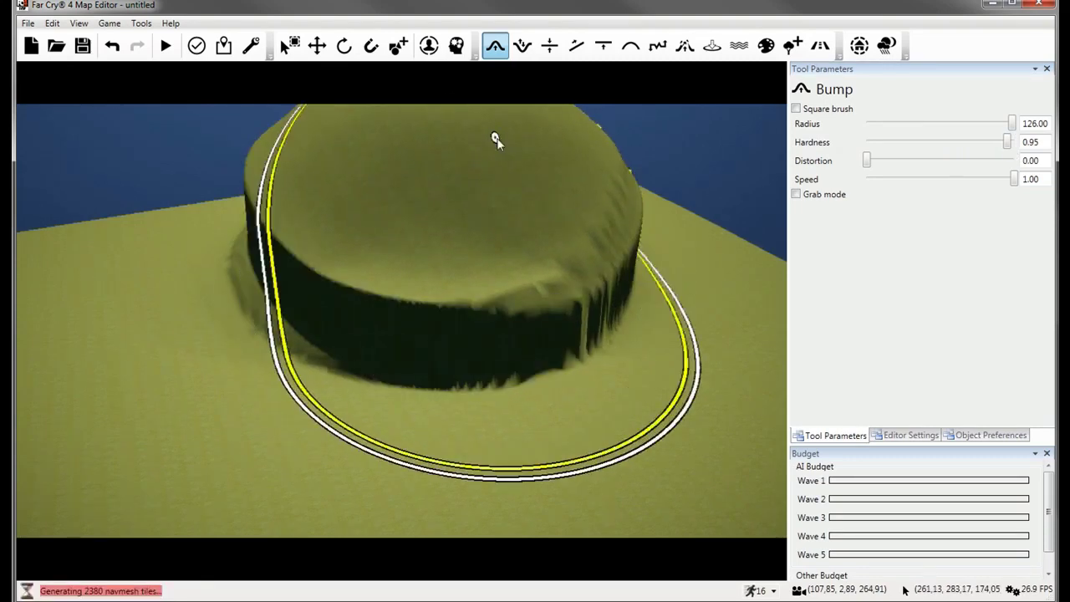
key(w)
key(a)
mouse_move(497, 142)
right_down()
mouse_move(377, 155)
mouse_move(552, 144)
right_up()
key(s)
key(ctrl+z)
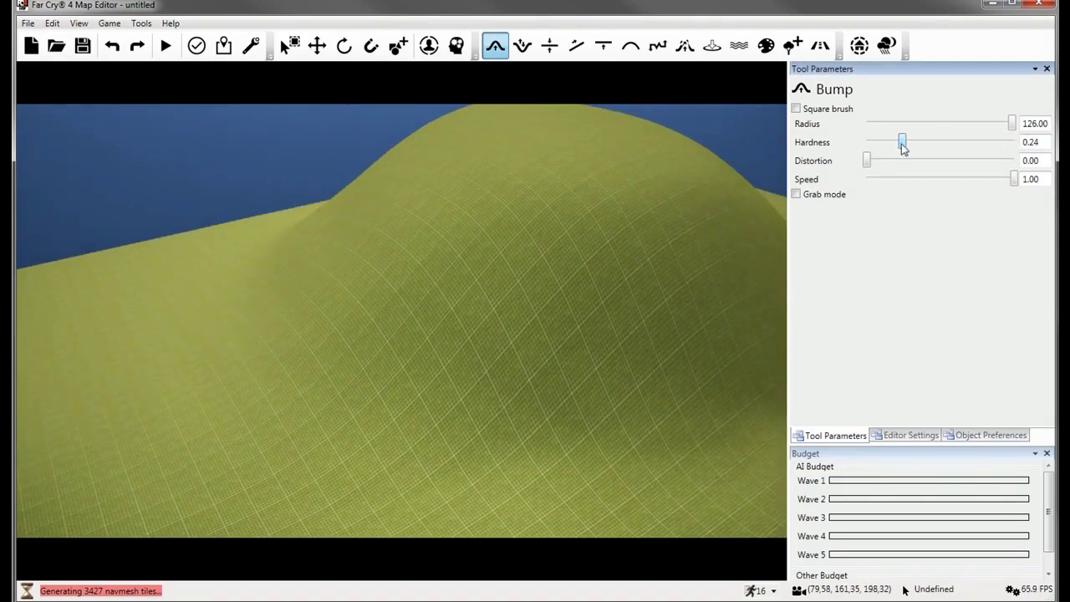
Build smaller hills beside the large hill and up to its peak with the Bump brush at radius 57 and hardness 0.24.
key(s)
right_drag(711, 172, 723, 186)
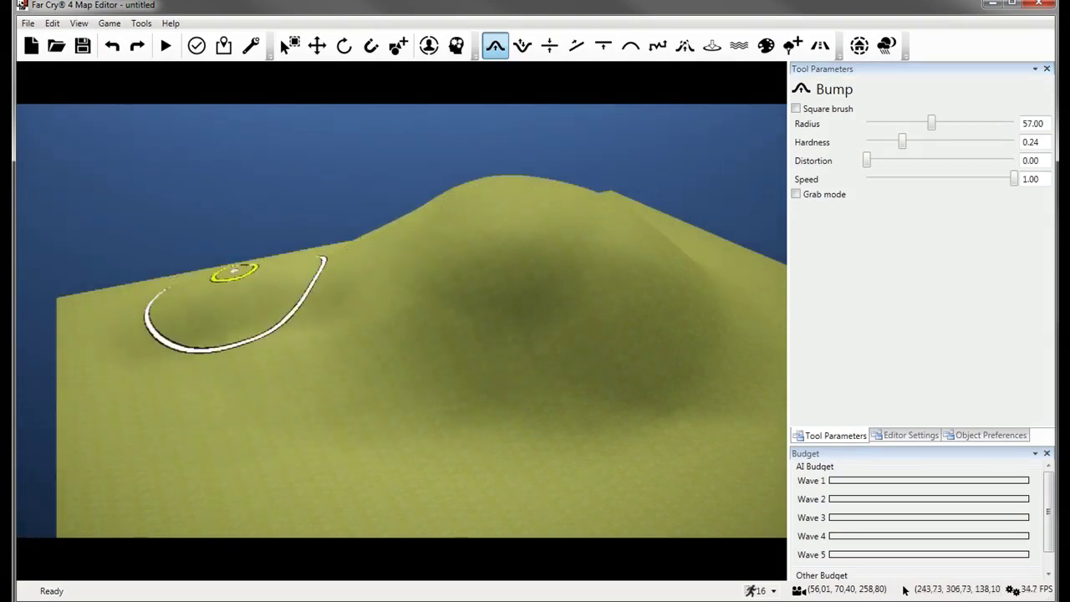
drag(235, 272, 359, 236)
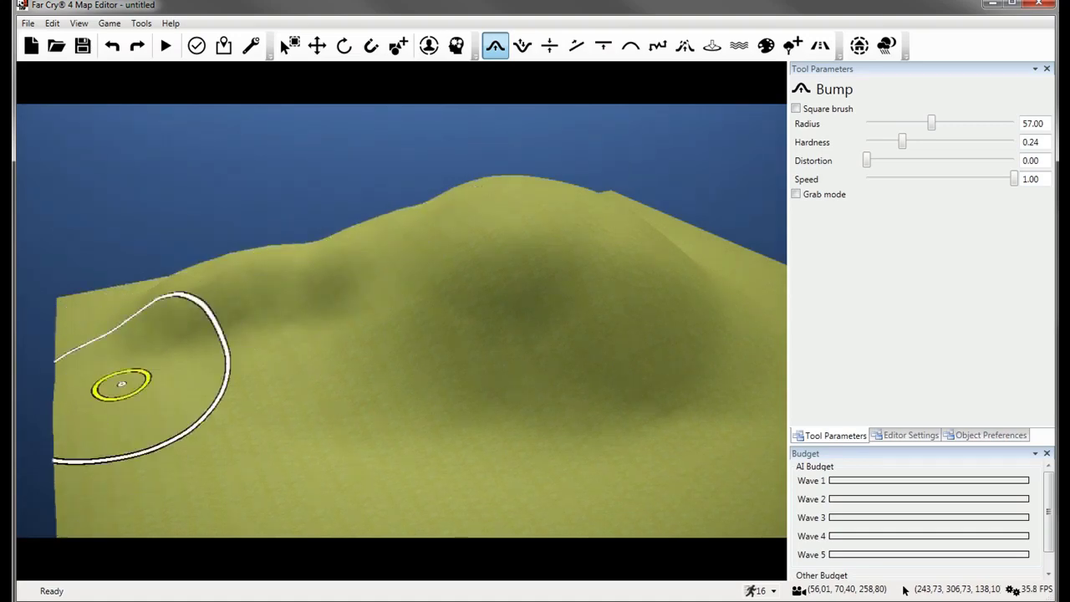
mouse_move(121, 384)
mouse_down()
mouse_move(215, 387)
mouse_move(184, 354)
mouse_move(210, 438)
mouse_move(242, 464)
mouse_move(227, 347)
mouse_move(263, 270)
mouse_up()
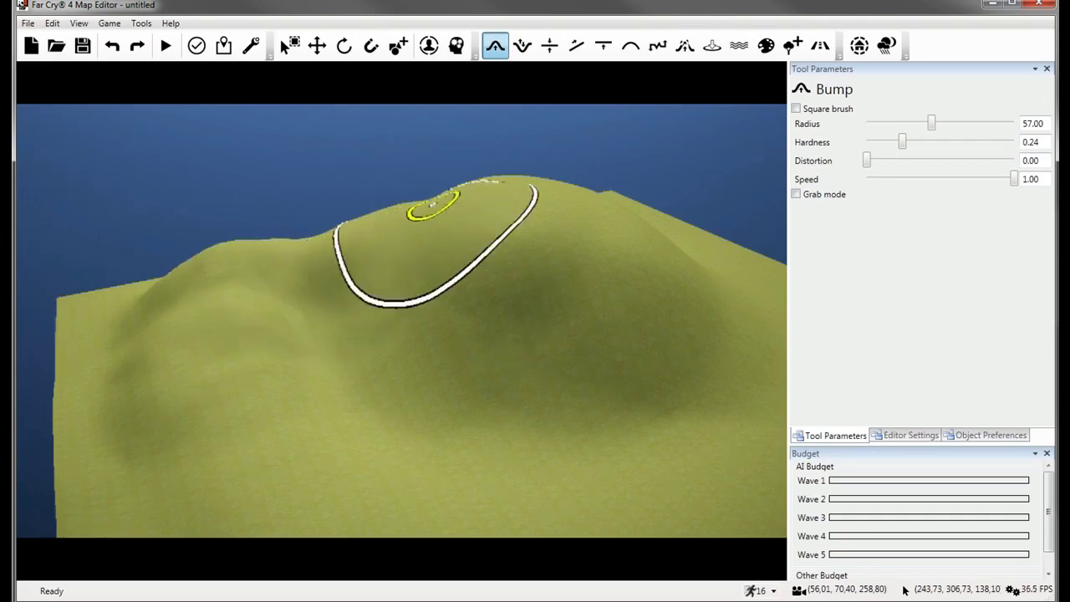
mouse_move(432, 205)
mouse_down()
mouse_move(440, 192)
mouse_move(547, 172)
mouse_move(509, 194)
mouse_up()
Extend the large hill's opposite slope toward the terrain edge with additional smaller bumps at radius 57.
key(d)
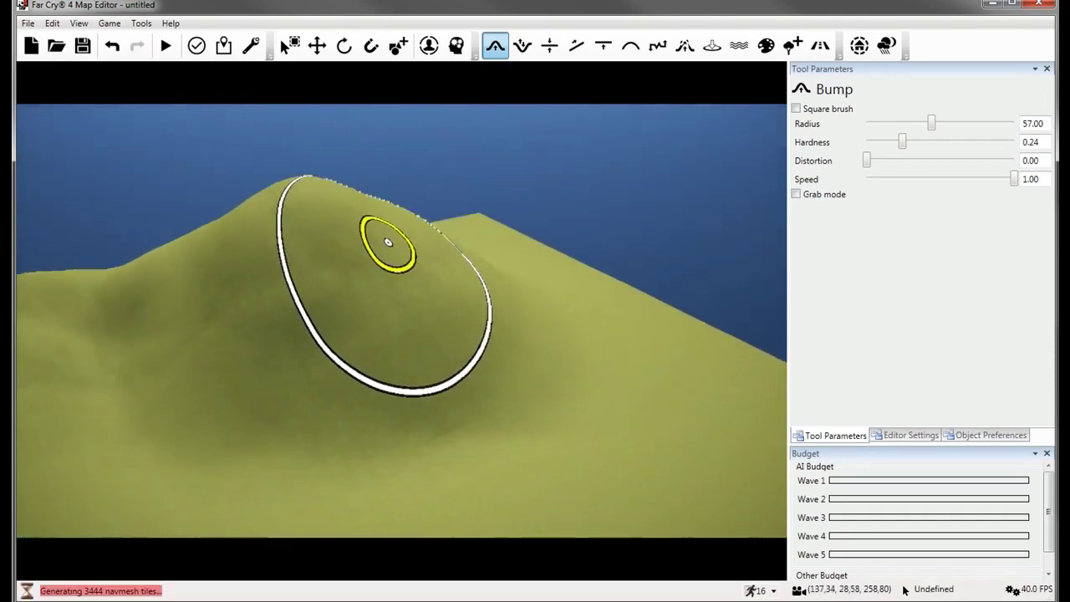
key(d)
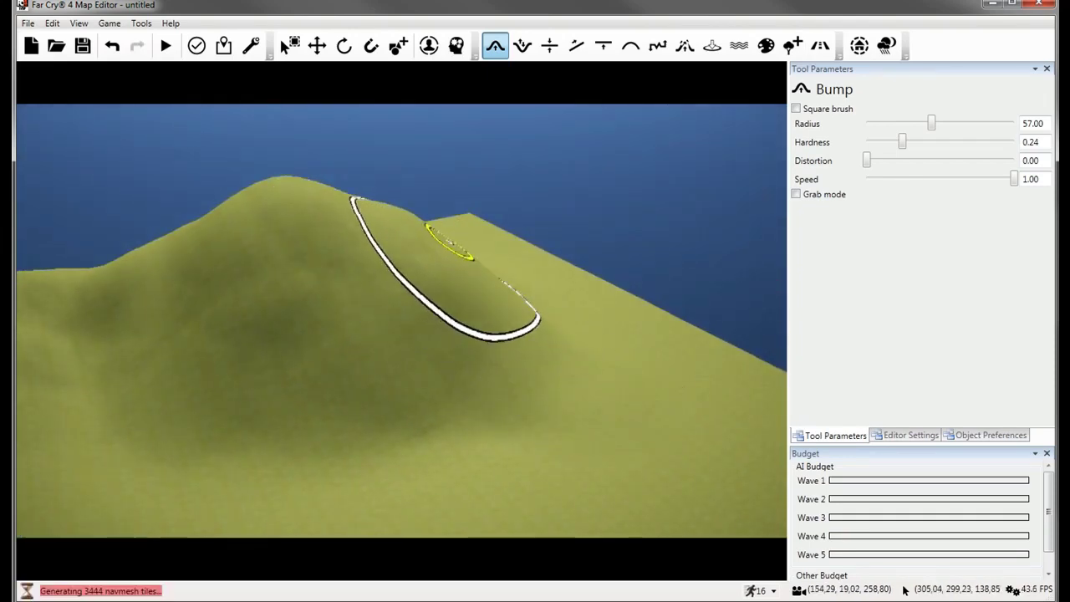
mouse_move(611, 343)
mouse_down()
mouse_move(502, 275)
mouse_move(605, 318)
mouse_move(587, 301)
mouse_up()
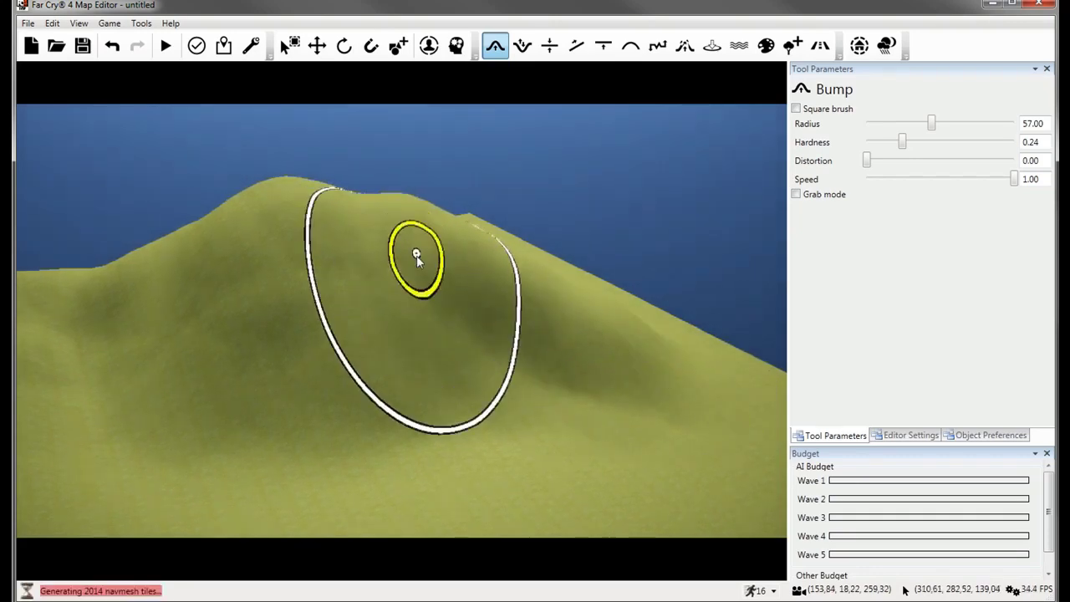
Enable the Bump tool's square brush and raise an angular ridge down the large hill's slope at radius 57.
key(s)
mouse_move(416, 256)
right_down()
mouse_move(454, 220)
mouse_move(473, 239)
right_up()
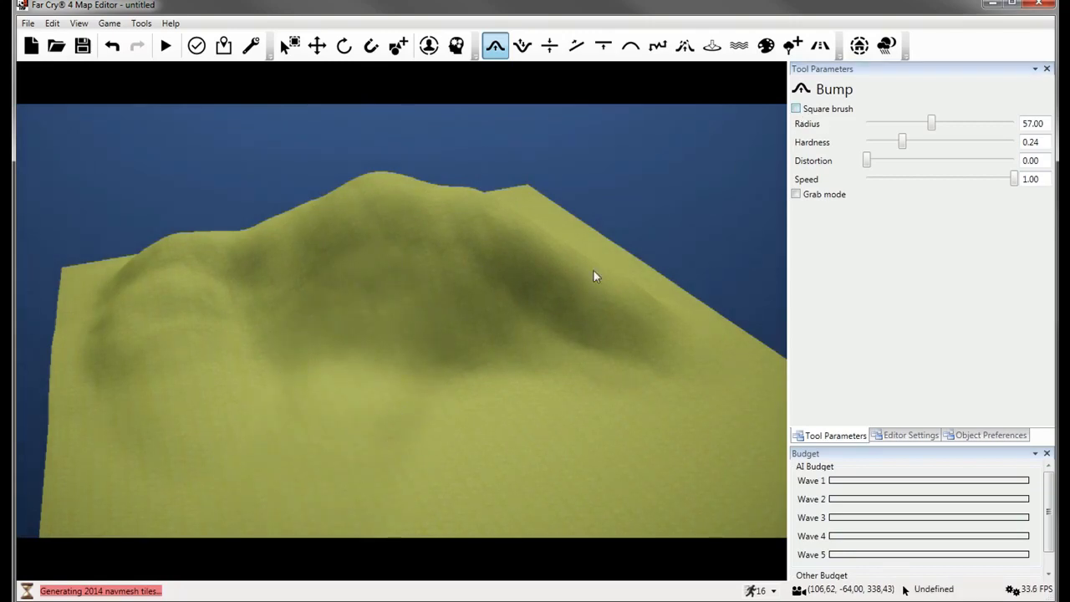
click(796, 109)
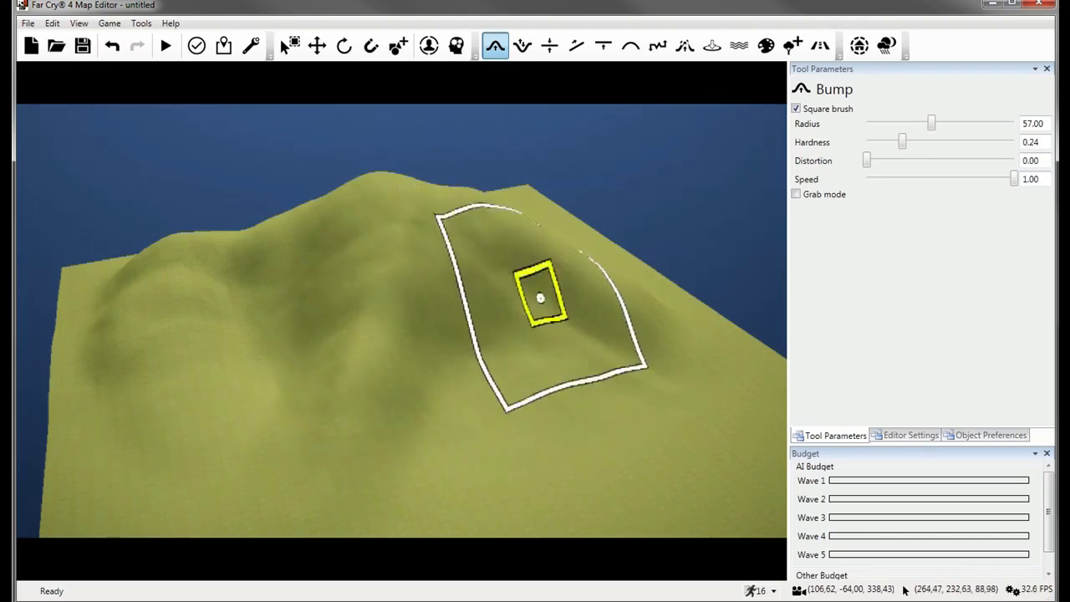
drag(543, 296, 611, 364)
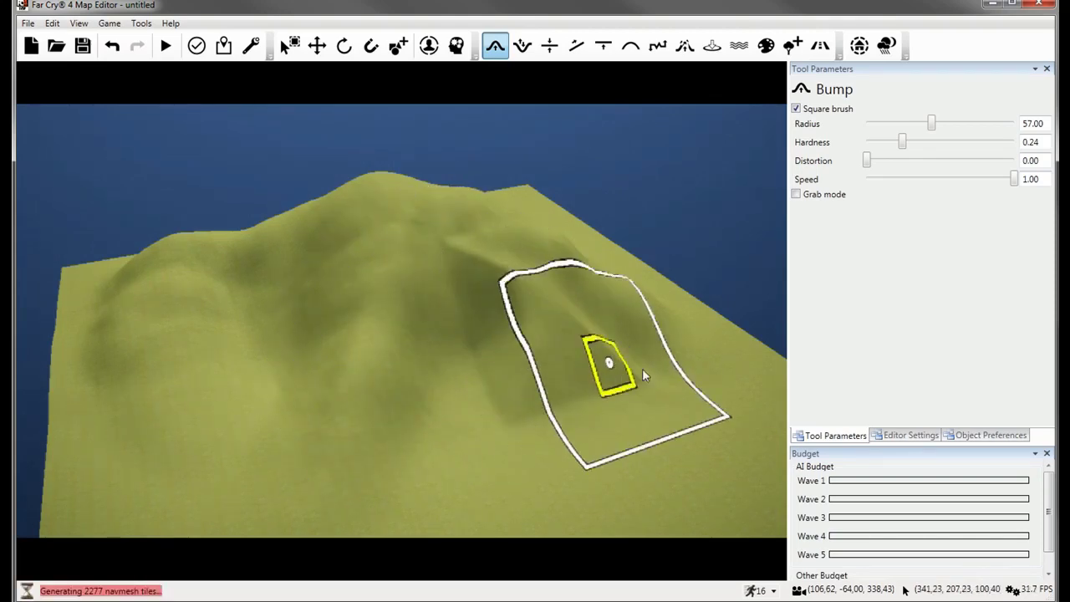
key(d)
key(w)
right_drag(540, 373, 669, 565)
key(a)
key(s)
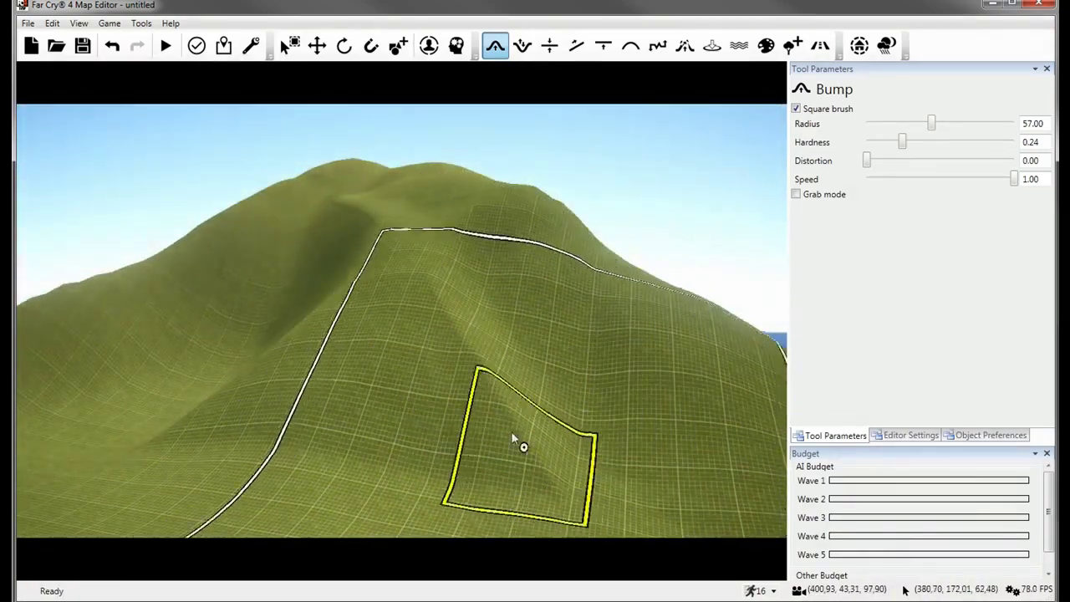
Raise more ridges and smaller peaks around the large hill with the square Bump brush at radius 57.
mouse_move(216, 405)
right_down()
mouse_move(345, 312)
mouse_move(461, 306)
mouse_move(442, 337)
mouse_move(322, 310)
mouse_move(375, 325)
right_up()
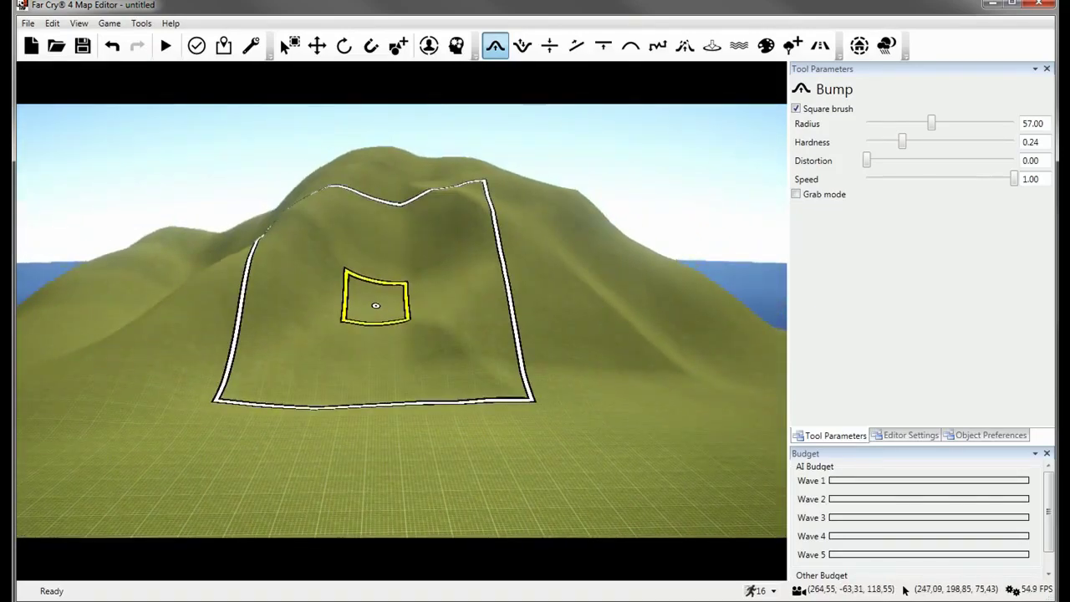
mouse_move(375, 288)
right_down()
mouse_move(394, 276)
mouse_move(514, 299)
mouse_move(381, 285)
right_up()
drag(269, 299, 268, 274)
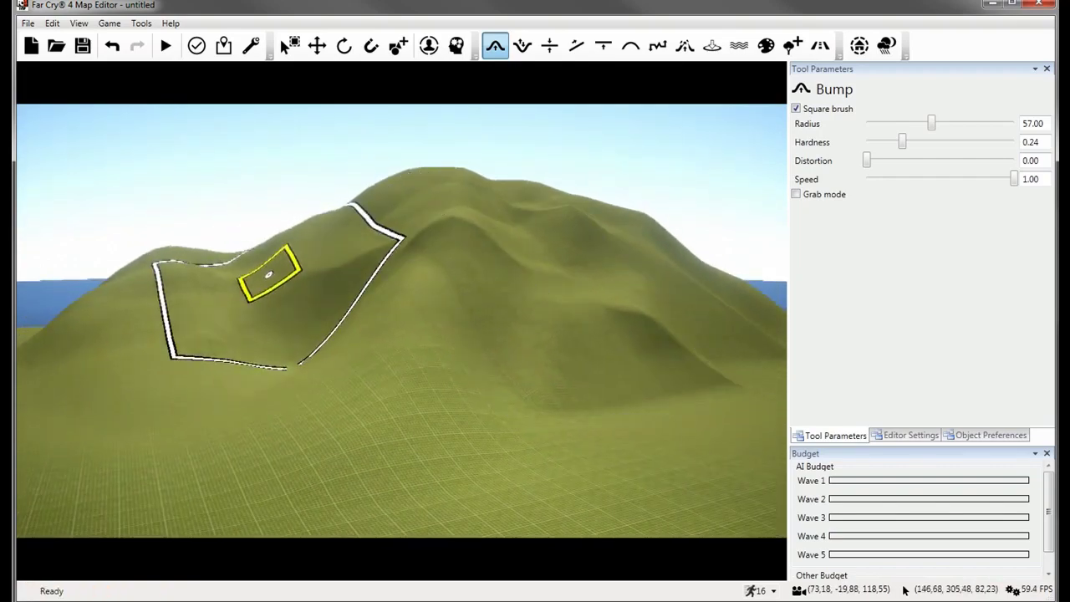
mouse_move(221, 340)
right_down()
mouse_move(223, 348)
mouse_move(337, 301)
mouse_move(167, 279)
mouse_move(311, 265)
right_up()
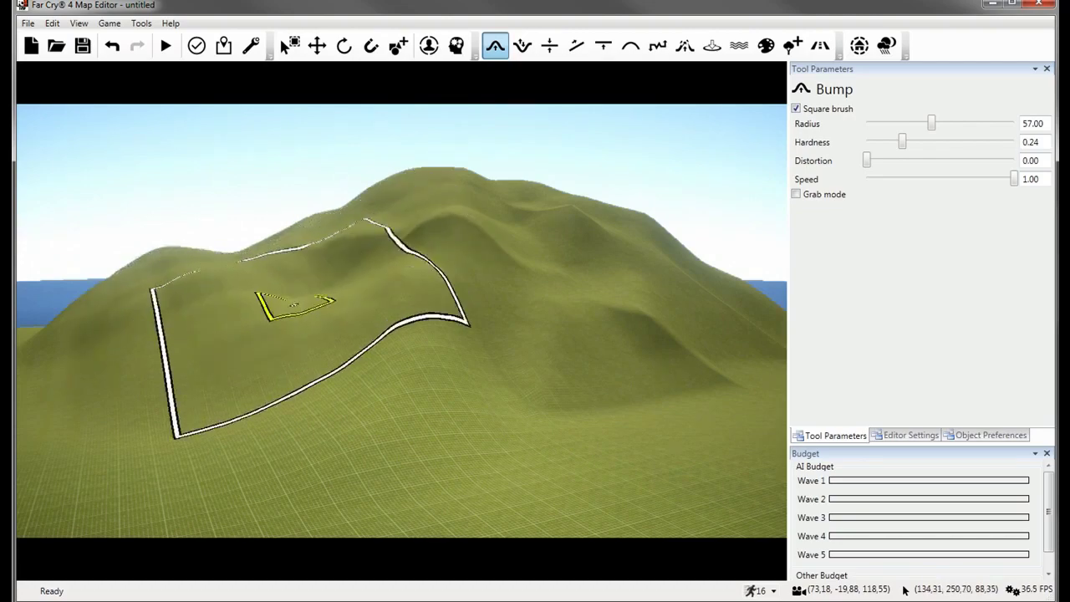
mouse_move(294, 302)
right_down()
mouse_move(184, 376)
mouse_move(215, 342)
mouse_move(160, 359)
mouse_move(255, 289)
mouse_move(391, 254)
right_up()
mouse_move(372, 213)
right_down()
mouse_move(550, 310)
mouse_move(748, 359)
mouse_move(614, 404)
mouse_move(215, 485)
mouse_move(562, 375)
mouse_move(544, 340)
mouse_move(660, 392)
right_up()
mouse_move(736, 393)
right_down()
mouse_move(568, 335)
mouse_move(640, 340)
mouse_move(700, 327)
mouse_move(381, 313)
right_up()
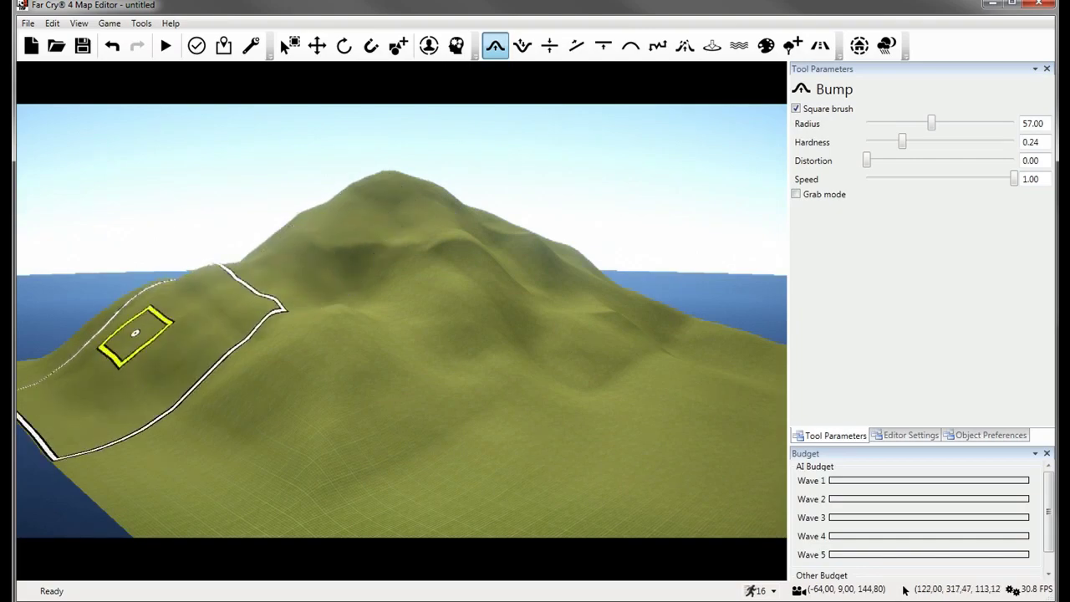
Build up the secondary hill near the terrain edge with the square Bump brush at radius 56.5.
mouse_move(136, 335)
right_down()
mouse_move(208, 346)
mouse_move(298, 327)
mouse_move(394, 371)
mouse_move(372, 299)
mouse_move(399, 281)
mouse_move(356, 255)
mouse_move(435, 251)
mouse_move(272, 323)
mouse_move(214, 377)
mouse_move(244, 411)
mouse_move(323, 251)
mouse_move(292, 399)
mouse_move(305, 384)
mouse_move(426, 376)
mouse_move(329, 258)
mouse_move(314, 281)
mouse_move(259, 246)
mouse_move(318, 273)
right_up()
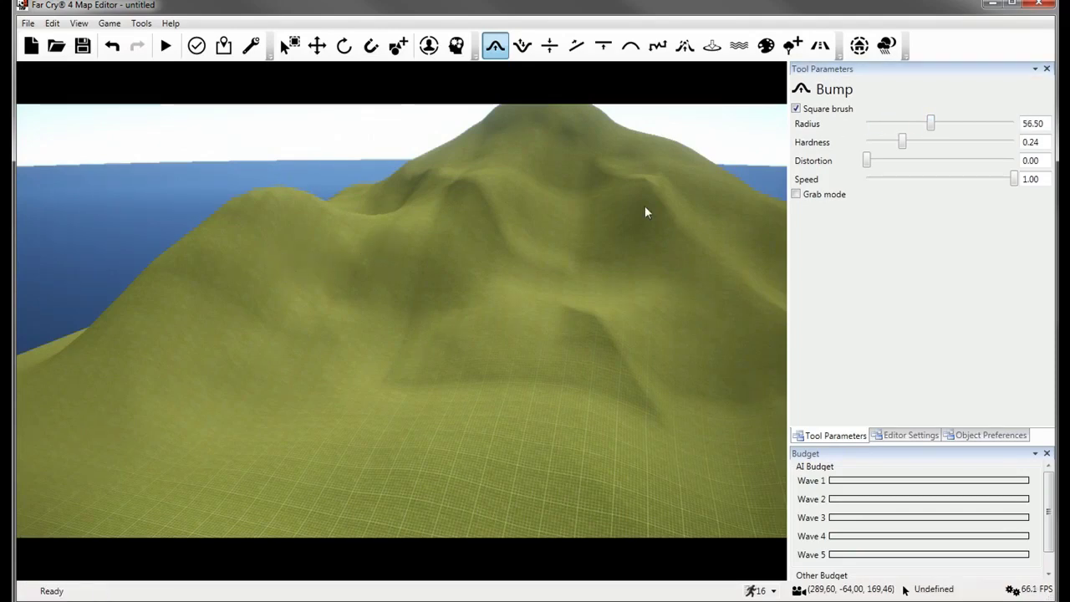
right_drag(280, 290, 209, 312)
right_drag(96, 411, 179, 418)
drag(213, 367, 334, 237)
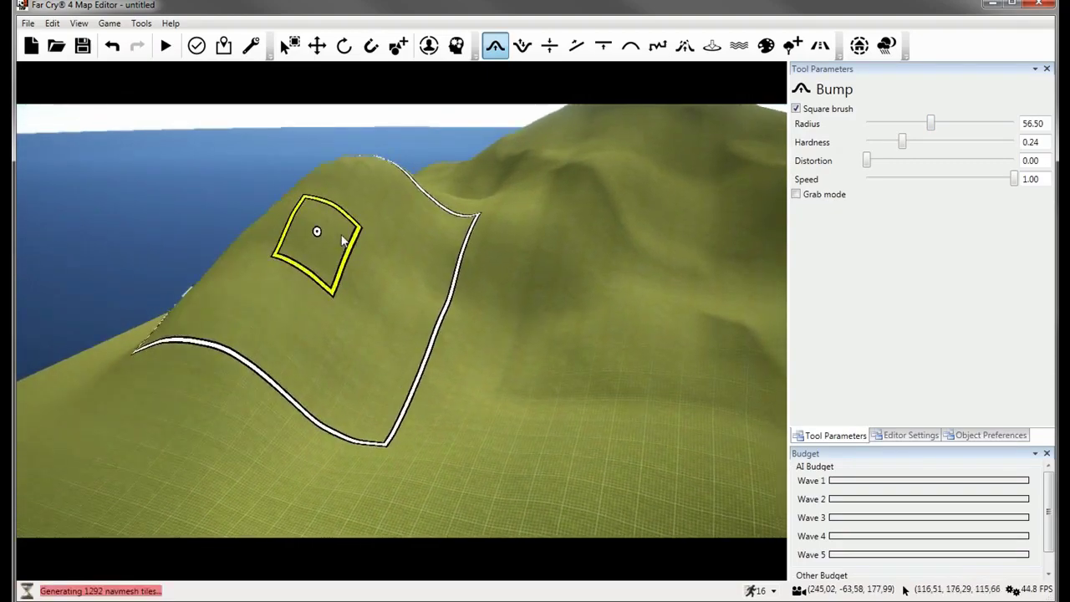
Playtest the map from the valley between the hills without a Player Spawn Point, and return to the map editor.
key(w)
mouse_move(335, 237)
right_down()
mouse_move(435, 251)
mouse_move(527, 334)
mouse_move(303, 219)
right_up()
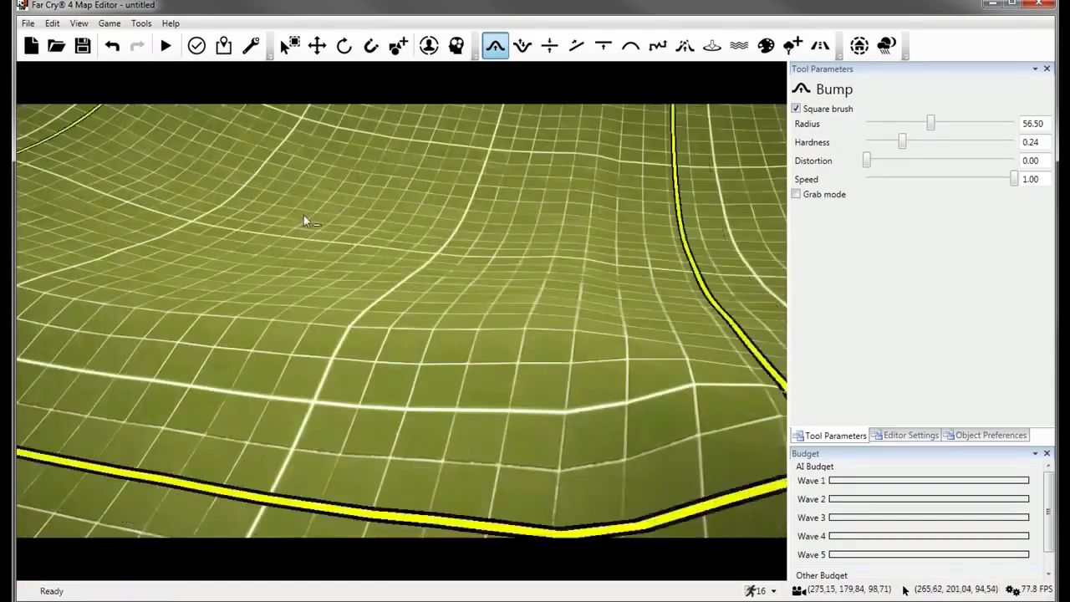
click(164, 48)
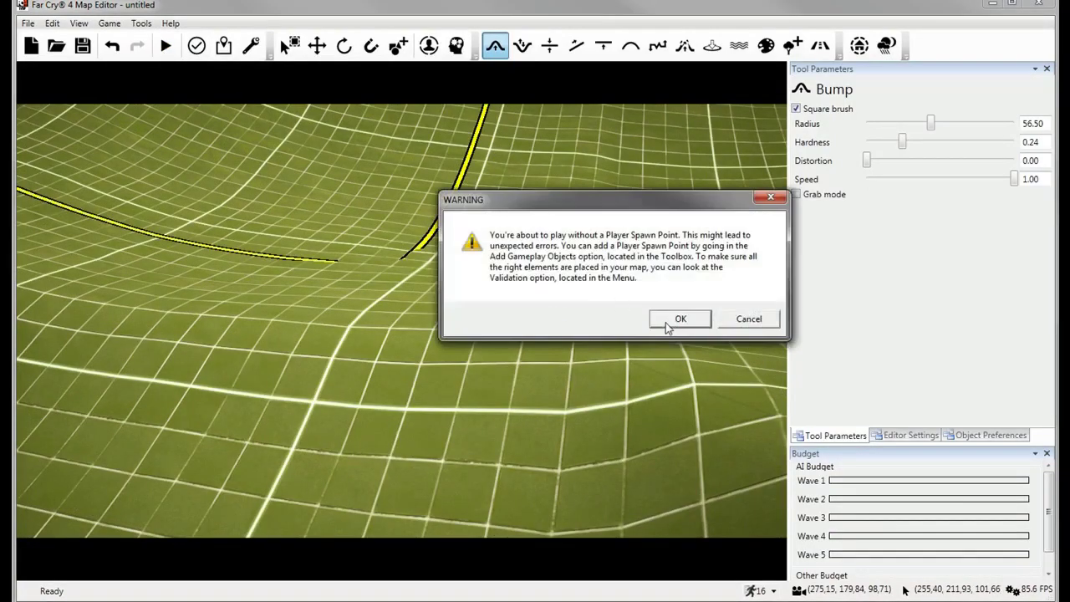
click(676, 316)
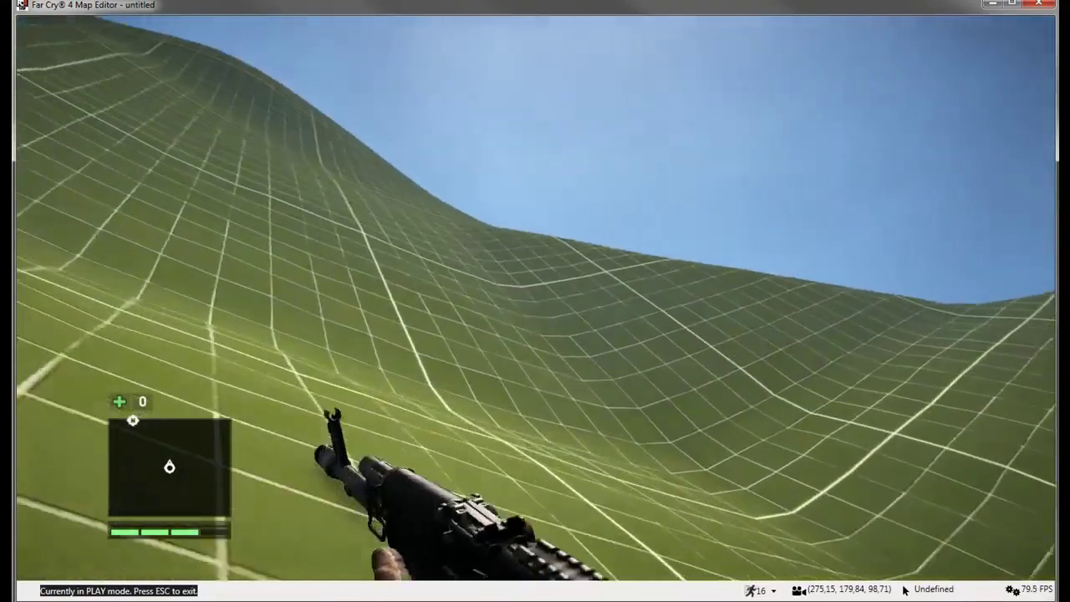
key(Escape)
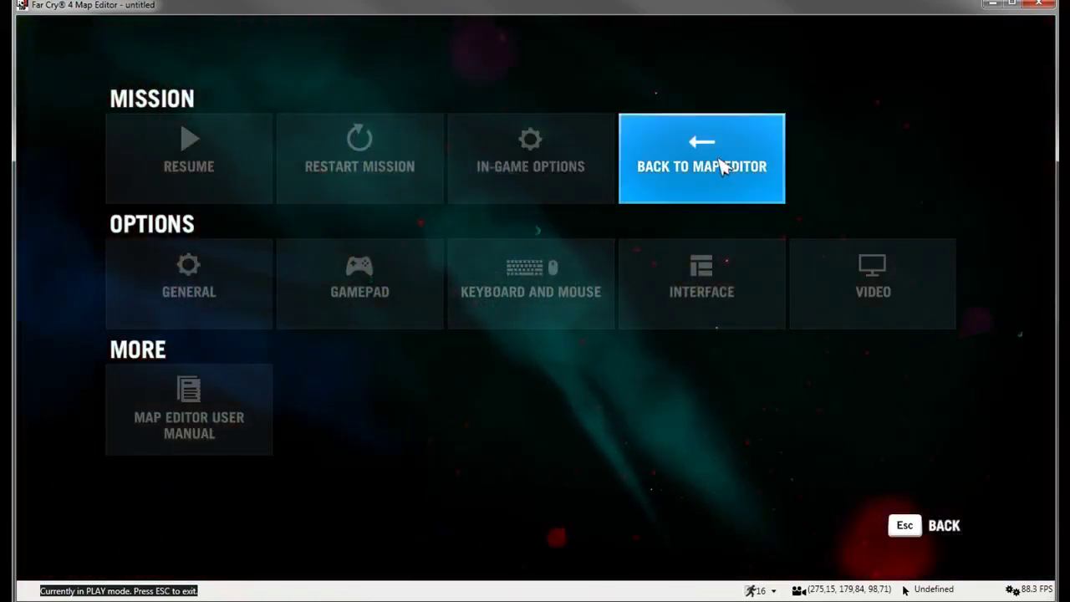
click(719, 168)
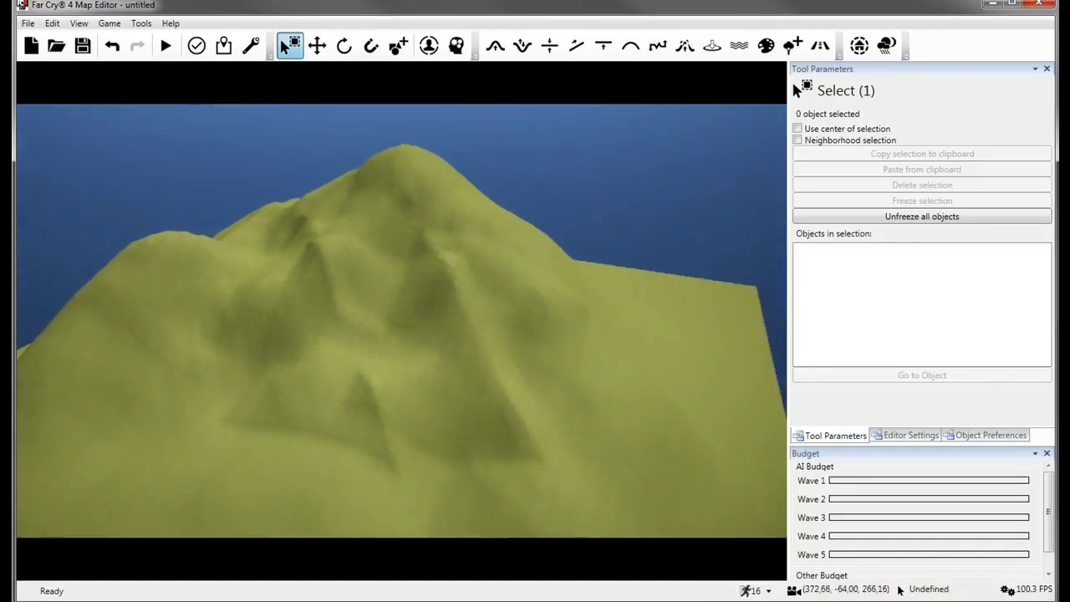
Raise the slope near the terrain's edge with the square Bump brush at radius 46.5.
click(495, 46)
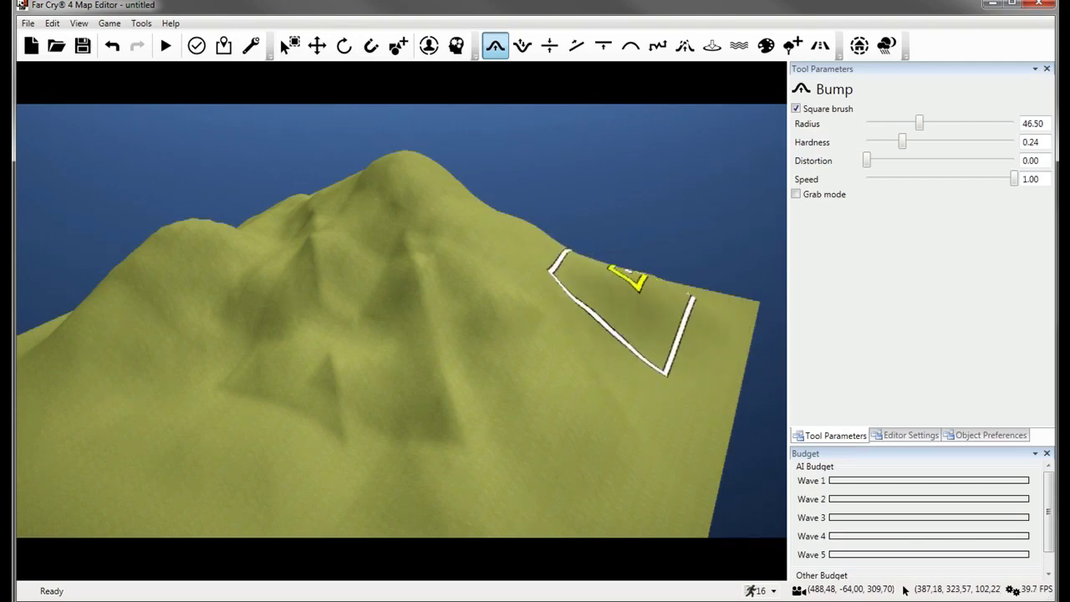
mouse_move(597, 380)
mouse_down()
mouse_move(585, 370)
mouse_move(581, 435)
mouse_move(563, 388)
mouse_up()
Turn on the No Fall Damage, Modified Jump Height and Modified Gravity modifiers, with jump height 18 and gravity 100.
click(911, 436)
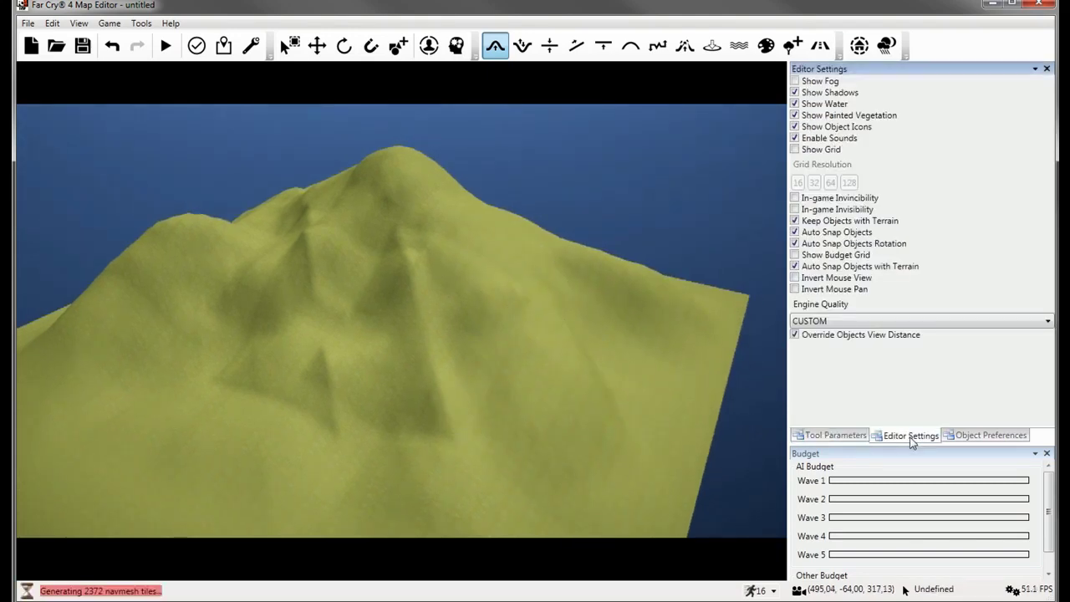
click(251, 50)
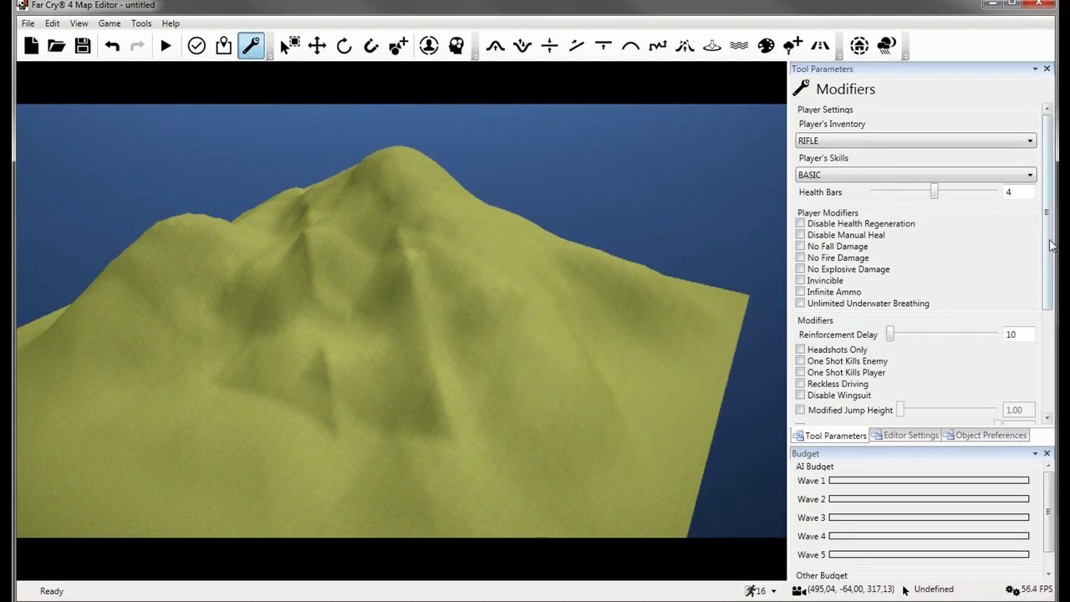
drag(1052, 244, 1050, 350)
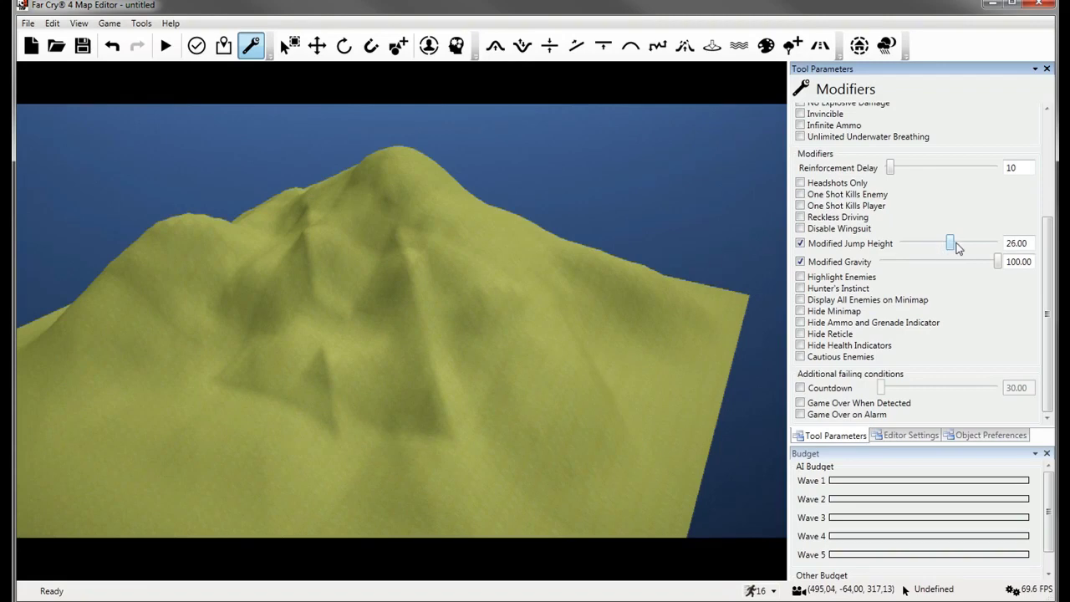
drag(1047, 290, 1051, 191)
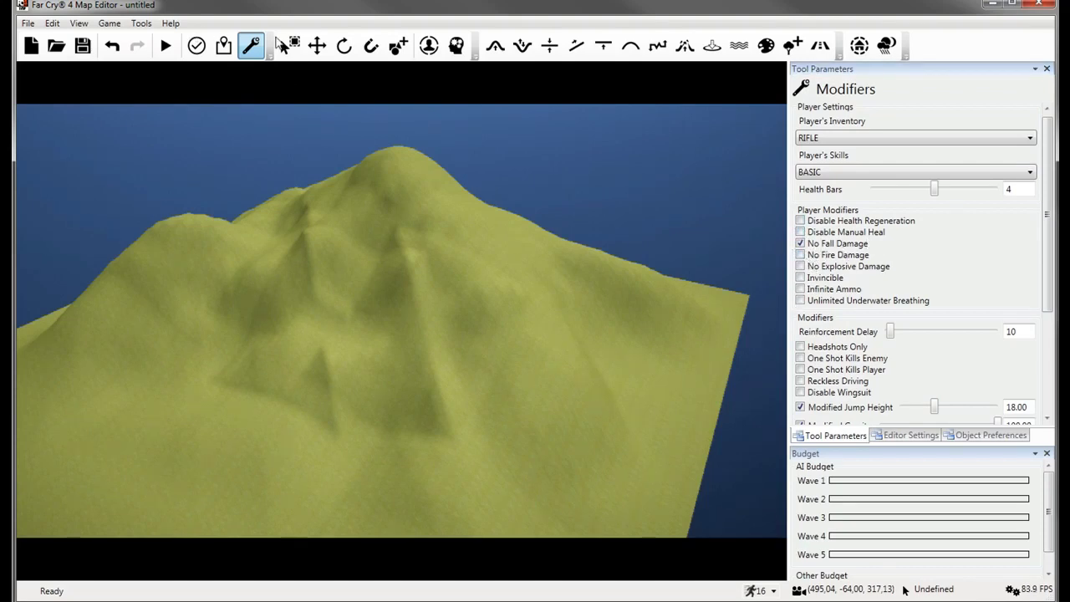
Build up the front slopes of the hills with the square Bump brush at radius 46.5, hardness 0.24 and speed 1.00.
click(502, 48)
middle_drag(505, 228, 693, 214)
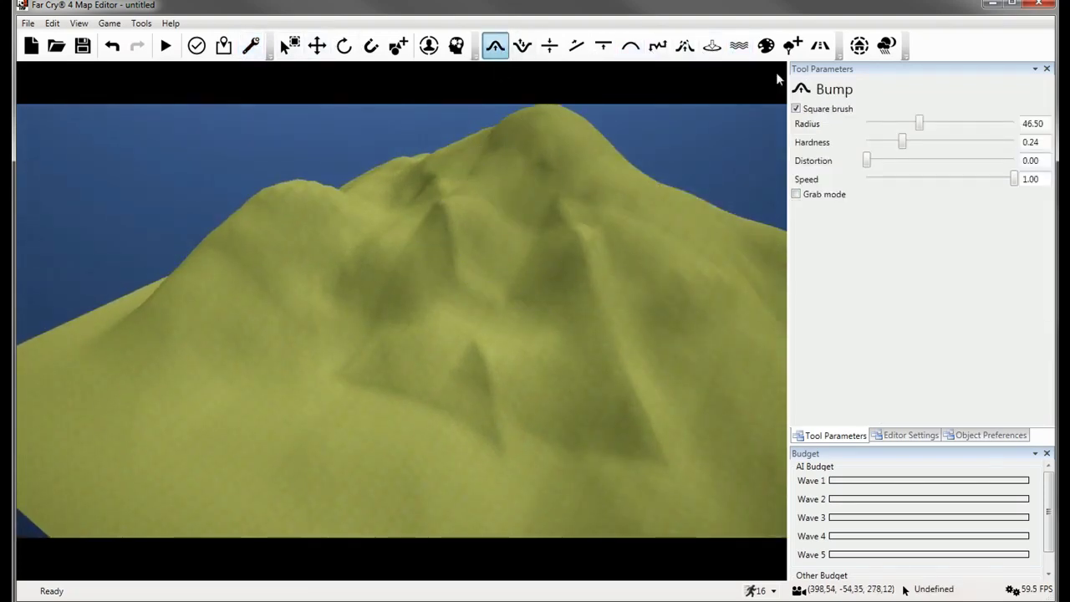
key(a)
mouse_move(608, 212)
right_down()
mouse_move(580, 210)
mouse_move(628, 227)
mouse_move(601, 211)
right_up()
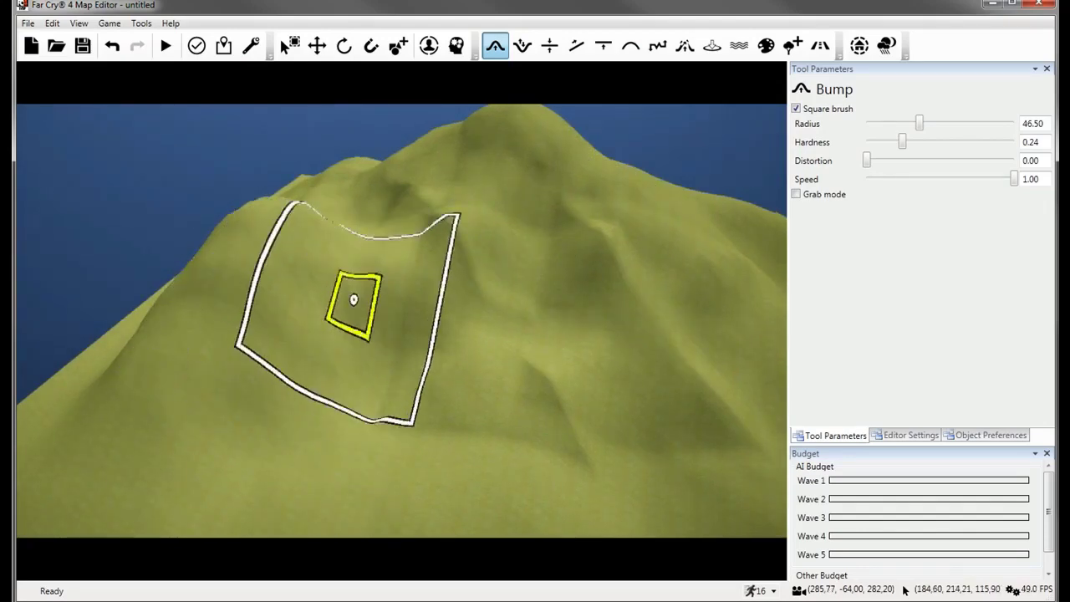
key(d)
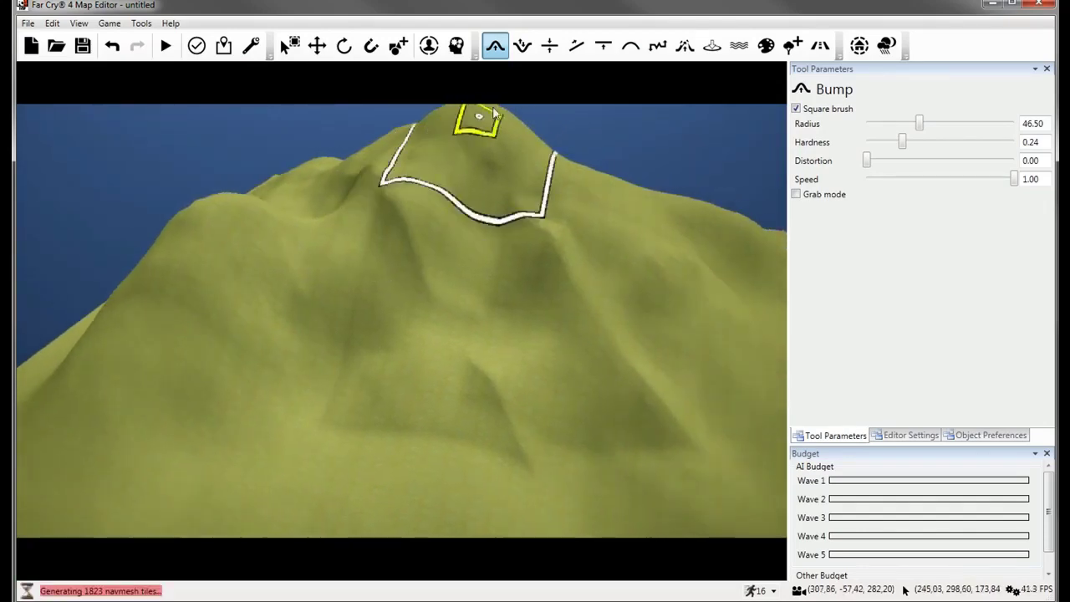
Carve hollows along the foot of the hill with the Raise/Lower brush at radius 42.5 and height -12.98.
click(524, 47)
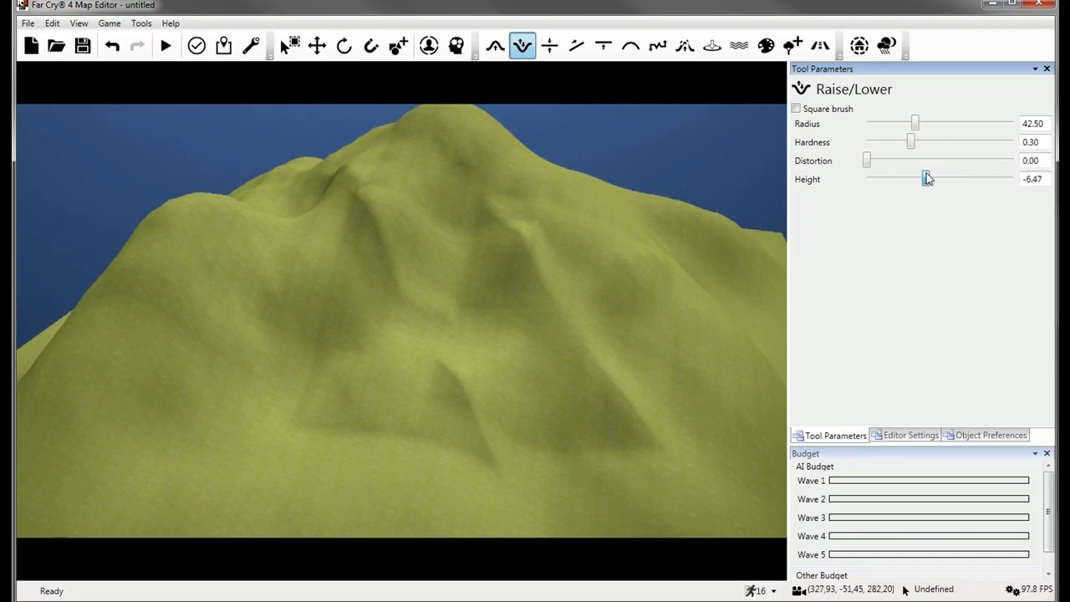
key(s)
right_drag(368, 387, 360, 332)
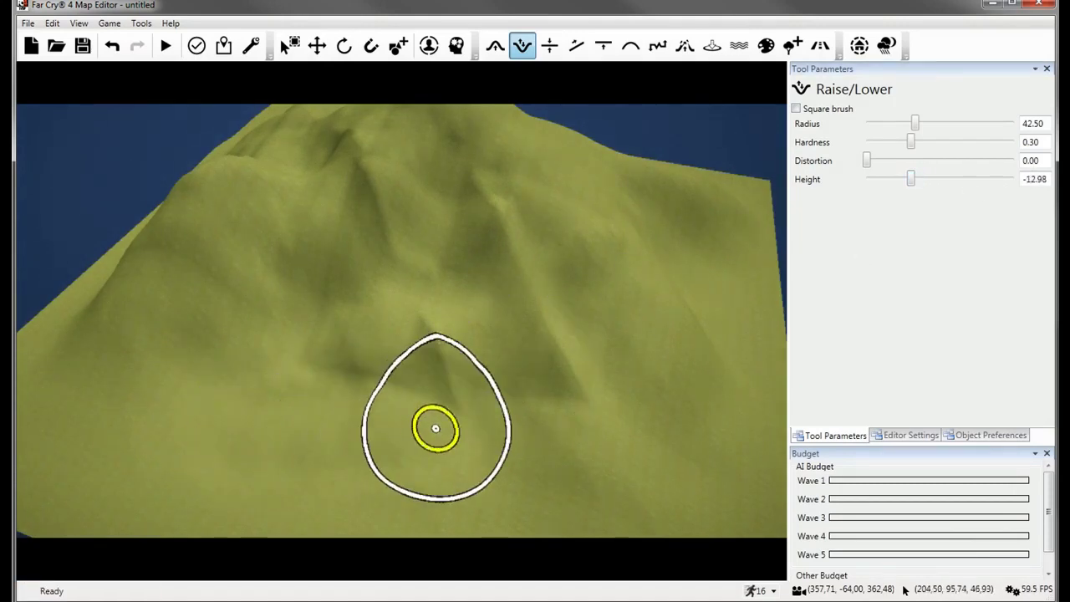
key(w)
mouse_move(411, 440)
right_down()
mouse_move(487, 373)
mouse_move(507, 294)
mouse_move(436, 217)
mouse_move(376, 406)
right_up()
mouse_move(376, 407)
mouse_down()
mouse_move(443, 401)
mouse_move(471, 342)
mouse_move(467, 427)
mouse_move(480, 275)
mouse_move(490, 270)
mouse_move(418, 444)
mouse_move(476, 377)
mouse_move(476, 230)
mouse_move(473, 287)
mouse_move(479, 273)
mouse_move(483, 280)
mouse_up()
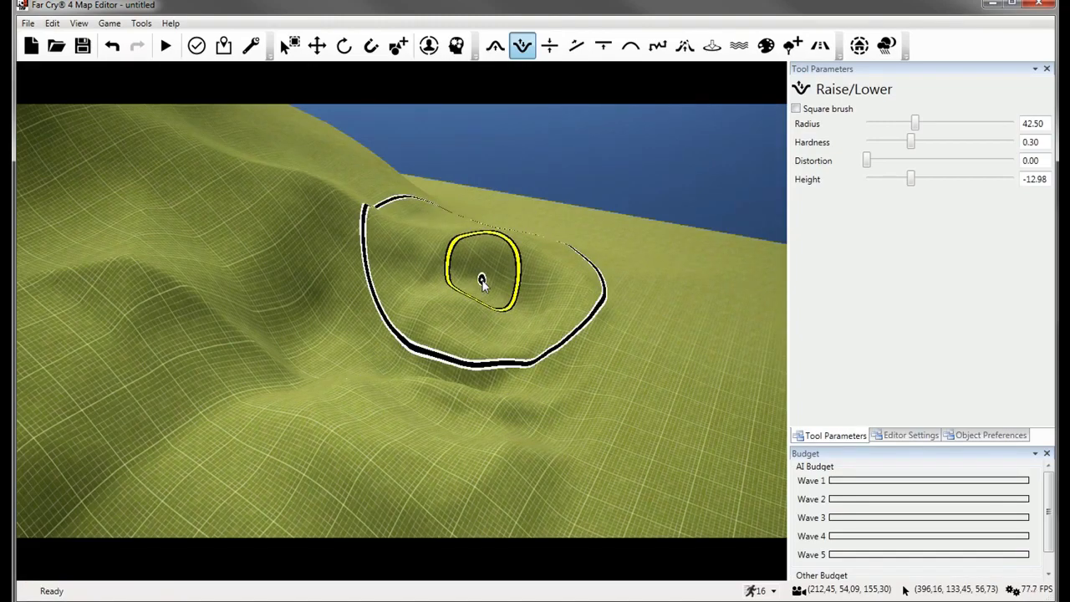
mouse_move(482, 282)
mouse_down()
mouse_move(495, 262)
mouse_move(492, 289)
mouse_move(507, 280)
mouse_move(448, 374)
mouse_move(434, 445)
mouse_move(404, 473)
mouse_up()
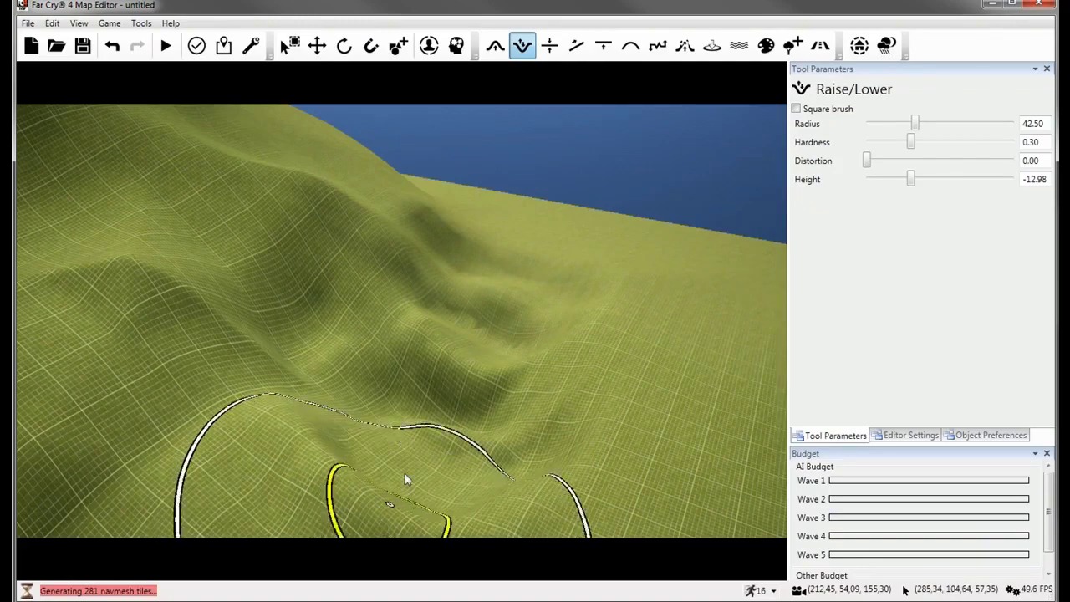
mouse_move(404, 473)
right_down()
mouse_move(549, 248)
mouse_move(454, 413)
right_up()
mouse_move(454, 413)
mouse_down()
mouse_move(443, 370)
mouse_move(250, 506)
mouse_move(534, 267)
mouse_move(634, 137)
mouse_move(692, 332)
mouse_move(604, 387)
mouse_move(574, 282)
mouse_up()
Set the Raise/Lower height to -7.10 and adjust its distortion, and raise rough ridges with the Bump brush at distortion 0.55.
drag(910, 179, 925, 182)
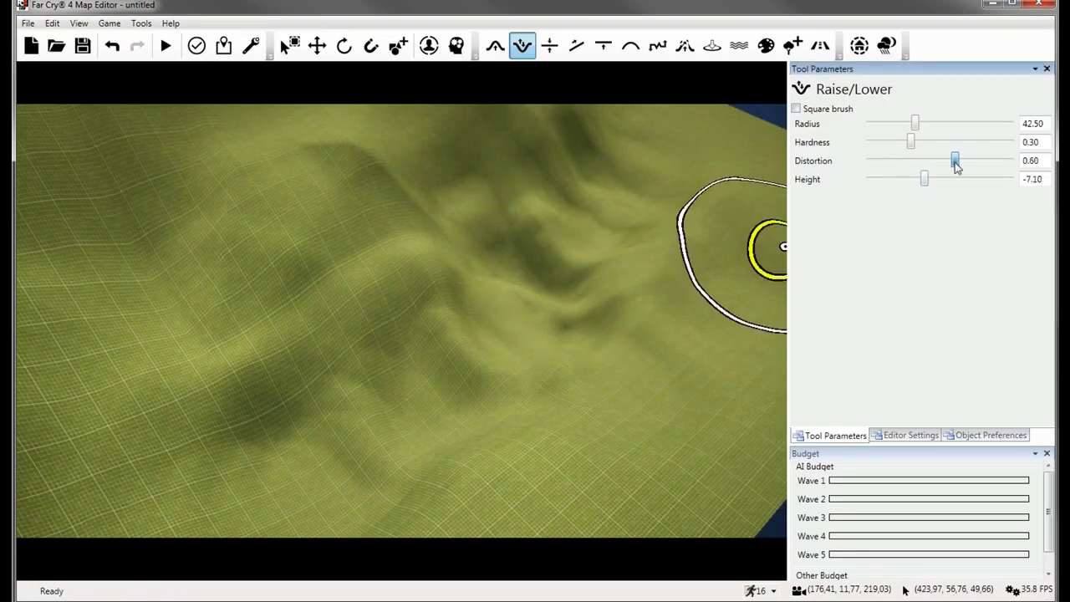
drag(951, 168, 923, 166)
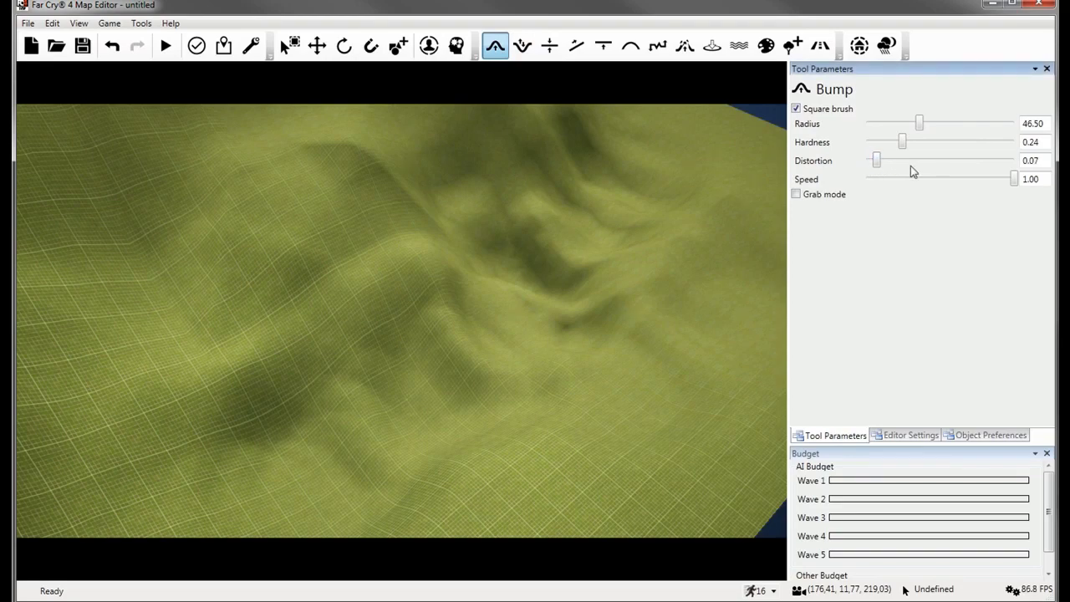
drag(941, 164, 943, 164)
mouse_move(736, 368)
right_down()
mouse_move(698, 535)
mouse_move(585, 335)
right_up()
key(s)
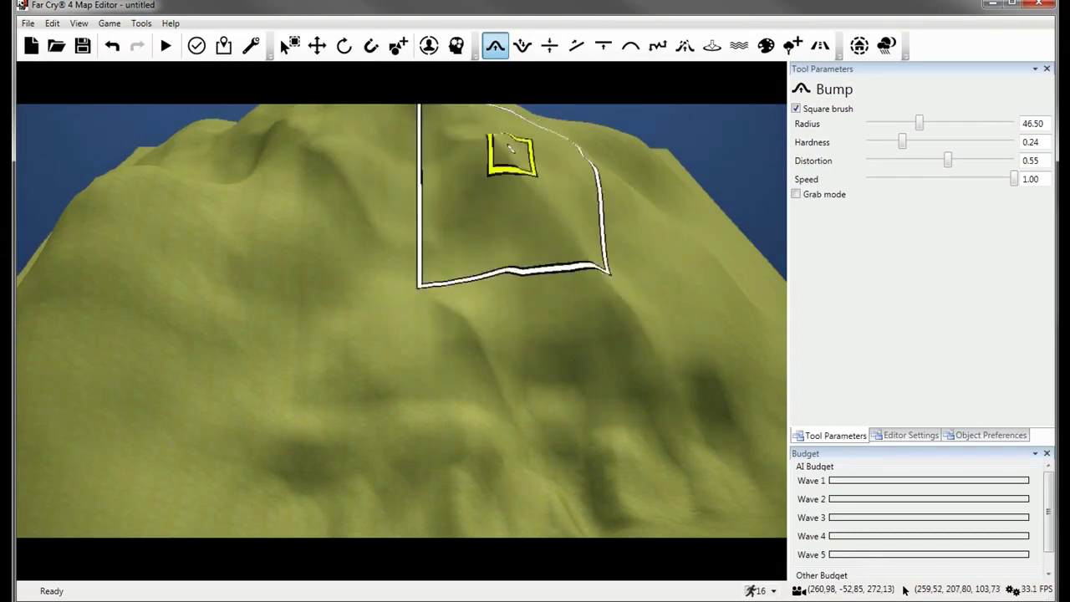
mouse_move(173, 173)
right_down()
mouse_move(550, 240)
mouse_move(641, 203)
mouse_move(669, 215)
mouse_move(579, 176)
mouse_move(611, 166)
mouse_move(739, 400)
mouse_move(585, 389)
right_up()
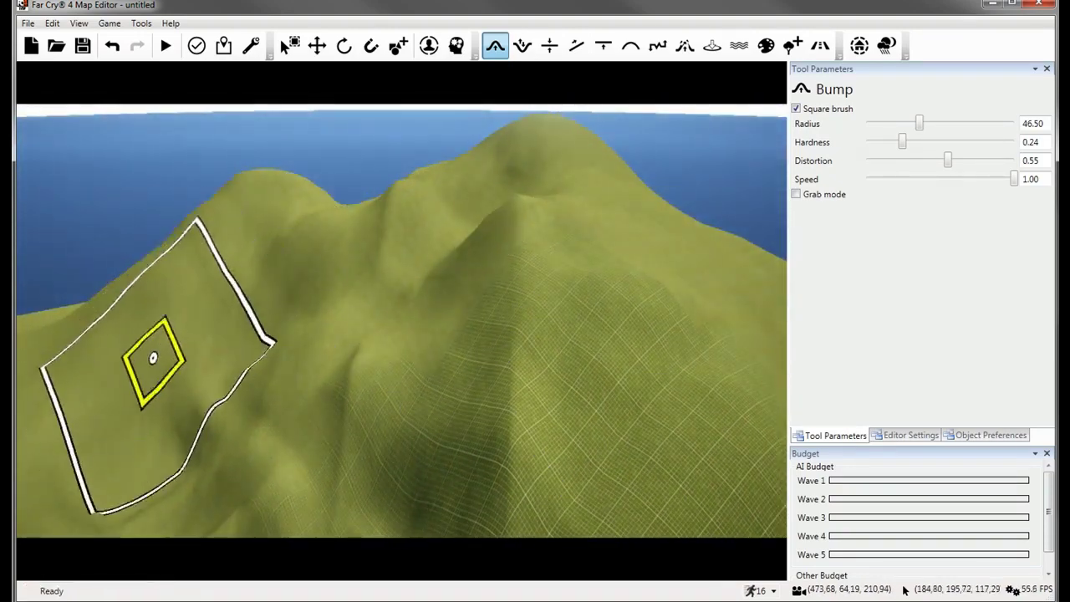
Flatten a wide level plateau into the ridged slope with the Flatten brush at radius 10, hardness 0.30 and speed 0.75.
key(a)
right_drag(356, 431, 399, 409)
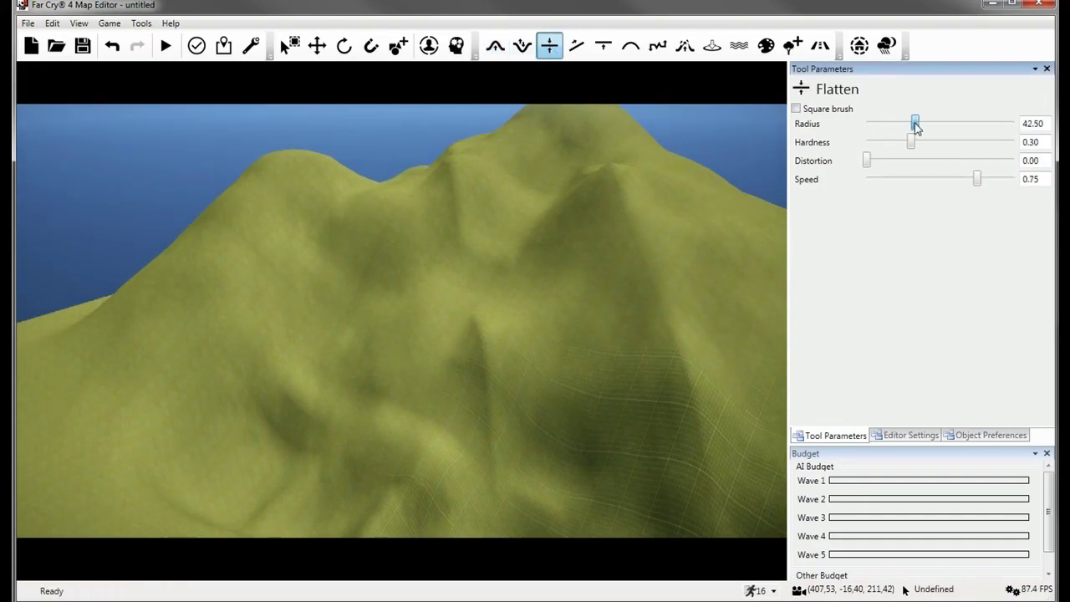
key(w)
mouse_move(455, 316)
right_down()
mouse_move(508, 294)
mouse_move(471, 259)
mouse_move(492, 285)
mouse_move(461, 315)
mouse_move(466, 428)
mouse_move(171, 416)
mouse_move(466, 306)
right_up()
key(s)
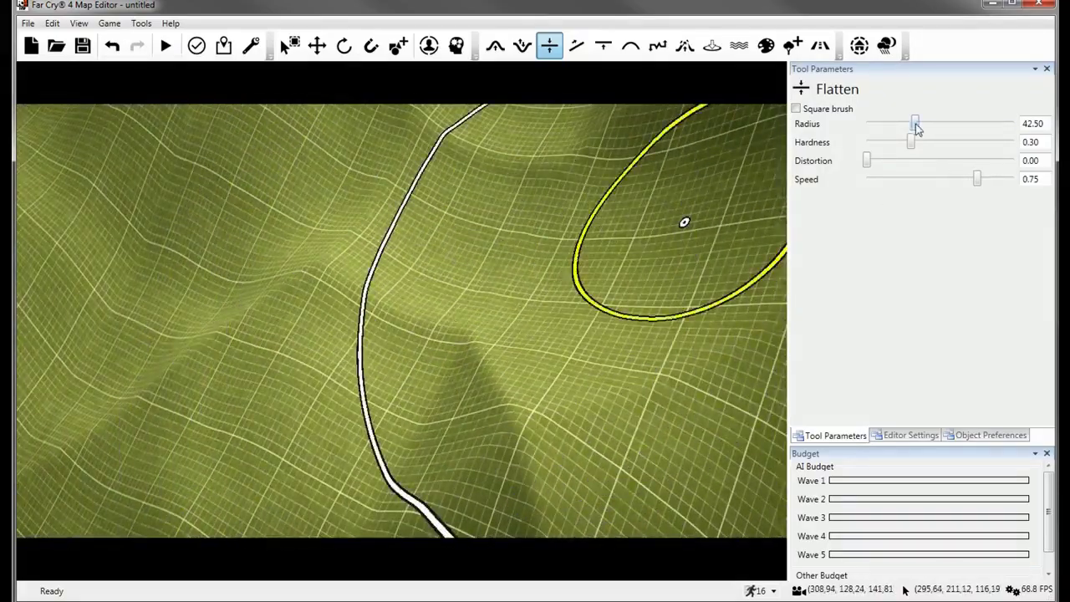
drag(916, 123, 876, 123)
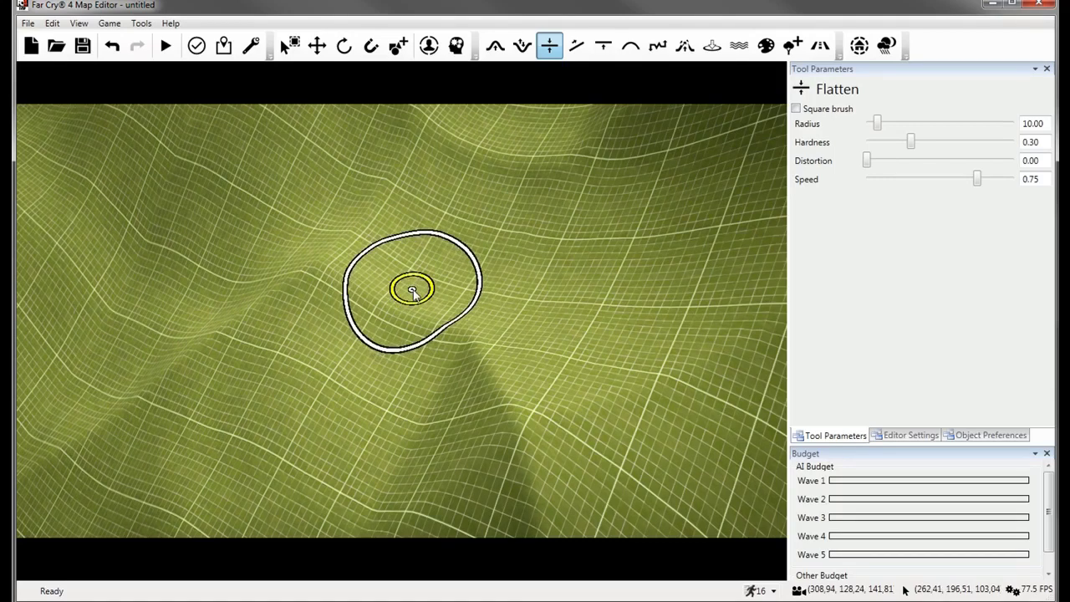
mouse_move(412, 292)
mouse_down()
mouse_move(151, 276)
mouse_move(108, 262)
mouse_move(232, 248)
mouse_move(437, 267)
mouse_move(520, 295)
mouse_move(552, 339)
mouse_move(493, 322)
mouse_move(141, 291)
mouse_move(478, 376)
mouse_move(626, 371)
mouse_move(568, 309)
mouse_move(440, 251)
mouse_move(188, 257)
mouse_up()
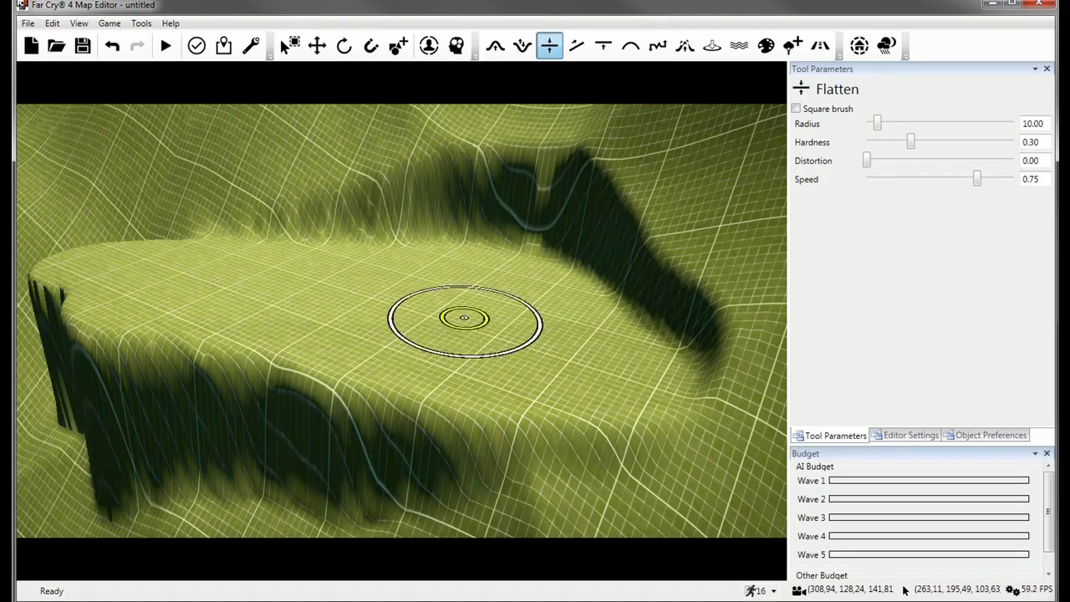
Extend the plateau's front edge outward with the Flatten brush at radius 10, hardness 0.30 and speed 0.75.
mouse_move(465, 319)
mouse_down()
mouse_move(538, 377)
mouse_move(354, 363)
mouse_move(566, 282)
mouse_up()
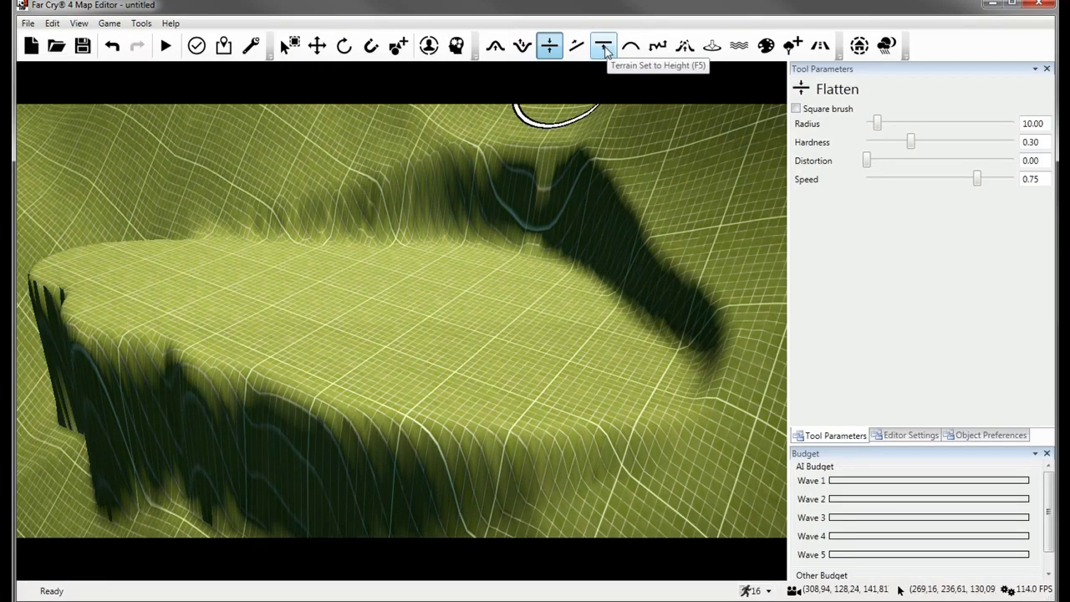
Try raising a pillar on the slope beside the plateau with Terrain Set to Height at radius 8 and height 149.46, and undo it.
click(604, 47)
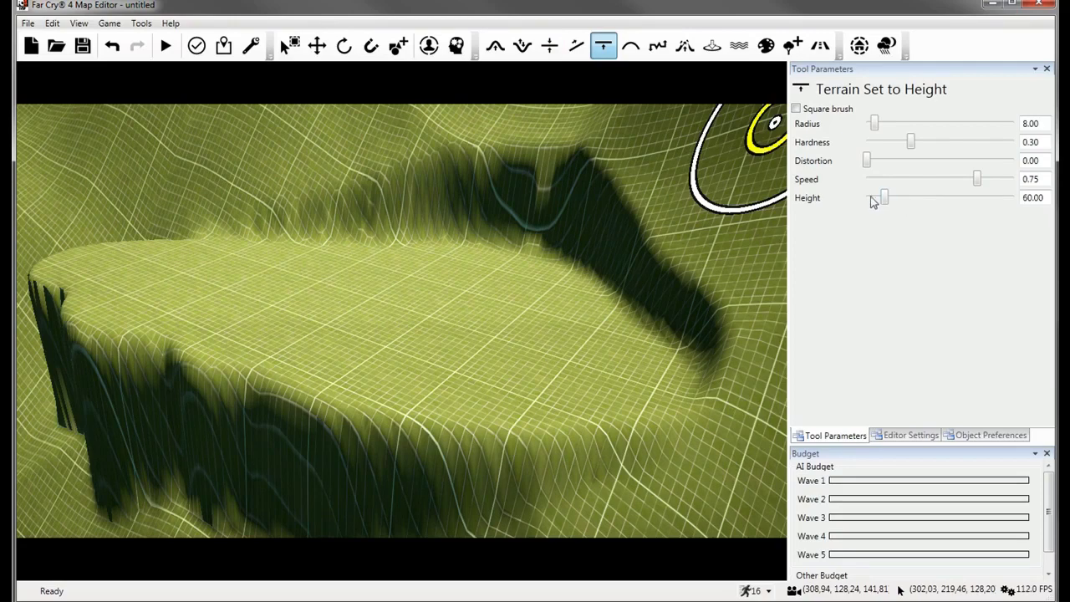
scroll(623, 271, down, 6)
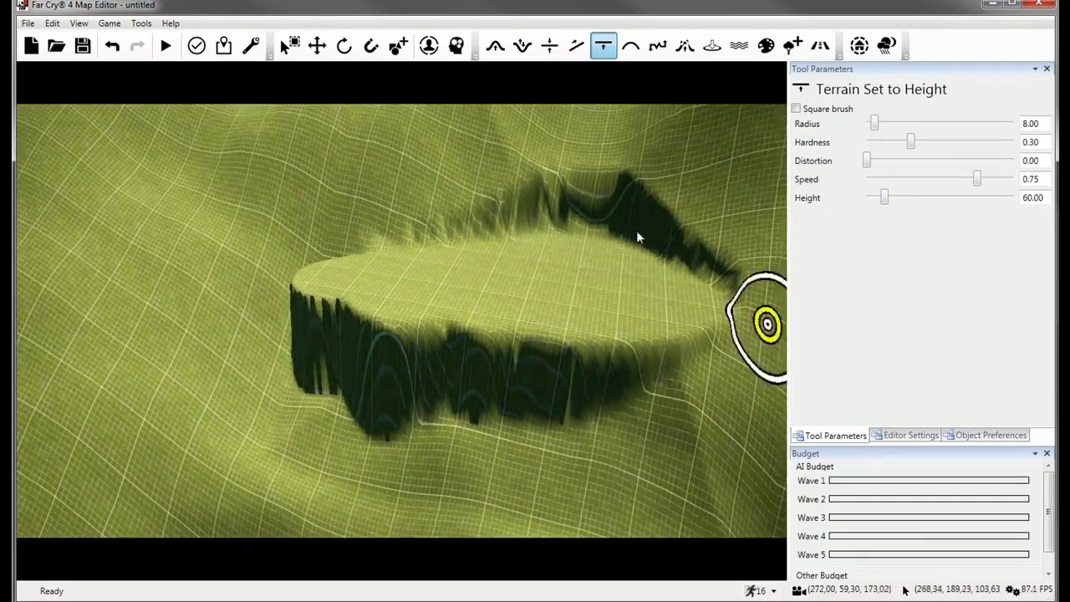
key(d)
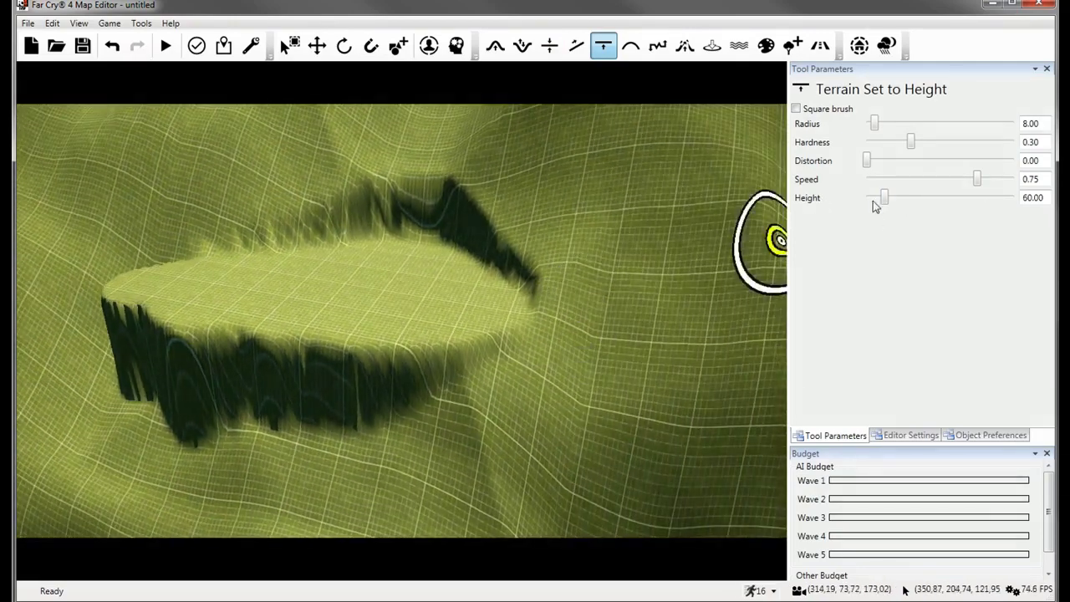
drag(914, 203, 911, 203)
key(s)
mouse_move(735, 261)
right_down()
mouse_move(470, 377)
mouse_move(592, 310)
right_up()
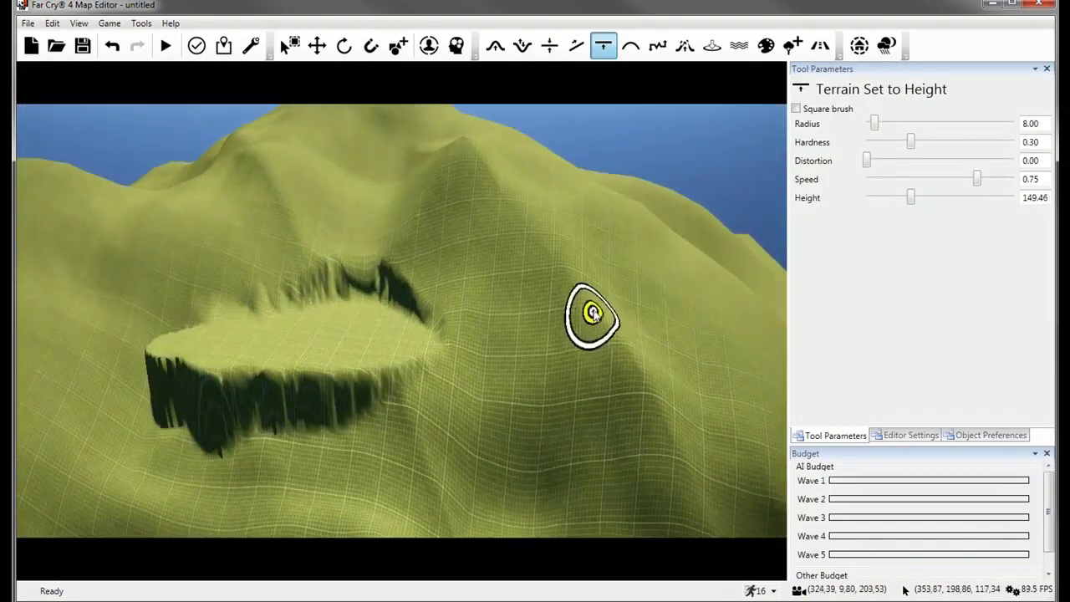
click(592, 311)
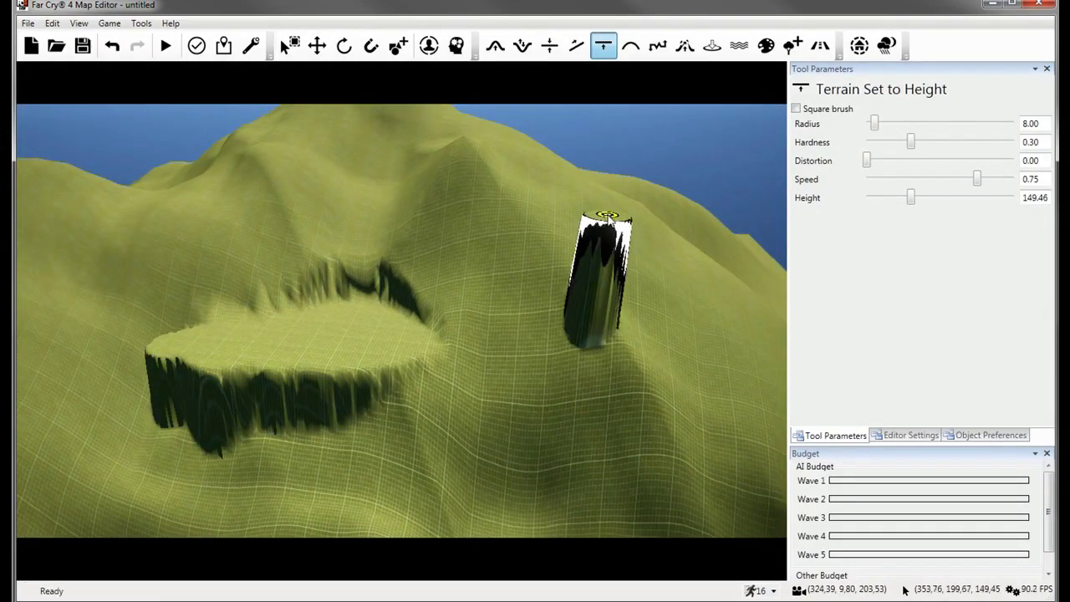
key(ctrl+z)
Try sinking a hole into the slope beside the plateau with Terrain Set to Height at height 72.11, and undo it.
key(w)
key(w)
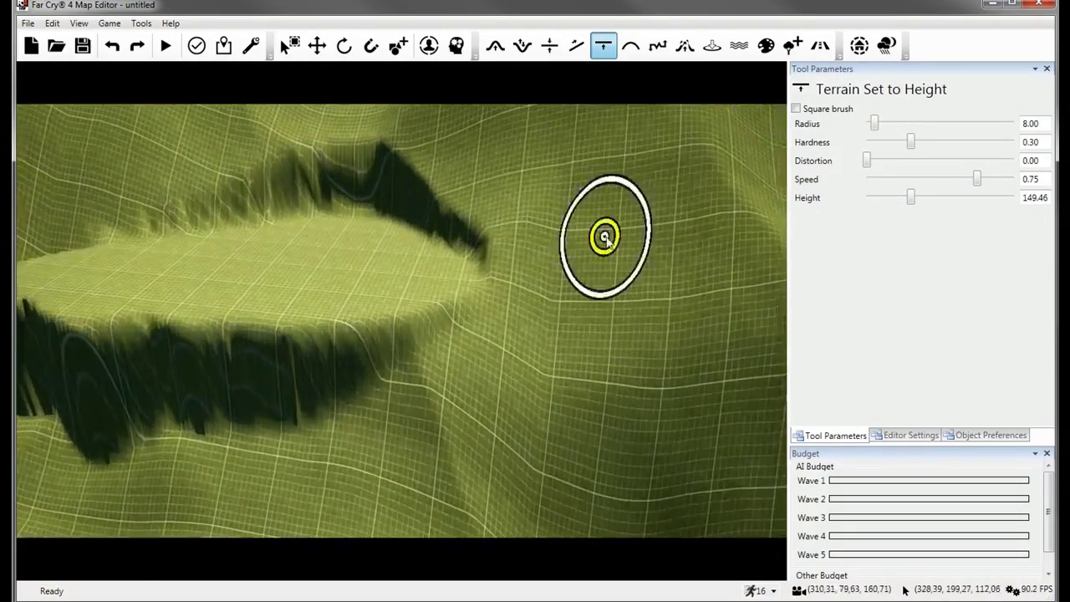
click(601, 297)
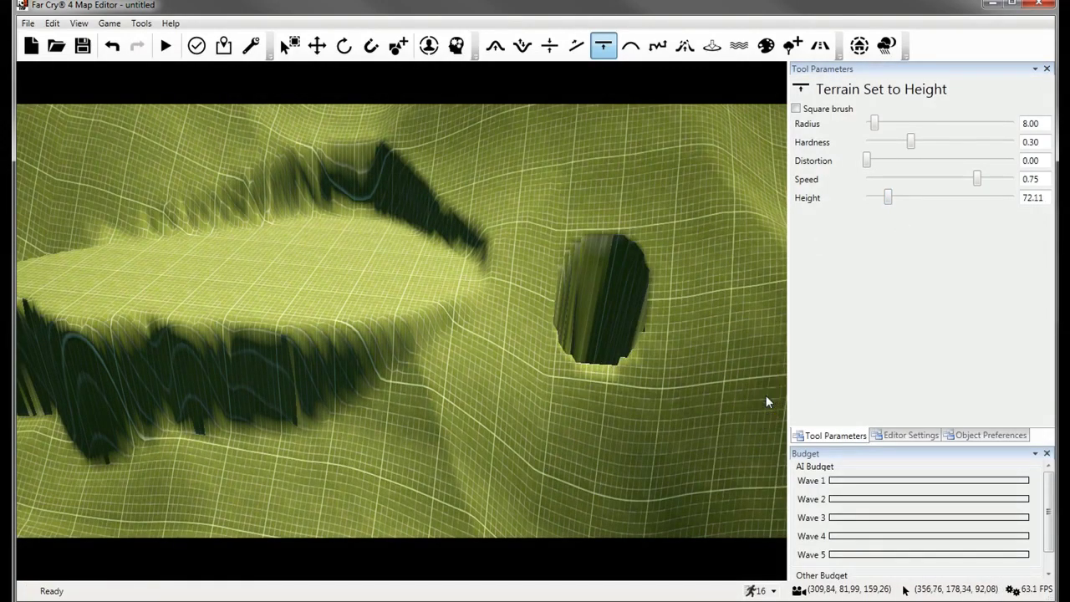
key(ctrl+z)
Lengthen and widen the level plateau along the hillside with the Flatten brush at radius 10, hardness 0.30 and speed 0.75.
key(w)
key(a)
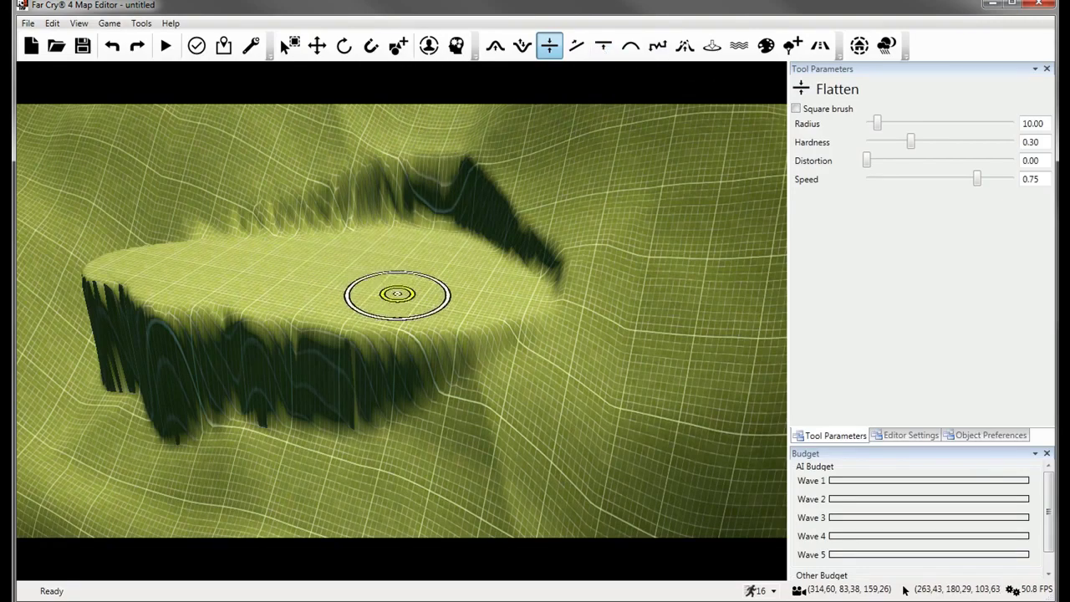
mouse_move(397, 294)
mouse_down()
mouse_move(232, 306)
mouse_move(310, 287)
mouse_move(477, 299)
mouse_move(478, 323)
mouse_move(639, 318)
mouse_move(504, 251)
mouse_move(159, 227)
mouse_move(170, 245)
mouse_move(114, 254)
mouse_up()
middle_drag(117, 256, 206, 295)
drag(191, 292, 449, 293)
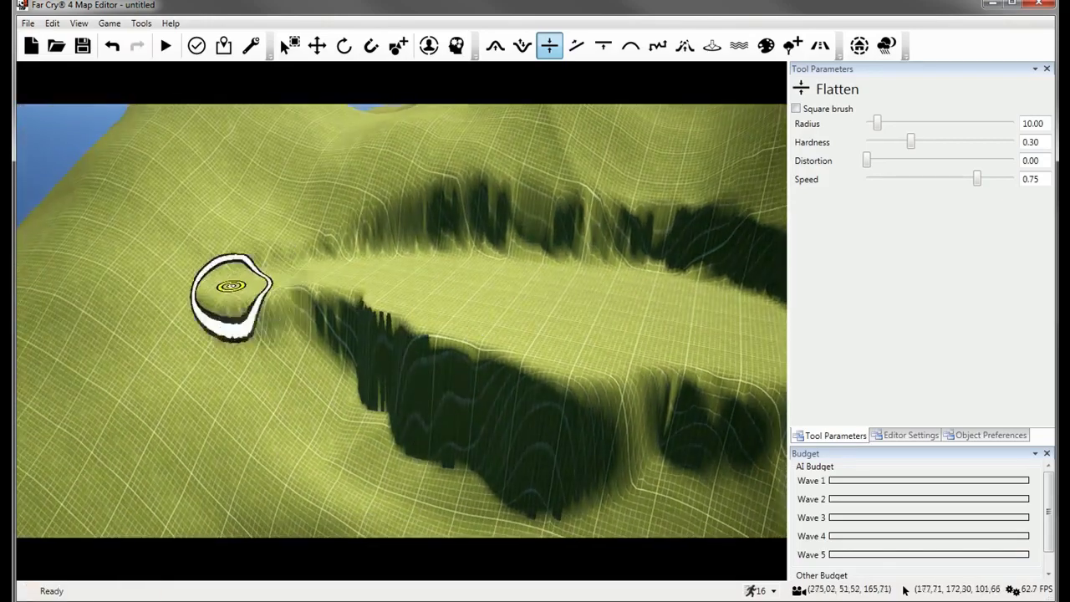
mouse_move(449, 293)
middle_down()
mouse_move(313, 316)
mouse_move(338, 286)
middle_up()
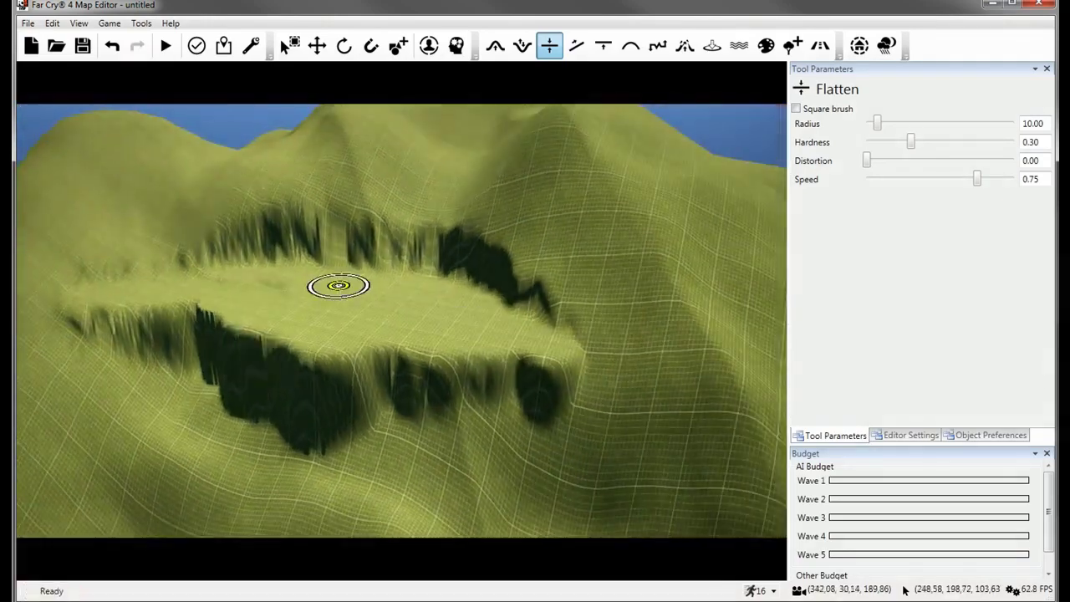
mouse_move(306, 291)
mouse_down()
mouse_move(108, 303)
mouse_move(299, 304)
mouse_move(108, 306)
mouse_move(137, 296)
mouse_up()
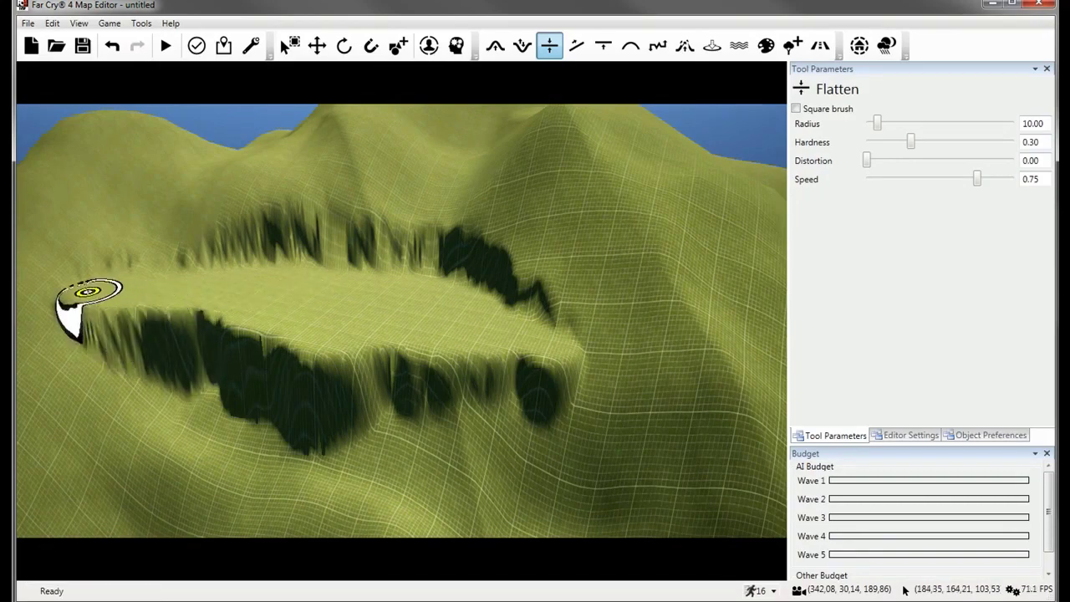
mouse_move(327, 320)
middle_down()
mouse_move(564, 311)
mouse_move(330, 364)
mouse_move(377, 318)
mouse_move(334, 382)
mouse_move(373, 377)
mouse_move(423, 326)
middle_up()
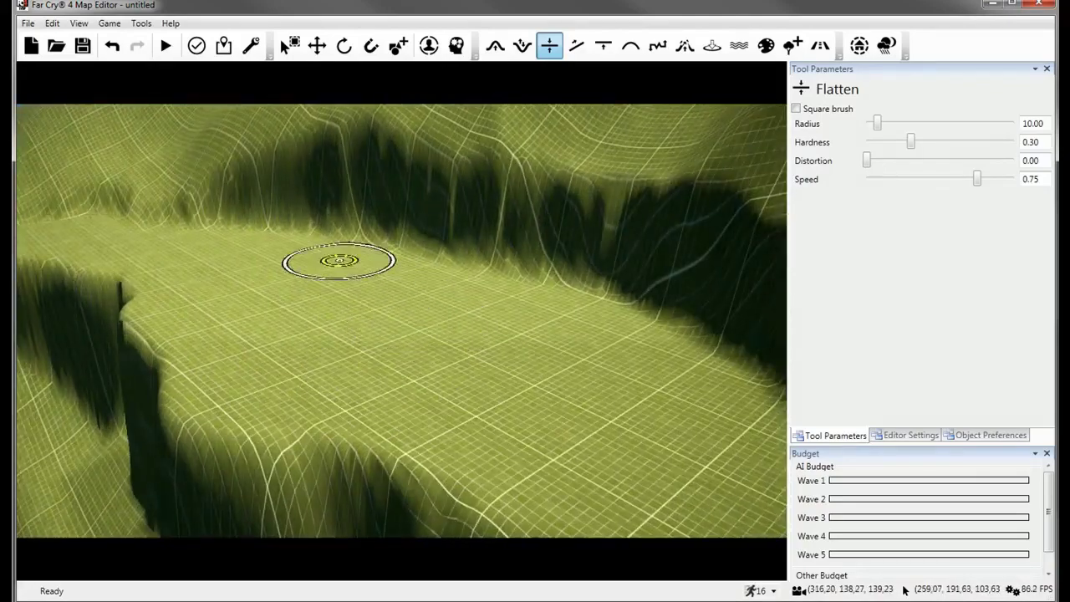
mouse_move(339, 261)
mouse_down()
mouse_move(164, 231)
mouse_move(155, 220)
mouse_up()
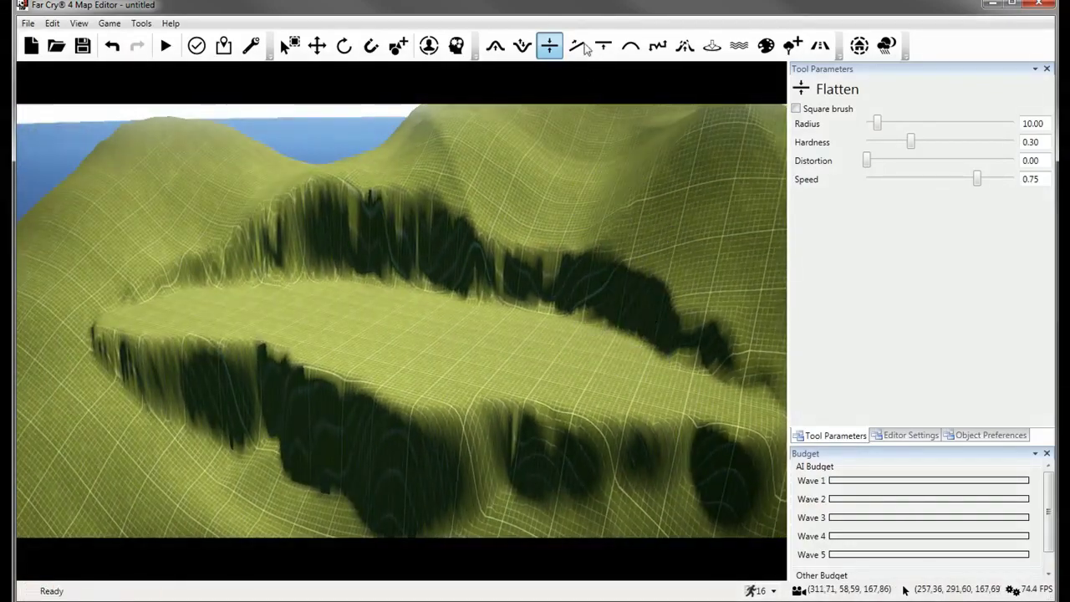
click(577, 46)
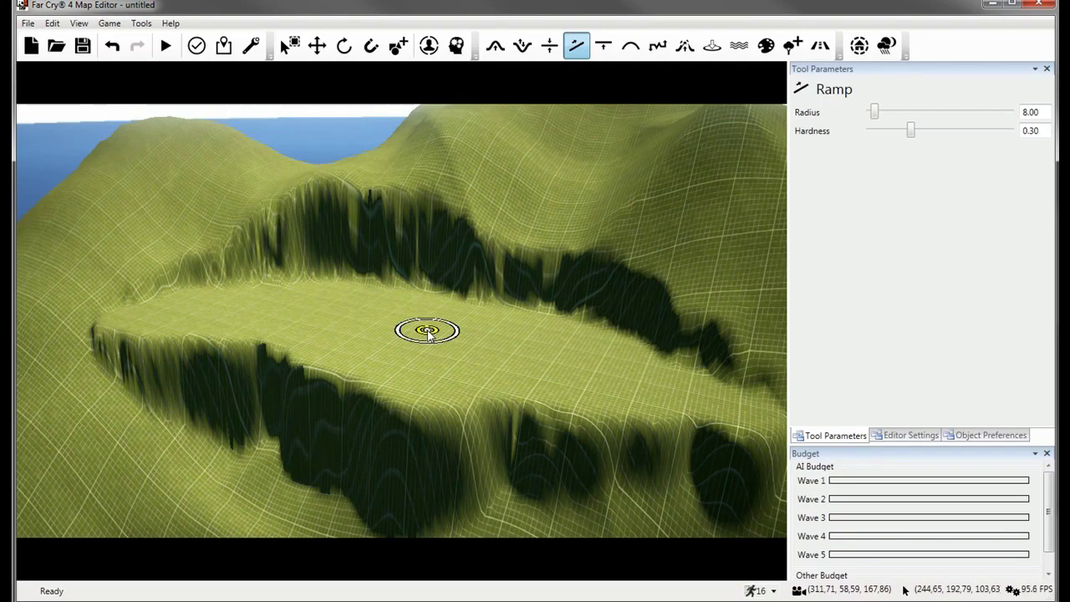
key(d)
right_drag(428, 334, 452, 358)
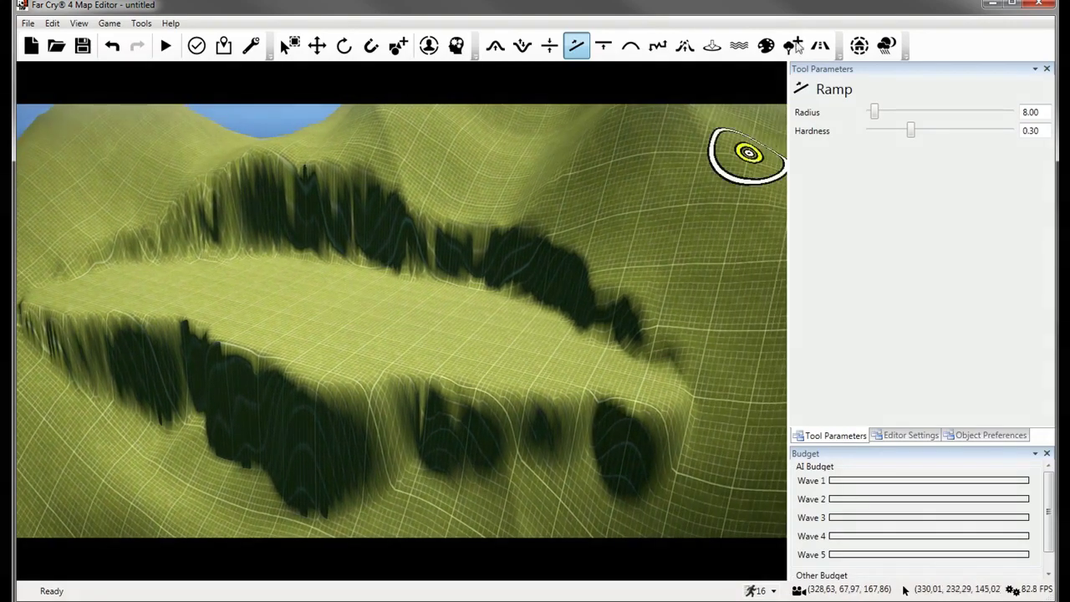
Draw an Asphalt 01 road along the length of the plateau and set its road width to 8.00.
click(821, 46)
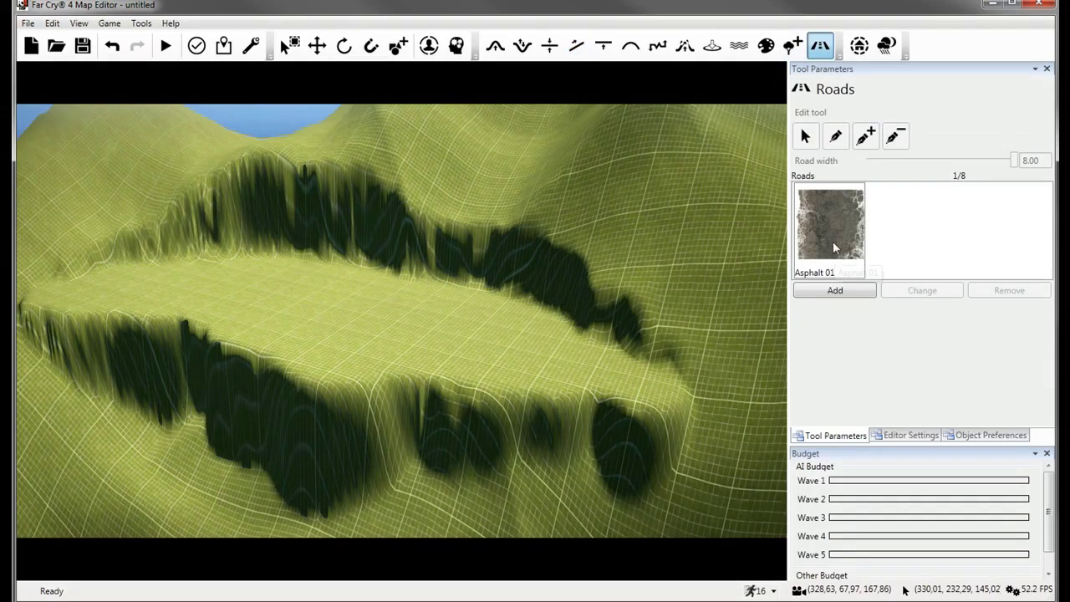
click(833, 242)
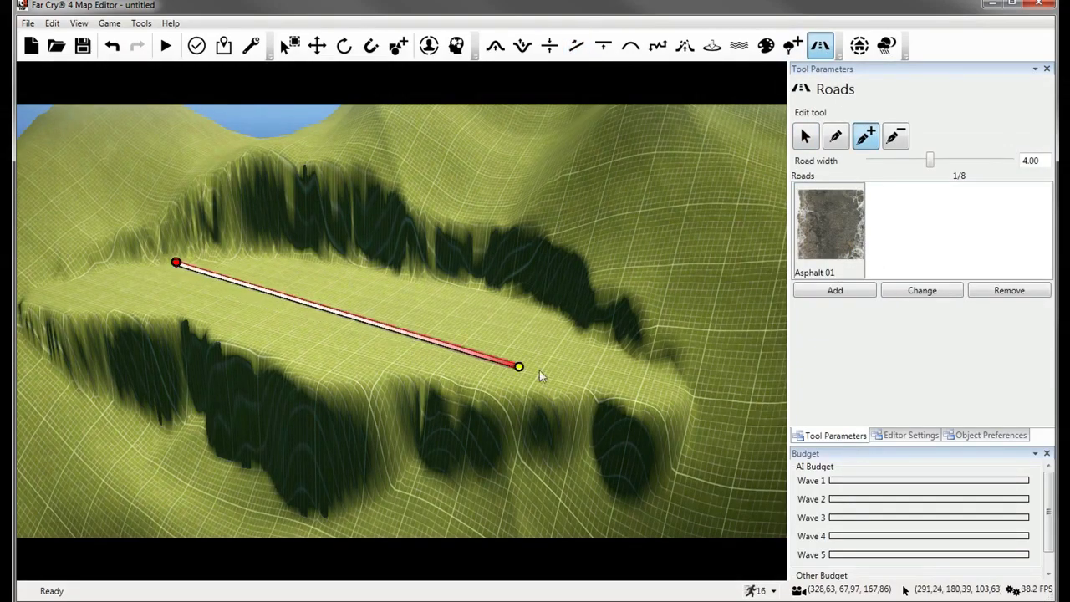
drag(540, 370, 562, 364)
key(w)
right_drag(562, 363, 510, 389)
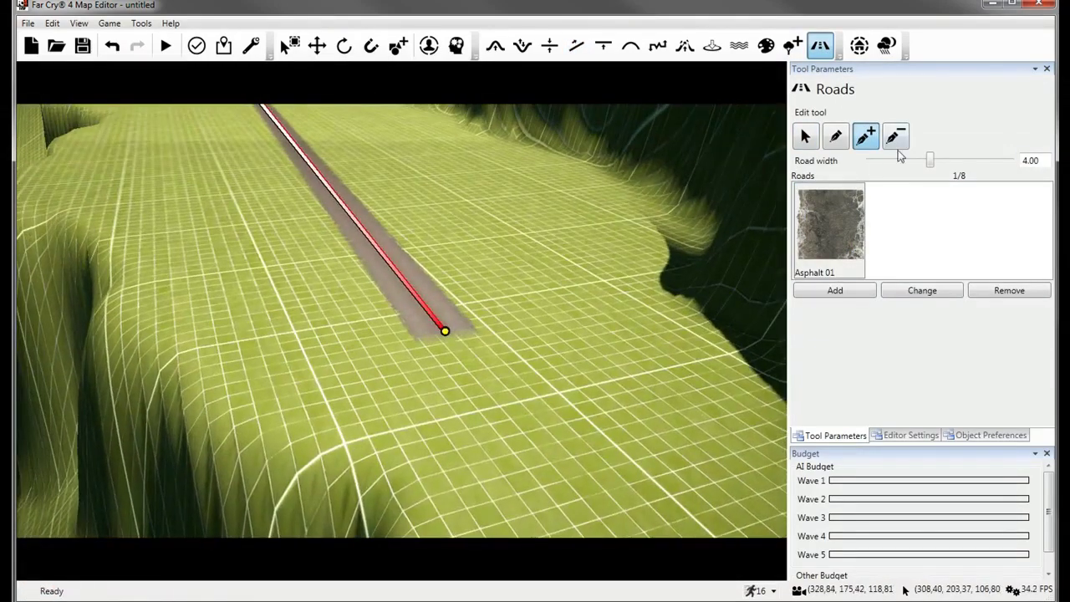
drag(930, 162, 1025, 164)
key(s)
right_drag(566, 303, 598, 268)
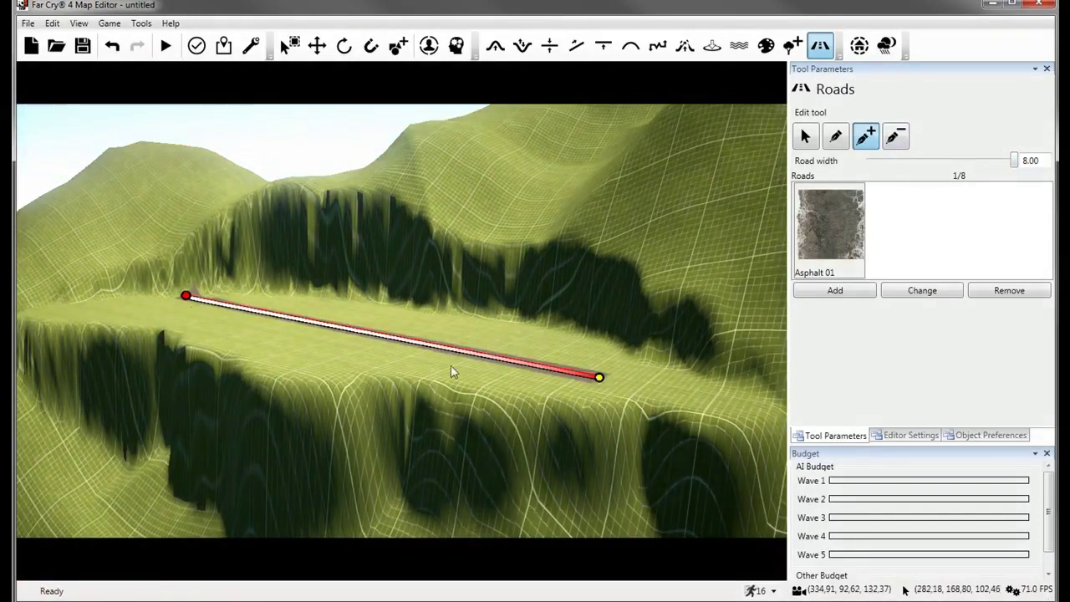
Add three intermediate points along the road and move its far end point so the road bends.
click(470, 347)
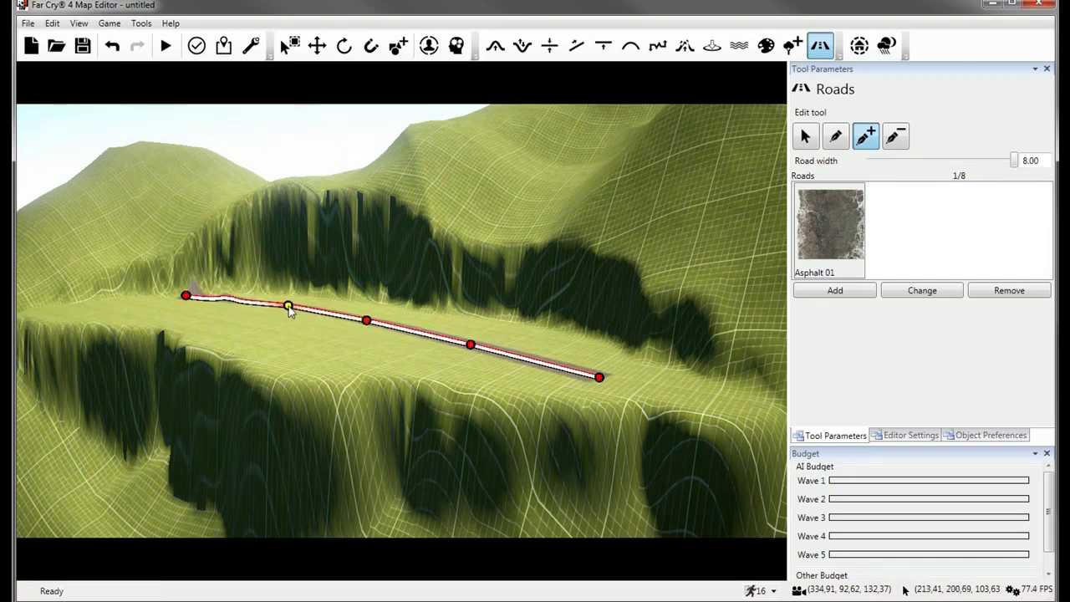
key(a)
click(806, 136)
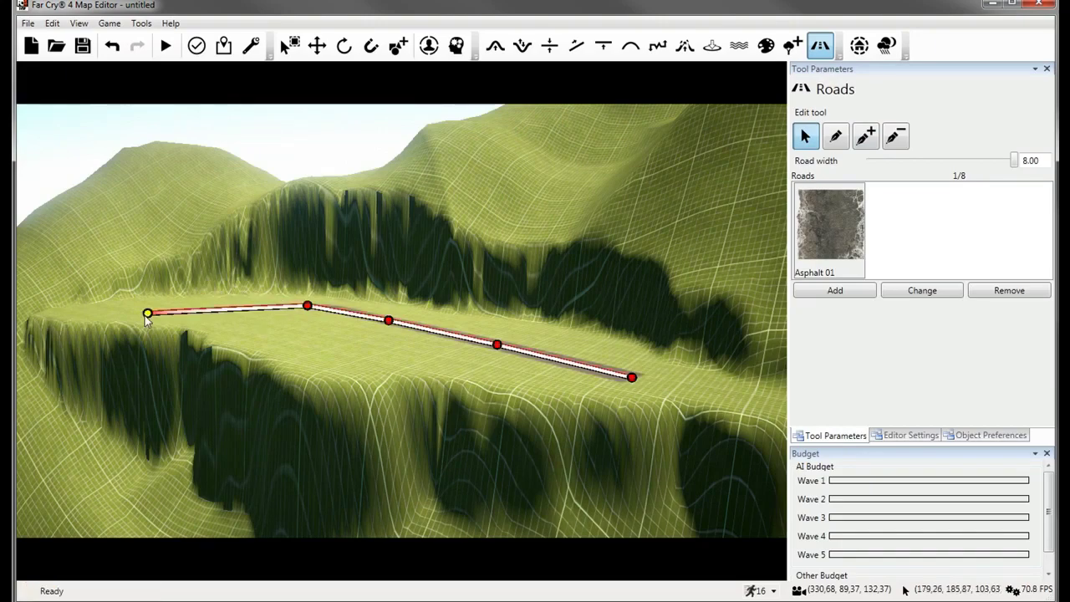
key(w)
right_drag(458, 312, 458, 351)
key(s)
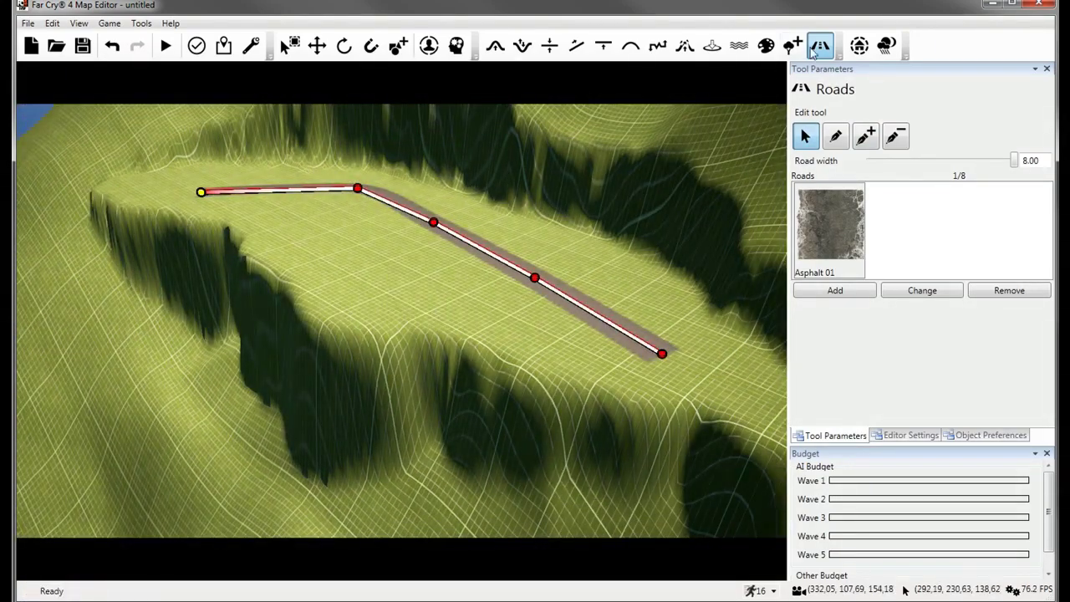
Build a ramp from the plateau's edge at the road's end down the hillside, with radius 8.00 and hardness 0.30.
click(577, 46)
key(d)
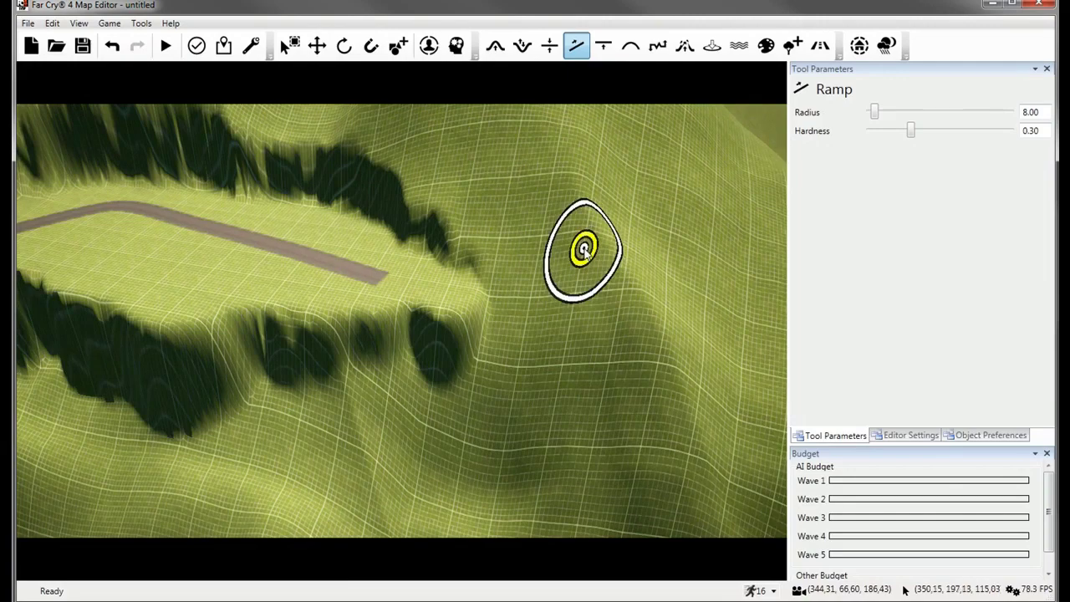
key(s)
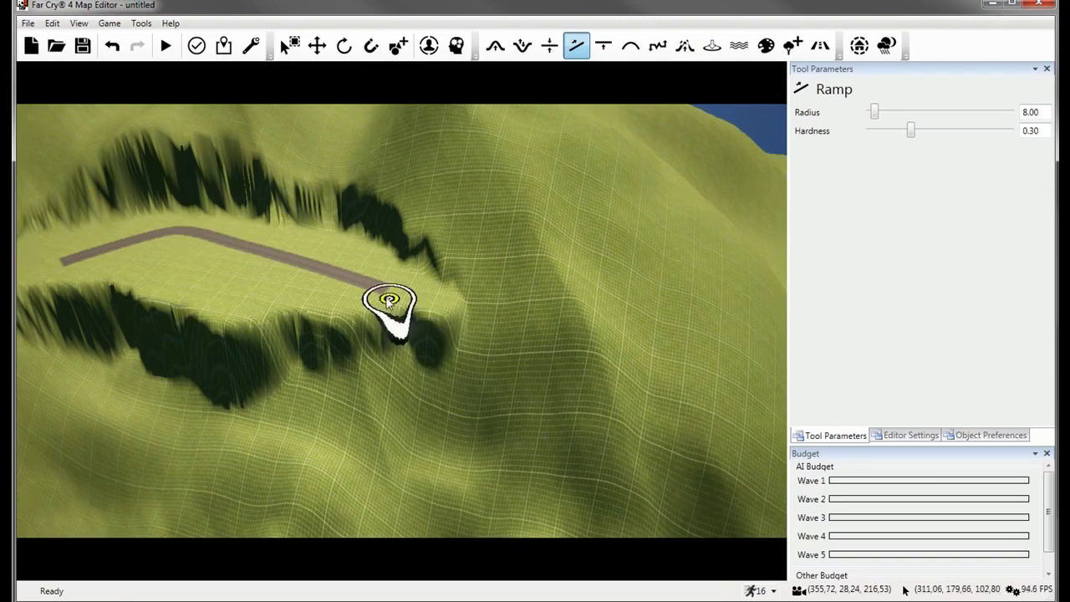
right_drag(403, 313, 436, 328)
scroll(437, 329, down, 3)
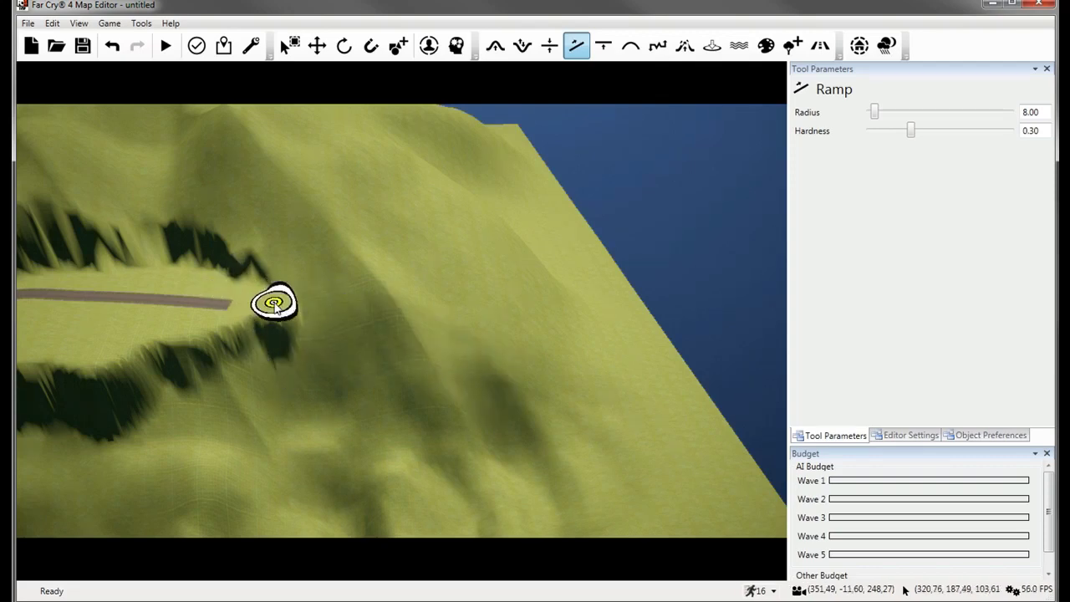
click(275, 306)
click(501, 372)
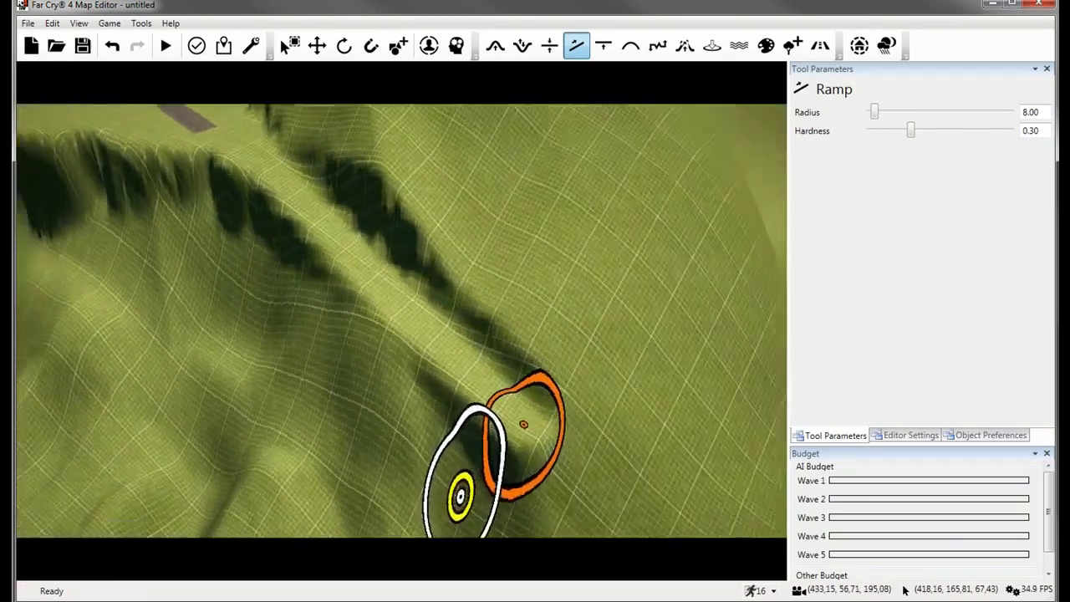
Widen the ramp by rebuilding it between the plateau and the lower slope with radius 15.00 and hardness 0.20.
key(w)
mouse_move(460, 496)
right_down()
mouse_move(418, 493)
mouse_move(385, 451)
mouse_move(376, 351)
mouse_move(389, 456)
mouse_move(413, 481)
right_up()
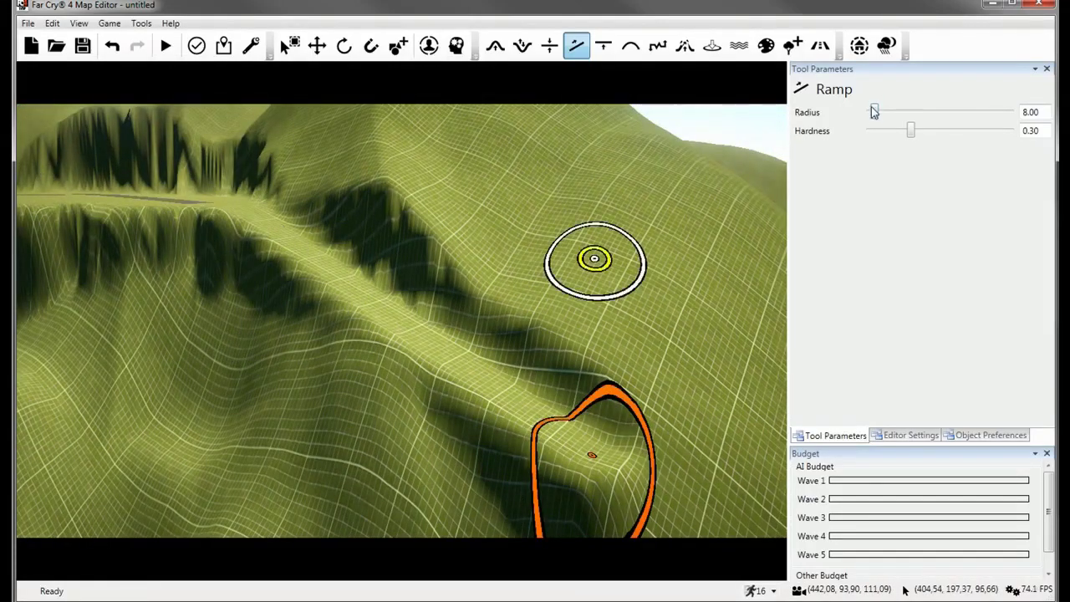
mouse_move(874, 113)
mouse_down()
mouse_move(891, 112)
mouse_move(877, 112)
mouse_move(897, 130)
mouse_up()
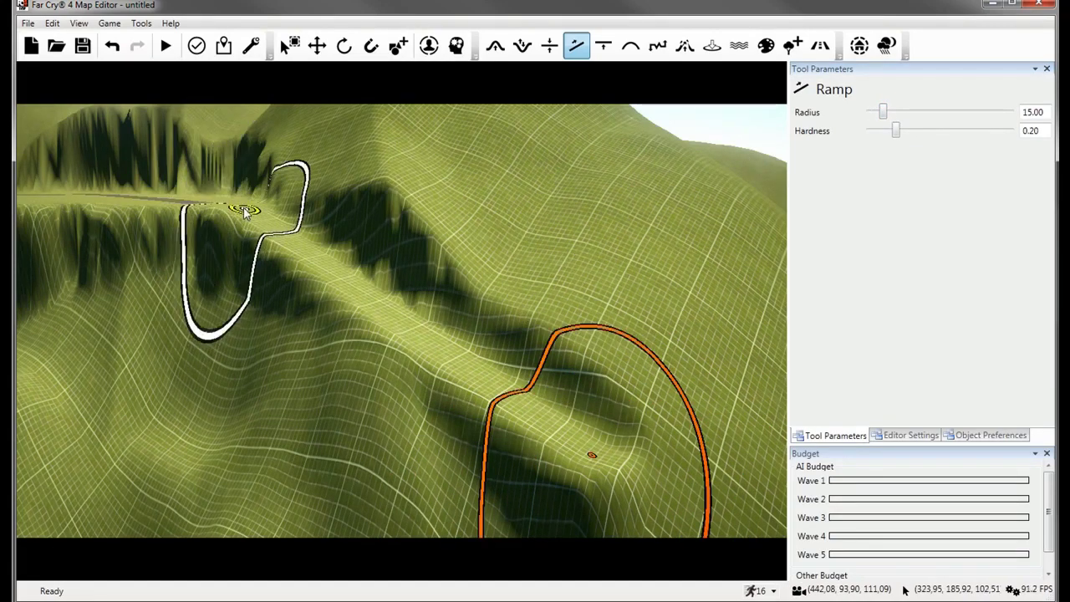
click(239, 209)
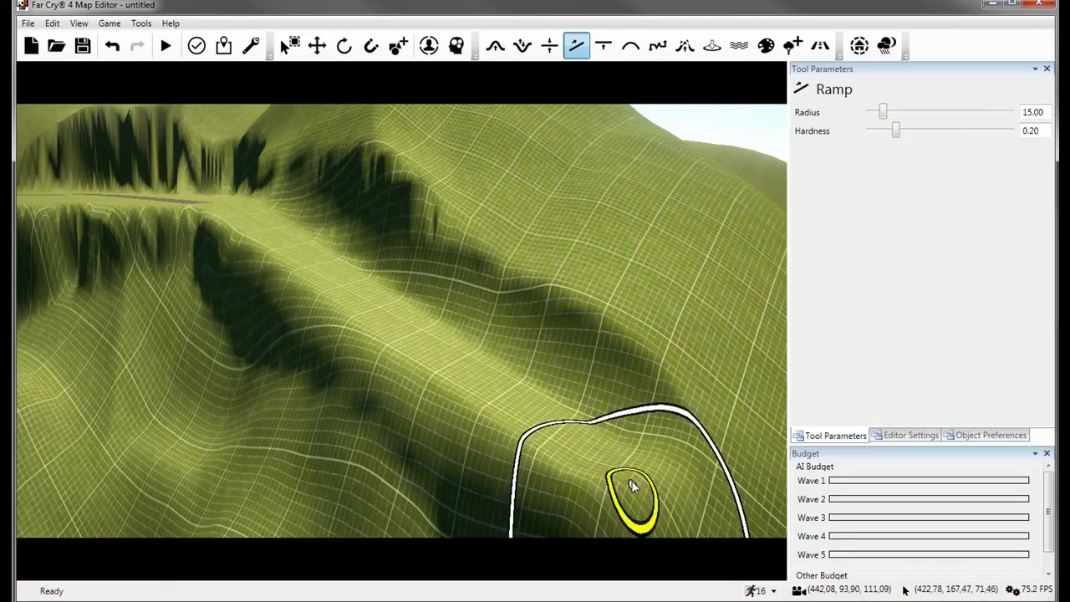
click(629, 481)
click(239, 210)
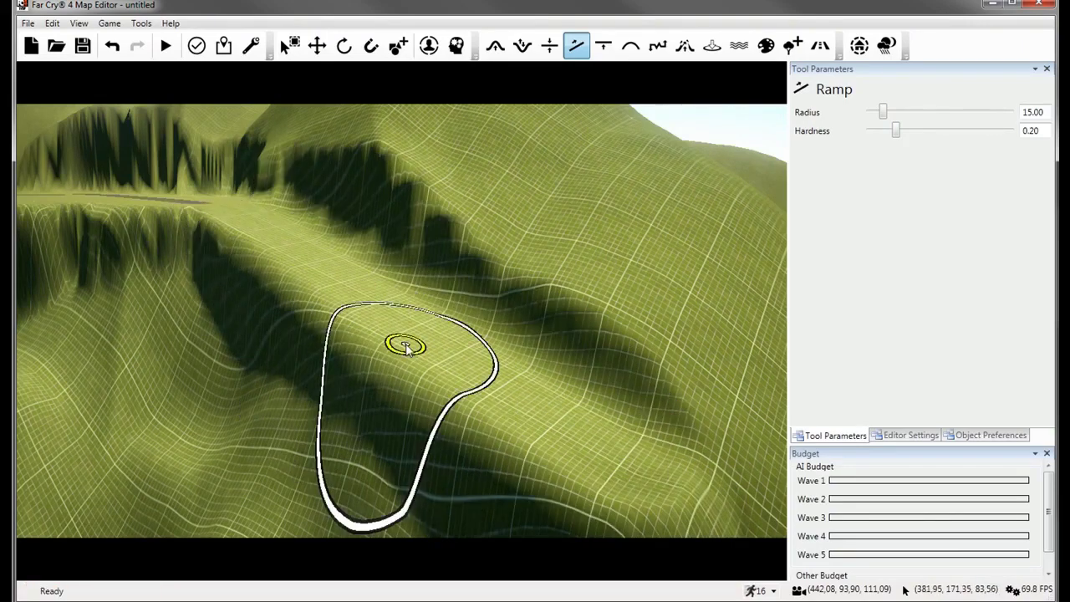
Smooth the steep bank on the uphill side of the ramp with radius 12.00 and hardness 0.30, raising the speed to 0.86.
key(d)
right_drag(406, 344, 358, 322)
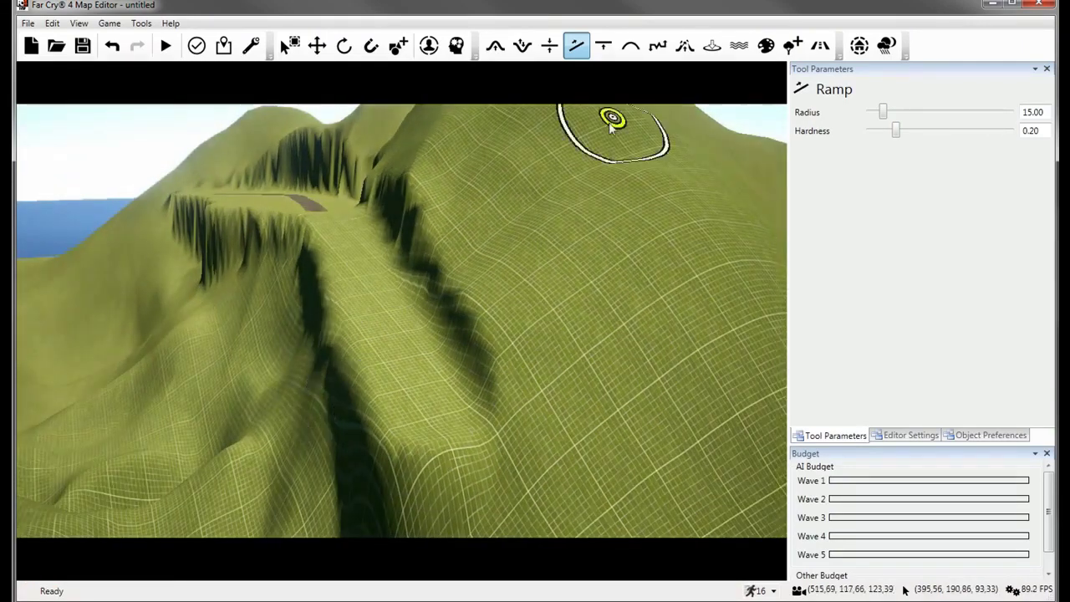
click(632, 48)
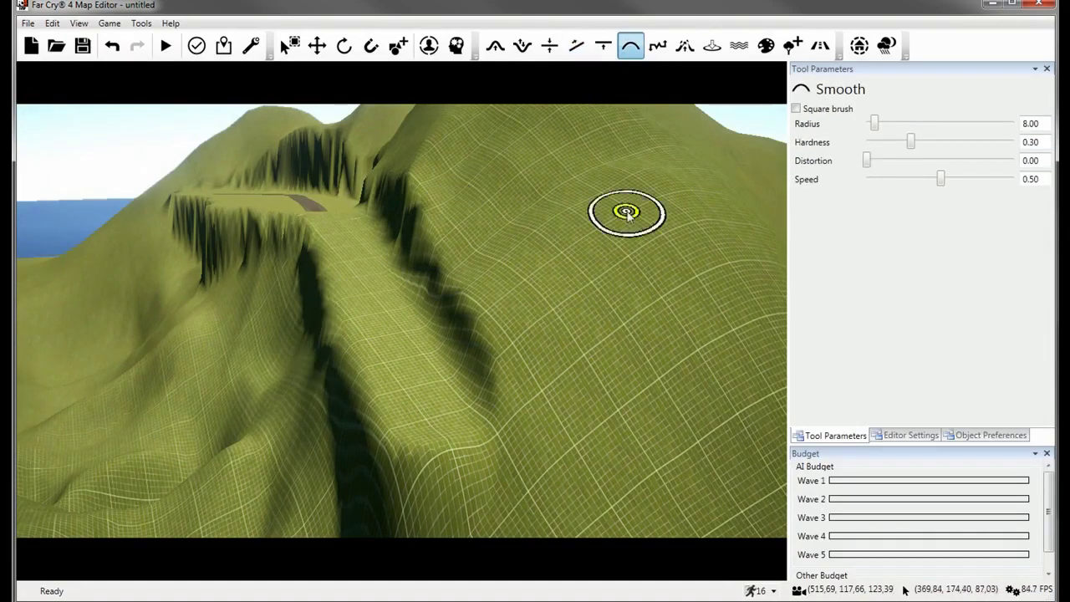
drag(873, 123, 893, 124)
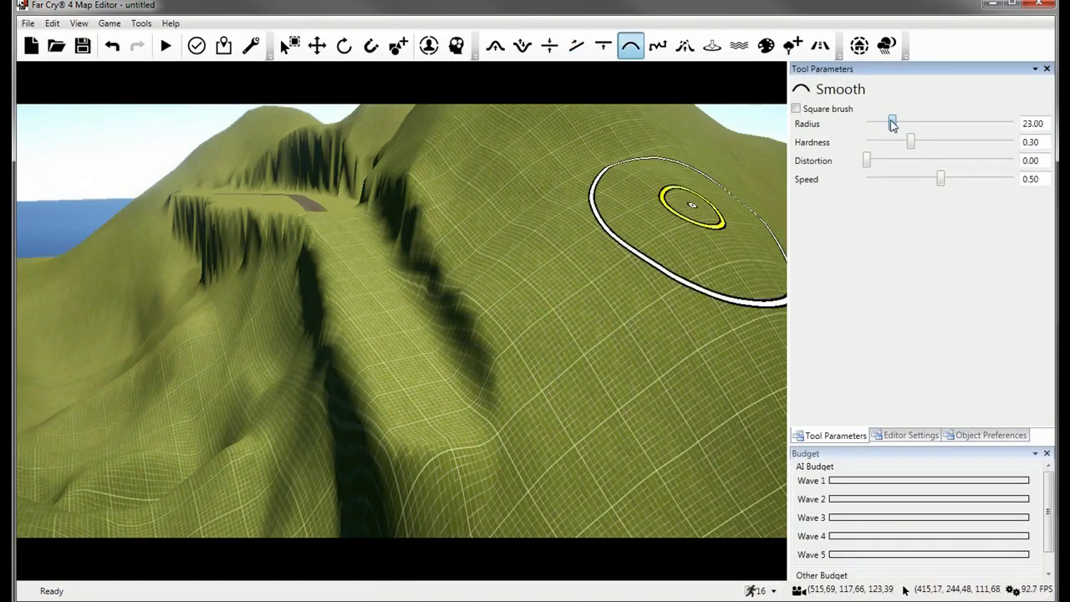
mouse_move(518, 301)
right_down()
mouse_move(476, 307)
mouse_move(597, 270)
mouse_move(292, 107)
mouse_move(351, 203)
mouse_move(538, 249)
mouse_move(574, 416)
mouse_move(744, 519)
mouse_move(441, 310)
right_up()
key(a)
key(w)
key(a)
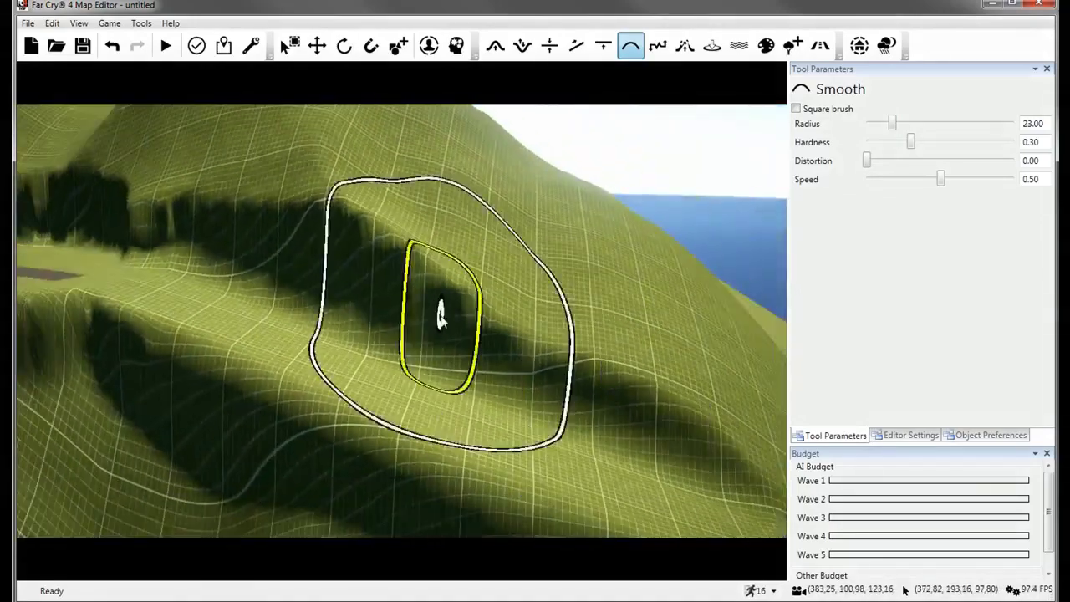
drag(892, 124, 879, 124)
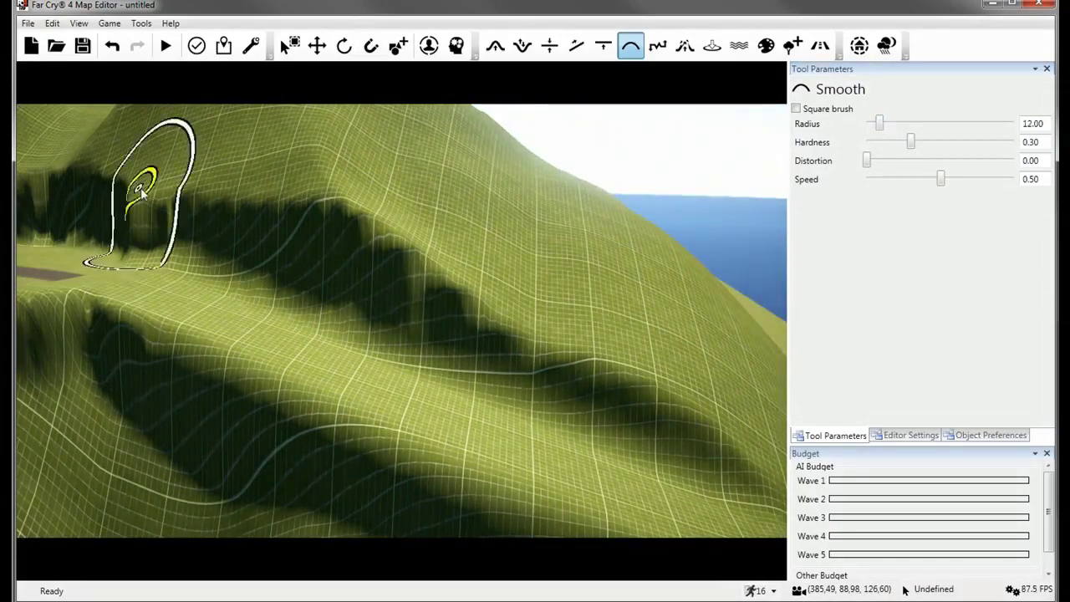
mouse_move(194, 194)
mouse_down()
mouse_move(330, 215)
mouse_move(286, 162)
mouse_move(435, 267)
mouse_up()
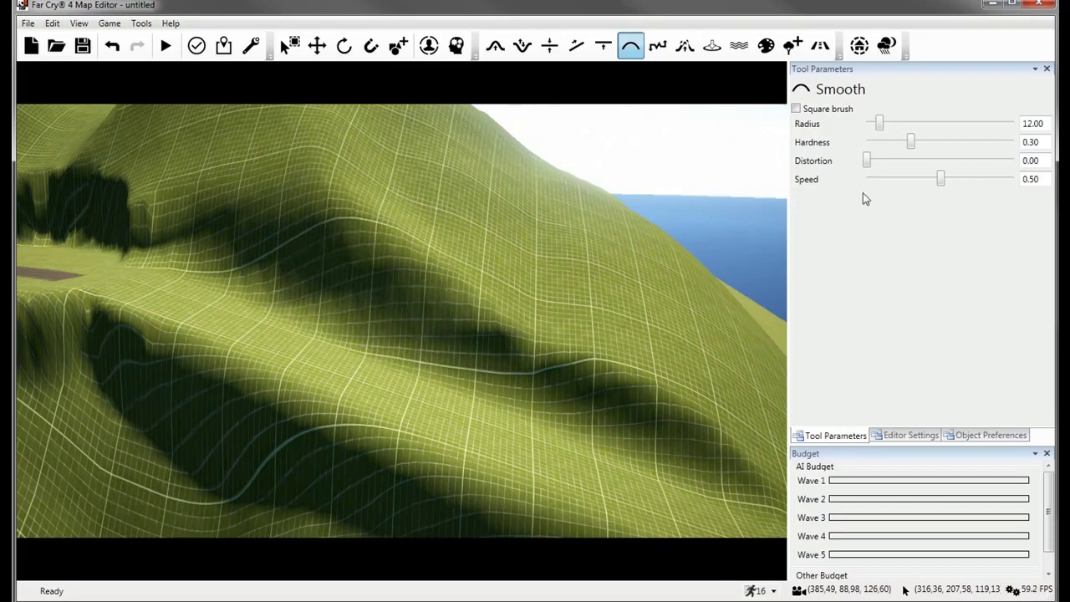
drag(940, 179, 994, 179)
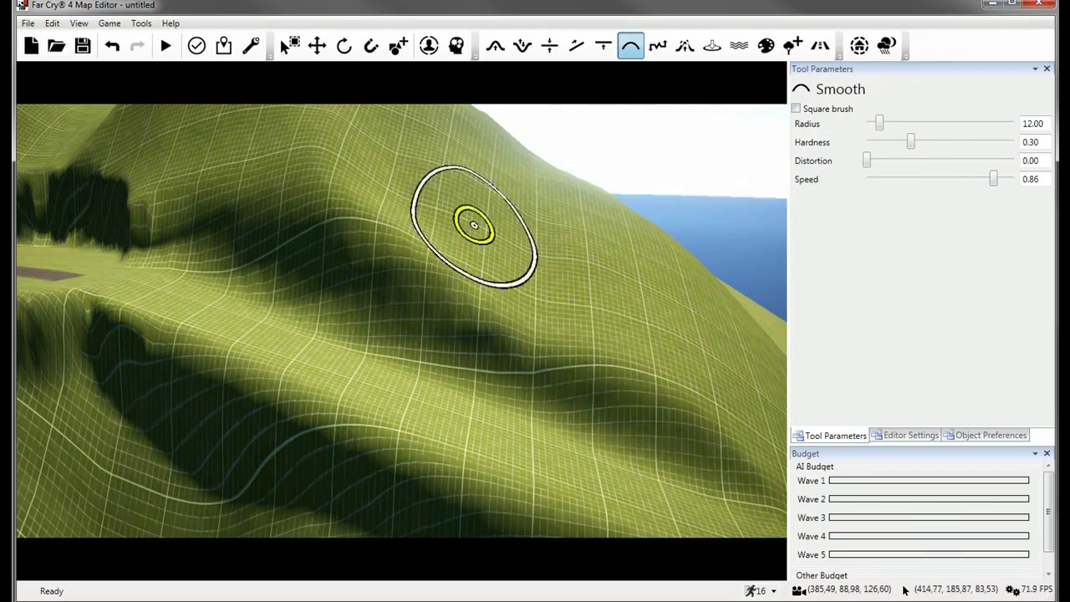
mouse_move(329, 185)
mouse_down()
mouse_move(248, 215)
mouse_move(342, 239)
mouse_move(642, 473)
mouse_move(262, 121)
mouse_move(394, 320)
mouse_move(294, 210)
mouse_up()
mouse_move(293, 209)
right_down()
mouse_move(232, 136)
mouse_move(292, 81)
right_up()
click(576, 46)
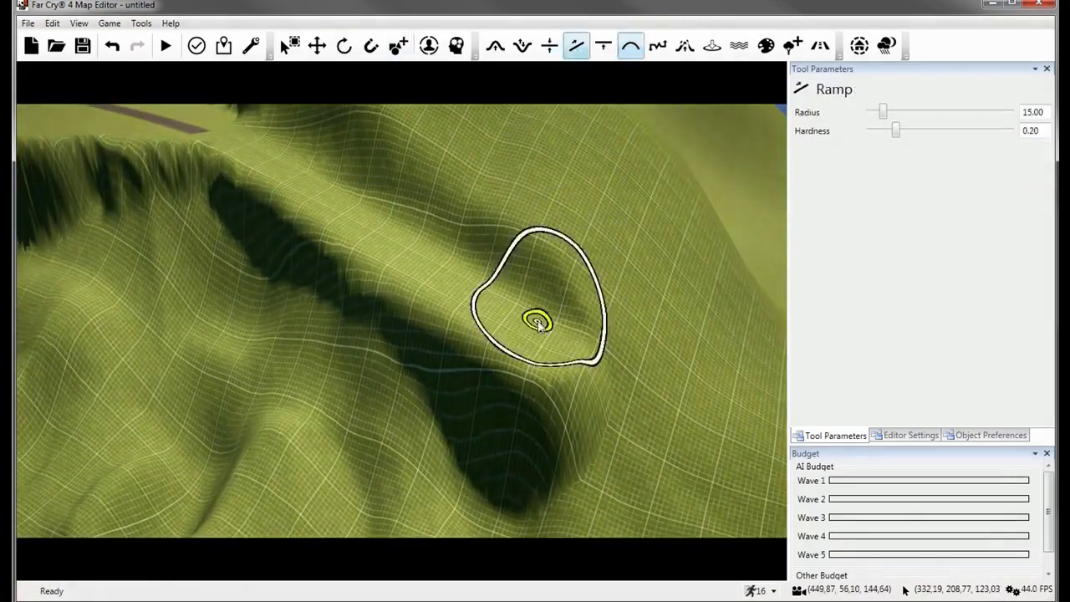
click(535, 389)
mouse_move(497, 430)
right_down()
mouse_move(516, 349)
mouse_move(544, 348)
mouse_move(426, 363)
mouse_move(536, 140)
right_up()
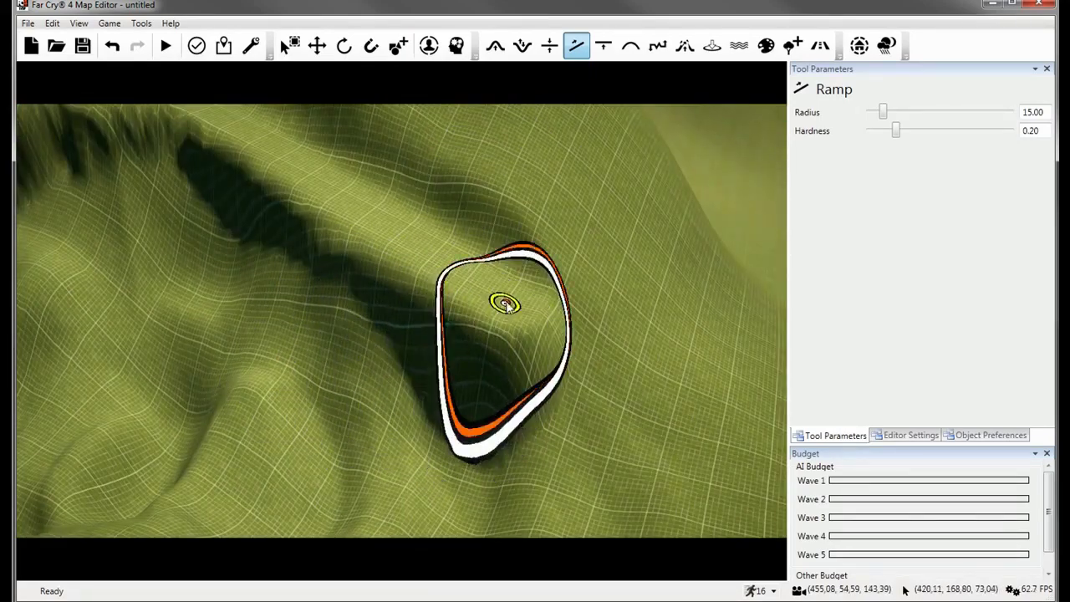
right_drag(507, 306, 393, 350)
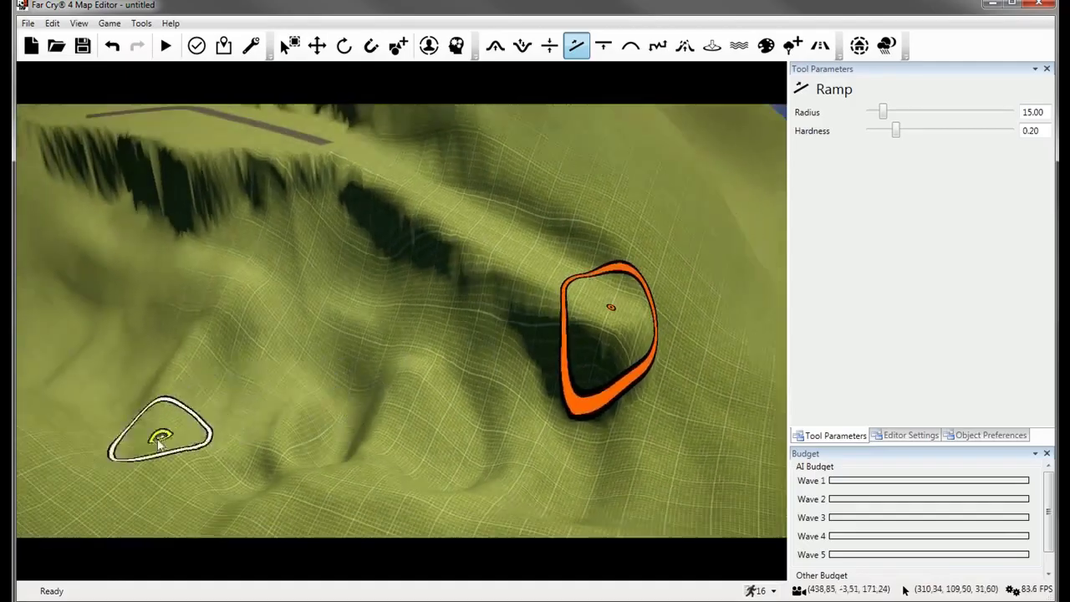
key(w)
mouse_move(562, 360)
right_down()
mouse_move(566, 373)
mouse_move(653, 393)
right_up()
right_drag(266, 435, 309, 309)
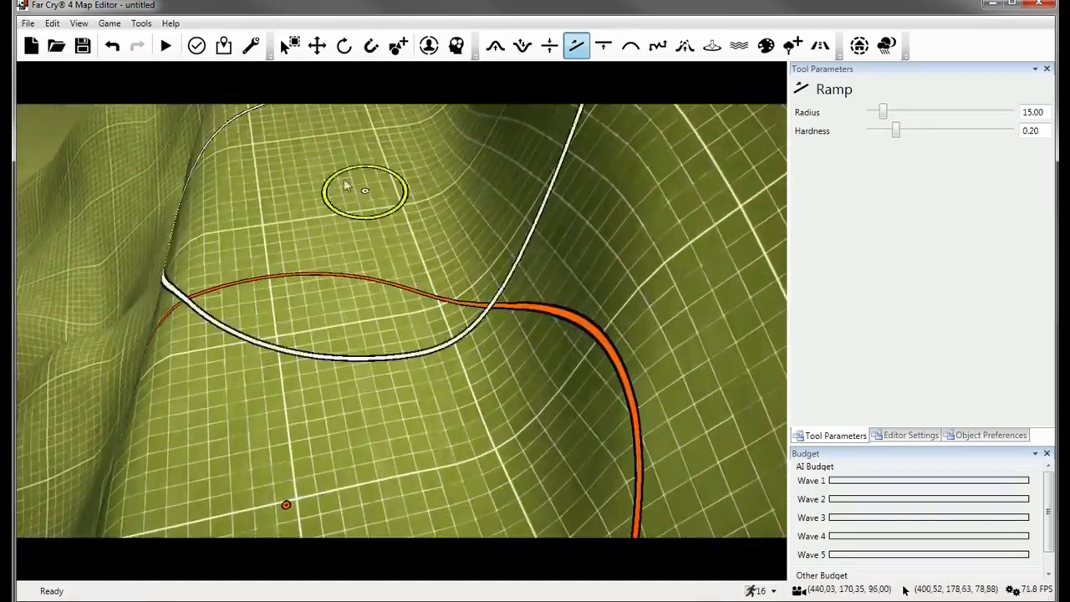
right_drag(314, 238, 356, 248)
key(s)
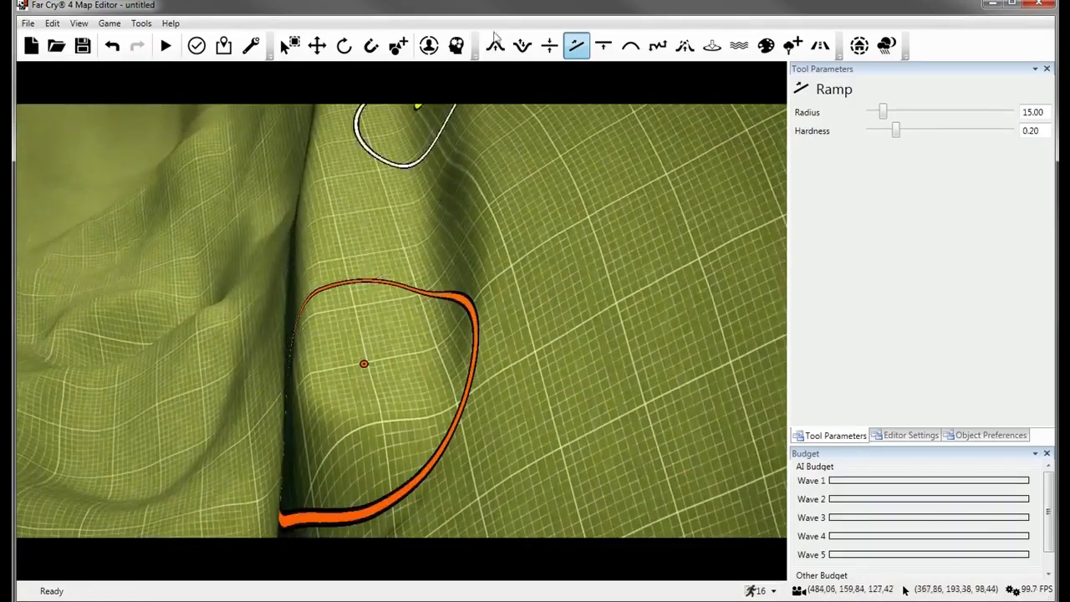
key(a)
key(w)
Flatten the ground around the ramp's lower end into a broad level platform with radius 10.00, hardness 0.30 and speed 0.75.
click(604, 48)
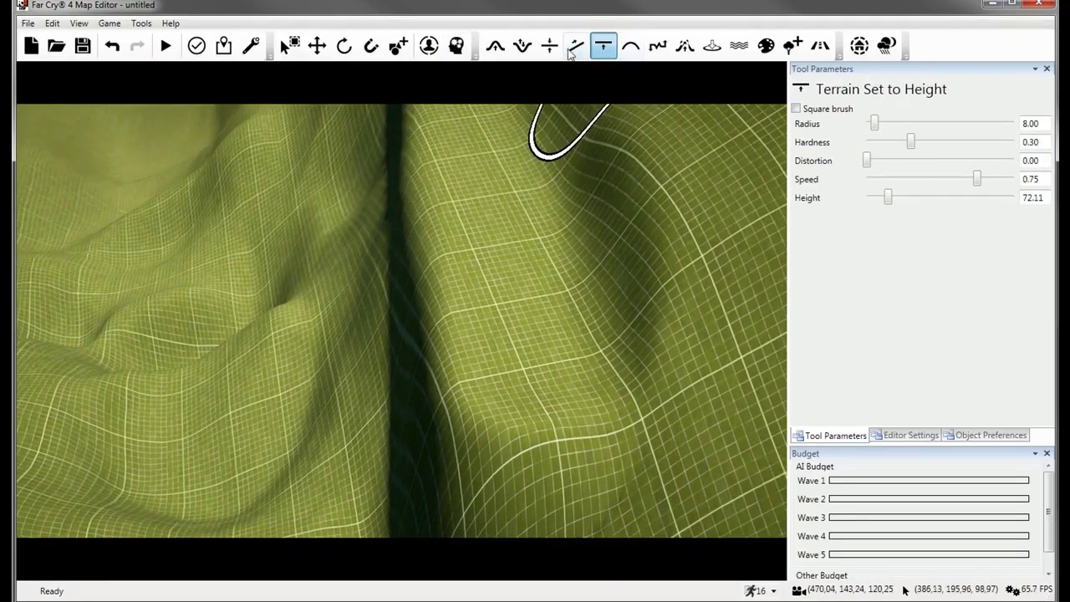
click(549, 46)
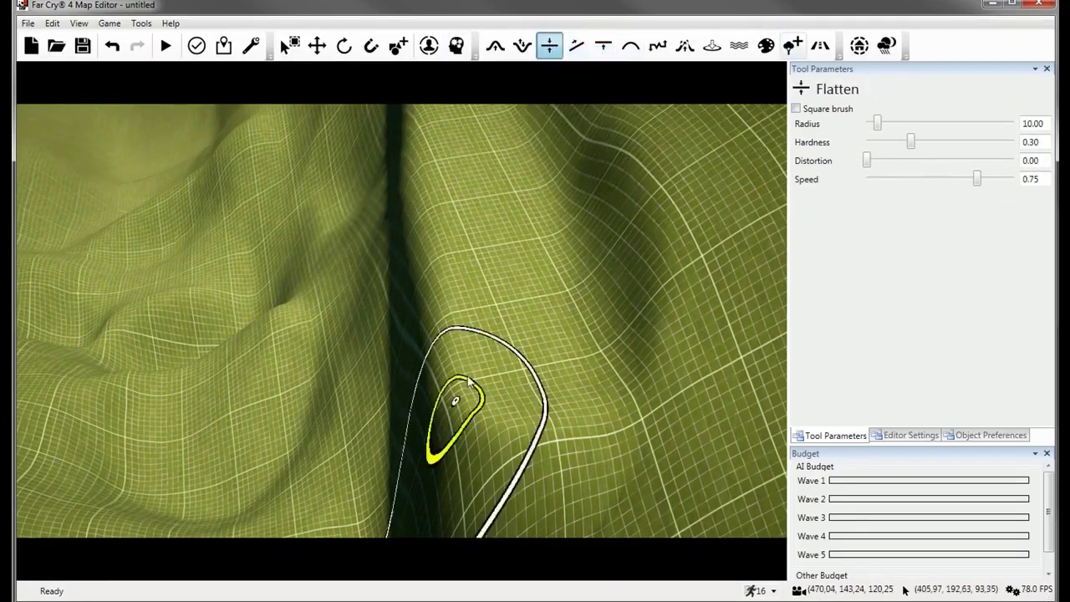
mouse_move(537, 383)
mouse_down()
mouse_move(318, 394)
mouse_move(350, 406)
mouse_move(375, 375)
mouse_move(423, 430)
mouse_move(276, 376)
mouse_move(493, 407)
mouse_move(296, 438)
mouse_move(387, 363)
mouse_move(497, 430)
mouse_up()
mouse_move(497, 430)
right_down()
mouse_move(486, 344)
mouse_move(626, 325)
right_up()
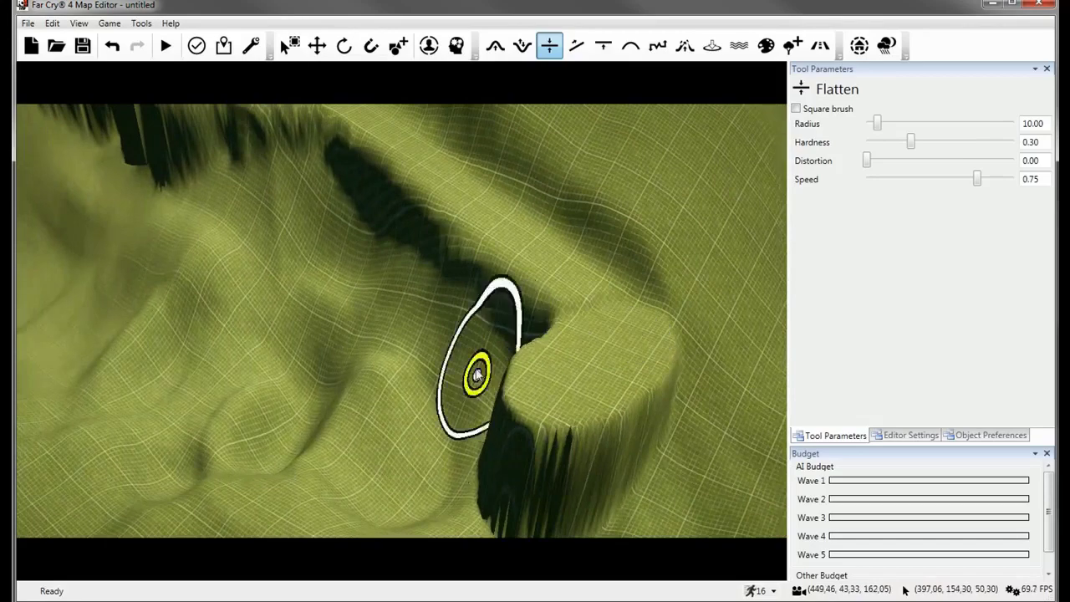
Build a second ramp from the flattened platform back across the lower hillside with radius 15.00 and hardness 0.20.
click(579, 49)
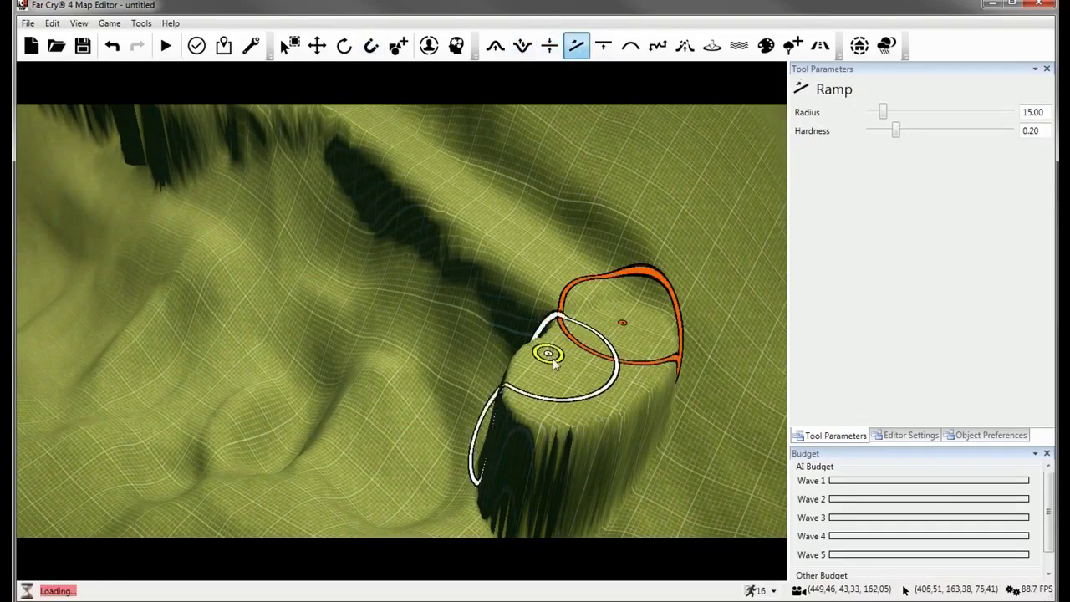
click(557, 377)
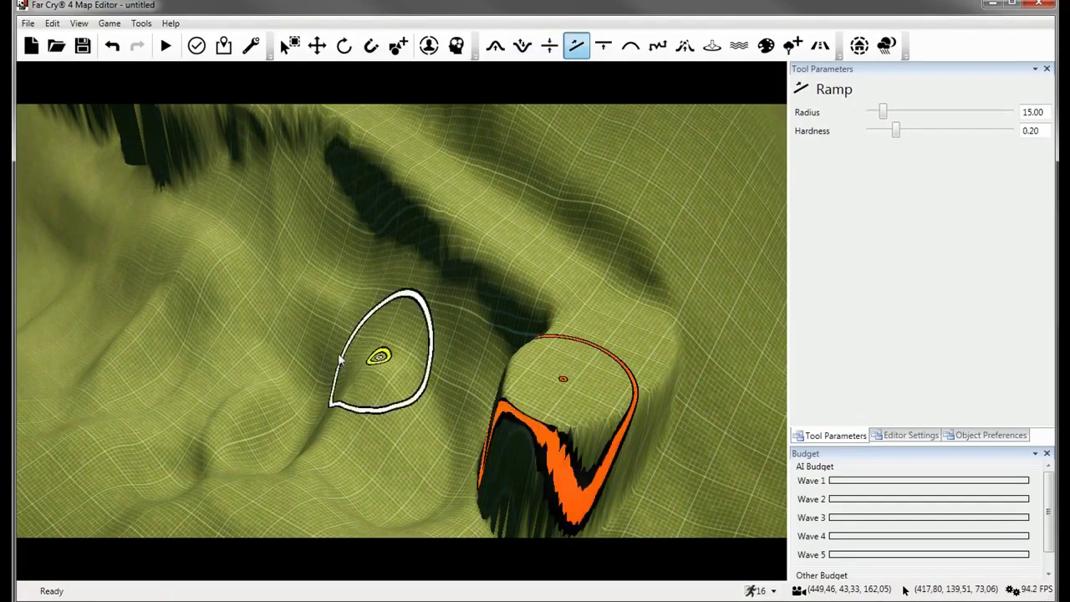
click(98, 297)
Widen the second ramp by rebuilding it from the platform with radius 18.50 and hardness 0.47, and reduce the brush radius to 13.00.
mouse_move(382, 426)
right_down()
mouse_move(270, 393)
mouse_move(224, 335)
mouse_move(159, 317)
right_up()
mouse_move(883, 114)
mouse_down()
mouse_move(949, 134)
mouse_move(936, 132)
mouse_up()
right_drag(501, 435, 457, 468)
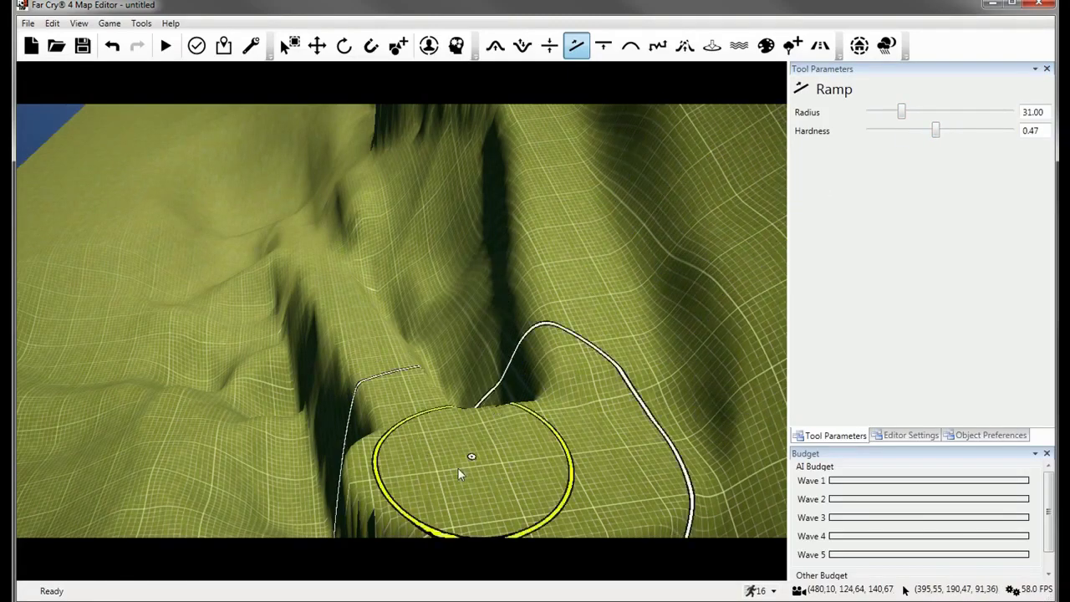
drag(901, 114, 887, 114)
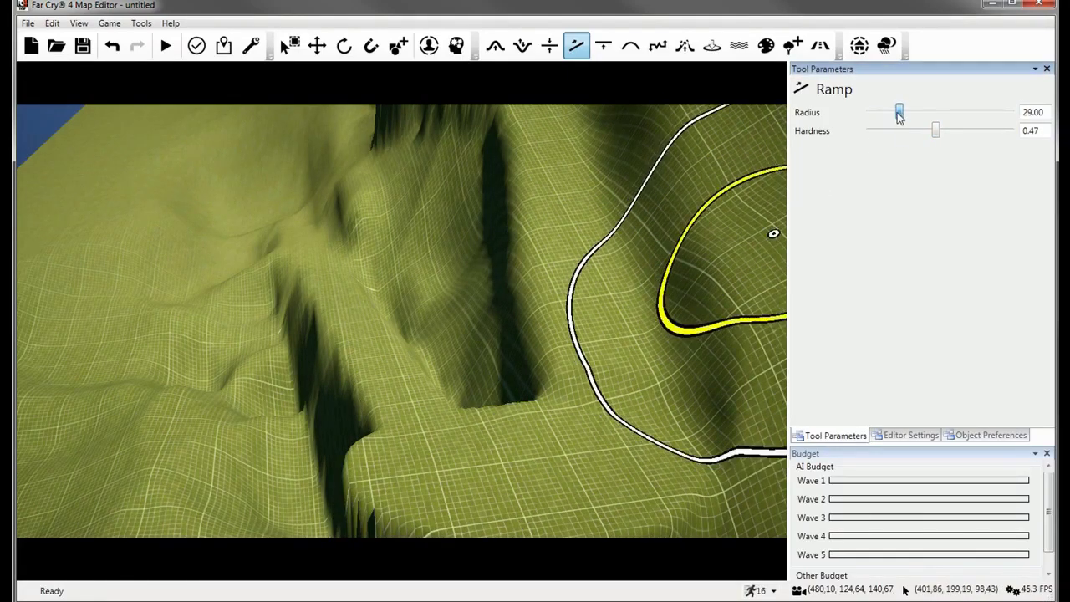
click(455, 456)
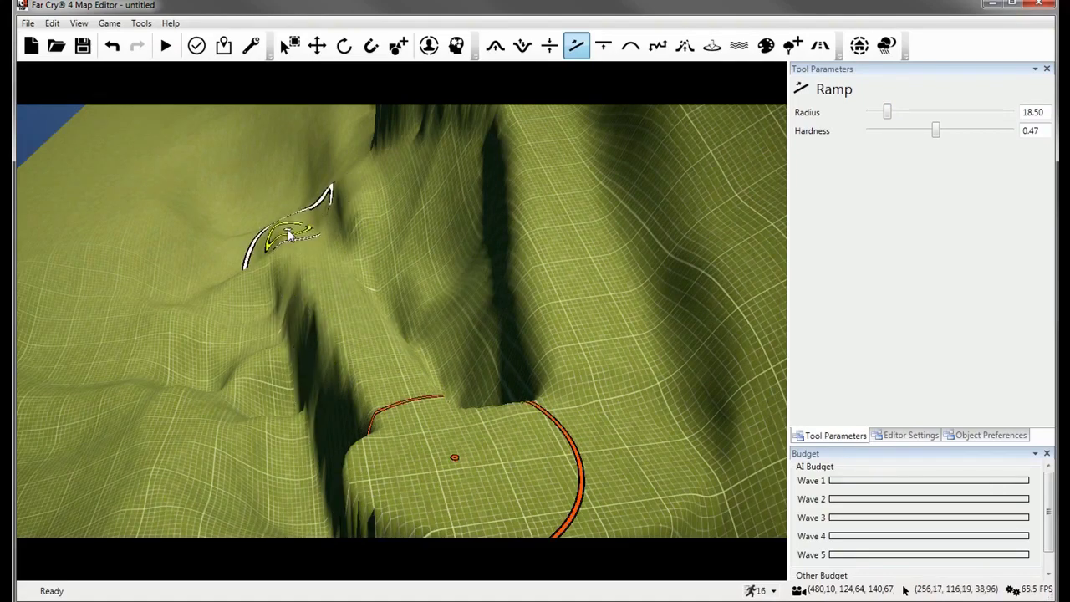
click(288, 236)
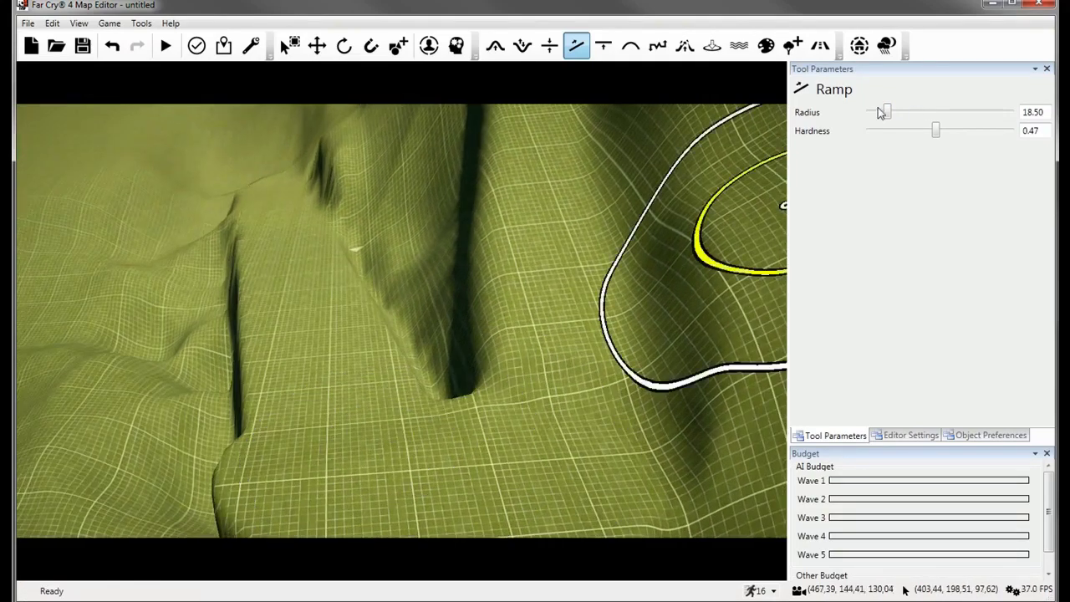
drag(879, 113, 880, 112)
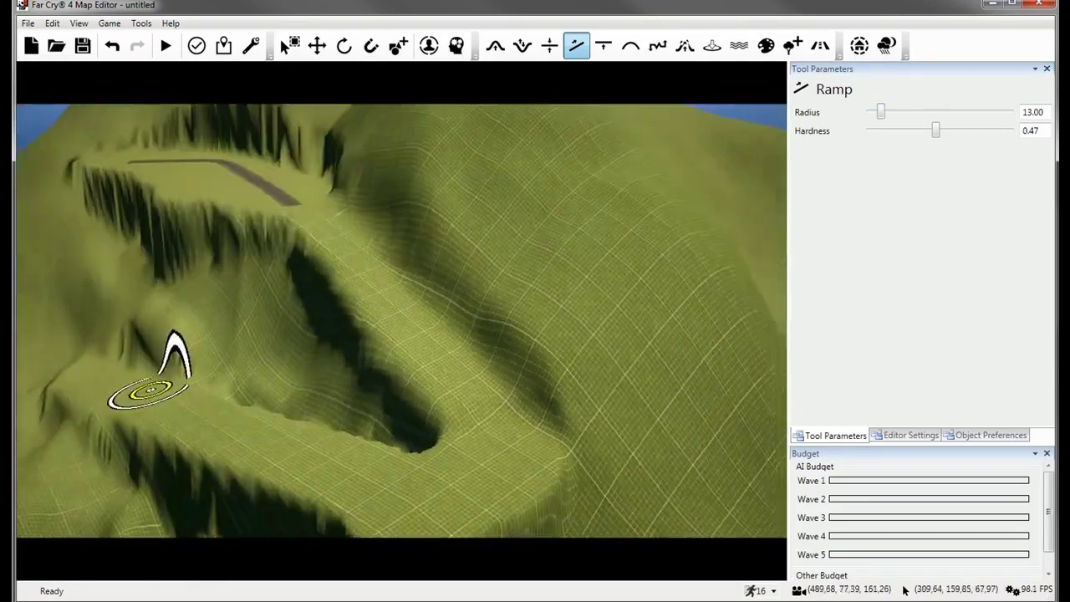
right_drag(151, 390, 232, 390)
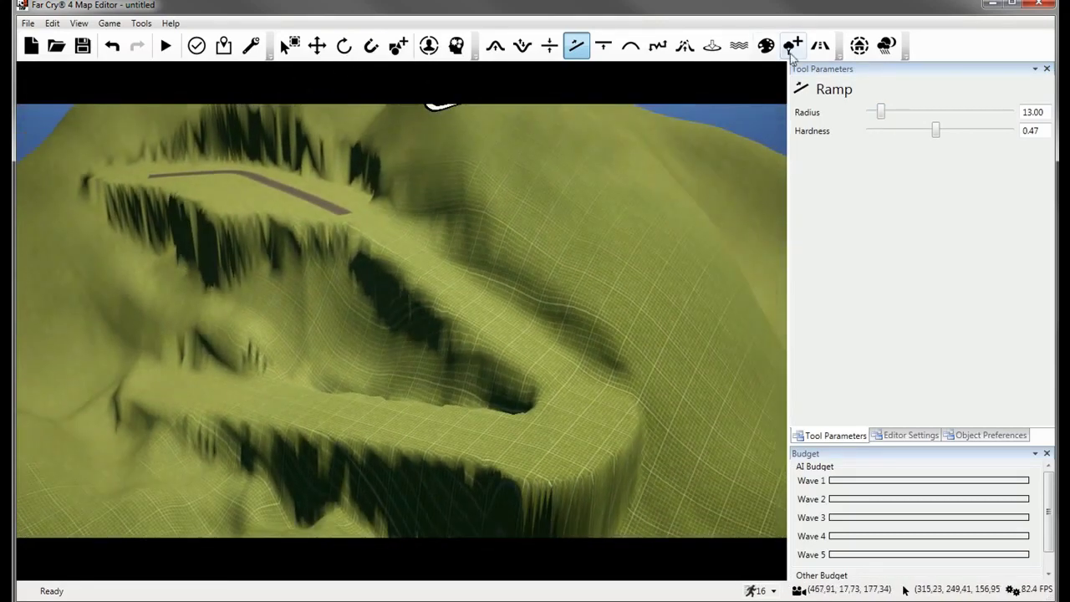
Extend the Asphalt 01 road from its plateau end down the first ramp, around the platform and along the second ramp to its far end.
click(820, 45)
click(866, 137)
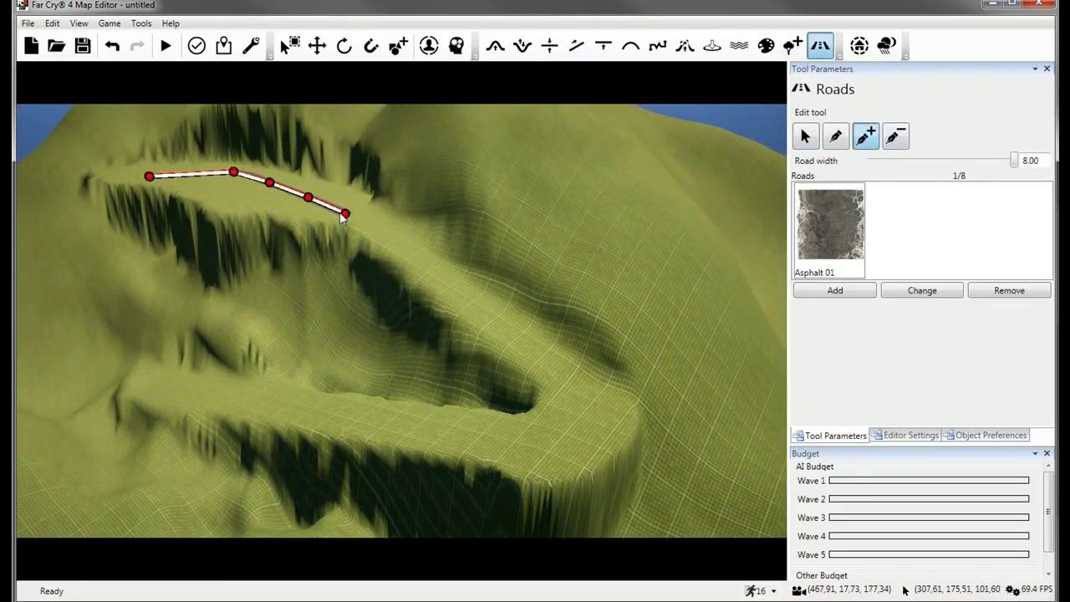
click(567, 394)
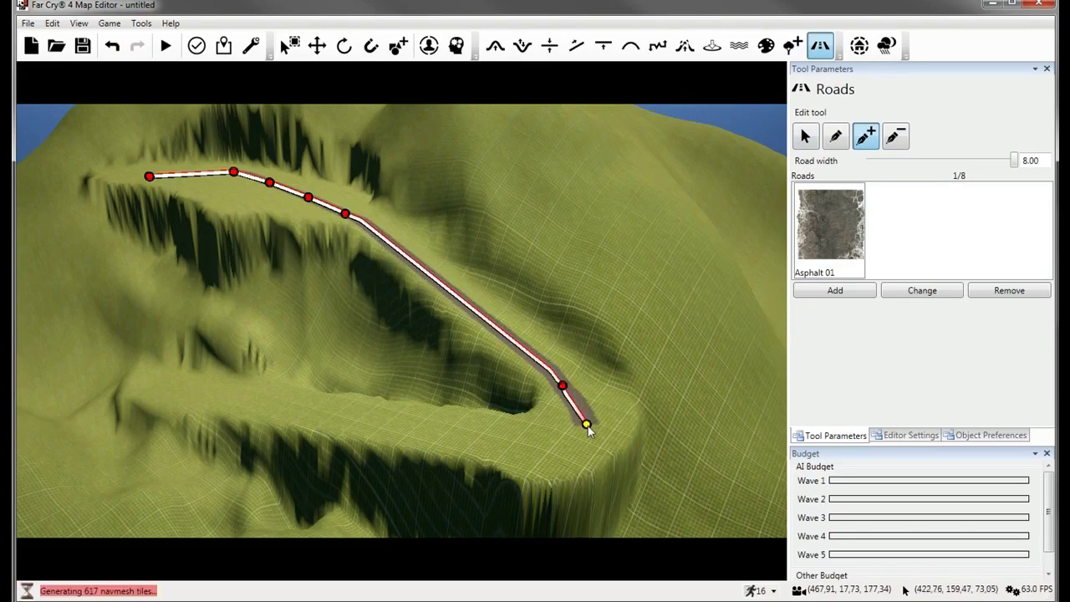
click(548, 435)
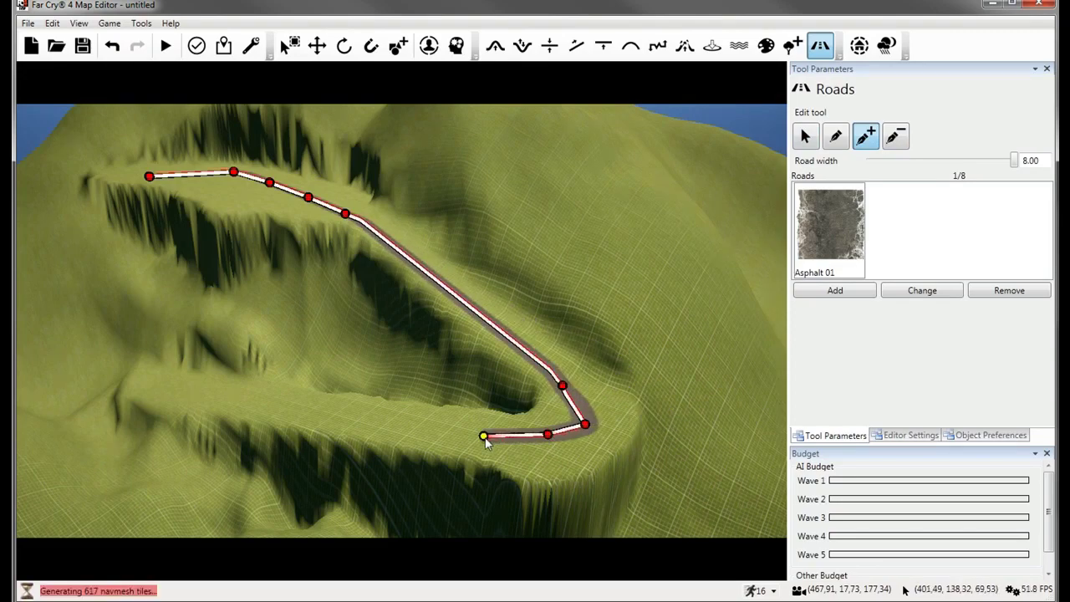
drag(180, 454, 140, 384)
Add and reposition intermediate road points around the platform to round the hairpin bend.
right_drag(162, 398, 194, 428)
key(w)
key(d)
key(s)
drag(381, 449, 402, 466)
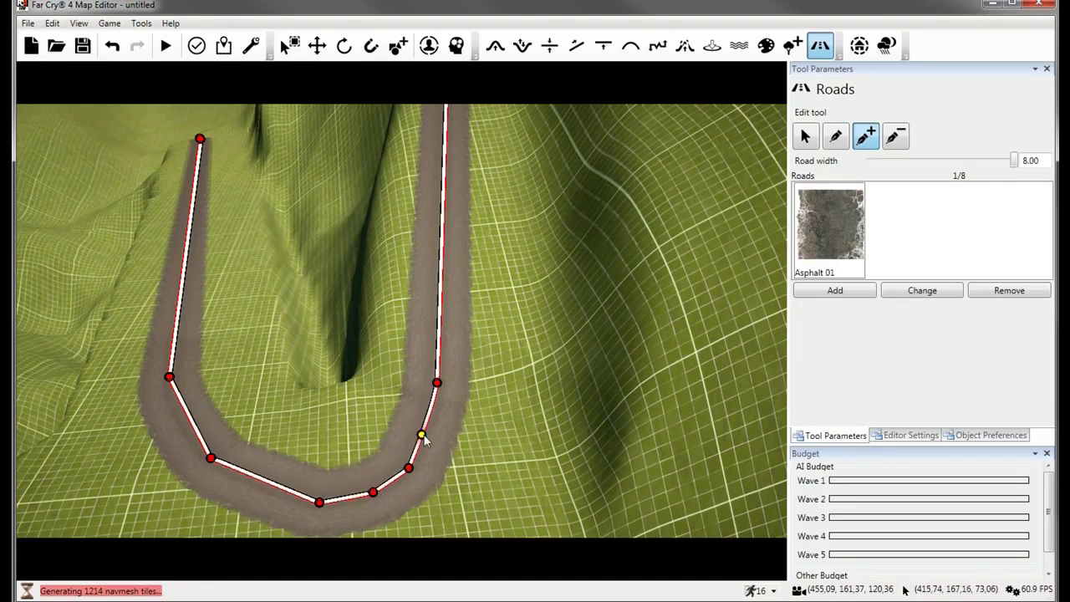
right_drag(408, 466, 478, 469)
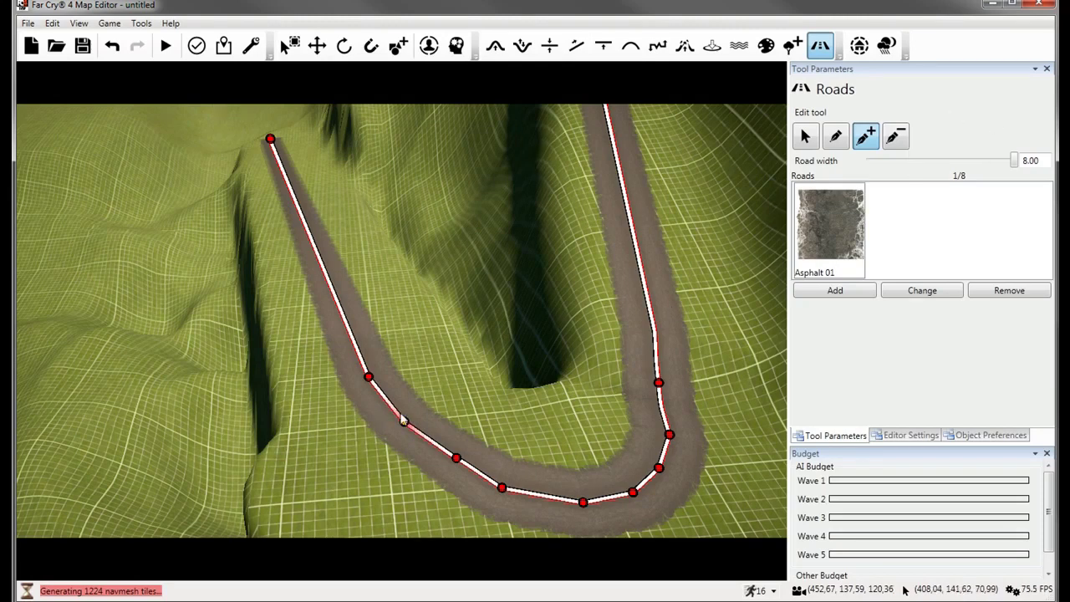
Browse the inventory of road types that could replace Asphalt 01 and close it without choosing one.
click(846, 234)
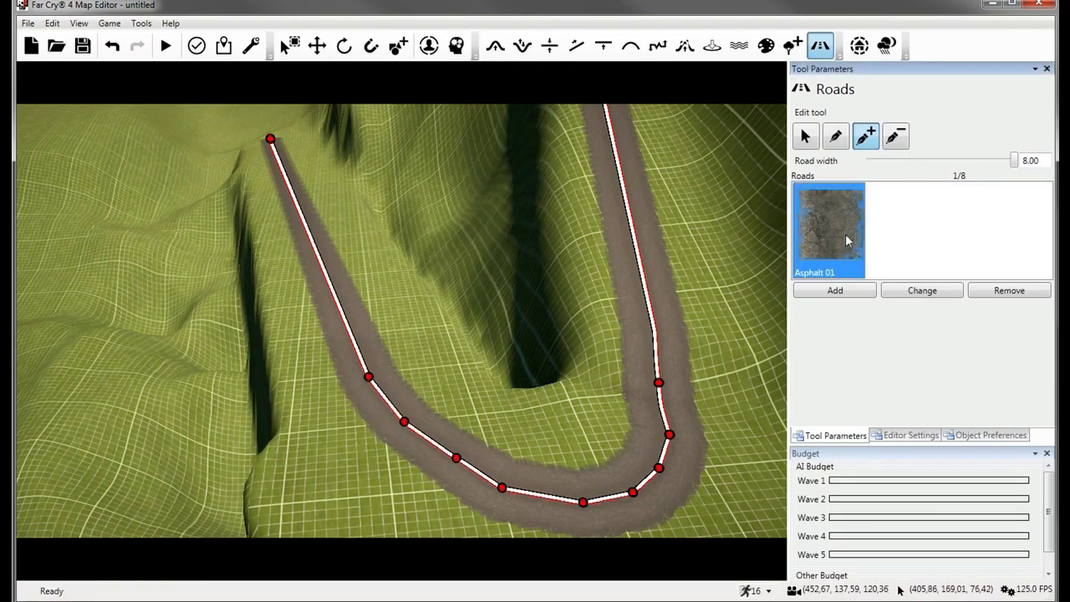
click(958, 297)
drag(725, 173, 717, 261)
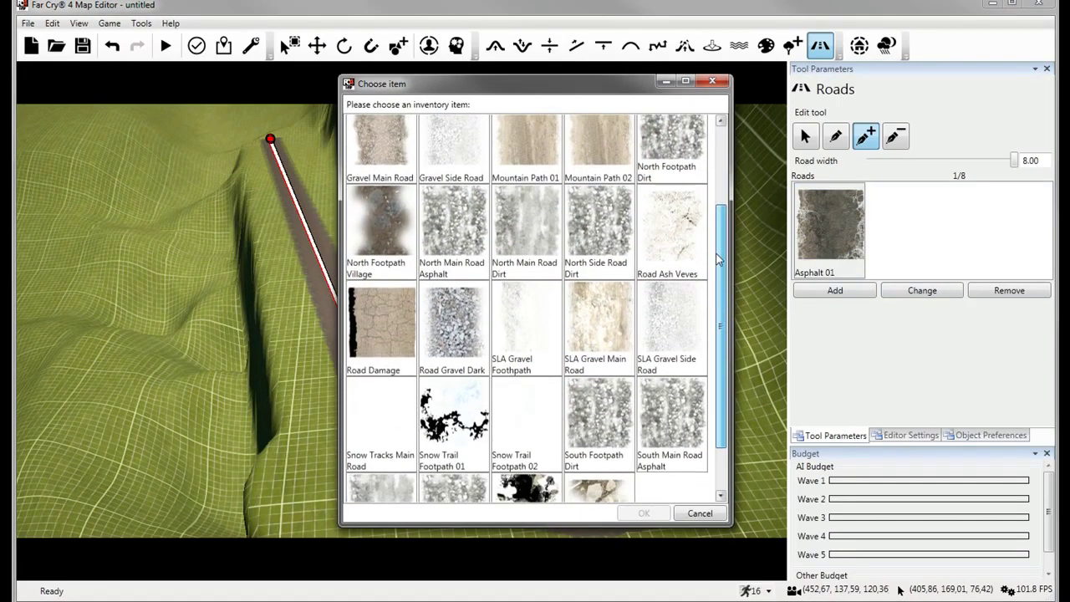
click(711, 81)
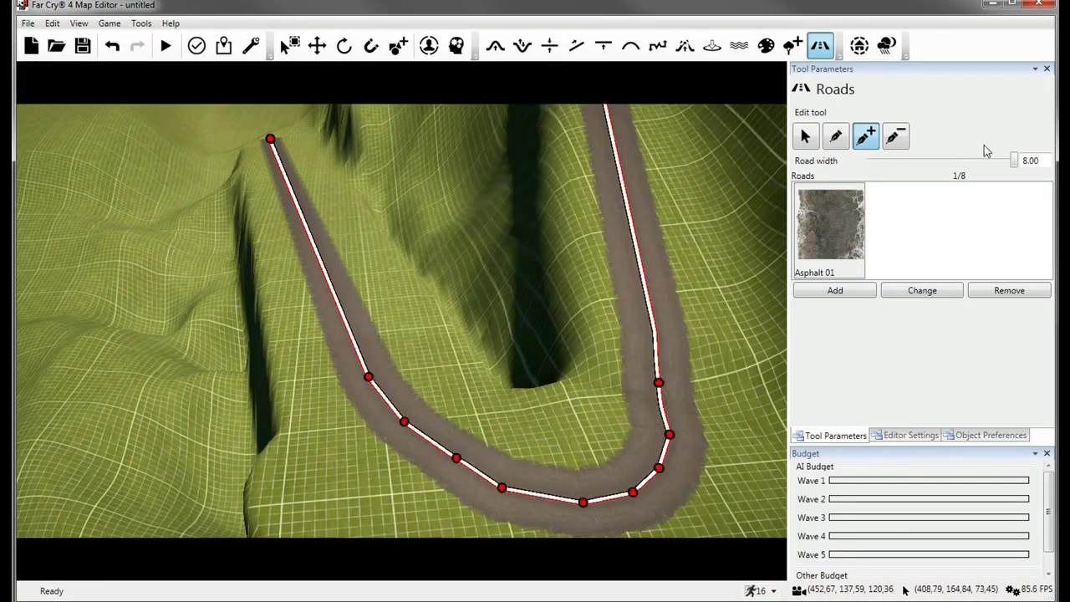
click(1013, 163)
Smooth the steep slope between the two road ramps using the Smooth tool with a brush radius of 16.50.
right_drag(621, 448, 322, 331)
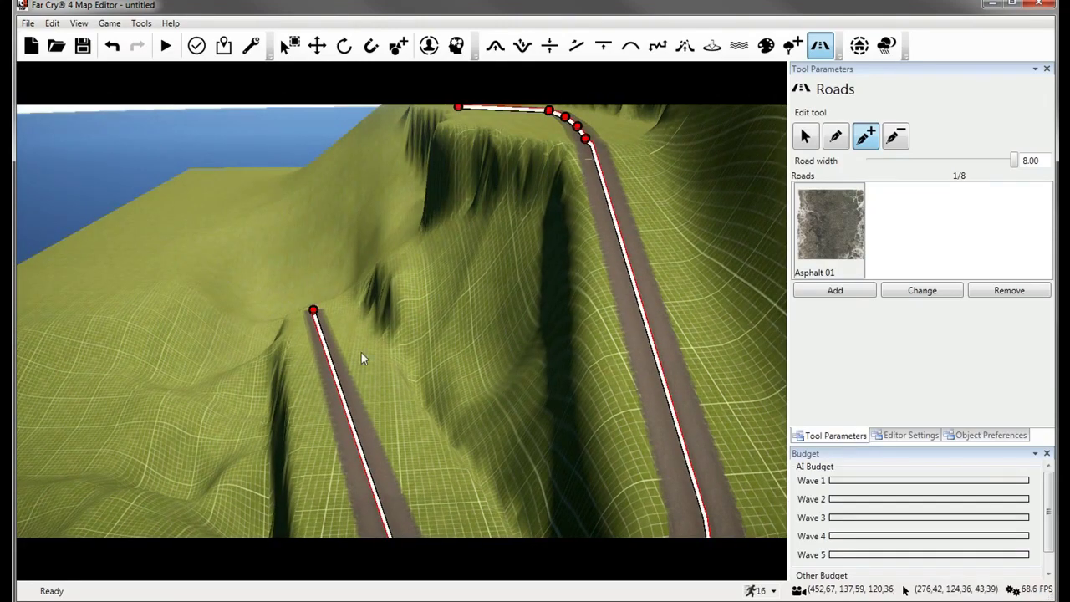
right_drag(272, 221, 485, 240)
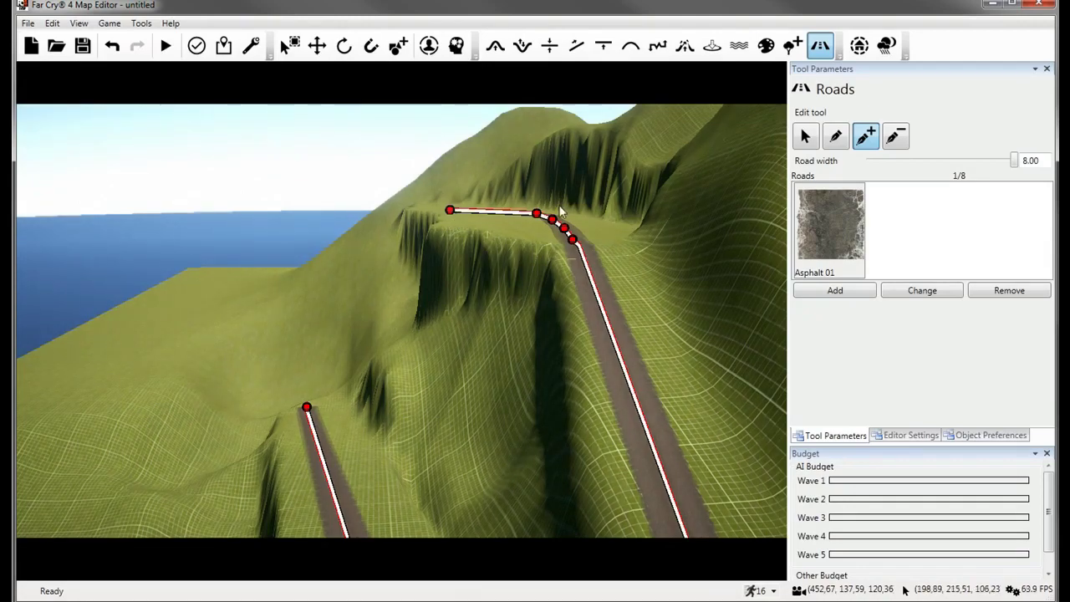
right_drag(548, 281, 506, 366)
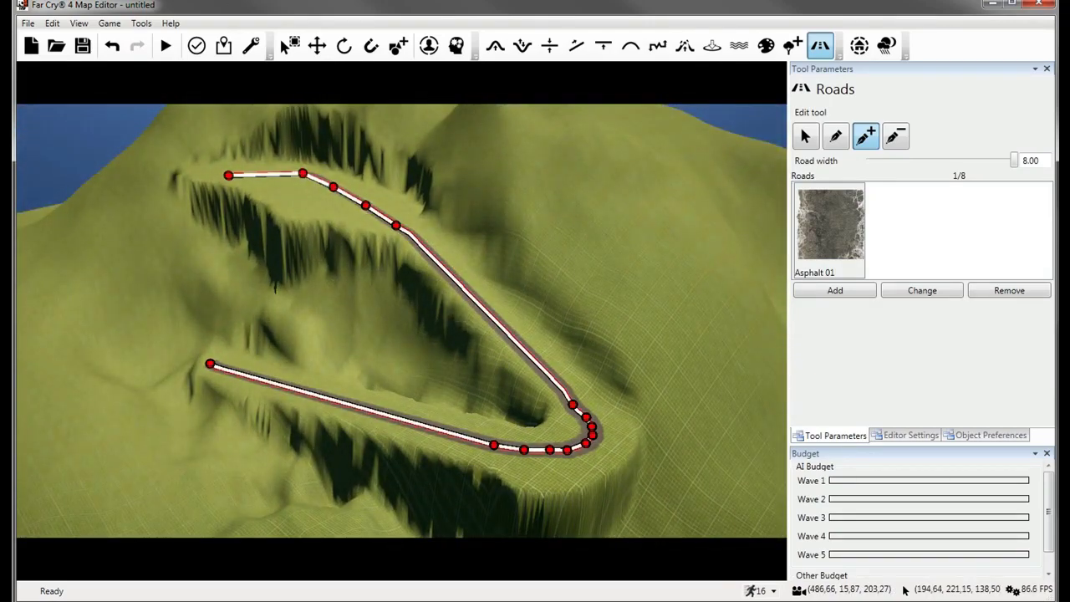
click(631, 46)
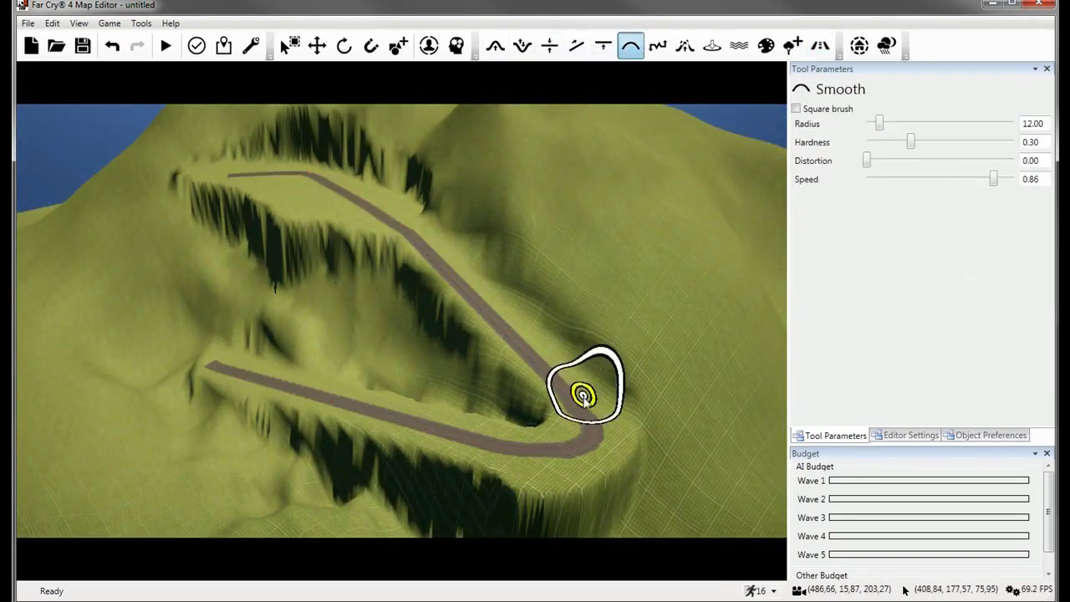
scroll(580, 390, up, 5)
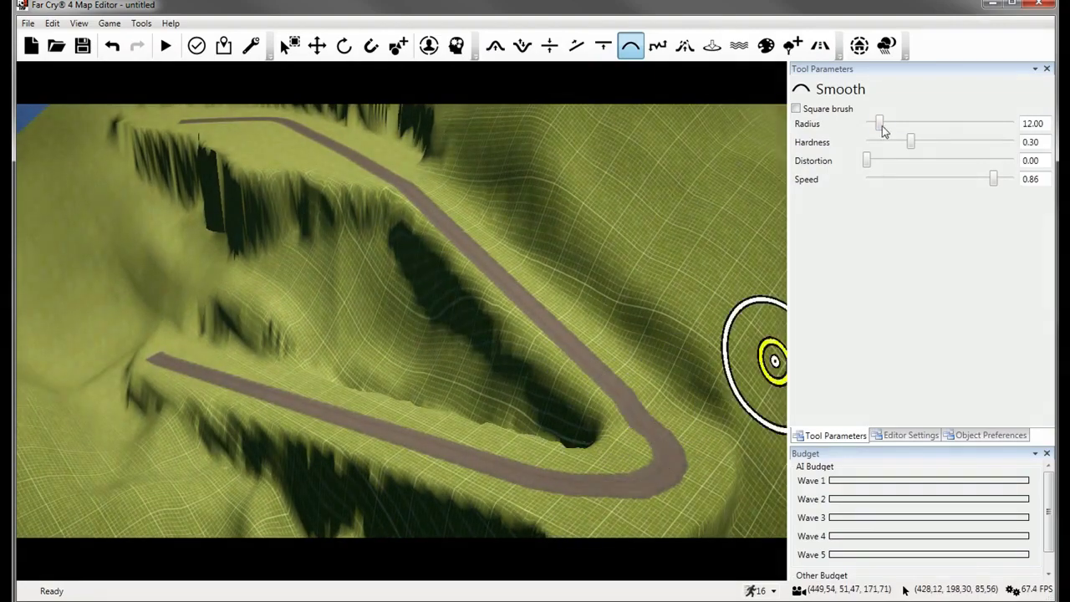
drag(882, 124, 891, 125)
mouse_move(531, 444)
mouse_down()
mouse_move(566, 444)
mouse_move(446, 407)
mouse_up()
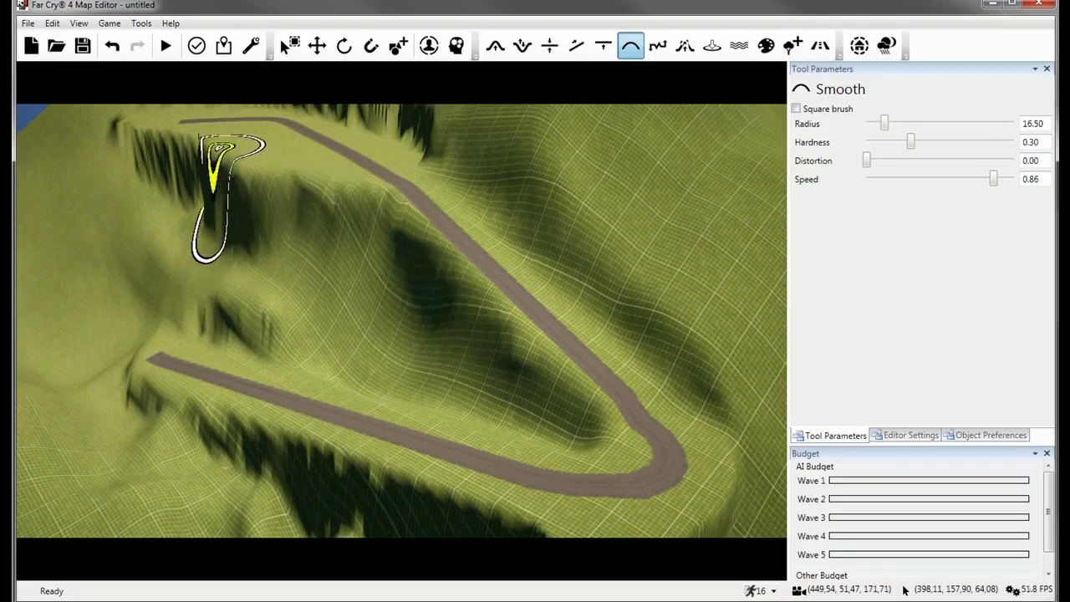
Smooth the cliffs around the upper plateau with a brush radius of 26.50.
key(a)
key(w)
mouse_move(279, 162)
right_down()
mouse_move(298, 279)
mouse_move(321, 253)
mouse_move(574, 171)
mouse_move(548, 242)
mouse_move(591, 97)
right_up()
key(s)
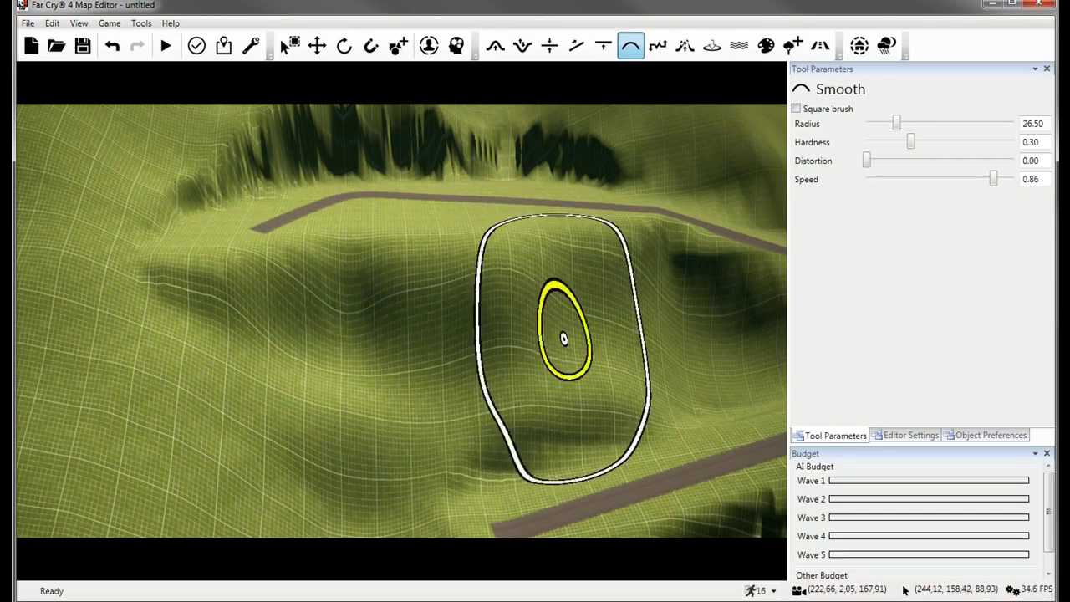
mouse_move(423, 283)
mouse_down()
mouse_move(591, 334)
mouse_move(392, 315)
mouse_up()
right_drag(392, 314, 333, 299)
key(d)
mouse_move(333, 298)
mouse_down()
mouse_move(310, 329)
mouse_move(470, 264)
mouse_move(617, 287)
mouse_move(645, 318)
mouse_move(485, 290)
mouse_move(360, 306)
mouse_up()
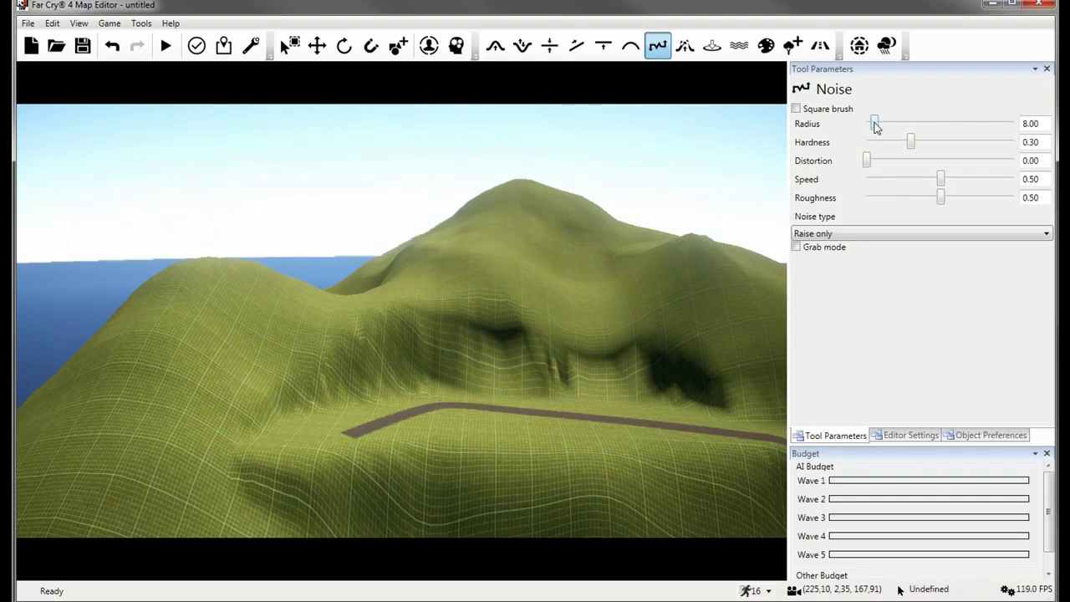
Set the Noise brush to radius 31.00 and roughness 0.71, and set the Erosion brush radius to 30.50.
drag(895, 125, 902, 123)
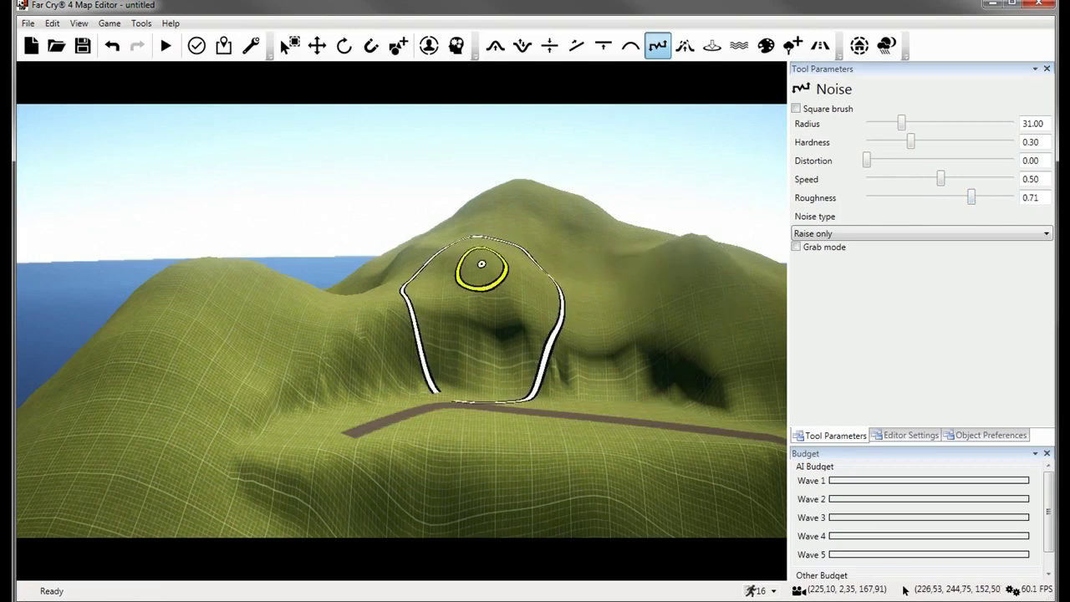
click(685, 45)
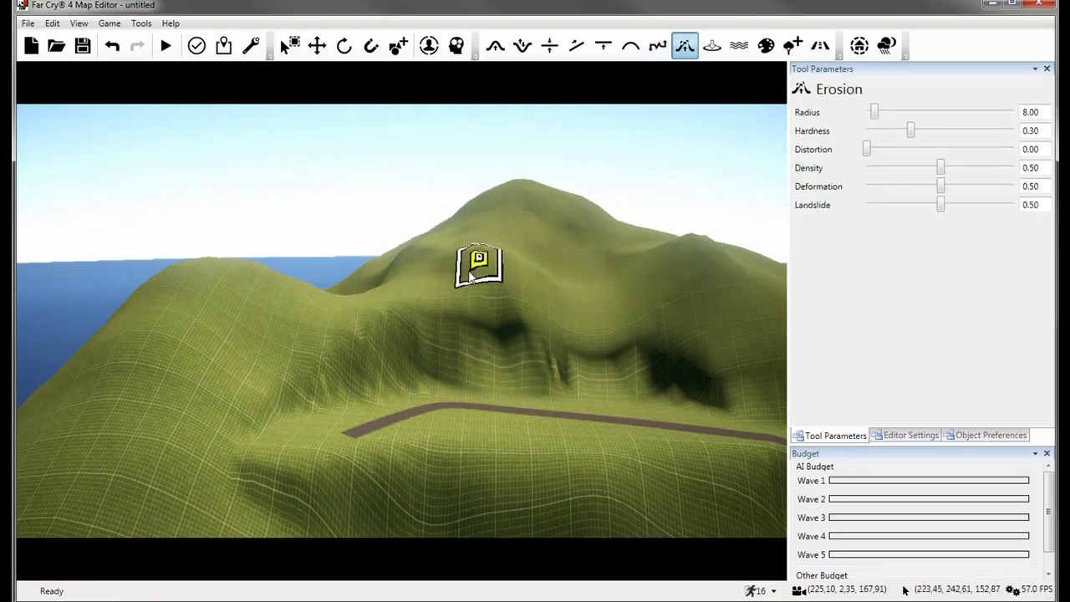
drag(874, 112, 902, 113)
key(w)
mouse_move(407, 301)
right_down()
mouse_move(245, 347)
mouse_move(50, 351)
mouse_move(166, 223)
mouse_move(254, 252)
mouse_move(335, 254)
right_up()
key(s)
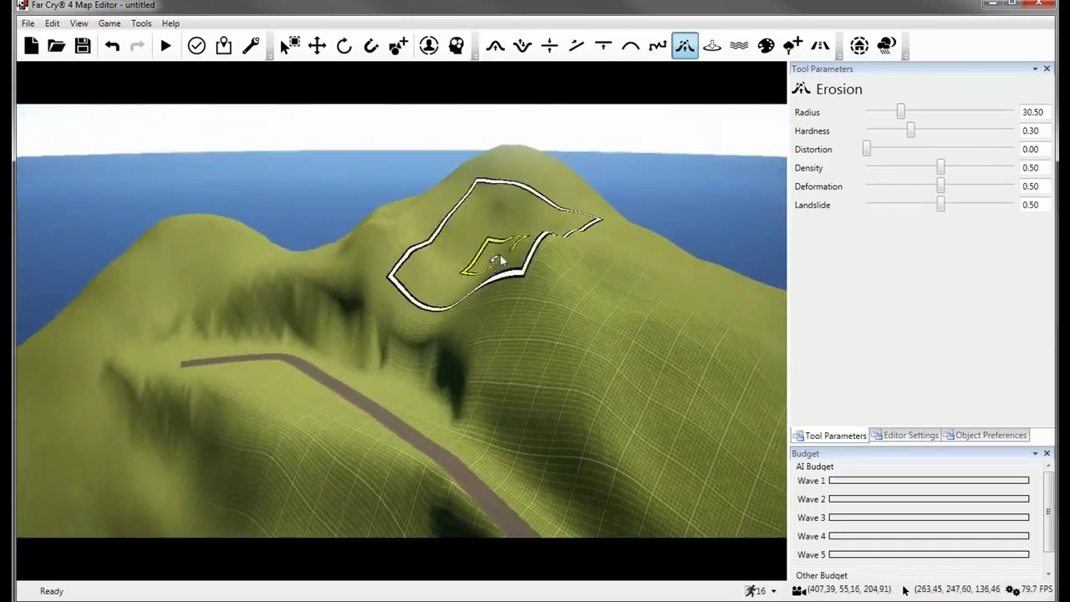
Erode the ridge and hillside above the upper road with the Erosion brush.
key(w)
mouse_move(581, 255)
right_down()
mouse_move(649, 242)
mouse_move(513, 231)
mouse_move(535, 226)
mouse_move(581, 255)
right_up()
key(a)
key(s)
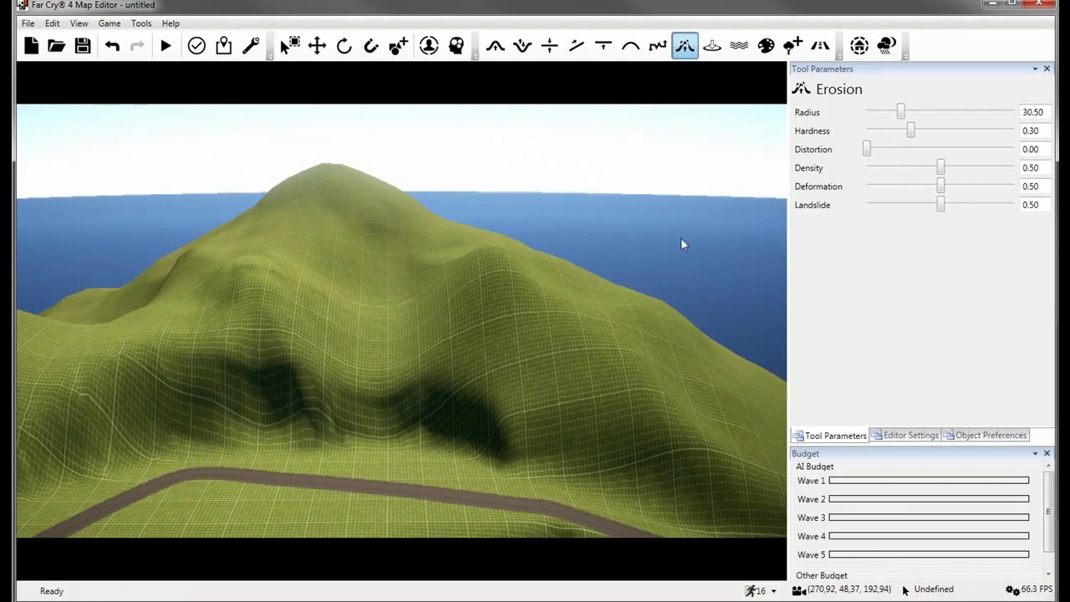
key(w)
right_drag(681, 241, 629, 250)
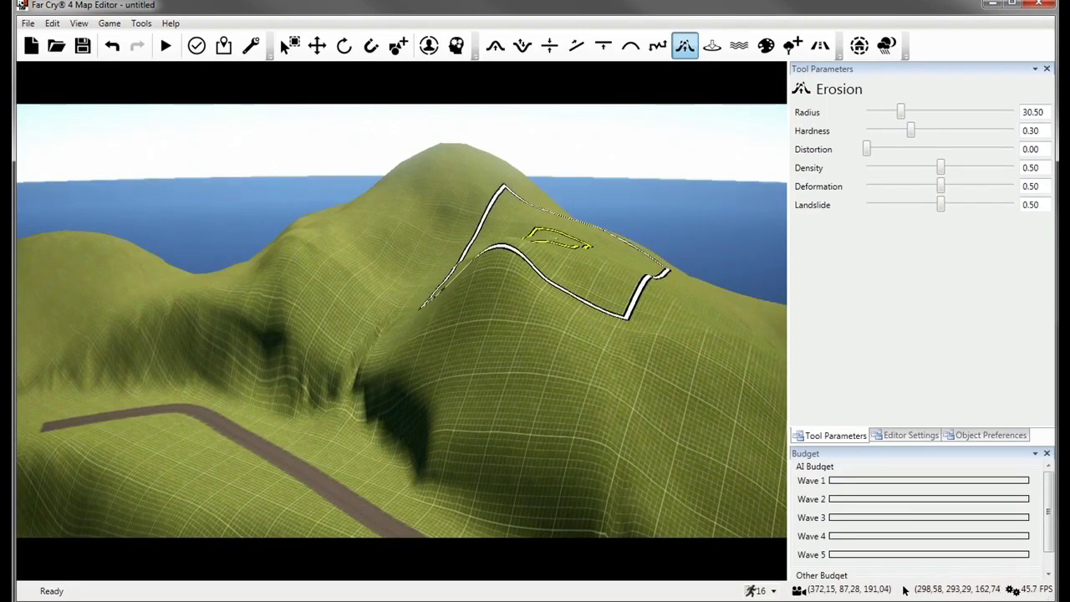
mouse_move(648, 289)
mouse_down()
mouse_move(614, 306)
mouse_move(550, 296)
mouse_move(592, 327)
mouse_up()
key(w)
mouse_move(592, 327)
right_down()
mouse_move(492, 126)
mouse_move(749, 117)
mouse_move(466, 165)
mouse_move(430, 303)
mouse_move(660, 347)
right_up()
key(s)
key(d)
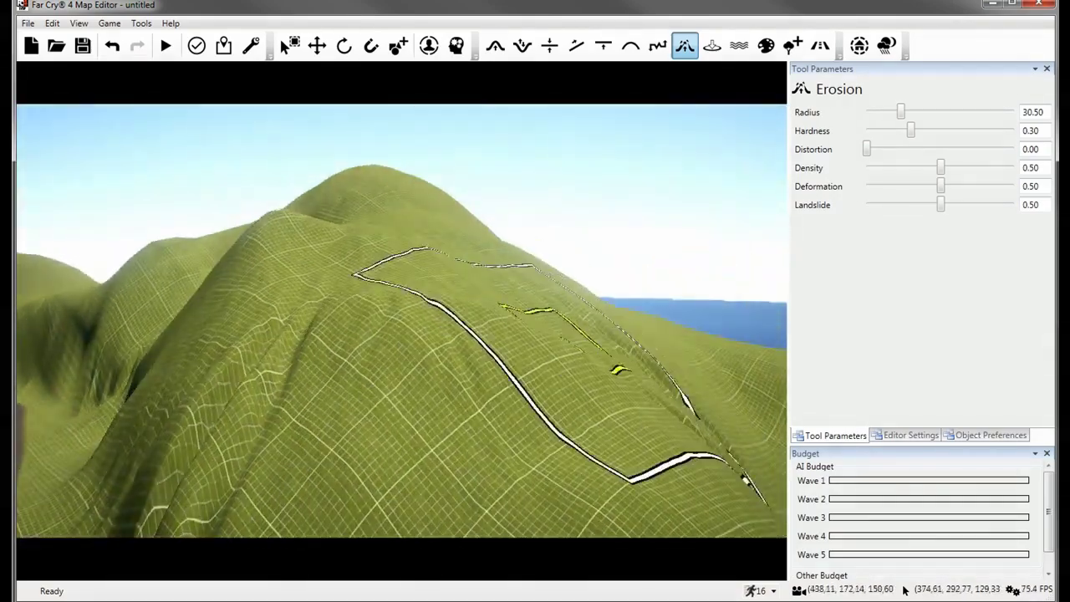
Continue eroding the outer hillside, the slopes around the road ramps and the hill beyond the plateau.
right_drag(555, 337, 534, 308)
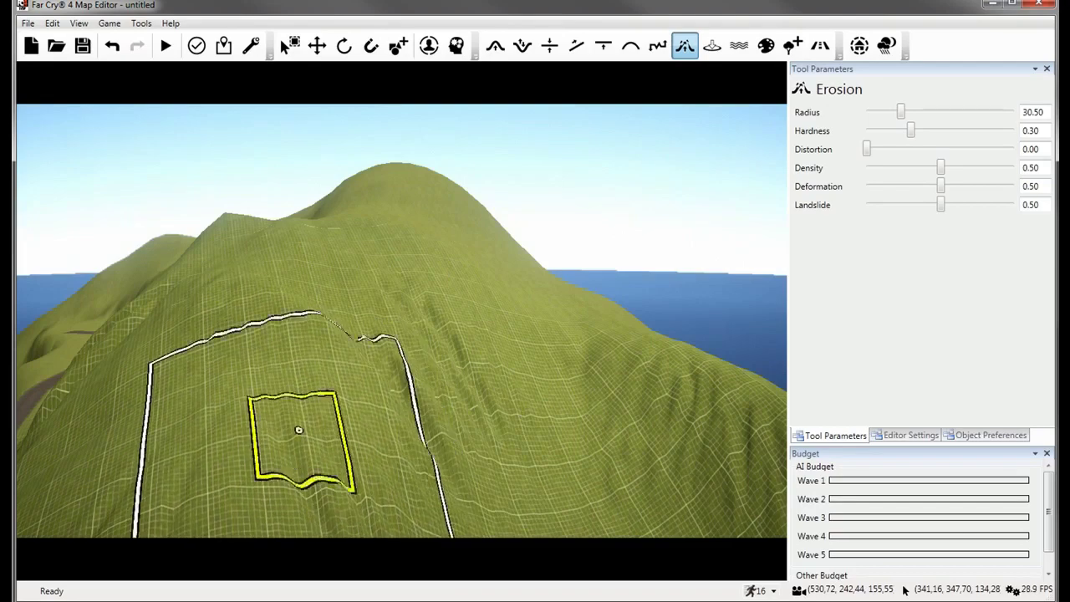
mouse_move(298, 430)
mouse_down()
mouse_move(262, 433)
mouse_move(287, 329)
mouse_move(229, 444)
mouse_up()
mouse_move(229, 444)
right_down()
mouse_move(231, 392)
mouse_move(430, 298)
mouse_move(388, 399)
right_up()
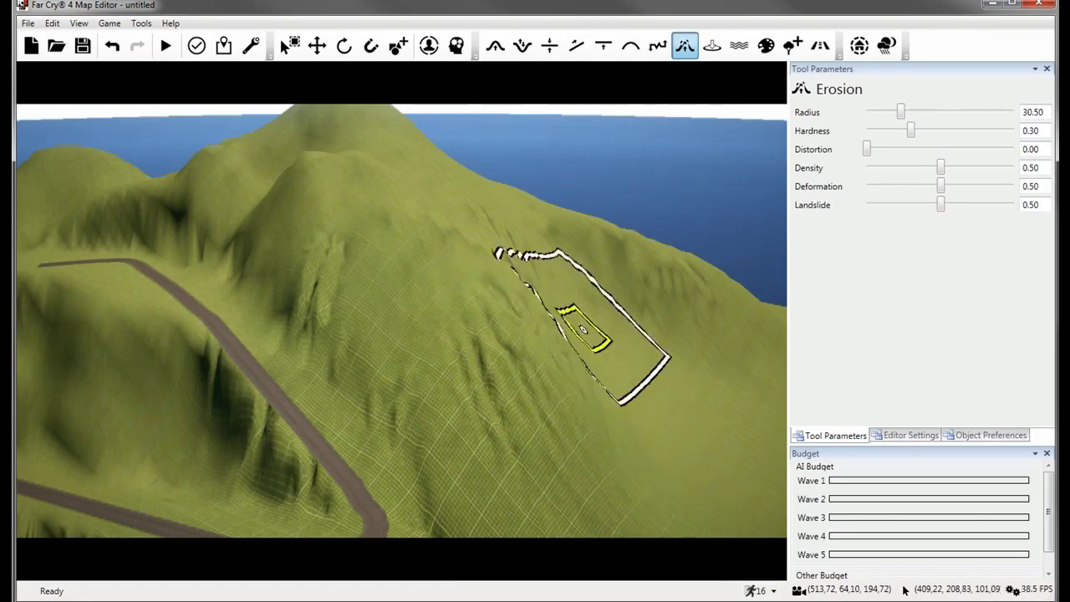
mouse_move(259, 159)
right_down()
mouse_move(491, 143)
mouse_move(610, 175)
mouse_move(694, 108)
mouse_move(303, 177)
mouse_move(390, 237)
mouse_move(543, 234)
mouse_move(387, 285)
right_up()
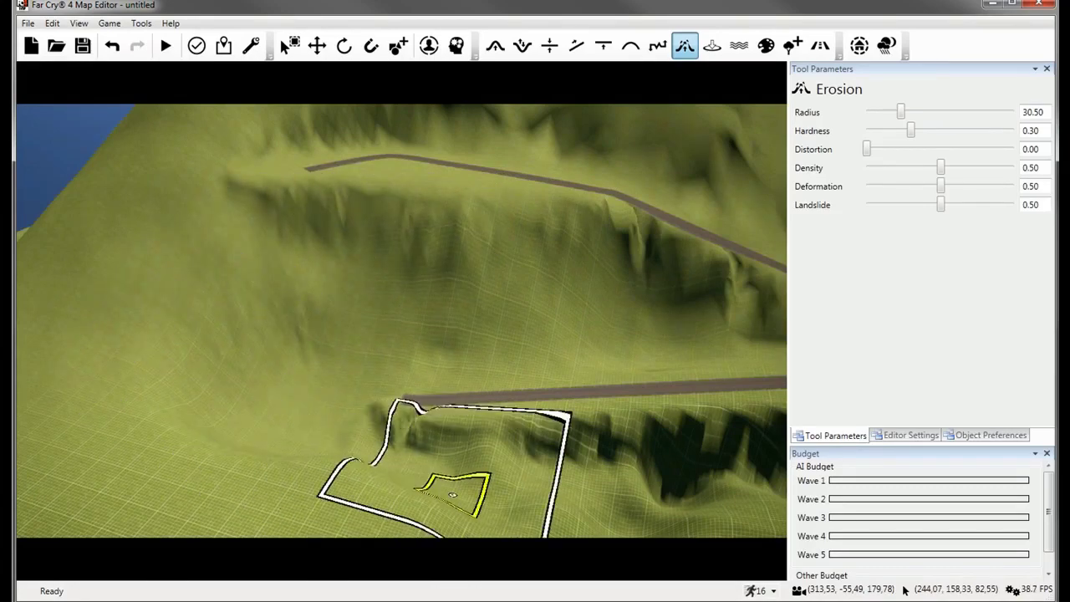
mouse_move(159, 264)
right_down()
mouse_move(356, 356)
mouse_move(209, 272)
right_up()
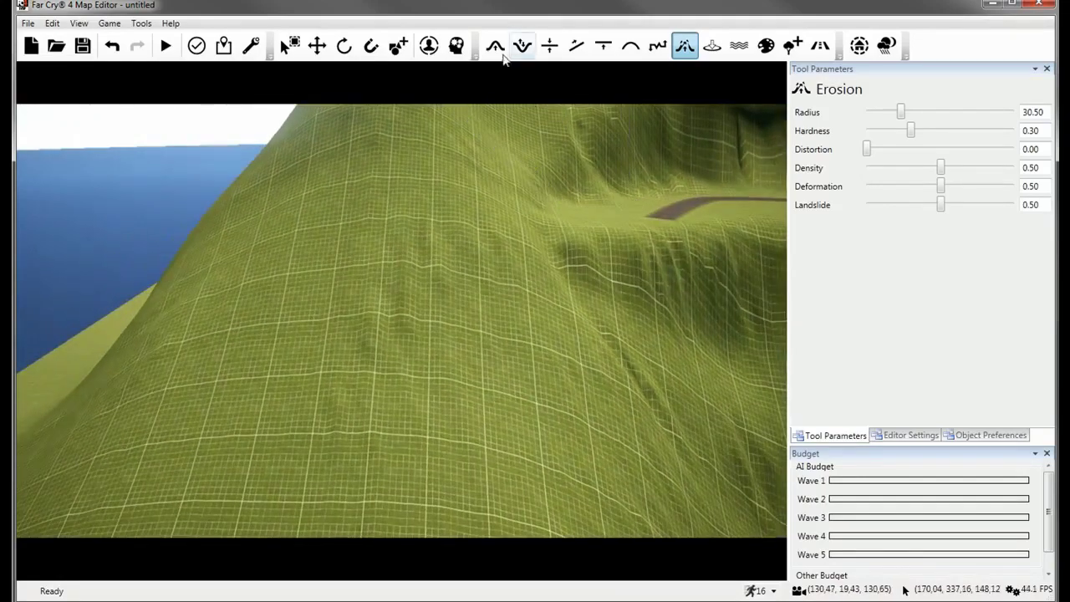
Raise the hillside beyond the plateau road's end using a round Bump brush with radius 23.50 and hardness 0.35.
click(495, 45)
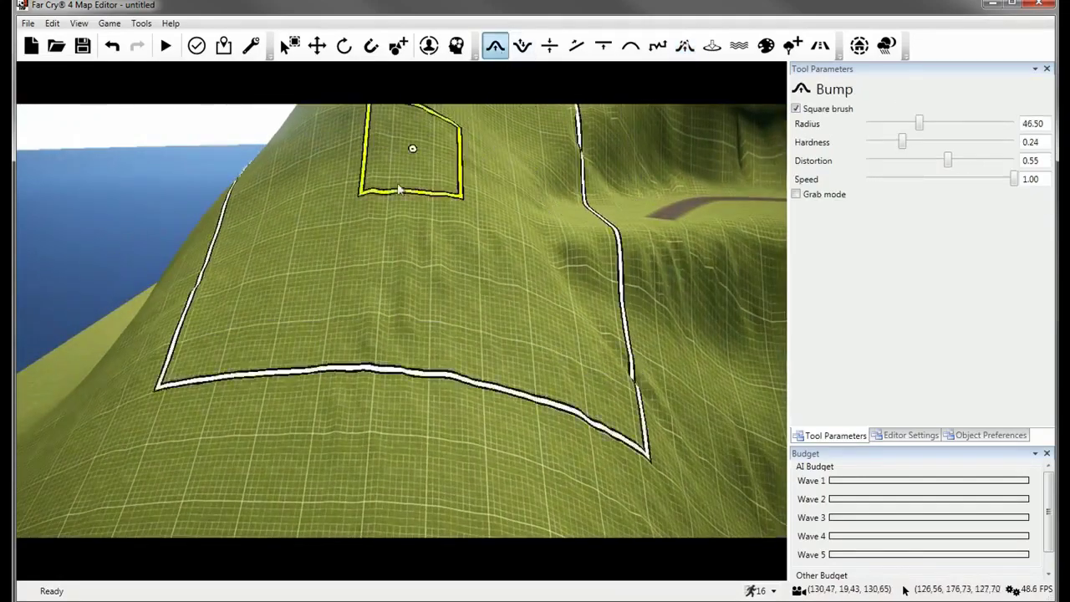
drag(920, 122, 918, 122)
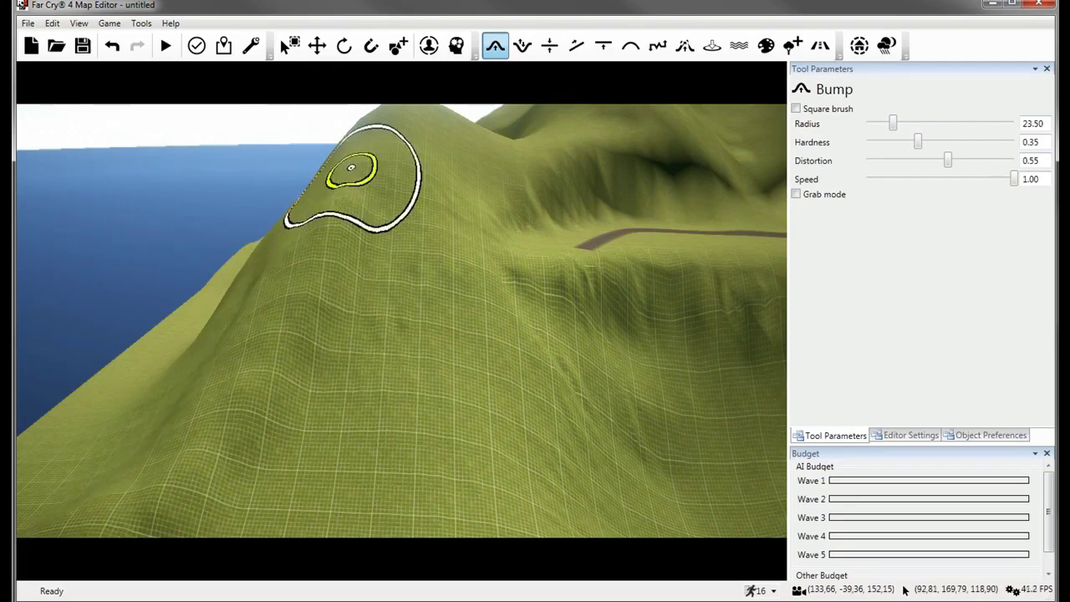
key(d)
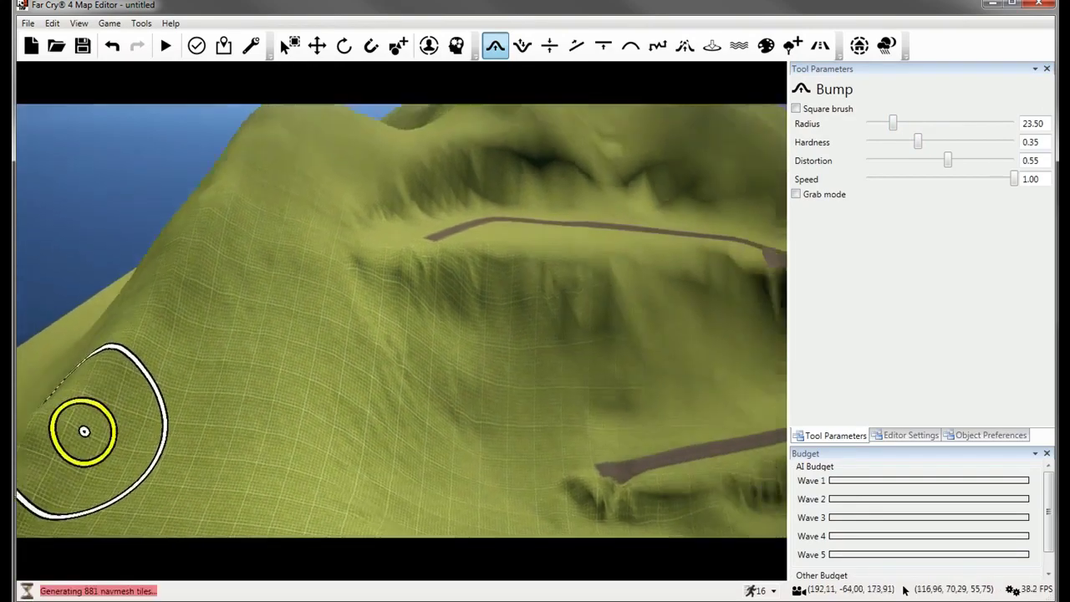
right_drag(84, 432, 201, 416)
key(a)
key(a)
mouse_move(356, 530)
right_down()
mouse_move(454, 486)
mouse_move(370, 451)
right_up()
key(a)
key(s)
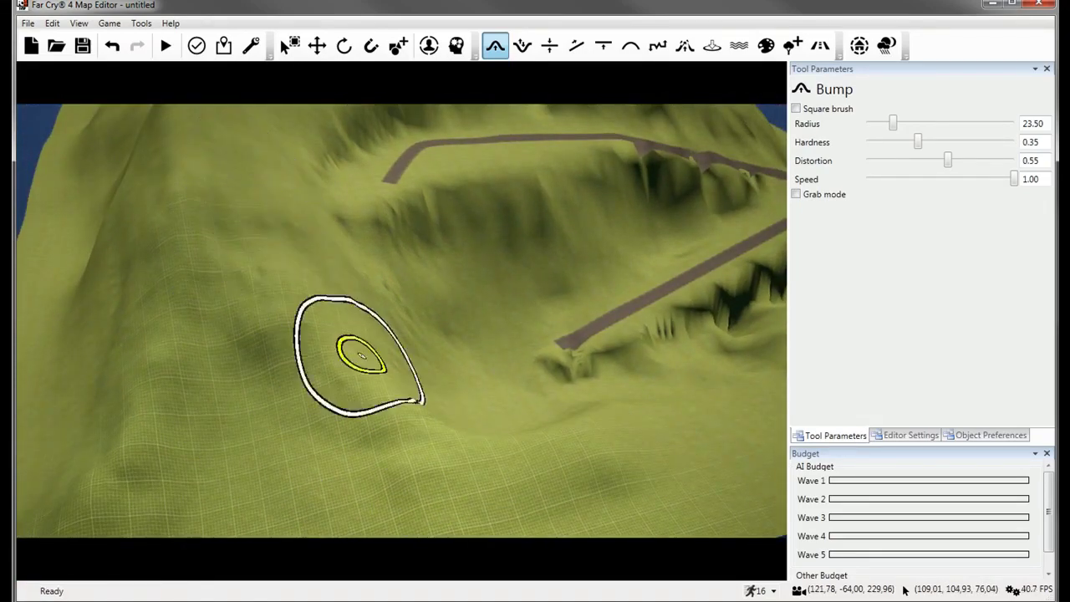
Raise mounds with the Bump brush down the hill's lower slopes and across the flat ground toward the map edge.
key(d)
key(w)
mouse_move(224, 299)
mouse_down()
mouse_move(410, 443)
mouse_move(412, 414)
mouse_up()
key(d)
key(w)
mouse_move(369, 359)
right_down()
mouse_move(409, 348)
mouse_move(361, 313)
right_up()
mouse_move(466, 477)
mouse_down()
mouse_move(402, 273)
mouse_move(437, 375)
mouse_move(423, 399)
mouse_up()
key(d)
mouse_move(422, 399)
right_down()
mouse_move(362, 411)
mouse_move(389, 385)
right_up()
mouse_move(380, 331)
mouse_down()
mouse_move(370, 330)
mouse_move(364, 465)
mouse_move(358, 456)
mouse_up()
mouse_move(357, 456)
right_down()
mouse_move(375, 443)
mouse_move(311, 336)
right_up()
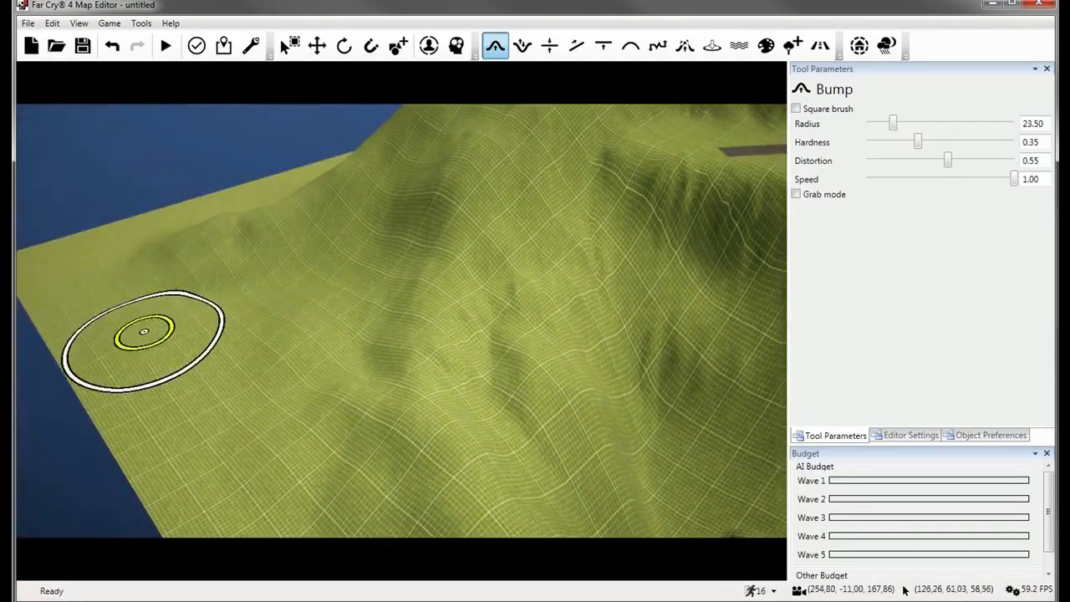
mouse_move(328, 261)
mouse_down()
mouse_move(208, 407)
mouse_move(241, 425)
mouse_move(239, 346)
mouse_up()
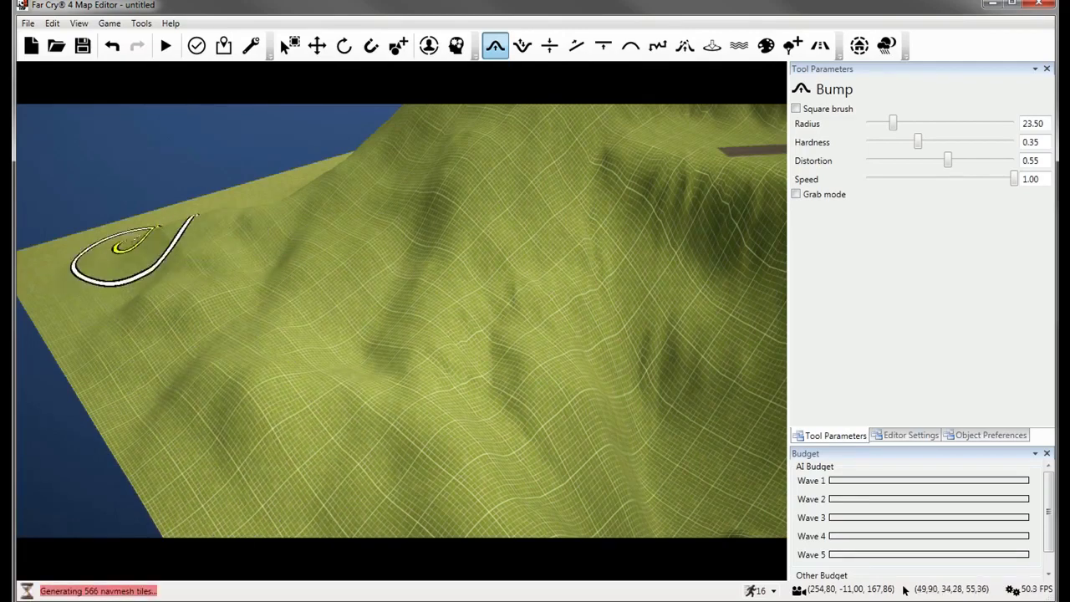
Raise bumps on the low ground outside the hairpin bend, between the eroded hillside and the map edge.
key(d)
right_drag(299, 194, 100, 290)
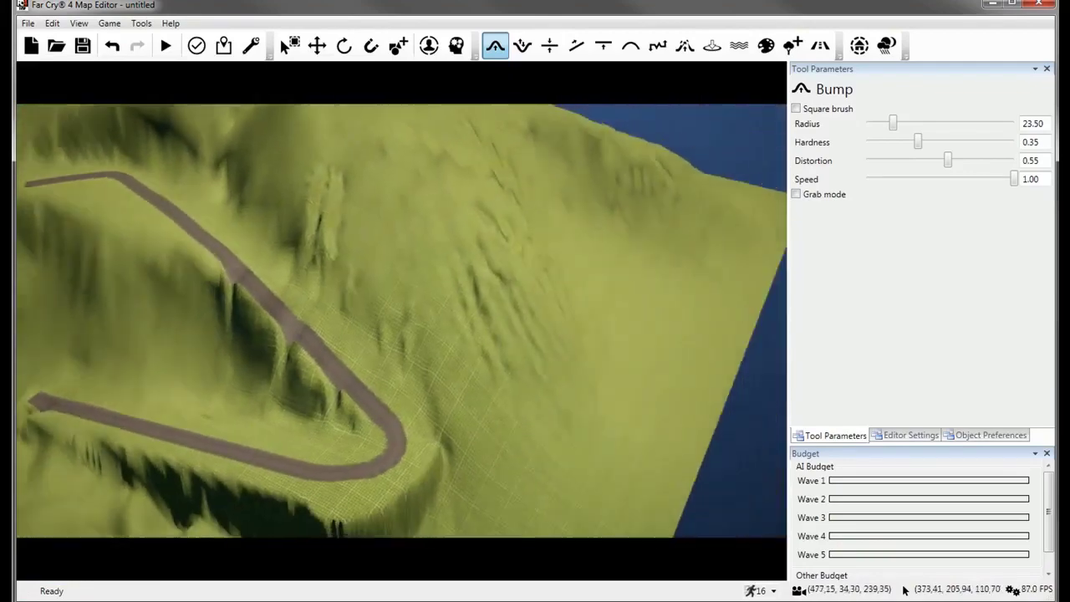
key(d)
right_drag(418, 255, 640, 383)
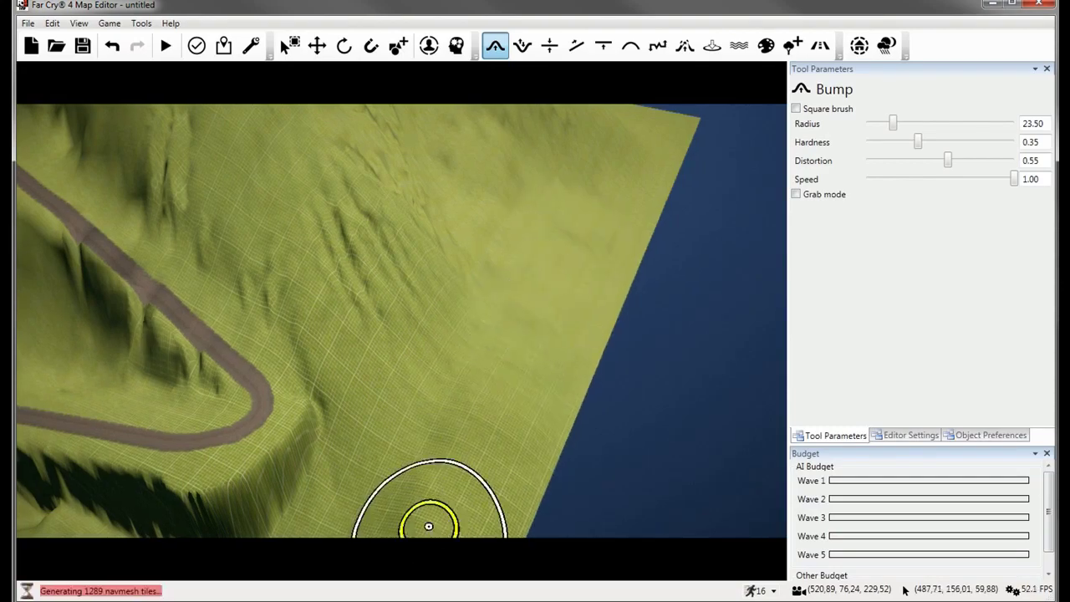
key(w)
key(d)
mouse_move(430, 526)
right_down()
mouse_move(368, 476)
mouse_move(437, 497)
right_up()
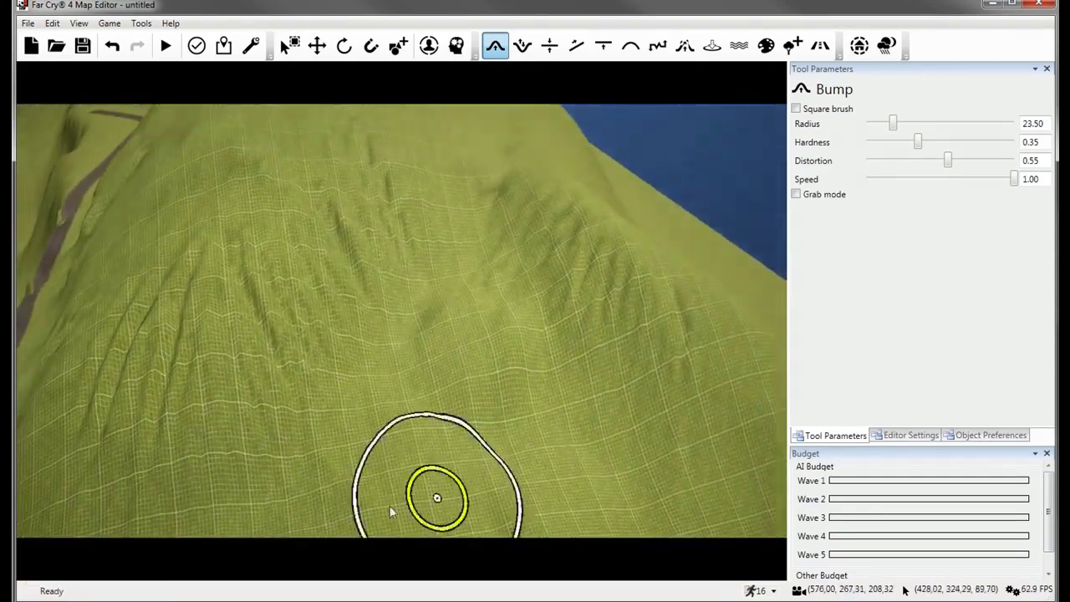
key(s)
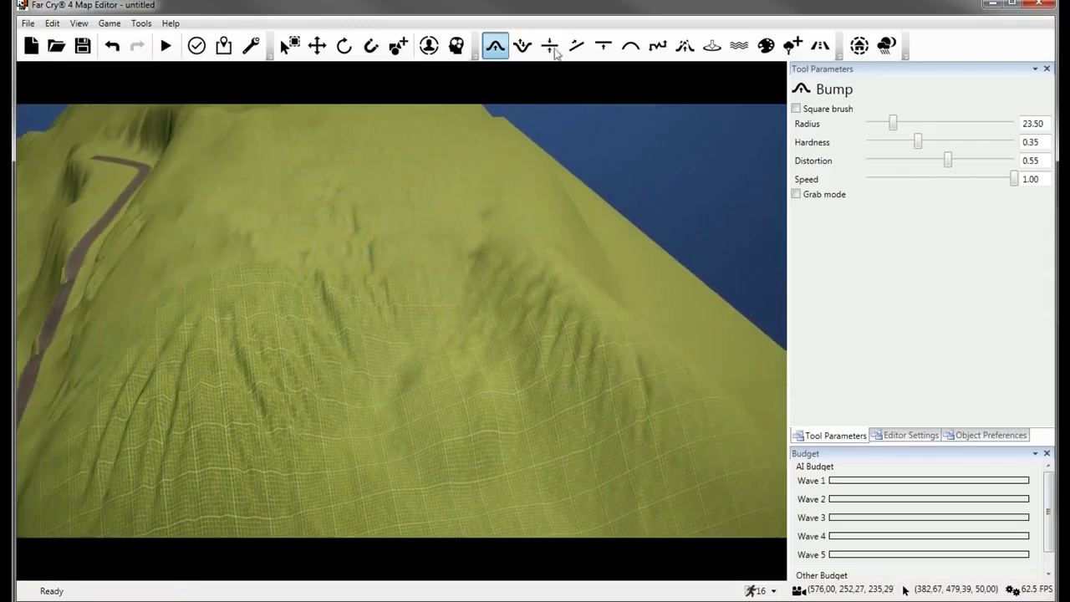
Erode the outer hillside with Erosion set to landslide 0.95, distortion 0.15, density 0.35 and deformation 0.13, enlarging the radius to 99.50.
click(685, 46)
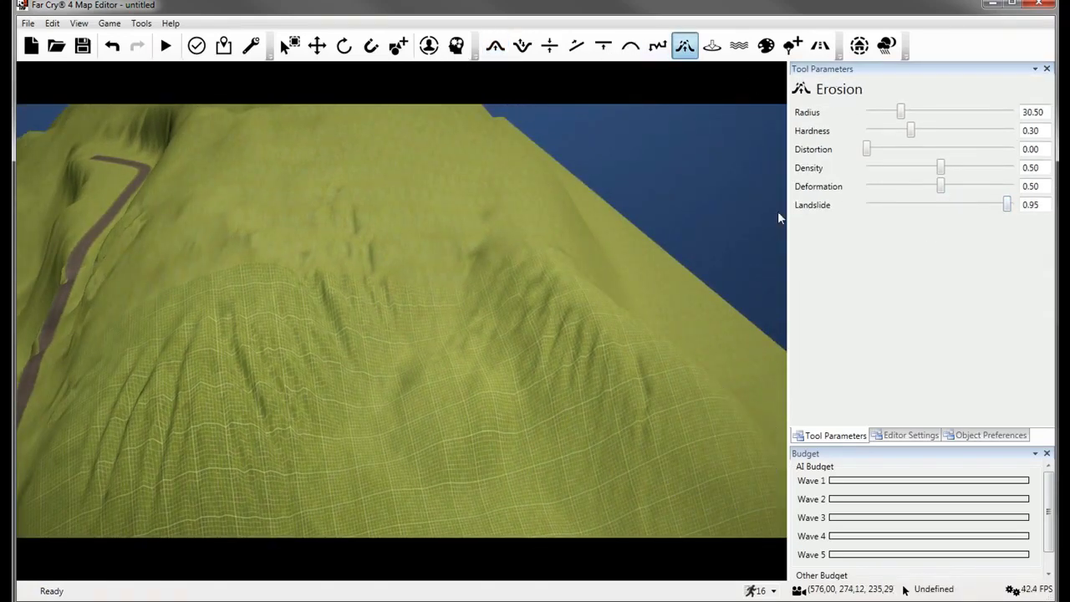
key(w)
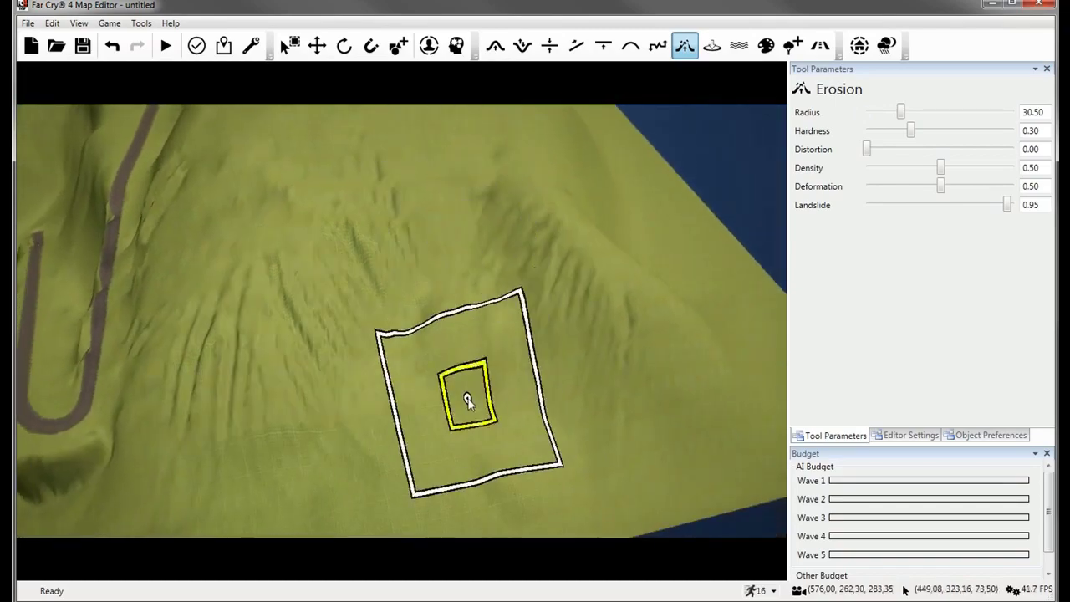
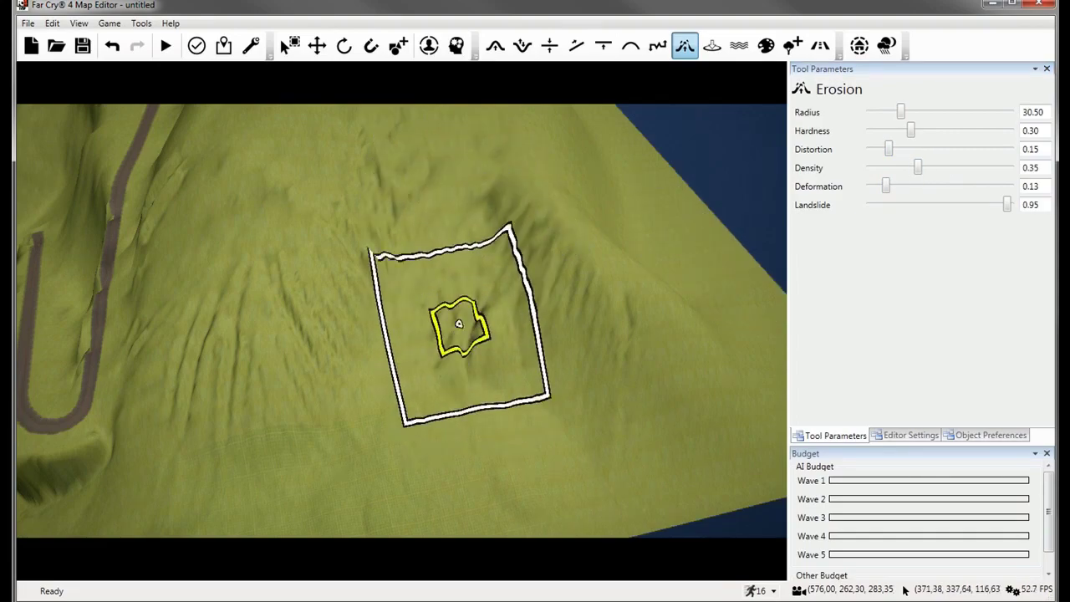
mouse_move(446, 315)
right_down()
mouse_move(502, 275)
mouse_move(468, 326)
mouse_move(489, 318)
mouse_move(447, 333)
mouse_move(456, 327)
right_up()
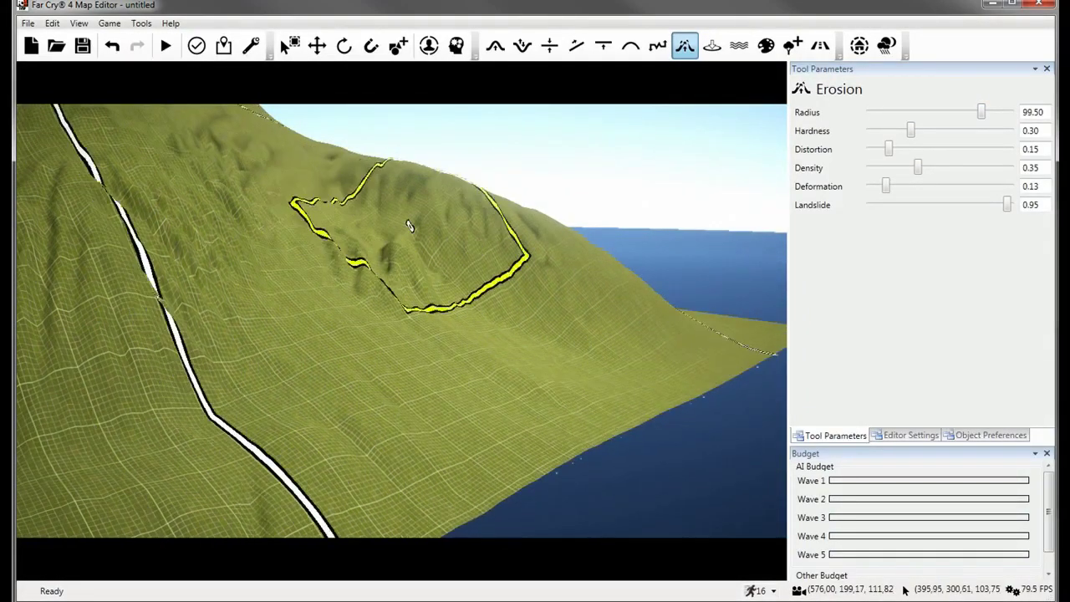
mouse_move(369, 217)
right_down()
mouse_move(426, 238)
mouse_move(416, 219)
mouse_move(668, 347)
mouse_move(393, 254)
mouse_move(376, 222)
mouse_move(538, 265)
mouse_move(464, 280)
mouse_move(369, 135)
mouse_move(457, 59)
right_up()
Smooth the eroded outer hillside with a round Smooth brush of radius 82.00, hardness 0.30 and speed 0.17.
click(524, 46)
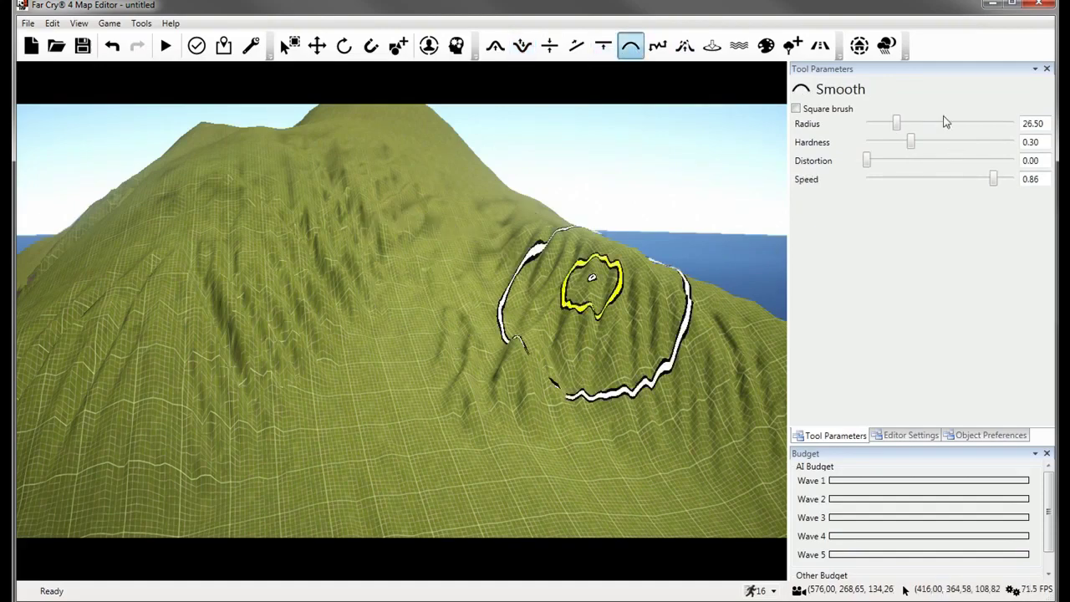
drag(897, 123, 961, 124)
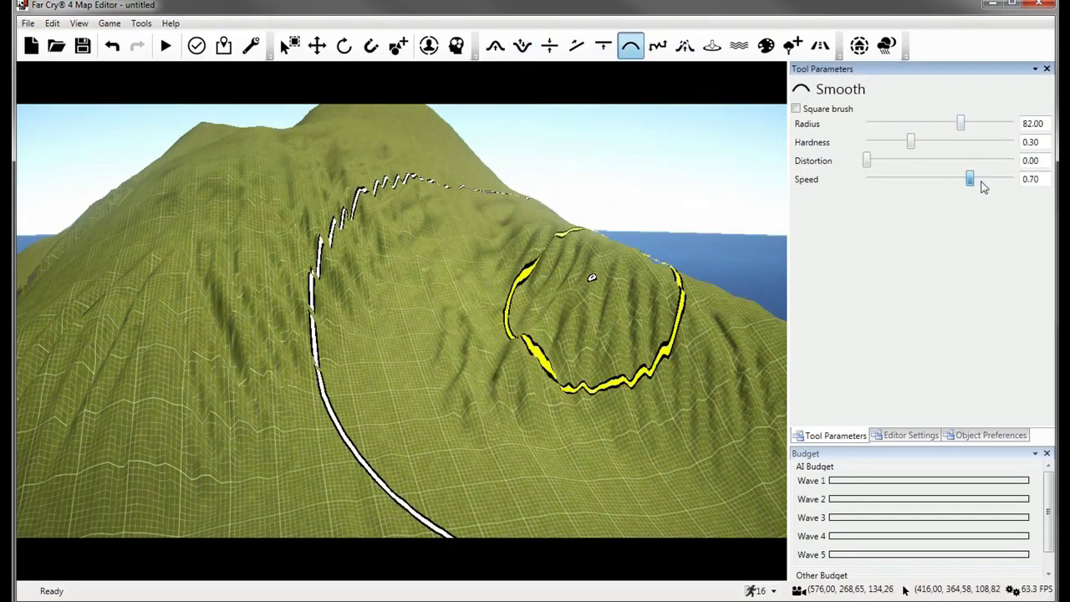
mouse_move(587, 305)
mouse_down()
mouse_move(349, 296)
mouse_move(295, 252)
mouse_move(385, 275)
mouse_move(372, 297)
mouse_move(358, 302)
mouse_move(430, 173)
mouse_move(459, 206)
mouse_move(412, 199)
mouse_move(547, 253)
mouse_move(524, 278)
mouse_move(494, 207)
mouse_move(524, 281)
mouse_up()
key(a)
key(a)
key(d)
key(w)
key(a)
key(a)
Erode the steep cliff face below the hairpin bend using Erosion with the radius reduced to 10.50.
mouse_move(523, 281)
right_down()
mouse_move(736, 201)
mouse_move(740, 151)
mouse_move(727, 142)
right_up()
key(a)
key(s)
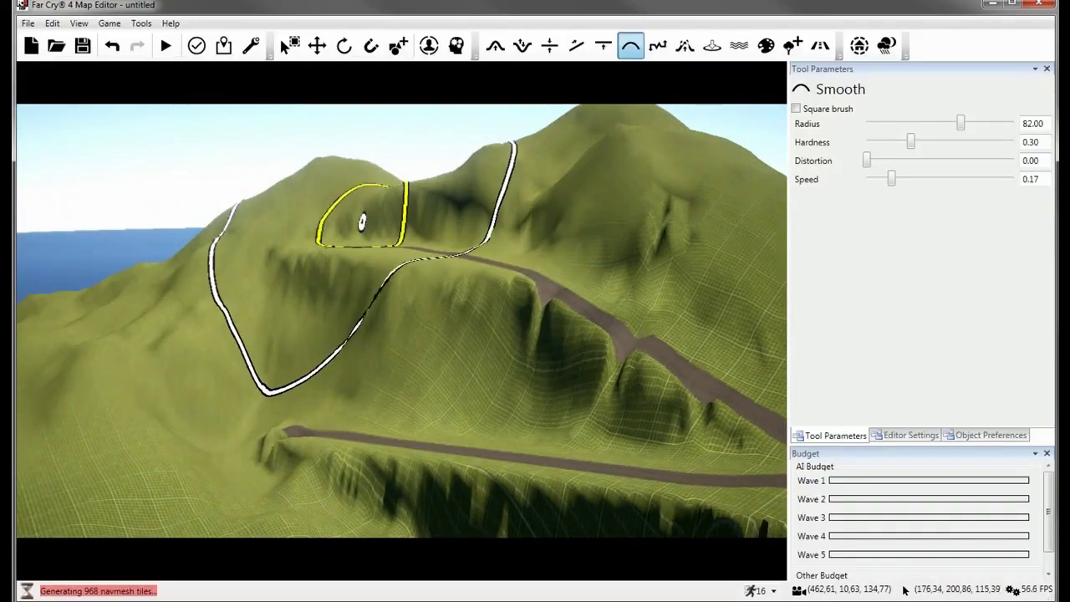
key(w)
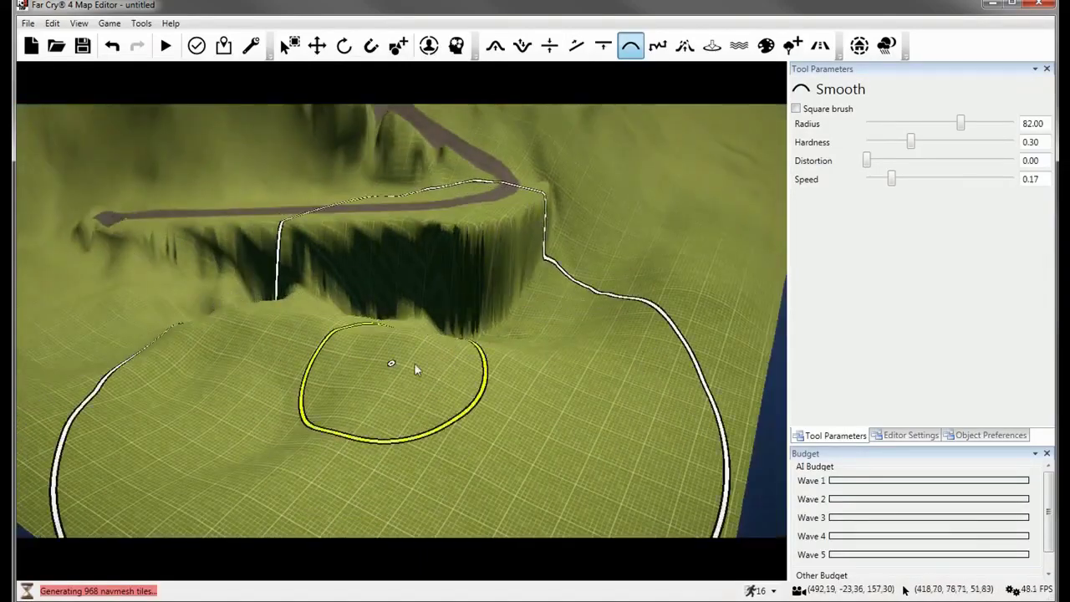
key(w)
mouse_move(472, 346)
right_down()
mouse_move(528, 385)
mouse_move(251, 461)
mouse_move(77, 394)
mouse_move(413, 199)
mouse_move(496, 79)
right_up()
key(d)
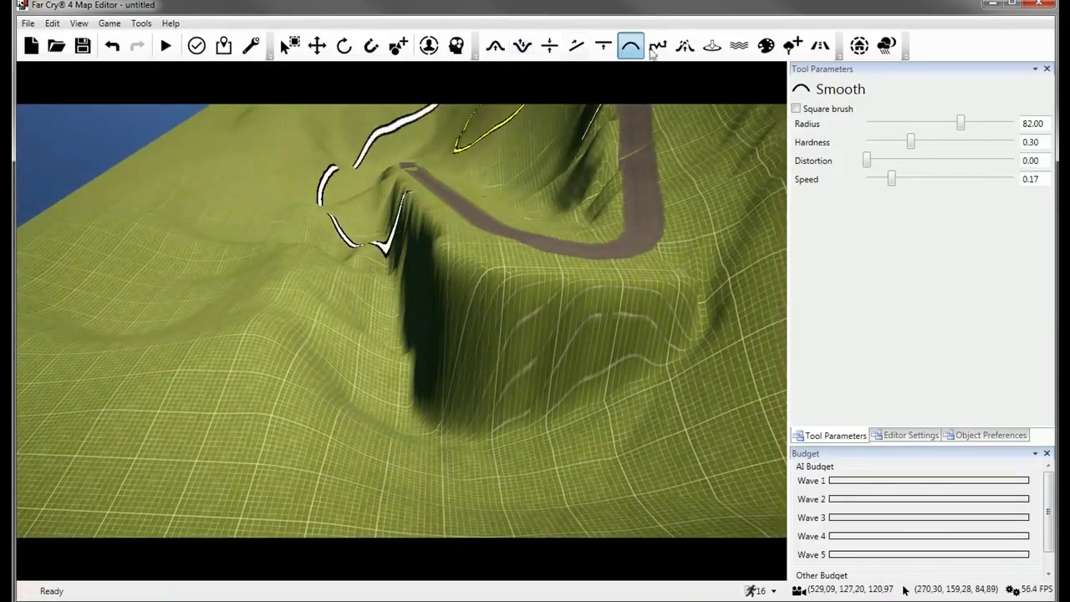
click(685, 45)
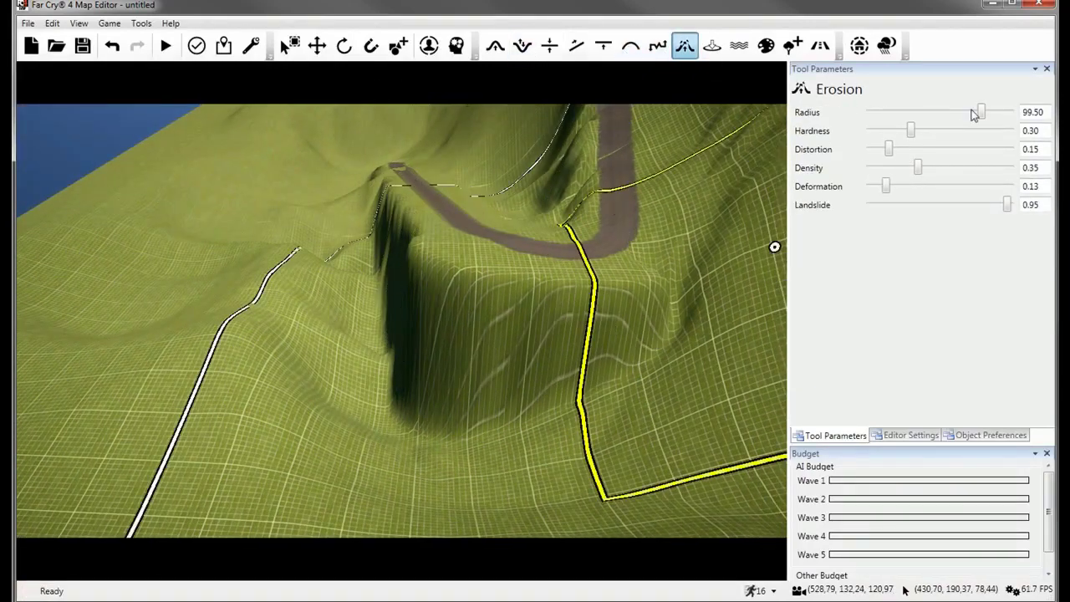
drag(974, 115, 871, 115)
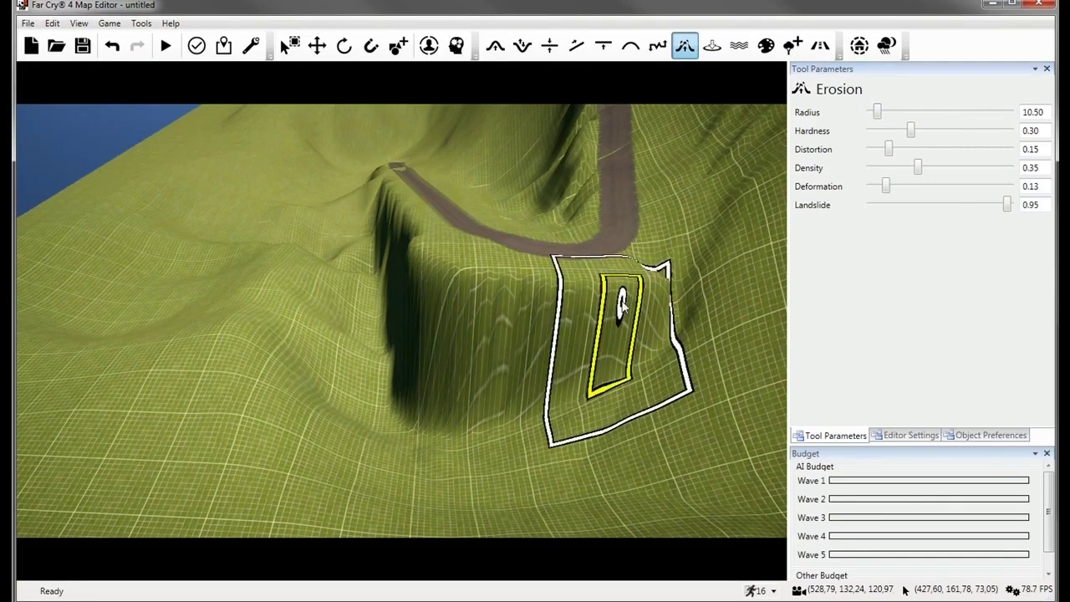
mouse_move(616, 299)
mouse_down()
mouse_move(543, 282)
mouse_move(452, 340)
mouse_move(413, 251)
mouse_up()
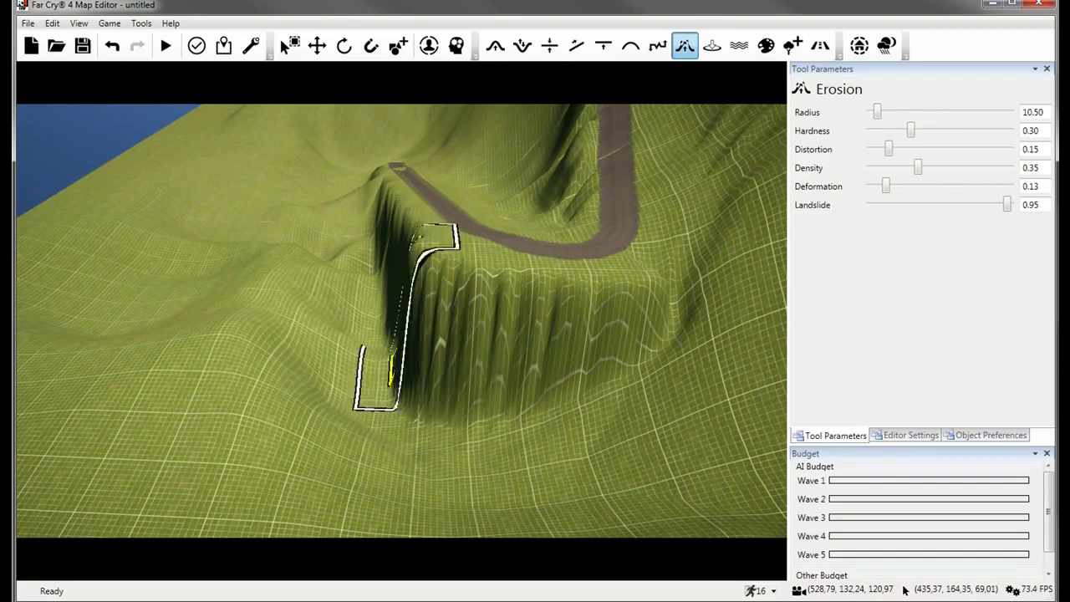
drag(407, 318, 428, 314)
Raise bumps along the base and face of the hairpin cliff using a Bump brush with radius 13.50.
key(w)
click(498, 49)
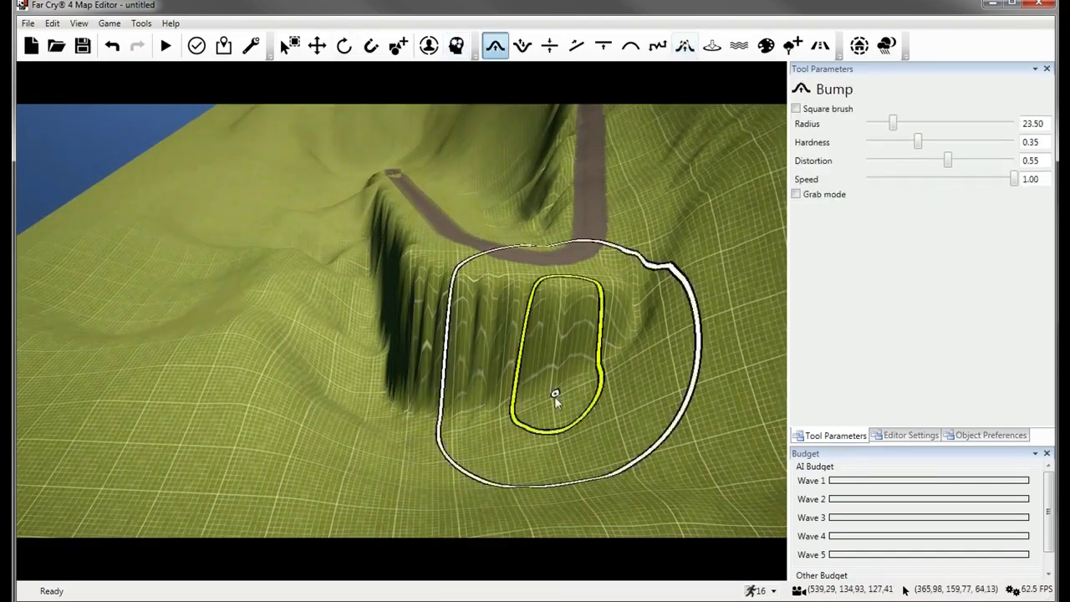
drag(889, 124, 881, 124)
mouse_move(457, 368)
mouse_down()
mouse_move(566, 306)
mouse_move(376, 426)
mouse_up()
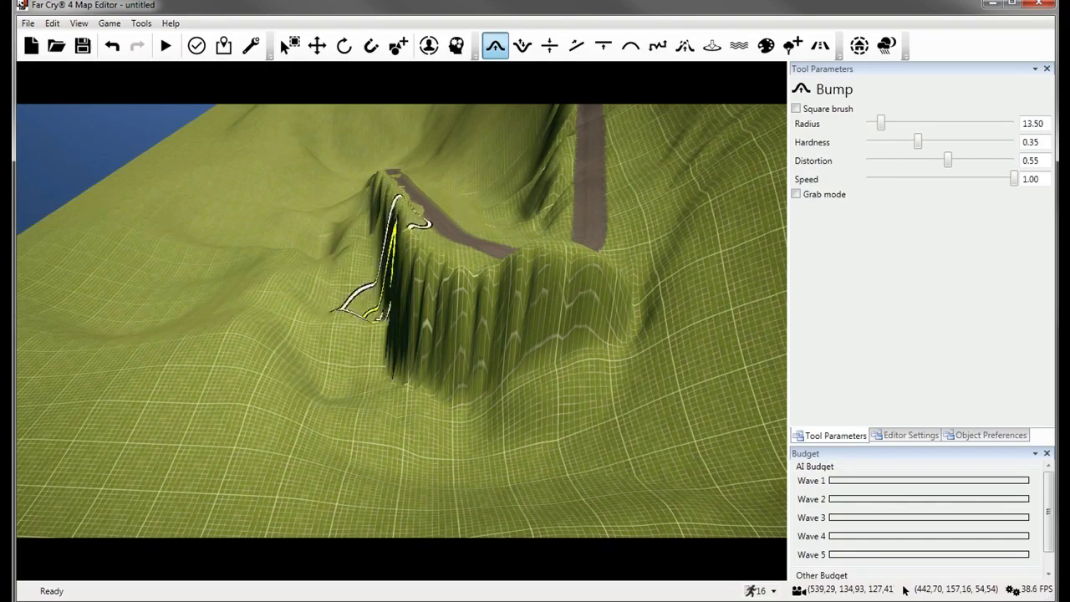
mouse_move(382, 318)
mouse_down()
mouse_move(386, 261)
mouse_move(388, 370)
mouse_move(379, 359)
mouse_move(490, 418)
mouse_move(421, 359)
mouse_move(344, 406)
mouse_move(529, 383)
mouse_move(446, 349)
mouse_up()
key(w)
Smooth the jagged cliff around the hairpin bend and below the lower road with Smooth radius 28.00 at speed 0.17.
mouse_move(447, 349)
right_down()
mouse_move(598, 457)
mouse_move(671, 122)
mouse_move(599, 343)
right_up()
key(s)
key(d)
key(w)
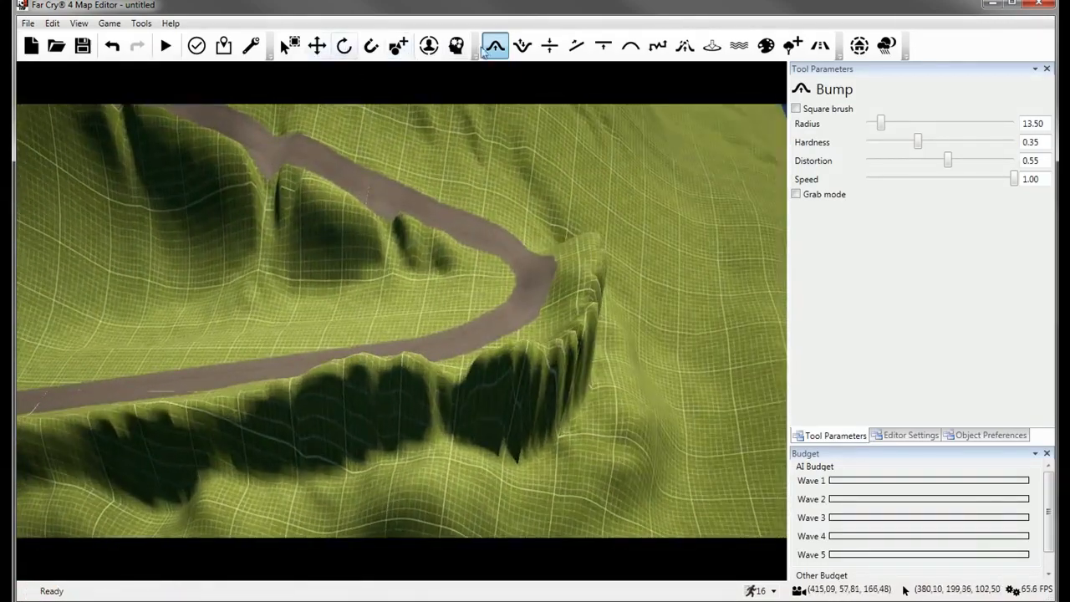
click(632, 48)
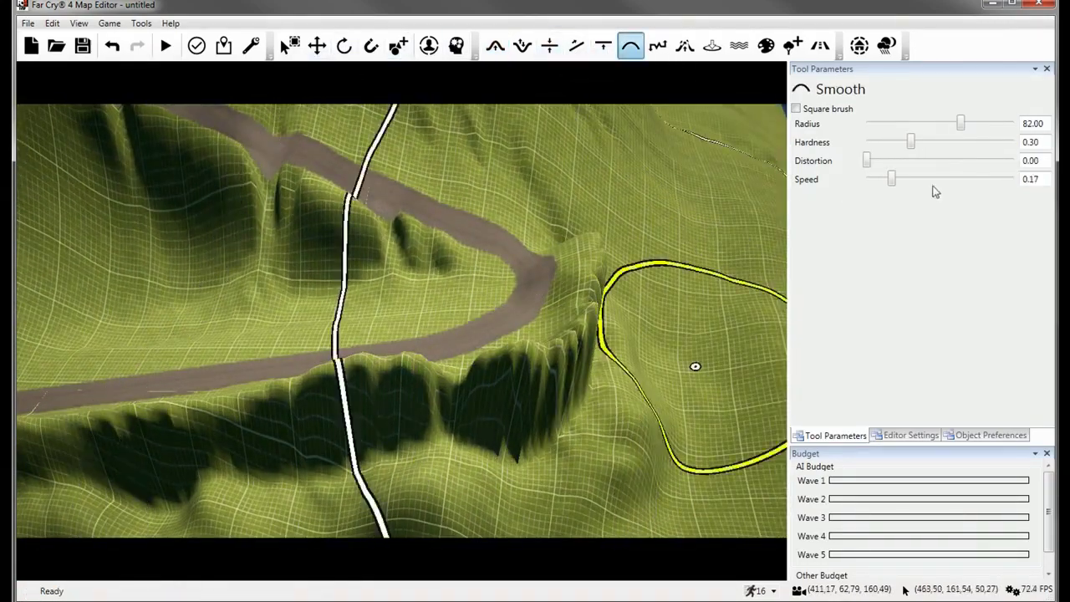
drag(936, 126, 898, 124)
mouse_move(581, 295)
mouse_down()
mouse_move(590, 287)
mouse_move(566, 354)
mouse_move(460, 457)
mouse_move(337, 501)
mouse_move(232, 502)
mouse_move(121, 534)
mouse_move(67, 507)
mouse_up()
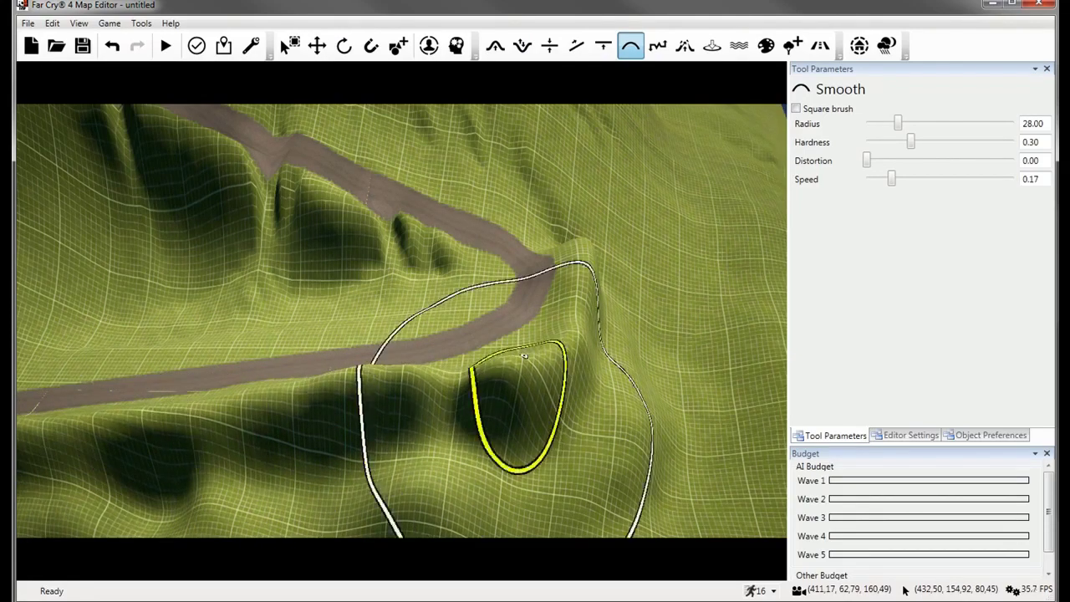
Smooth the embankment edge along the lower road to its far end with radius 16.00 and speed 0.54.
drag(896, 128, 885, 126)
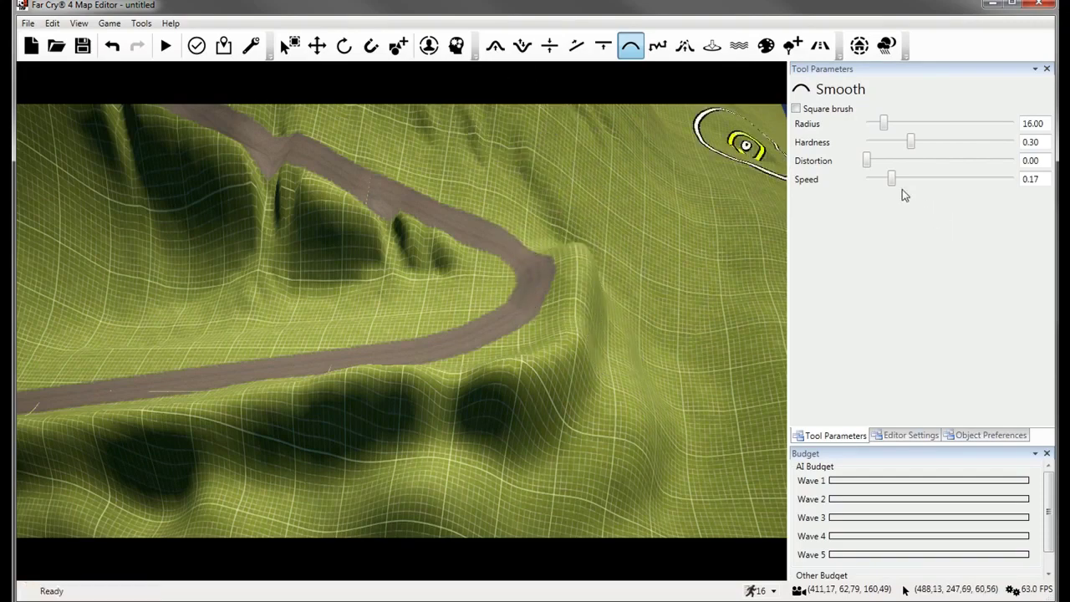
drag(948, 181, 946, 181)
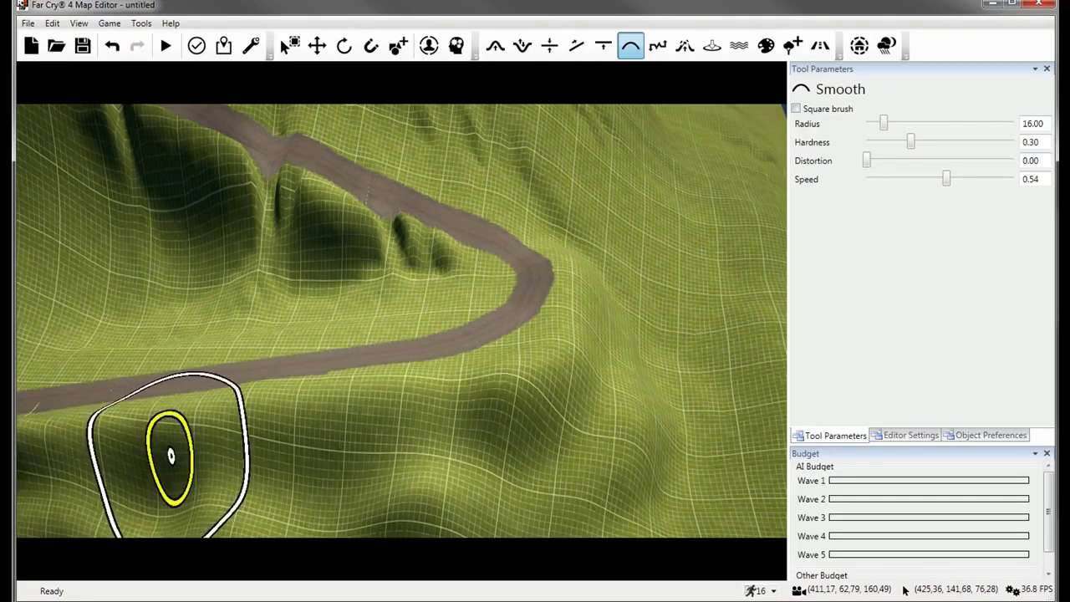
right_drag(75, 446, 382, 382)
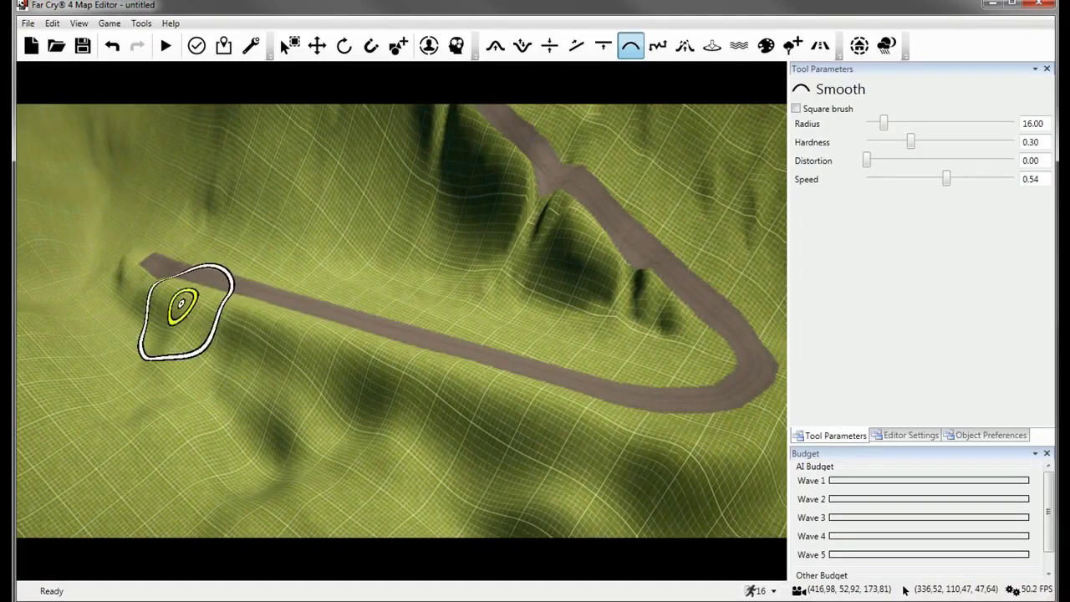
Smooth the gullies and dark slopes directly below the upper road, between the two road levels.
mouse_move(565, 302)
middle_down()
mouse_move(540, 373)
mouse_move(500, 402)
middle_up()
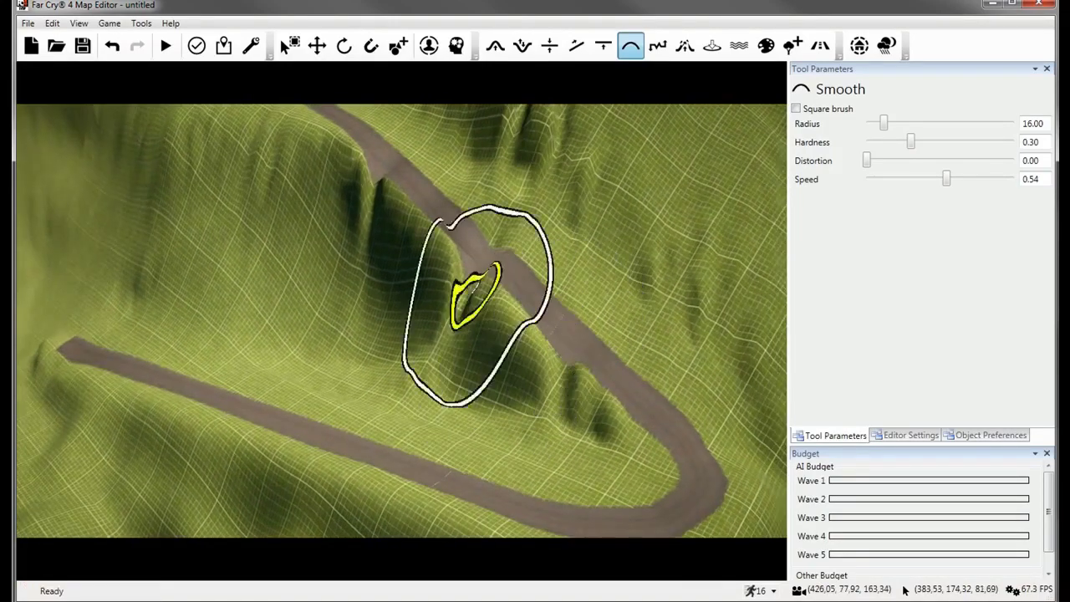
mouse_move(473, 293)
mouse_down()
mouse_move(371, 173)
mouse_move(456, 342)
mouse_move(516, 359)
mouse_move(393, 208)
mouse_up()
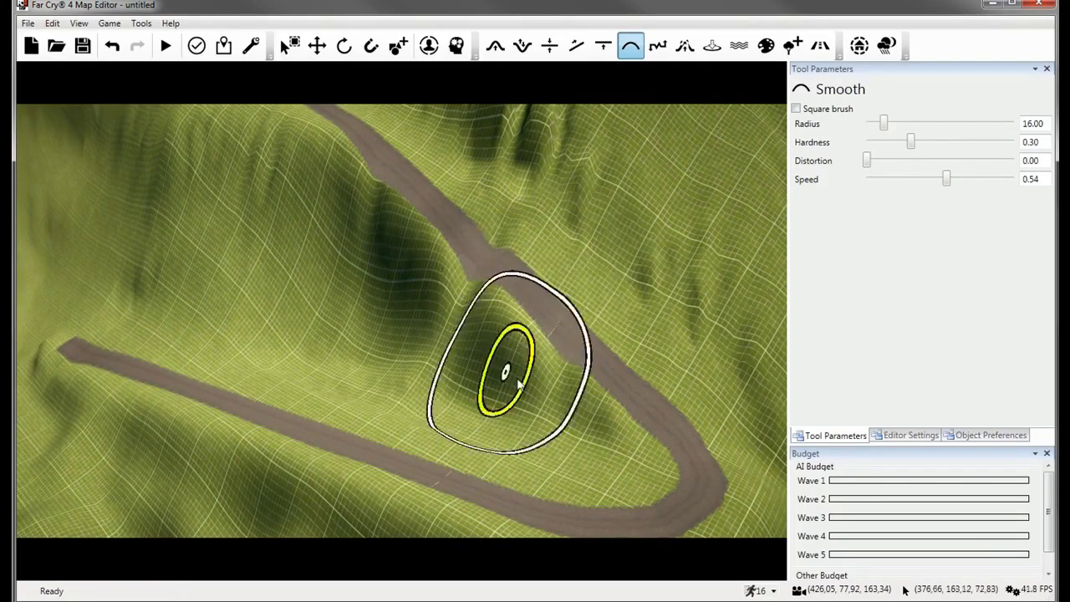
mouse_move(533, 377)
mouse_down()
mouse_move(421, 275)
mouse_move(530, 341)
mouse_up()
Examine the smoothed hills and both road levels from several angles, and open the editor settings.
mouse_move(530, 341)
right_down()
mouse_move(370, 377)
mouse_move(377, 408)
mouse_move(423, 283)
right_up()
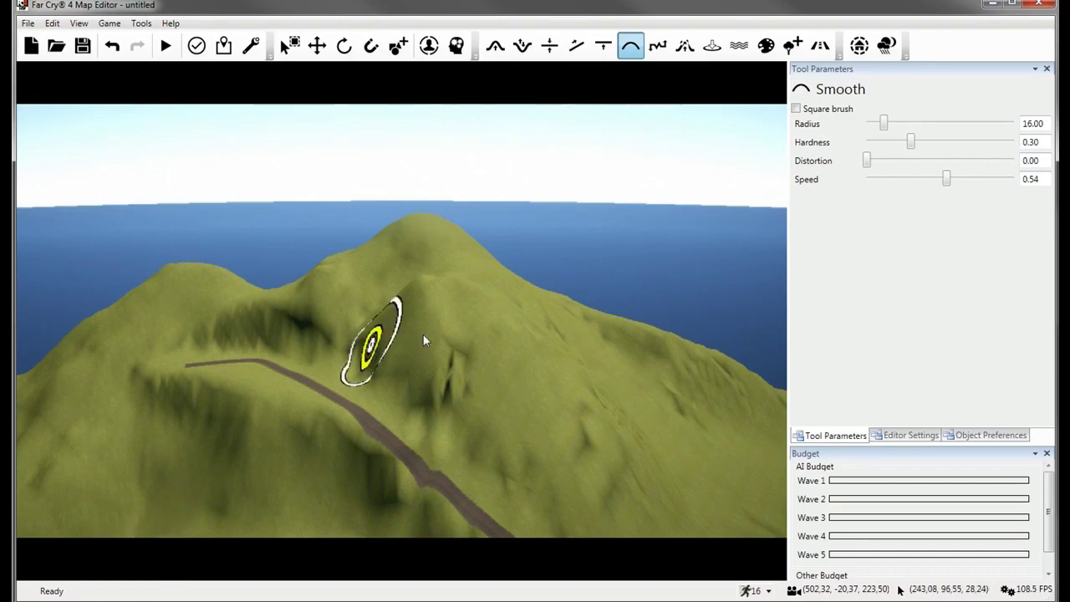
right_drag(424, 341, 474, 317)
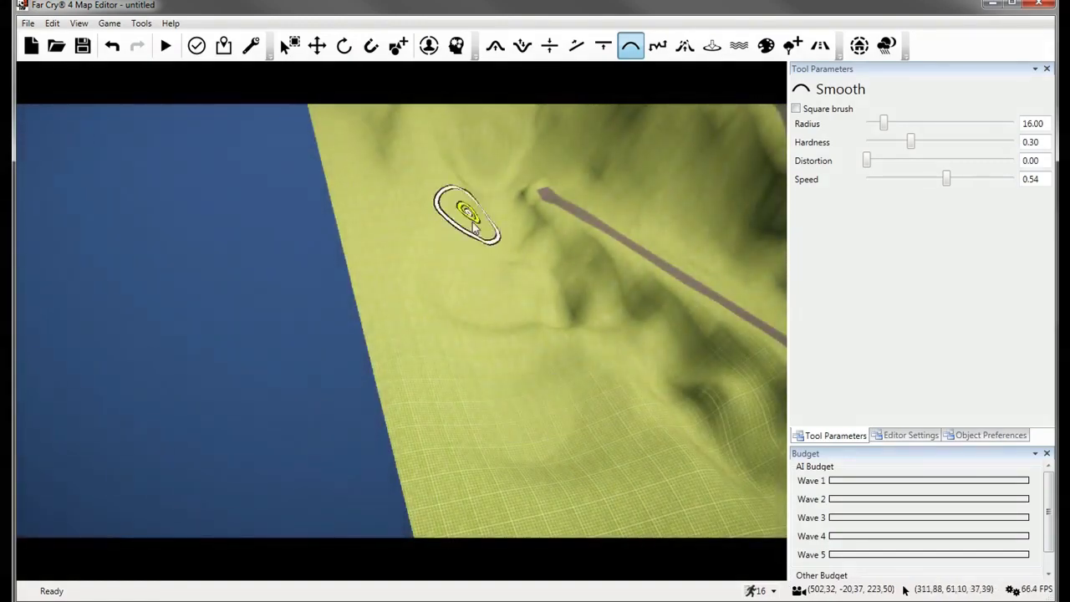
mouse_move(499, 348)
right_down()
mouse_move(526, 260)
mouse_move(474, 410)
mouse_move(418, 401)
right_up()
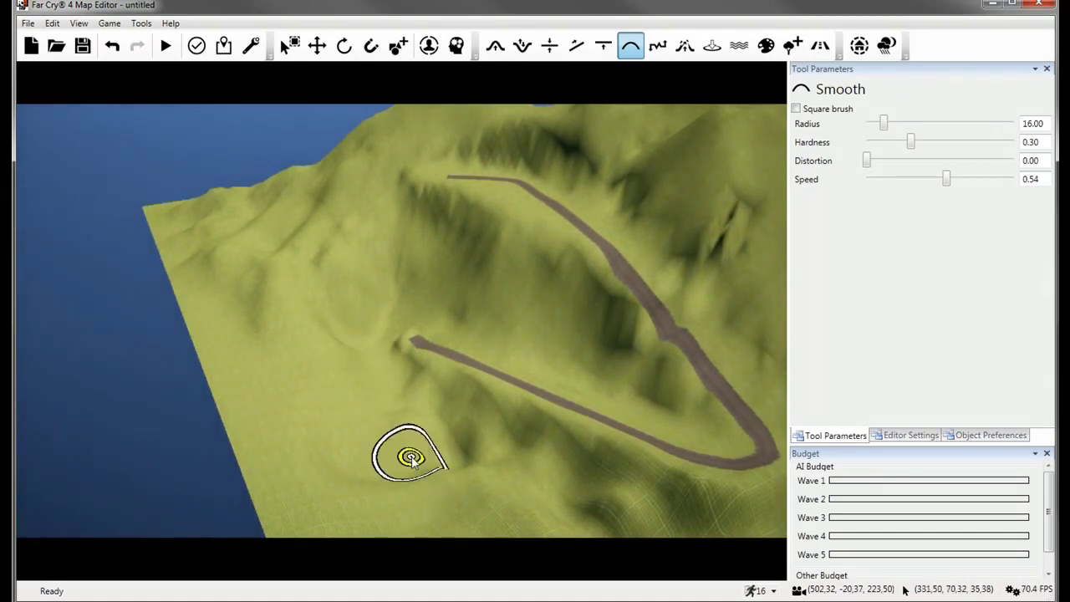
key(d)
key(w)
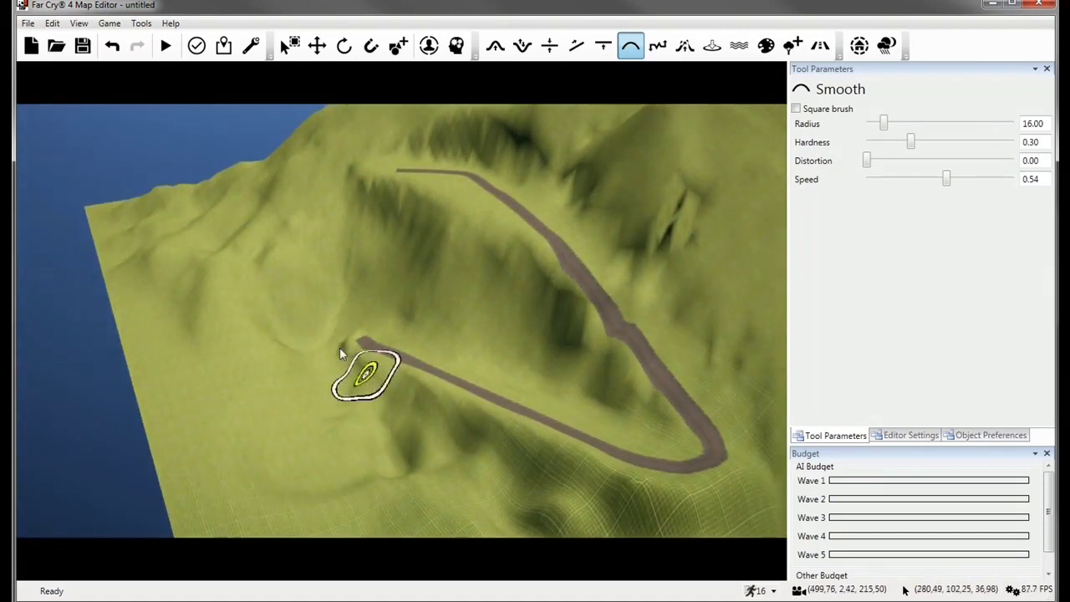
right_drag(331, 375, 331, 335)
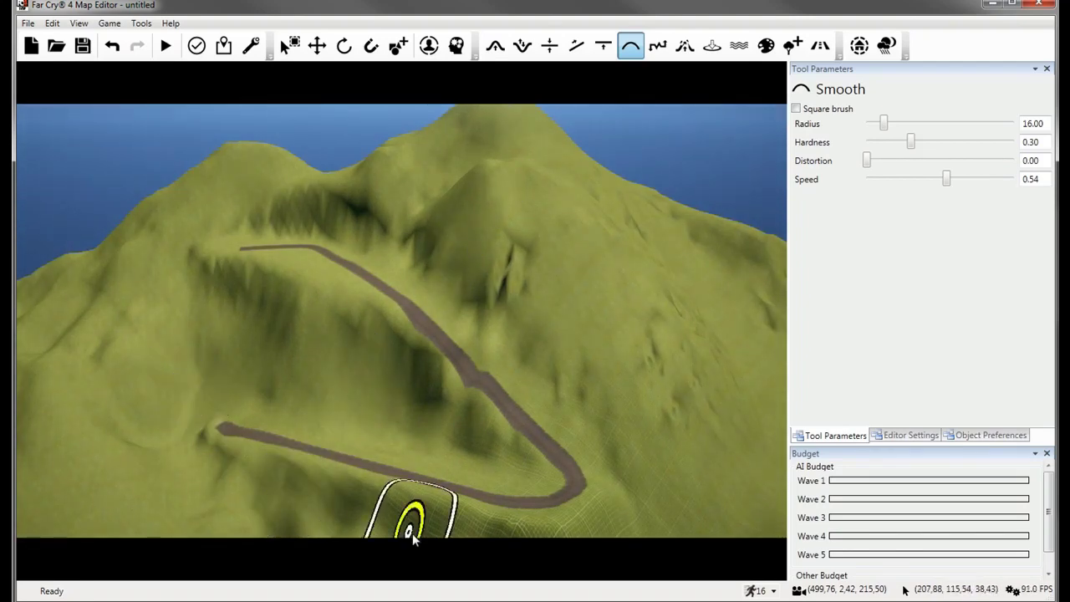
key(a)
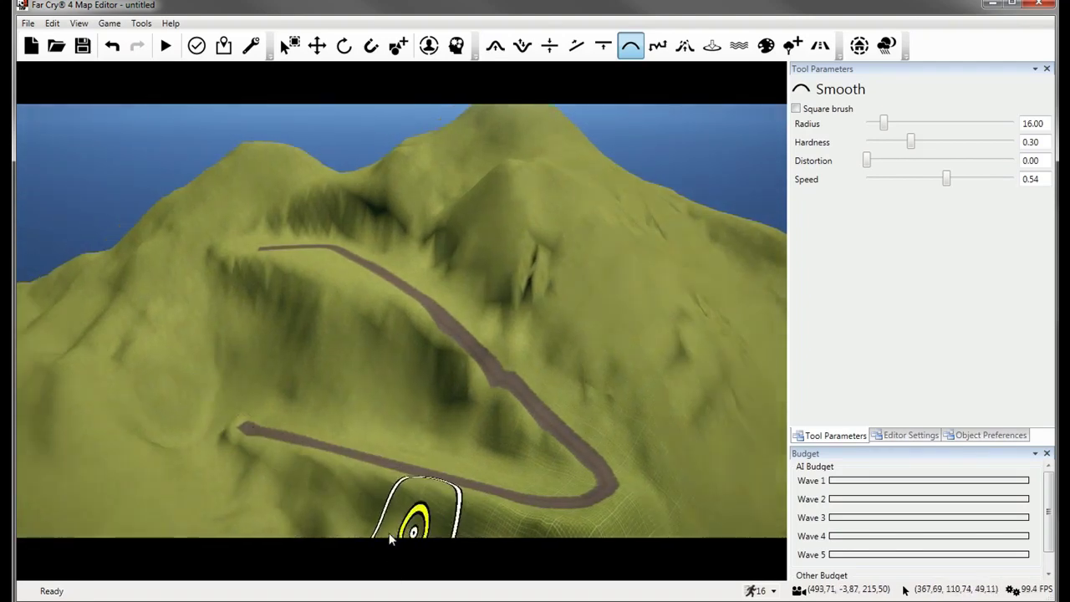
key(w)
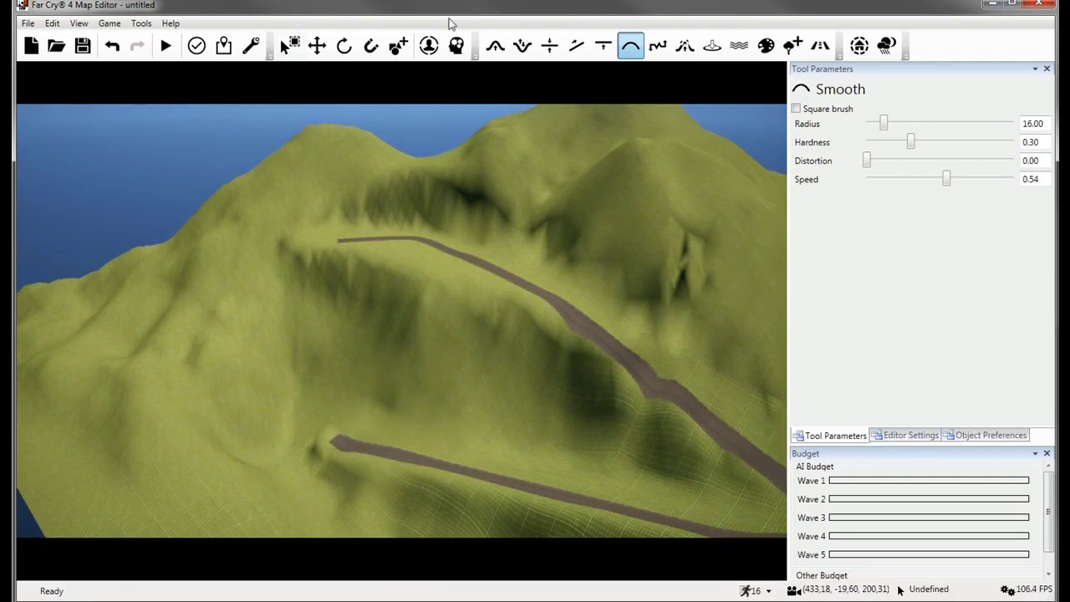
click(912, 434)
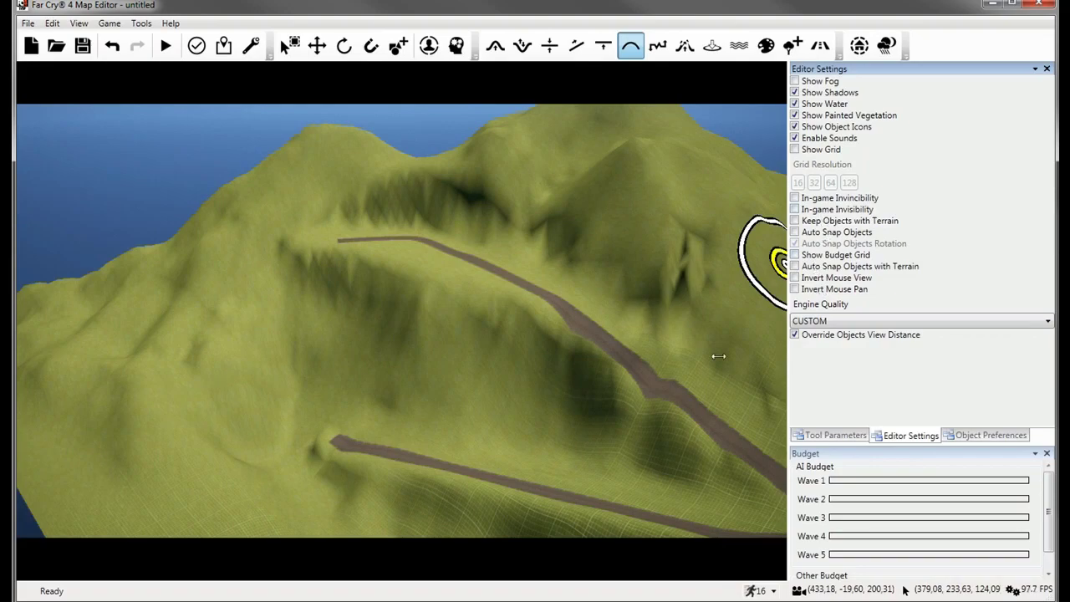
Level the uneven upper road with a Ramp of radius 13.00 and hardness 0.47 from its upper bend down to the hairpin.
scroll(490, 384, up, 8)
scroll(240, 350, down, 3)
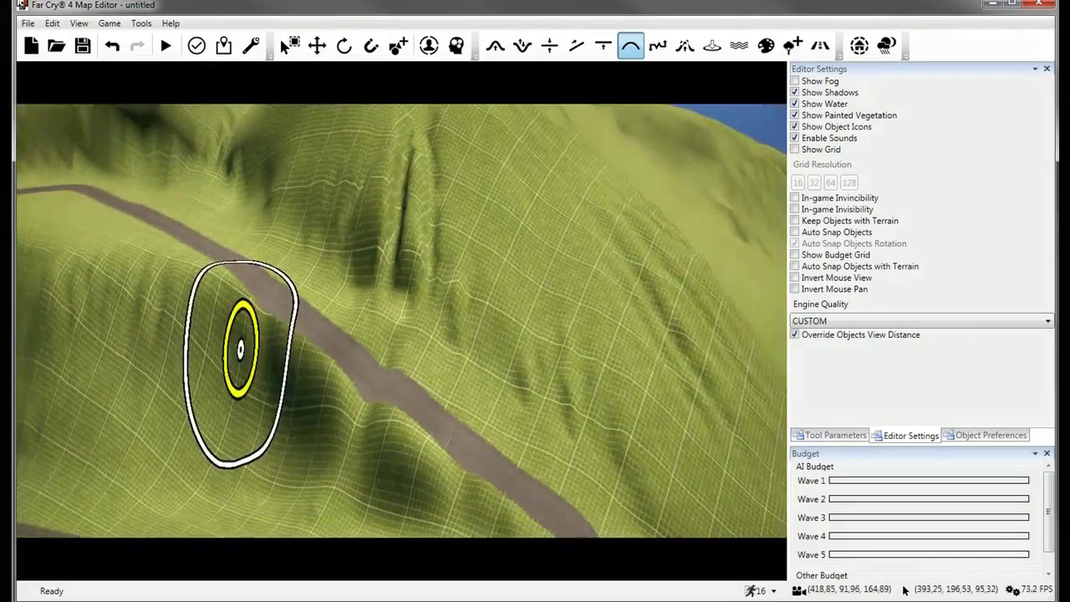
scroll(241, 350, down, 5)
click(576, 45)
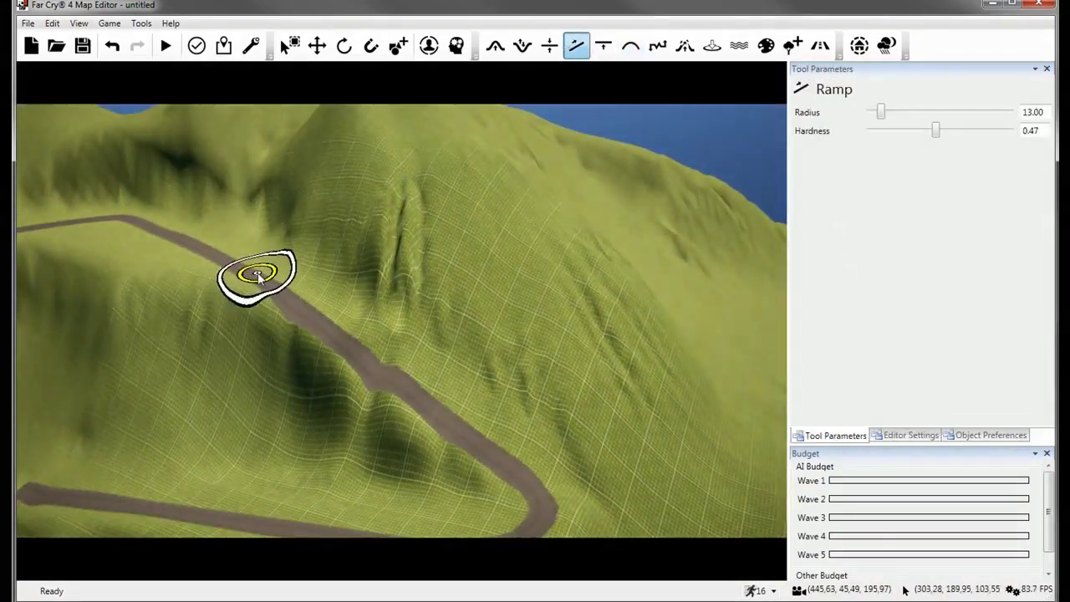
mouse_move(256, 276)
mouse_down()
mouse_move(502, 454)
mouse_move(494, 474)
mouse_move(524, 513)
mouse_up()
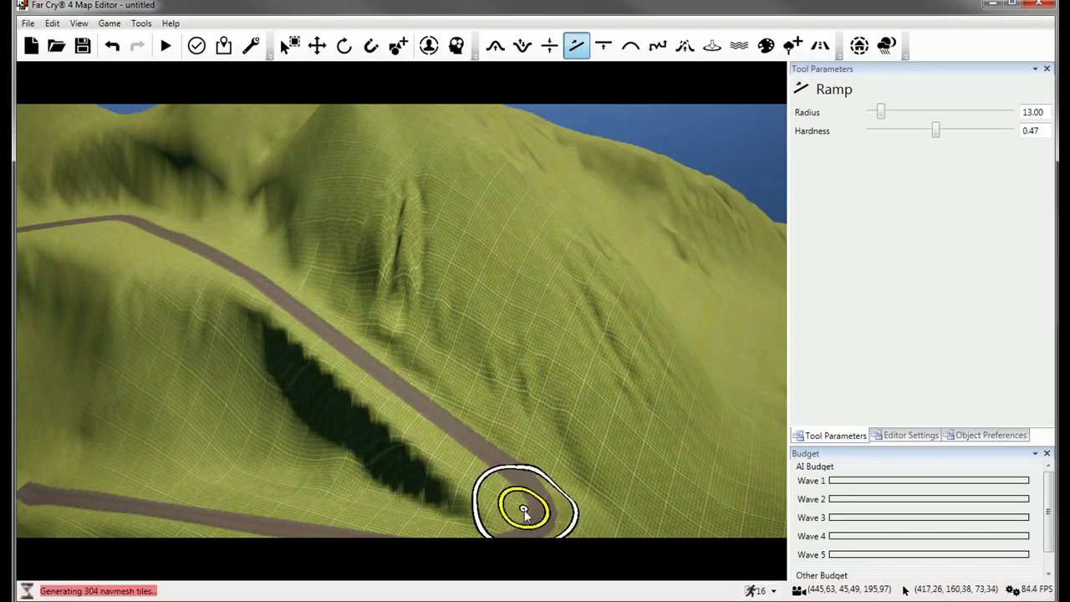
Smooth the steep bank below the new ramp using the Smooth brush with radius 16.00 and speed 0.54.
right_drag(420, 428, 431, 438)
scroll(431, 438, up, 1)
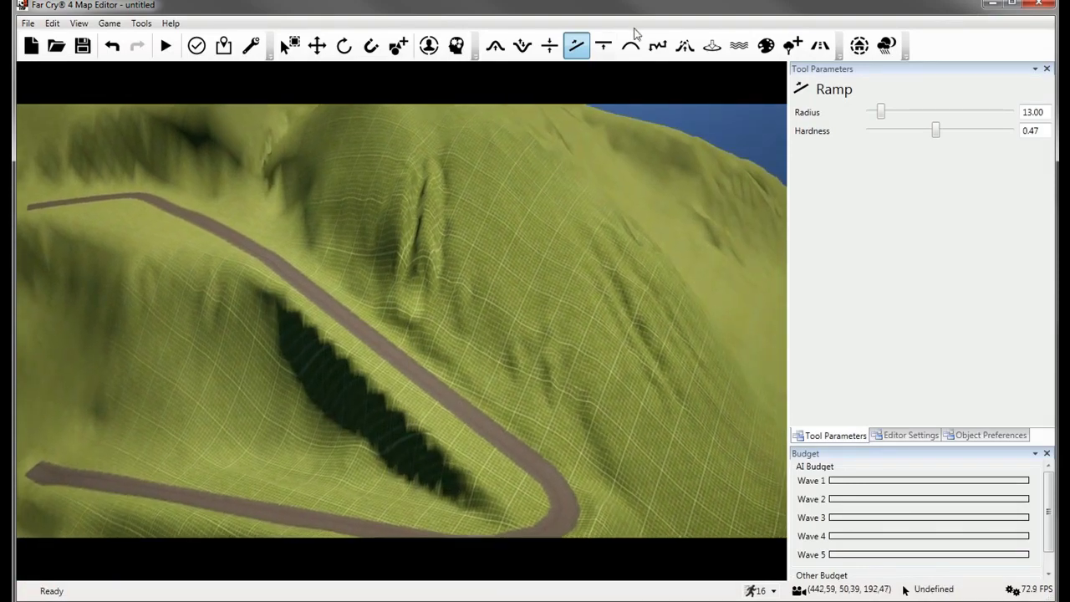
click(630, 45)
mouse_move(256, 349)
mouse_down()
mouse_move(277, 413)
mouse_move(366, 442)
mouse_move(429, 483)
mouse_move(270, 337)
mouse_move(287, 406)
mouse_move(310, 430)
mouse_up()
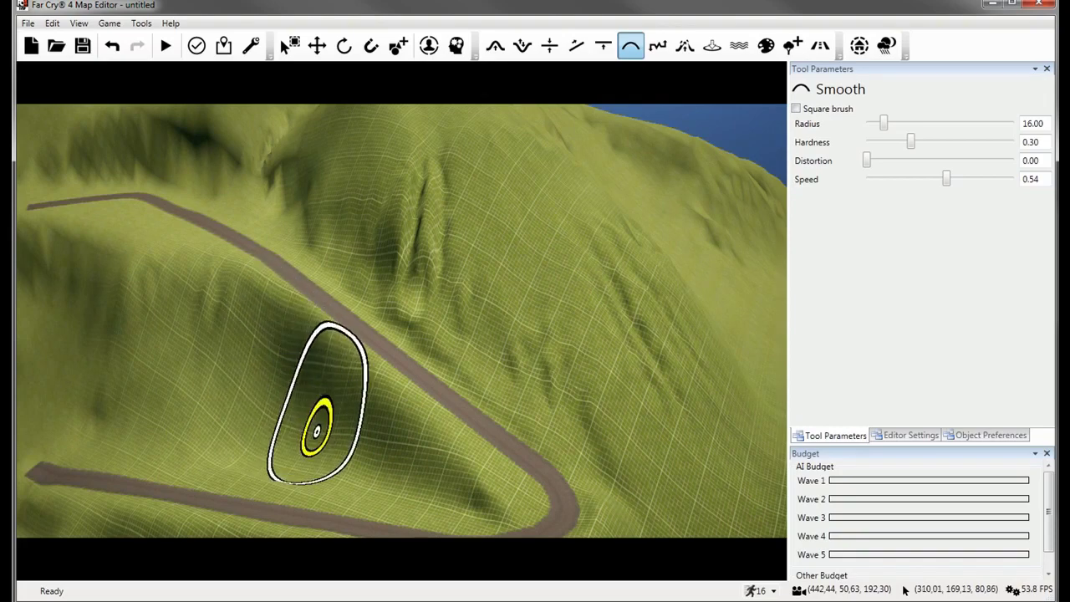
Show fog over the terrain through the editor settings, then hide it again and view the hills and road.
click(907, 436)
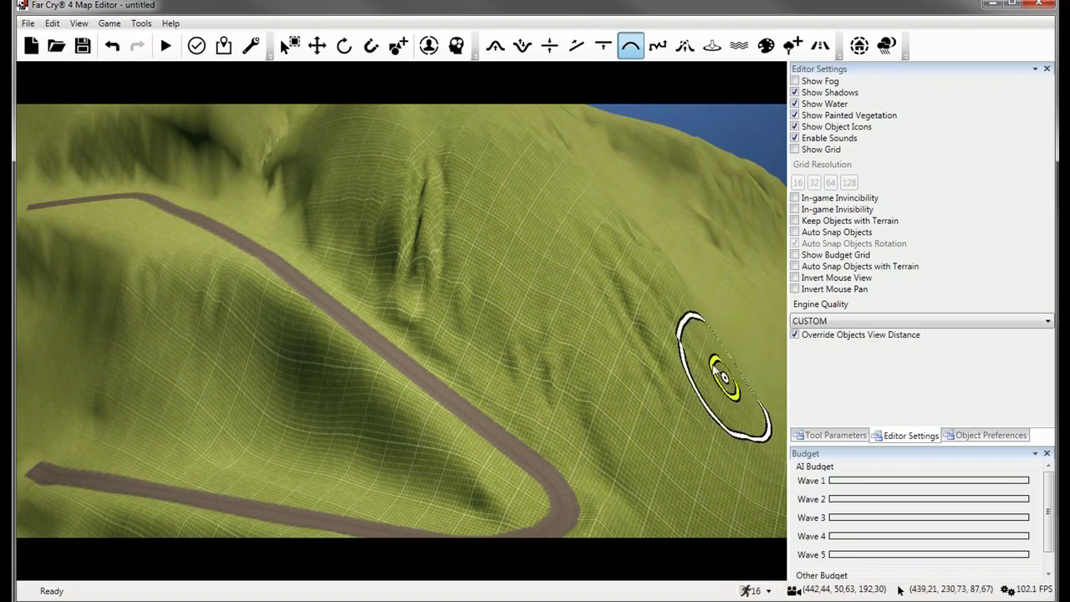
scroll(717, 371, down, 5)
scroll(777, 288, up, 5)
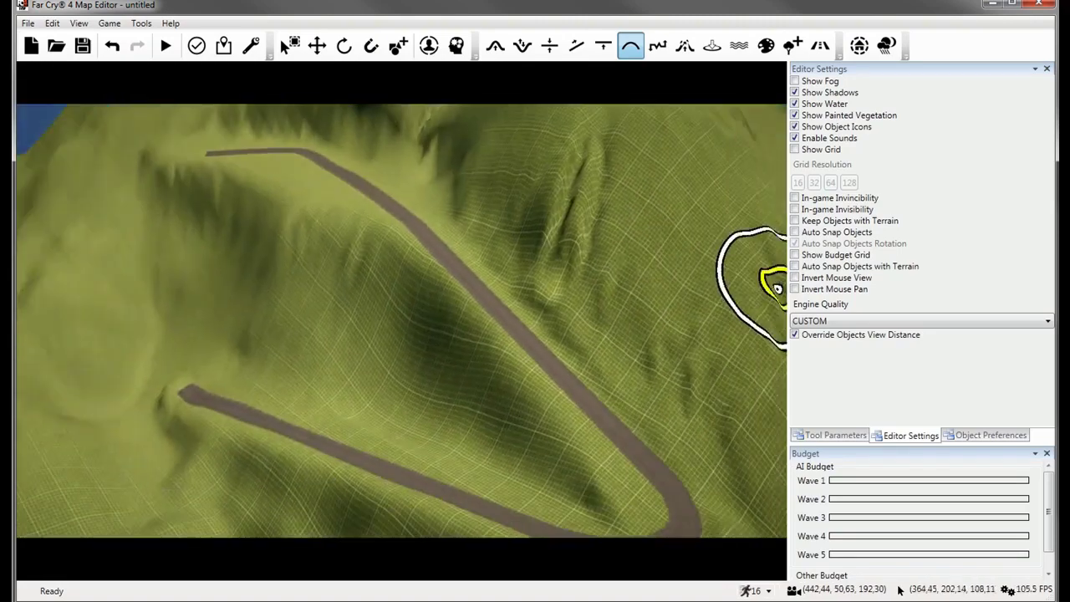
click(795, 81)
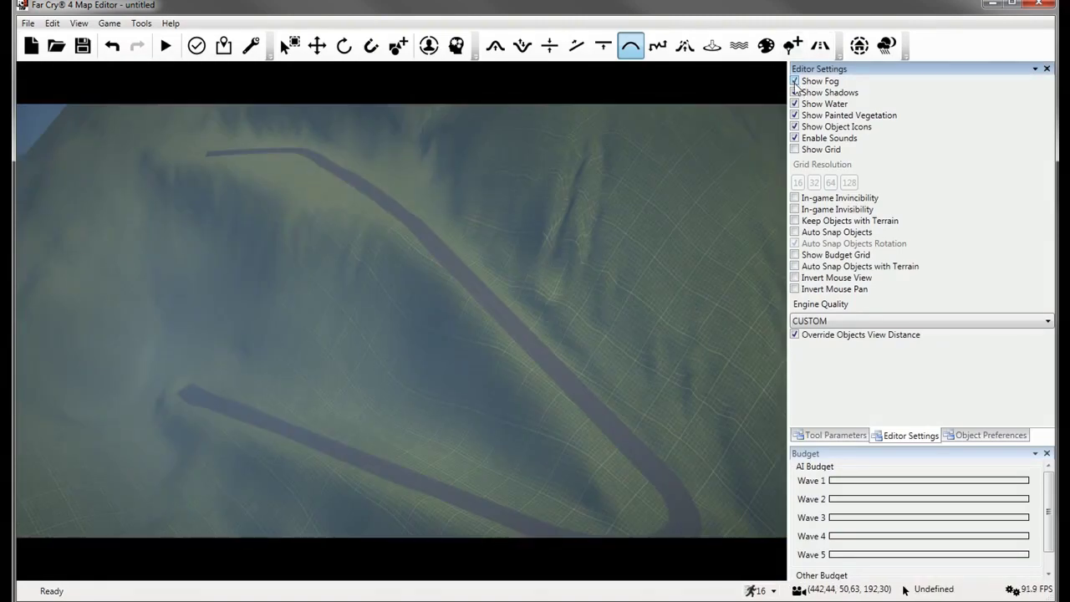
click(795, 82)
scroll(531, 342, down, 5)
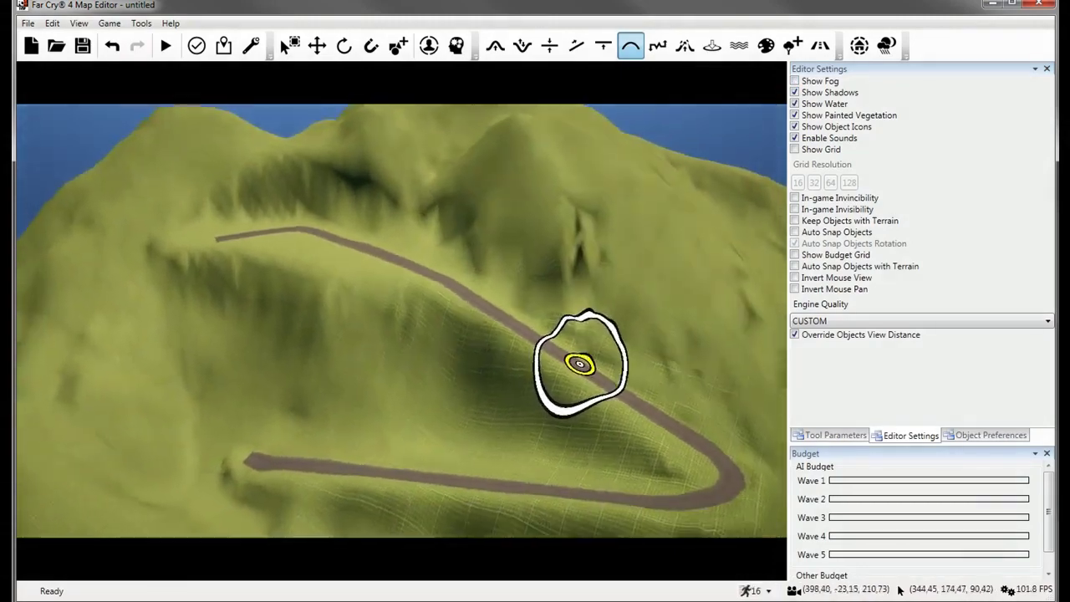
Set up the Erosion brush with a radius of 45.50 and a deformation of 0.38.
scroll(579, 364, down, 5)
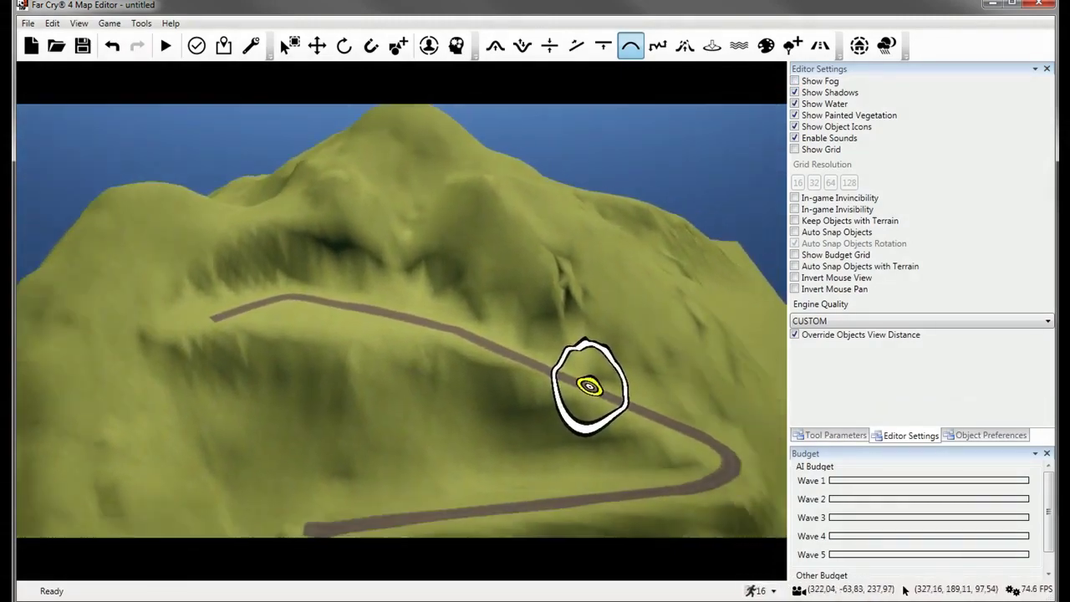
key(d)
key(w)
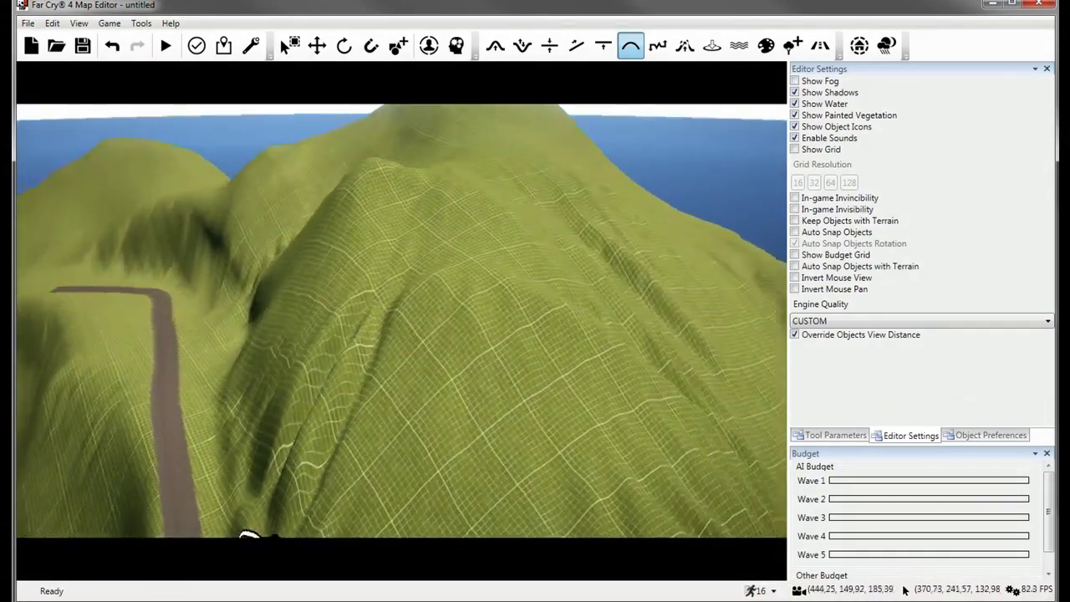
scroll(552, 232, down, 5)
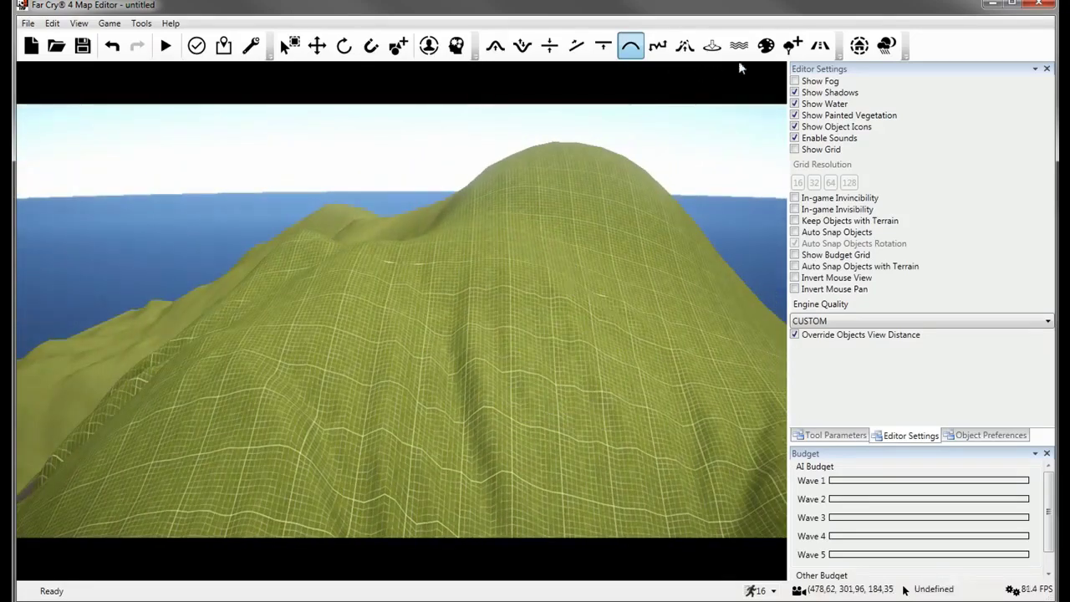
click(682, 49)
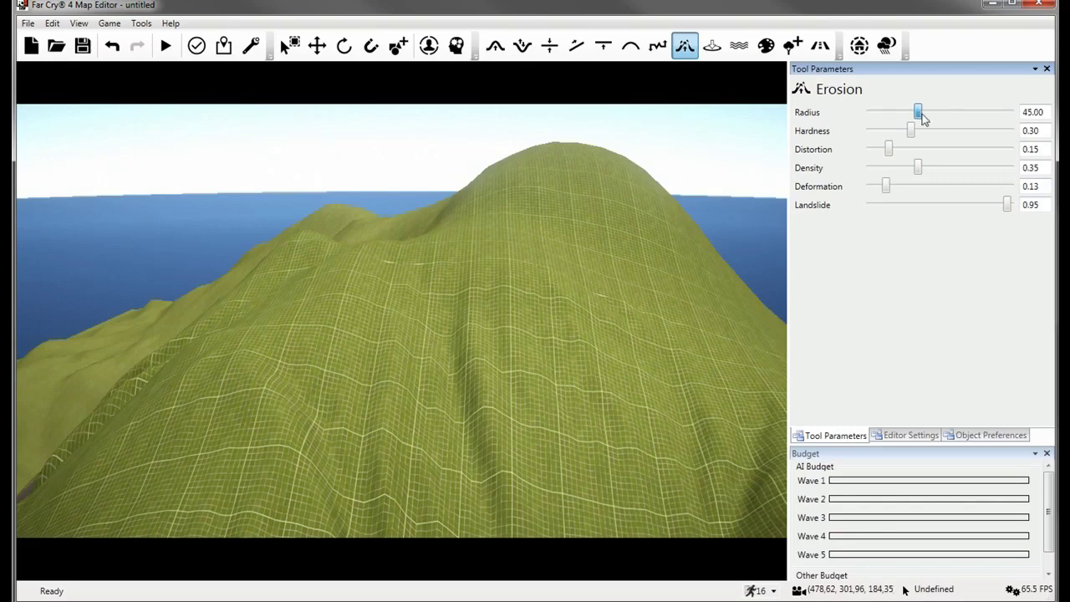
drag(924, 118, 925, 118)
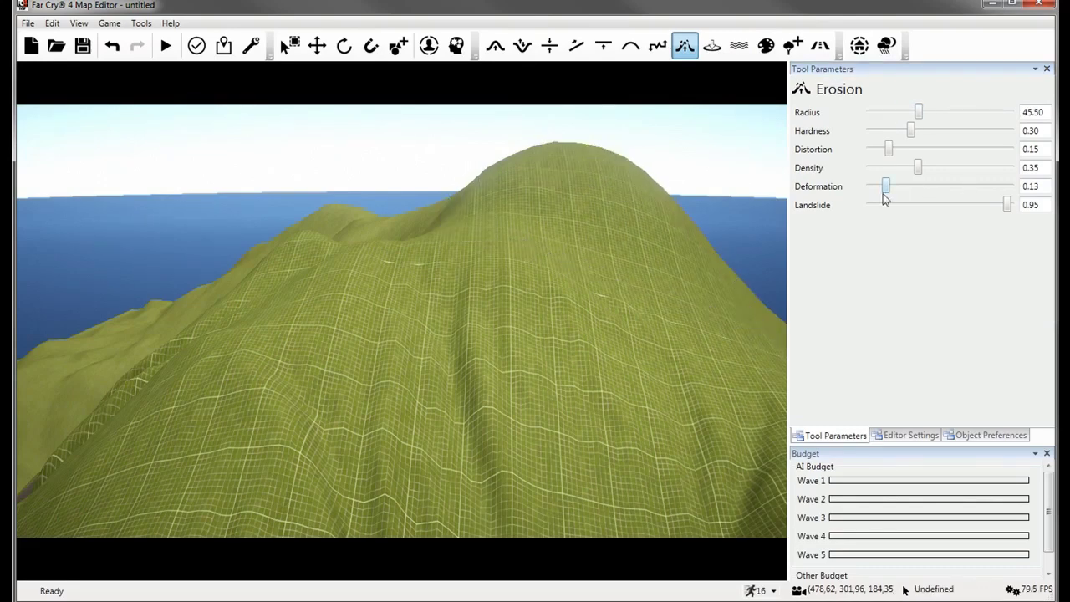
drag(941, 194, 925, 193)
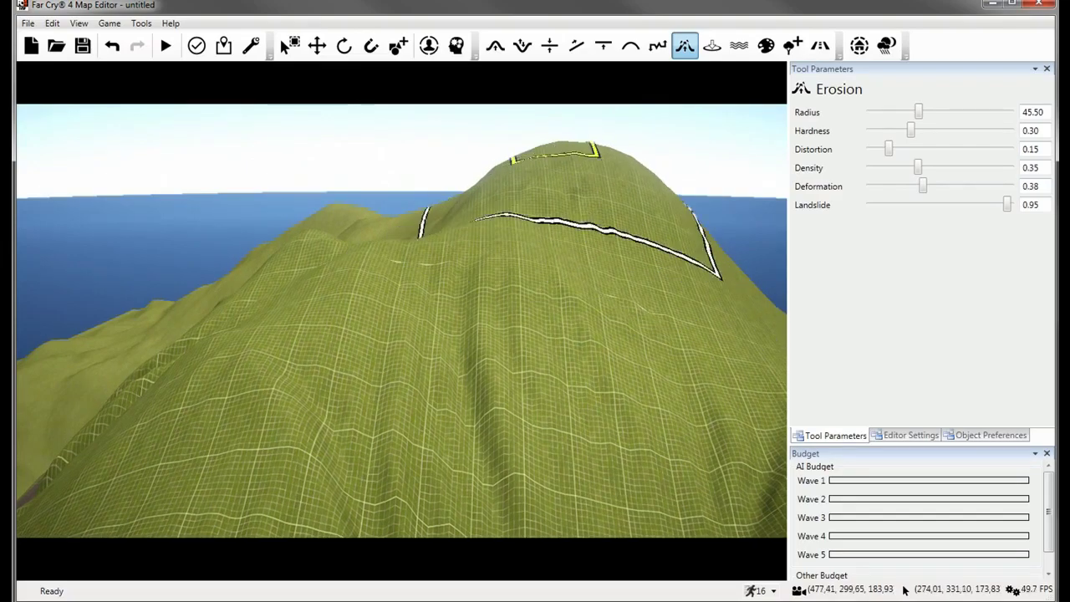
Erode the outer hill along the map edge beyond the start of the upper road.
key(w)
key(a)
right_drag(638, 211, 643, 245)
key(s)
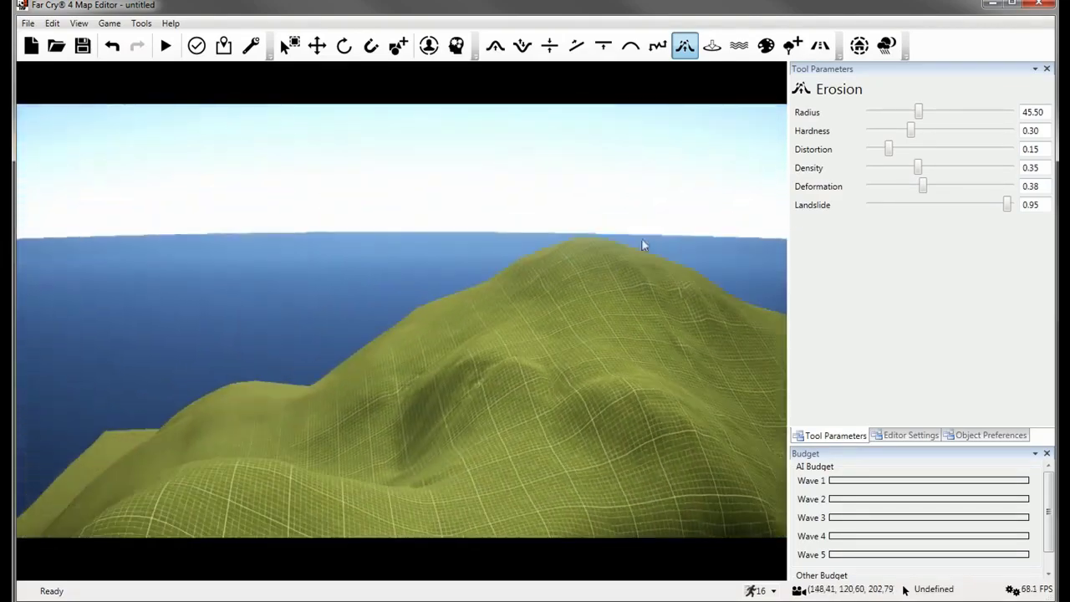
mouse_move(361, 281)
mouse_down()
mouse_move(469, 335)
mouse_move(347, 406)
mouse_move(217, 451)
mouse_up()
key(s)
mouse_move(194, 453)
right_down()
mouse_move(190, 498)
mouse_move(159, 531)
right_up()
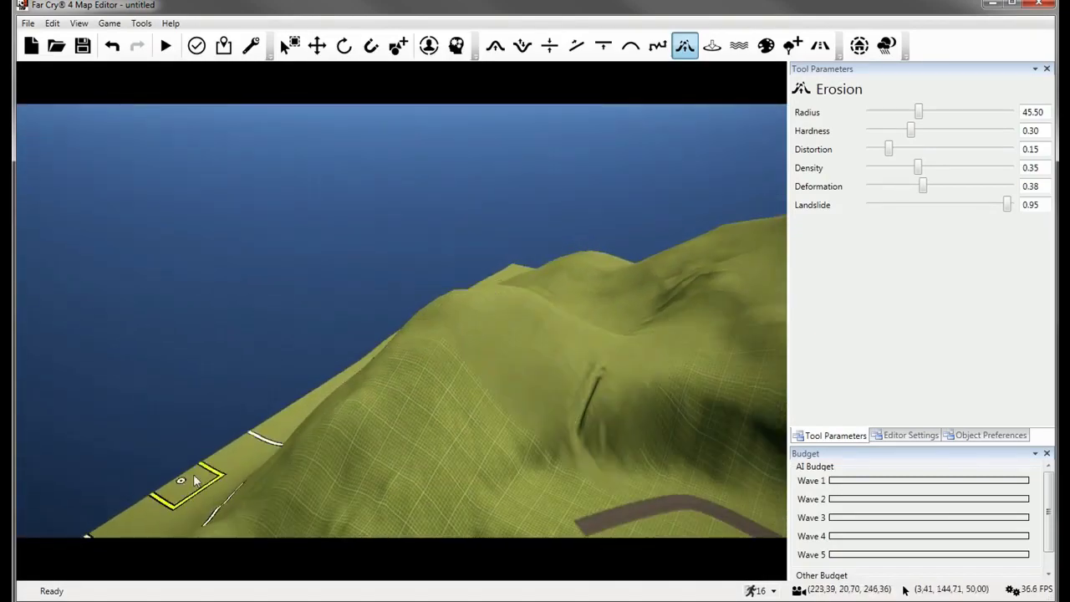
mouse_move(432, 360)
mouse_down()
mouse_move(424, 330)
mouse_move(439, 322)
mouse_move(439, 305)
mouse_move(407, 314)
mouse_move(381, 379)
mouse_up()
right_drag(420, 324, 475, 244)
key(s)
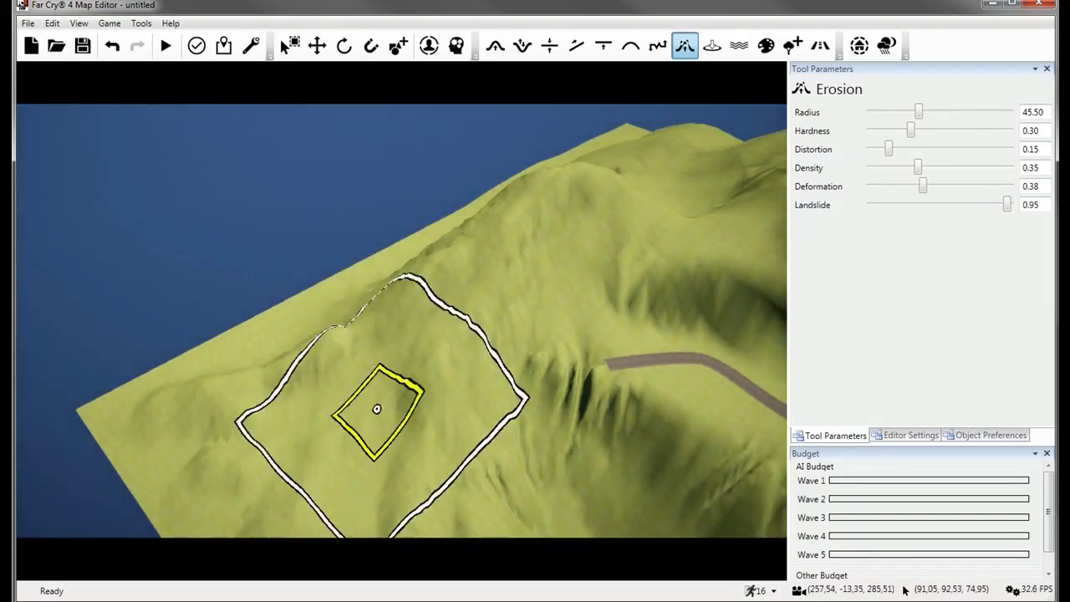
Erode the slope beside the upper road's end more deeply, including the bank below the road.
mouse_move(291, 418)
mouse_down()
mouse_move(348, 416)
mouse_move(454, 263)
mouse_move(359, 446)
mouse_move(486, 225)
mouse_move(436, 352)
mouse_move(512, 186)
mouse_move(401, 425)
mouse_move(424, 353)
mouse_move(325, 425)
mouse_up()
key(w)
key(d)
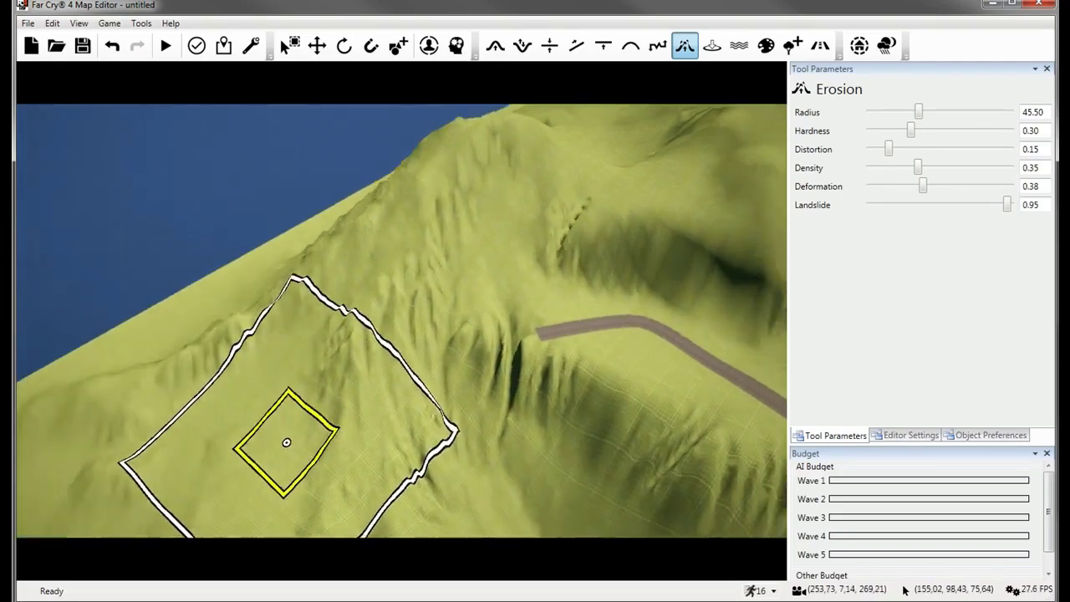
key(w)
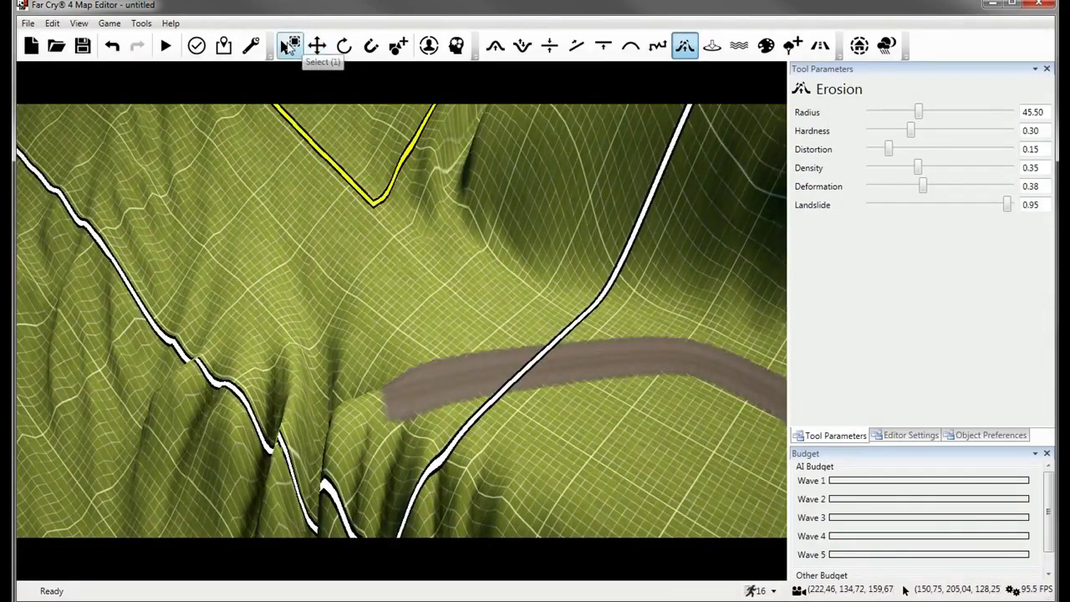
Examine the Select and Move tool parameters, and view the eroded hills and both road levels.
click(286, 47)
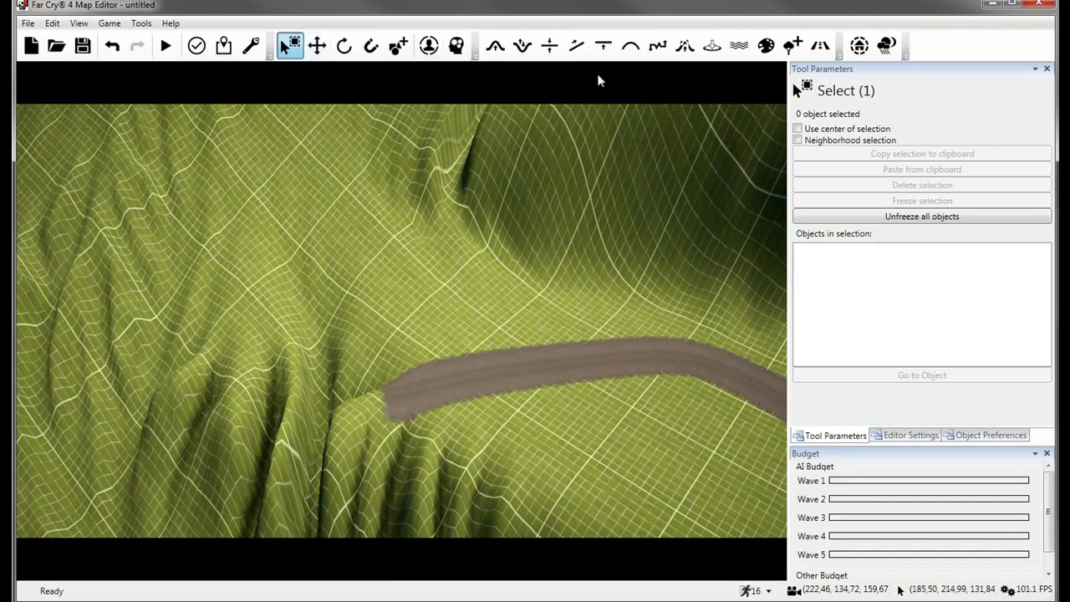
click(308, 50)
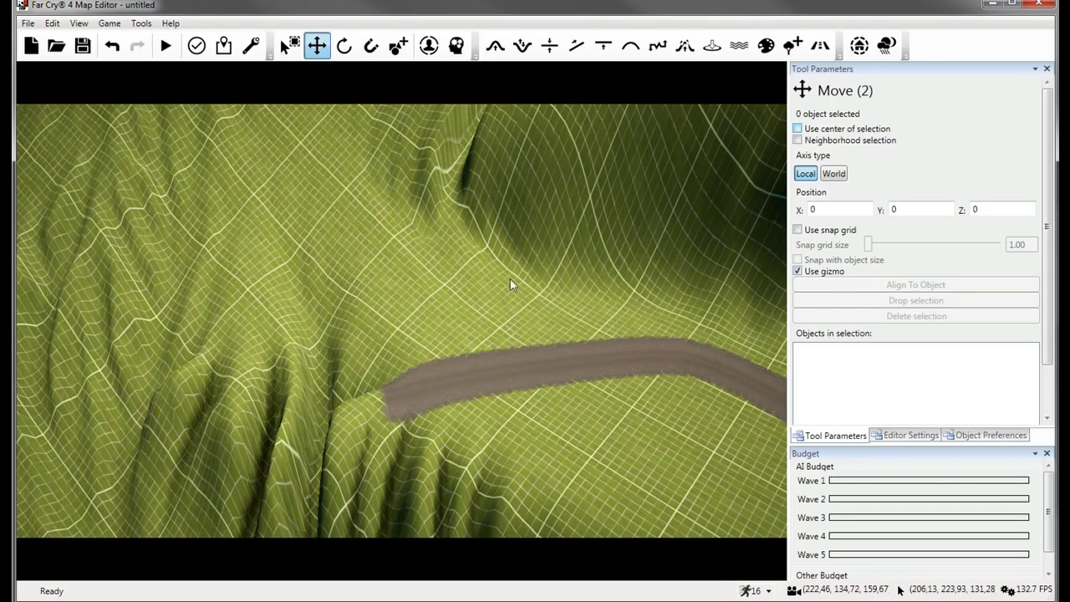
key(s)
right_drag(510, 280, 515, 177)
key(d)
key(w)
key(s)
key(s)
mouse_move(478, 289)
right_down()
mouse_move(489, 335)
mouse_move(477, 288)
right_up()
key(s)
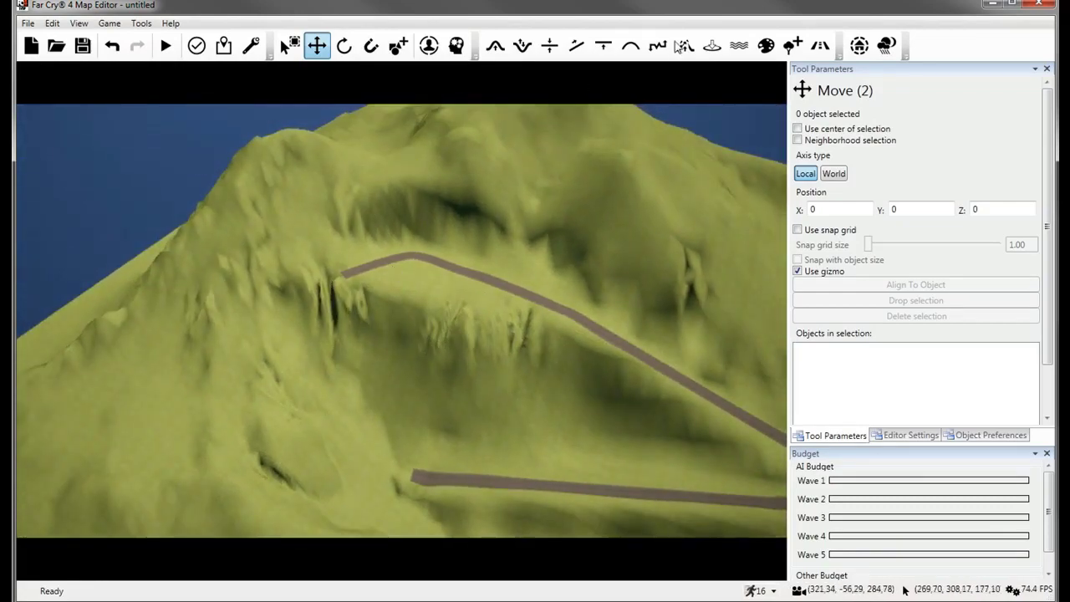
Smooth the jagged bank below the upper road and the adjoining eroded hillside using the Smooth brush with radius 16.00 and speed 0.54.
click(631, 46)
mouse_move(461, 377)
mouse_down()
mouse_move(438, 318)
mouse_move(468, 318)
mouse_move(363, 333)
mouse_move(321, 277)
mouse_move(326, 332)
mouse_move(315, 333)
mouse_up()
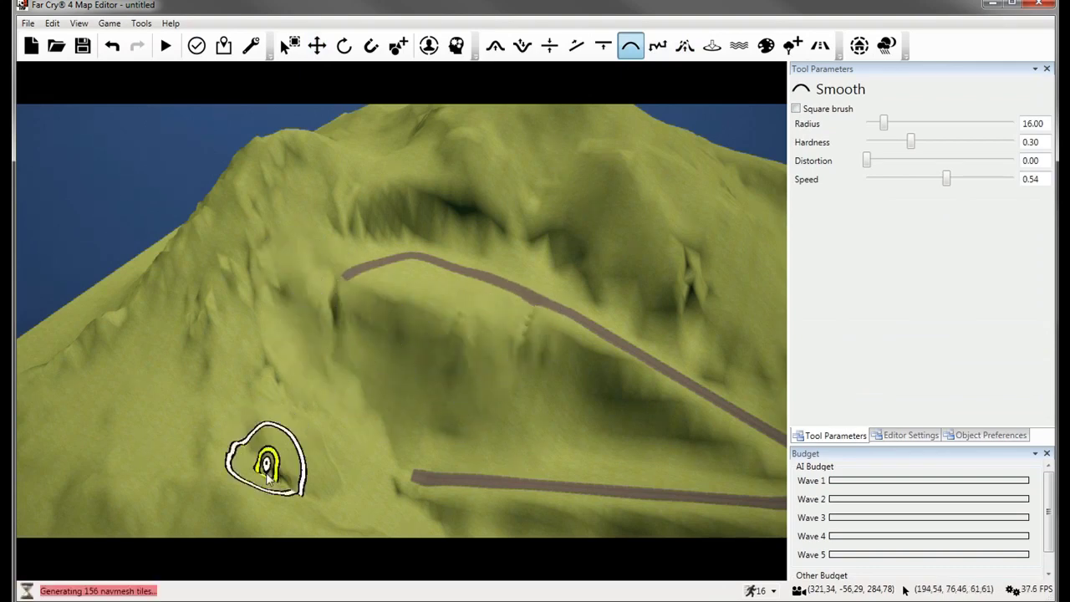
mouse_move(267, 468)
mouse_down()
mouse_move(297, 491)
mouse_move(255, 167)
mouse_move(191, 191)
mouse_move(155, 267)
mouse_move(228, 219)
mouse_up()
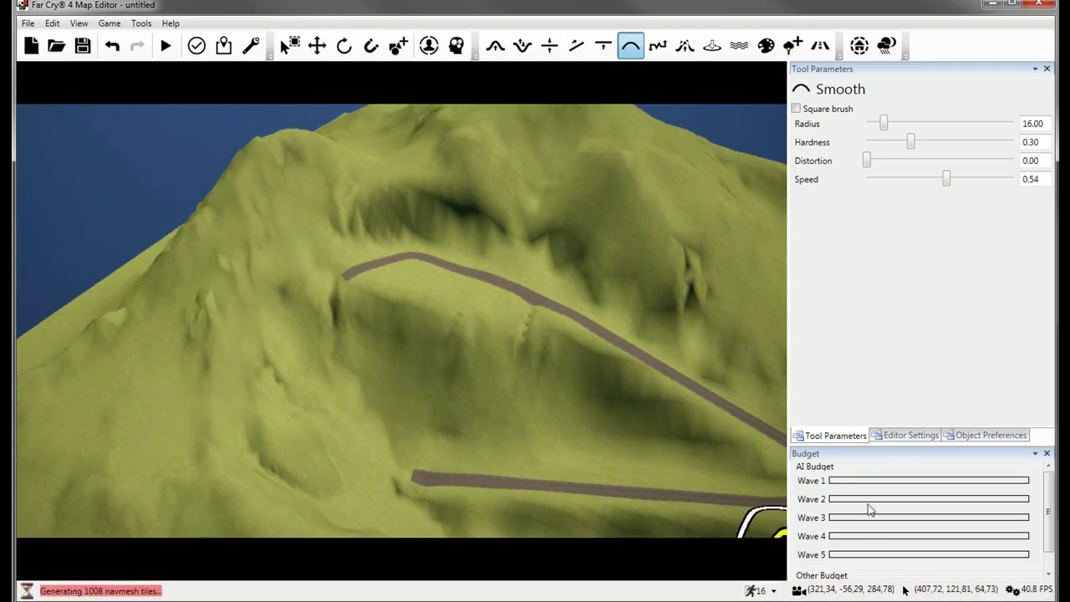
Set the engine quality to ULTRA in the editor settings.
click(910, 436)
click(855, 321)
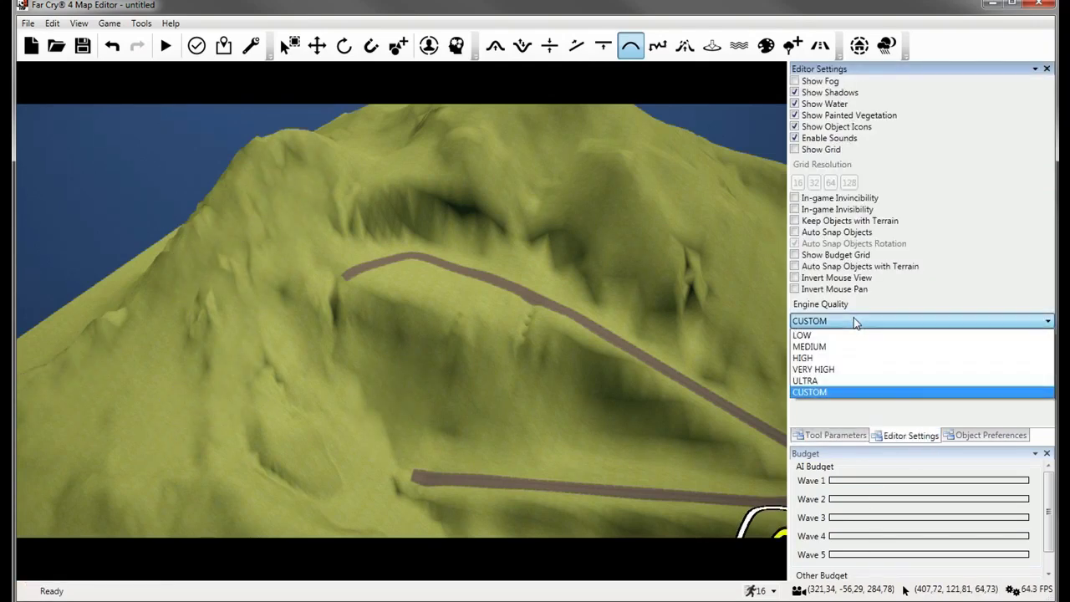
click(844, 382)
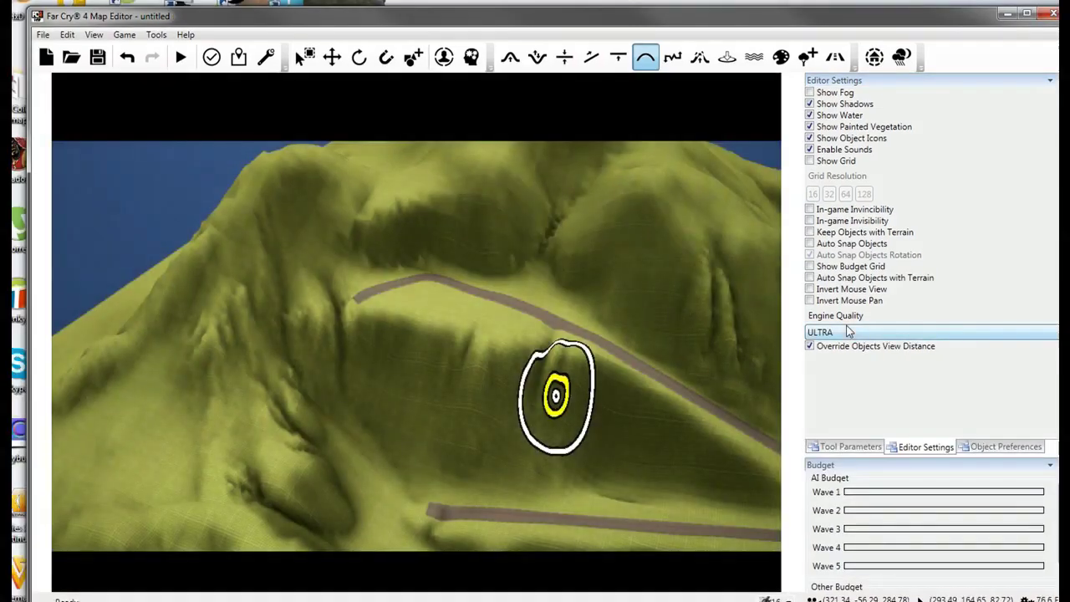
Smooth the gullies and eroded ridges around the upper road's end and down the outer slope.
mouse_move(631, 334)
right_down()
mouse_move(633, 416)
mouse_move(628, 408)
mouse_move(707, 412)
mouse_move(736, 430)
mouse_move(607, 365)
right_up()
key(w)
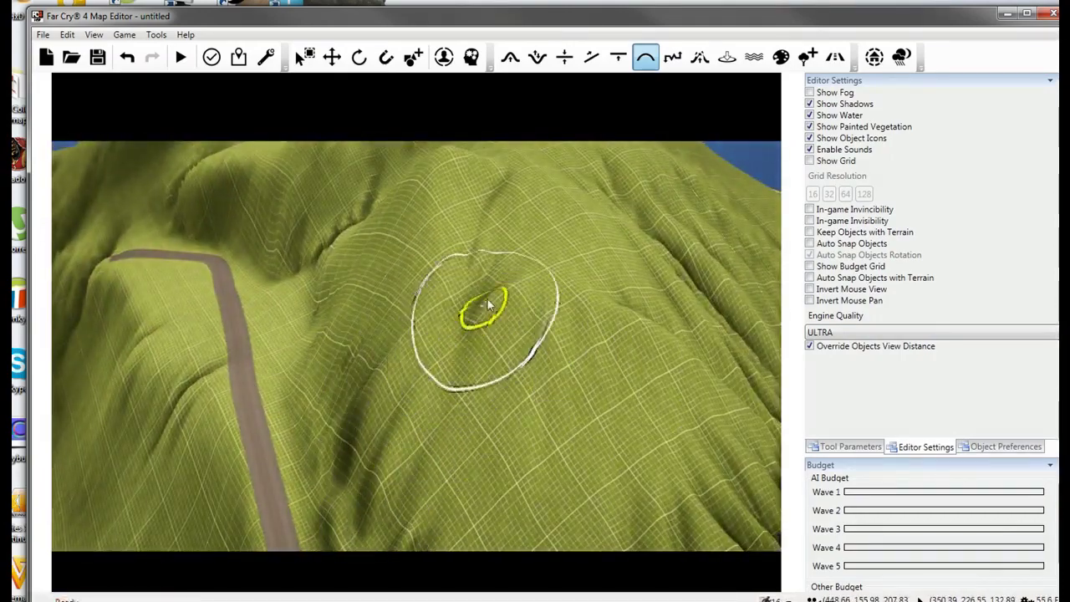
mouse_move(491, 286)
right_down()
mouse_move(349, 471)
mouse_move(664, 409)
mouse_move(554, 263)
right_up()
key(a)
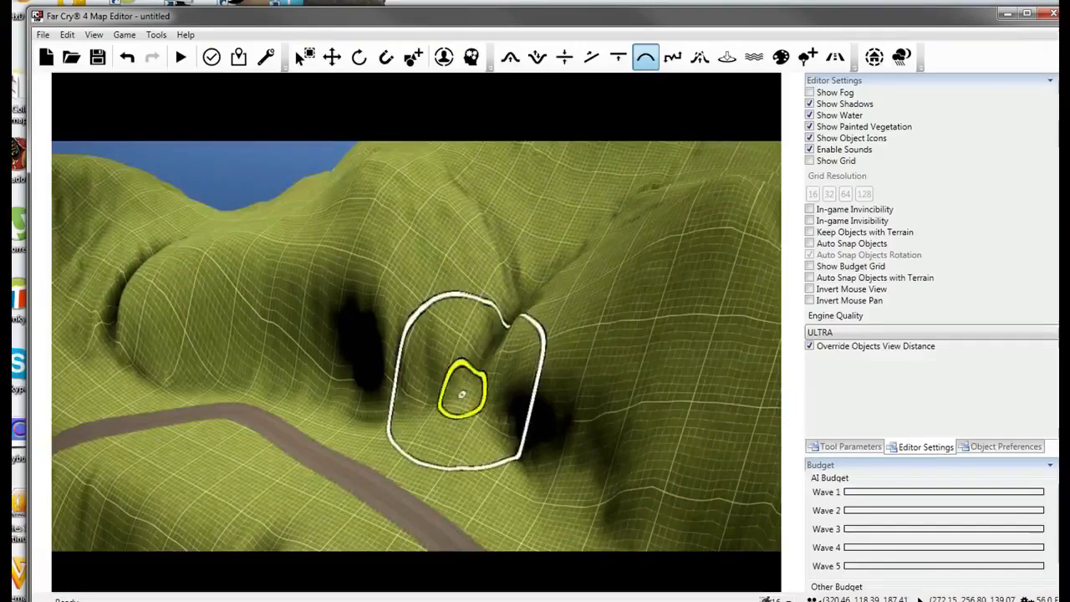
mouse_move(463, 370)
right_down()
mouse_move(354, 310)
mouse_move(406, 292)
right_up()
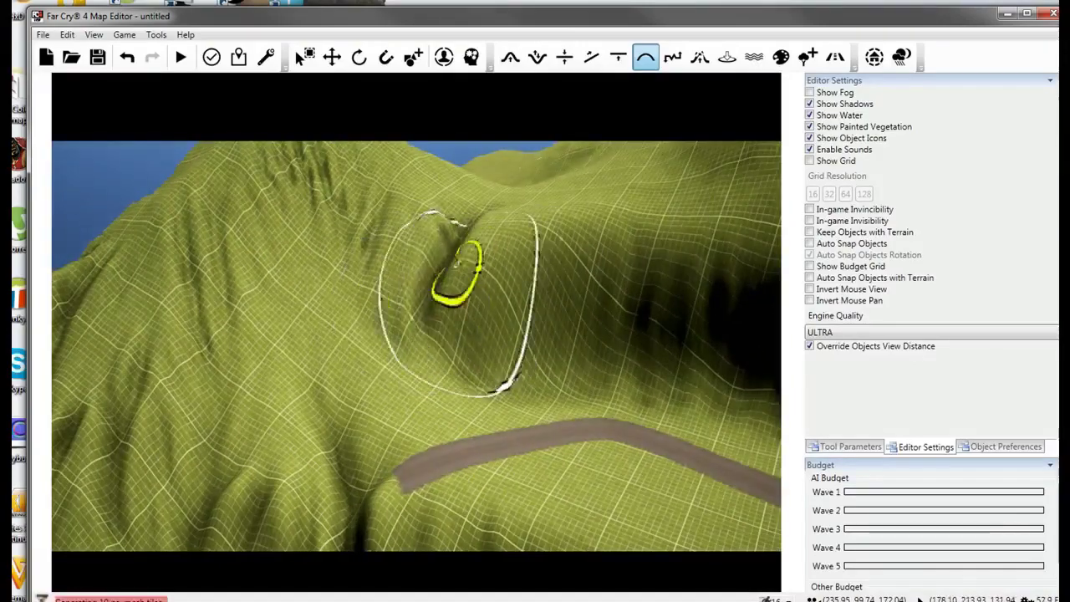
right_drag(457, 263, 527, 401)
drag(431, 287, 438, 331)
right_drag(437, 331, 400, 340)
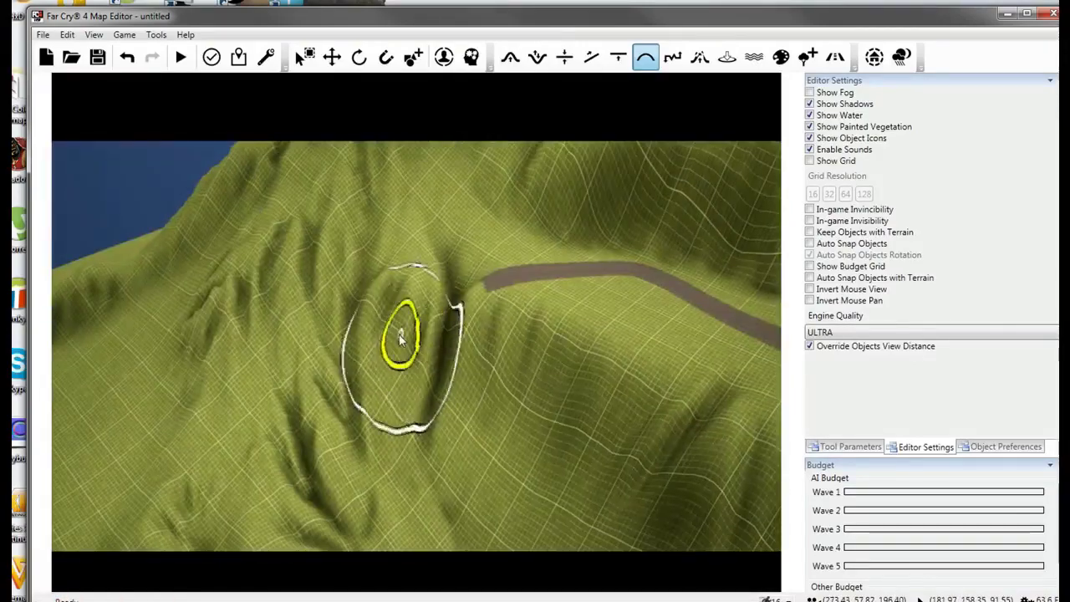
mouse_move(400, 337)
mouse_down()
mouse_move(443, 275)
mouse_move(444, 347)
mouse_move(291, 474)
mouse_up()
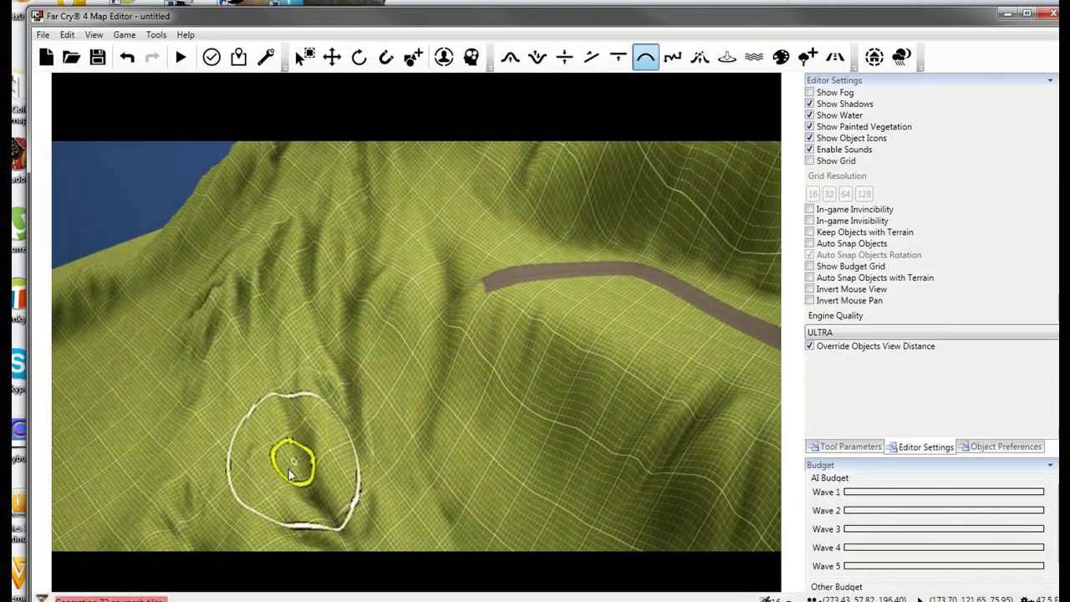
Smooth the creases on the mountainside beyond the end of the upper road with the Smooth brush.
mouse_move(335, 485)
right_down()
mouse_move(409, 319)
mouse_move(404, 385)
right_up()
drag(401, 399, 276, 439)
right_drag(276, 439, 336, 495)
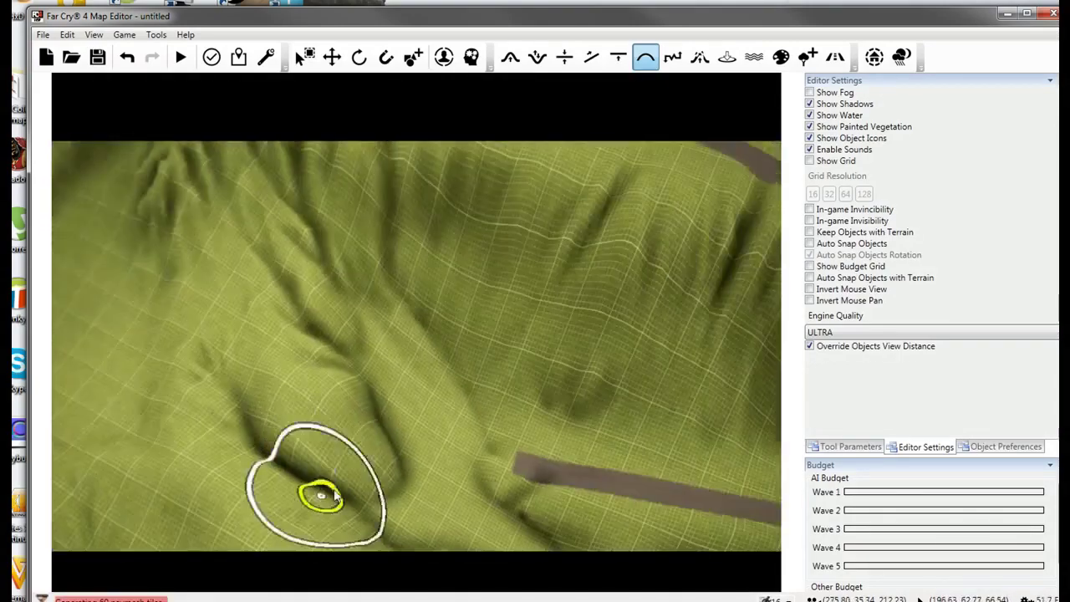
mouse_move(335, 495)
mouse_down()
mouse_move(299, 457)
mouse_move(416, 497)
mouse_up()
mouse_move(416, 495)
right_down()
mouse_move(401, 452)
mouse_move(381, 478)
mouse_move(287, 304)
mouse_move(461, 309)
mouse_move(240, 402)
right_up()
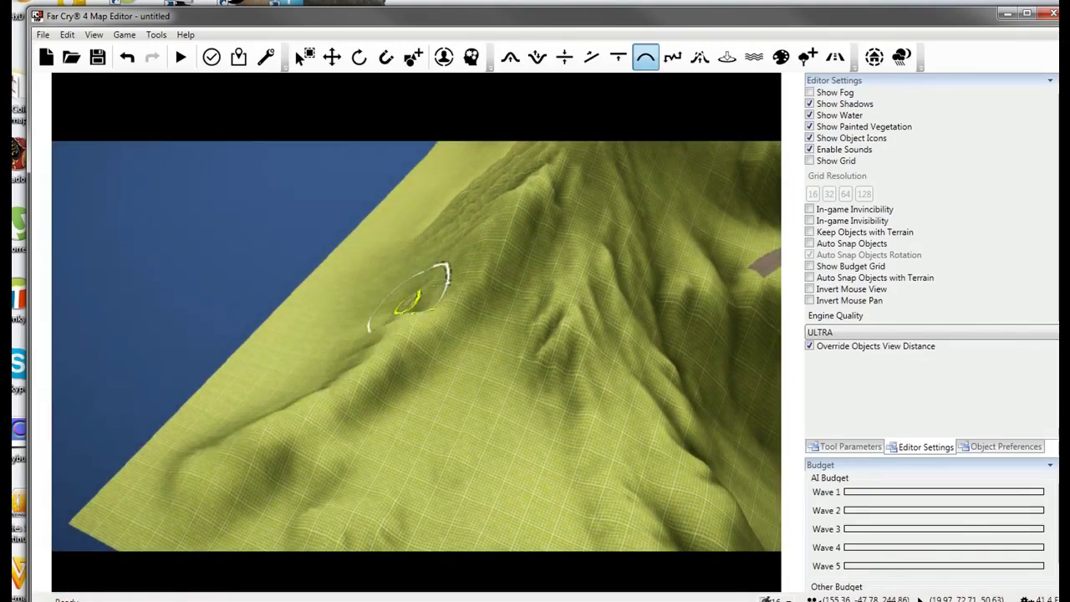
Look over the mountain, its ridges and the road from several sides.
key(d)
right_drag(385, 373, 416, 355)
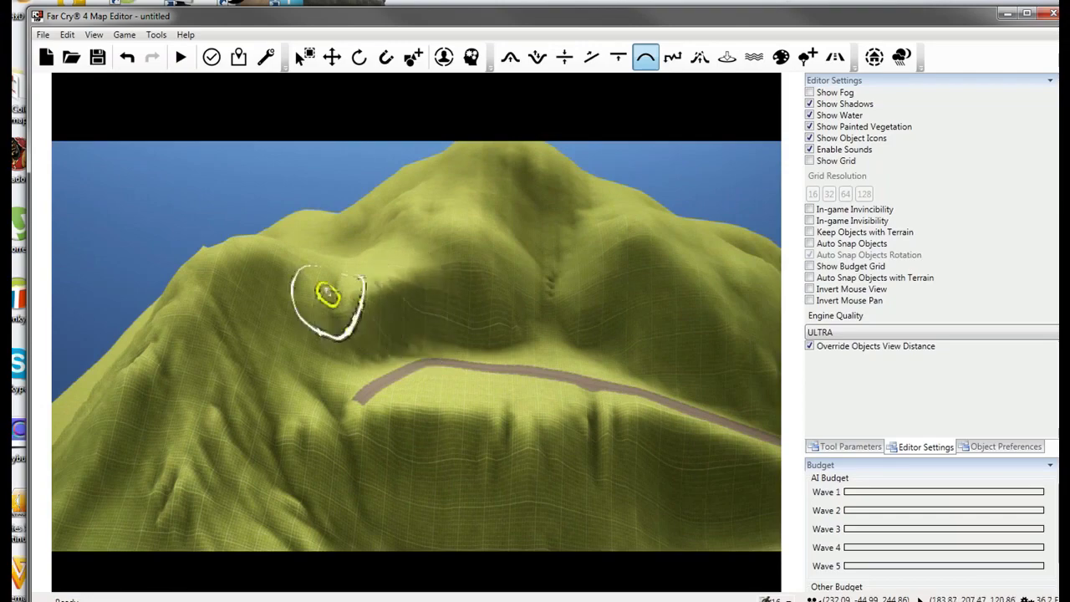
key(d)
right_drag(342, 299, 295, 359)
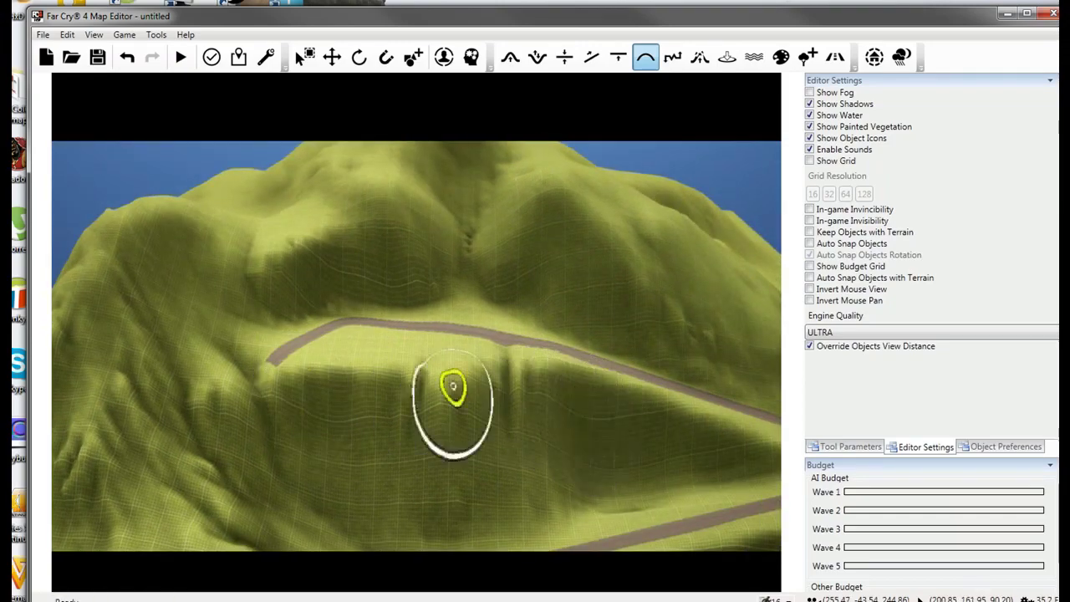
key(d)
mouse_move(418, 380)
right_down()
mouse_move(309, 373)
mouse_move(252, 449)
mouse_move(270, 411)
mouse_move(210, 399)
mouse_move(210, 390)
mouse_move(465, 384)
right_up()
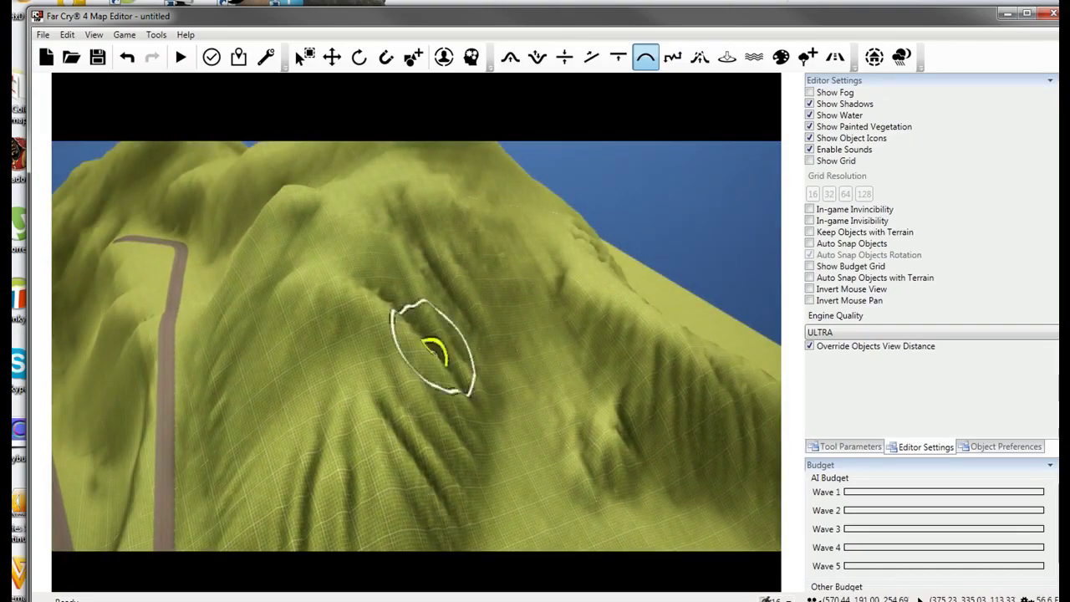
key(a)
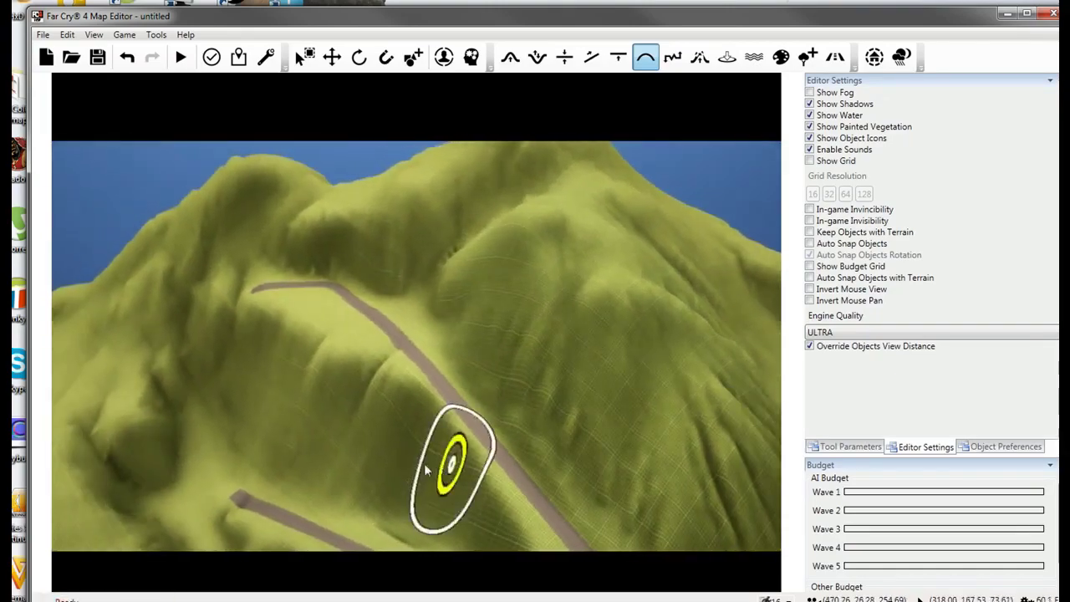
Try to cut a large hole in the cliff face above the upper road with the Hole tool at radius 8.00.
click(724, 61)
key(w)
mouse_move(566, 352)
right_down()
mouse_move(631, 433)
mouse_move(763, 514)
mouse_move(774, 544)
right_up()
key(w)
mouse_move(368, 343)
mouse_down()
mouse_move(313, 378)
mouse_move(279, 240)
mouse_move(358, 275)
mouse_move(401, 420)
mouse_move(344, 444)
mouse_up()
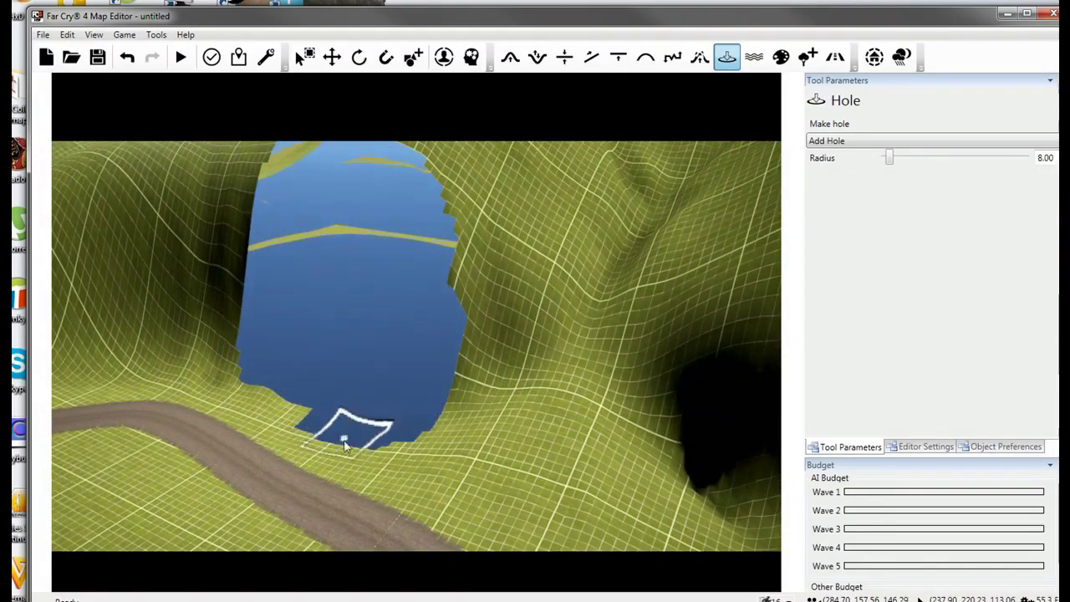
mouse_move(348, 448)
right_down()
mouse_move(339, 511)
mouse_move(402, 514)
right_up()
key(a)
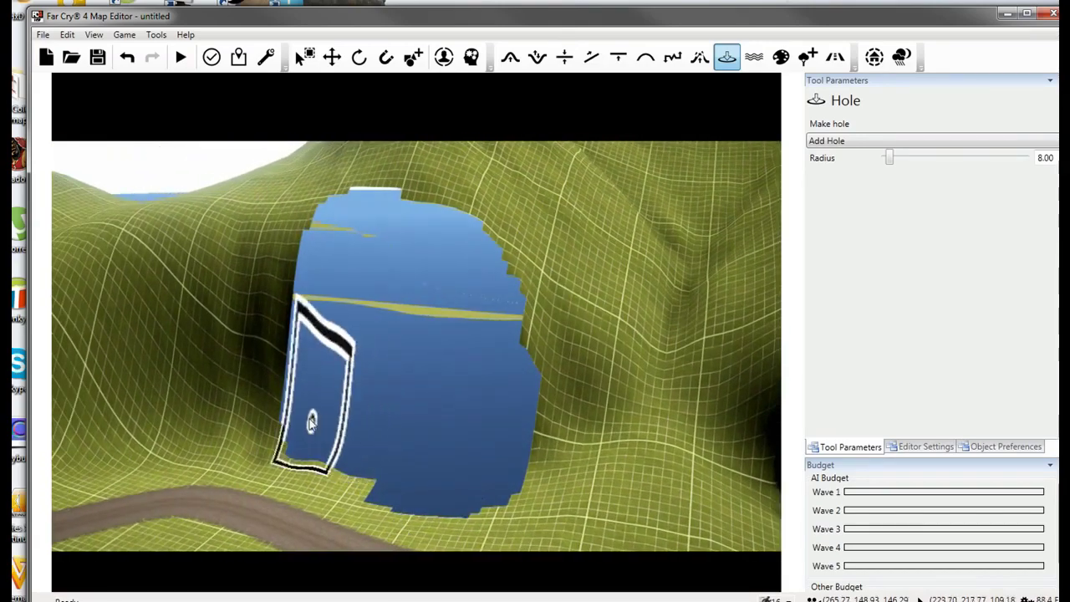
mouse_move(320, 398)
mouse_down()
mouse_move(322, 351)
mouse_move(380, 193)
mouse_move(390, 306)
mouse_move(506, 306)
mouse_move(478, 461)
mouse_move(346, 449)
mouse_move(443, 498)
mouse_move(332, 448)
mouse_move(289, 455)
mouse_move(324, 453)
mouse_up()
right_drag(325, 451, 355, 381)
key(s)
key(s)
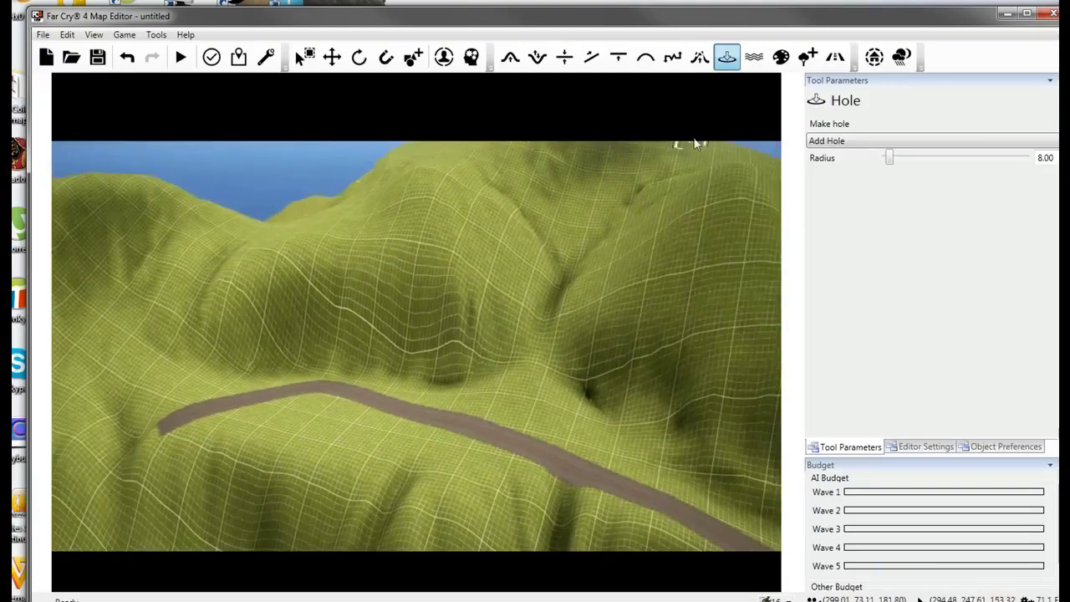
Set the Erosion tool's landslide to 0.67 and erode the slopes around the upper road.
click(701, 63)
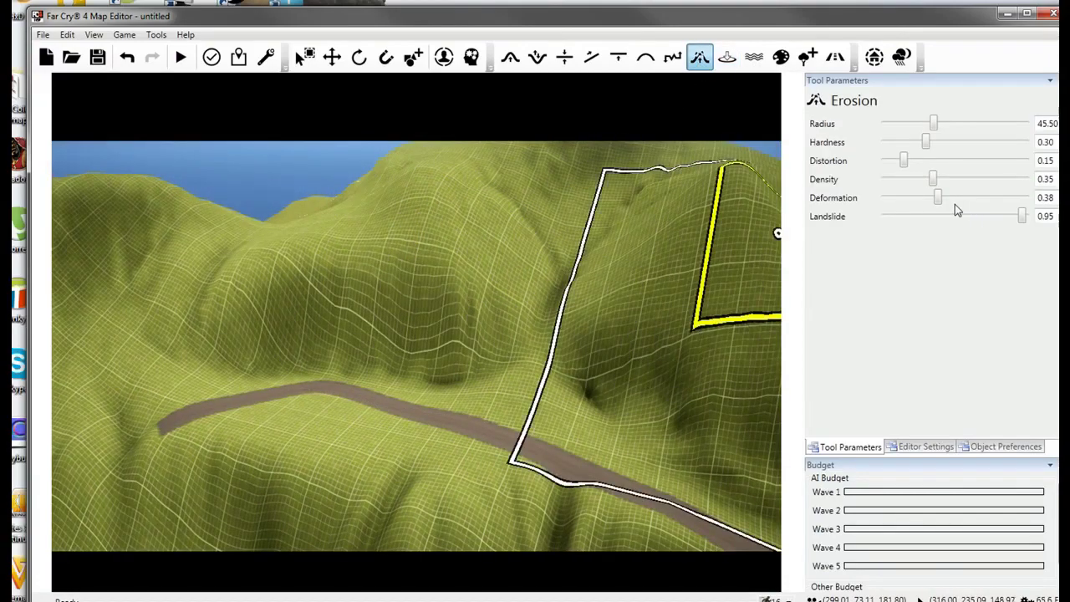
drag(1020, 216, 983, 218)
key(s)
key(d)
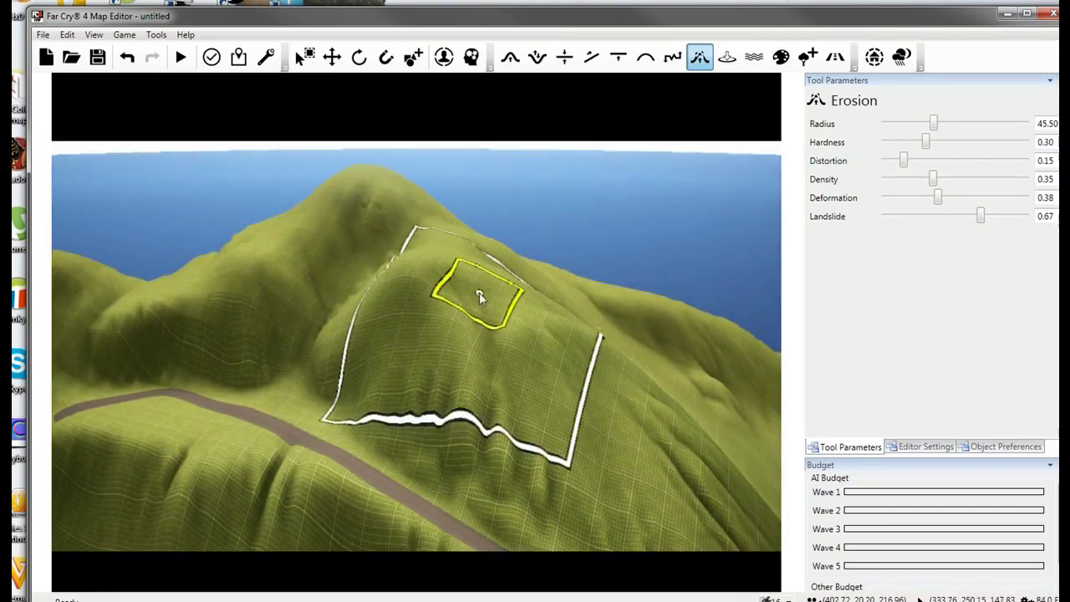
key(s)
key(a)
mouse_move(479, 292)
right_down()
mouse_move(423, 322)
mouse_move(368, 316)
mouse_move(522, 322)
right_up()
key(w)
Switch to the Smooth tool and examine the ground along the upper road up to its end.
click(646, 56)
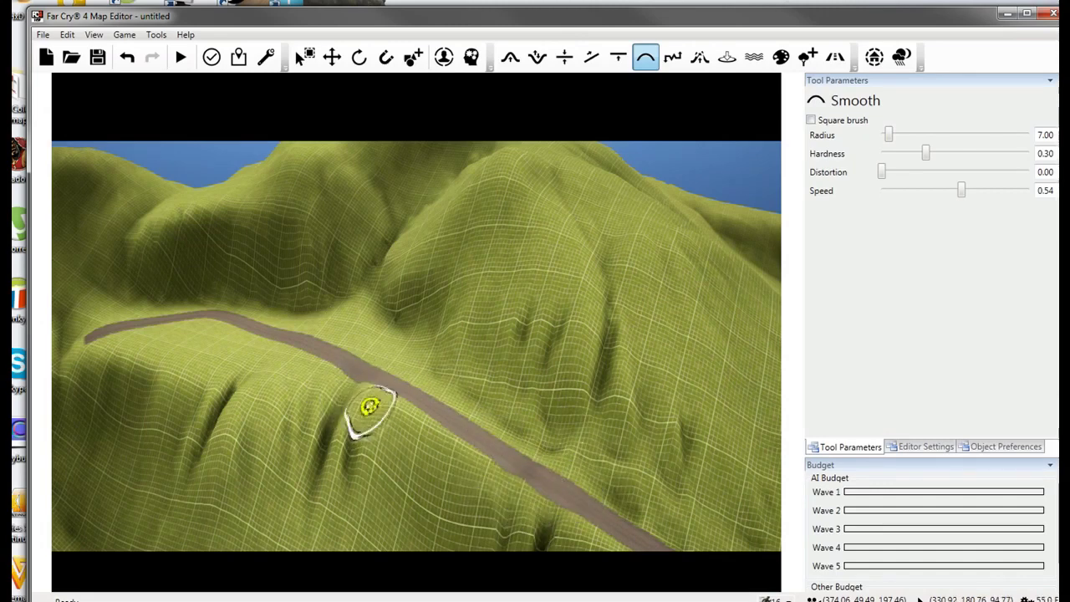
key(w)
mouse_move(397, 385)
right_down()
mouse_move(526, 394)
mouse_move(397, 393)
right_up()
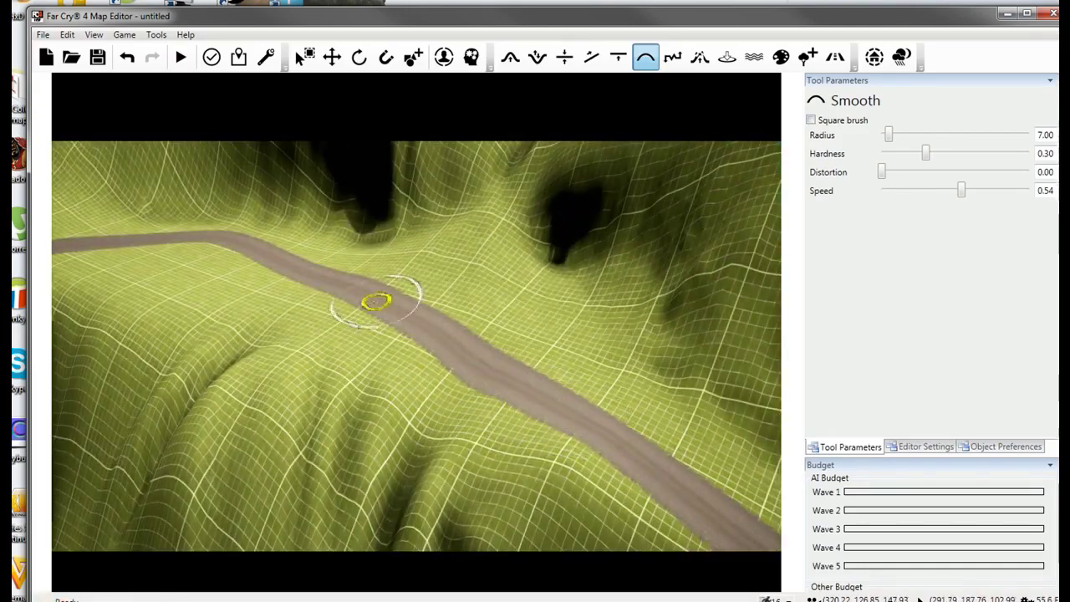
key(a)
right_drag(294, 276, 468, 288)
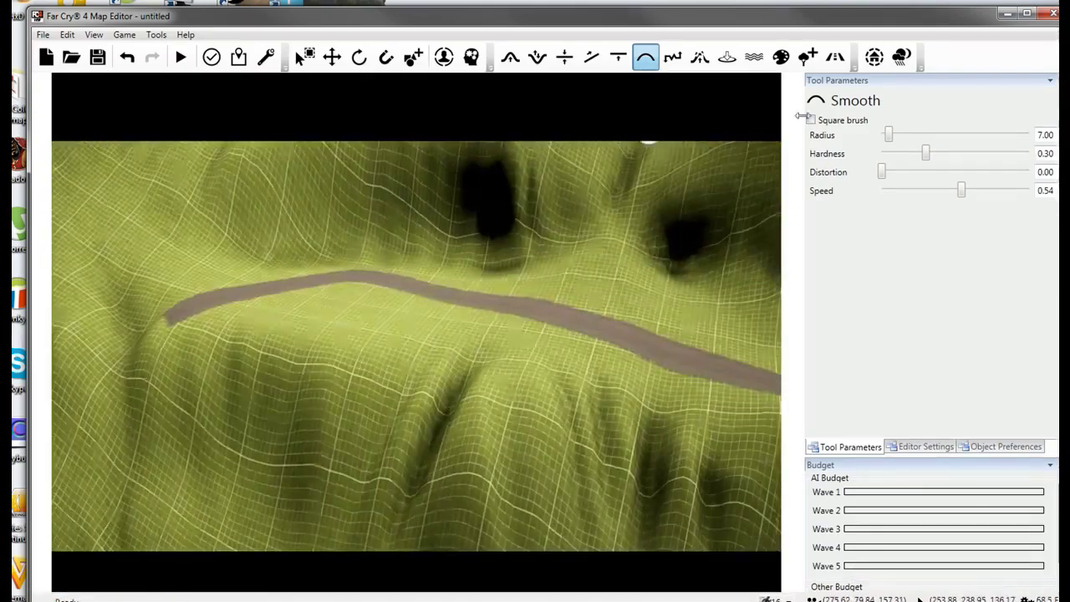
Shorten the upper road by pulling back its end point, and insert extra control points along the upper stretch.
click(835, 57)
click(820, 148)
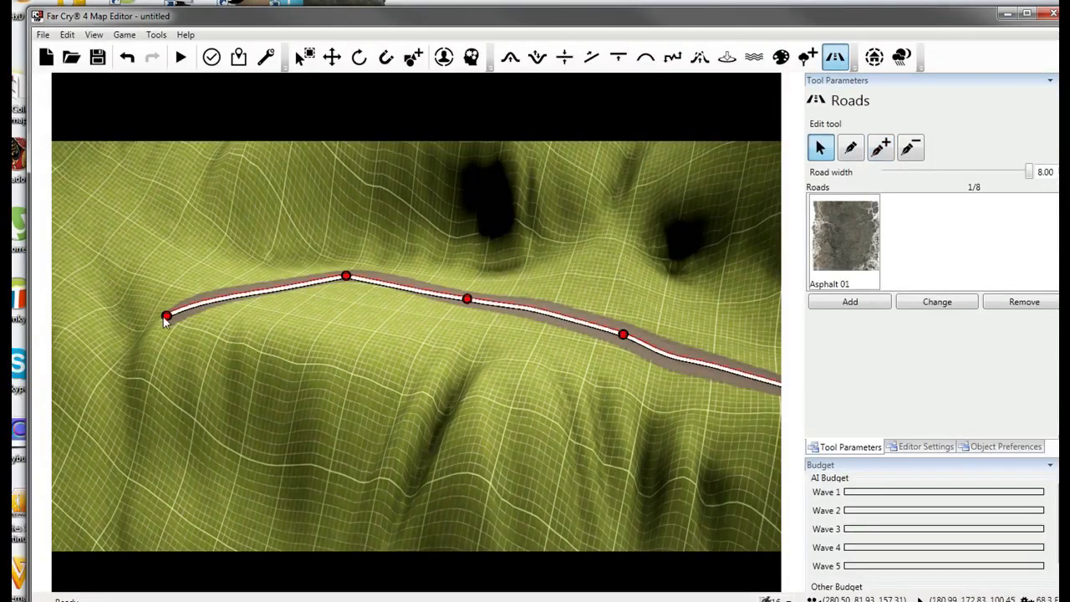
drag(167, 313, 285, 278)
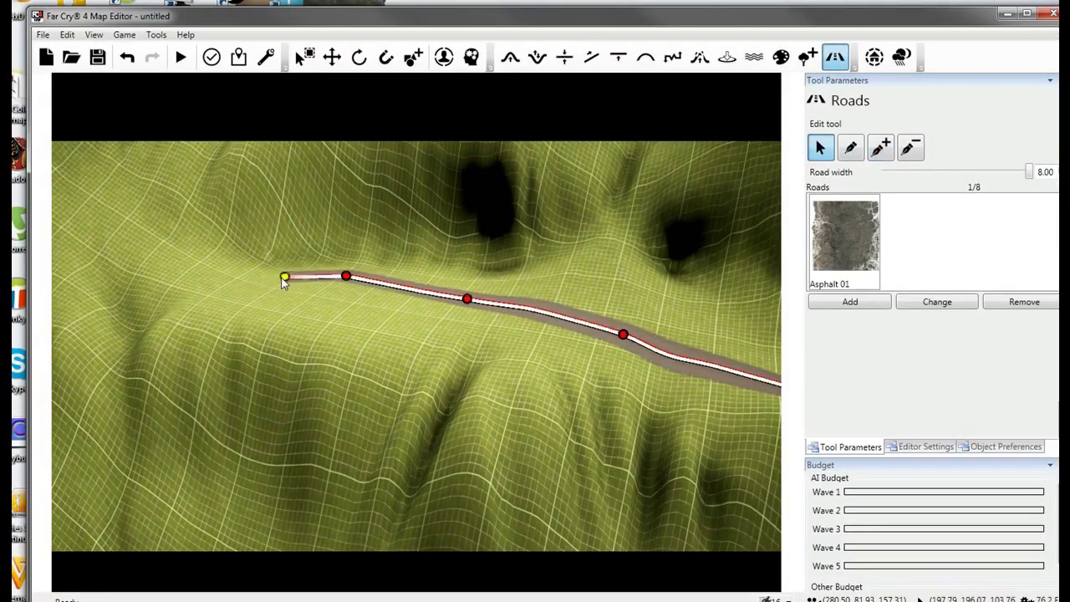
click(884, 148)
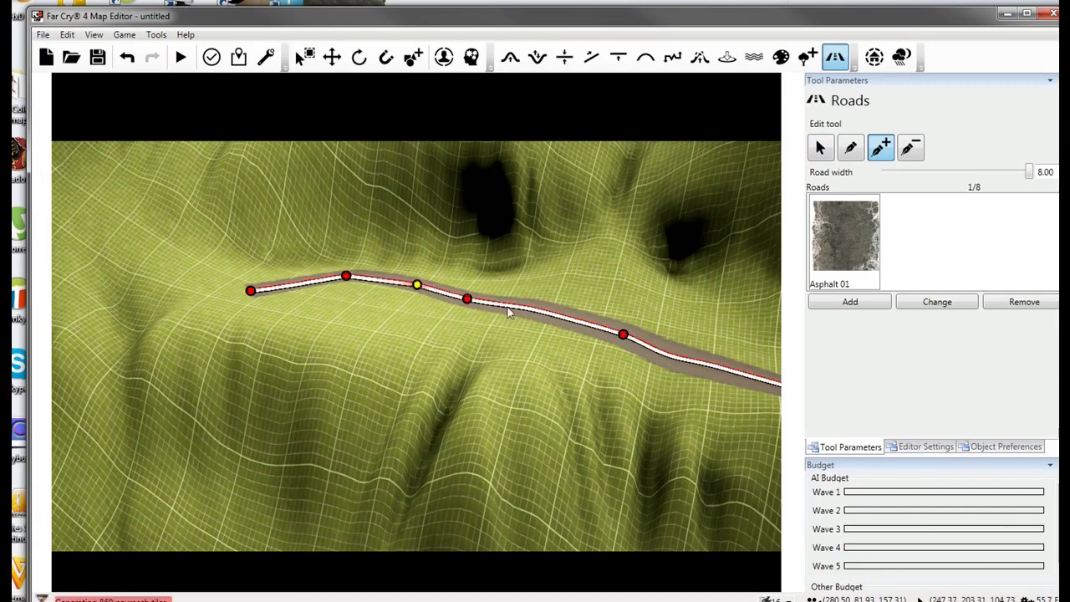
key(d)
key(s)
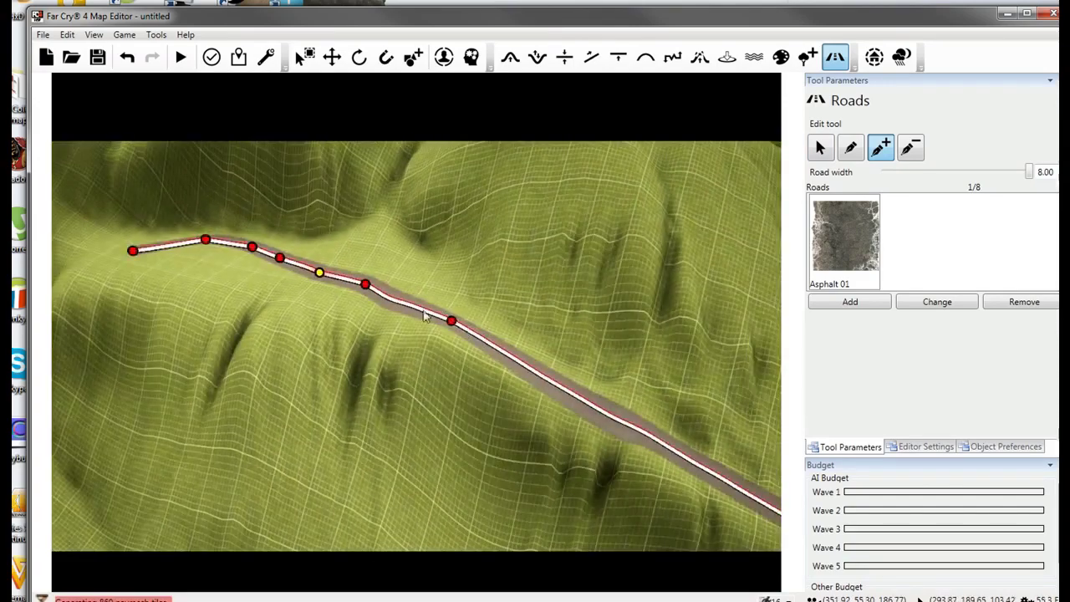
key(s)
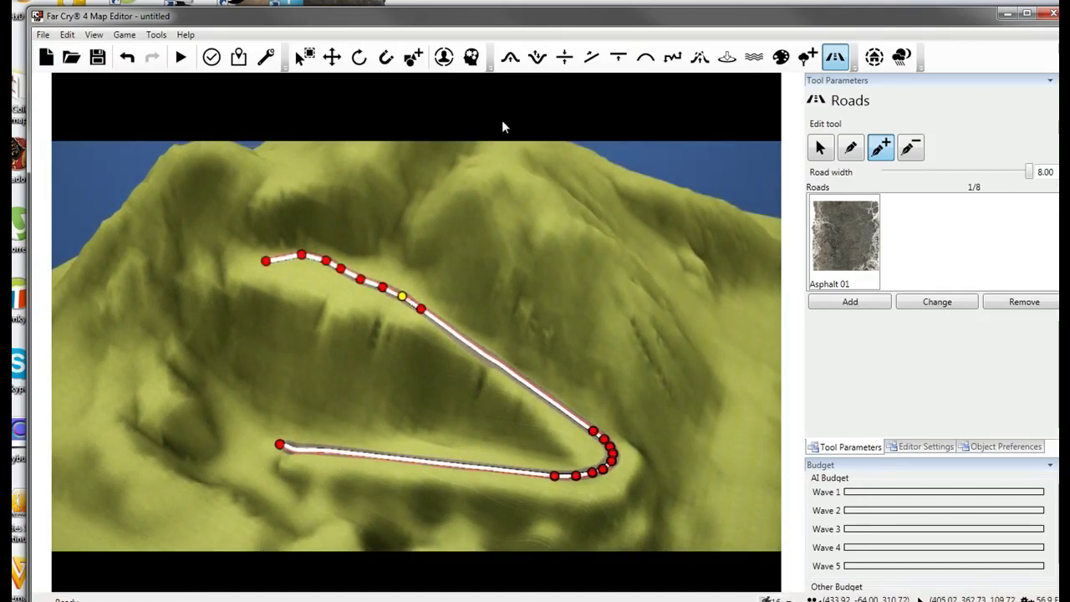
Return to the Smooth tool and inspect the reshaped road and its edges from above and along its length.
click(645, 57)
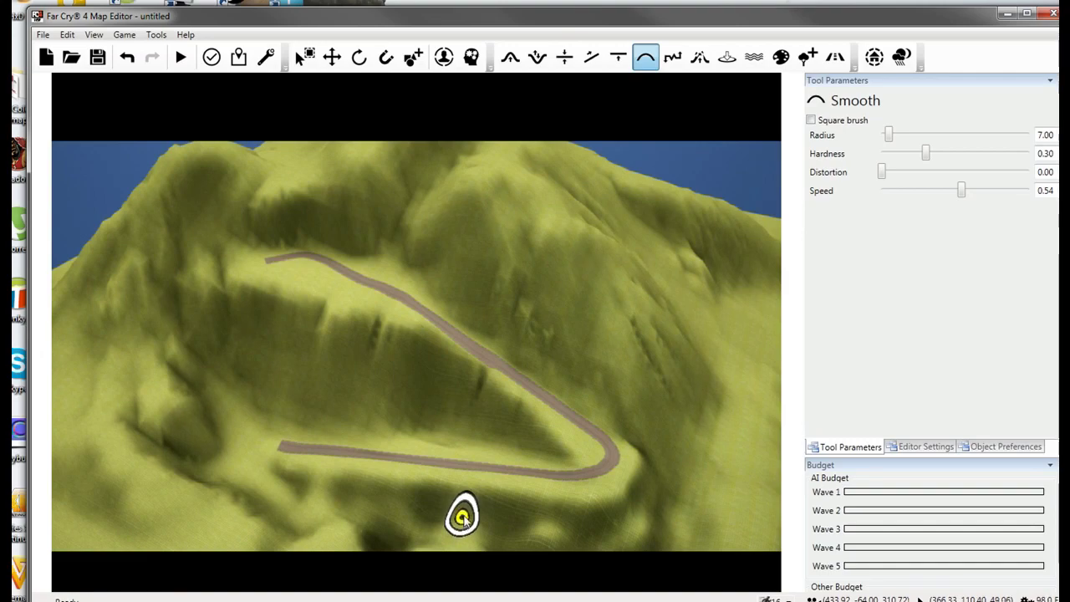
middle_drag(463, 519, 427, 497)
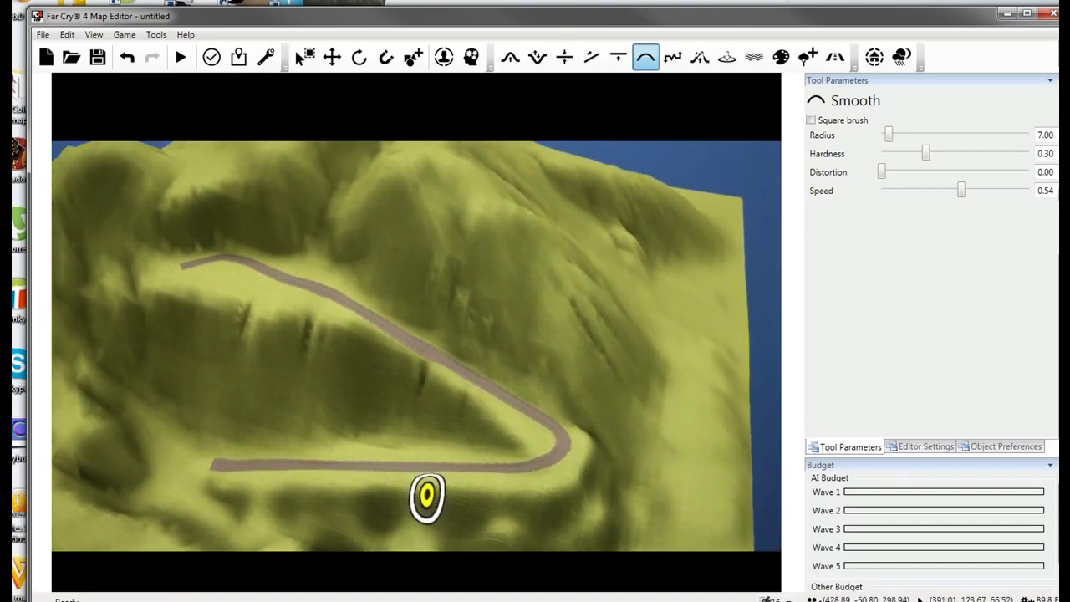
scroll(426, 497, up, 10)
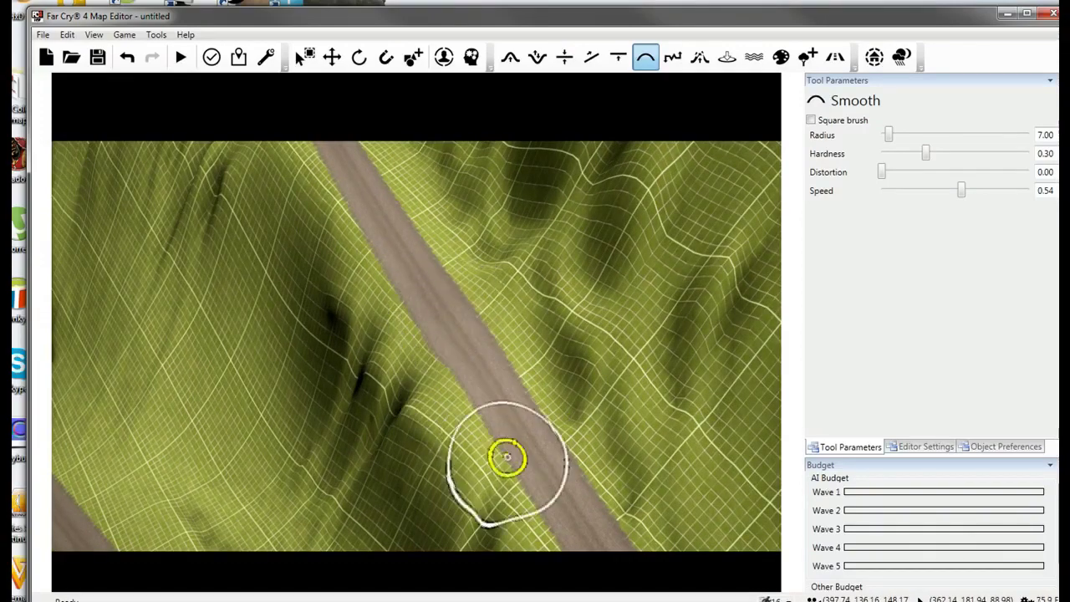
scroll(489, 407, down, 5)
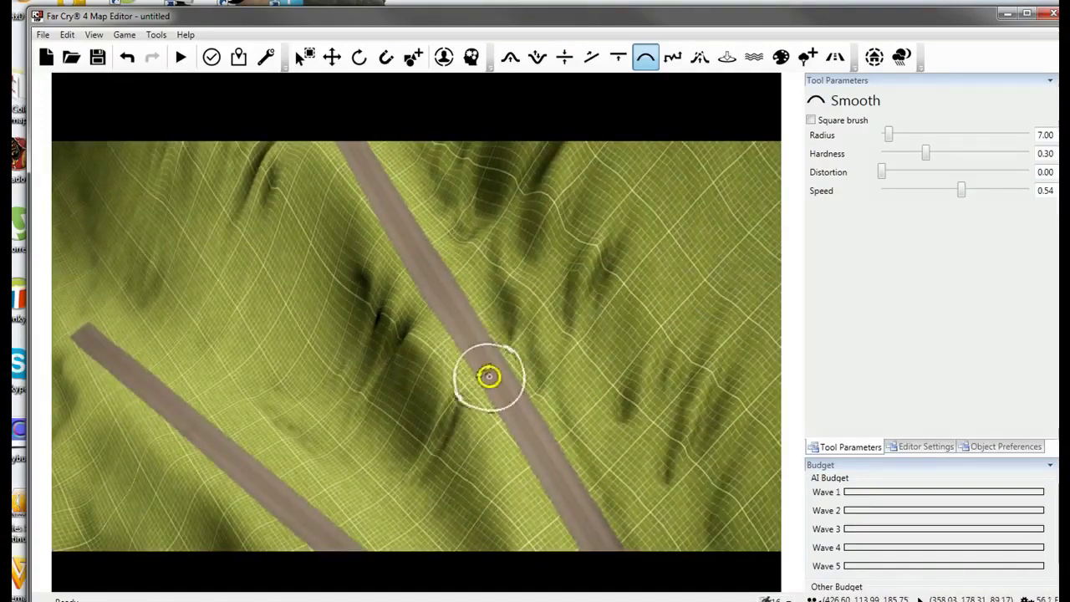
scroll(559, 470, up, 10)
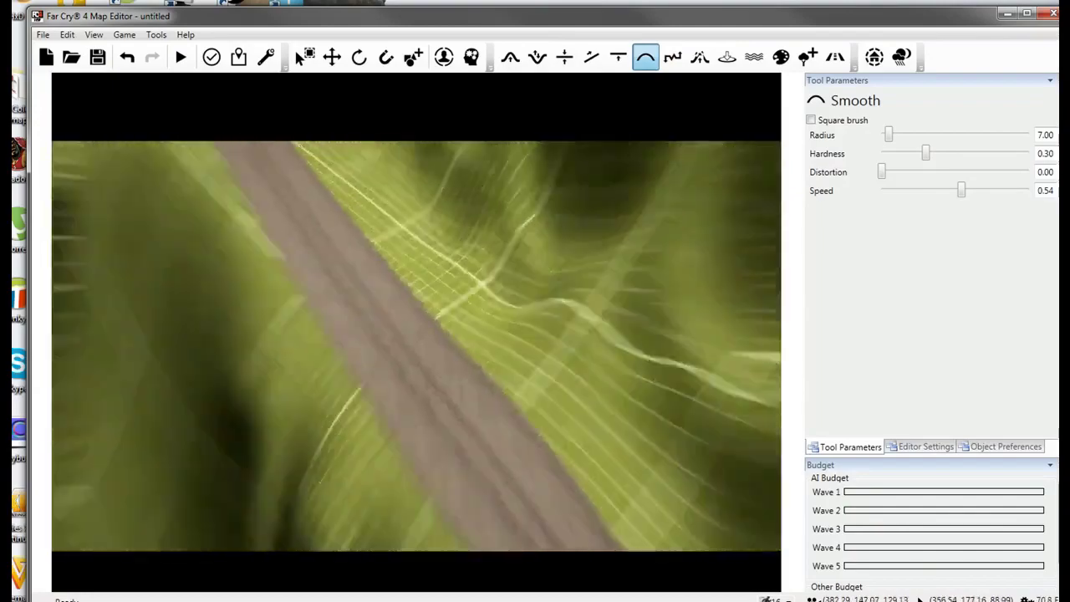
scroll(493, 435, down, 10)
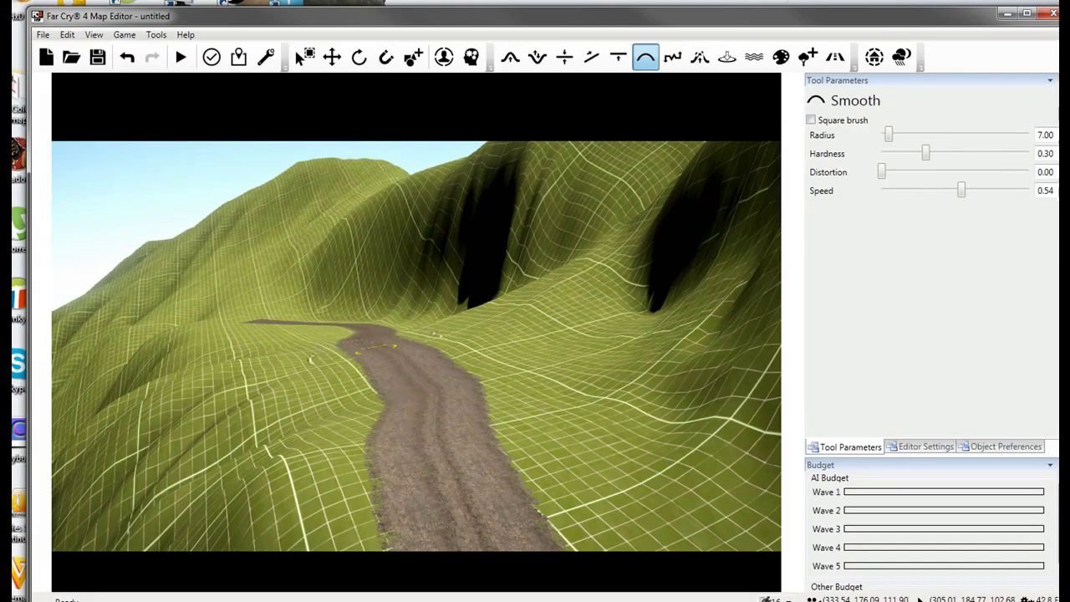
mouse_move(407, 438)
right_down()
mouse_move(393, 401)
mouse_move(418, 469)
mouse_move(408, 439)
right_up()
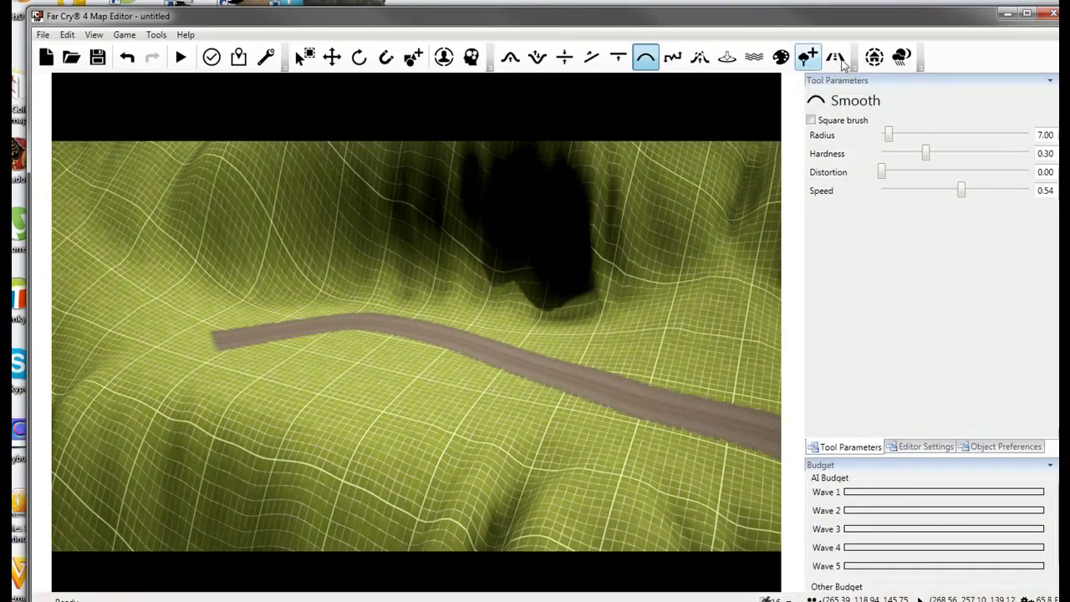
Switch to the Texture Painter and select the coastal cliff texture for painting the mountain.
click(780, 57)
scroll(637, 286, down, 5)
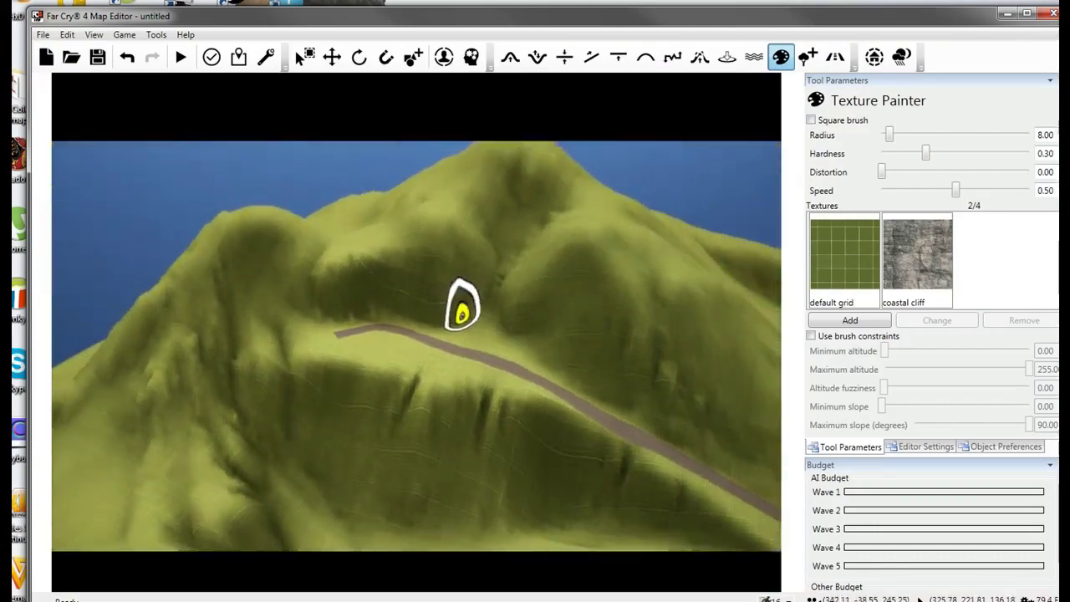
mouse_move(463, 315)
right_down()
mouse_move(418, 349)
mouse_move(397, 330)
mouse_move(355, 332)
right_up()
click(857, 280)
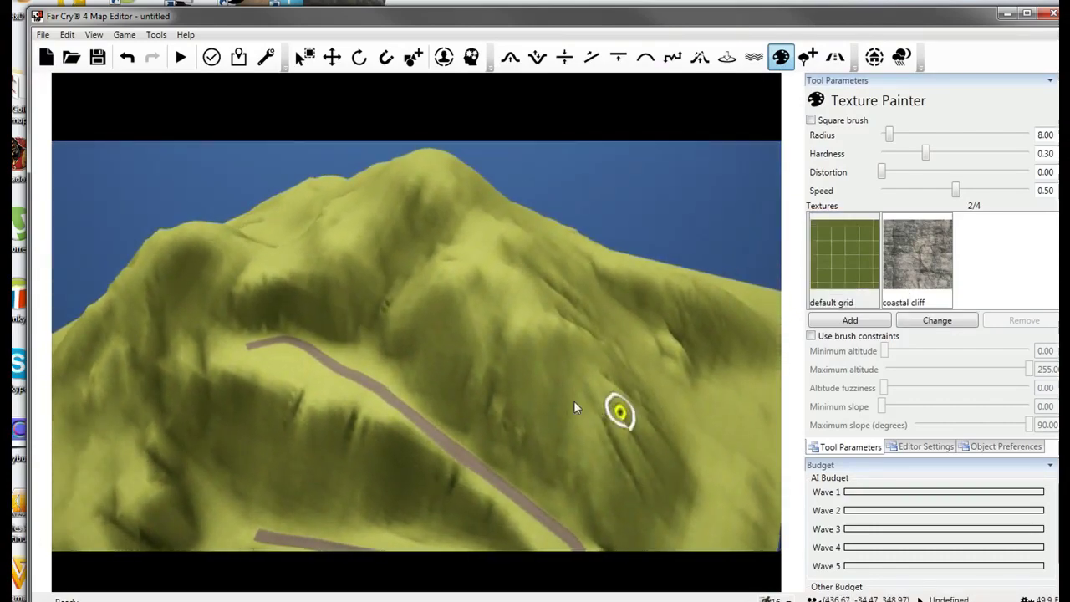
scroll(619, 410, up, 5)
key(w)
mouse_move(650, 249)
right_down()
mouse_move(609, 243)
mouse_move(585, 219)
mouse_move(562, 159)
mouse_move(532, 156)
mouse_move(510, 126)
mouse_move(527, 129)
mouse_move(521, 398)
right_up()
key(d)
click(926, 278)
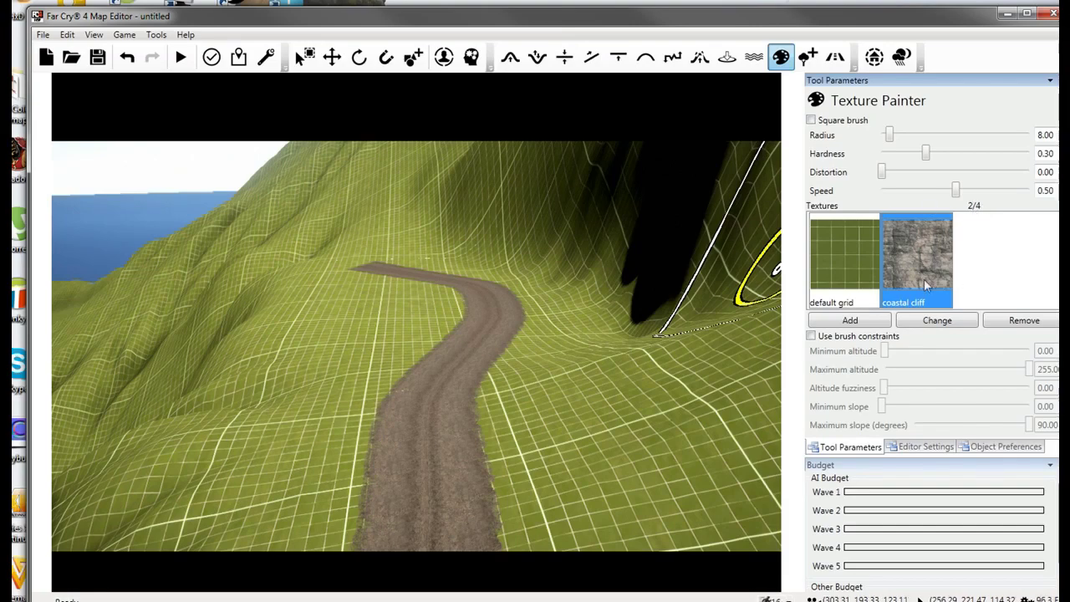
click(913, 323)
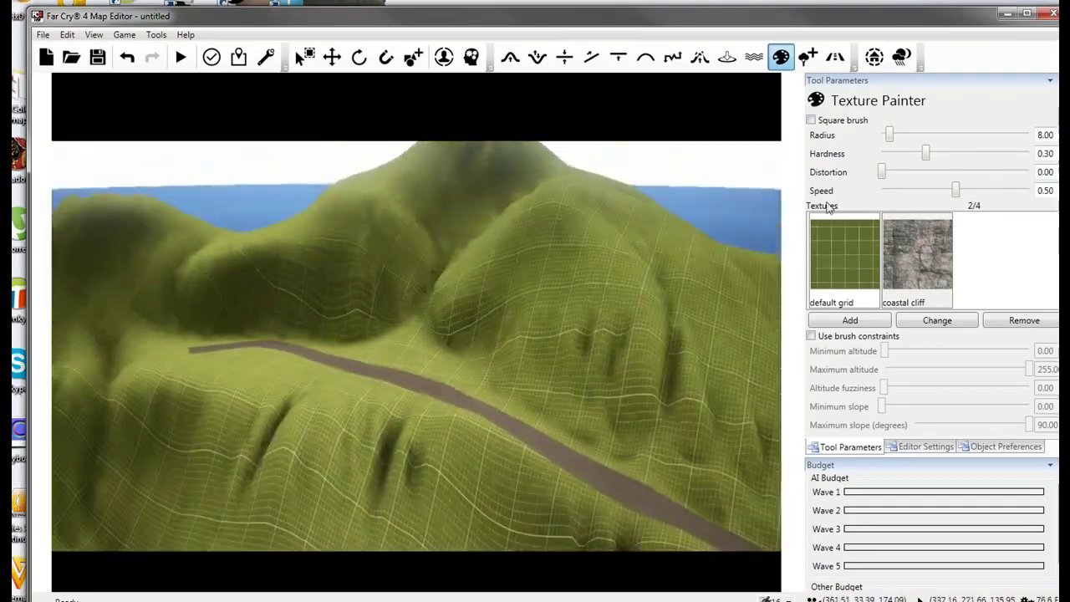
Set the texture brush radius to 39.50 and paint coastal cliff on the two steep slopes above the road.
drag(890, 136, 927, 142)
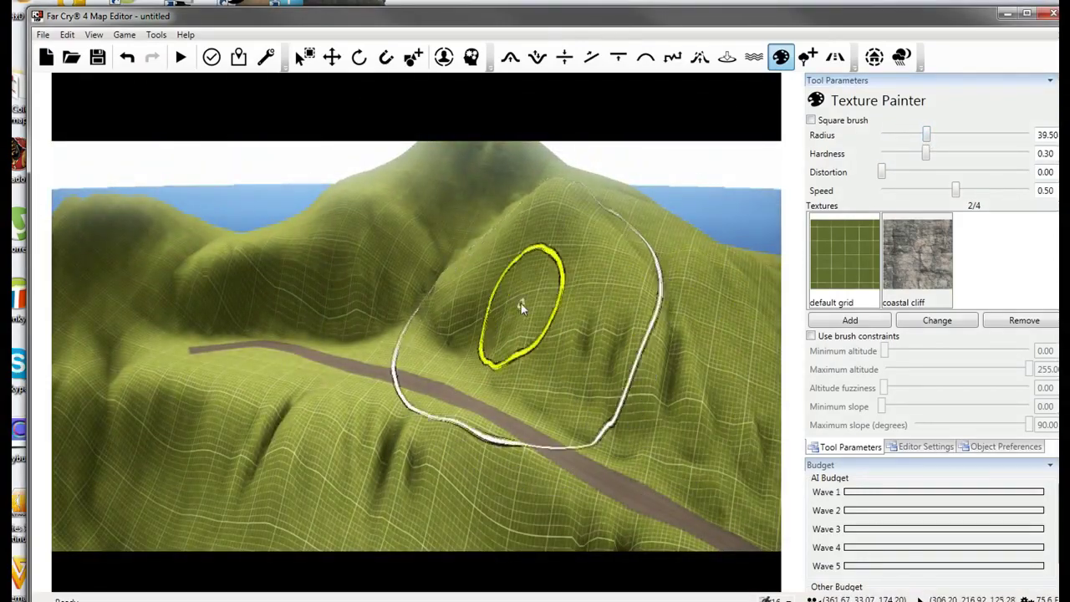
mouse_move(521, 304)
mouse_down()
mouse_move(586, 290)
mouse_move(547, 282)
mouse_move(592, 255)
mouse_move(740, 310)
mouse_up()
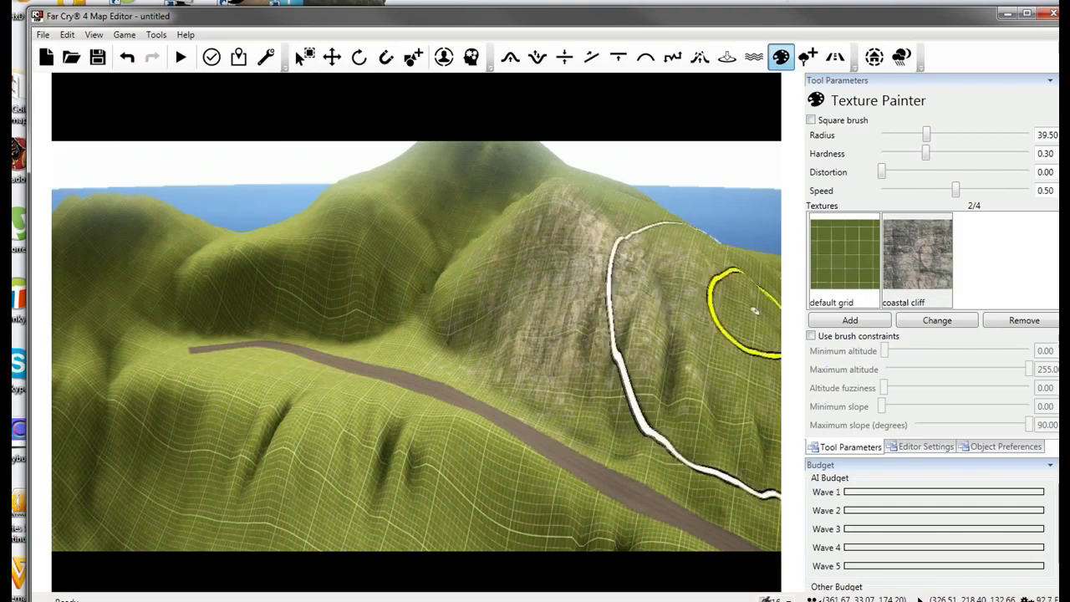
drag(365, 243, 372, 251)
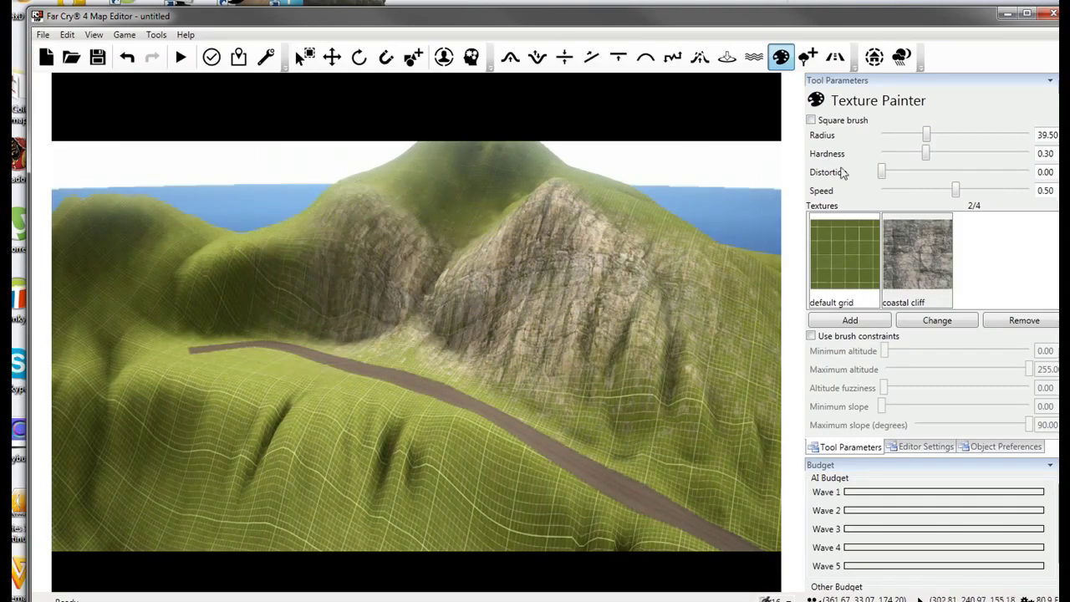
Raise the texture brush radius to 62.50 and hardness to 1.00, and extend the coastal cliff texture across the slopes above the road.
drag(926, 135, 952, 137)
drag(366, 277, 373, 272)
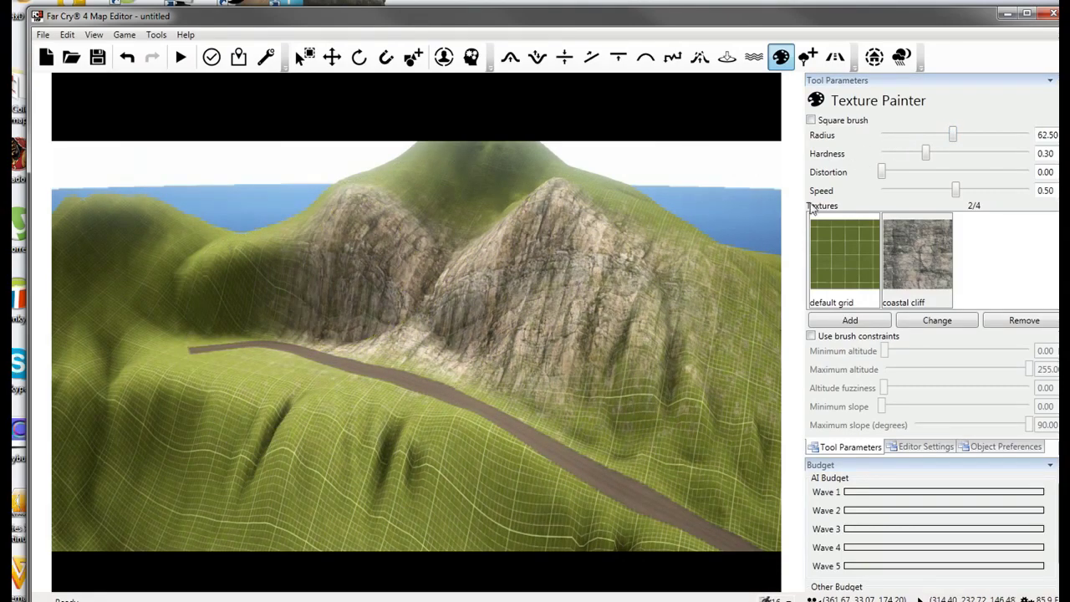
drag(927, 154, 930, 157)
mouse_move(345, 254)
mouse_down()
mouse_move(406, 261)
mouse_move(275, 258)
mouse_move(355, 257)
mouse_up()
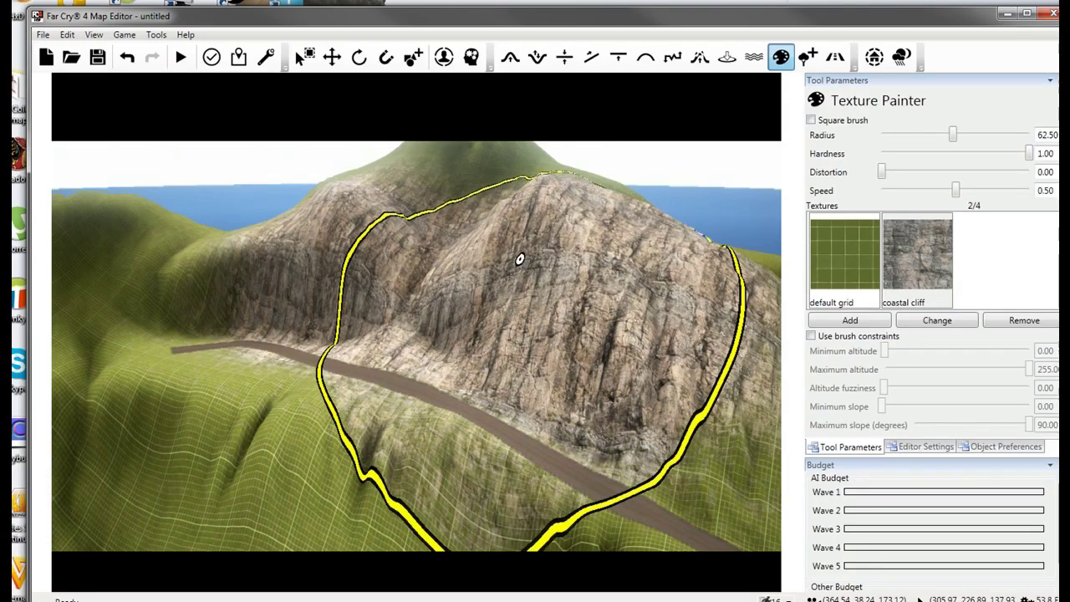
Extend the coastal cliff texture over the slopes at the road's far end and the bank just below the road.
key(w)
right_drag(520, 259, 368, 247)
key(w)
key(s)
mouse_move(586, 351)
right_down()
mouse_move(595, 312)
mouse_move(585, 303)
right_up()
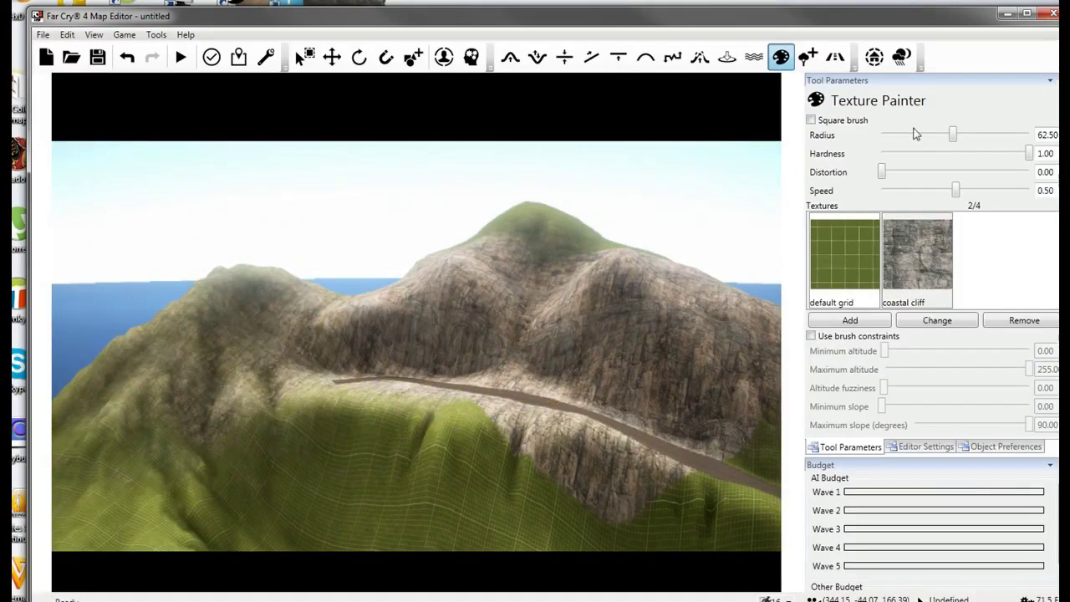
Switch to a square brush with radius 128 and cover the peak and the remaining slopes around the road with coastal cliff.
key(s)
mouse_move(577, 293)
right_down()
mouse_move(555, 256)
mouse_move(564, 222)
mouse_move(476, 225)
mouse_move(451, 258)
mouse_move(557, 296)
right_up()
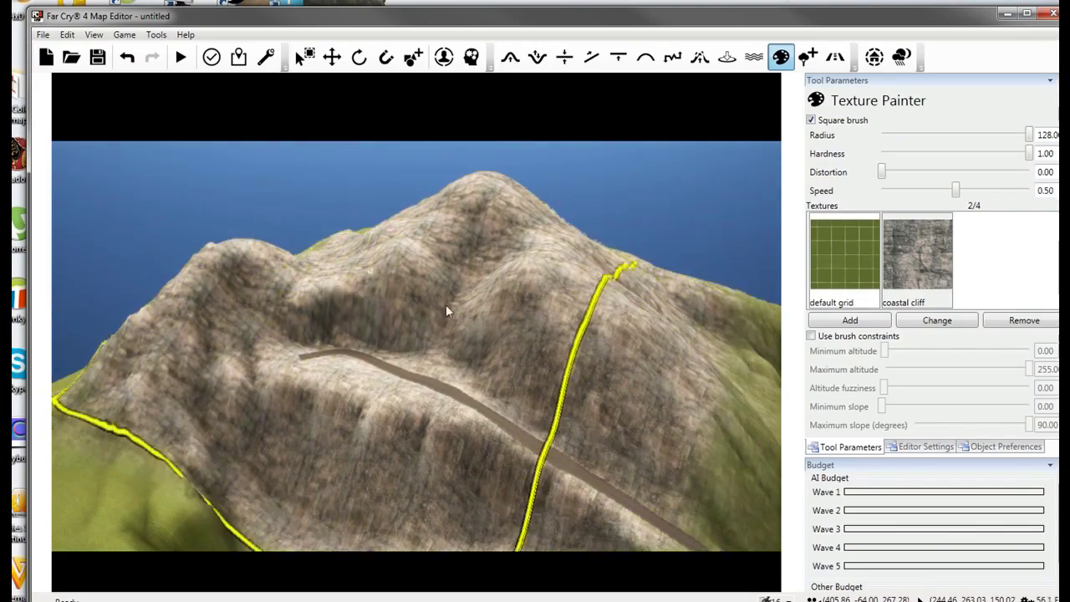
right_drag(446, 306, 705, 308)
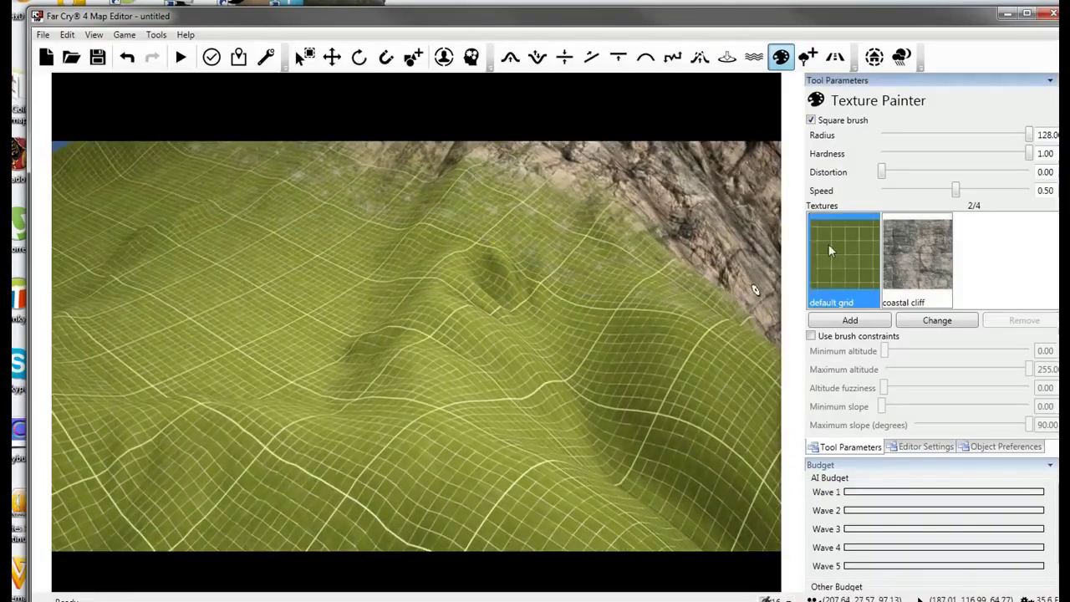
scroll(411, 434, up, 3)
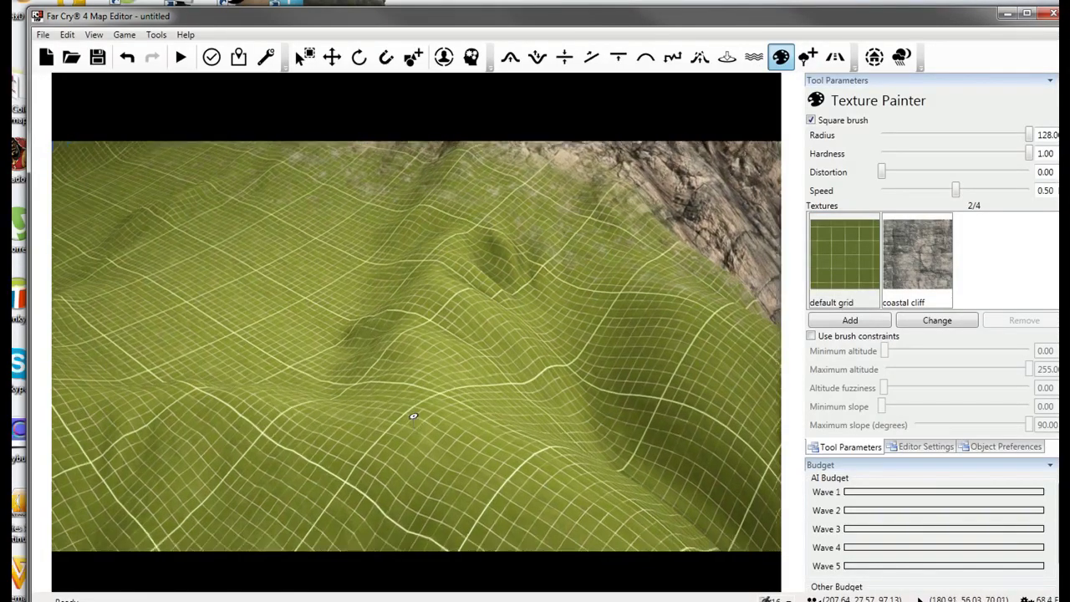
scroll(460, 368, down, 6)
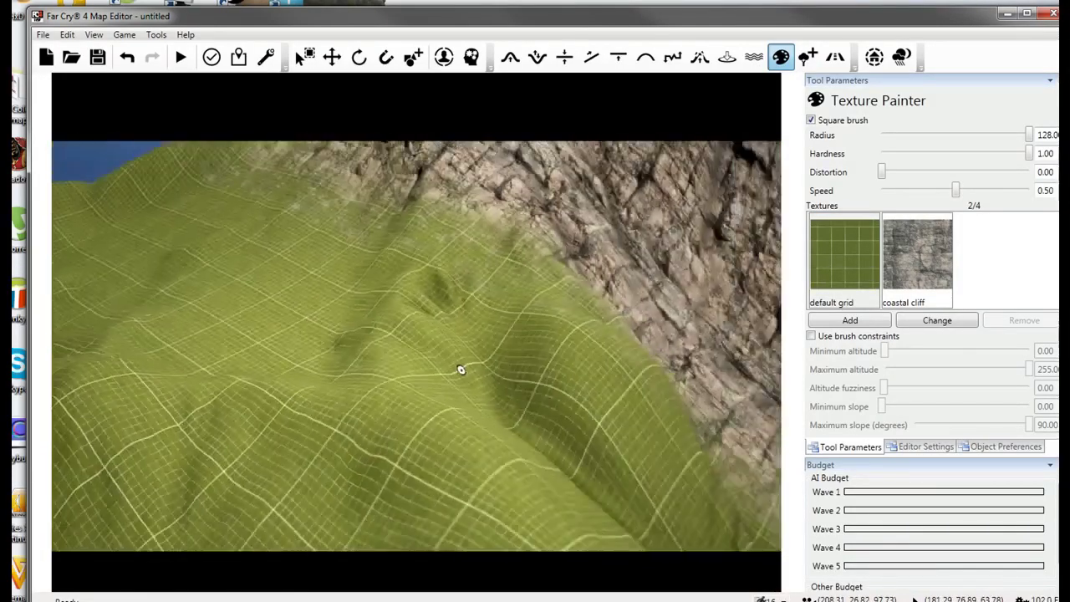
Replace the coastal cliff texture with river rock pebble sla.
right_drag(408, 365, 167, 401)
click(927, 283)
click(935, 321)
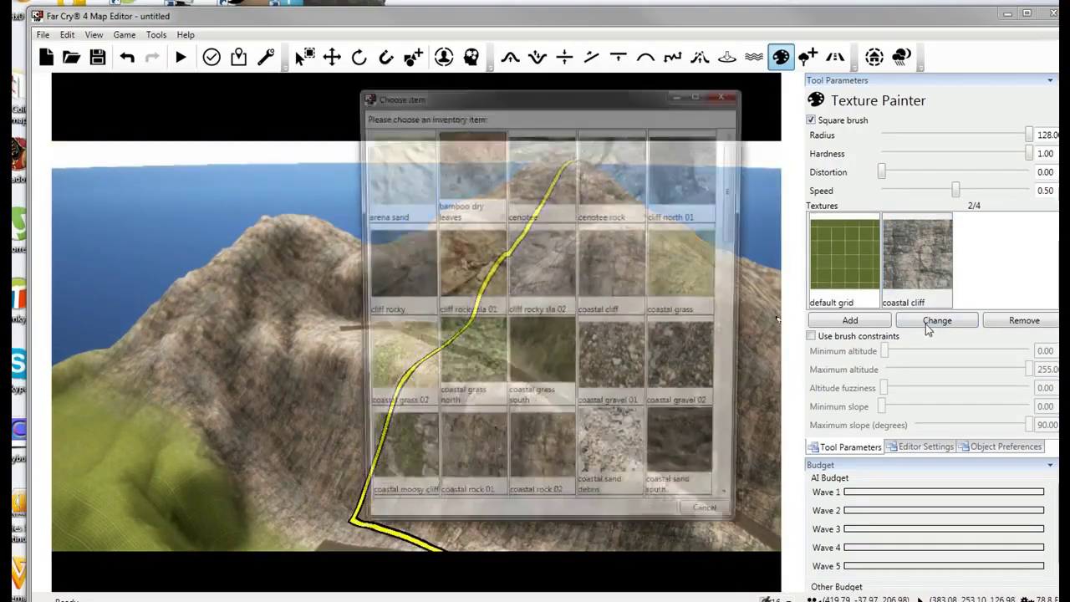
drag(735, 219, 730, 252)
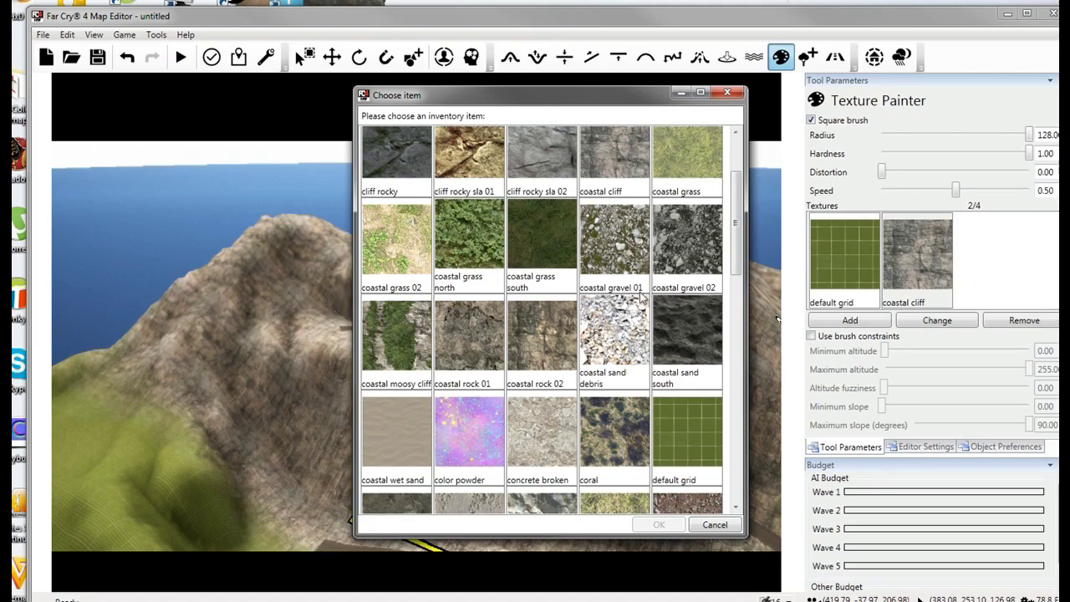
drag(742, 255, 734, 328)
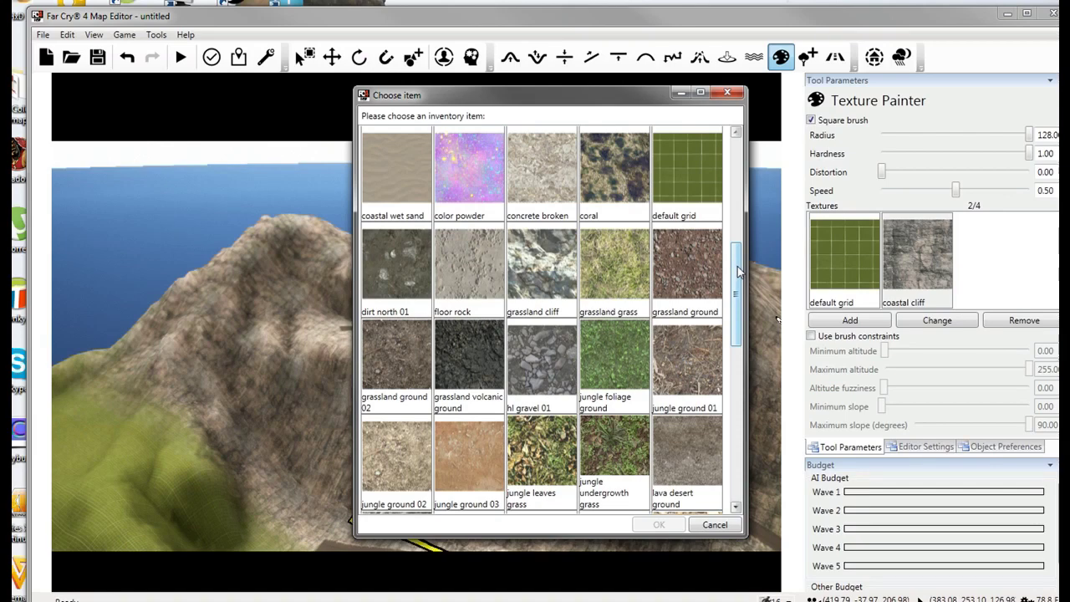
drag(738, 270, 728, 362)
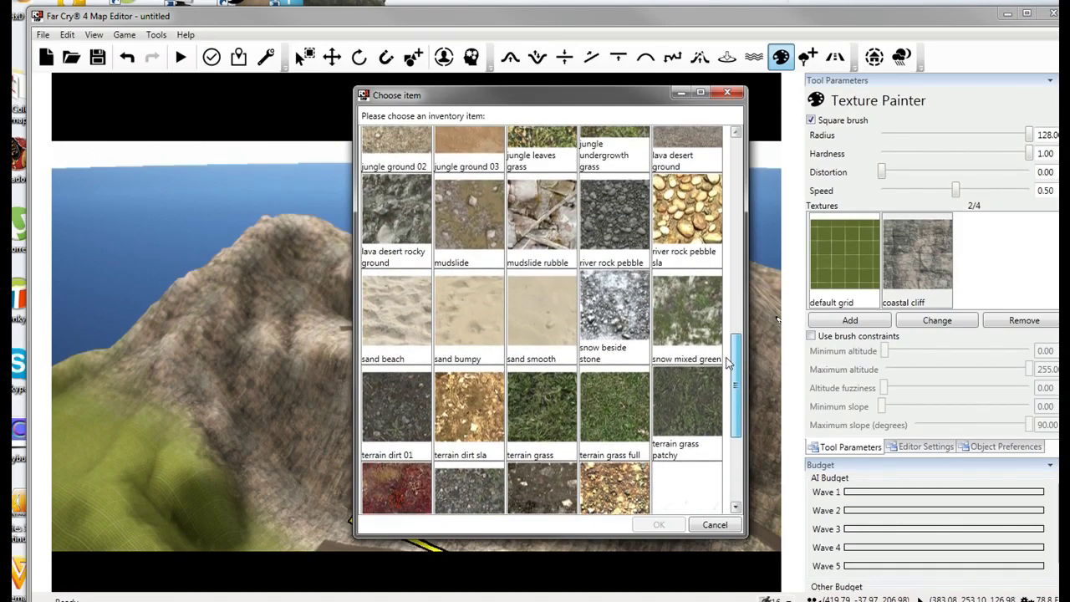
drag(728, 362, 727, 334)
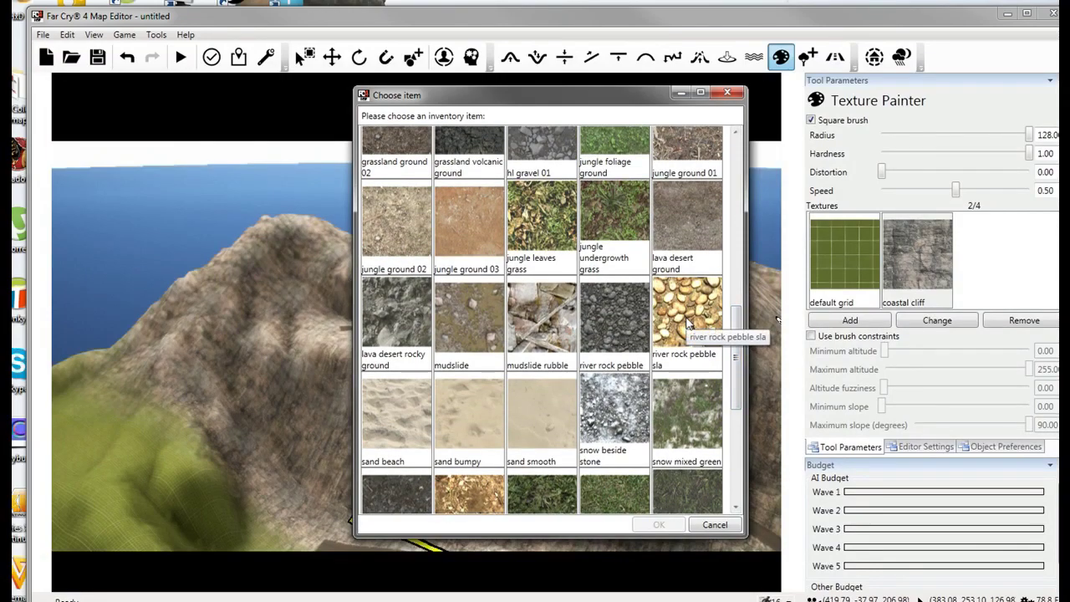
double_click(687, 319)
Examine the river rock pebble texture on the mountain slope from close to the ground.
scroll(685, 284, up, 6)
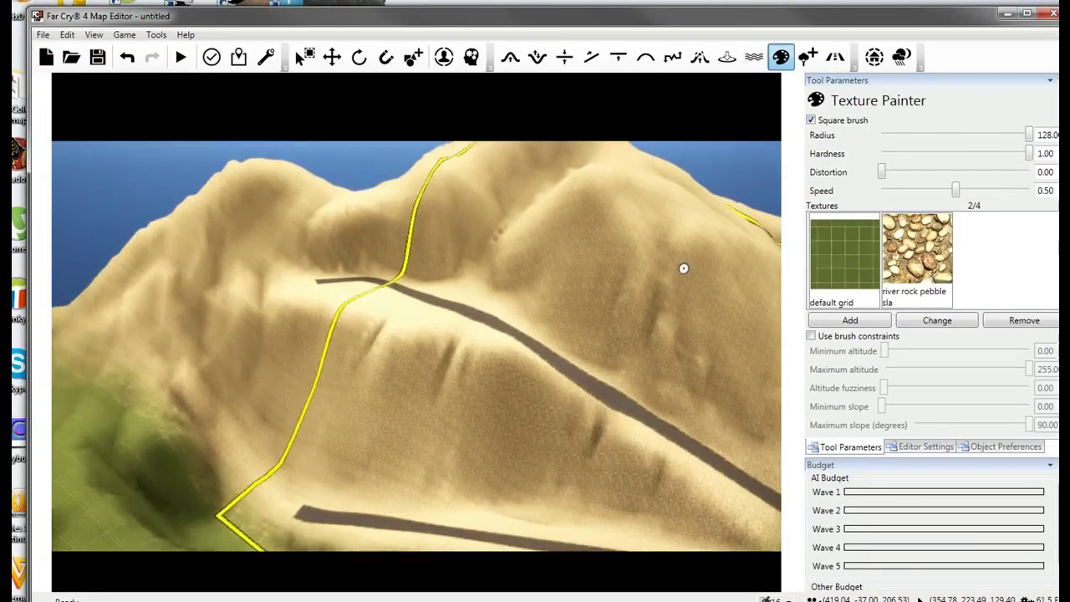
scroll(698, 179, up, 6)
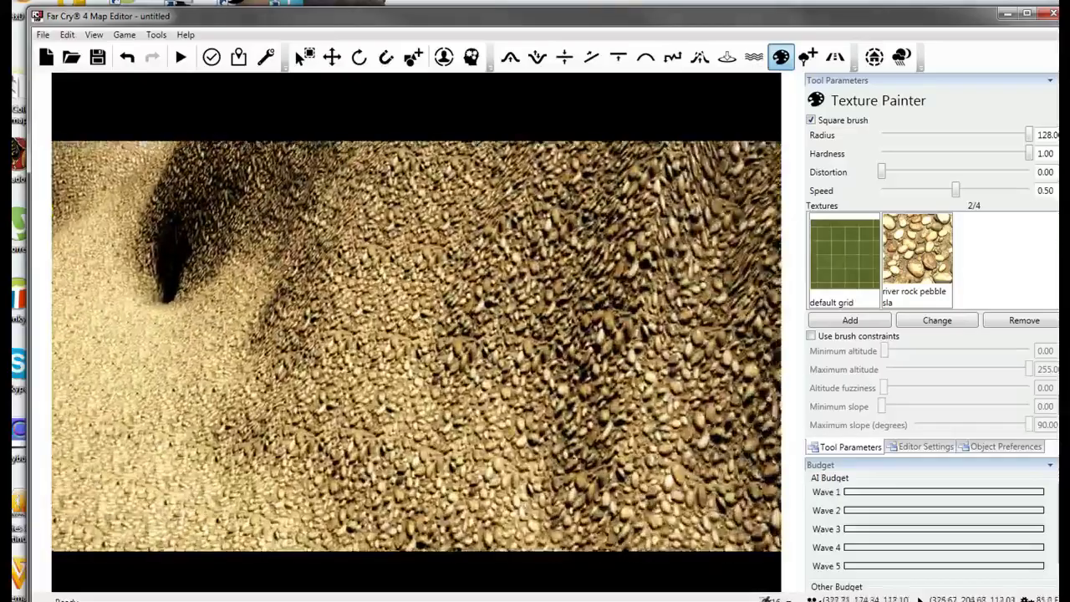
right_drag(698, 180, 573, 281)
key(w)
key(w)
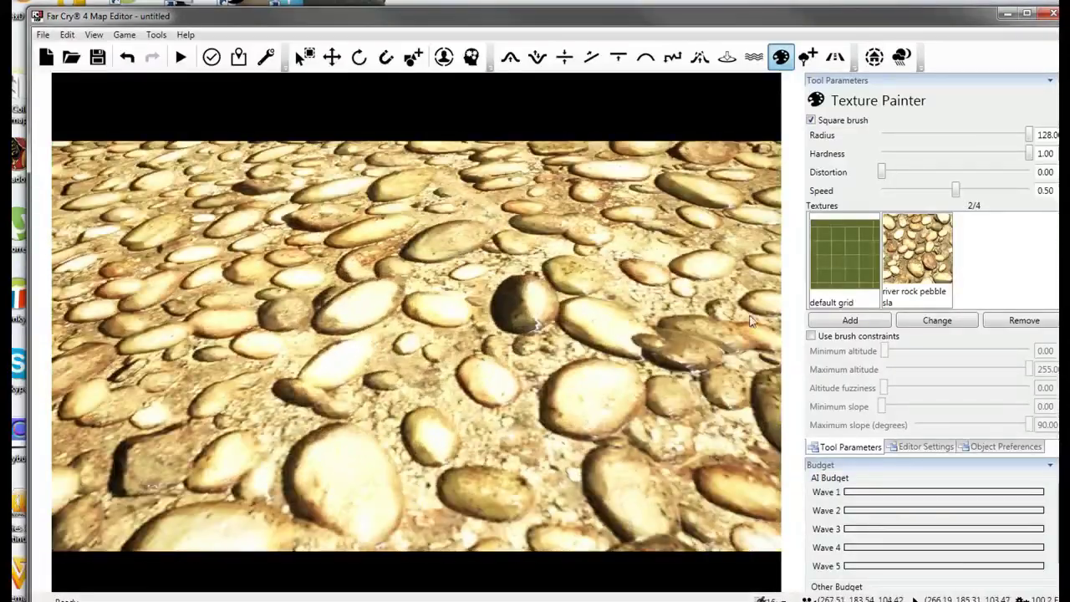
Replace the river rock pebble texture with snow beside stone and bring the road back into view.
click(911, 326)
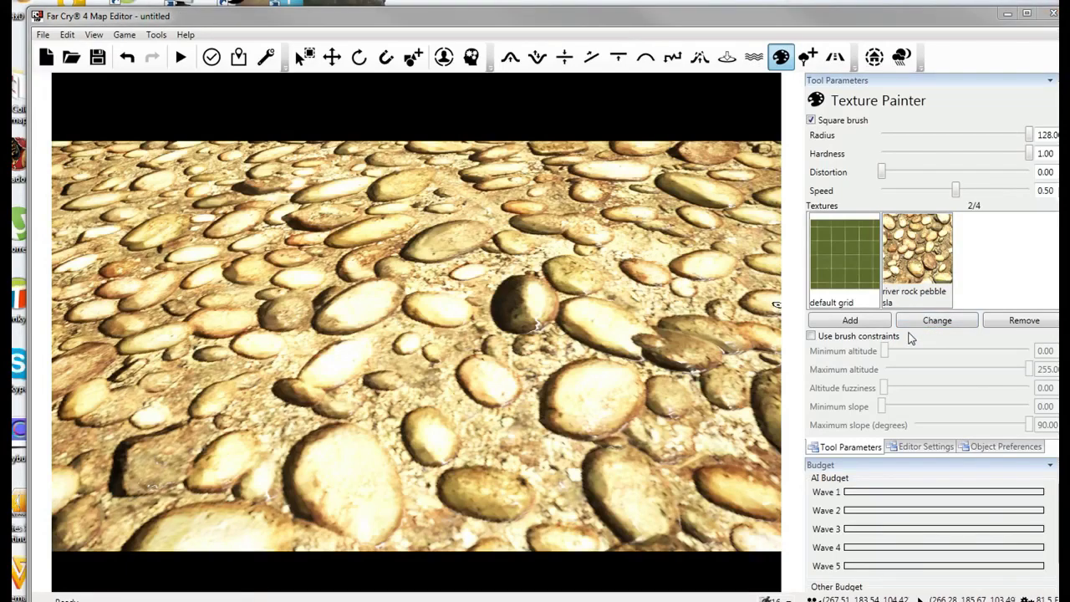
scroll(720, 262, down, 8)
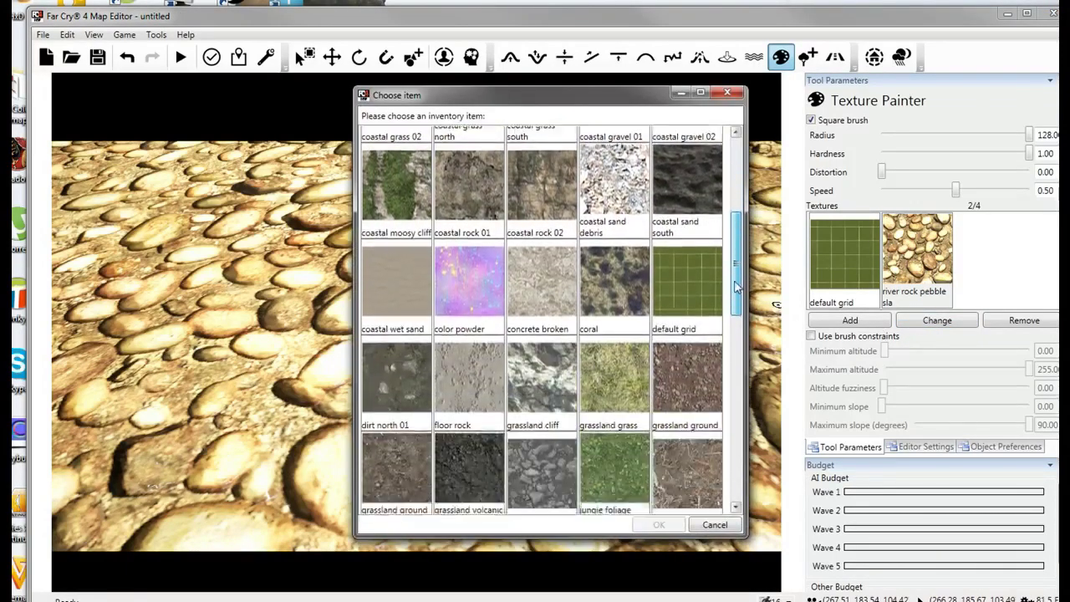
drag(732, 322, 726, 392)
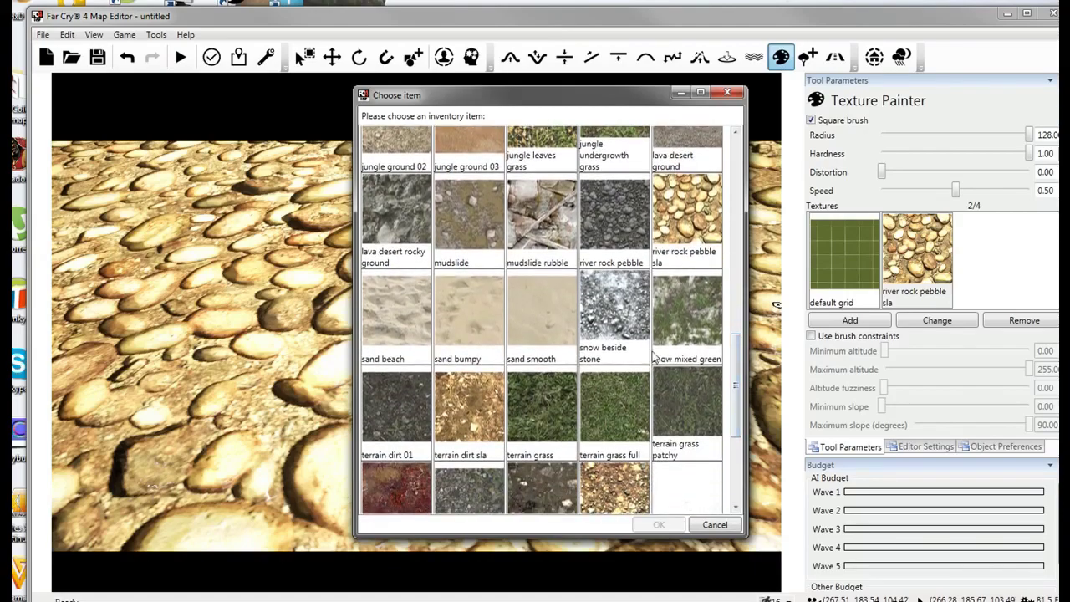
double_click(617, 326)
mouse_move(614, 332)
right_down()
mouse_move(615, 255)
mouse_move(632, 272)
mouse_move(615, 278)
mouse_move(617, 324)
right_up()
key(w)
key(s)
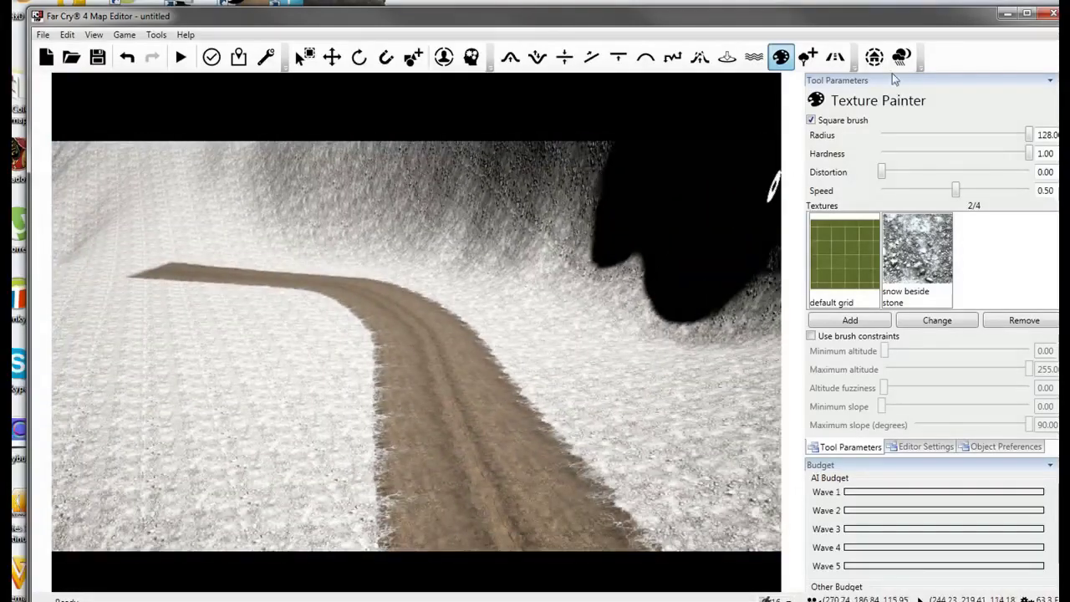
Open the Roads tool and change the road type from Asphalt 01 to Village Footpath.
click(835, 58)
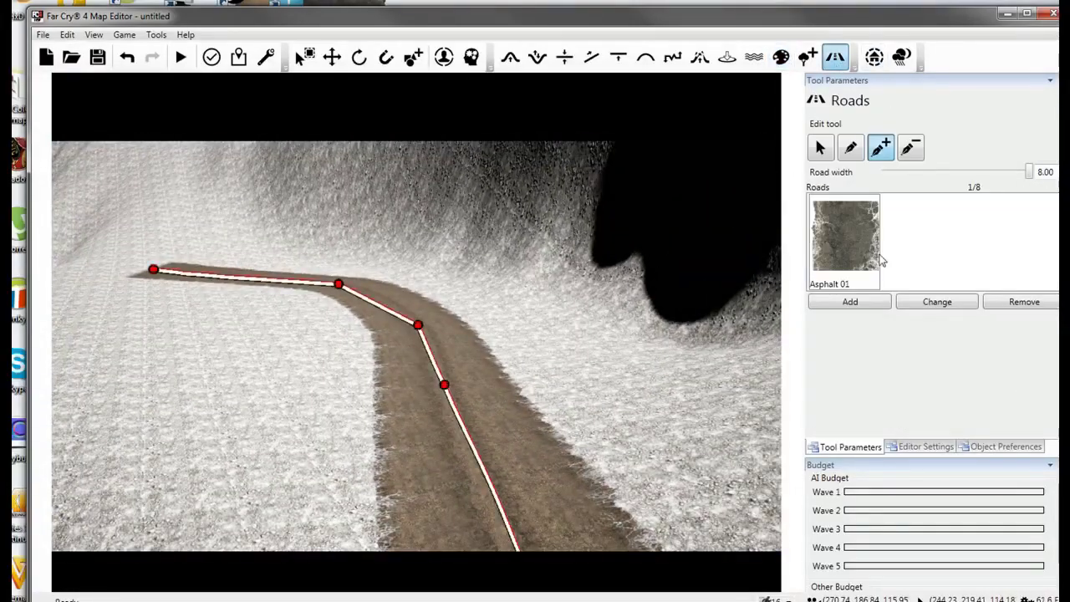
click(937, 302)
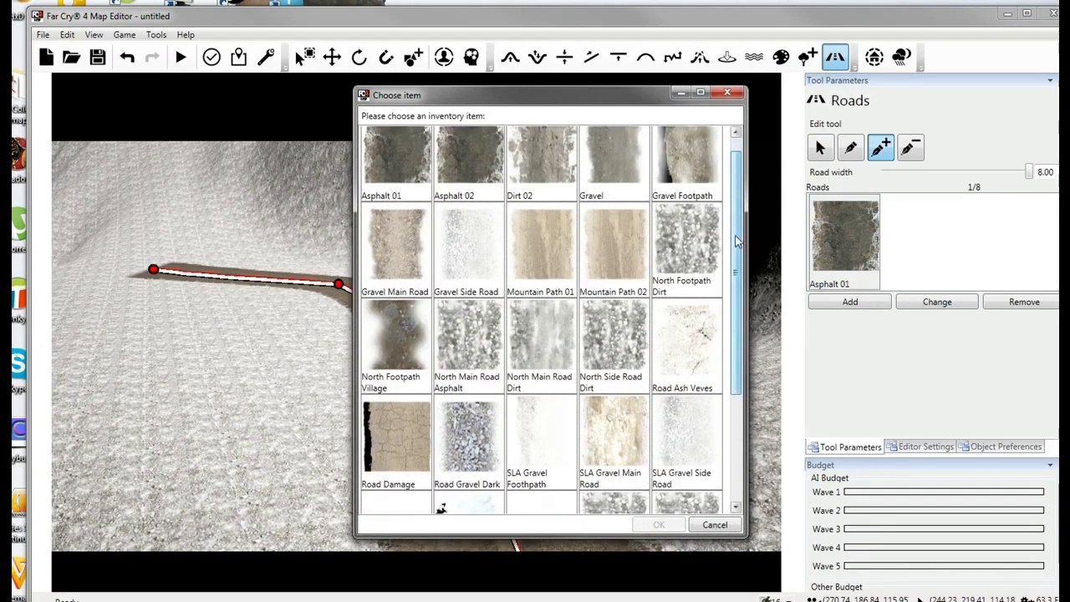
scroll(738, 284, down, 2)
drag(737, 285, 737, 364)
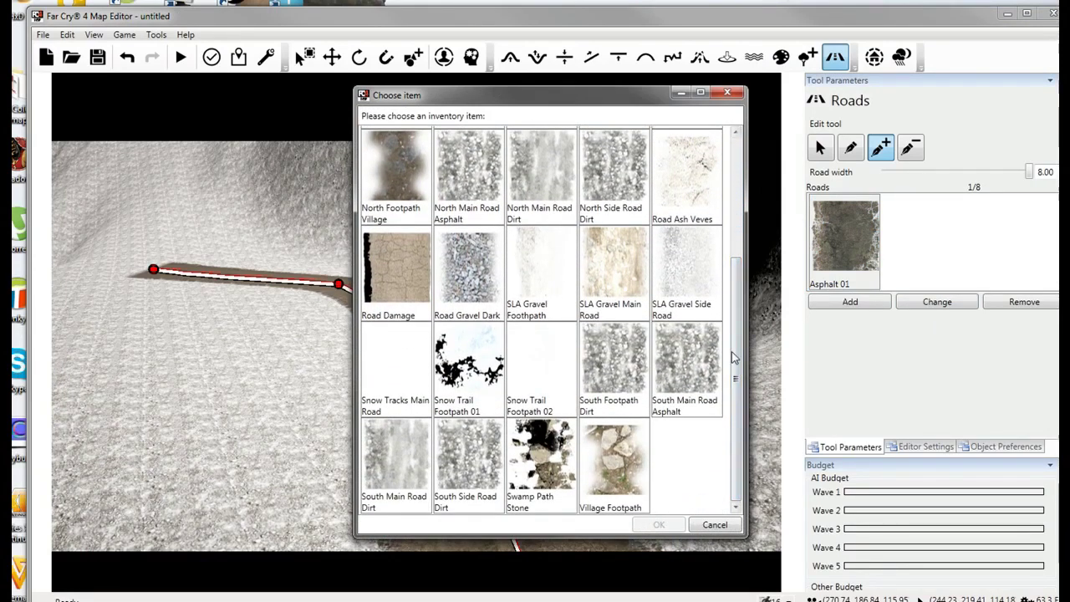
mouse_move(729, 355)
mouse_down()
mouse_move(732, 325)
mouse_move(731, 337)
mouse_up()
double_click(633, 494)
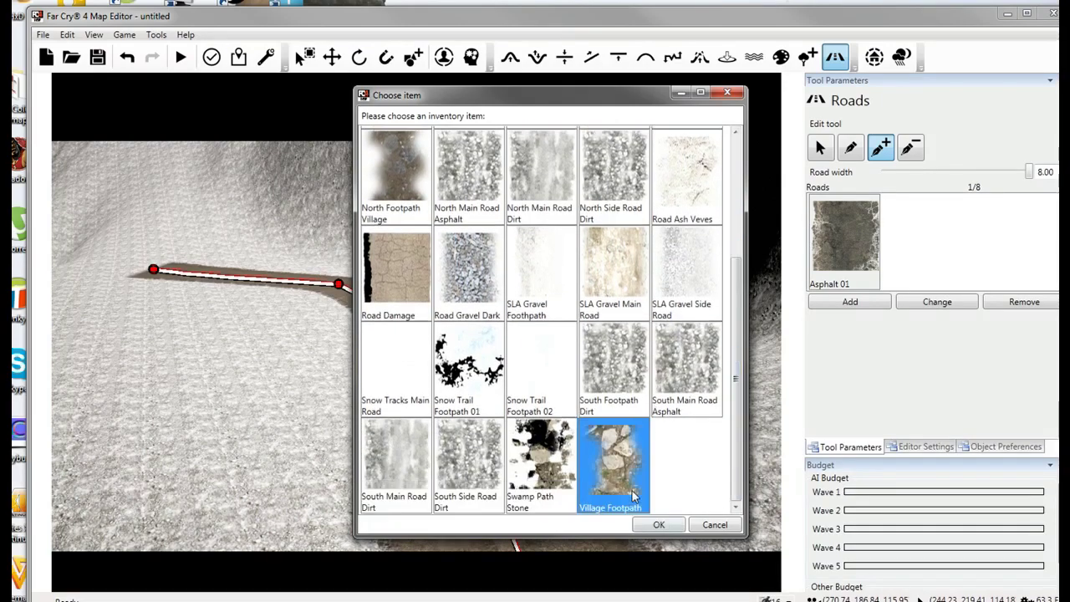
Examine the Village Footpath surface along the road and up close at ground level.
right_drag(633, 494, 653, 485)
key(w)
key(d)
key(a)
key(s)
key(s)
key(w)
key(w)
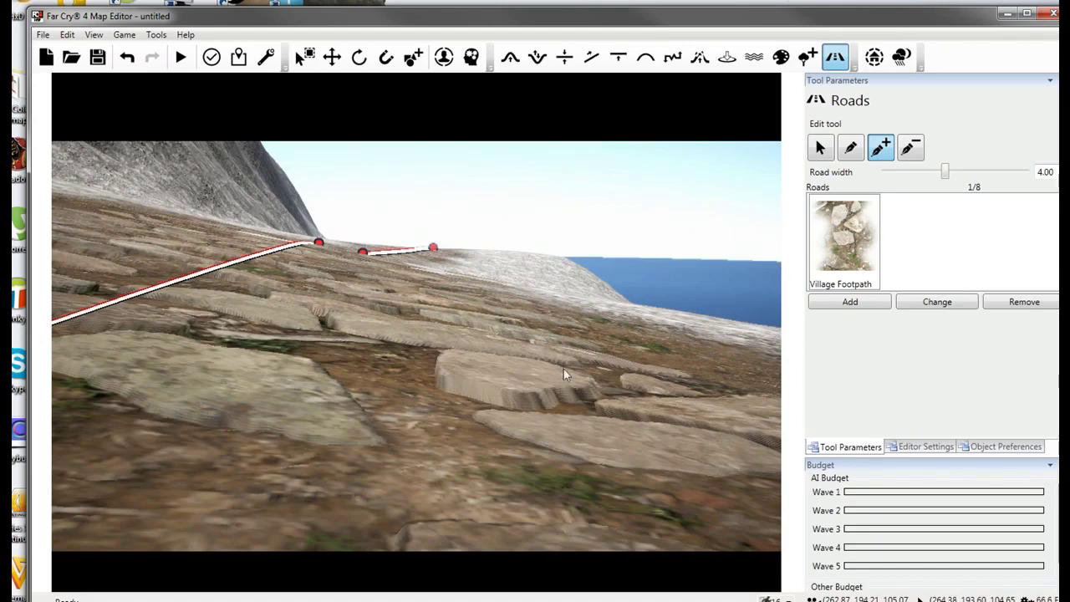
Set the width of the Village Footpath road to 4.30.
click(851, 265)
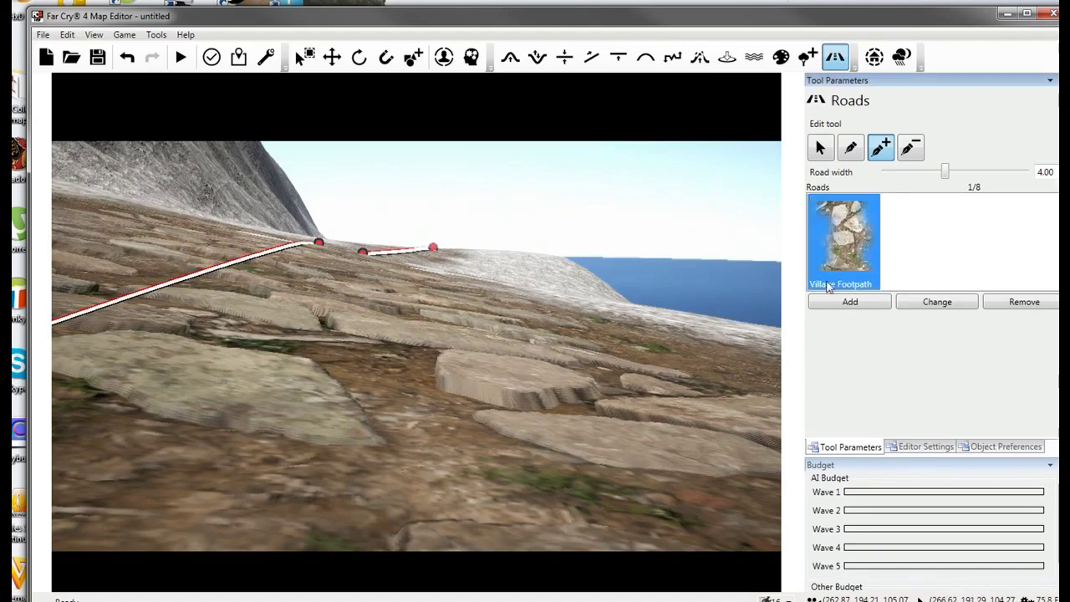
click(883, 138)
click(962, 176)
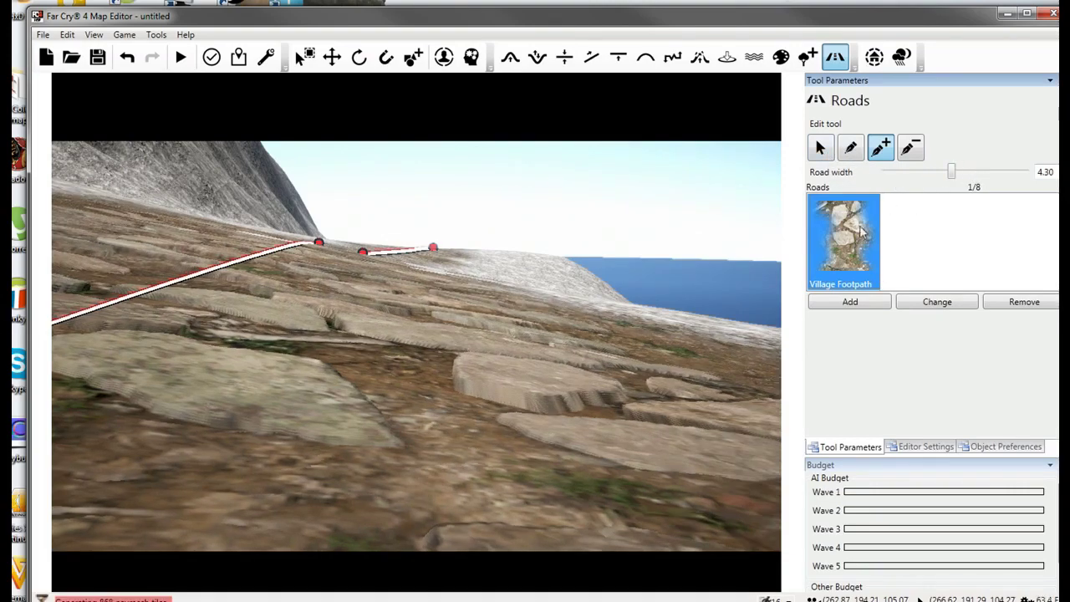
Change the road type to Road Damage and set the road width to 4.70.
click(954, 306)
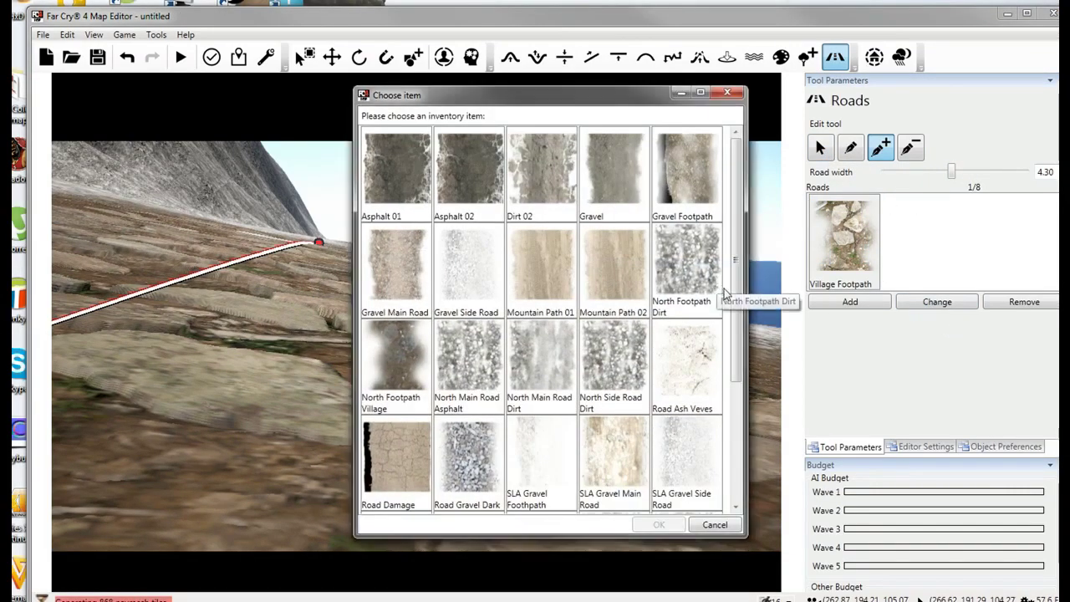
drag(735, 288, 735, 422)
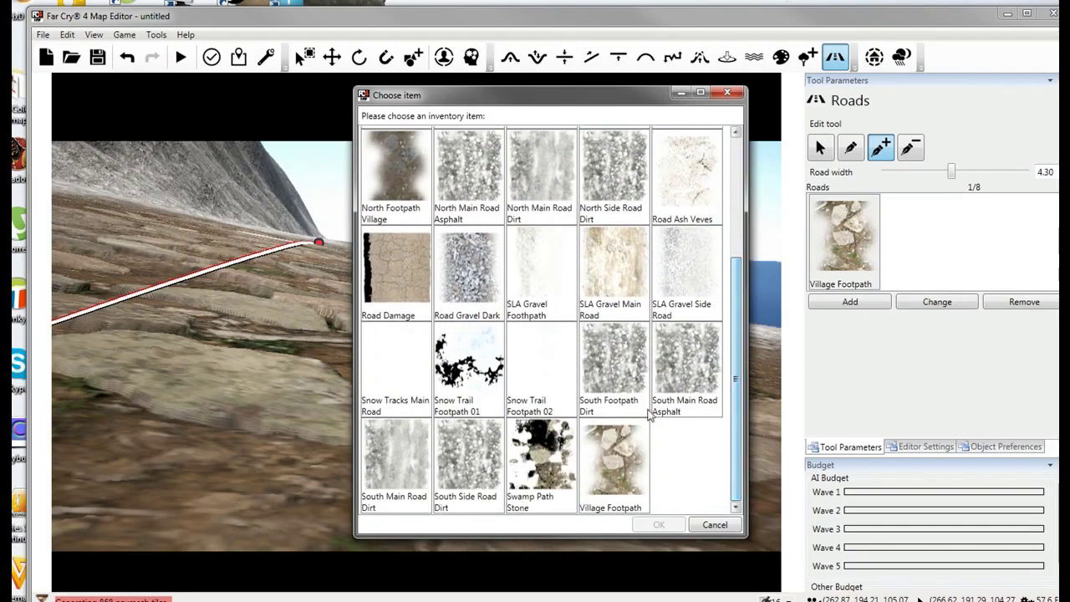
click(400, 274)
double_click(400, 274)
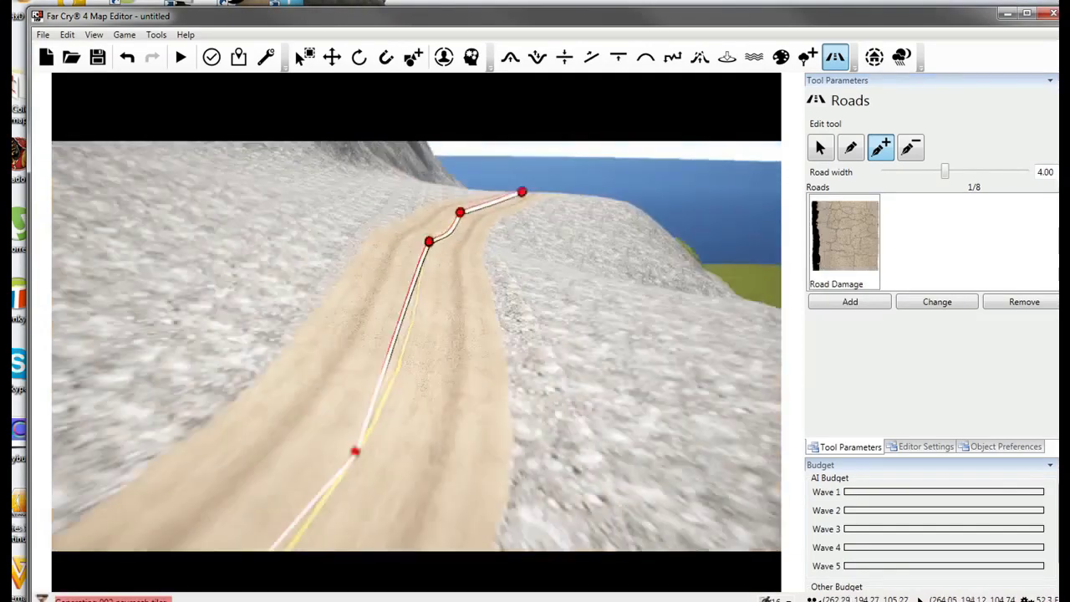
drag(945, 172, 976, 174)
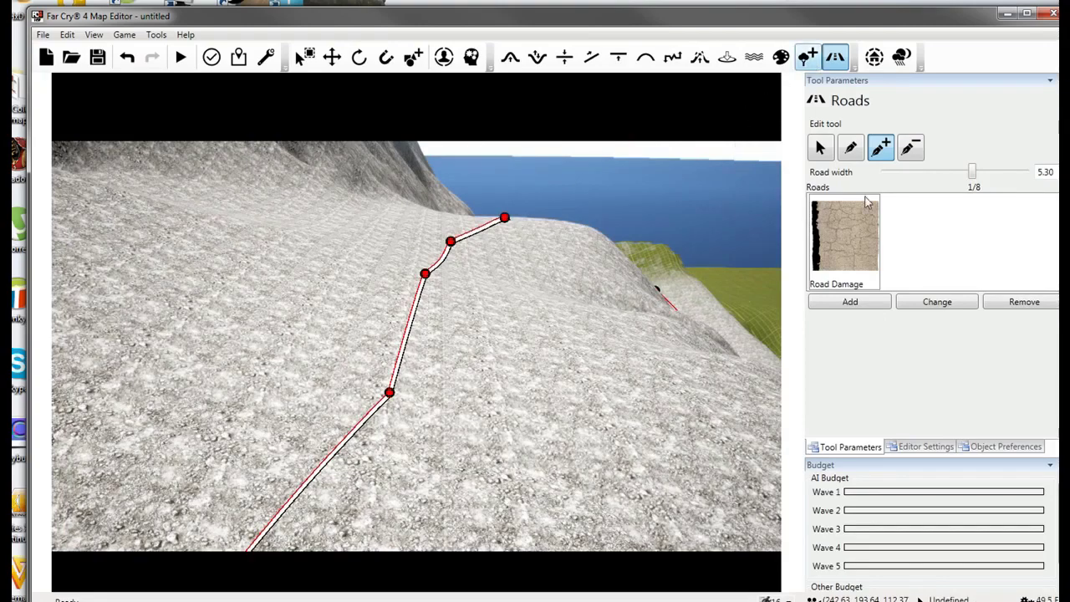
mouse_move(971, 172)
mouse_down()
mouse_move(931, 178)
mouse_move(963, 183)
mouse_up()
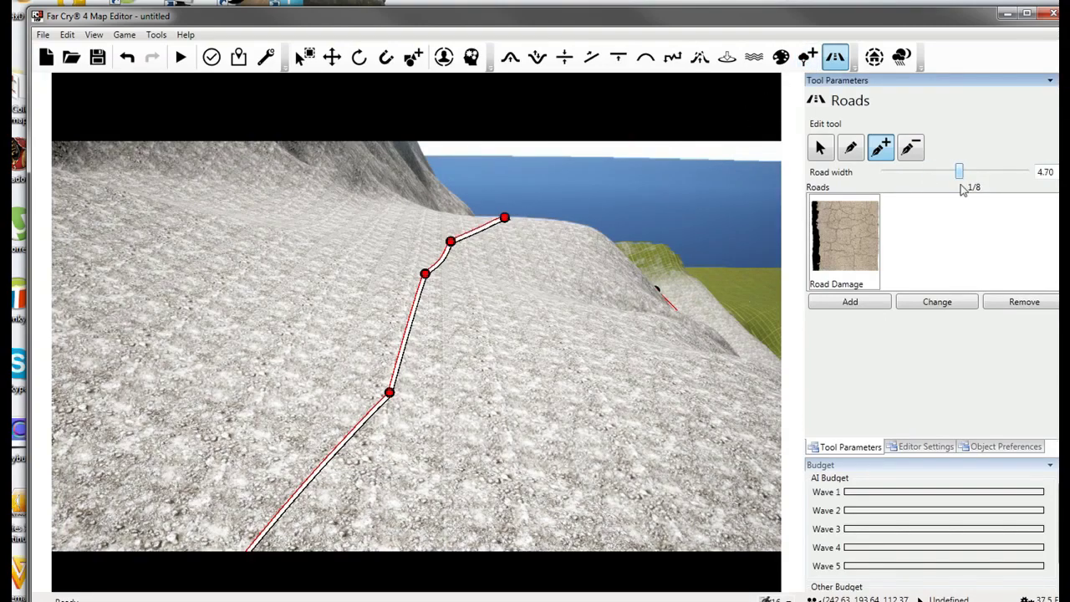
Set the editor's engine quality to MEDIUM and return to the road parameters.
click(920, 446)
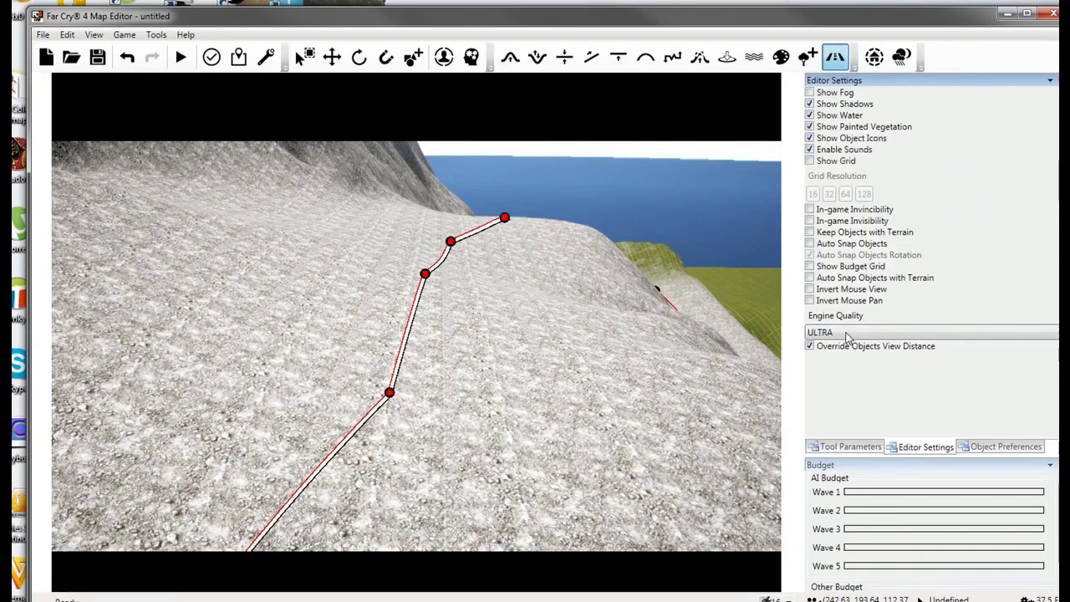
click(847, 335)
click(829, 359)
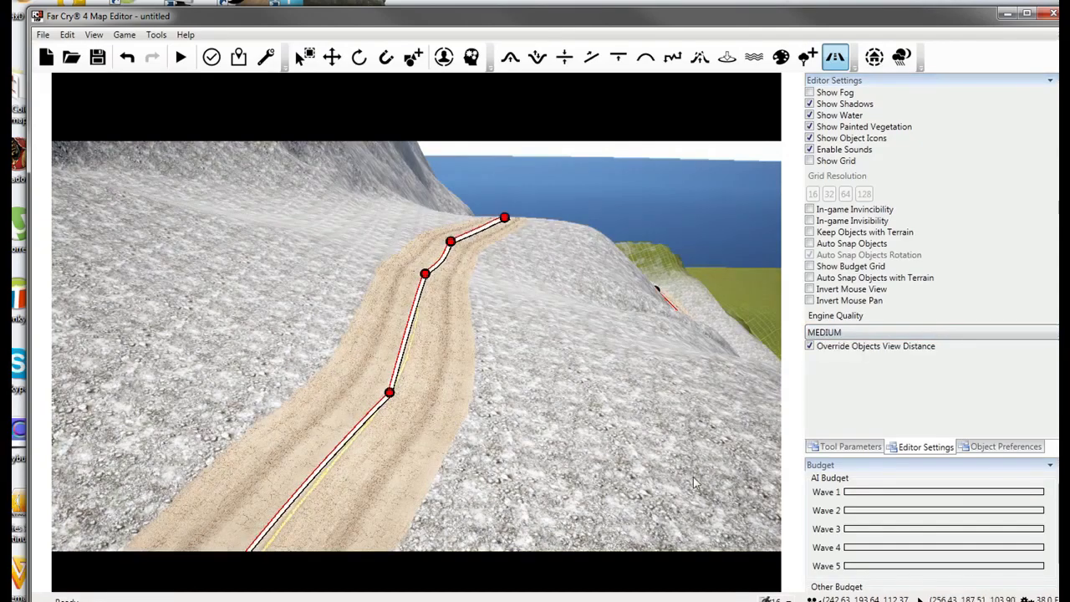
click(870, 449)
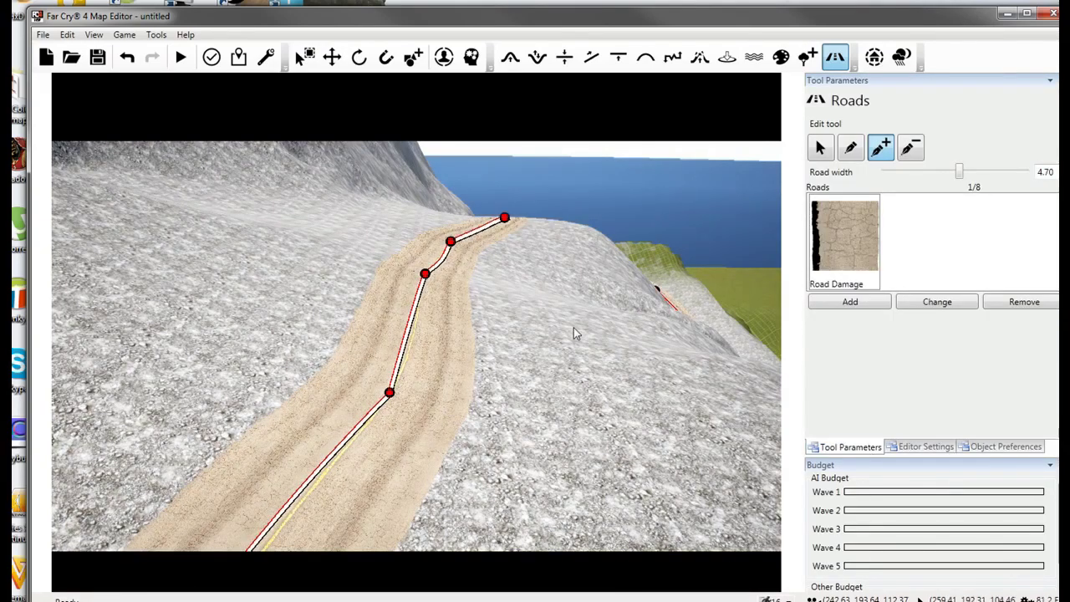
Widen the Road Damage road to the maximum width of 8.00.
right_drag(573, 328, 510, 327)
key(s)
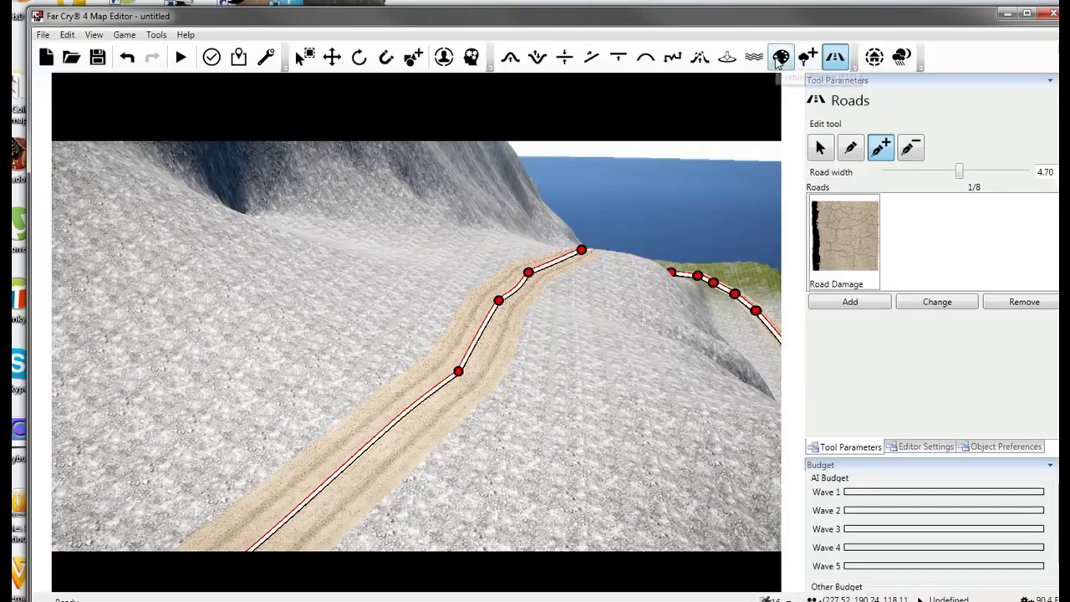
drag(959, 171, 1028, 172)
key(w)
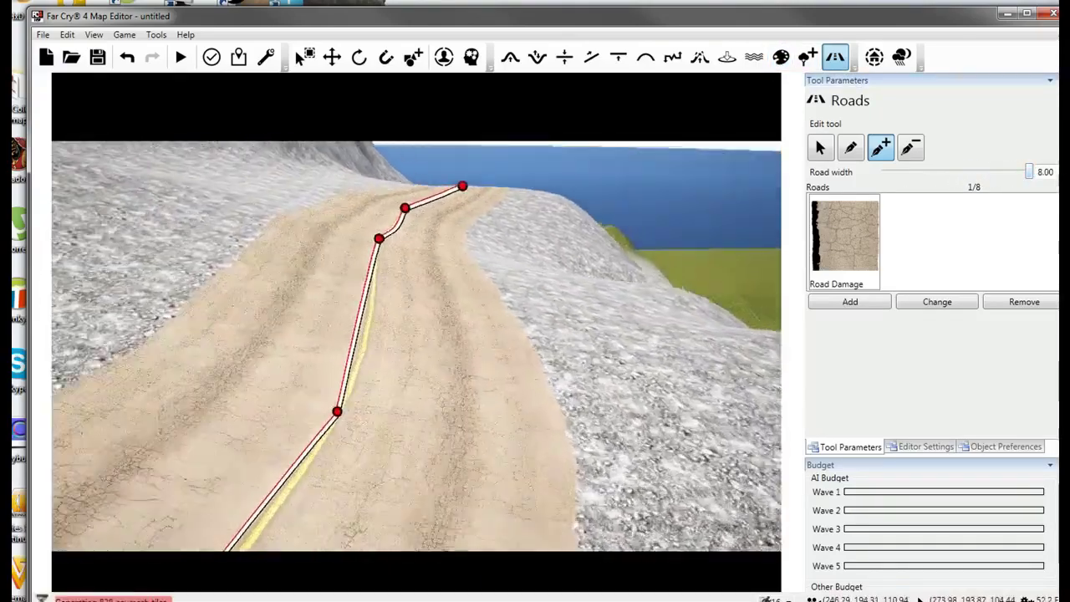
Examine the widened road along its length and from a distance against the mountainside.
key(w)
right_drag(416, 345, 485, 301)
key(w)
key(s)
key(w)
key(s)
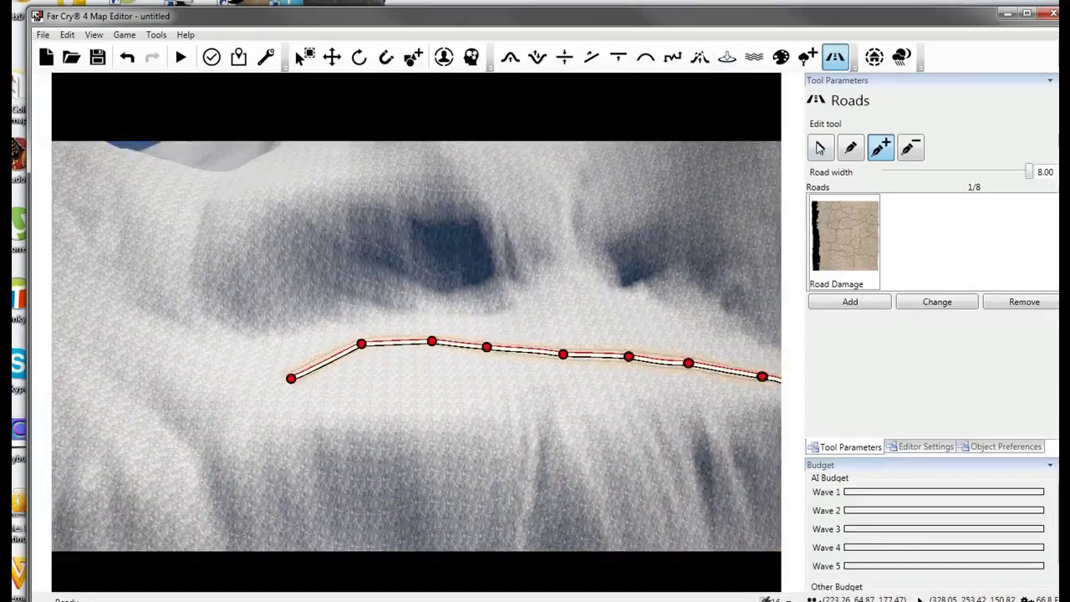
Switch to the Texture Painter and examine the road's surface and bends up close against the snow beside stone terrain.
key(w)
right_drag(773, 239, 807, 224)
click(781, 57)
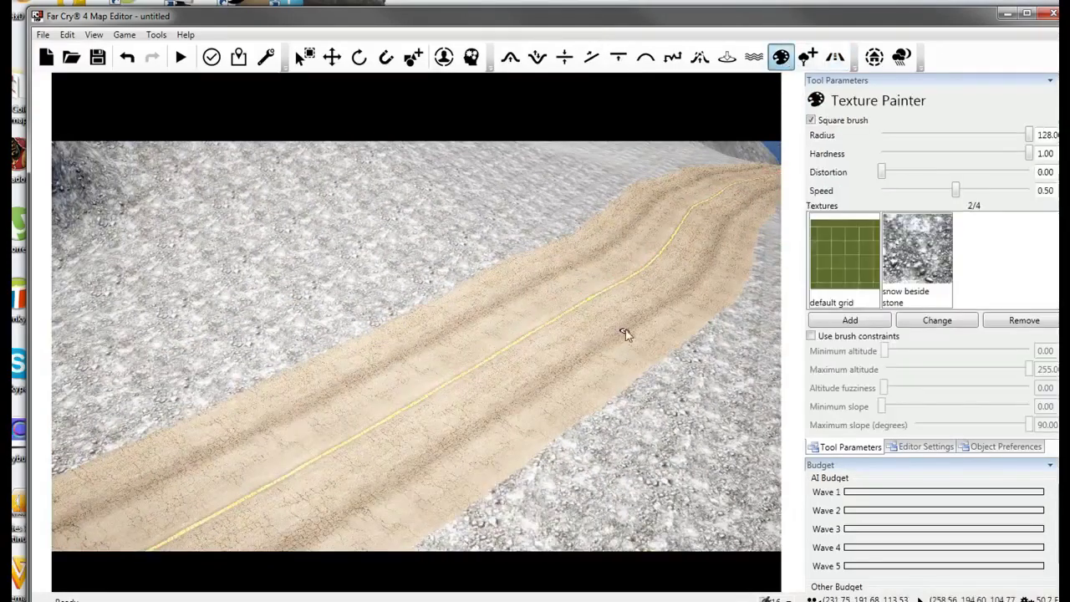
right_drag(626, 332, 702, 323)
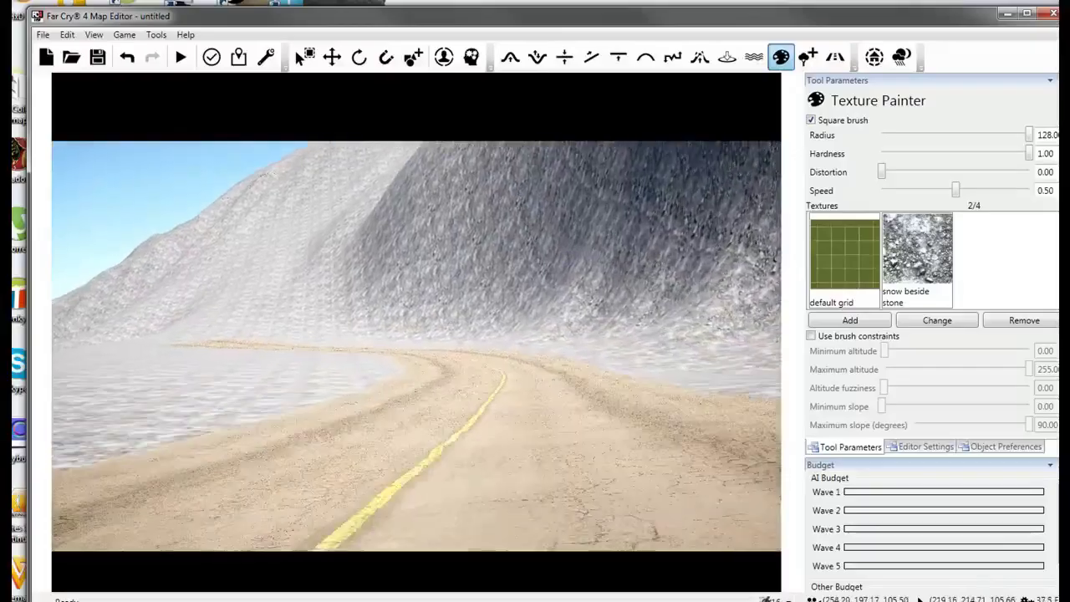
key(w)
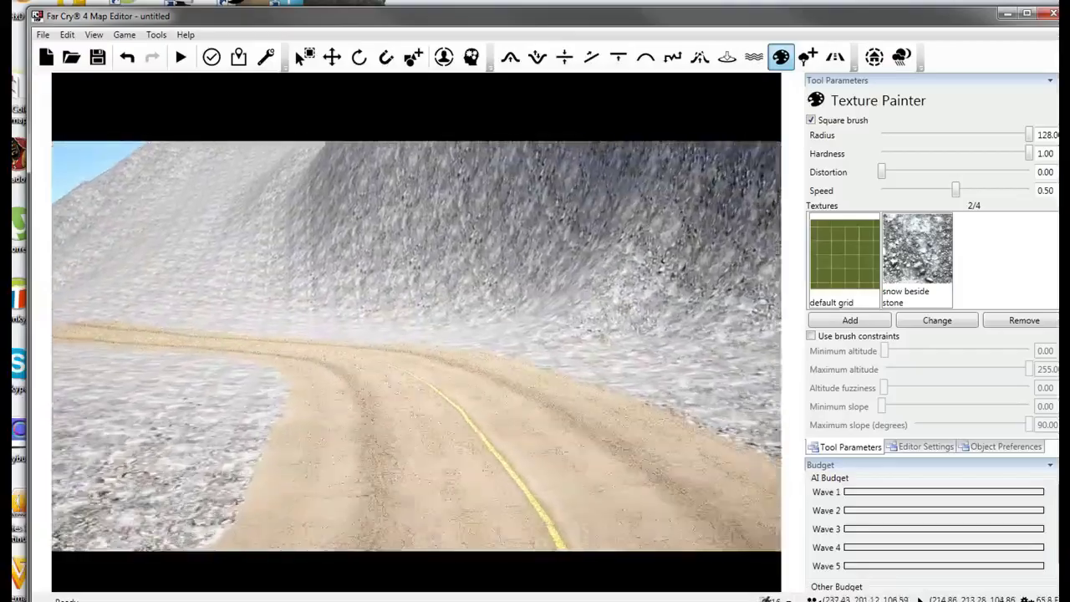
key(w)
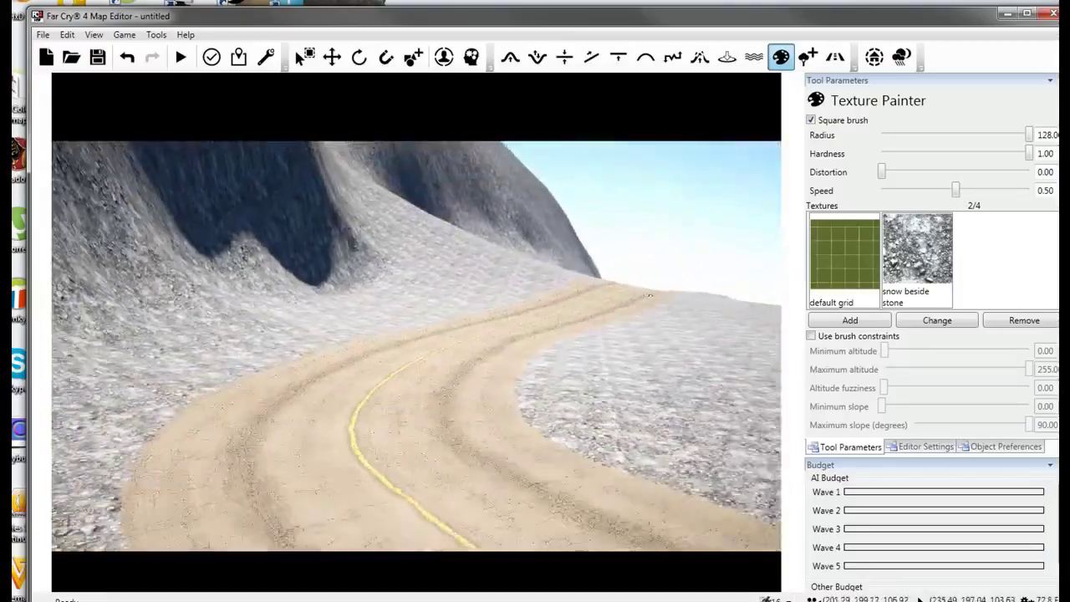
key(d)
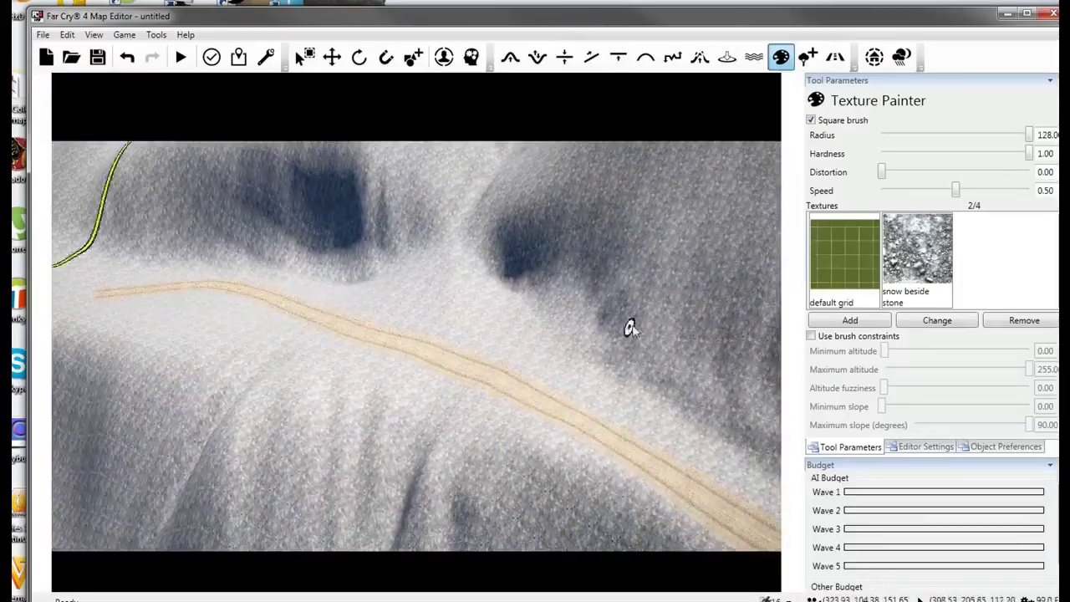
key(w)
mouse_move(678, 313)
right_down()
mouse_move(711, 351)
mouse_move(753, 368)
mouse_move(661, 318)
right_up()
key(w)
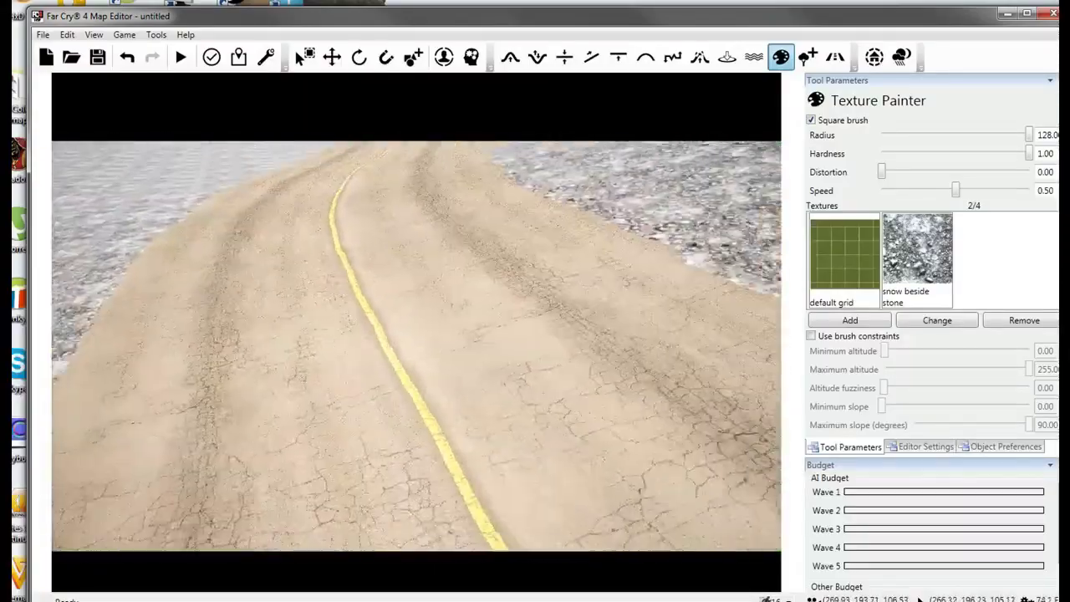
key(s)
key(s)
Replace the snow beside stone terrain texture with terrain stone middle and inspect the rock surface close up.
click(935, 243)
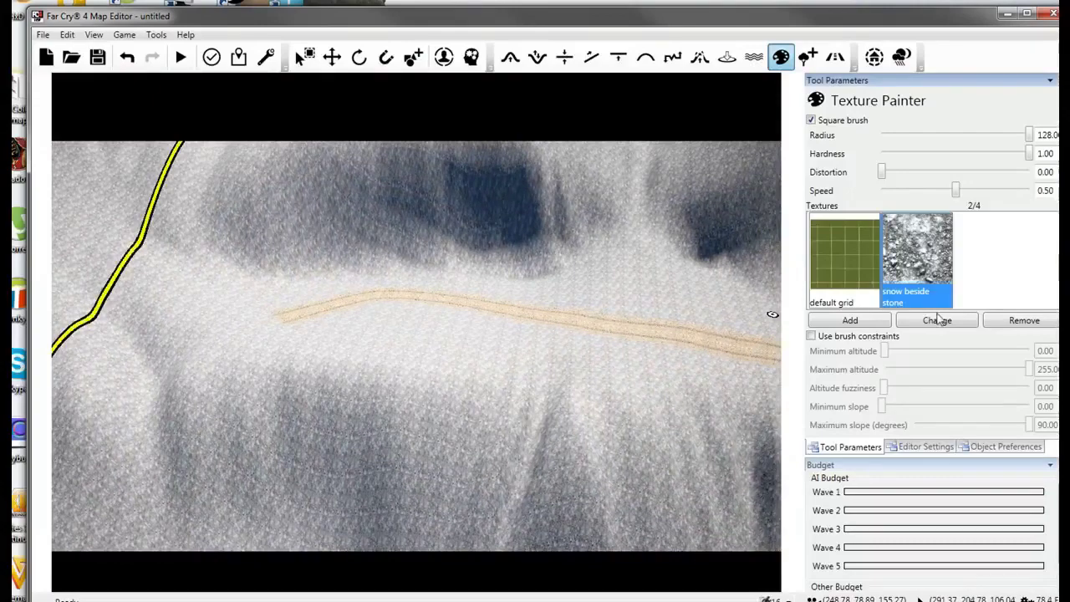
click(942, 320)
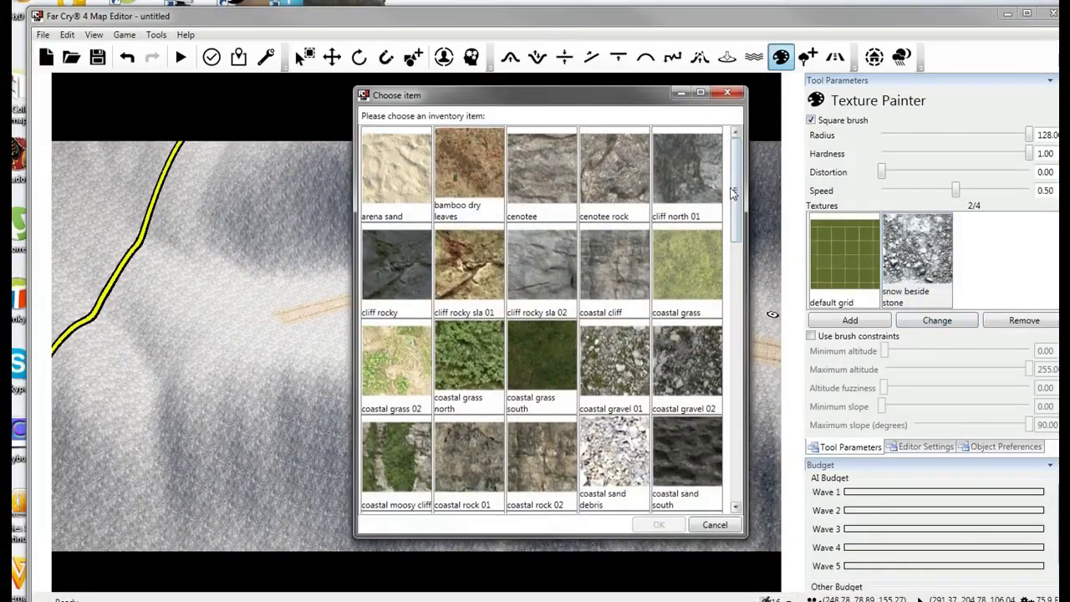
drag(734, 210, 736, 461)
double_click(699, 446)
key(w)
right_drag(527, 467, 424, 381)
key(w)
key(w)
key(w)
key(w)
key(s)
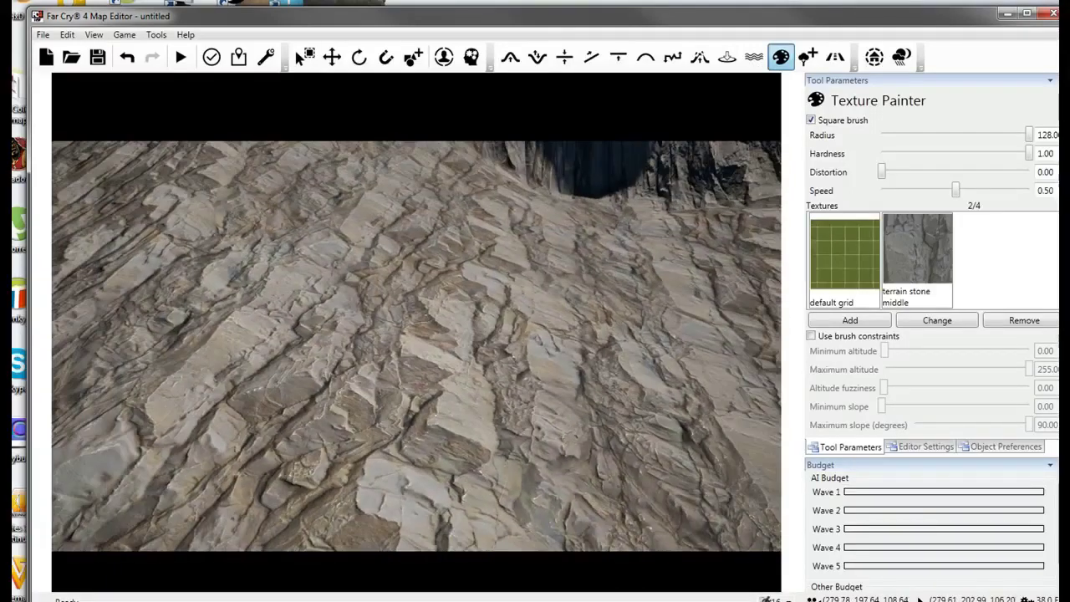
Change the terrain stone middle texture to coastal rock 02.
click(910, 282)
click(924, 322)
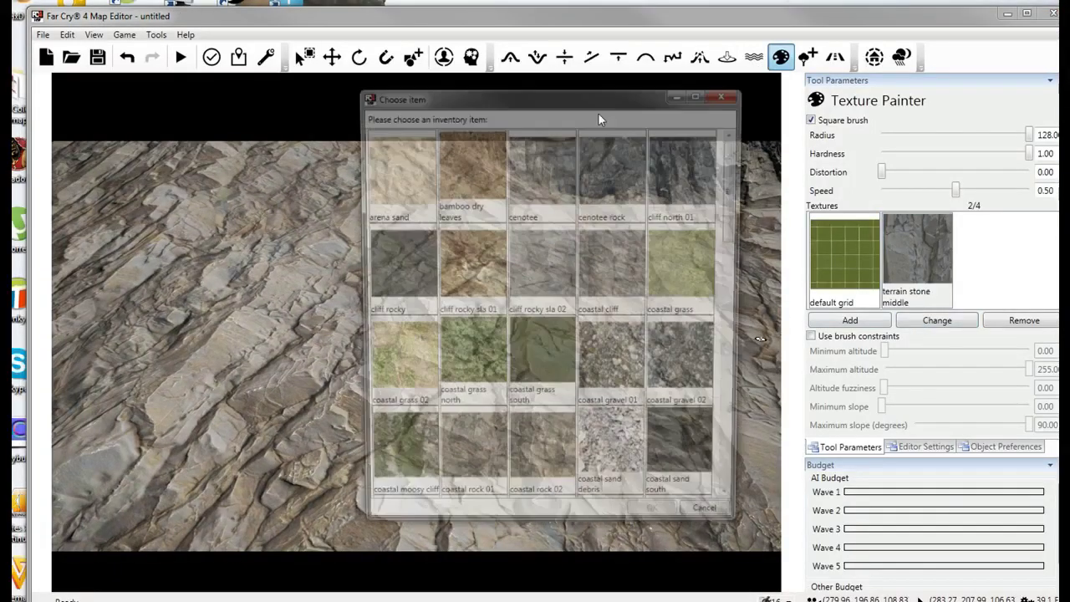
drag(737, 163, 736, 194)
double_click(535, 378)
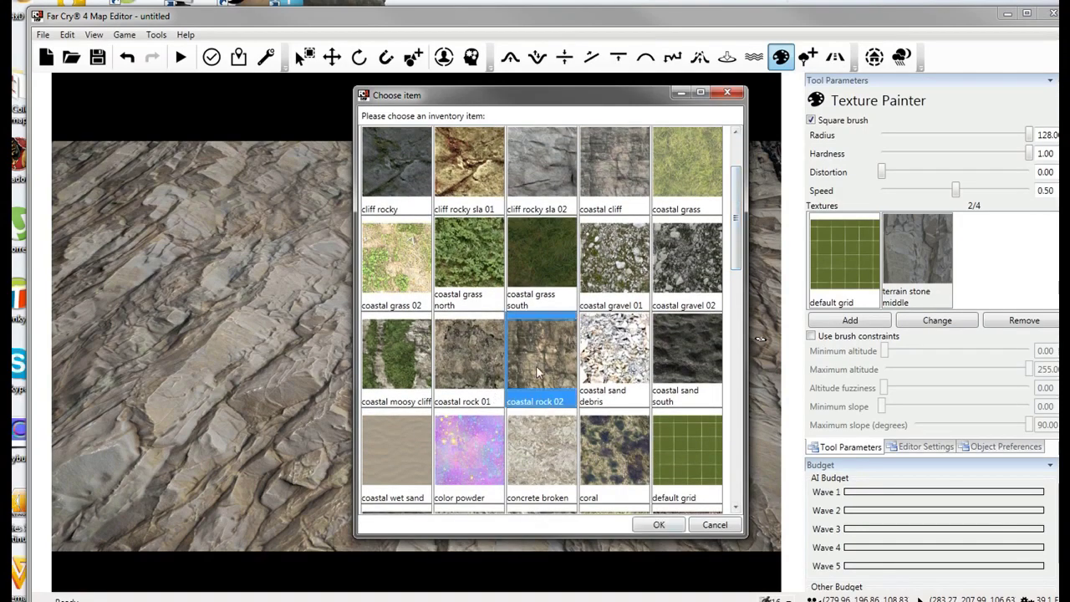
Examine the coastal rock 02 texture on the mountain slopes and around the road from close up and afar.
key(w)
right_drag(509, 411, 728, 335)
key(s)
right_drag(635, 385, 569, 322)
key(w)
right_drag(535, 375, 459, 435)
key(w)
key(s)
key(w)
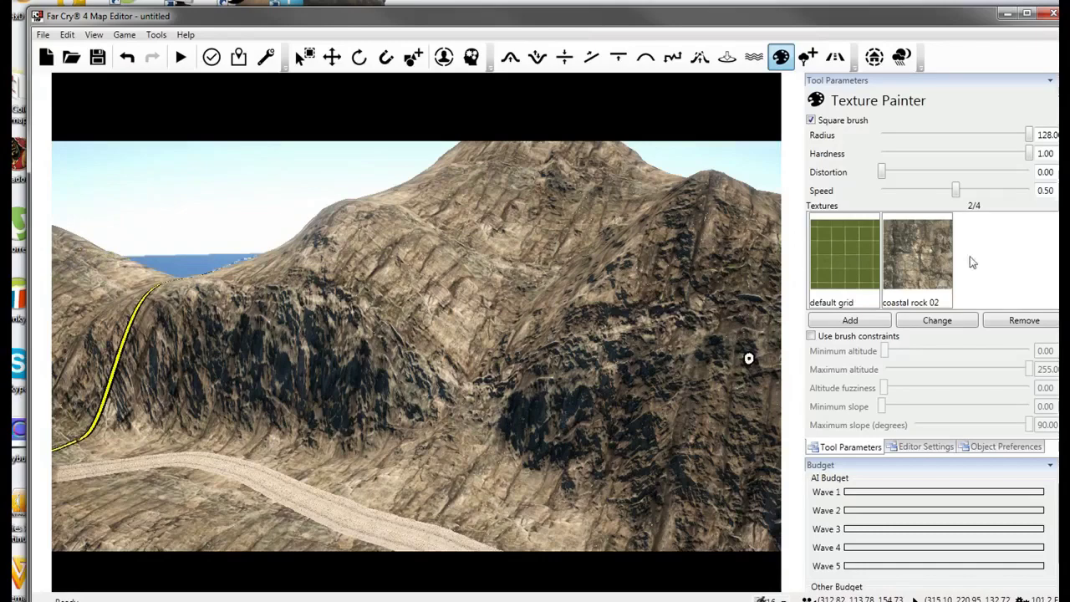
Change the coastal rock 02 texture to terrain snow caked.
click(920, 323)
drag(736, 186, 739, 197)
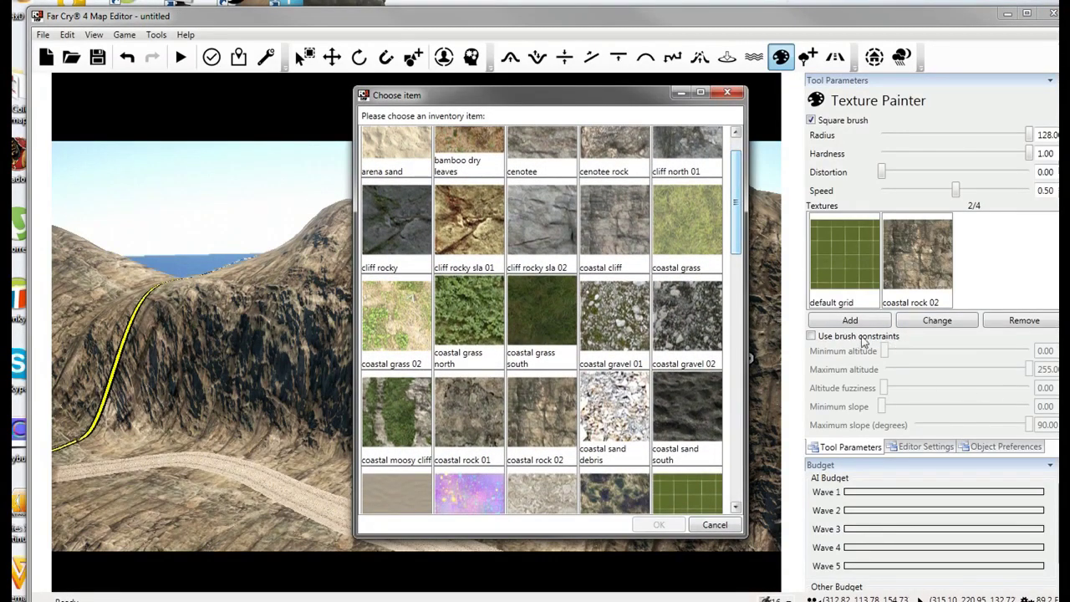
drag(736, 205, 734, 456)
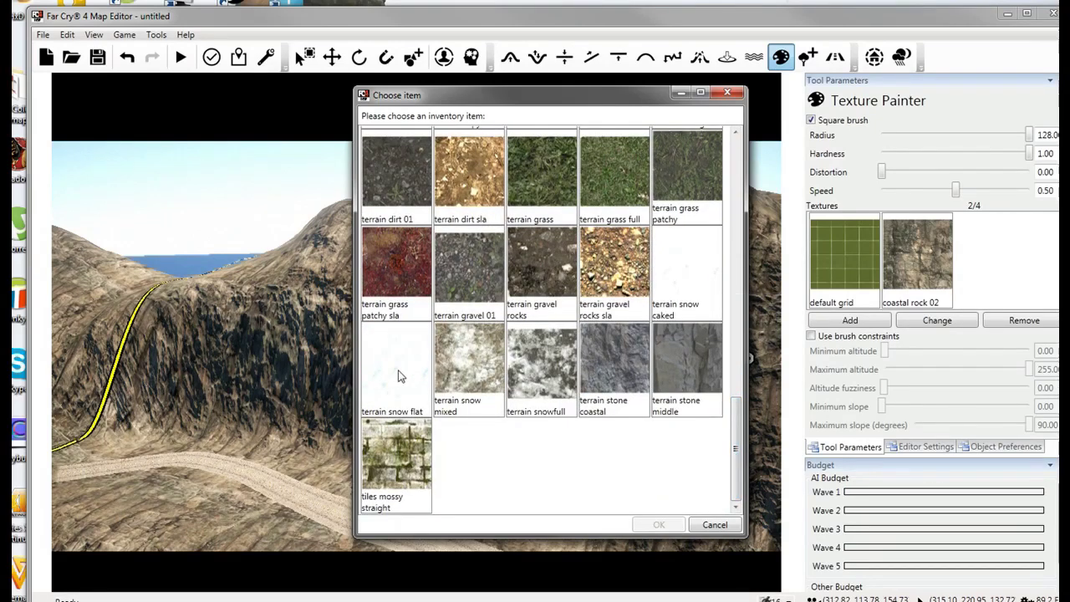
double_click(688, 271)
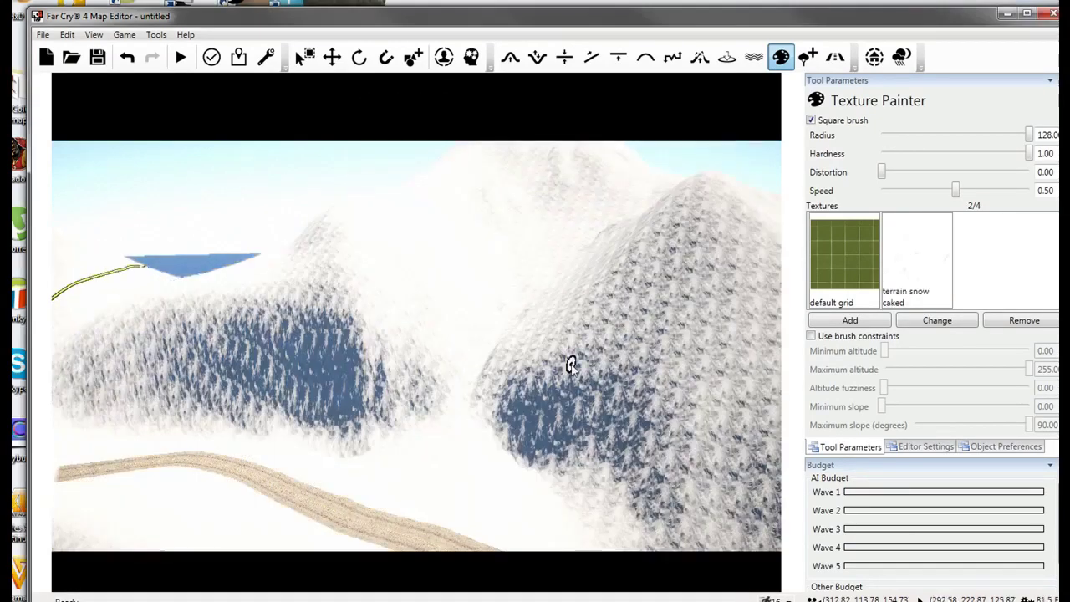
click(937, 320)
scroll(678, 244, down, 10)
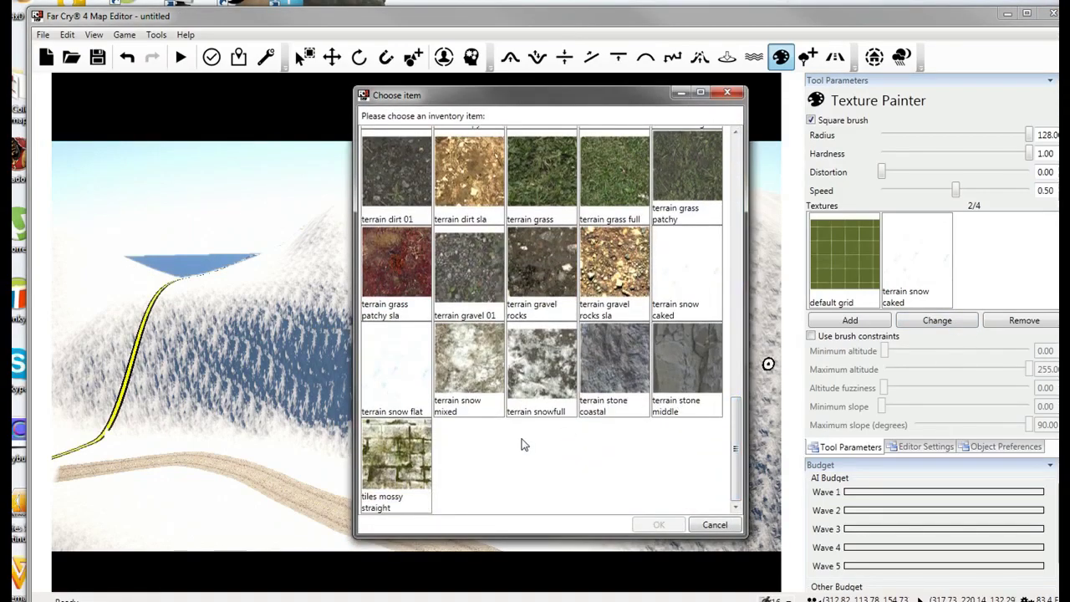
drag(738, 428, 750, 355)
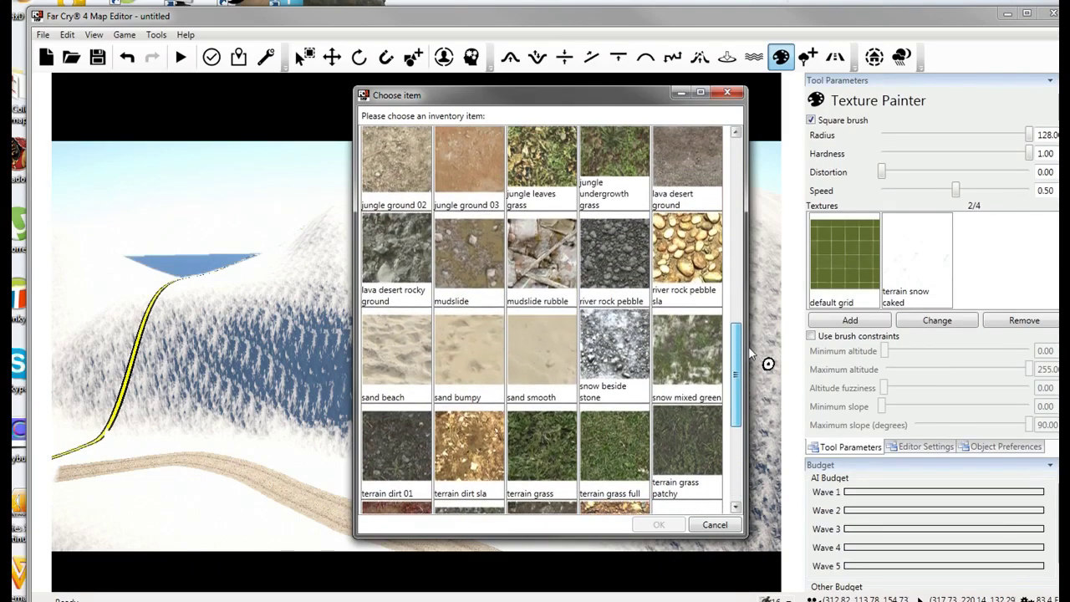
click(729, 95)
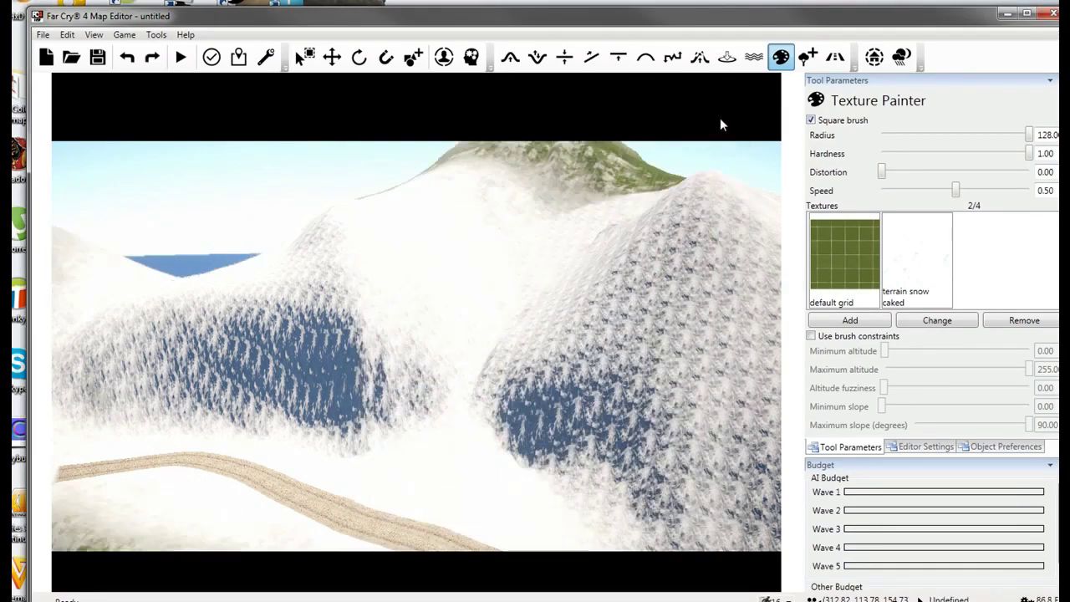
Paint terrain snow caked over the green parts around the peak and replace that texture with coastal cliff.
key(w)
mouse_move(721, 239)
mouse_down()
mouse_move(593, 153)
mouse_move(326, 454)
mouse_up()
click(926, 258)
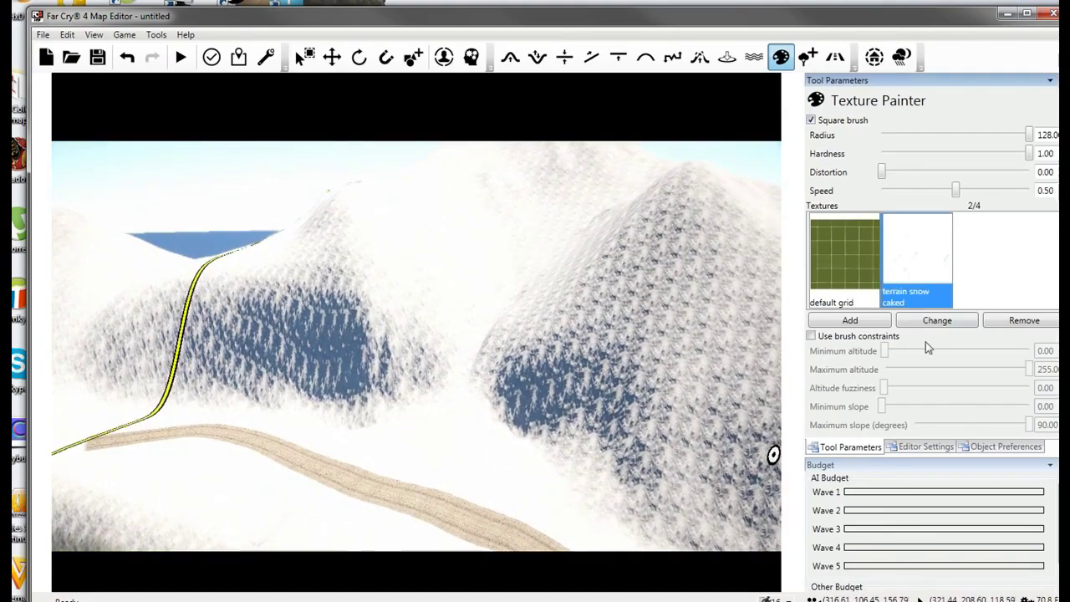
click(938, 321)
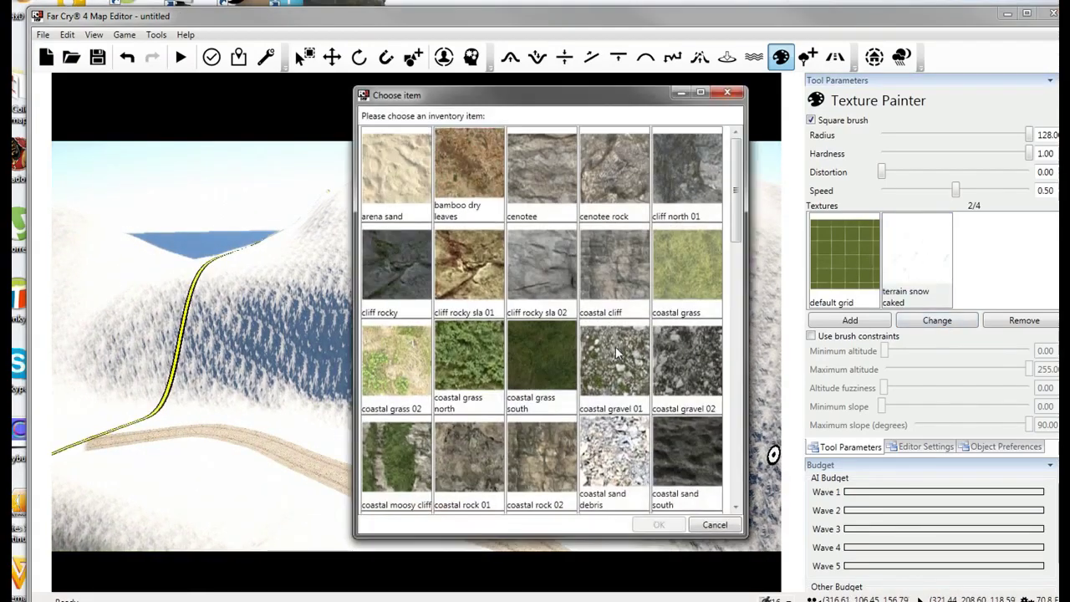
double_click(619, 263)
right_drag(596, 311, 597, 334)
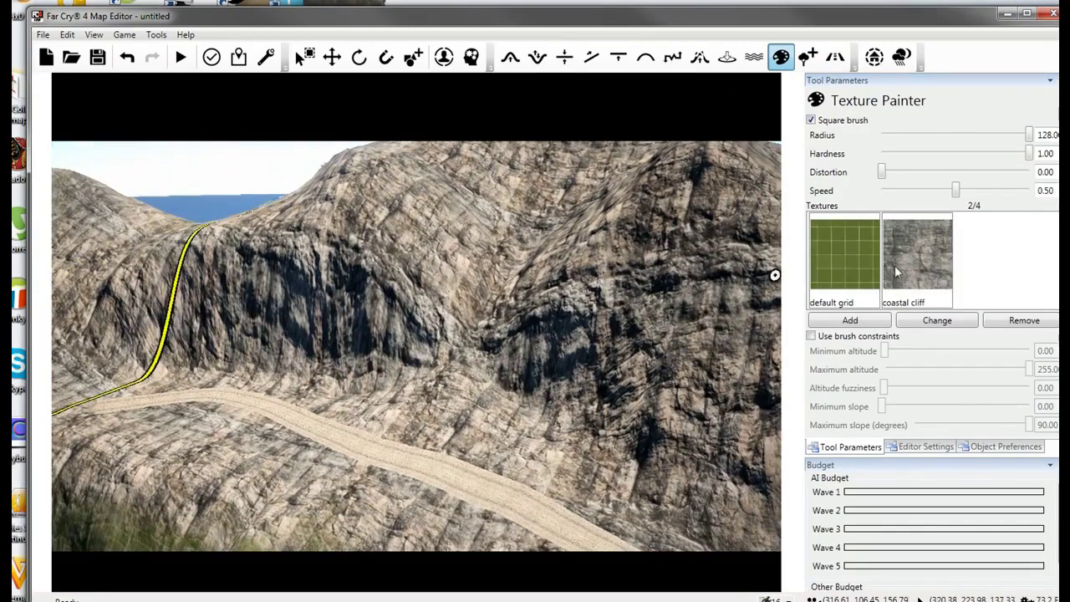
Add terrain snow flat as a third terrain texture and enable the brush constraints.
click(850, 321)
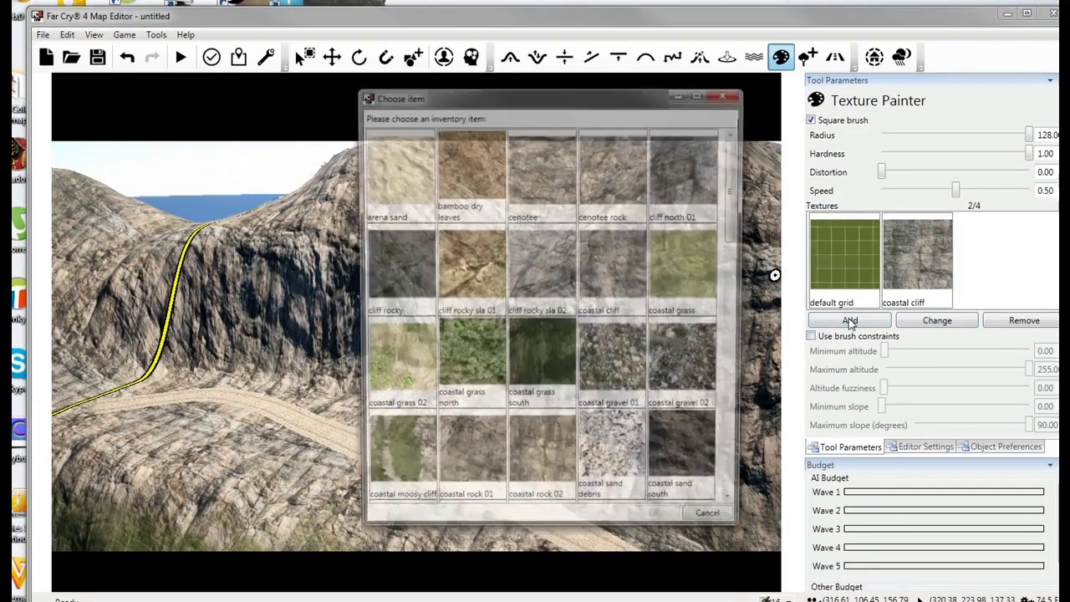
drag(730, 202, 720, 464)
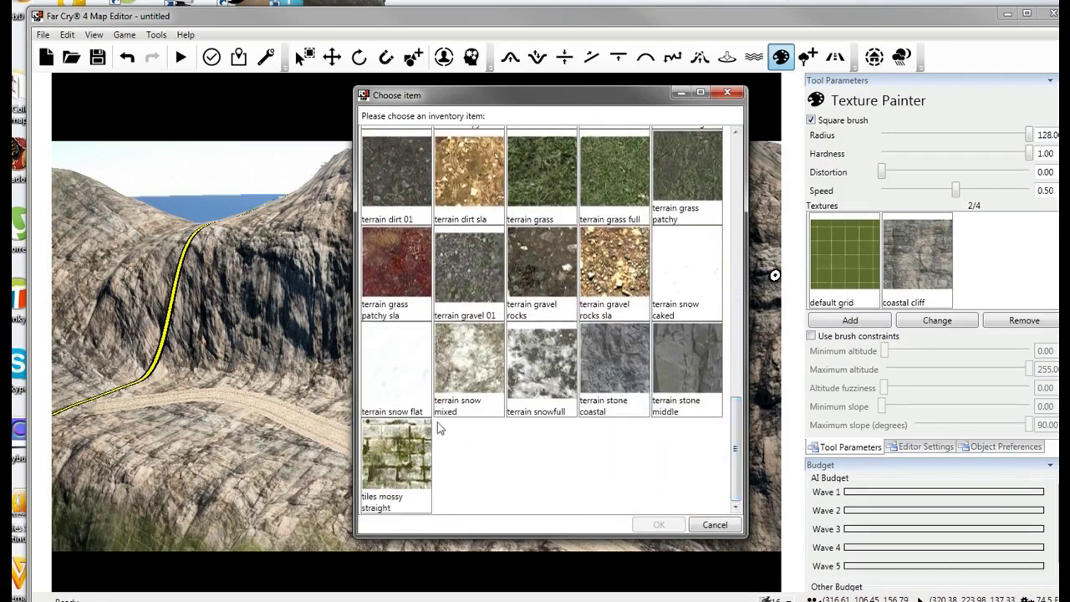
double_click(375, 365)
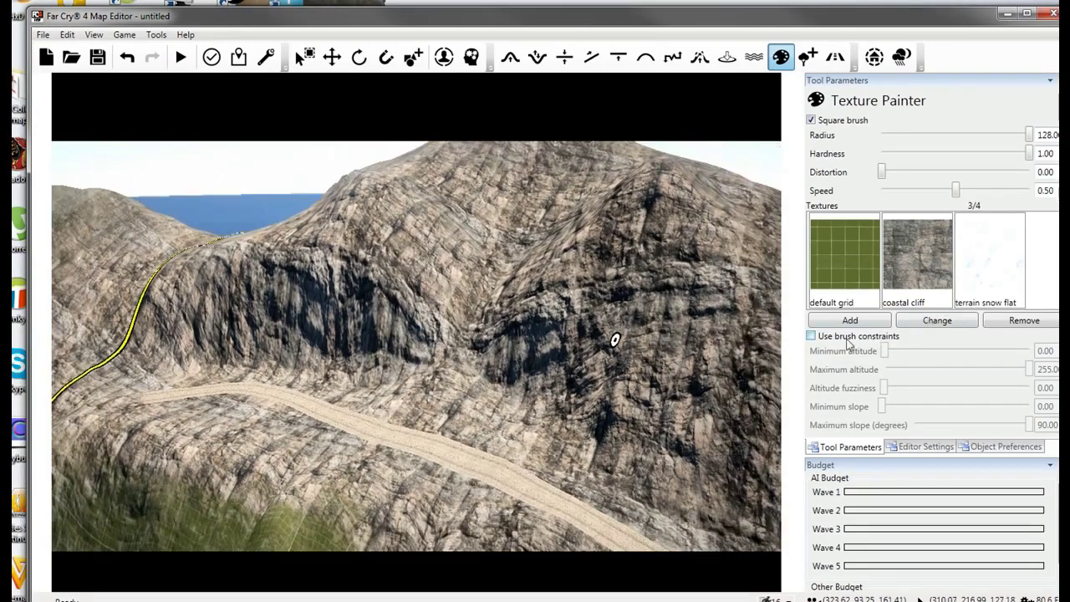
click(812, 337)
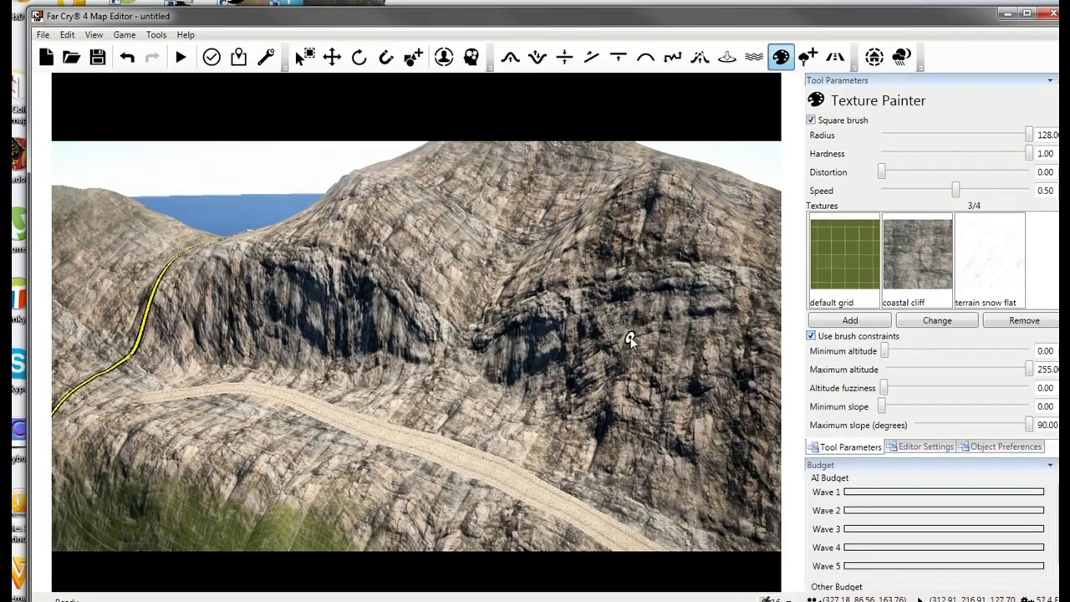
Paint the coastal cliff texture over the remaining green slopes and foot of the mountain.
right_drag(628, 337, 389, 370)
click(925, 293)
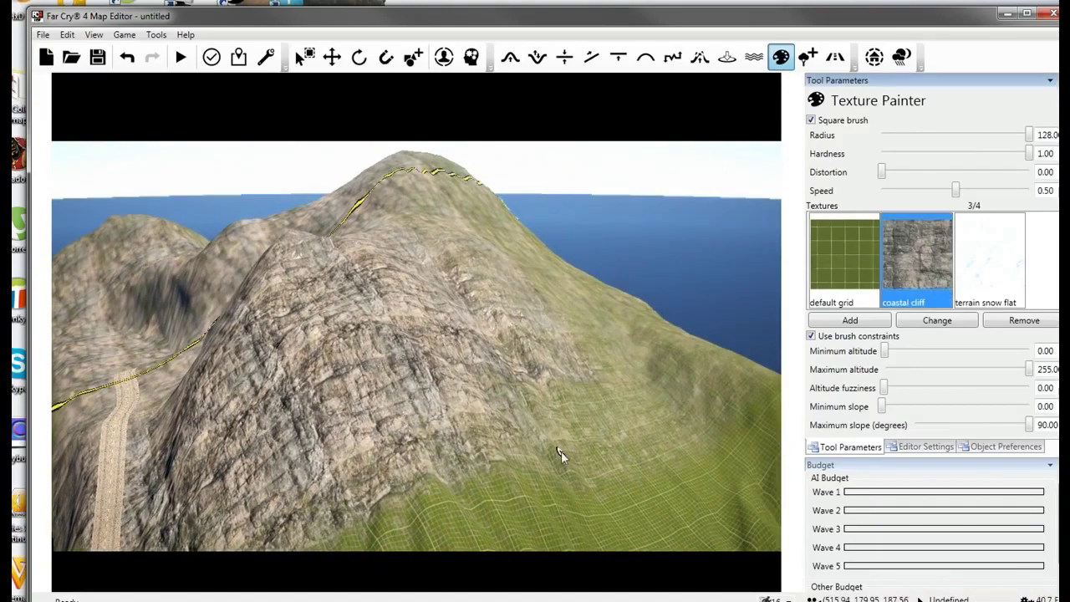
mouse_move(561, 451)
mouse_down()
mouse_move(586, 435)
mouse_move(619, 485)
mouse_move(669, 501)
mouse_move(473, 191)
mouse_up()
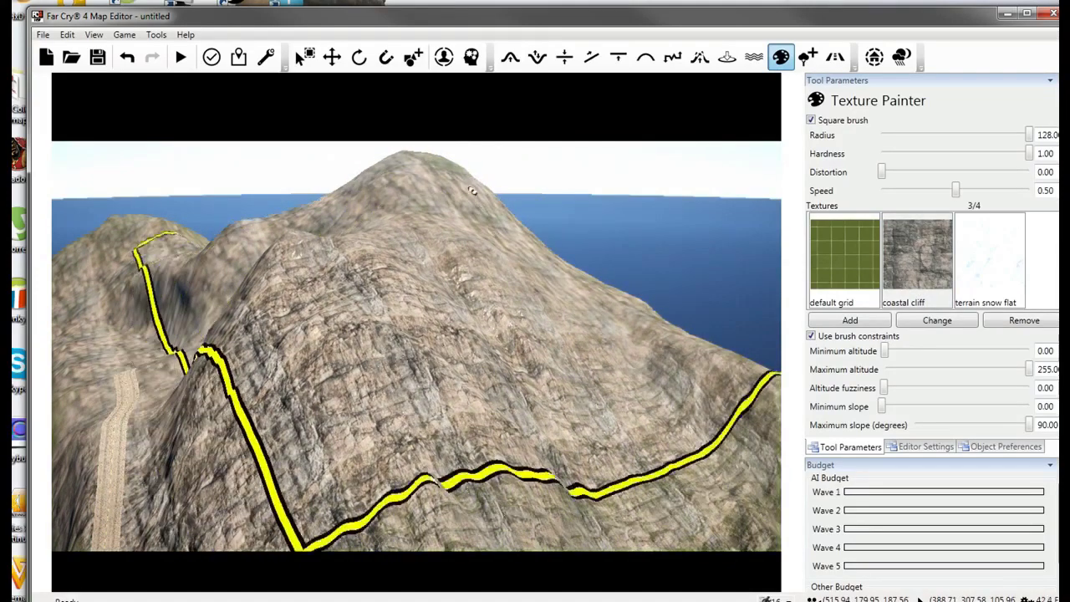
mouse_move(473, 190)
right_down()
mouse_move(597, 552)
mouse_move(741, 437)
mouse_move(725, 320)
mouse_move(609, 496)
right_up()
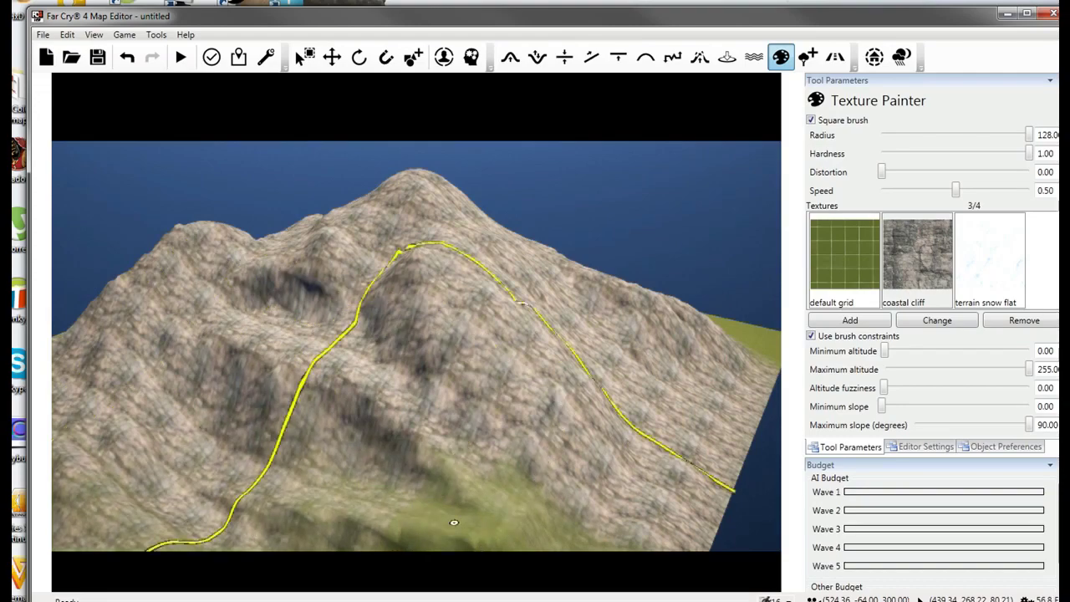
mouse_move(454, 522)
mouse_down()
mouse_move(586, 535)
mouse_move(251, 468)
mouse_move(468, 544)
mouse_move(190, 435)
mouse_move(586, 289)
mouse_move(757, 330)
mouse_move(310, 216)
mouse_up()
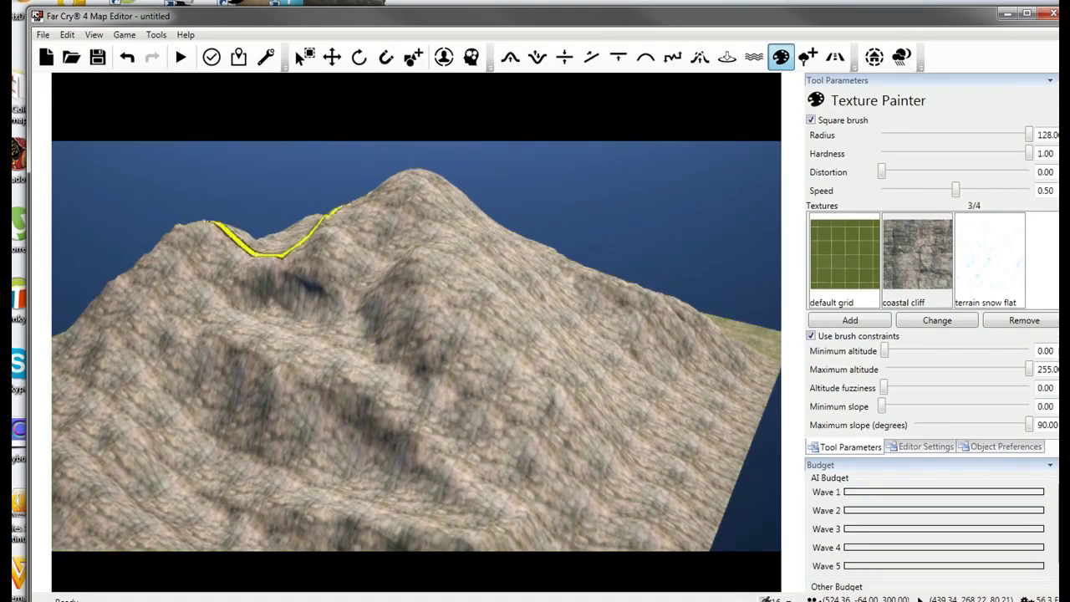
Choose terrain snow flat for painting and constrain the brush to altitude fuzziness 14.89 and minimum slope 43.19.
key(w)
key(d)
mouse_move(346, 251)
right_down()
mouse_move(336, 288)
mouse_move(312, 286)
right_up()
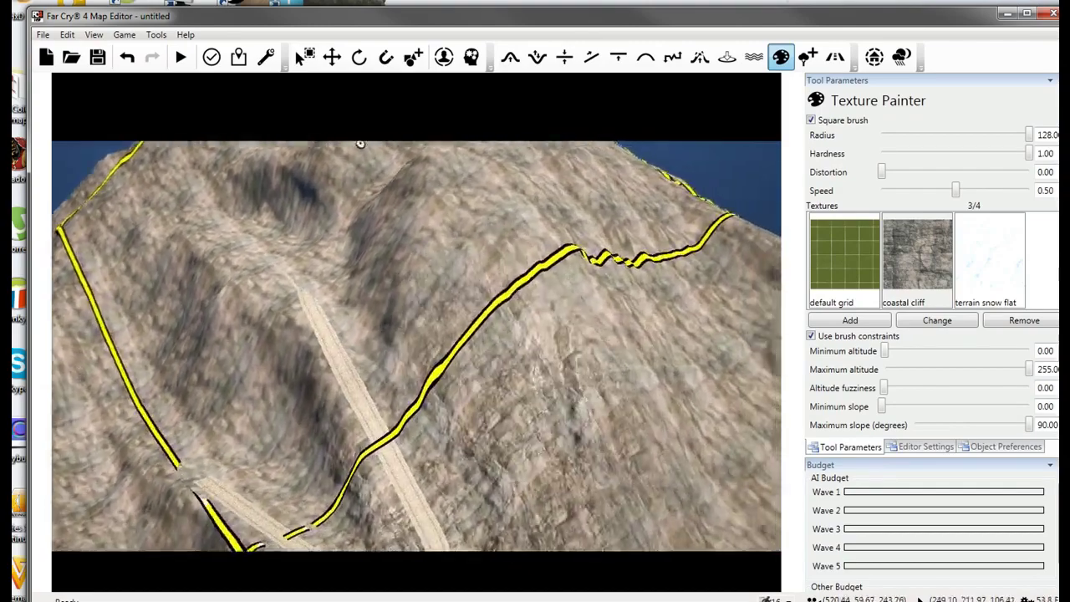
key(w)
right_drag(360, 144, 305, 243)
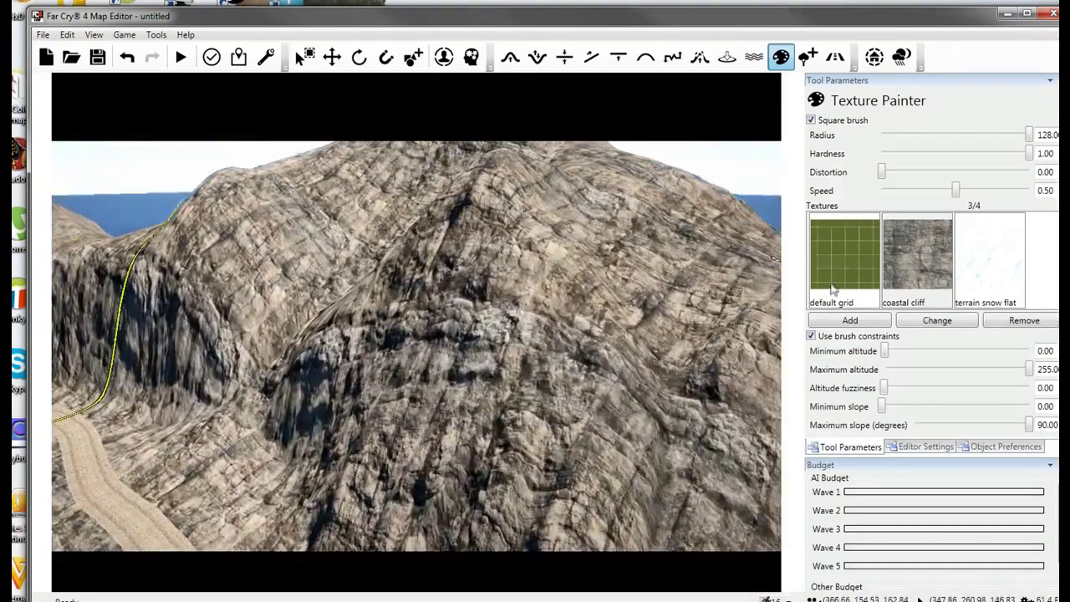
click(1009, 269)
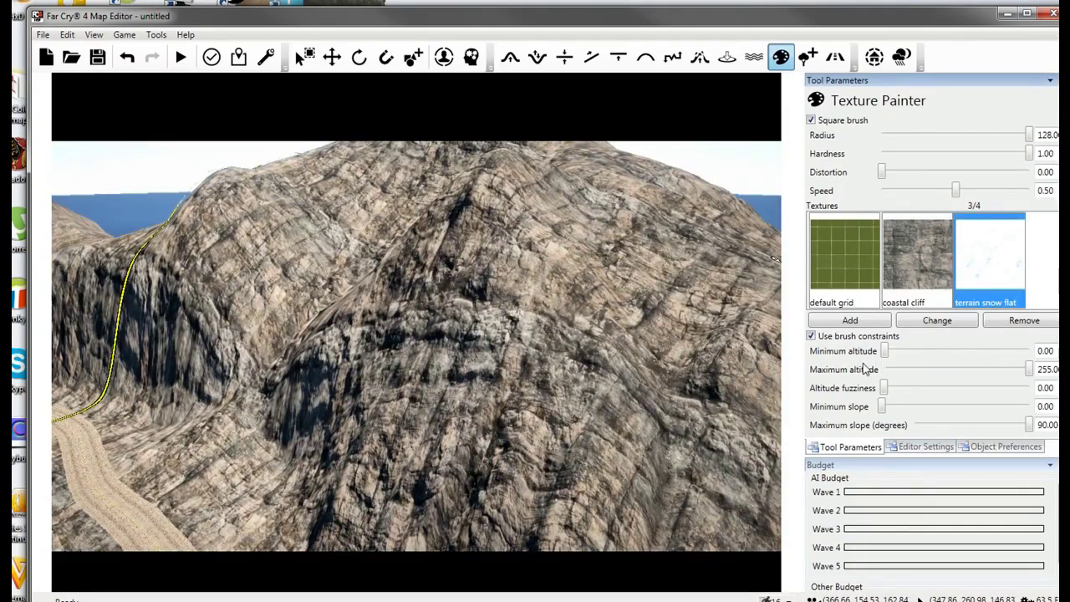
key(s)
right_drag(548, 289, 503, 322)
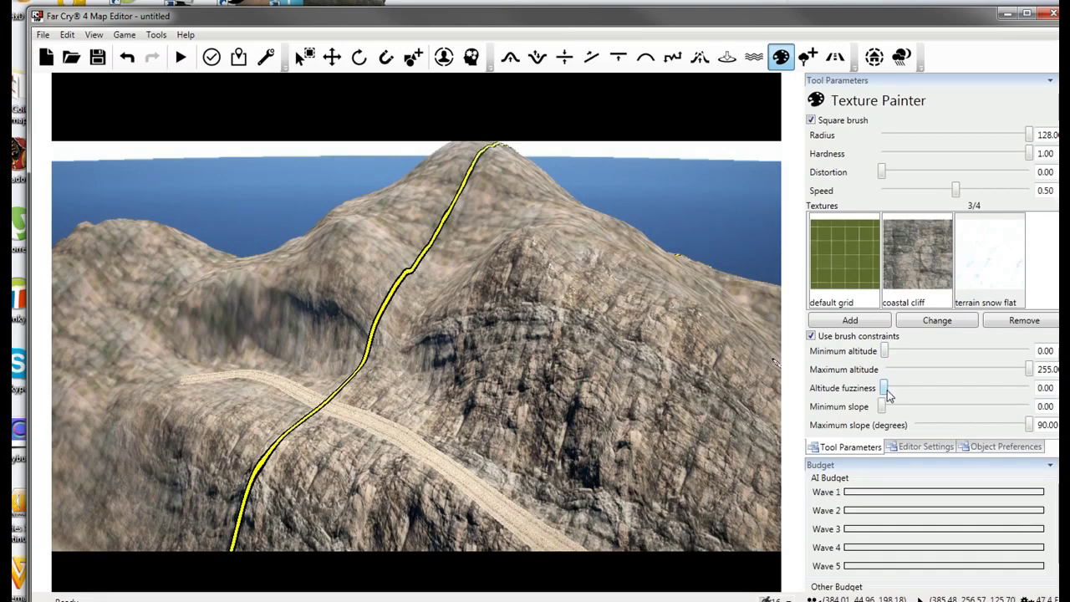
drag(888, 393, 955, 393)
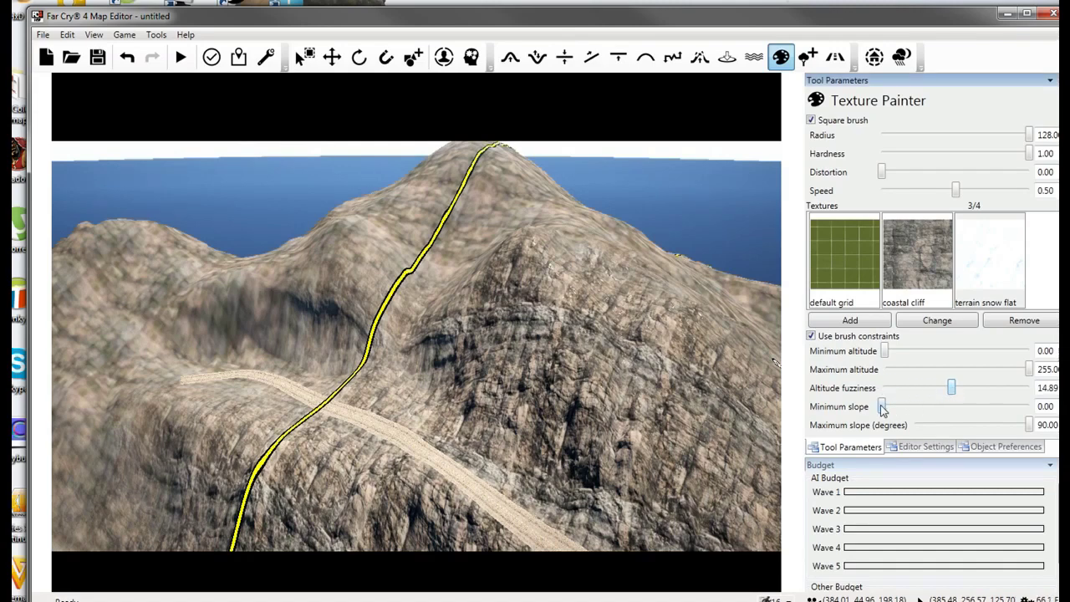
drag(882, 408, 921, 409)
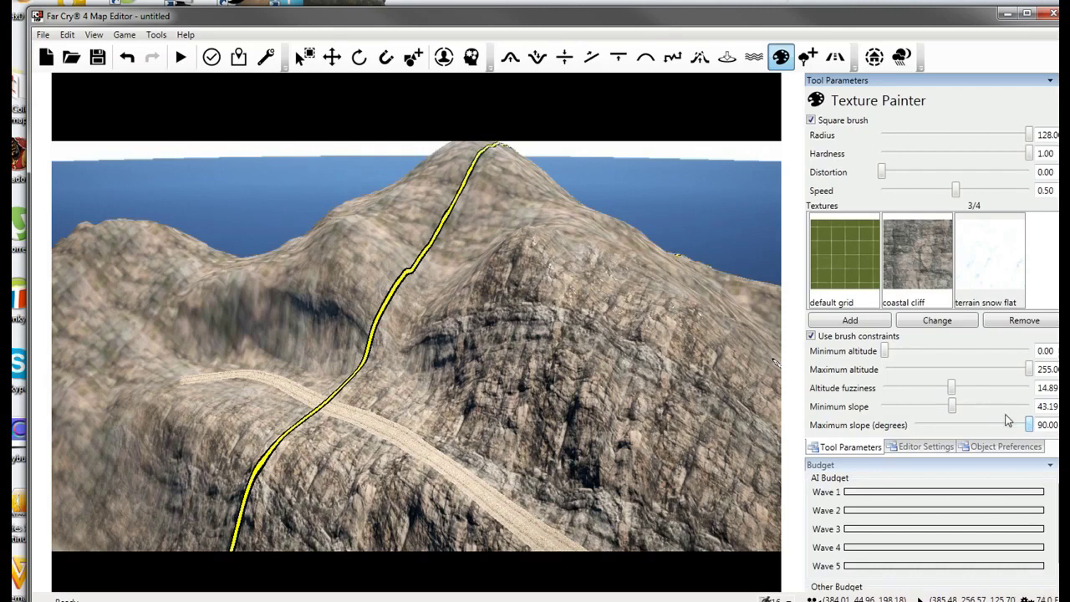
Constrain the snow brush to slopes of 0 to 25.92 degrees above altitude 125.8 and paint the upper mountain.
drag(1029, 427, 894, 409)
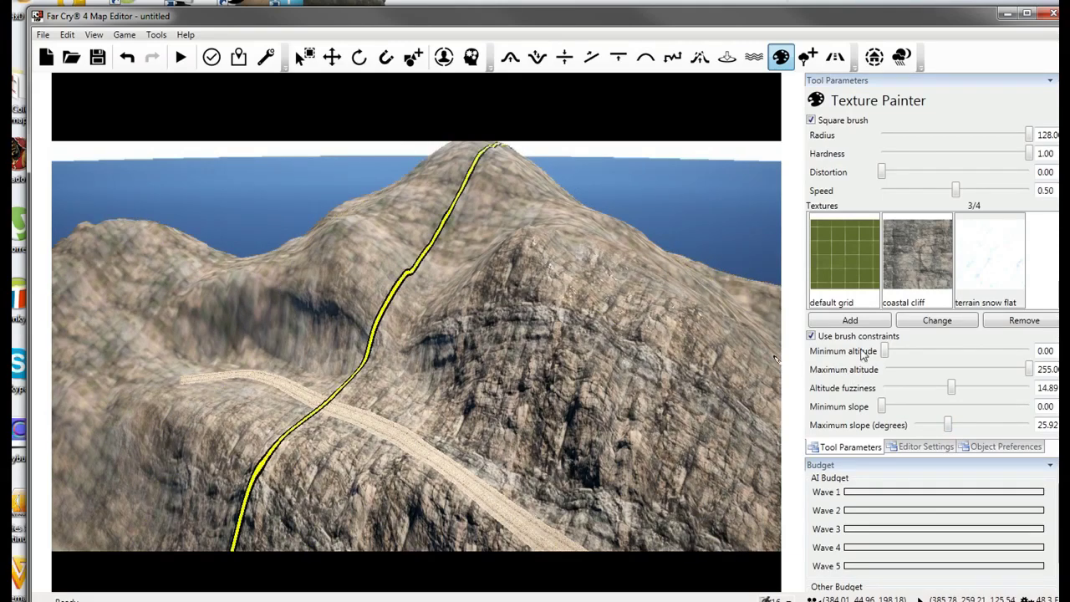
mouse_move(518, 358)
right_down()
mouse_move(528, 363)
mouse_move(513, 355)
right_up()
key(s)
right_drag(492, 330, 503, 352)
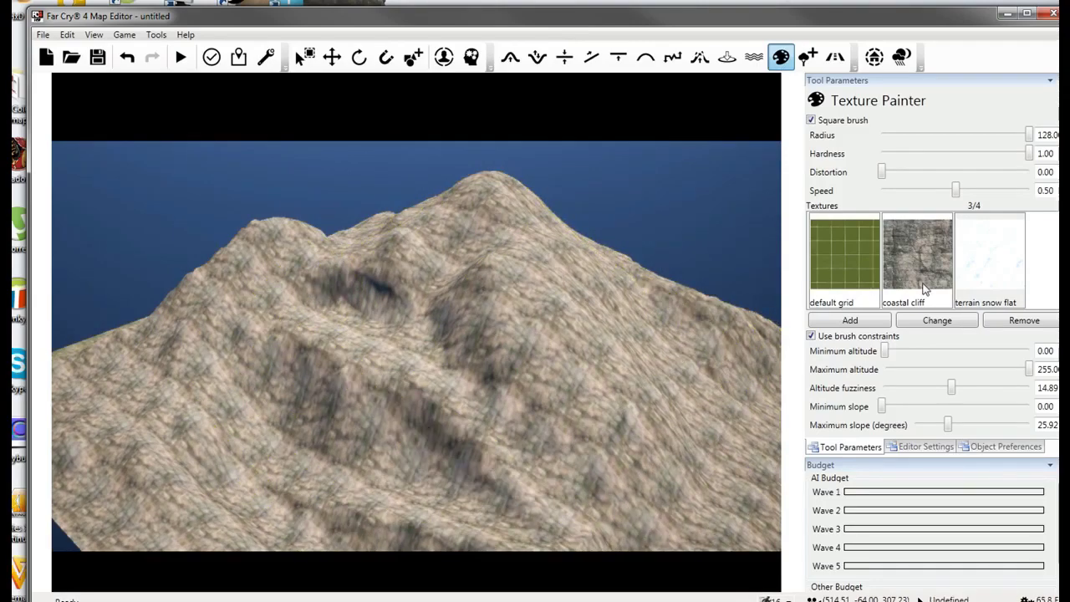
drag(889, 357, 911, 357)
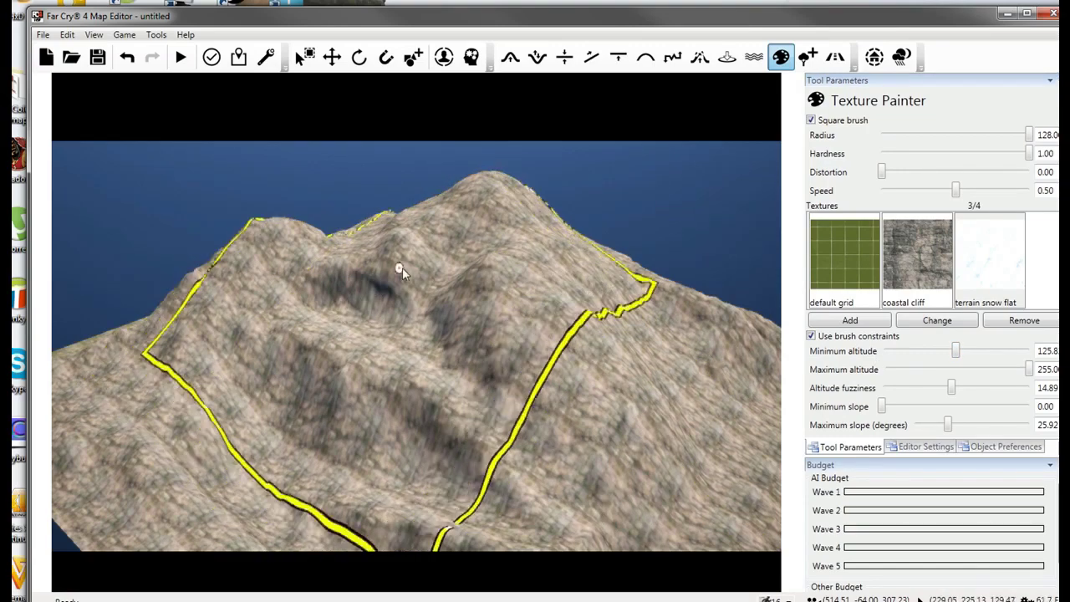
mouse_move(489, 278)
mouse_down()
mouse_move(470, 269)
mouse_move(334, 276)
mouse_move(468, 276)
mouse_move(544, 360)
mouse_move(686, 422)
mouse_up()
Lower the snow brush's minimum altitude to 66.72 and paint snow over the gentler slopes and the road ledge.
drag(960, 353, 923, 352)
mouse_move(359, 405)
mouse_down()
mouse_move(251, 335)
mouse_move(502, 359)
mouse_move(568, 381)
mouse_up()
mouse_move(649, 370)
mouse_down()
mouse_move(577, 334)
mouse_move(310, 343)
mouse_move(234, 301)
mouse_move(644, 293)
mouse_move(289, 314)
mouse_move(623, 305)
mouse_move(669, 377)
mouse_up()
key(w)
key(w)
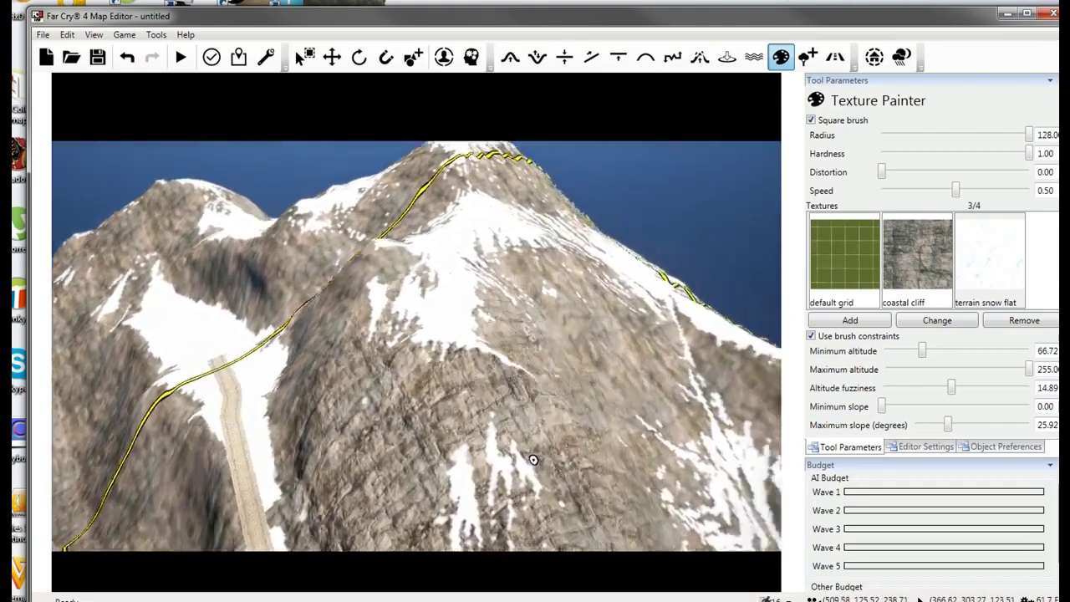
key(s)
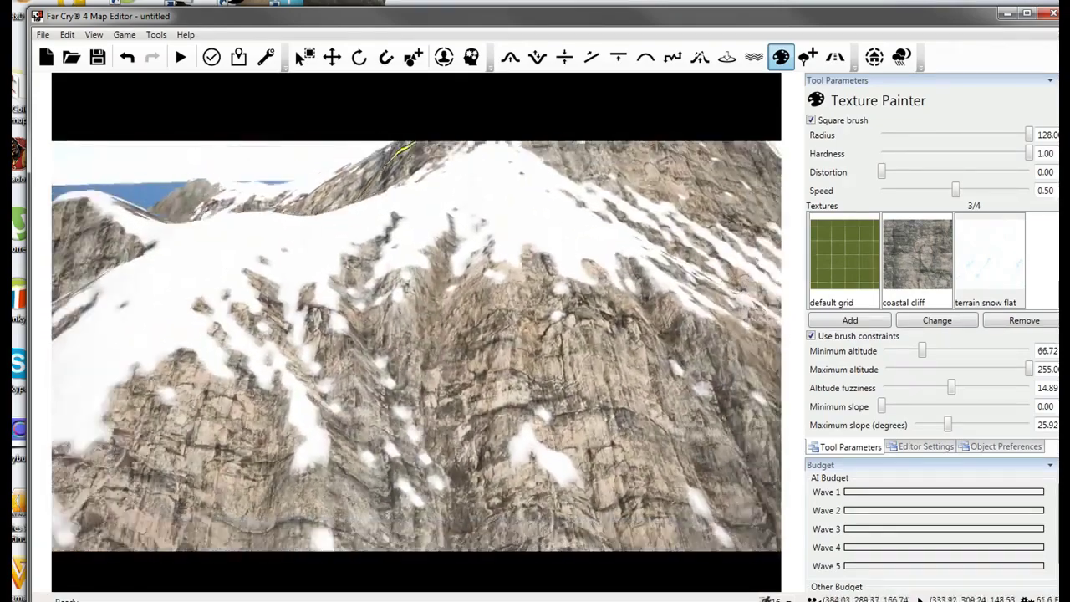
key(a)
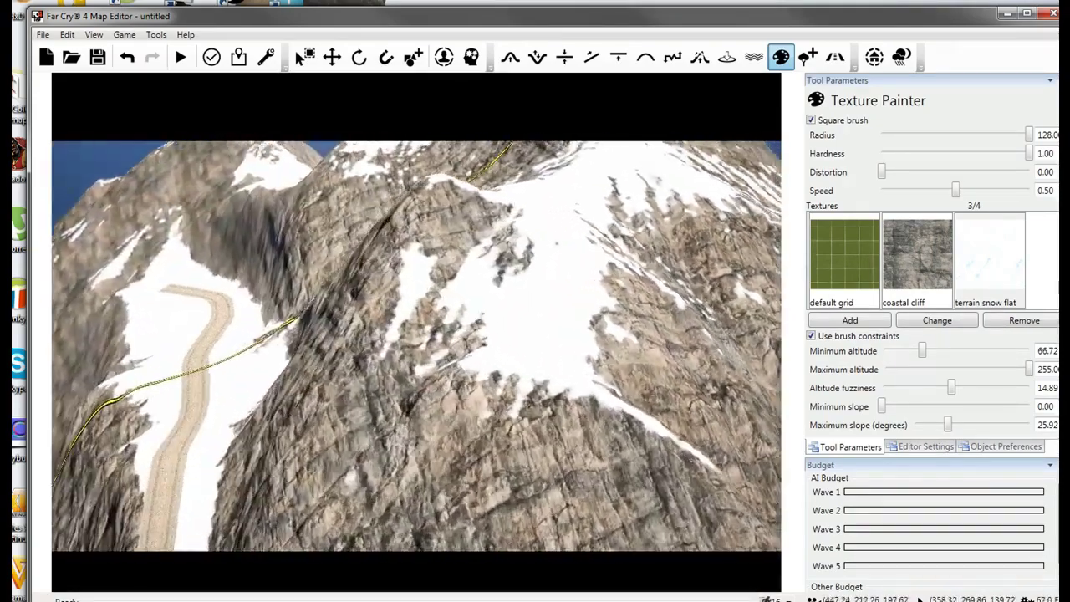
key(s)
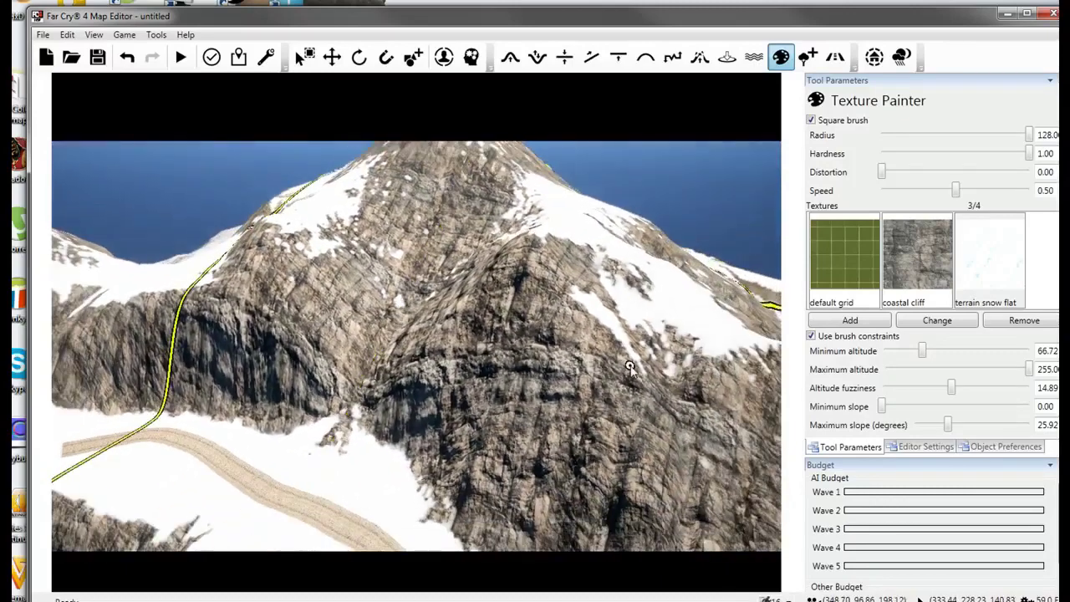
key(w)
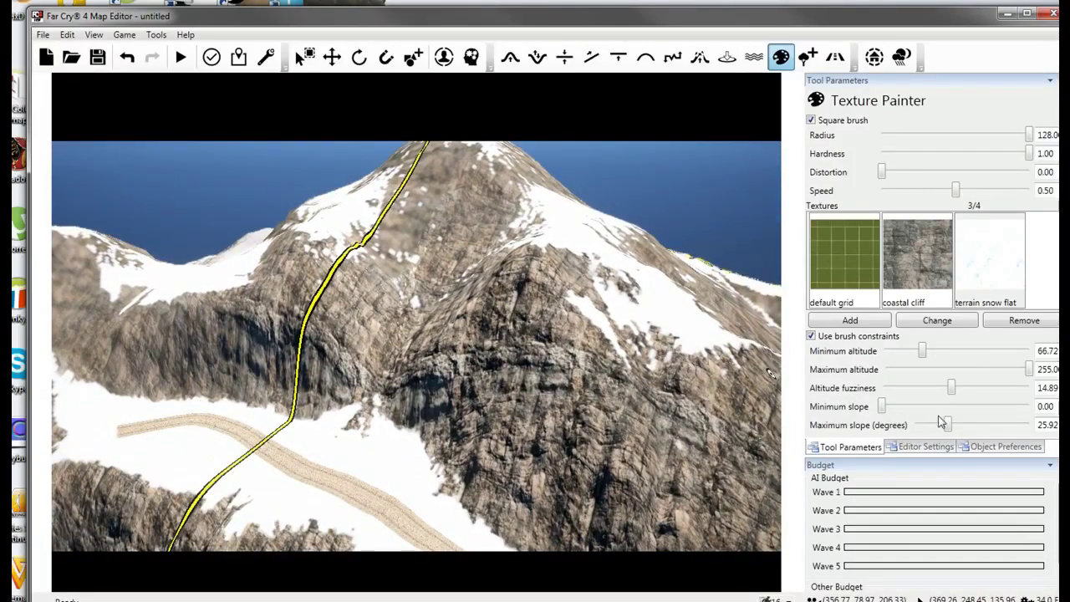
Raise the maximum slope to 40.49 degrees and paint snow over the steeper faces around the peak and ridges.
drag(950, 426, 956, 427)
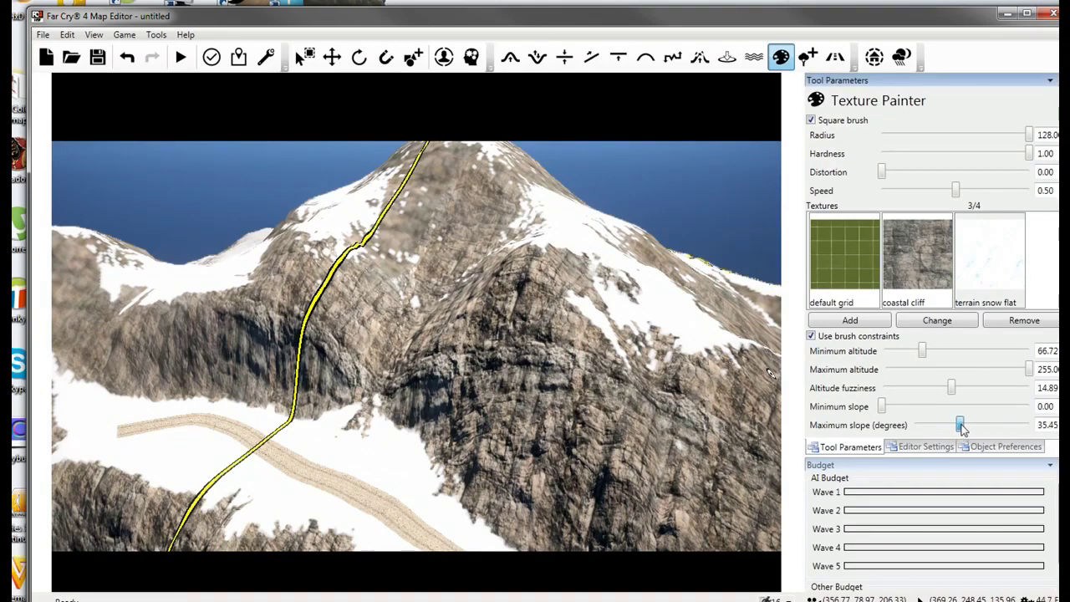
mouse_move(393, 201)
mouse_down()
mouse_move(418, 189)
mouse_move(474, 215)
mouse_move(477, 234)
mouse_move(409, 214)
mouse_up()
key(s)
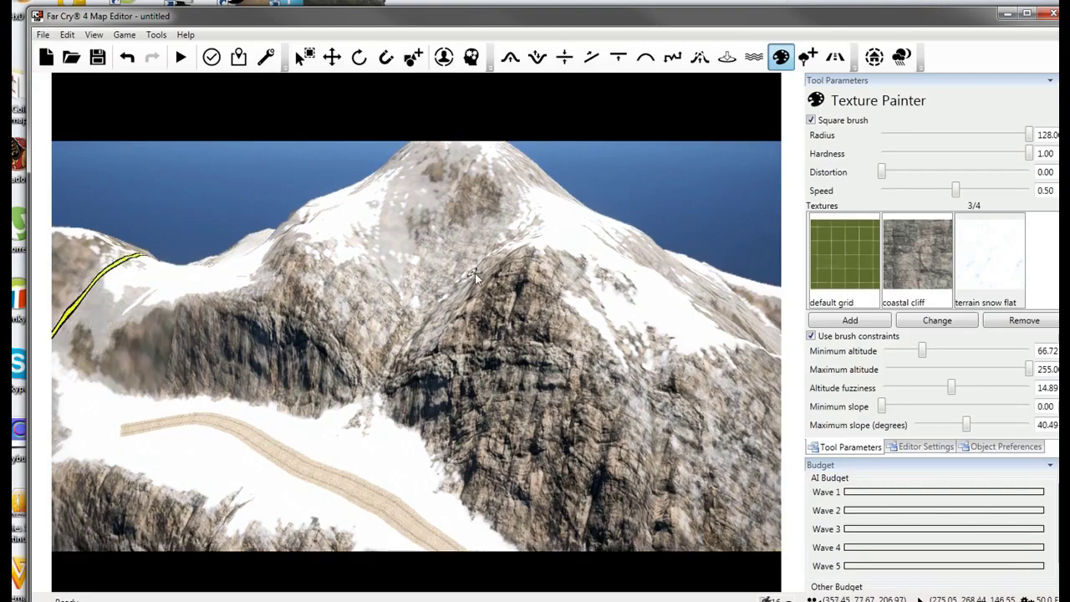
right_drag(410, 212, 657, 394)
key(w)
key(s)
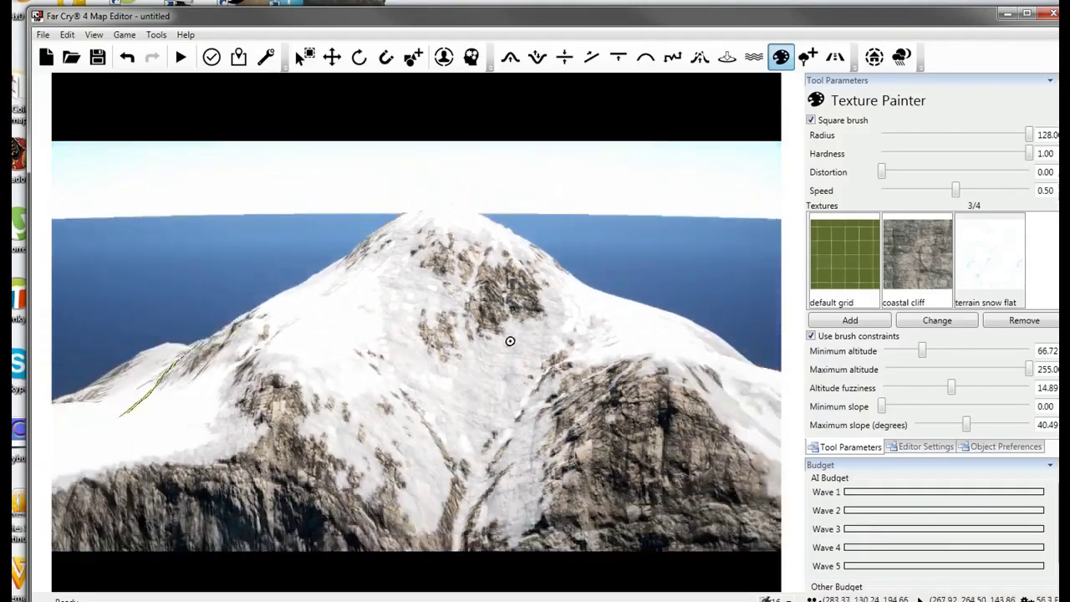
right_drag(459, 339, 584, 366)
key(w)
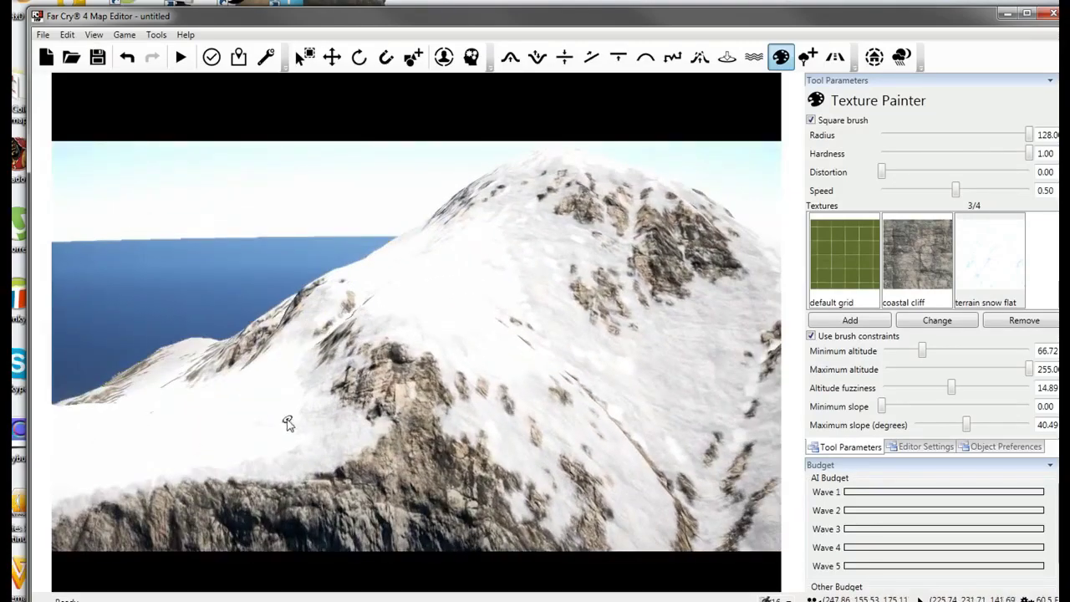
key(s)
key(s)
mouse_move(317, 402)
right_down()
mouse_move(146, 387)
mouse_move(160, 271)
mouse_move(314, 287)
mouse_move(393, 311)
right_up()
key(w)
right_drag(623, 344, 748, 334)
Add coastal grass south as the fourth terrain texture and choose it for painting.
click(943, 327)
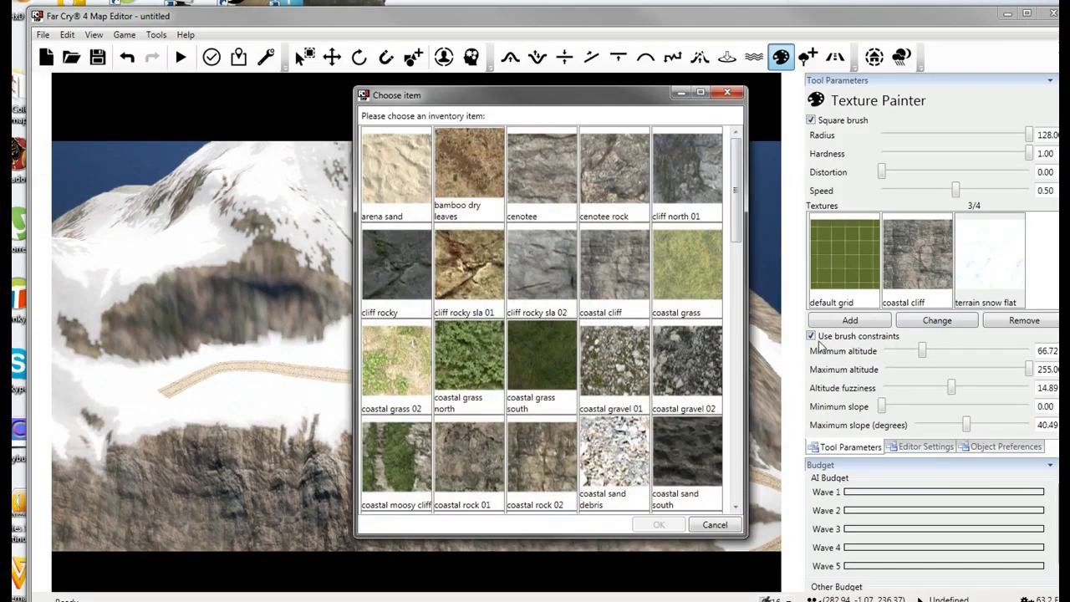
click(728, 93)
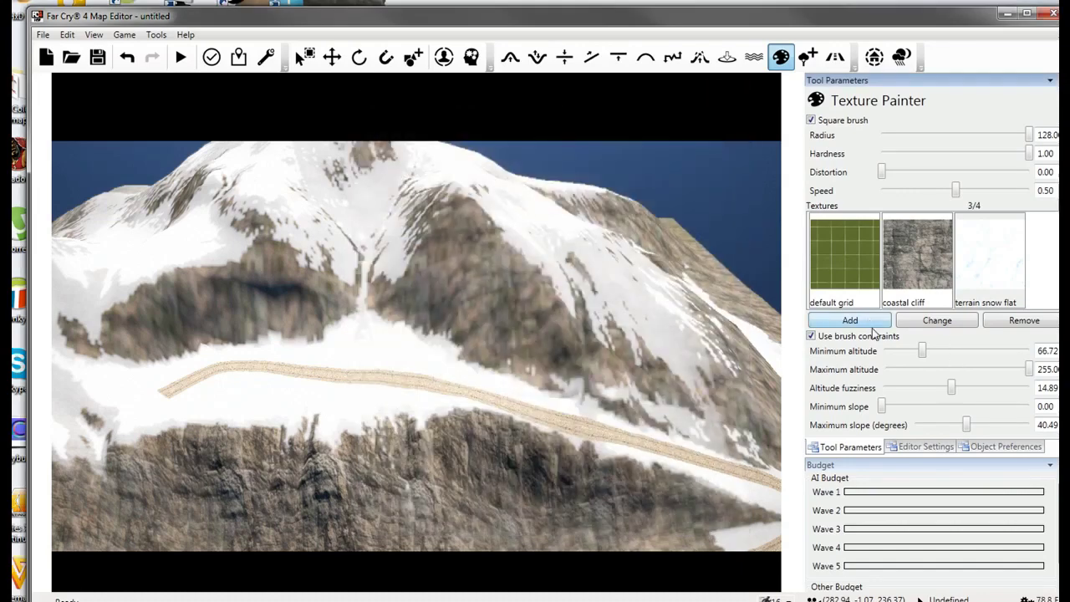
click(870, 323)
drag(736, 185, 739, 207)
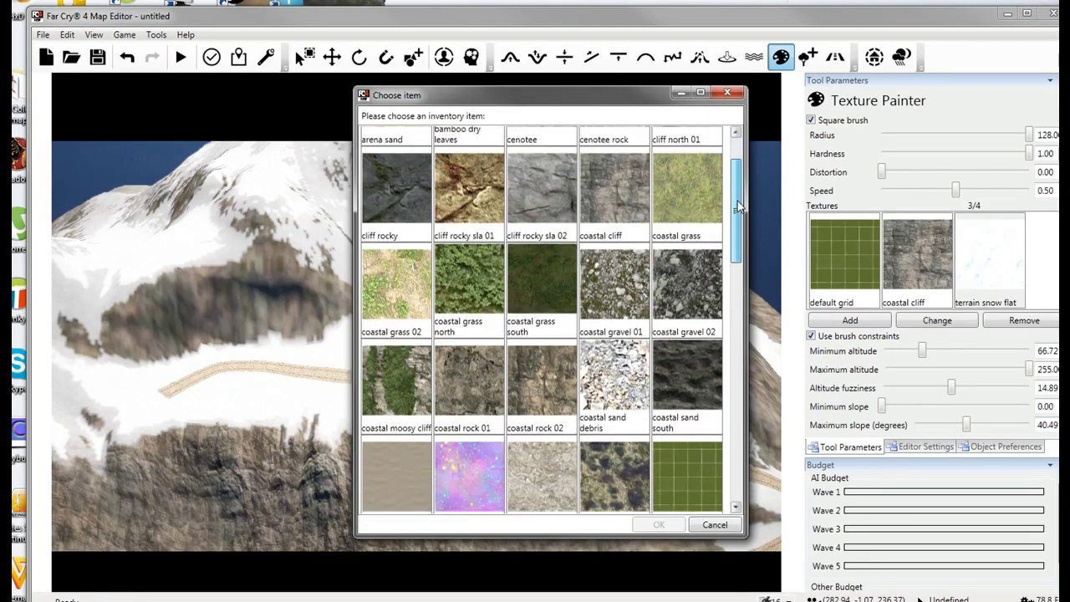
double_click(546, 269)
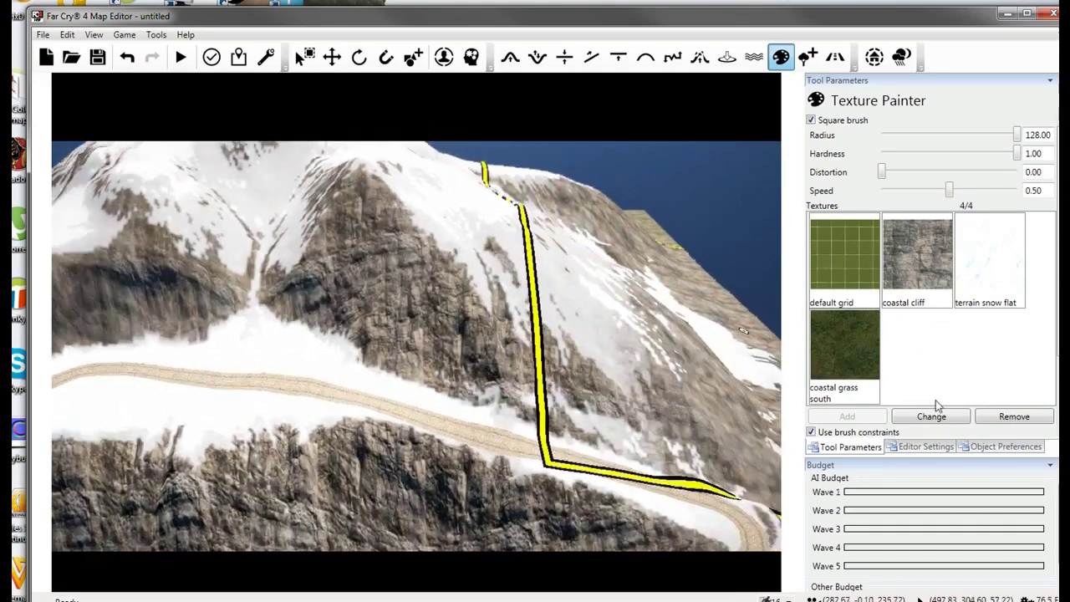
click(849, 359)
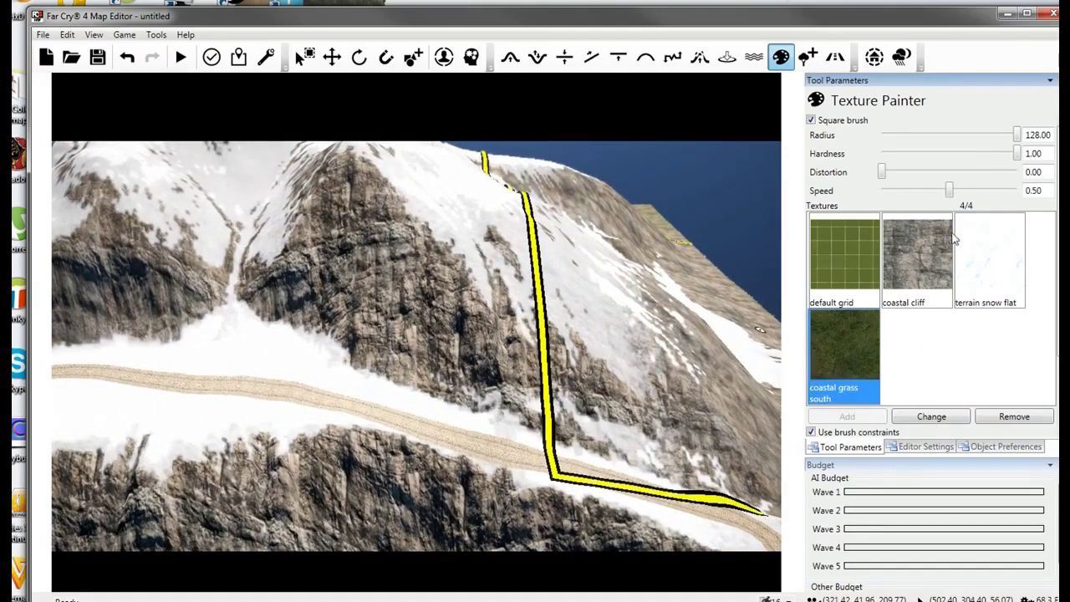
Constrain the grass brush to altitudes between 0 and 117.79.
scroll(928, 276, down, 3)
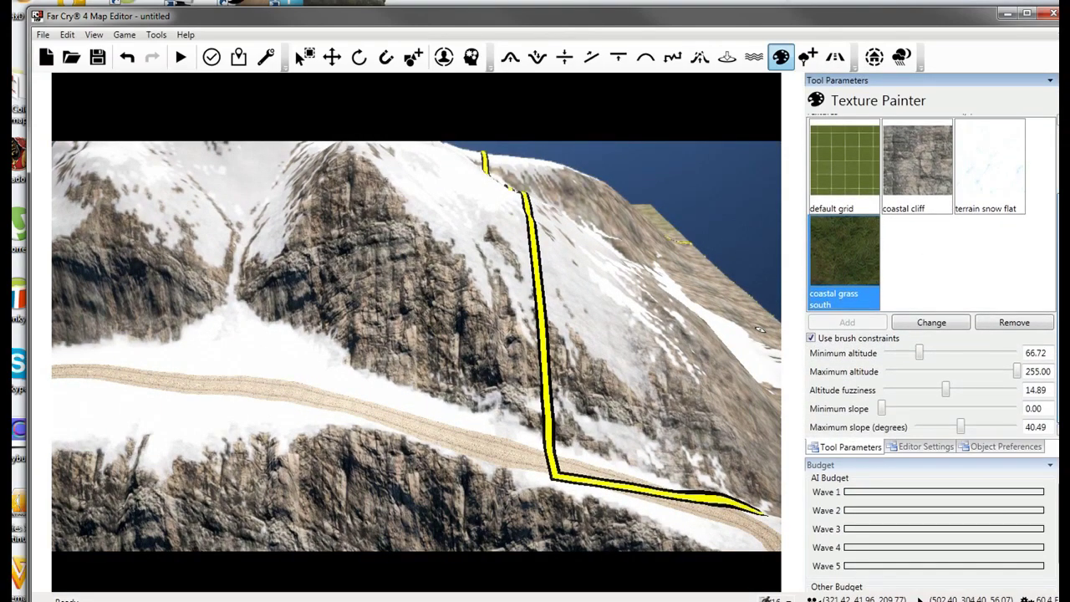
scroll(451, 313, down, 5)
right_drag(451, 313, 607, 320)
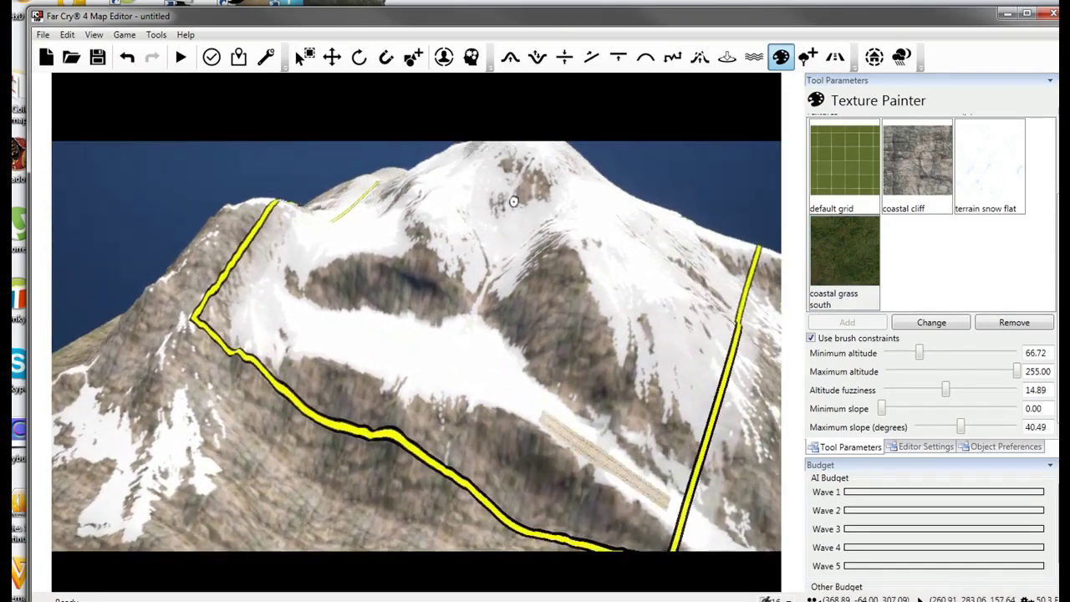
scroll(515, 197, up, 3)
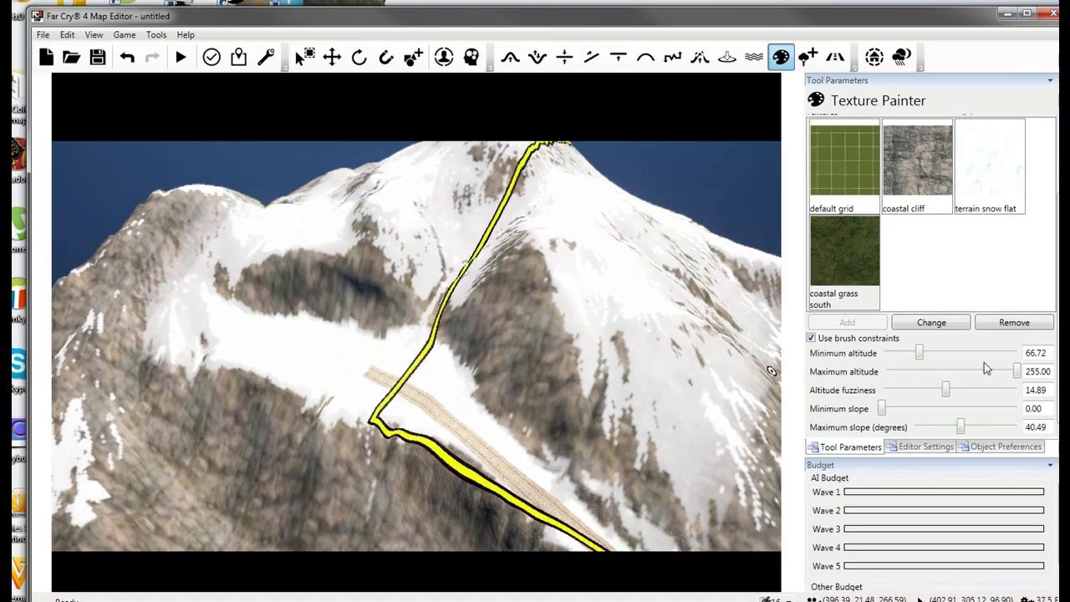
mouse_move(597, 418)
right_down()
mouse_move(559, 349)
mouse_move(684, 360)
right_up()
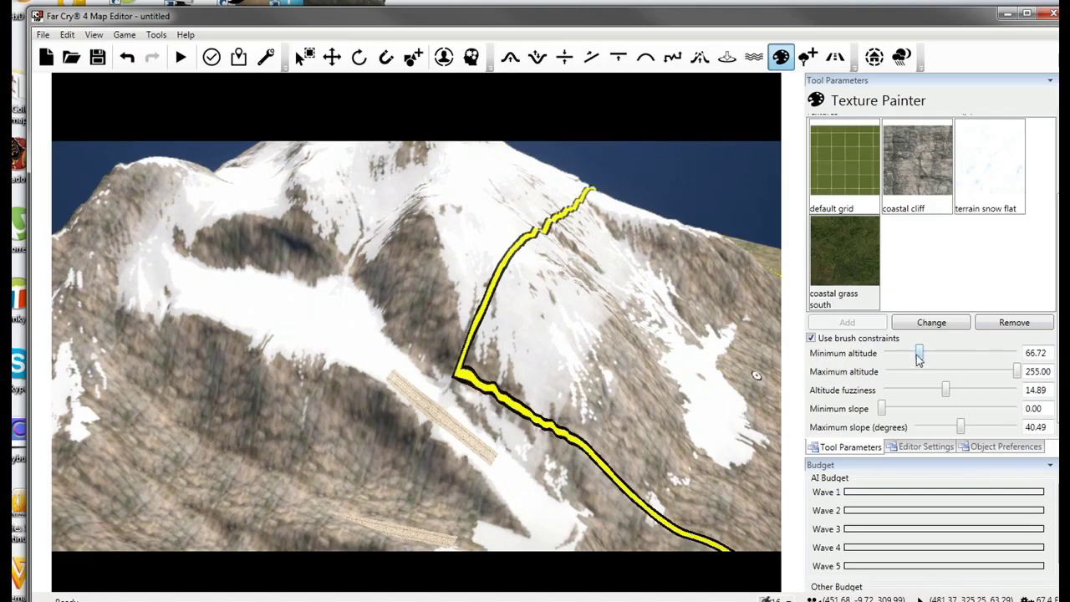
drag(918, 355, 883, 355)
drag(1017, 371, 944, 371)
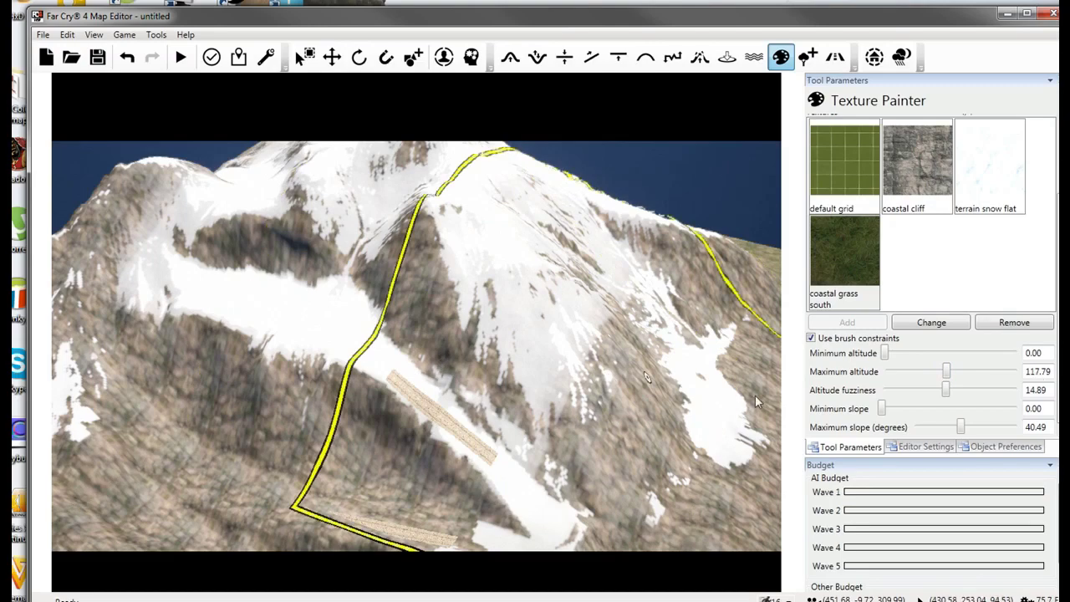
Paint coastal grass south over the mountain's lower slopes, raising the altitude fuzziness to 30.37.
key(s)
right_drag(577, 368, 323, 431)
mouse_move(323, 432)
mouse_down()
mouse_move(540, 531)
mouse_move(768, 531)
mouse_move(531, 415)
mouse_up()
click(946, 392)
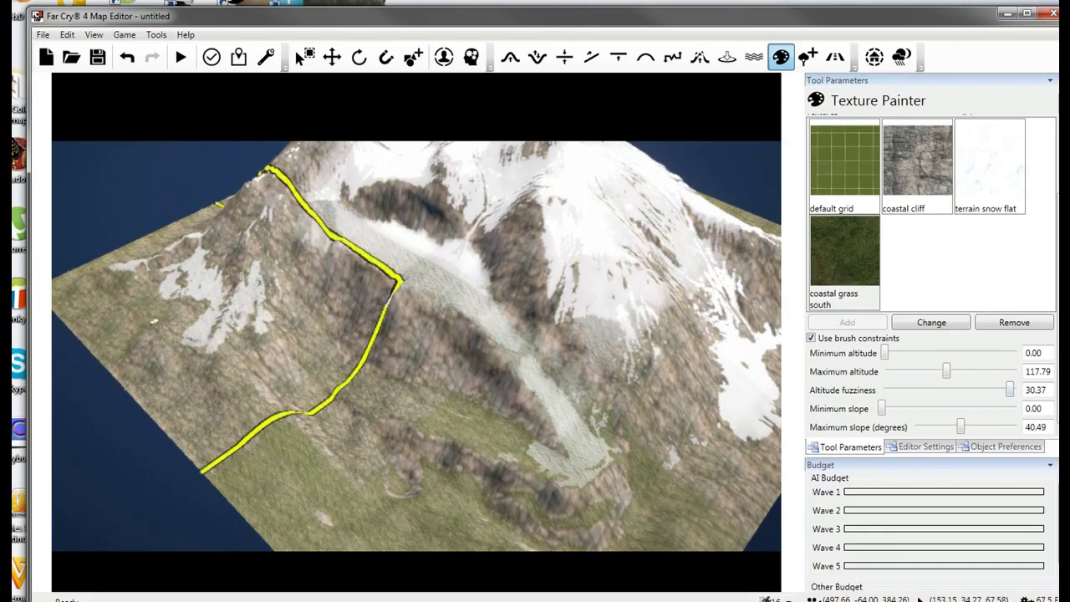
mouse_move(170, 291)
mouse_down()
mouse_move(234, 428)
mouse_move(125, 343)
mouse_move(469, 489)
mouse_move(675, 468)
mouse_move(339, 380)
mouse_move(156, 306)
mouse_move(485, 512)
mouse_move(219, 254)
mouse_move(265, 320)
mouse_up()
mouse_move(266, 320)
right_down()
mouse_move(527, 309)
mouse_move(504, 326)
right_up()
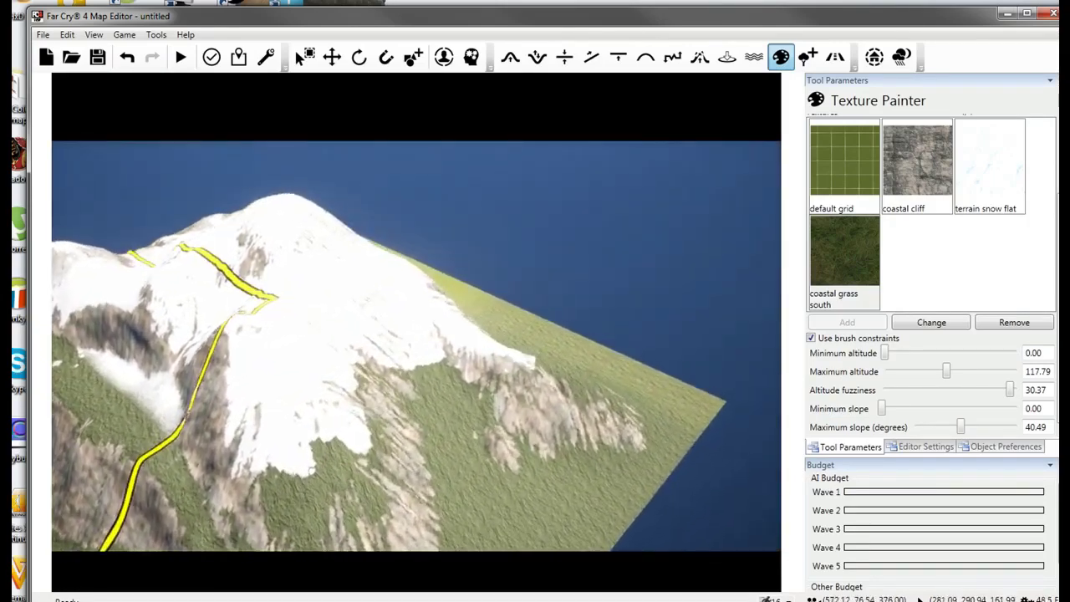
Switch to Terrain Set to Height and sample the ground height on the snowy lower slope.
click(619, 60)
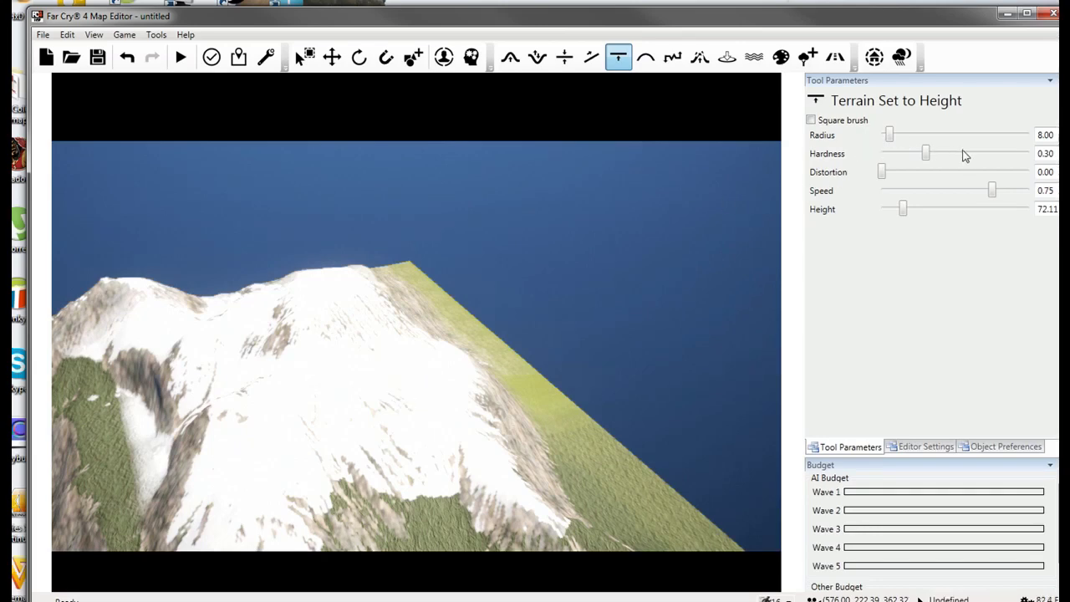
click(434, 474)
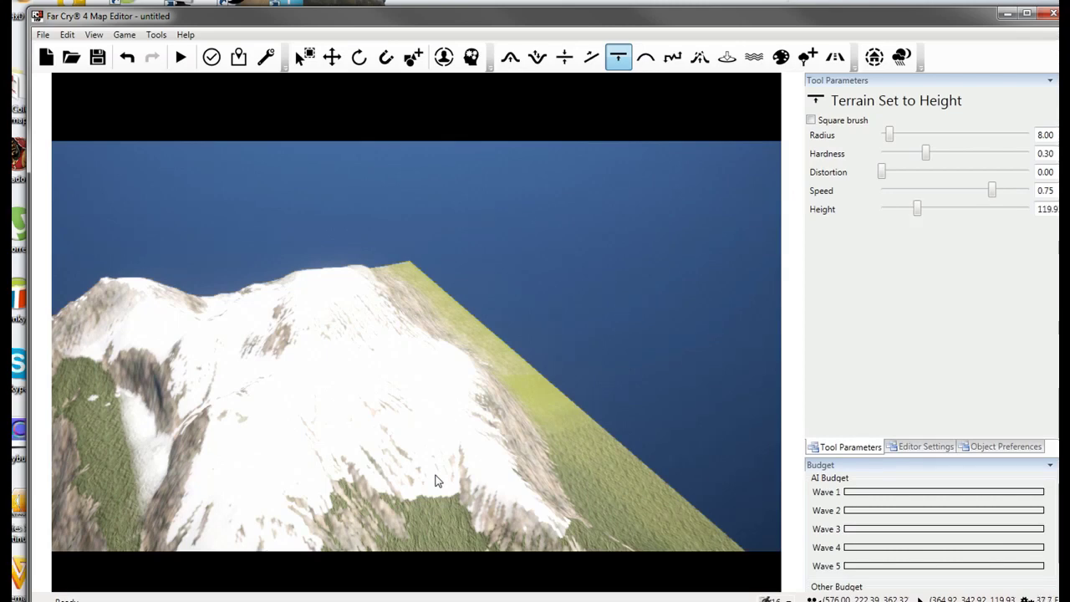
click(424, 412)
mouse_move(425, 404)
mouse_down()
mouse_move(342, 349)
mouse_move(383, 361)
mouse_up()
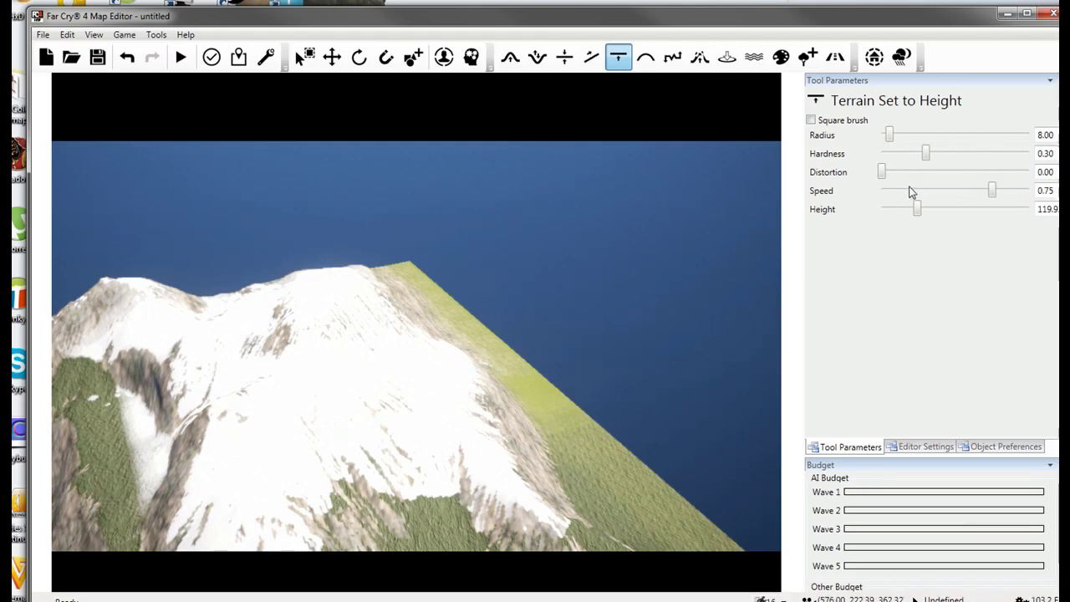
Set the target height to 75, sample the snowy slope's height, and adjust the value again.
drag(918, 214, 904, 219)
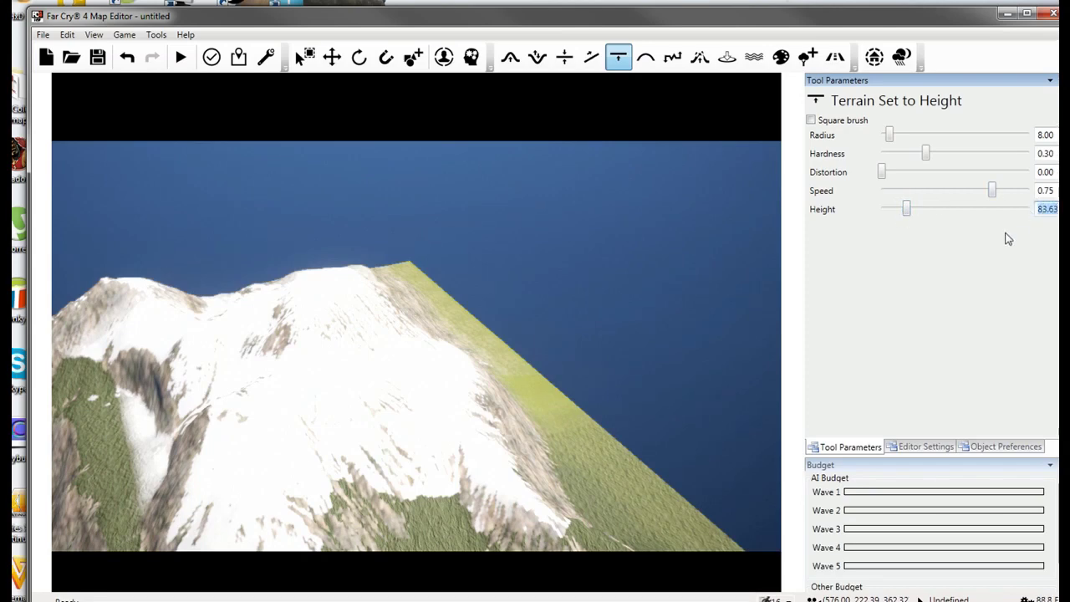
text(75)
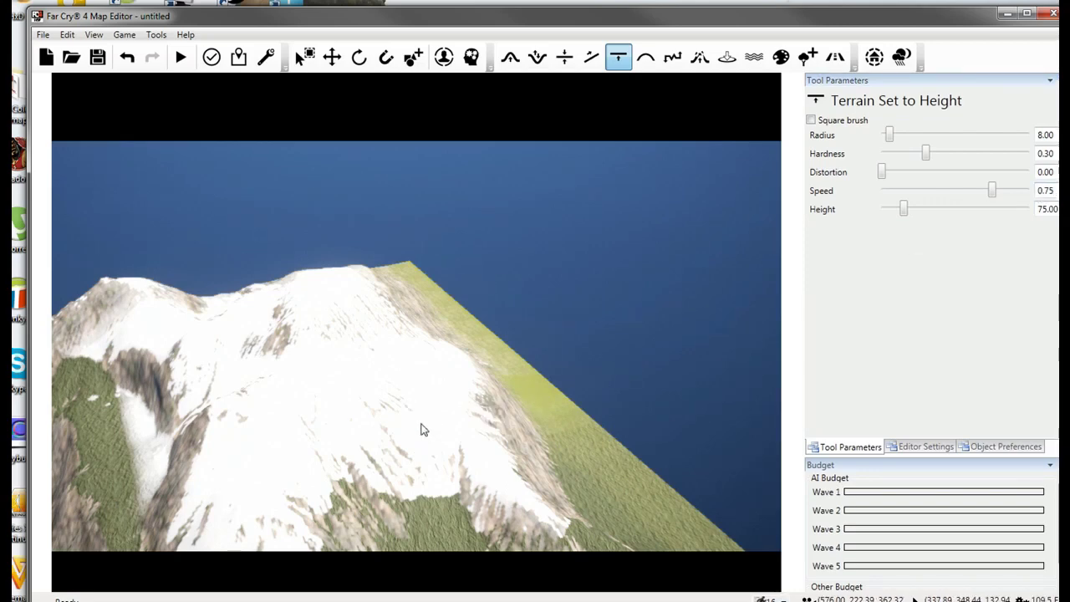
ctrl+click(422, 430)
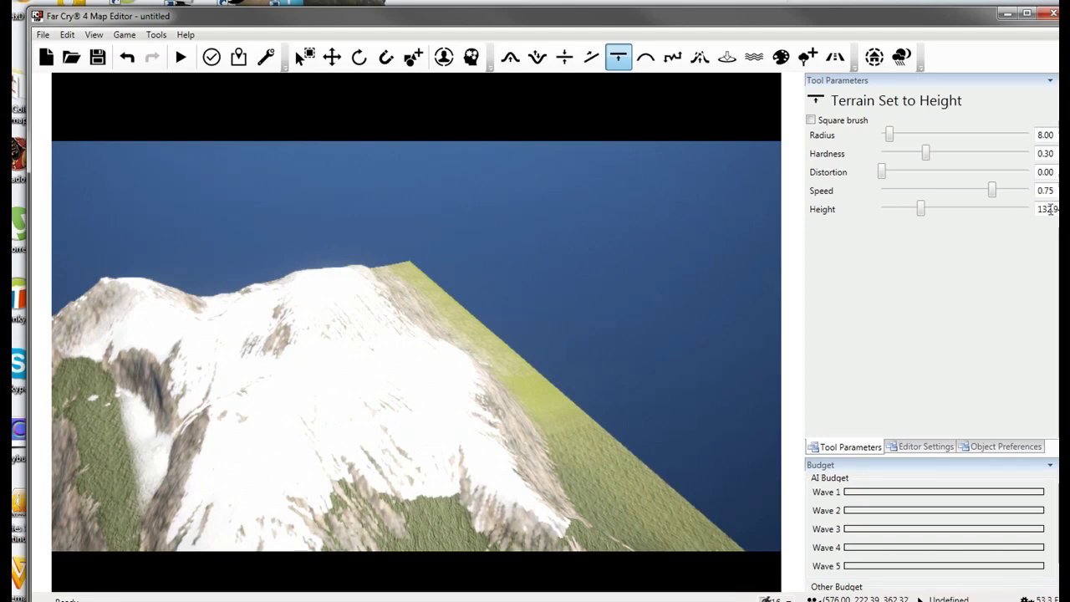
drag(919, 212, 950, 211)
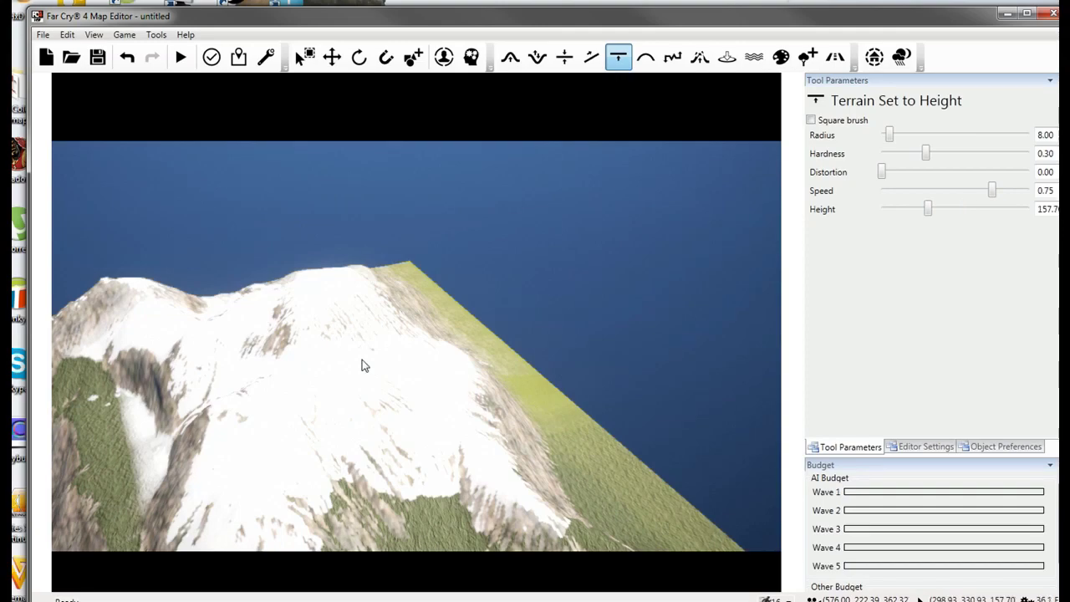
Sample the terrain height at several points along the grassy ledge beside the mountain road.
mouse_move(384, 404)
right_down()
mouse_move(210, 410)
mouse_move(234, 430)
mouse_move(385, 443)
mouse_move(474, 382)
right_up()
key(w)
key(w)
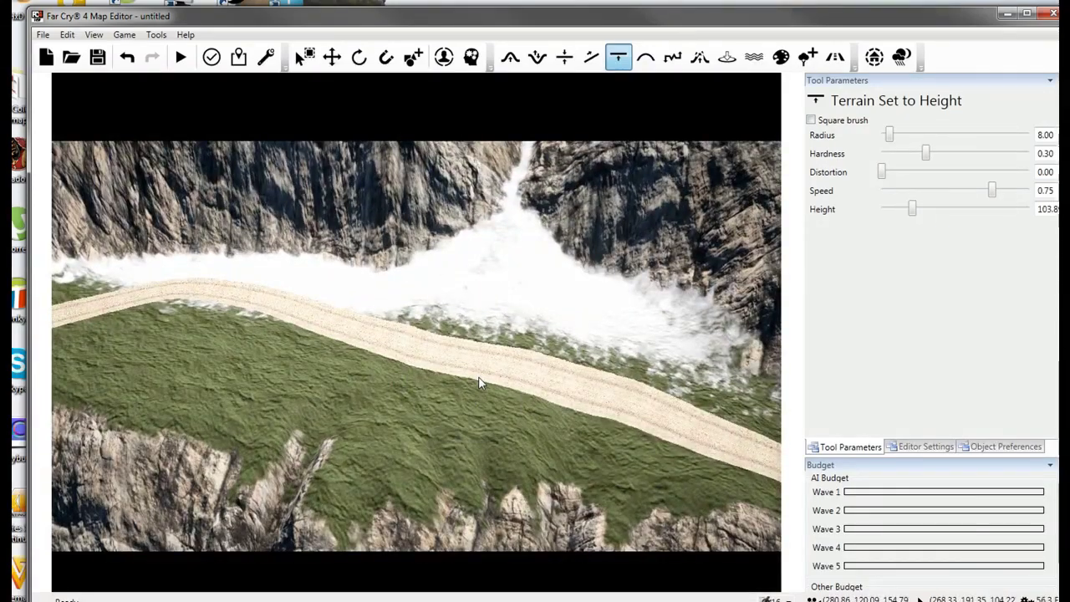
scroll(434, 365, down, 1)
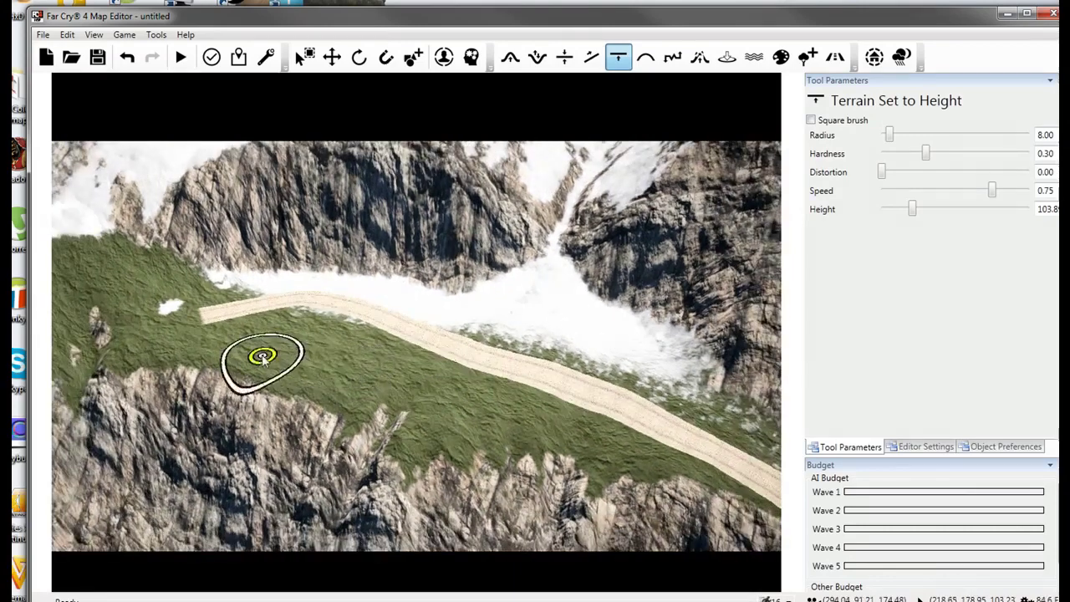
key(d)
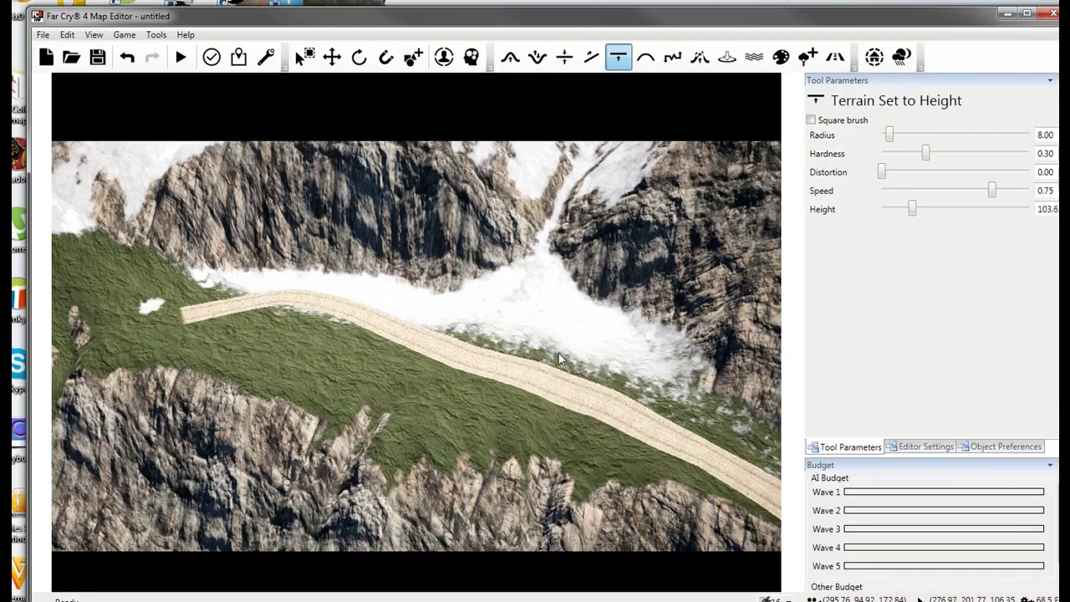
ctrl+click(434, 217)
ctrl+click(361, 383)
right_drag(361, 383, 306, 394)
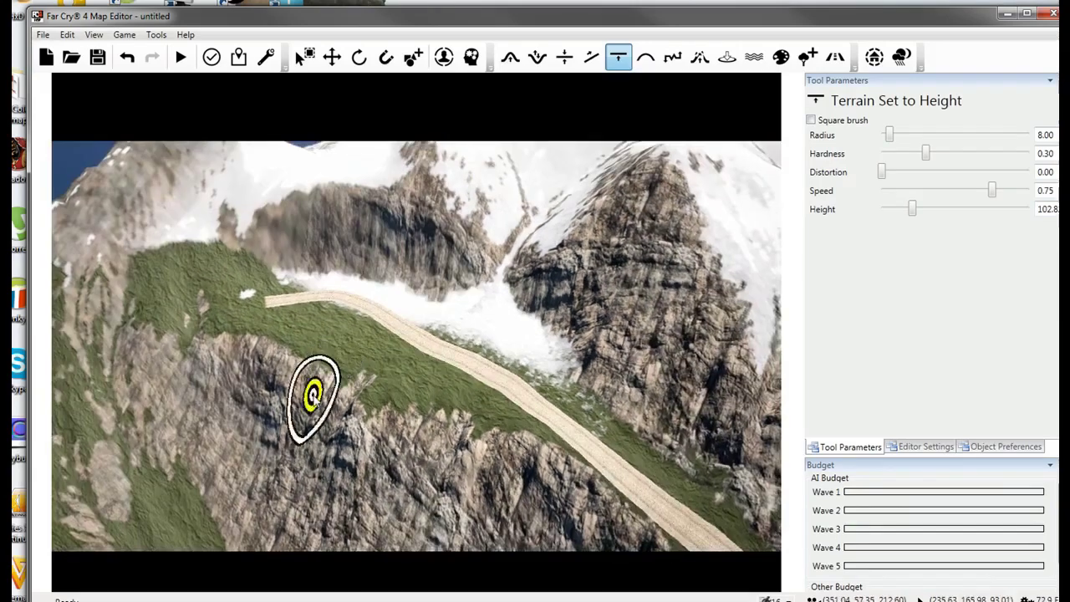
Paint coastal grass south over the snow bordering the upper end of the mountain road, using the Texture Painter with brush constraints.
click(781, 59)
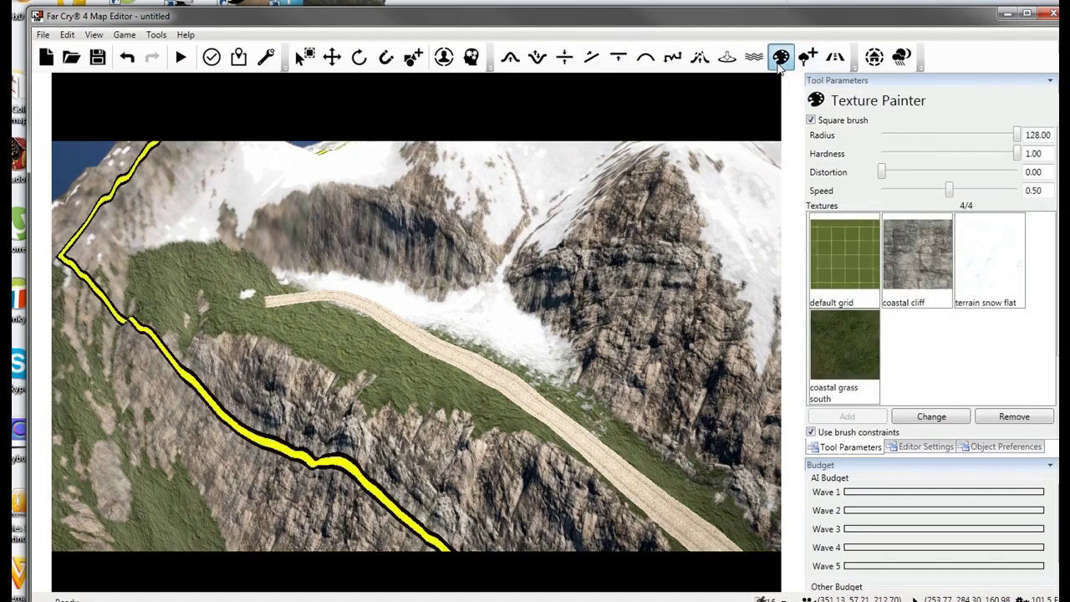
scroll(926, 526, down, 1)
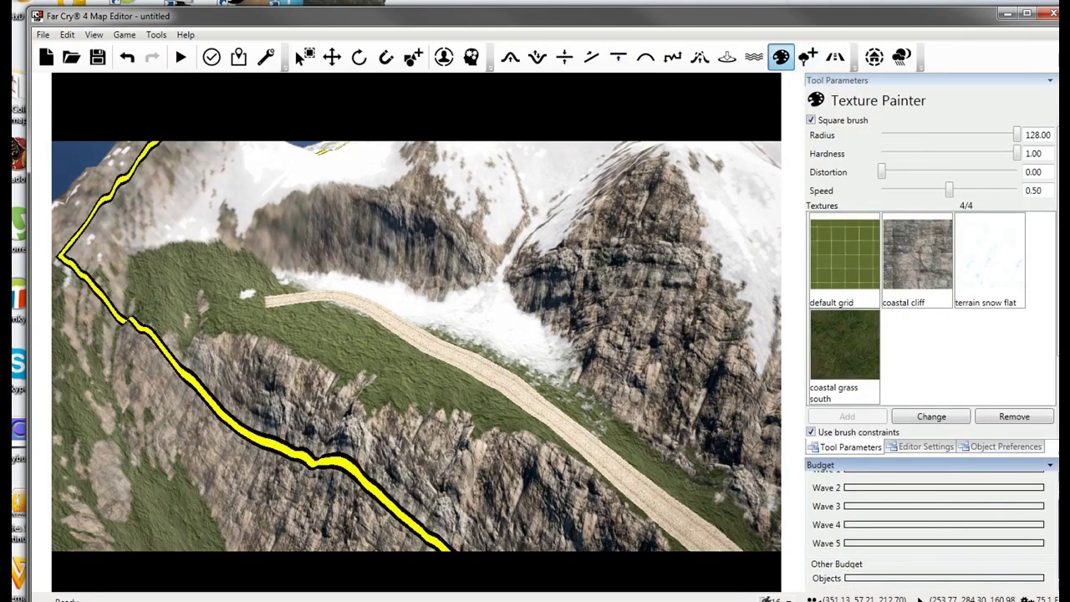
click(904, 450)
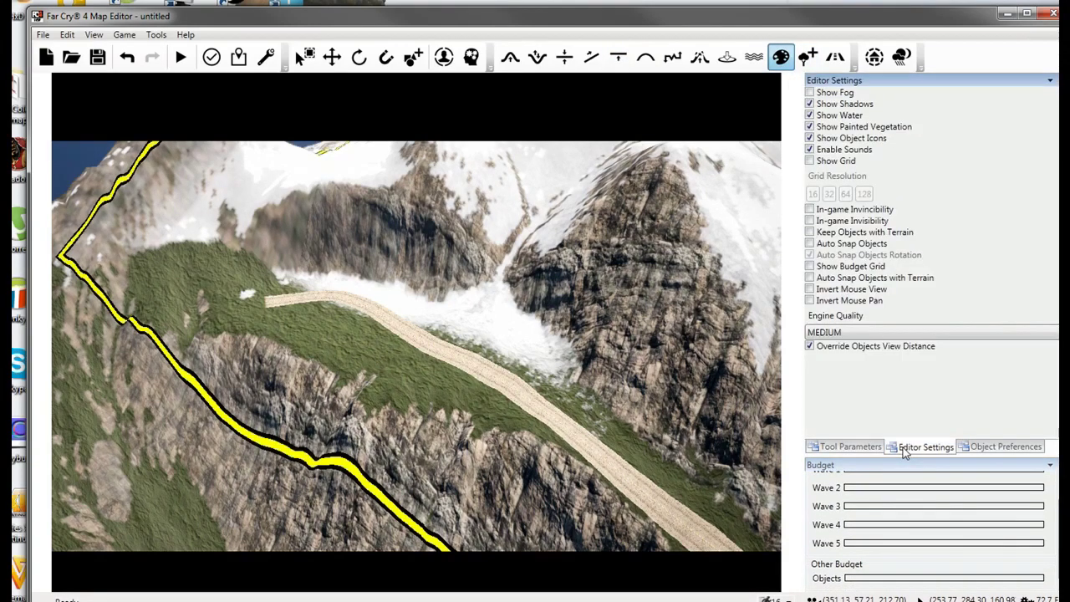
click(851, 448)
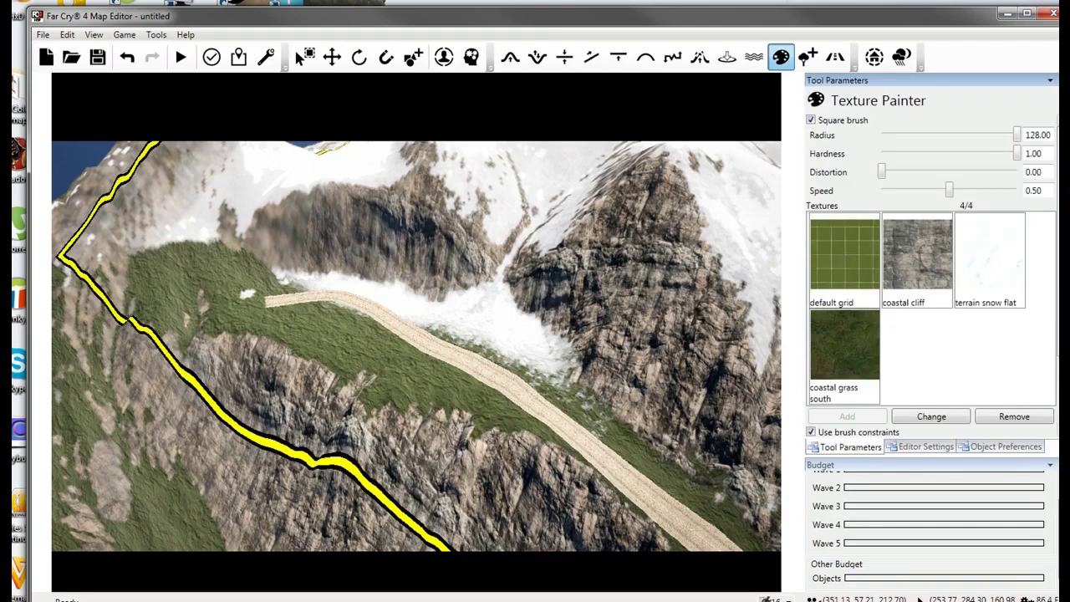
scroll(929, 276, down, 4)
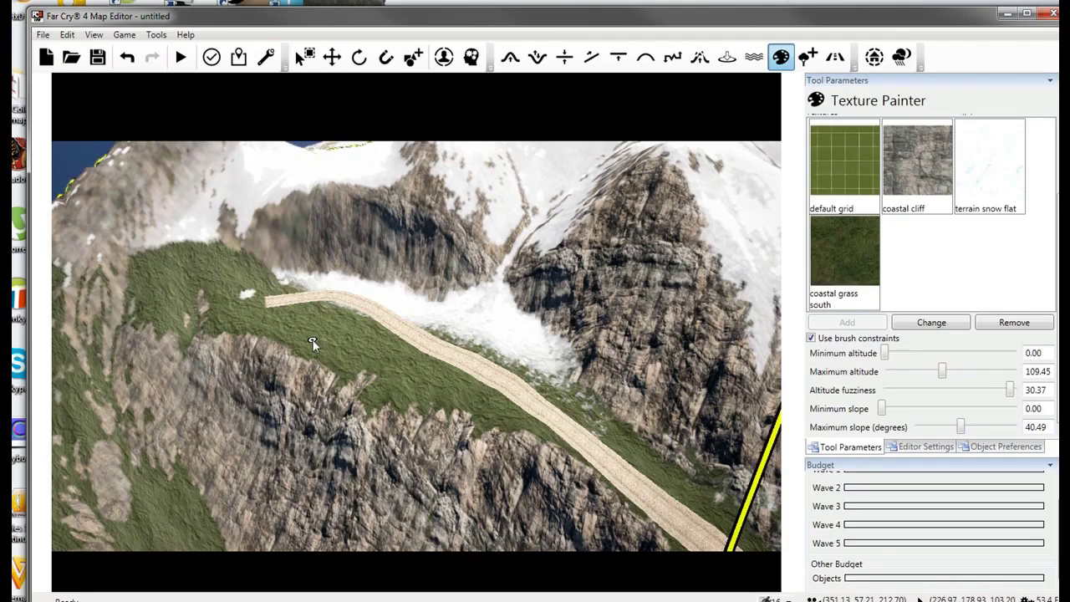
mouse_move(313, 325)
mouse_down()
mouse_move(424, 306)
mouse_move(360, 288)
mouse_move(435, 301)
mouse_up()
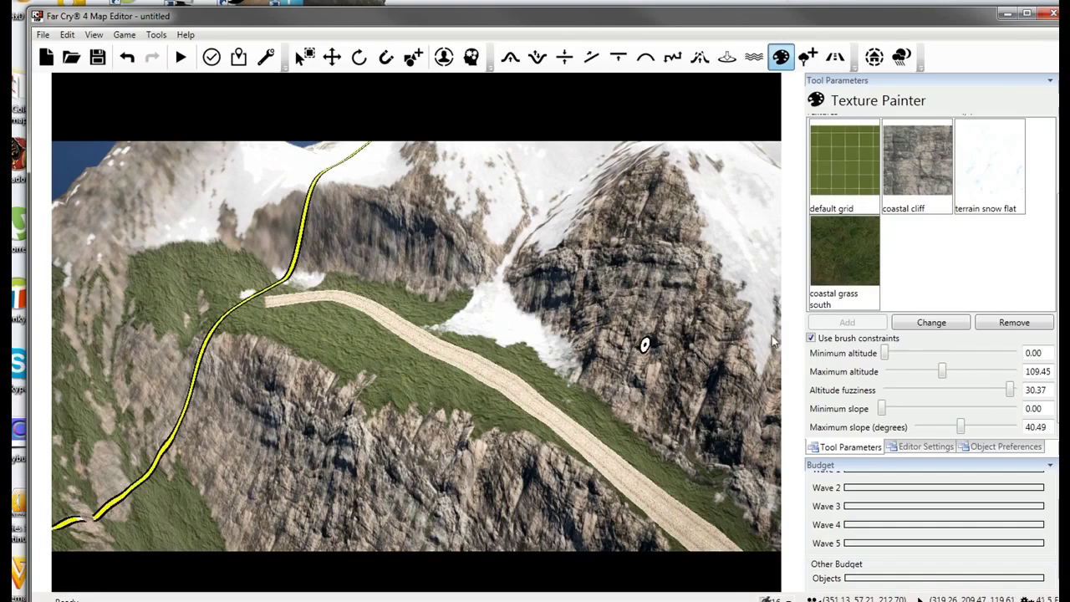
scroll(410, 282, down, 5)
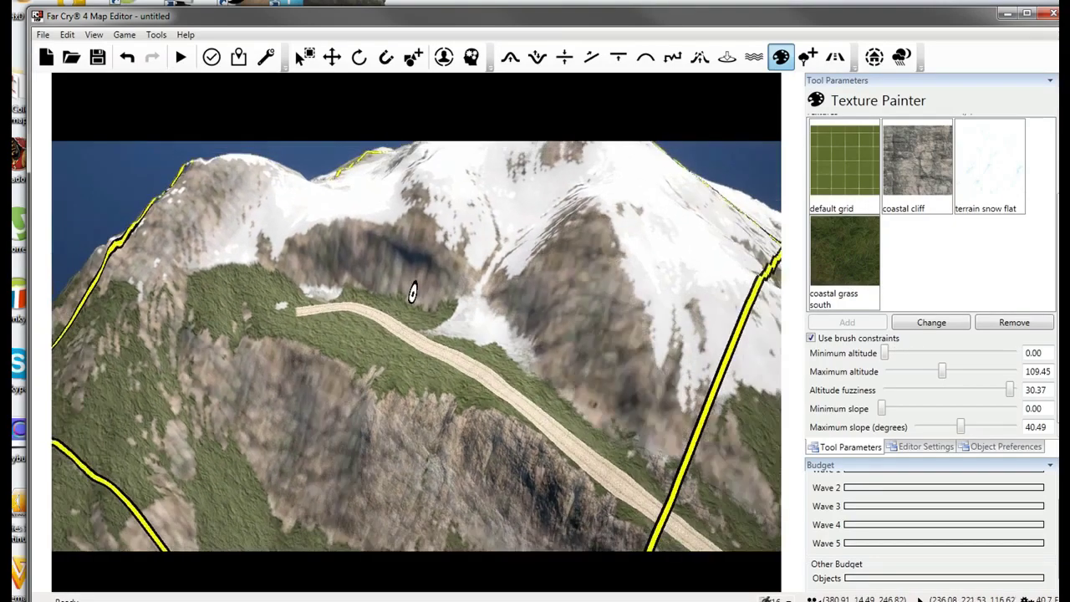
scroll(490, 239, up, 5)
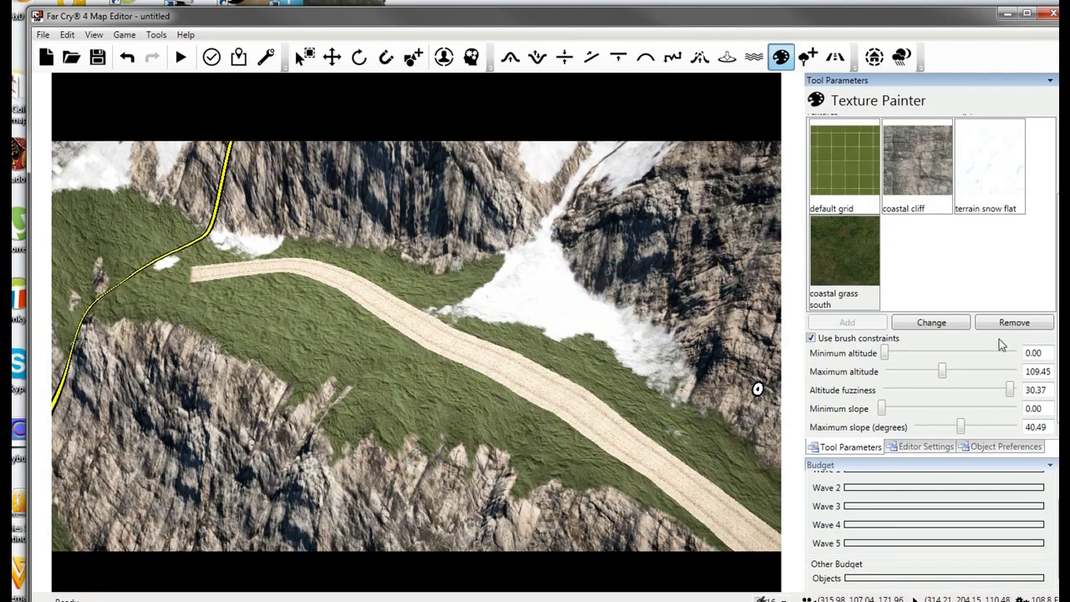
Reduce the texture brush radius to 11, disable brush constraints, and paint grass over the remaining snow patch beside the road.
scroll(928, 268, up, 3)
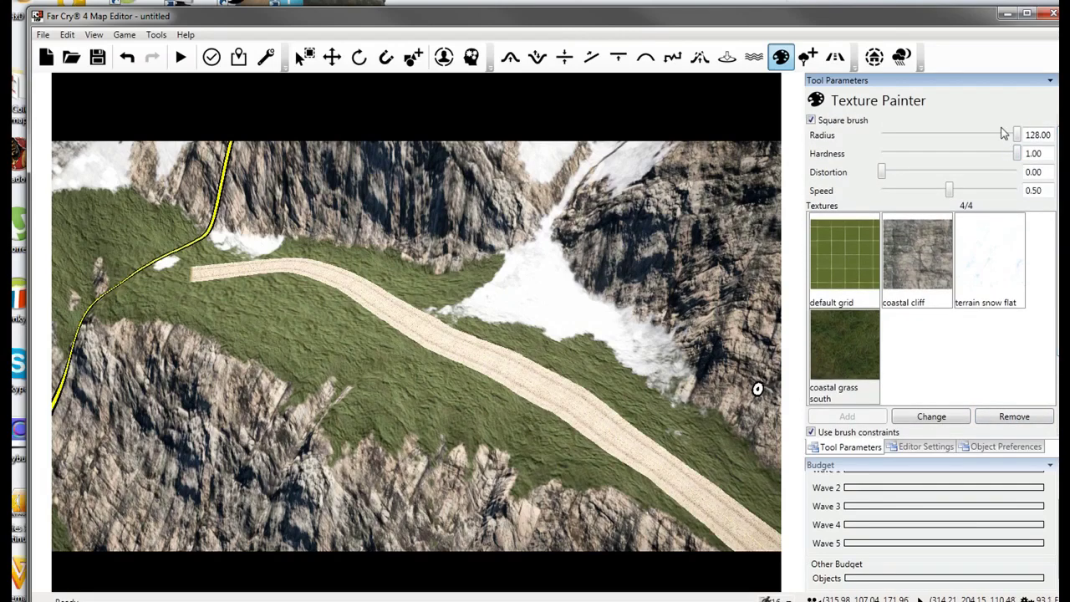
drag(1016, 135, 893, 144)
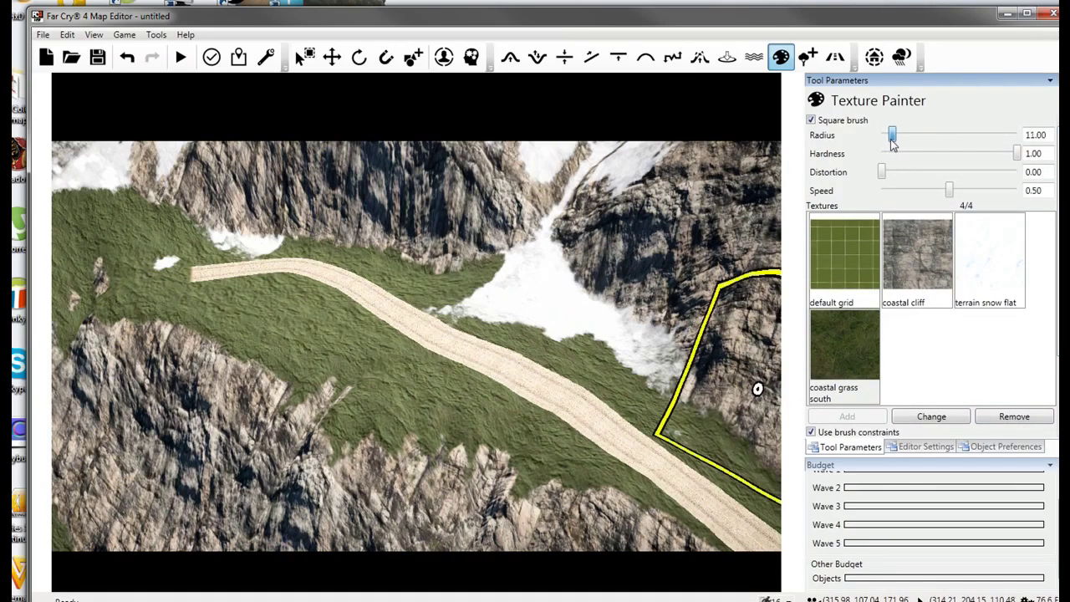
scroll(928, 276, down, 3)
click(811, 338)
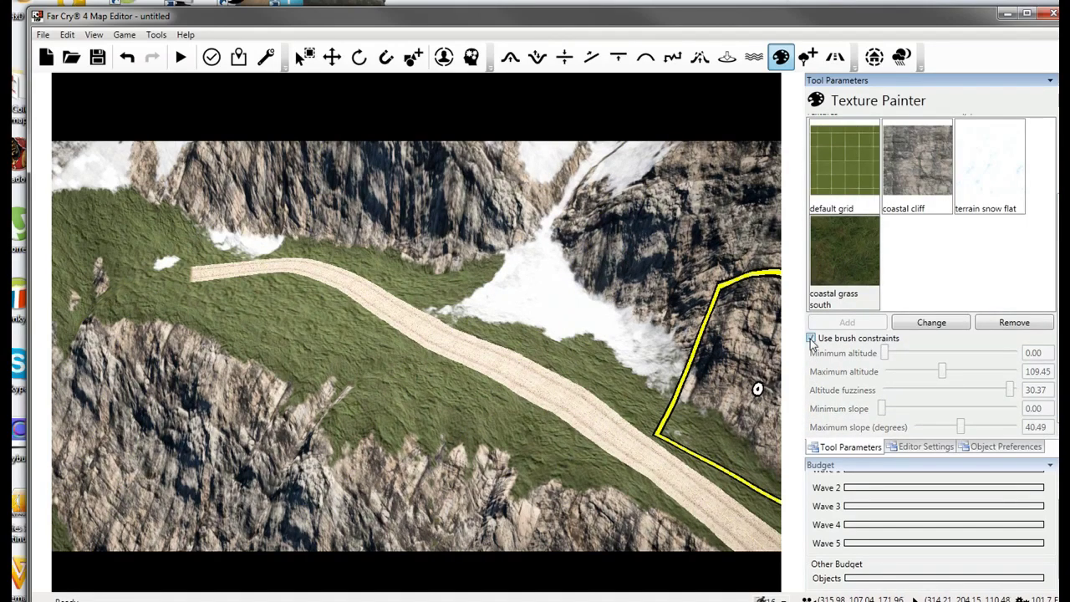
mouse_move(502, 306)
mouse_down()
mouse_move(497, 251)
mouse_move(519, 292)
mouse_move(632, 352)
mouse_move(642, 370)
mouse_move(528, 278)
mouse_move(689, 364)
mouse_up()
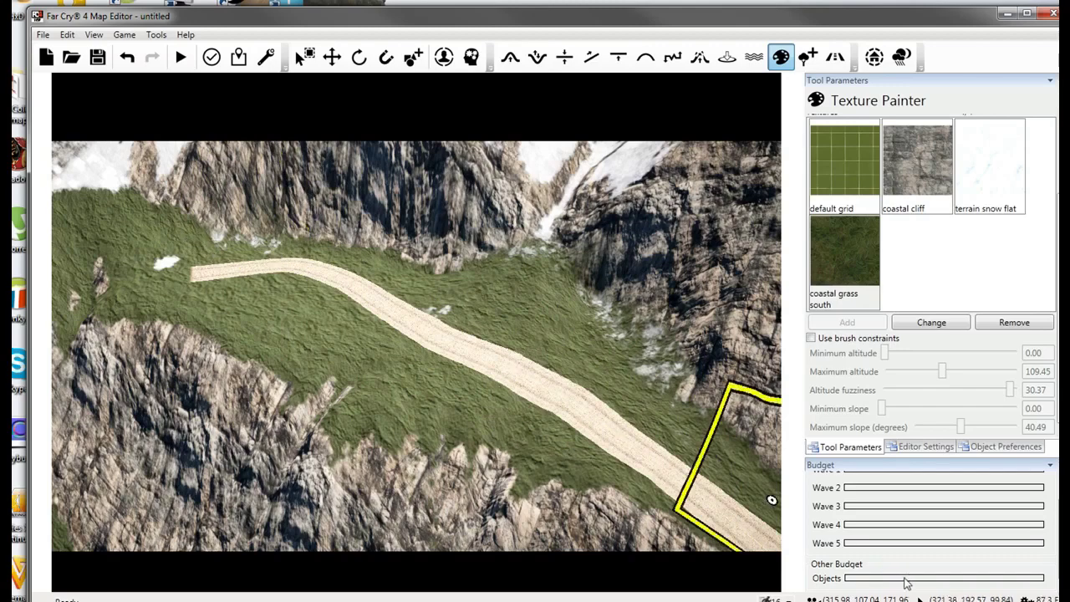
Show the terrain grid and examine how its sectors divide the mountain and the road.
click(922, 447)
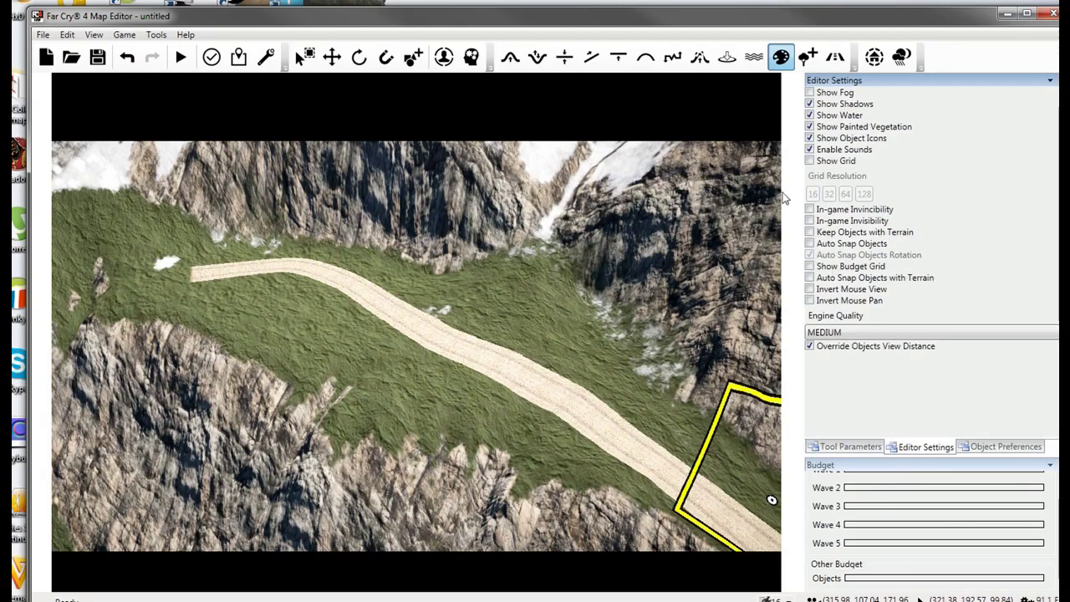
click(810, 160)
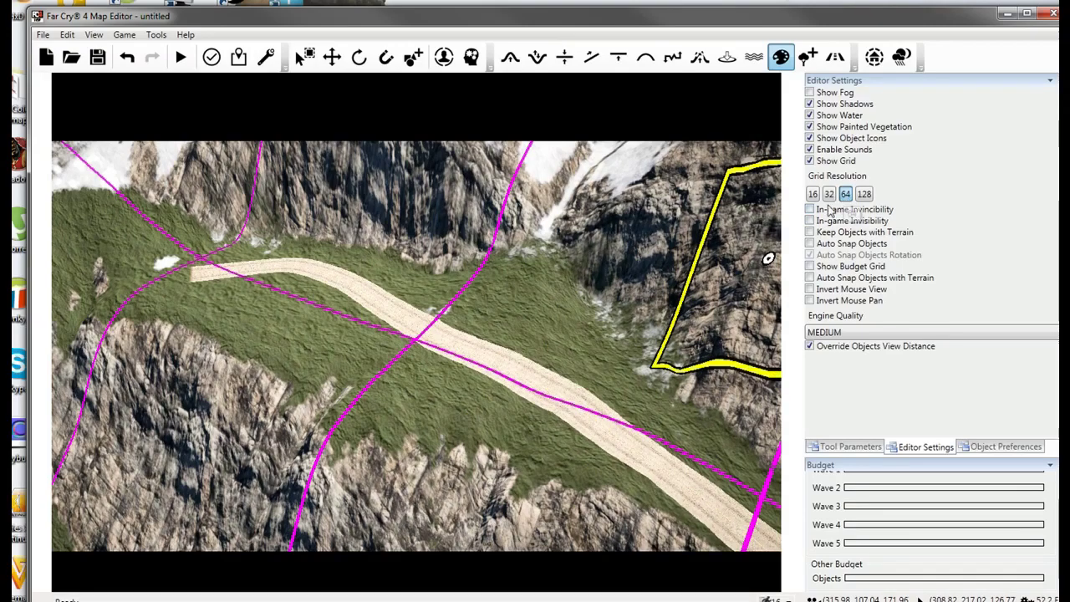
mouse_move(568, 330)
right_down()
mouse_move(567, 372)
mouse_move(566, 339)
mouse_move(539, 333)
mouse_move(568, 333)
right_up()
key(s)
key(s)
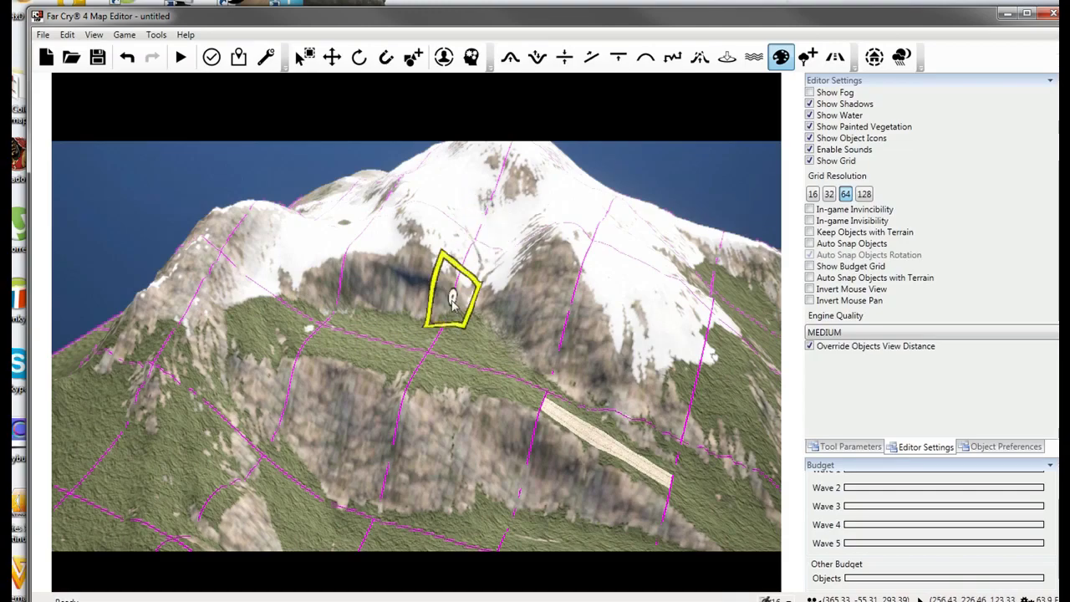
mouse_move(346, 299)
right_down()
mouse_move(487, 356)
mouse_move(717, 379)
mouse_move(693, 313)
right_up()
key(w)
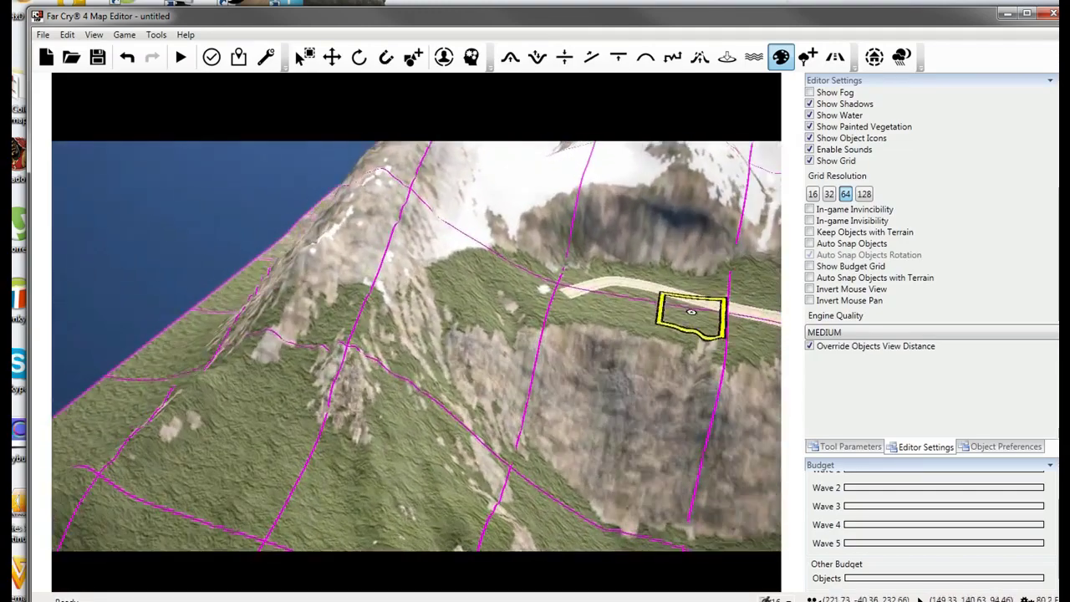
key(w)
mouse_move(425, 349)
right_down()
mouse_move(217, 433)
mouse_move(501, 330)
right_up()
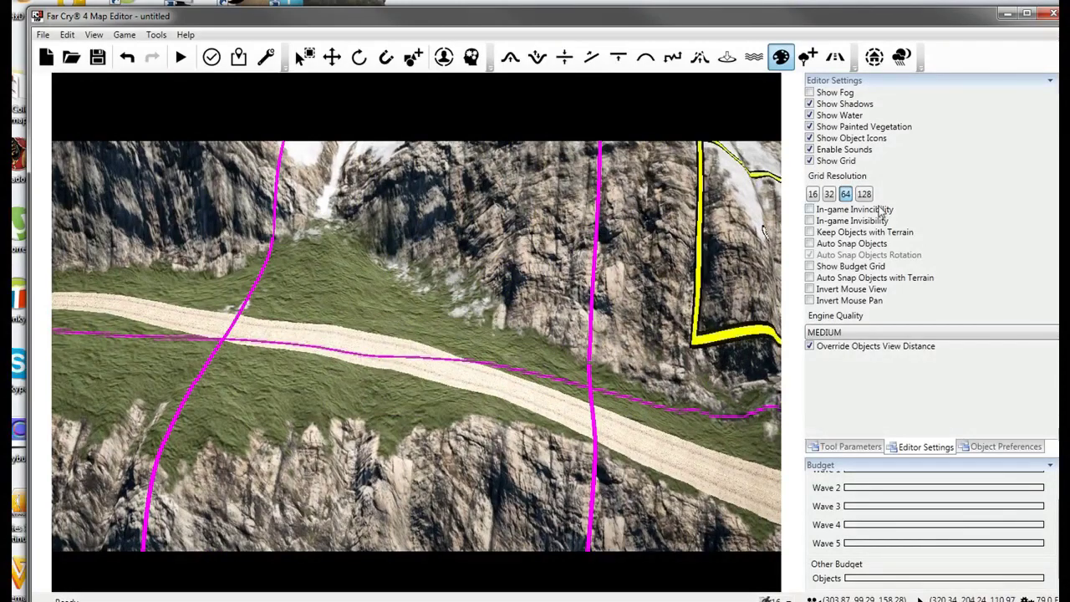
Compare grid resolutions of 16 and 32 on the mountainside and return the grid to 64.
click(829, 194)
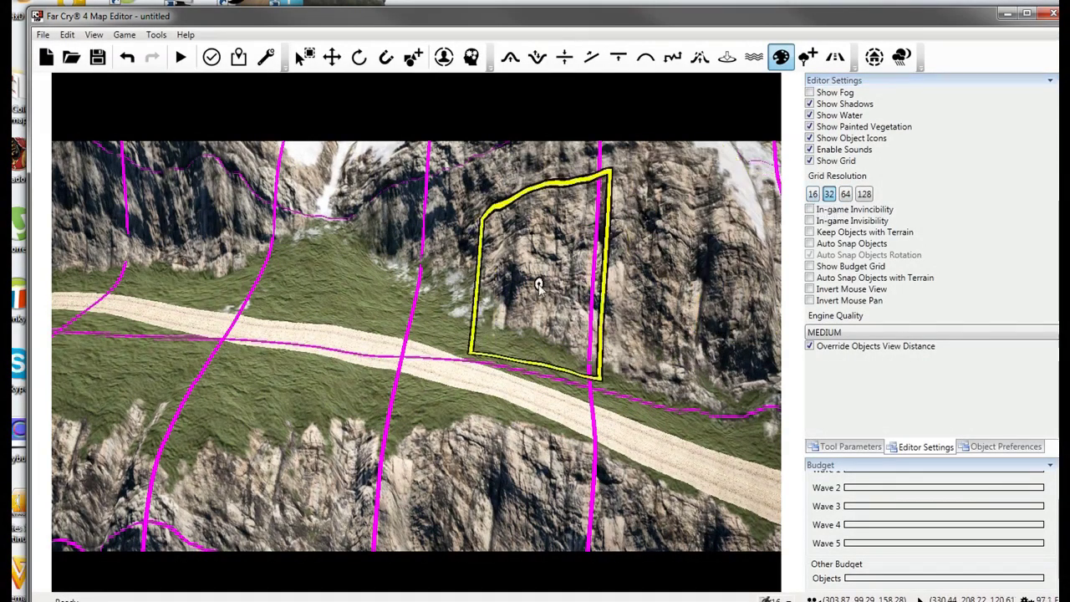
mouse_move(537, 284)
right_down()
mouse_move(659, 251)
mouse_move(375, 270)
right_up()
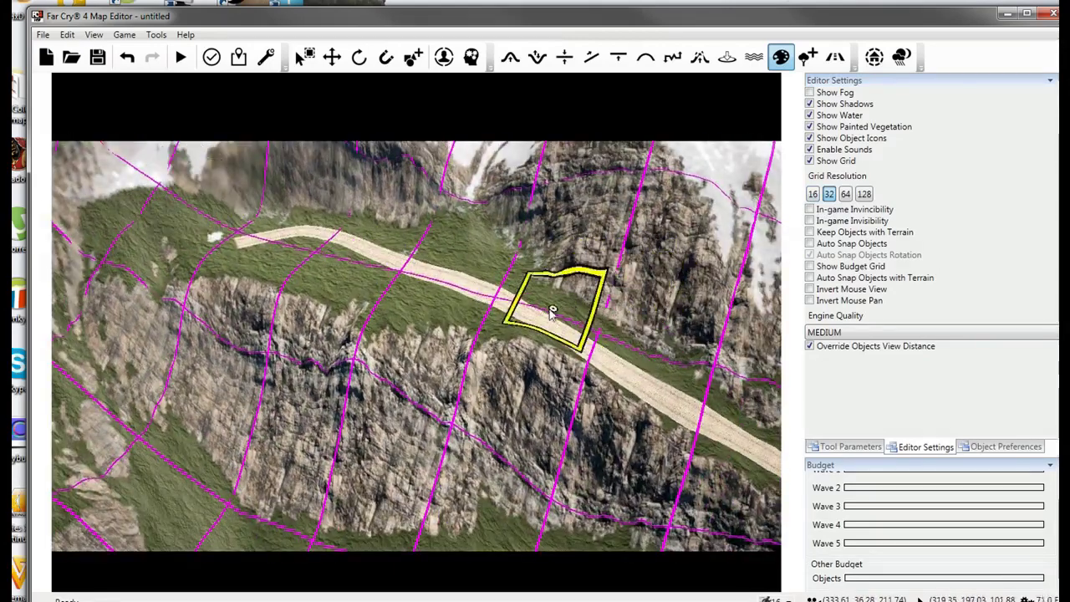
click(813, 195)
click(829, 194)
click(845, 194)
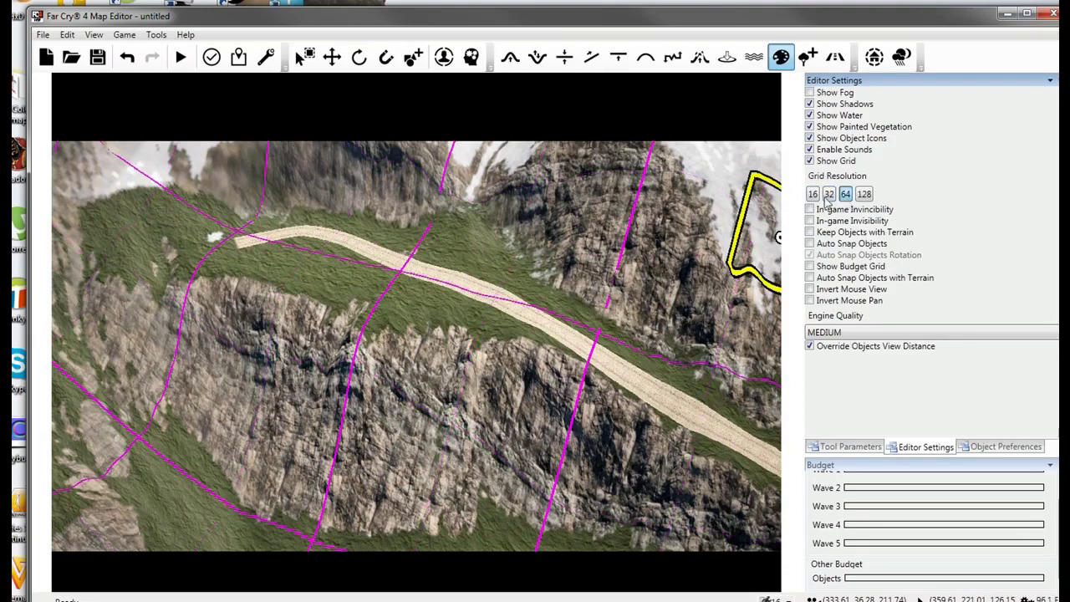
click(830, 194)
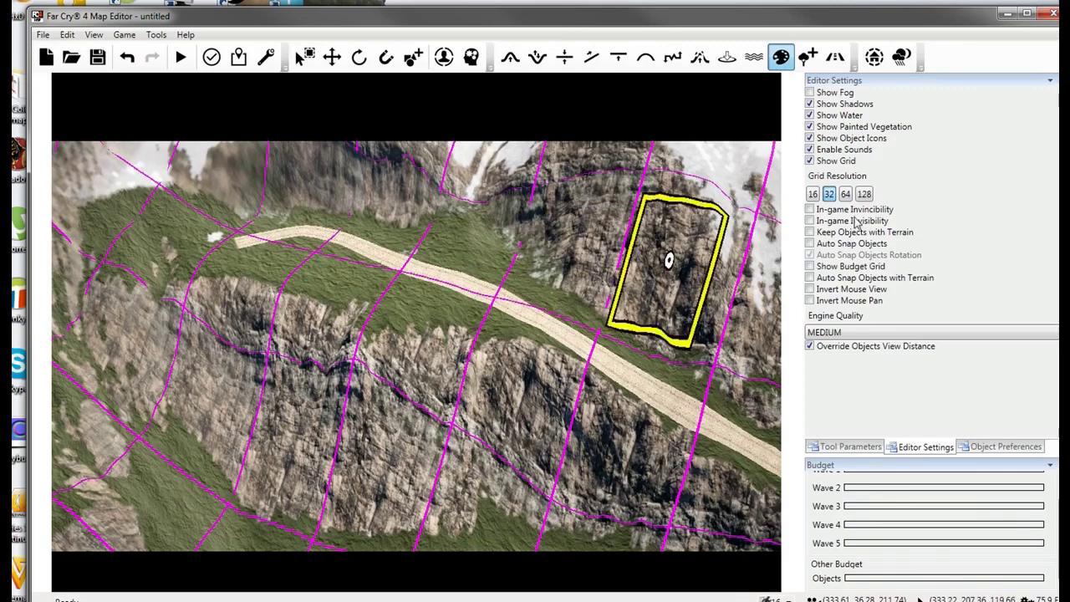
click(846, 195)
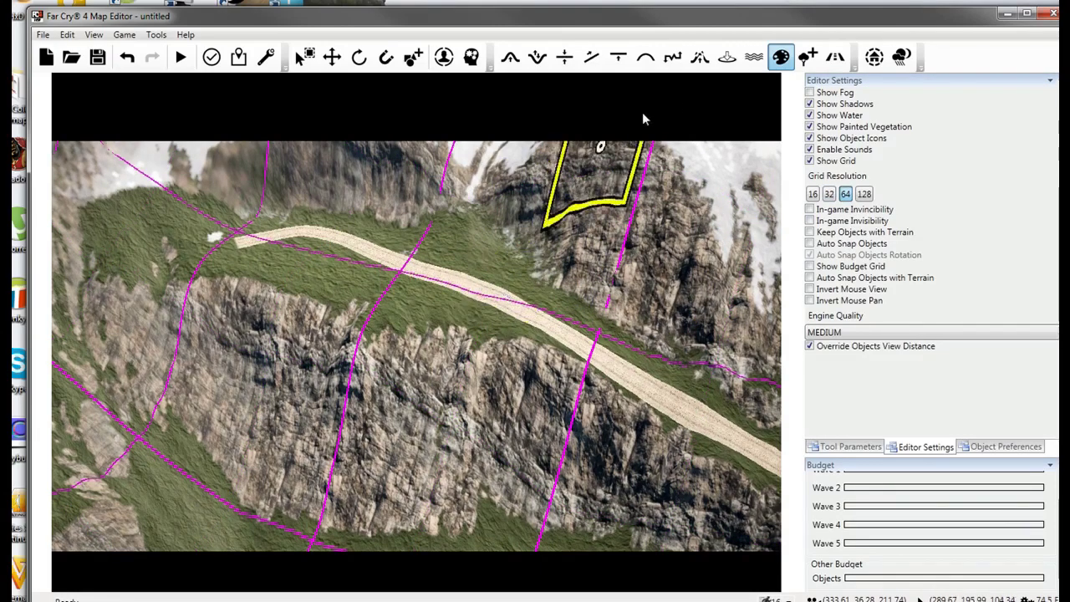
Set the water level to 35 in Water Layers and assign Lake Small water to the sectors below the road's lower end.
click(754, 57)
key(s)
right_drag(347, 393, 357, 395)
scroll(357, 395, up, 5)
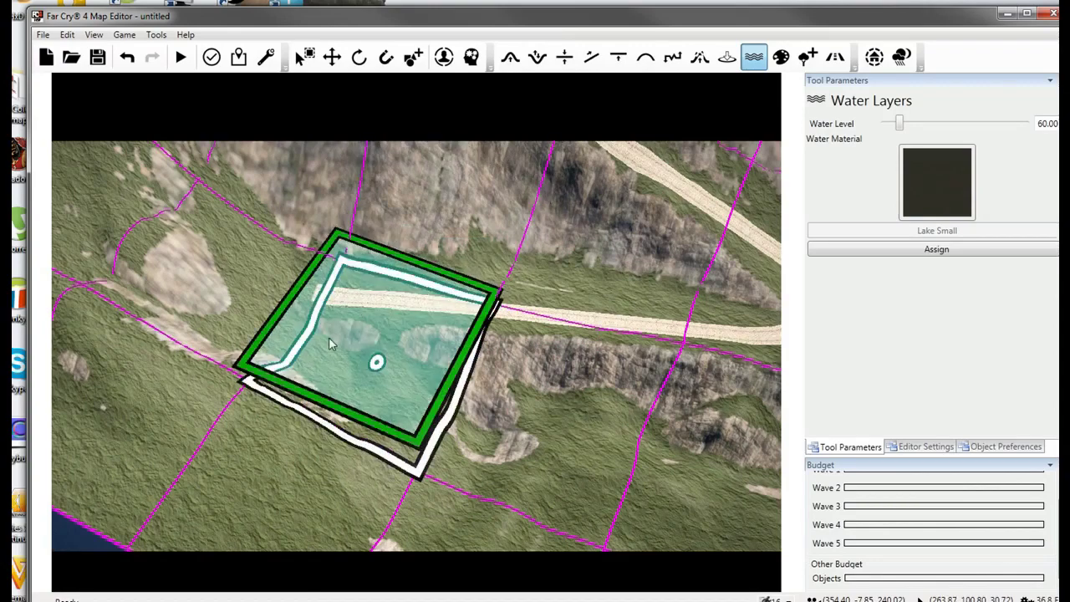
drag(905, 122, 891, 124)
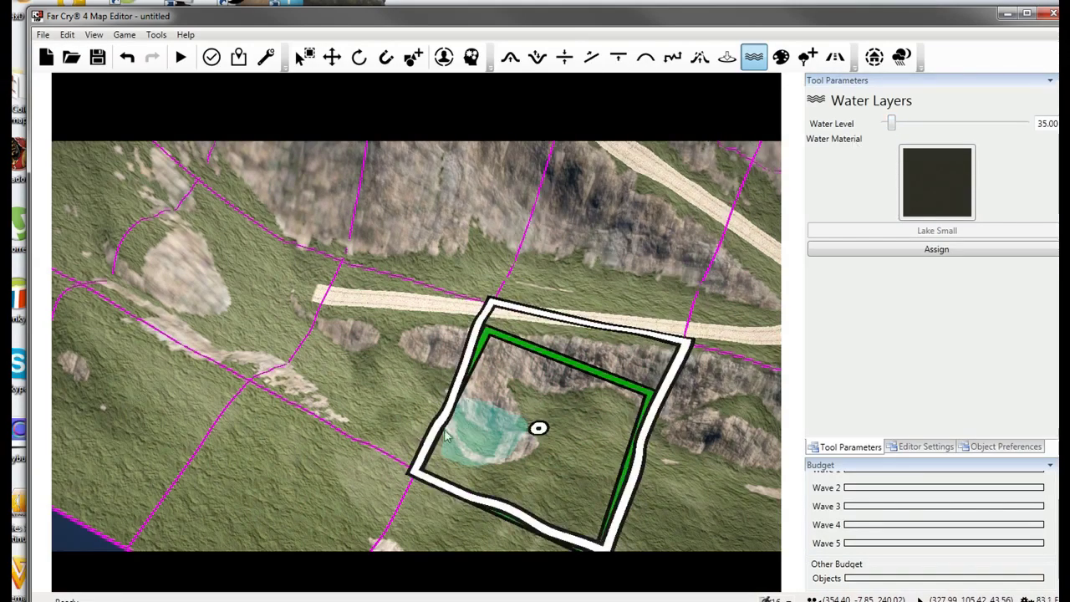
click(251, 334)
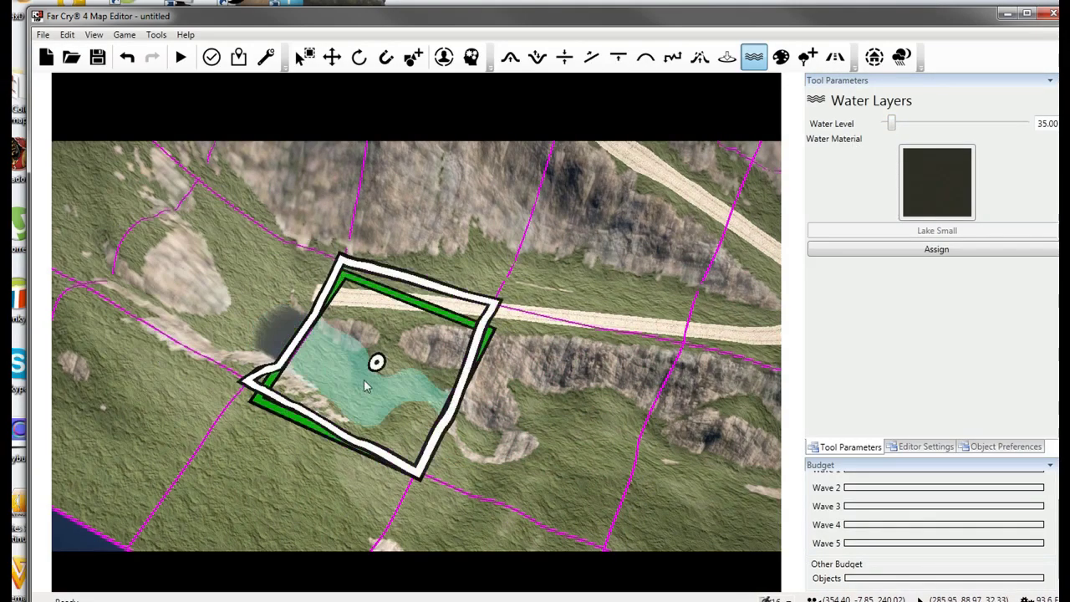
click(365, 384)
click(505, 439)
right_drag(662, 494, 618, 416)
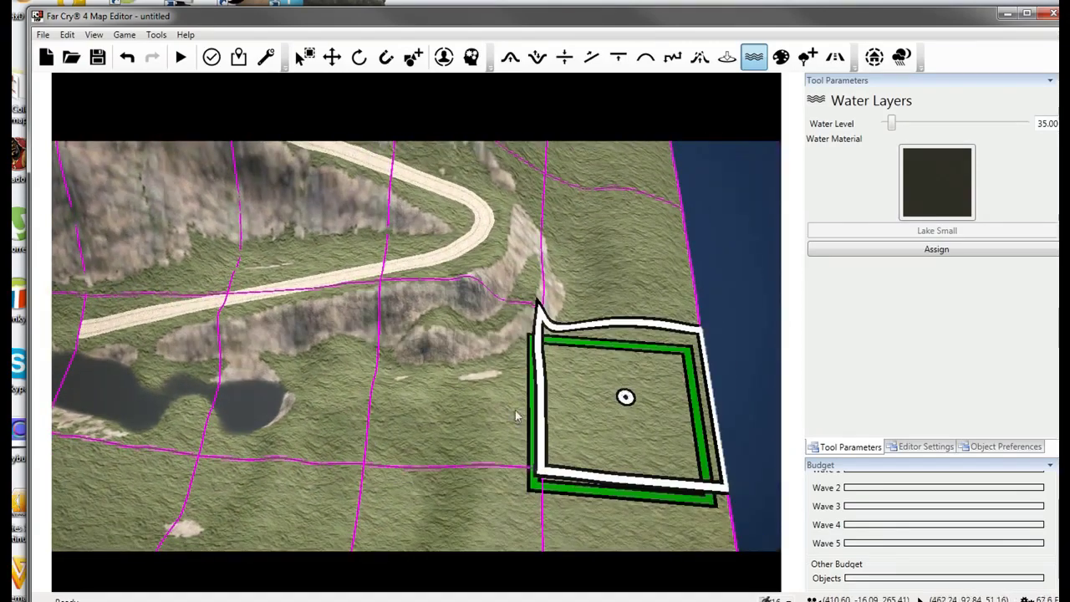
Lower the terrain between the water patches and along the foot of the cliff with the Raise/Lower brush.
right_drag(516, 416, 494, 413)
click(538, 57)
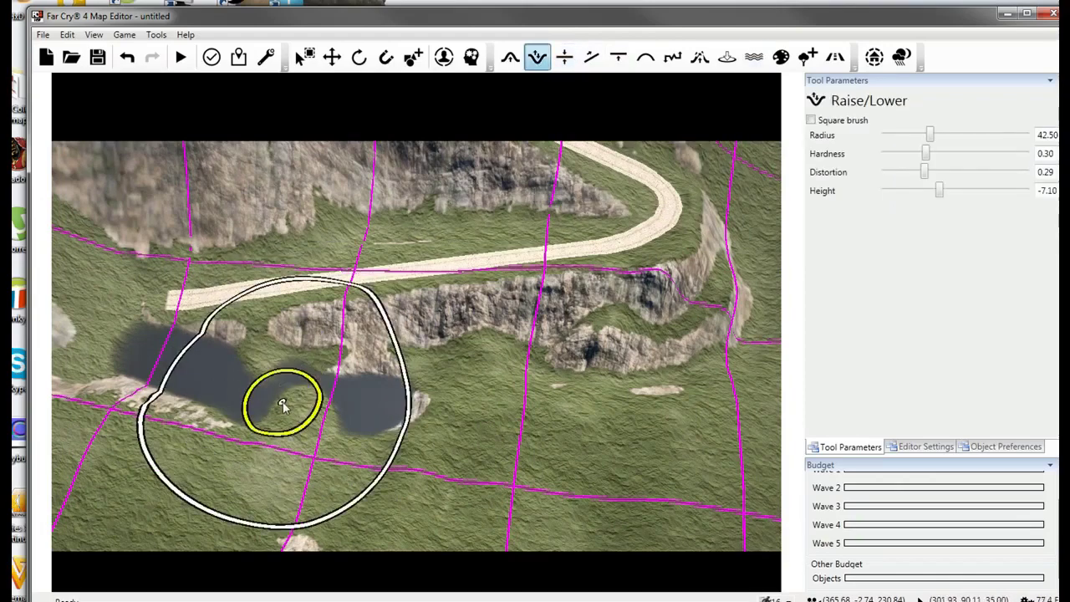
drag(282, 406, 303, 402)
mouse_move(466, 395)
mouse_down()
mouse_move(557, 394)
mouse_move(468, 394)
mouse_move(493, 426)
mouse_move(741, 418)
mouse_move(643, 418)
mouse_move(755, 386)
mouse_up()
Reduce the Raise/Lower radius to 20.50 and carve the lake basin farther along and around the cliff's outer corner.
drag(927, 140, 905, 138)
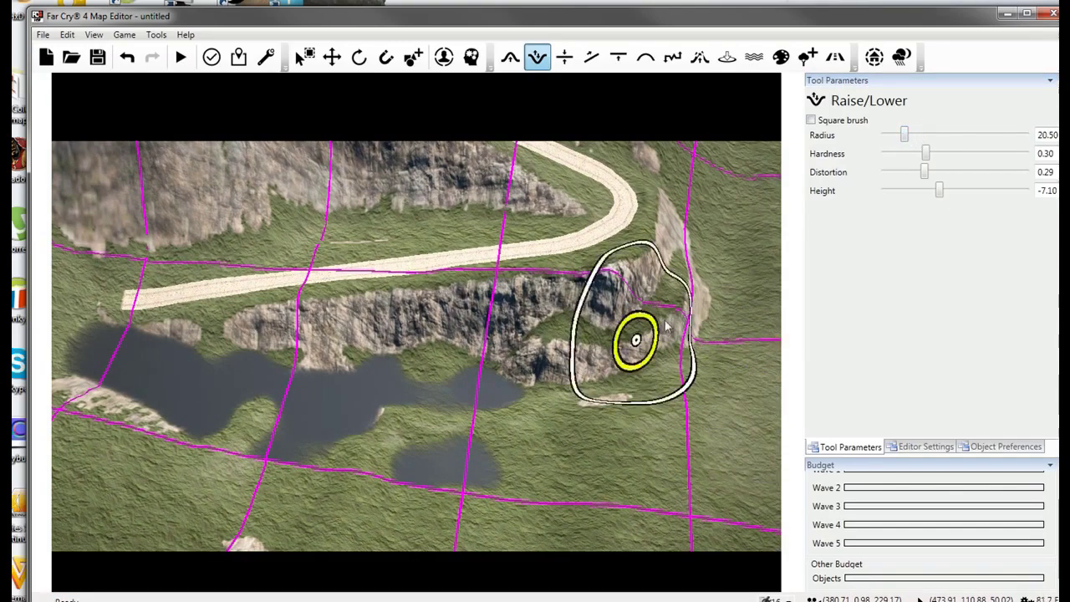
mouse_move(539, 429)
mouse_down()
mouse_move(566, 423)
mouse_move(249, 430)
mouse_move(261, 413)
mouse_move(649, 435)
mouse_move(637, 436)
mouse_up()
right_drag(637, 436, 610, 365)
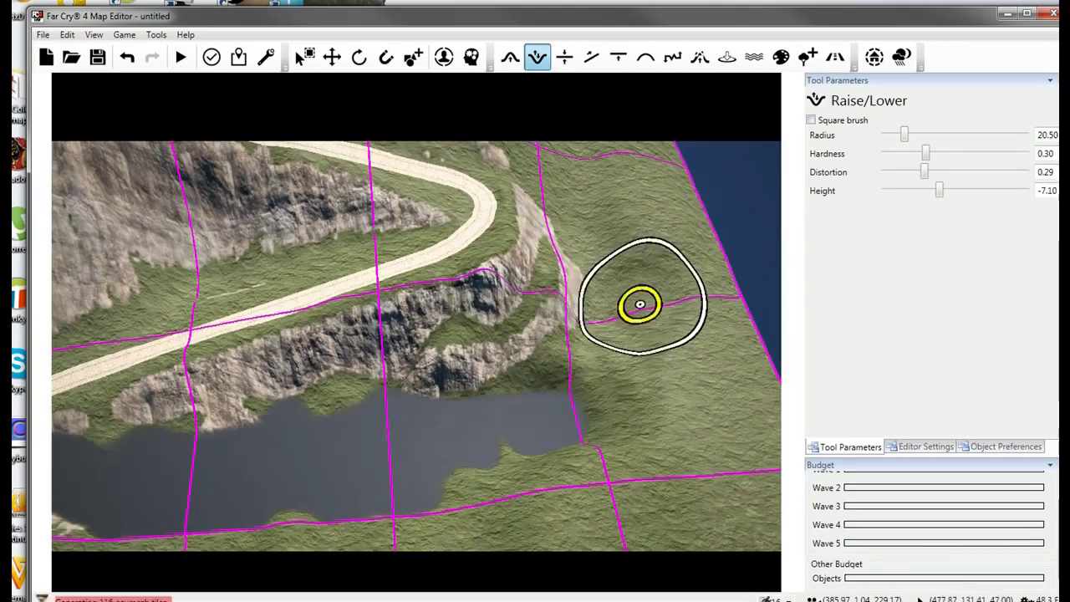
mouse_move(604, 398)
mouse_down()
mouse_move(586, 377)
mouse_move(642, 342)
mouse_move(636, 350)
mouse_move(633, 212)
mouse_move(628, 286)
mouse_move(599, 218)
mouse_move(628, 287)
mouse_move(613, 235)
mouse_up()
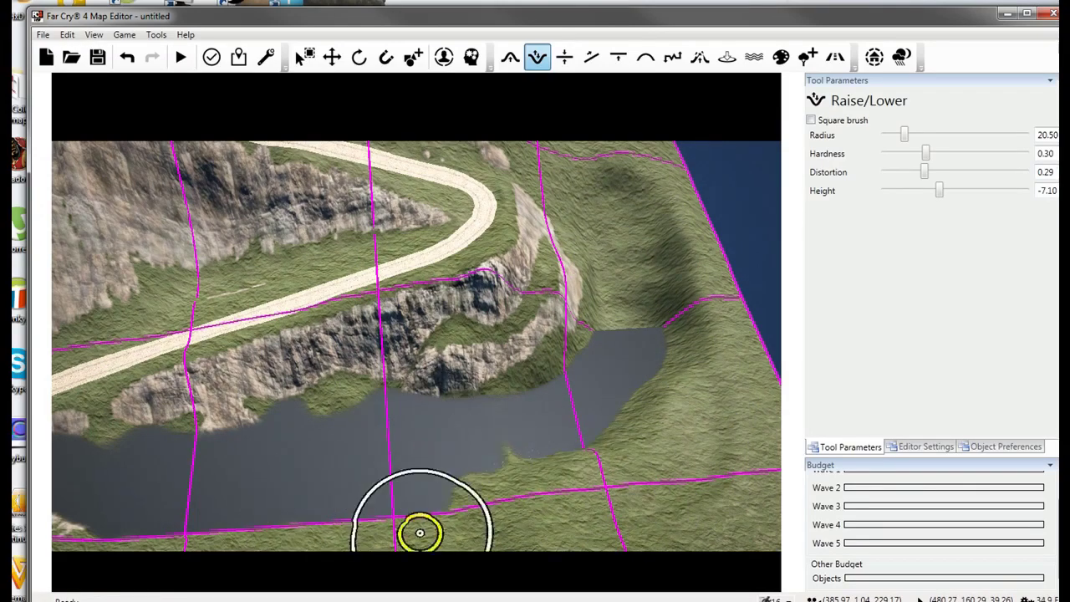
Remove the water from all the filled sectors below the road using Water Layers.
mouse_move(122, 529)
middle_down()
mouse_move(219, 418)
mouse_move(312, 466)
mouse_move(359, 379)
mouse_move(267, 471)
middle_up()
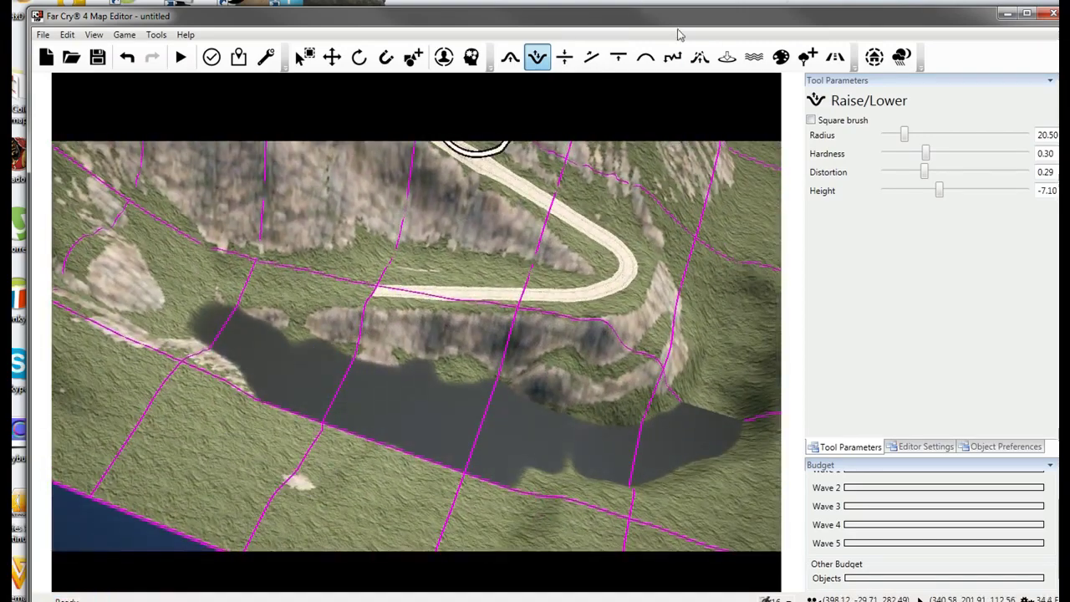
click(753, 59)
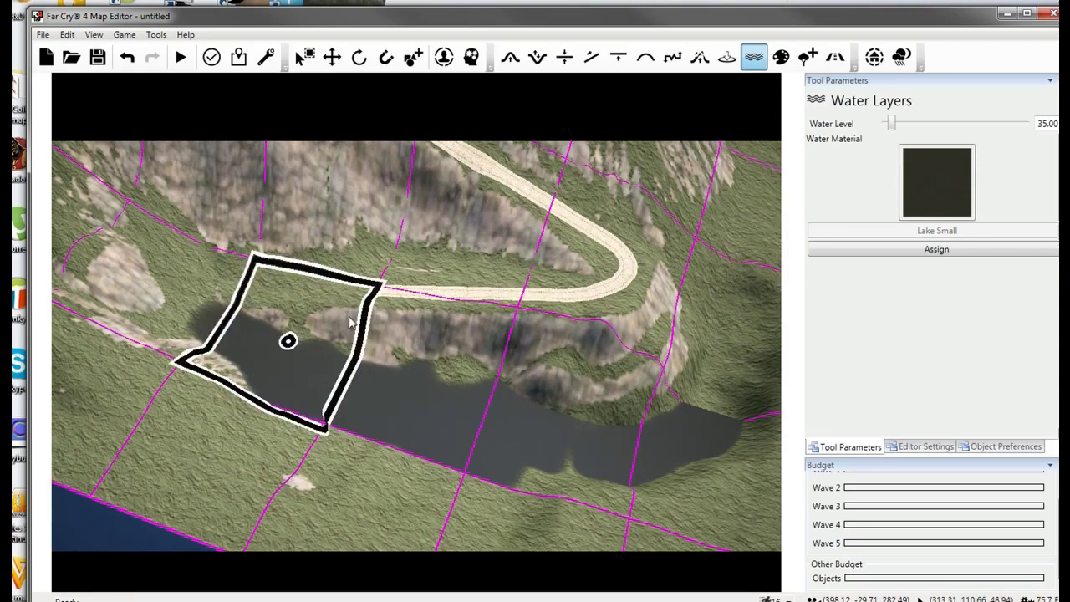
mouse_move(352, 322)
mouse_down()
mouse_move(435, 377)
mouse_move(617, 411)
mouse_move(721, 393)
mouse_move(567, 432)
mouse_up()
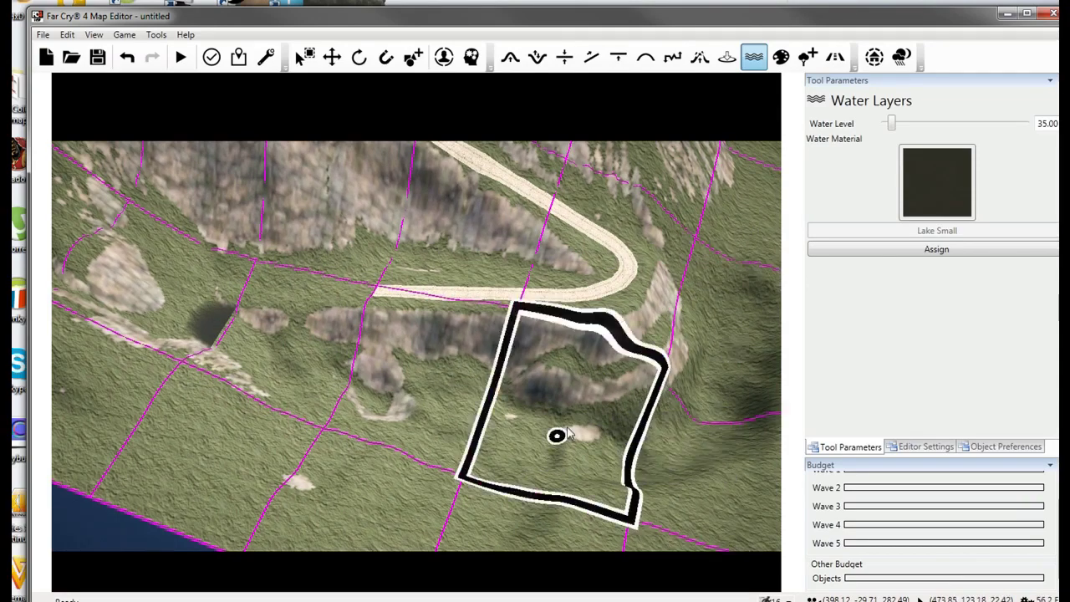
click(253, 383)
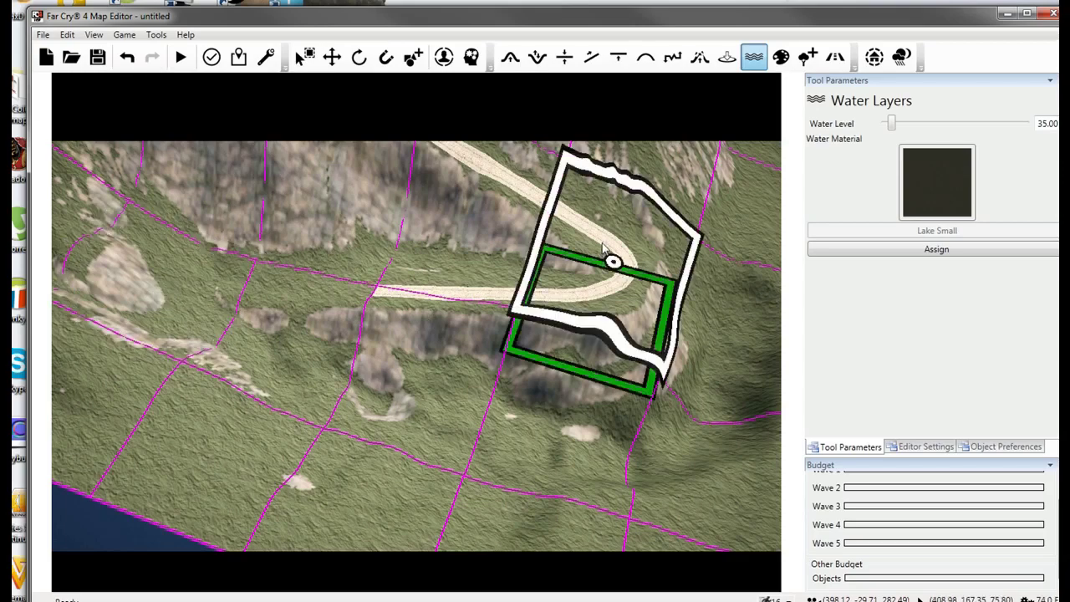
middle_drag(604, 248, 685, 201)
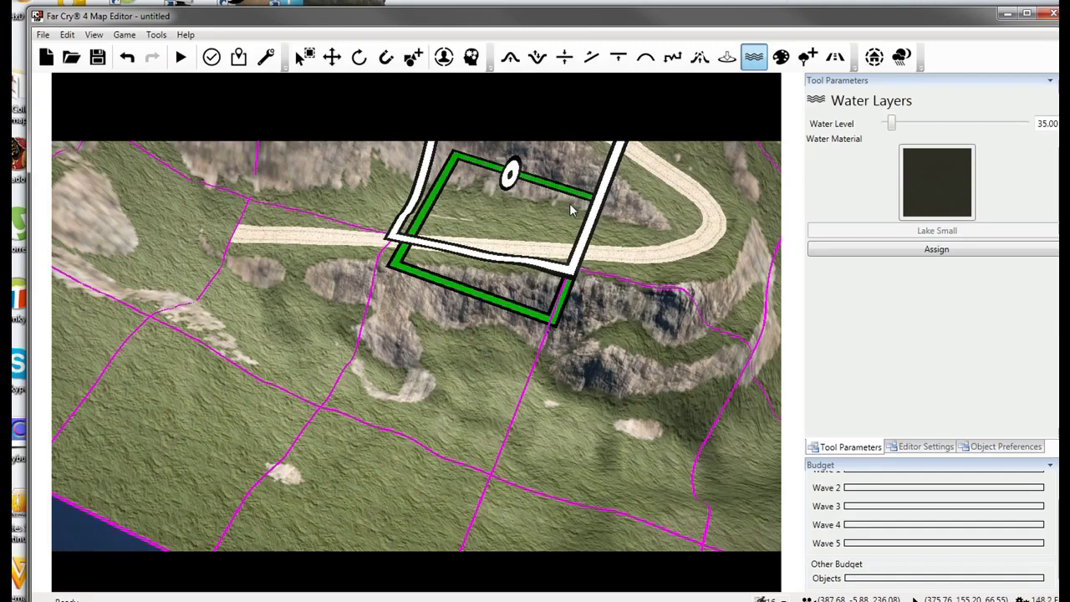
Choose Lake Large No Reflections as the water material and fill the sectors below the road with it.
click(952, 171)
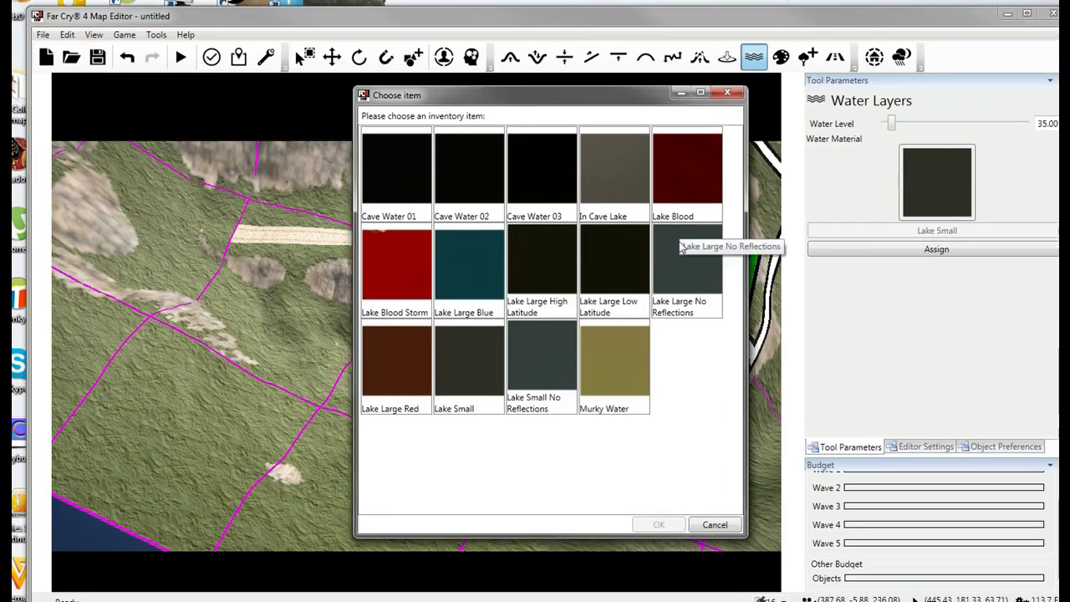
double_click(668, 286)
mouse_move(287, 269)
mouse_down()
mouse_move(437, 360)
mouse_move(142, 238)
mouse_move(663, 431)
mouse_up()
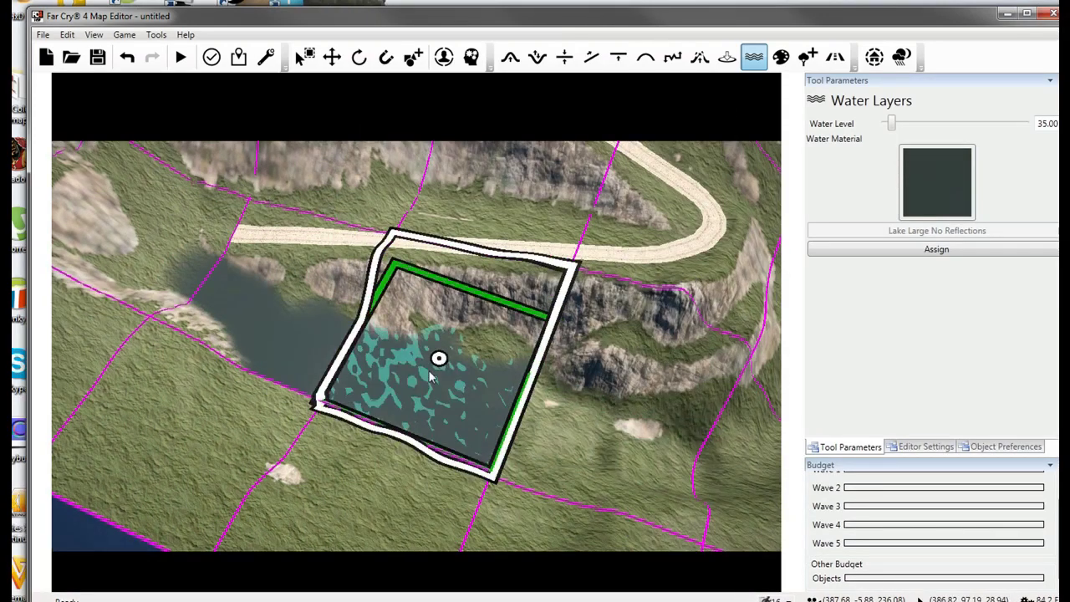
Remove the Lake Large No Reflections water from the sectors along the foot of the cliff.
ctrl+click(429, 373)
ctrl+click(289, 305)
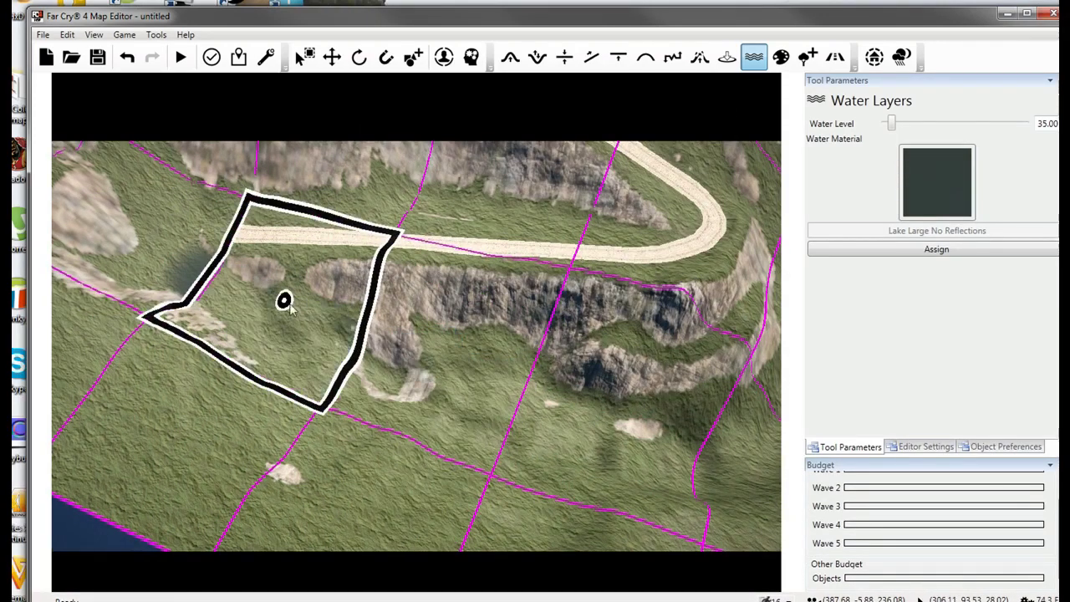
ctrl+click(190, 250)
ctrl+click(649, 347)
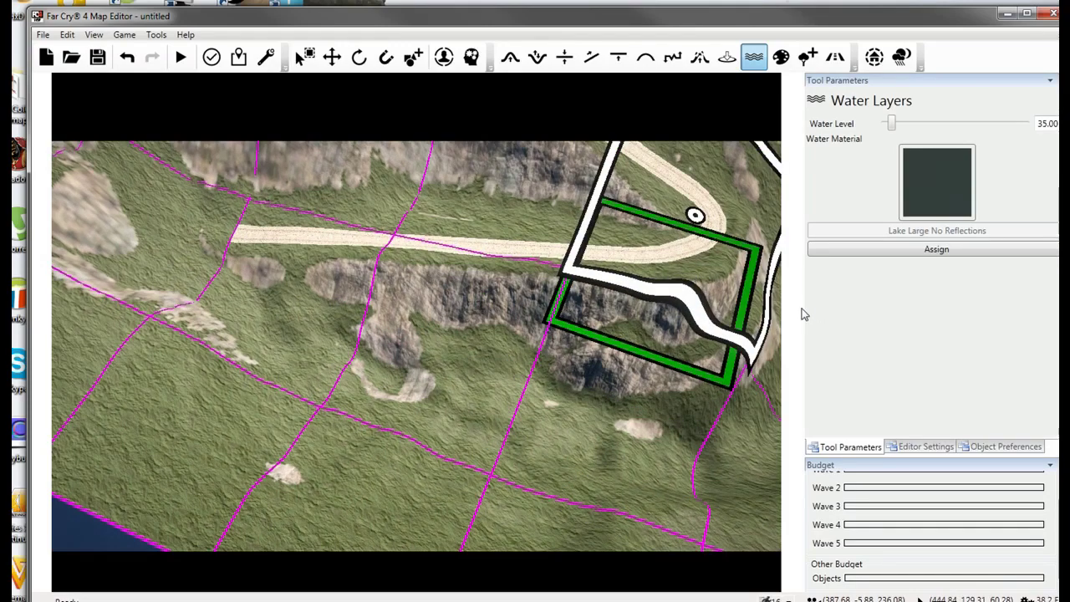
Sample the terrain height of 33.76 at the grassy foot of the cliff with Terrain Set to Height.
click(618, 57)
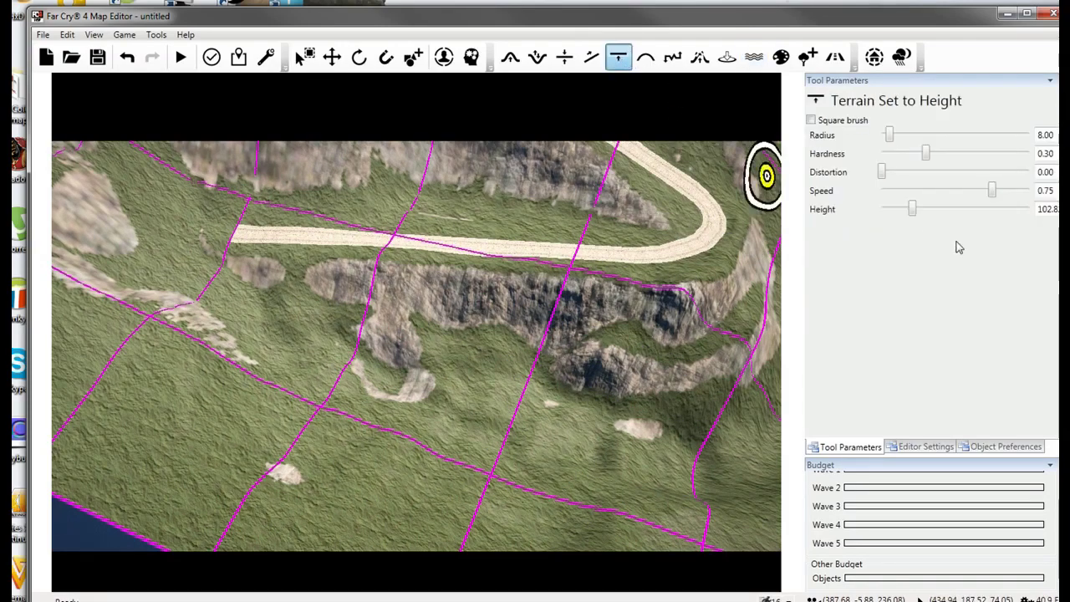
scroll(443, 381, up, 10)
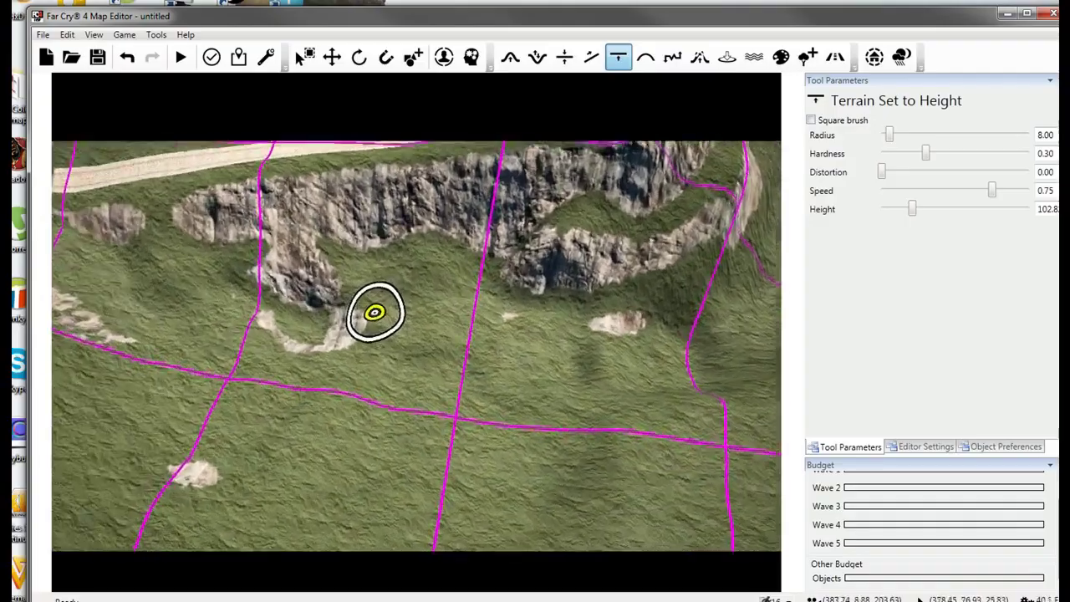
scroll(274, 520, down, 10)
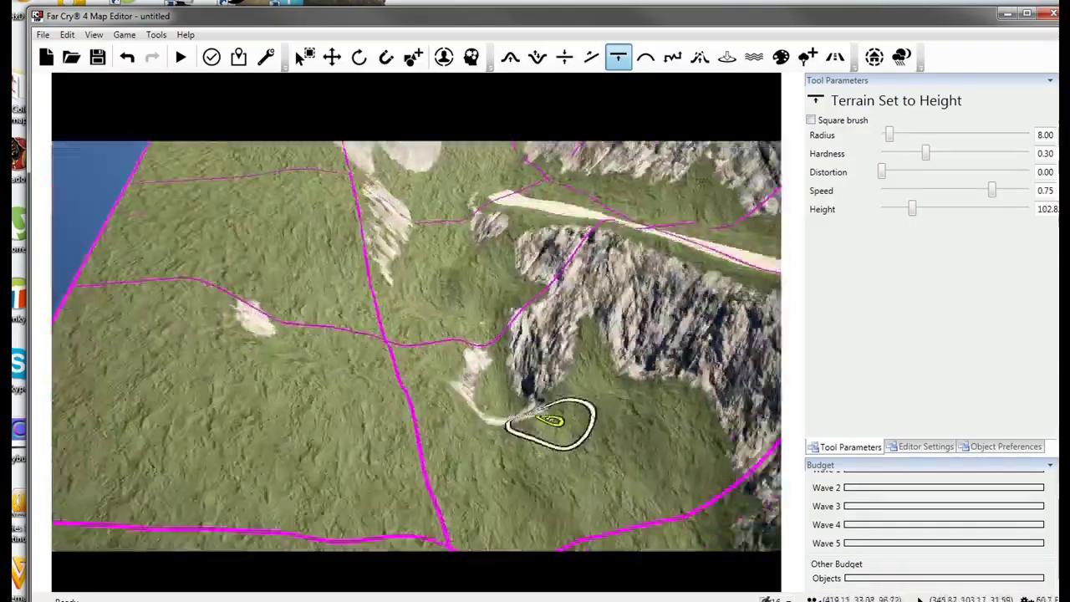
mouse_move(444, 380)
right_down()
mouse_move(468, 387)
mouse_move(456, 393)
mouse_move(481, 376)
mouse_move(444, 381)
right_up()
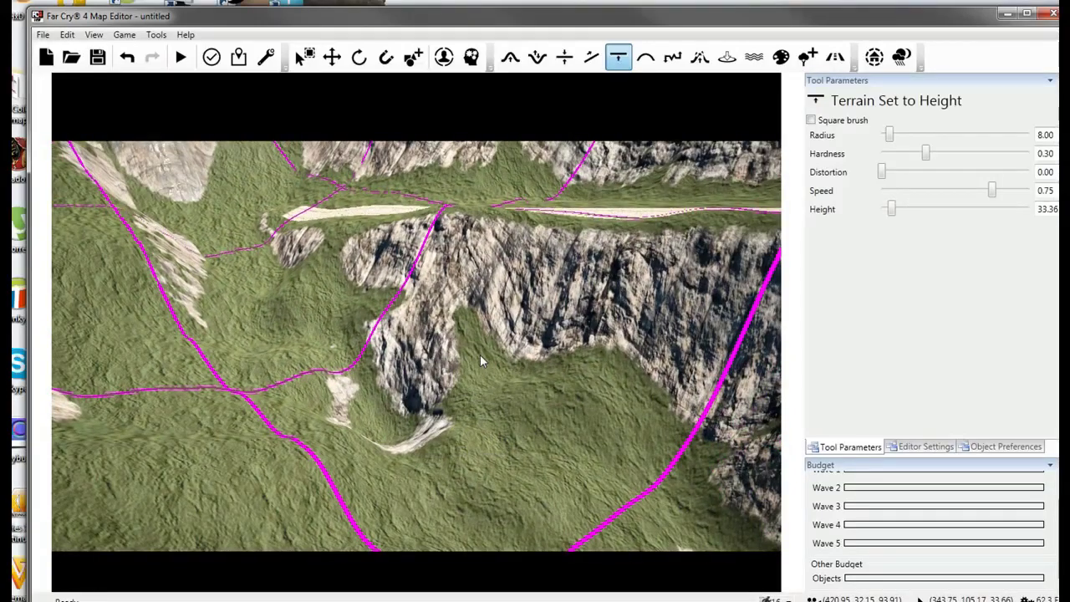
click(478, 317)
ctrl+click(476, 329)
Set the water level to 33.76 in Water Layers and assign Lake Large No Reflections to the basin sectors along the cliff.
double_click(1045, 209)
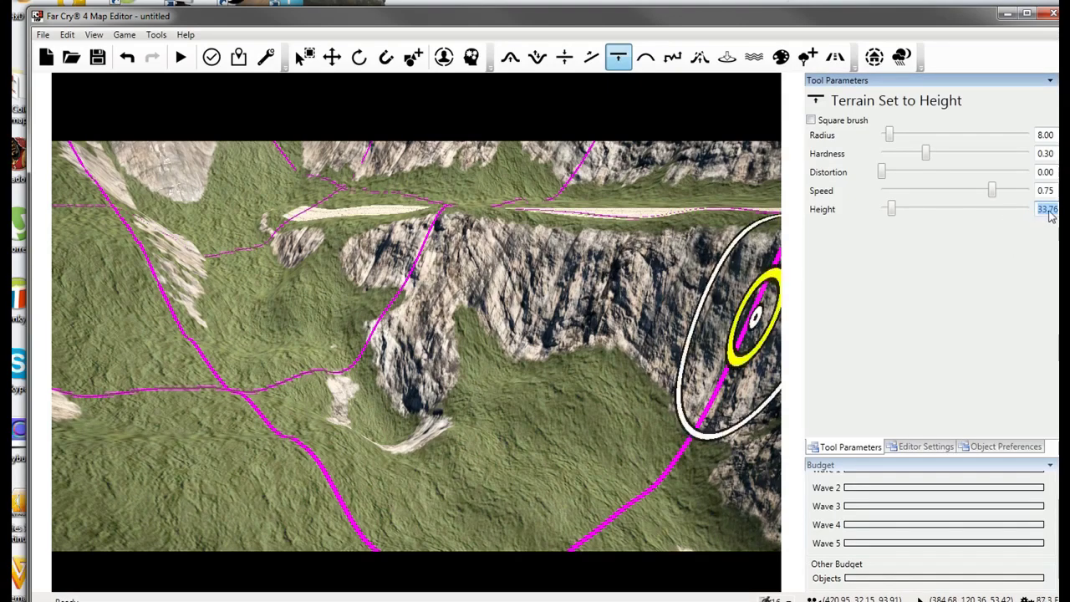
click(754, 57)
click(1045, 124)
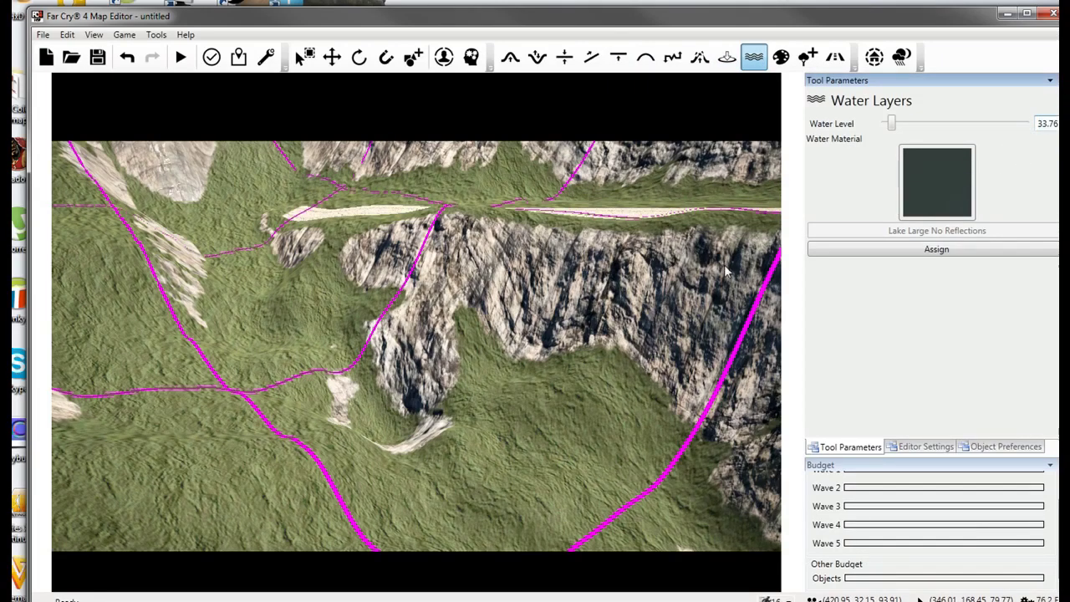
click(478, 414)
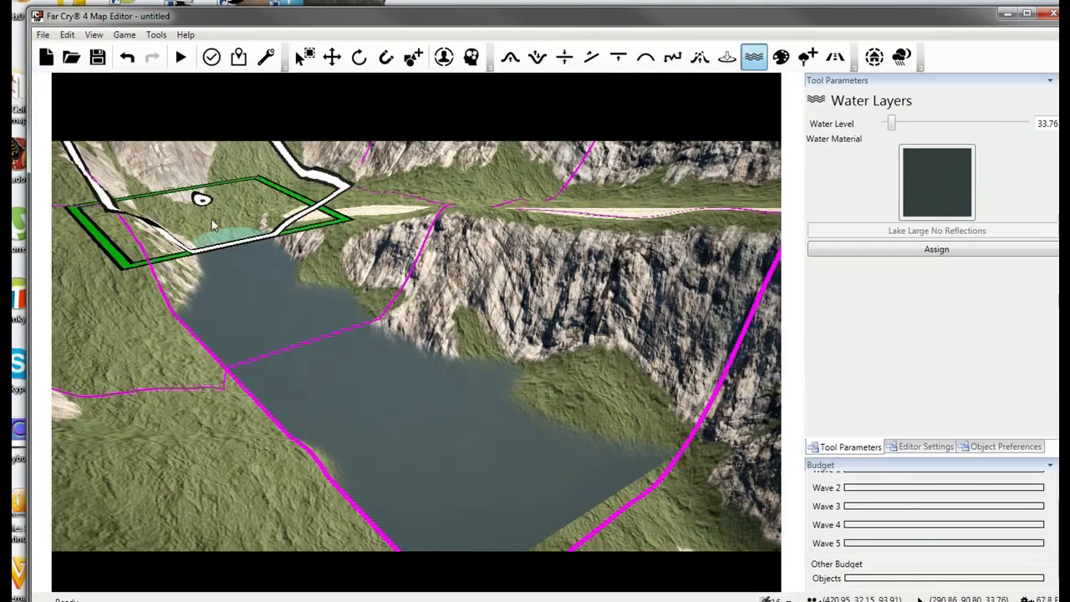
key(s)
right_drag(471, 387, 544, 422)
click(435, 348)
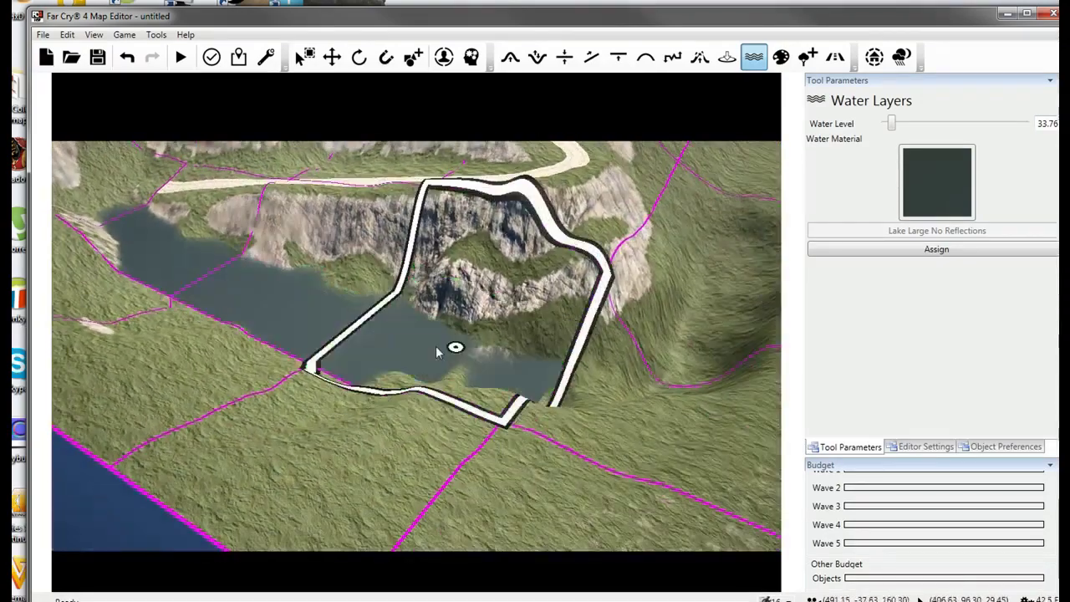
click(624, 364)
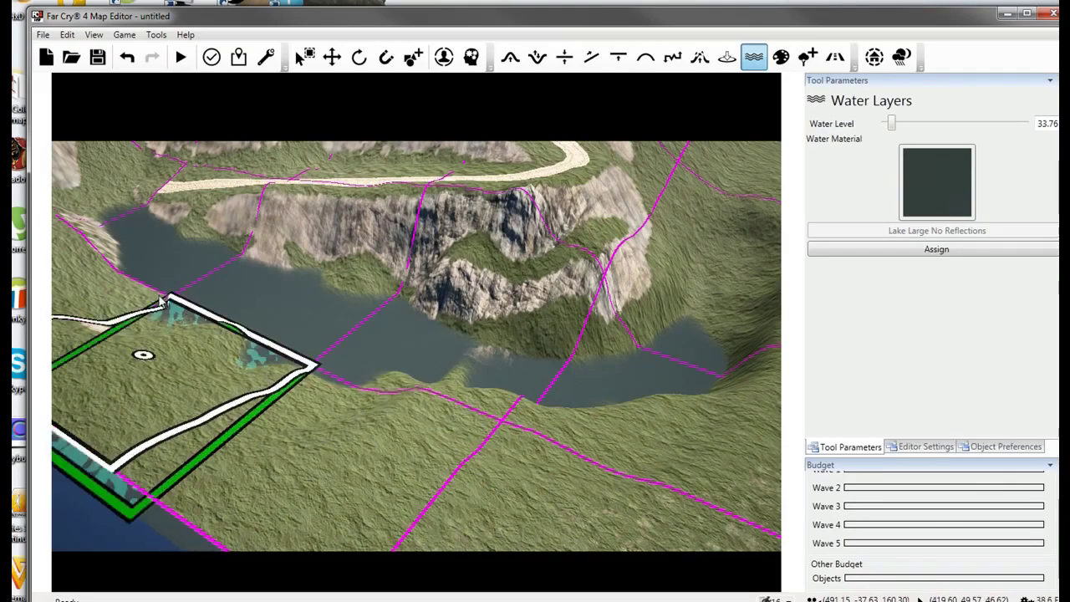
Examine the lake's shoreline, the cliff foot and the outer corner from several angles.
scroll(672, 394, up, 3)
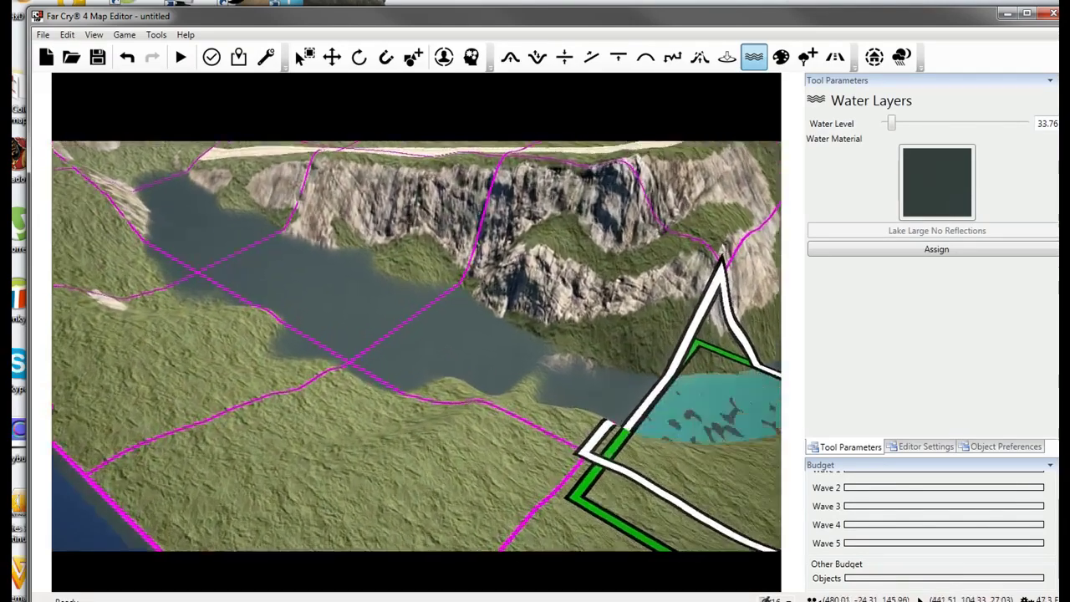
scroll(711, 389, up, 3)
right_drag(711, 389, 616, 404)
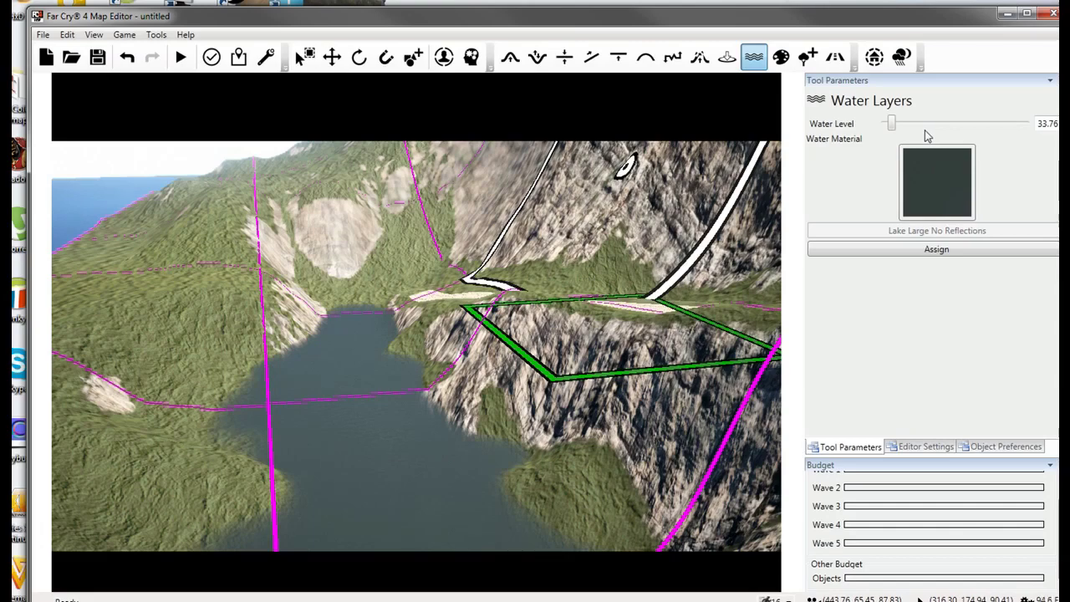
click(617, 56)
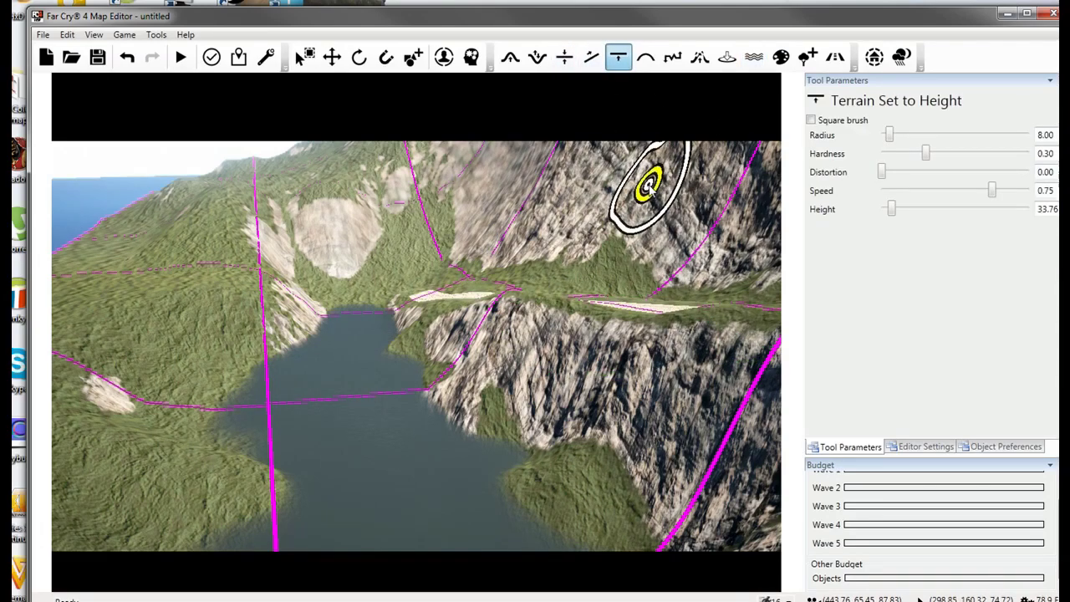
mouse_move(347, 374)
right_down()
mouse_move(337, 361)
mouse_move(79, 349)
mouse_move(130, 338)
mouse_move(287, 382)
mouse_move(291, 526)
mouse_move(287, 480)
mouse_move(191, 466)
mouse_move(251, 337)
mouse_move(83, 318)
mouse_move(345, 129)
right_up()
key(s)
key(w)
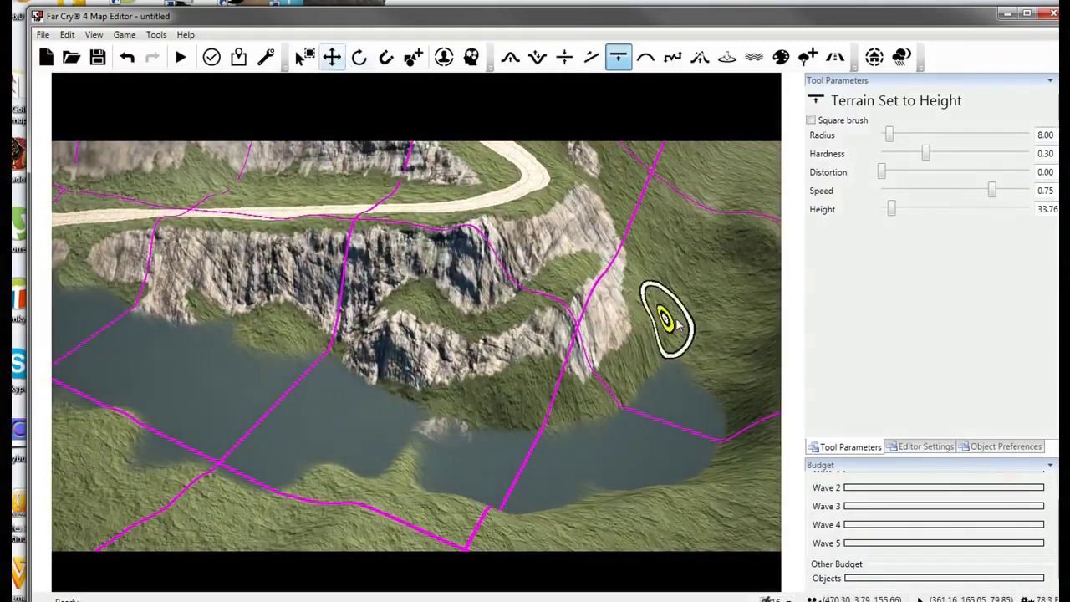
key(d)
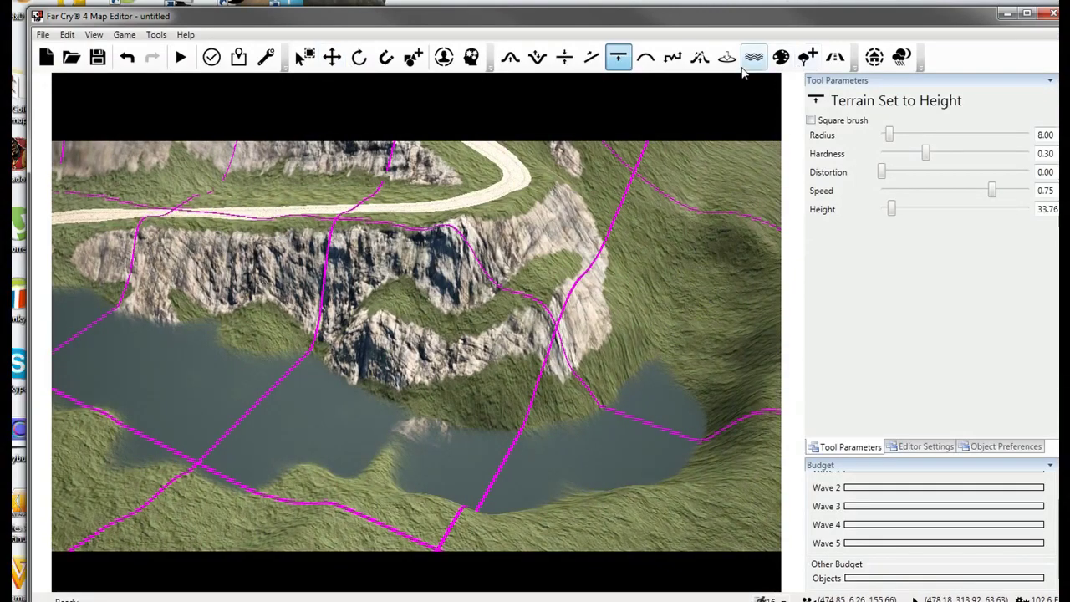
right_drag(661, 239, 708, 278)
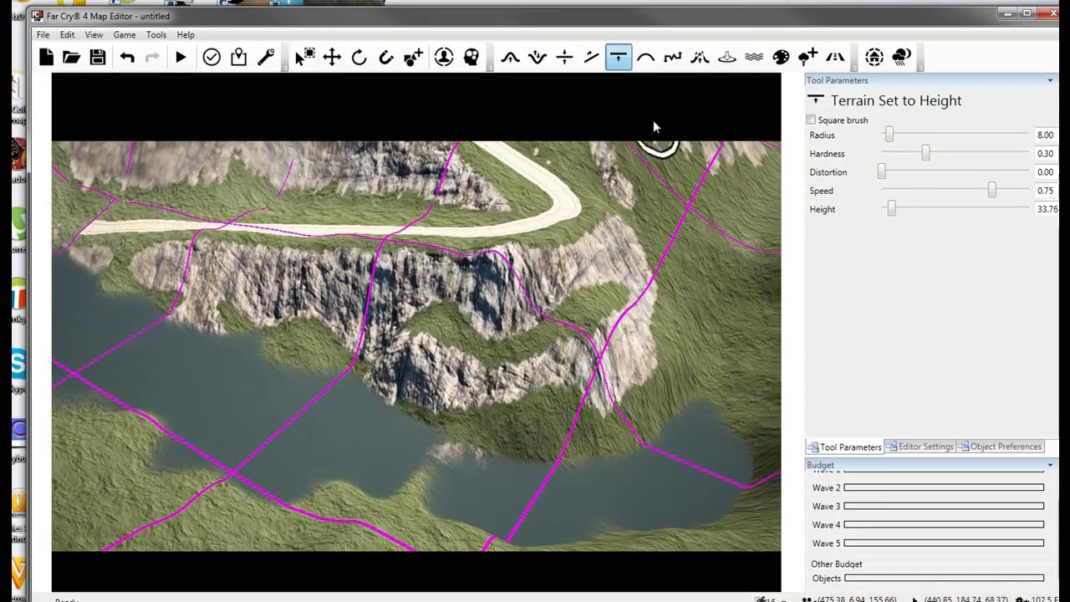
click(645, 59)
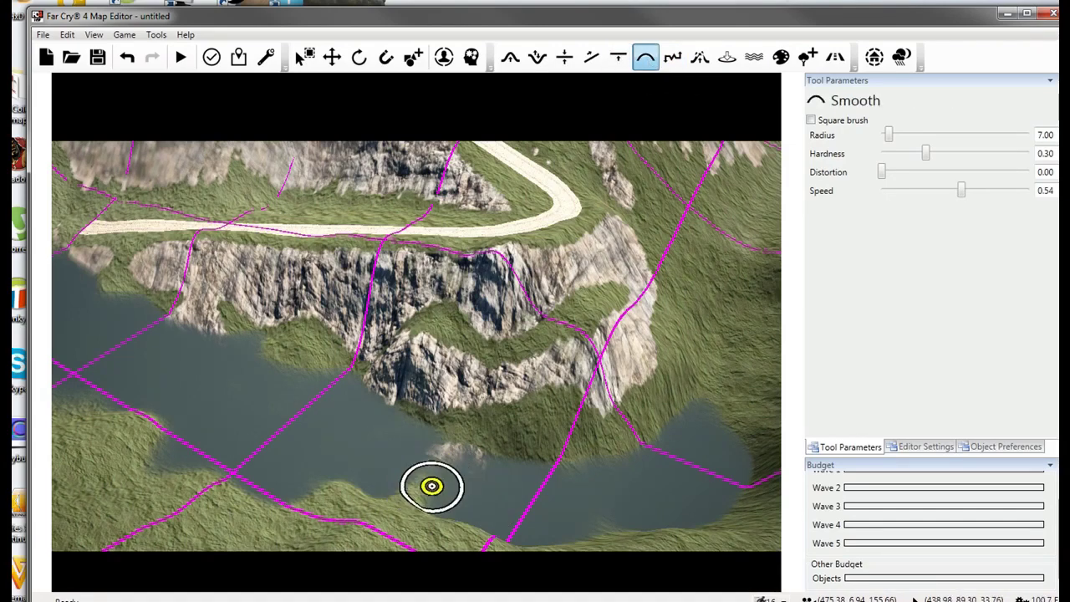
mouse_move(435, 454)
right_down()
mouse_move(550, 404)
mouse_move(616, 432)
right_up()
Enable the vista and set the ambient light to High Mountain in the Environment settings.
click(925, 447)
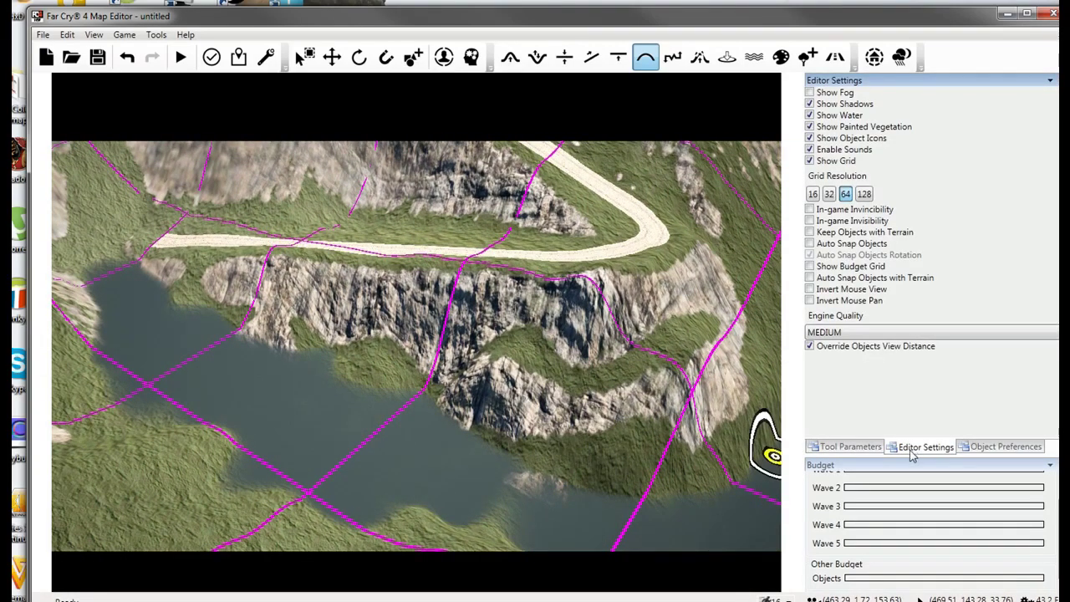
click(906, 59)
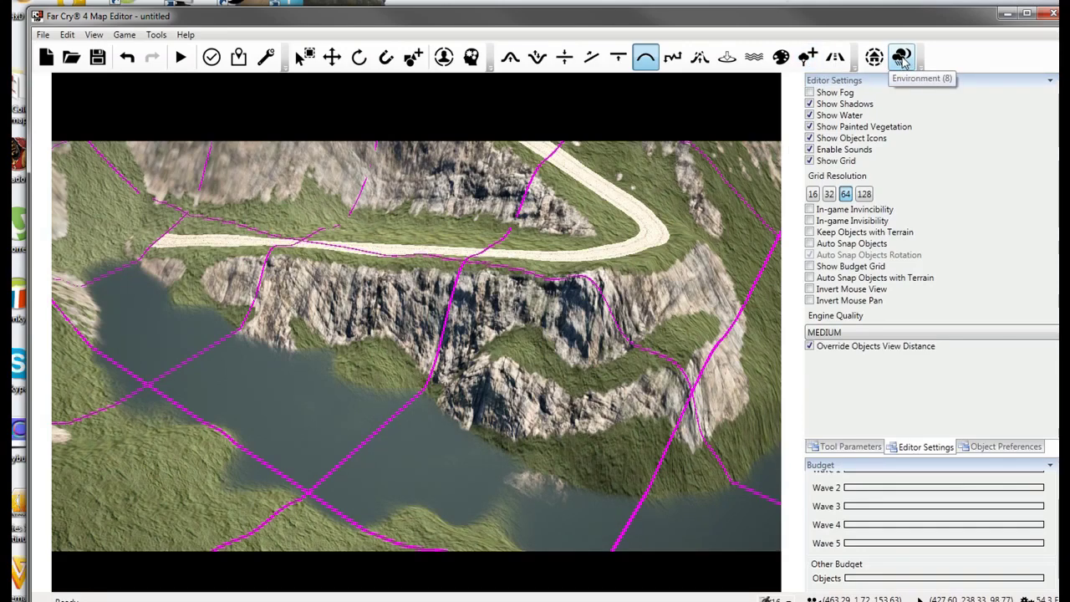
click(903, 57)
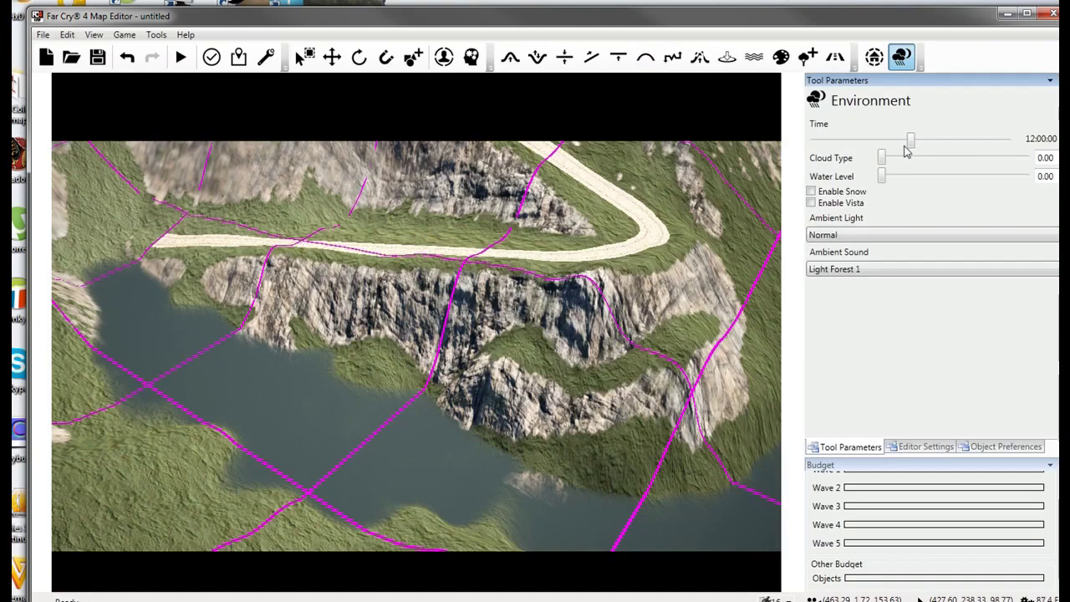
right_drag(669, 285, 661, 184)
key(s)
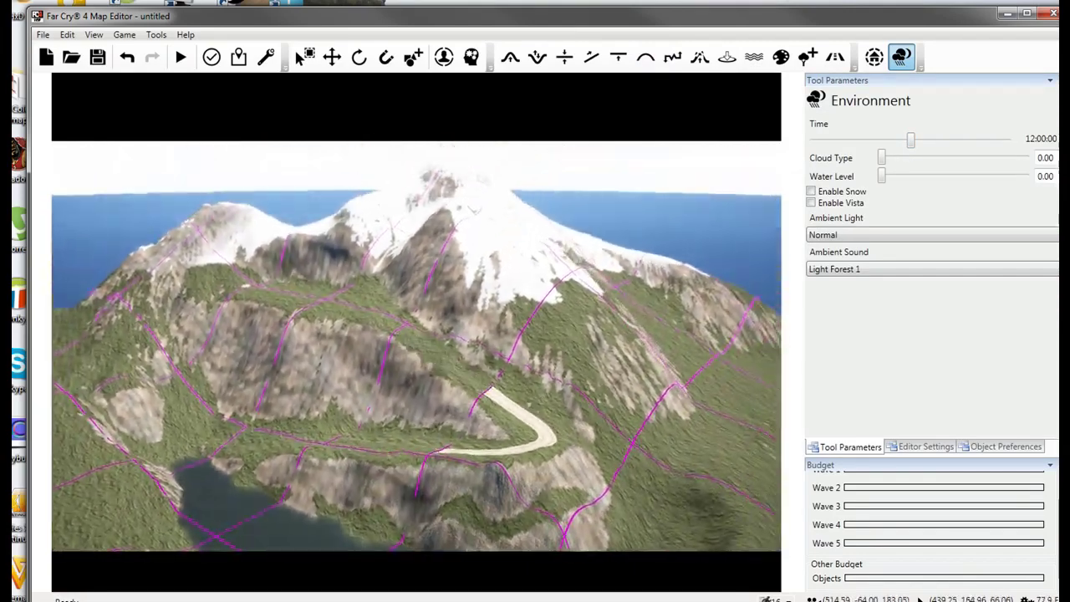
key(s)
click(810, 192)
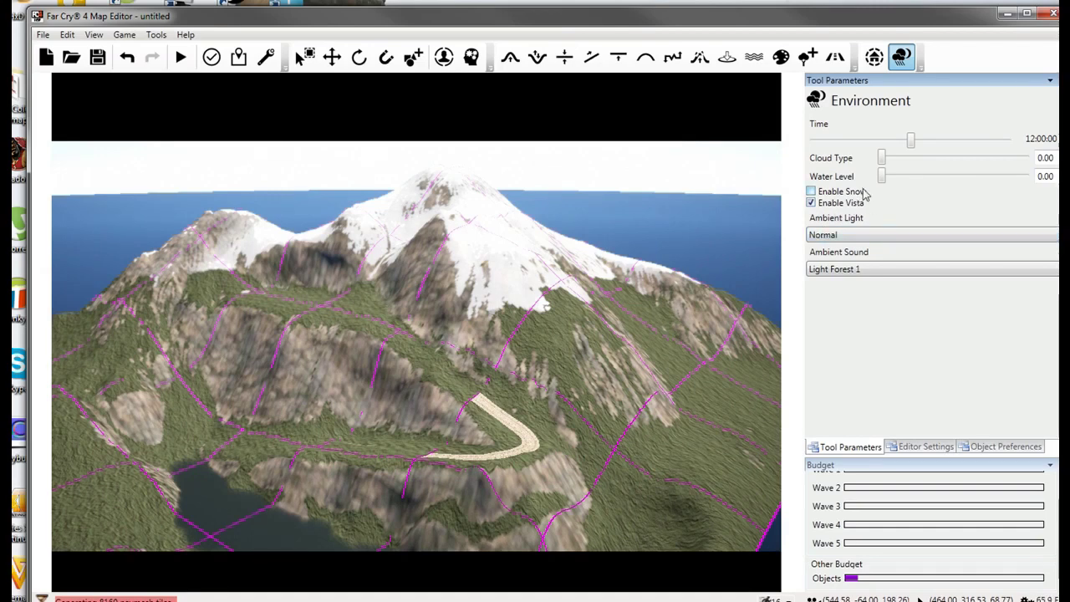
mouse_move(885, 164)
mouse_down()
mouse_move(955, 165)
mouse_move(899, 167)
mouse_up()
click(870, 238)
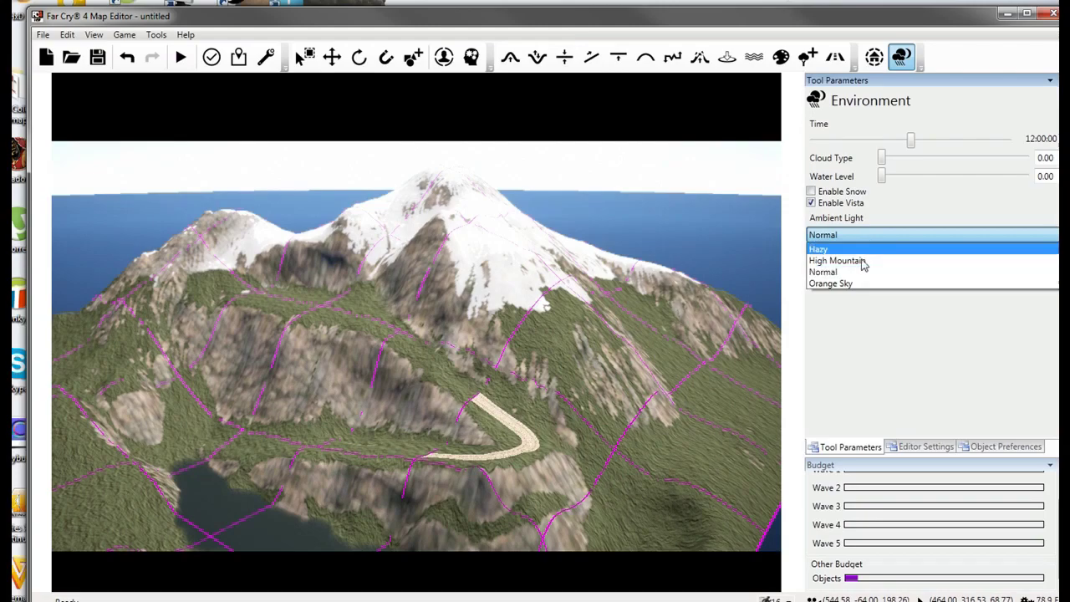
click(862, 261)
Inspect the snowy mountain and the winding road under the new ambient light along the whole route.
key(w)
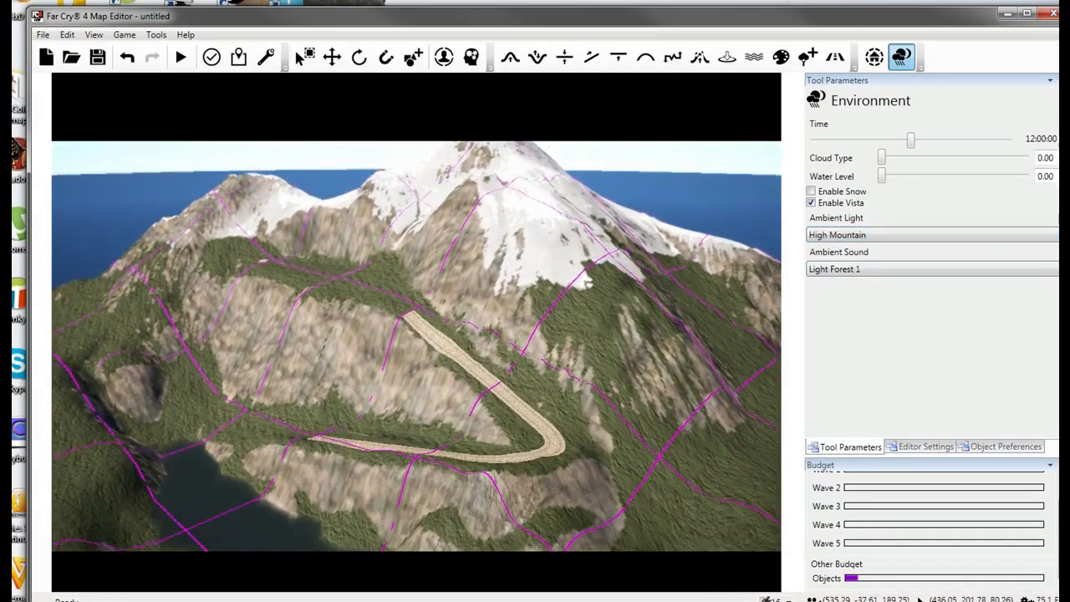
key(w)
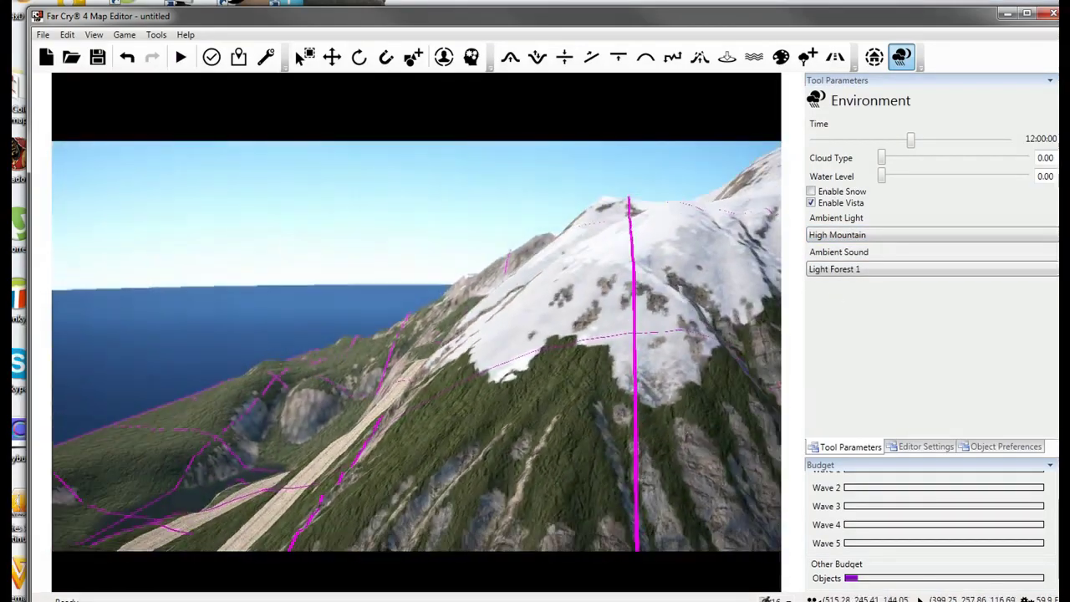
key(w)
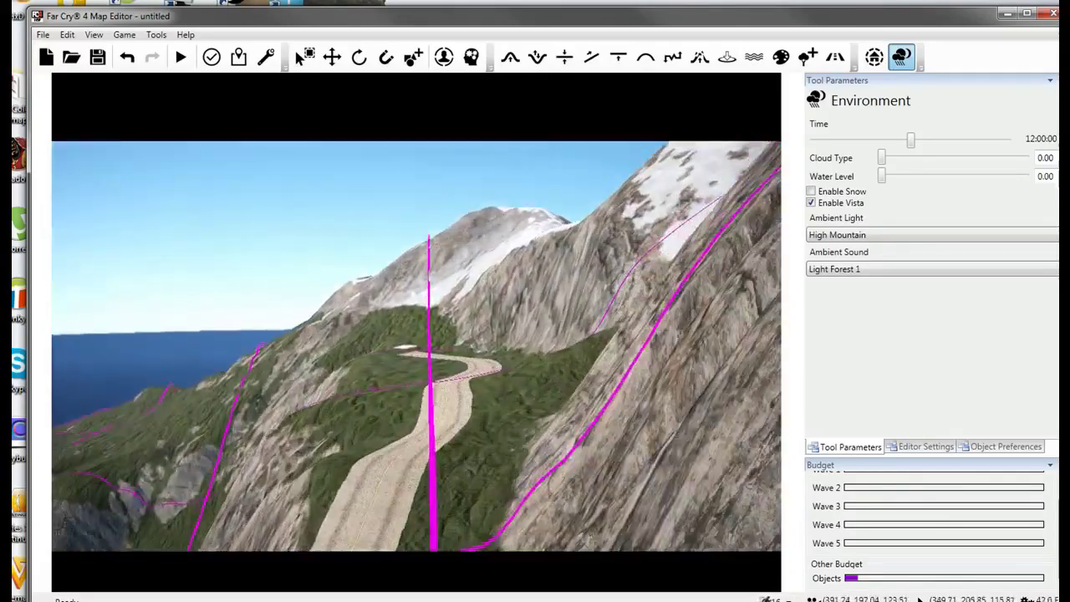
key(w)
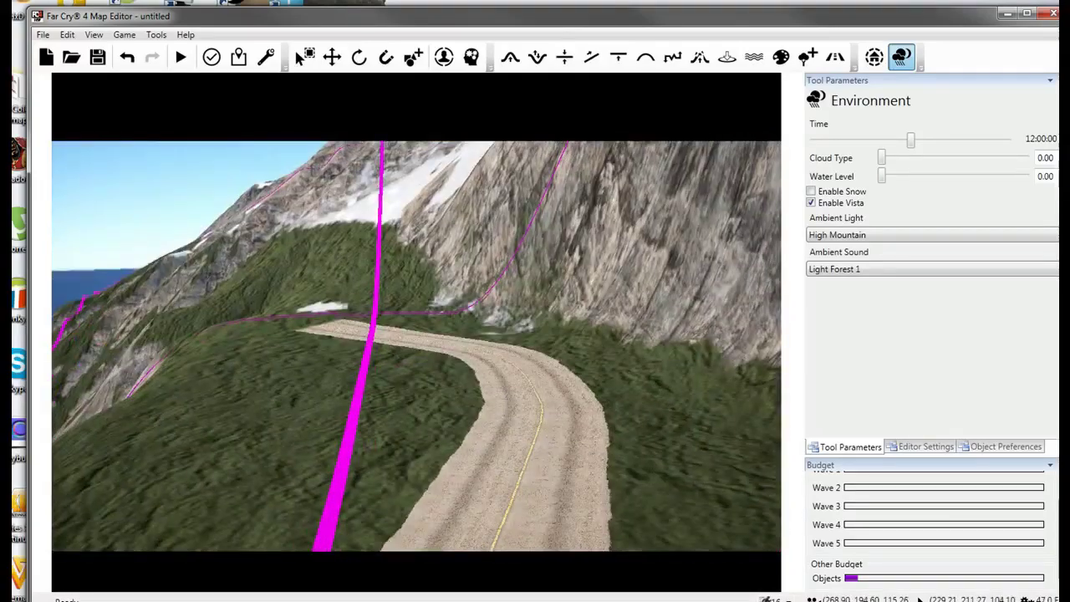
key(w)
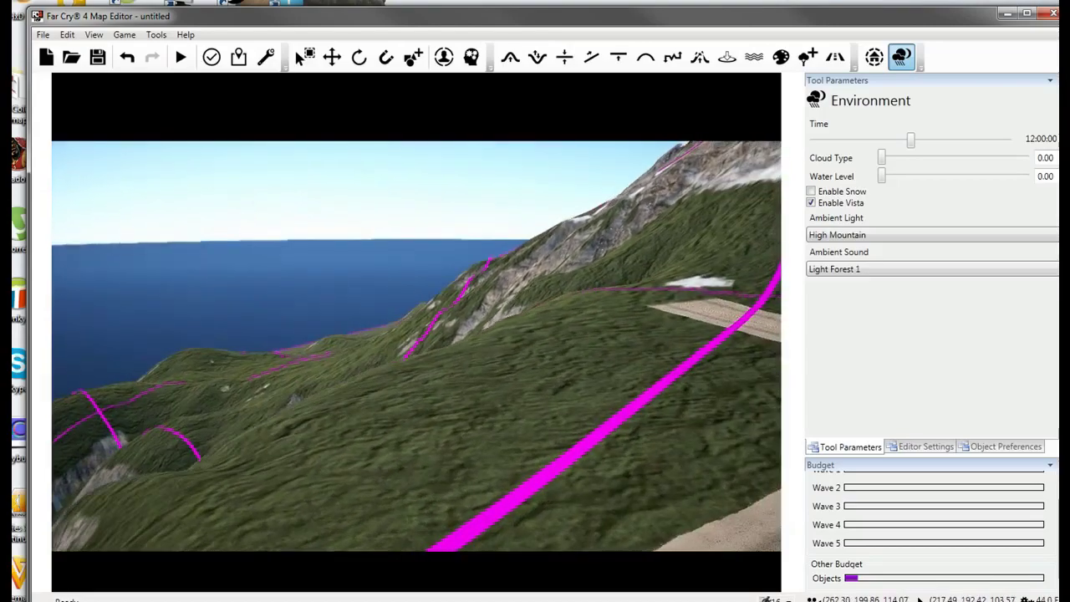
key(s)
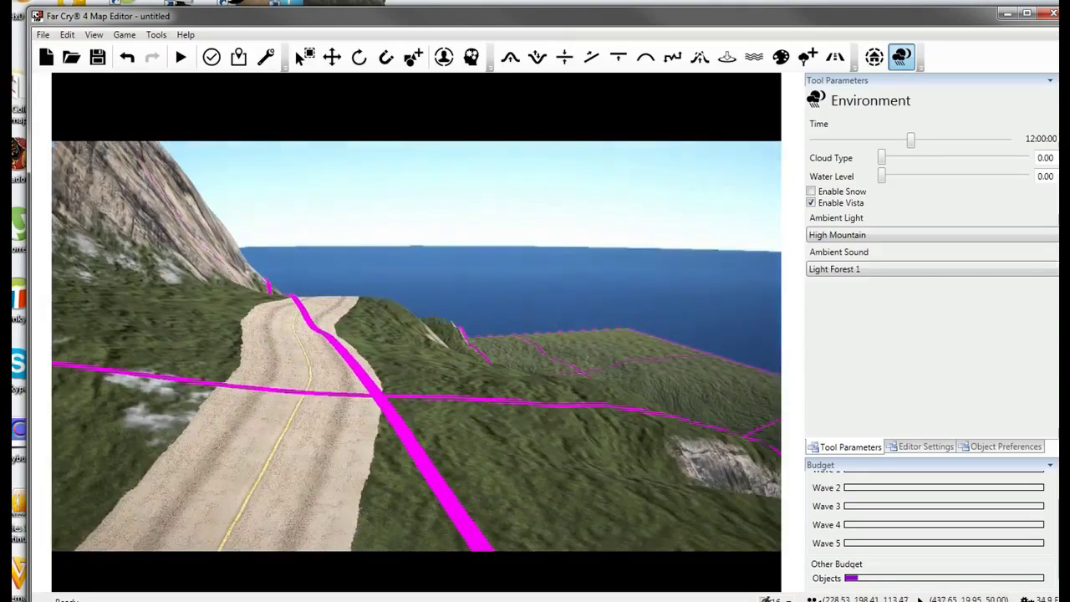
key(s)
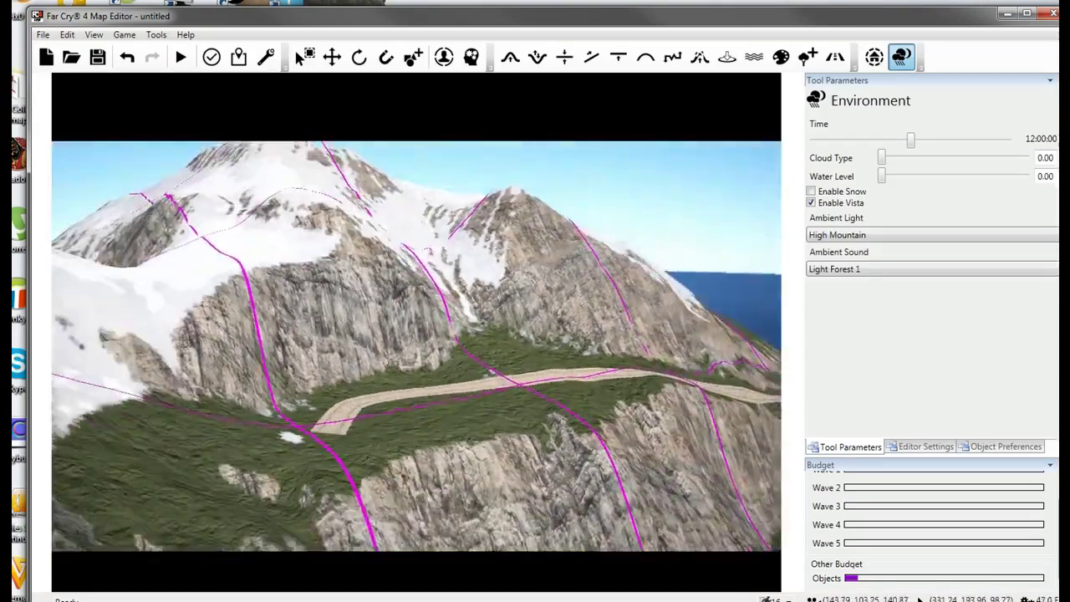
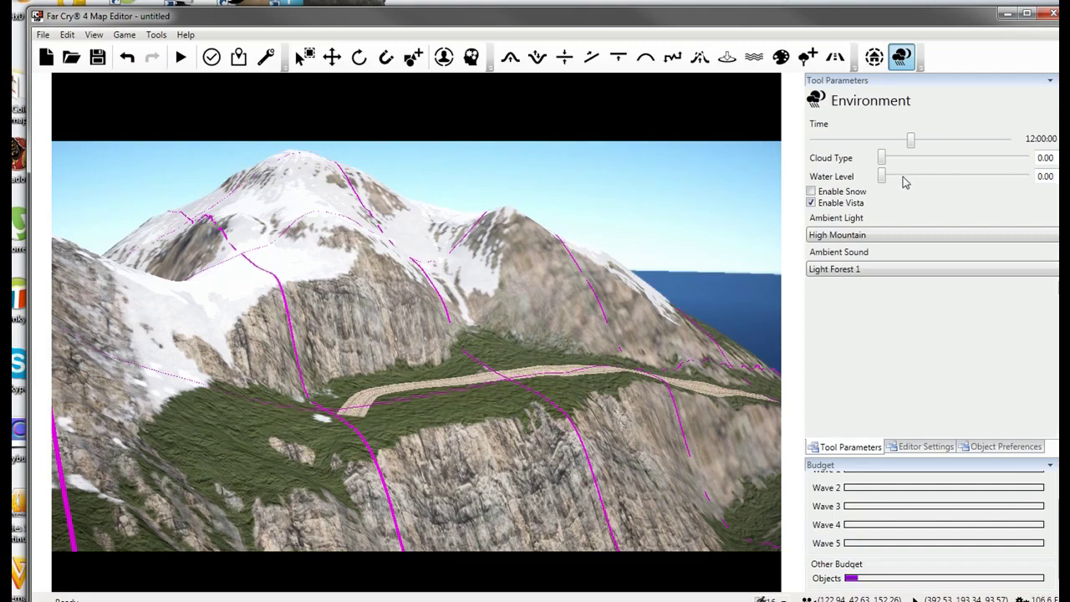
Turn the vista off and enable snow in the Environment settings.
click(822, 206)
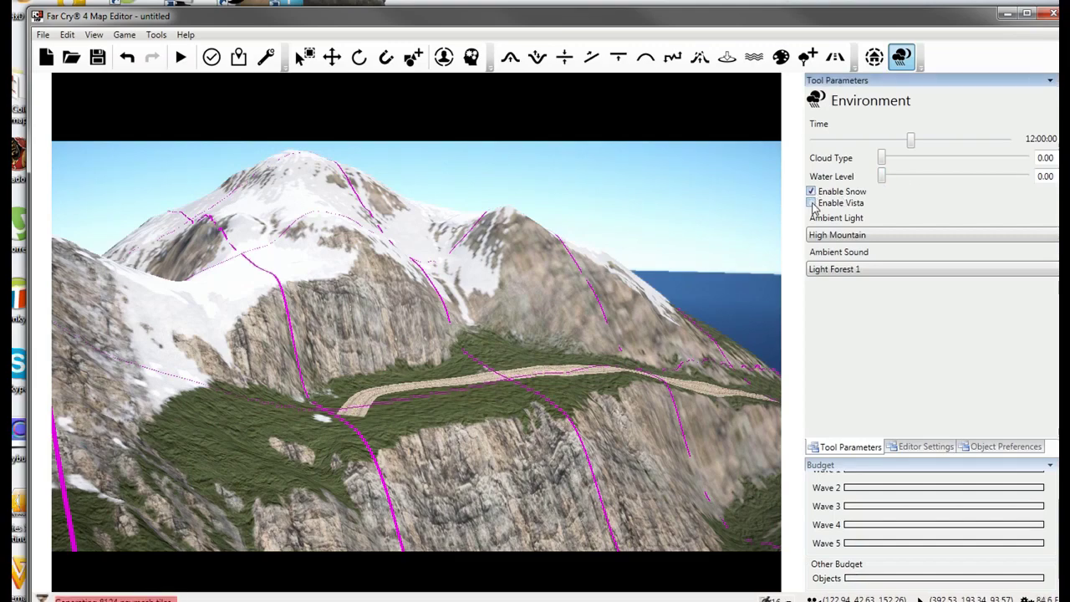
Playtest the map from the mountain road without a player spawn point and return to the map editor.
key(w)
right_drag(635, 276, 702, 251)
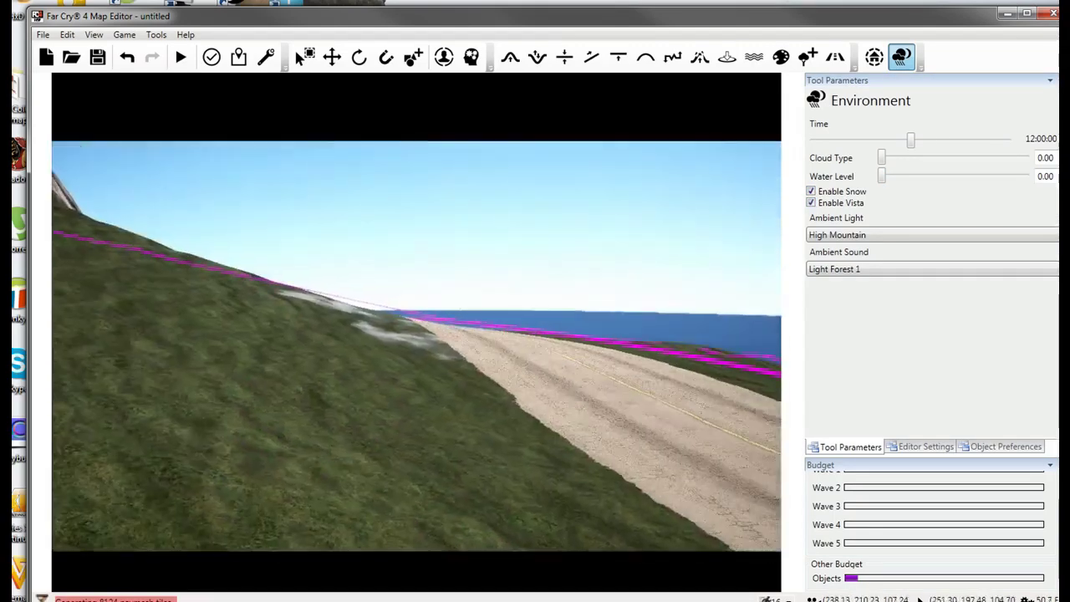
click(181, 56)
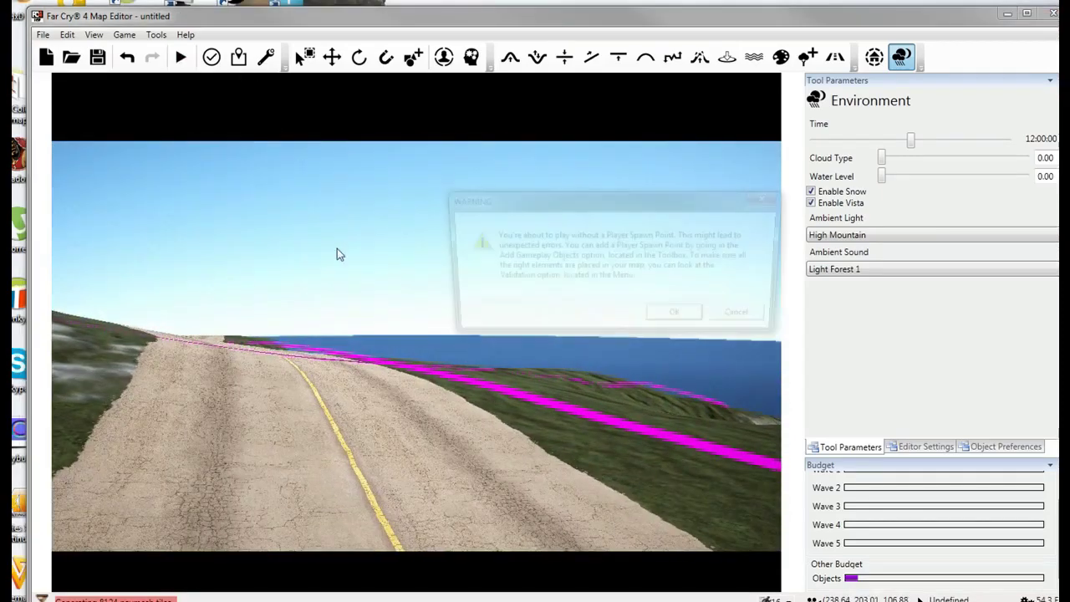
click(675, 311)
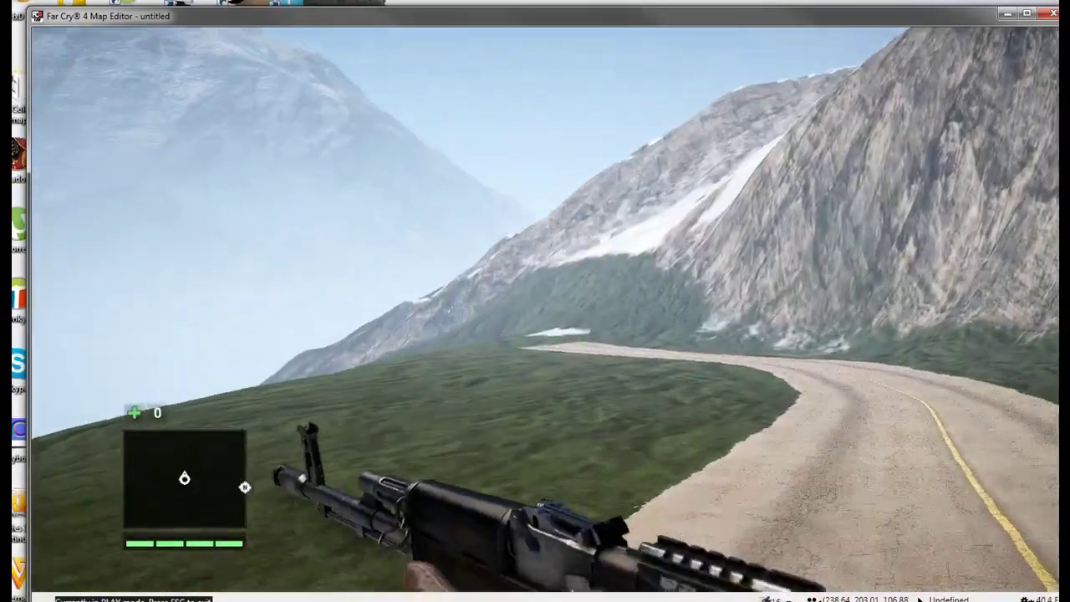
key(Escape)
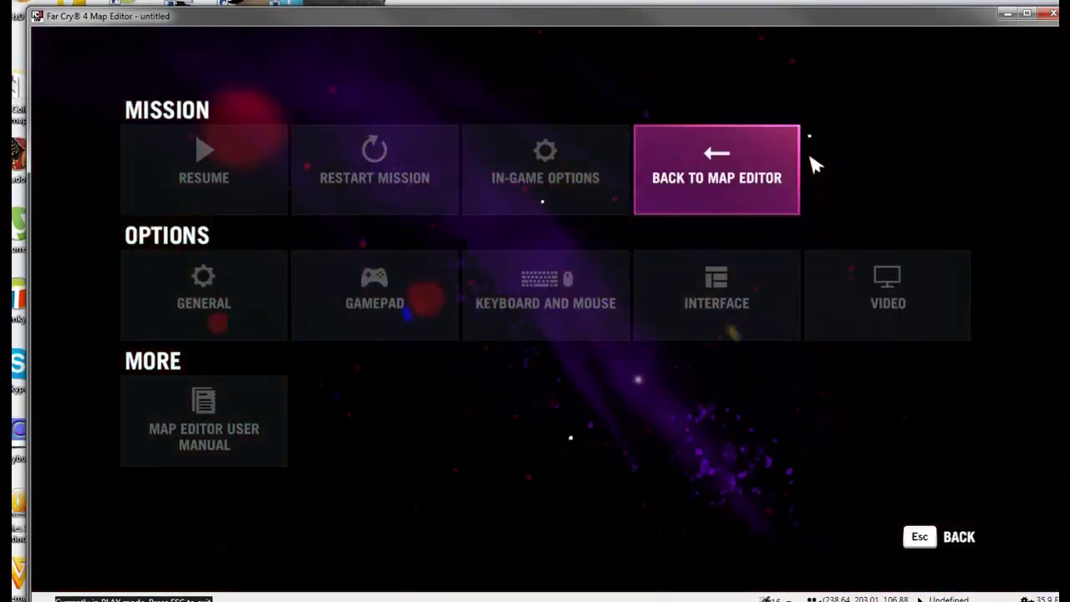
click(790, 166)
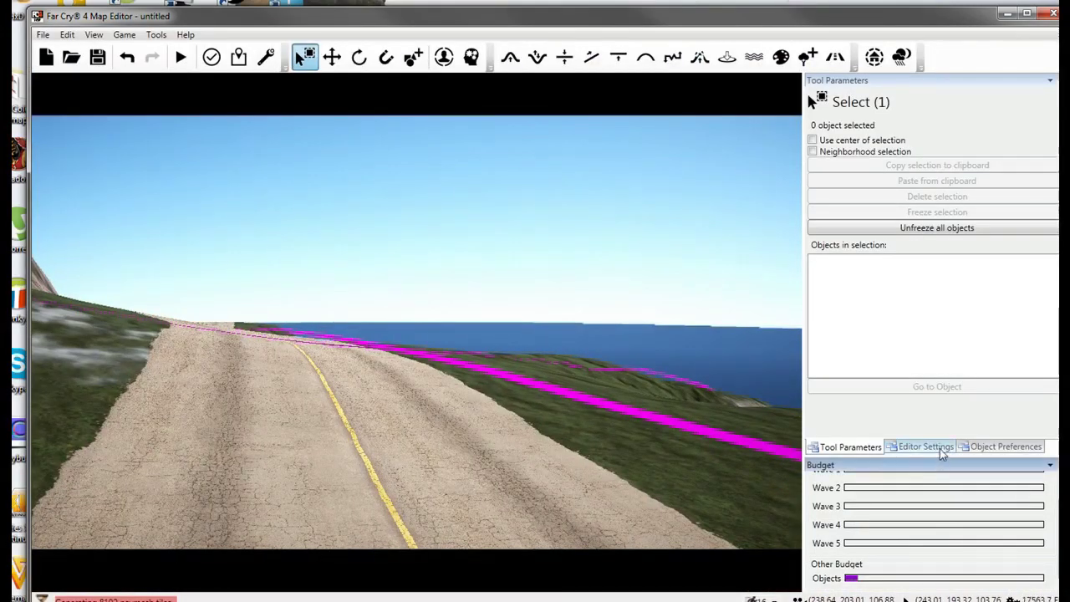
Review the available engine quality options in the editor settings without changing the selection.
click(929, 448)
click(861, 332)
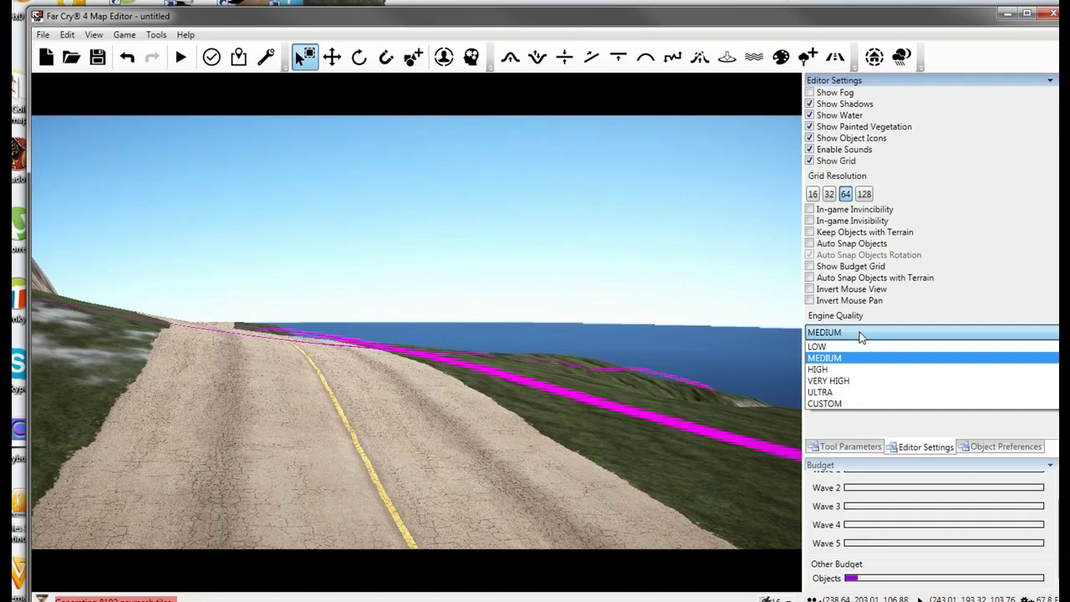
click(861, 334)
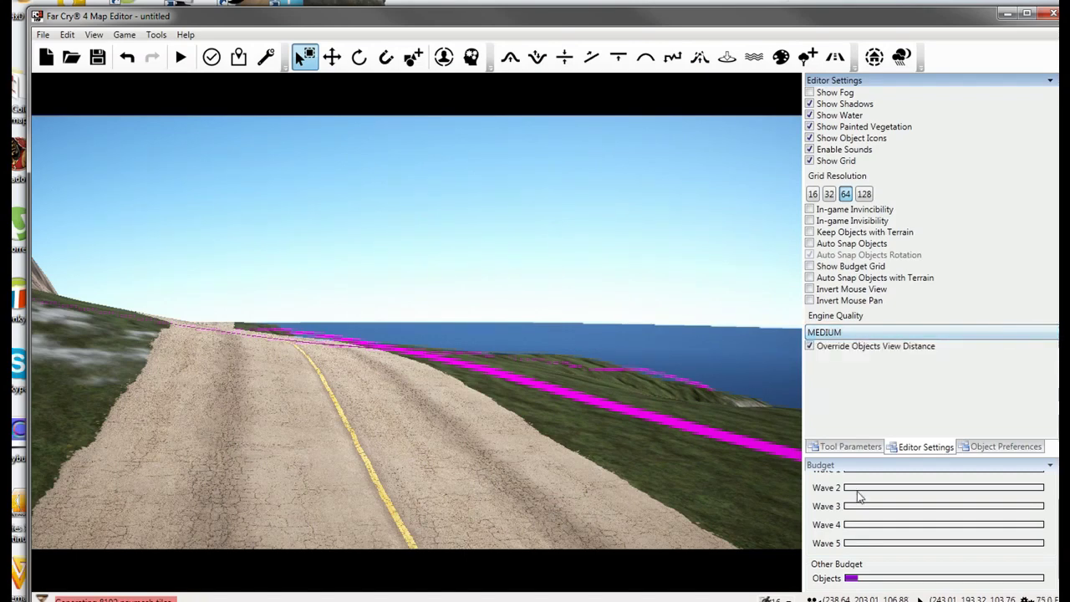
click(866, 449)
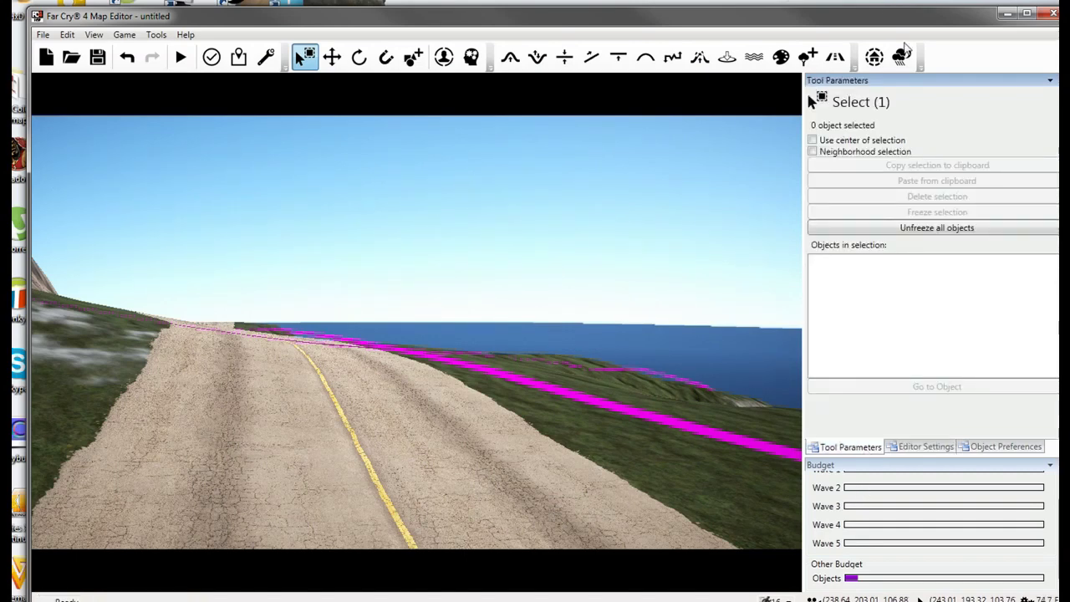
Preview the mountain and road under the Normal and Orange Sky ambient lights in the Environment settings.
click(902, 56)
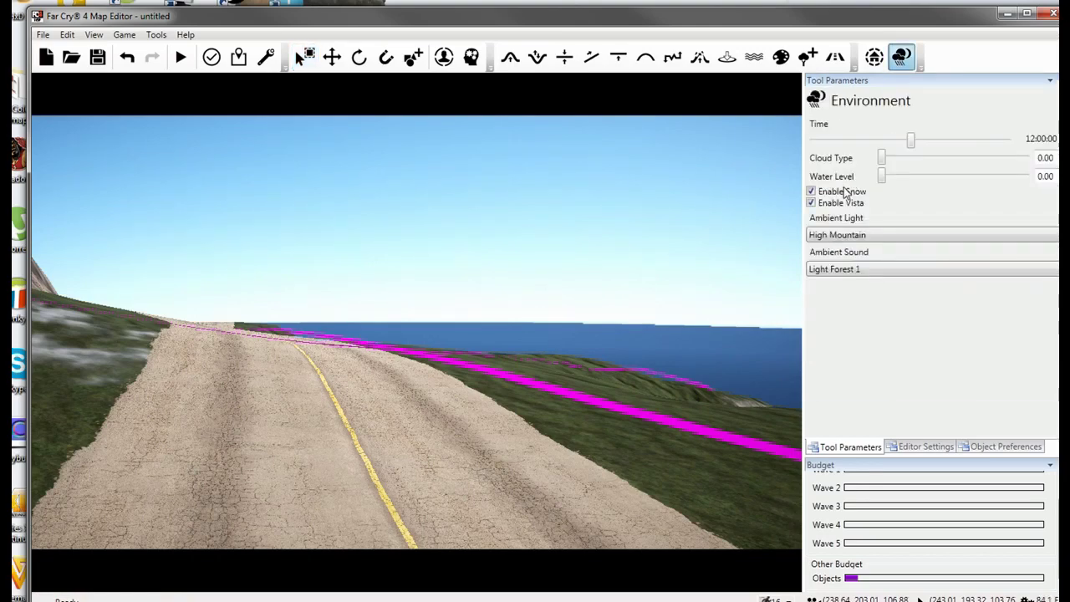
click(842, 238)
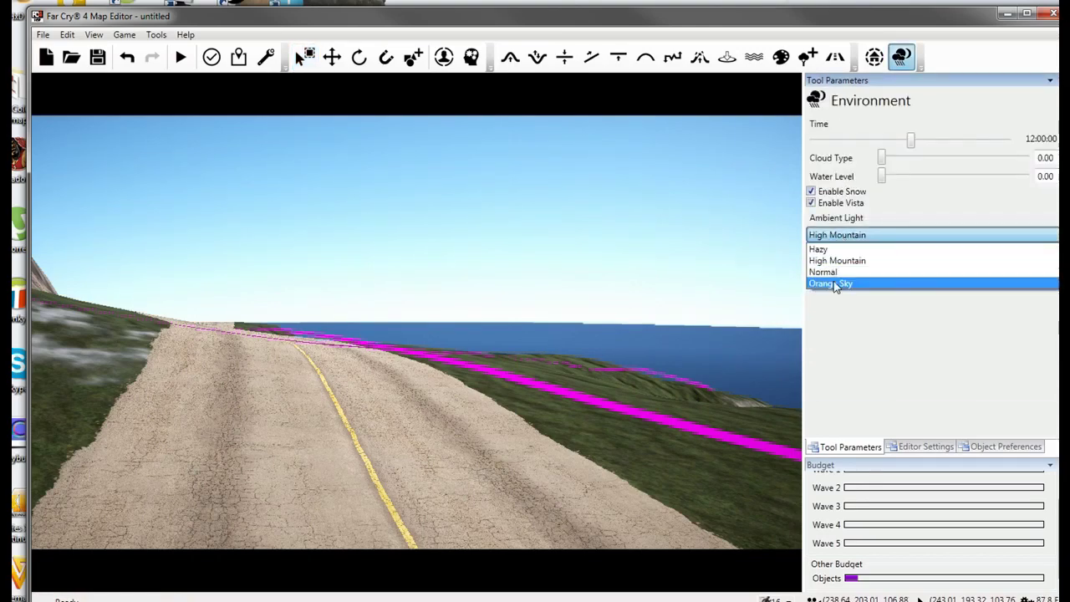
click(829, 272)
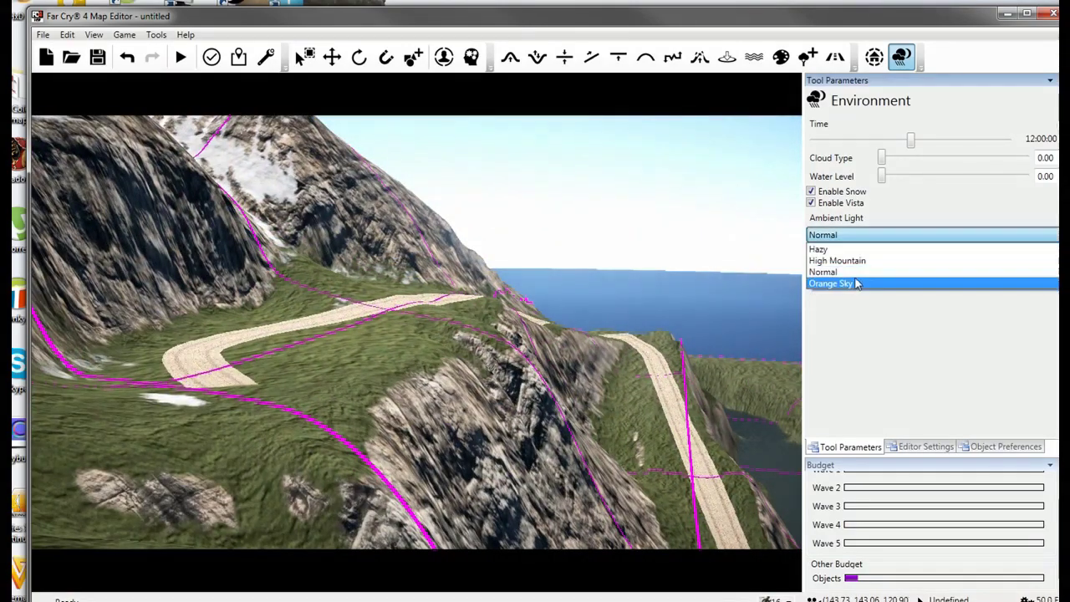
click(852, 284)
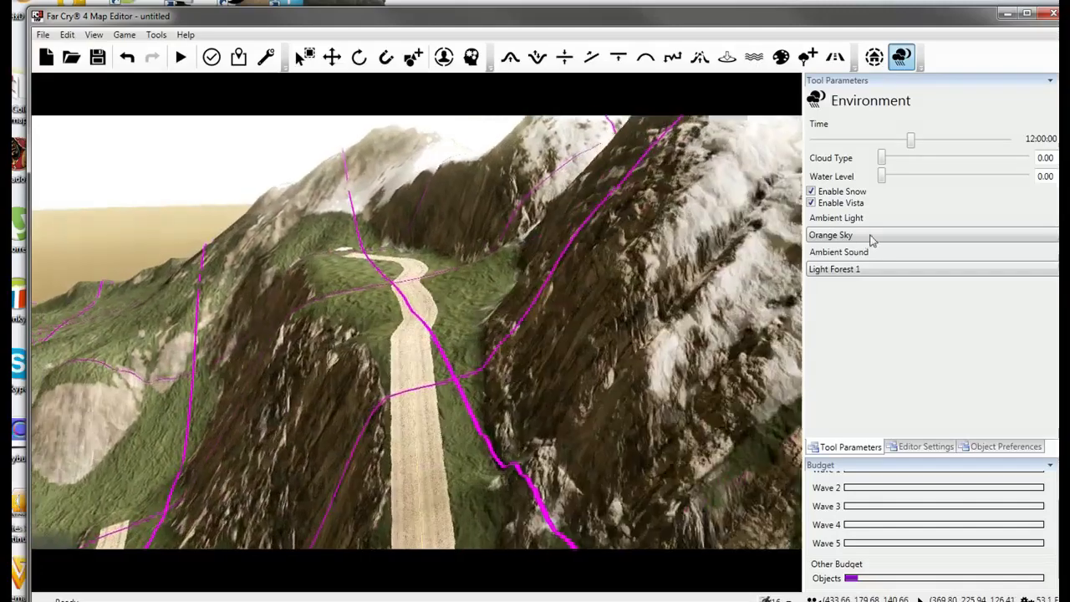
Set the ambient light to Hazy and the time of day to 06:58:00.
click(871, 237)
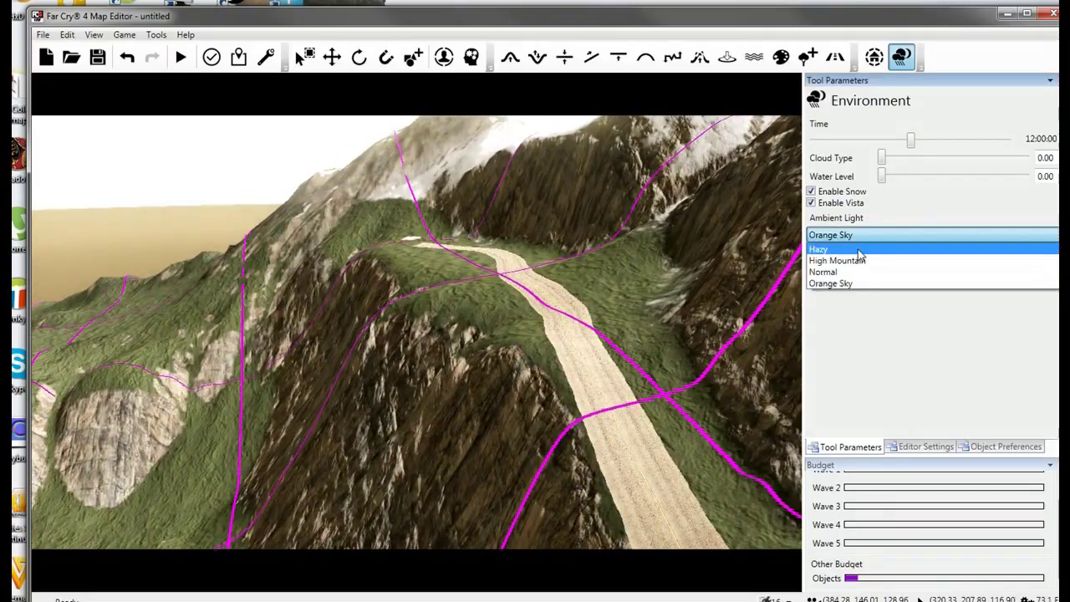
click(853, 251)
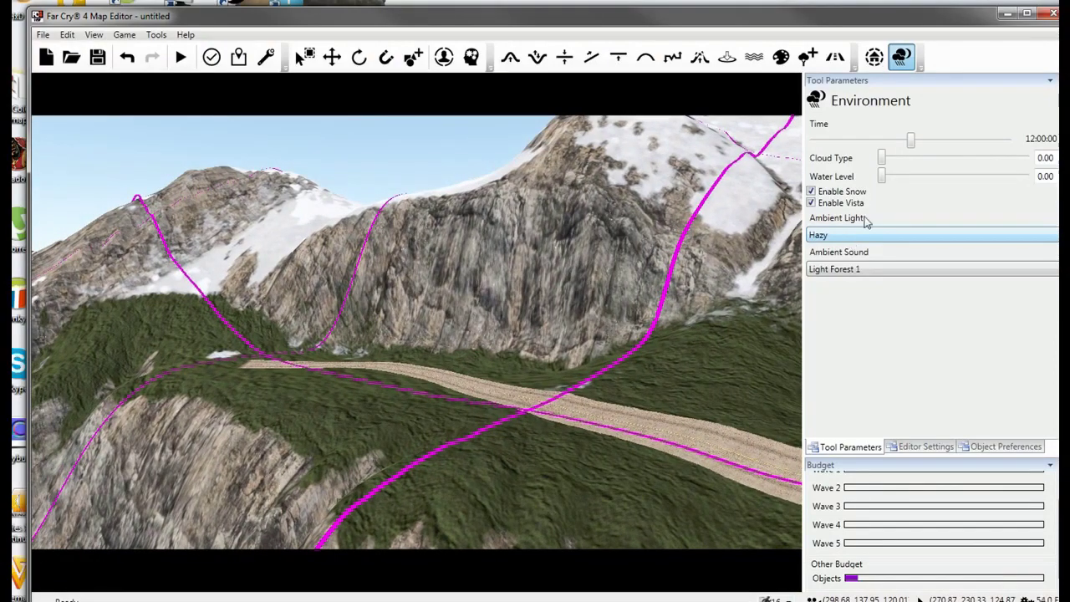
drag(911, 144, 888, 148)
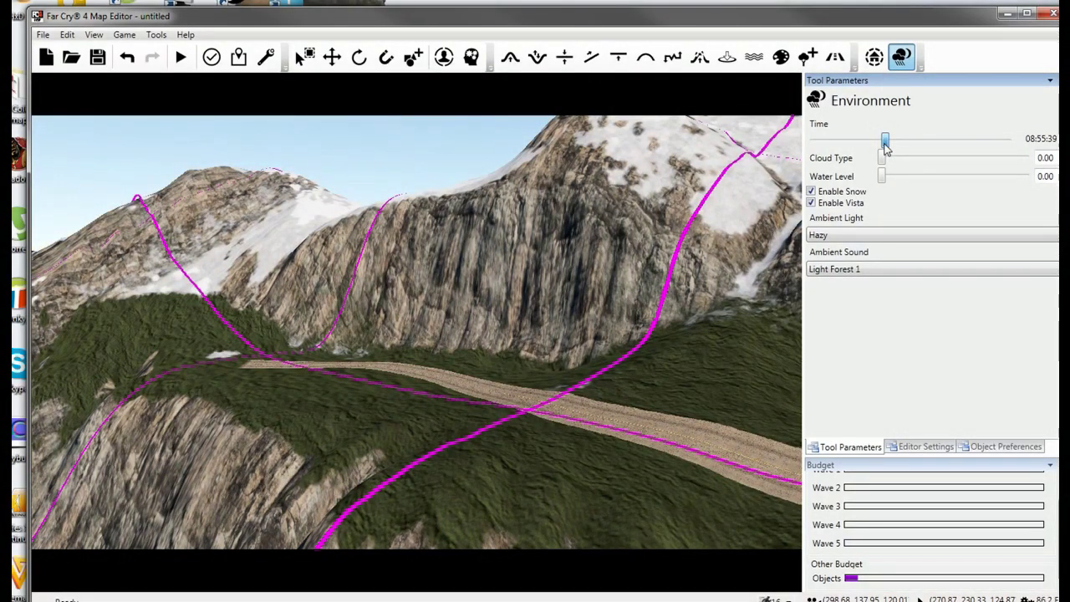
mouse_move(887, 146)
mouse_down()
mouse_move(786, 147)
mouse_move(870, 148)
mouse_up()
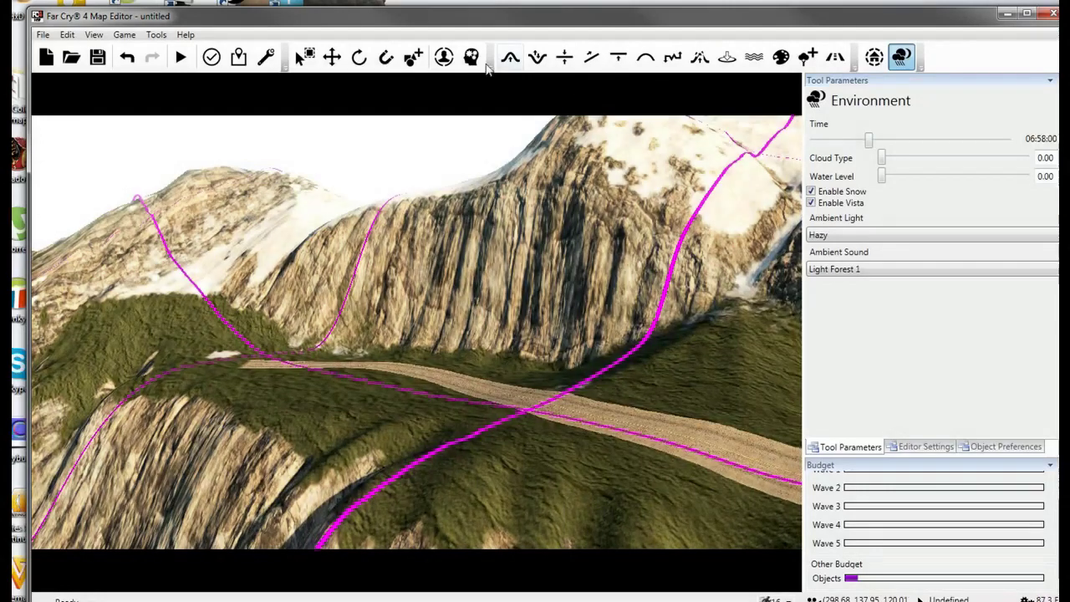
Place an Army Mobile Flood Light 01 from the Lighting & Fire objects on the mountain road.
click(413, 56)
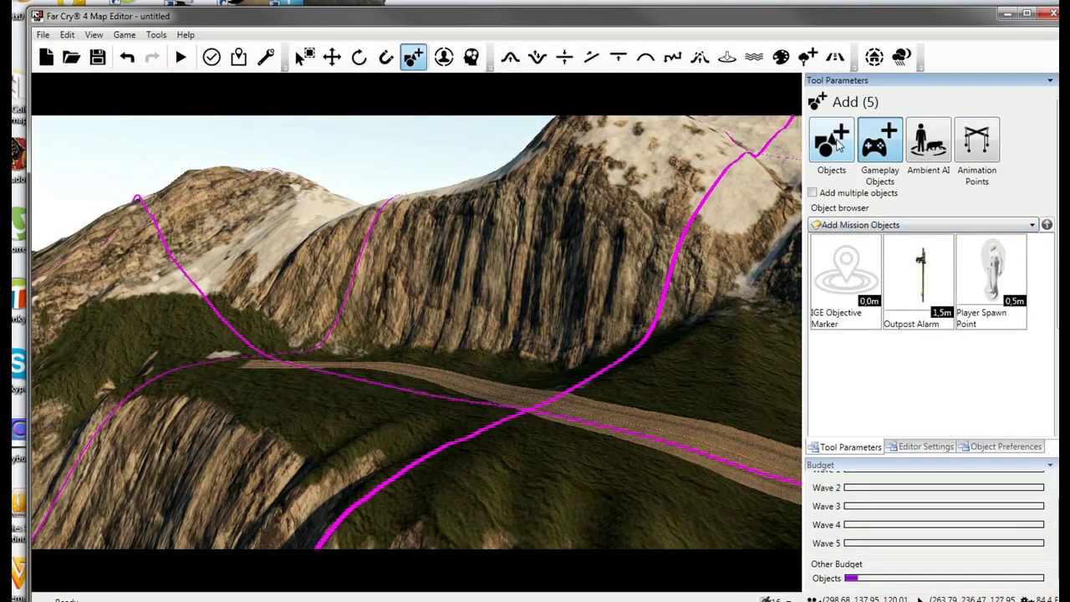
click(837, 144)
click(996, 226)
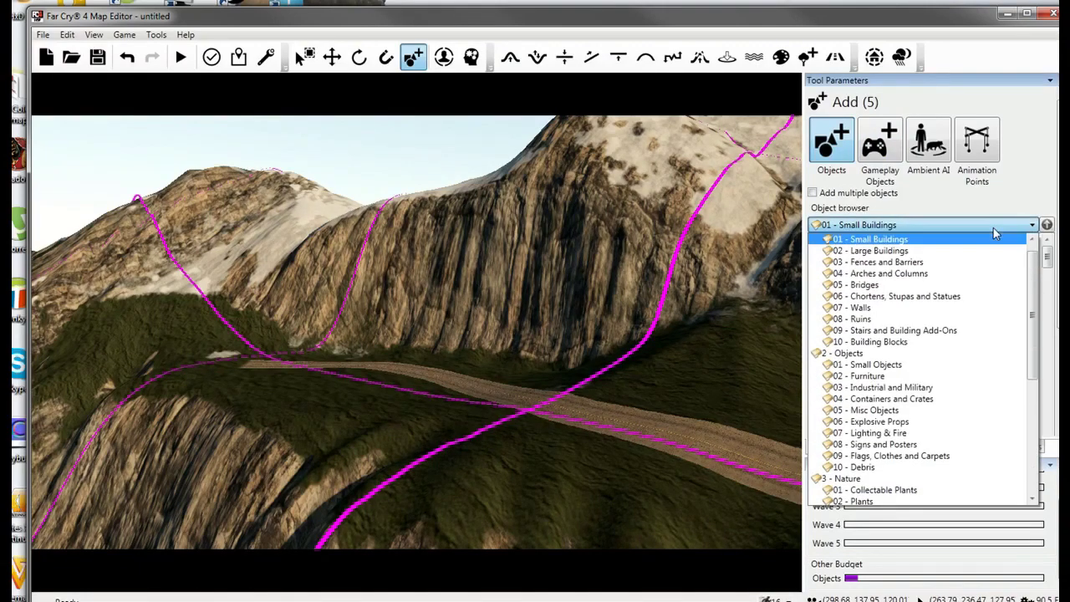
scroll(903, 381, down, 1)
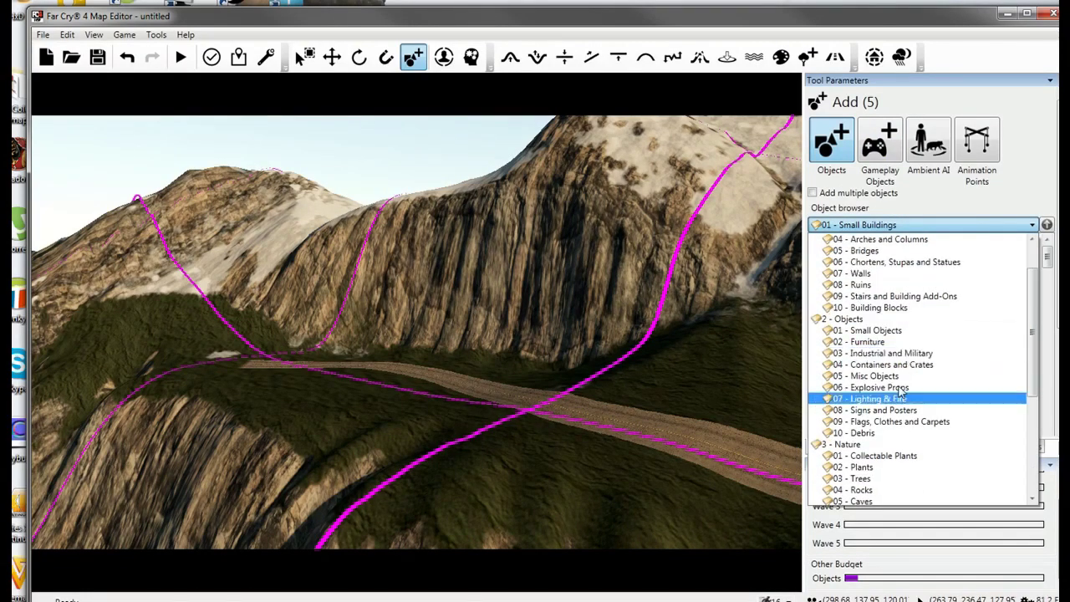
click(902, 400)
scroll(1052, 266, down, 3)
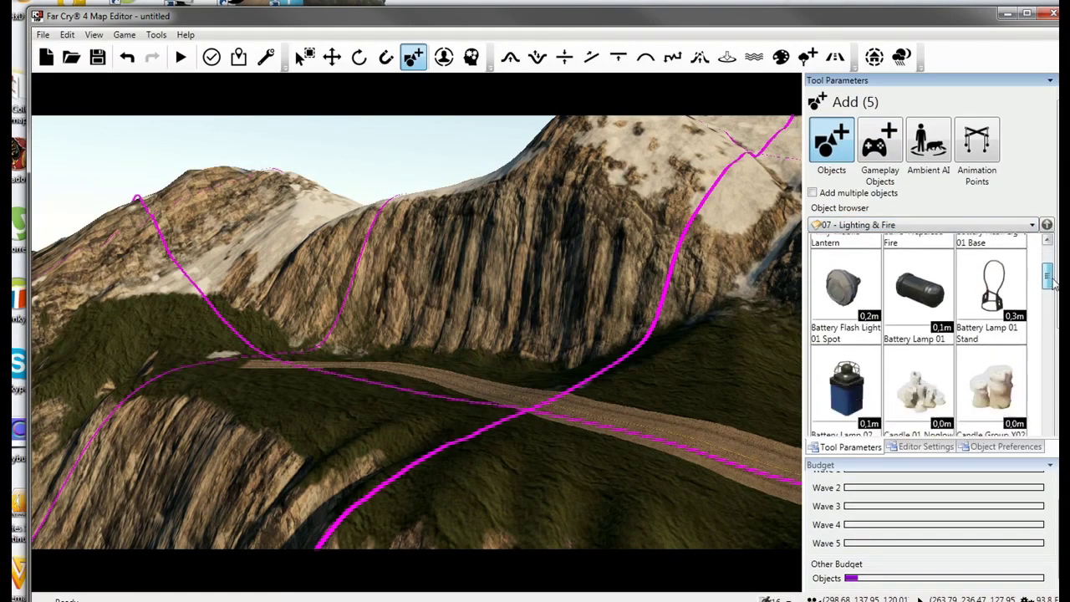
scroll(1052, 266, up, 3)
click(845, 276)
scroll(438, 422, up, 5)
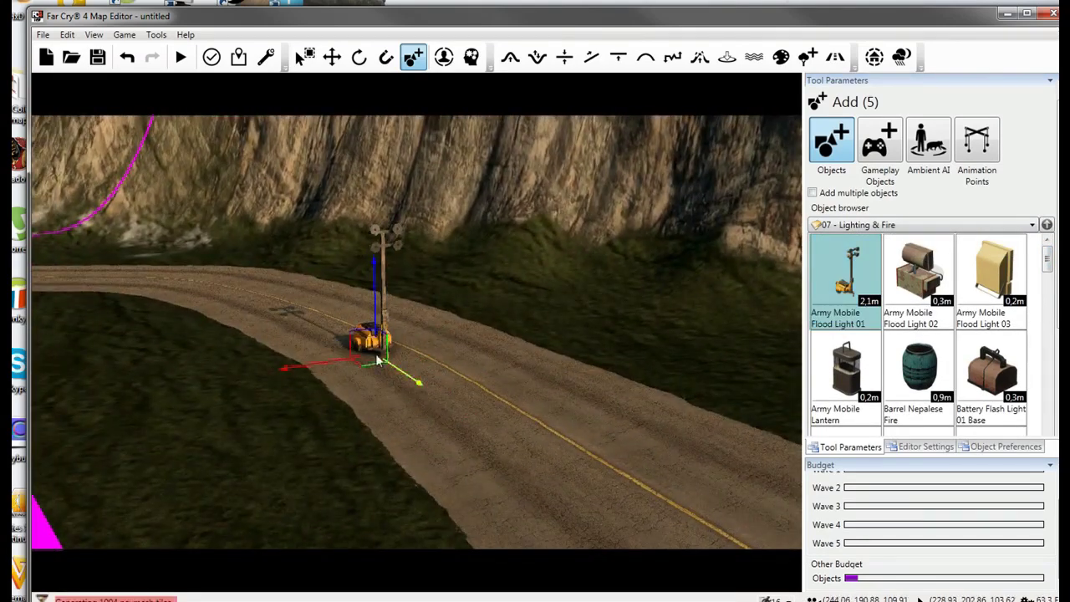
right_drag(553, 449, 435, 448)
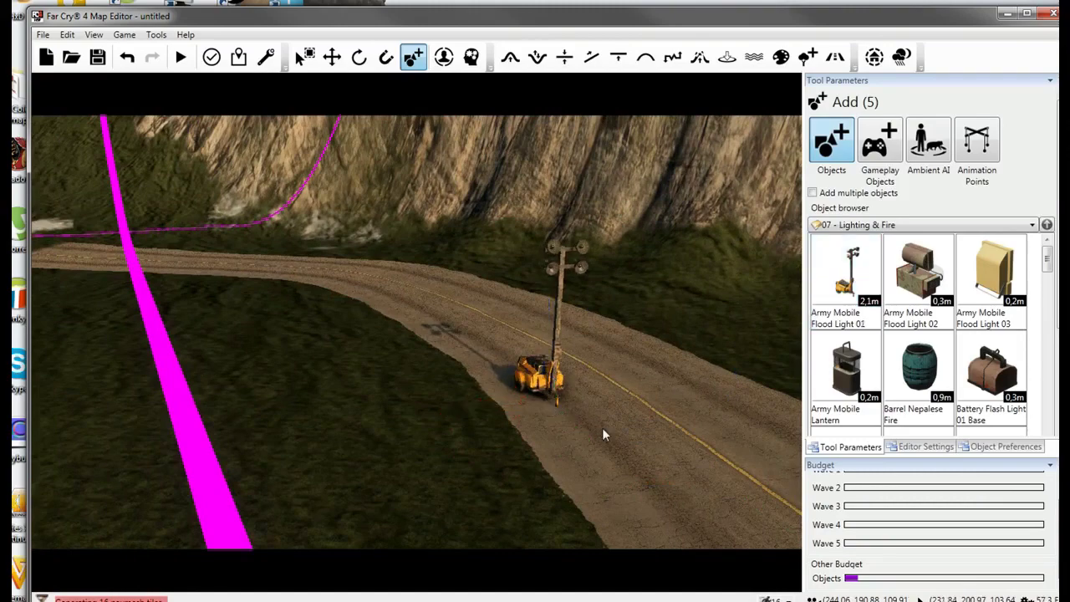
Examine the flood light's lamps, mast and trailer on the road from near and far.
key(w)
right_drag(604, 430, 752, 418)
key(s)
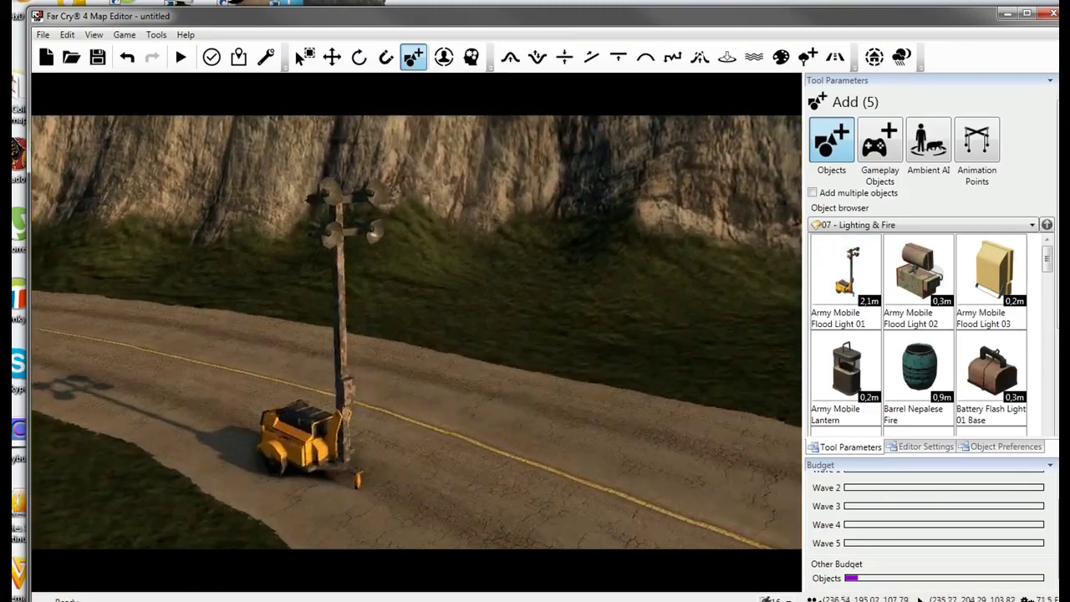
key(w)
key(s)
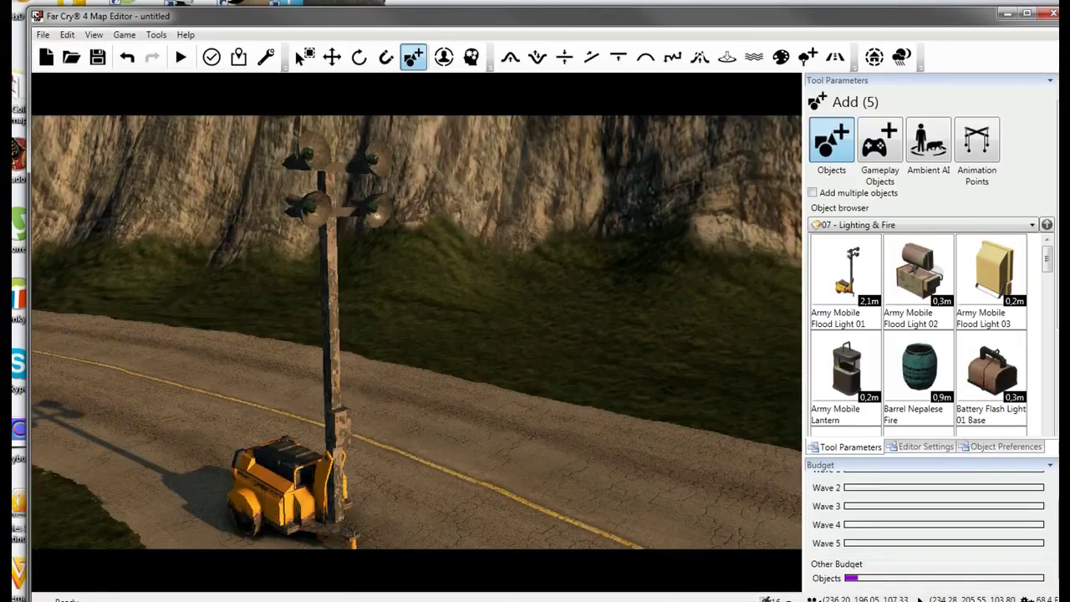
key(s)
key(d)
right_drag(752, 418, 644, 417)
key(s)
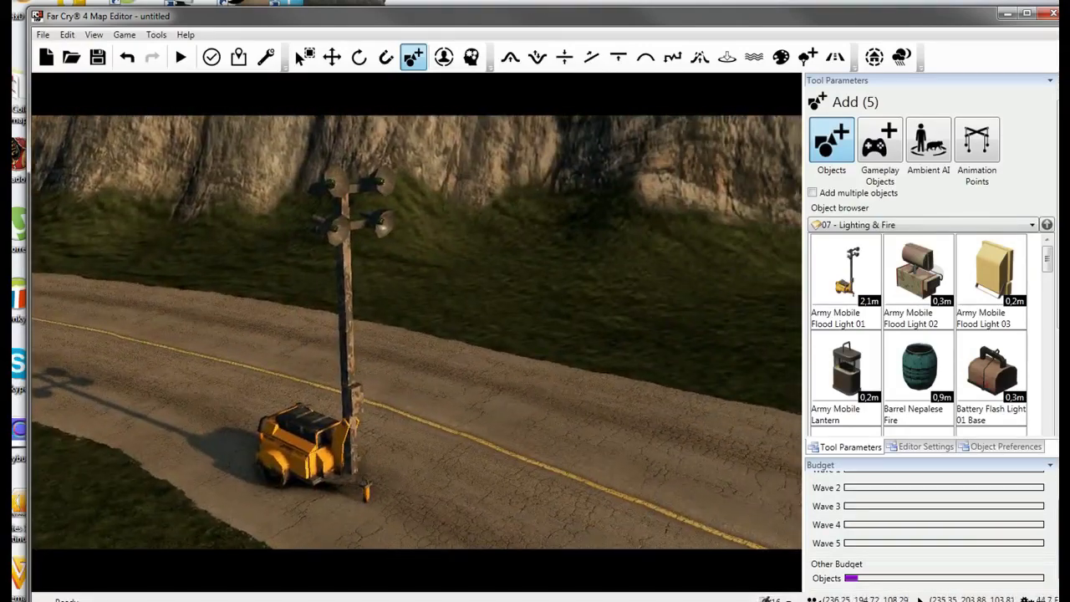
key(w)
Set the environment's time of day to 05:51:27 so the flood light shines in the dark.
click(921, 448)
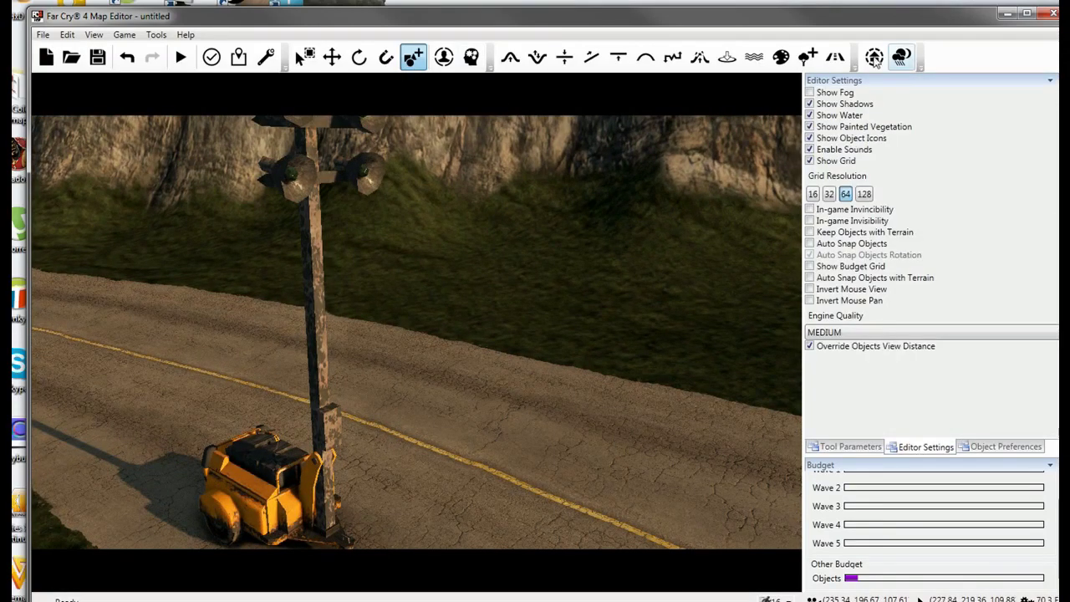
click(900, 59)
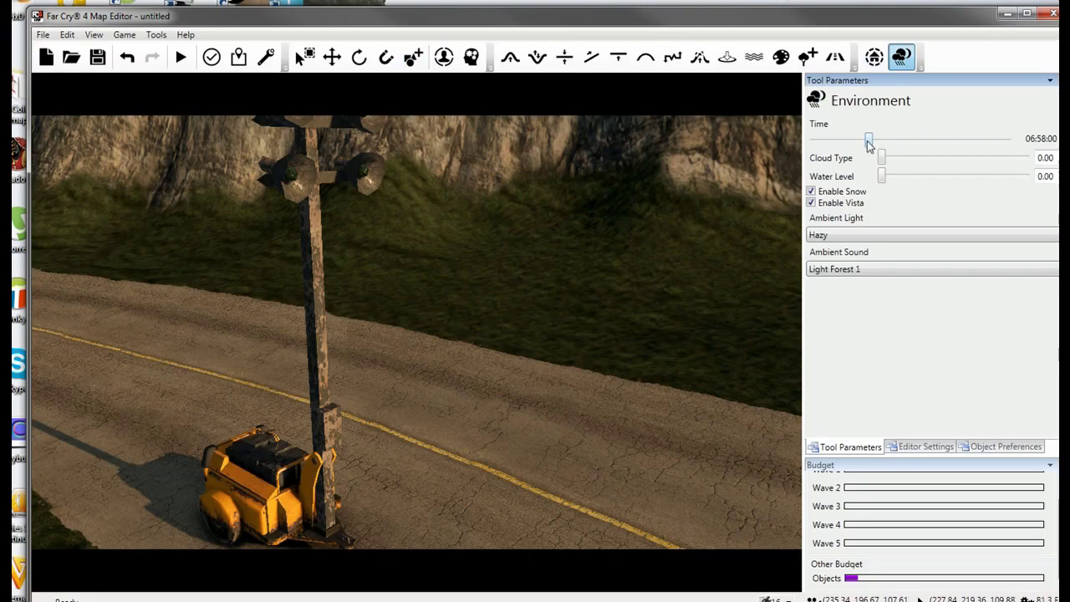
drag(870, 144, 862, 140)
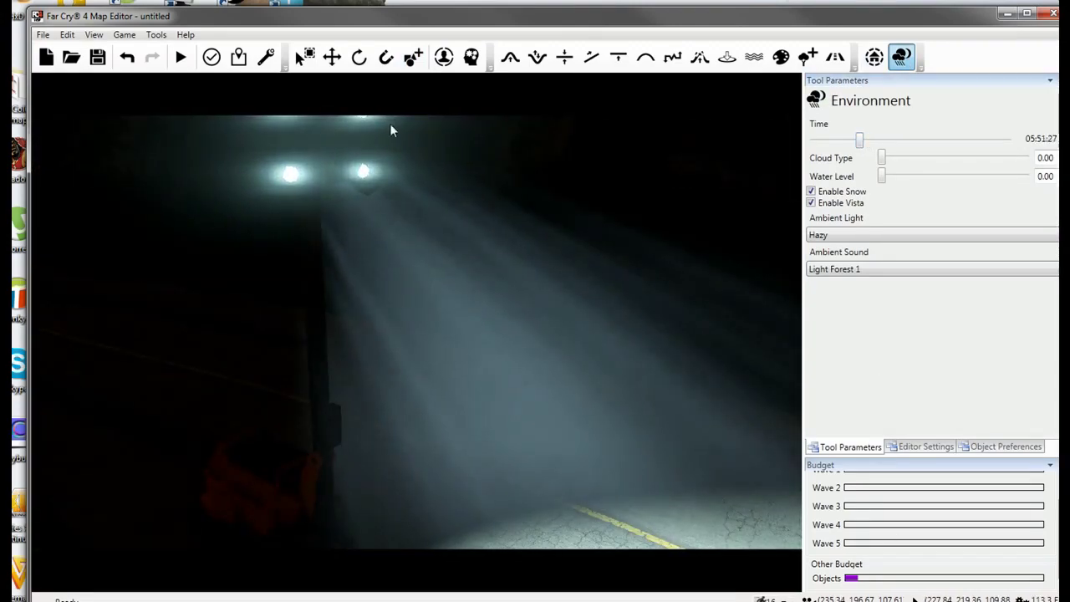
Look through the map's Modifiers, from the player settings down to the additional failing conditions.
click(266, 57)
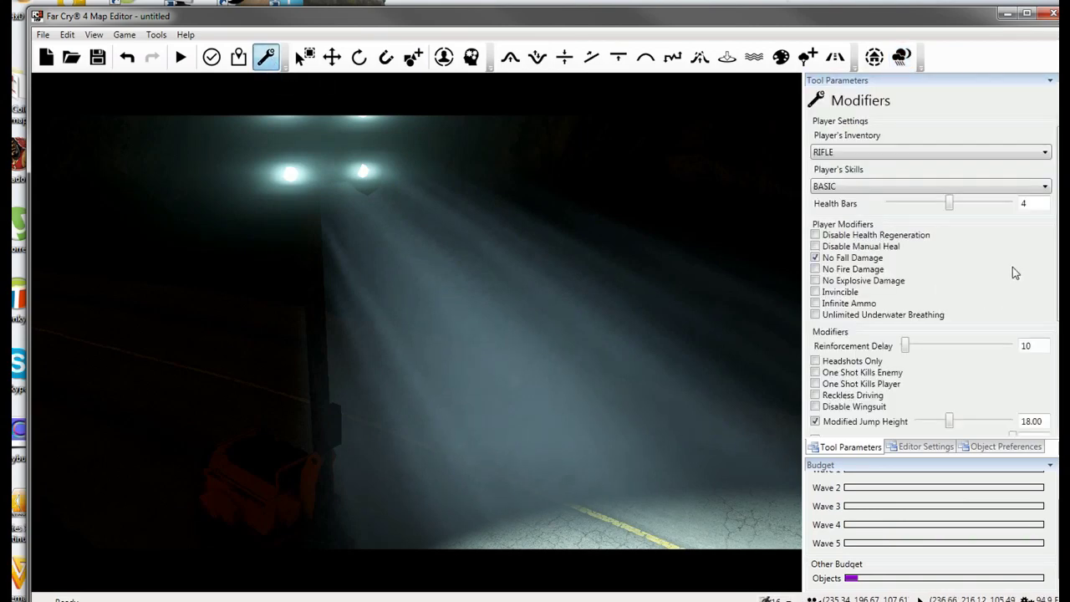
scroll(933, 276, down, 5)
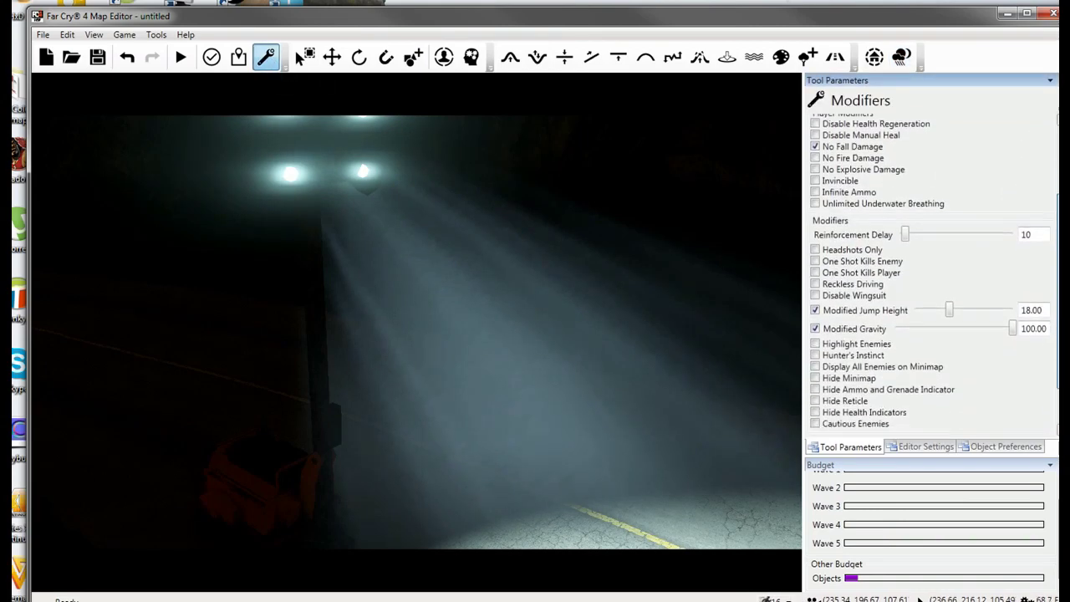
scroll(933, 276, down, 1)
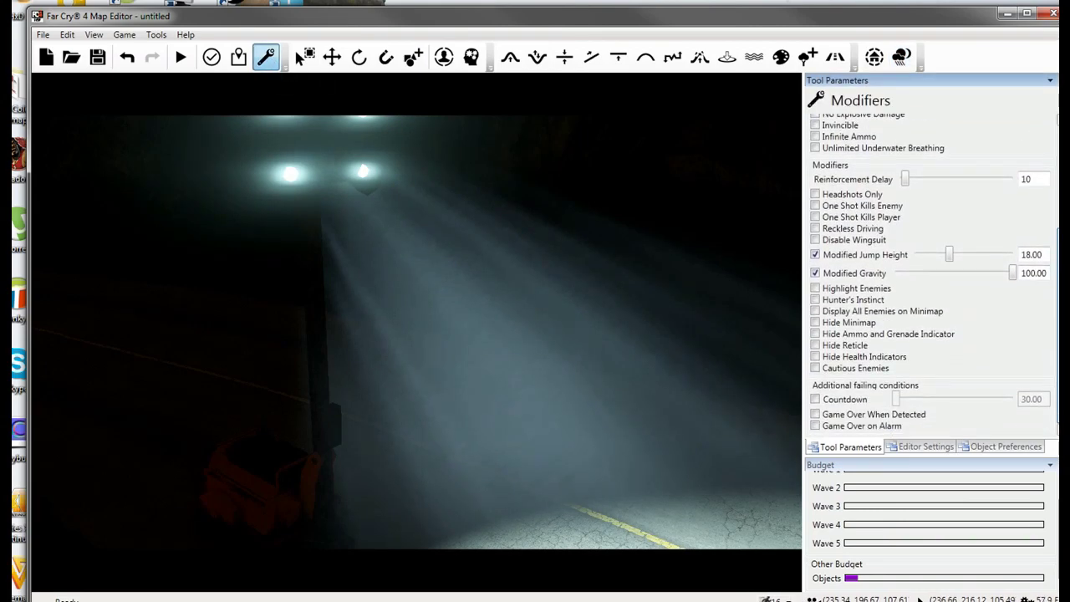
scroll(443, 318, down, 3)
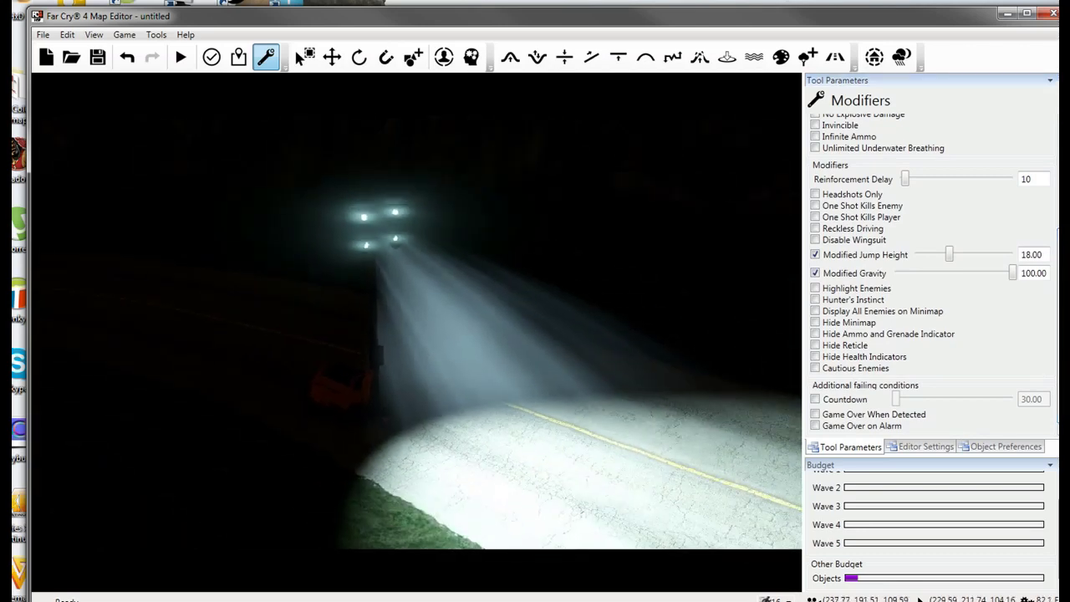
View the lit flood light up close, and look through the Editor Settings, Object Preferences and player Modifiers.
right_drag(418, 299, 442, 318)
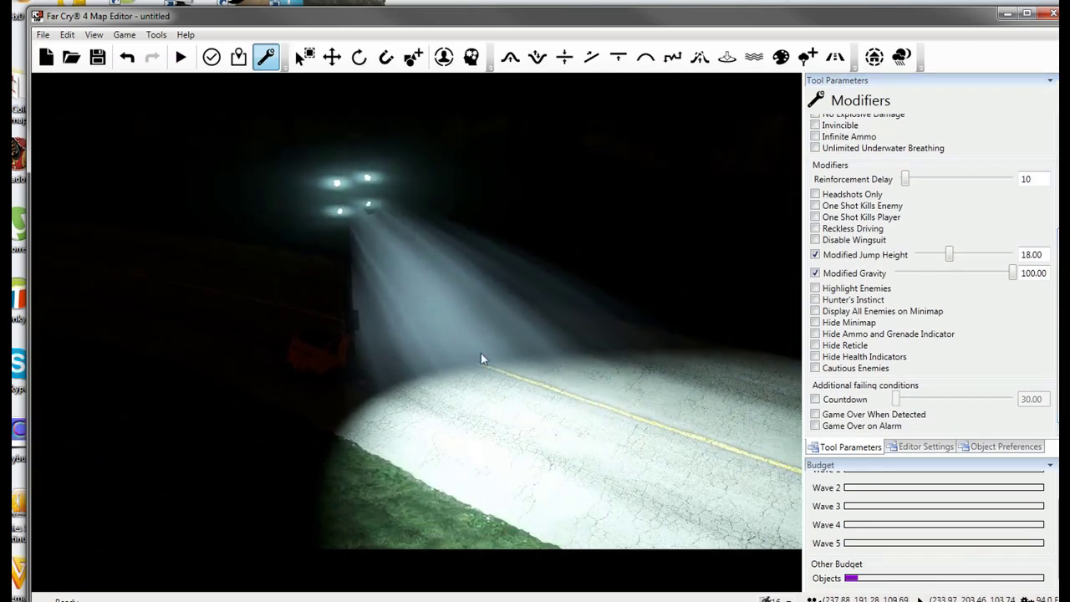
right_drag(480, 358, 547, 352)
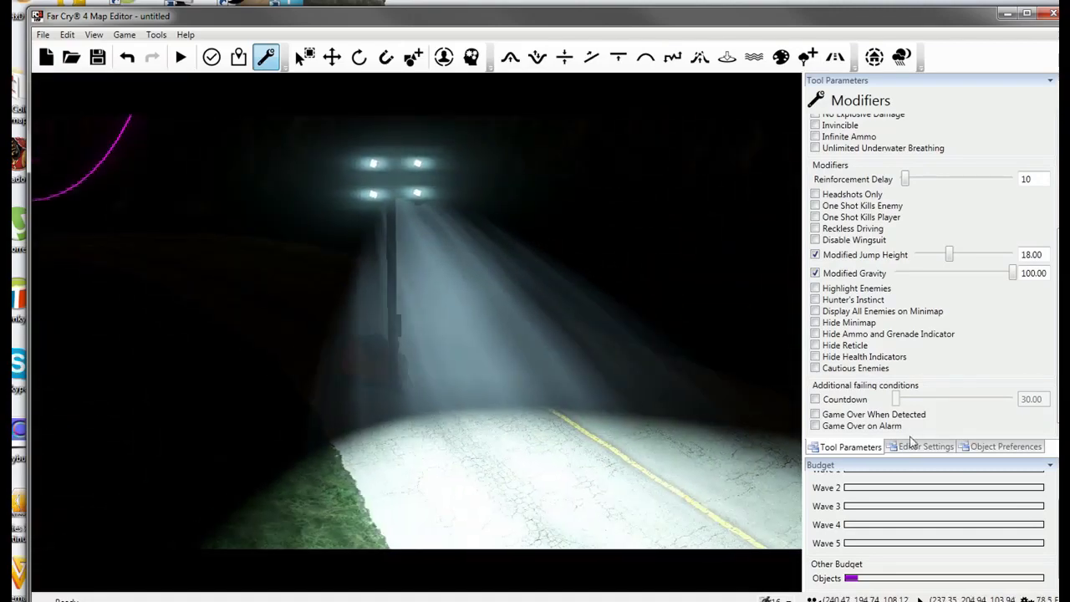
click(925, 447)
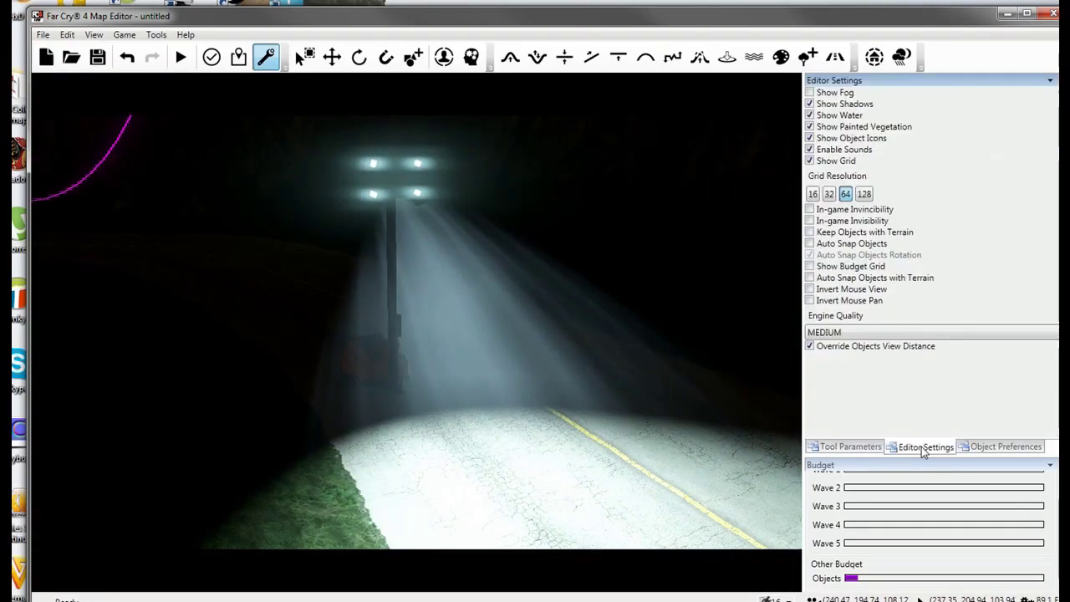
click(997, 449)
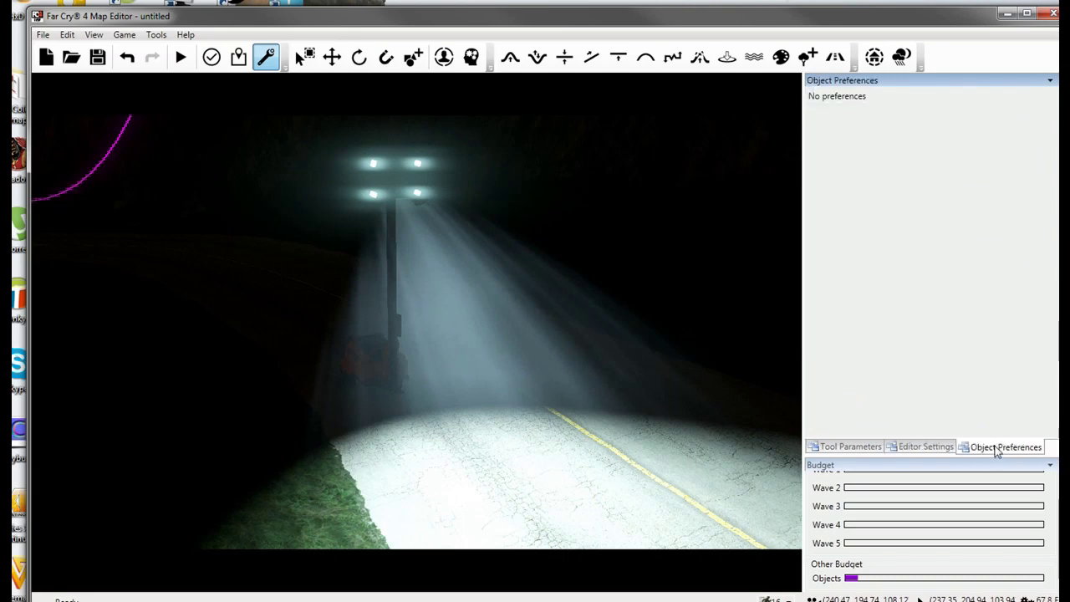
click(862, 450)
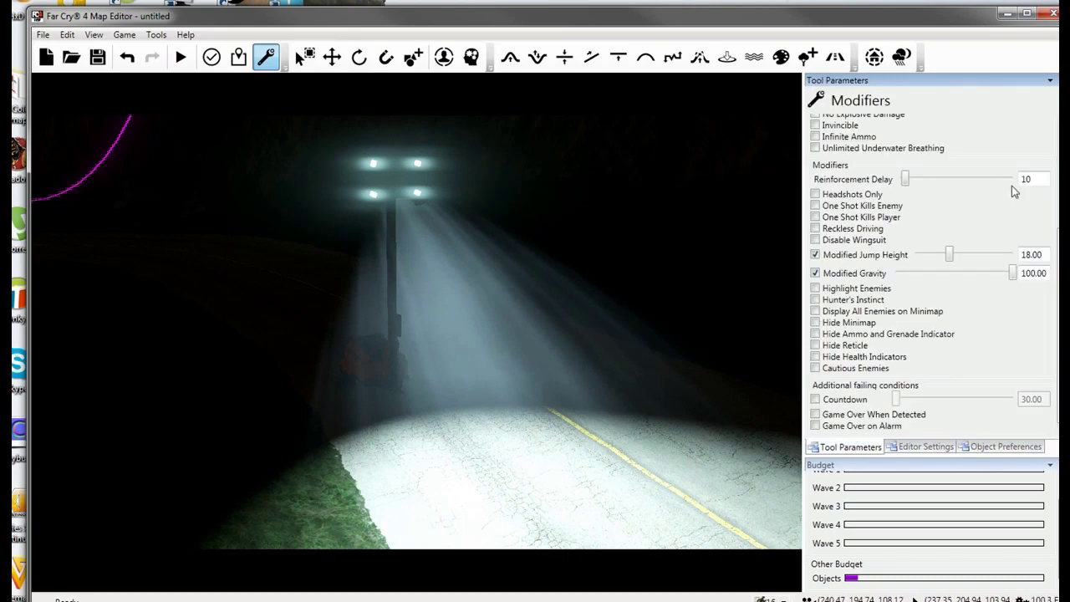
scroll(970, 165, up, 5)
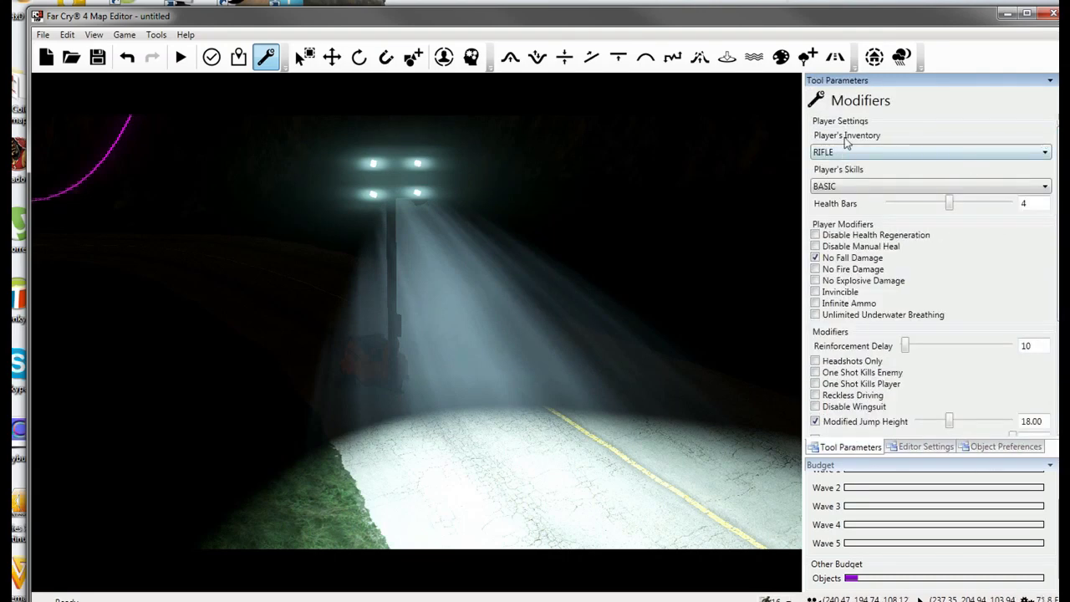
Set the environment's time of day to 06:01:09 and check the flood light's beam from near and far.
click(901, 57)
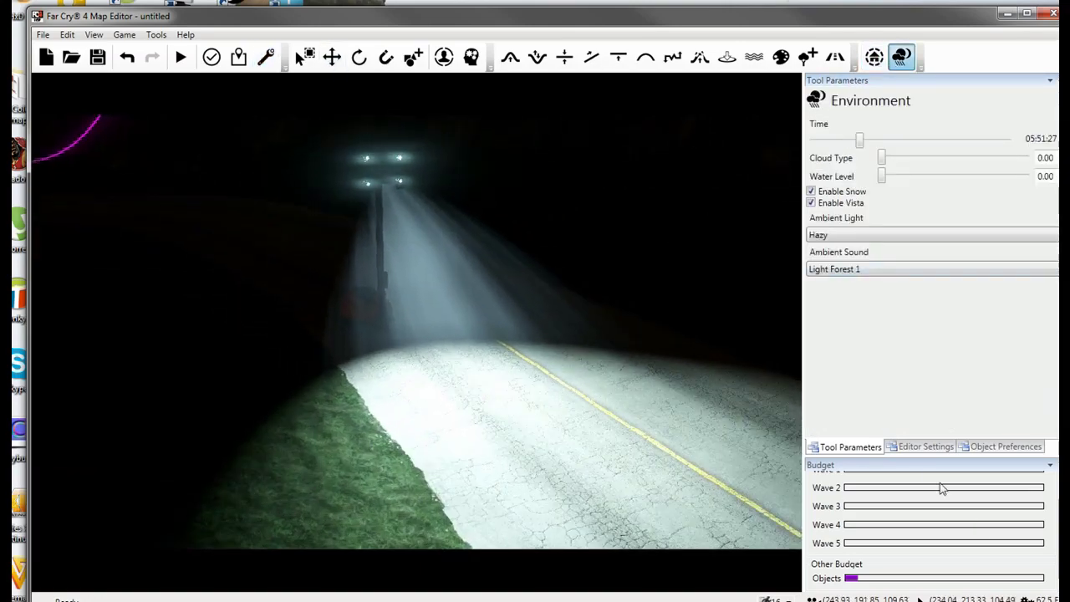
drag(859, 138, 862, 145)
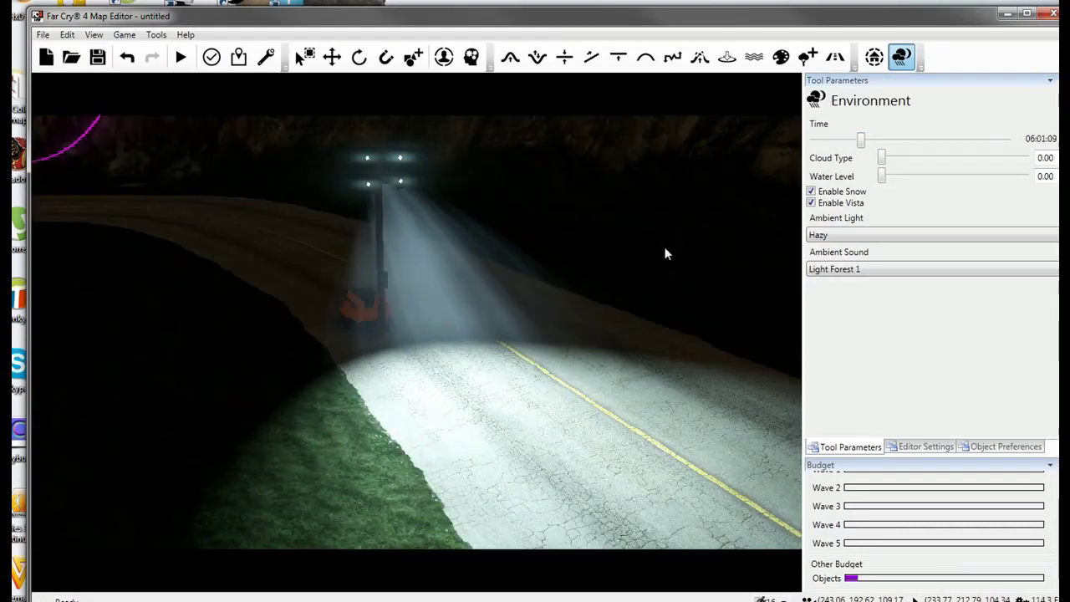
scroll(668, 253, down, 8)
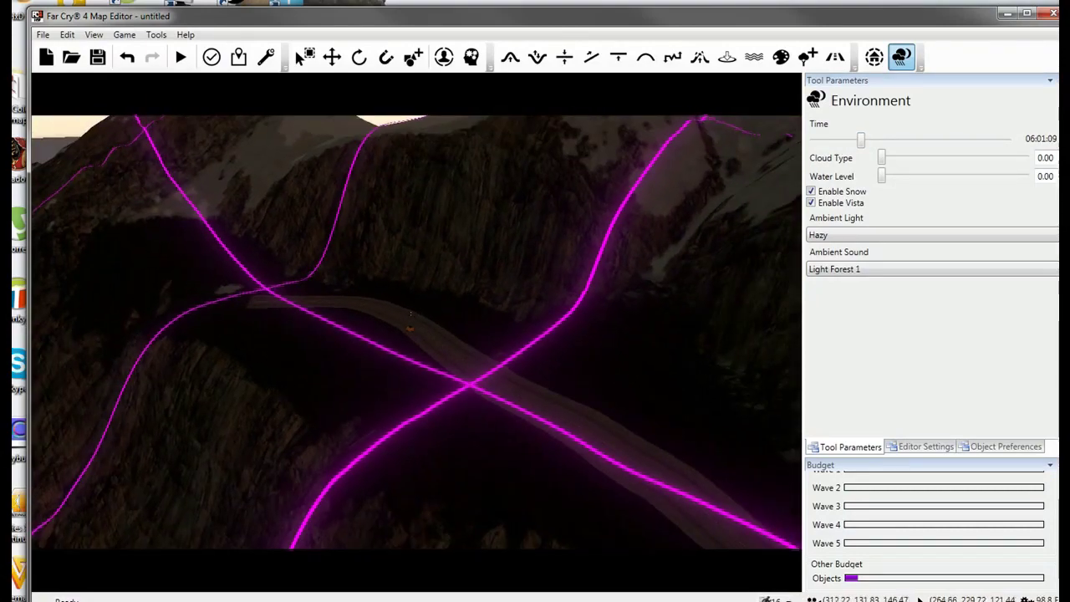
scroll(416, 332, up, 8)
scroll(417, 332, down, 5)
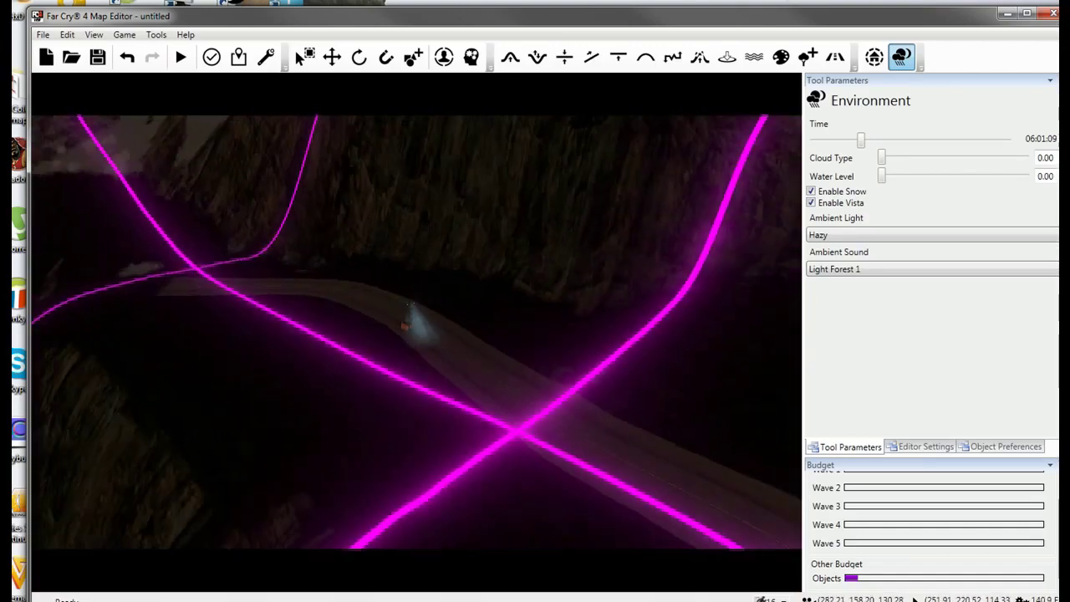
scroll(417, 332, up, 4)
scroll(417, 332, down, 4)
scroll(417, 332, up, 6)
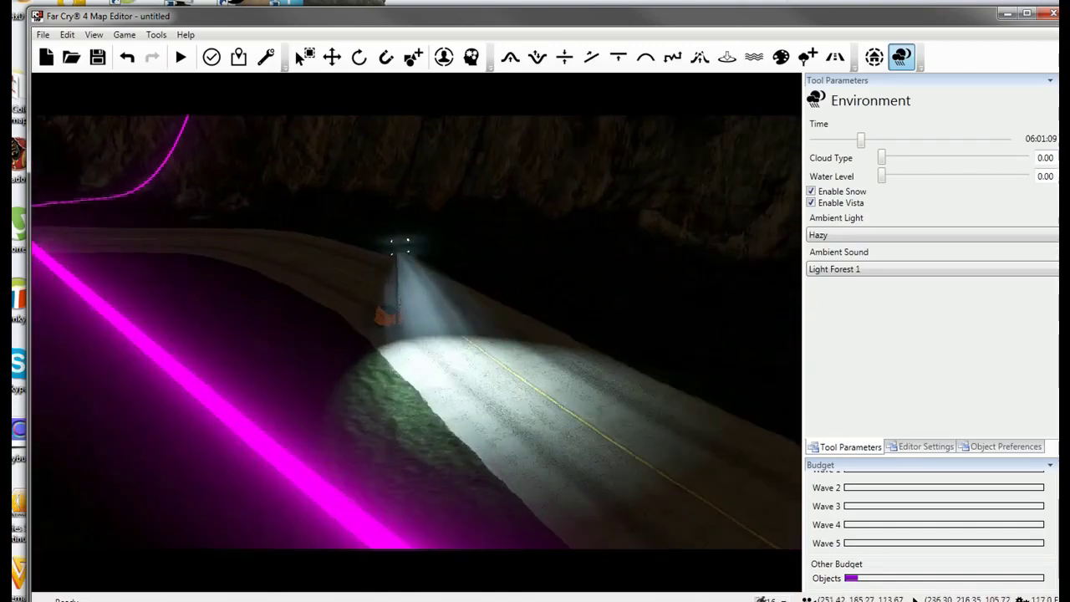
scroll(750, 343, up, 2)
Set the editor's Engine Quality to ULTRA.
click(920, 447)
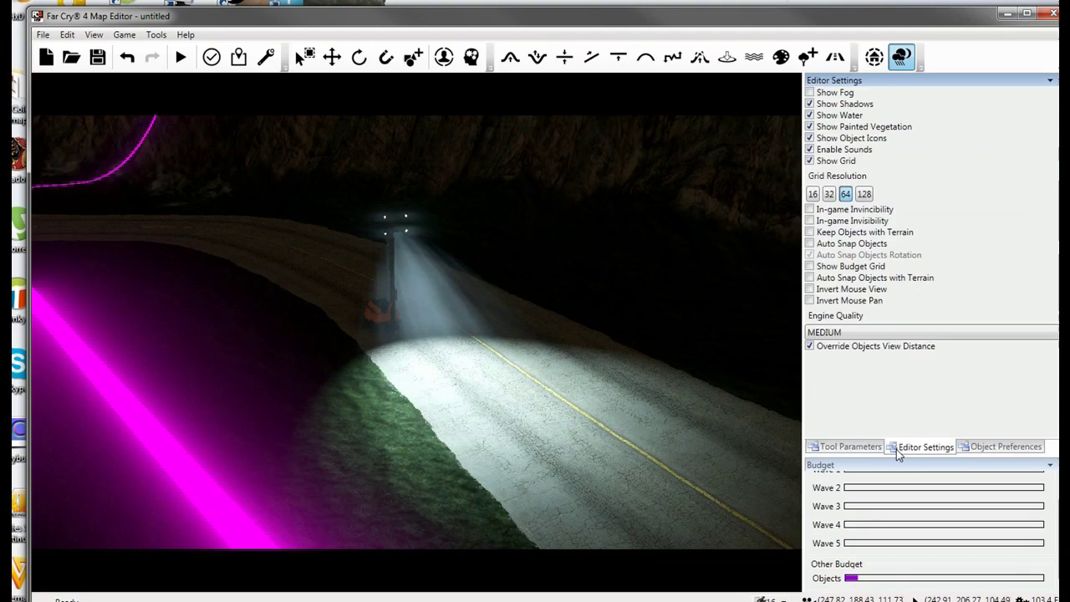
click(868, 335)
click(861, 392)
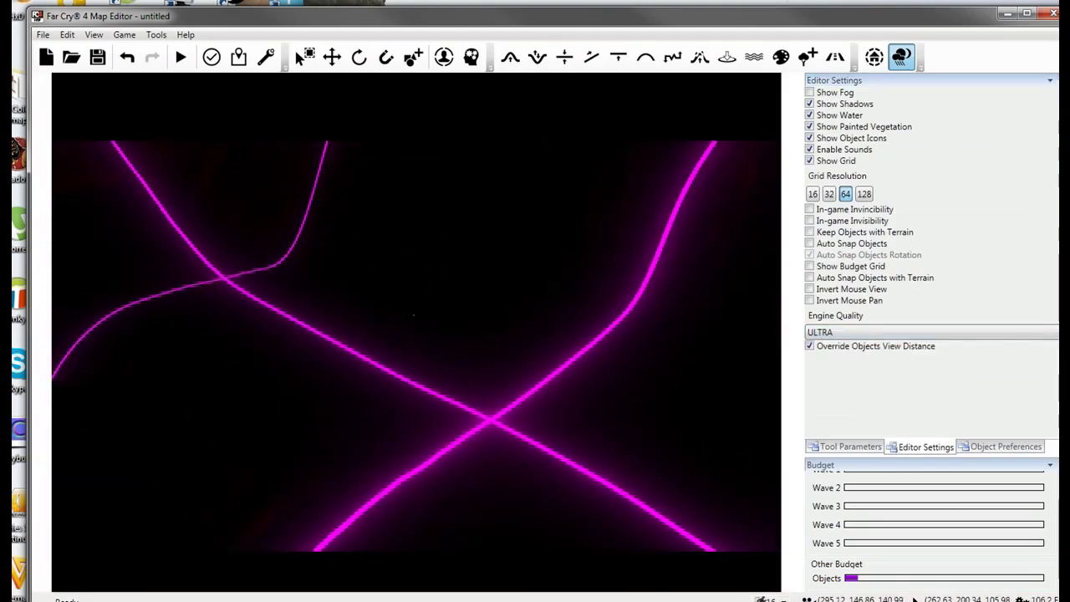
Examine the flood light's beam at ULTRA quality while approaching it from a distance.
right_drag(416, 346, 586, 418)
key(a)
key(w)
key(w)
key(d)
key(a)
key(w)
key(w)
key(w)
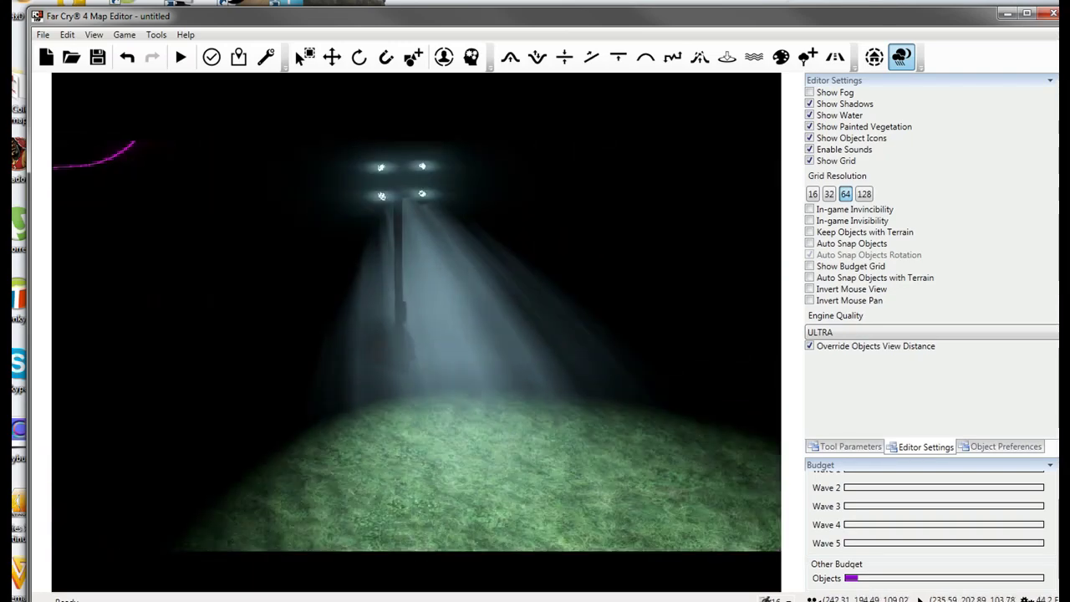
key(s)
Set the Engine Quality back to MEDIUM and check the road and flood light from afar.
click(894, 333)
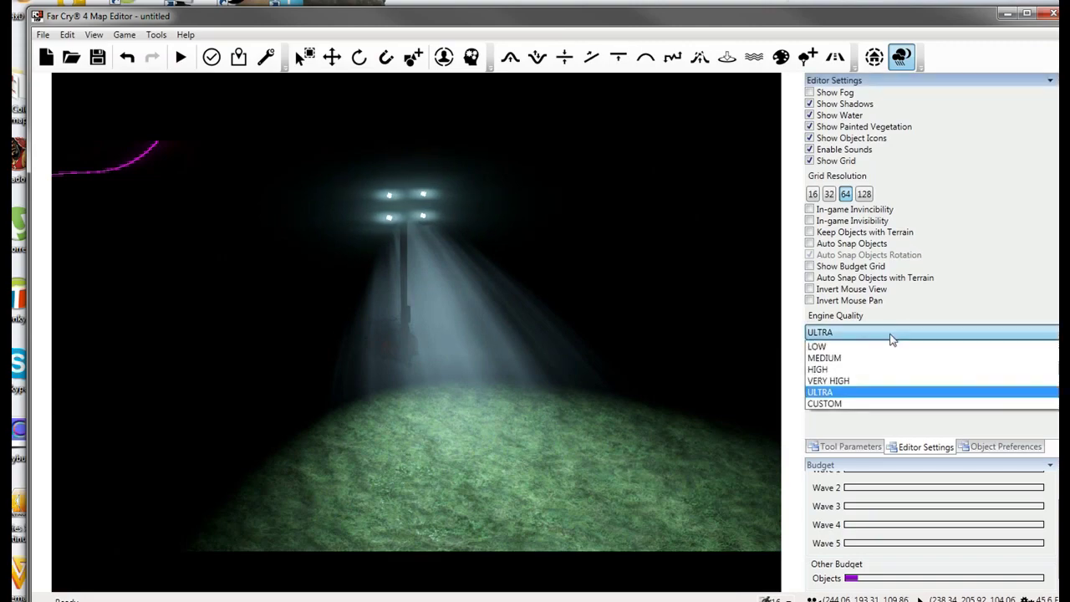
click(836, 358)
key(s)
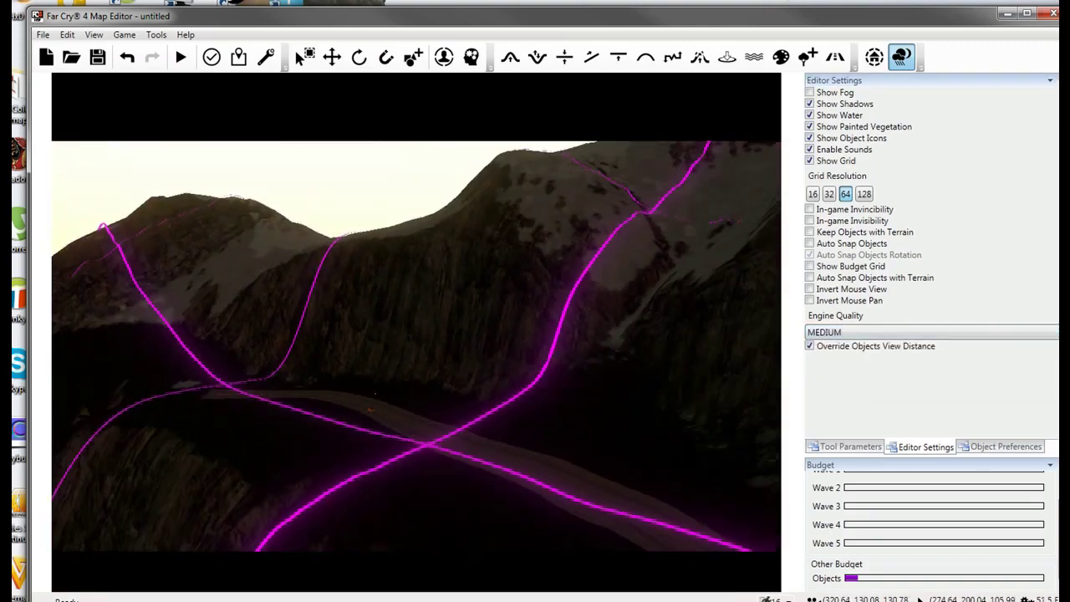
key(w)
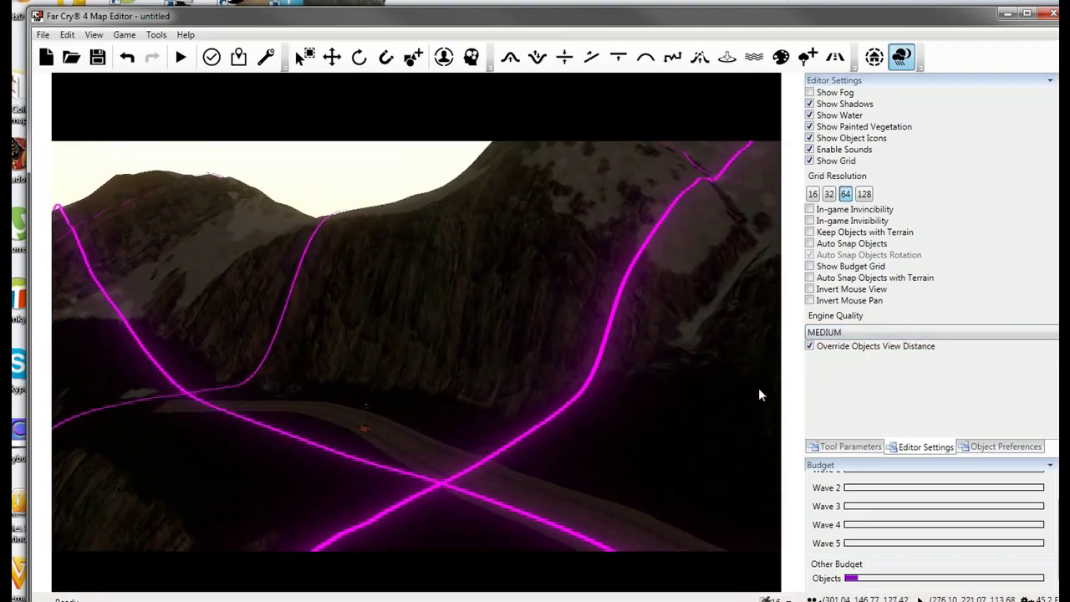
Set the ambient light to High Mountain and the time to 03:16:59, and inspect the flood light on the road.
click(837, 447)
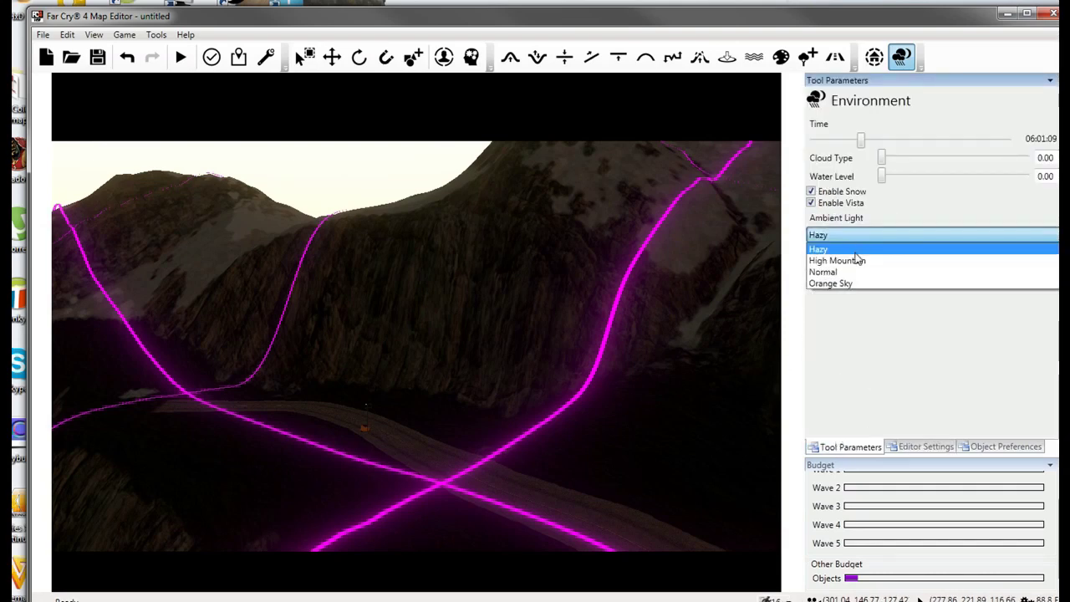
click(859, 262)
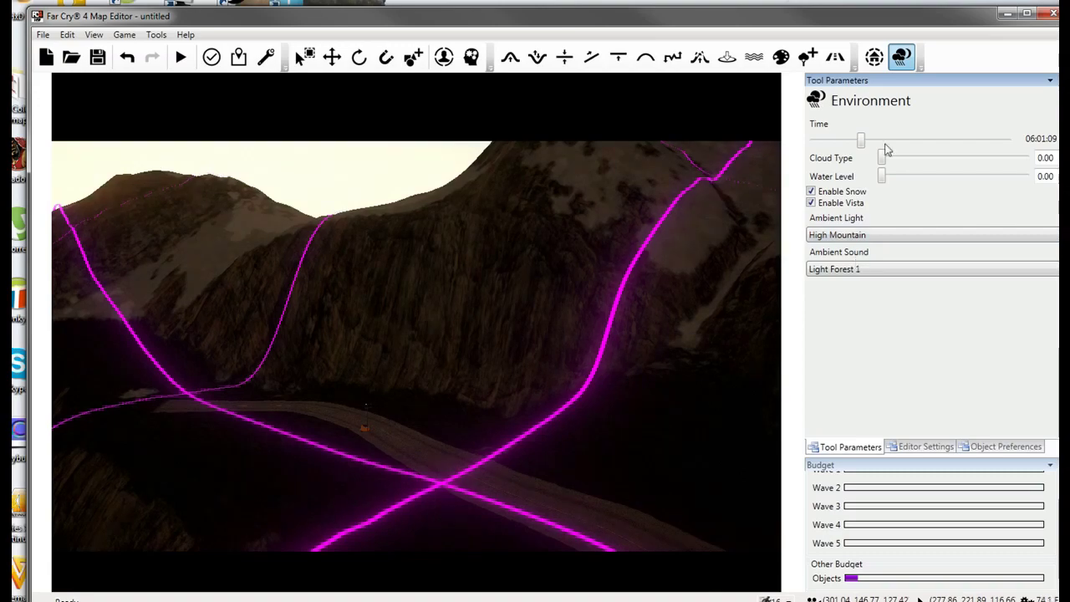
drag(863, 142, 835, 139)
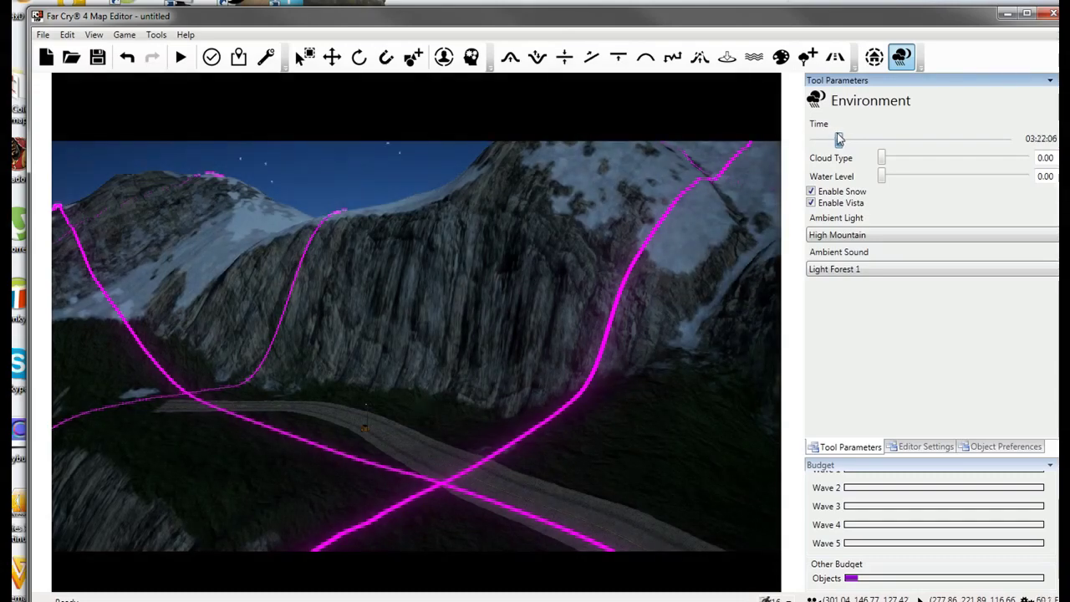
right_drag(552, 289, 468, 363)
key(w)
key(d)
key(w)
key(w)
right_drag(528, 269, 577, 291)
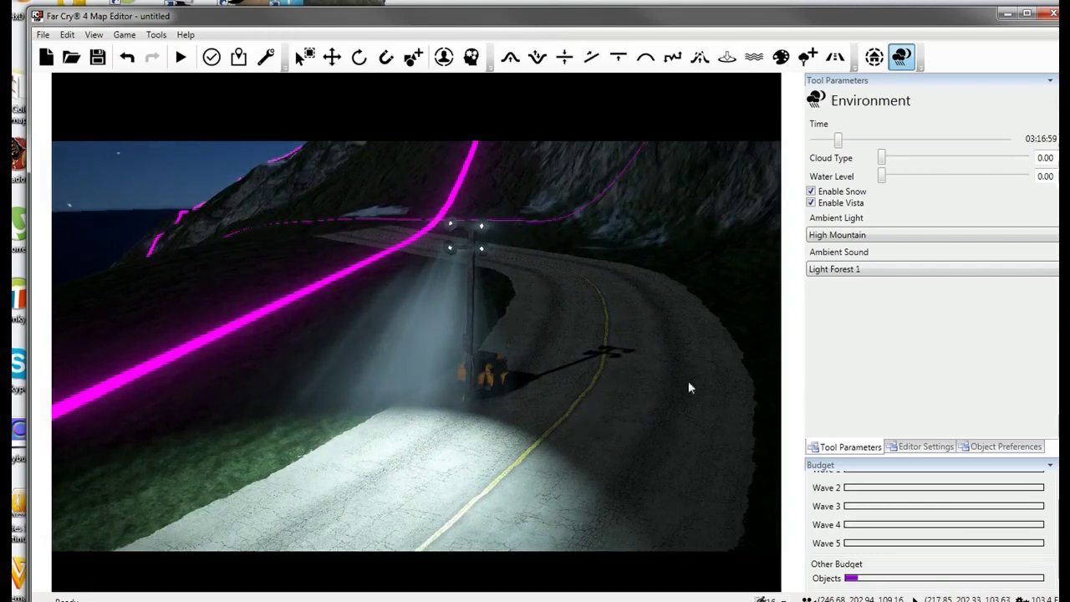
Browse the Lighting & Fire objects past the battery lamps and candles to the electric neon and street lights.
click(948, 450)
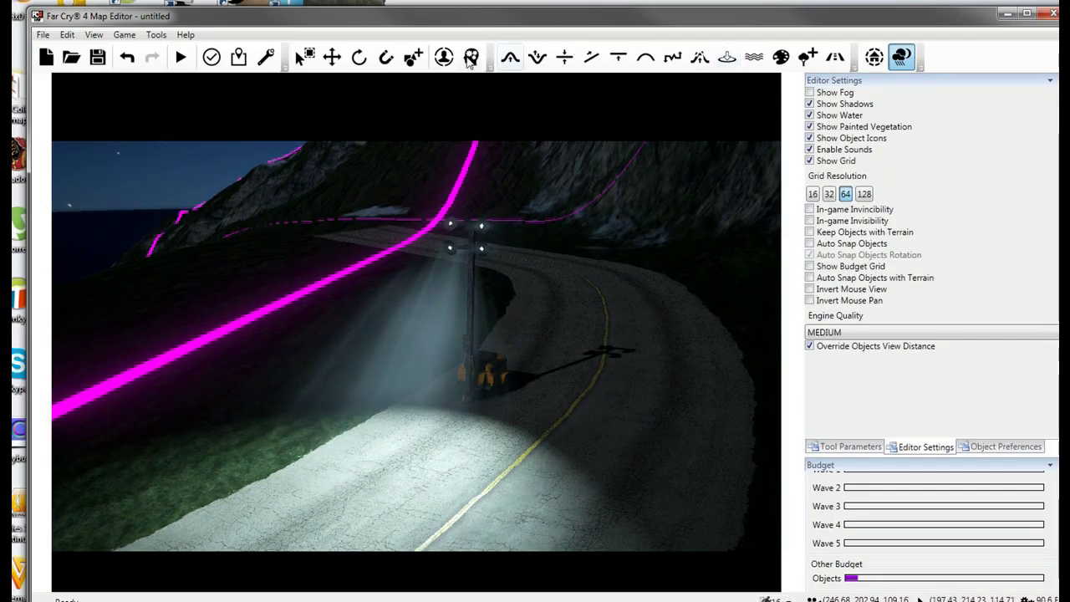
key(Escape)
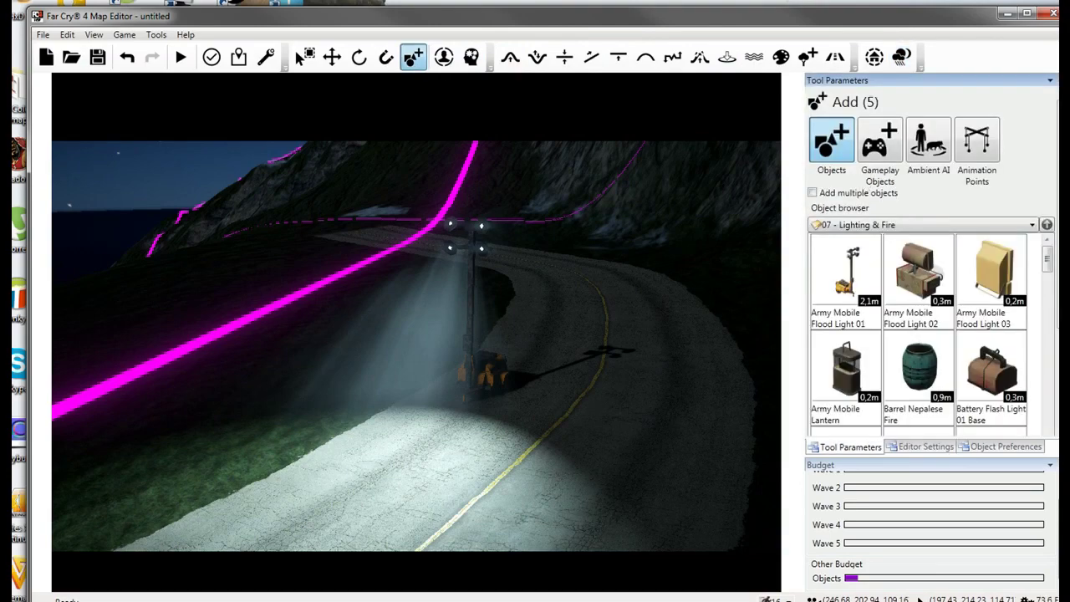
scroll(1052, 251, down, 5)
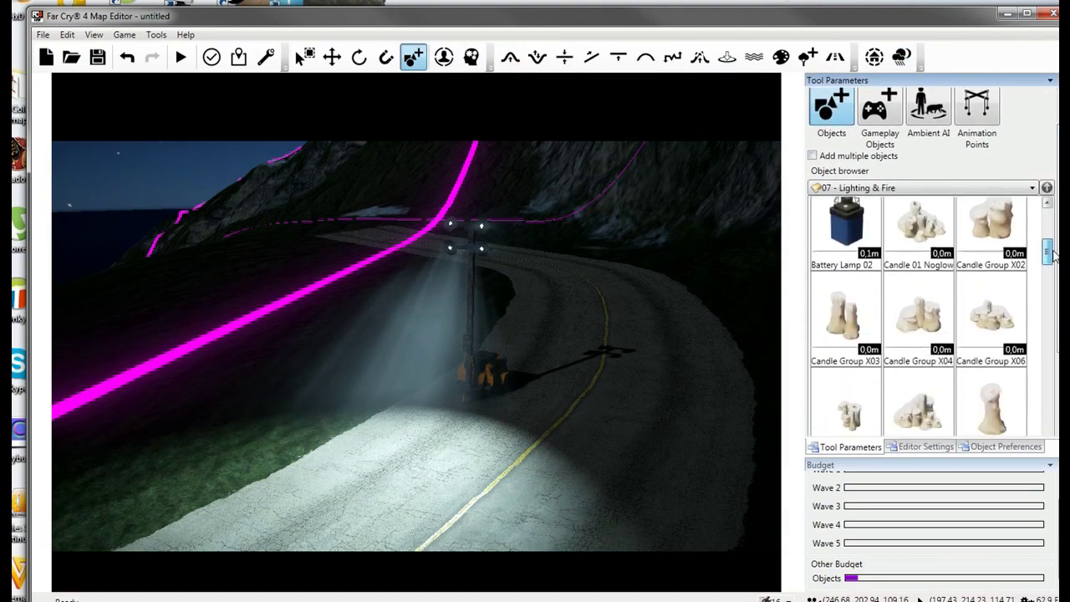
mouse_move(1052, 255)
mouse_down()
mouse_move(1045, 420)
mouse_move(1047, 362)
mouse_up()
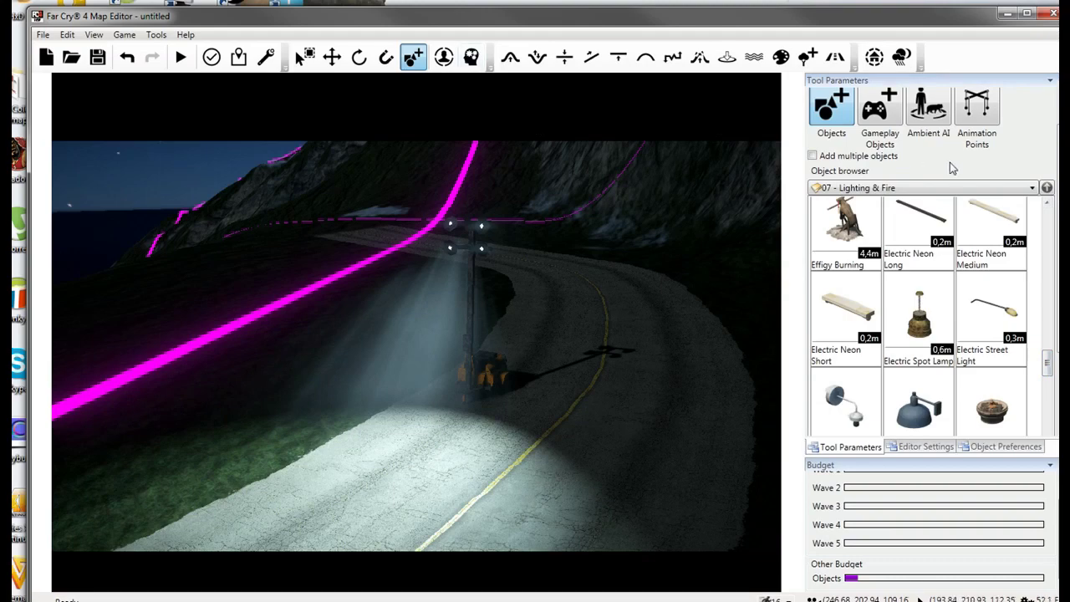
right_drag(776, 279, 294, 81)
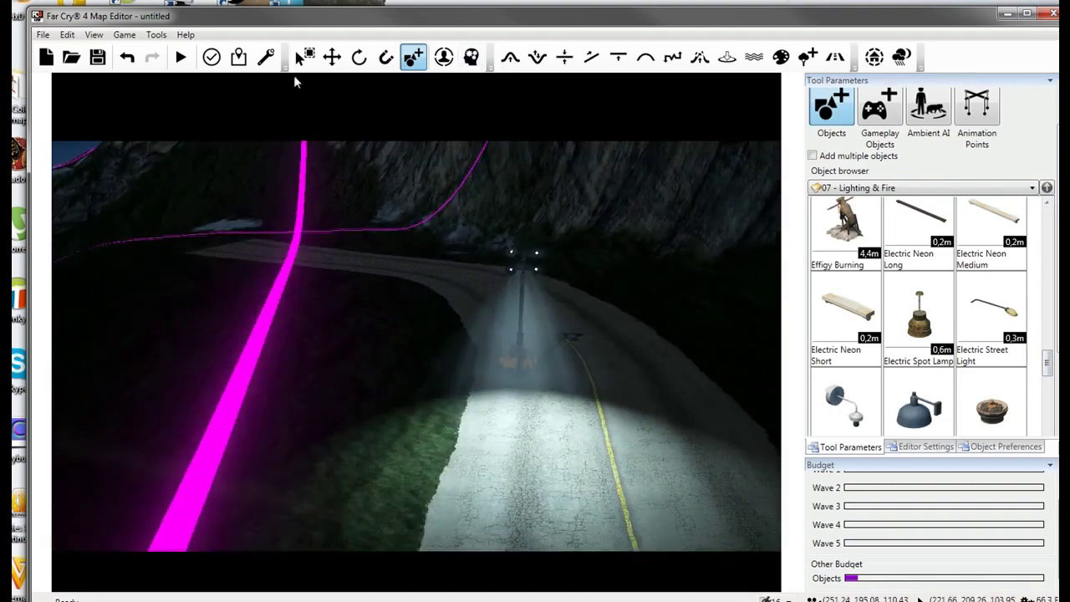
Set the ambient light to Hazy and the time of day to 04:46:14, and check the flood light's beam.
click(903, 57)
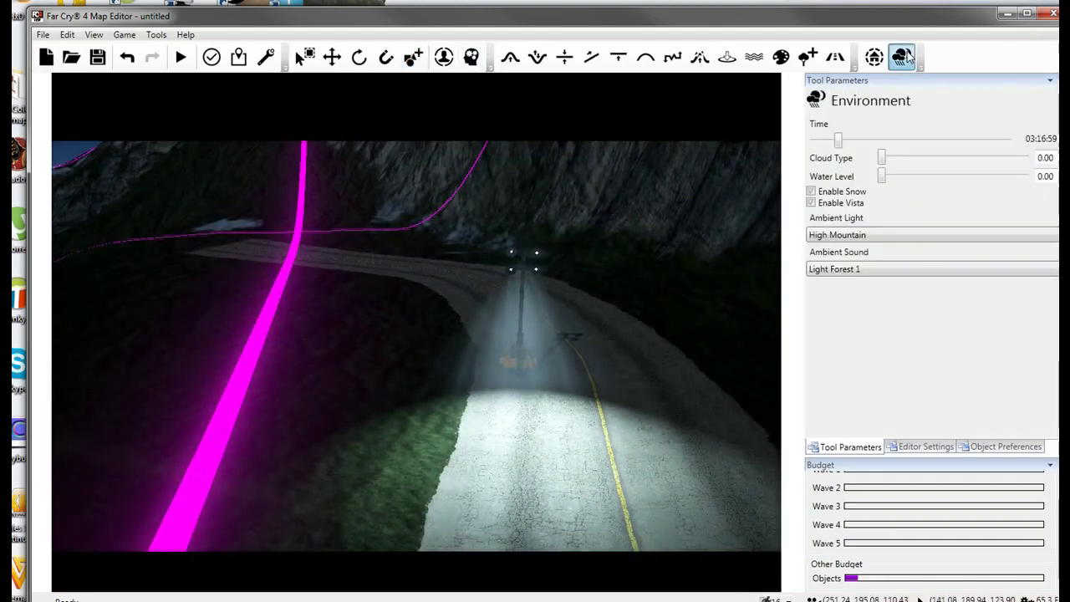
click(888, 237)
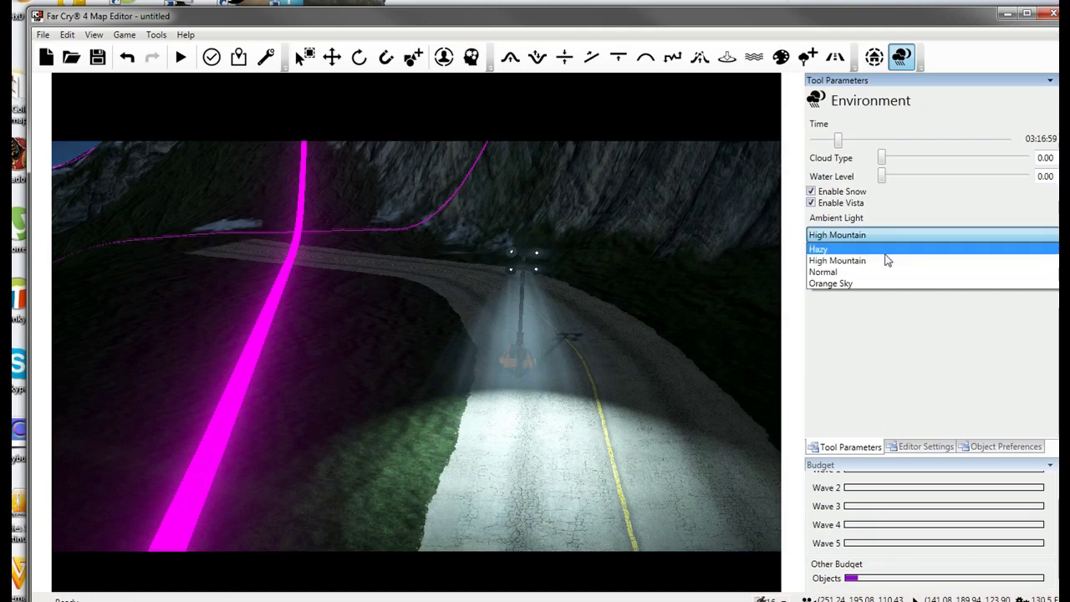
click(878, 249)
key(s)
right_drag(719, 335, 447, 230)
drag(839, 142, 853, 148)
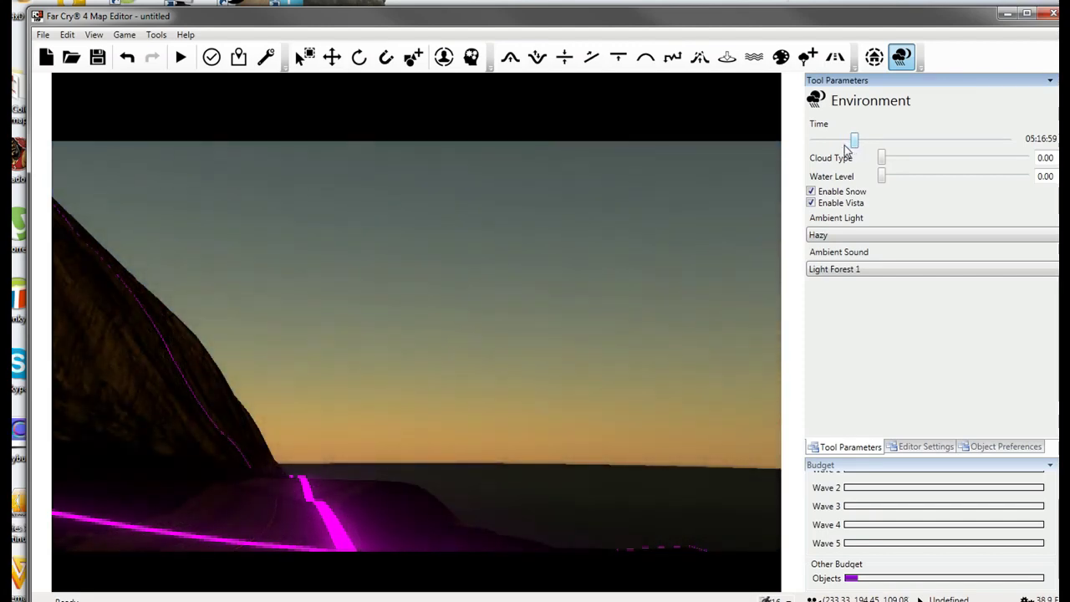
drag(854, 144, 851, 144)
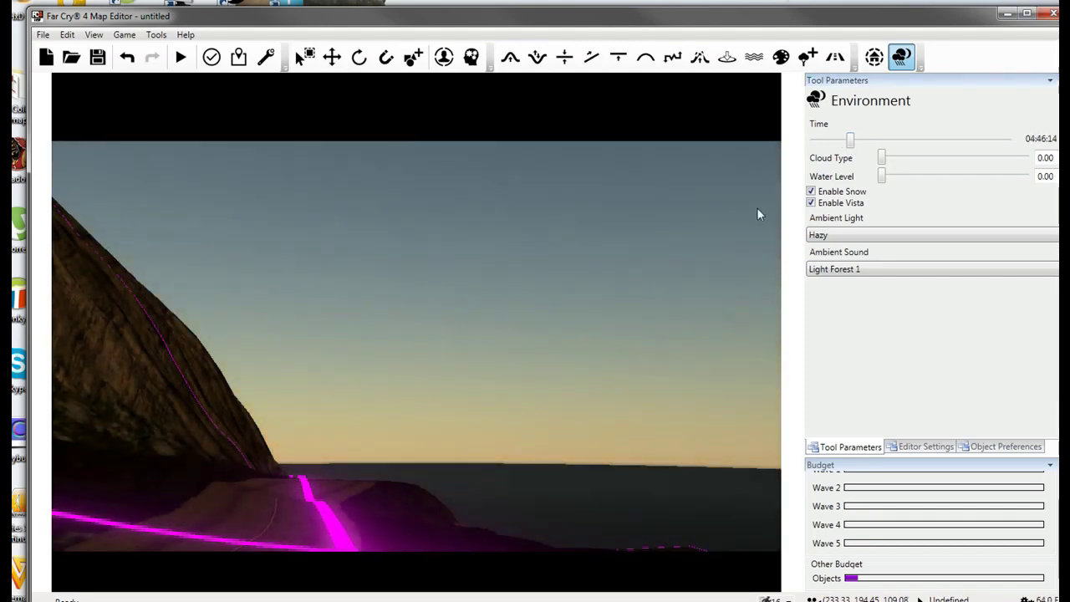
right_drag(759, 215, 681, 294)
key(w)
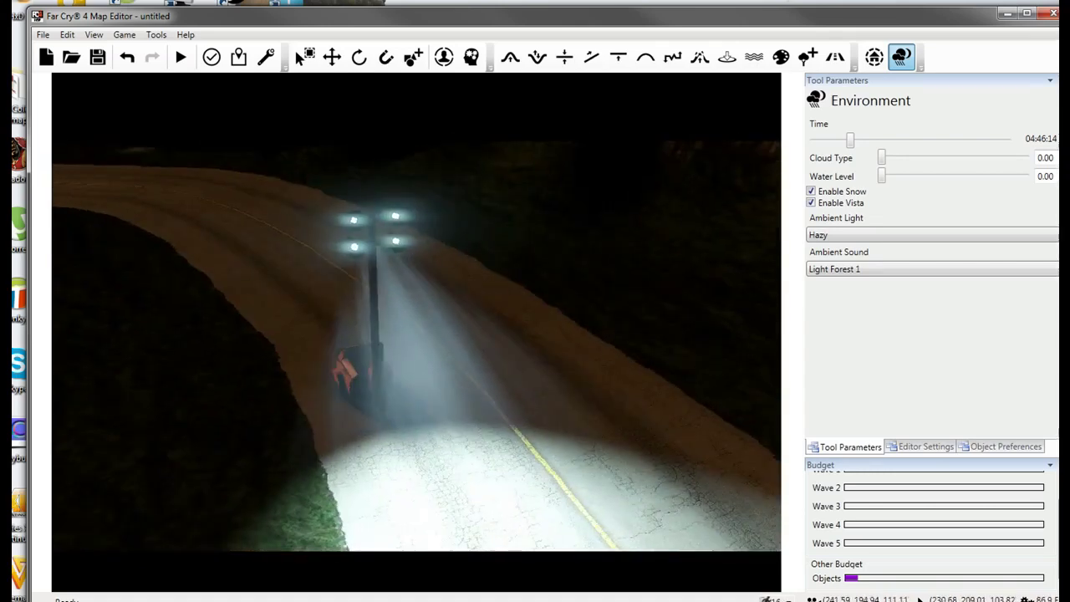
key(s)
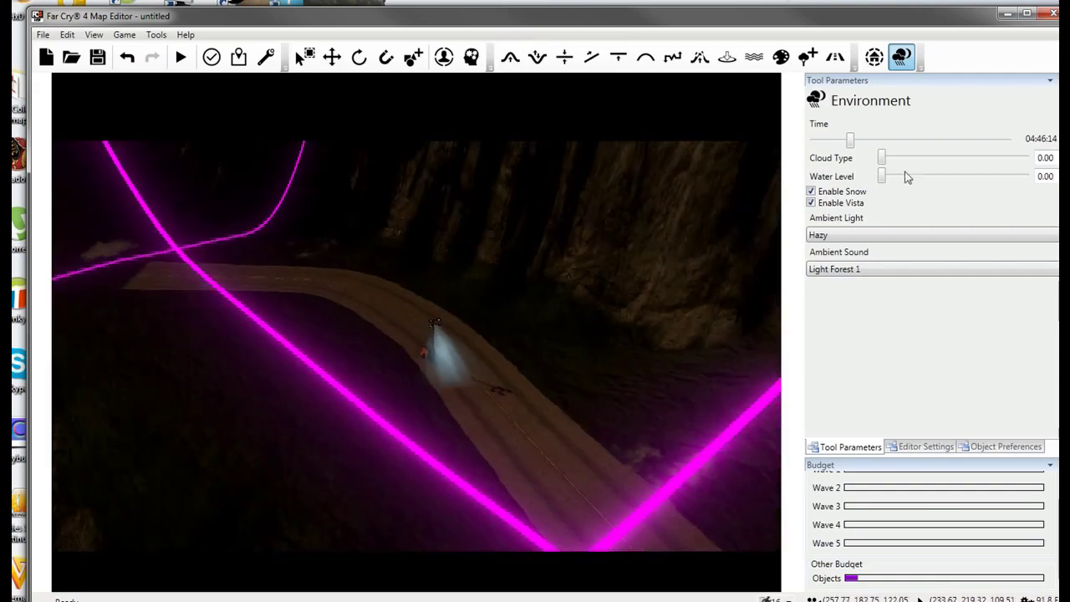
Set the environment's time of day to 06:54:44 and view the flood light on the road in daylight.
mouse_move(850, 139)
mouse_down()
mouse_move(878, 142)
mouse_move(868, 142)
mouse_up()
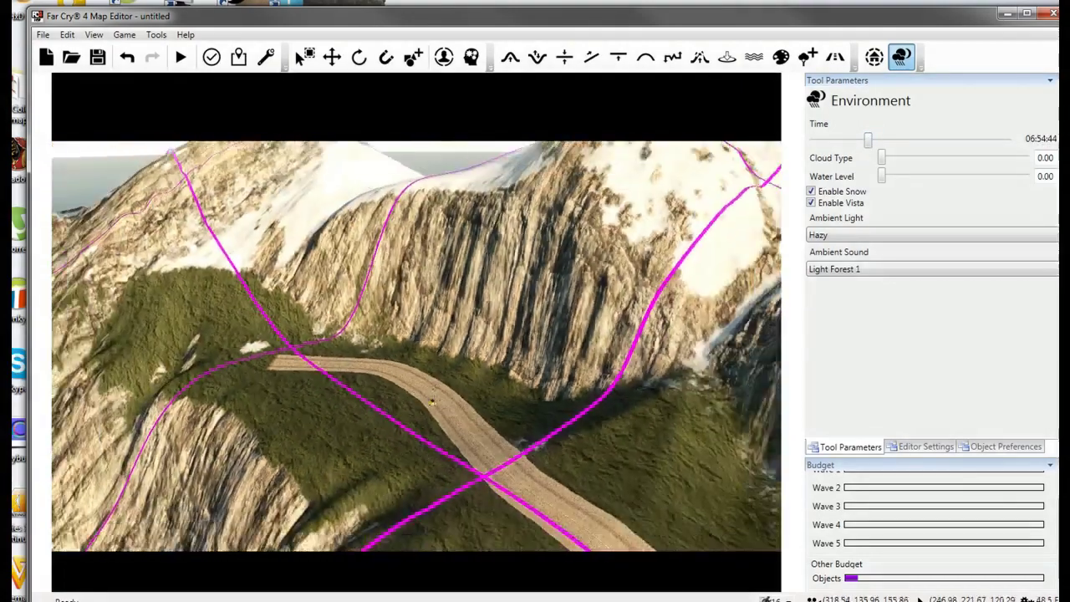
key(w)
mouse_move(452, 401)
right_down()
mouse_move(443, 435)
mouse_move(452, 400)
right_up()
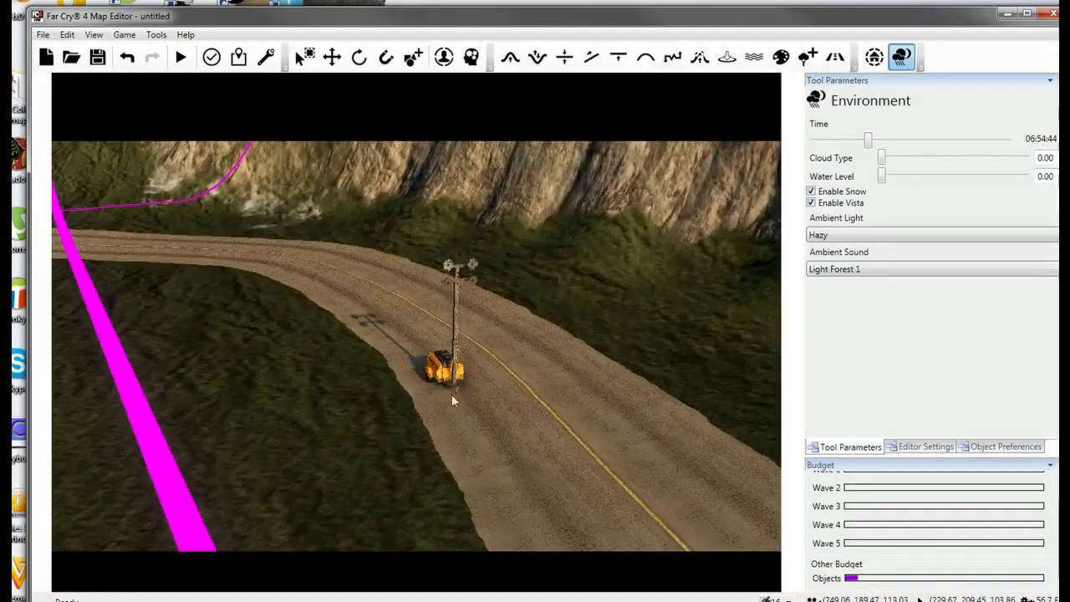
key(w)
right_drag(443, 364, 468, 363)
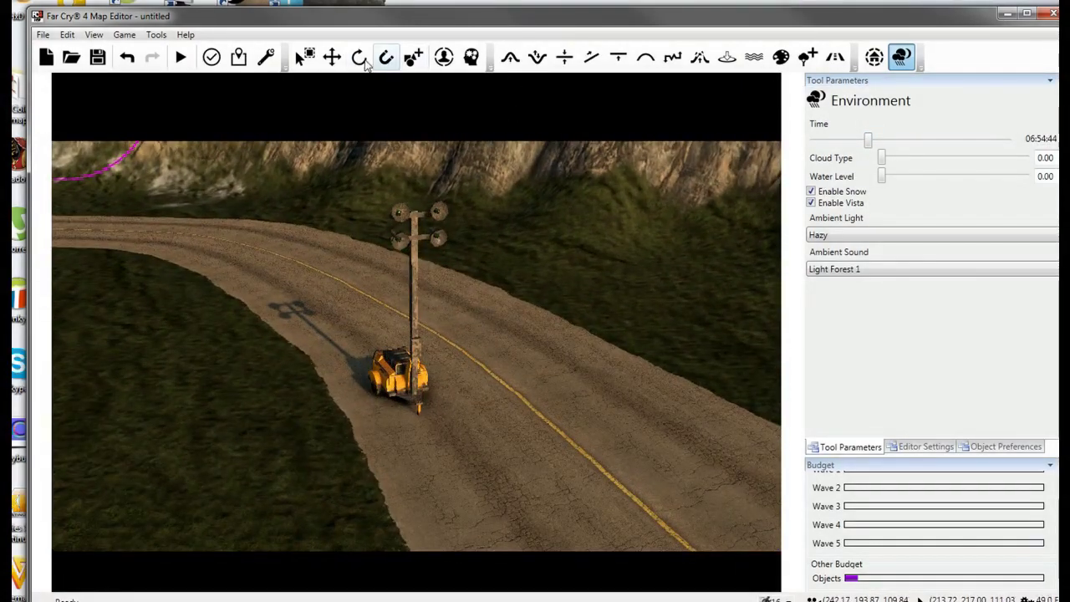
Delete the Army Mobile Flood Light 01 from the road.
click(441, 362)
click(421, 408)
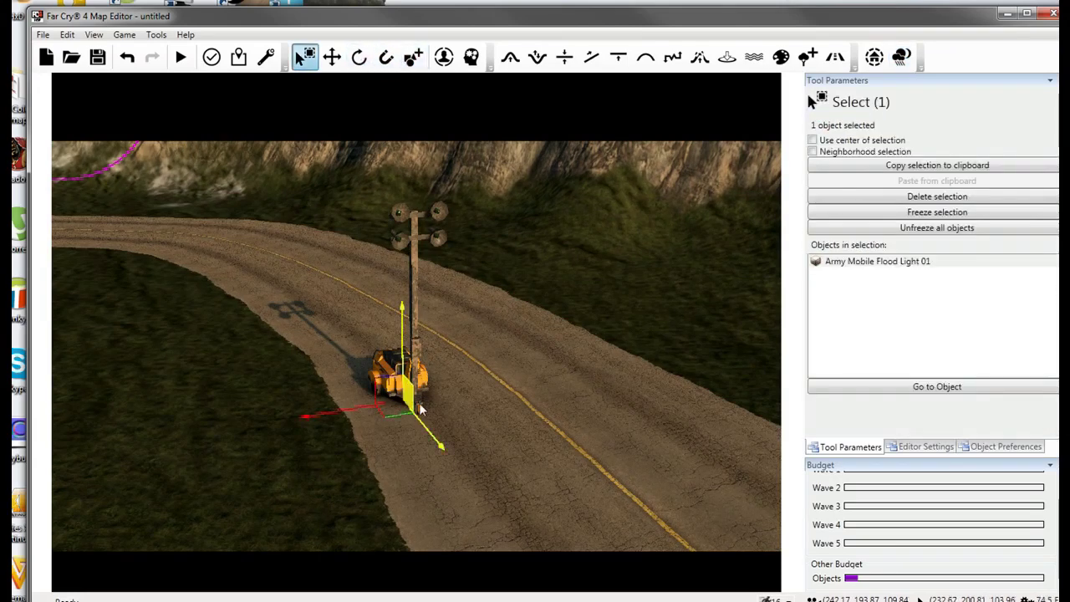
key(Delete)
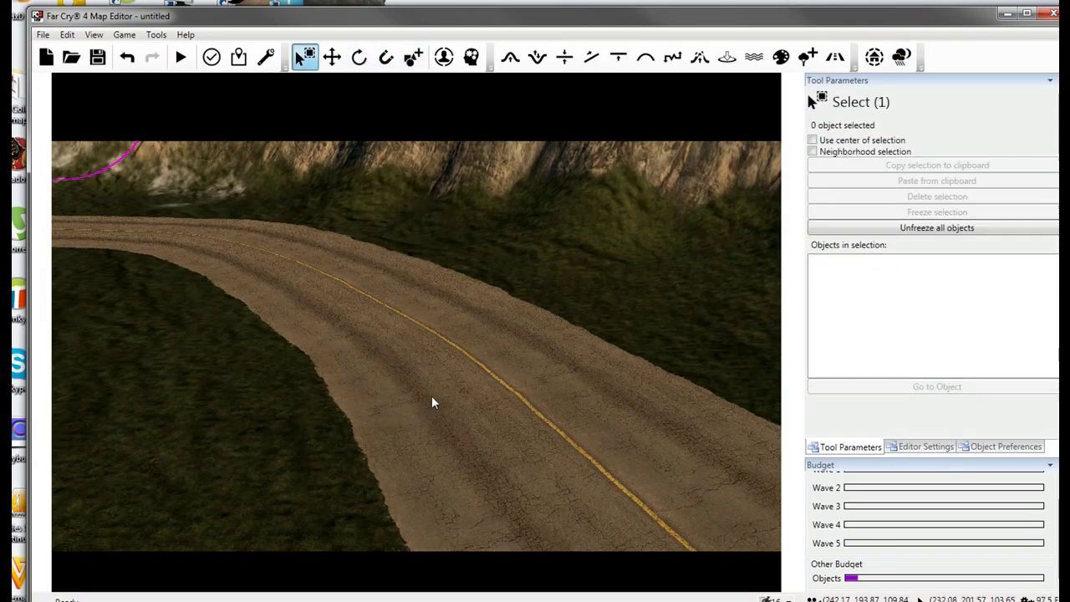
Activate the Texture Painter with a square brush and review its brush and constraint settings.
click(781, 56)
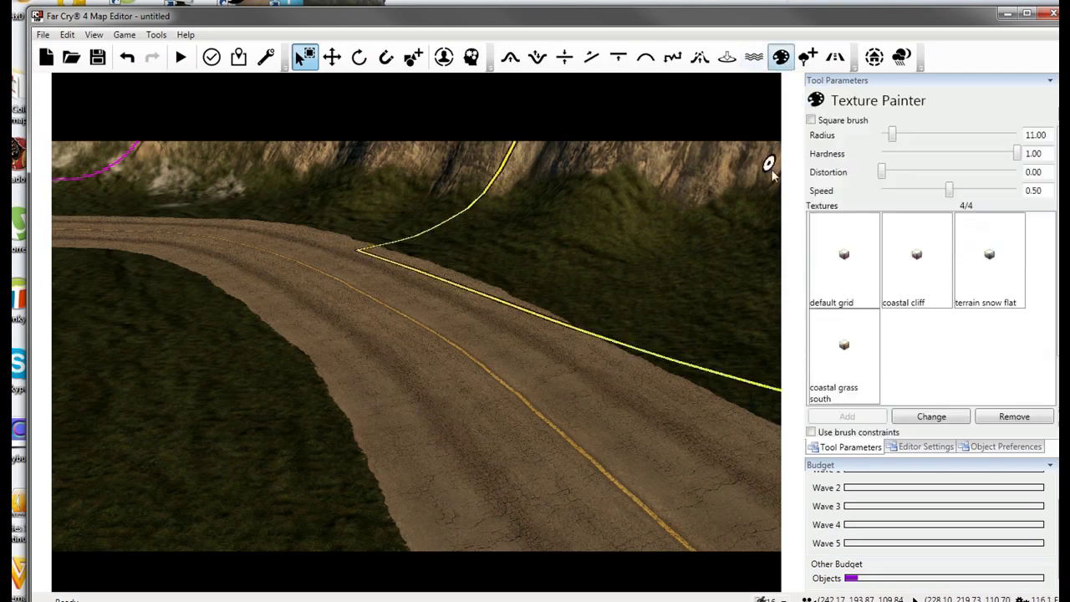
key(s)
right_drag(576, 297, 582, 301)
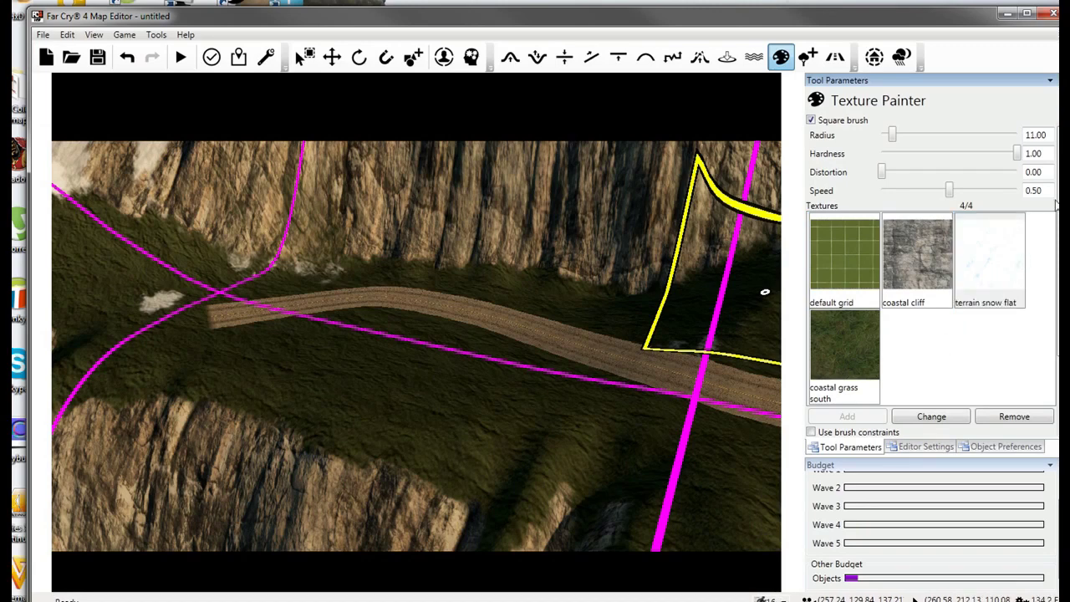
scroll(1056, 205, down, 3)
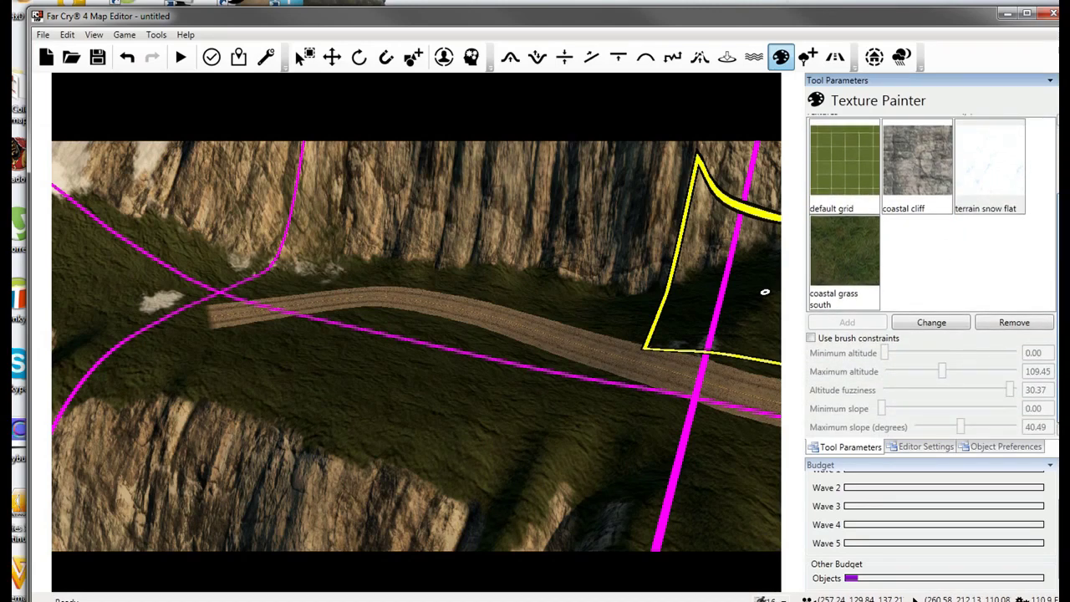
scroll(932, 268, up, 3)
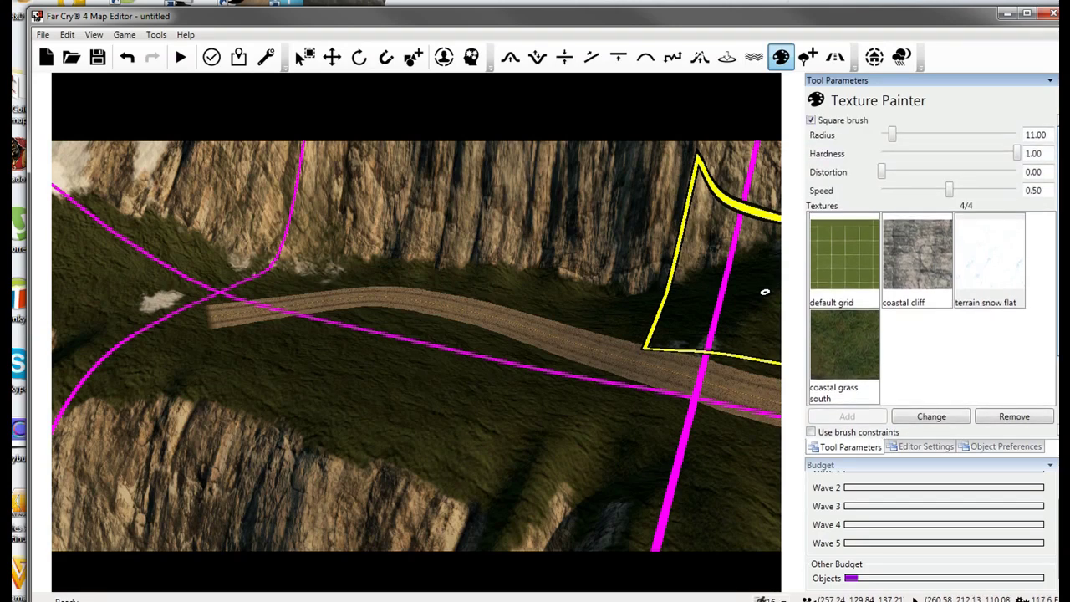
scroll(932, 276, down, 2)
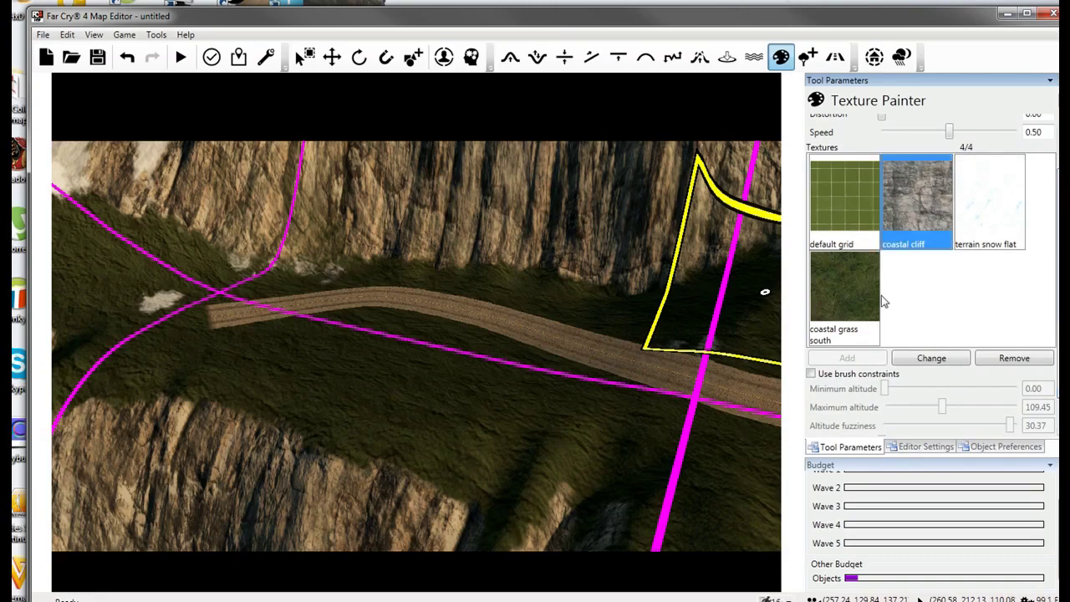
Replace the default grid texture in the texture palette with coastal rock 02.
click(854, 258)
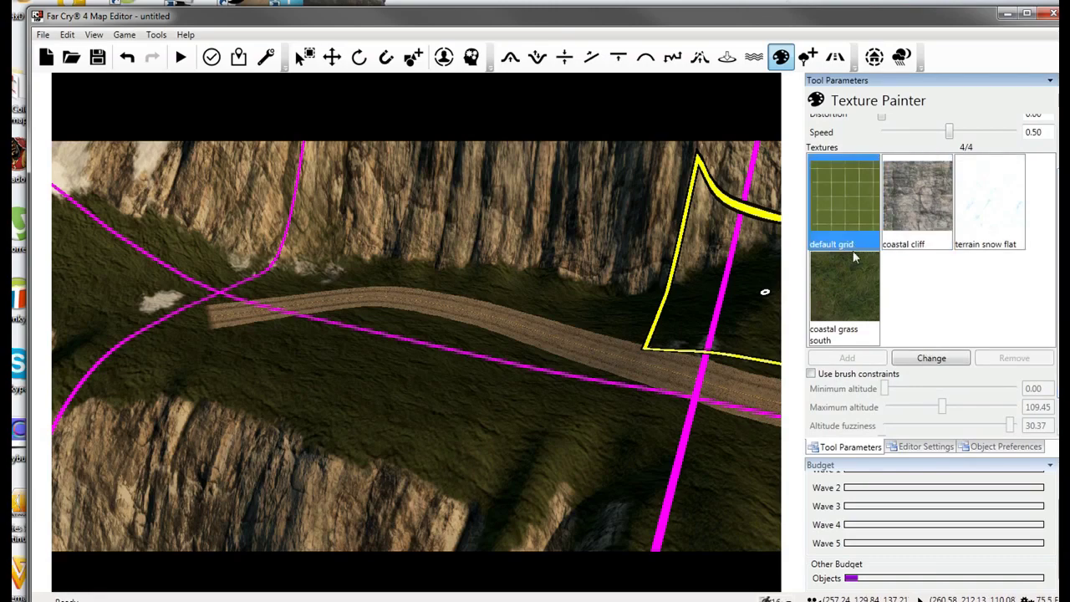
click(913, 361)
drag(735, 194, 738, 275)
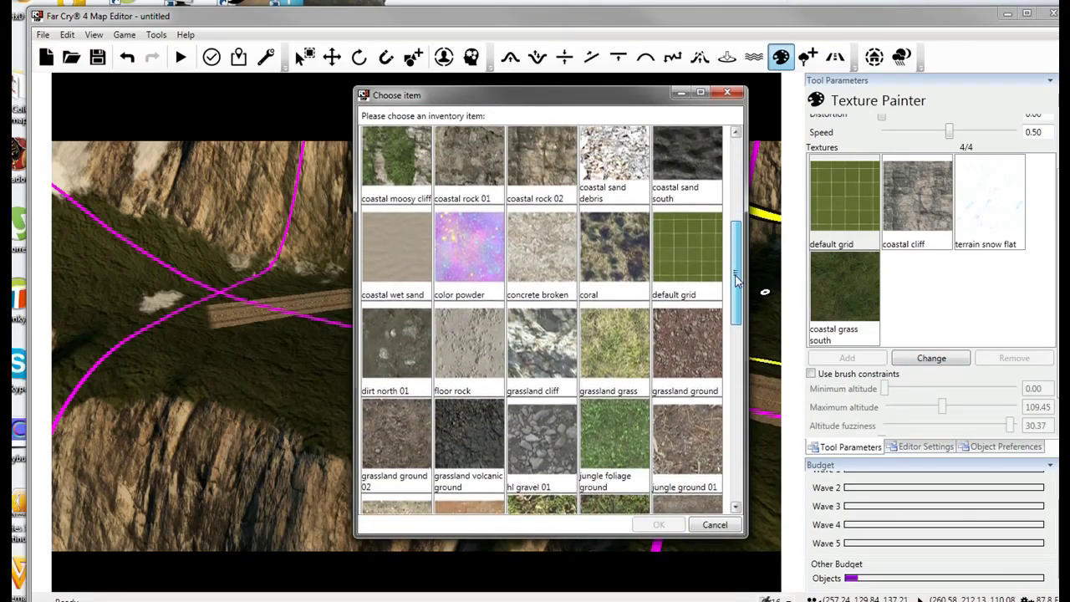
double_click(552, 197)
Examine the mountain's cliff faces and snow edges from several sides.
key(s)
mouse_move(553, 203)
right_down()
mouse_move(586, 163)
mouse_move(636, 175)
mouse_move(632, 167)
right_up()
key(d)
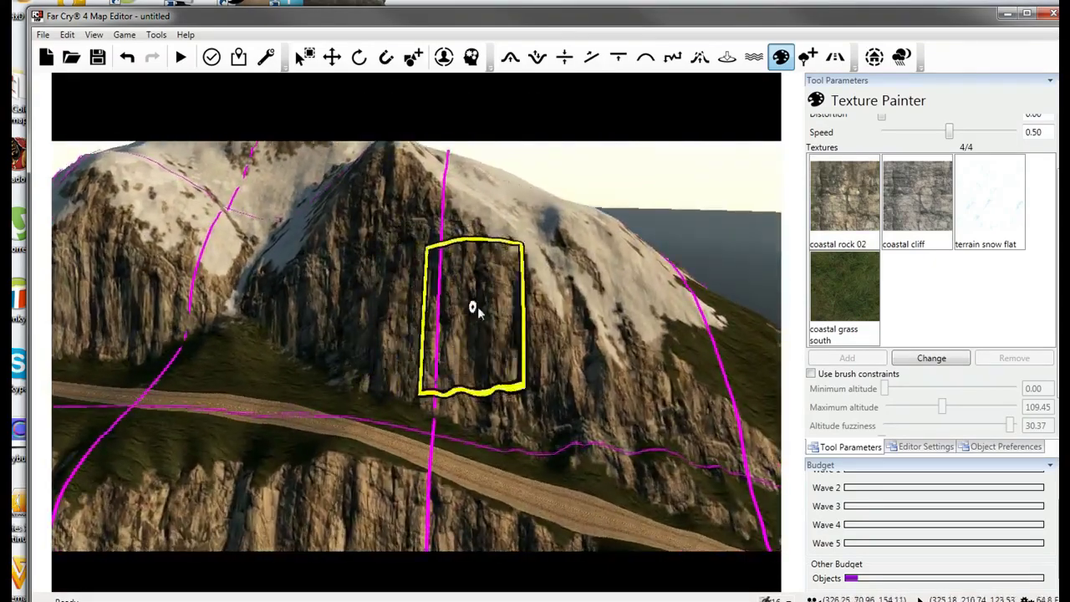
key(w)
mouse_move(585, 380)
right_down()
mouse_move(610, 410)
mouse_move(589, 444)
mouse_move(543, 456)
right_up()
mouse_move(394, 463)
right_down()
mouse_move(502, 418)
mouse_move(557, 424)
right_up()
key(w)
mouse_move(421, 403)
right_down()
mouse_move(334, 406)
mouse_move(184, 382)
mouse_move(377, 310)
mouse_move(296, 444)
mouse_move(388, 466)
mouse_move(251, 376)
mouse_move(83, 301)
mouse_move(306, 315)
mouse_move(621, 231)
right_up()
key(s)
right_drag(615, 293, 684, 253)
key(w)
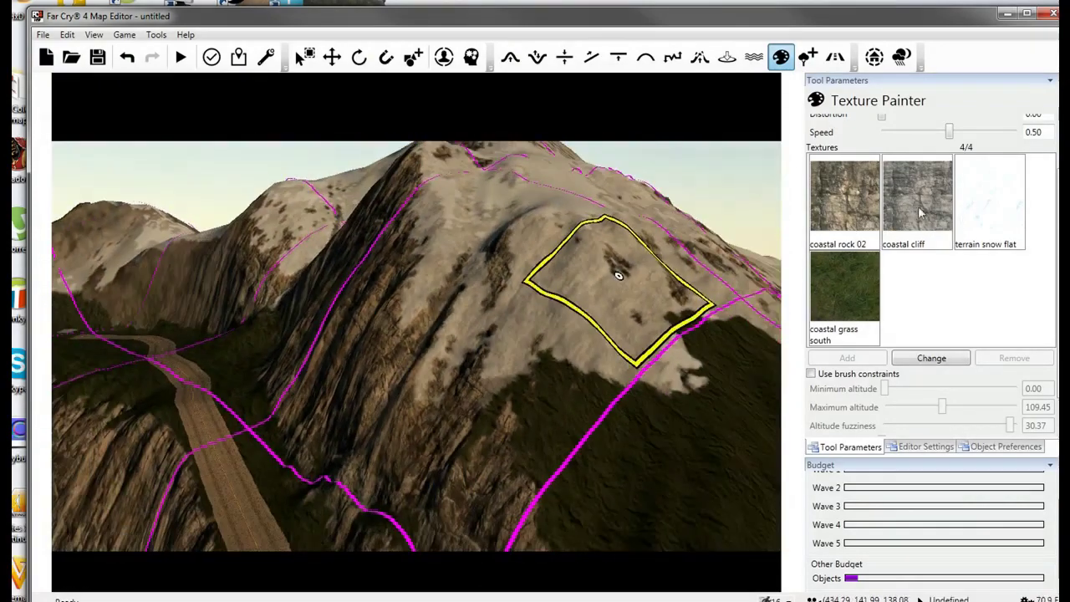
Paint the coastal cliff texture where the snow meets the rock on the mountainside above the road.
click(906, 224)
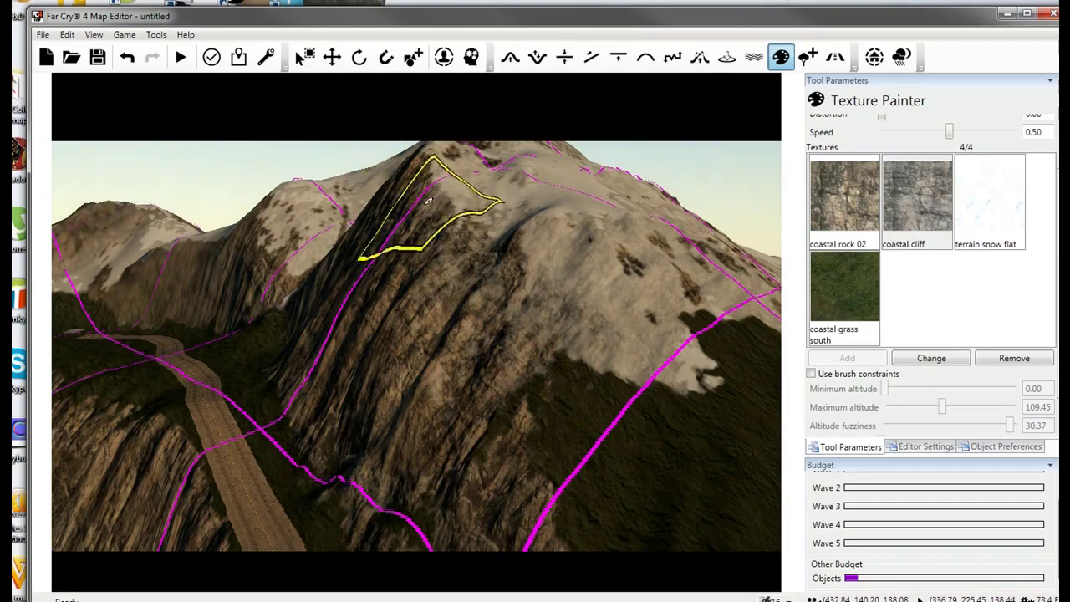
key(w)
mouse_move(481, 341)
right_down()
mouse_move(566, 334)
mouse_move(505, 359)
right_up()
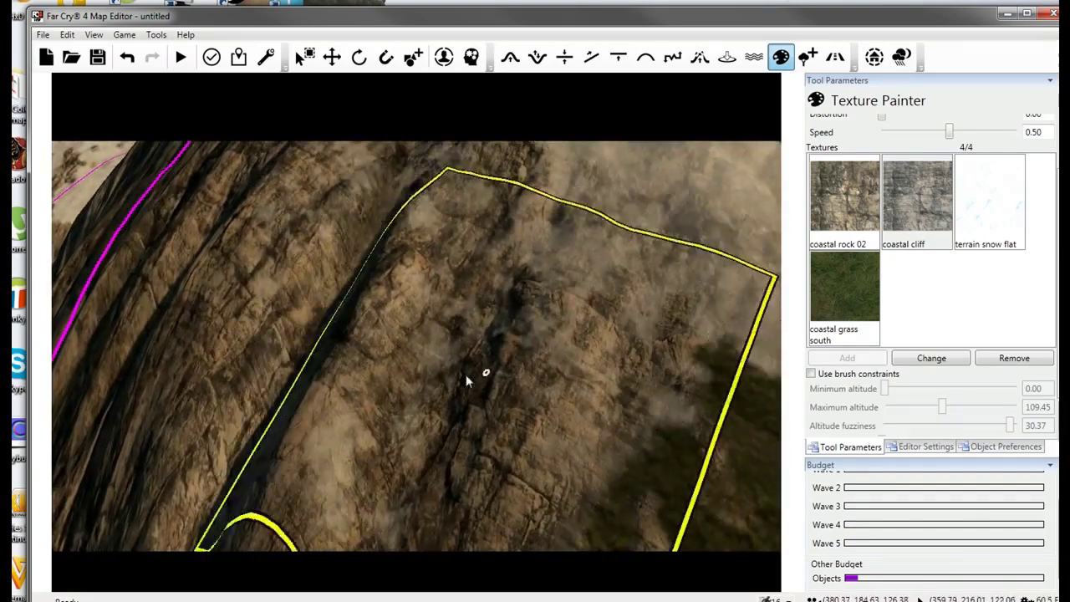
key(a)
mouse_move(339, 437)
right_down()
mouse_move(404, 385)
mouse_move(382, 332)
right_up()
key(s)
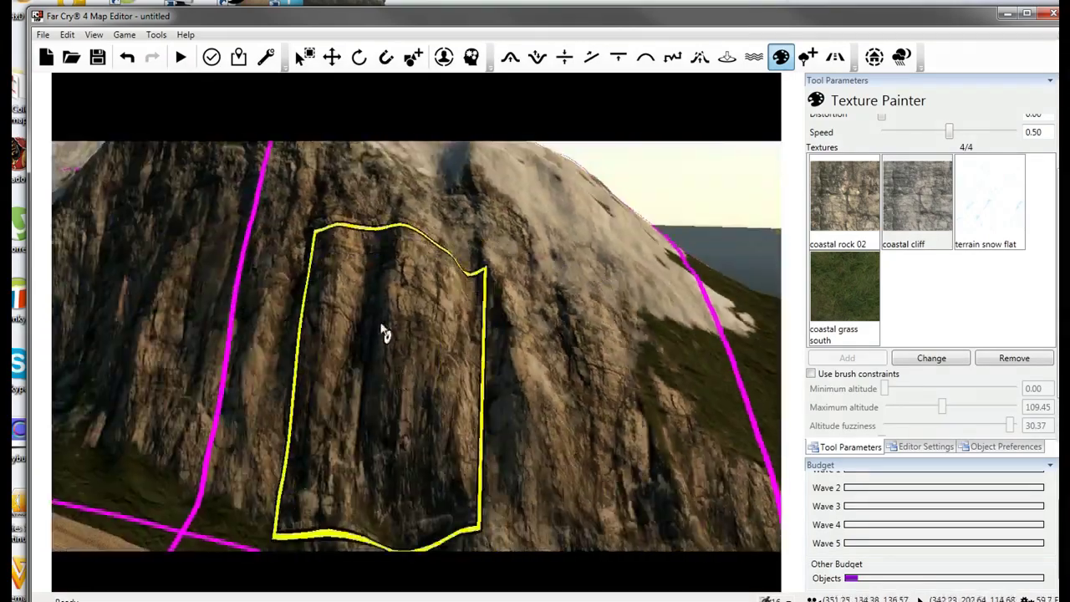
mouse_move(387, 253)
right_down()
mouse_move(289, 243)
mouse_move(413, 327)
mouse_move(472, 326)
right_up()
key(s)
key(s)
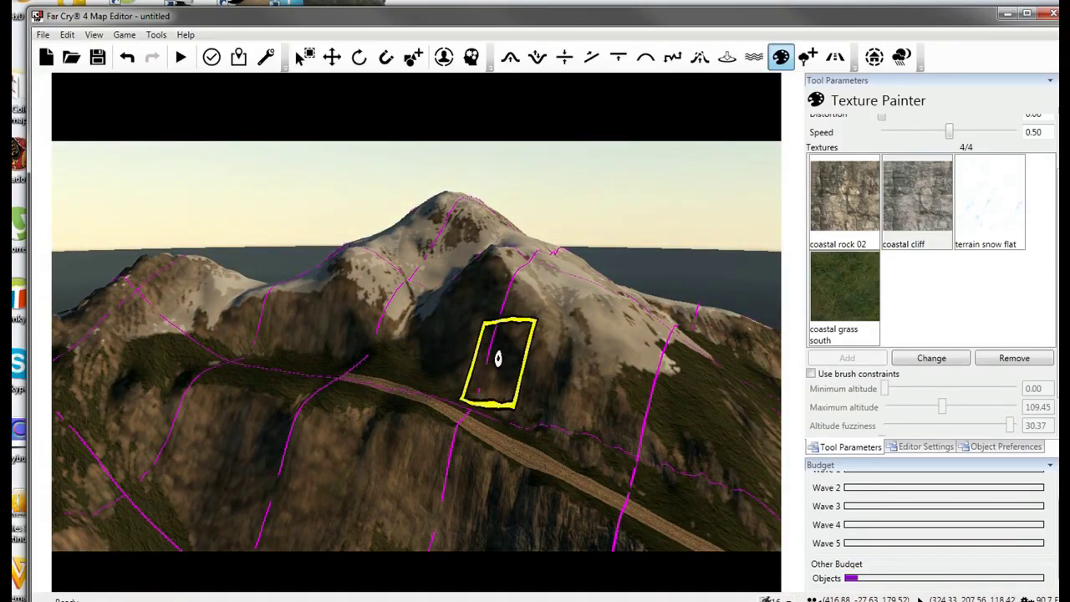
Paint coastal grass south over the protruding snow patch where the snow meets the grassy slope.
key(w)
mouse_move(498, 360)
right_down()
mouse_move(289, 347)
mouse_move(53, 301)
right_up()
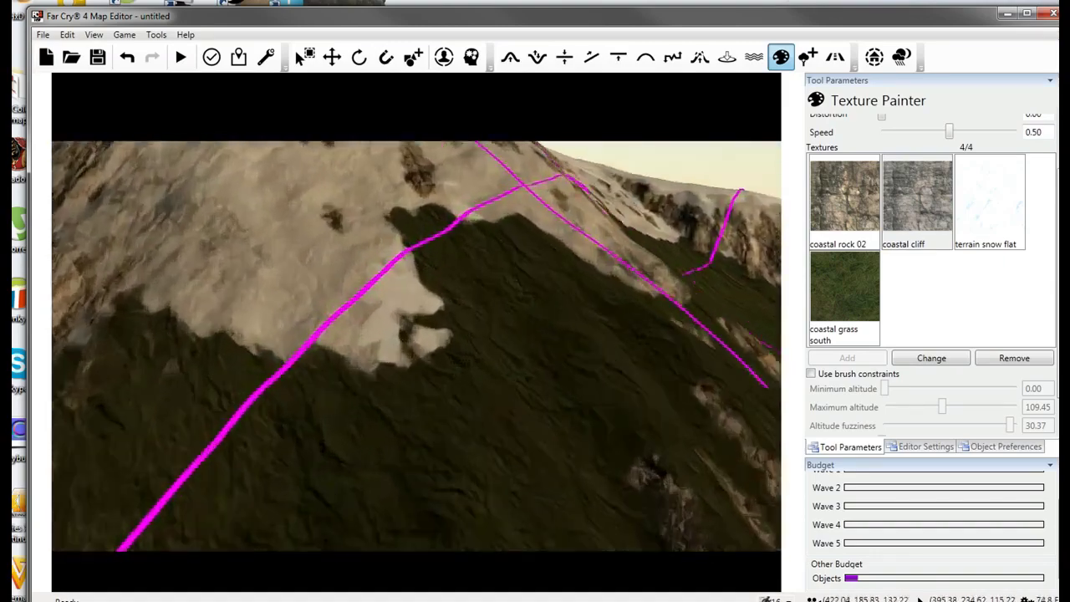
key(w)
key(s)
key(w)
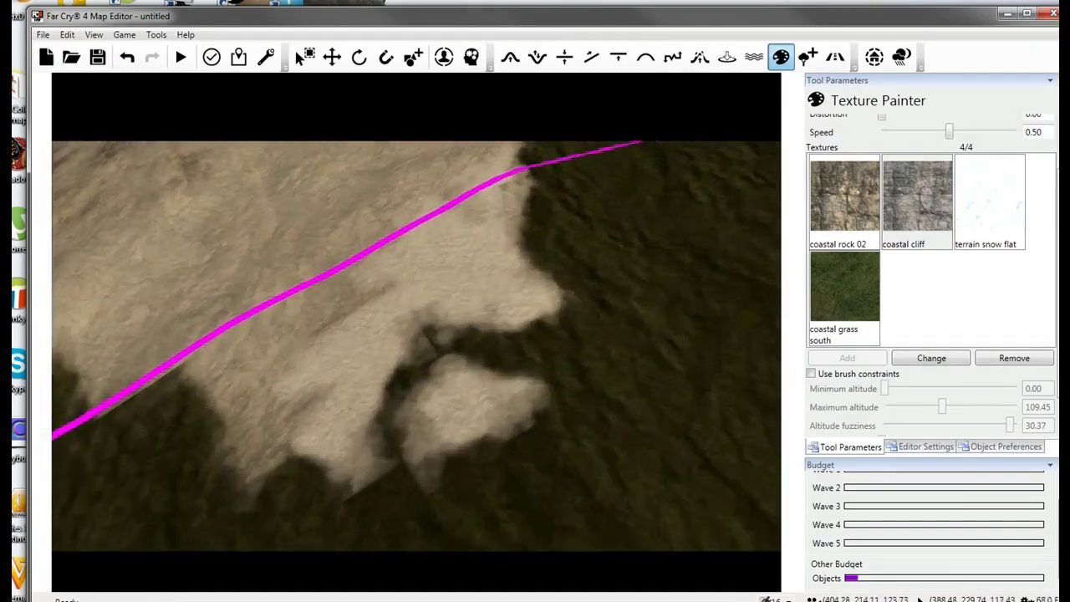
key(d)
key(a)
key(s)
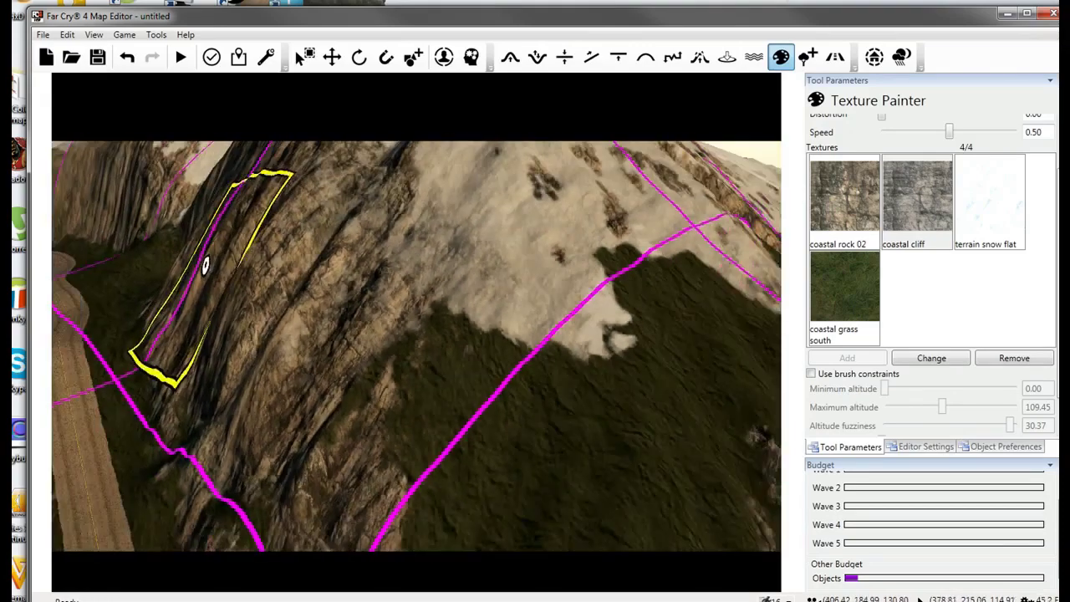
key(d)
click(830, 282)
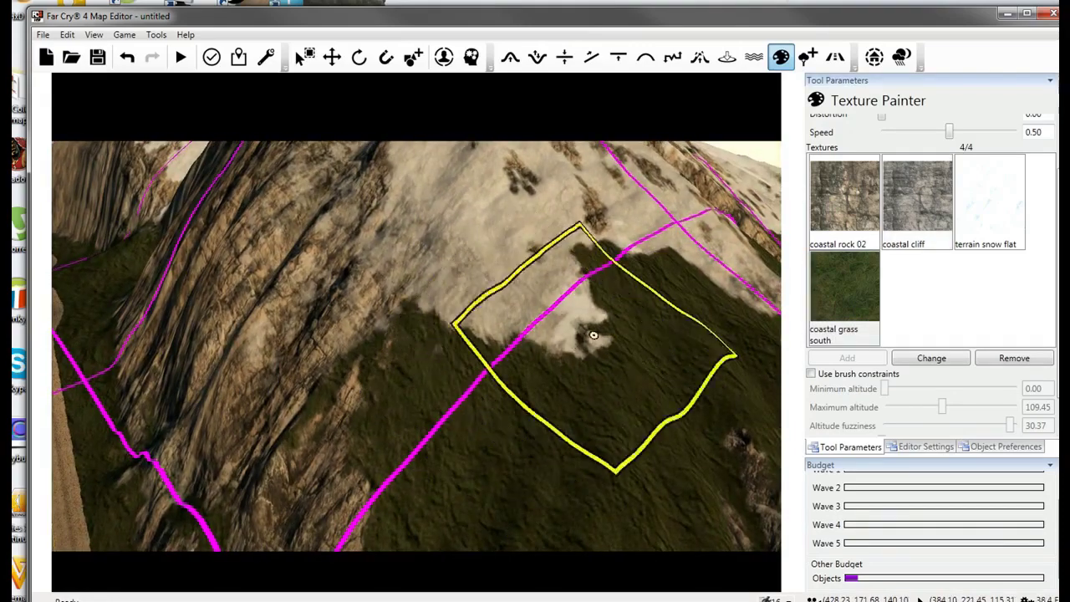
mouse_move(593, 335)
mouse_down()
mouse_move(540, 363)
mouse_move(451, 342)
mouse_move(409, 289)
mouse_move(589, 243)
mouse_up()
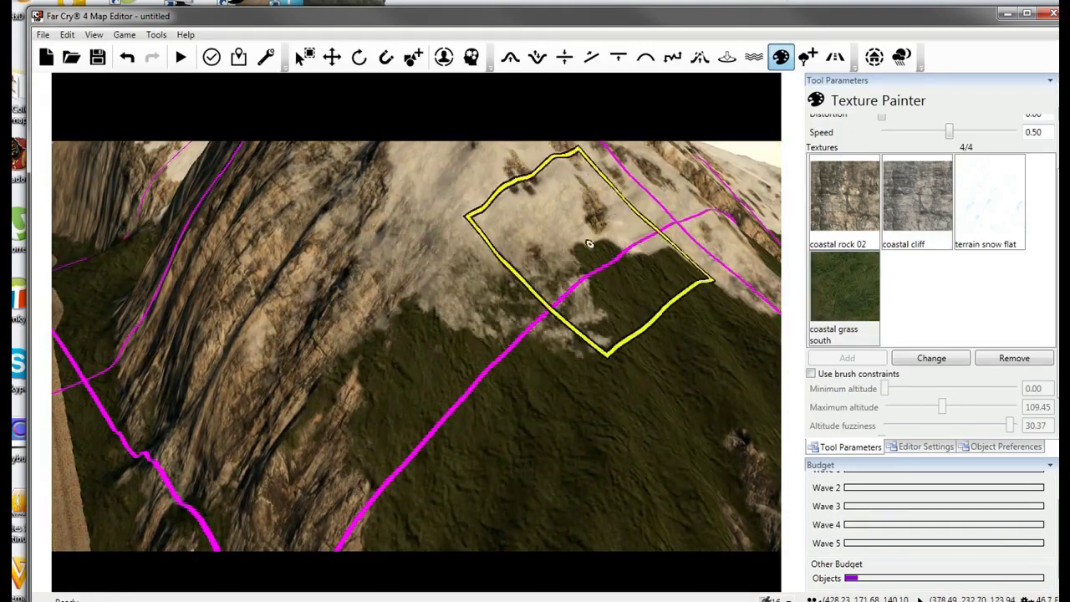
Set the texture brush's hardness to 0.39 and its distortion to 1.00.
key(w)
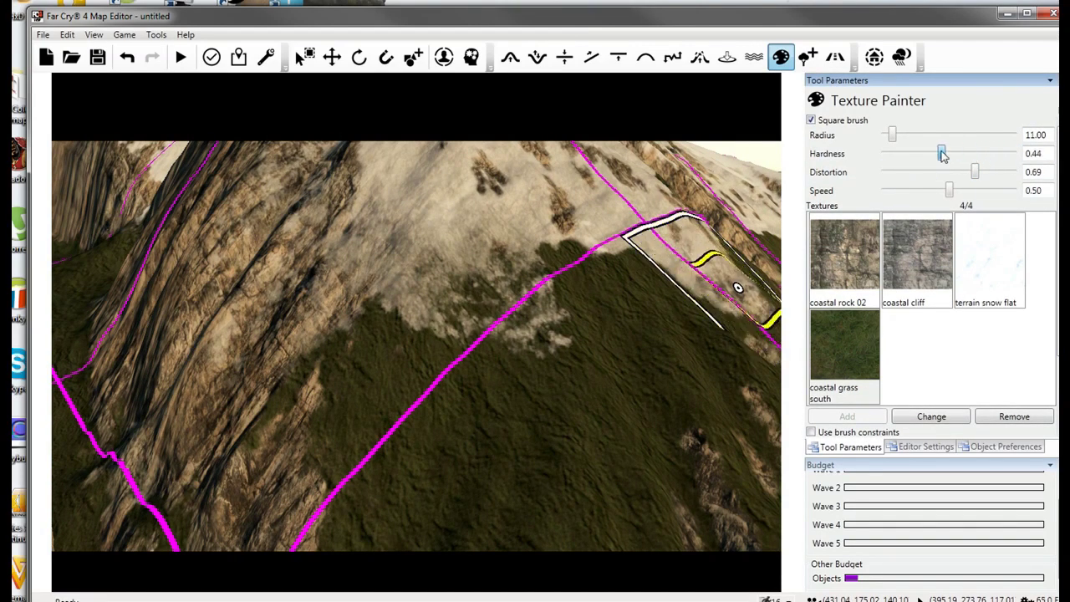
drag(942, 155, 934, 154)
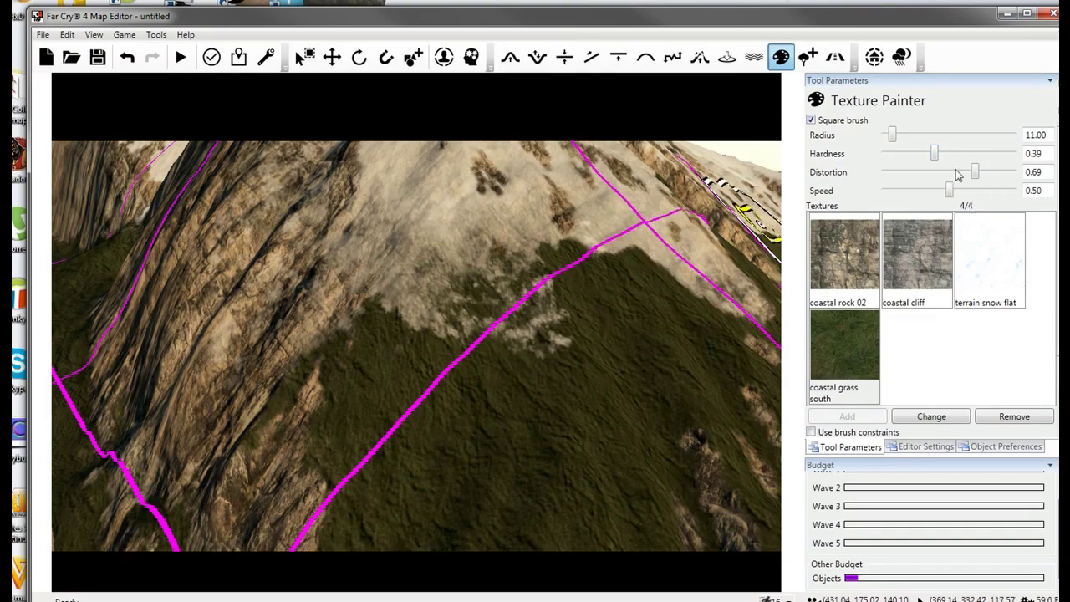
drag(1022, 180, 1033, 173)
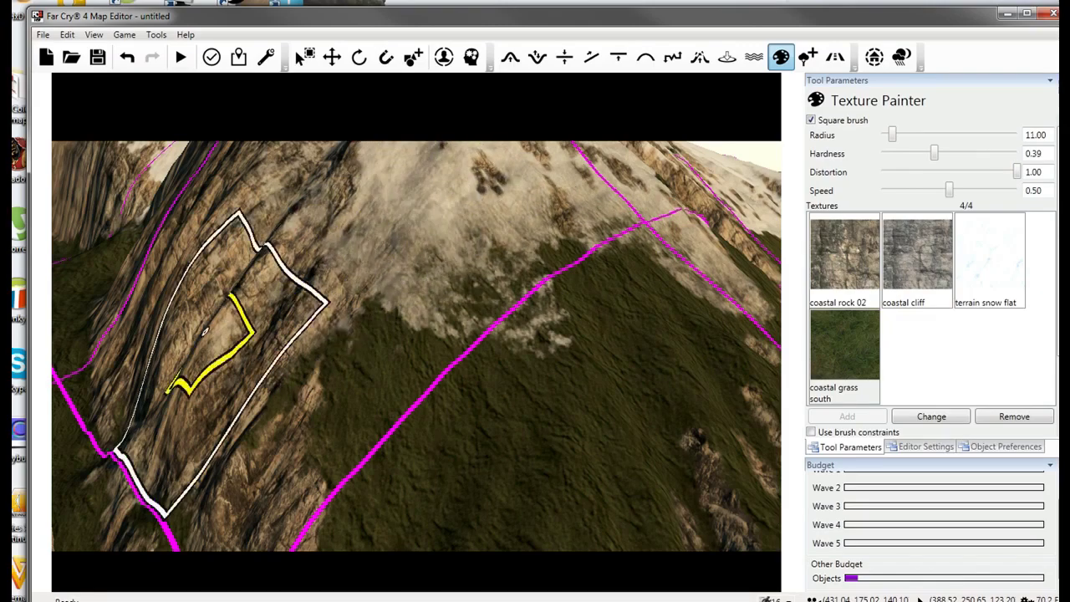
Blend the snow line into the grass along the main mountain's slopes with the distorted coastal grass south brush.
key(s)
right_drag(588, 413, 480, 428)
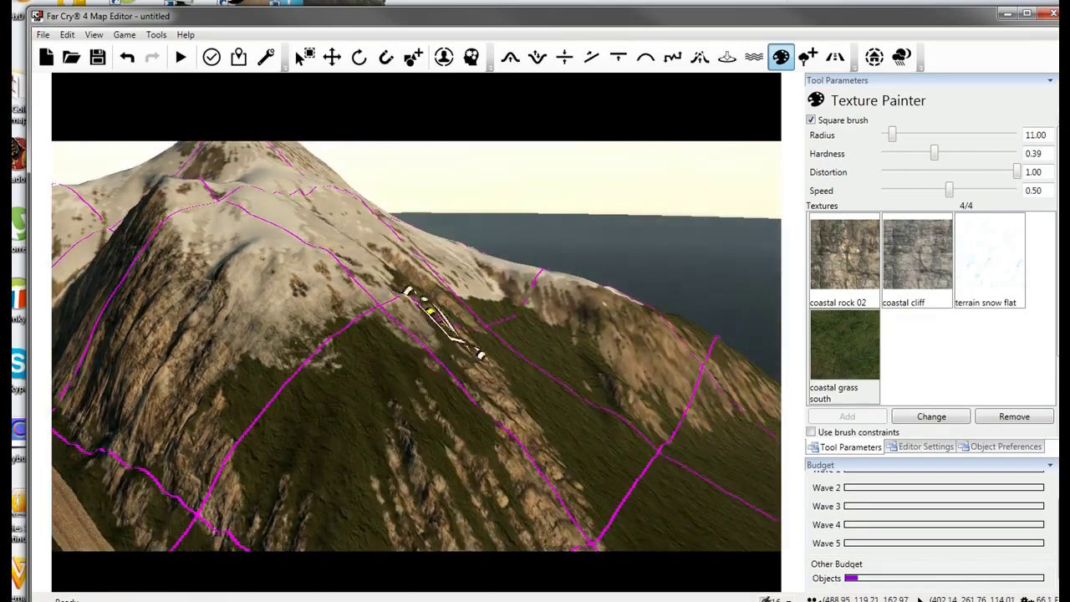
key(w)
right_drag(360, 440, 411, 415)
key(d)
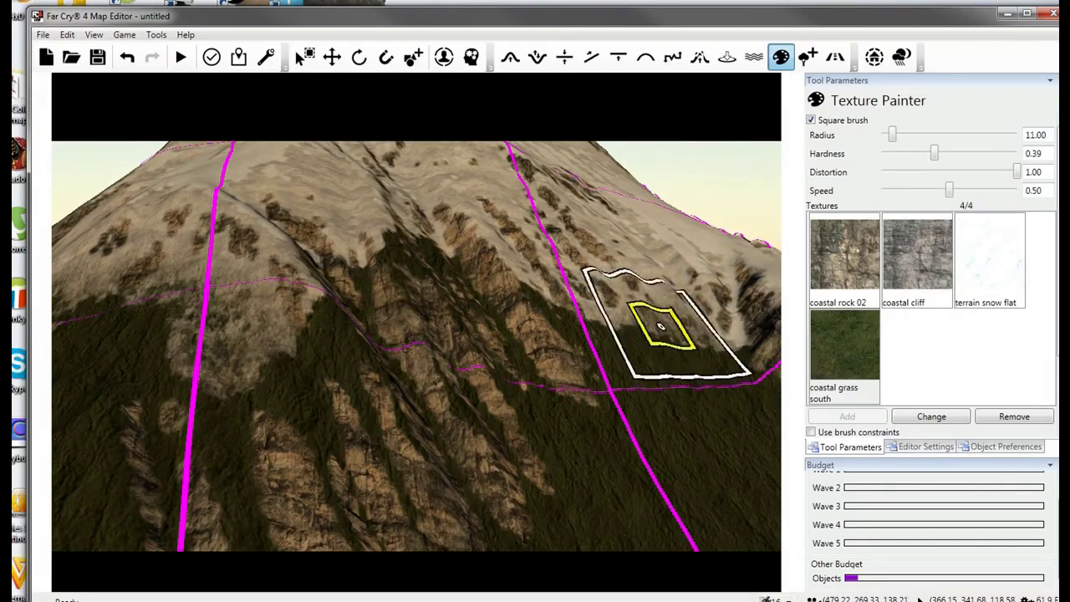
mouse_move(608, 320)
right_down()
mouse_move(693, 321)
mouse_move(613, 339)
right_up()
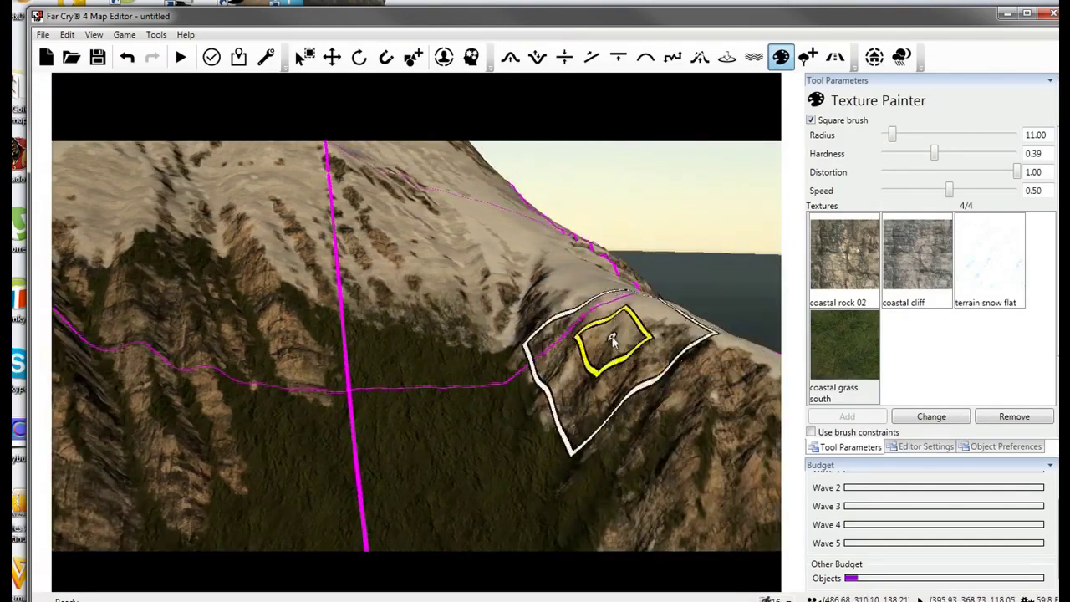
mouse_move(663, 312)
right_down()
mouse_move(675, 340)
mouse_move(454, 292)
mouse_move(514, 267)
mouse_move(542, 298)
right_up()
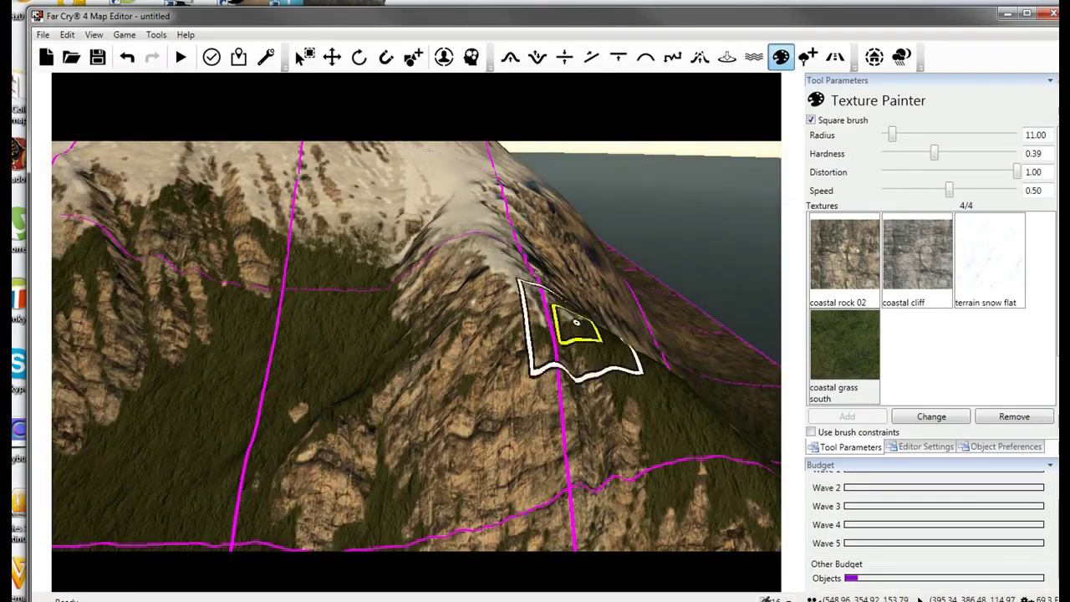
key(a)
right_drag(575, 366, 484, 307)
key(a)
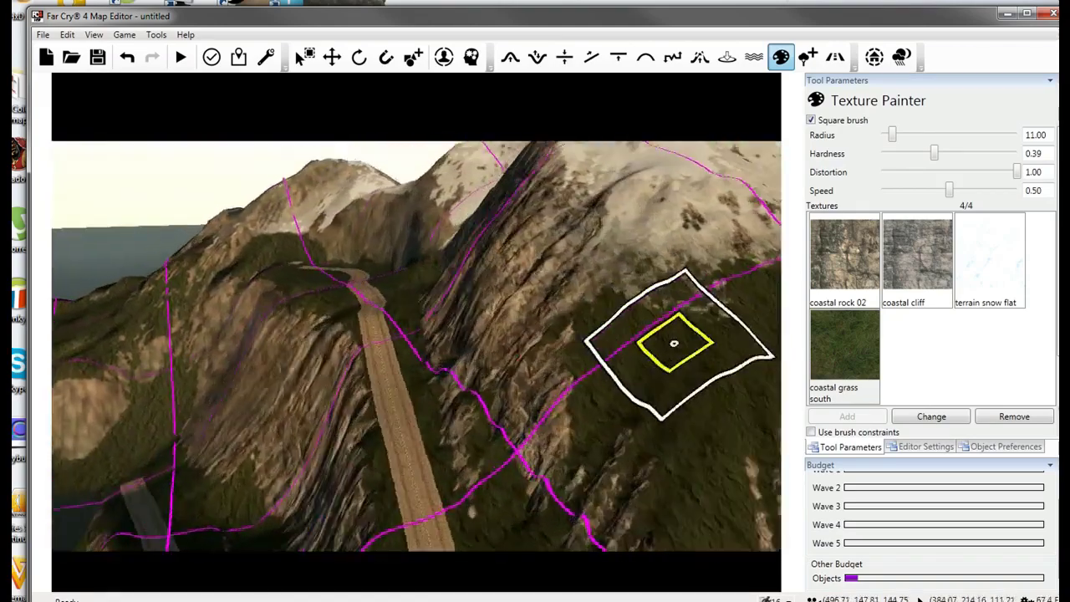
Blend coastal grass south into the snow and rock edges on the smaller neighbouring peak.
mouse_move(676, 342)
right_down()
mouse_move(589, 318)
mouse_move(436, 311)
right_up()
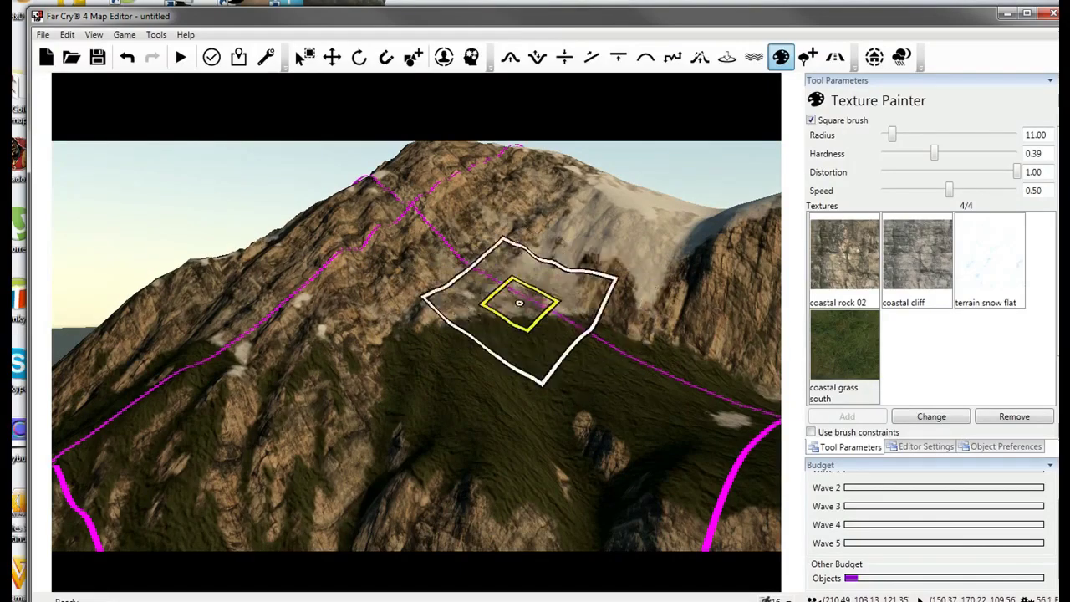
key(w)
key(d)
right_drag(531, 321, 504, 319)
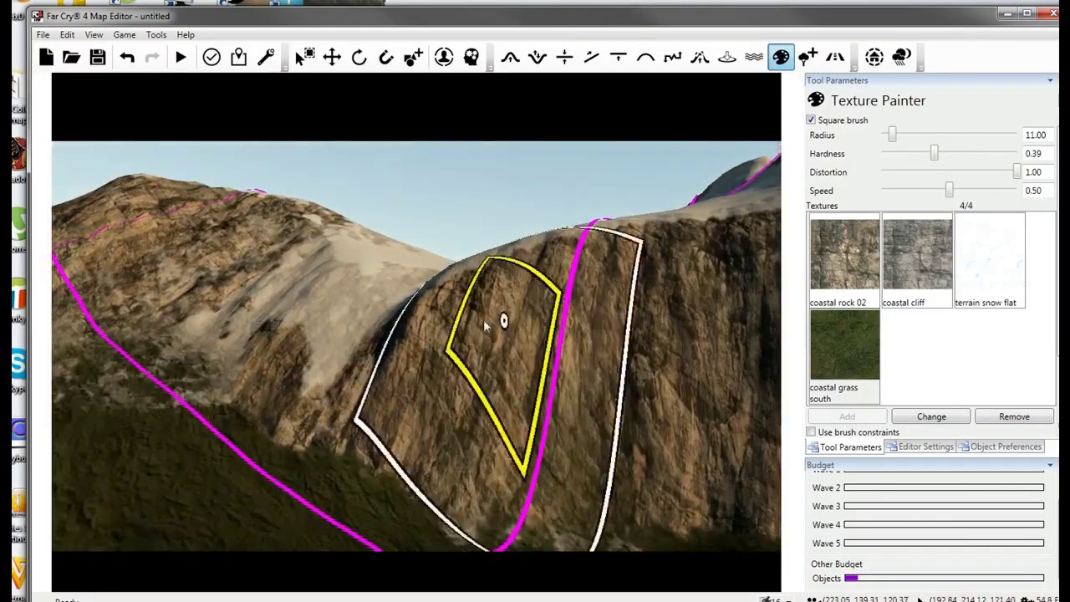
key(a)
right_drag(340, 326, 485, 389)
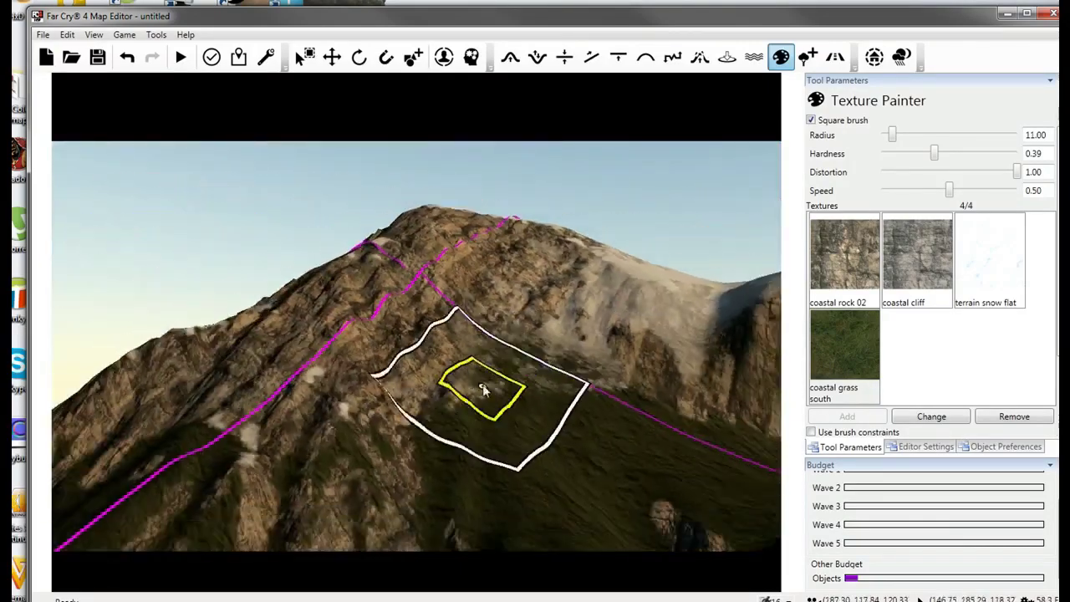
key(a)
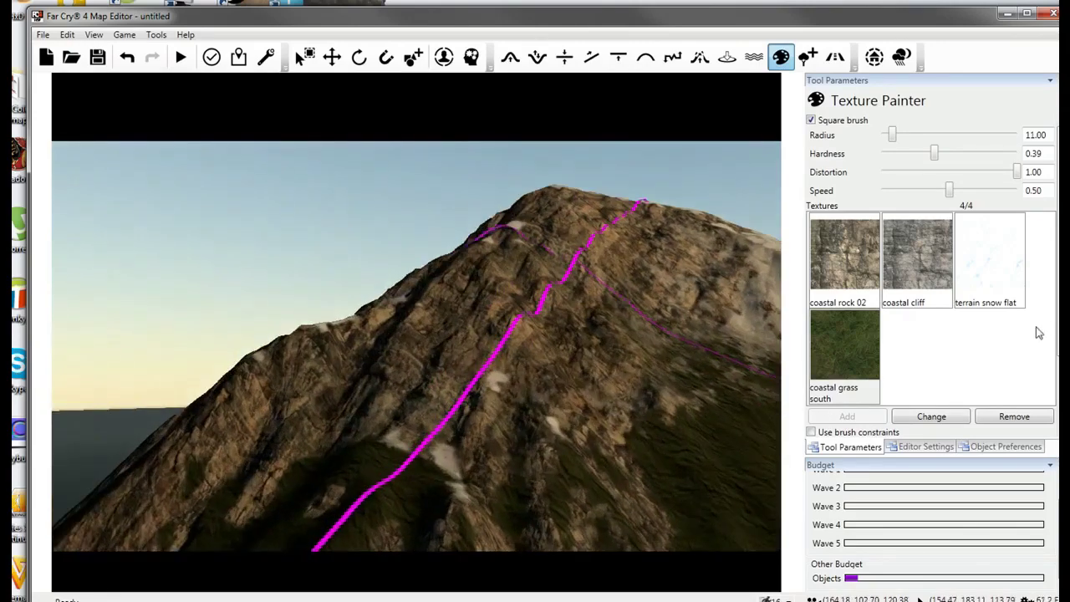
Paint terrain snow flat over the smaller neighbouring peak and its rocky slope leading toward the saddle.
scroll(932, 276, down, 2)
scroll(932, 276, up, 2)
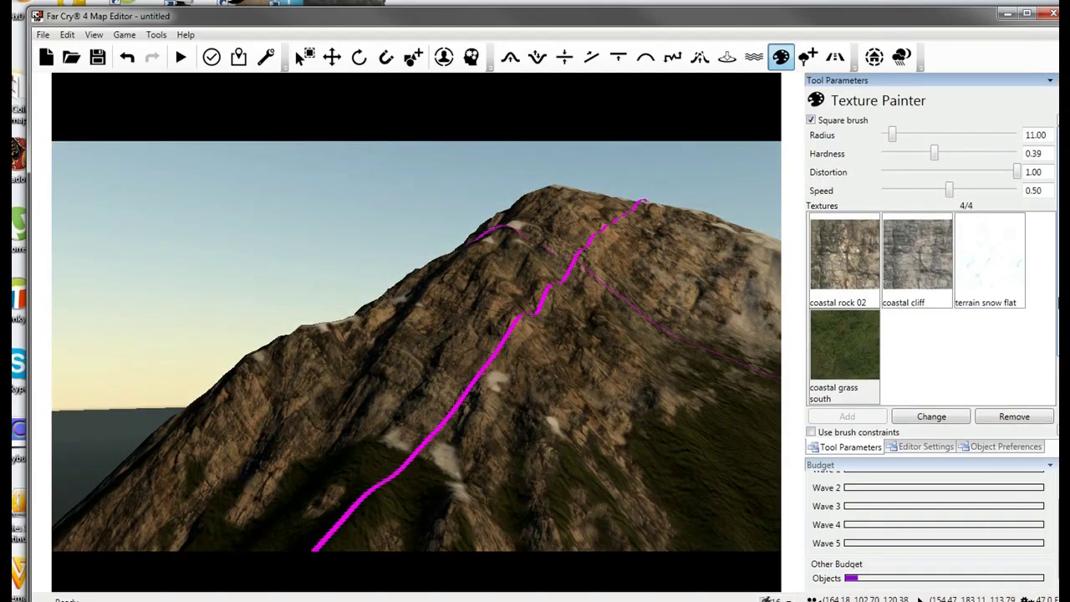
click(985, 282)
key(w)
right_drag(516, 293, 535, 259)
right_drag(539, 385, 556, 368)
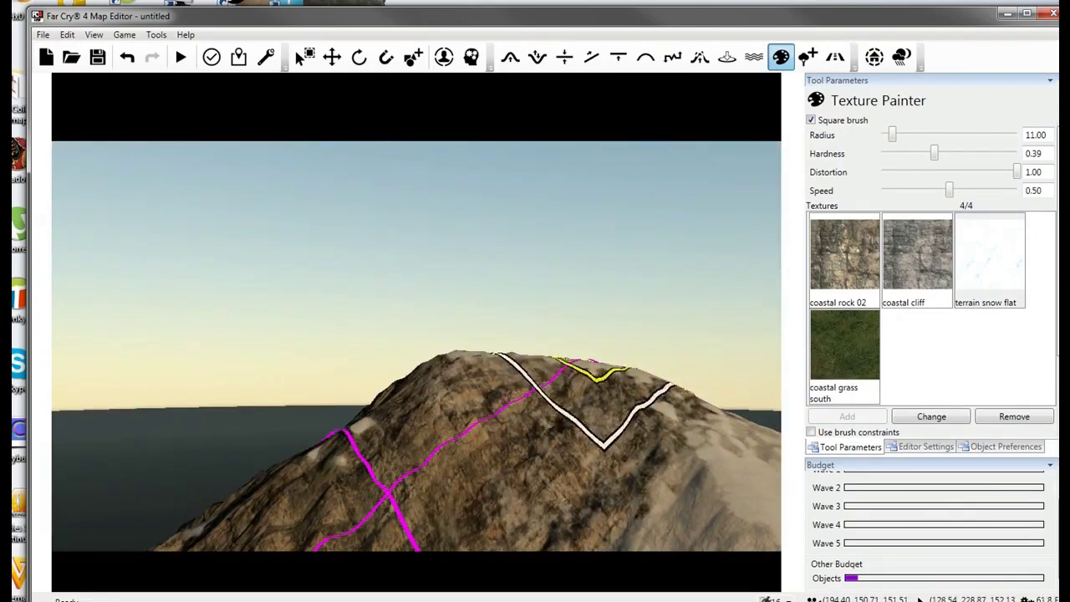
key(s)
right_drag(709, 437, 778, 510)
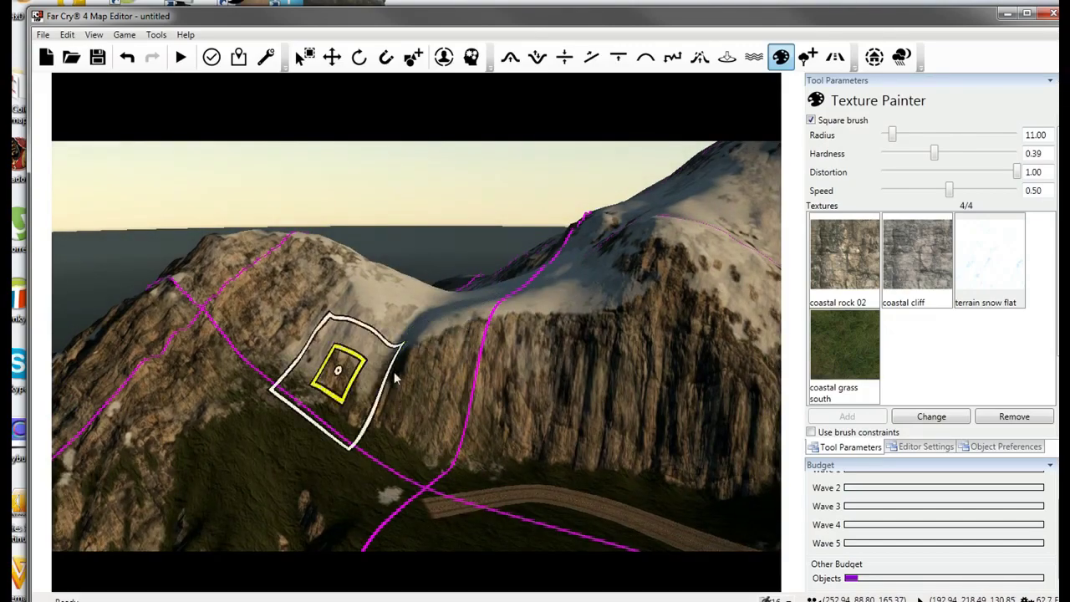
key(w)
right_drag(400, 376, 443, 376)
Blend coastal rock 02 into the snow along the cliff edge and across the saddle between the peaks.
click(859, 285)
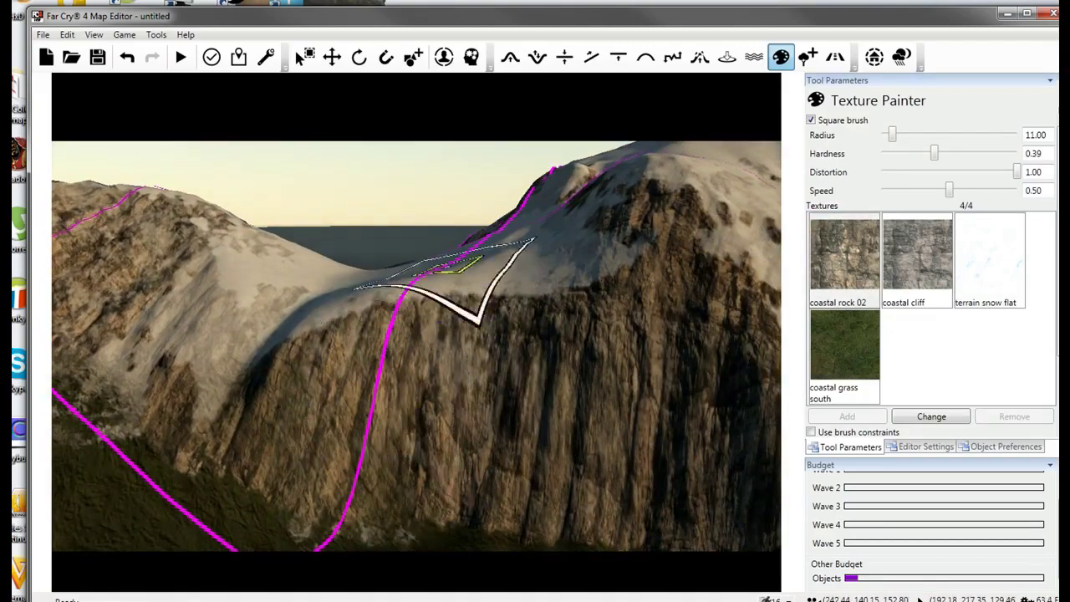
key(w)
mouse_move(437, 292)
right_down()
mouse_move(472, 272)
mouse_move(543, 351)
right_up()
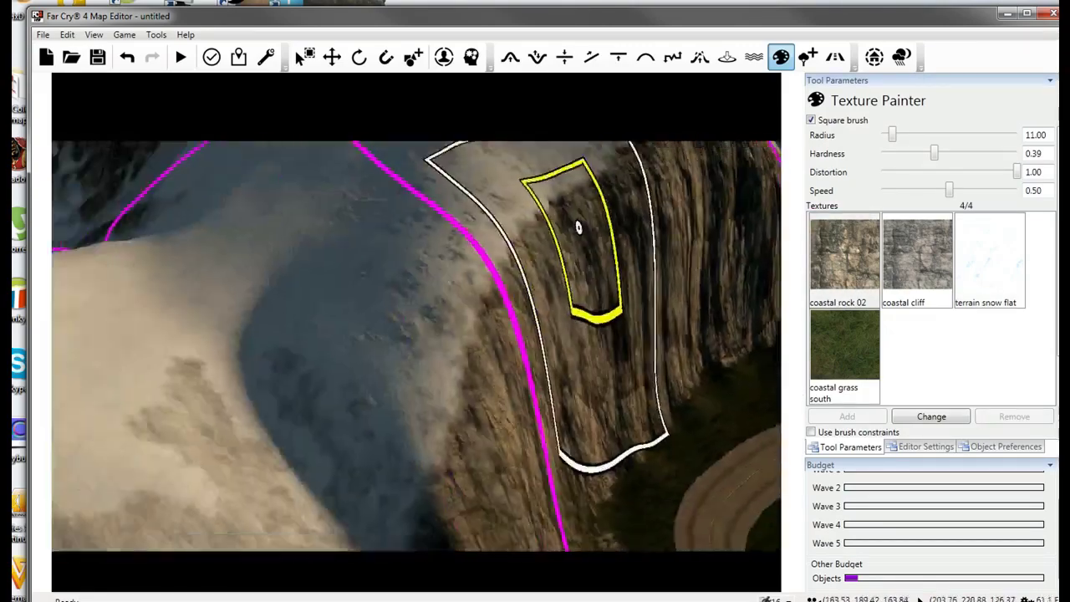
key(s)
right_drag(579, 227, 575, 251)
key(a)
mouse_move(327, 338)
right_down()
mouse_move(374, 418)
mouse_move(541, 418)
mouse_move(536, 435)
right_up()
key(a)
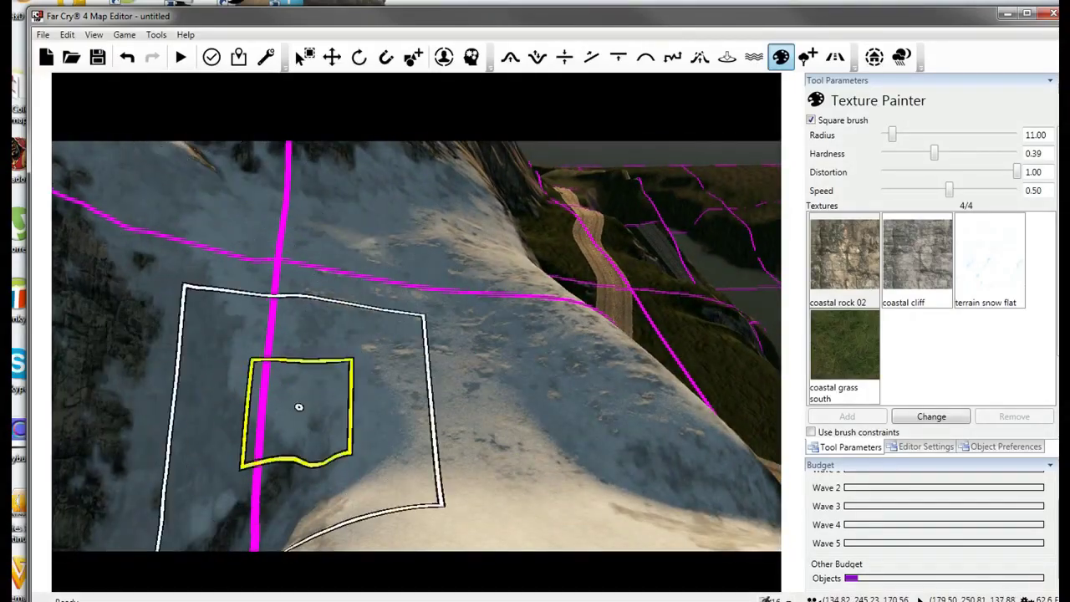
right_drag(298, 407, 209, 352)
Paint terrain snow flat over the dark rock faces on the mountain's shaded side and around its summit.
click(1028, 275)
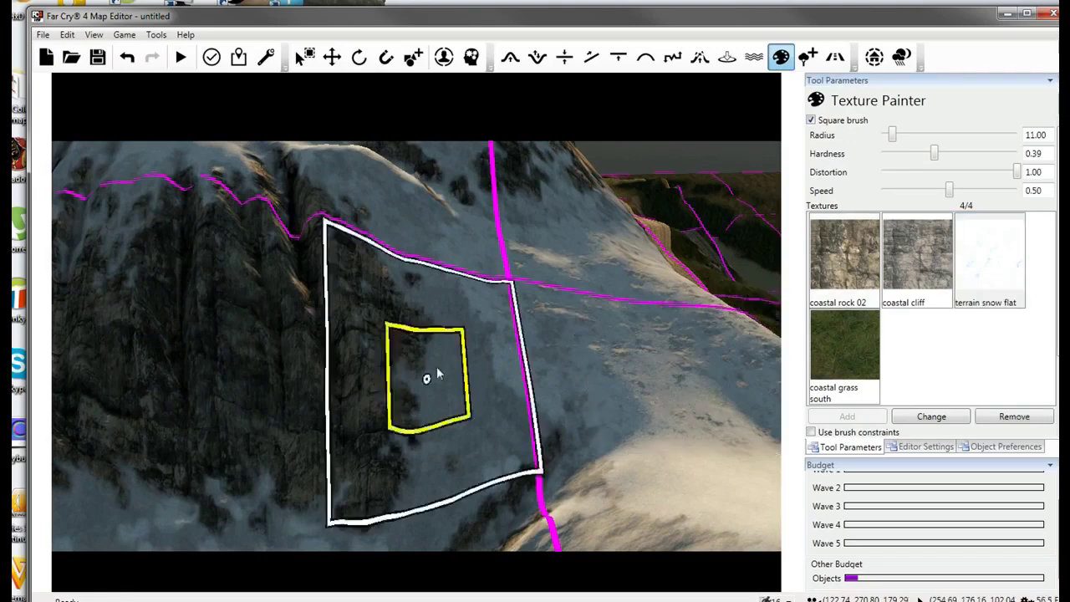
key(s)
right_drag(440, 428, 463, 428)
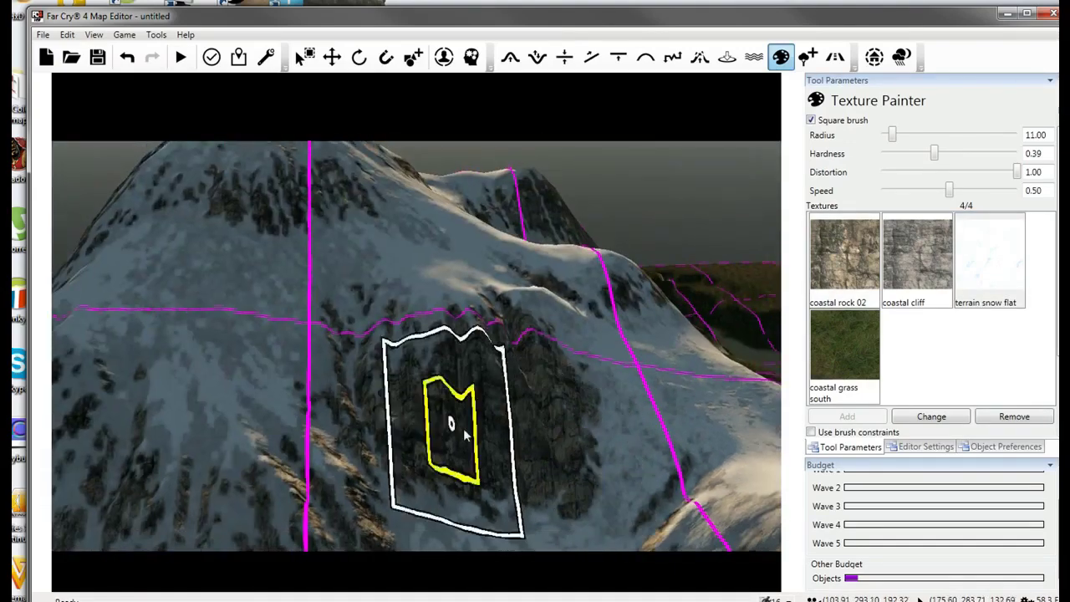
key(a)
mouse_move(244, 306)
right_down()
mouse_move(357, 288)
mouse_move(350, 295)
right_up()
key(s)
right_drag(446, 303, 442, 328)
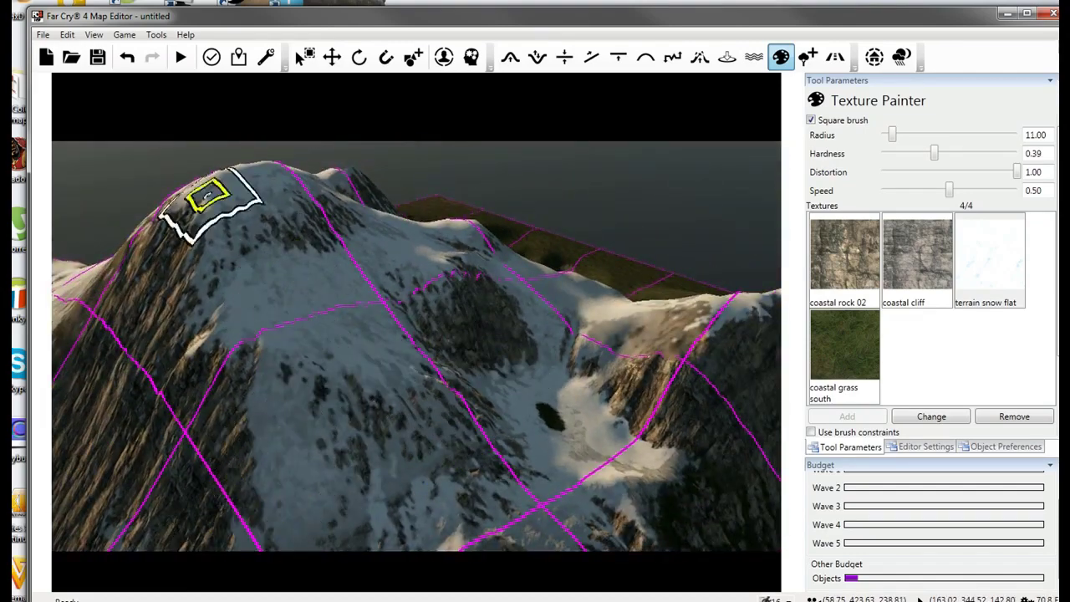
Round off the pointed peak above the road with the Smooth tool and check its outline from below the cliffs.
key(w)
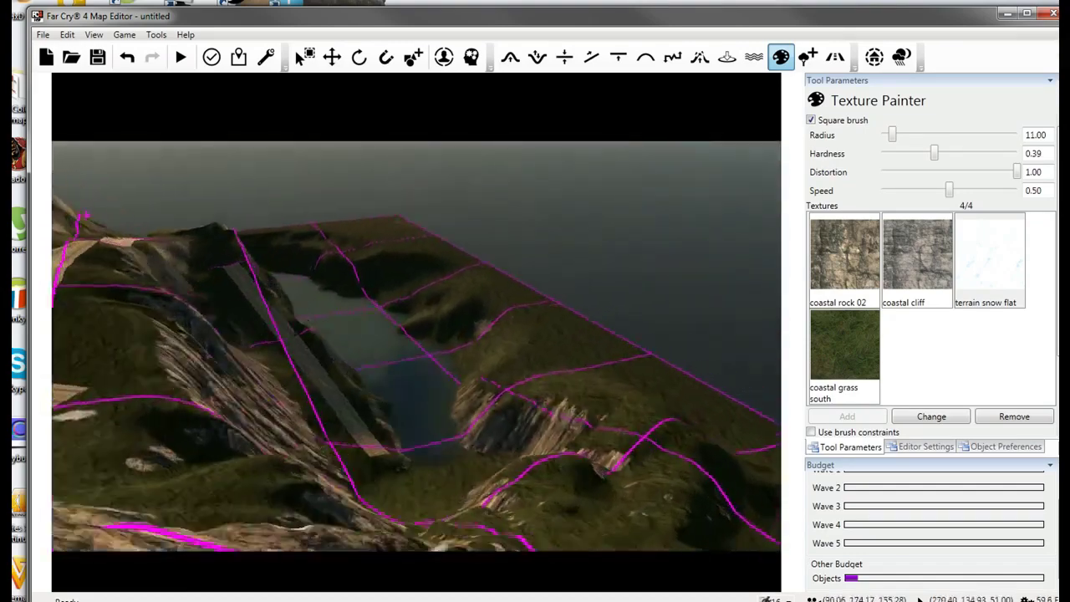
key(w)
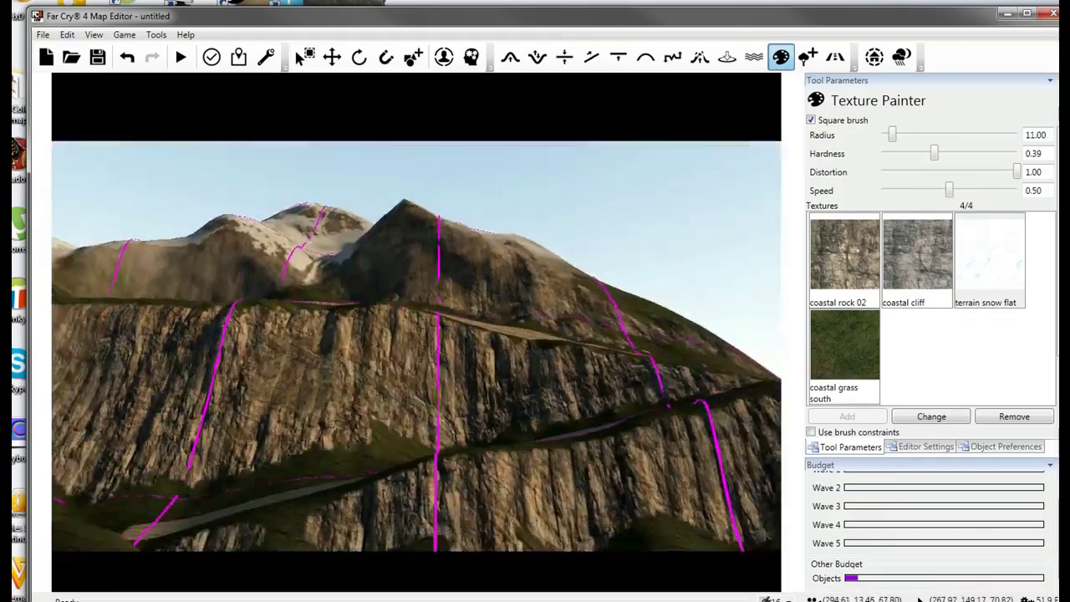
key(w)
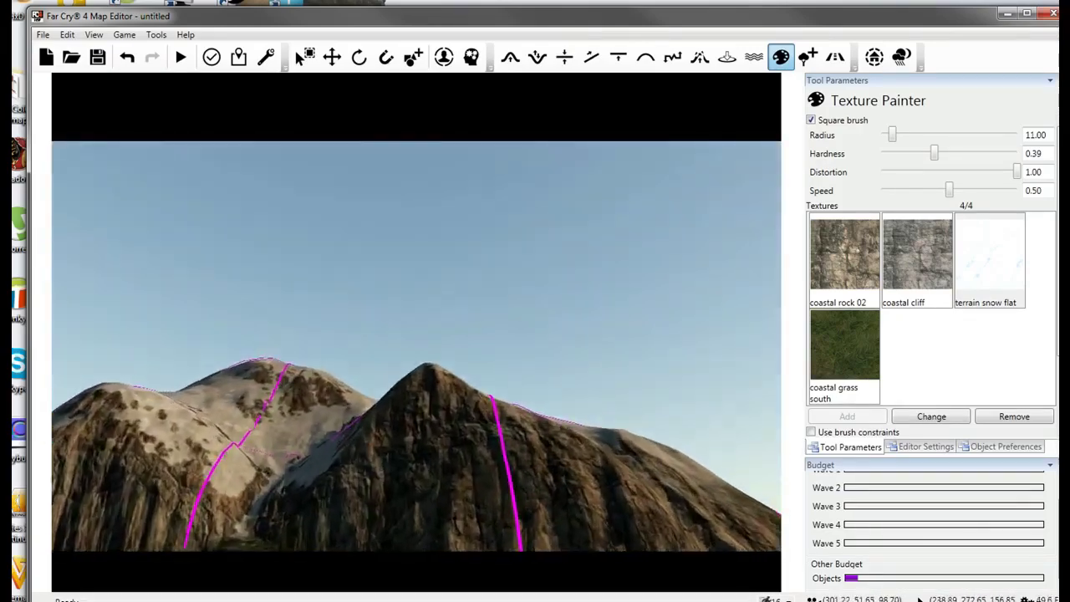
key(w)
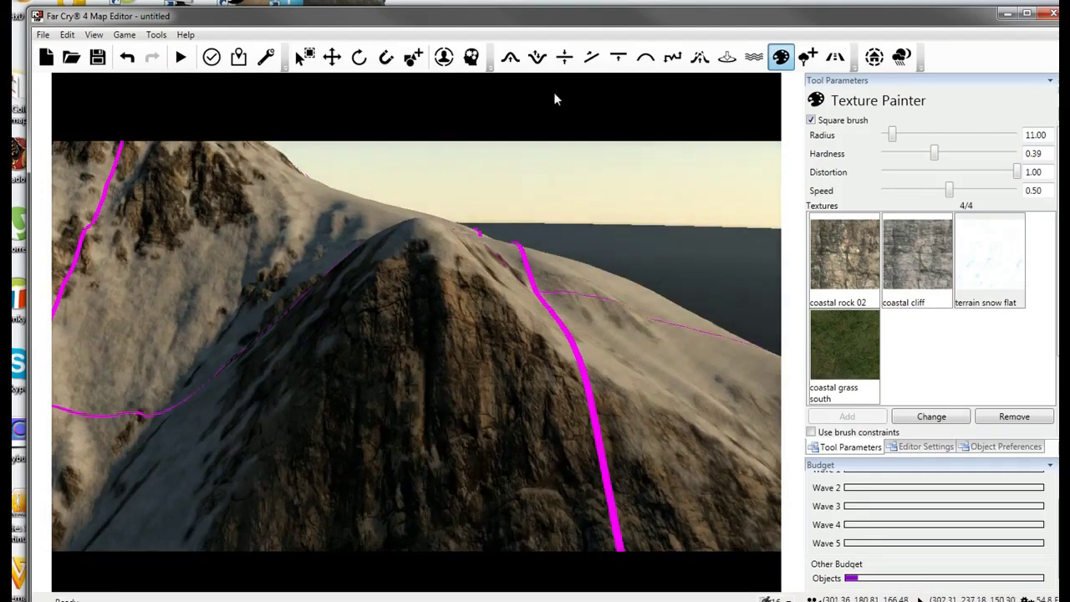
click(645, 59)
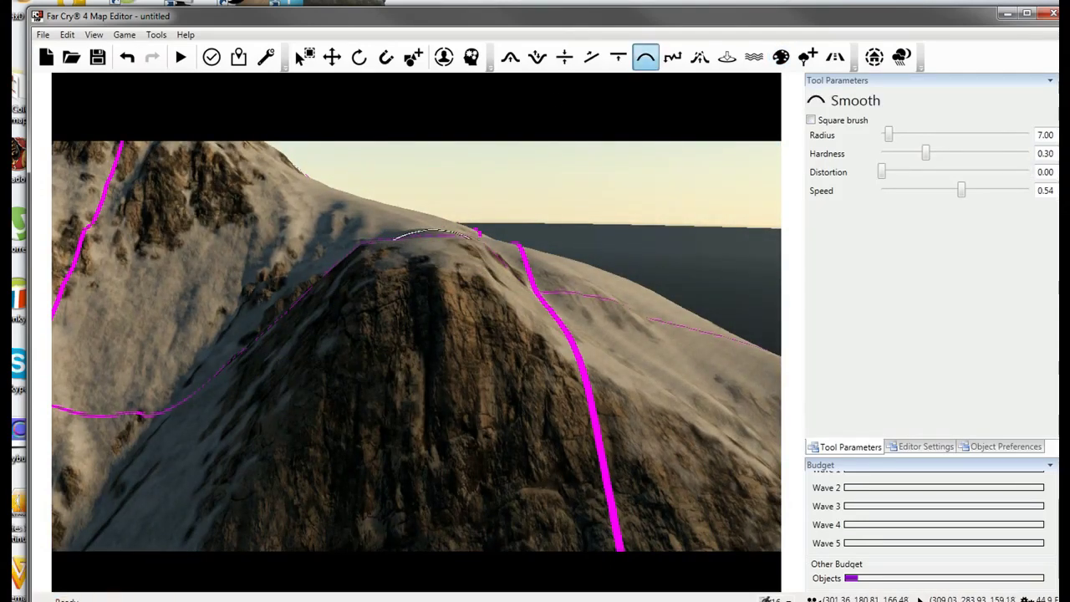
key(s)
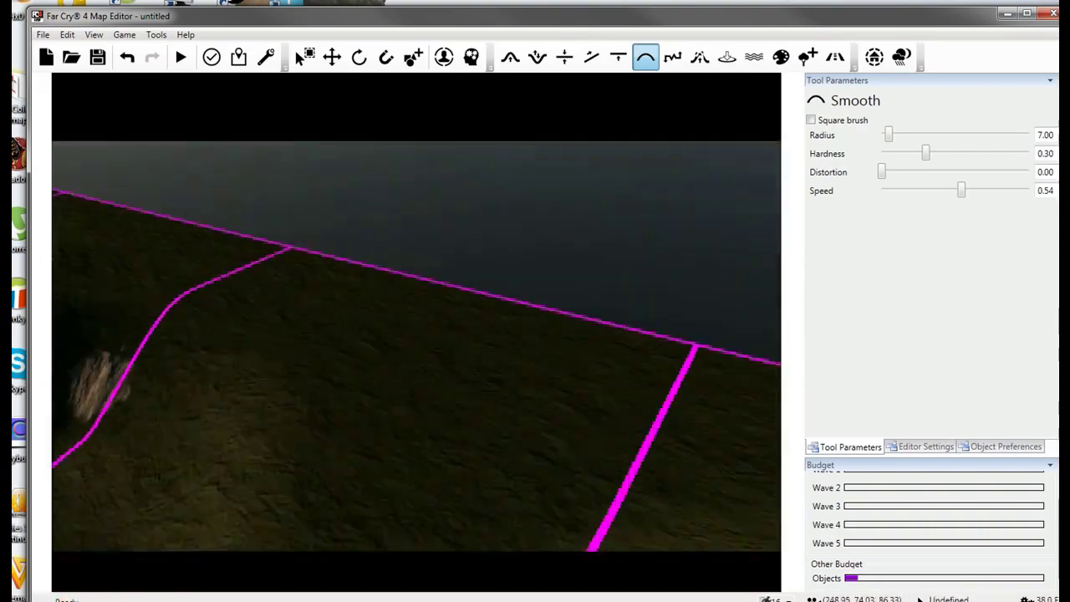
key(a)
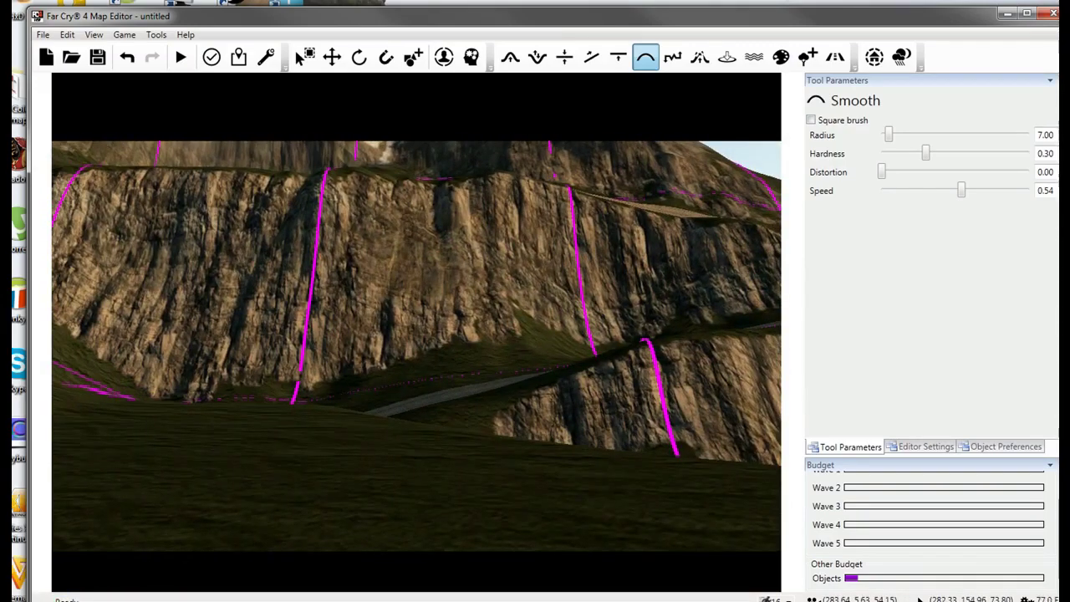
right_drag(416, 351, 389, 342)
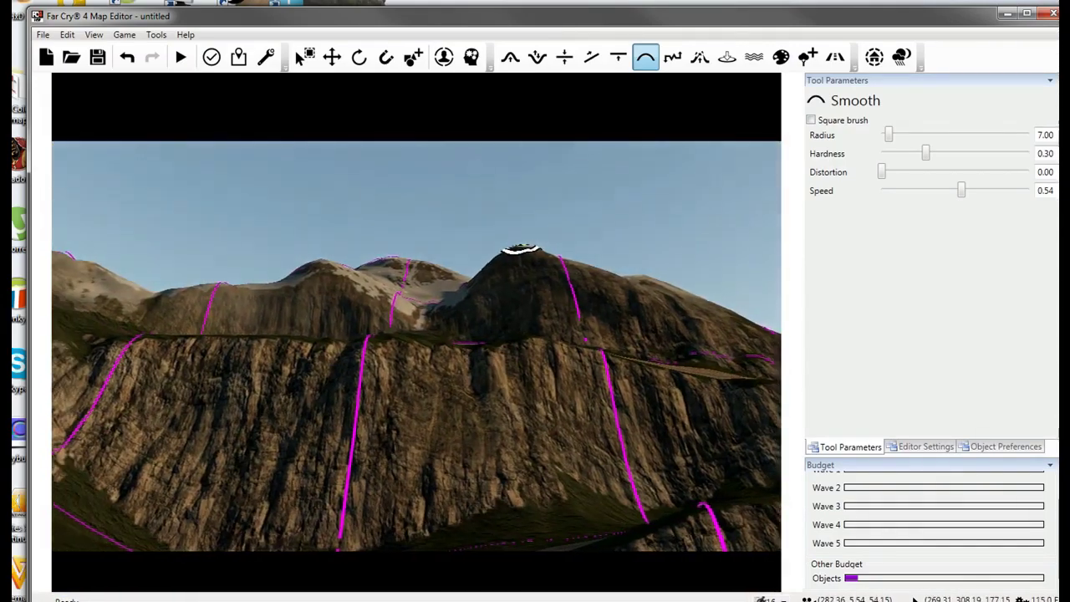
key(d)
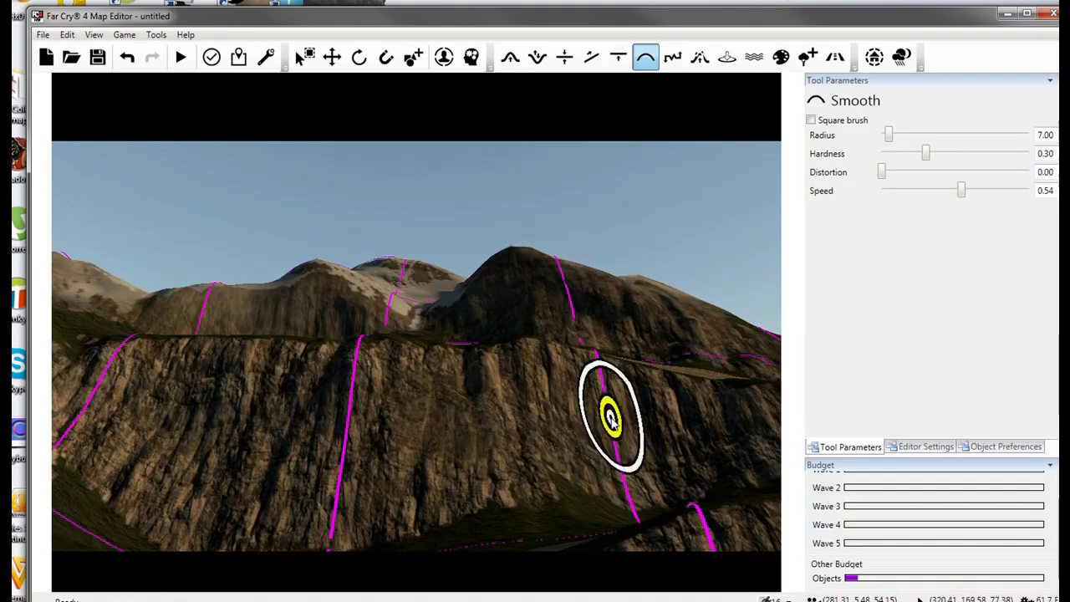
Fly over the snow-covered mountains and the road below to examine the terrain shape and ground textures.
key(d)
right_drag(611, 420, 649, 385)
key(w)
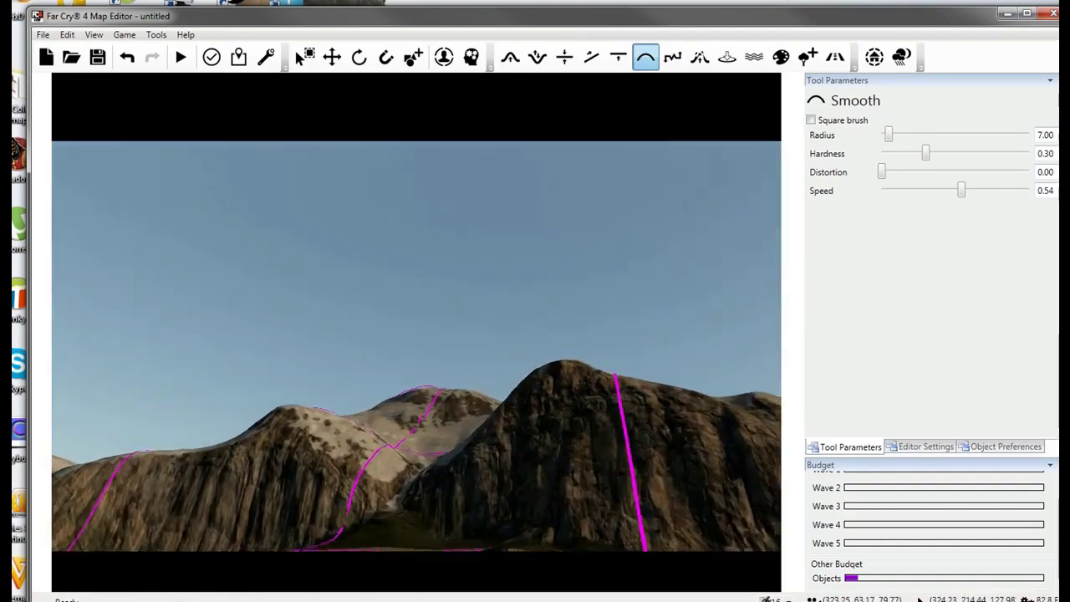
key(s)
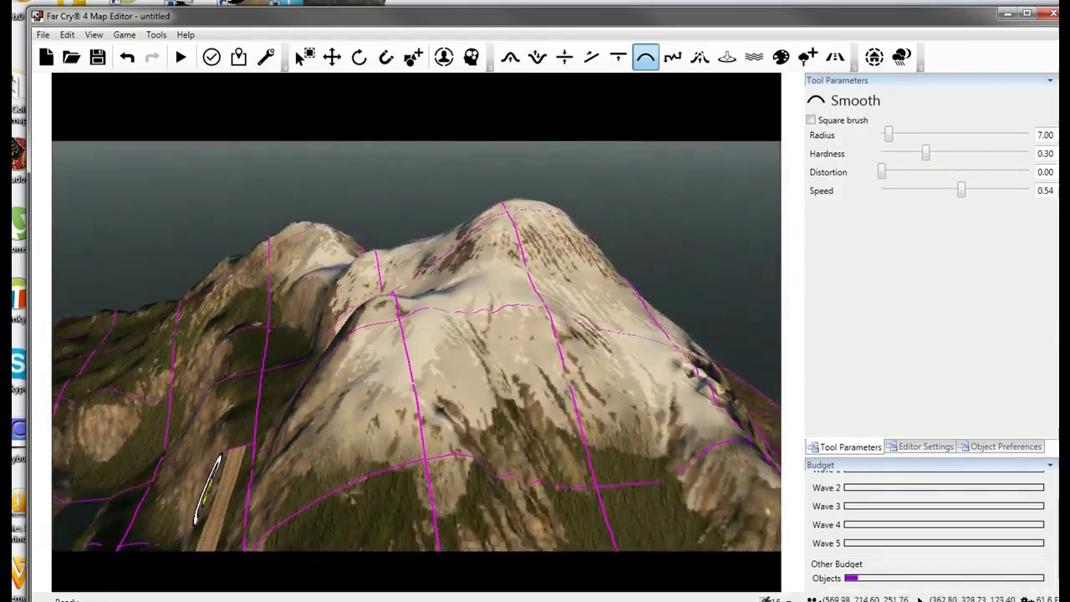
key(w)
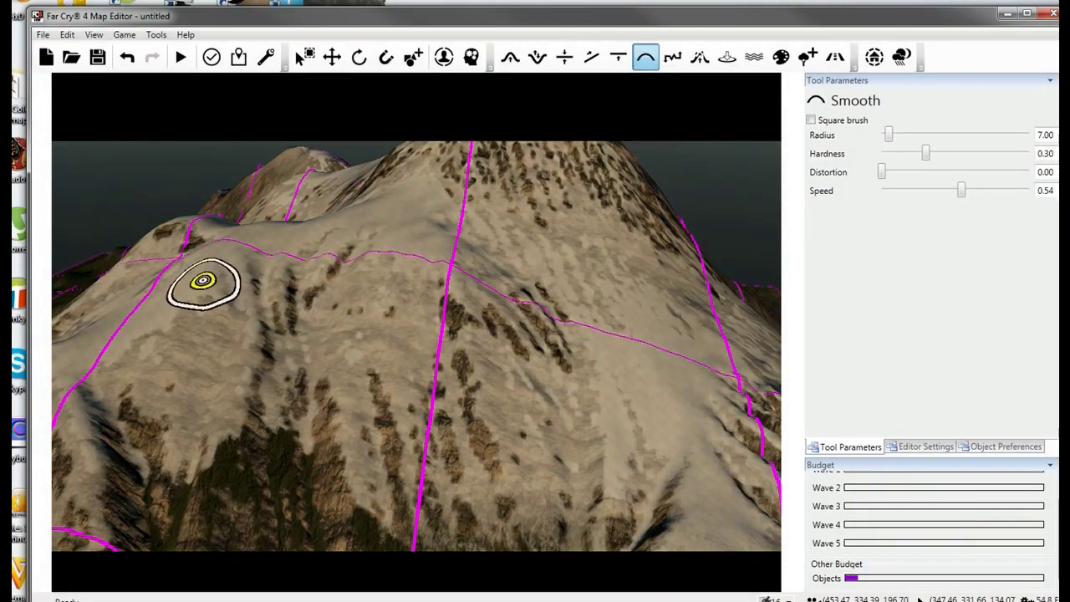
key(a)
key(w)
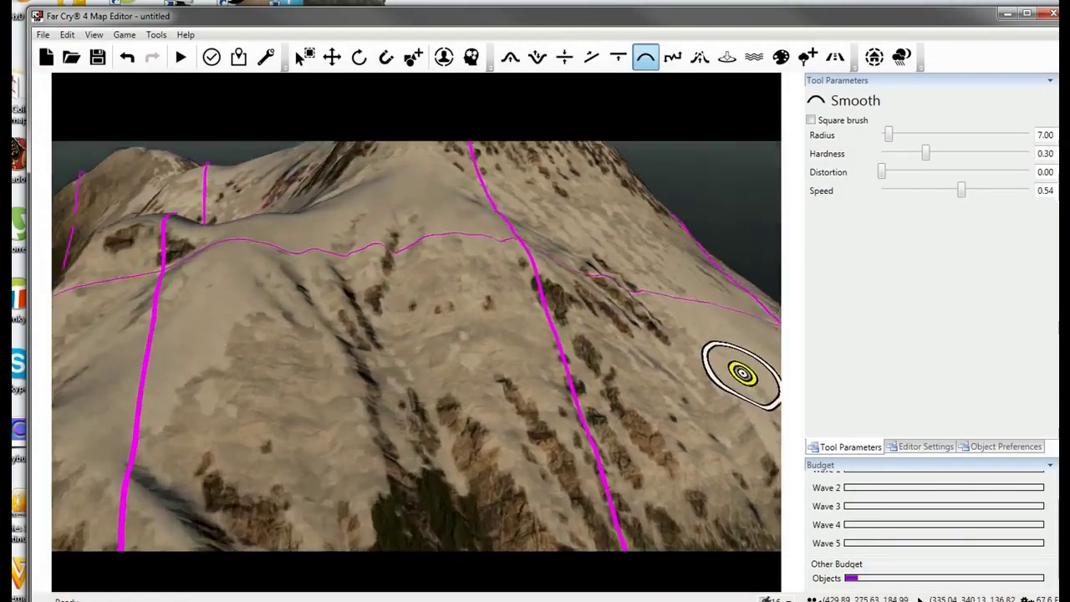
key(w)
key(s)
key(a)
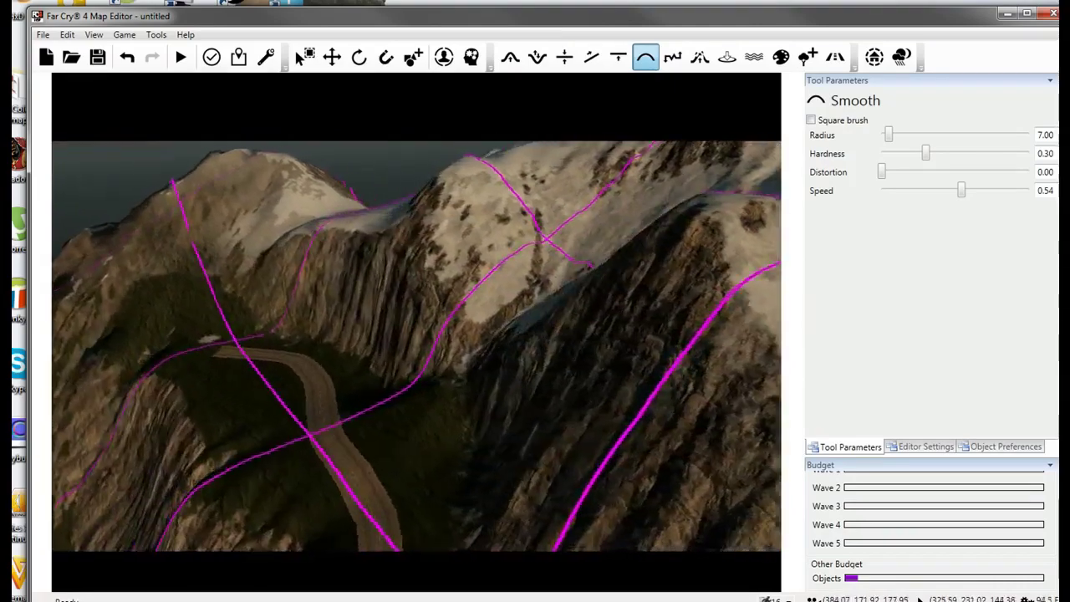
Inspect the steep rocky peak beside the road from several sides, checking its rock faces up close.
key(w)
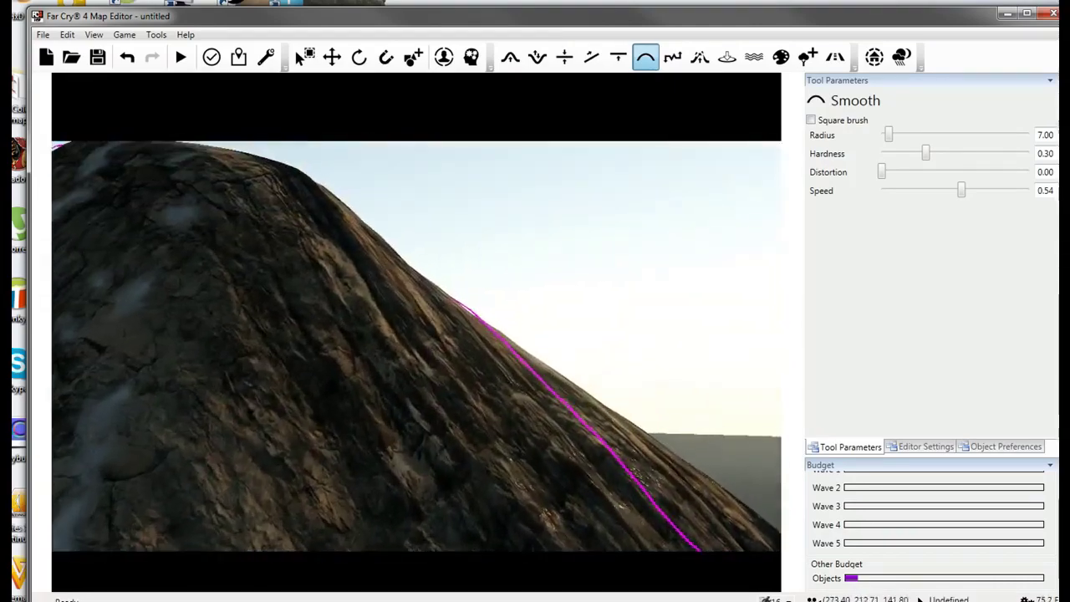
key(s)
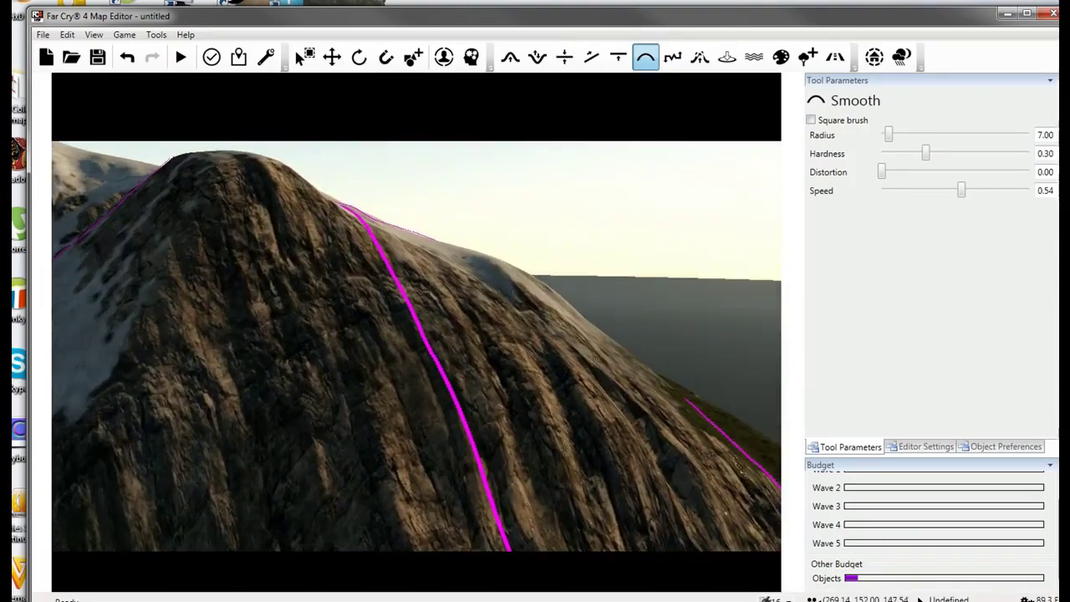
key(w)
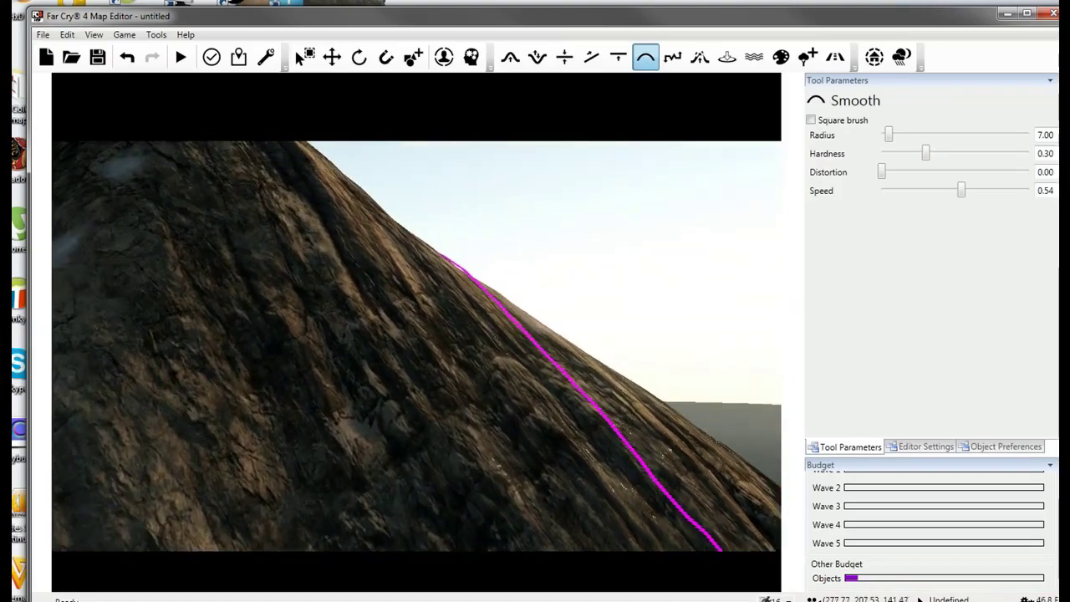
key(s)
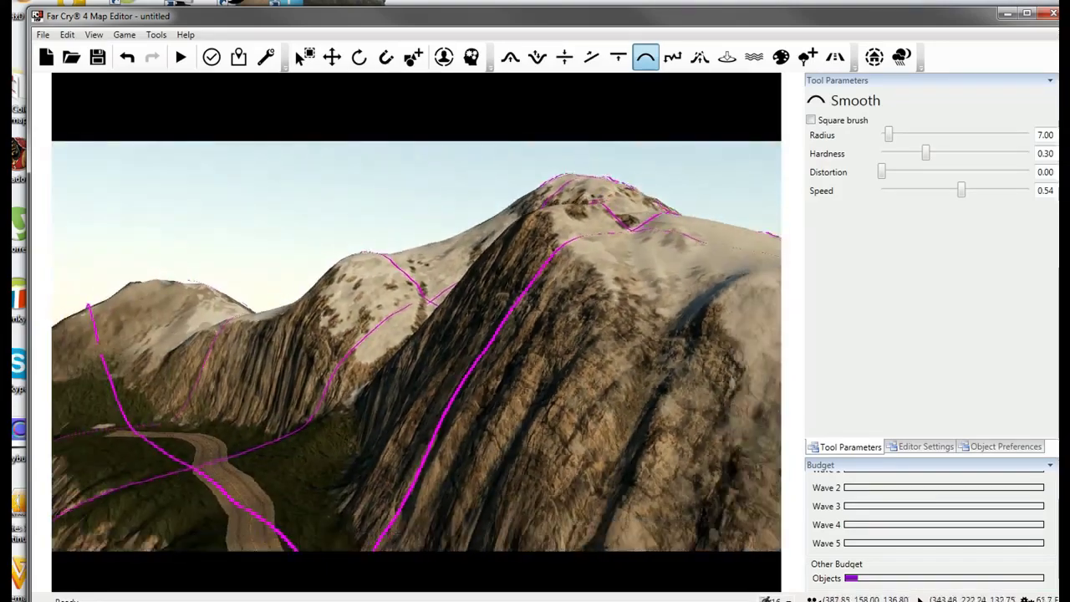
key(w)
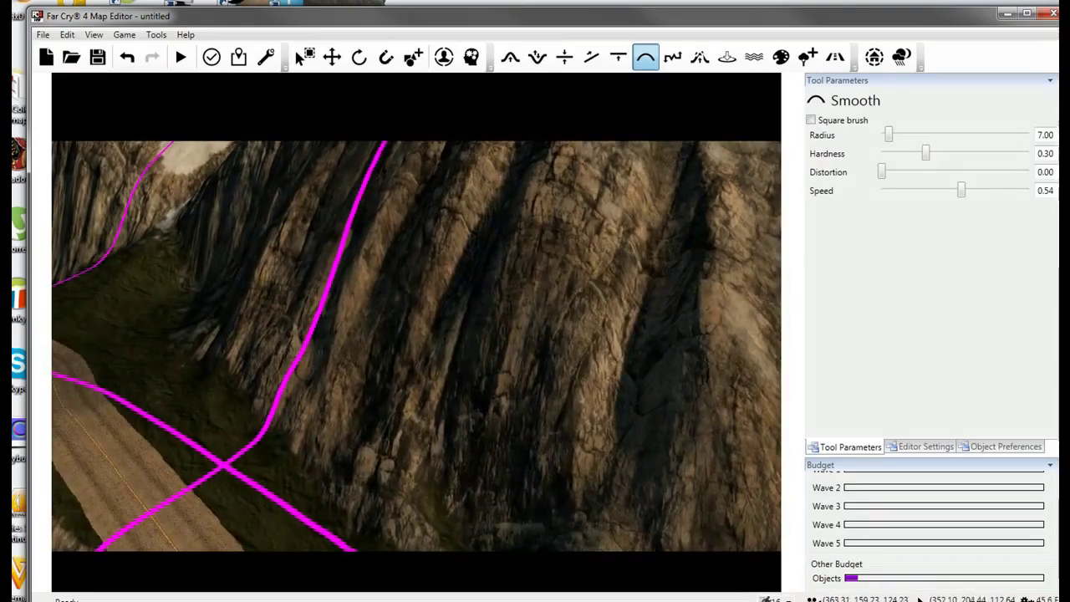
key(s)
key(w)
key(a)
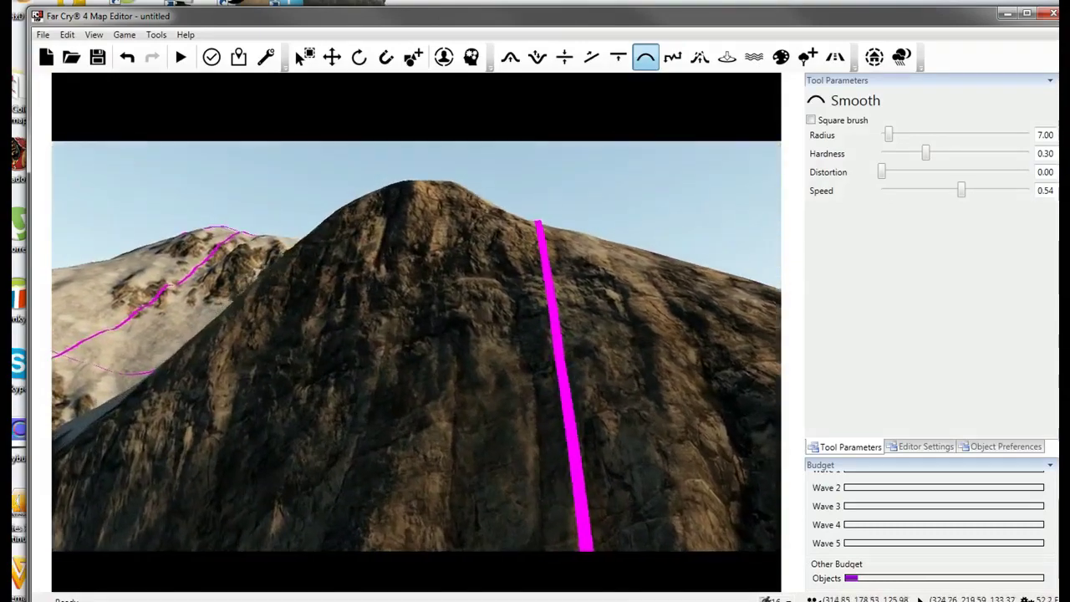
key(s)
key(a)
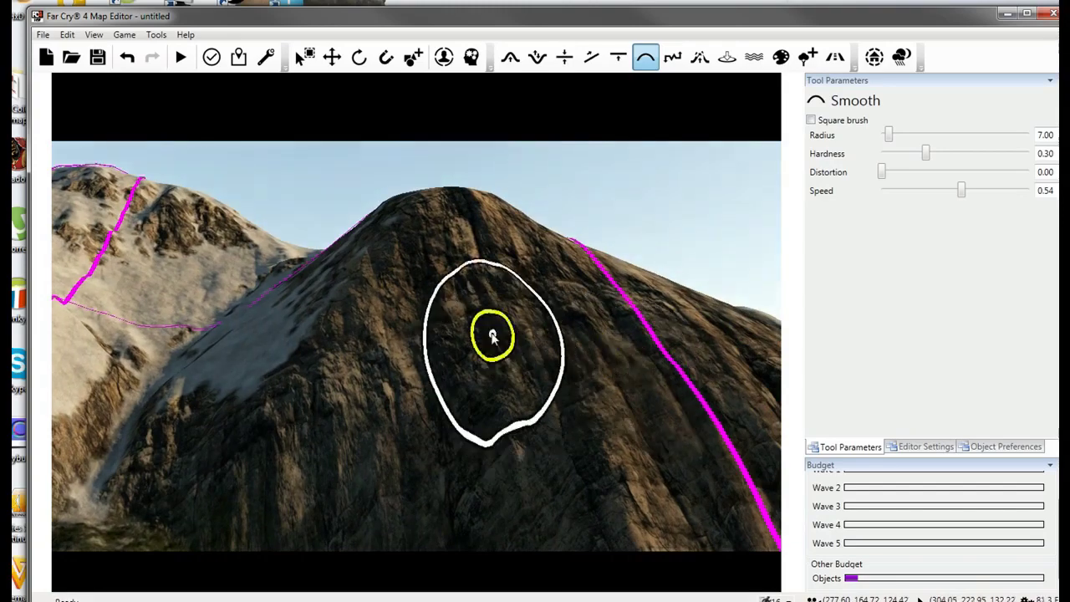
key(w)
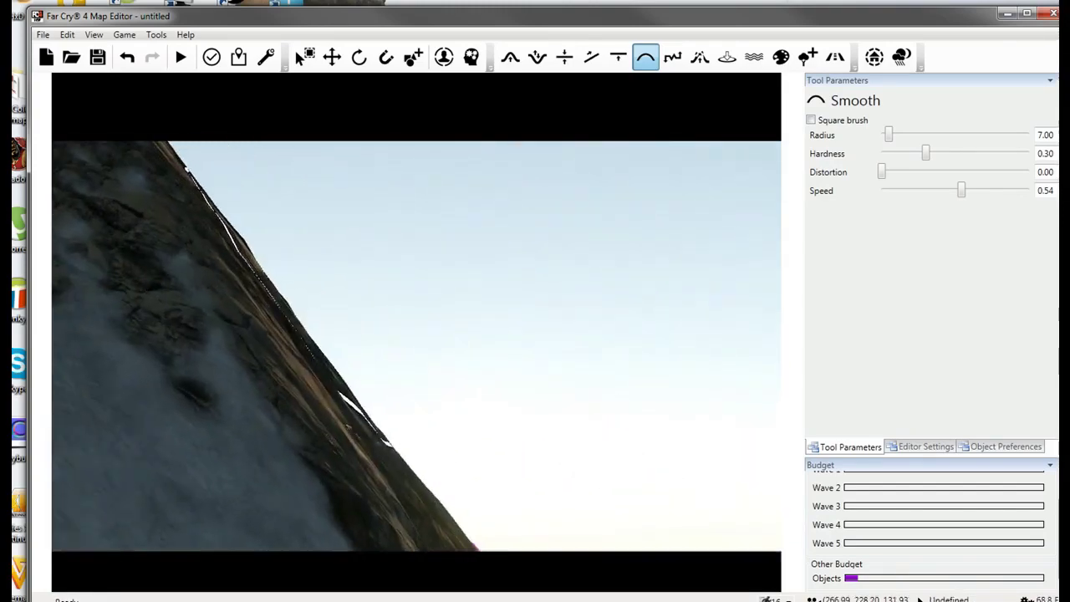
key(s)
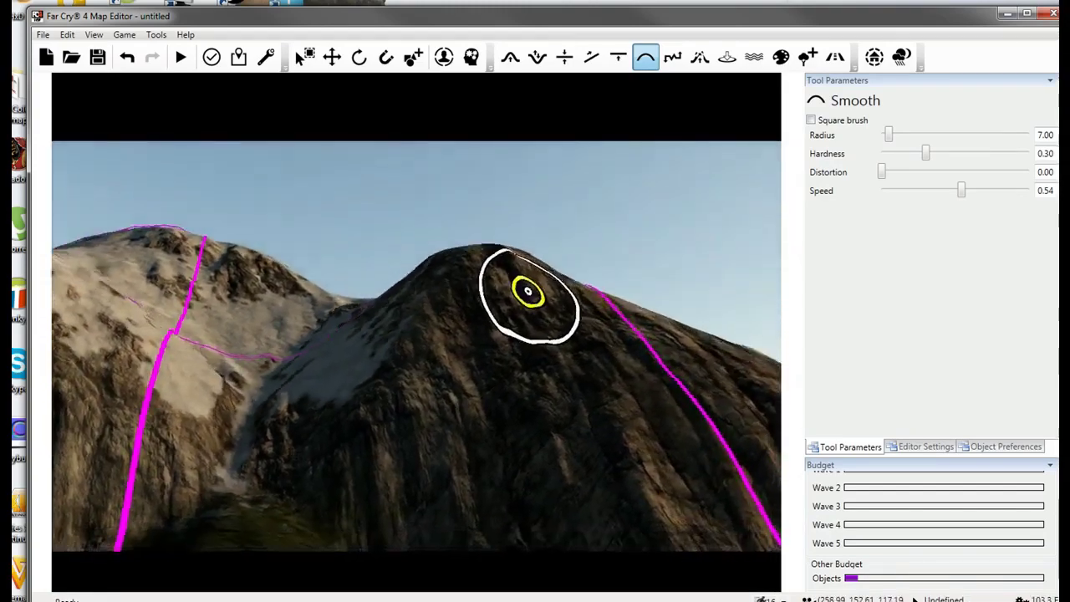
key(w)
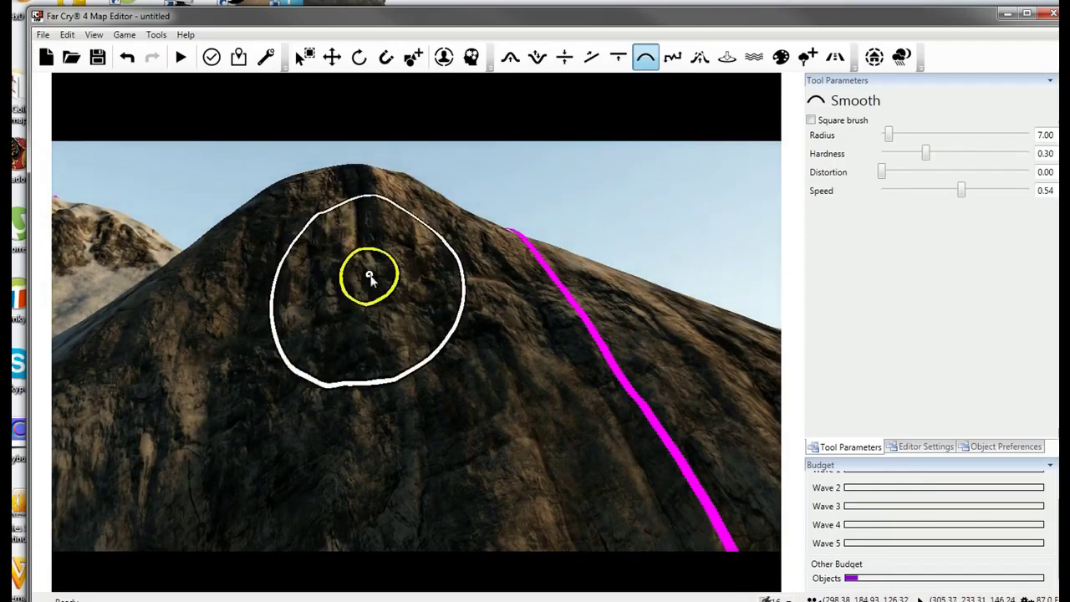
key(s)
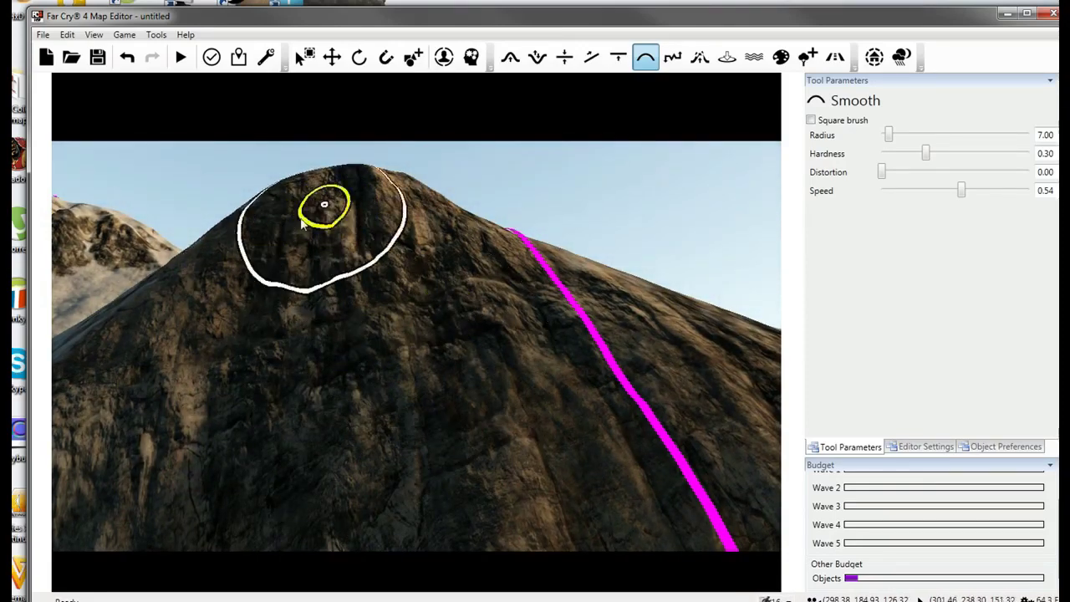
key(w)
key(s)
right_drag(576, 452, 329, 197)
key(d)
key(w)
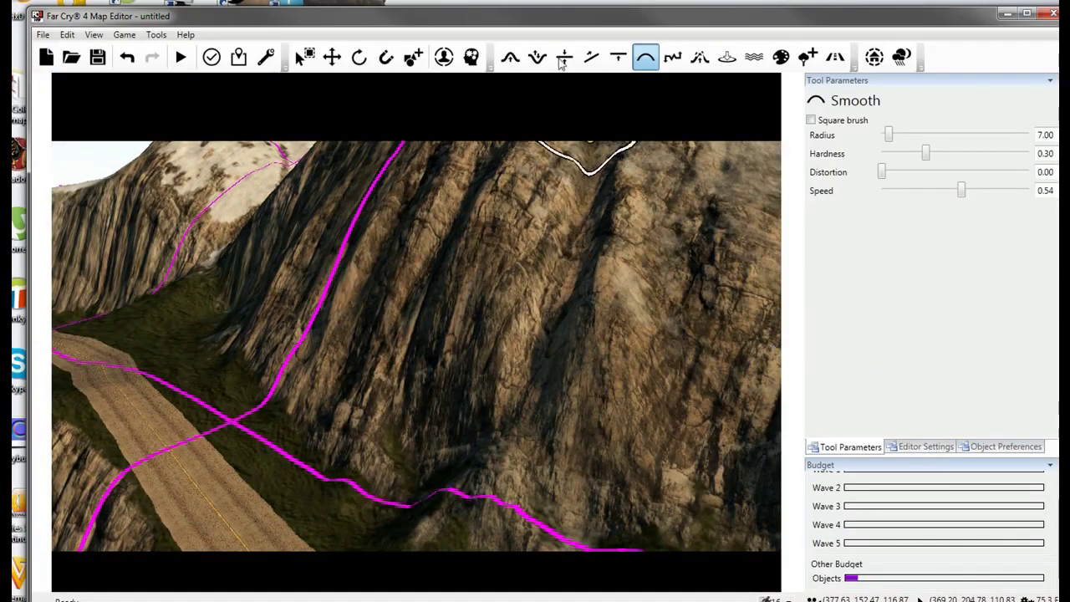
In the Texture Painter, replace the coastal rock 02 terrain texture with cliff rocky.
click(923, 271)
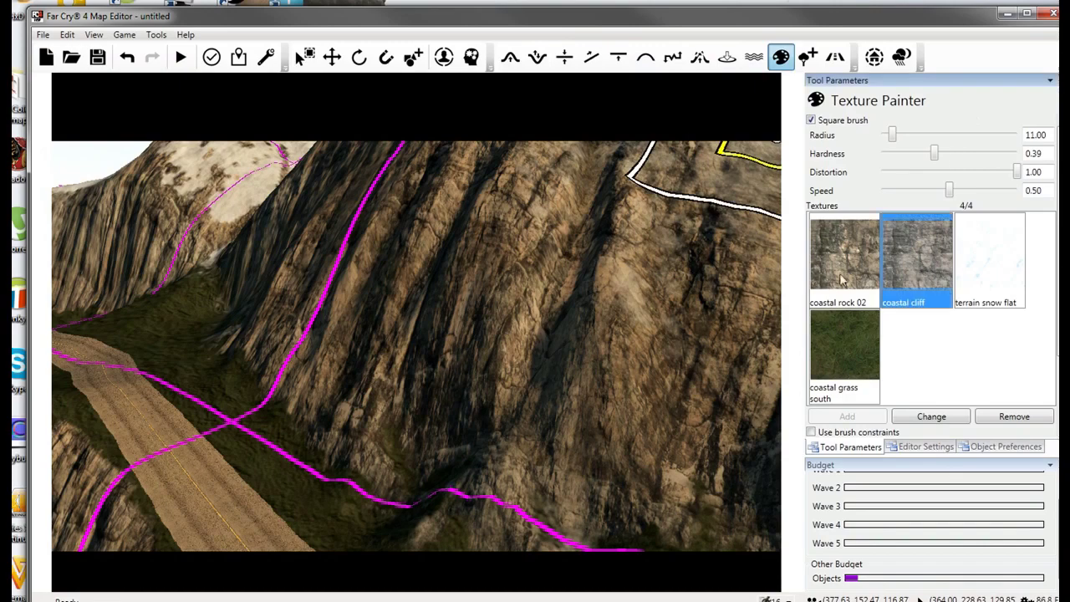
click(843, 264)
click(932, 417)
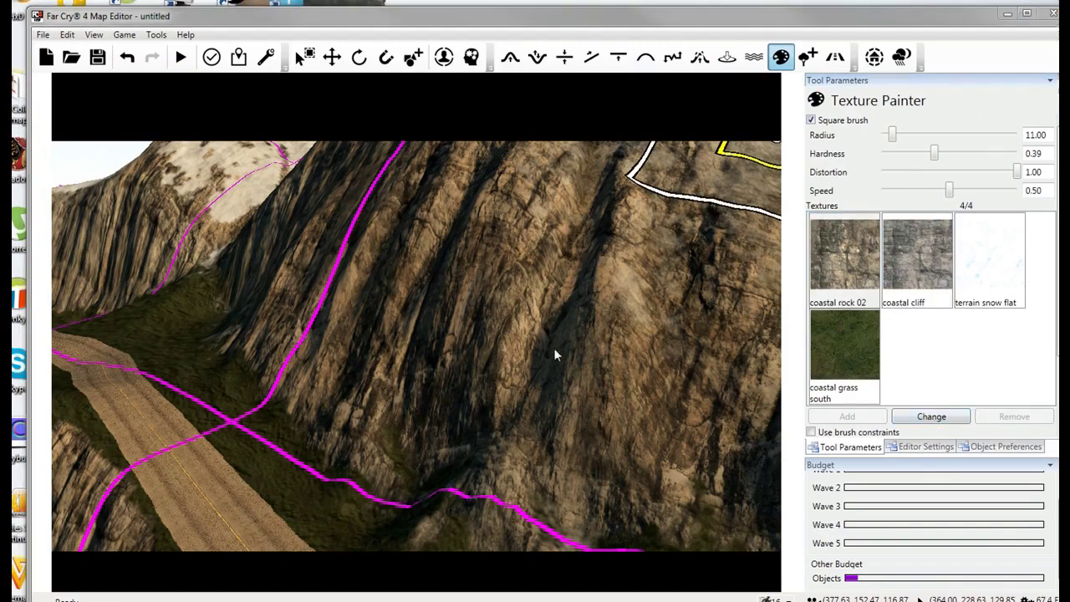
scroll(736, 210, down, 1)
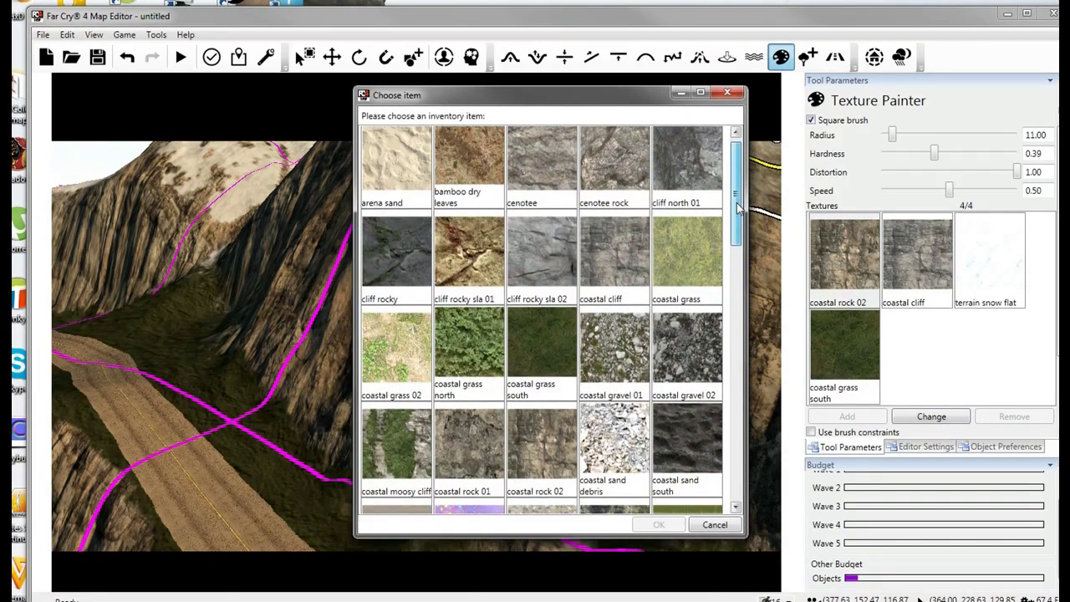
double_click(391, 253)
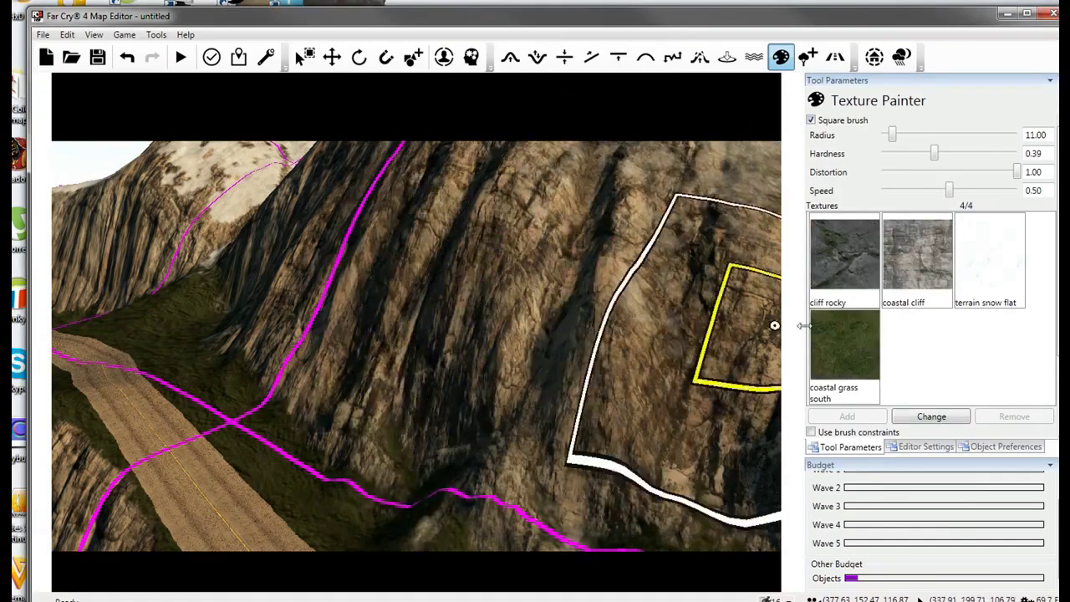
Replace the coastal cliff terrain texture with cliff rocky sla 02 and check it on the mountainsides.
click(914, 262)
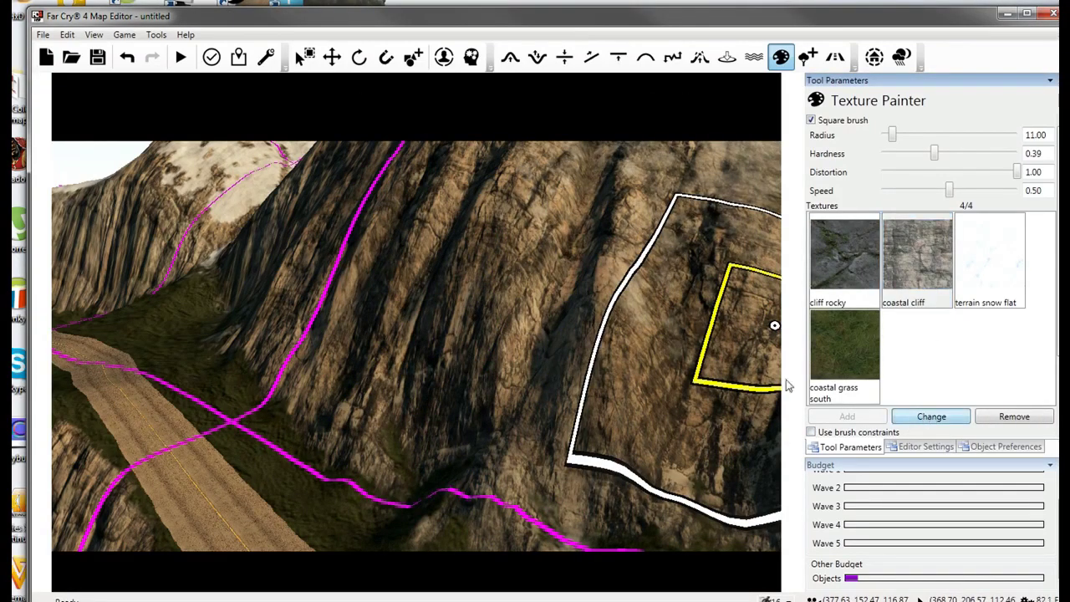
double_click(566, 298)
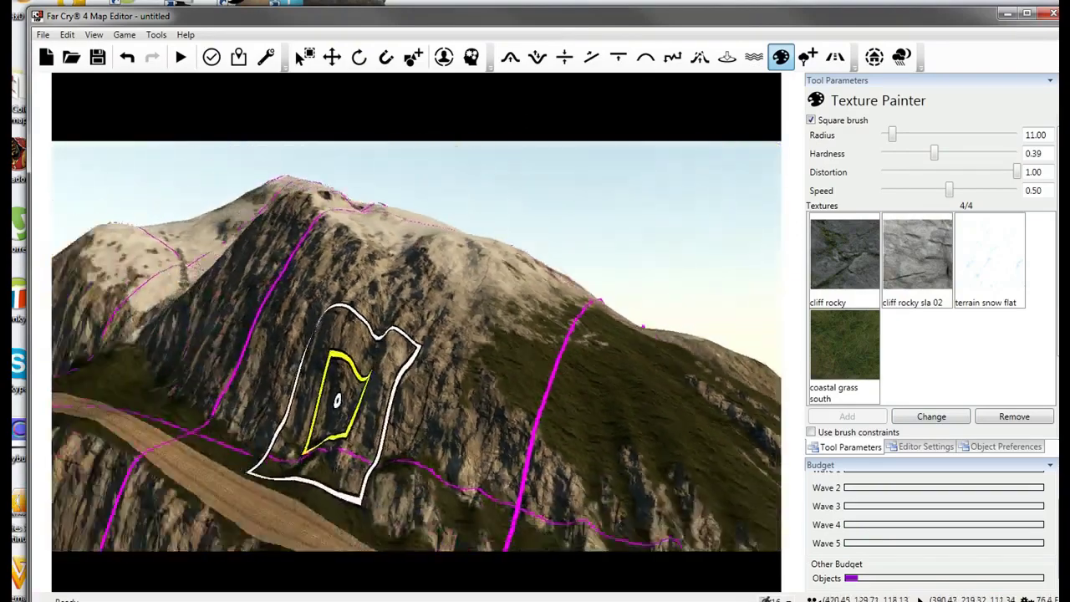
mouse_move(337, 401)
right_down()
mouse_move(662, 315)
mouse_move(700, 289)
mouse_move(661, 290)
mouse_move(710, 222)
mouse_move(490, 167)
mouse_move(590, 188)
right_up()
key(w)
key(a)
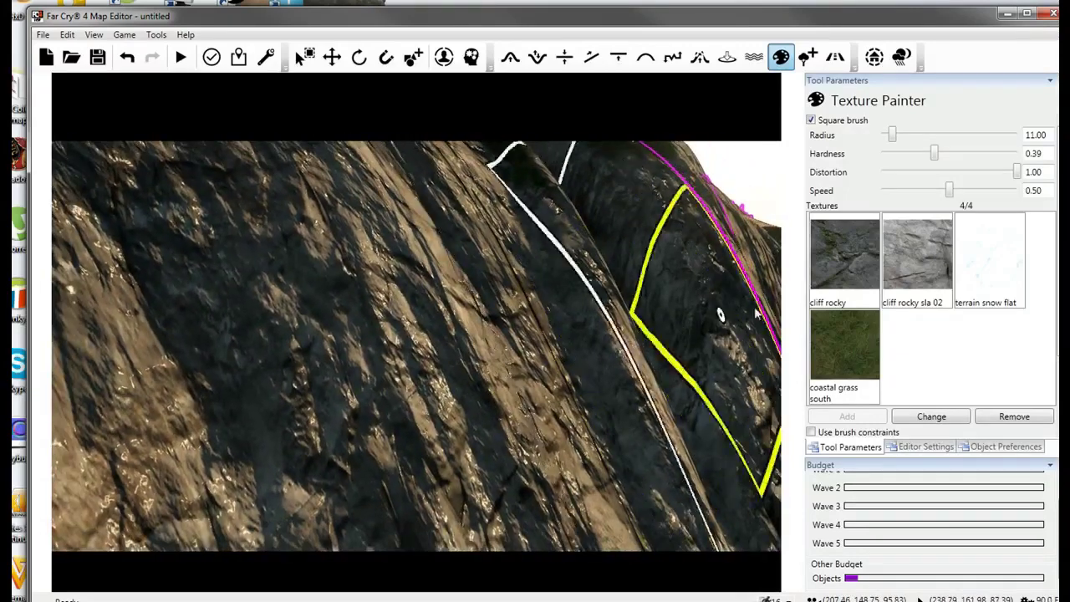
Replace the cliff rocky sla 02 terrain texture with floor rock and check it on the cliffs along the road.
click(904, 270)
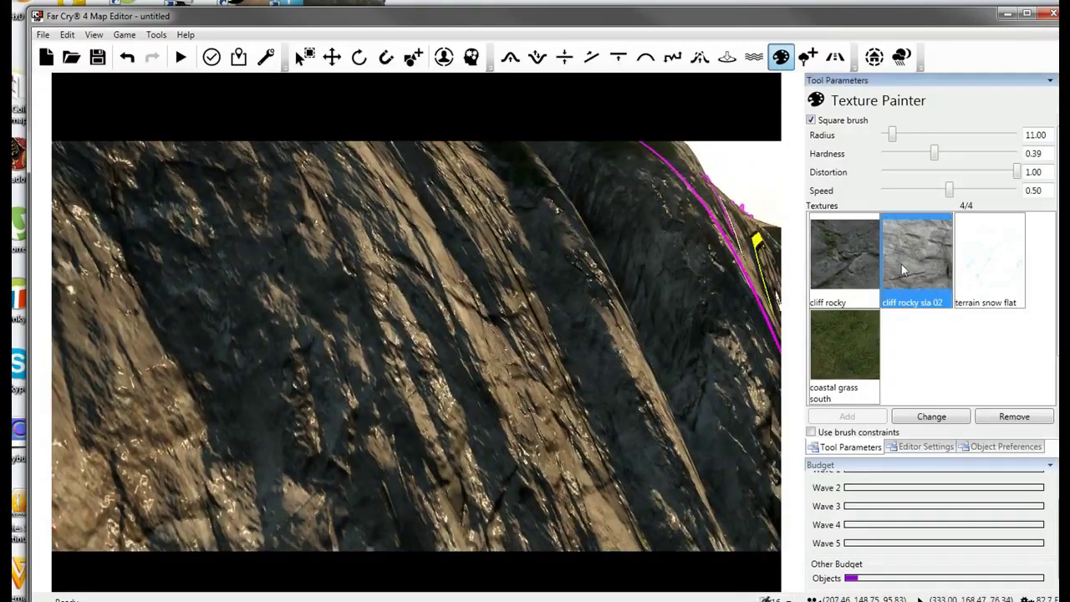
click(912, 418)
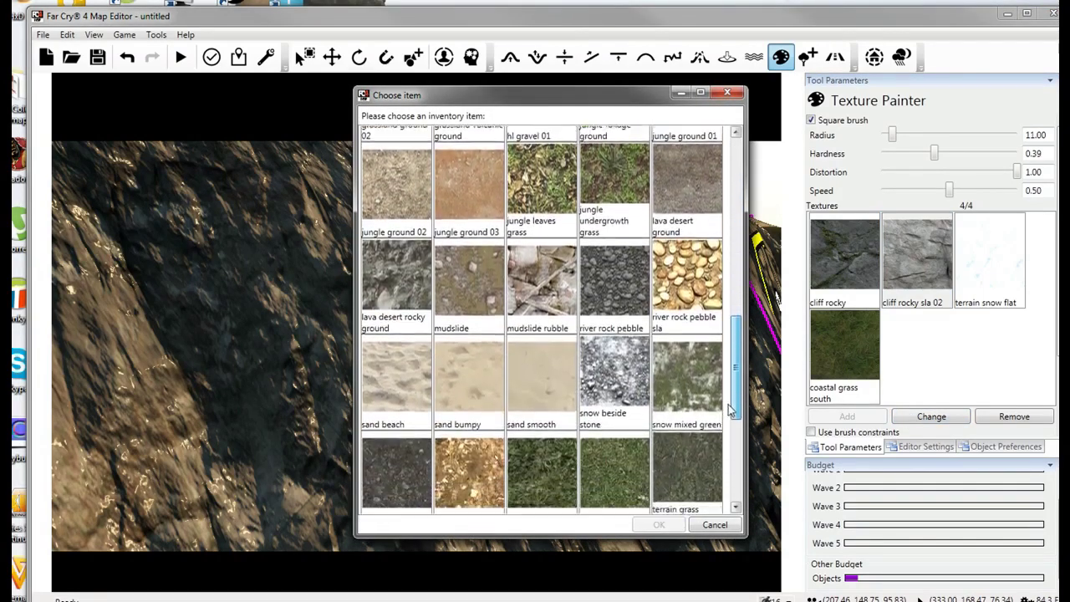
drag(729, 409, 719, 340)
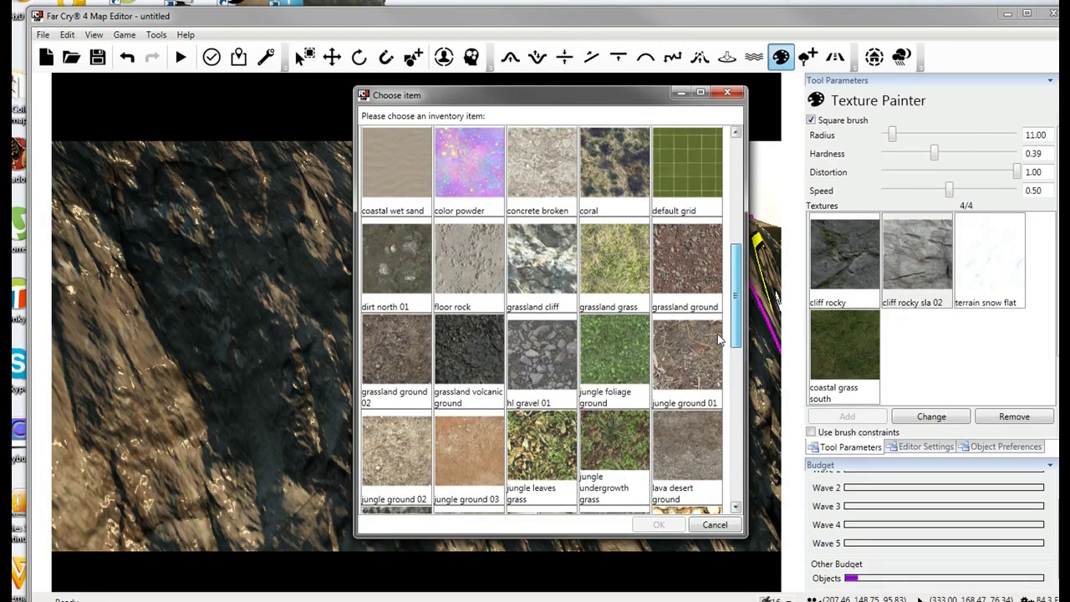
double_click(458, 271)
scroll(462, 291, down, 3)
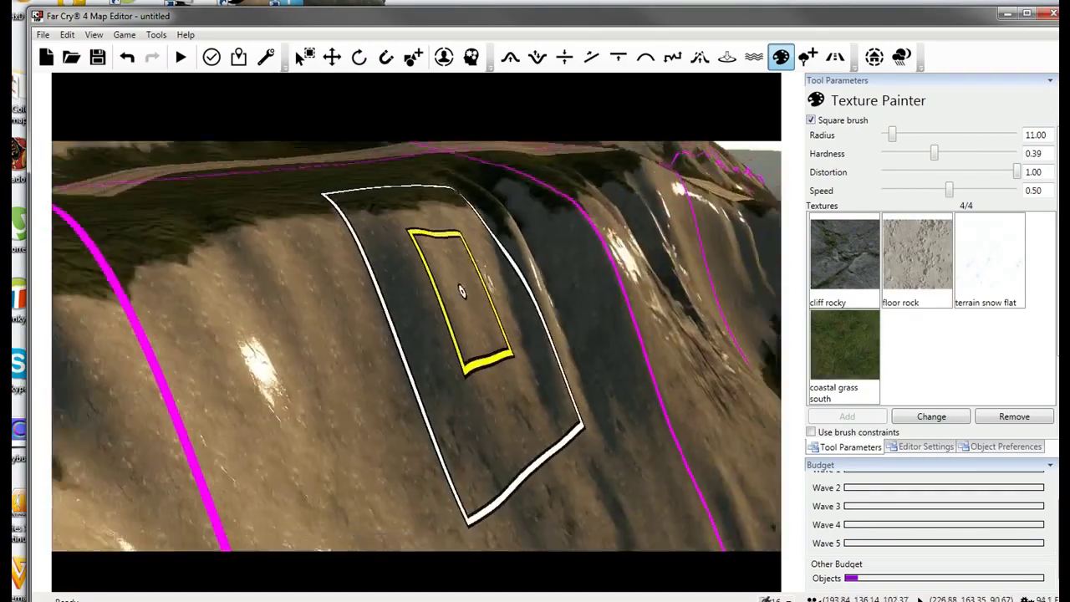
key(d)
mouse_move(462, 291)
right_down()
mouse_move(382, 289)
mouse_move(74, 340)
mouse_move(71, 307)
mouse_move(98, 259)
mouse_move(72, 366)
mouse_move(246, 394)
mouse_move(323, 349)
right_up()
key(a)
key(s)
click(913, 241)
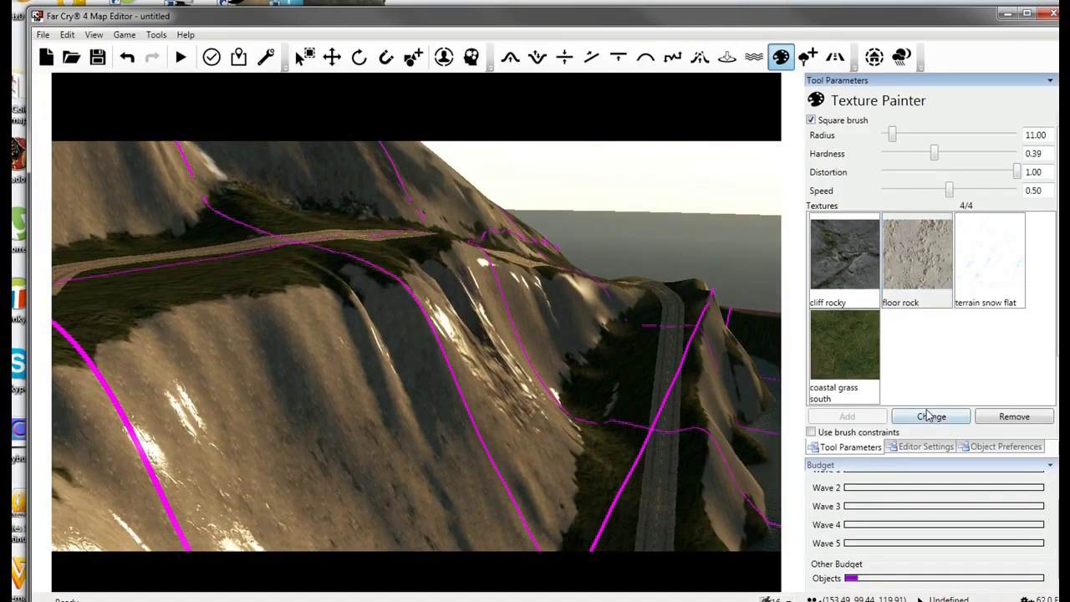
click(931, 416)
drag(737, 171, 739, 266)
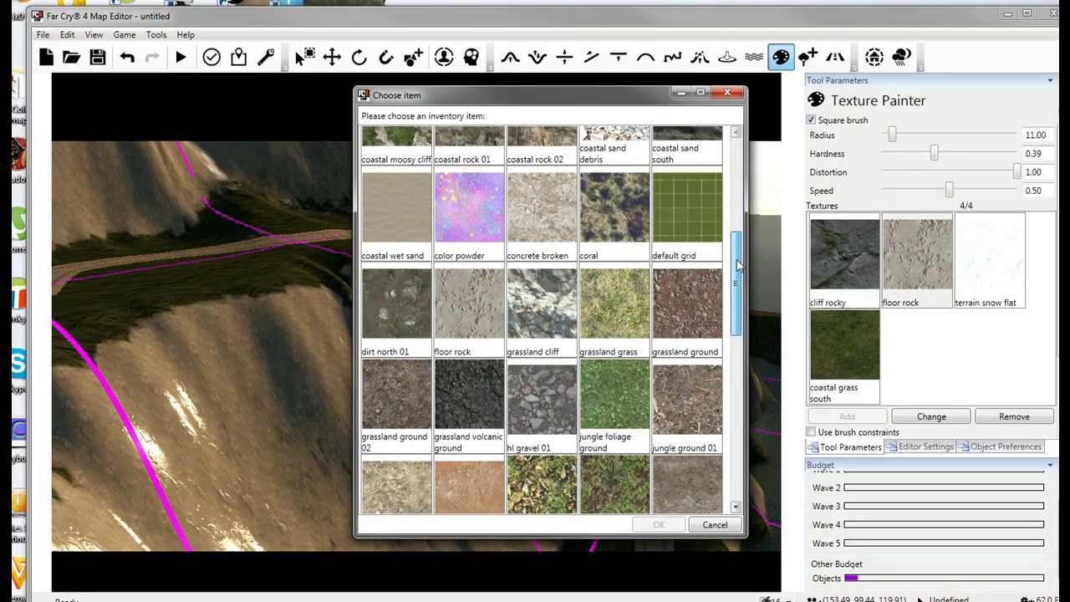
drag(739, 266, 738, 272)
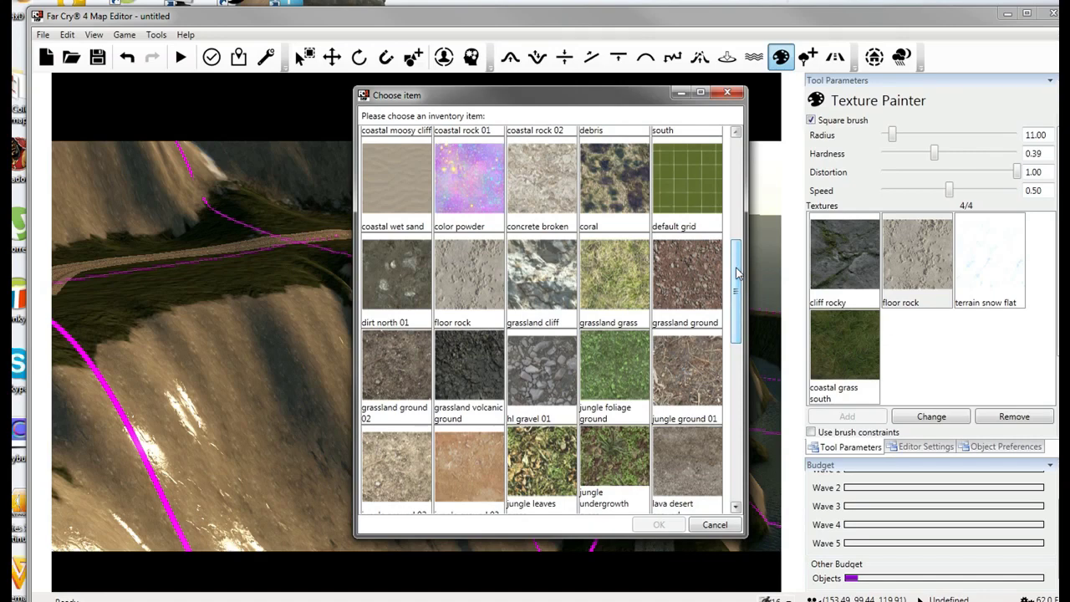
drag(735, 270, 735, 233)
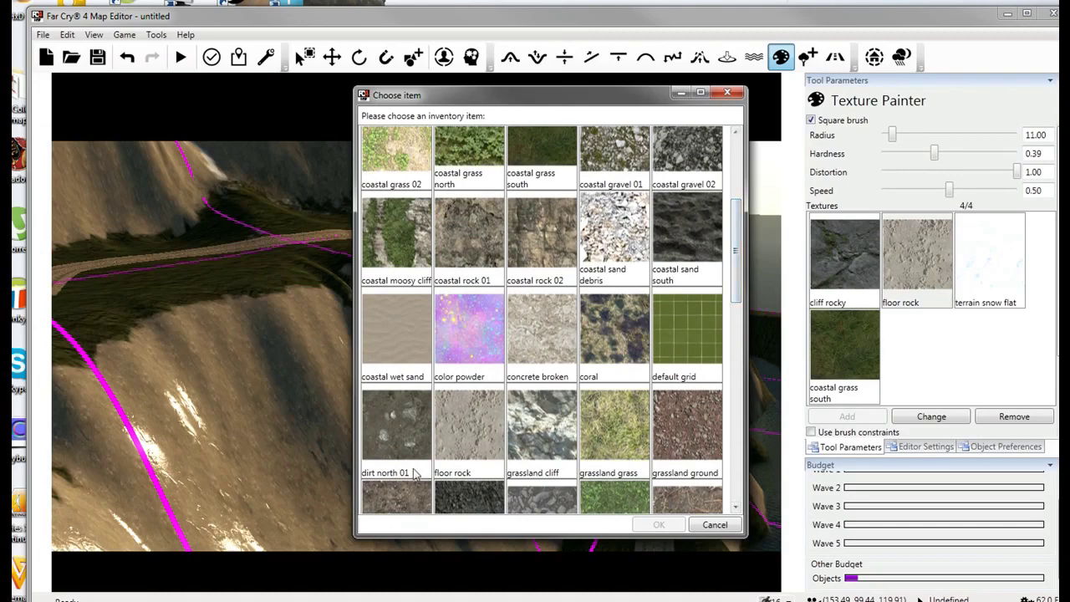
click(737, 96)
Replace the floor rock terrain texture with cliff rocky sla 02 and check it on the cliffs below the road.
right_drag(398, 511, 702, 360)
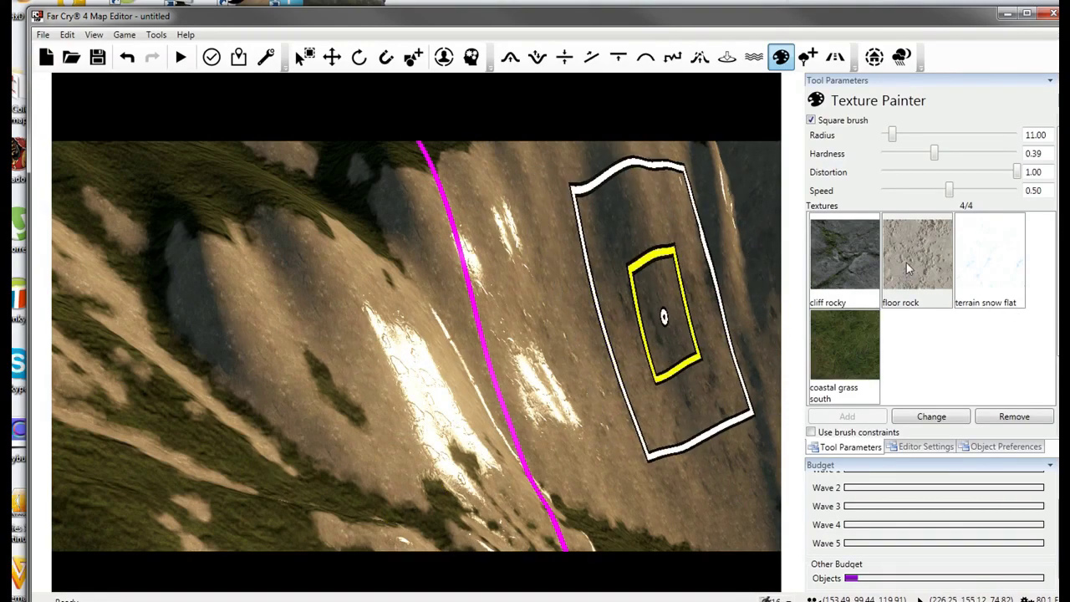
click(938, 303)
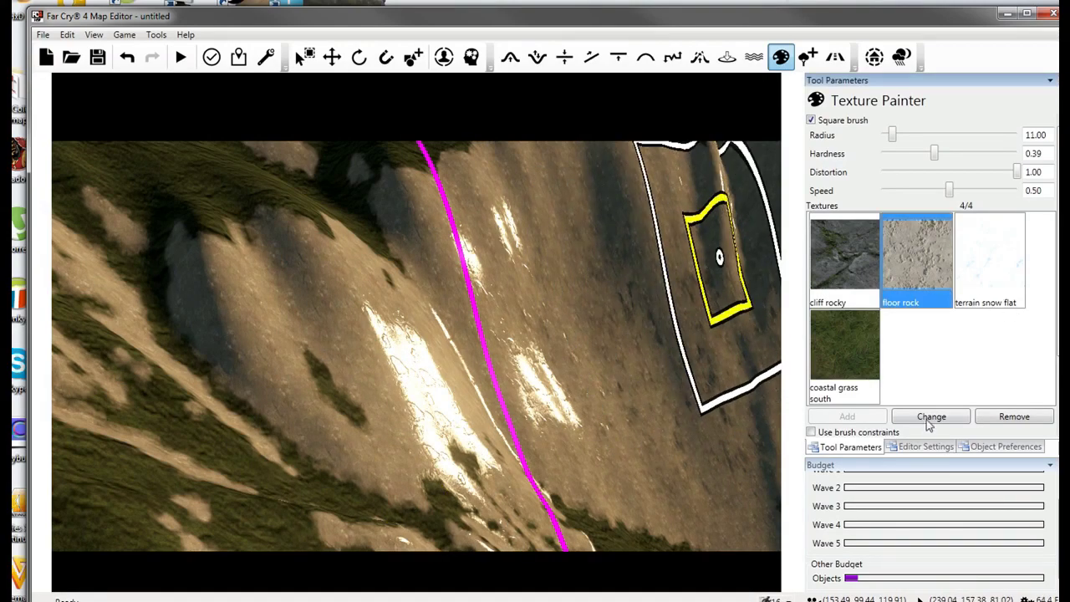
click(920, 417)
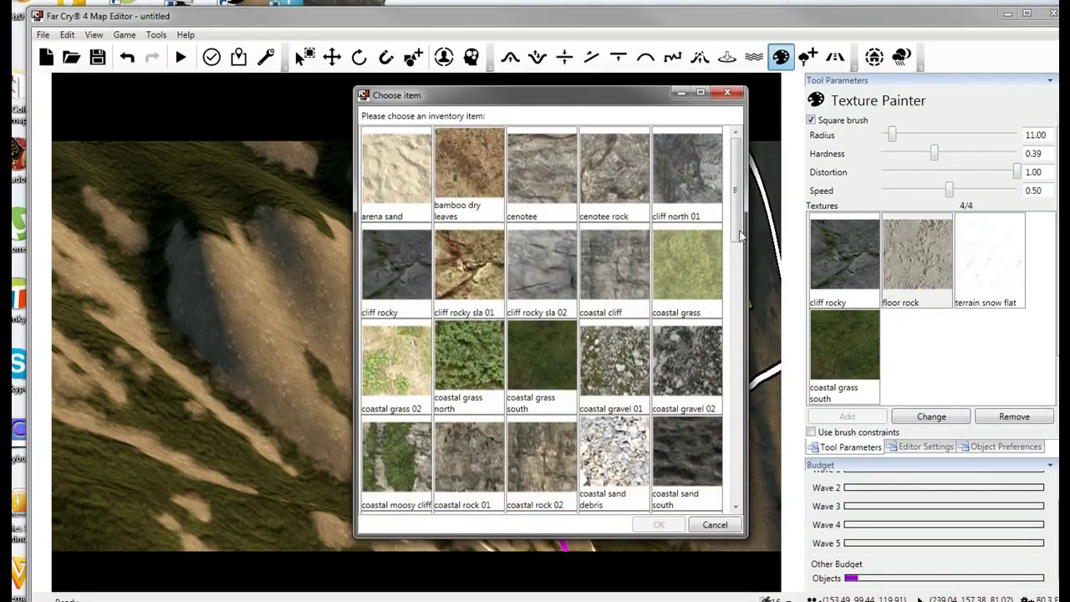
scroll(489, 240, down, 2)
double_click(562, 239)
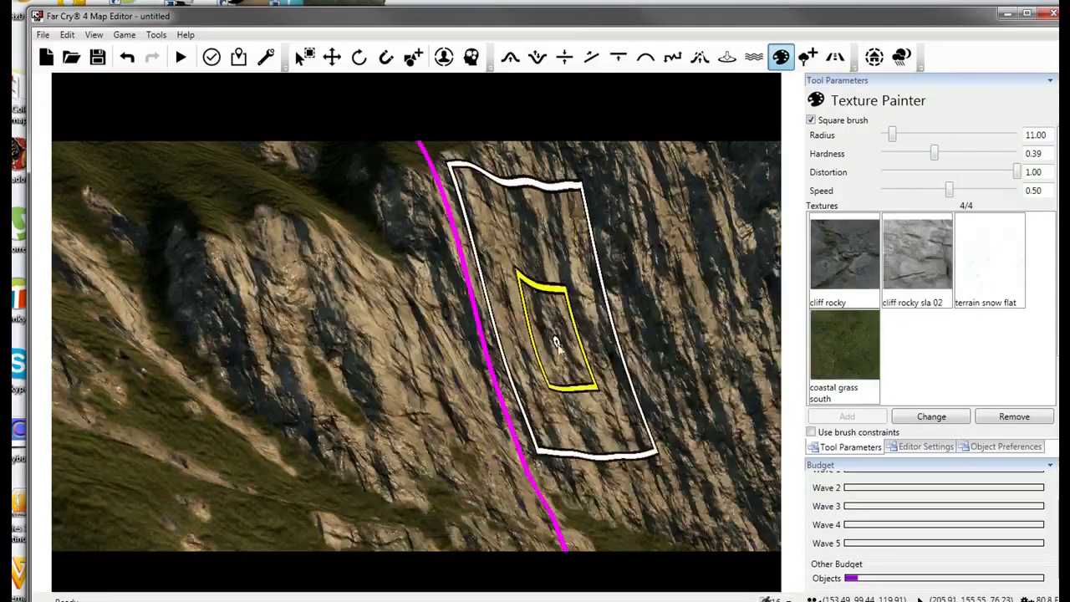
right_drag(557, 342, 504, 454)
key(d)
Replace the cliff rocky terrain texture with floor rock and check it across the mountaintops.
click(861, 287)
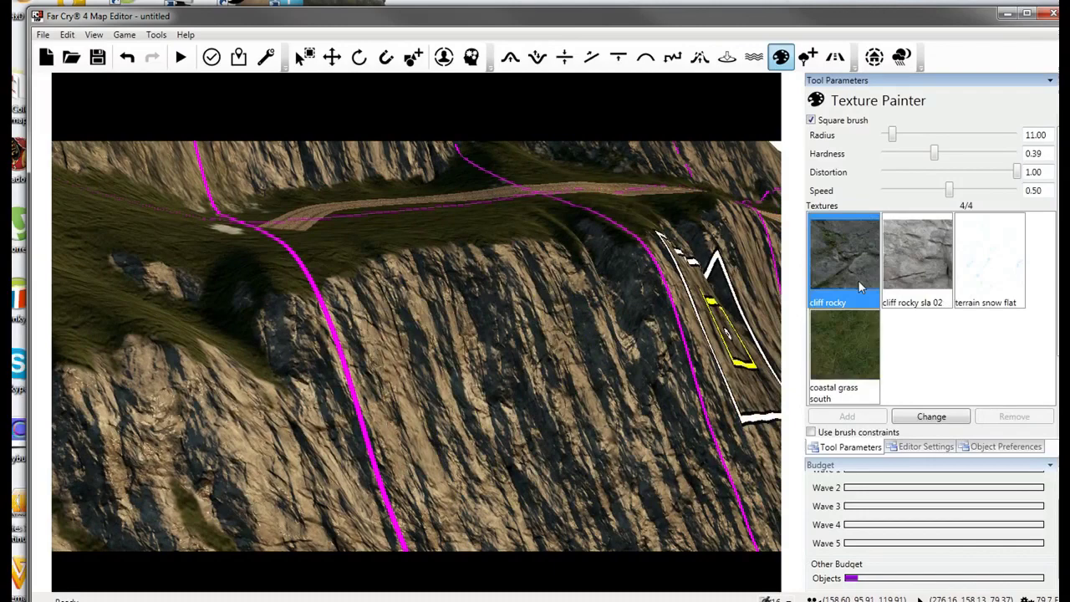
click(912, 417)
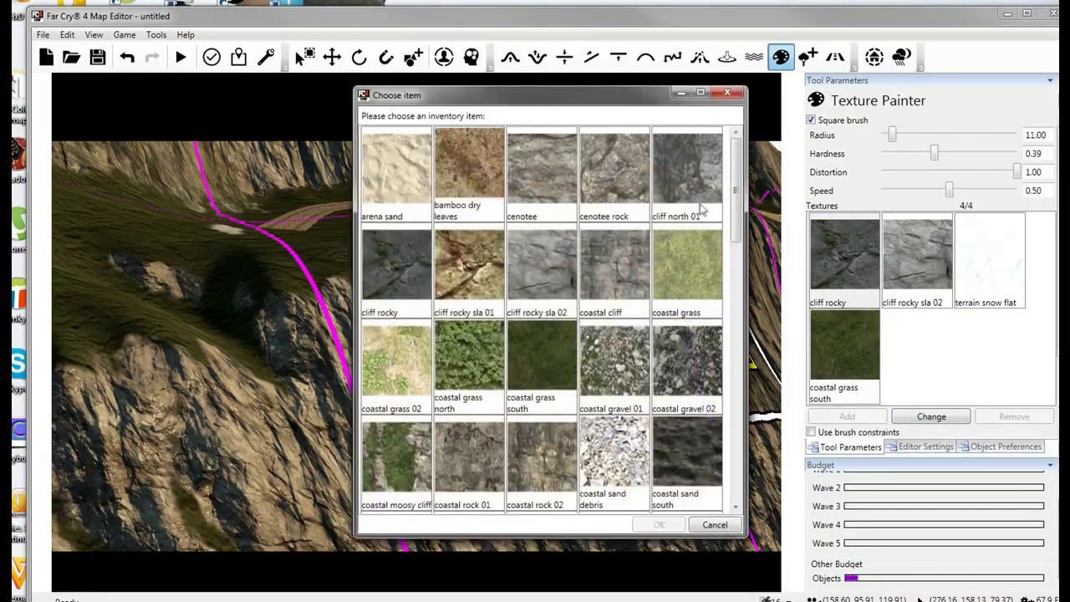
drag(739, 196, 734, 301)
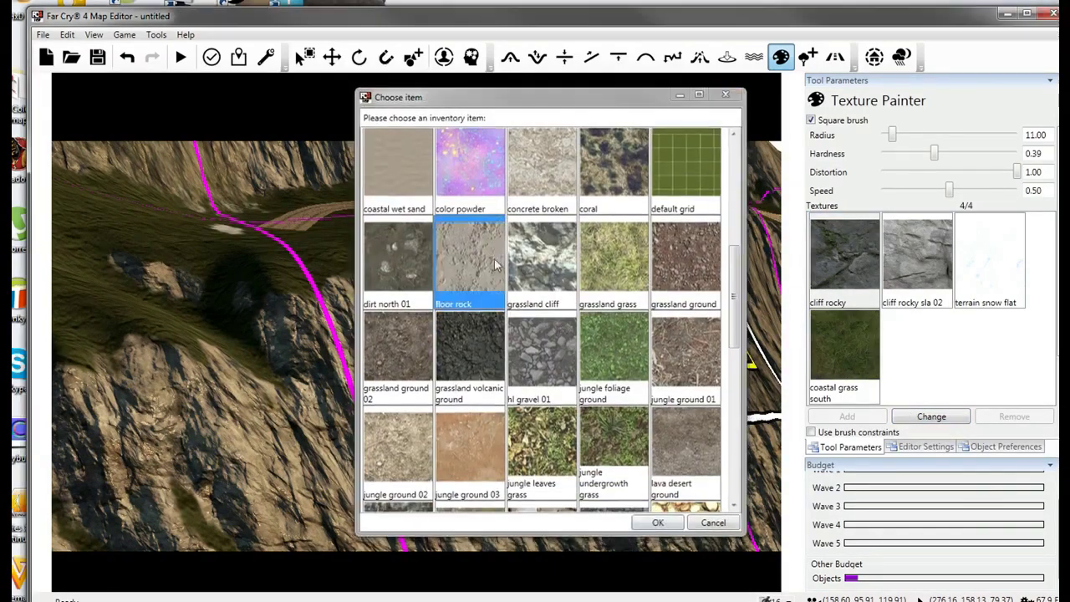
double_click(469, 259)
mouse_move(607, 365)
right_down()
mouse_move(661, 293)
mouse_move(662, 234)
mouse_move(627, 217)
mouse_move(644, 351)
mouse_move(711, 356)
mouse_move(744, 334)
mouse_move(410, 347)
right_up()
key(w)
key(w)
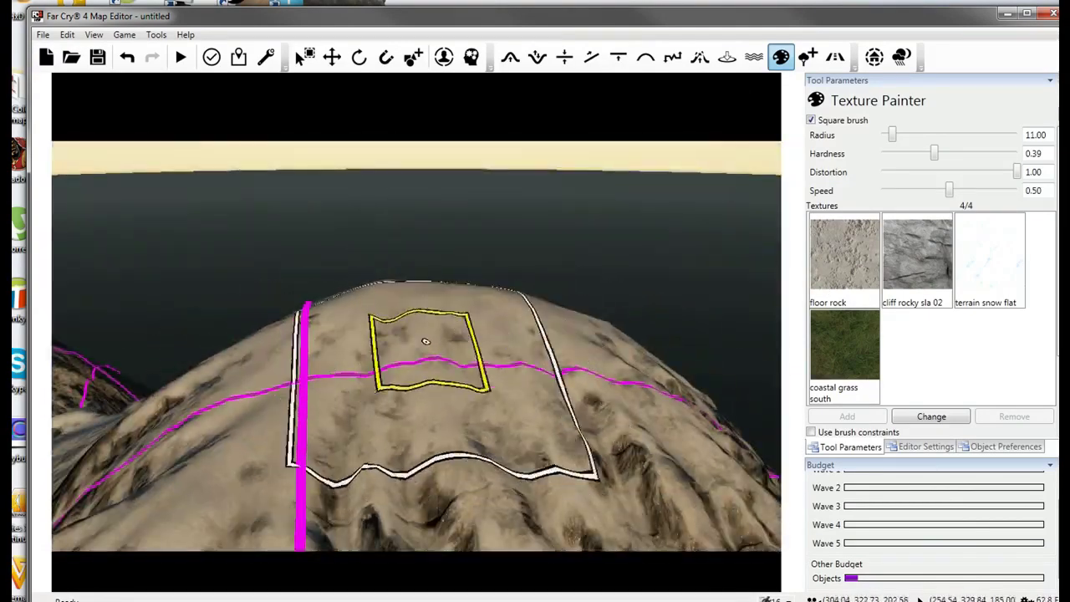
key(w)
right_drag(240, 410, 75, 451)
key(s)
mouse_move(577, 401)
right_down()
mouse_move(490, 349)
mouse_move(323, 416)
right_up()
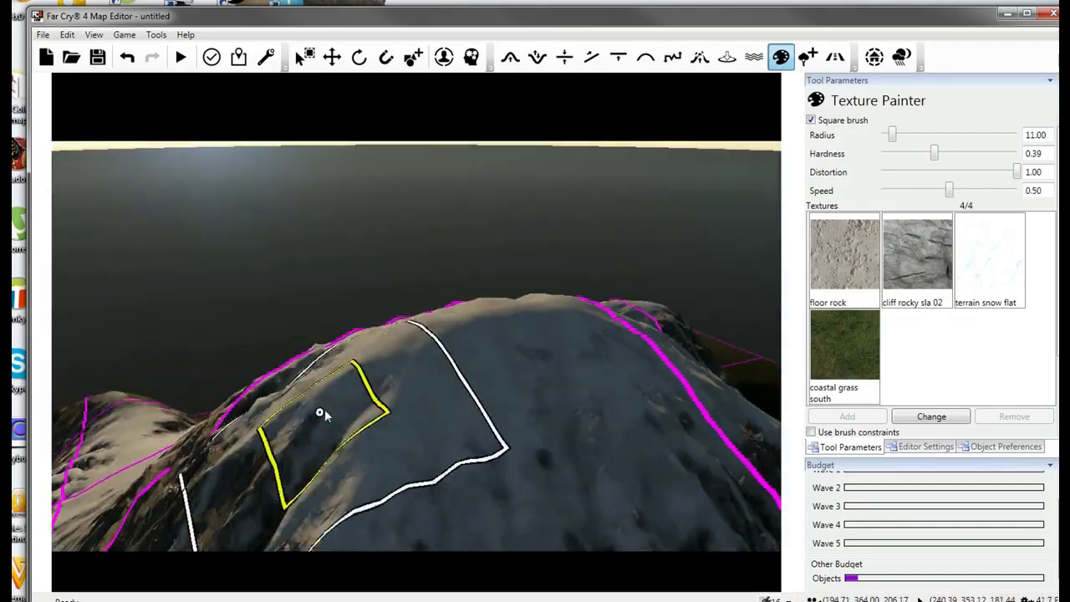
Paint a patch of the floor rock texture on top of the highest summit.
click(832, 238)
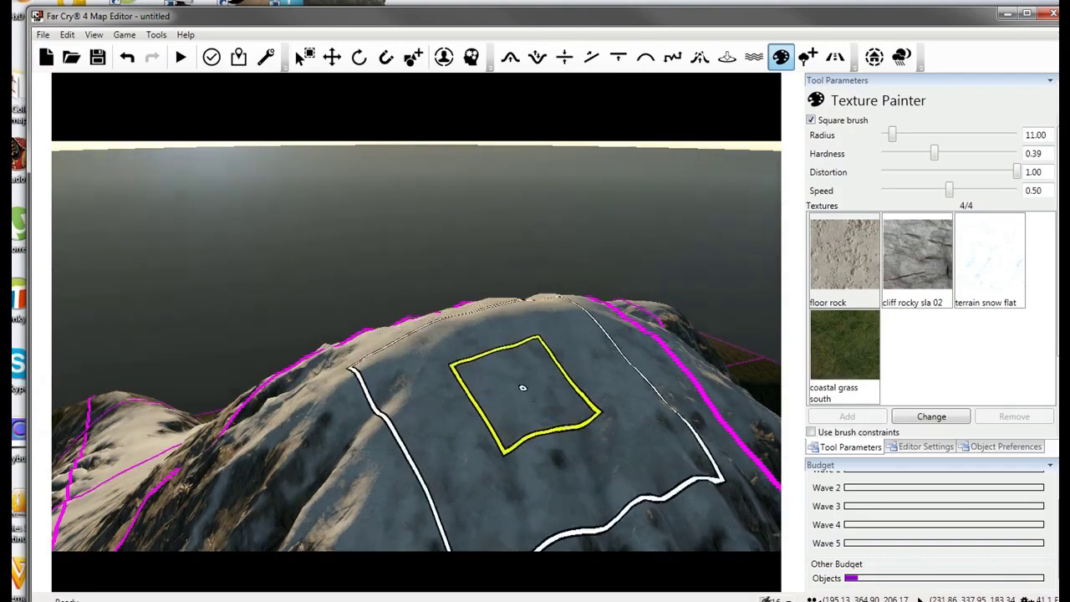
mouse_move(634, 353)
right_down()
mouse_move(418, 327)
mouse_move(580, 332)
mouse_move(442, 502)
mouse_move(419, 262)
mouse_move(422, 318)
right_up()
mouse_move(433, 366)
right_down()
mouse_move(357, 313)
mouse_move(274, 337)
mouse_move(681, 365)
mouse_move(378, 336)
right_up()
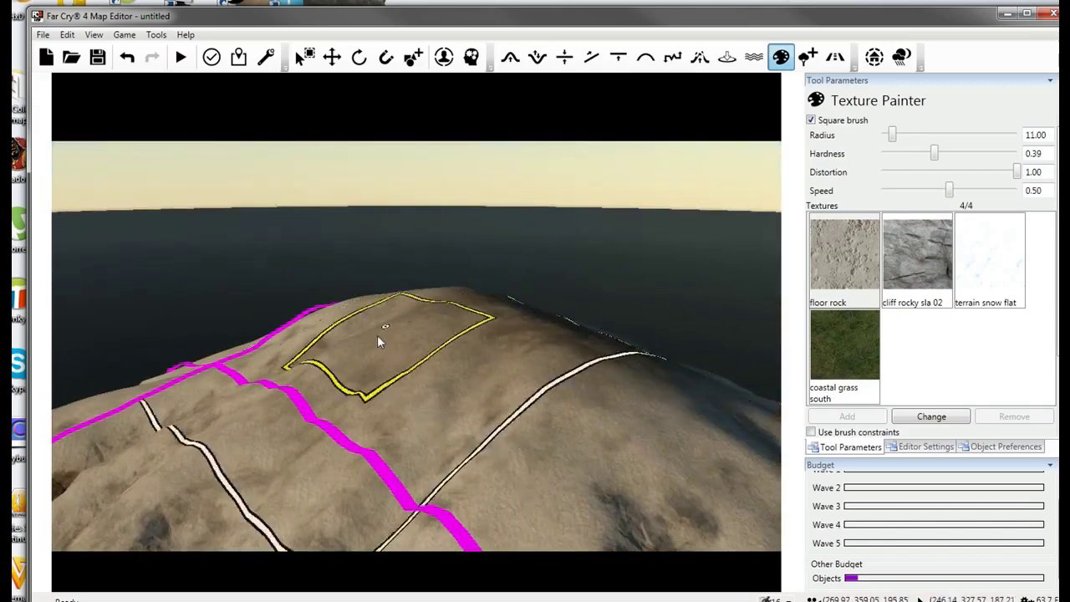
key(w)
mouse_move(259, 449)
right_down()
mouse_move(485, 439)
mouse_move(261, 416)
mouse_move(276, 440)
right_up()
key(s)
key(s)
Set the environment's time of day to 08:40:53 and look over the summit in that light.
click(1010, 264)
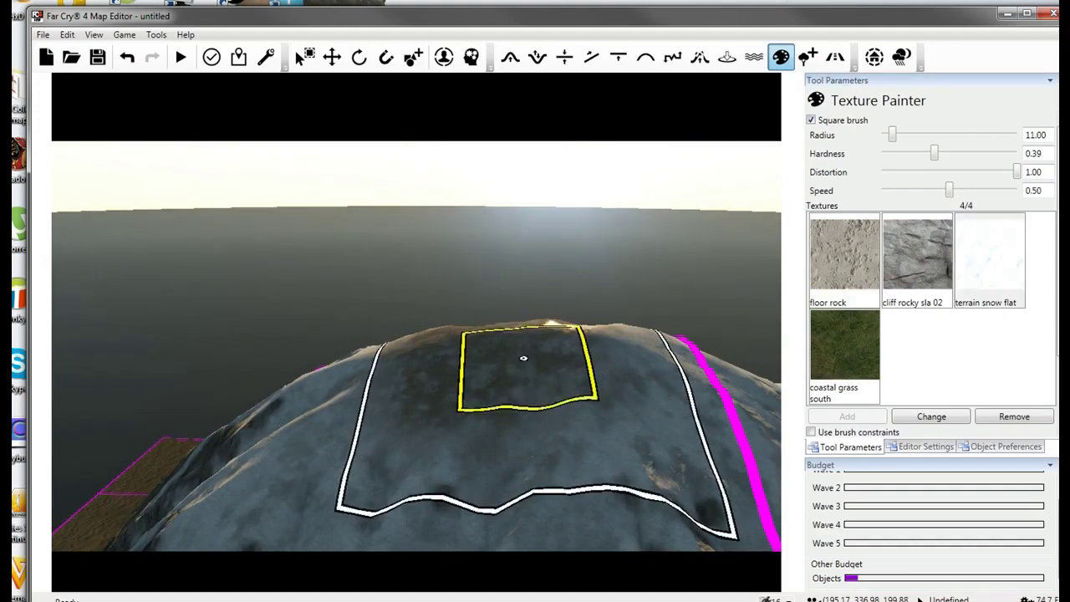
click(901, 57)
mouse_move(870, 141)
mouse_down()
mouse_move(914, 148)
mouse_move(888, 146)
mouse_up()
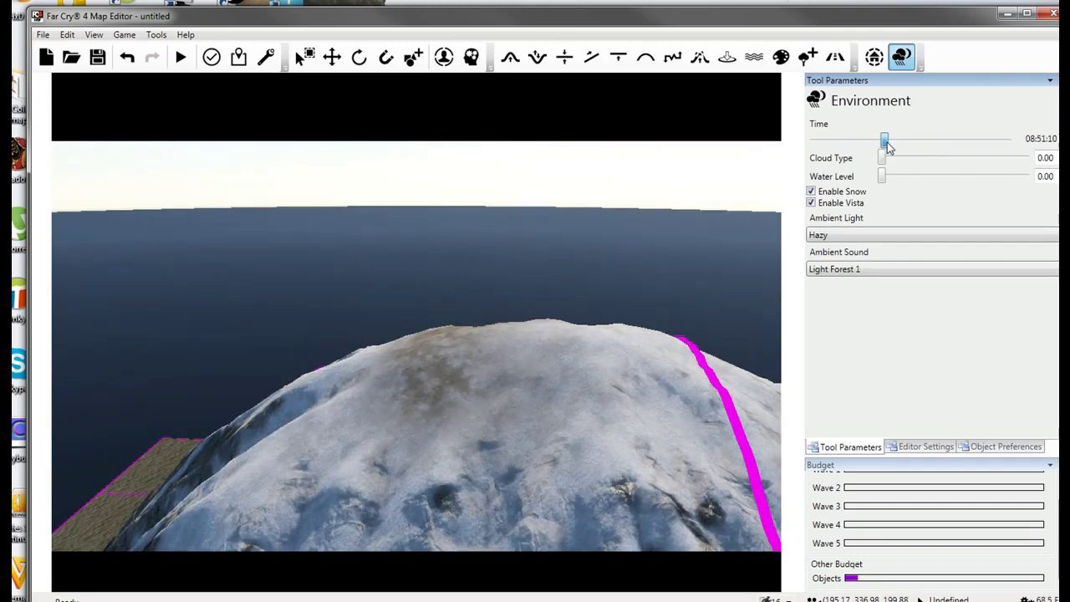
key(s)
right_drag(720, 251, 612, 232)
key(s)
key(w)
key(s)
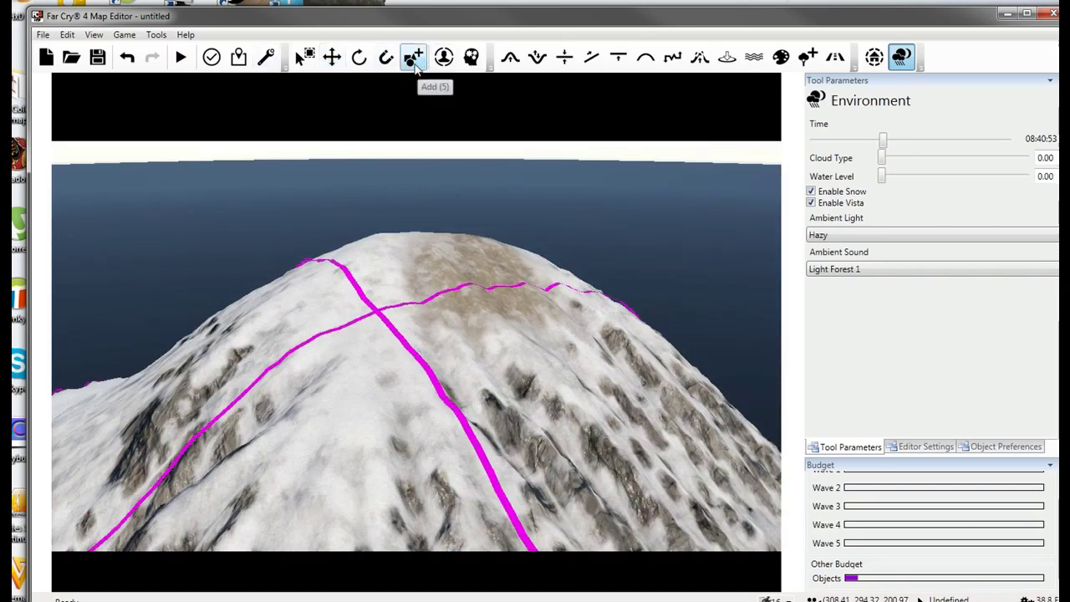
Paint terrain snow flat over the bare summit patch and down the gully and slopes between the rock faces.
click(776, 61)
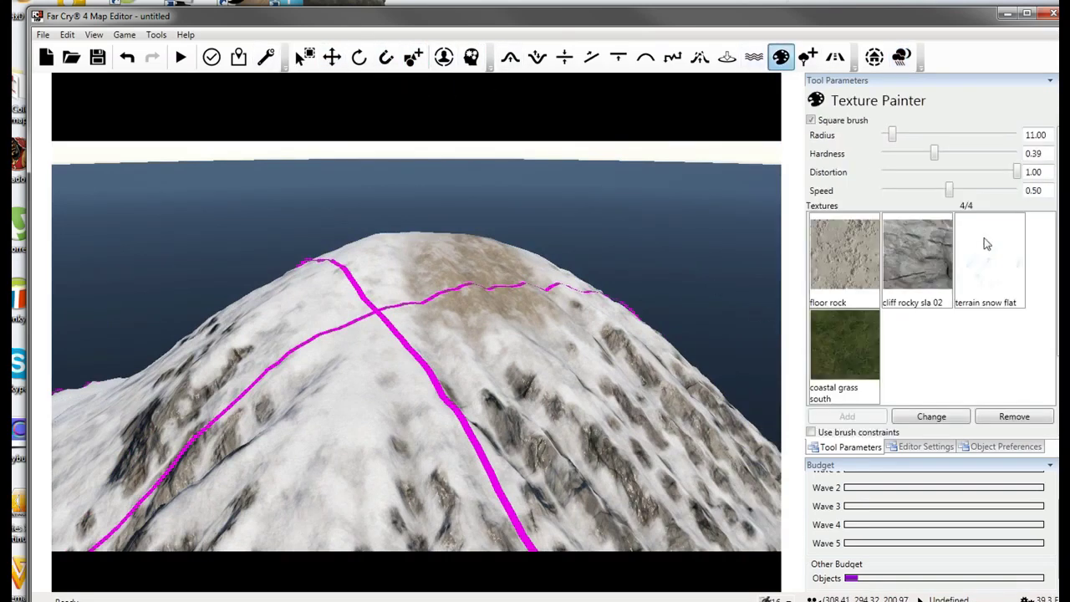
click(966, 282)
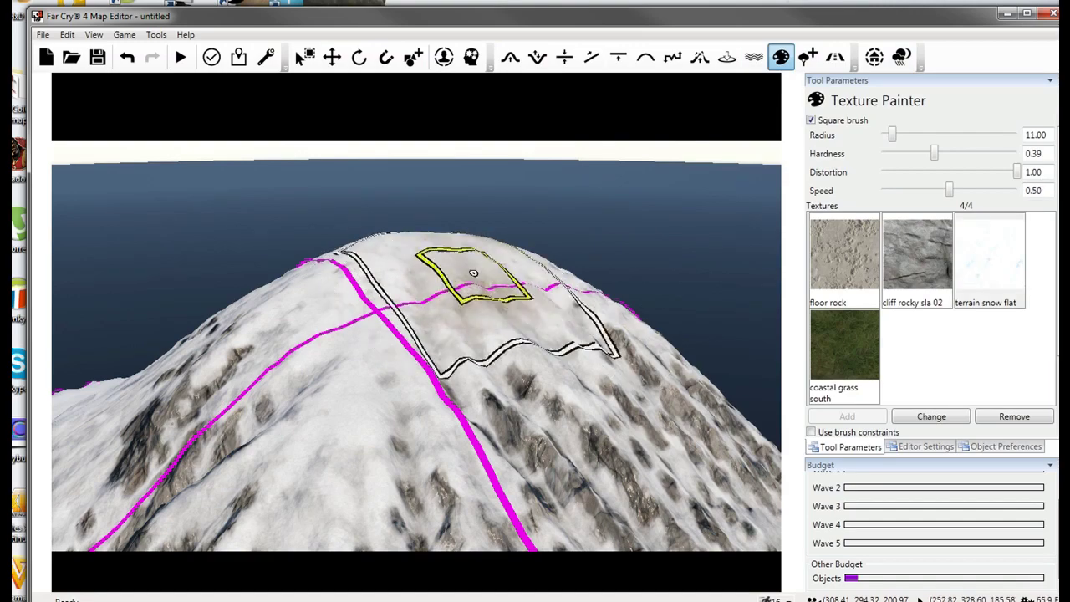
right_drag(433, 312, 502, 306)
mouse_move(710, 284)
right_down()
mouse_move(514, 196)
mouse_move(621, 377)
mouse_move(516, 315)
right_up()
mouse_move(480, 283)
right_down()
mouse_move(494, 438)
mouse_move(519, 440)
right_up()
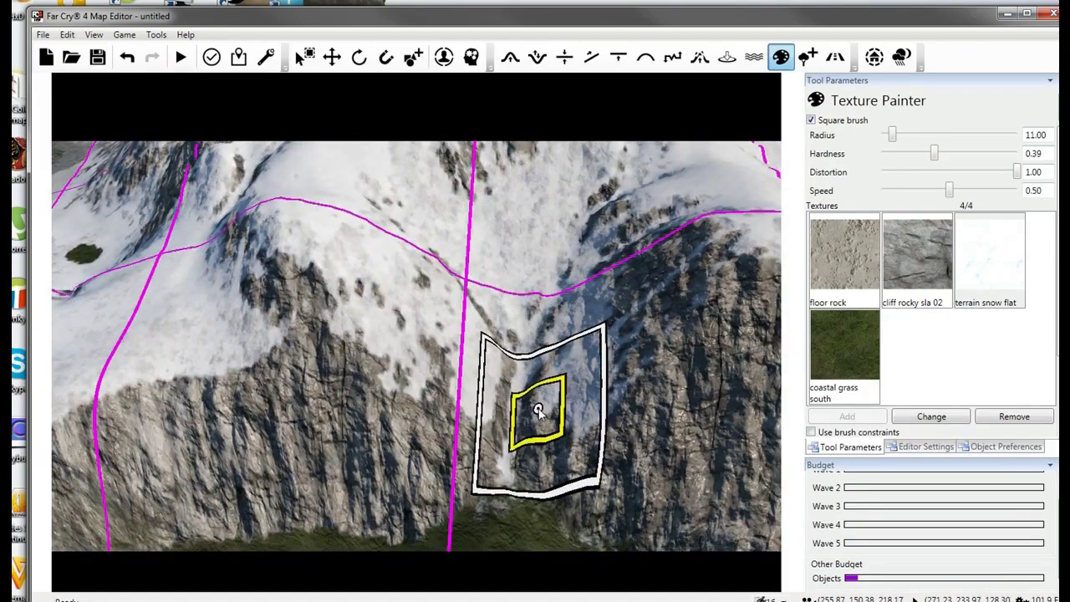
right_drag(535, 410, 480, 399)
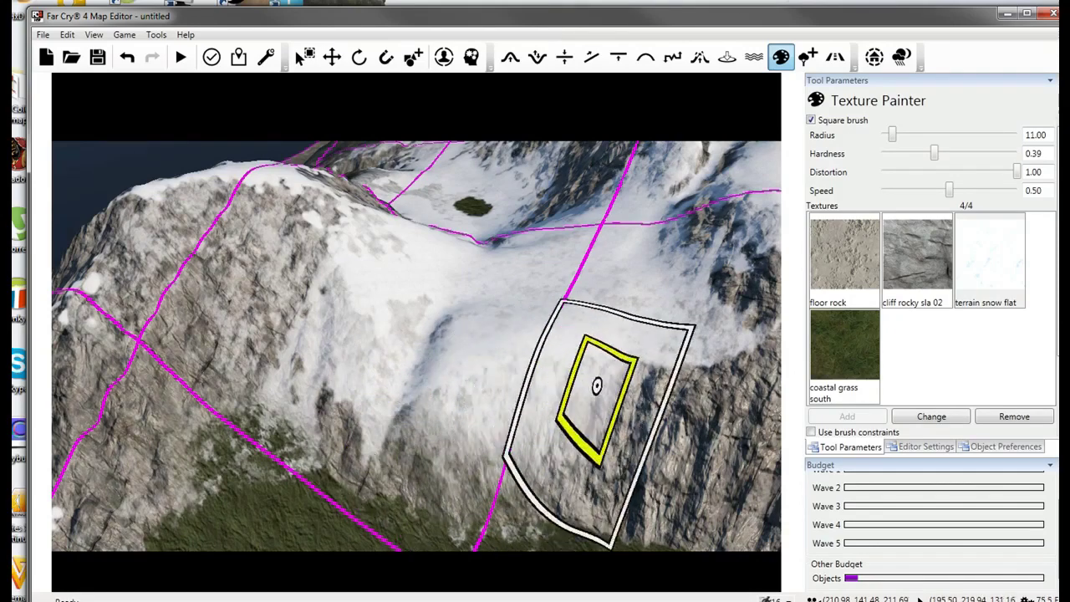
Paint cliff rocky sla 02 over the lower edge of the snow above the grass, and review the whole mountain.
click(922, 273)
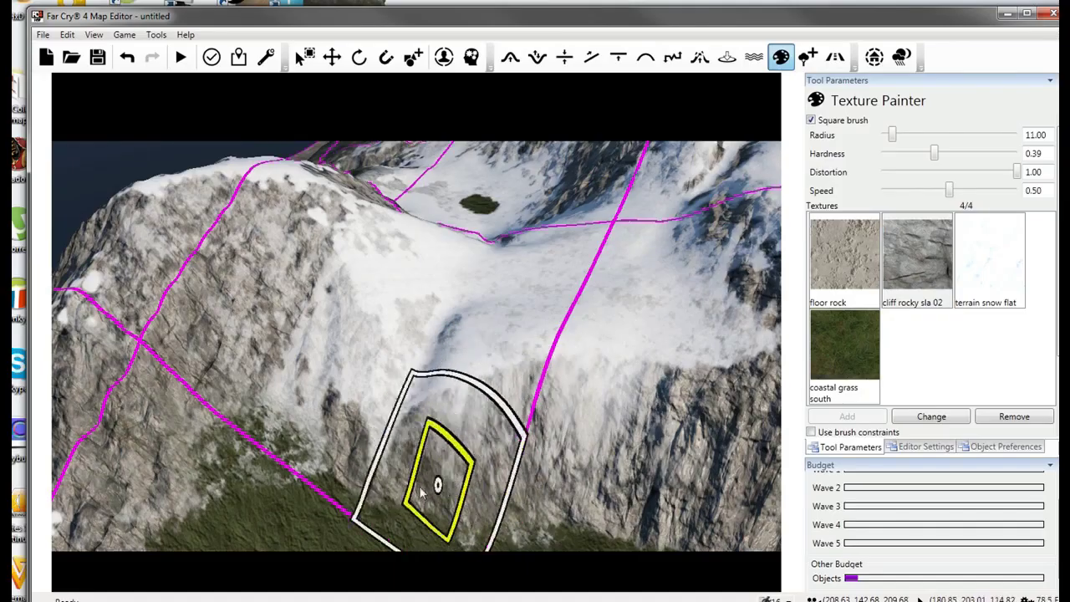
right_drag(421, 492, 443, 397)
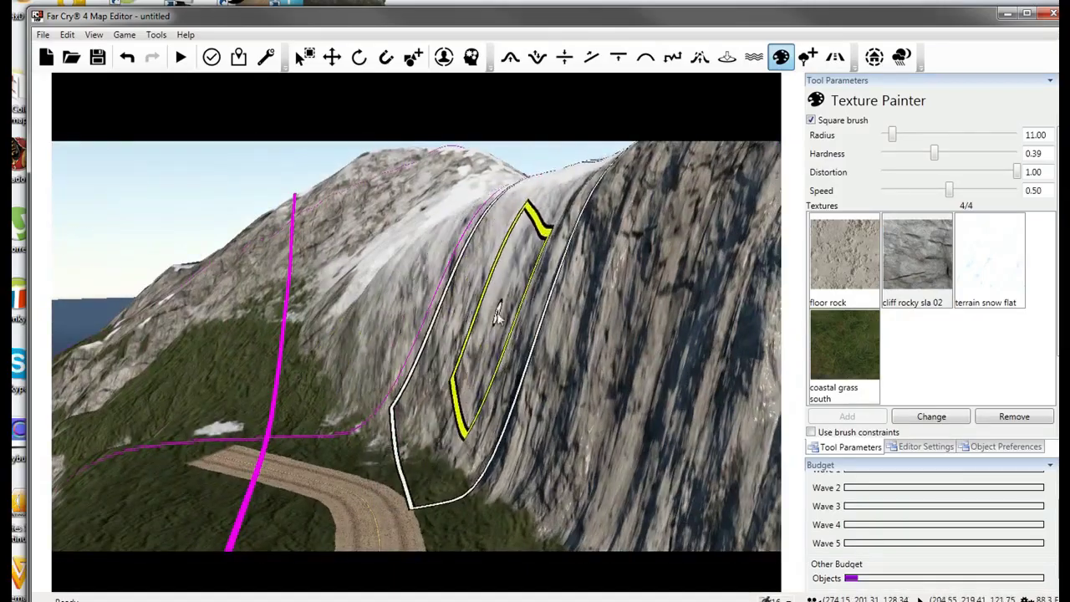
right_drag(498, 316, 405, 429)
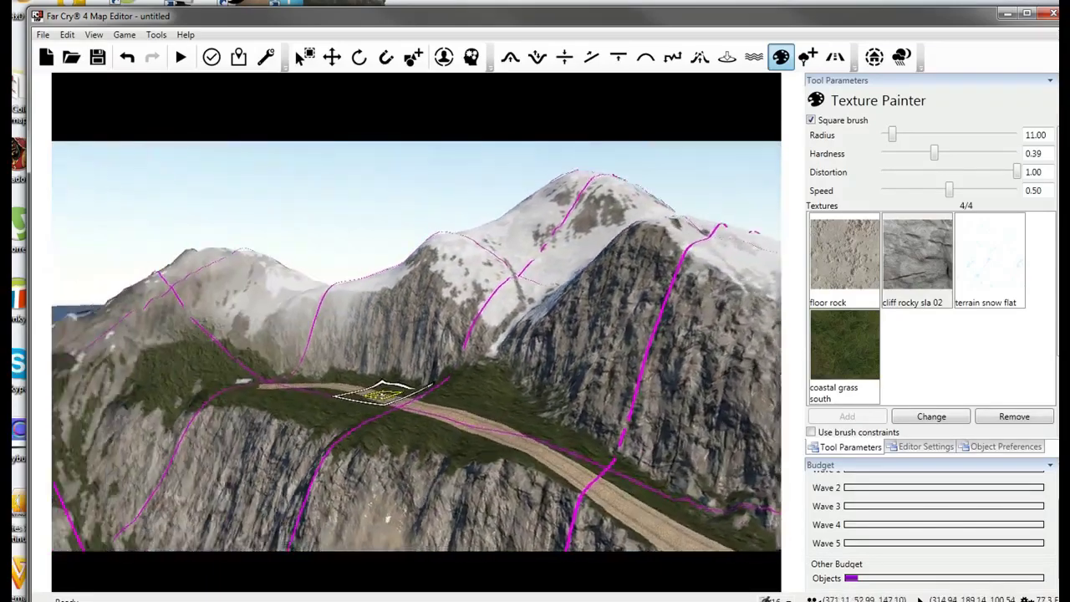
mouse_move(380, 393)
right_down()
mouse_move(371, 466)
mouse_move(557, 454)
mouse_move(519, 414)
mouse_move(506, 364)
right_up()
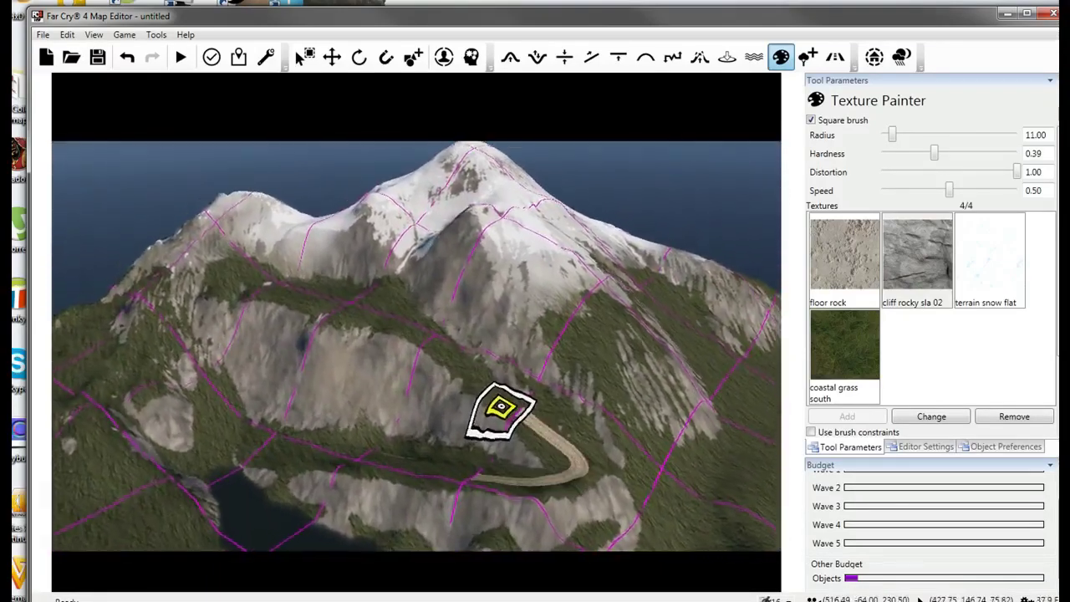
right_drag(502, 409, 568, 492)
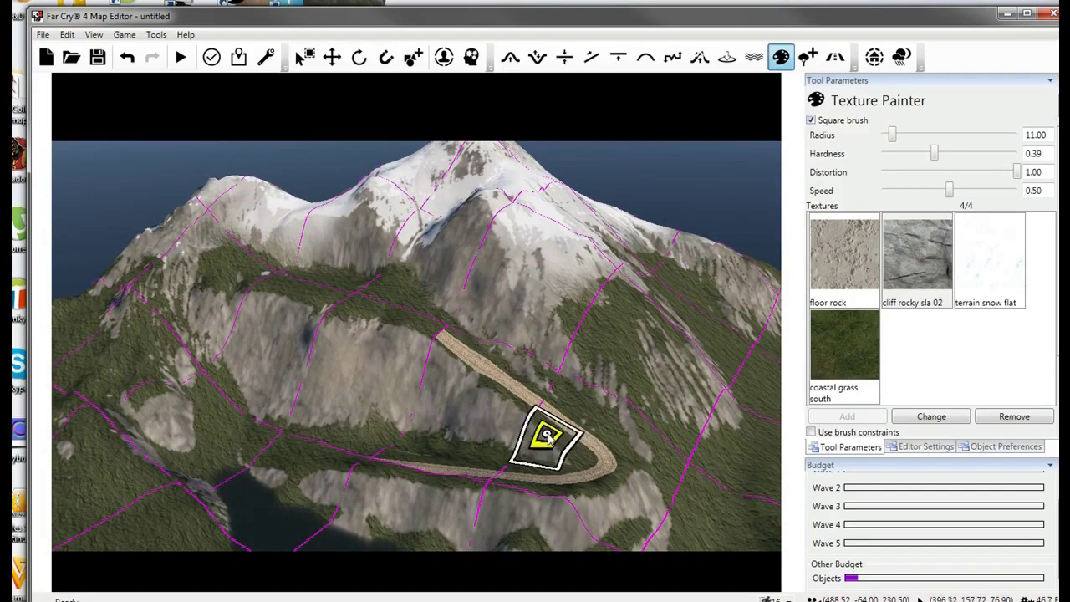
mouse_move(548, 438)
right_down()
mouse_move(547, 483)
mouse_move(776, 543)
mouse_move(735, 322)
mouse_move(460, 368)
mouse_move(130, 61)
right_up()
Open the Snowy Mountain.fc4map map without saving the current one.
click(73, 57)
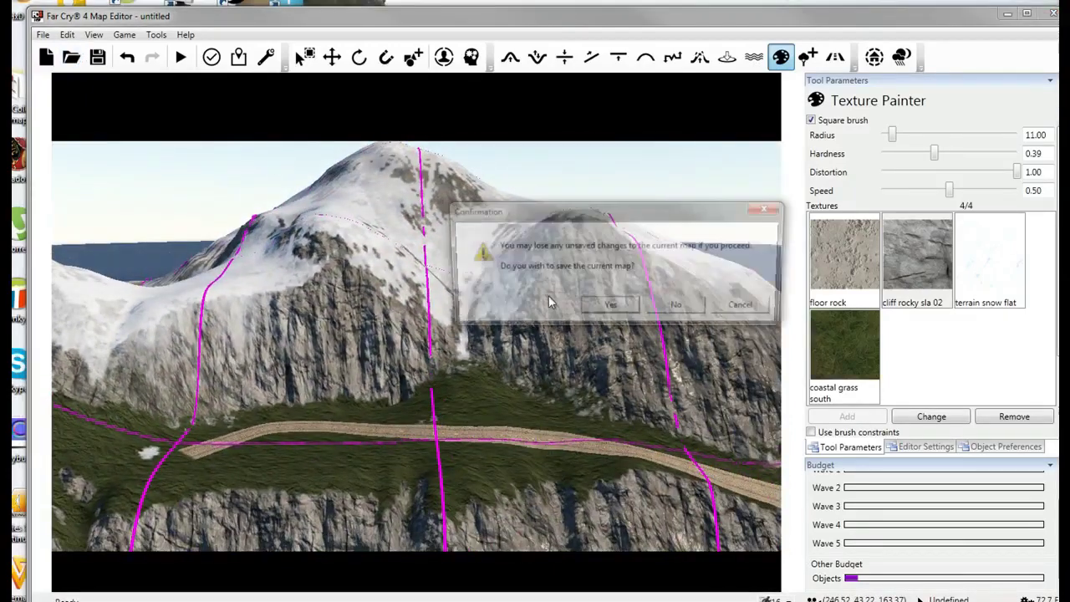
click(680, 309)
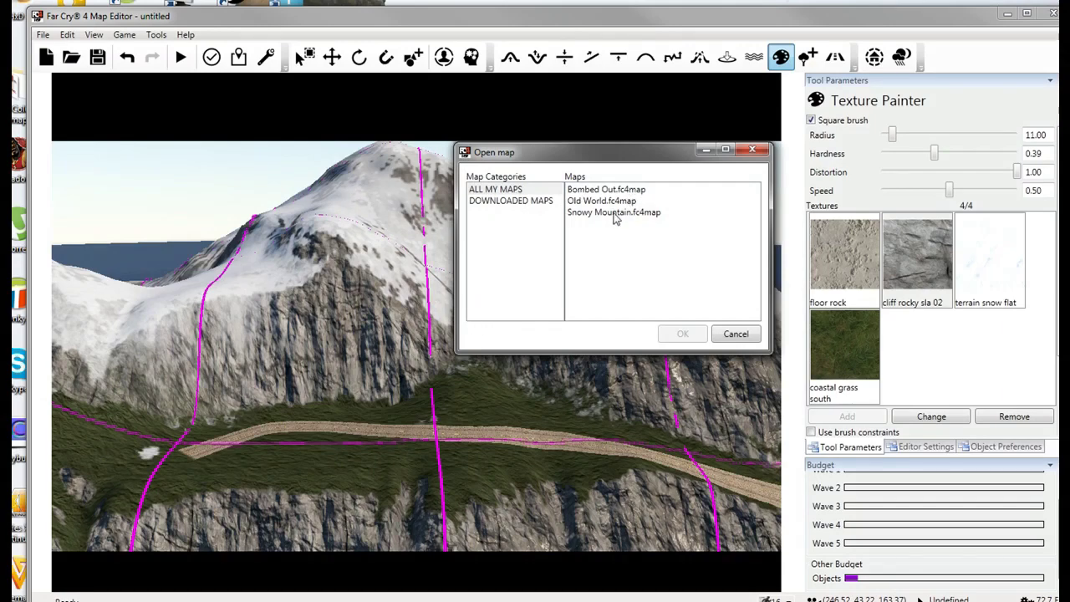
double_click(614, 213)
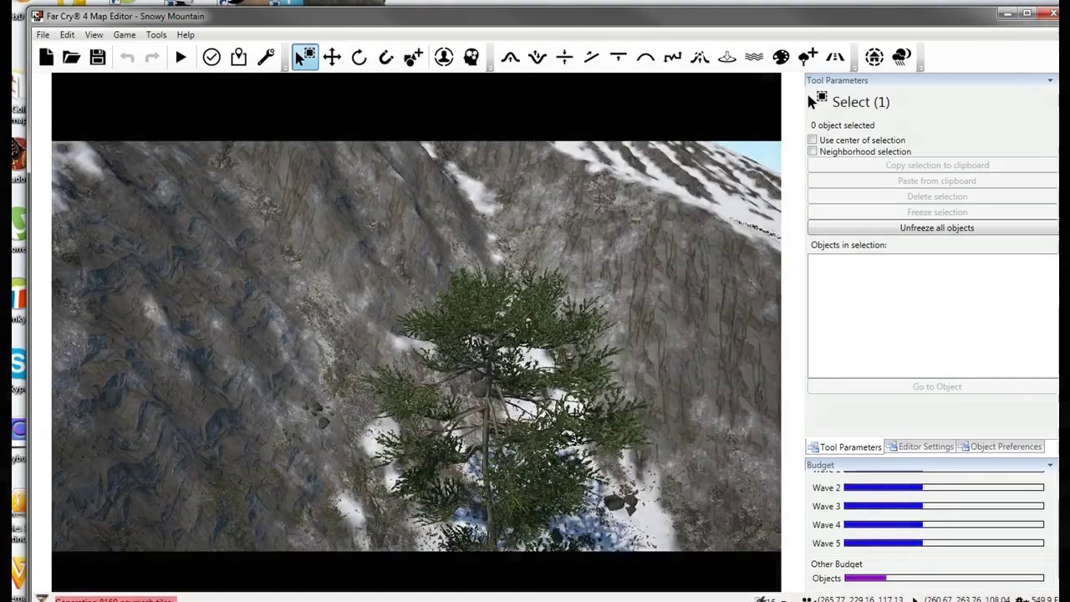
Examine how snow, rock, trees and the winding road are laid out on the Snowy Mountain map.
key(s)
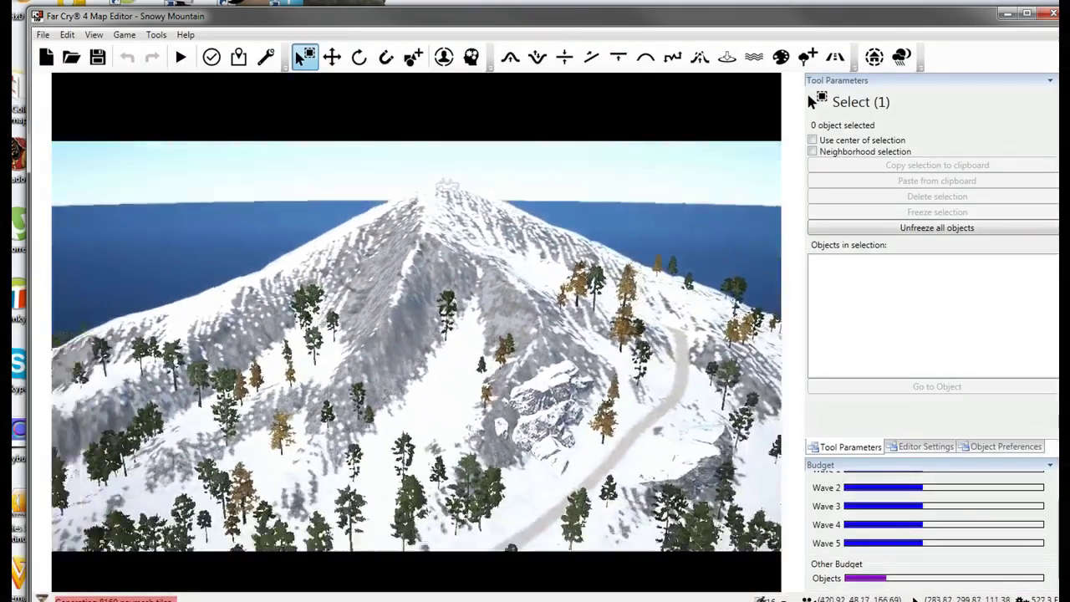
key(d)
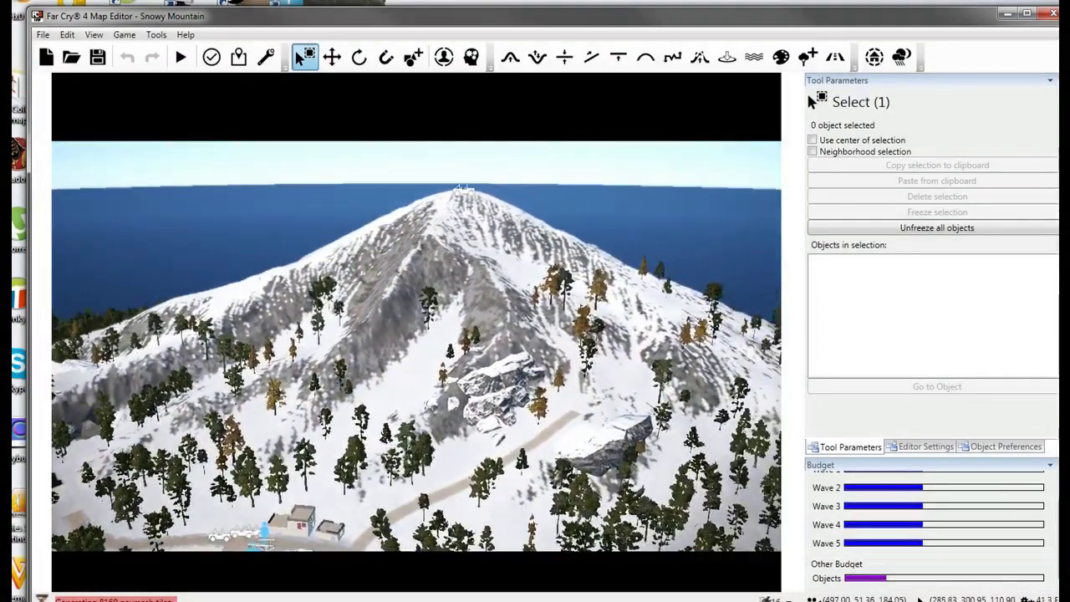
key(s)
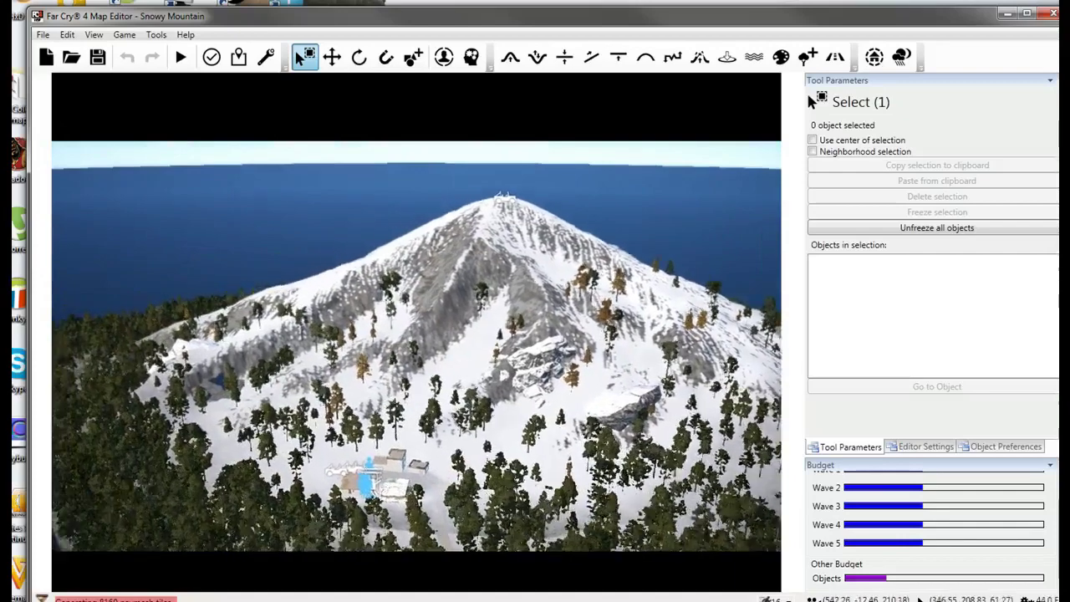
key(w)
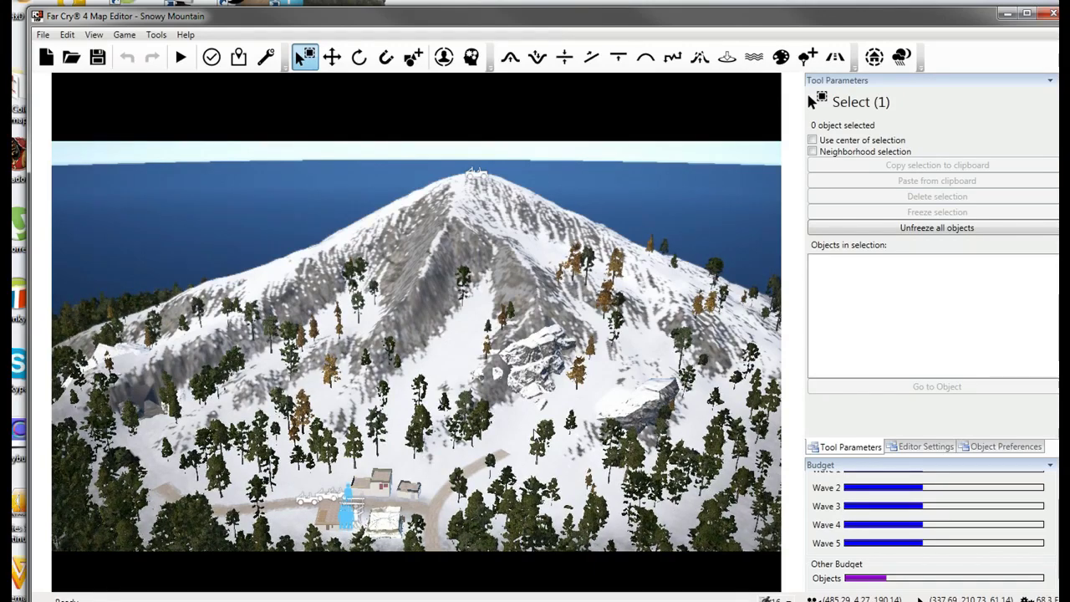
key(w)
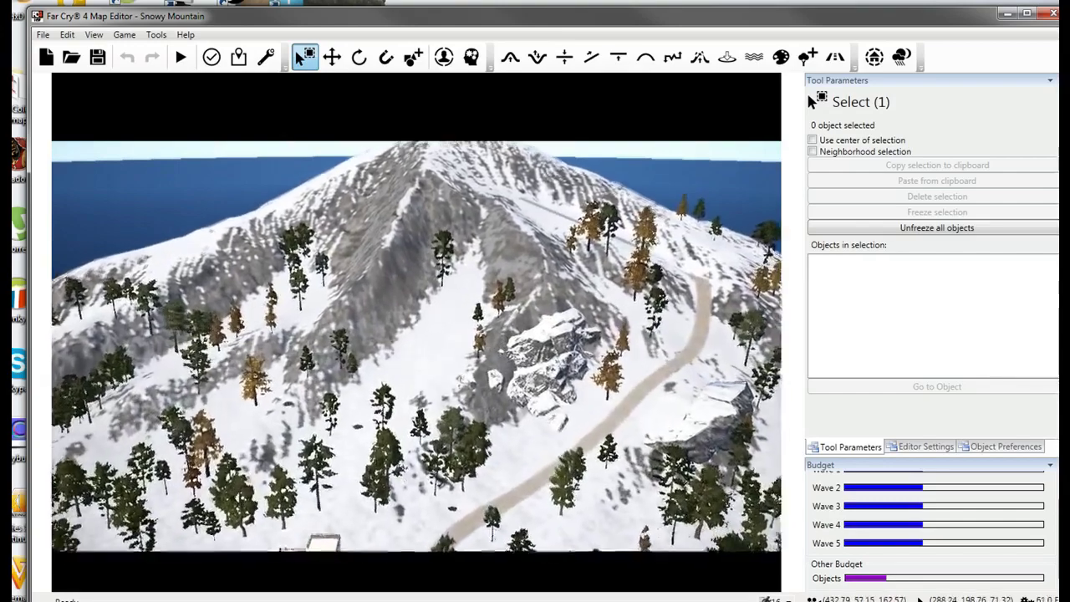
key(w)
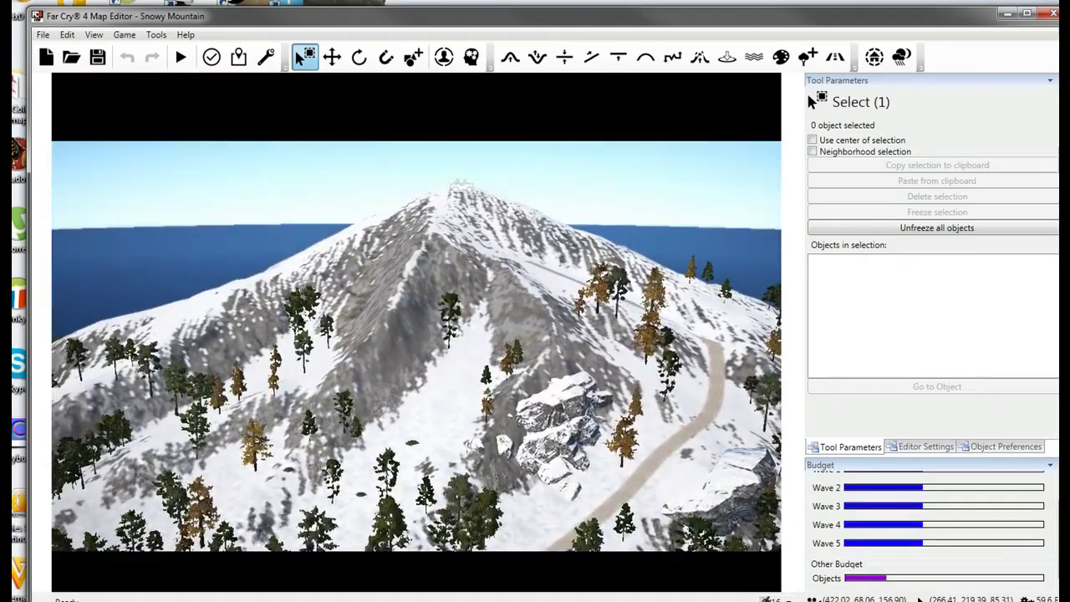
key(w)
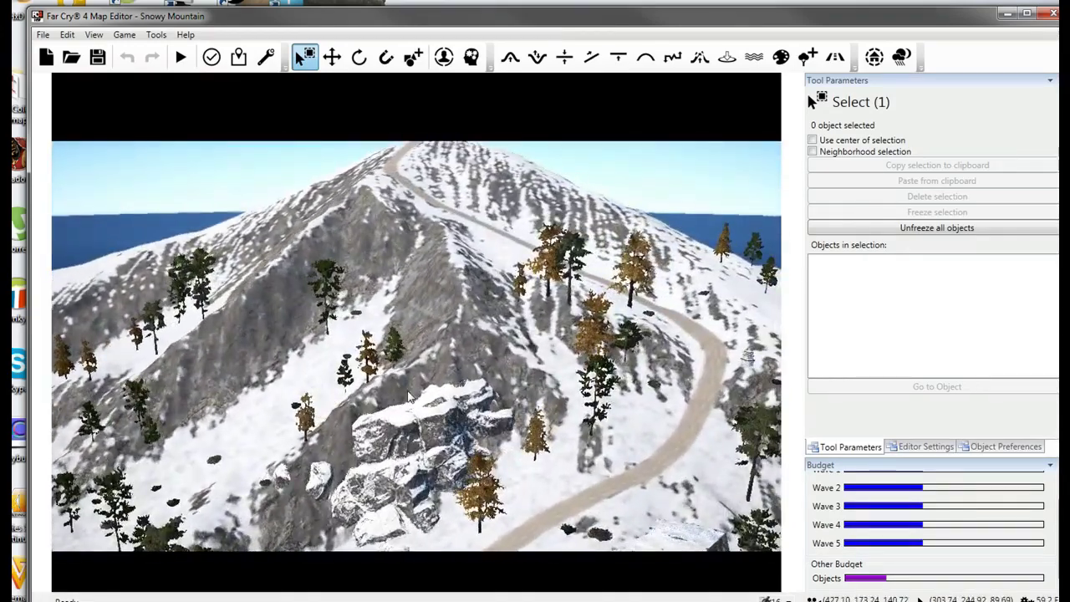
key(d)
right_drag(409, 397, 259, 383)
key(d)
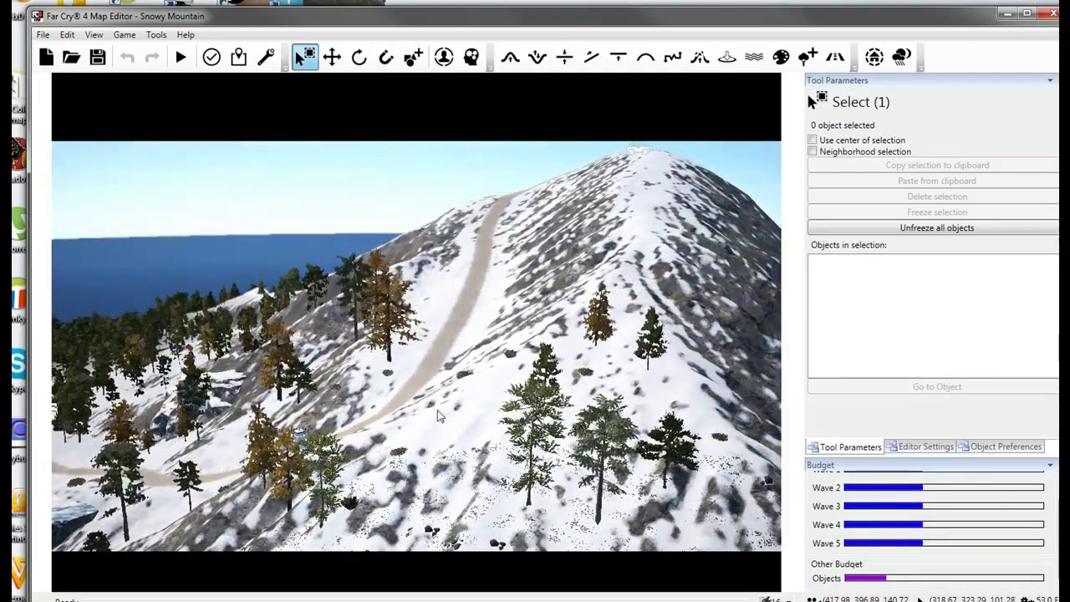
key(w)
right_drag(445, 423, 472, 422)
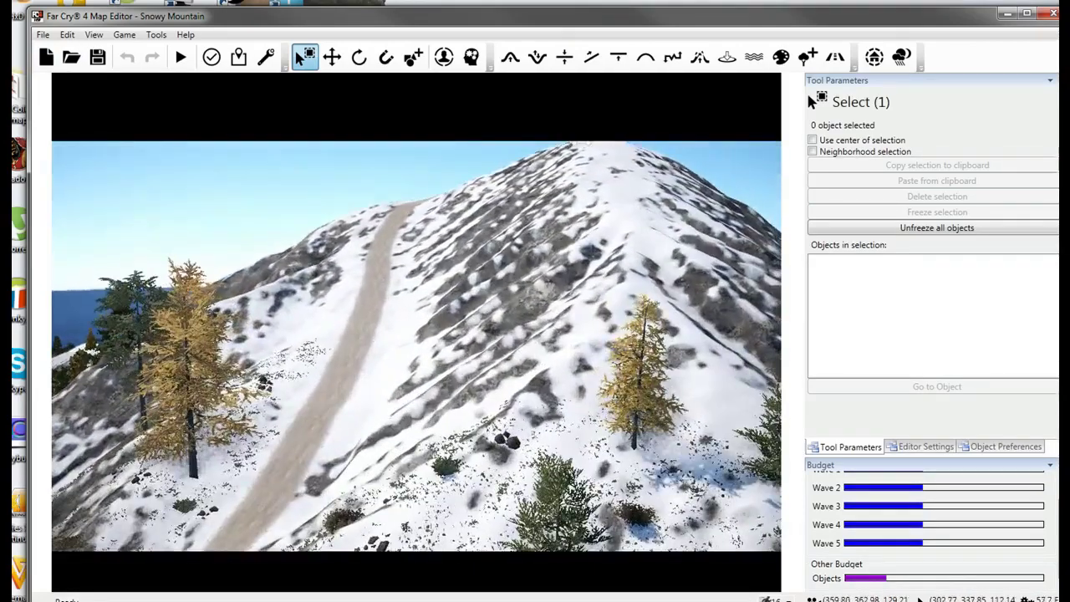
Examine the Snowy Mountain's rock faces, snow gullies, winding road, village and thinning tree cover from several sides.
key(s)
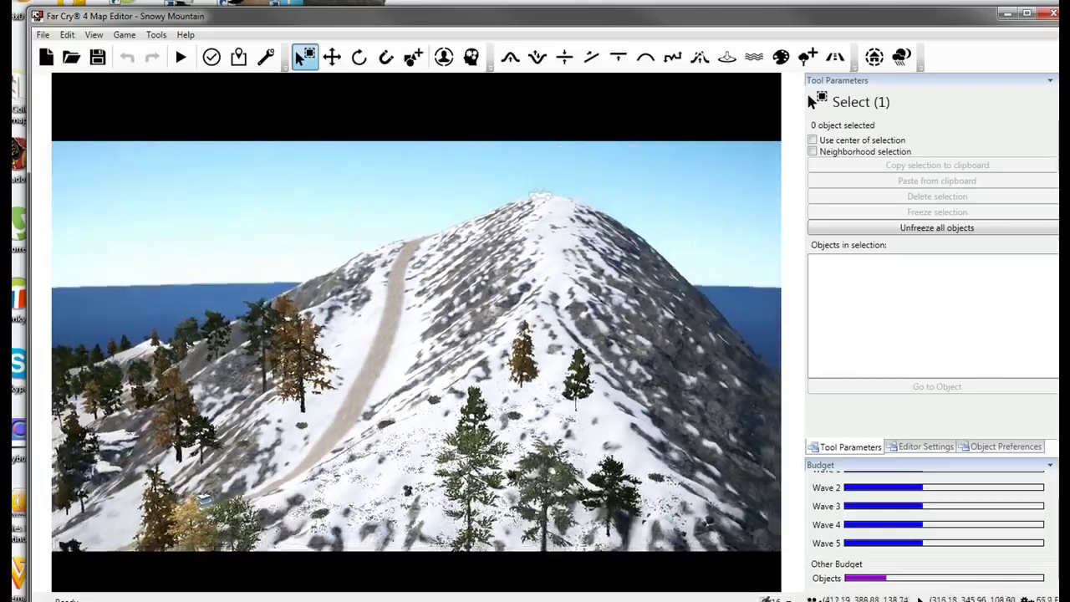
key(w)
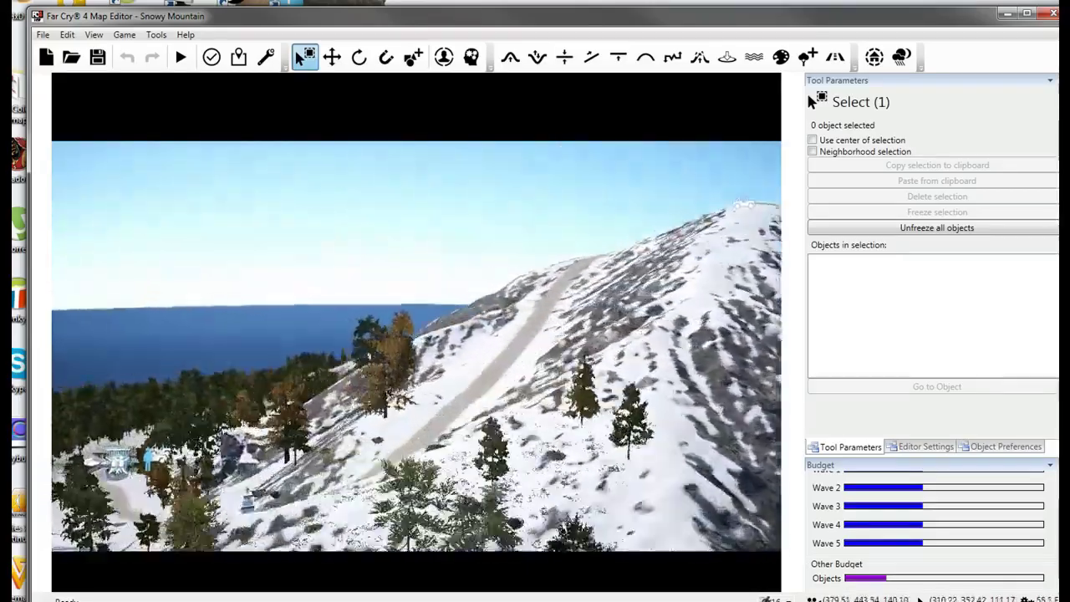
key(a)
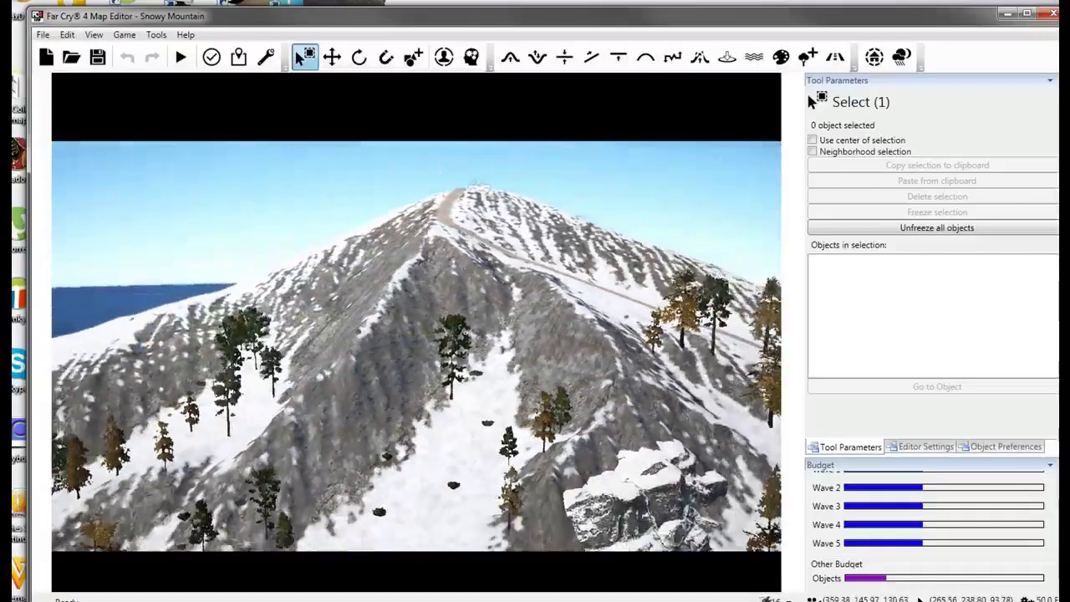
key(w)
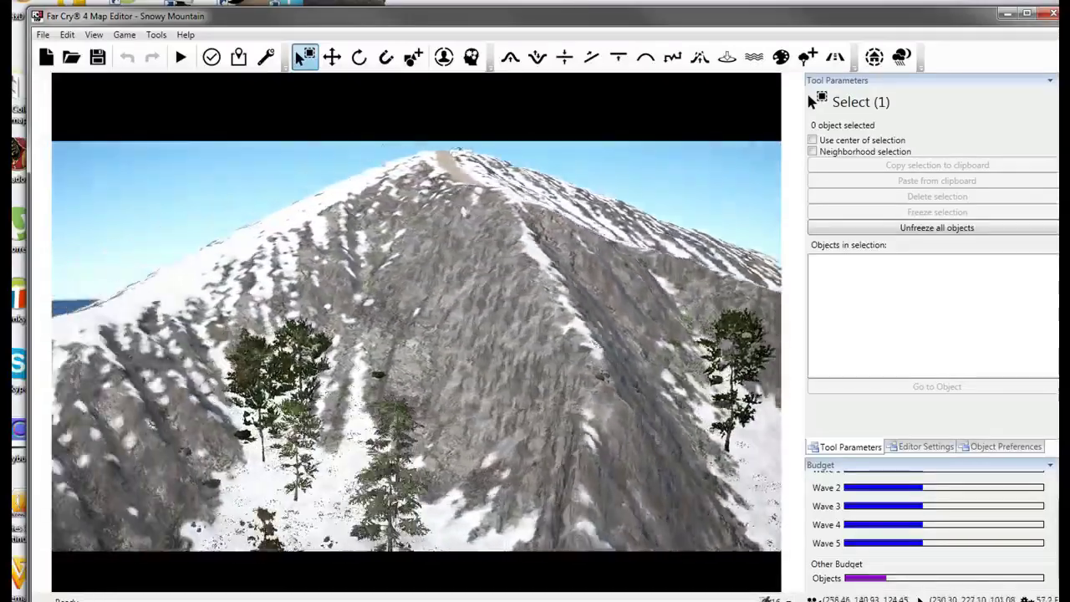
key(s)
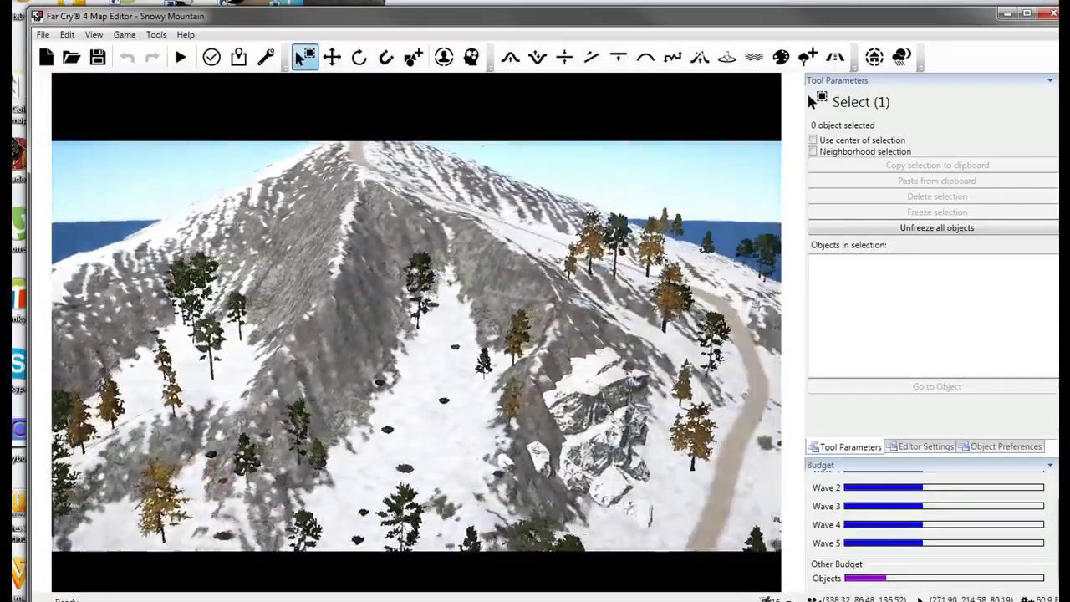
key(d)
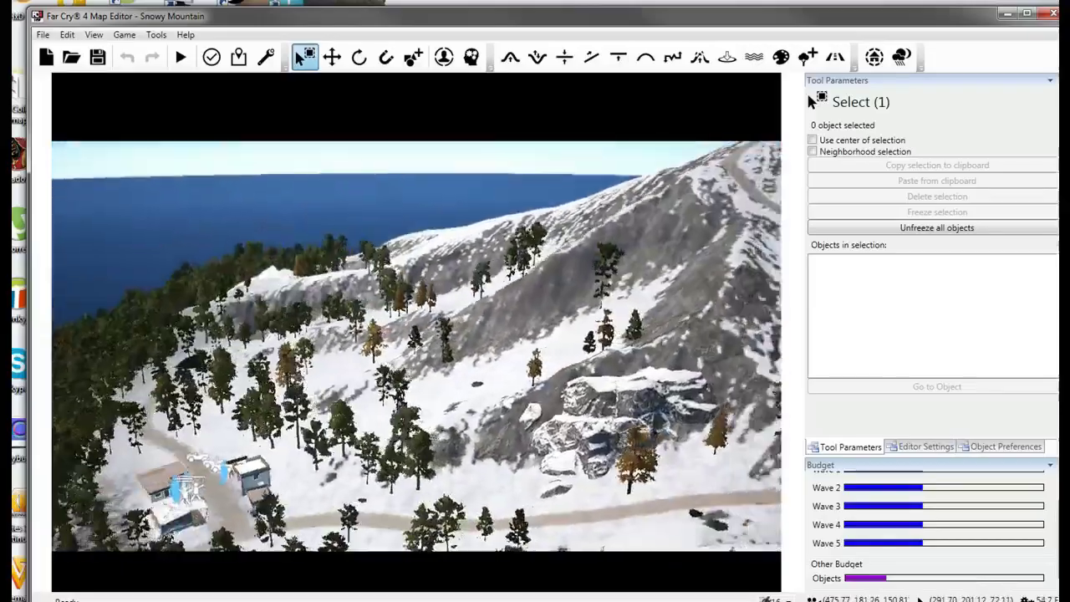
key(w)
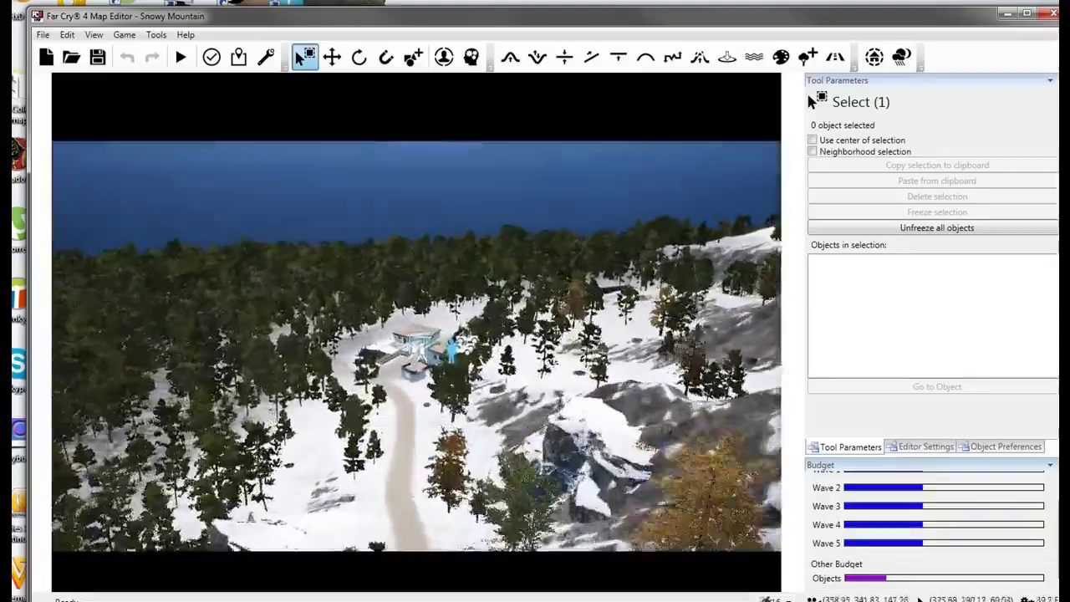
key(w)
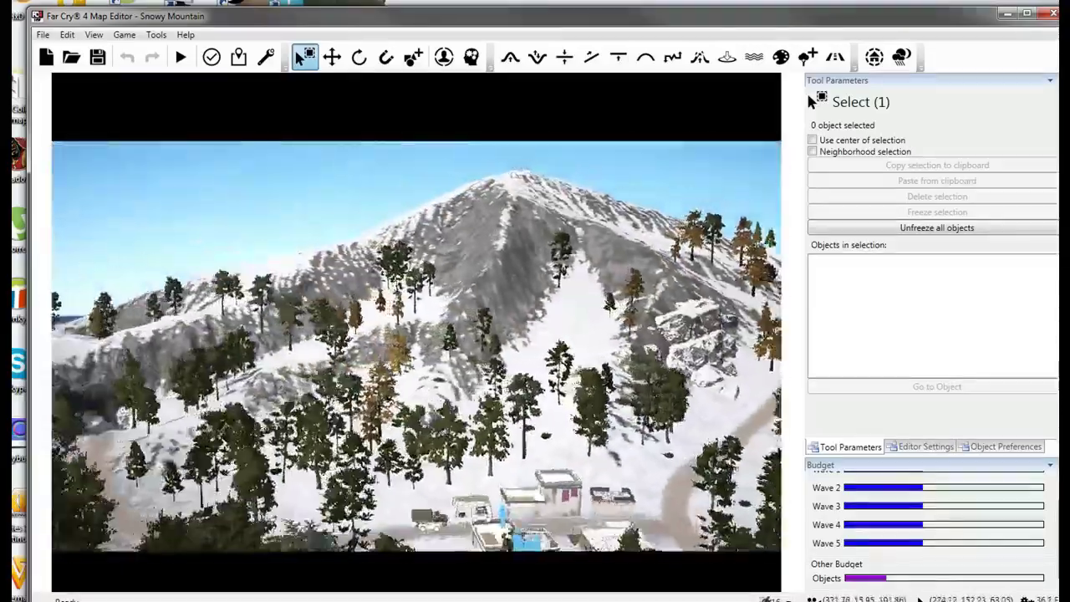
key(w)
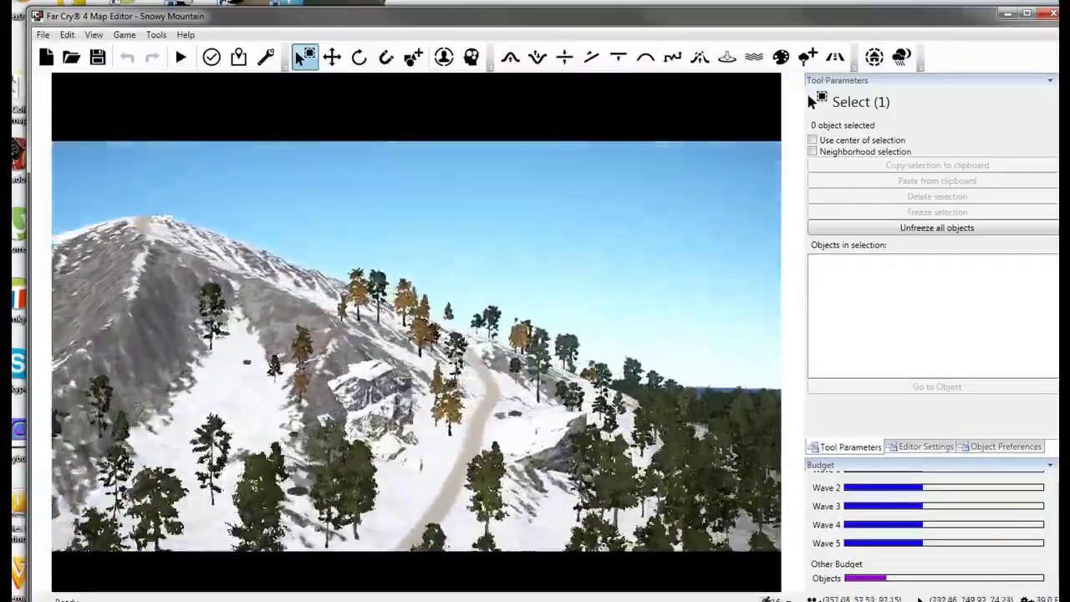
key(d)
key(s)
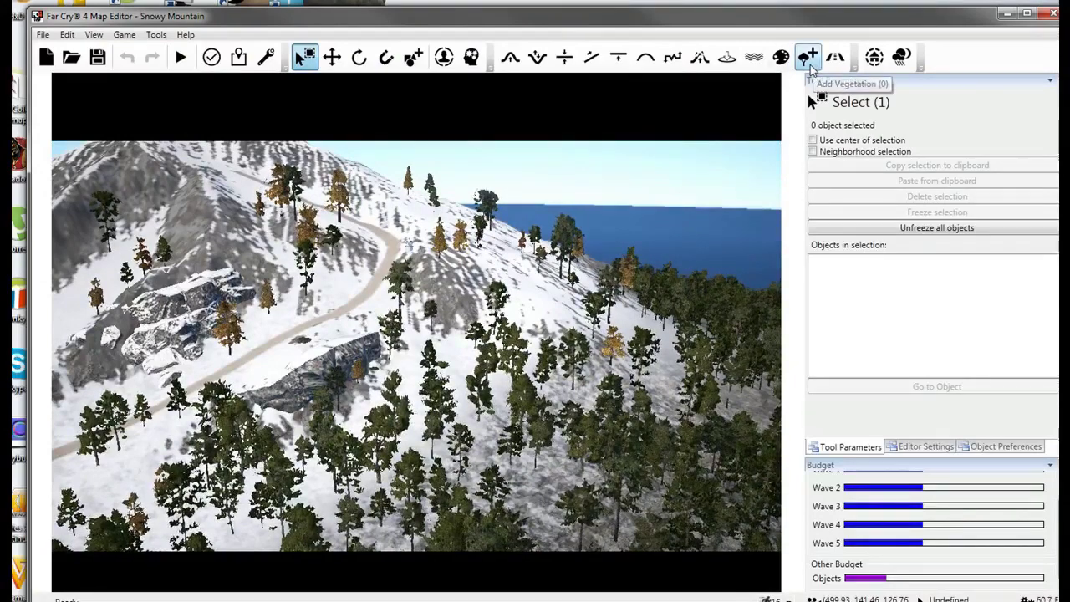
Add ShangriLa Trees 5 from the Shangri-La category to the map's vegetation groups.
click(807, 57)
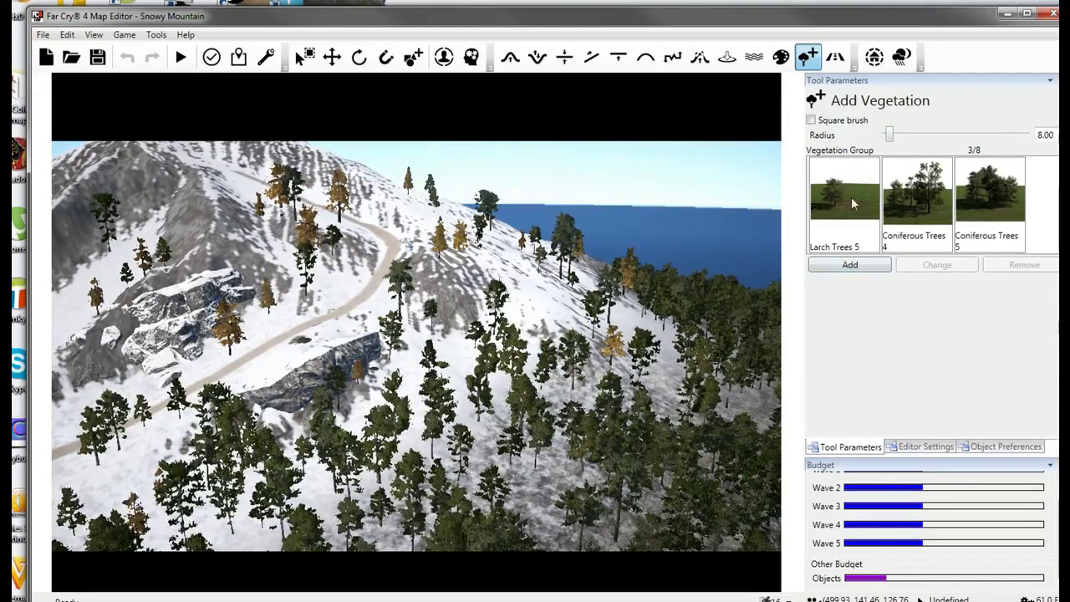
click(868, 265)
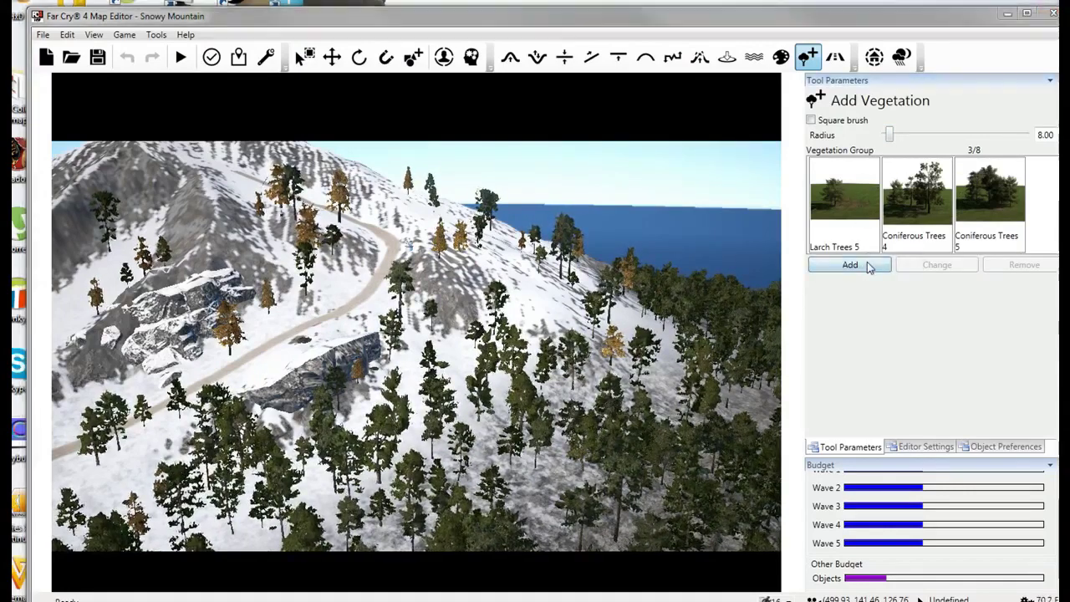
click(415, 134)
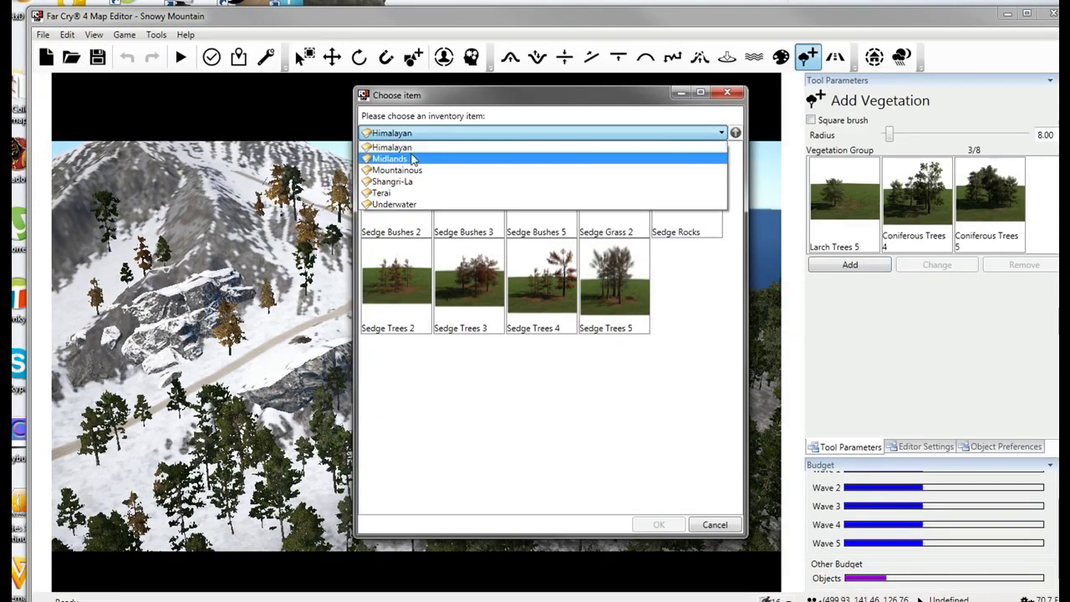
click(414, 145)
click(415, 137)
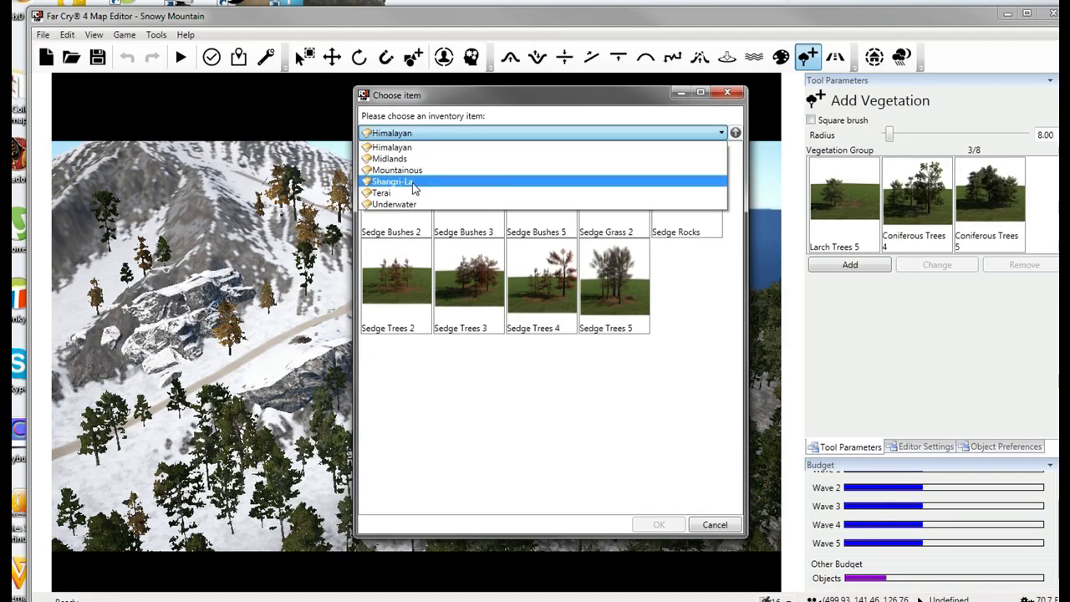
click(410, 183)
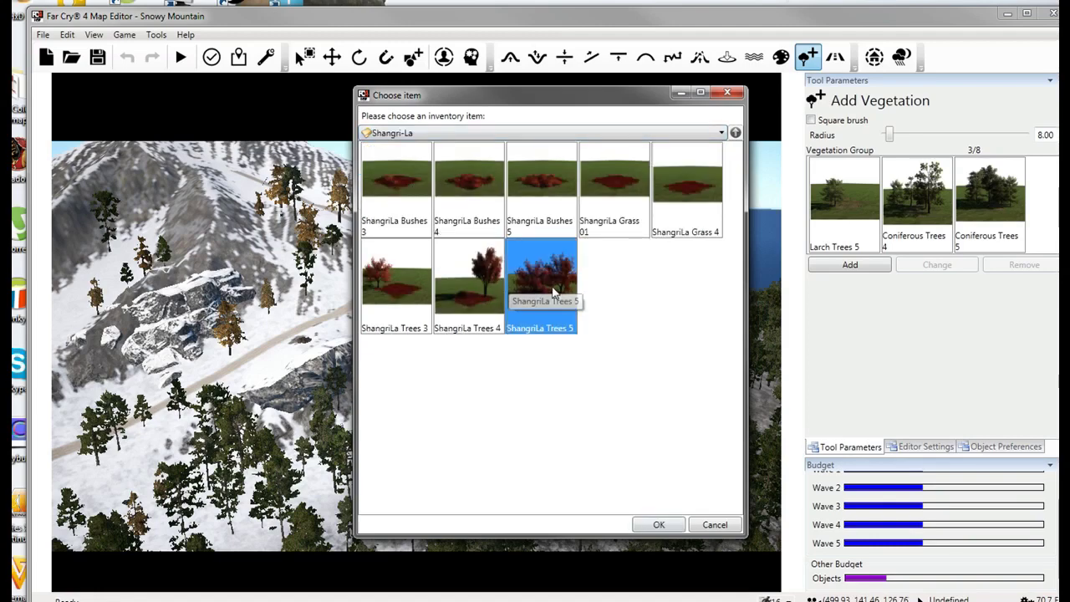
click(659, 525)
Paint a small patch of ShangriLa Trees 5 on the open snowy slope below the road with an 8.00 radius brush.
right_drag(692, 326, 693, 419)
key(w)
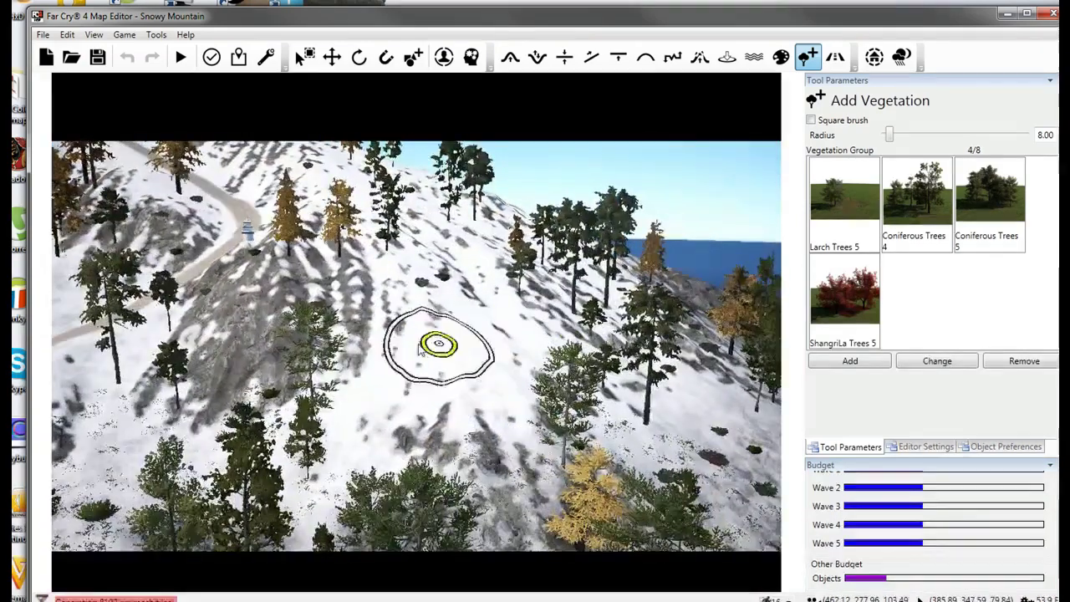
click(439, 360)
mouse_move(438, 360)
mouse_down()
mouse_move(442, 346)
mouse_move(442, 359)
mouse_move(490, 351)
mouse_up()
Set the vegetation brush radius to 15.00 and erase the red ShangriLa trees and bushes from the snowy slope.
drag(889, 135, 898, 135)
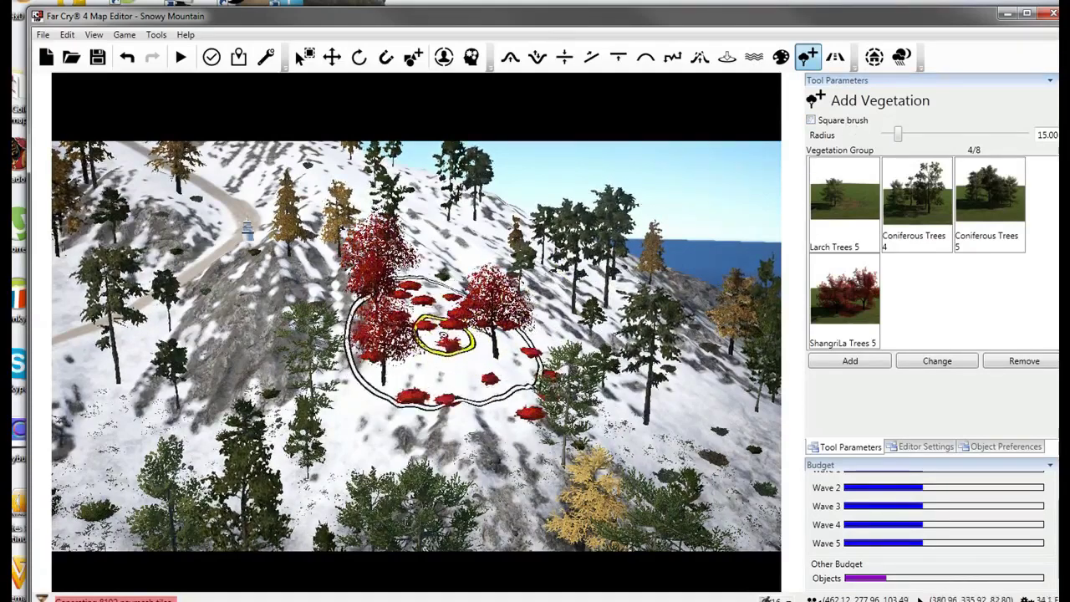
ctrl+drag(454, 334, 429, 323)
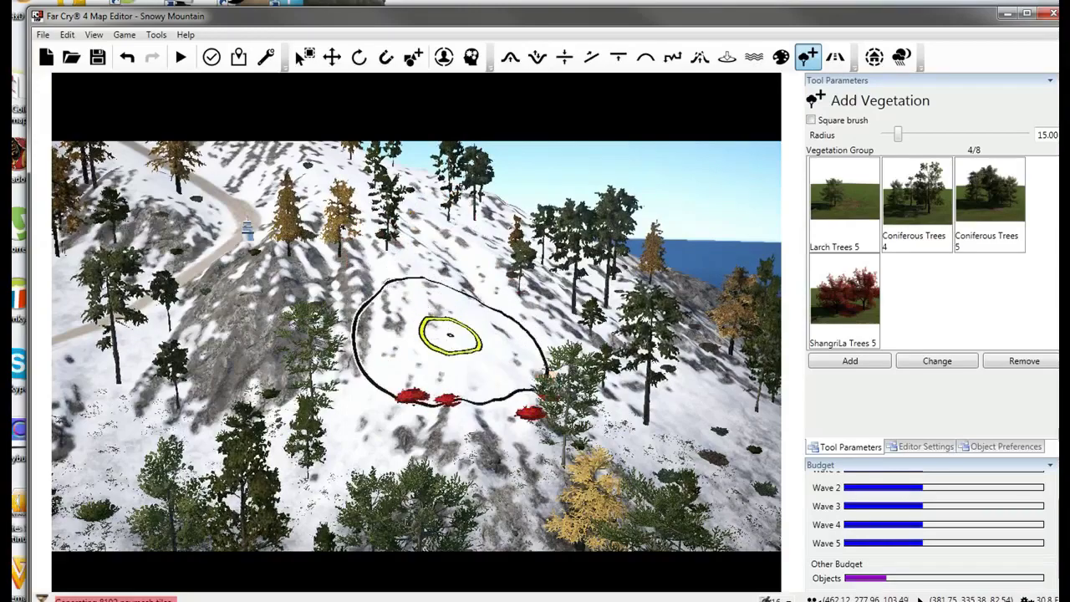
Examine the dense conifer forest at the foot of the mountain, from above the canopy and at treetop height.
key(s)
key(a)
mouse_move(490, 360)
right_down()
mouse_move(544, 354)
mouse_move(545, 385)
mouse_move(586, 387)
right_up()
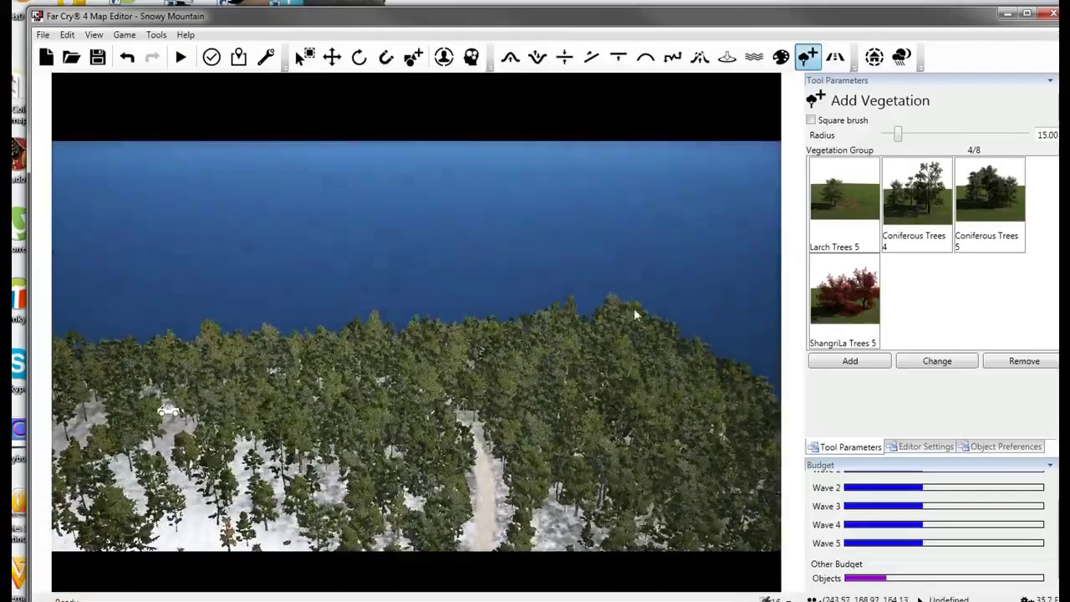
key(w)
key(d)
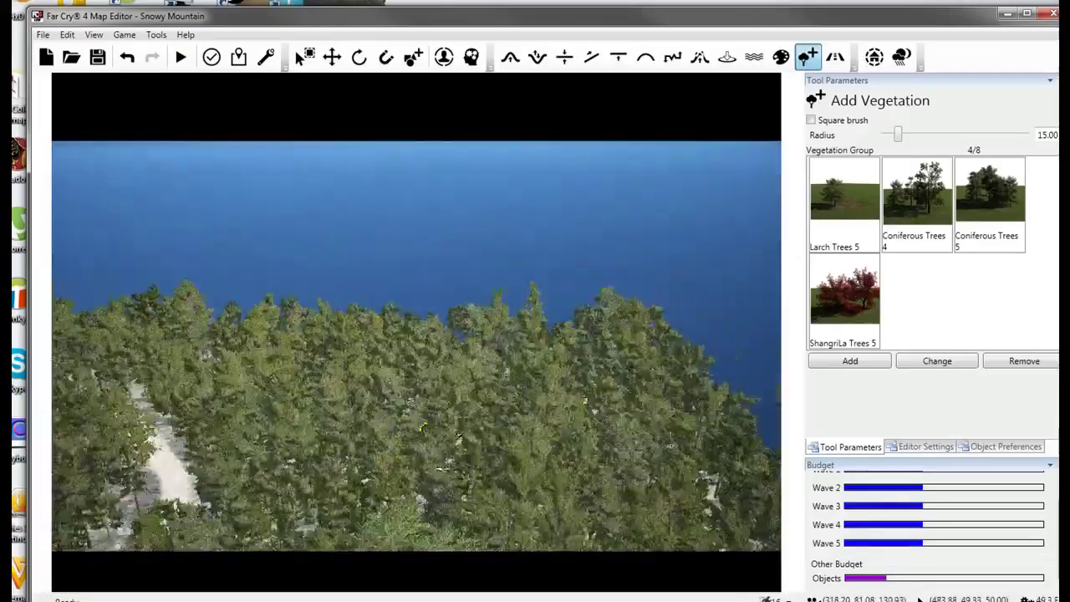
key(w)
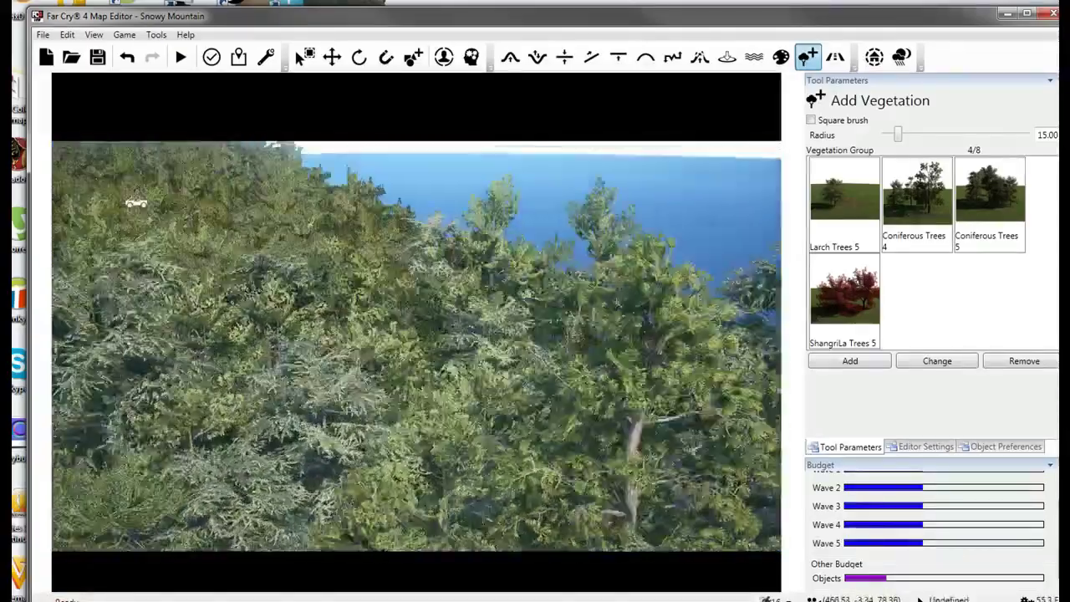
key(w)
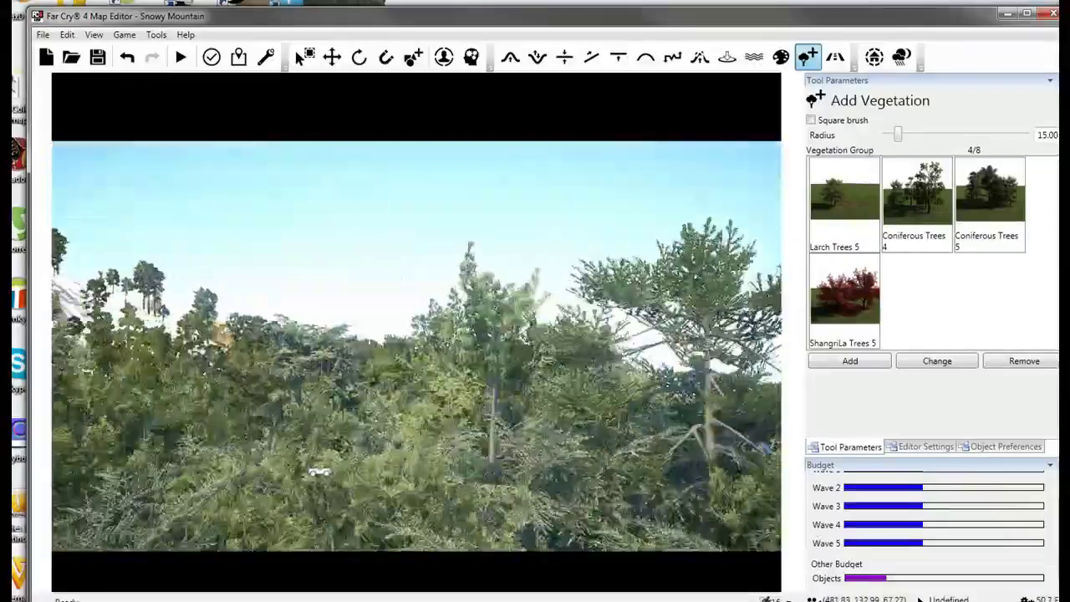
key(w)
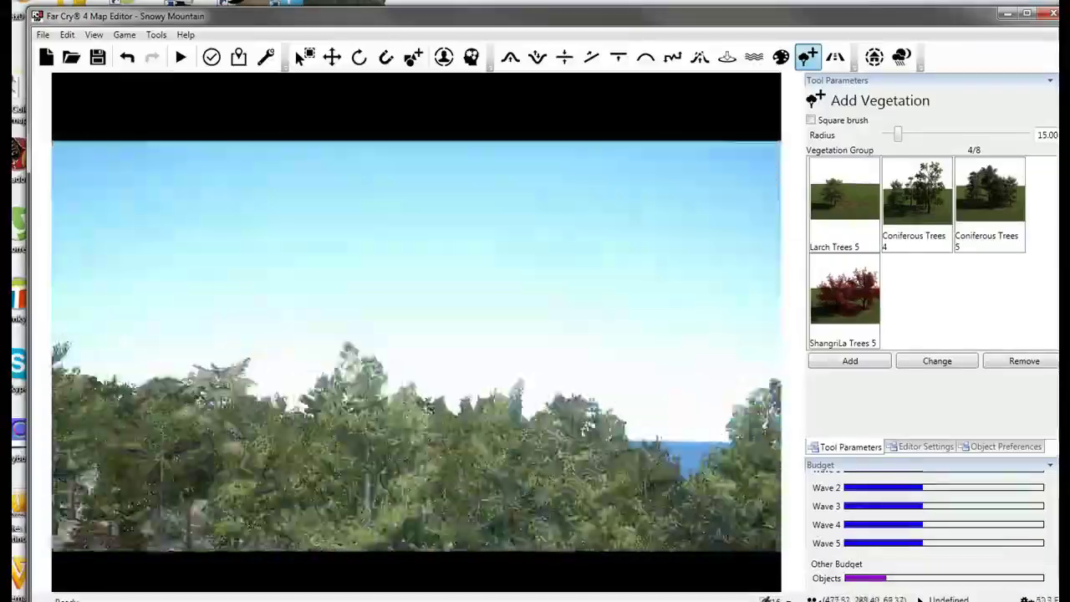
Examine from high above how the forest rings the map edge and thins out towards the mountain.
key(s)
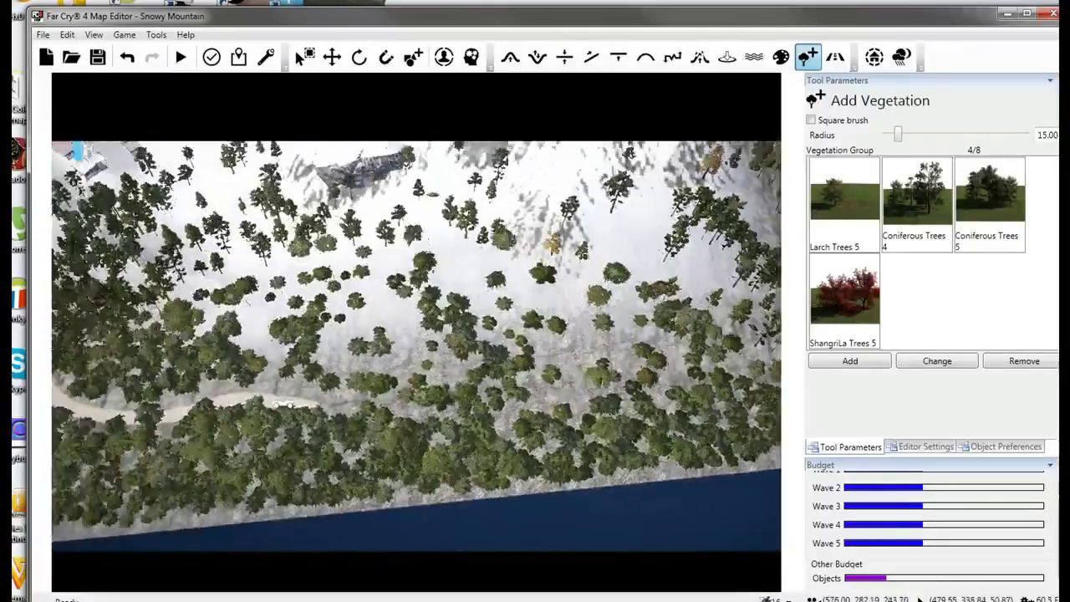
key(s)
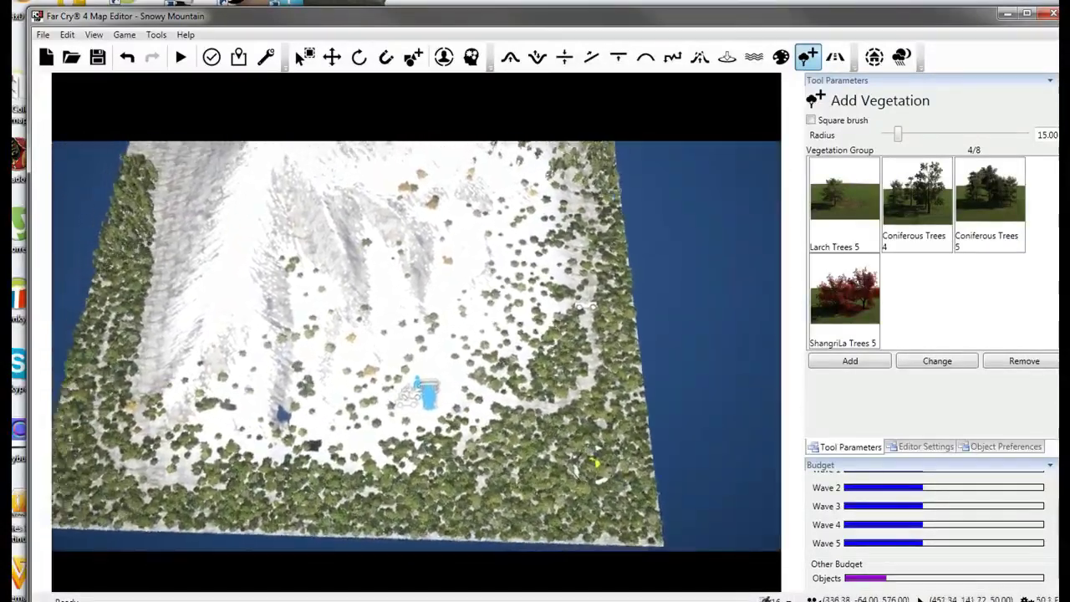
key(a)
key(w)
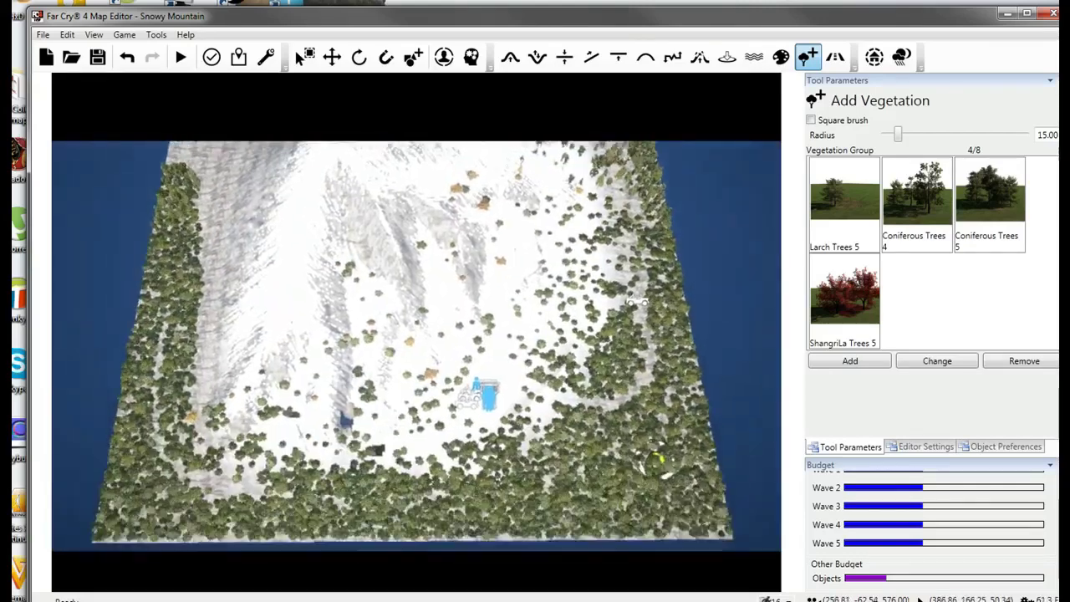
key(d)
key(w)
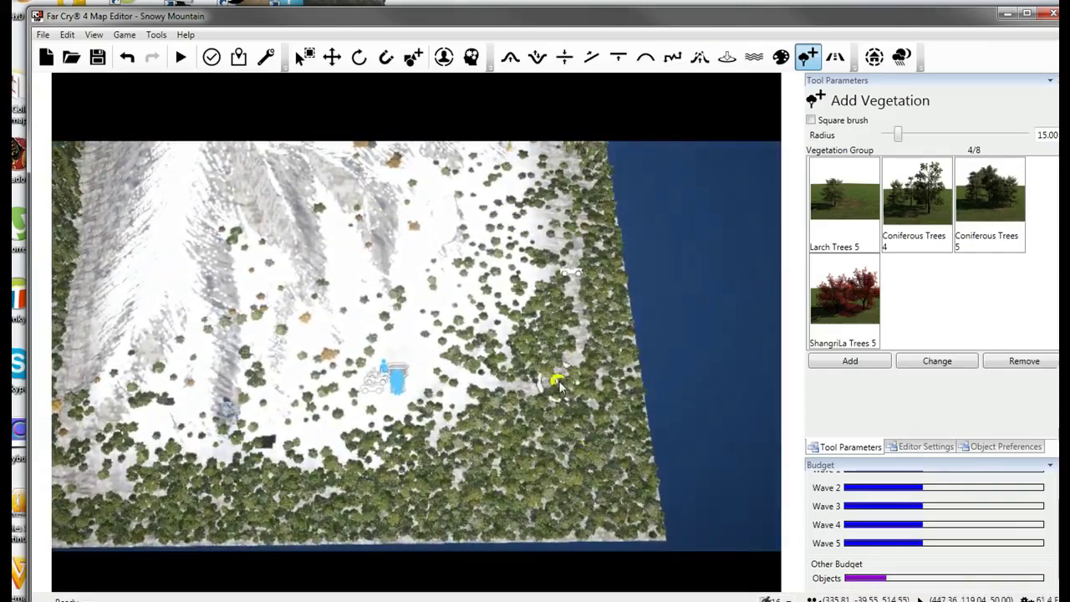
Examine the trees, undergrowth and ground textures beside the dirt road from close to the forest floor.
key(w)
right_drag(598, 378, 50, 235)
key(w)
key(s)
right_drag(417, 345, 335, 301)
key(w)
key(w)
key(w)
right_drag(617, 351, 595, 381)
key(w)
key(w)
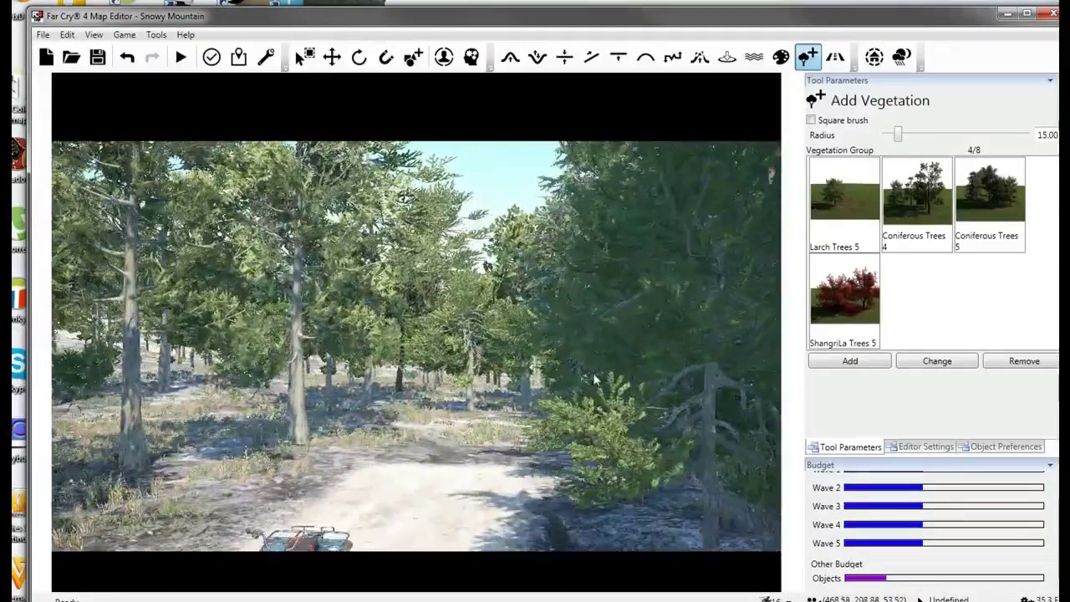
Examine how the trees spread from the forest and village up onto the mountain's snowy slopes.
key(s)
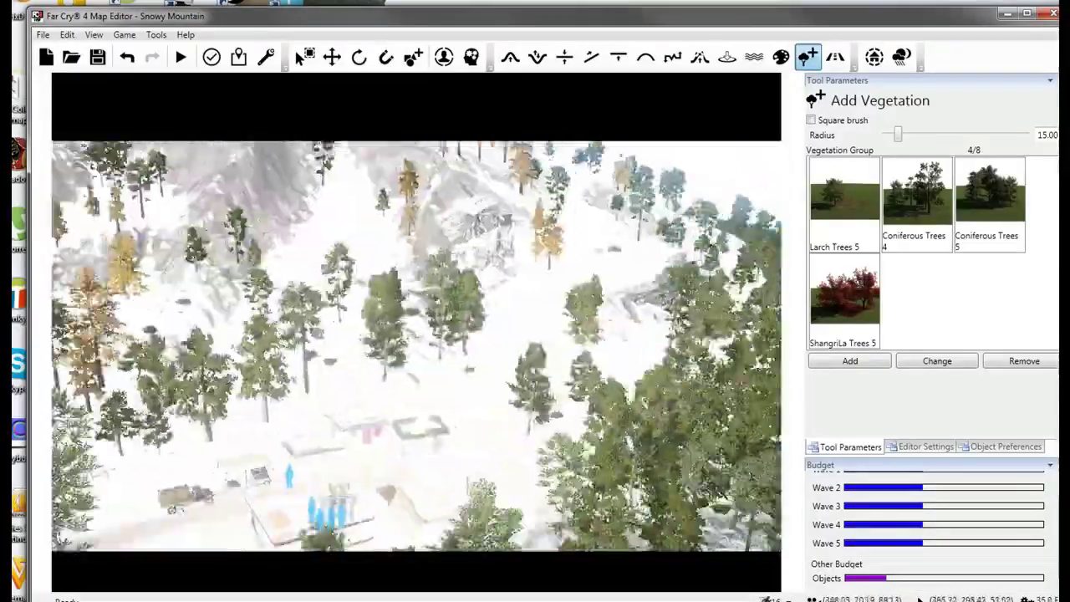
key(s)
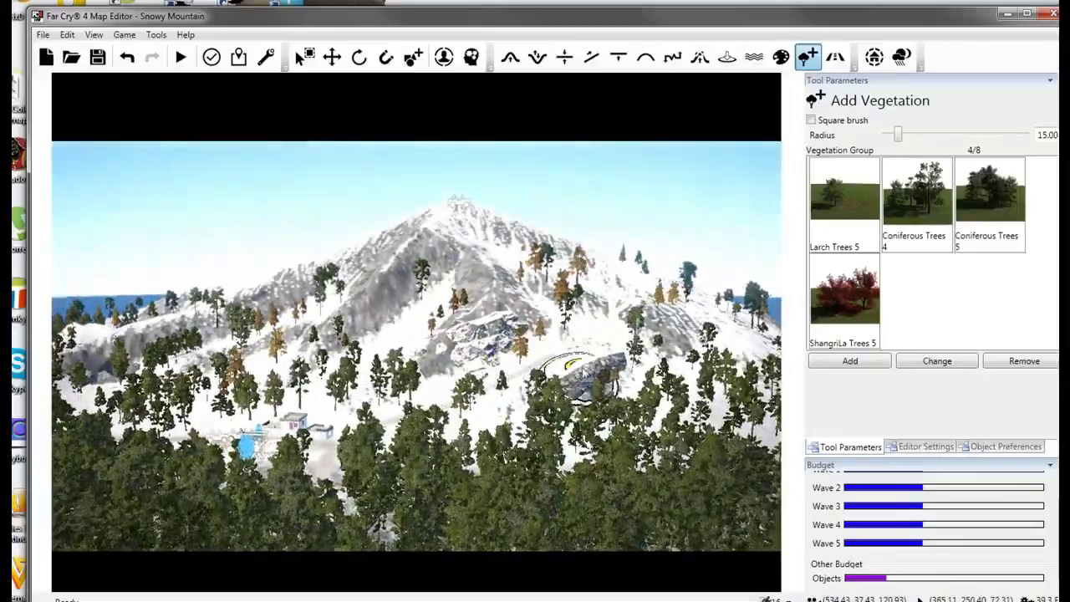
key(w)
right_drag(582, 371, 554, 468)
key(w)
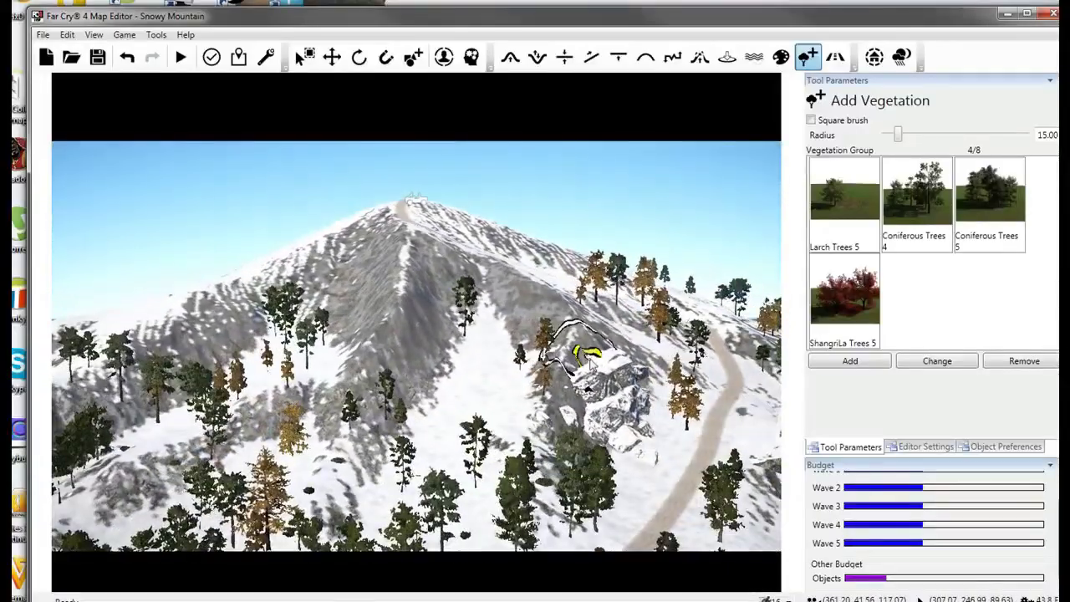
right_drag(765, 358, 679, 401)
key(w)
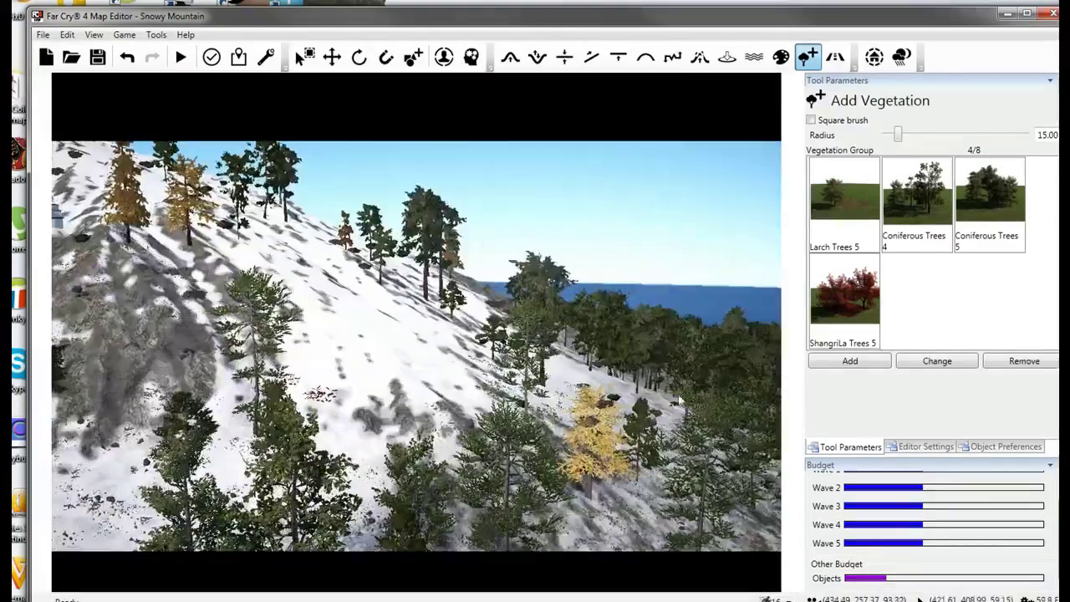
Add Alder Trees 4 from the Terai category to the vegetation group.
click(851, 361)
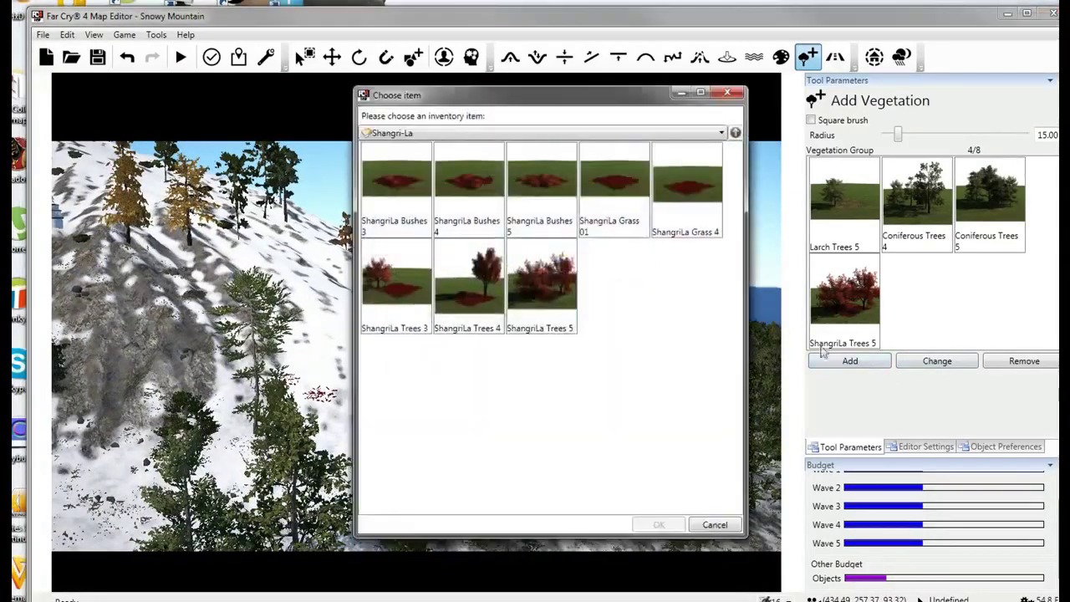
click(521, 132)
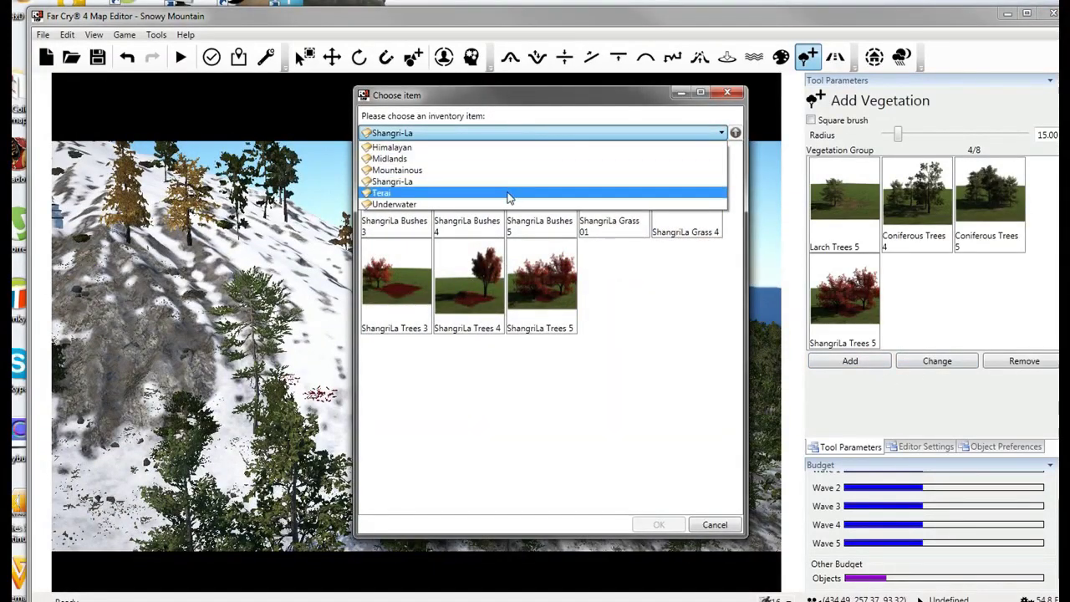
click(508, 192)
click(464, 297)
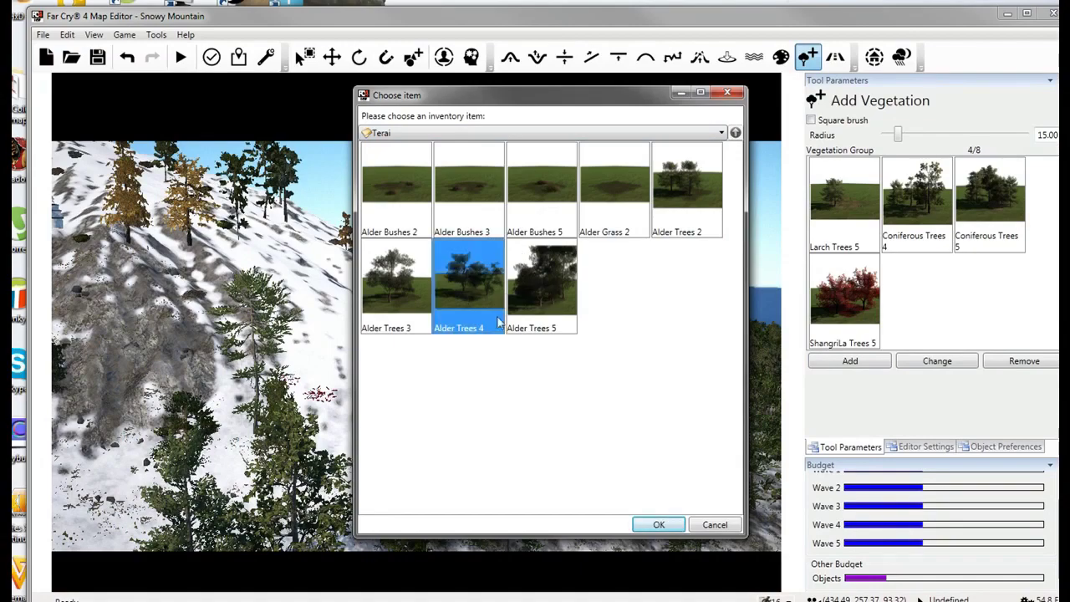
click(659, 524)
Paint the five-item tree mix over the snowy slope above the conifer forest with the radius 15 brush.
scroll(502, 443, up, 2)
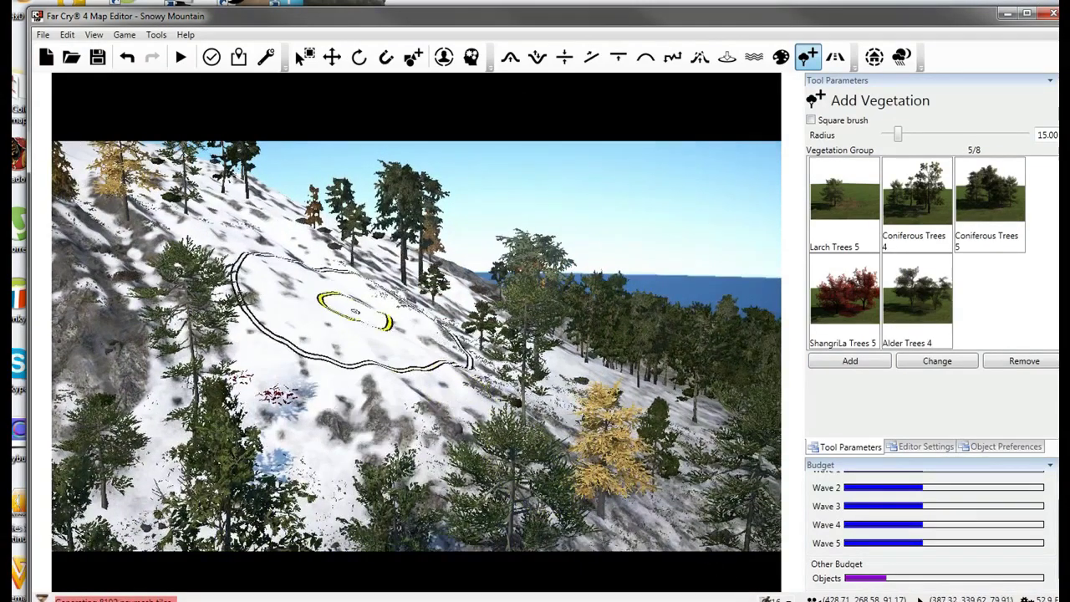
drag(354, 311, 368, 330)
scroll(385, 355, down, 3)
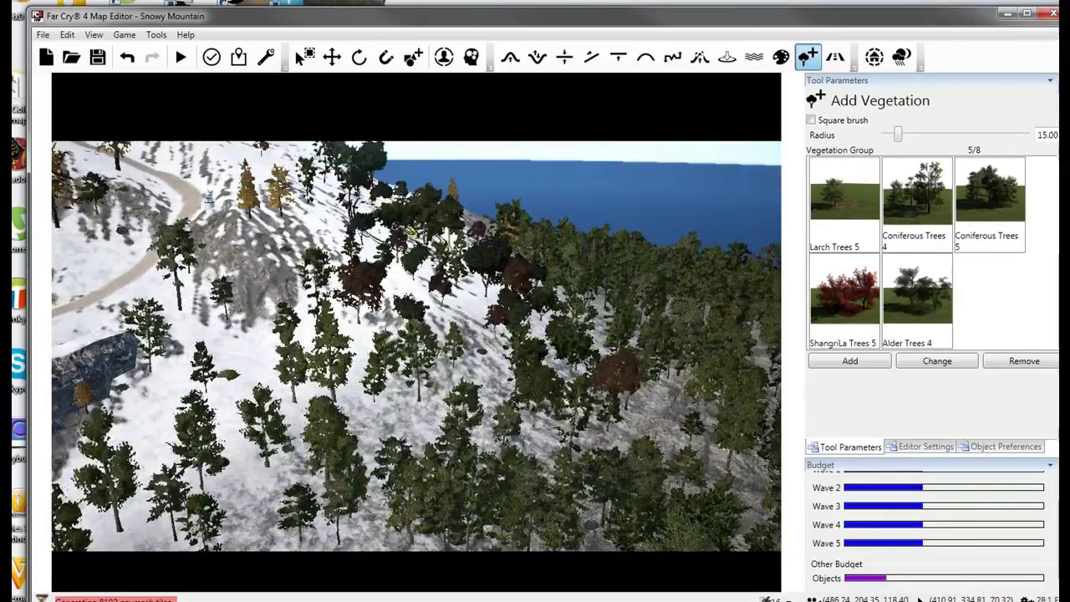
scroll(466, 287, down, 4)
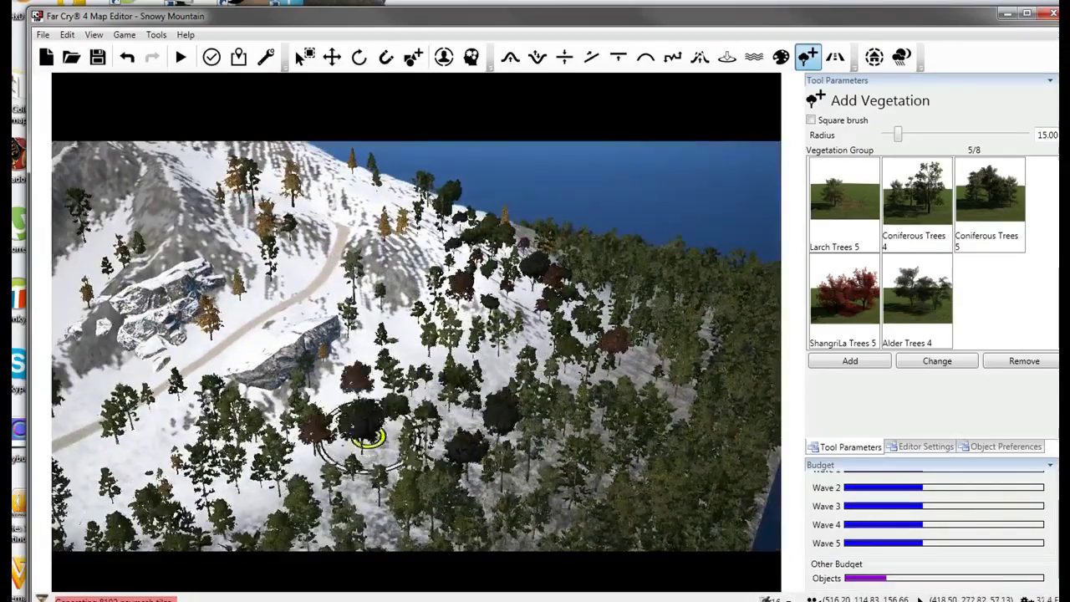
scroll(368, 440, up, 4)
scroll(443, 376, down, 5)
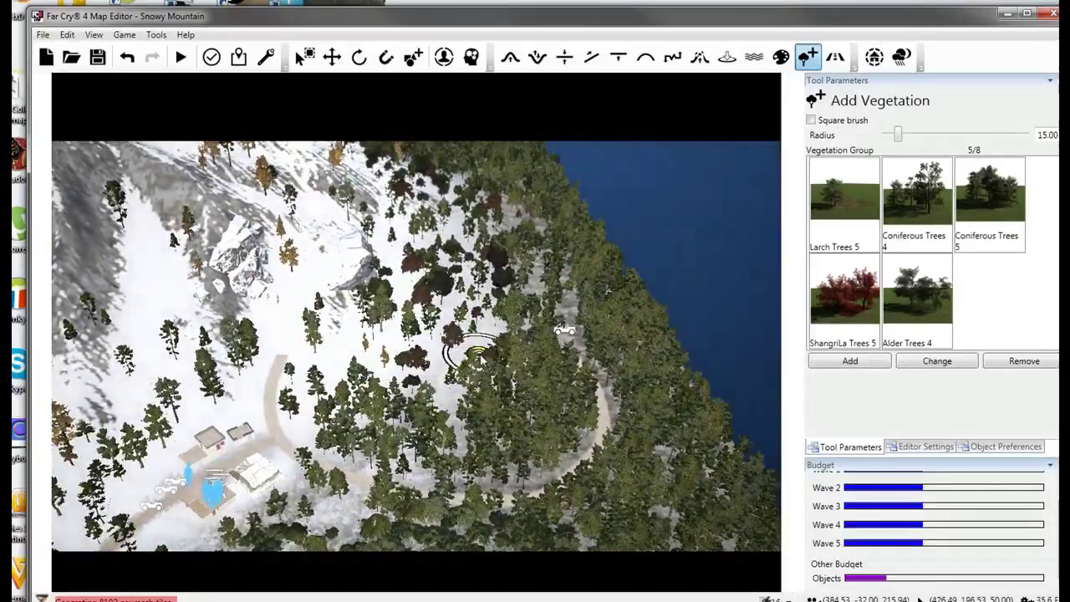
scroll(443, 376, up, 5)
scroll(416, 347, up, 5)
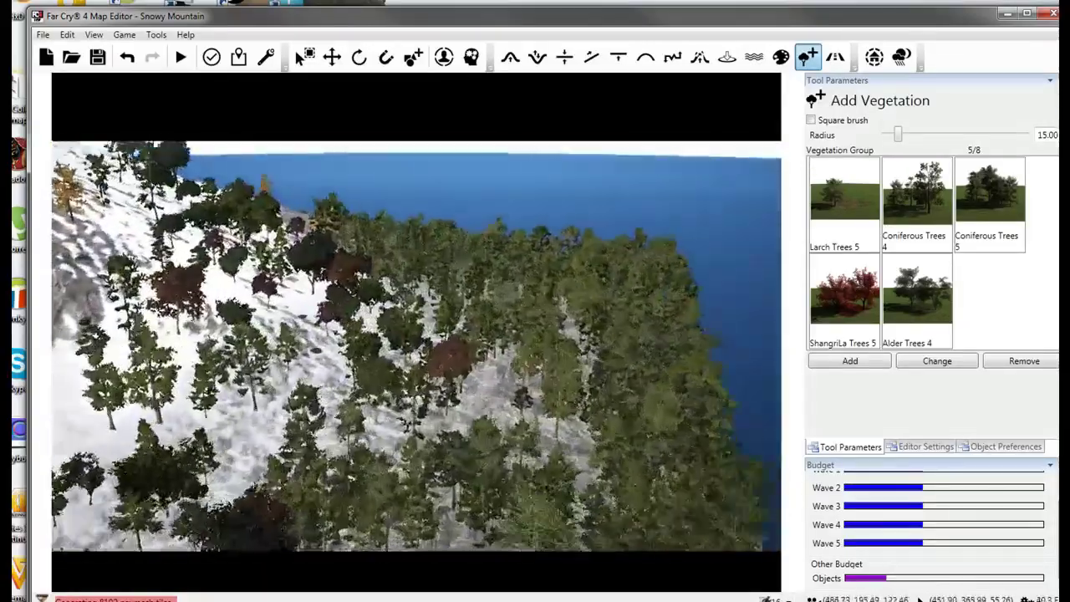
Examine how the newly painted dark and red trees blend the snowy slope into the forest, pulling back to a high overview.
scroll(416, 347, down, 5)
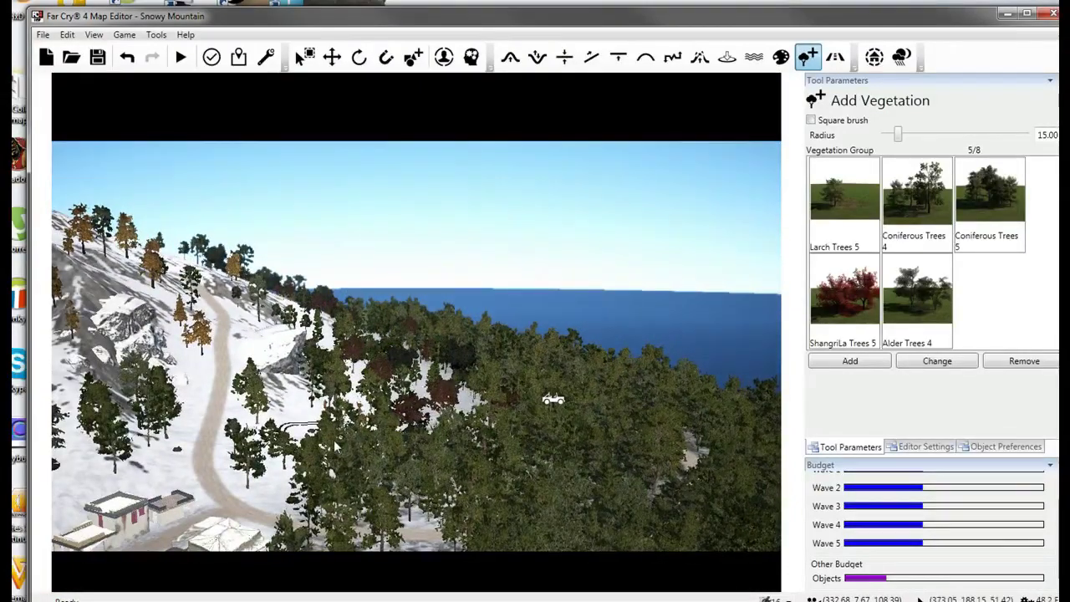
key(w)
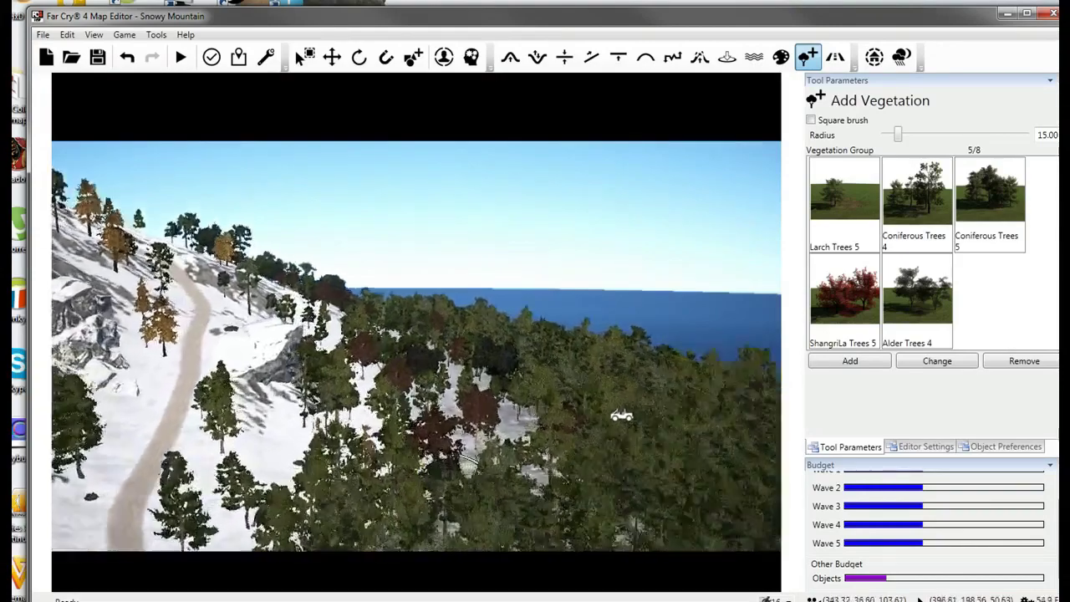
right_drag(468, 439, 494, 531)
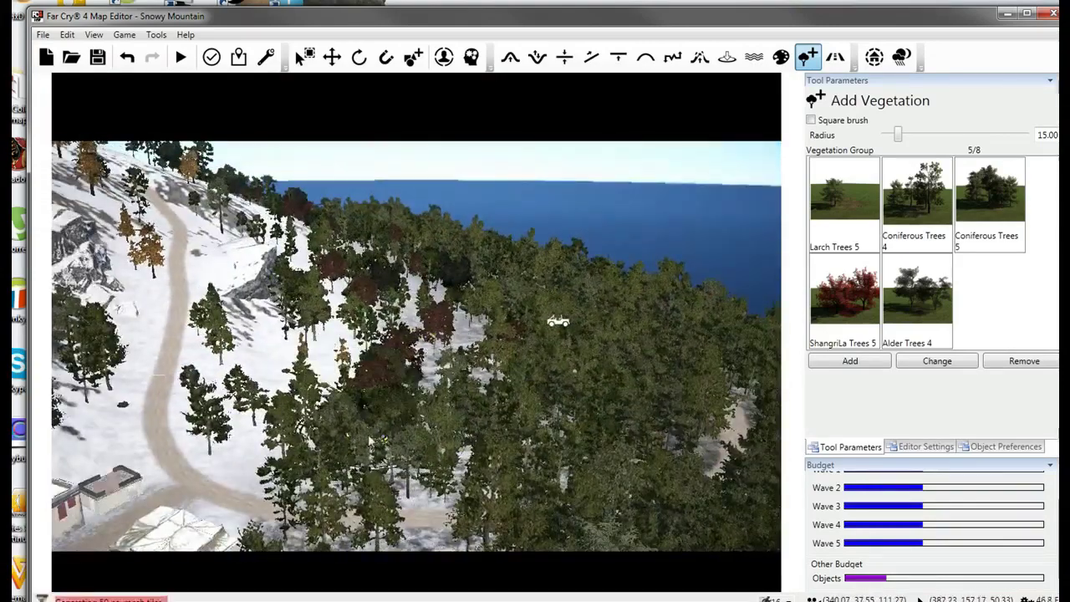
key(w)
right_drag(372, 441, 342, 468)
key(s)
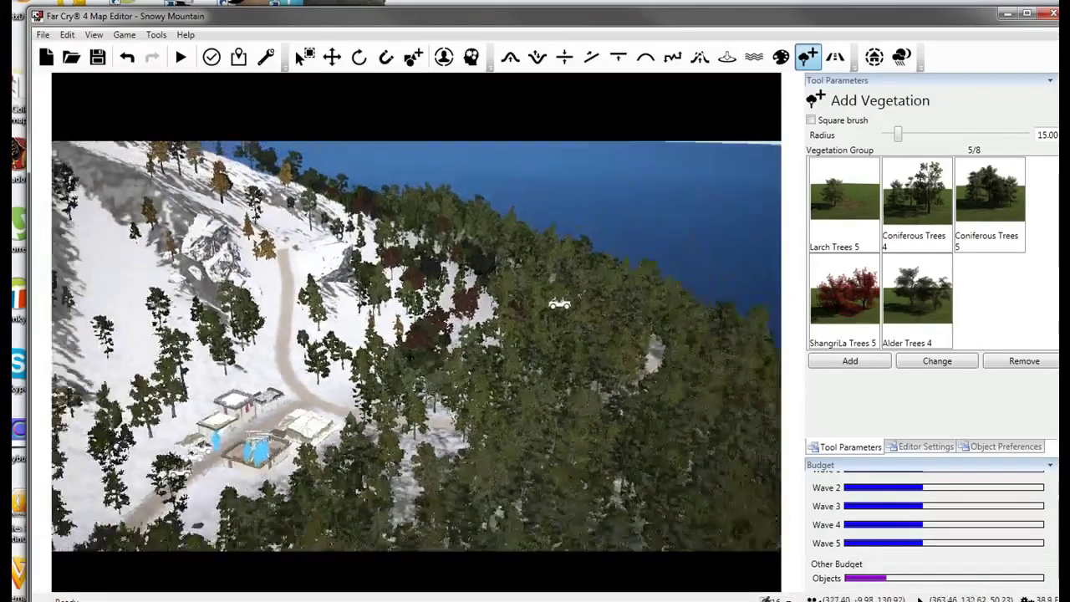
key(s)
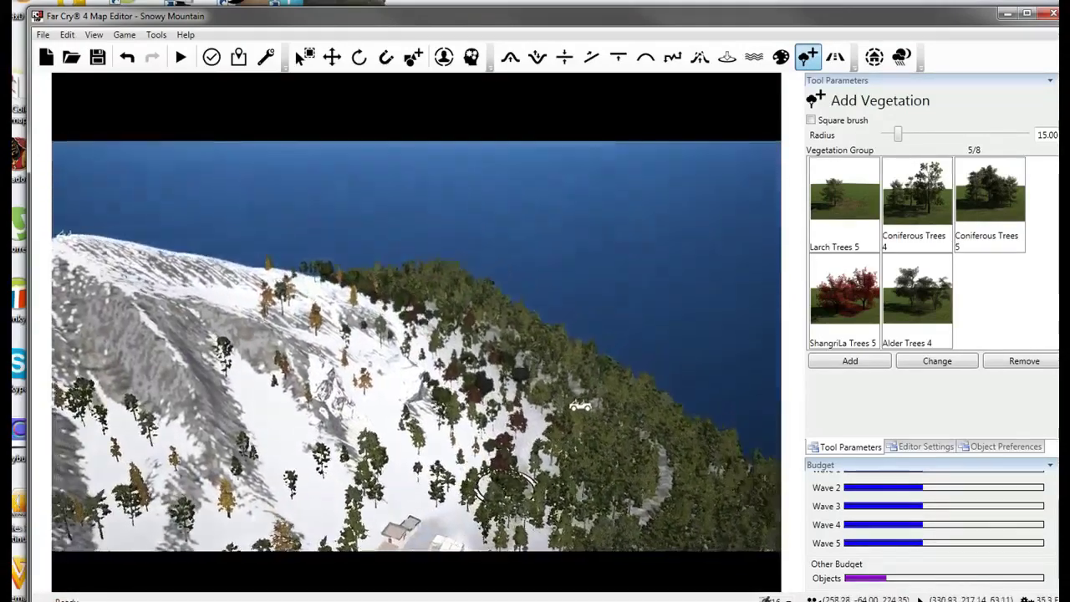
key(s)
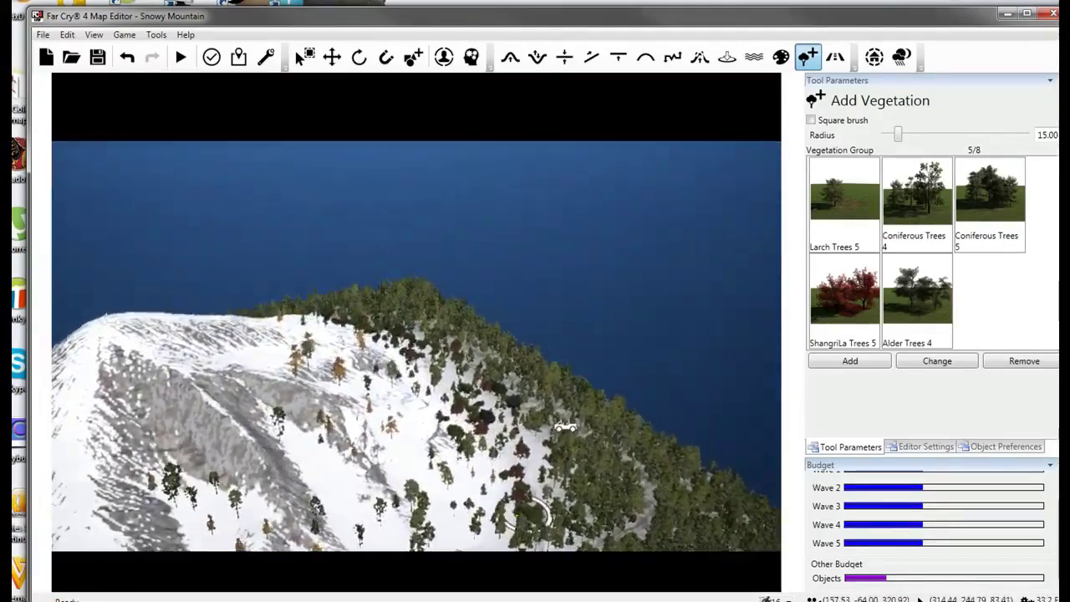
Examine the variety and density of the forest canopy near the village and dirt road, from close up and above.
key(w)
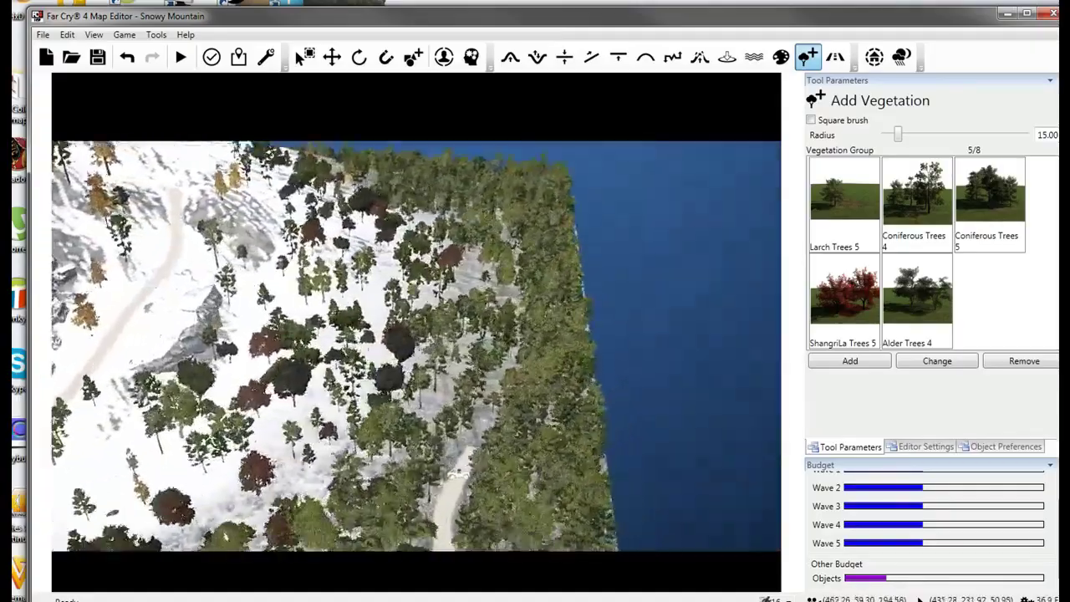
key(w)
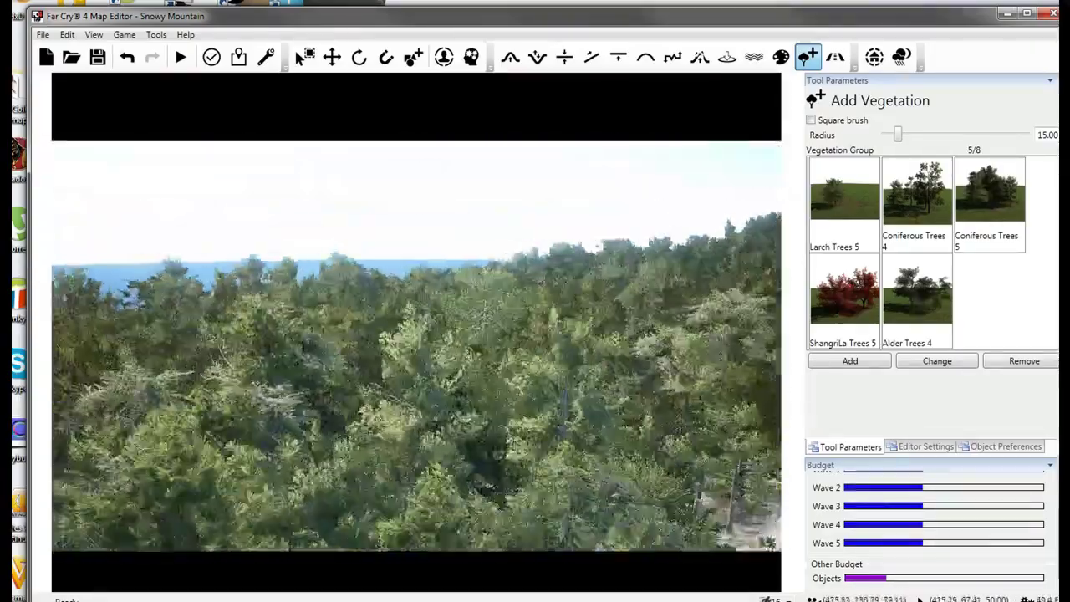
key(w)
key(s)
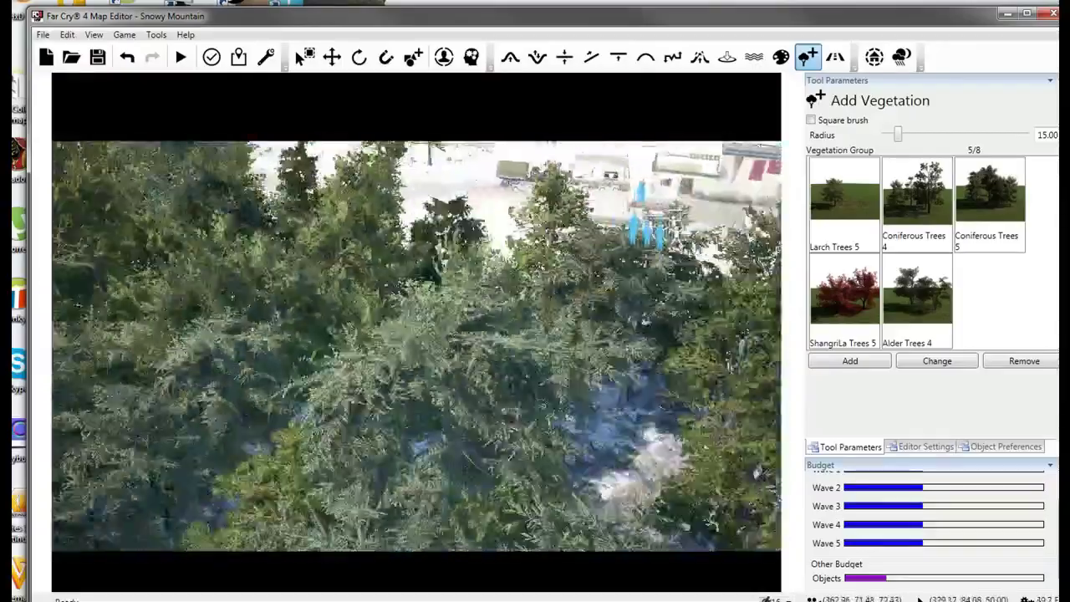
key(w)
key(s)
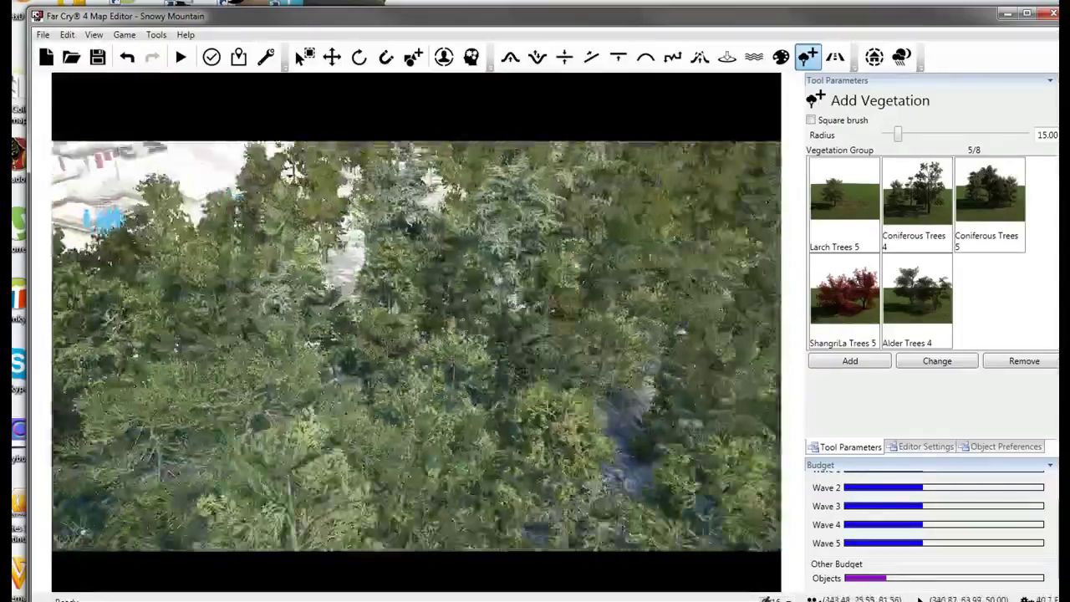
key(w)
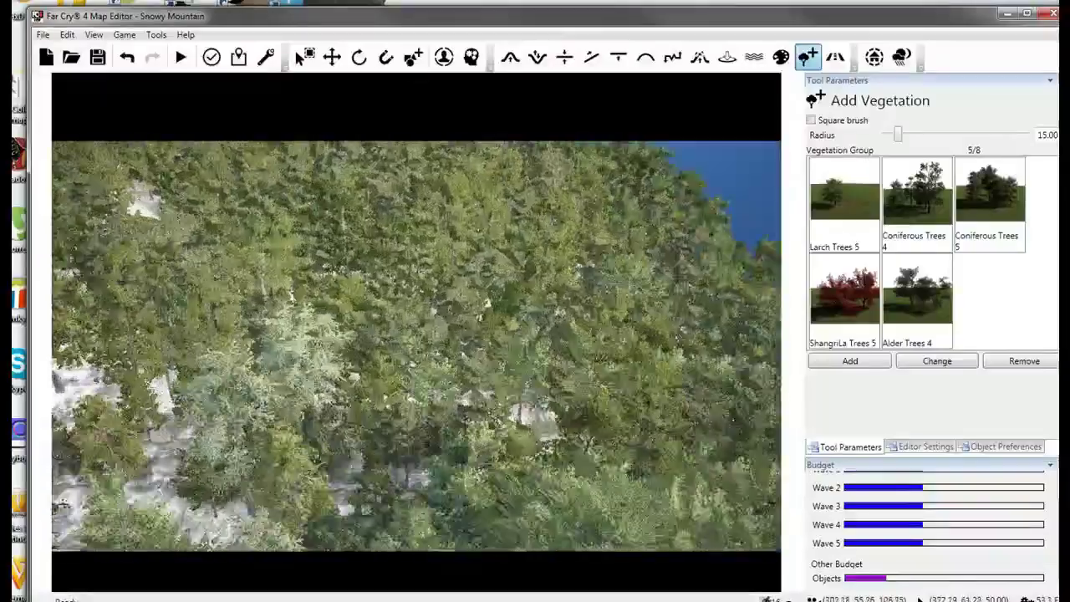
key(s)
key(w)
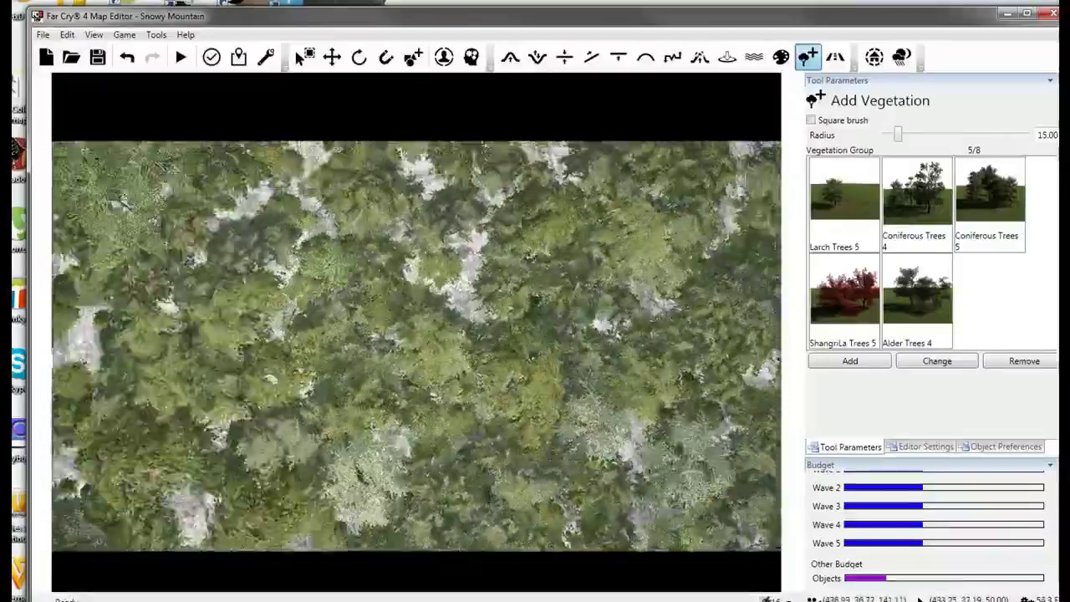
key(w)
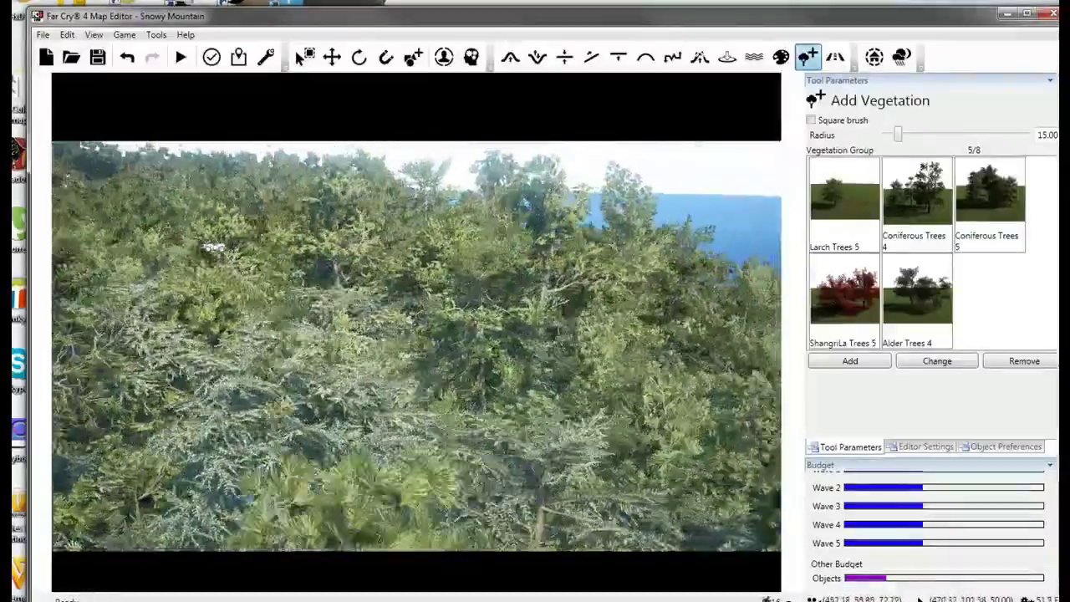
key(s)
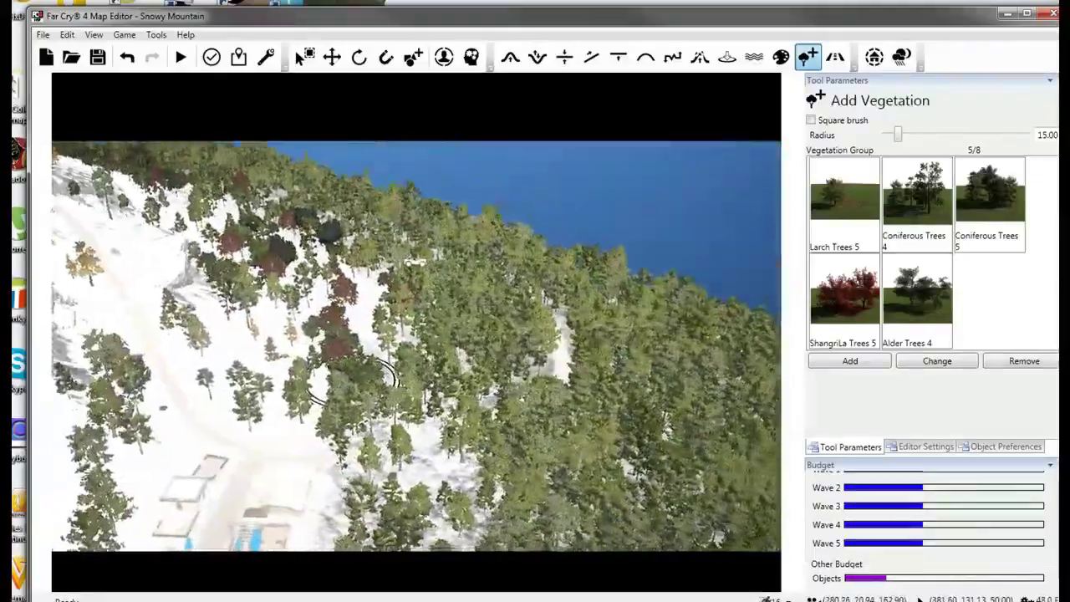
key(w)
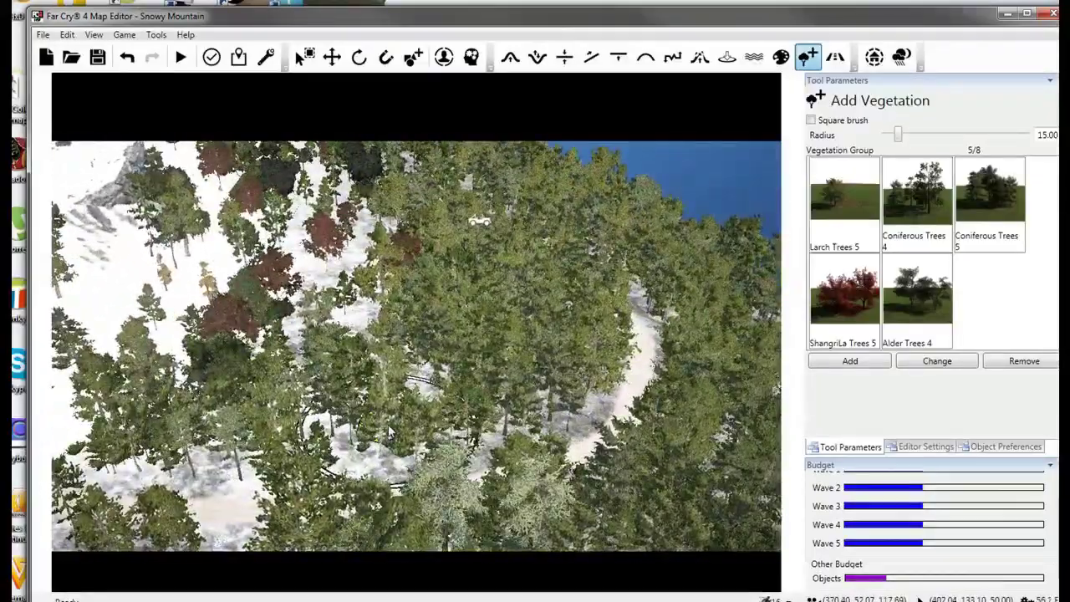
Add Quercus Trees 4 Coniferous from the Midlands category to the vegetation group.
click(850, 362)
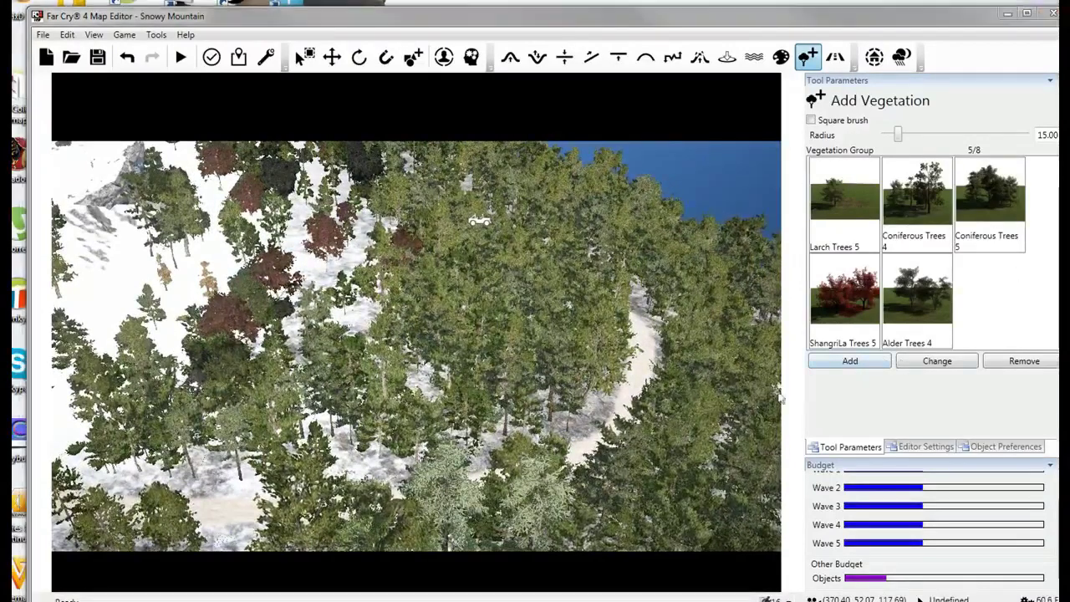
click(476, 133)
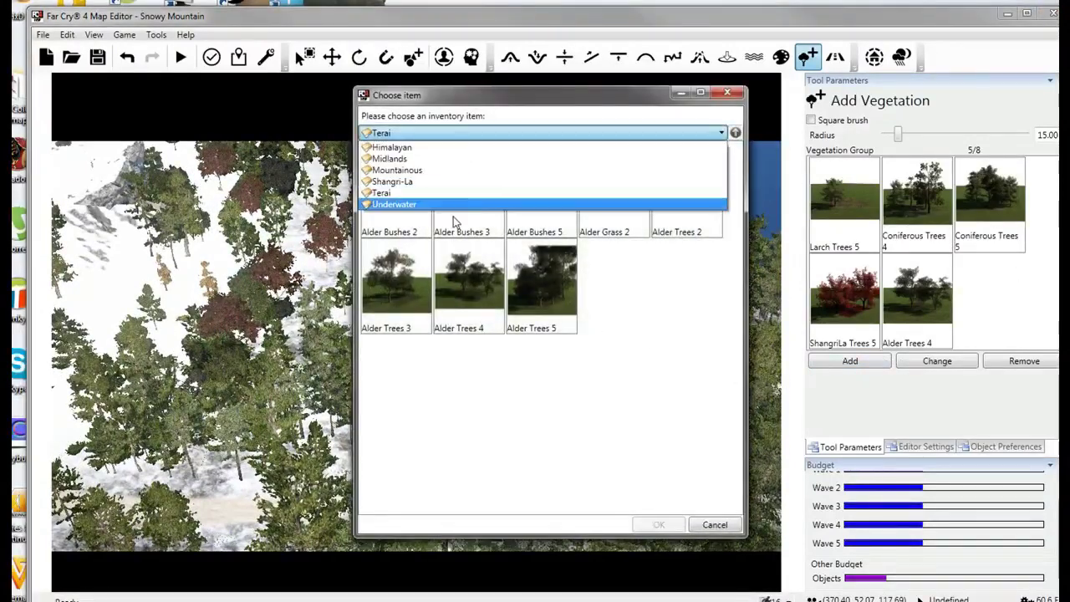
click(435, 147)
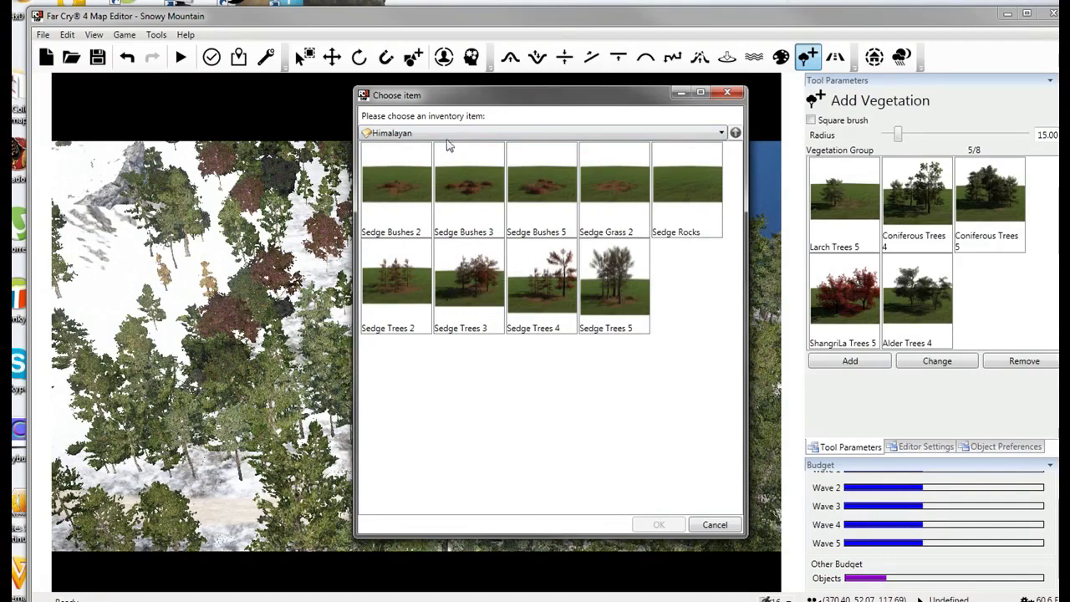
click(448, 134)
click(446, 157)
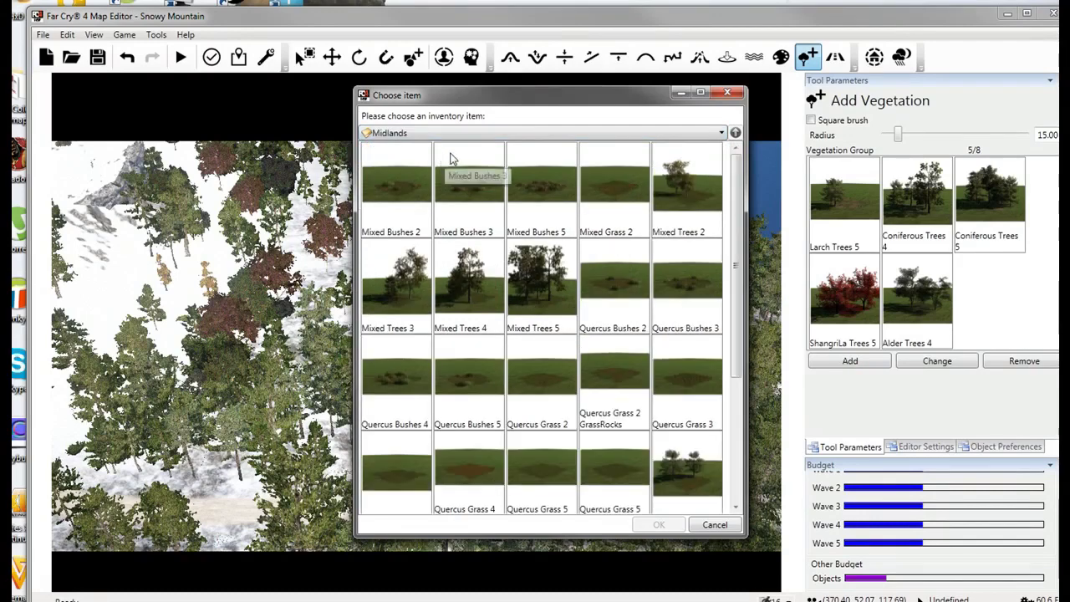
drag(740, 276, 730, 406)
key(Escape)
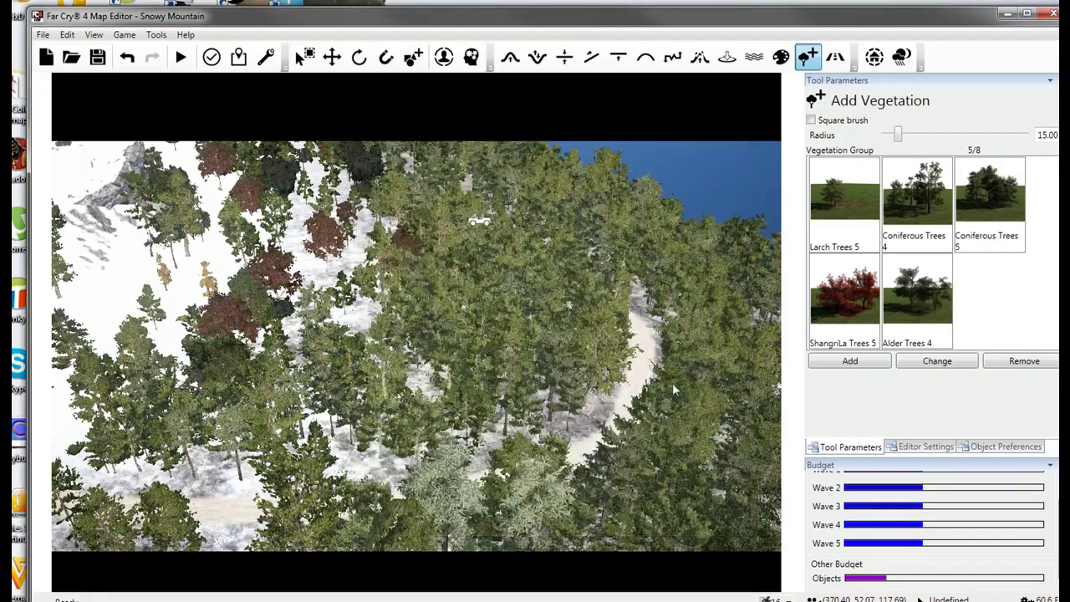
Paint the six-item tree mix onto the snowy slope and into the forest at the mountain's foot.
right_drag(481, 372, 400, 323)
key(w)
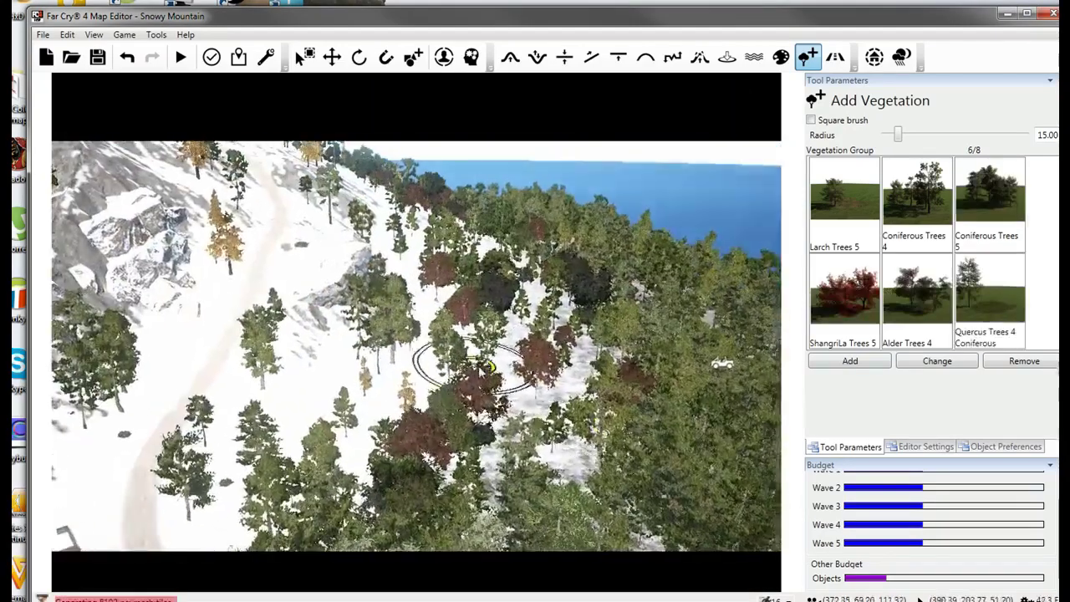
key(w)
right_drag(480, 372, 616, 312)
key(s)
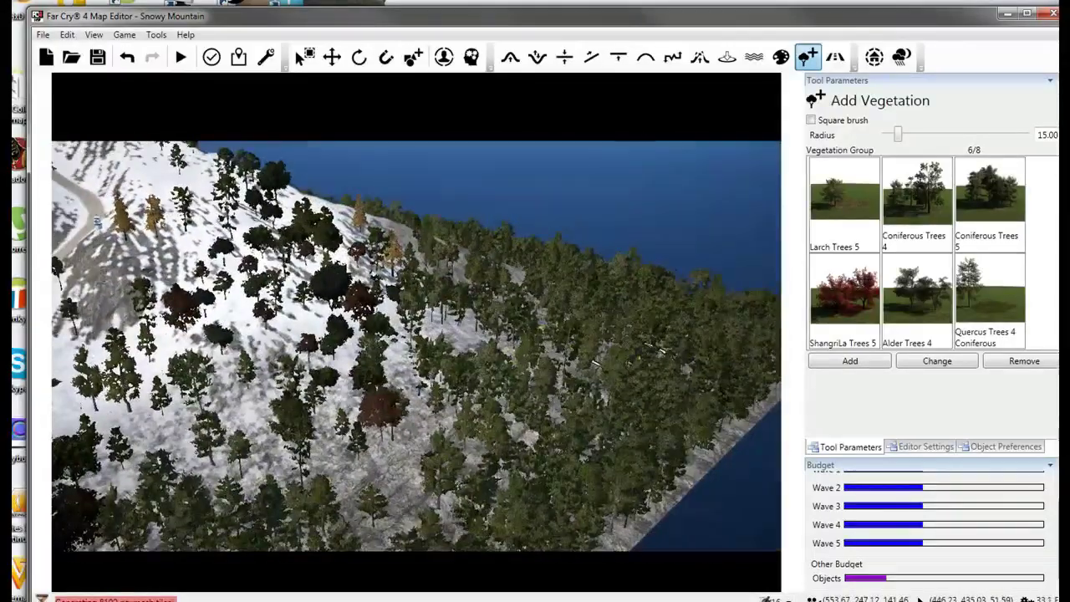
mouse_move(618, 313)
mouse_down()
mouse_move(598, 359)
mouse_move(525, 360)
mouse_move(552, 333)
mouse_up()
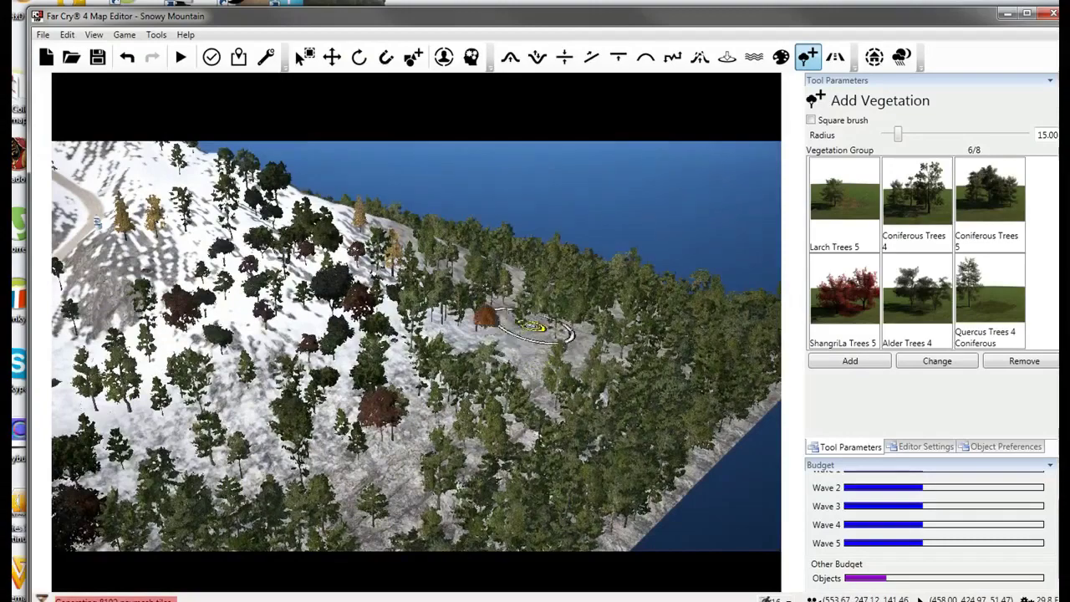
key(w)
key(d)
drag(485, 368, 495, 404)
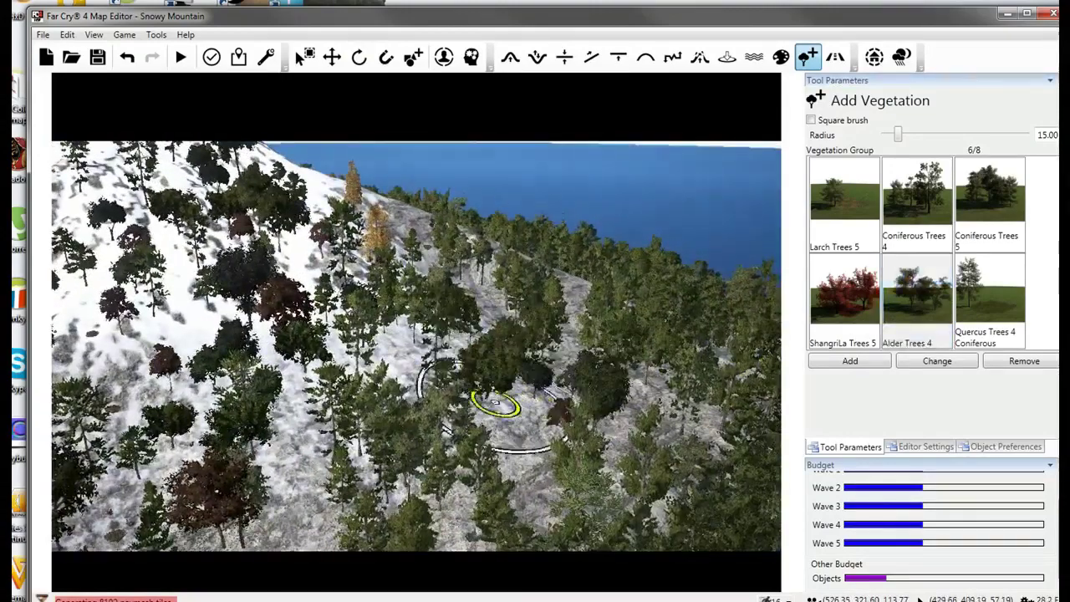
Add Larch Trees 3 from the Mountainous category to the vegetation group.
click(870, 368)
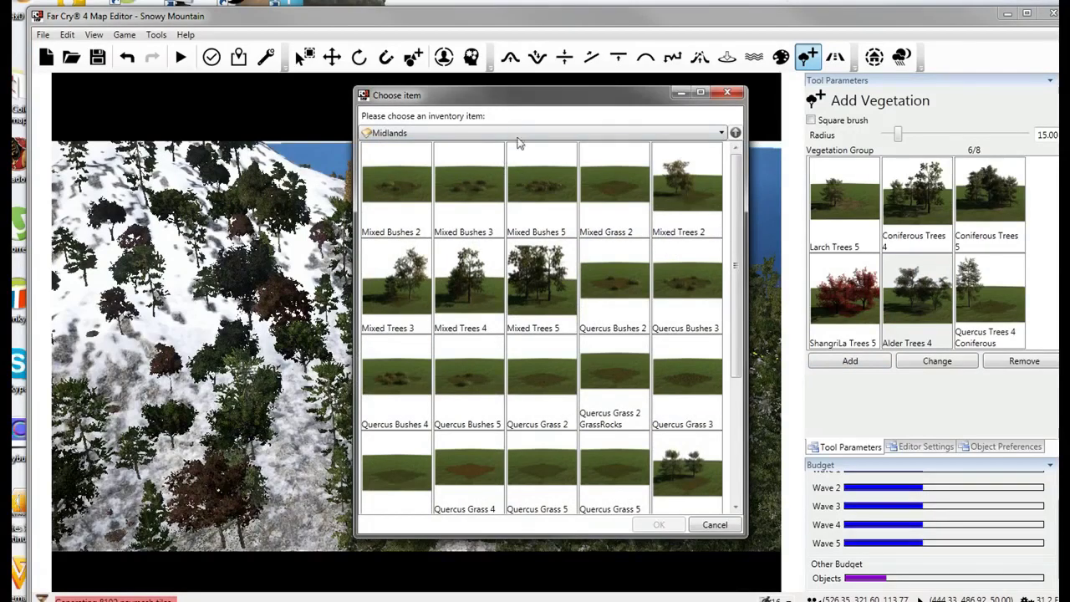
click(521, 136)
click(524, 136)
click(524, 134)
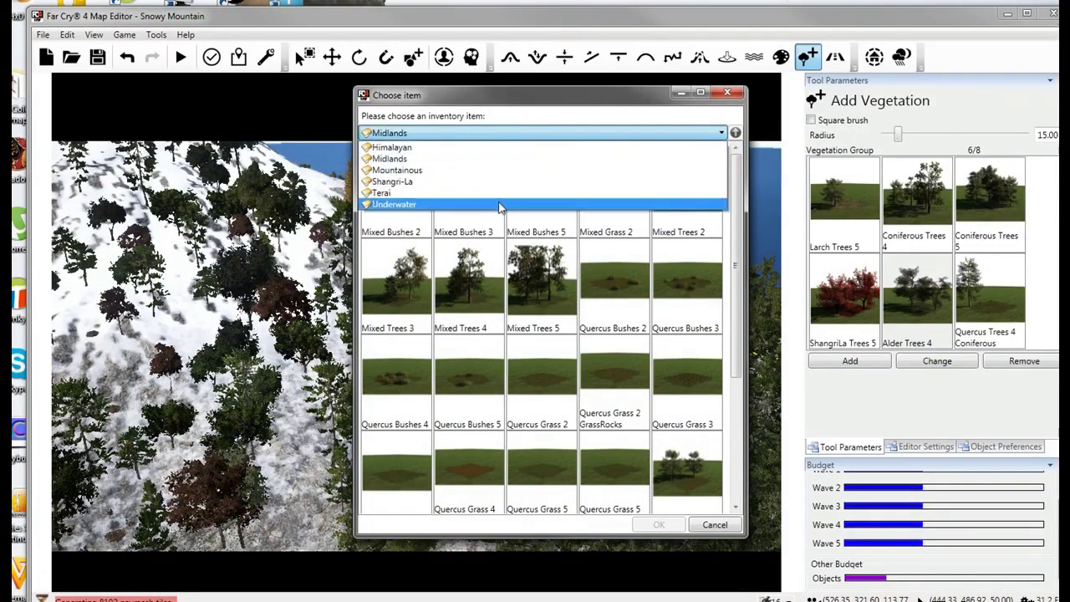
click(500, 207)
click(504, 132)
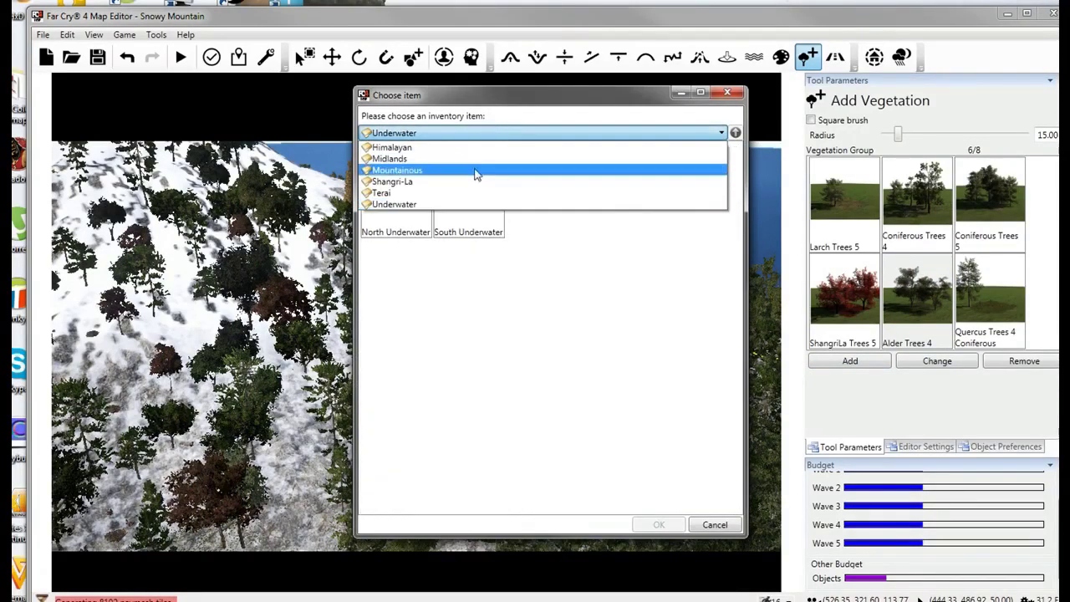
click(473, 182)
click(476, 131)
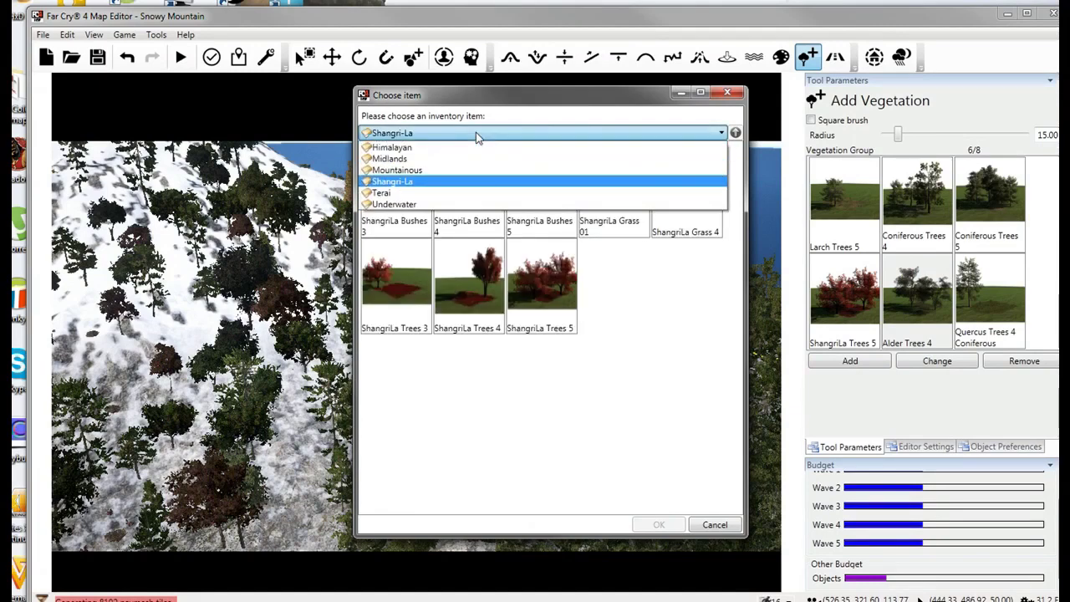
click(465, 170)
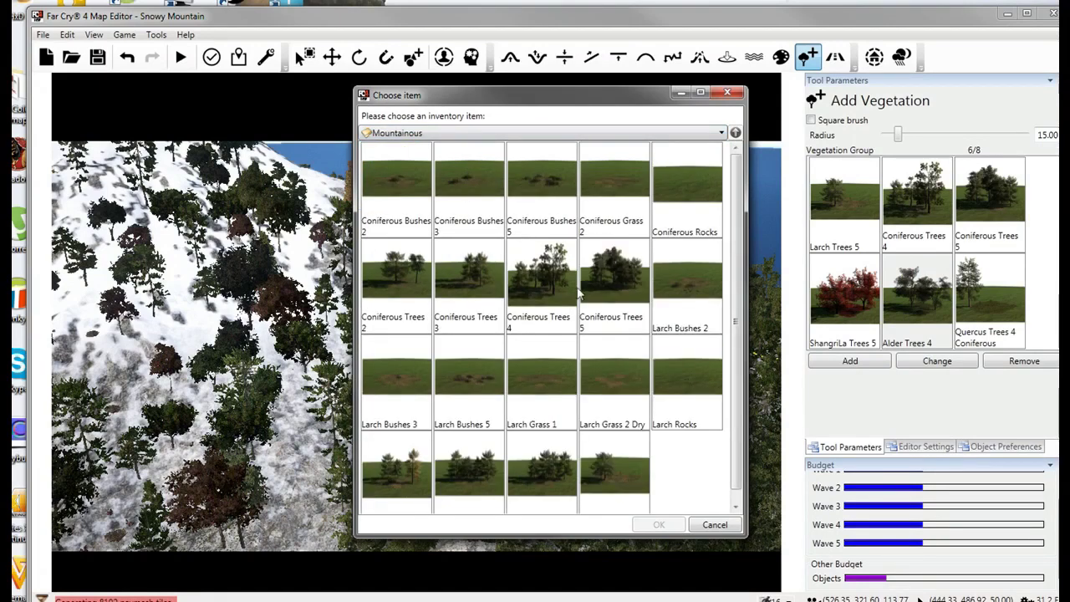
double_click(492, 492)
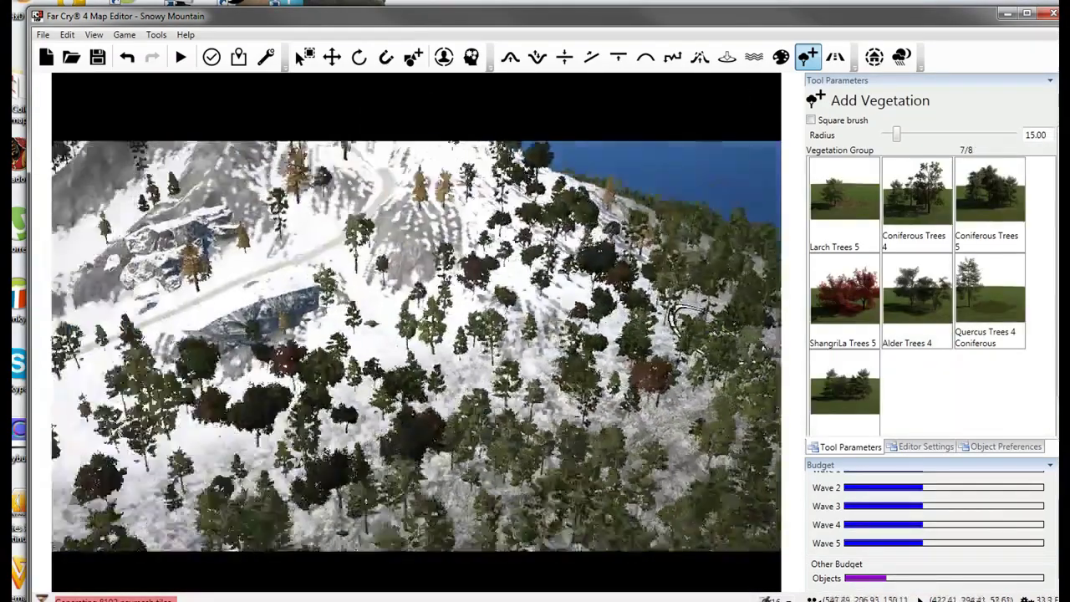
Paint the seven-item tree mix onto the open snow between the forest's edge and the dirt road below the rocks.
key(s)
right_drag(688, 318, 545, 370)
mouse_move(544, 371)
mouse_down()
mouse_move(590, 337)
mouse_move(382, 466)
mouse_move(454, 411)
mouse_up()
key(a)
key(w)
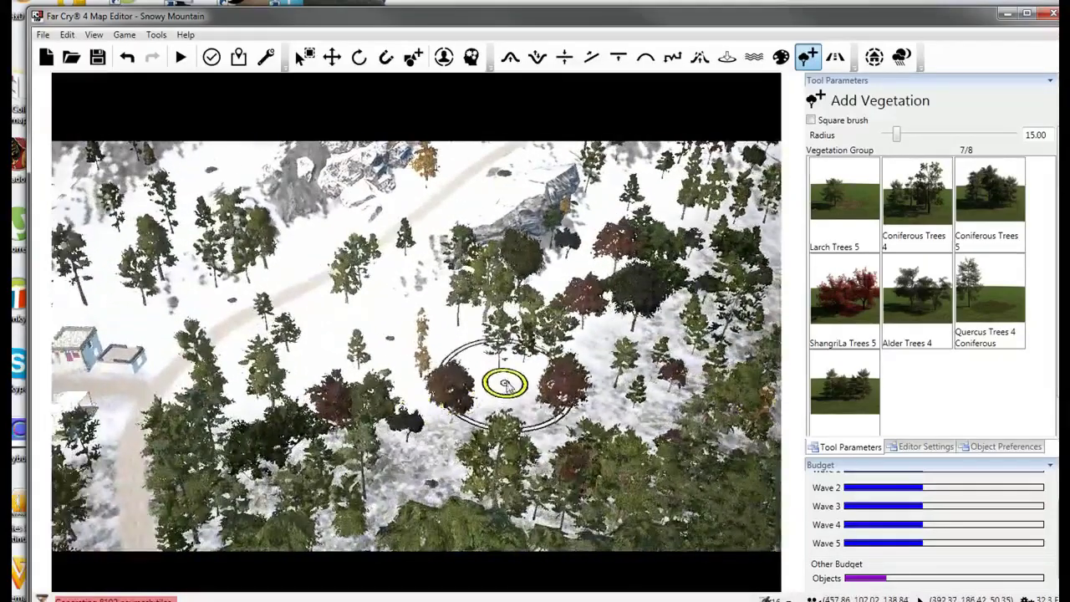
mouse_move(506, 384)
mouse_down()
mouse_move(359, 353)
mouse_move(437, 376)
mouse_move(605, 369)
mouse_up()
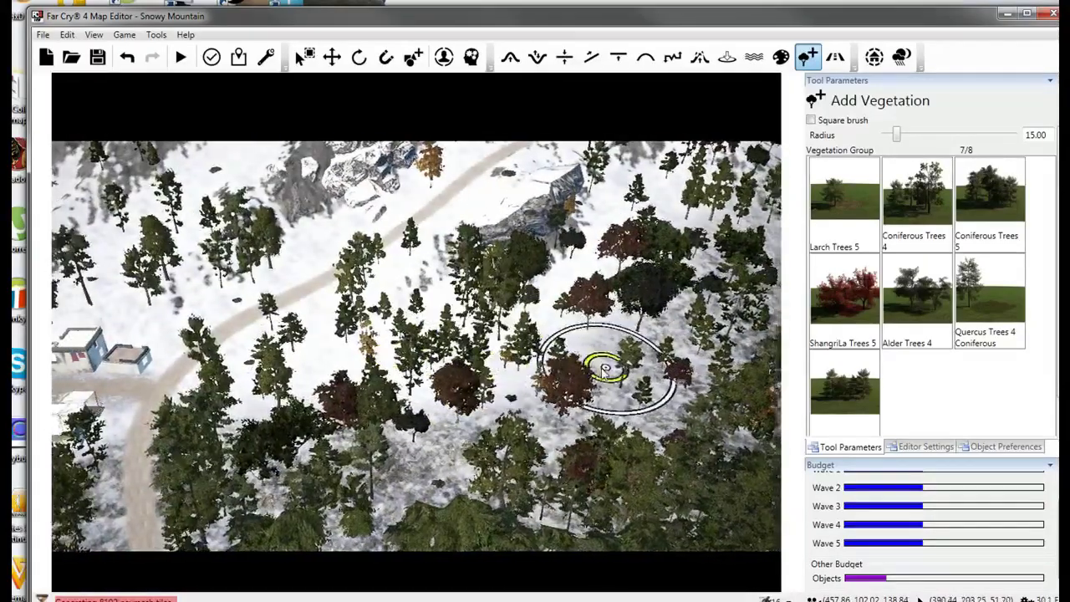
Paint the seven-item tree mix on the snow behind the village's parked truck, between the dirt road's bend and the mountainside.
key(a)
key(w)
right_drag(605, 370, 606, 368)
drag(605, 368, 473, 370)
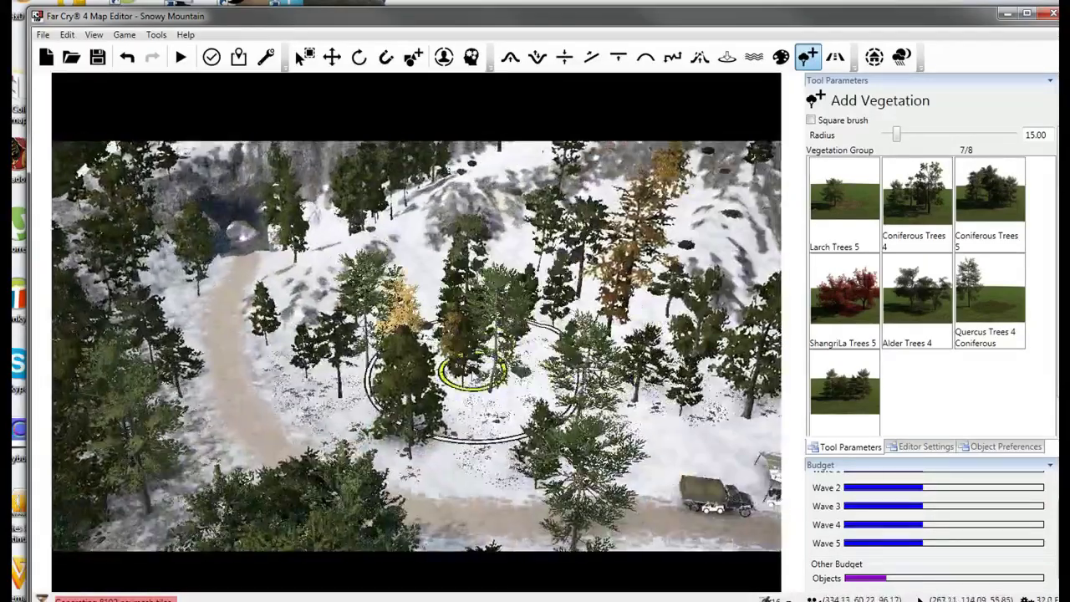
key(a)
mouse_move(473, 370)
right_down()
mouse_move(496, 452)
mouse_move(466, 365)
right_up()
drag(466, 365, 411, 422)
key(w)
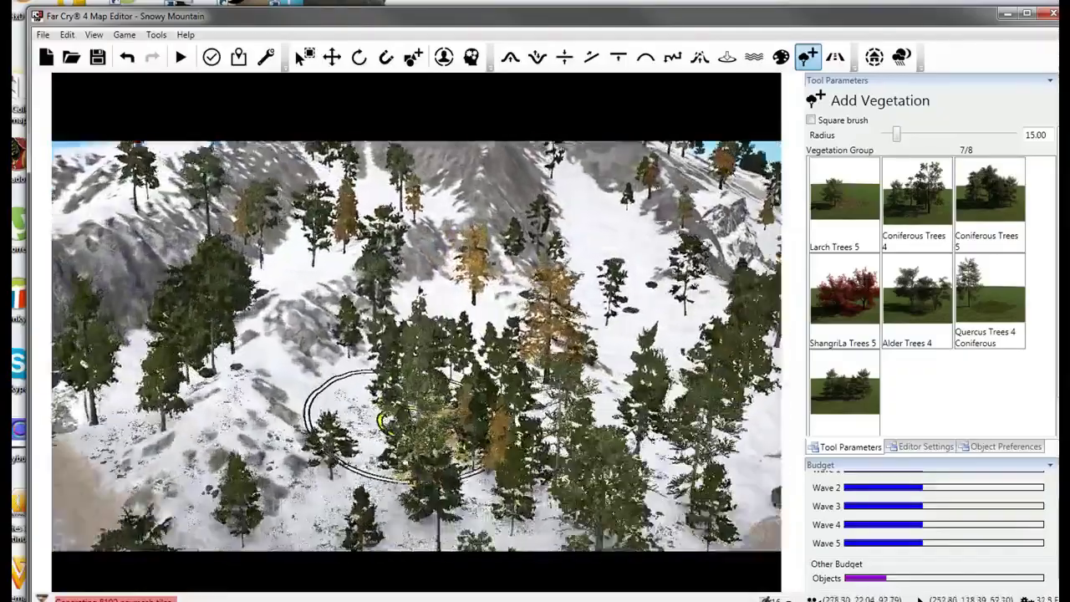
key(d)
mouse_move(412, 424)
right_down()
mouse_move(405, 442)
mouse_move(487, 478)
mouse_move(461, 447)
mouse_move(328, 460)
mouse_move(561, 466)
mouse_move(538, 485)
mouse_move(623, 431)
right_up()
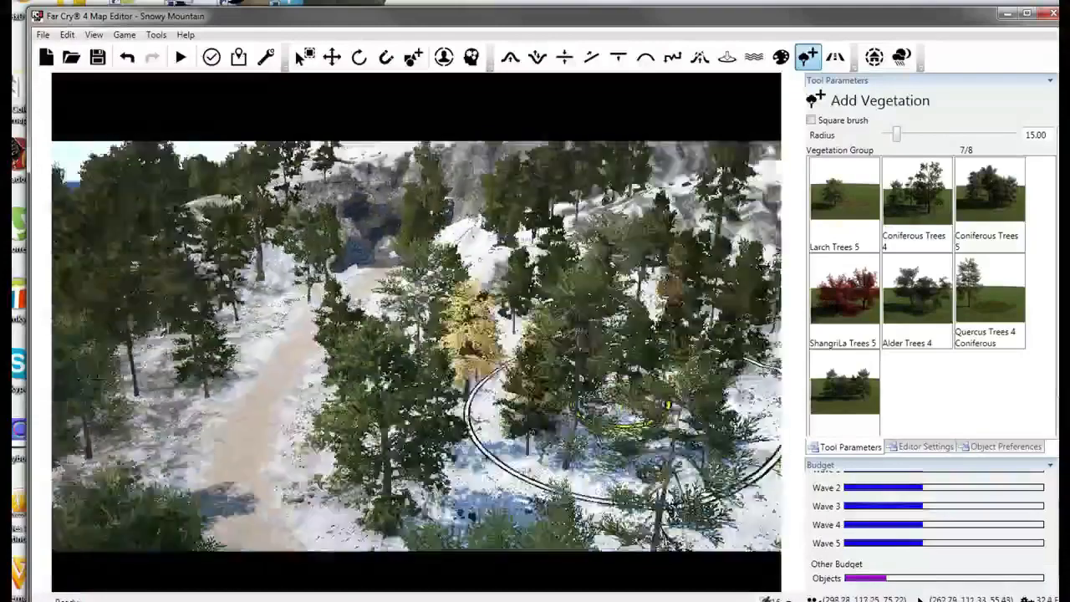
key(s)
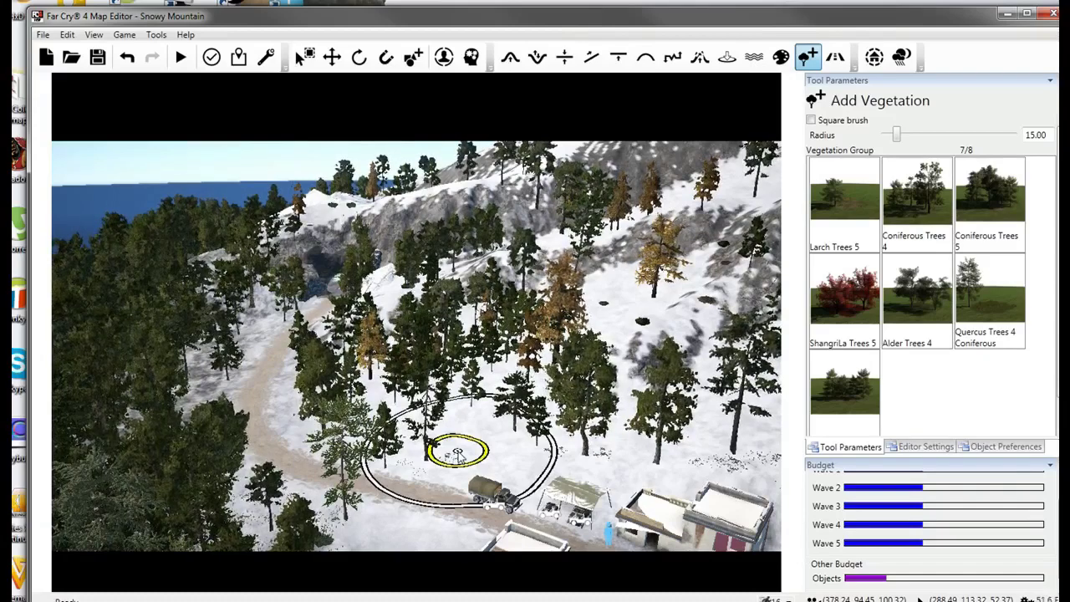
Select Larch Trees 5 in the vegetation group and paint a patch of vegetation in the snowy gully between the rock faces.
click(962, 328)
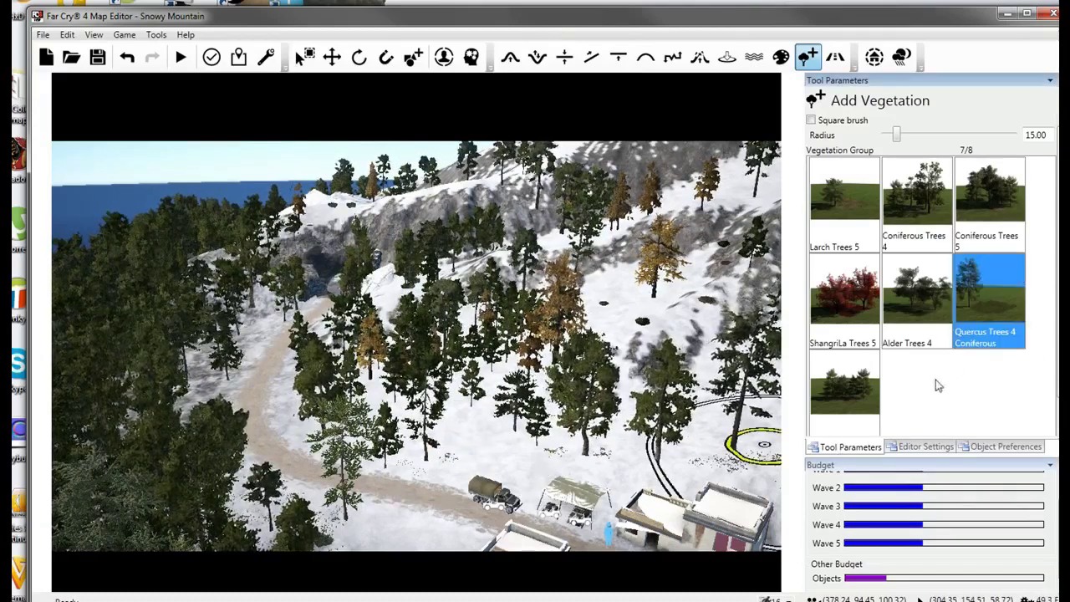
scroll(960, 326, down, 2)
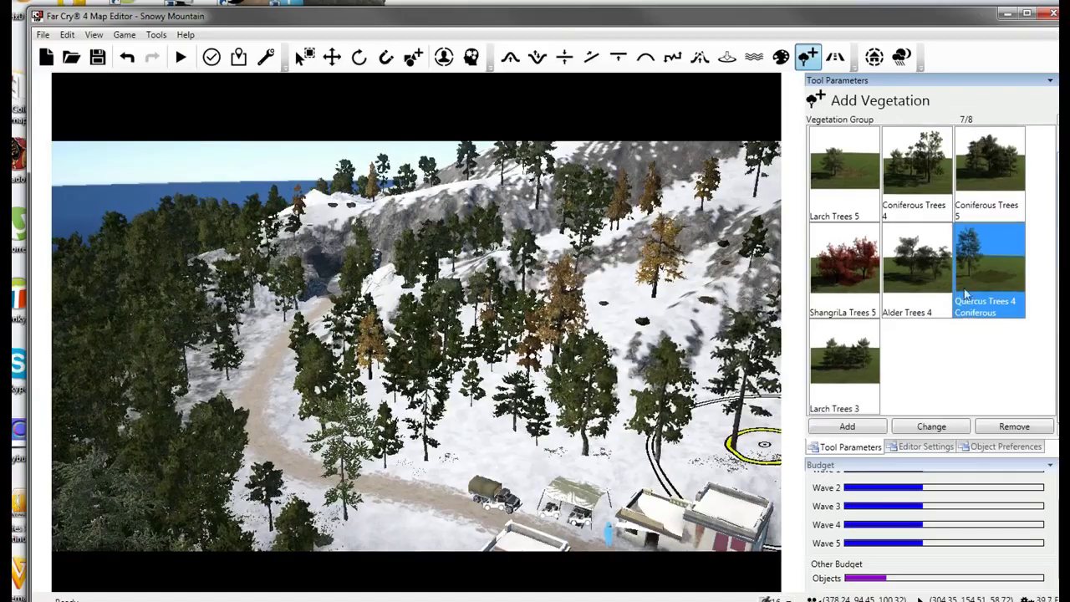
key(w)
mouse_move(502, 455)
right_down()
mouse_move(594, 447)
mouse_move(510, 359)
mouse_move(496, 437)
mouse_move(485, 393)
mouse_move(412, 343)
right_up()
key(w)
key(s)
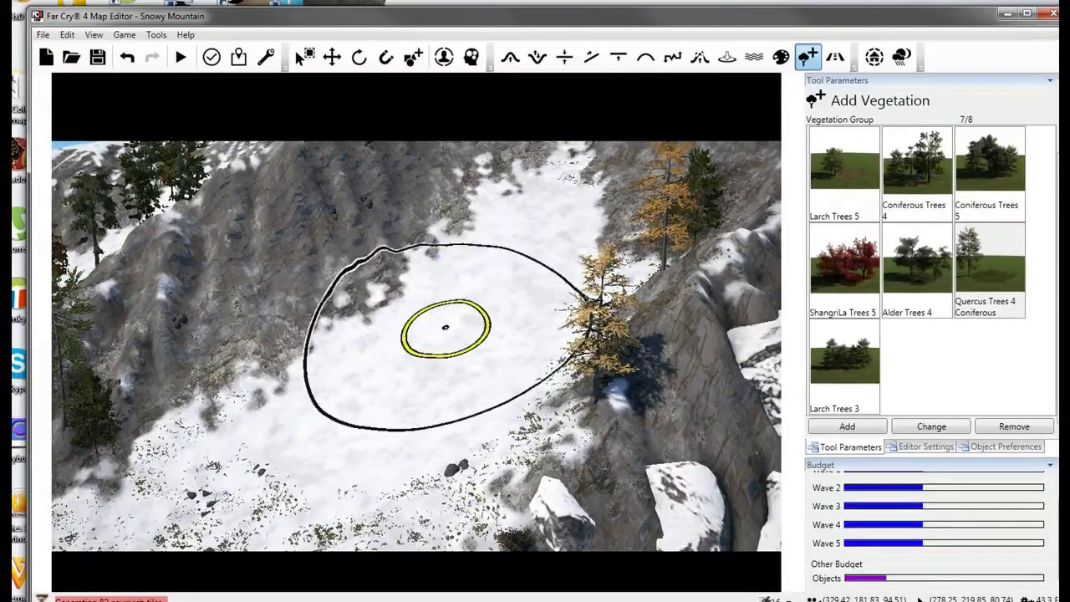
key(s)
key(a)
click(843, 185)
click(485, 358)
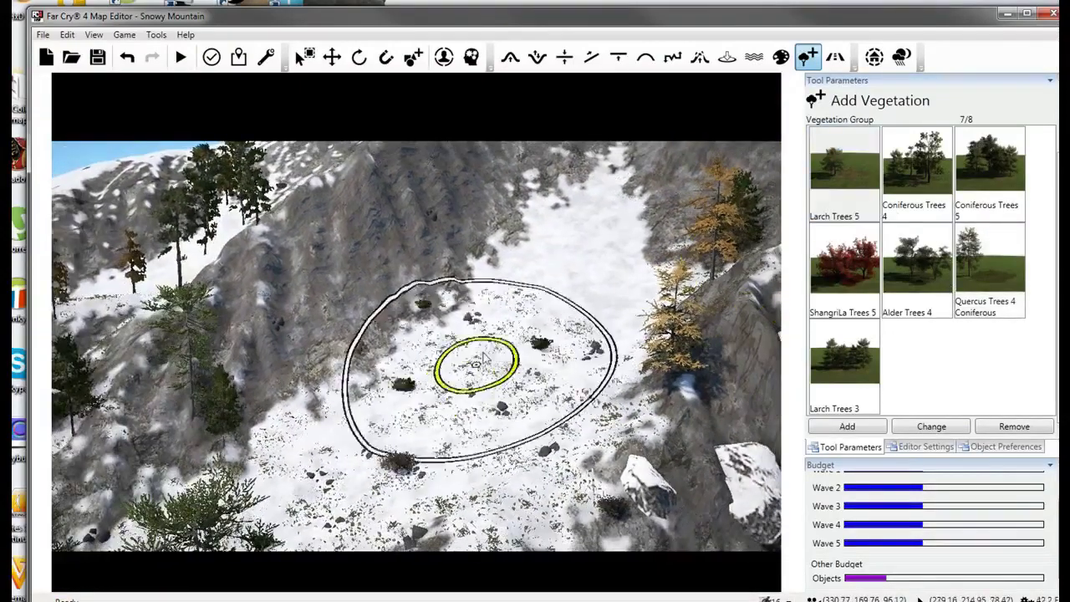
Examine how the vegetation spreads from the gully down to the forest, pulling back to a high overview of the whole mountain.
key(s)
mouse_move(525, 356)
right_down()
mouse_move(540, 276)
mouse_move(523, 356)
right_up()
key(w)
key(s)
mouse_move(502, 310)
right_down()
mouse_move(502, 259)
mouse_move(507, 322)
mouse_move(577, 319)
mouse_move(515, 320)
mouse_move(499, 368)
mouse_move(501, 301)
mouse_move(495, 414)
right_up()
key(s)
key(s)
key(s)
right_drag(341, 333, 420, 313)
key(s)
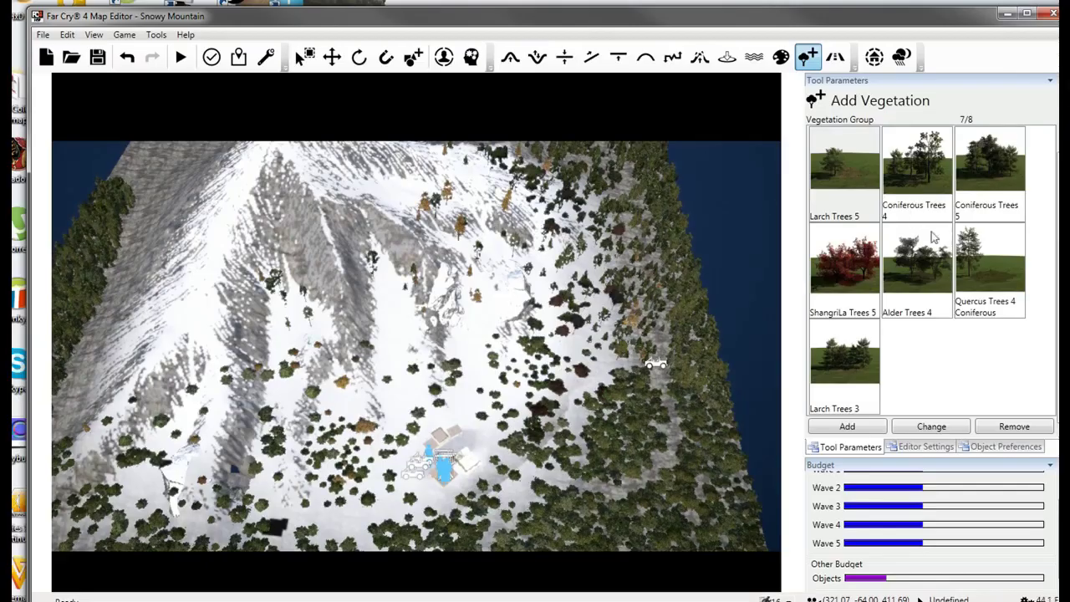
Examine the mix of dark, red and yellow trees along the snowy forest edge from close up and above.
scroll(452, 315, up, 10)
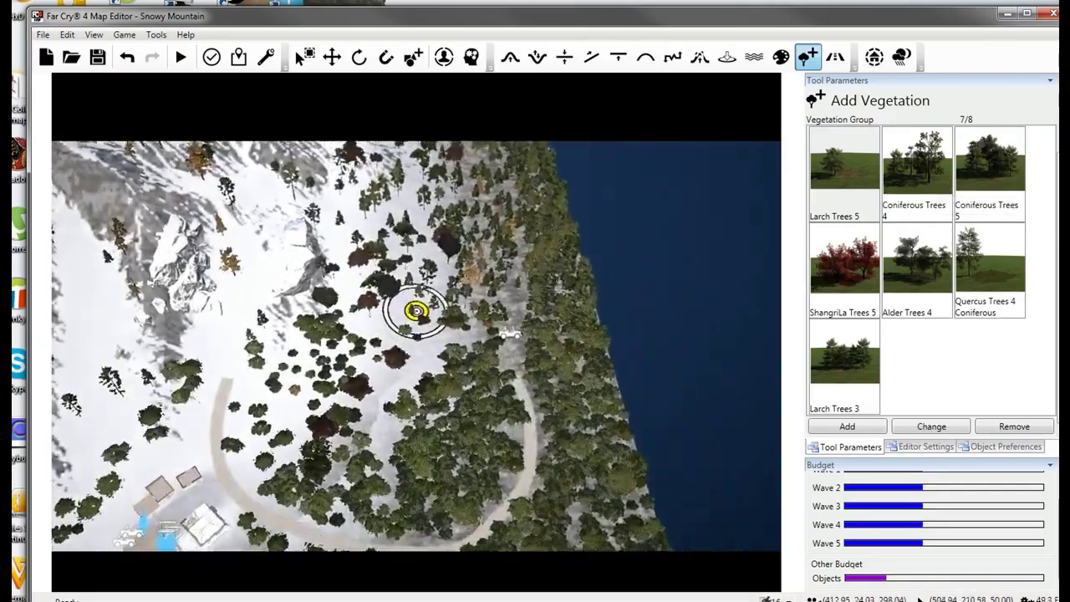
scroll(456, 336, up, 5)
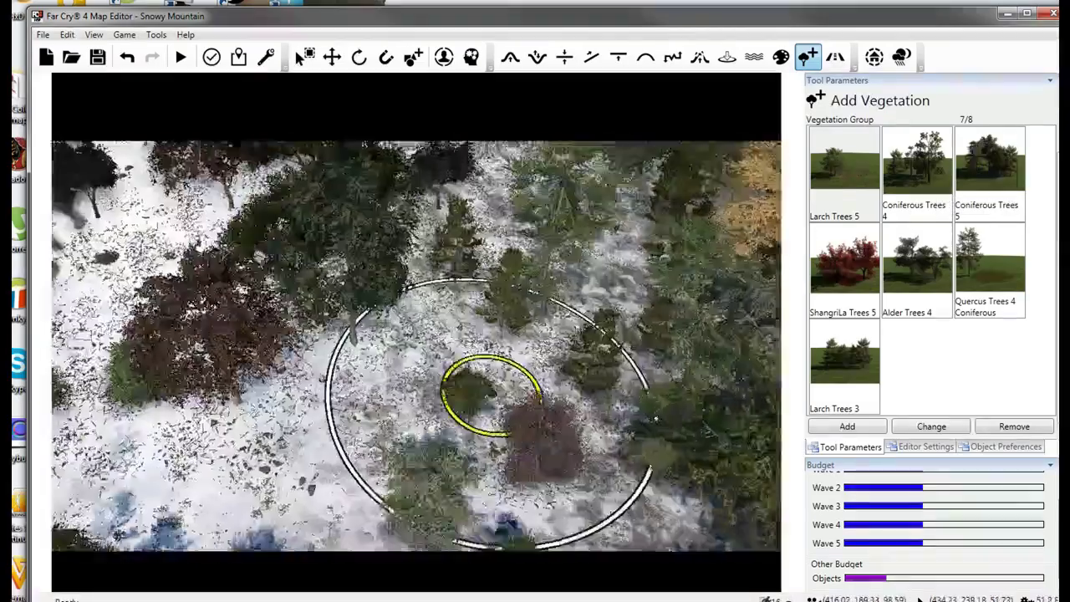
scroll(468, 343, down, 3)
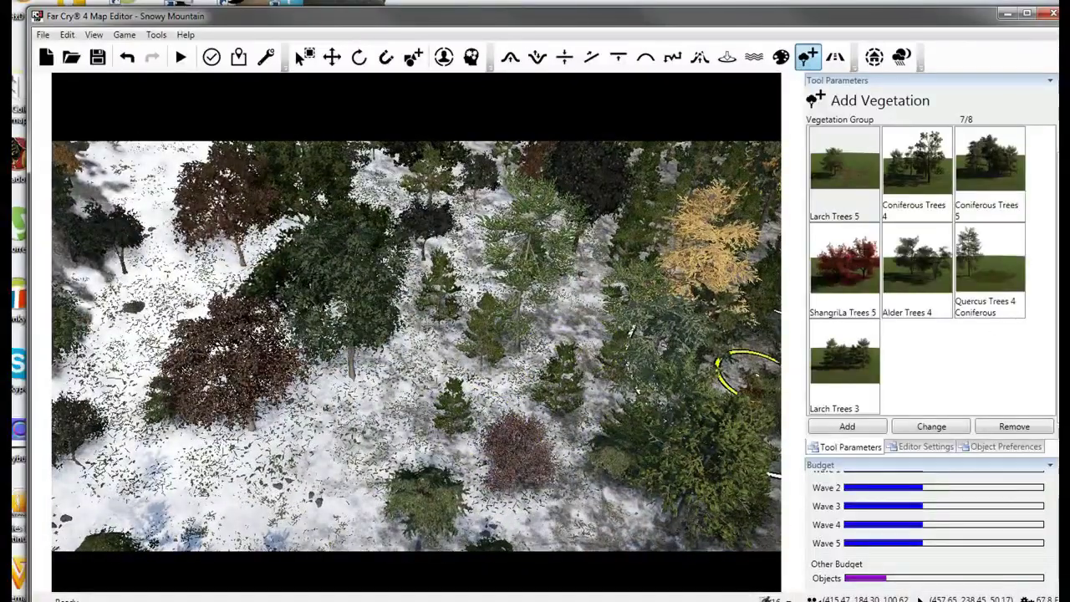
right_drag(499, 355, 480, 406)
scroll(479, 405, down, 5)
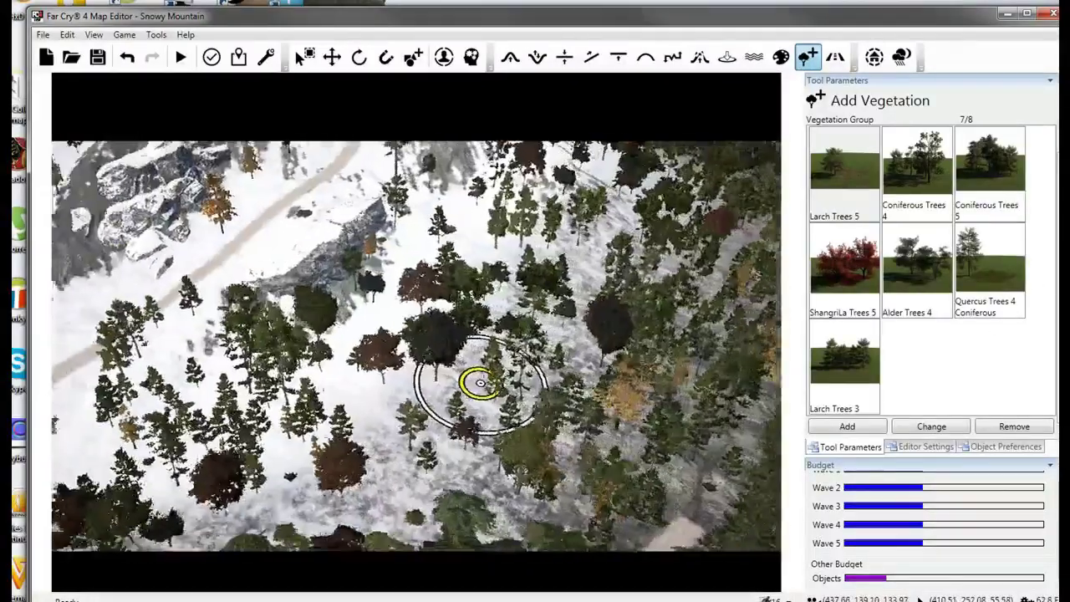
Examine the village's parked vehicles and the mountainside's rock texture from close up, ending with an overview of the peak and village.
right_drag(442, 349, 778, 465)
scroll(416, 345, up, 8)
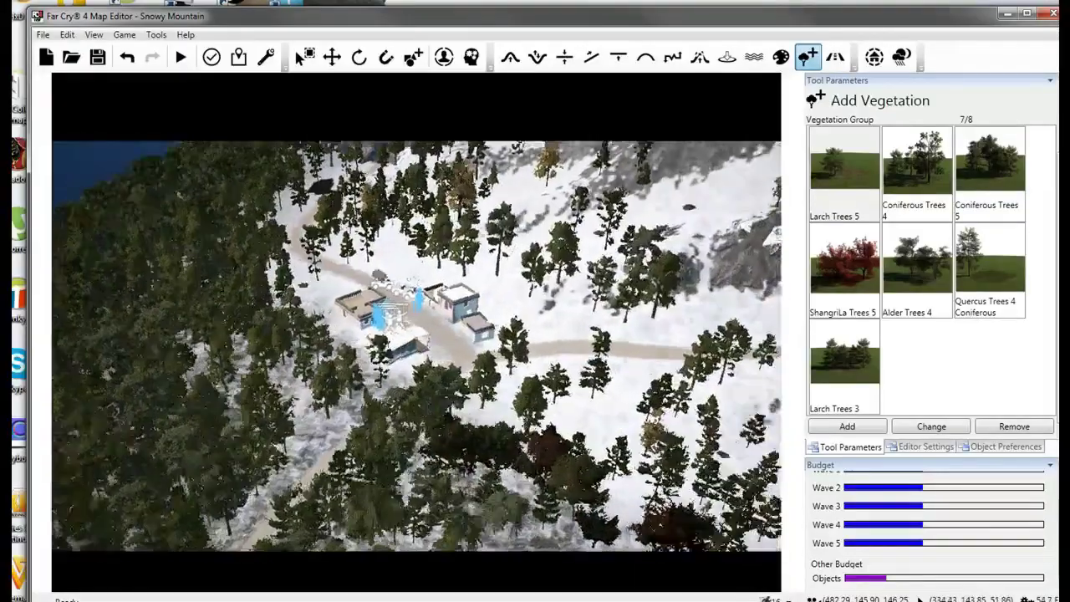
key(w)
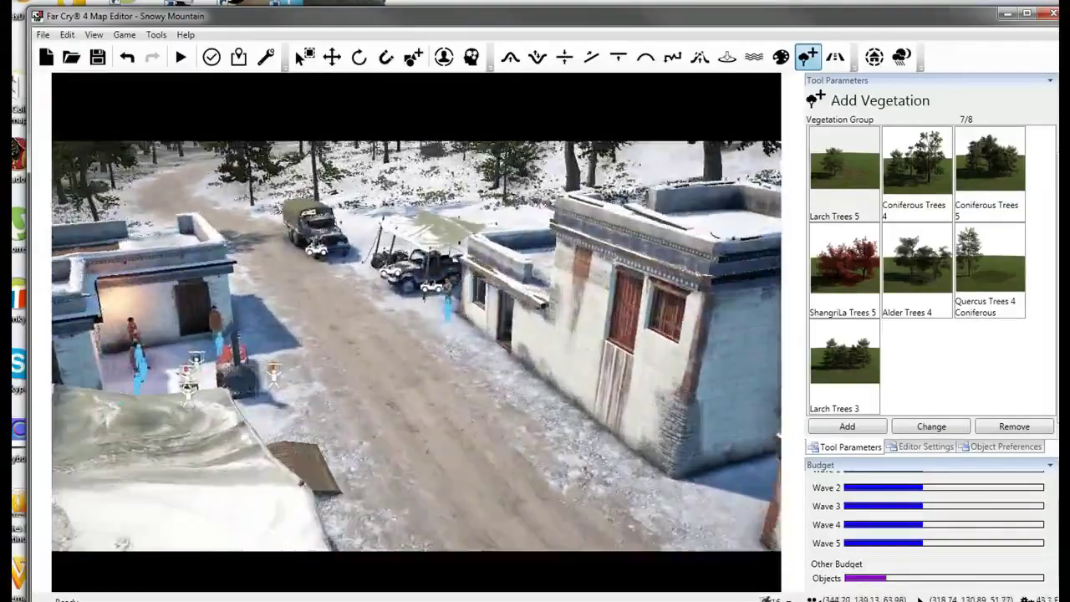
key(w)
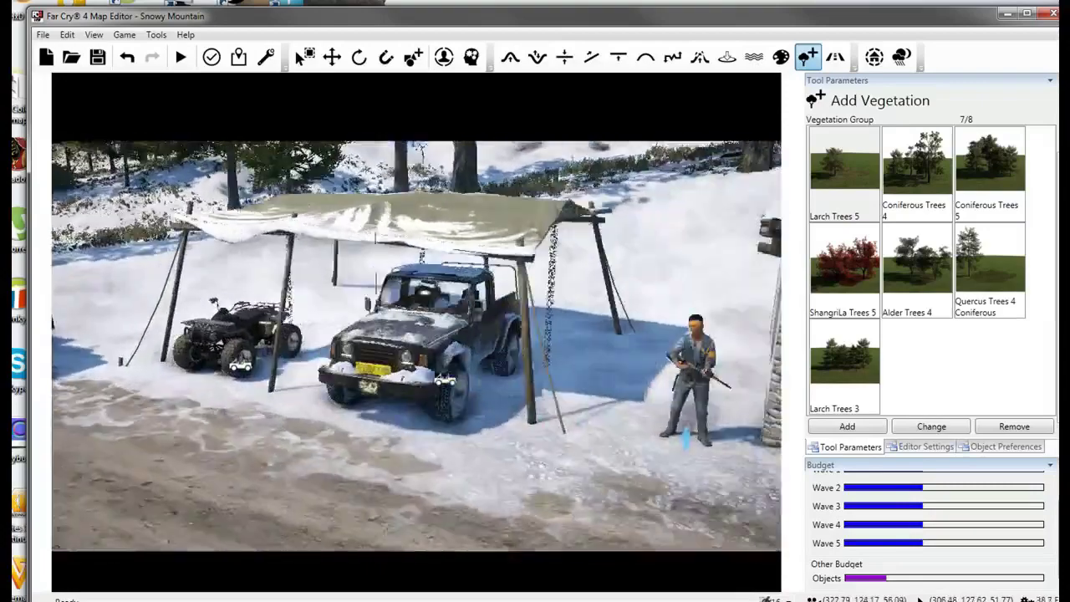
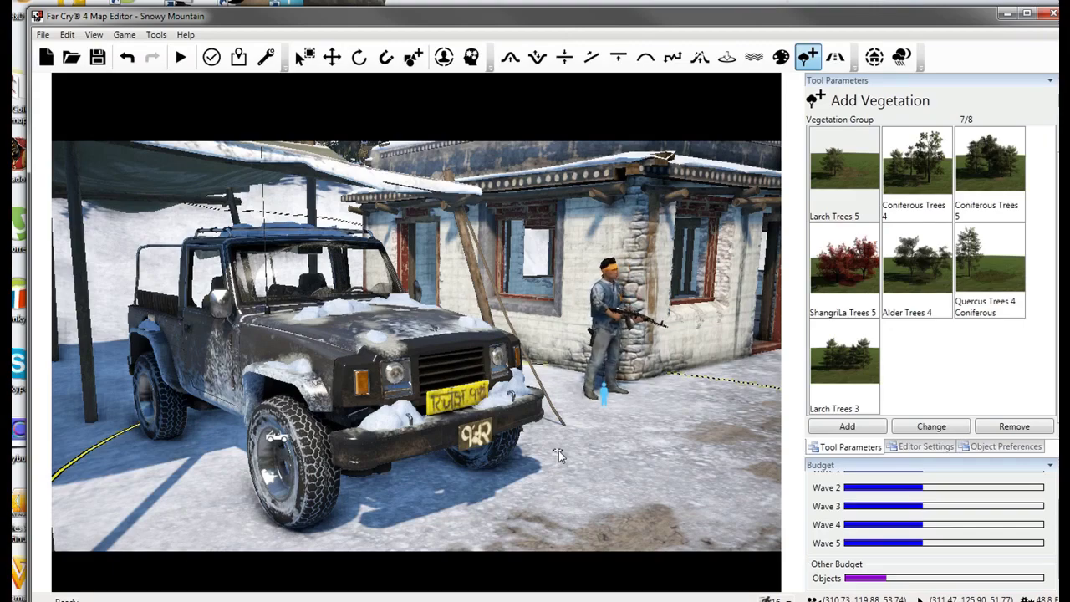
key(s)
mouse_move(437, 485)
right_down()
mouse_move(444, 535)
mouse_move(448, 472)
right_up()
key(w)
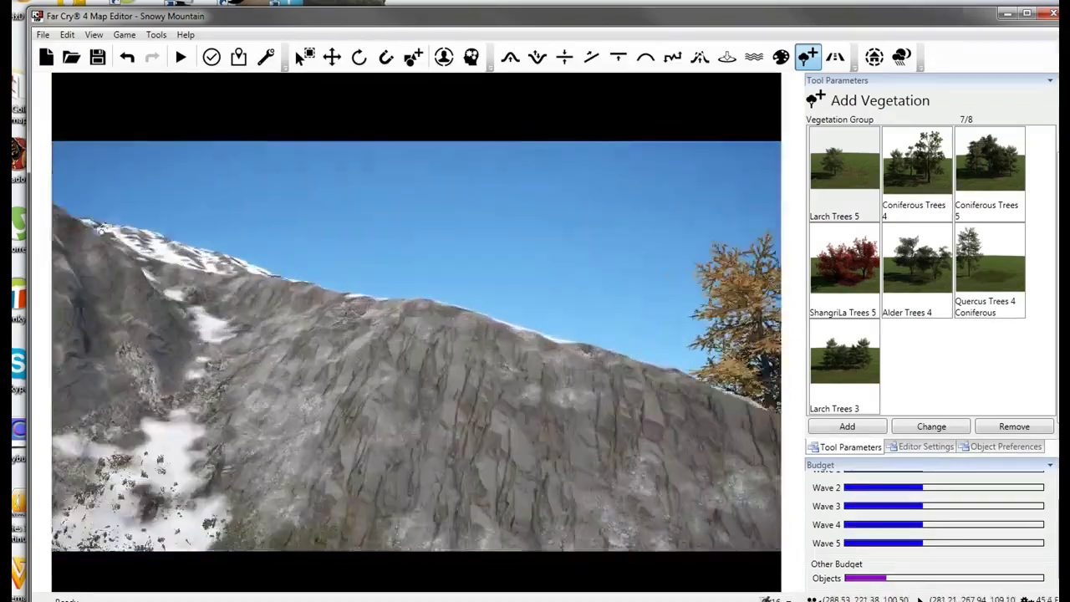
scroll(417, 345, up, 5)
scroll(417, 345, down, 3)
scroll(417, 345, up, 1)
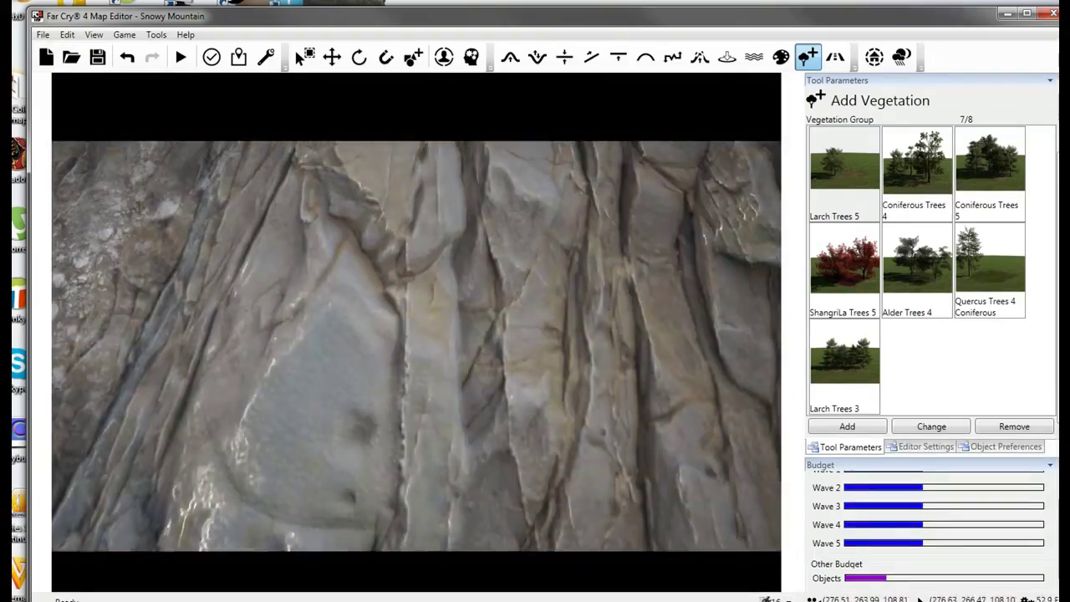
scroll(416, 345, down, 6)
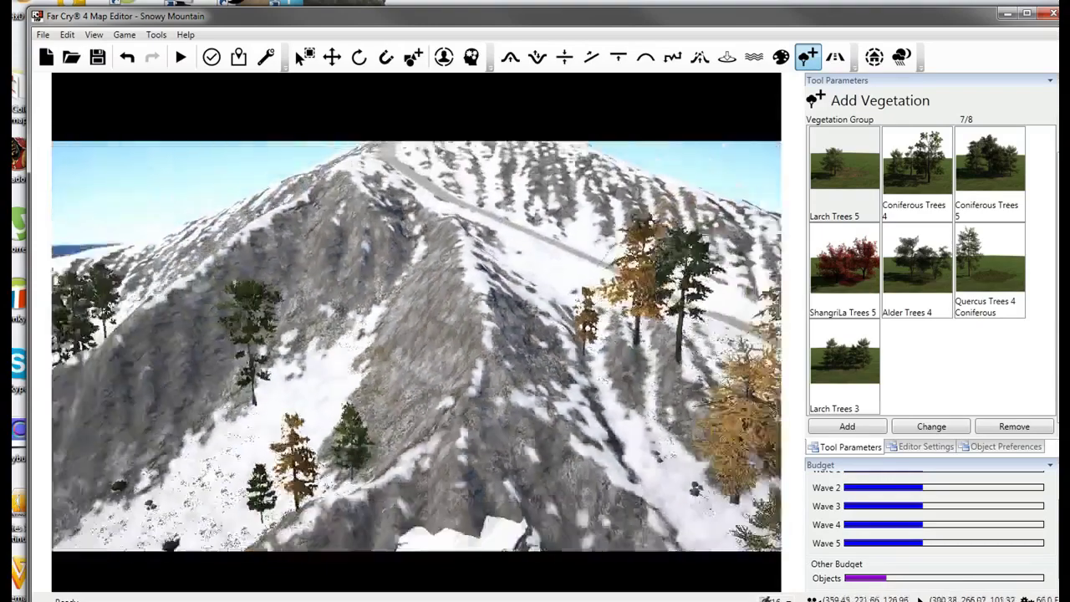
scroll(417, 345, down, 8)
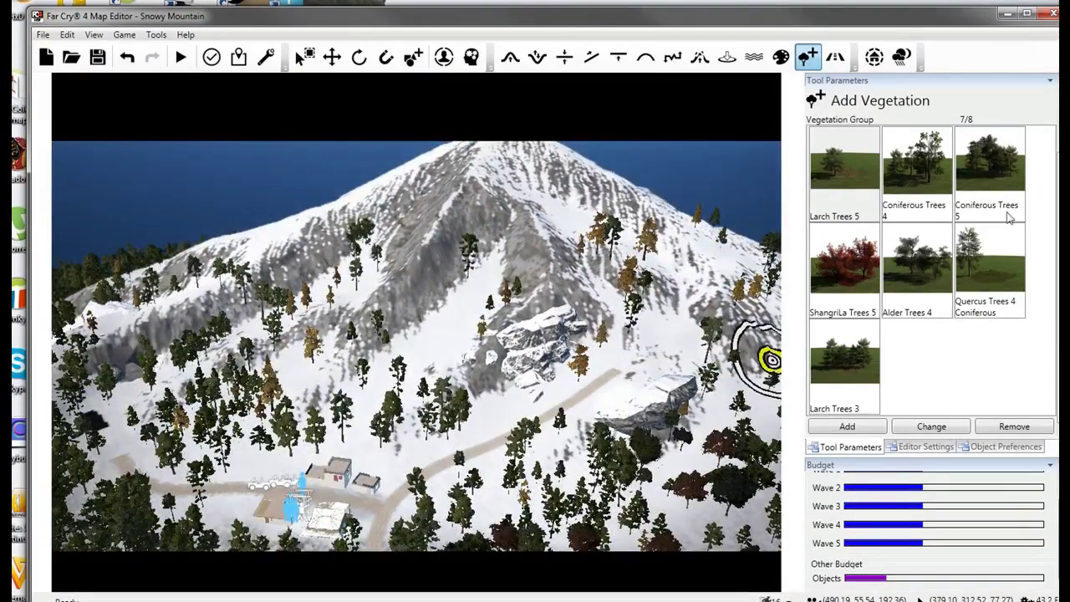
Review the Mountainous vegetation items available for changing a group entry and close the list without choosing one.
click(945, 430)
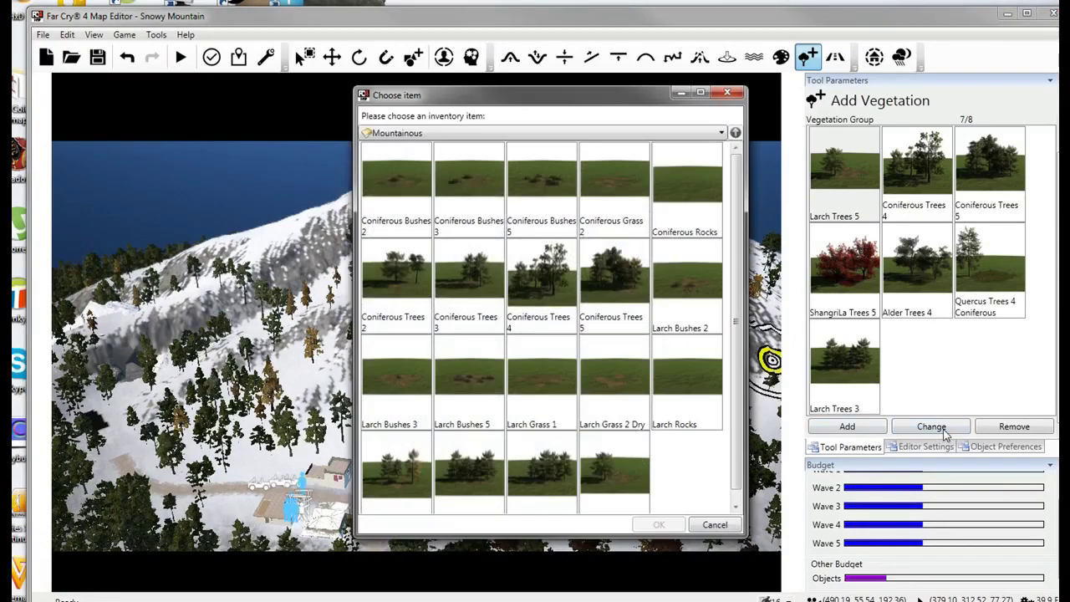
drag(735, 228, 735, 194)
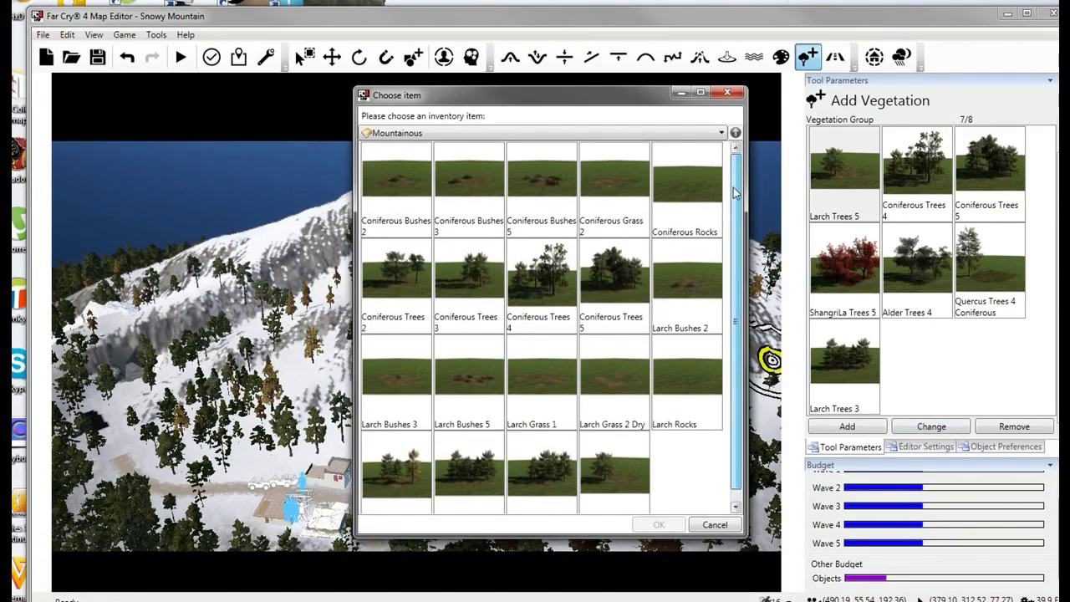
click(491, 134)
click(491, 138)
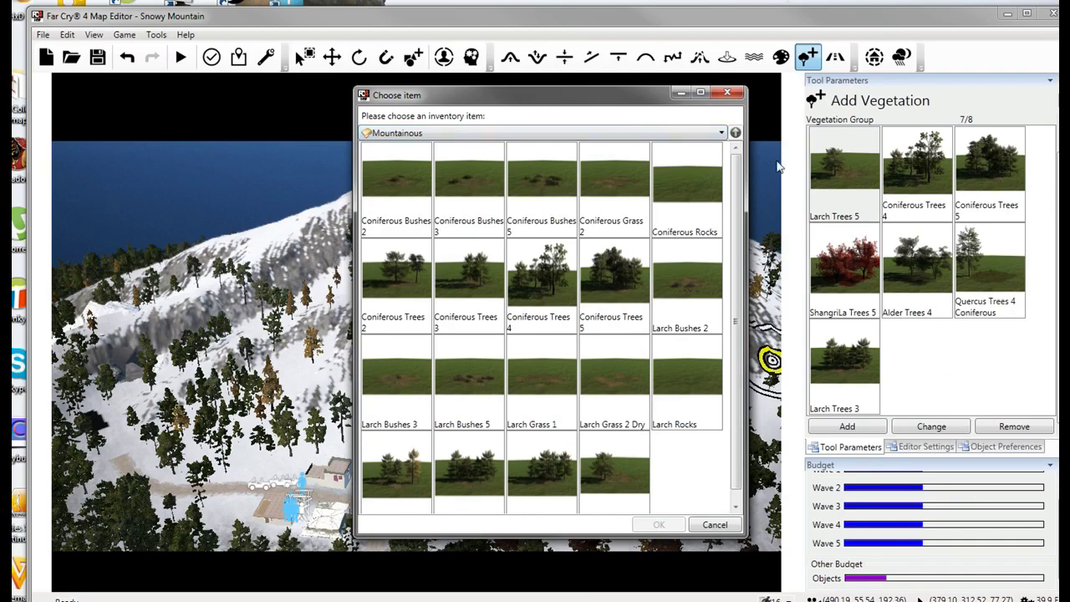
click(728, 92)
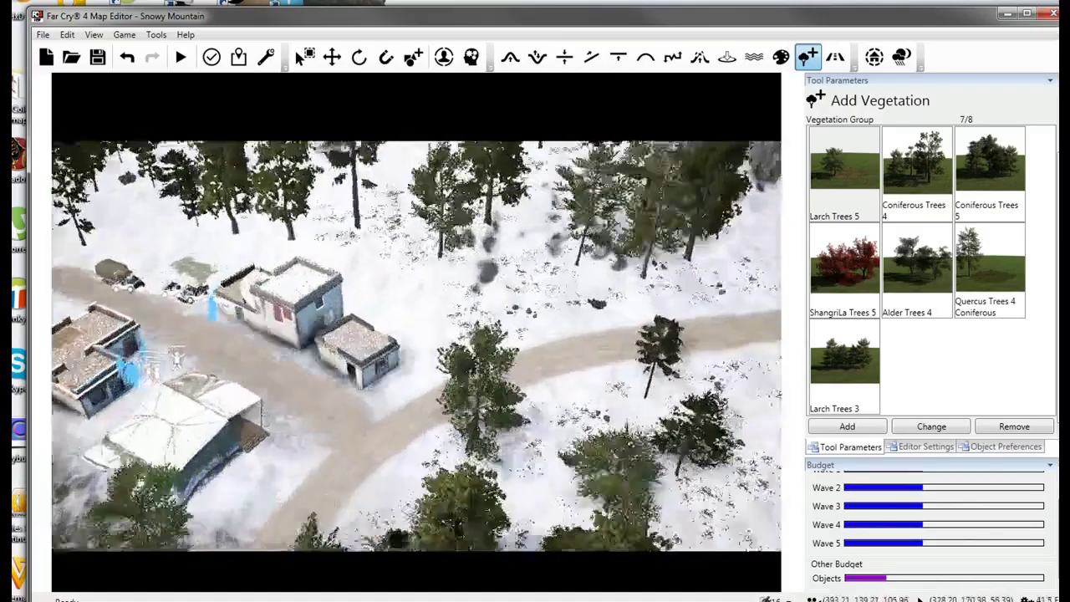
Examine the snowy ground around the village's road junction from close up and slightly above.
scroll(416, 347, up, 10)
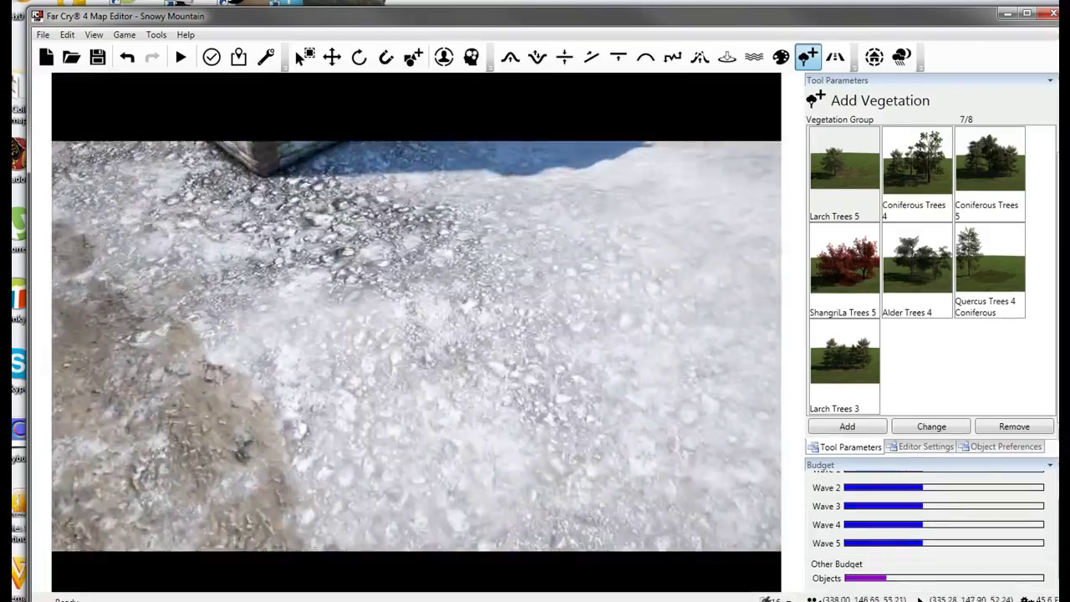
scroll(417, 346, down, 10)
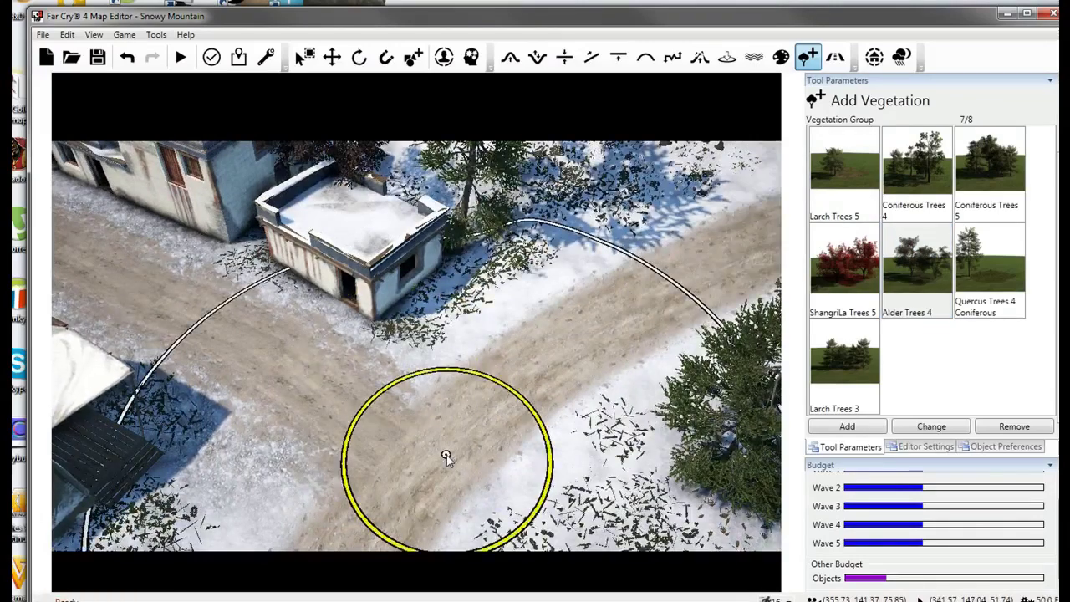
Undo the last vegetation painted around the small house at the road junction and check the cleared snow.
key(ctrl+z)
right_drag(483, 425, 504, 487)
scroll(504, 488, up, 2)
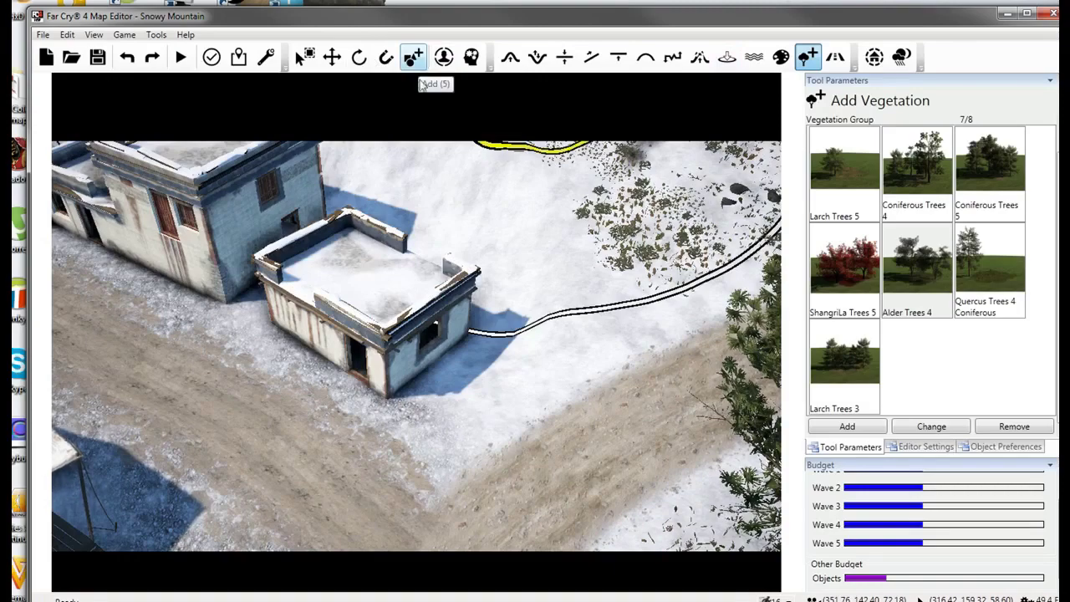
scroll(559, 299, down, 5)
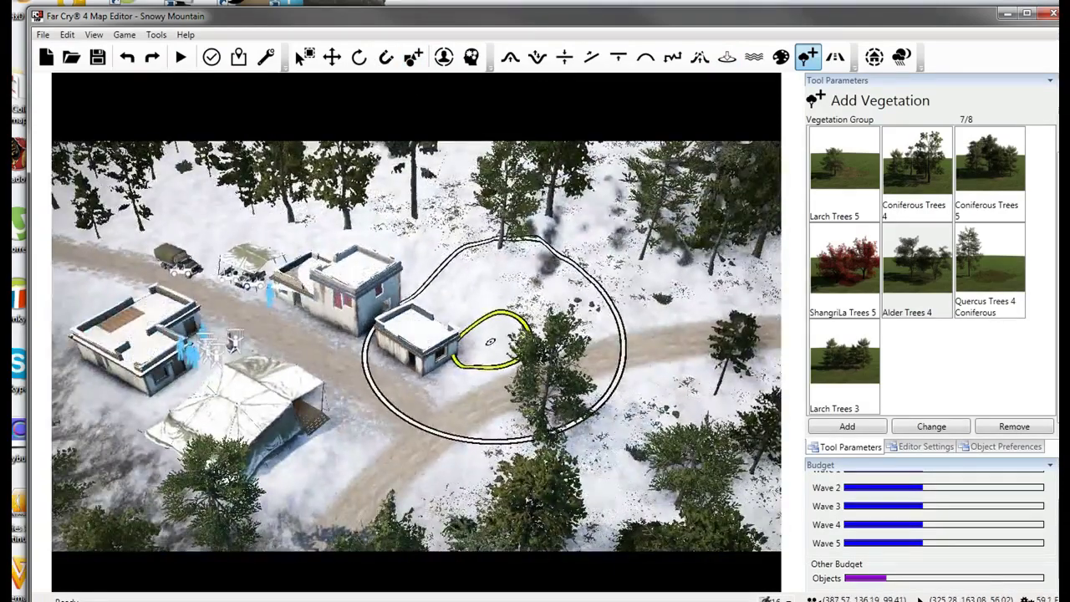
Activate the Hole tool and examine the cave opening in the rock face before returning to the village.
key(s)
key(a)
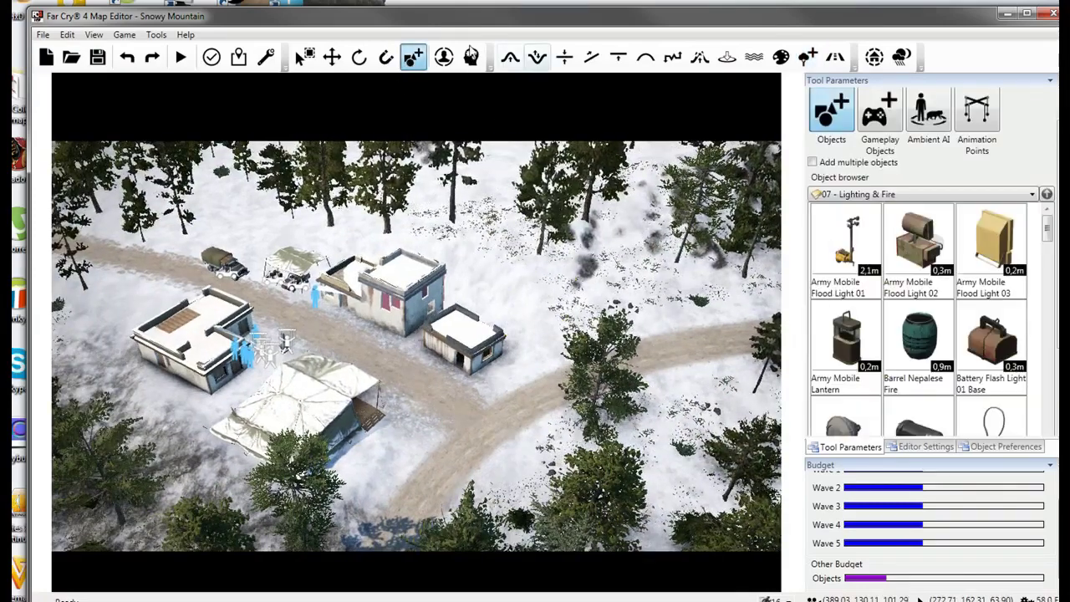
click(727, 56)
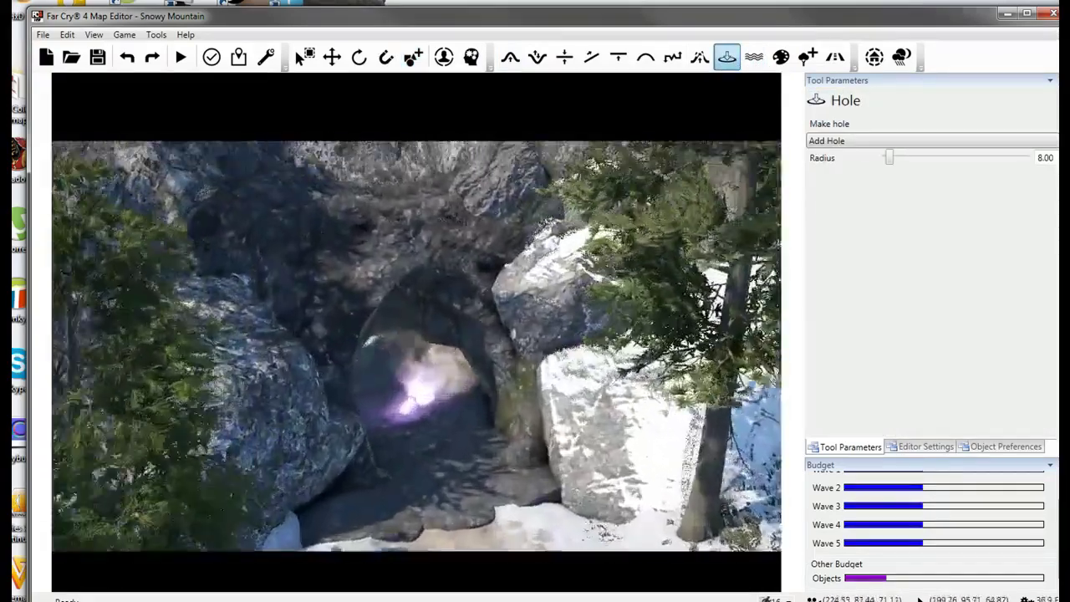
key(s)
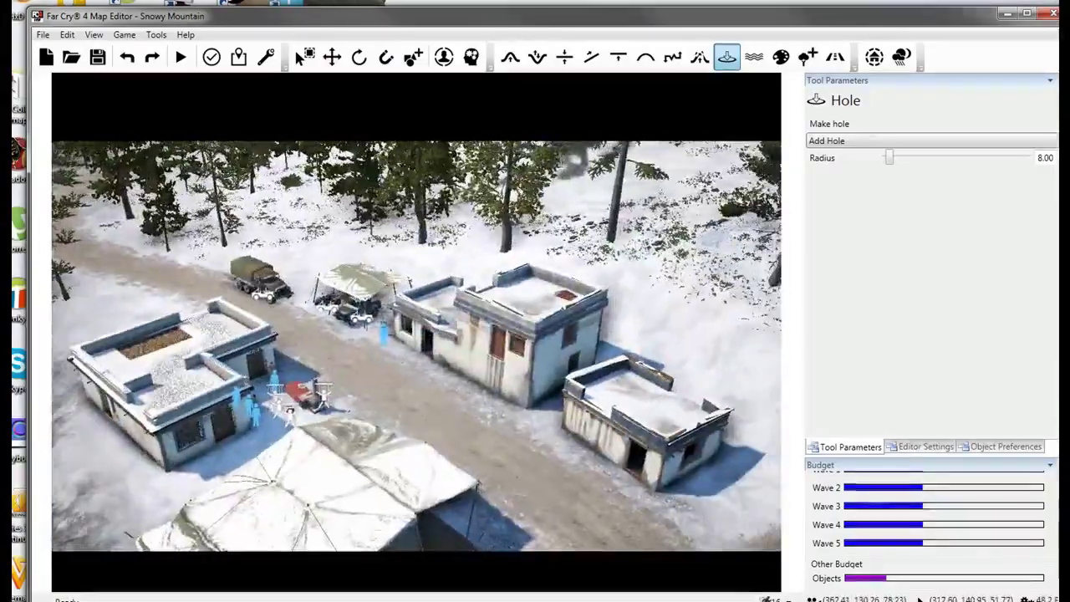
Go up to the 2 - Objects category for adding objects and review the full category list from Structures to Misc.
click(412, 65)
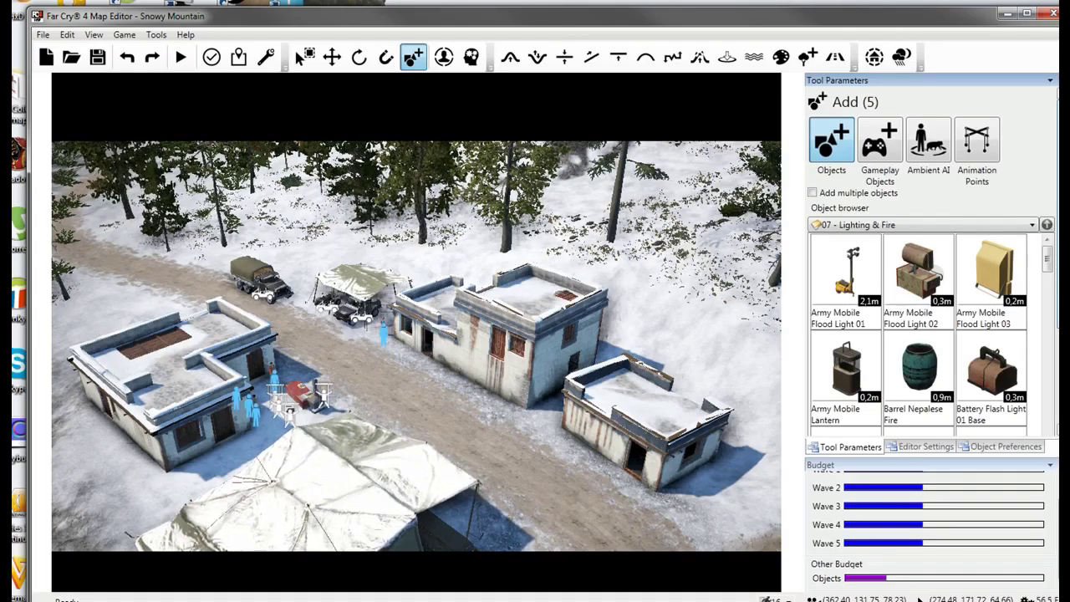
click(1004, 228)
click(1051, 228)
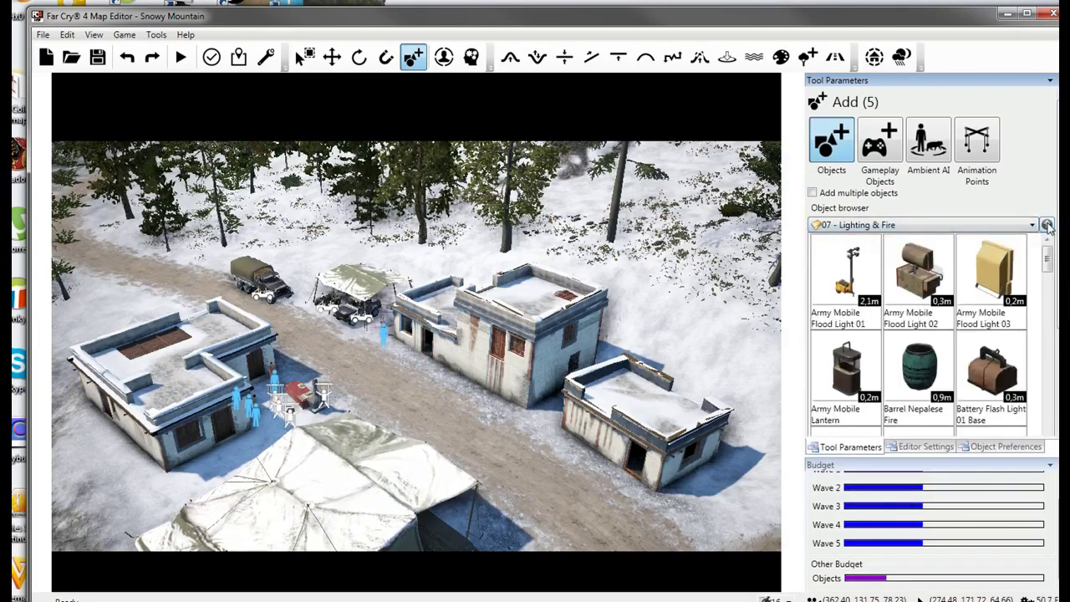
click(1050, 228)
click(1029, 197)
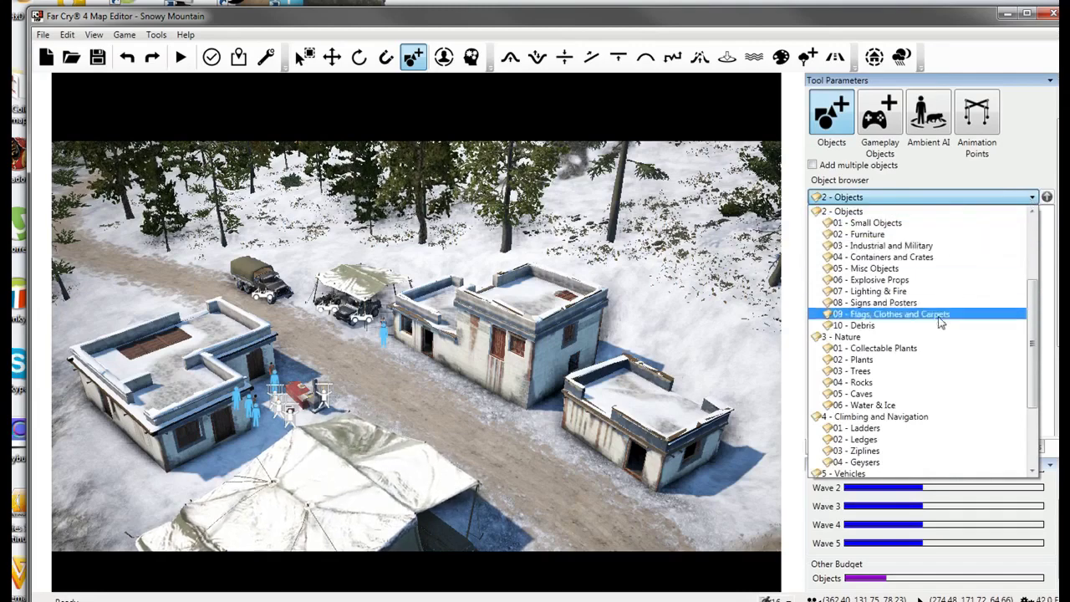
scroll(938, 328, up, 3)
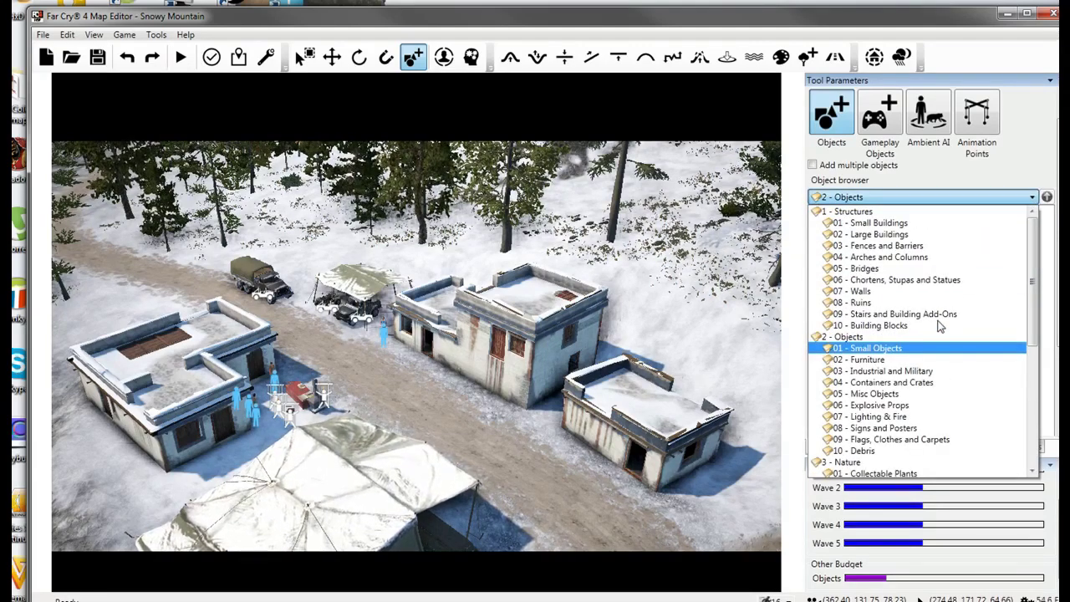
scroll(947, 326, down, 7)
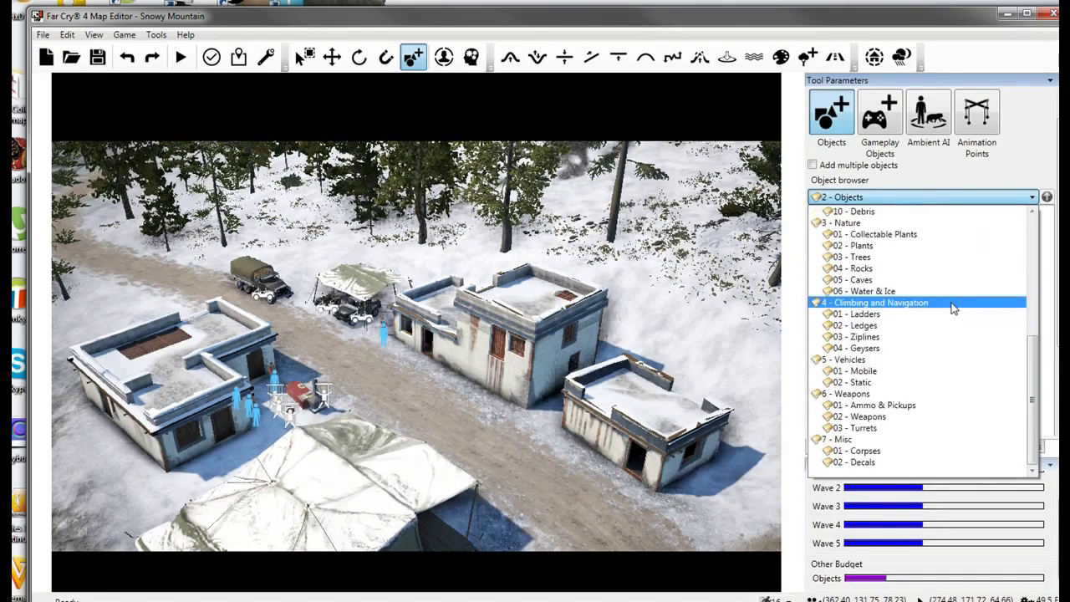
scroll(951, 309, up, 3)
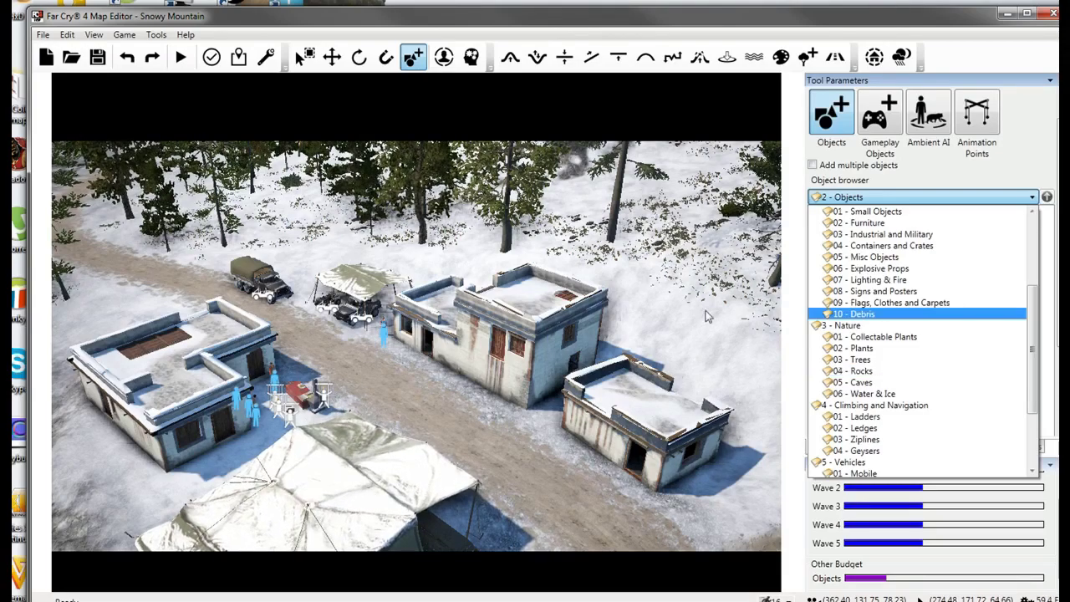
click(951, 305)
Examine the snow-covered army truck, quad bike and jeep parked beside the village road from close up and above.
key(w)
key(w)
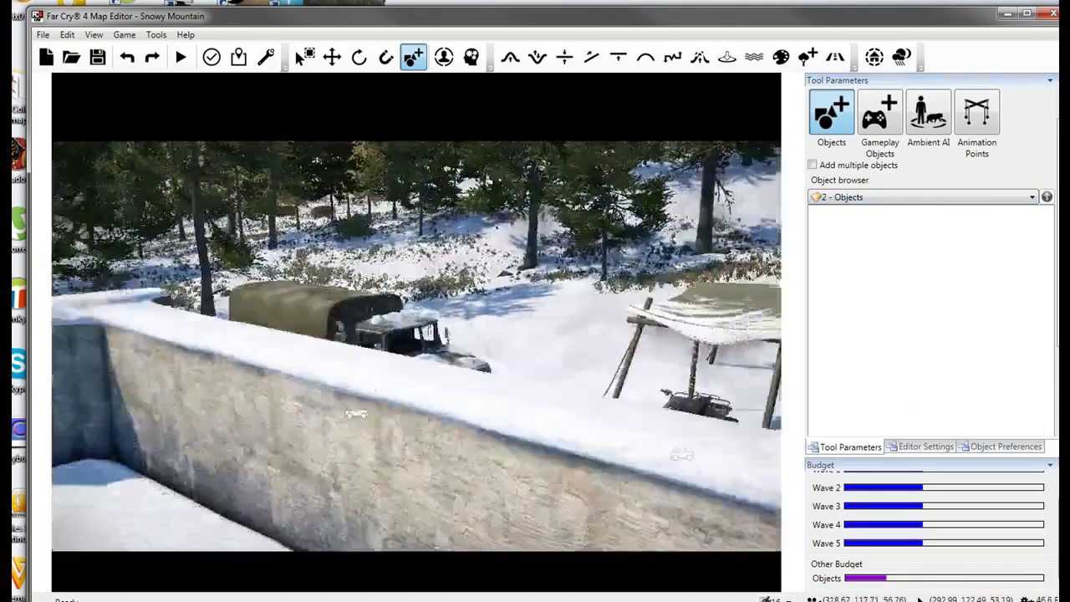
key(d)
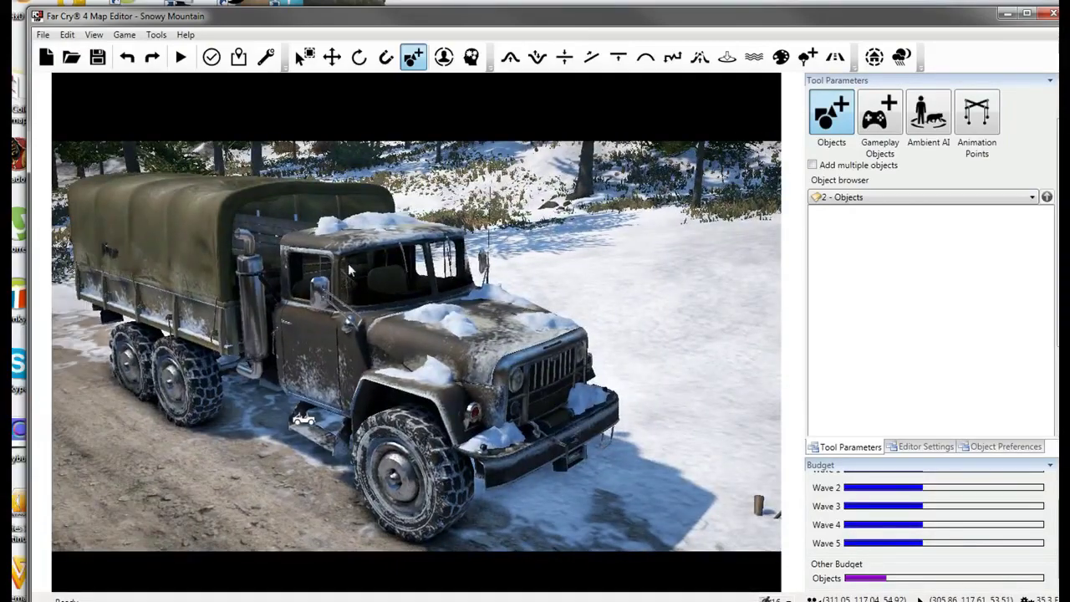
key(s)
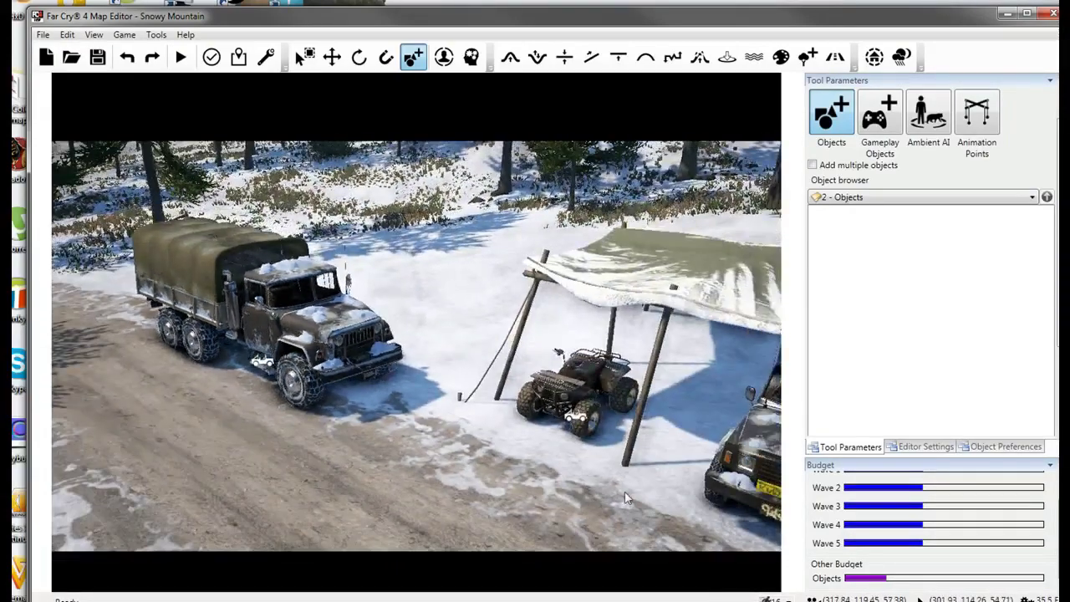
key(s)
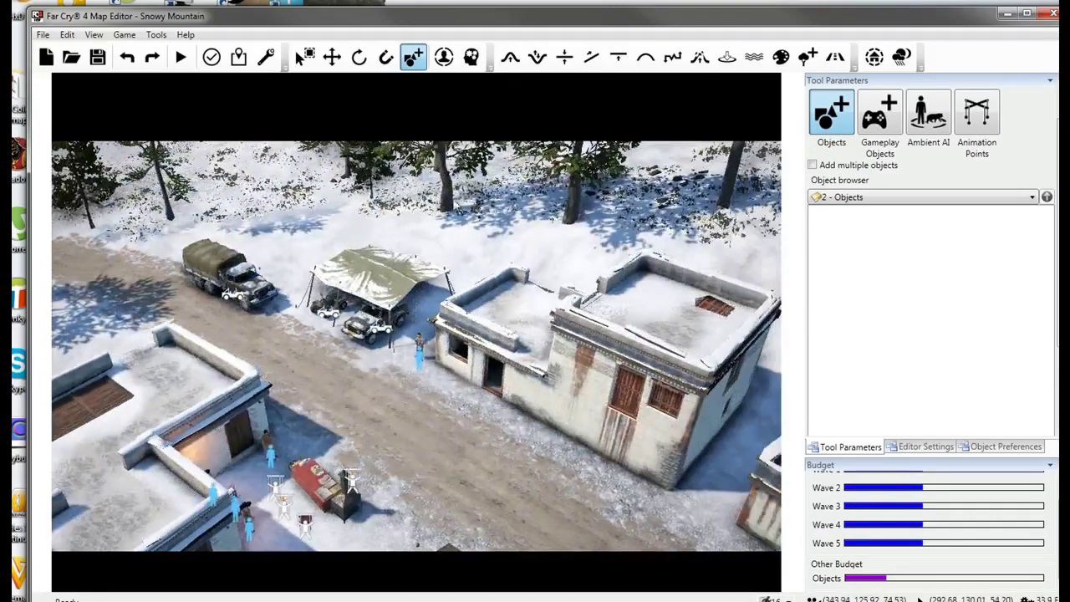
key(w)
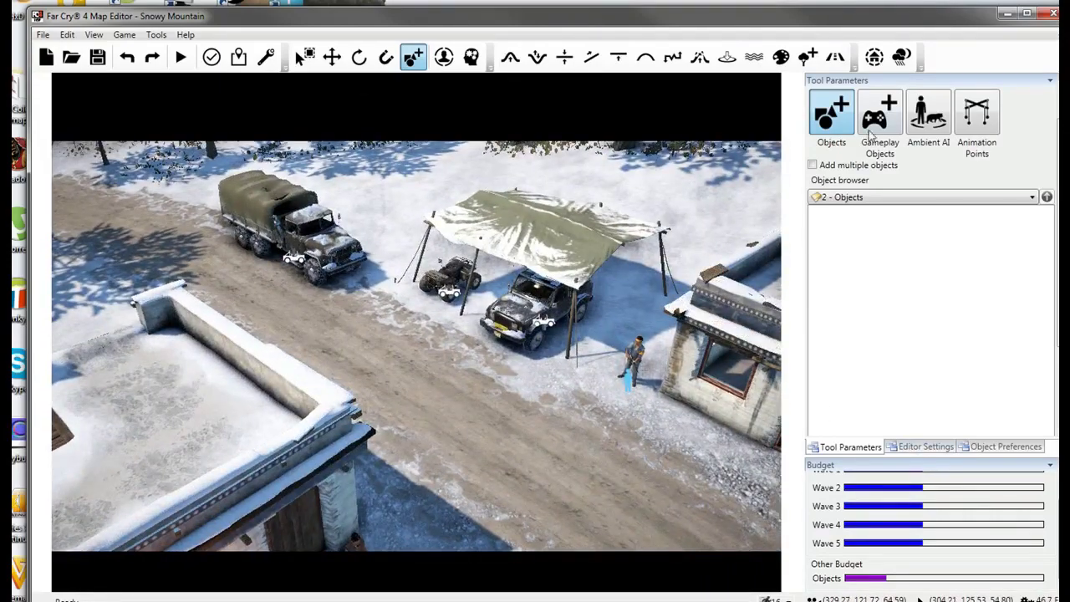
Show the 01 - Small Buildings category and review the available tents and camp structures.
click(870, 198)
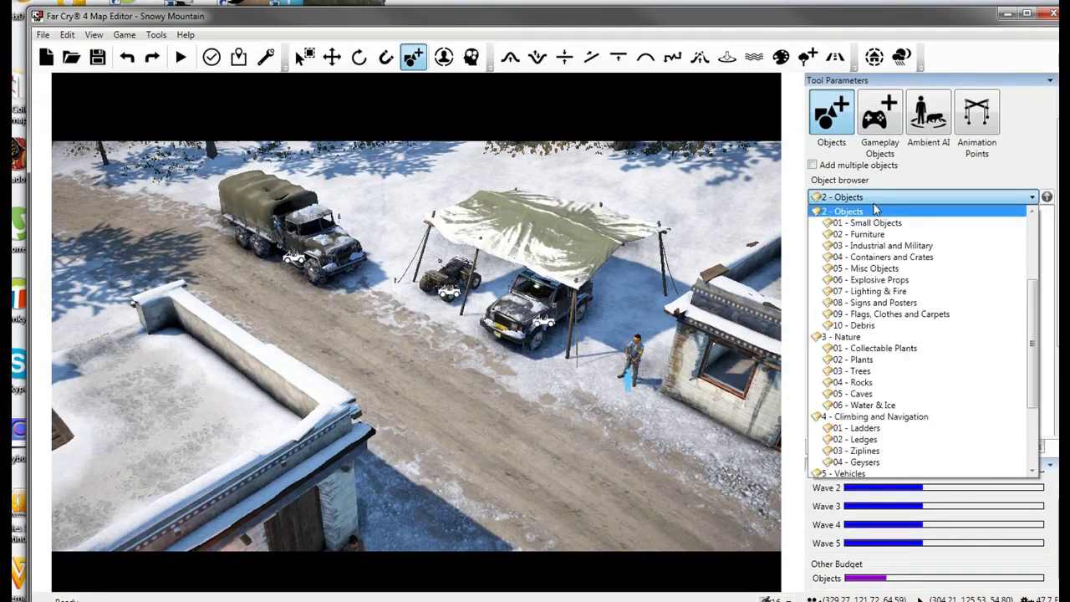
scroll(909, 311, up, 4)
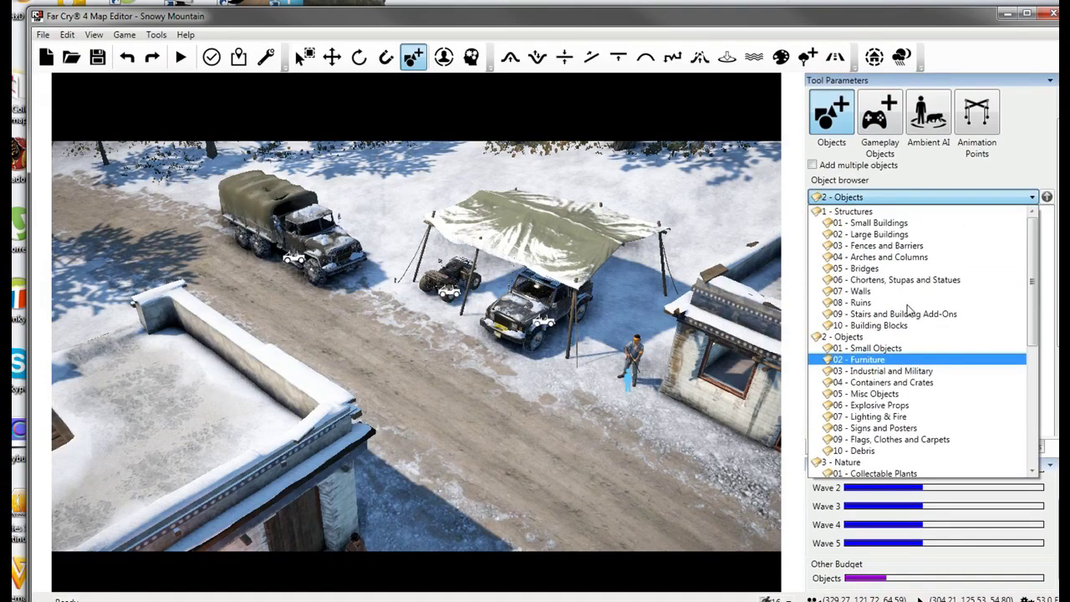
click(911, 226)
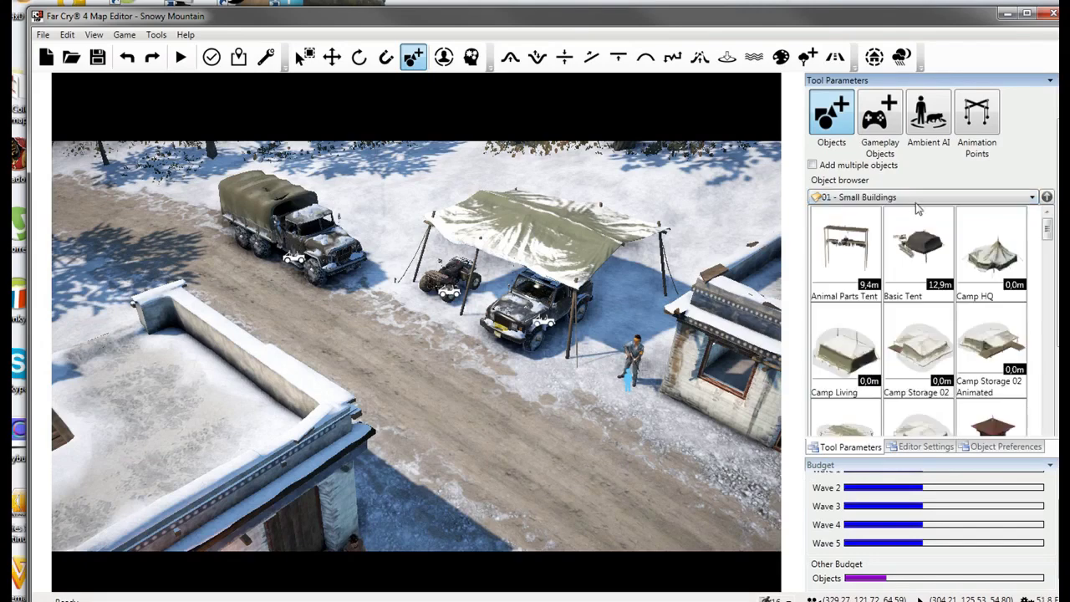
drag(1049, 237, 1042, 342)
Place a Big Truck Civilian from the 02 - Static vehicles category on the village road near the parked jeep.
click(944, 198)
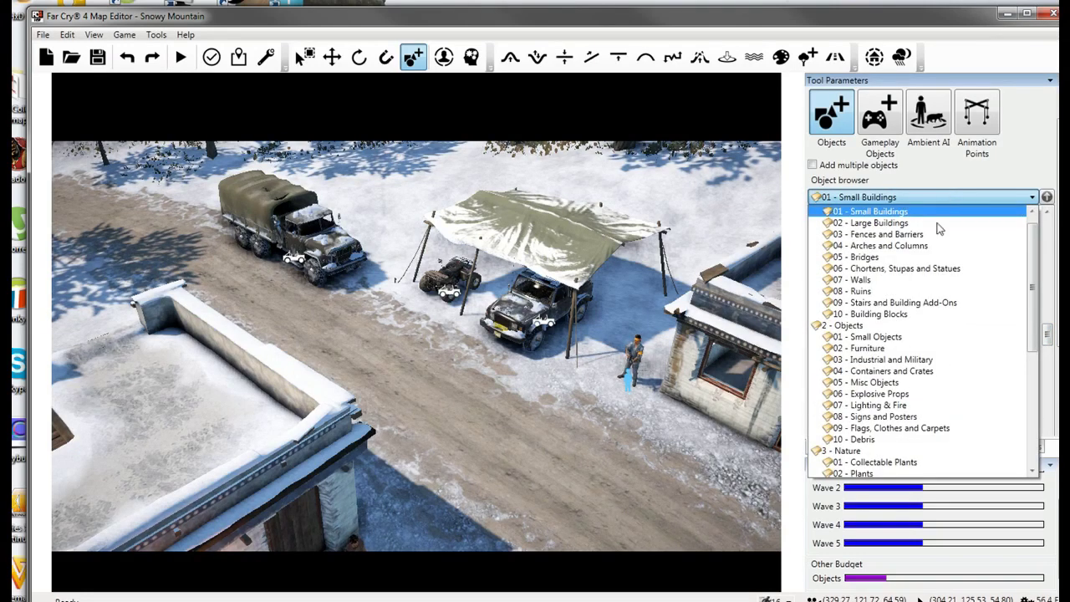
scroll(922, 368, down, 6)
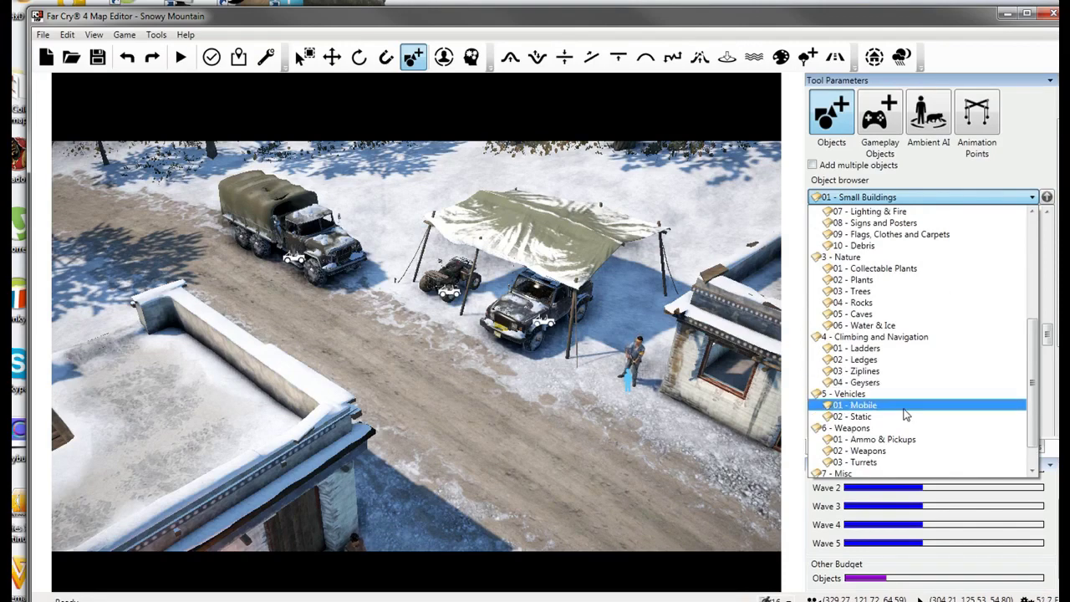
click(901, 416)
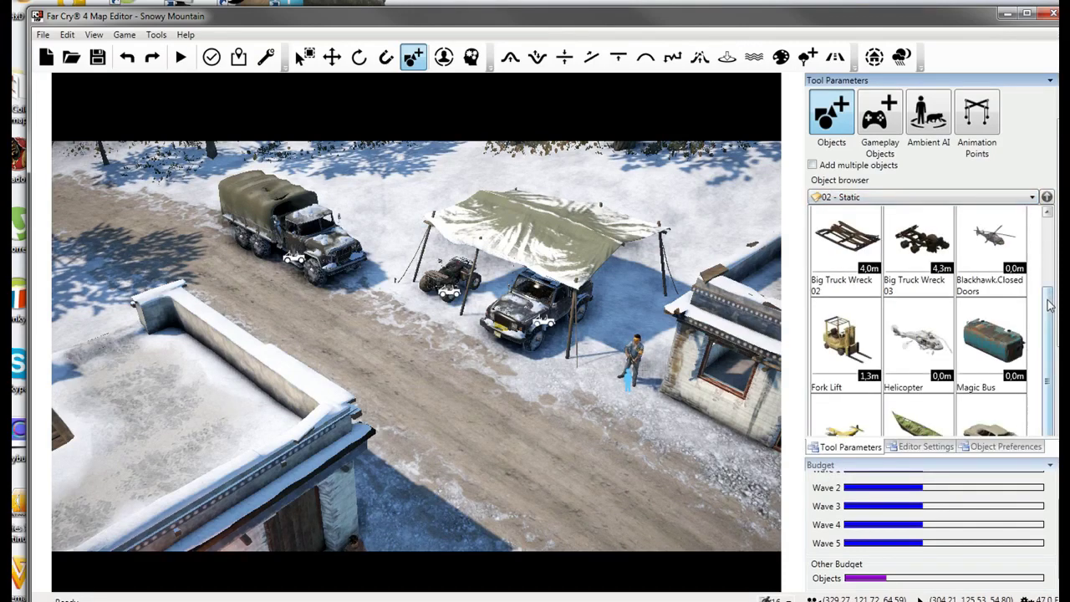
drag(1050, 306, 1050, 216)
click(918, 249)
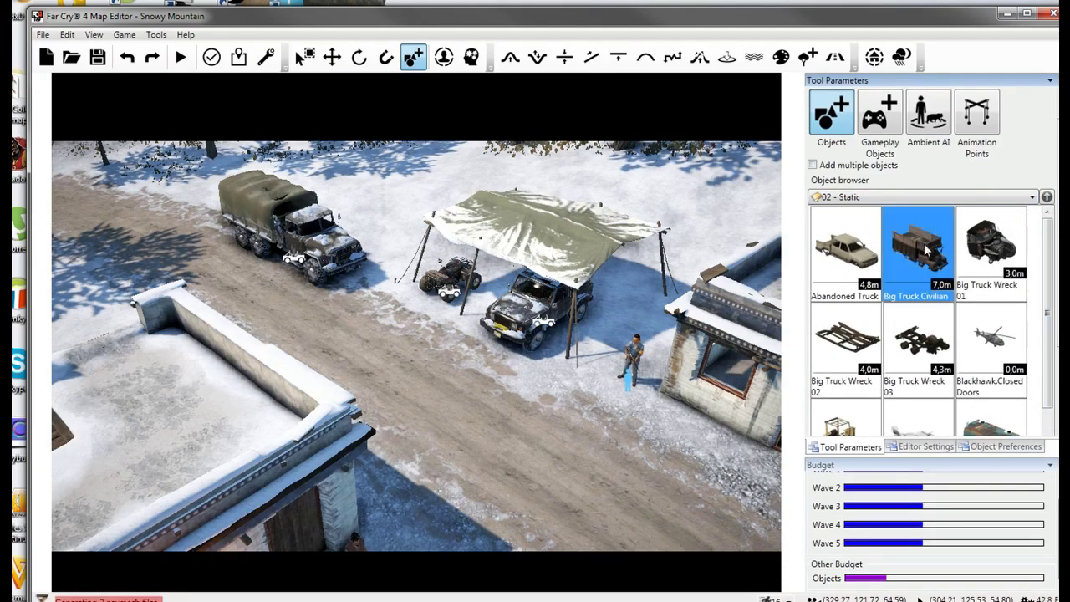
scroll(408, 376, down, 5)
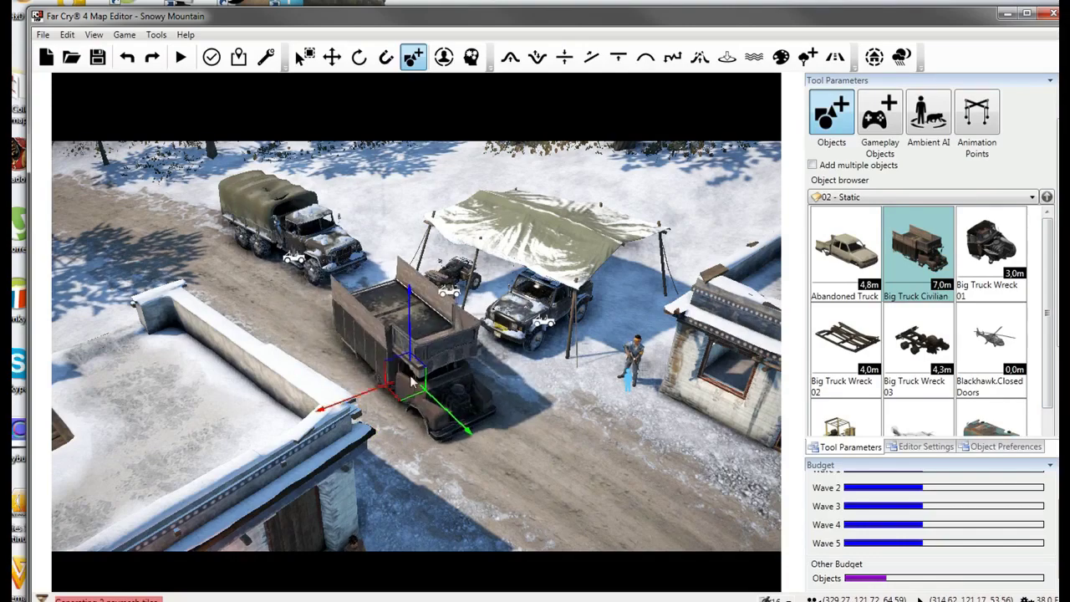
click(408, 378)
Place an Abandoned Truck on the road just in front of the civilian truck.
click(860, 240)
key(w)
right_drag(520, 431, 702, 414)
key(w)
click(572, 410)
key(w)
key(s)
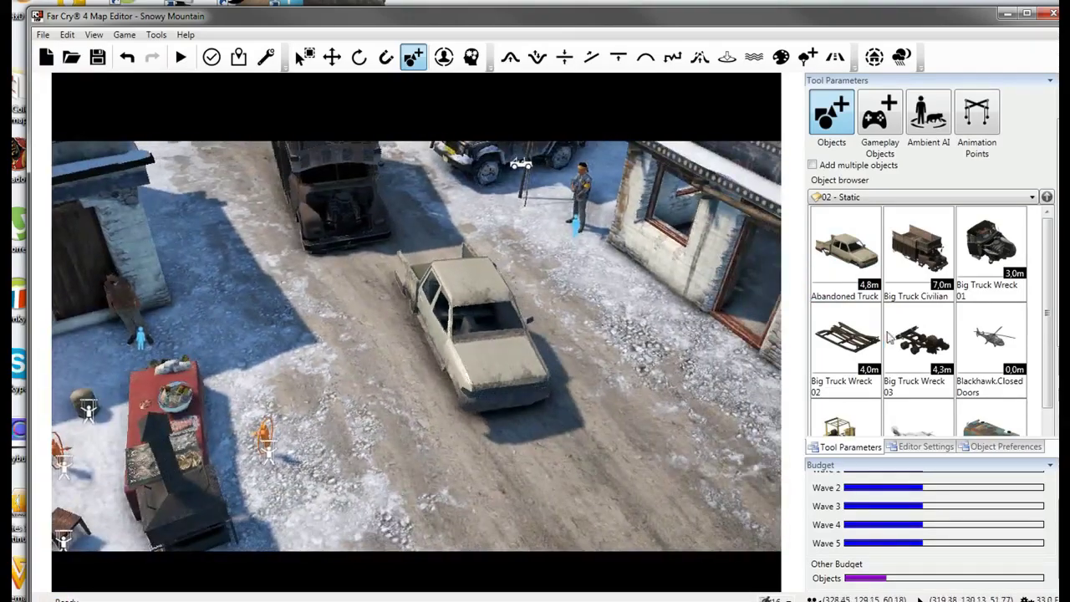
Preview the Blackhawk.Closed Doors helicopter on the village road without placing it, and look over the neighbouring static vehicles.
scroll(920, 335, down, 1)
click(991, 244)
key(s)
right_drag(571, 393, 619, 380)
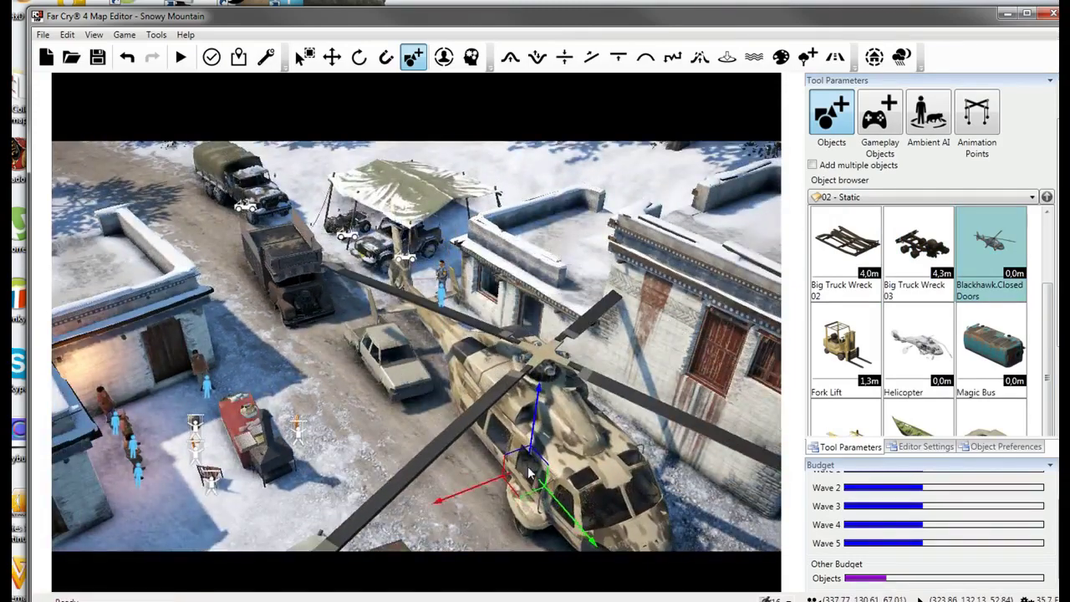
click(933, 335)
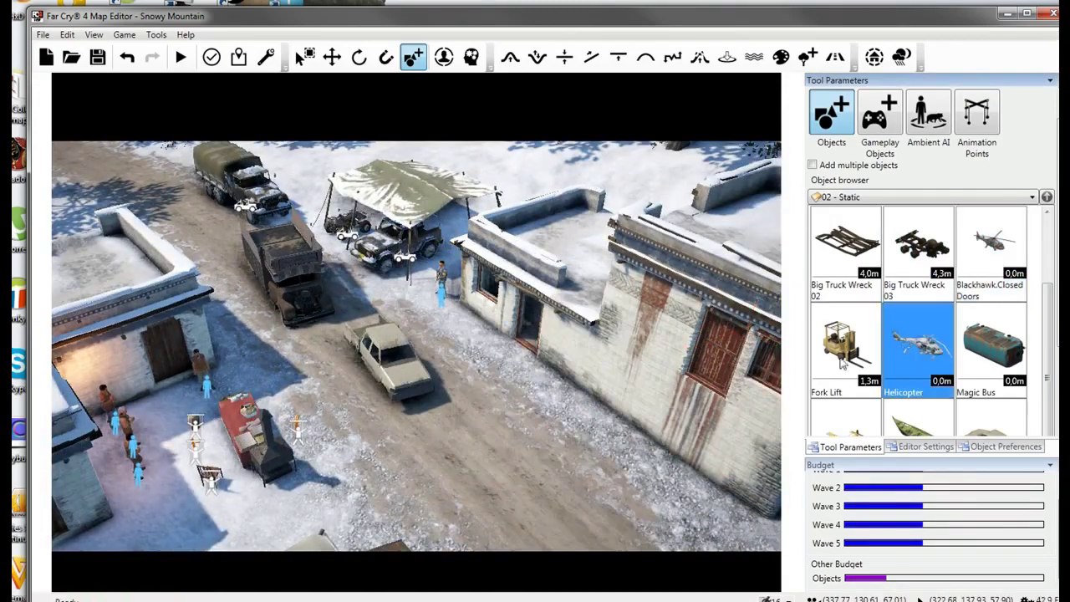
click(935, 289)
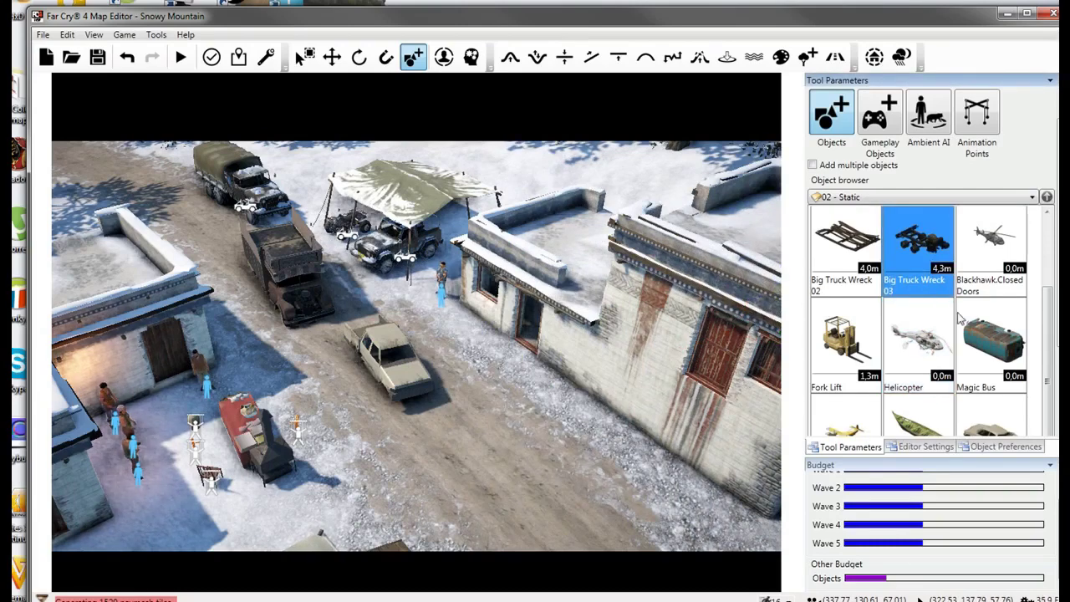
Place the Magic Bus on the road ahead of the abandoned truck.
click(991, 338)
key(w)
right_drag(435, 421, 536, 428)
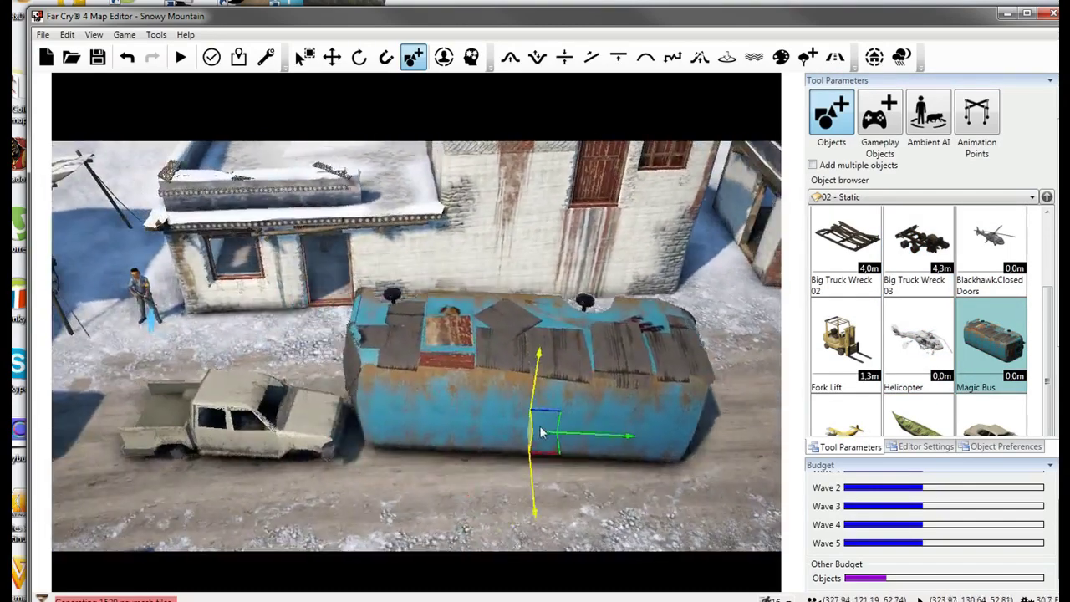
click(632, 427)
Review the rest of the static vehicles down to Wreck Car and return to the start of the list.
drag(1052, 269, 1055, 401)
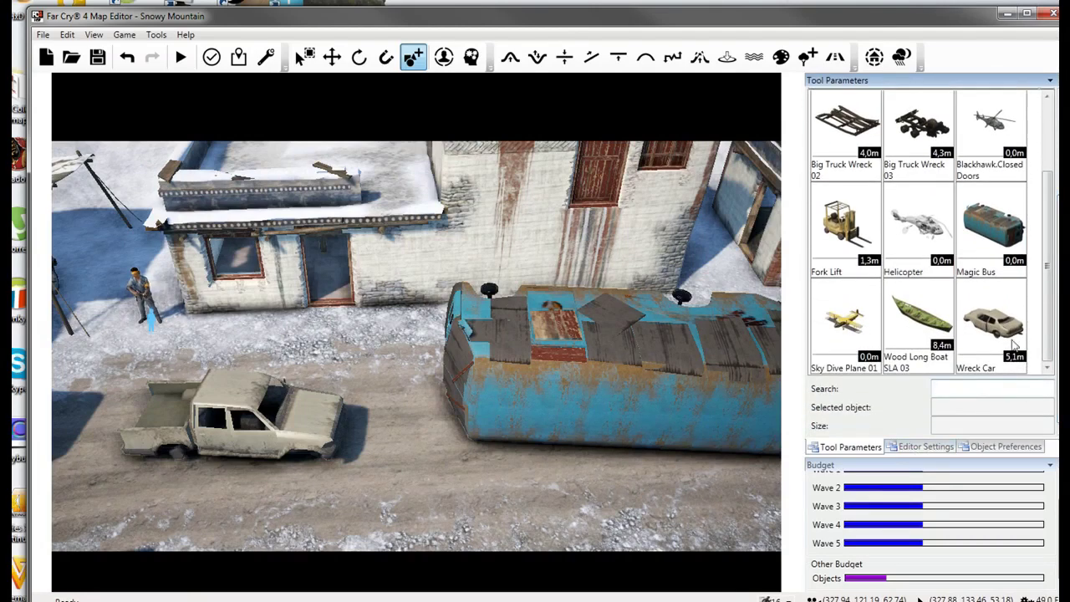
drag(1052, 331, 1050, 258)
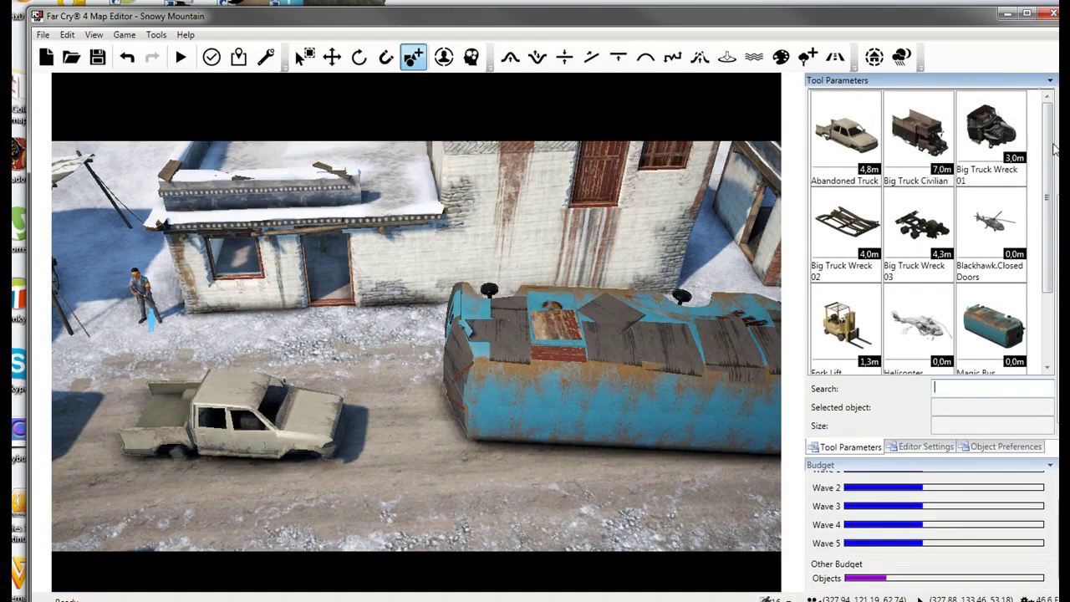
drag(1059, 318, 1059, 263)
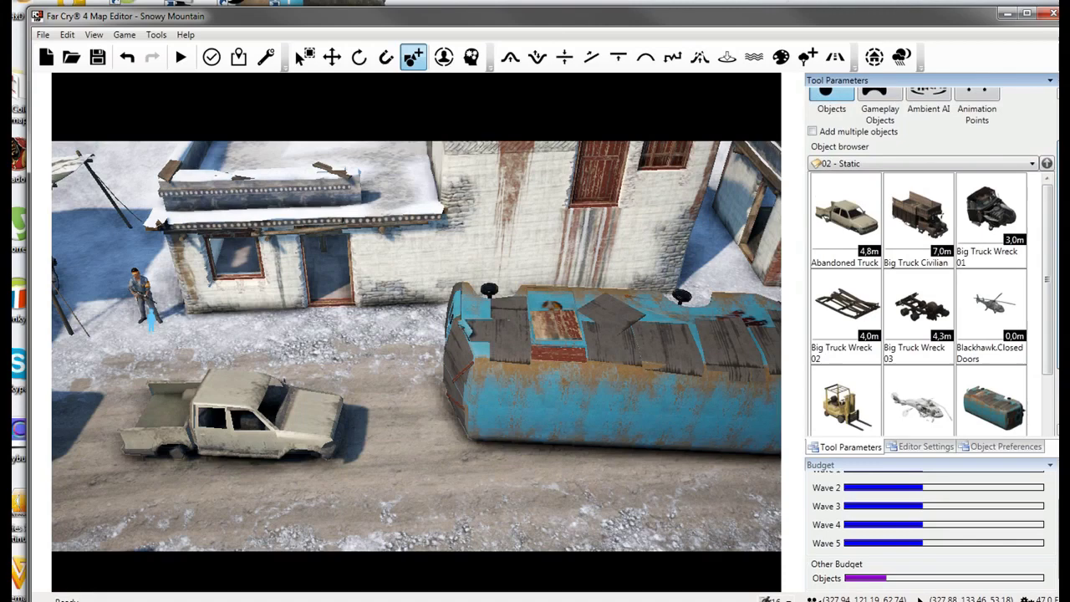
Preview the Tamang Rock Wall End Cap 01 from the structure walls on the road beside the Magic Bus, without placing it.
click(989, 164)
scroll(956, 314, up, 3)
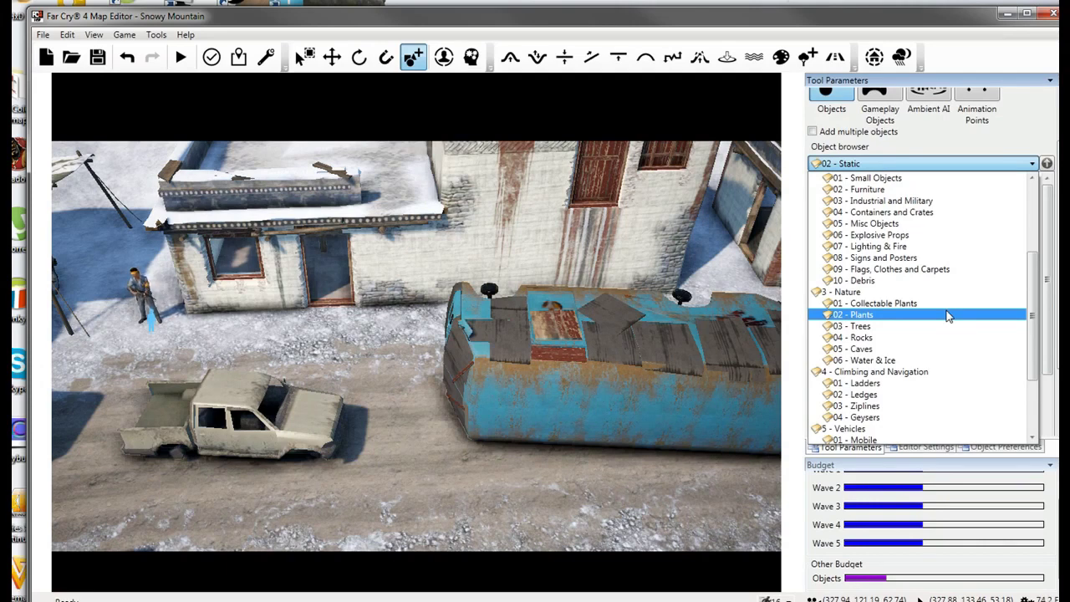
scroll(949, 316, up, 4)
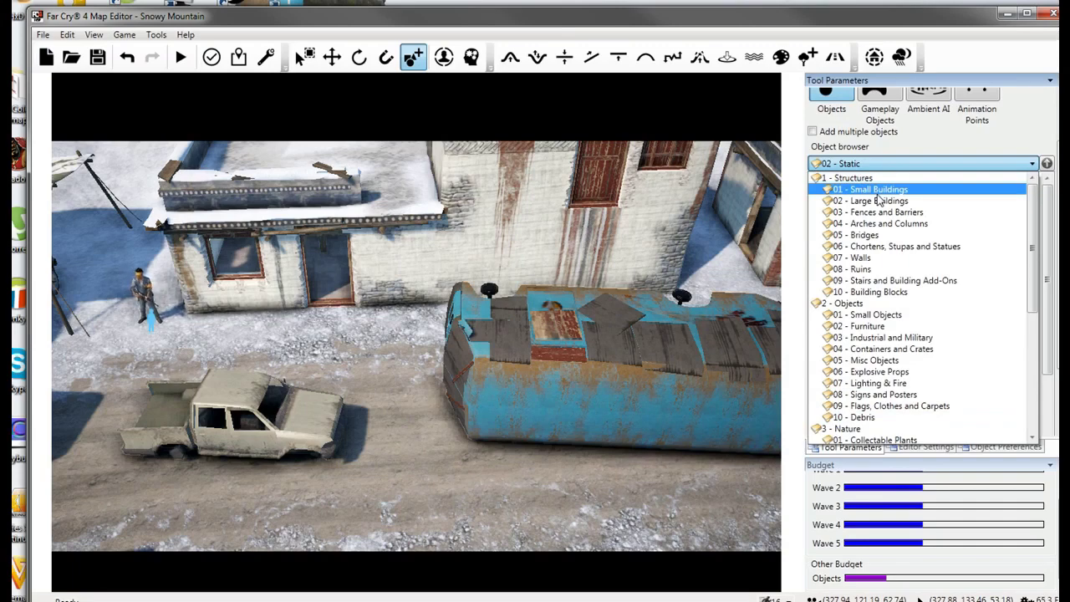
click(888, 246)
click(889, 168)
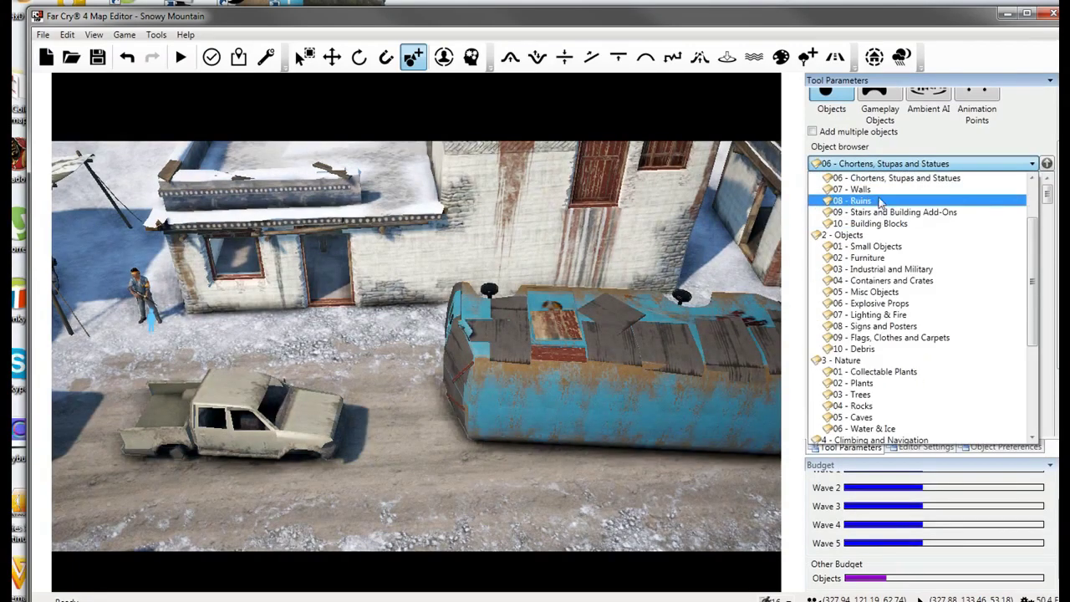
click(861, 189)
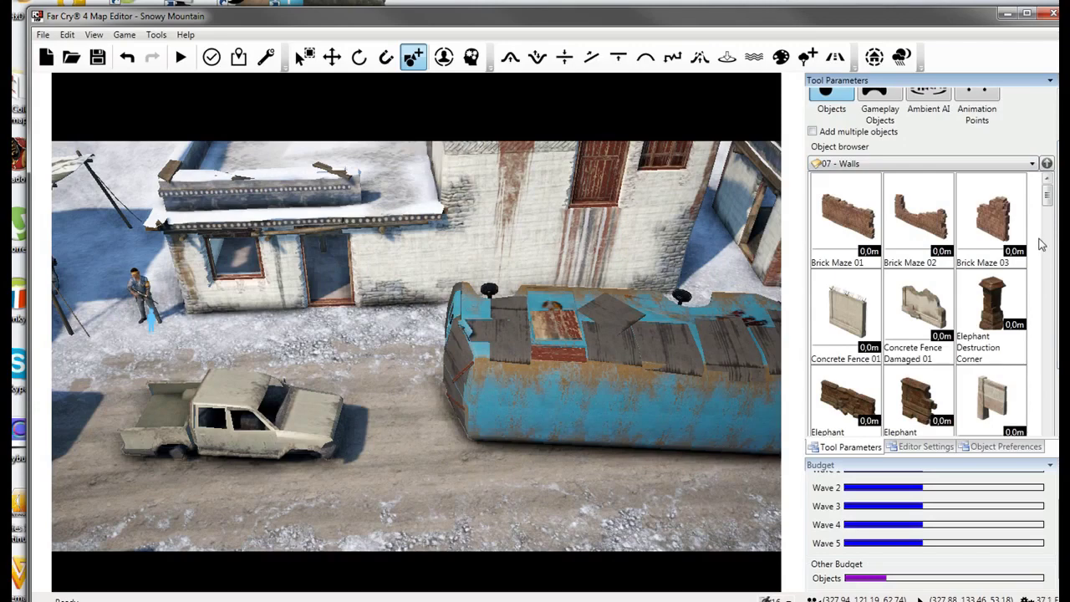
scroll(1041, 244, down, 10)
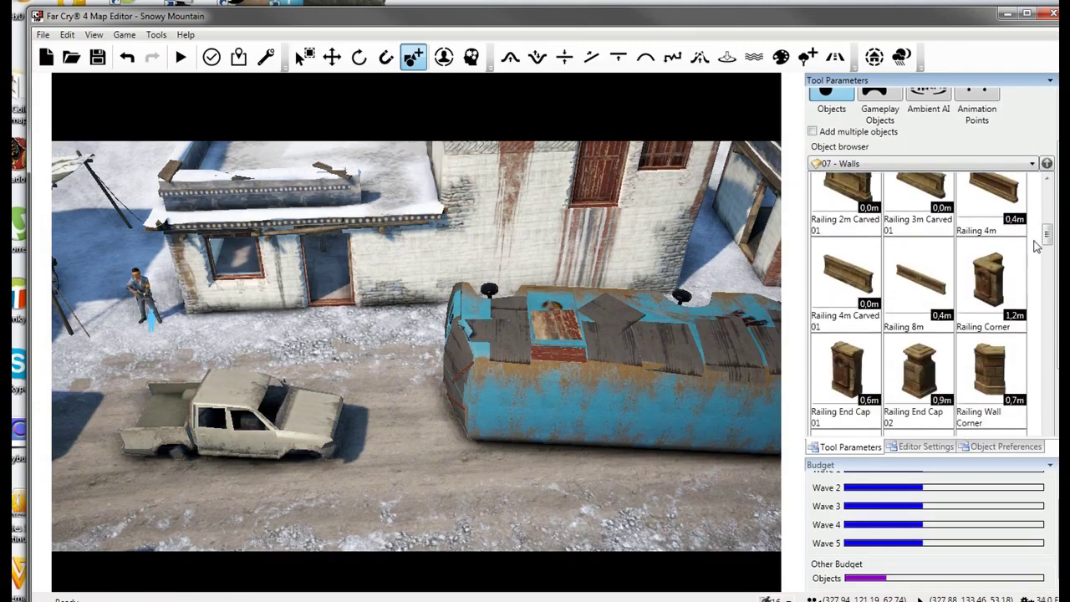
scroll(1036, 246, down, 5)
click(991, 255)
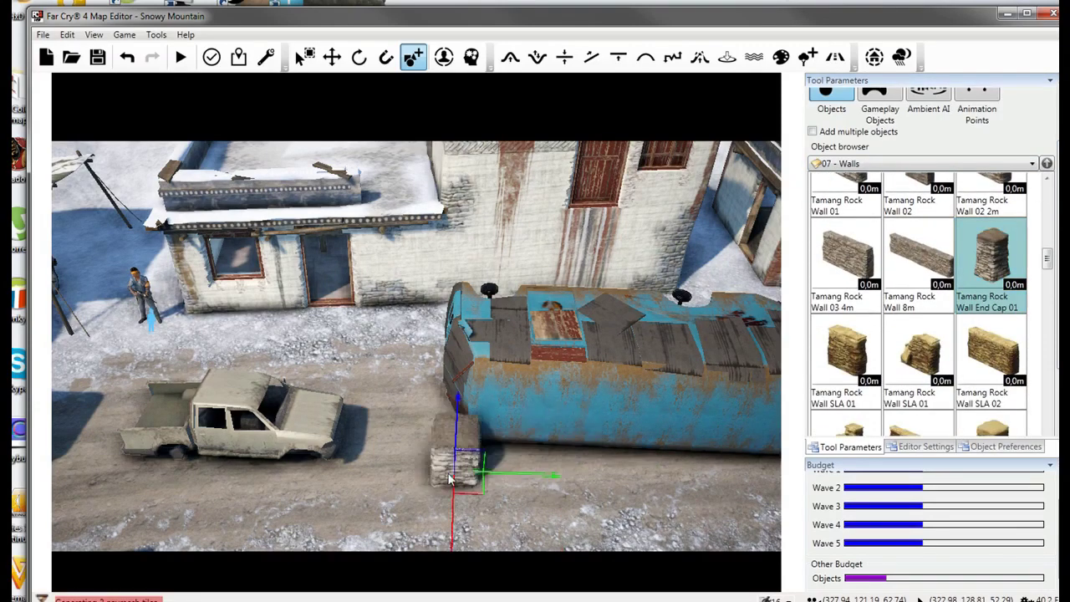
Check the Tamang Rock Wall 8m and Tamang Rock Wall SLA 8m without placing either.
click(919, 255)
scroll(922, 287, down, 1)
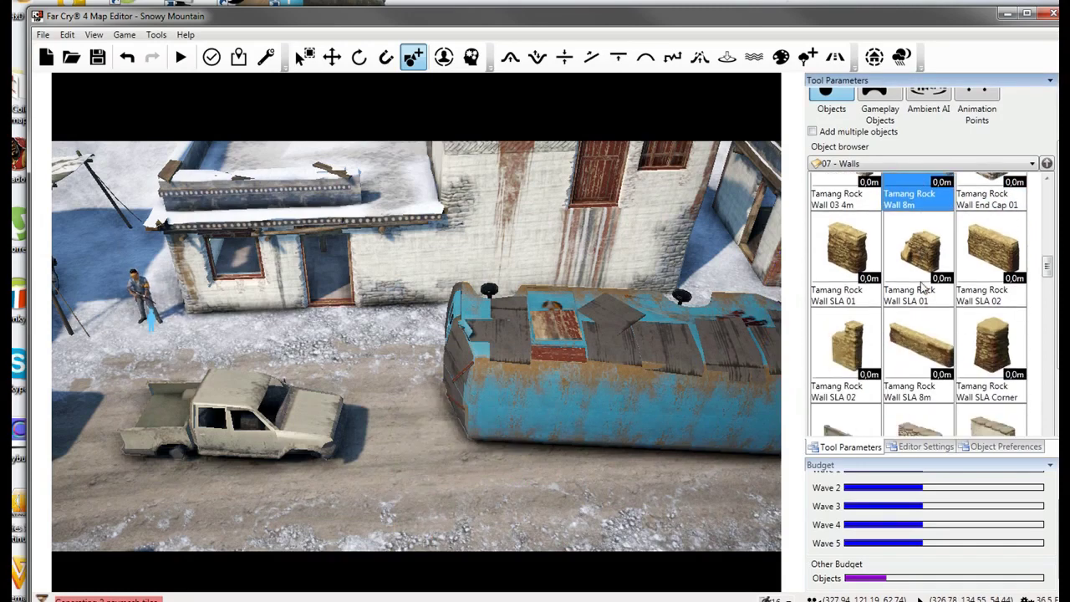
click(911, 339)
scroll(909, 341, down, 3)
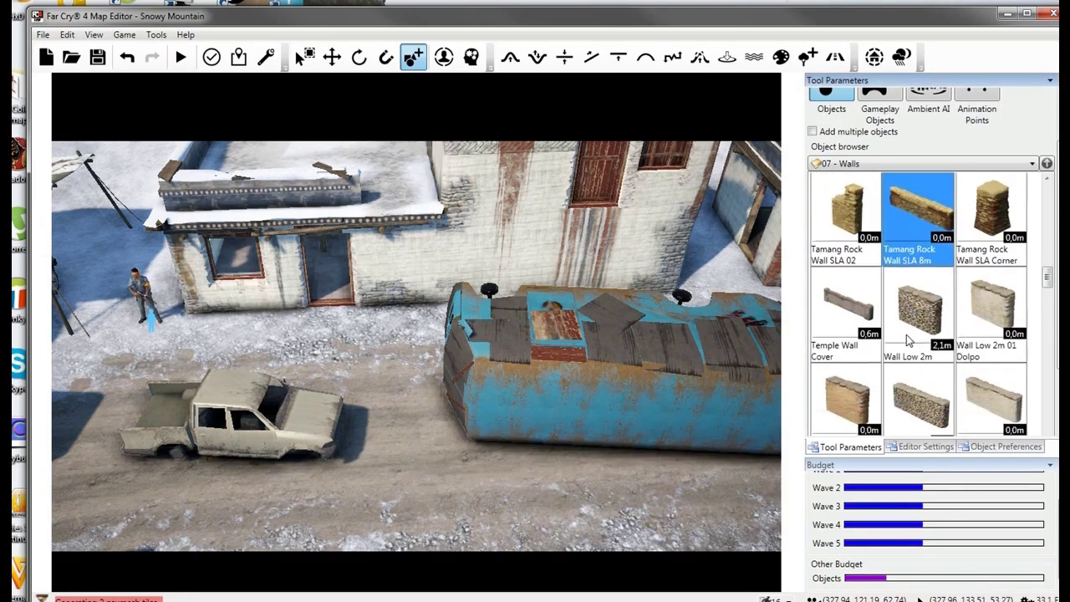
Preview the Wall Low 8m 01 Dolpo across the village road without placing it, and look over the neighbouring low walls.
scroll(909, 341, down, 5)
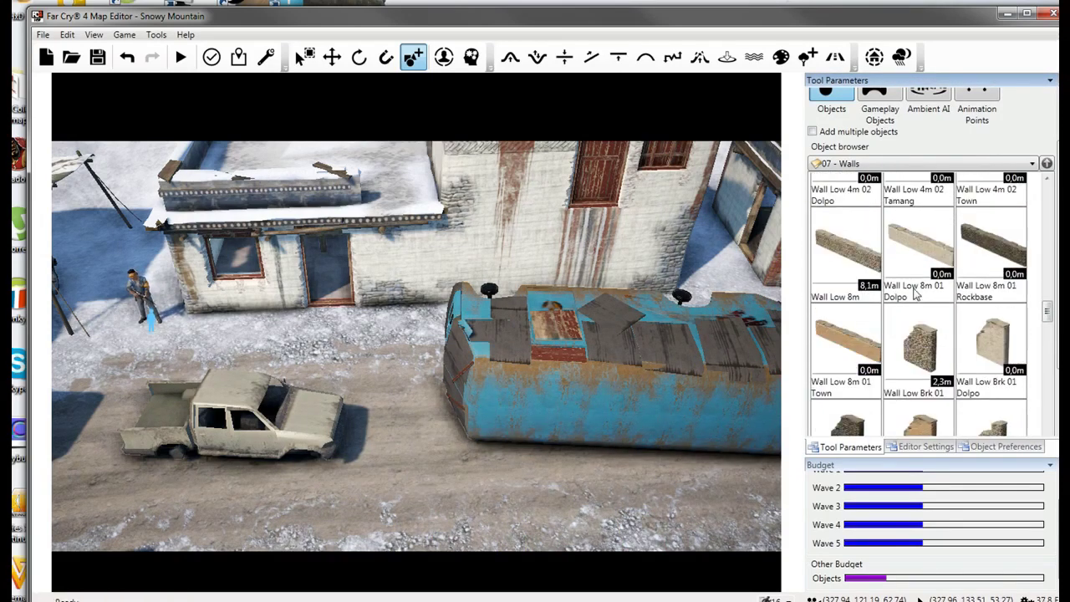
click(916, 289)
key(d)
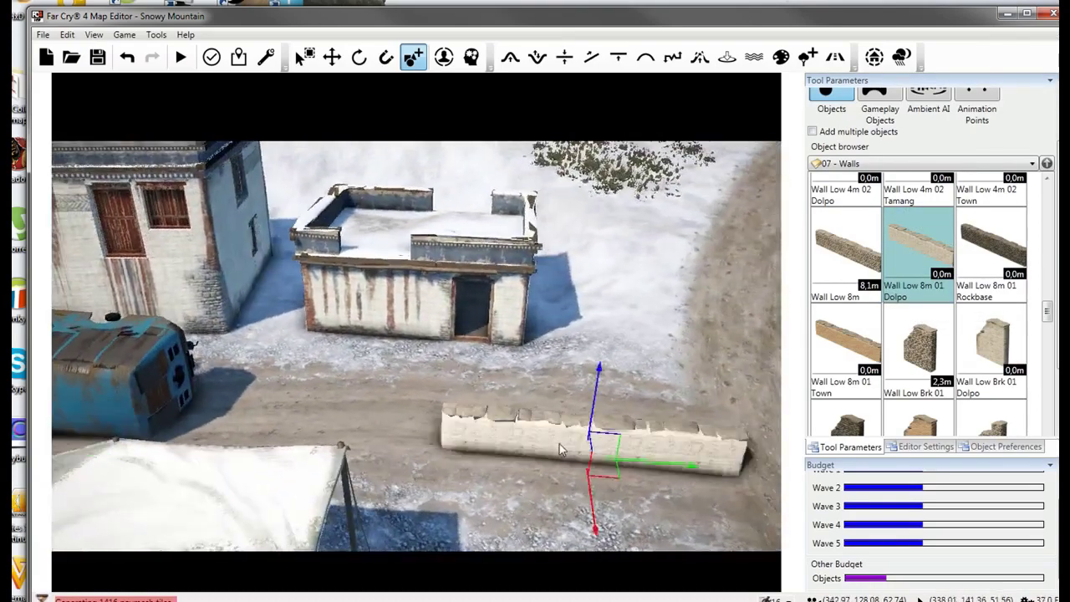
key(w)
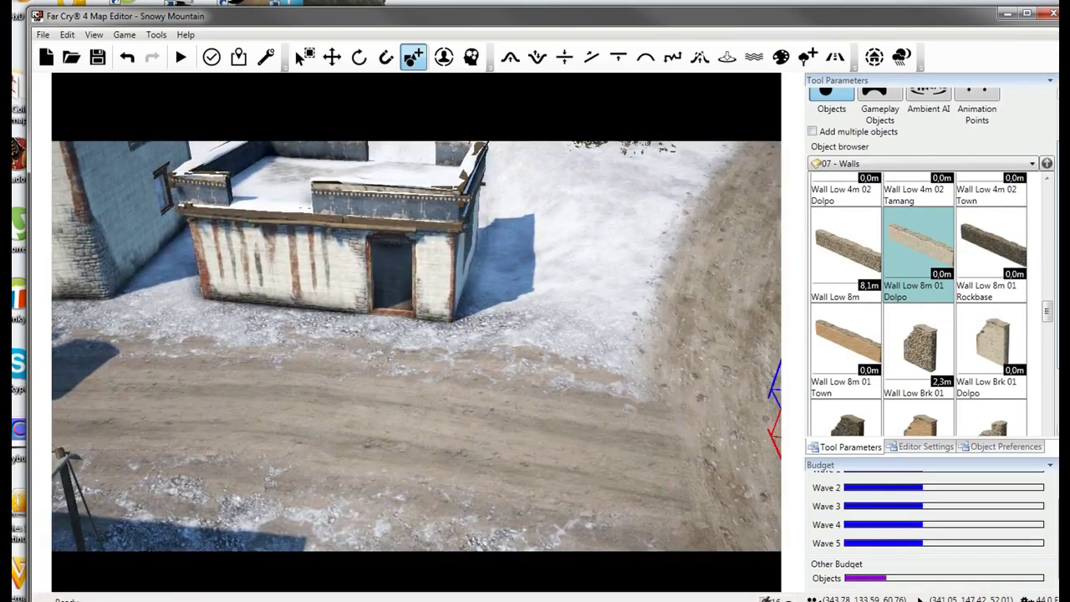
scroll(1043, 290, down, 3)
scroll(1047, 243, up, 5)
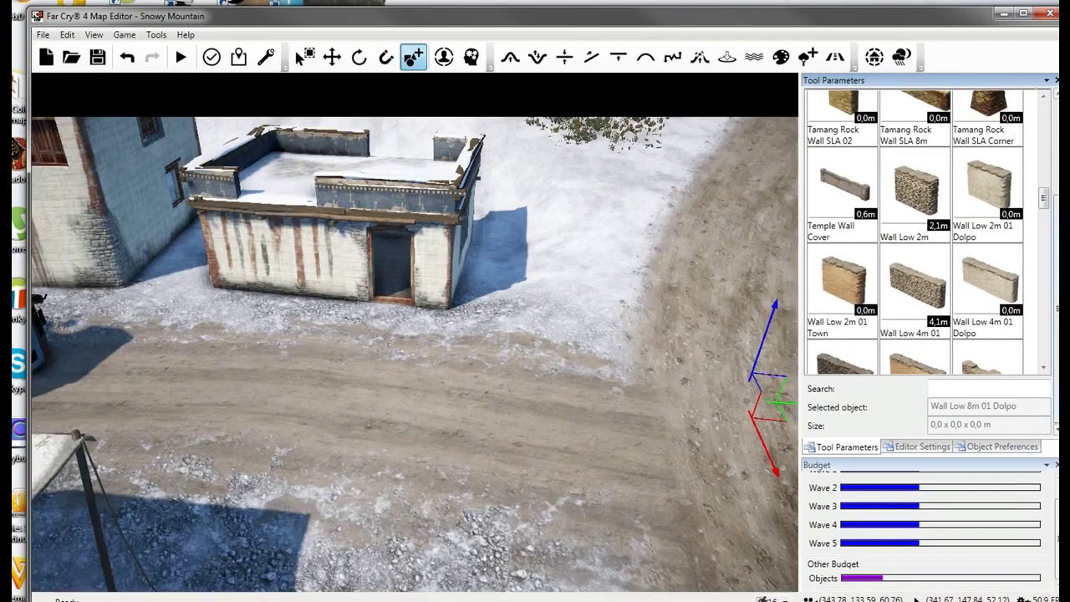
scroll(995, 209, up, 4)
Preview the Camp Storage 02 tent from the small buildings beside the existing tent in the village, without placing it.
click(975, 184)
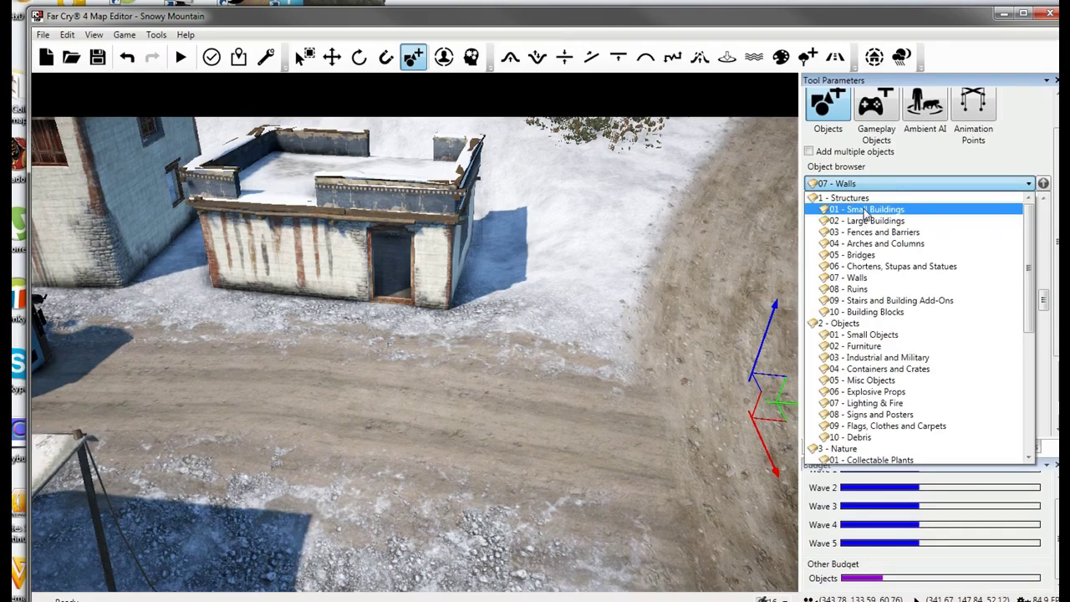
click(866, 211)
drag(1046, 303, 1046, 226)
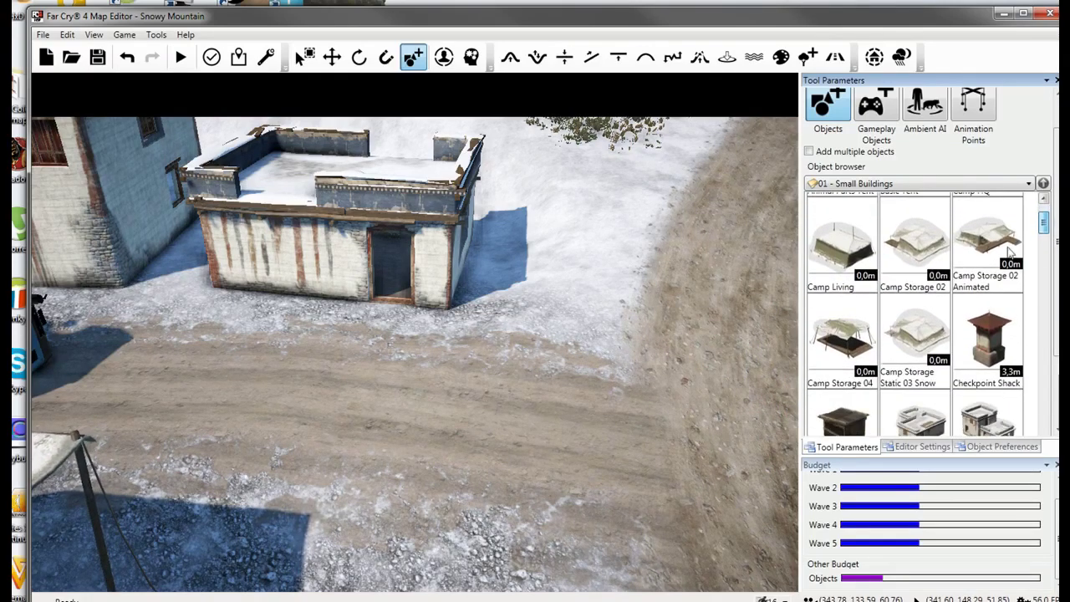
click(914, 243)
right_drag(535, 401, 334, 376)
key(w)
right_drag(418, 351, 318, 351)
key(d)
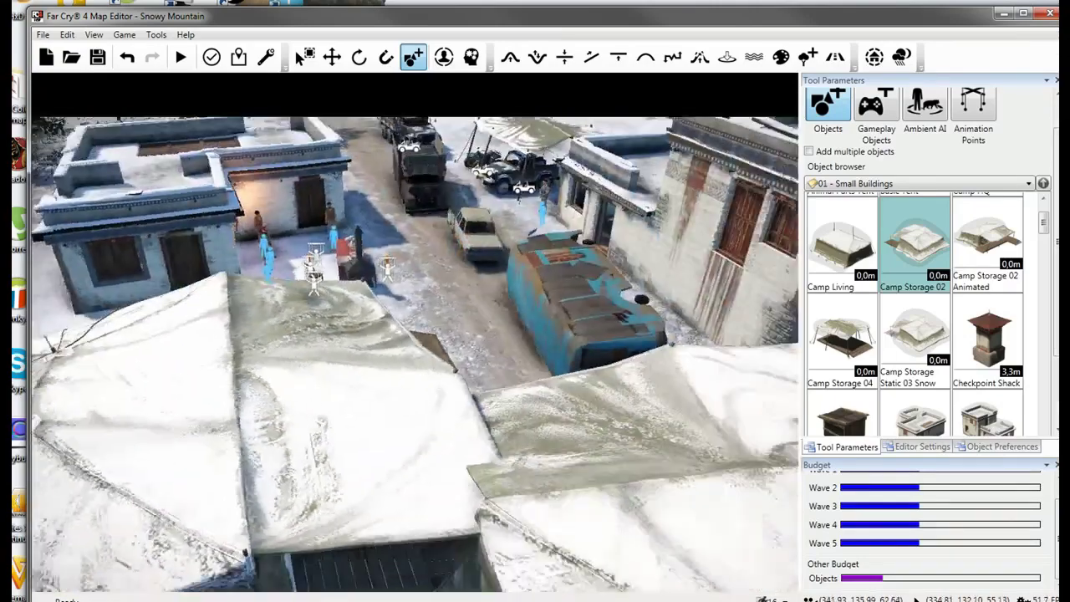
key(s)
key(d)
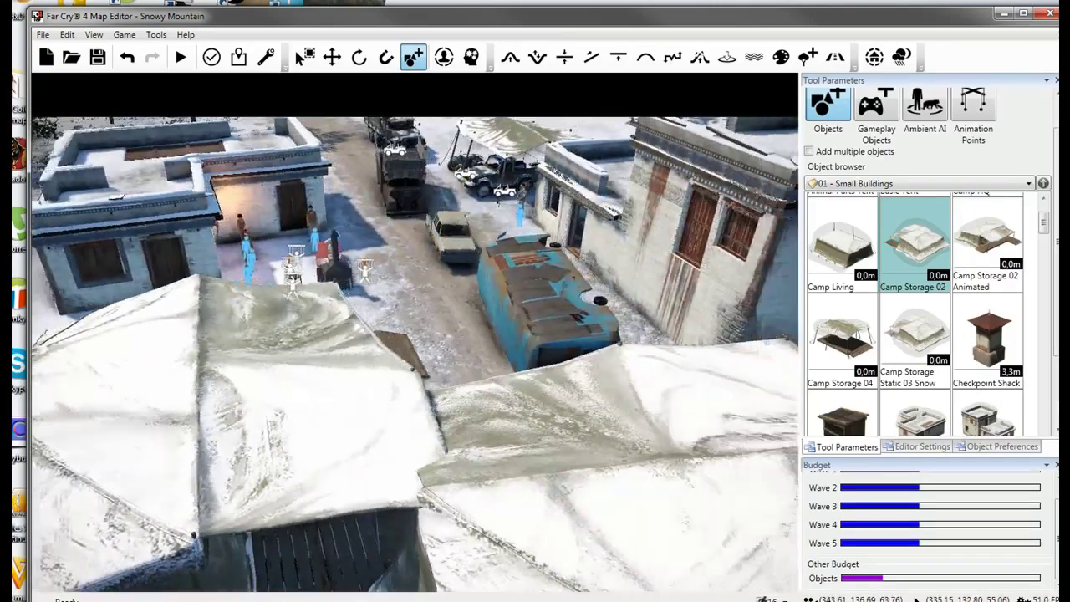
Preview Cavern Hanging Fabric 01 and Cavern Hanging Fabric 04 from the flags, clothes and carpets around the two-storey house, without placing them.
click(997, 187)
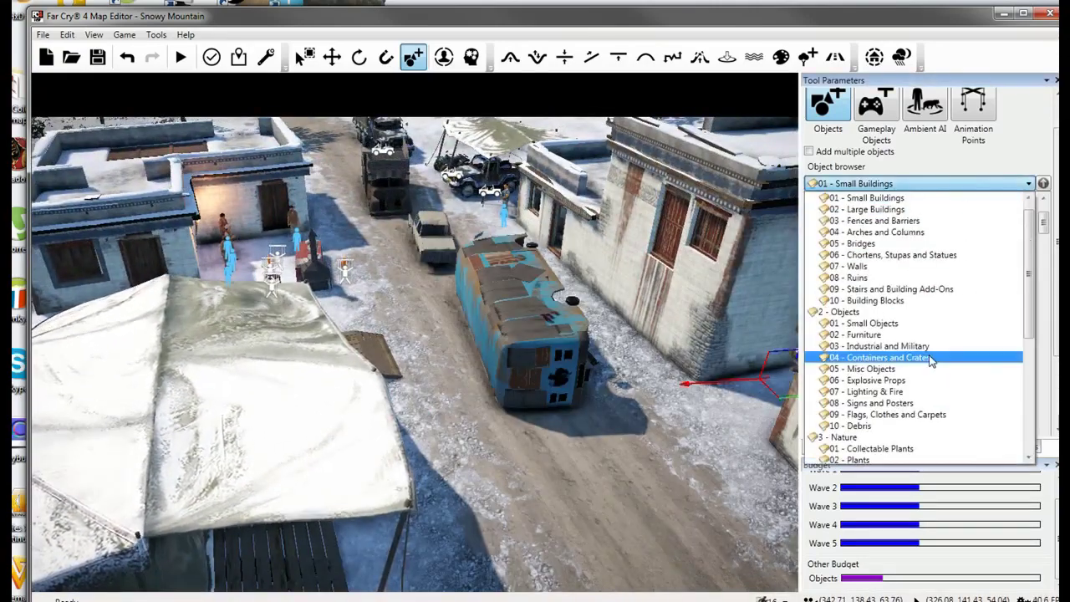
scroll(918, 358, down, 2)
click(887, 346)
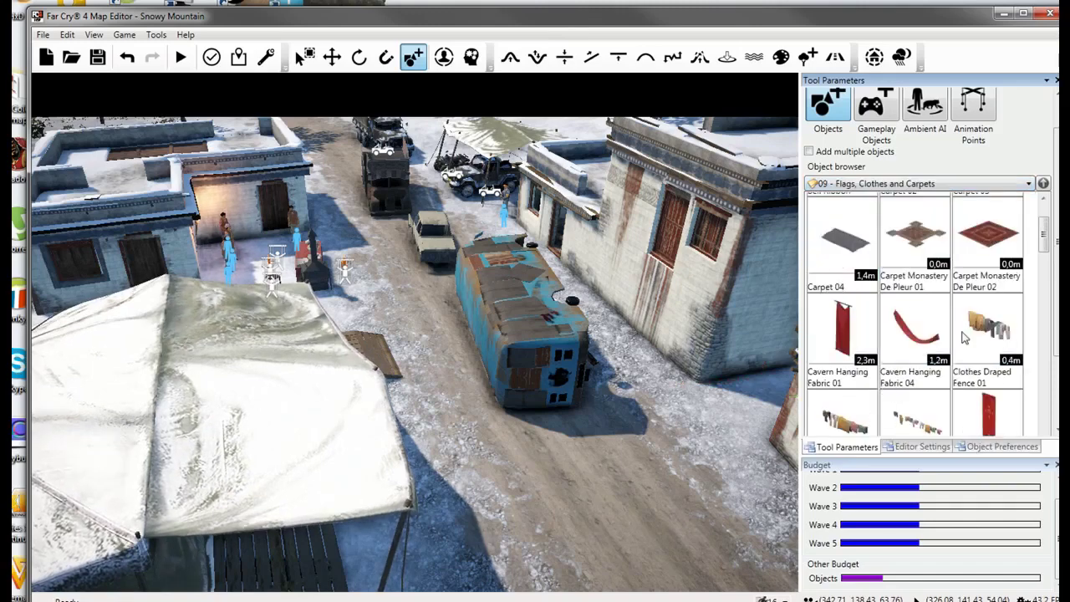
click(843, 329)
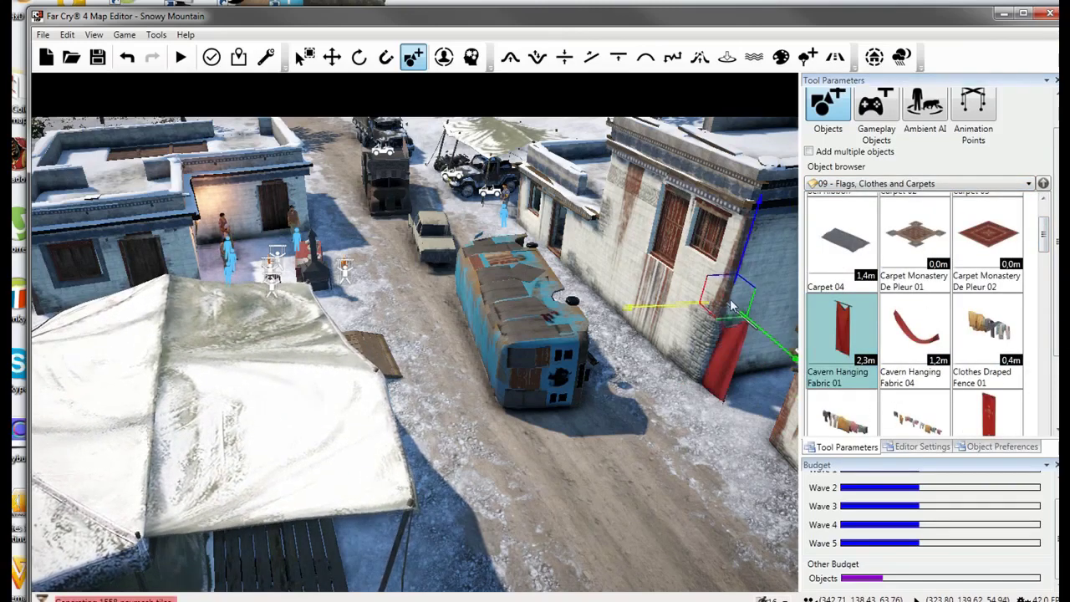
key(d)
key(w)
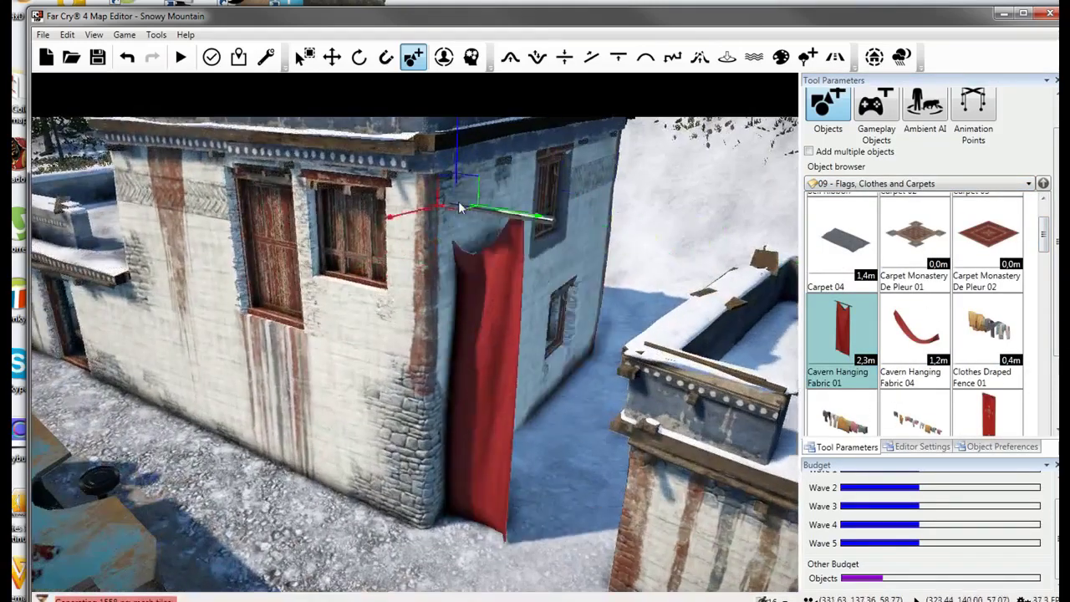
click(914, 330)
key(s)
key(s)
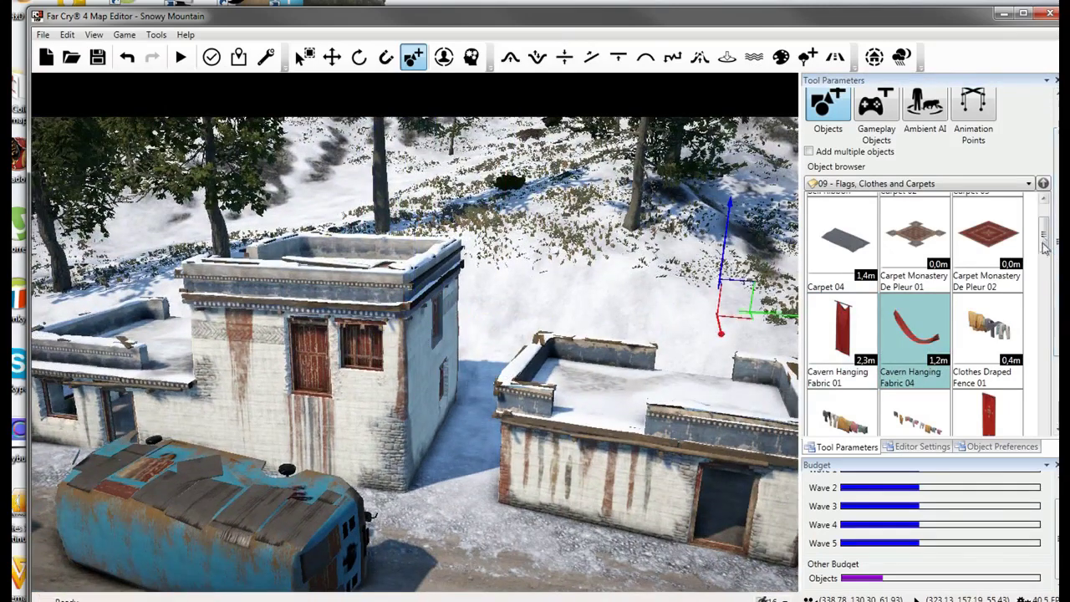
Place the Depleur Curtain MC on the ground against the road-side wall of the two-storey house.
scroll(1045, 242, down, 3)
scroll(1045, 242, up, 2)
click(988, 255)
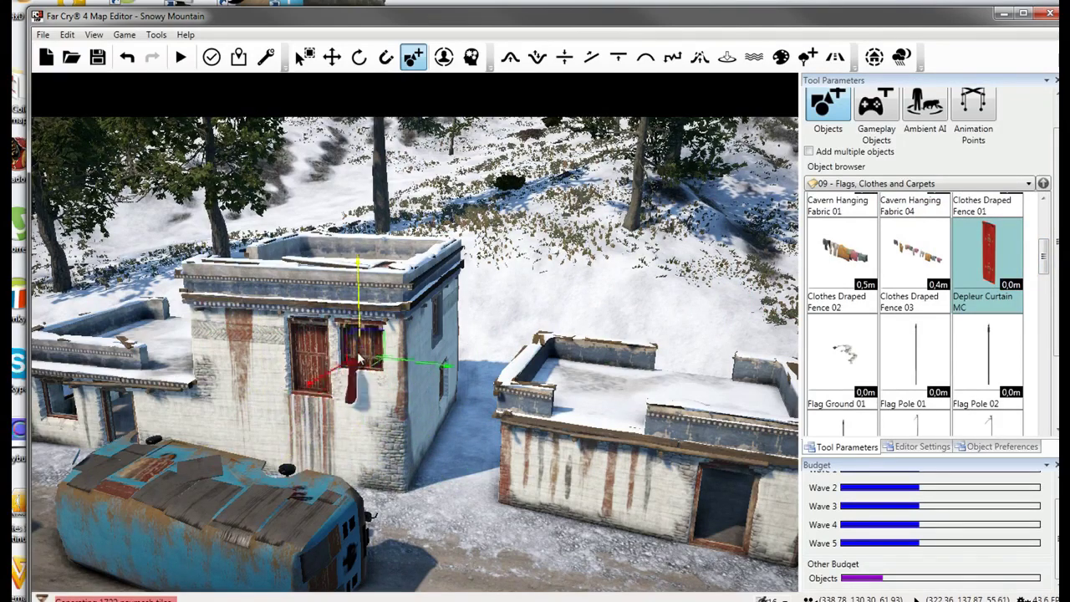
key(w)
right_drag(311, 405, 346, 417)
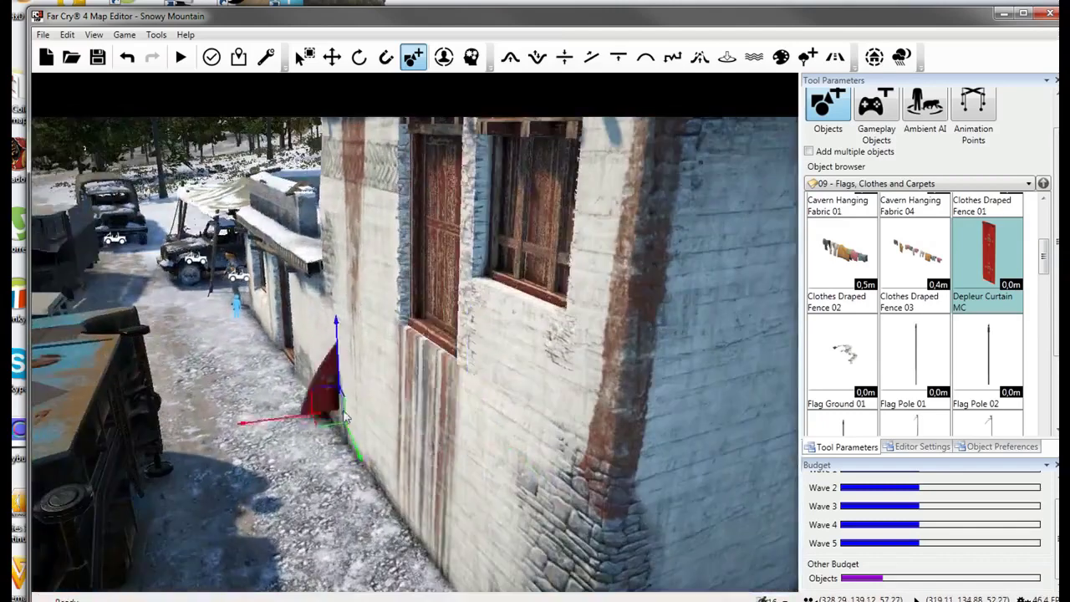
click(467, 421)
key(w)
right_drag(467, 421, 542, 422)
Play-test the map without a player spawn point to inspect the red curtain up close, and return to the map editor.
click(180, 59)
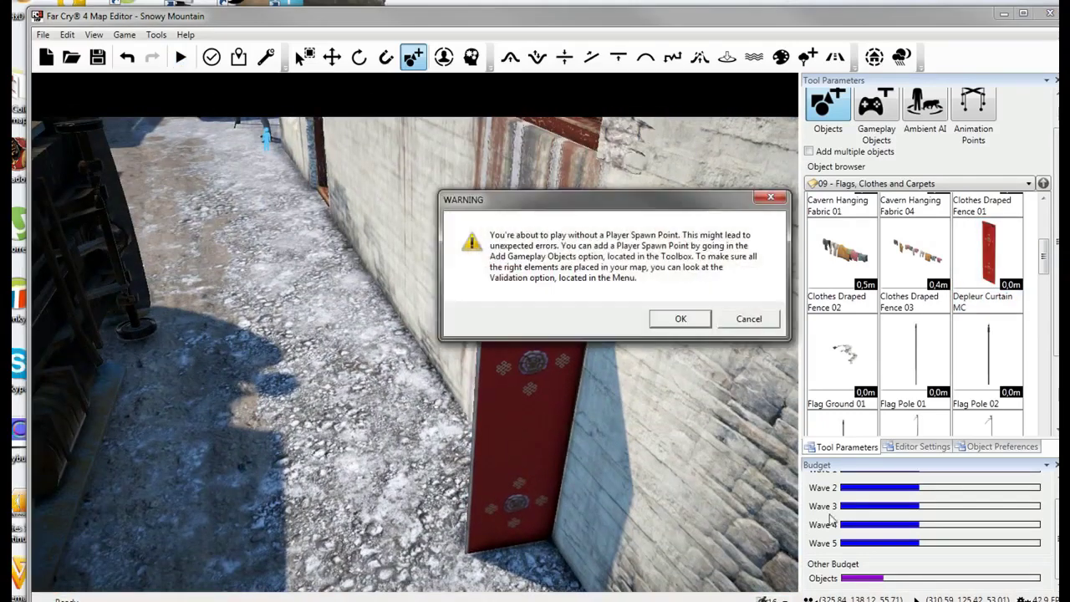
click(682, 321)
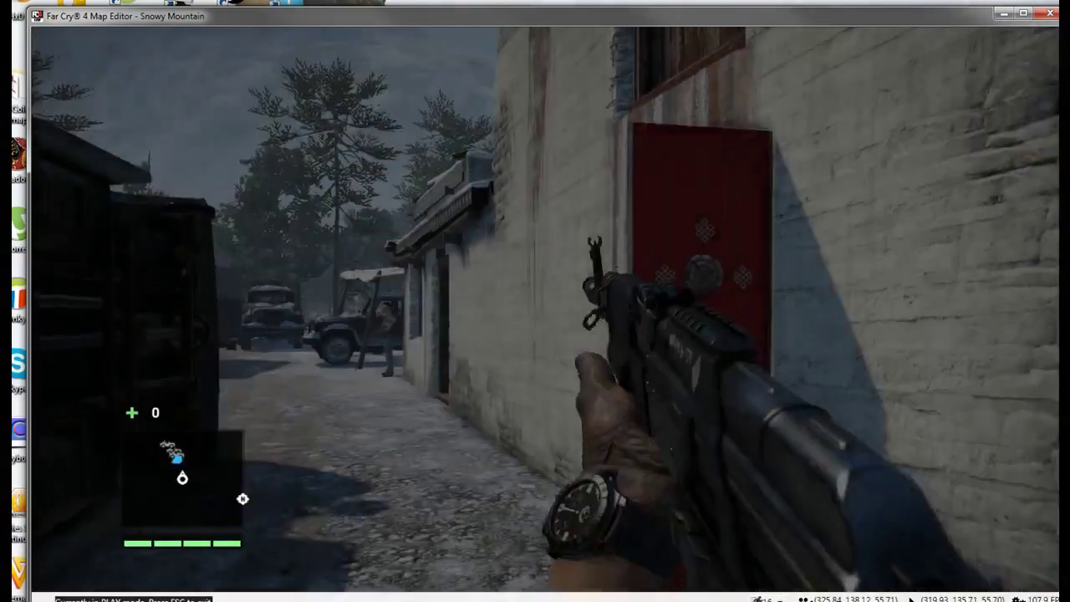
key(d)
click(546, 310)
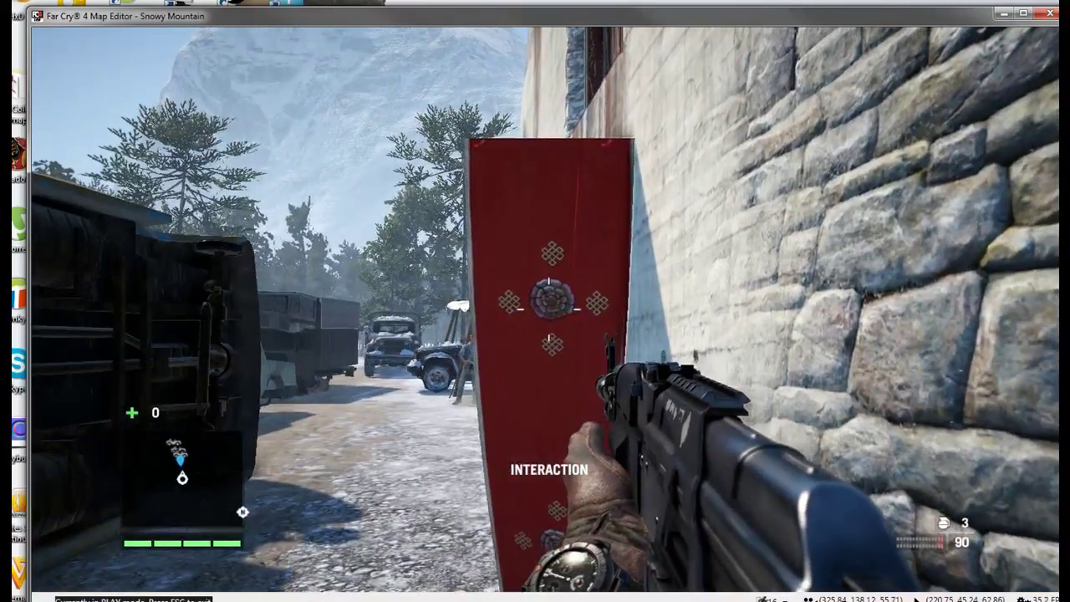
key(Escape)
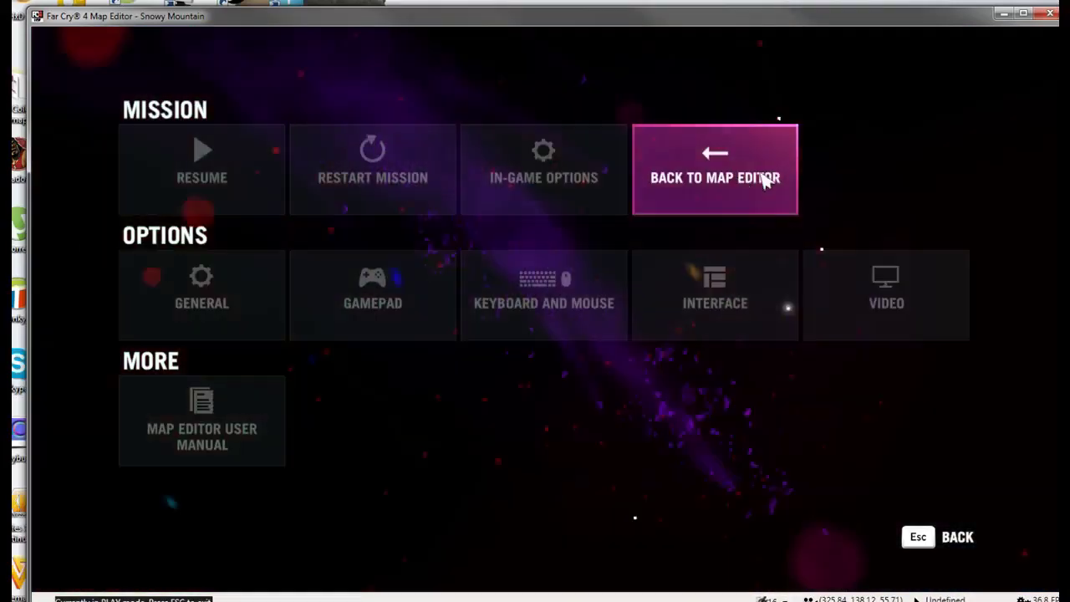
click(736, 186)
key(Escape)
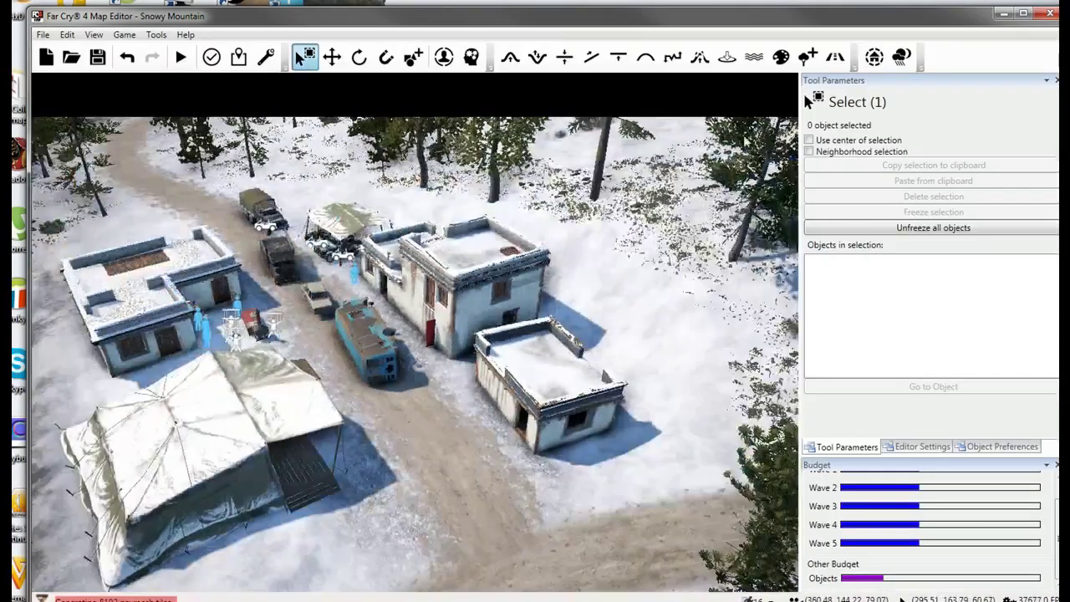
Place the Fire Prohibited Objects pile from the lighting and fire objects on the road between the Magic Bus and the large tent.
click(412, 59)
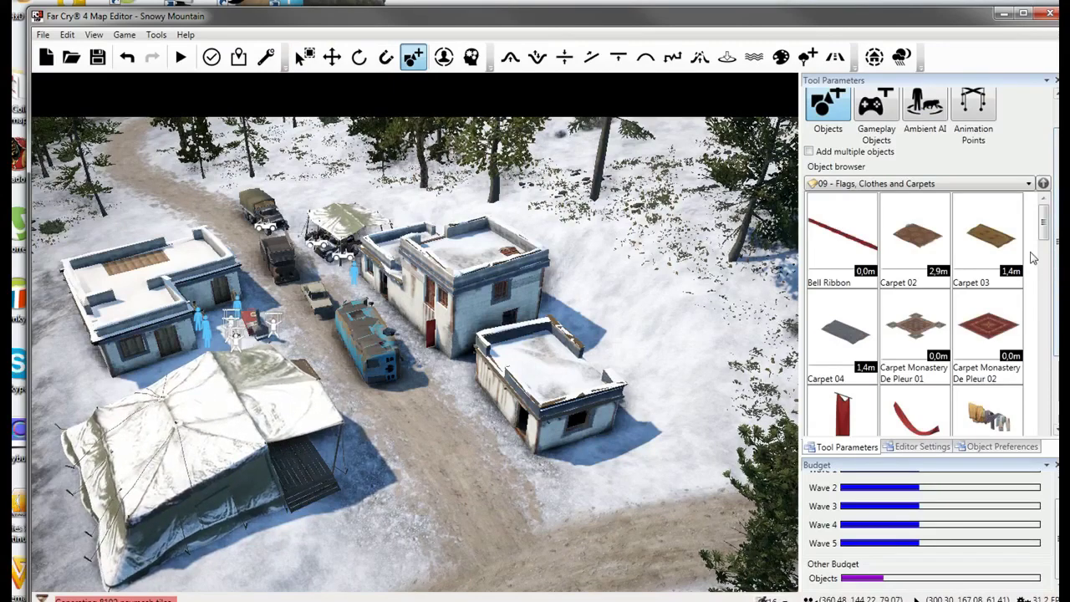
drag(1039, 232, 1037, 314)
click(935, 187)
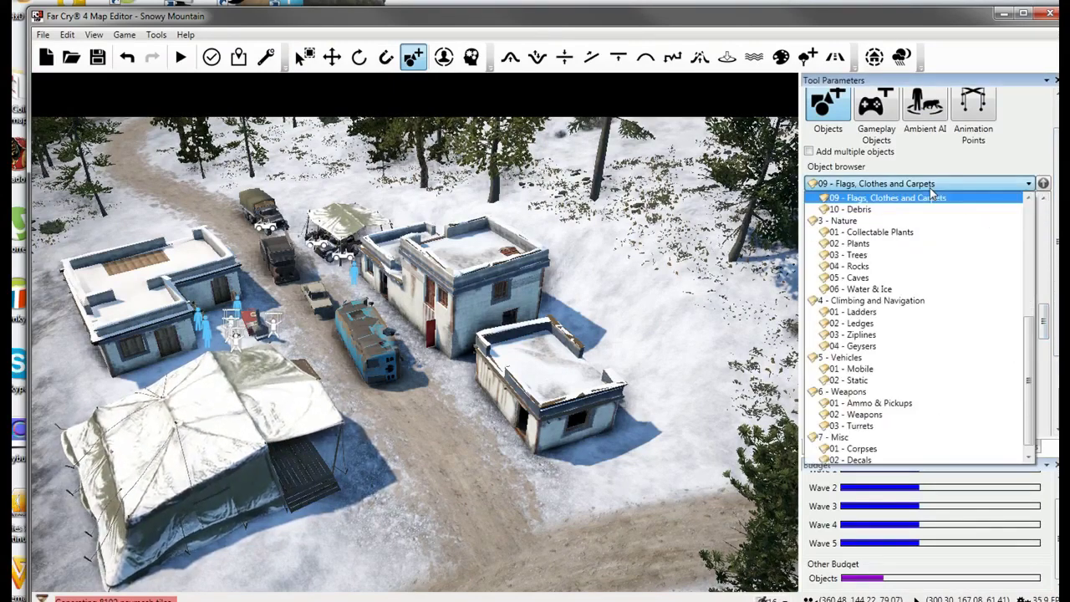
scroll(890, 291, up, 3)
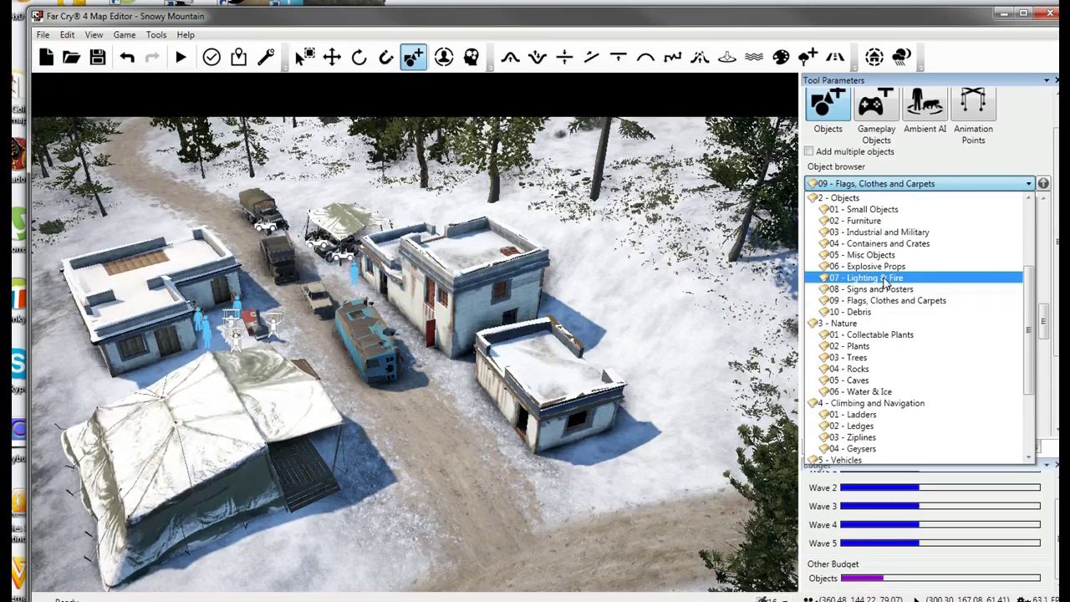
click(884, 281)
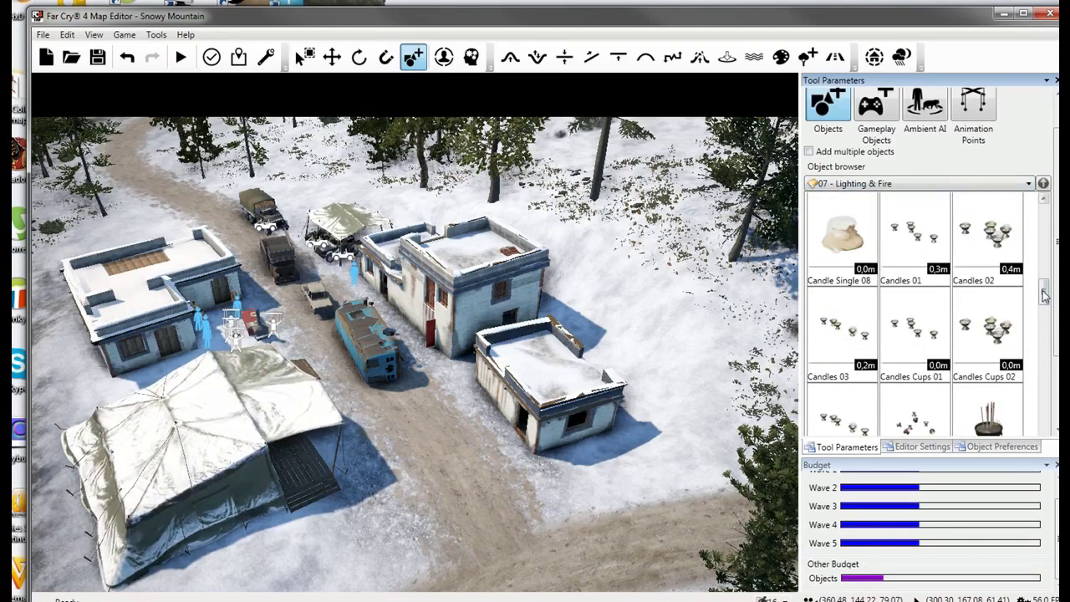
drag(1044, 294, 1037, 393)
click(988, 276)
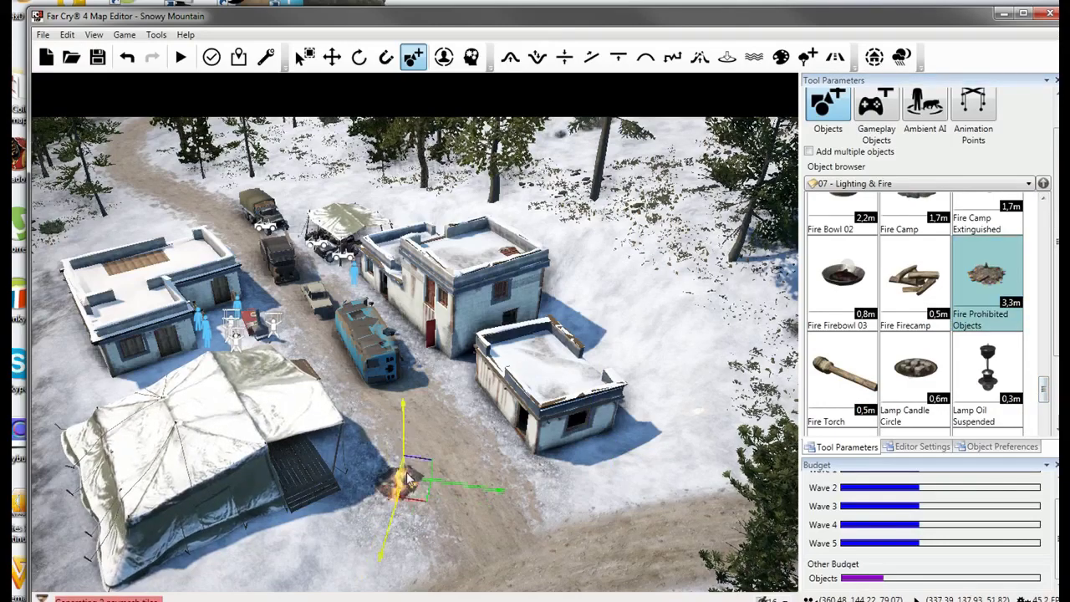
key(w)
right_drag(407, 477, 401, 507)
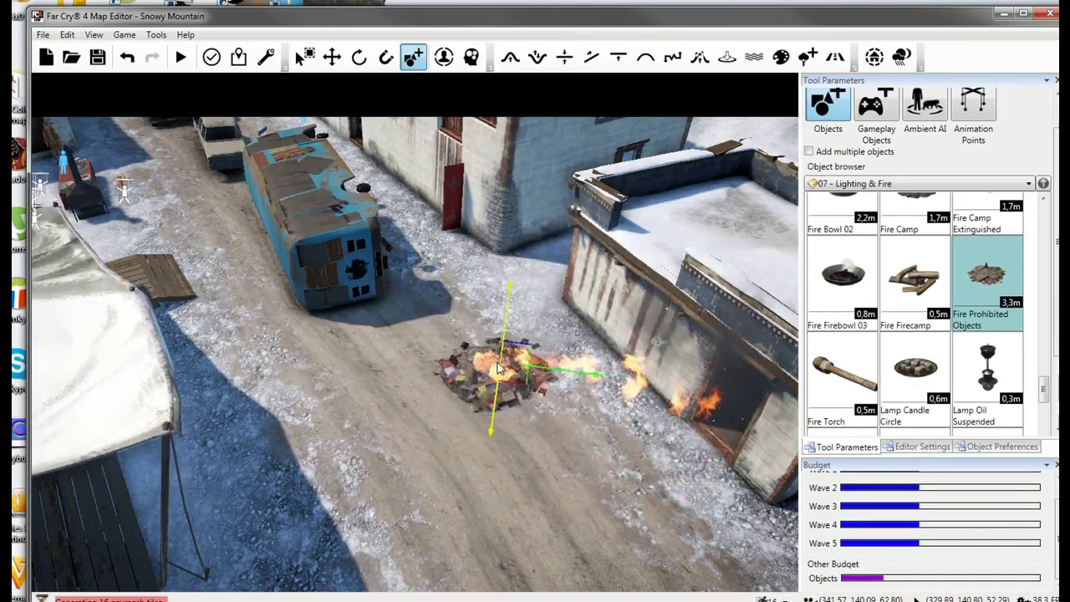
click(332, 378)
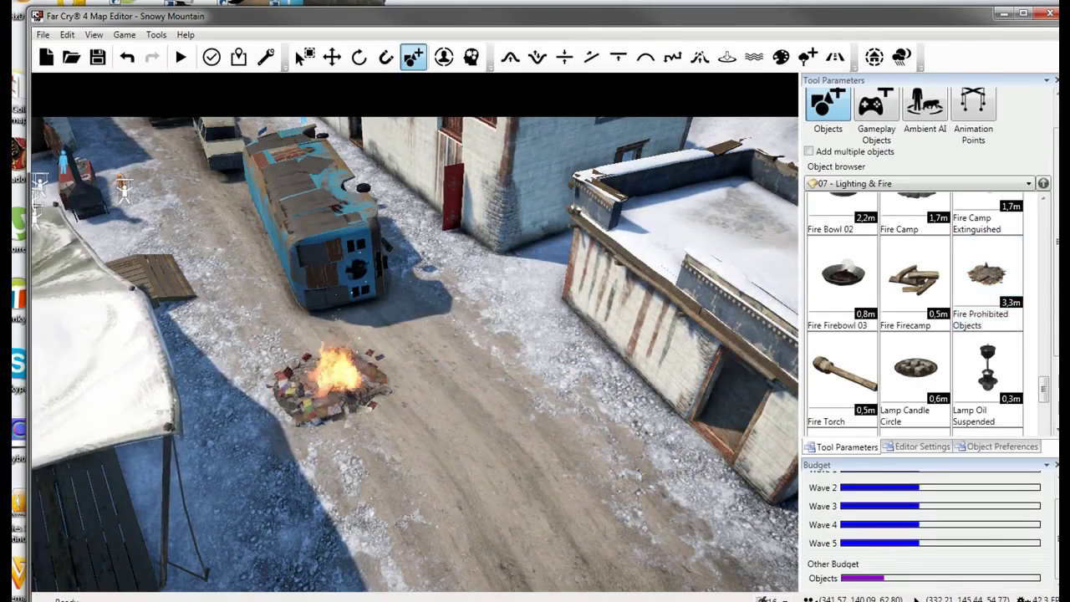
Preview the Sacred Candles Incense on the road without placing it, and search the object browser for "phys".
drag(1045, 393, 1045, 433)
click(916, 272)
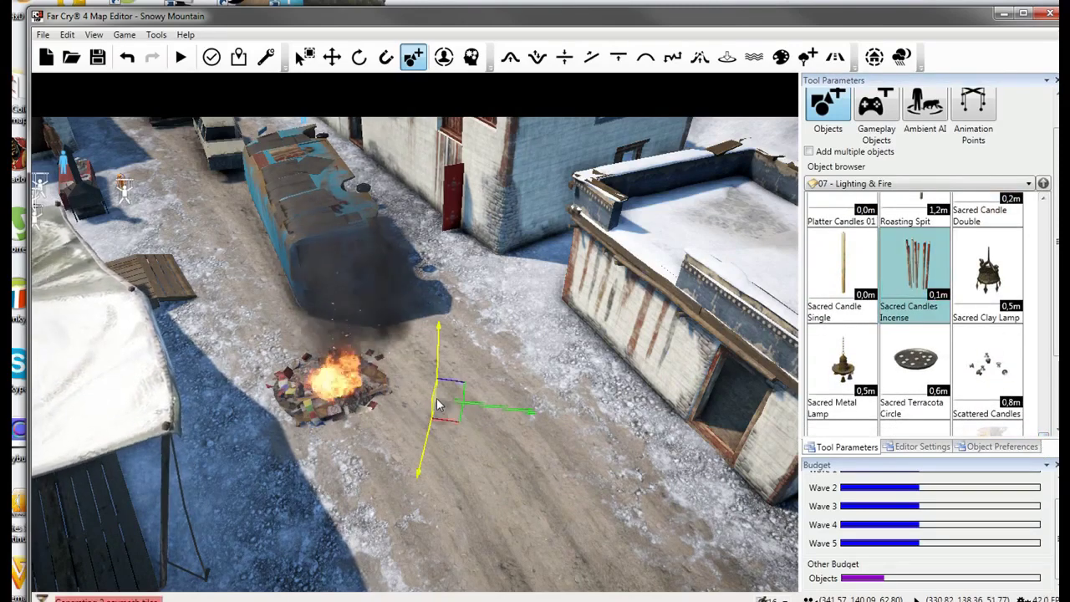
click(925, 186)
scroll(919, 348, down, 1)
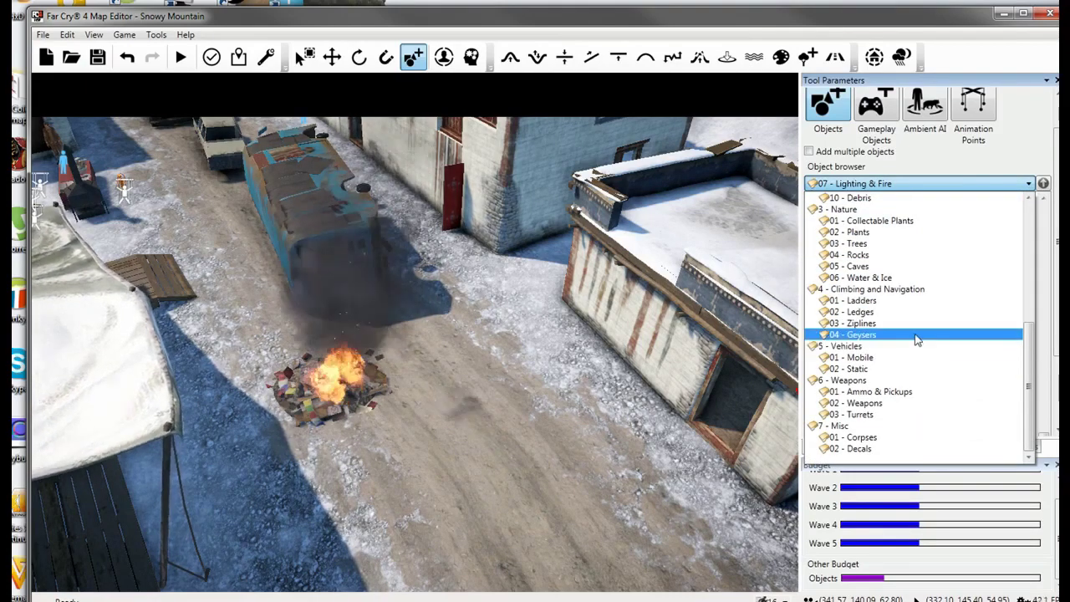
click(918, 334)
scroll(920, 251, down, 2)
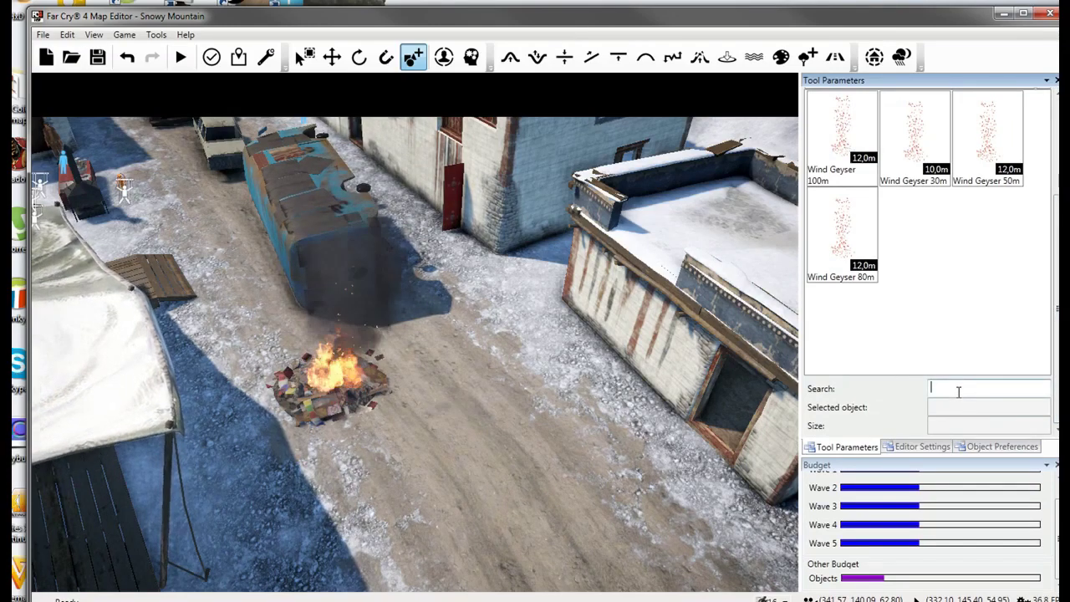
text(ph)
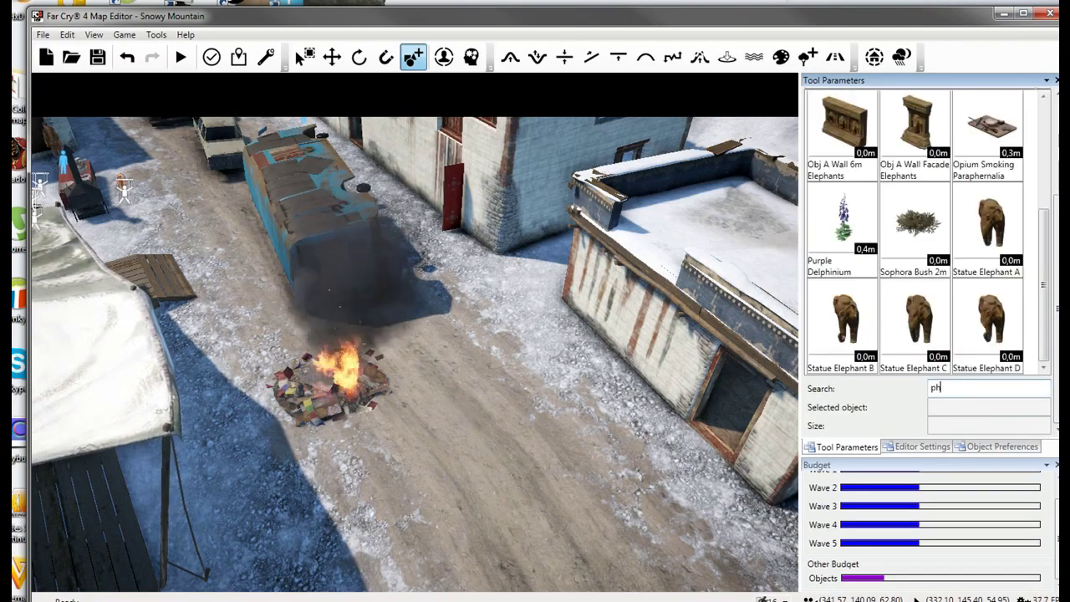
text(ys)
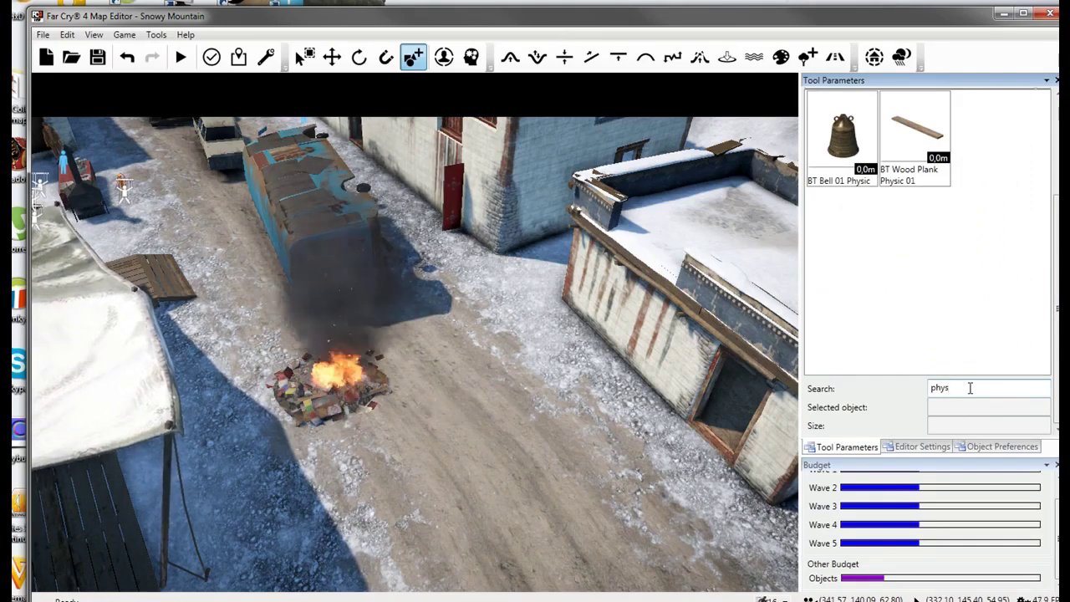
key(BackSpace)
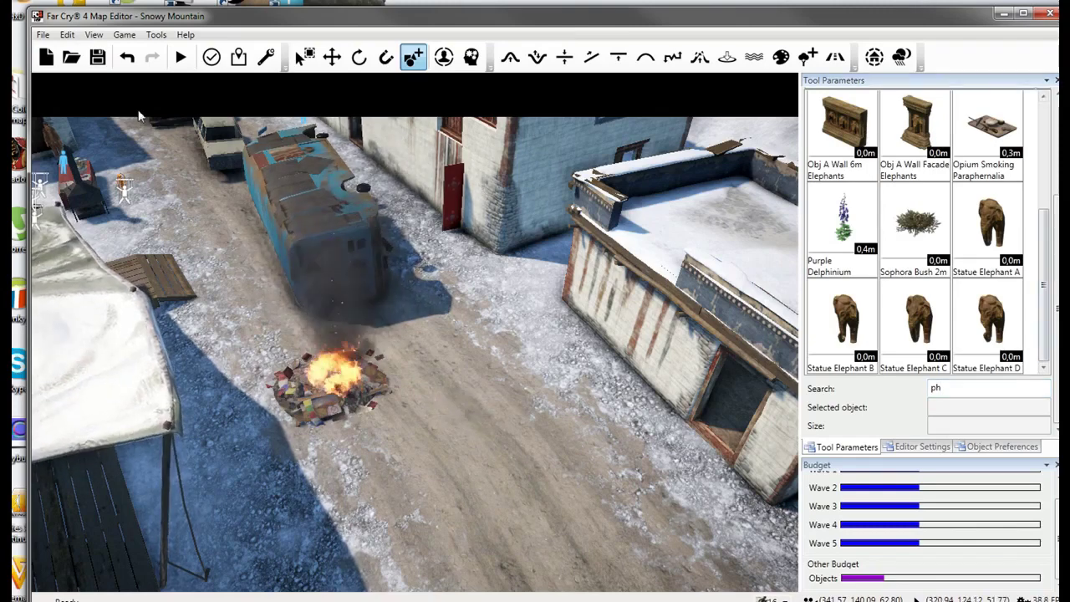
Open the Bombed Out map from the list of all own maps.
click(42, 35)
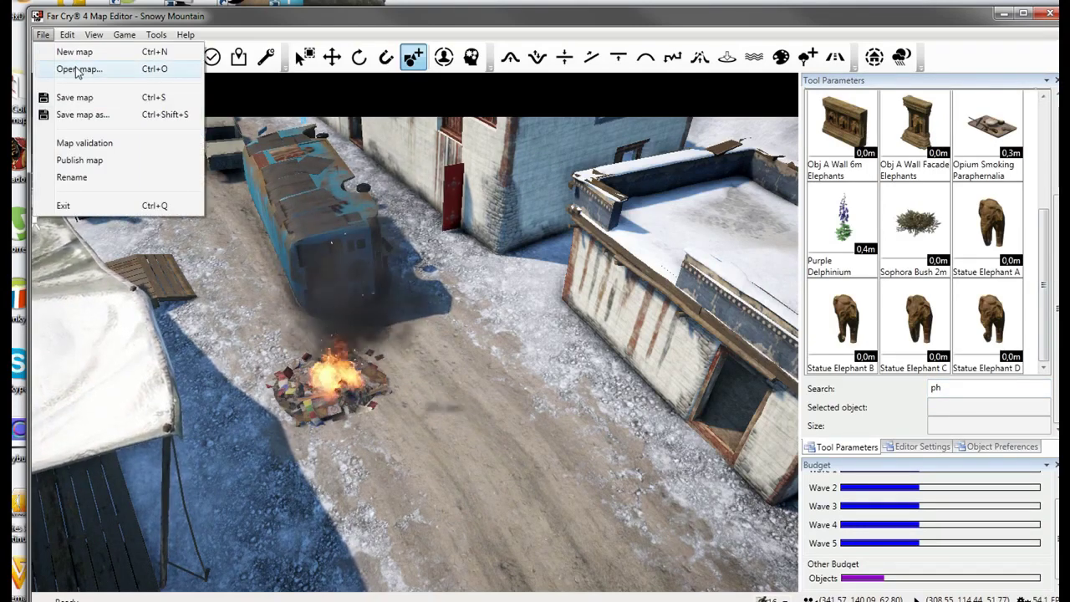
click(77, 70)
click(669, 309)
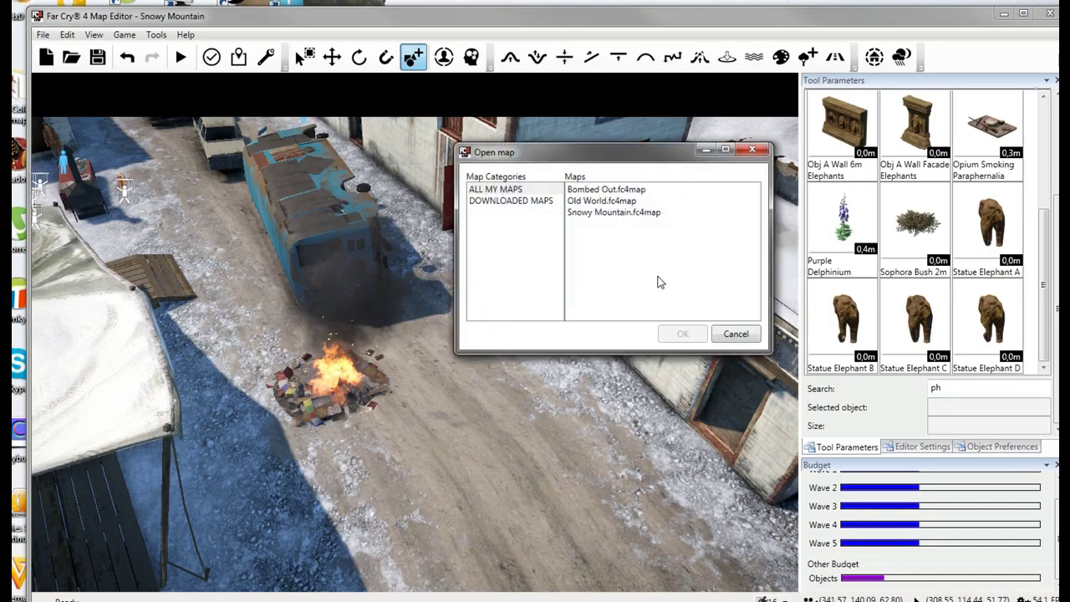
double_click(616, 192)
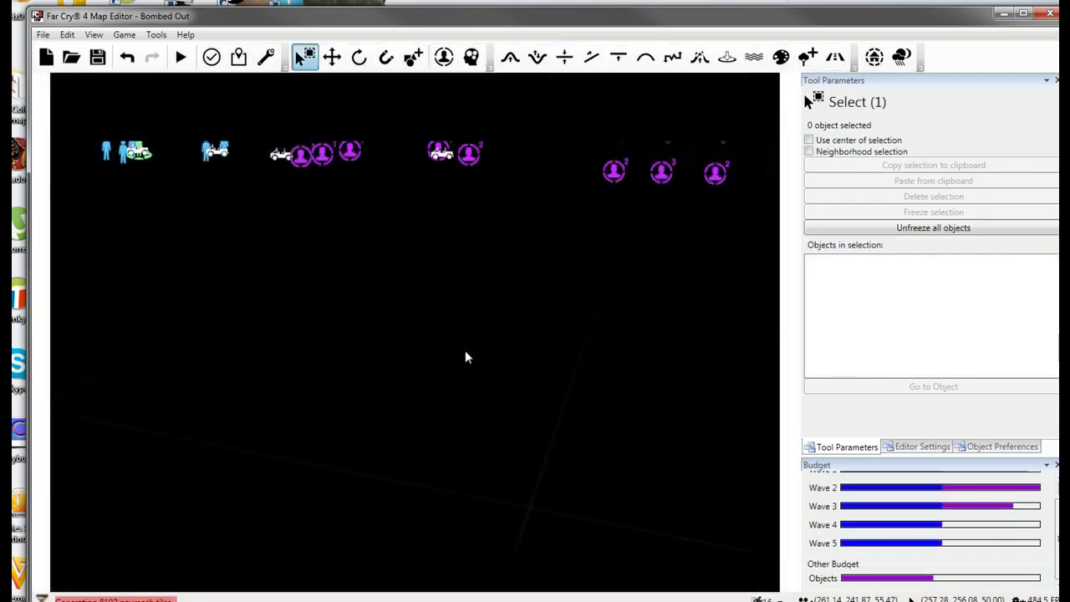
Turn off the display of painted vegetation in the editor settings for the Bombed Out map.
mouse_move(466, 352)
right_down()
mouse_move(480, 272)
mouse_move(284, 266)
mouse_move(282, 254)
mouse_move(281, 305)
mouse_move(360, 309)
mouse_move(393, 284)
mouse_move(355, 339)
mouse_move(272, 359)
mouse_move(475, 346)
right_up()
key(w)
key(s)
key(w)
click(917, 448)
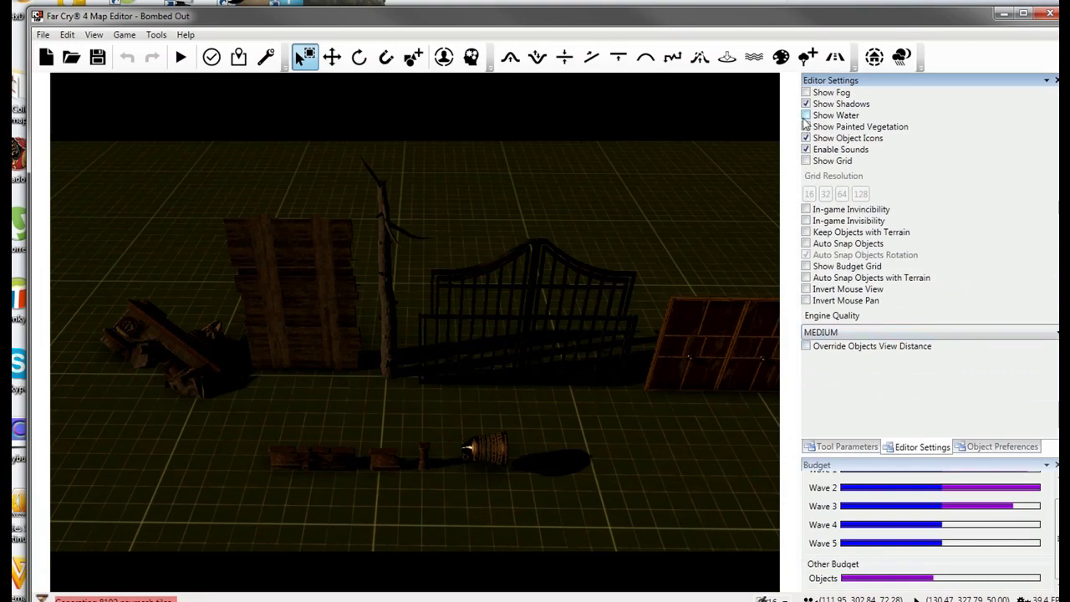
click(805, 126)
Extend the map limits beyond the end of the road to enclose the gate, wooden wall, bell and mounted weapon.
key(s)
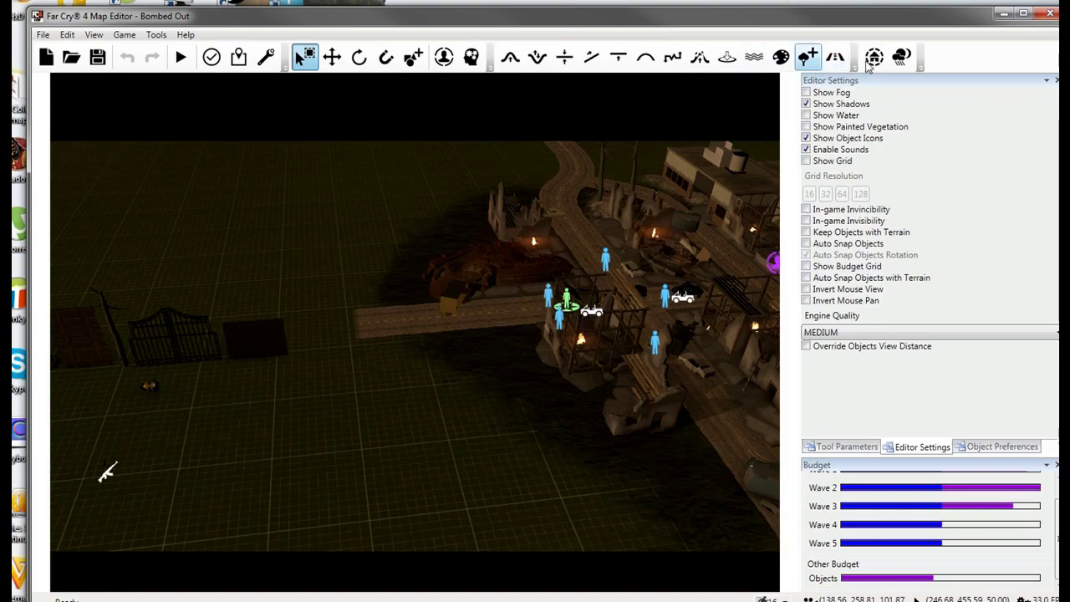
click(874, 57)
key(s)
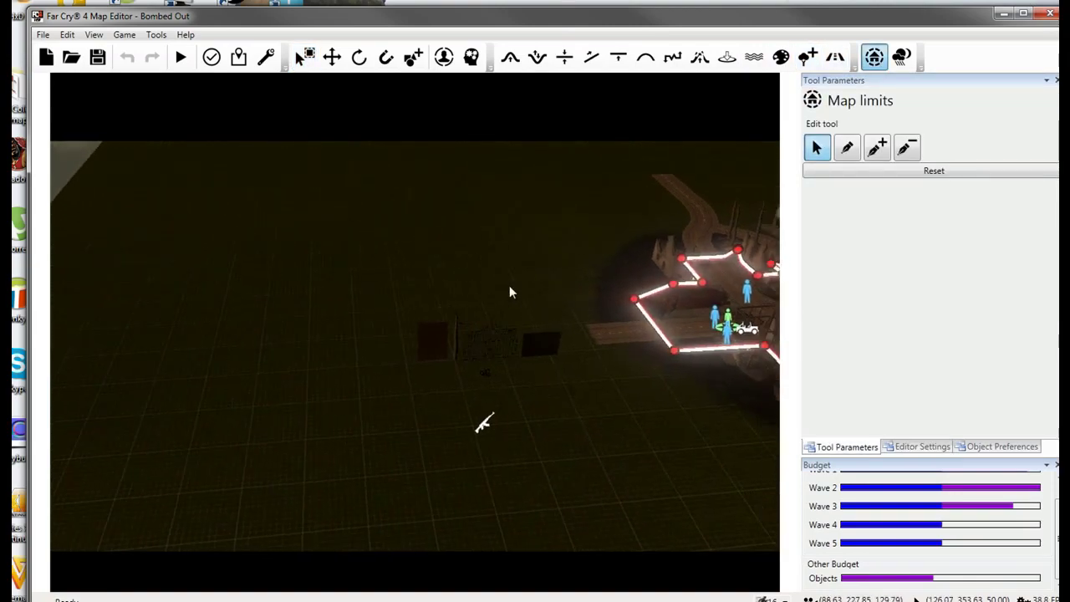
key(d)
right_drag(511, 293, 469, 231)
drag(469, 230, 506, 306)
drag(535, 414, 536, 414)
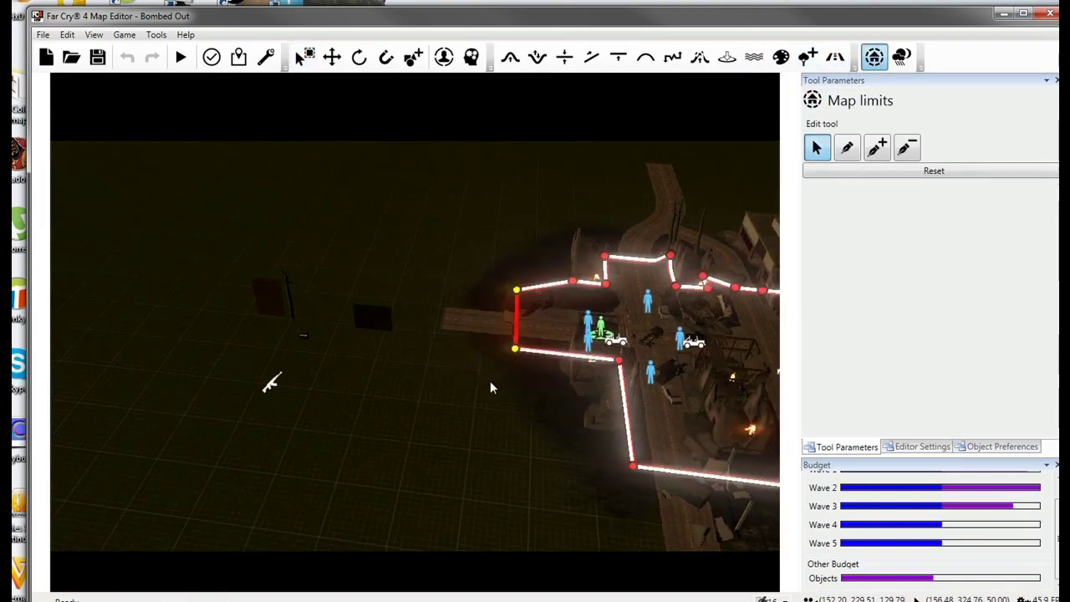
drag(517, 356, 267, 362)
drag(516, 288, 227, 264)
click(429, 241)
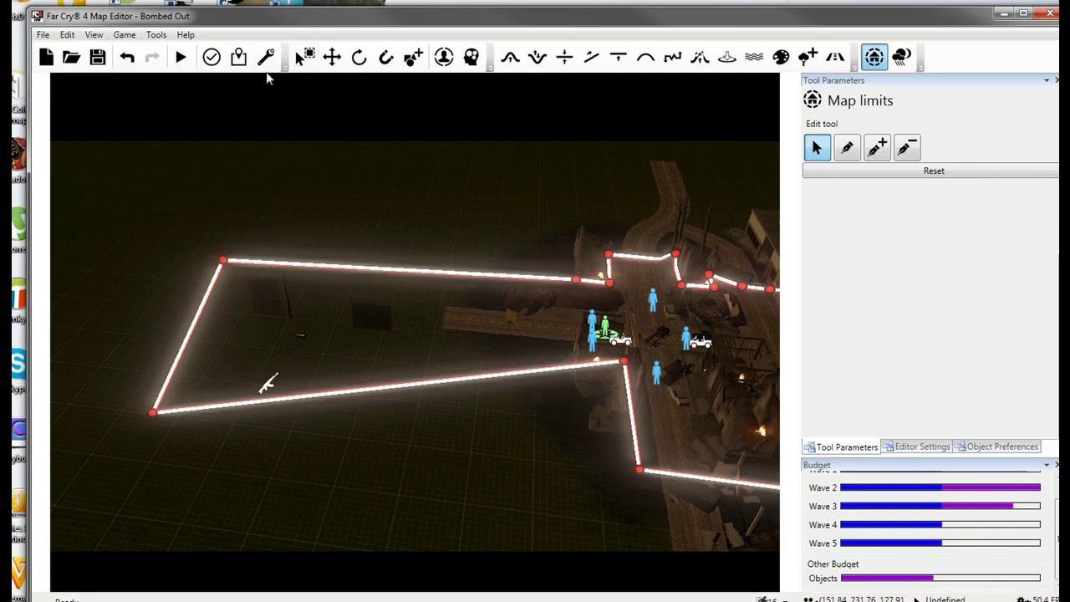
Play-test Bombed Out and walk from the spawn point past the road to the row of props by the iron gate.
click(182, 59)
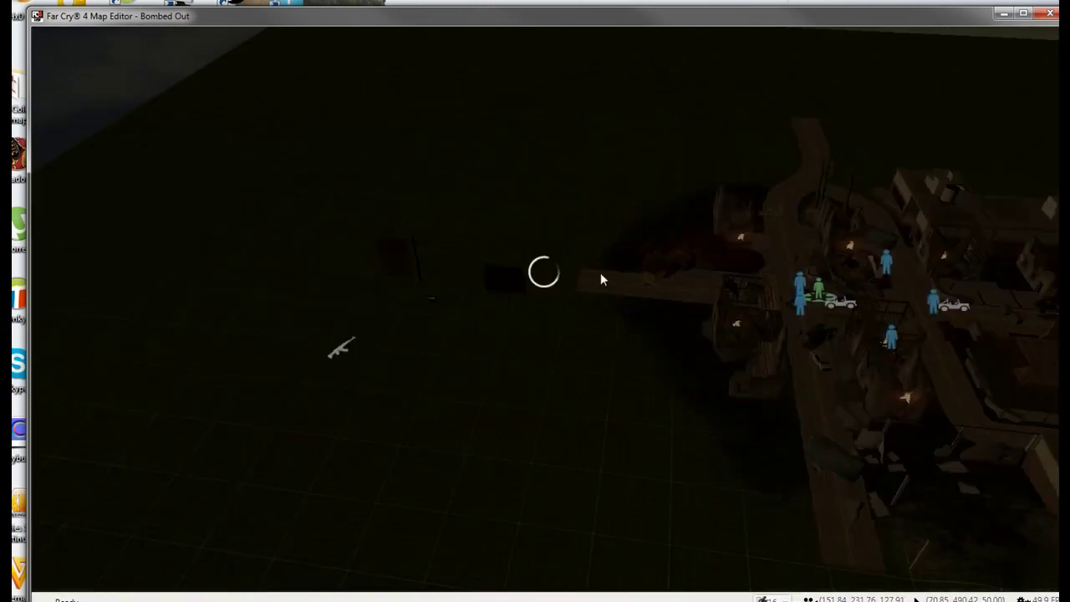
key(Return)
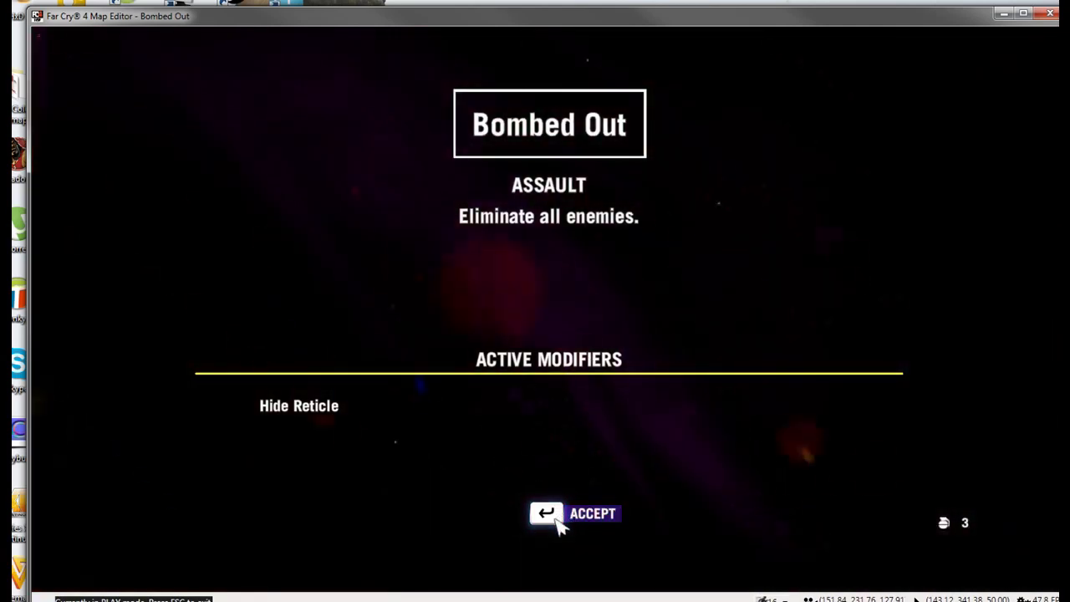
key(w)
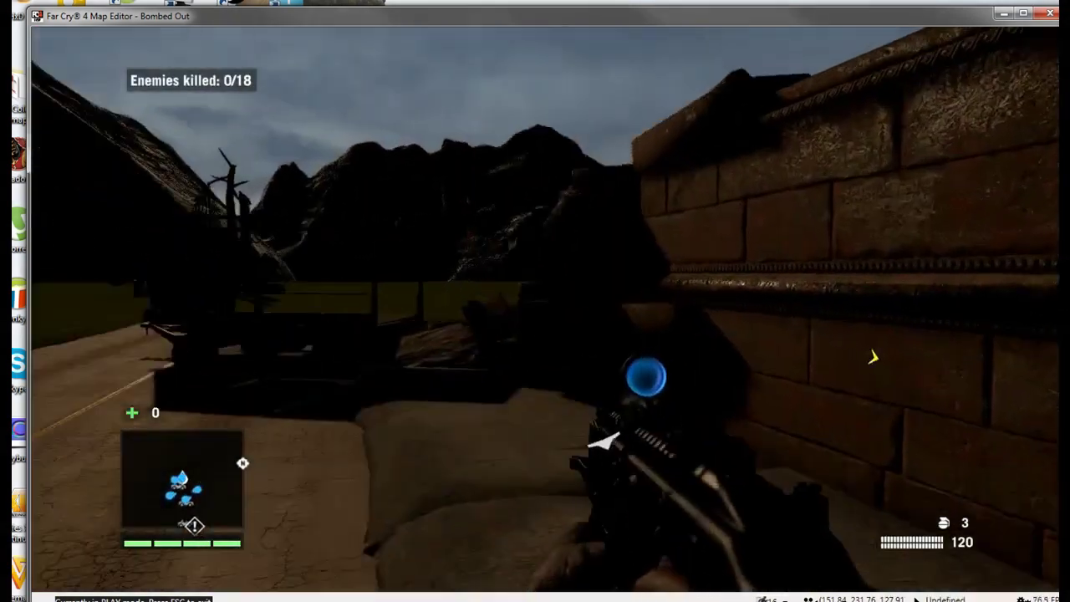
key(w)
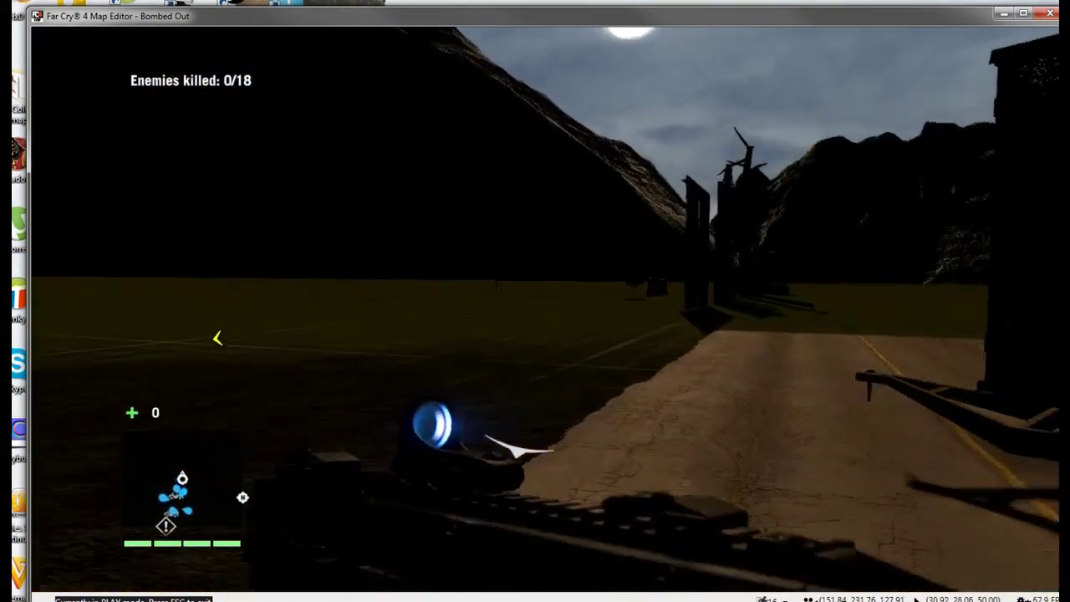
key(w)
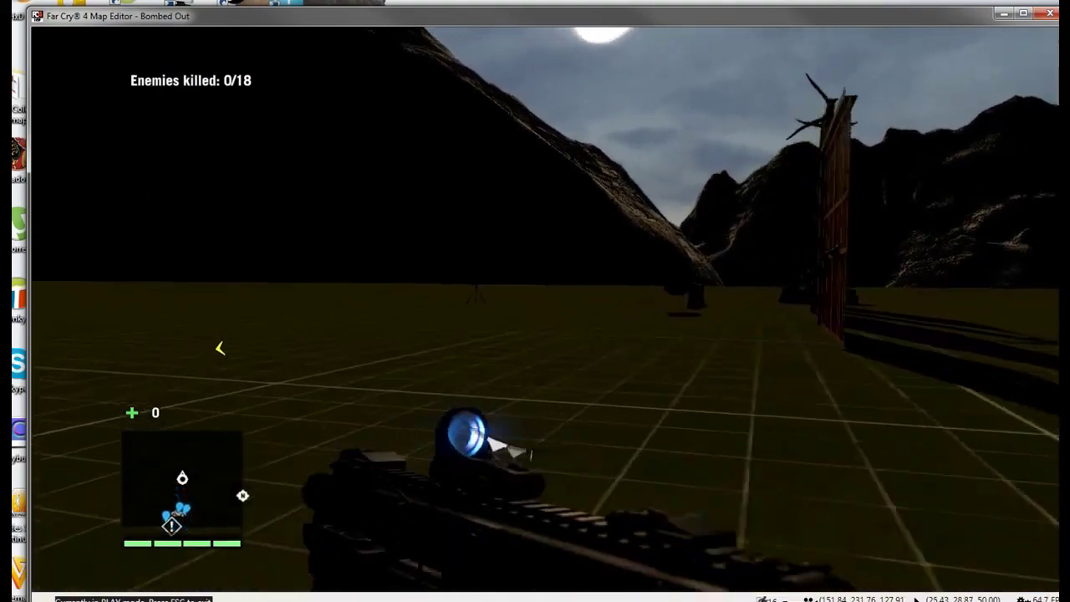
key(w)
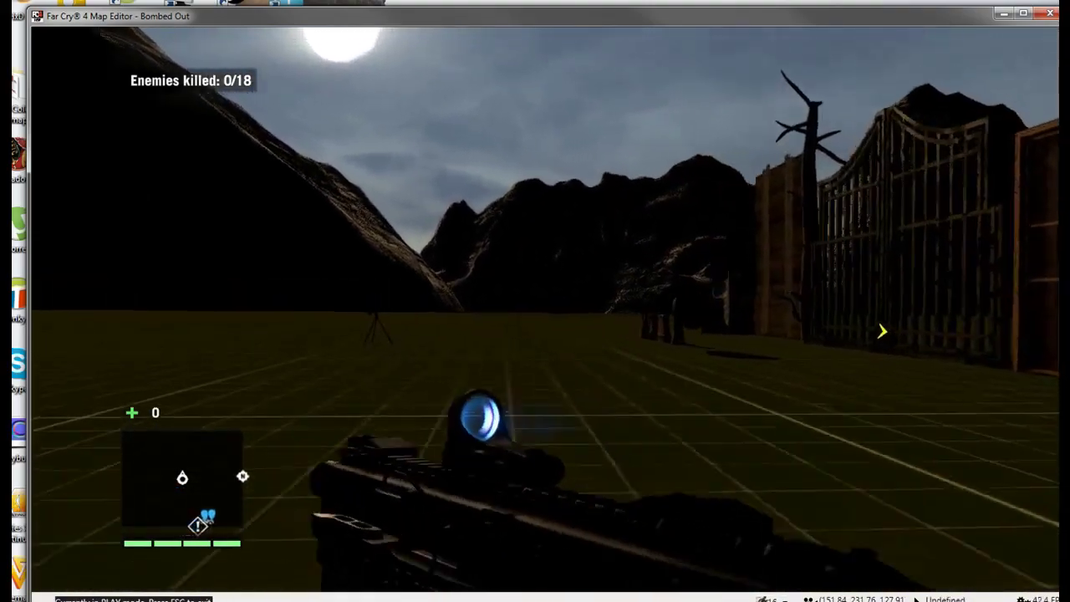
key(w)
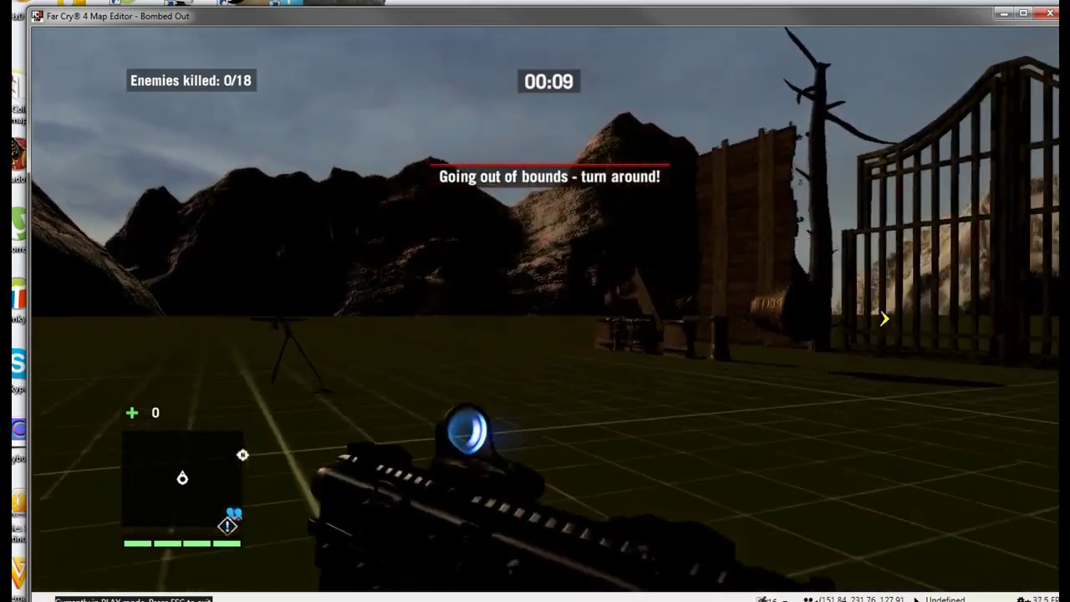
key(w)
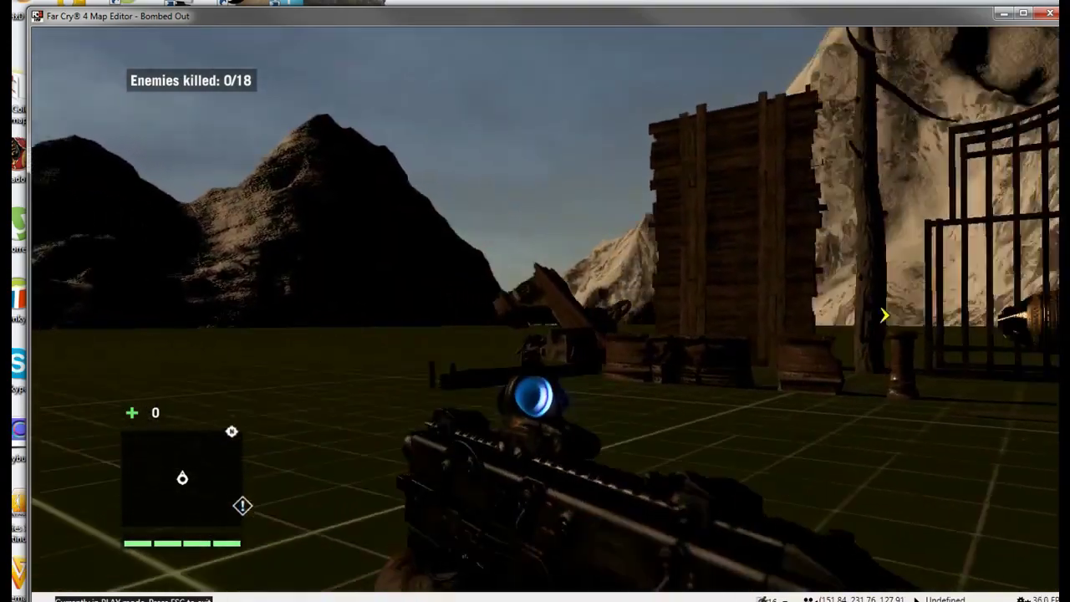
key(w)
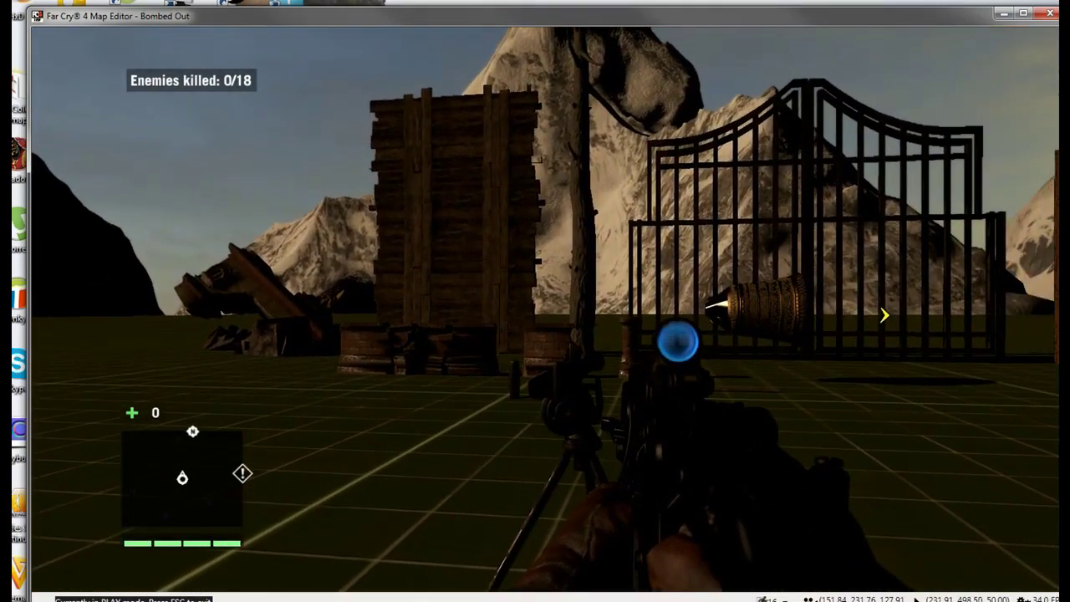
Raise the brightness in the video color settings and resume the play-test.
key(Escape)
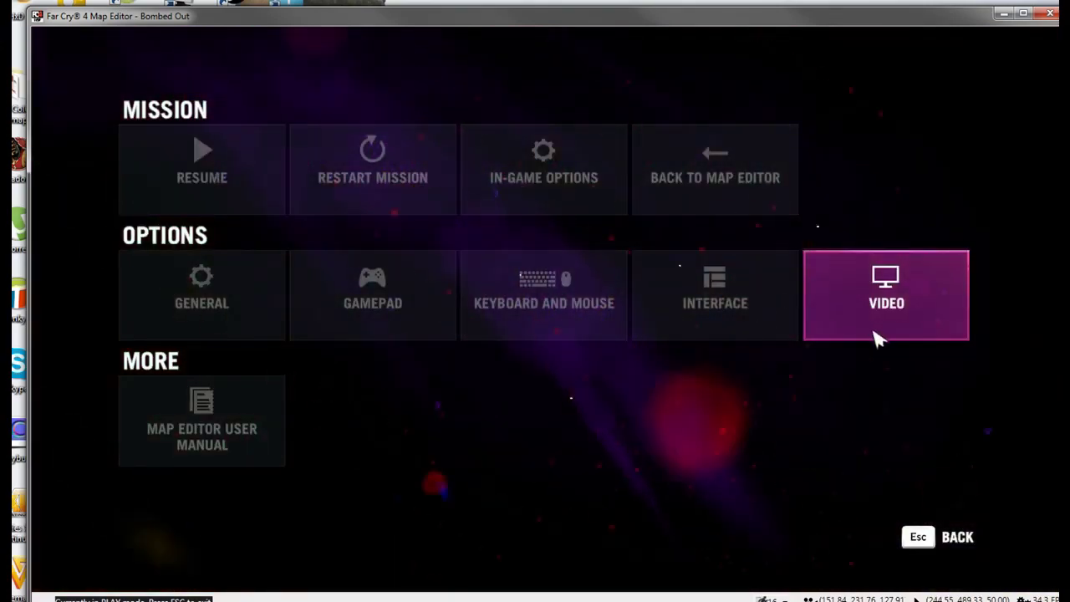
click(878, 337)
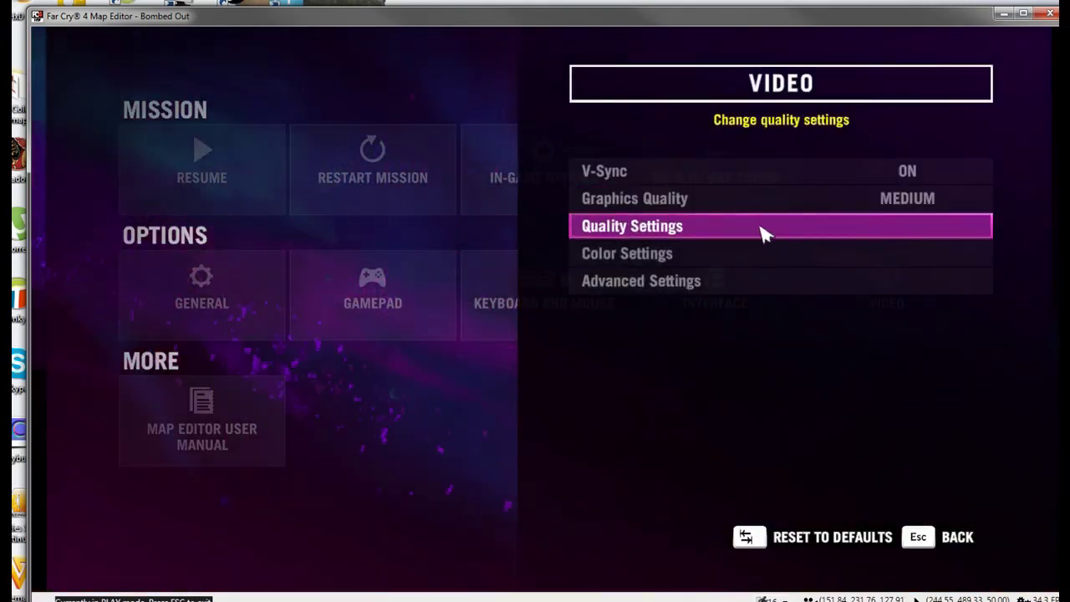
click(757, 248)
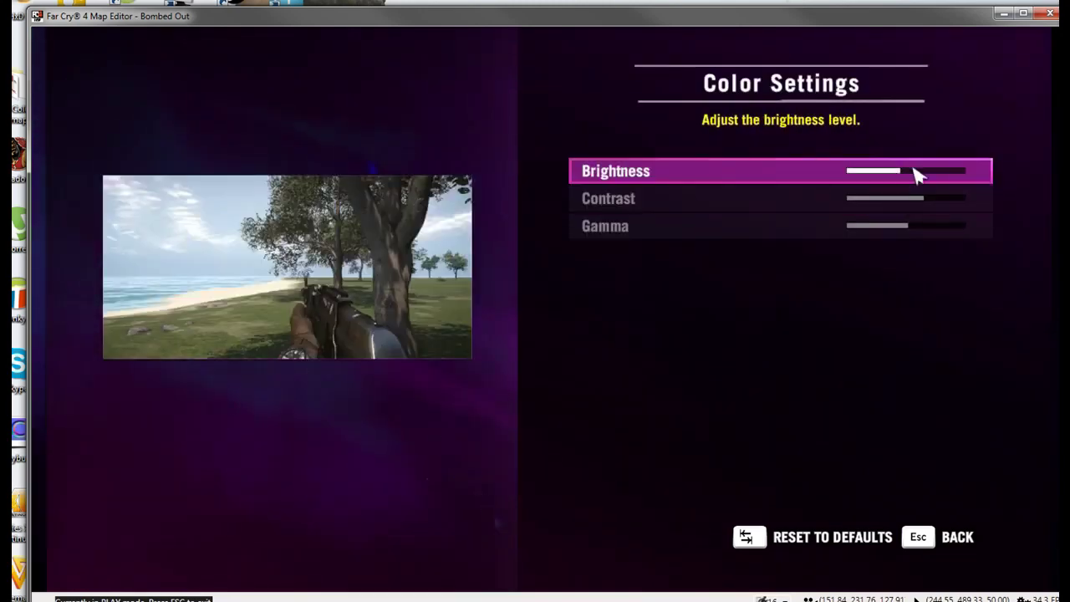
drag(897, 183, 914, 183)
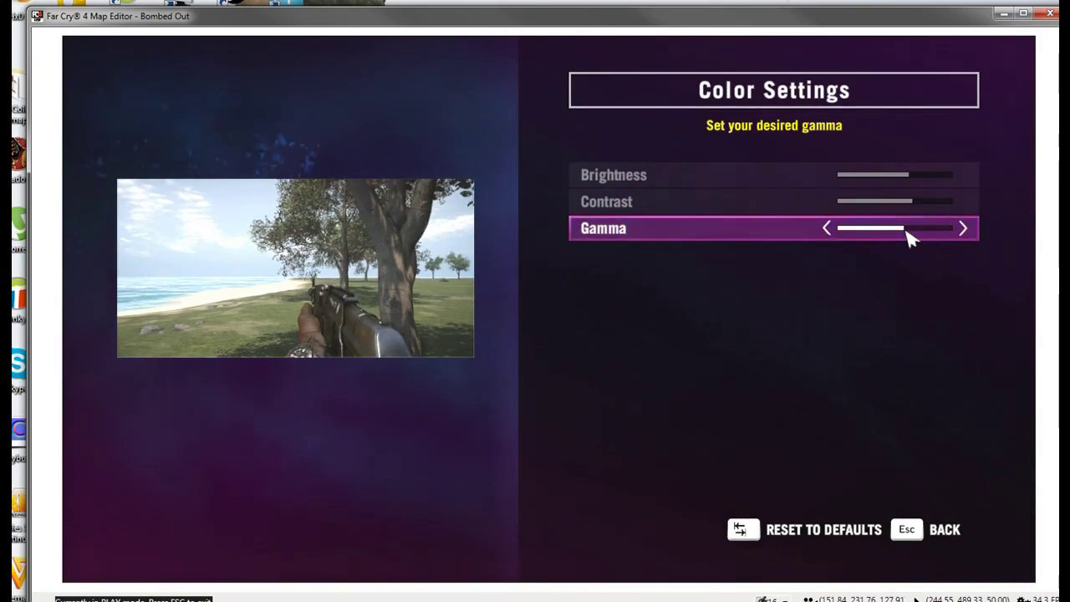
click(917, 541)
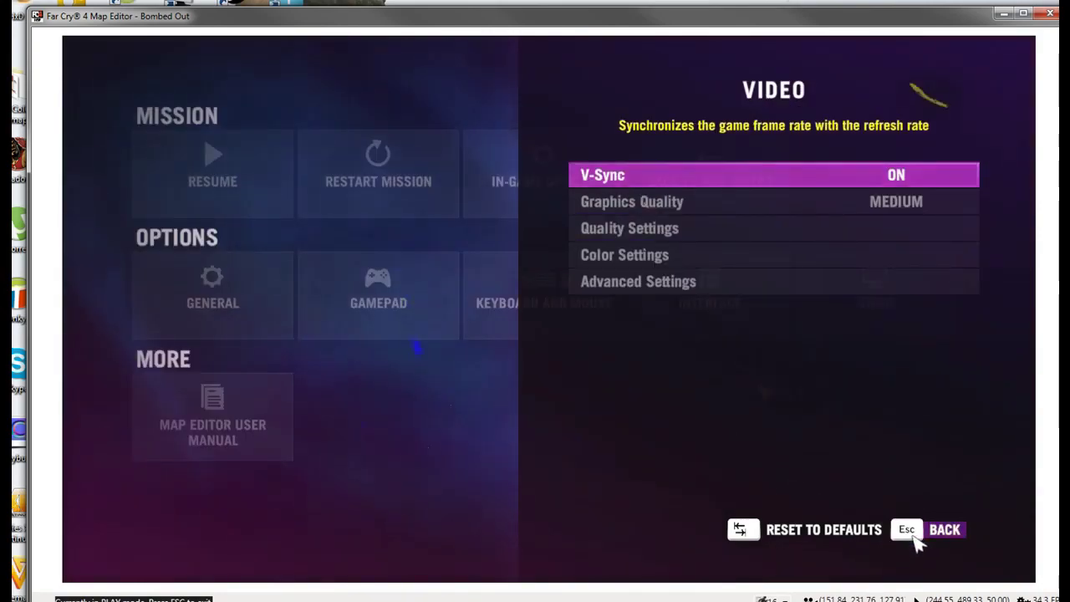
click(917, 541)
key(Escape)
Test how the stone pieces, wooden wall, gate, bell and doors break by firing the explosive weapon at them, and pause the game.
key(w)
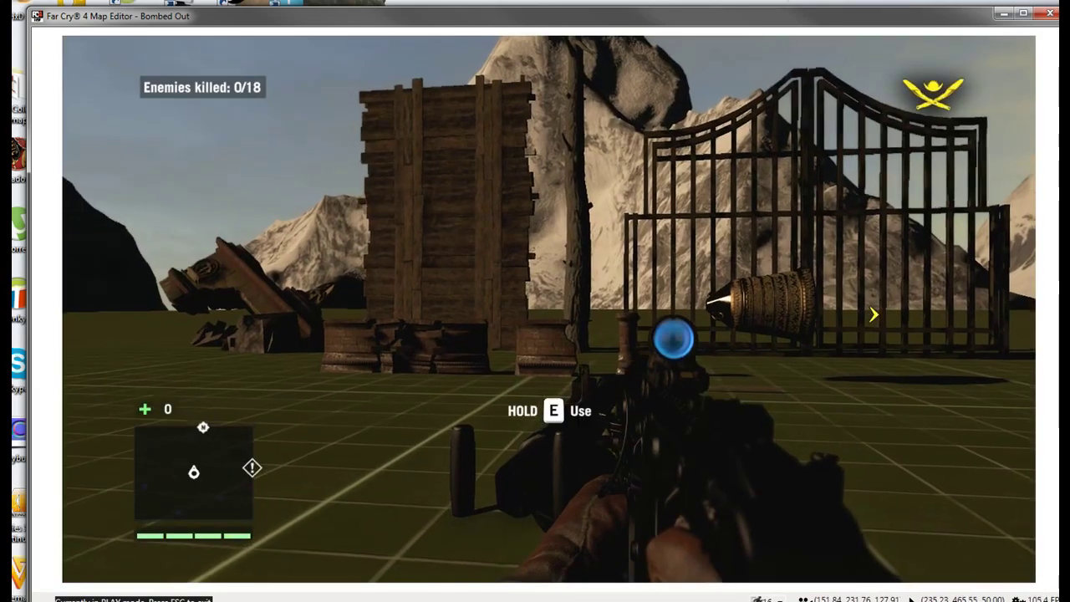
key(2)
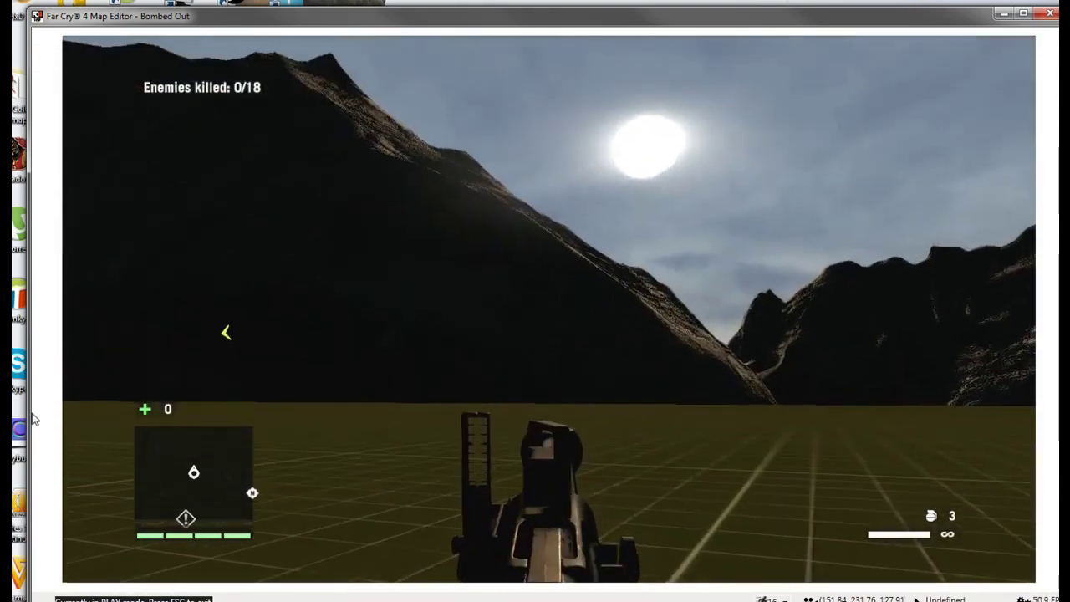
key(w)
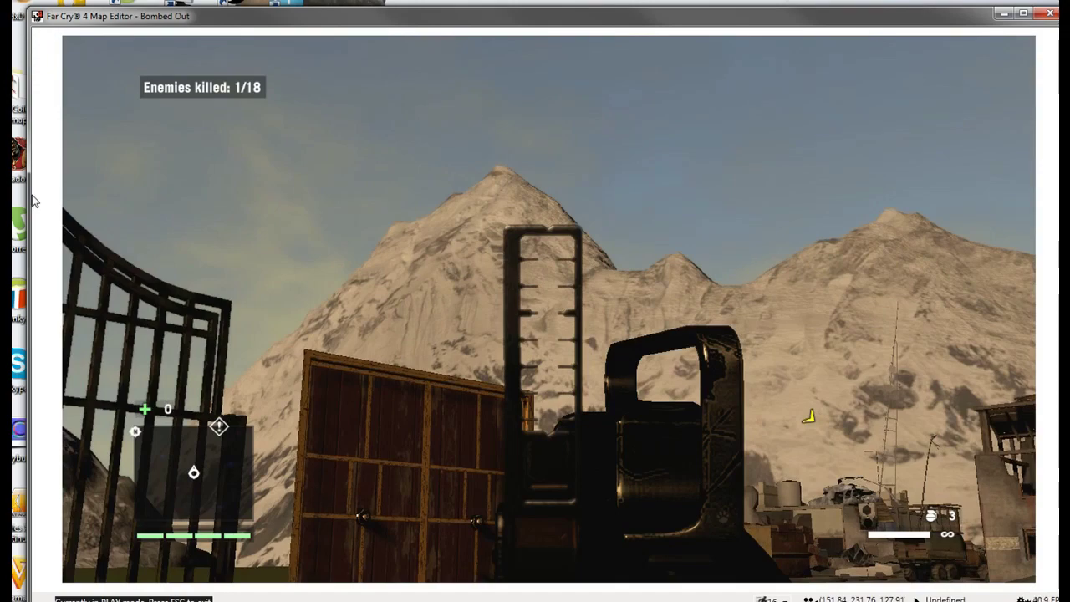
key(s)
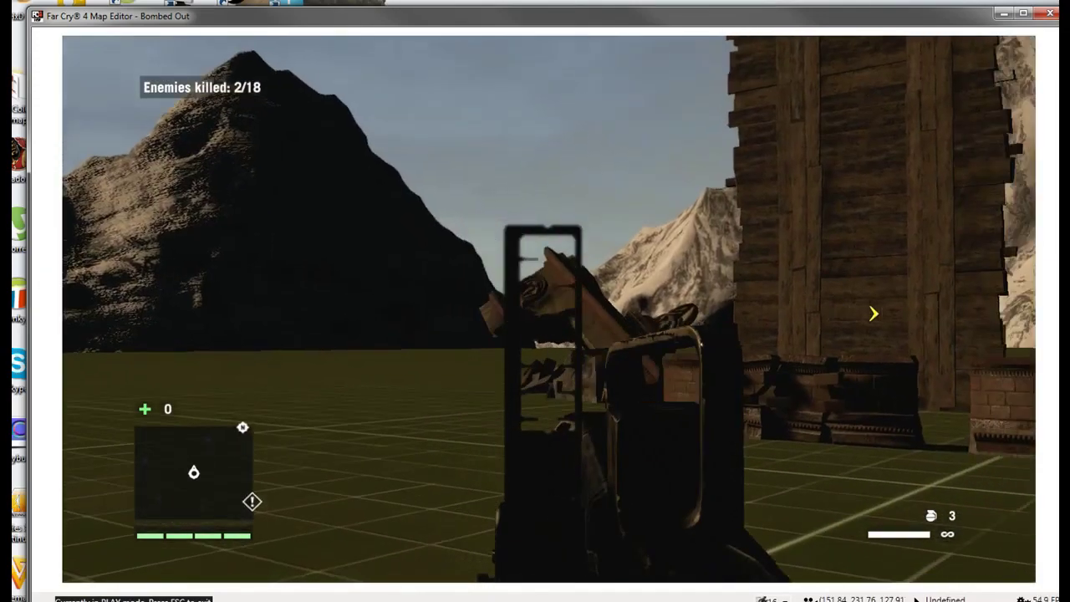
click(549, 309)
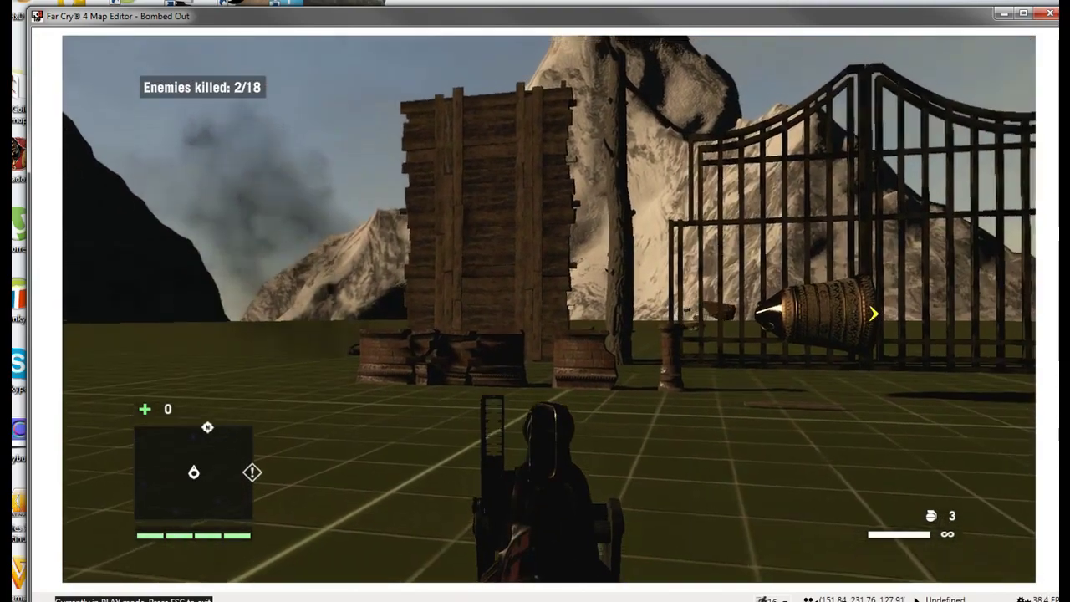
right_click(873, 314)
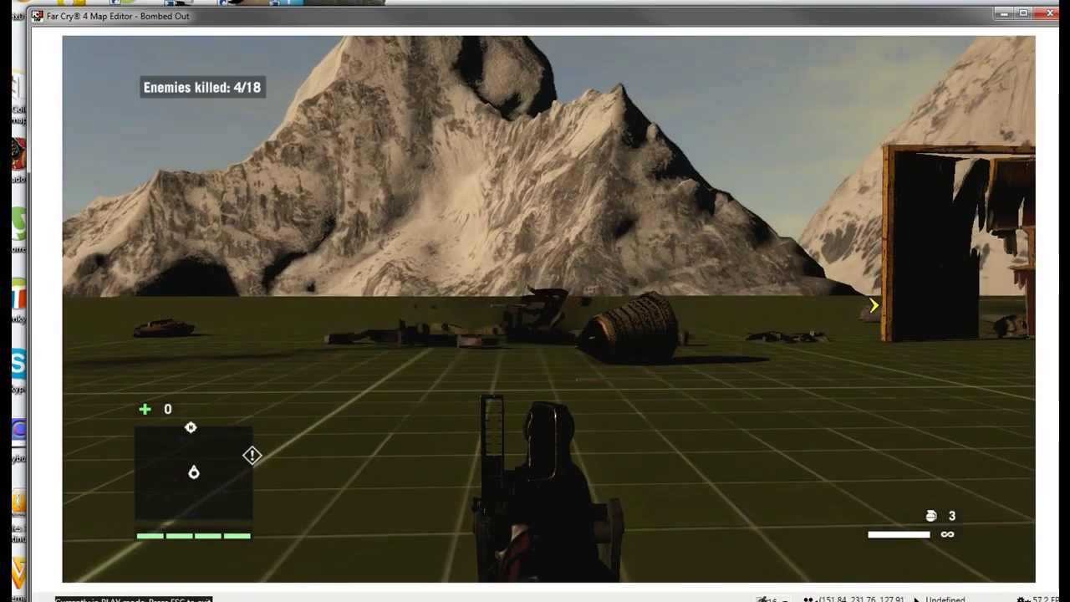
key(Escape)
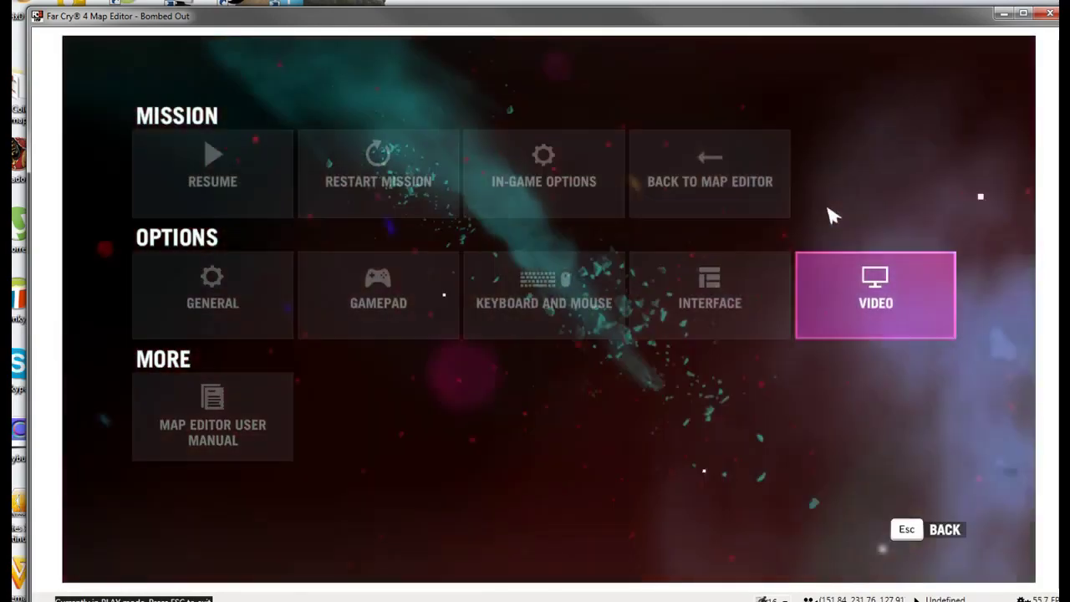
Return from the play-test to the map editor and select the dead tree and the iron gate in turn to check their object names.
click(778, 195)
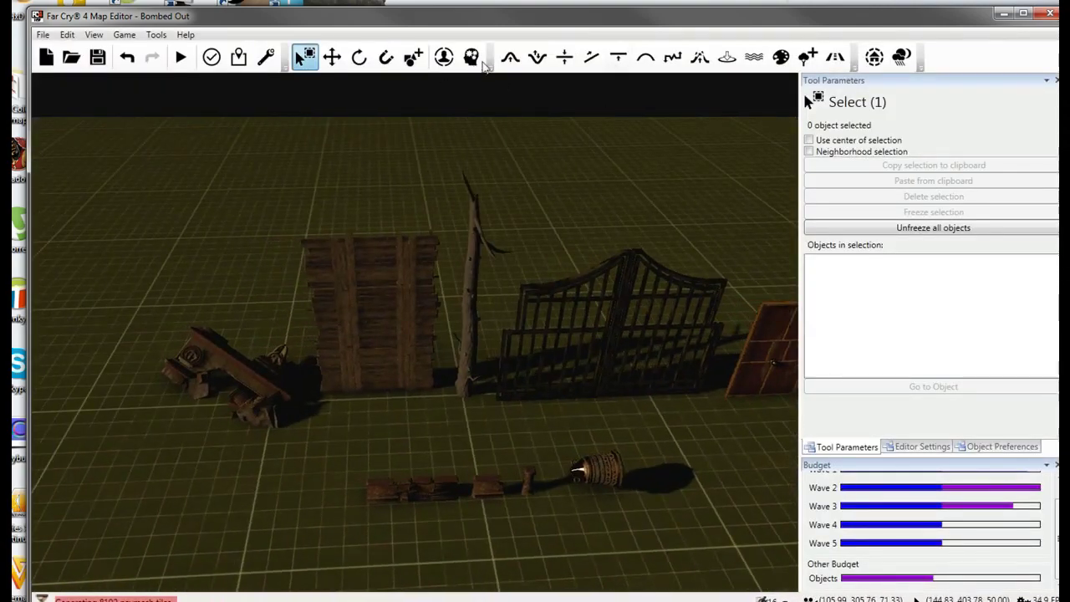
click(362, 343)
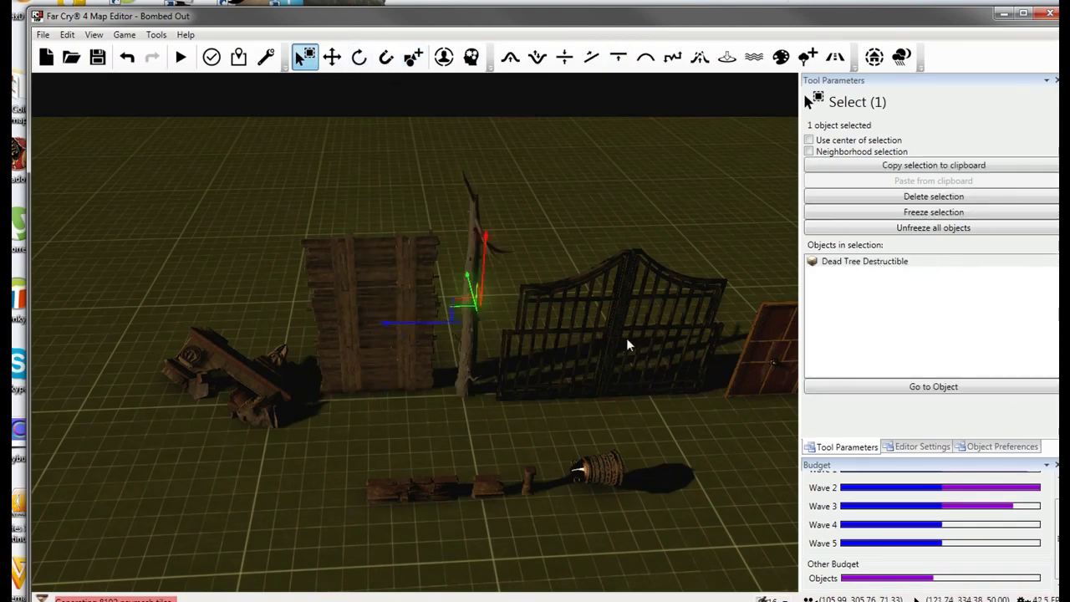
click(884, 264)
click(579, 333)
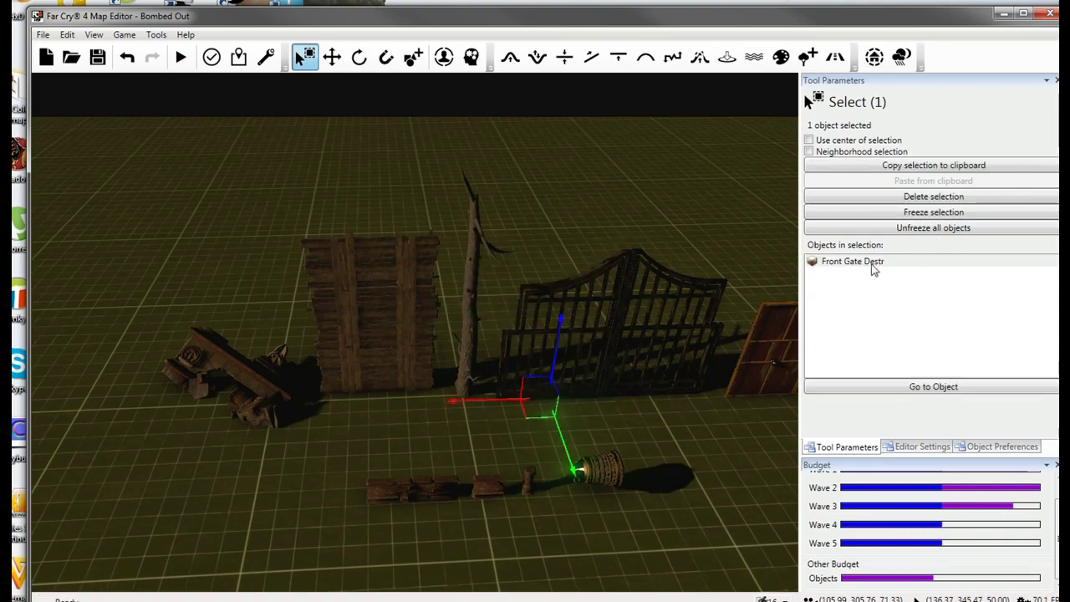
right_drag(442, 367, 493, 378)
key(d)
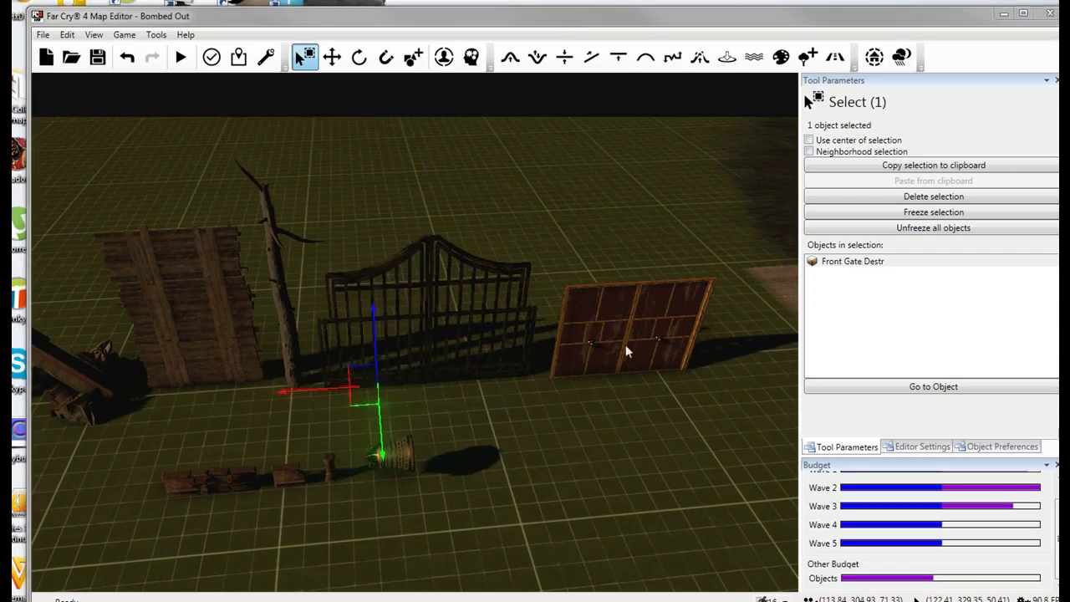
Place Ice Column 05 from the 06 - Water & Ice object category on the ground in front of the wooden doors.
click(415, 58)
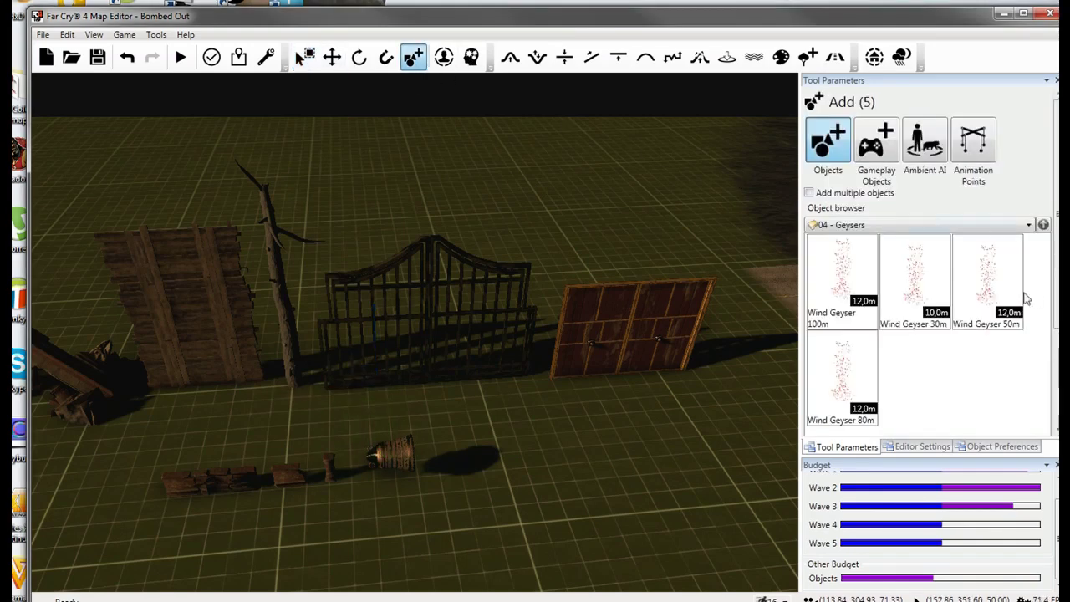
click(1029, 226)
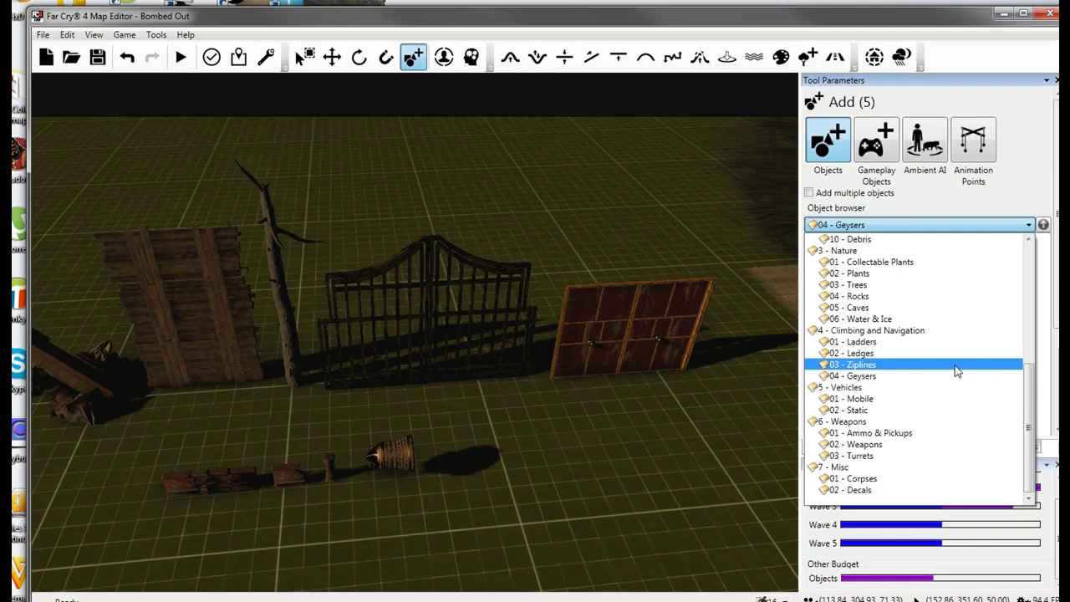
scroll(955, 343, up, 1)
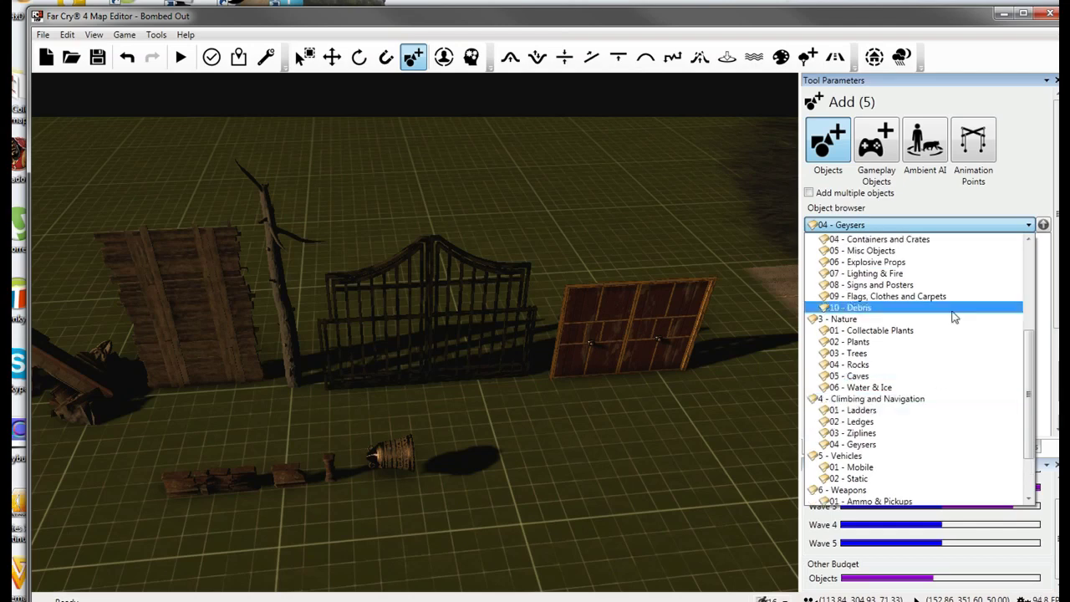
click(887, 387)
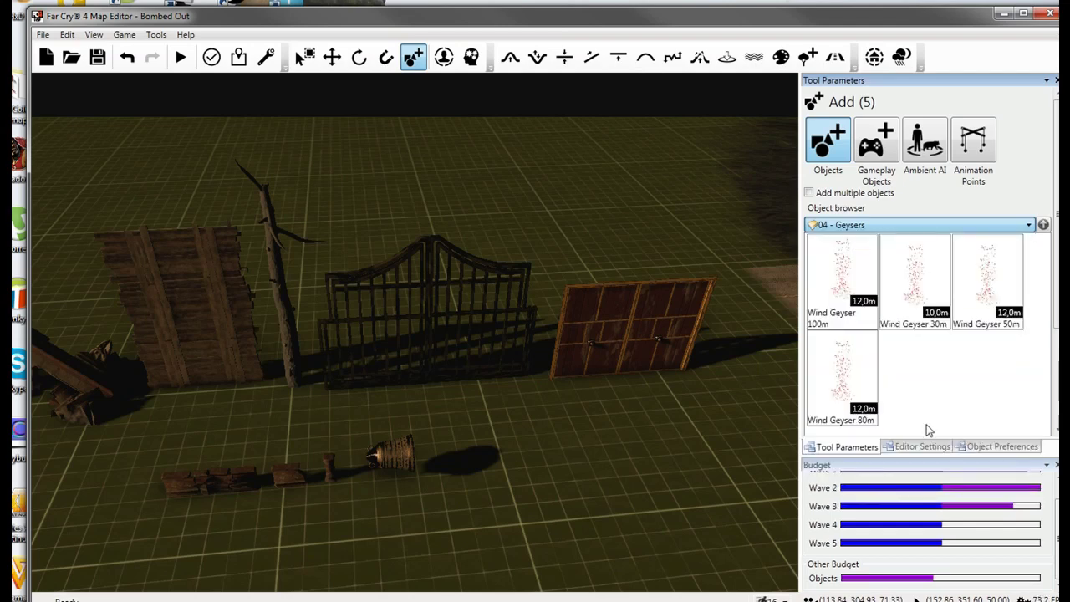
drag(1050, 293, 1042, 363)
click(666, 470)
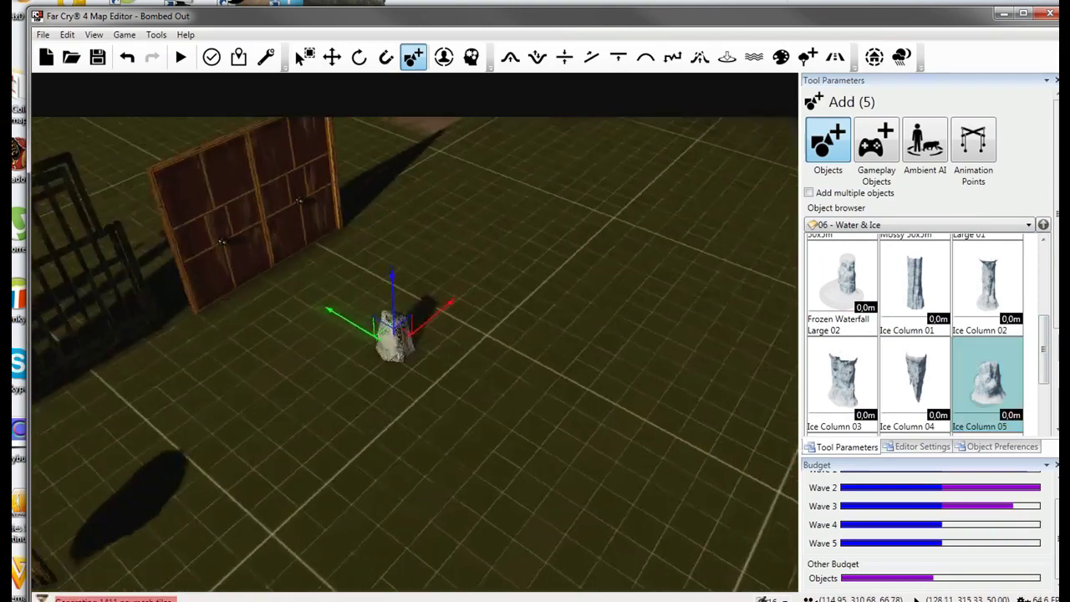
right_drag(666, 470, 654, 413)
drag(655, 413, 627, 346)
right_drag(626, 346, 585, 352)
drag(585, 353, 522, 360)
key(ctrl+g)
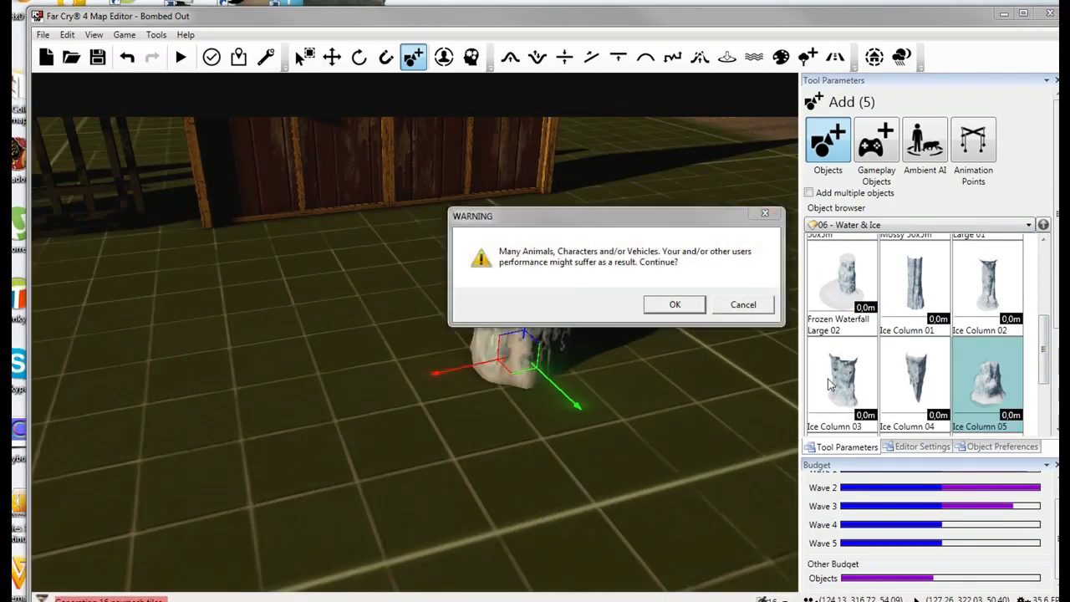
click(676, 305)
Hang an Icicle 03M 01 and an Icicle 01M side by side along the upper edge of the wooden doors.
right_drag(680, 312, 728, 316)
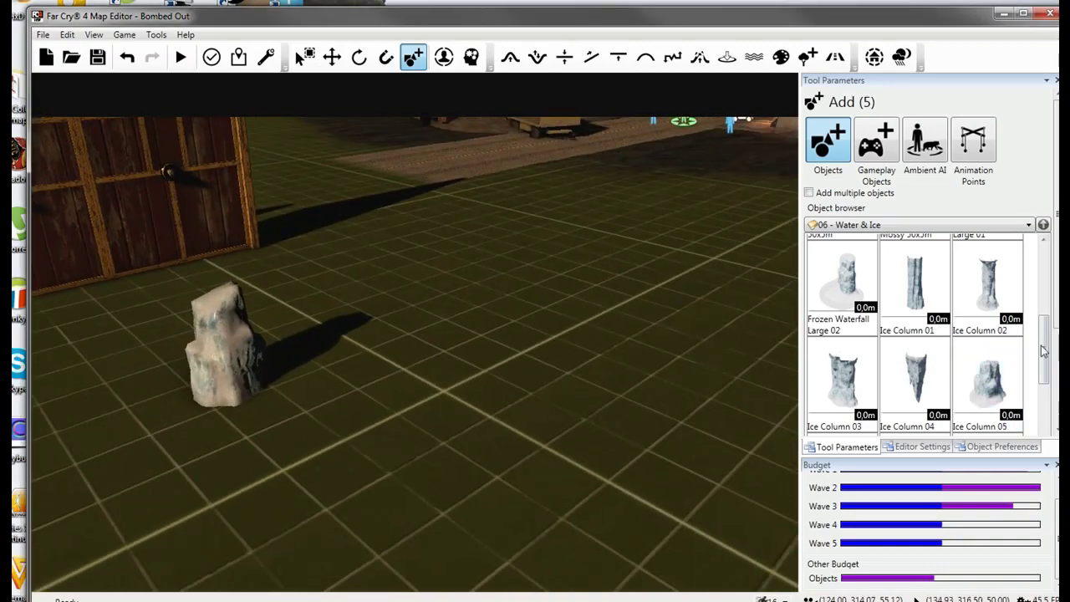
scroll(1044, 351, down, 5)
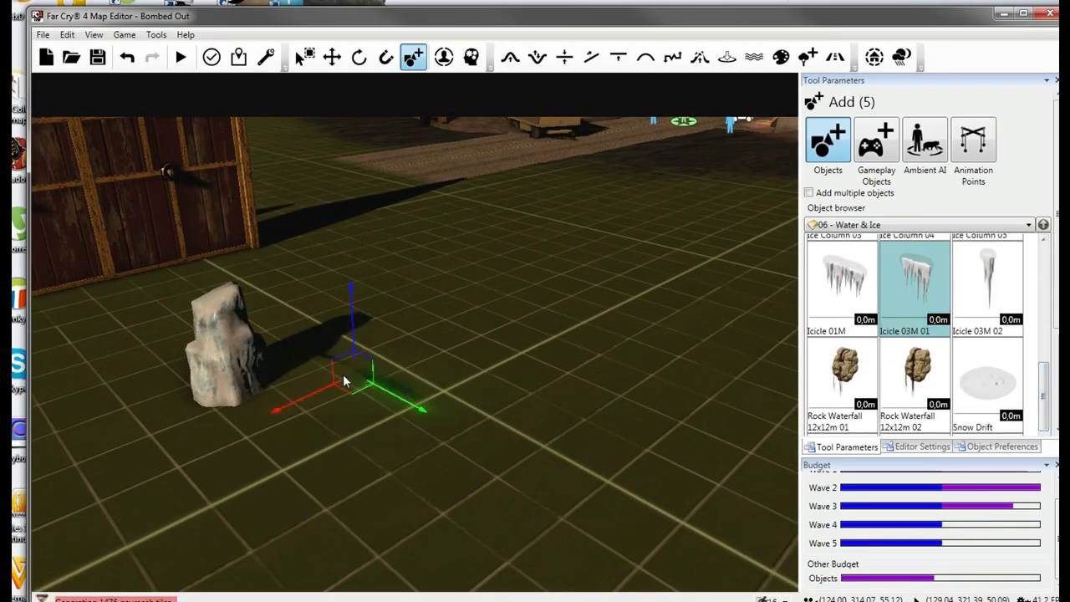
right_drag(226, 297, 385, 240)
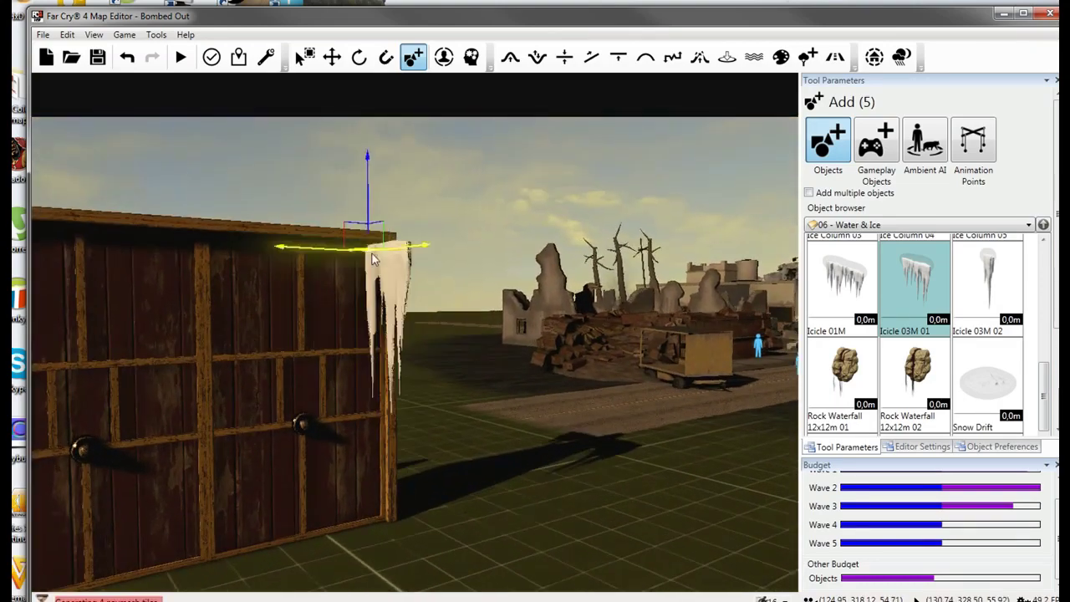
scroll(386, 240, down, 6)
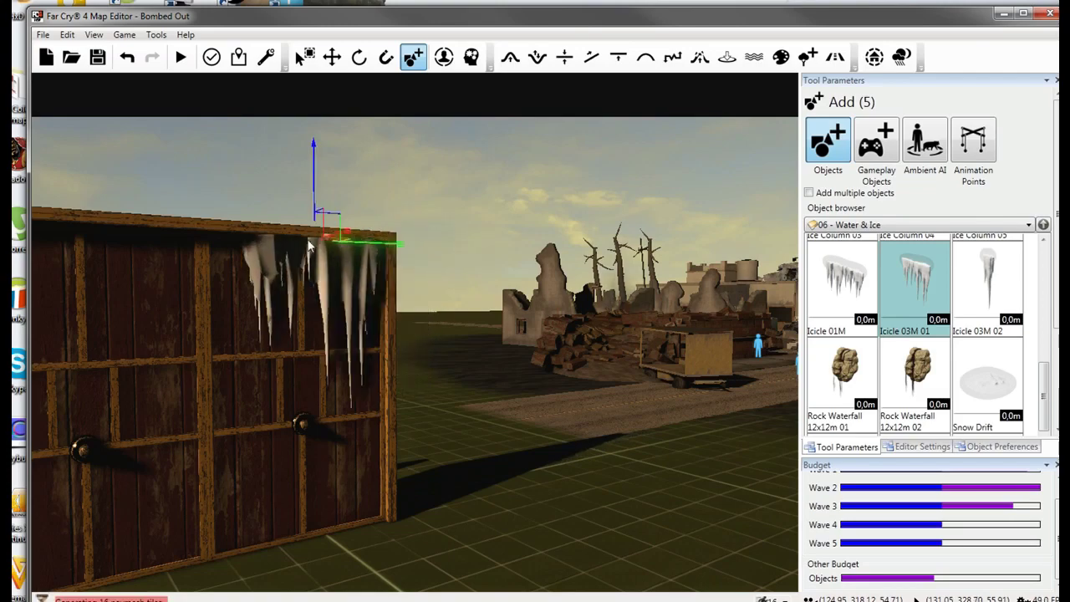
click(307, 240)
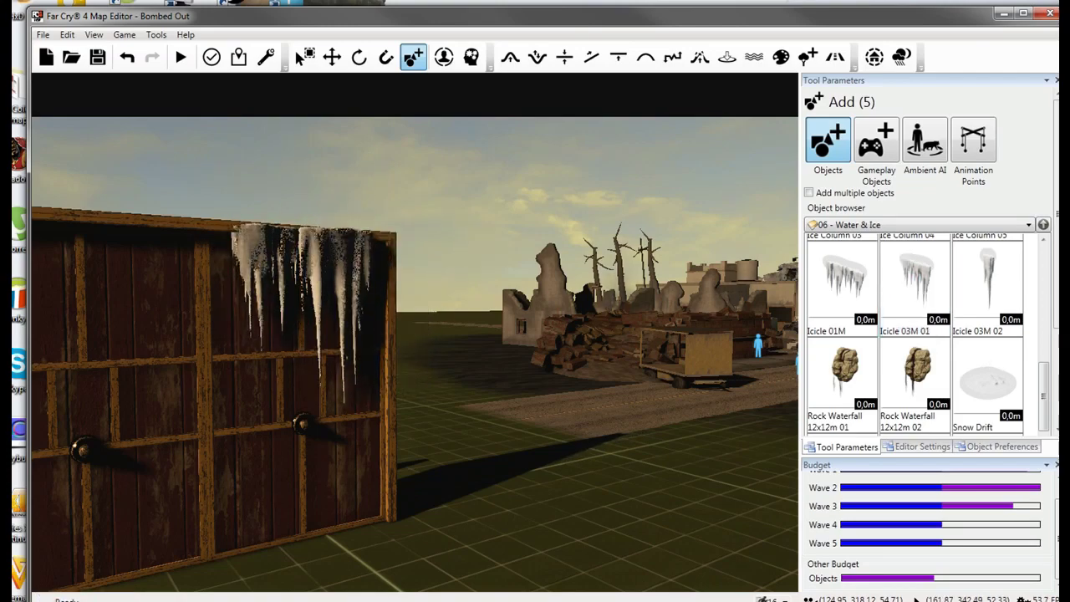
click(843, 278)
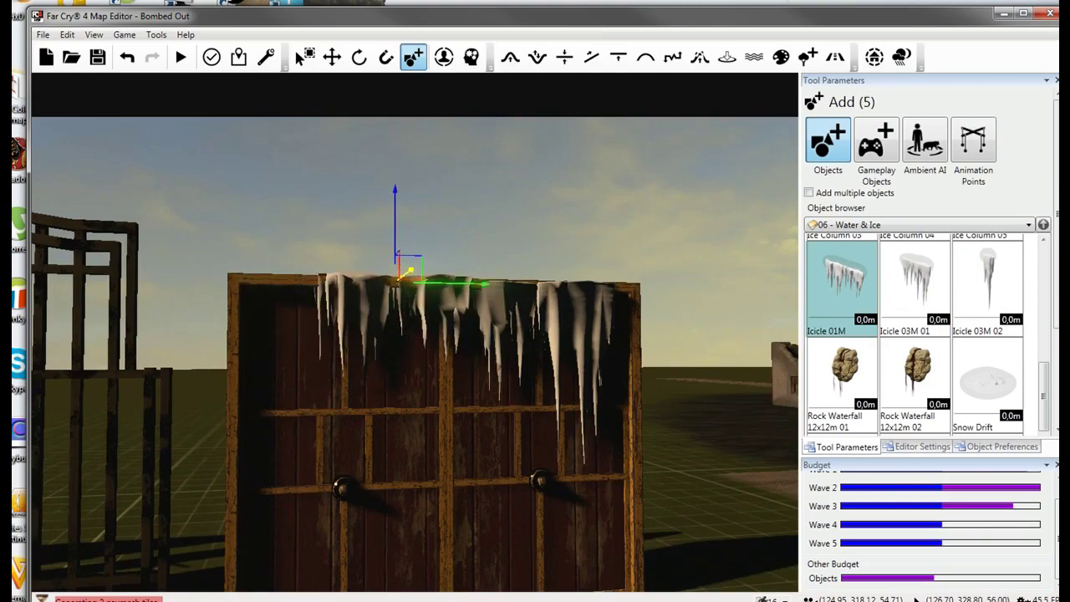
click(390, 274)
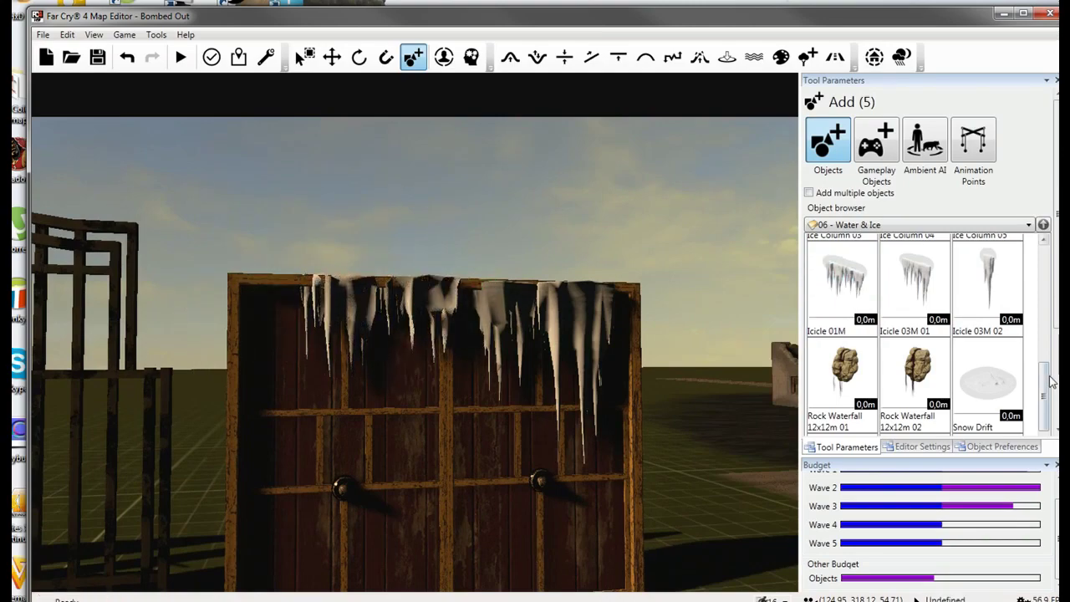
Place a Snow Drift and a Snow Drift Soft on the ground in front of the doors, behind the ice column.
scroll(1051, 381, down, 2)
click(988, 338)
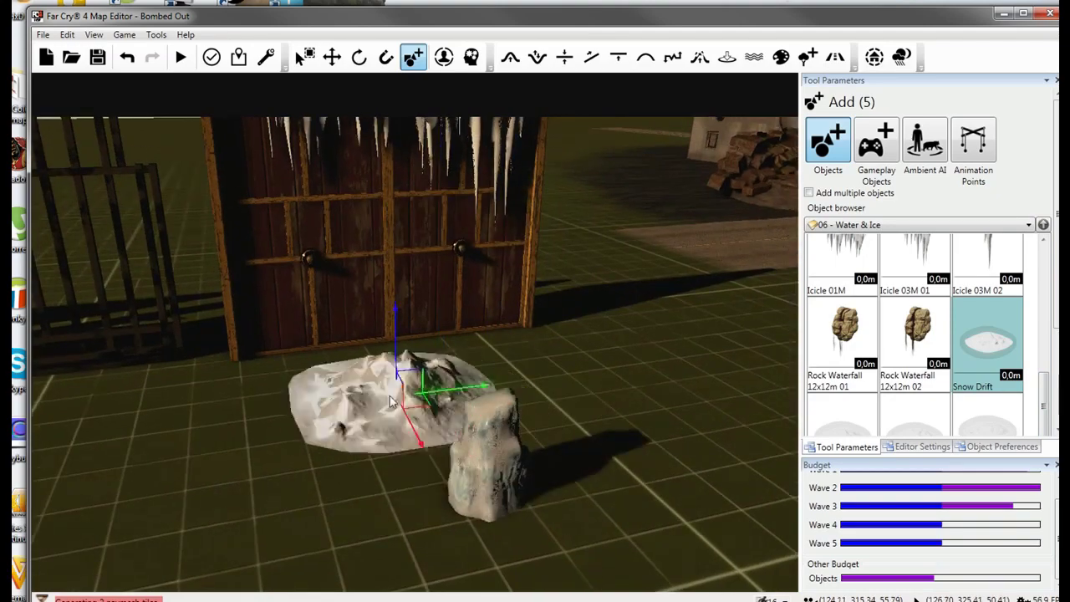
scroll(1049, 393, down, 2)
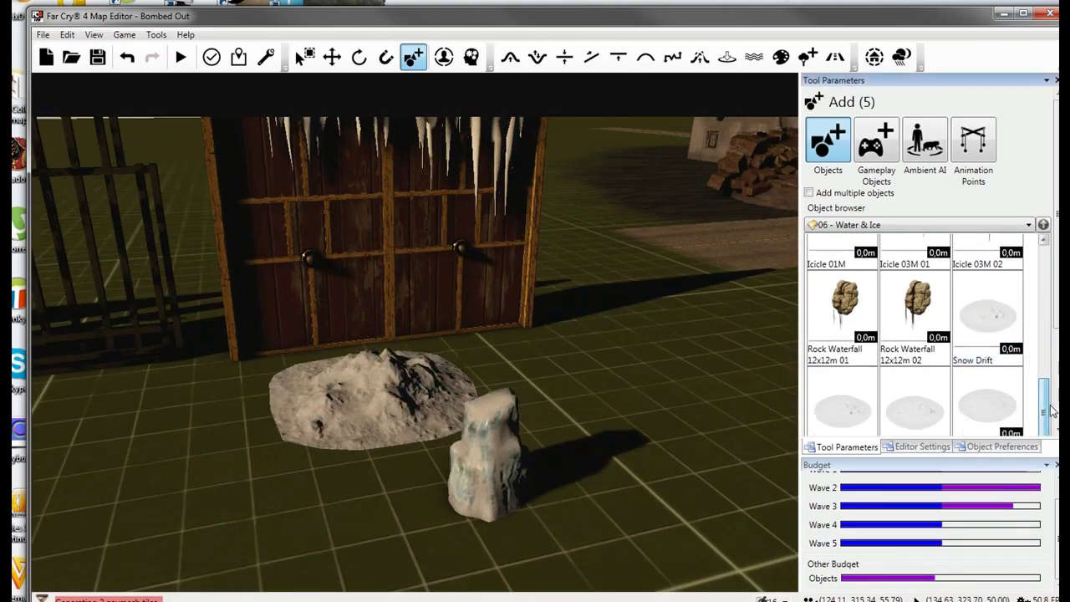
click(915, 380)
click(635, 384)
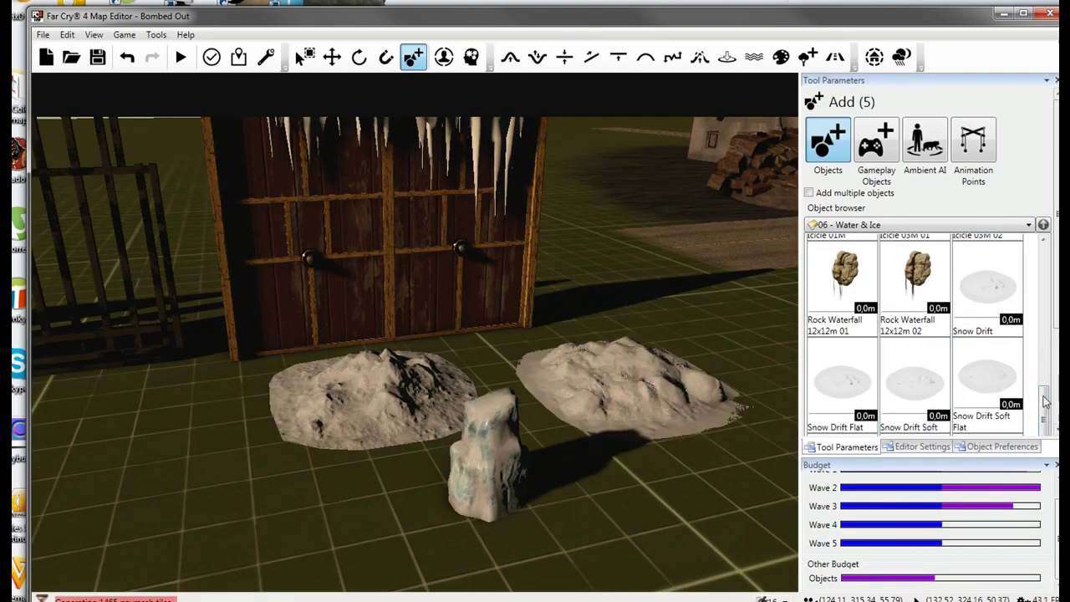
Preview the Epic Waterfall Mossy 50x5m over the doors and on the open ground, viewing it from several sides without placing it.
scroll(1045, 401, up, 5)
click(893, 403)
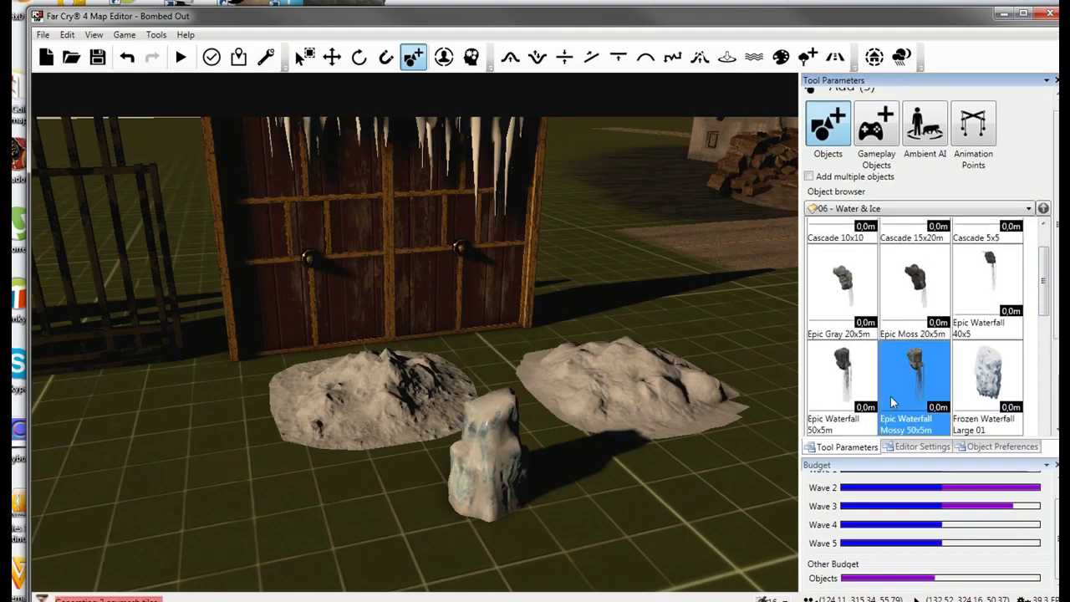
scroll(475, 293, down, 4)
right_drag(475, 293, 470, 230)
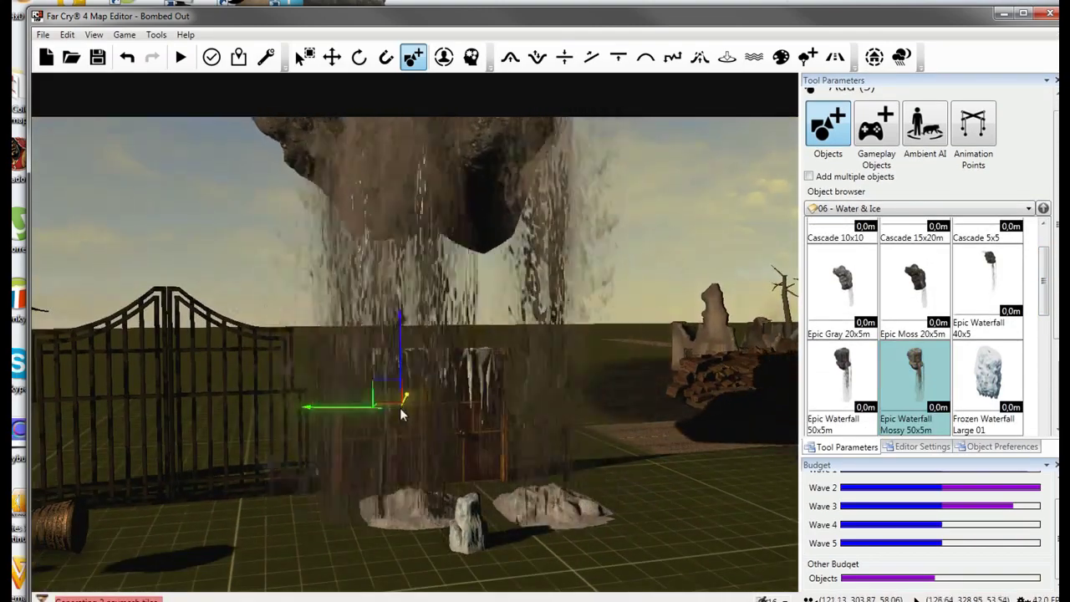
key(w)
right_drag(402, 414, 401, 369)
key(s)
key(a)
key(s)
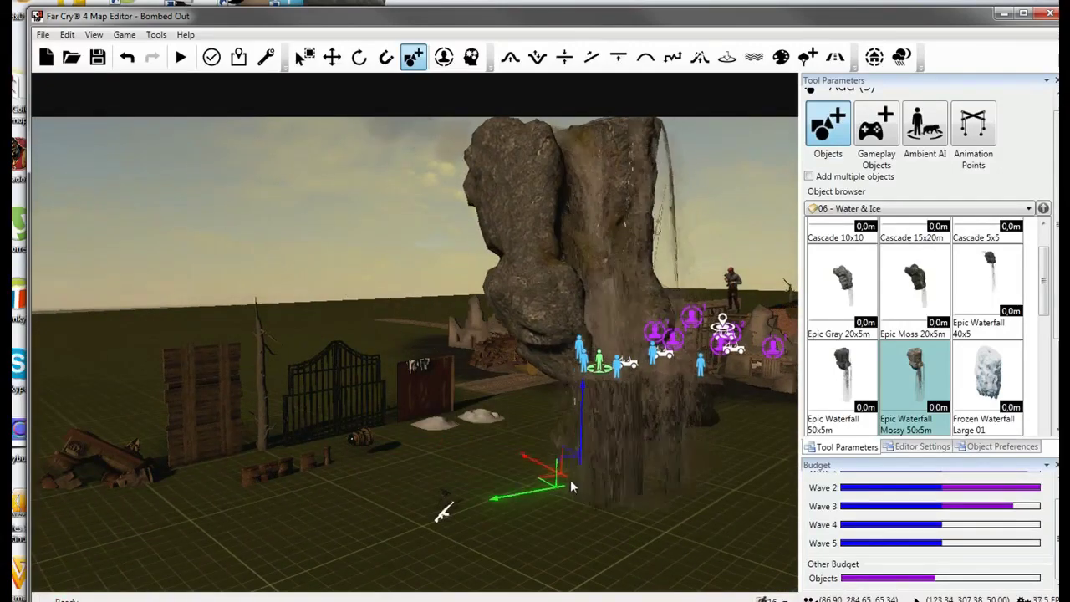
key(d)
right_drag(573, 485, 467, 482)
click(383, 441)
drag(355, 430, 728, 416)
key(w)
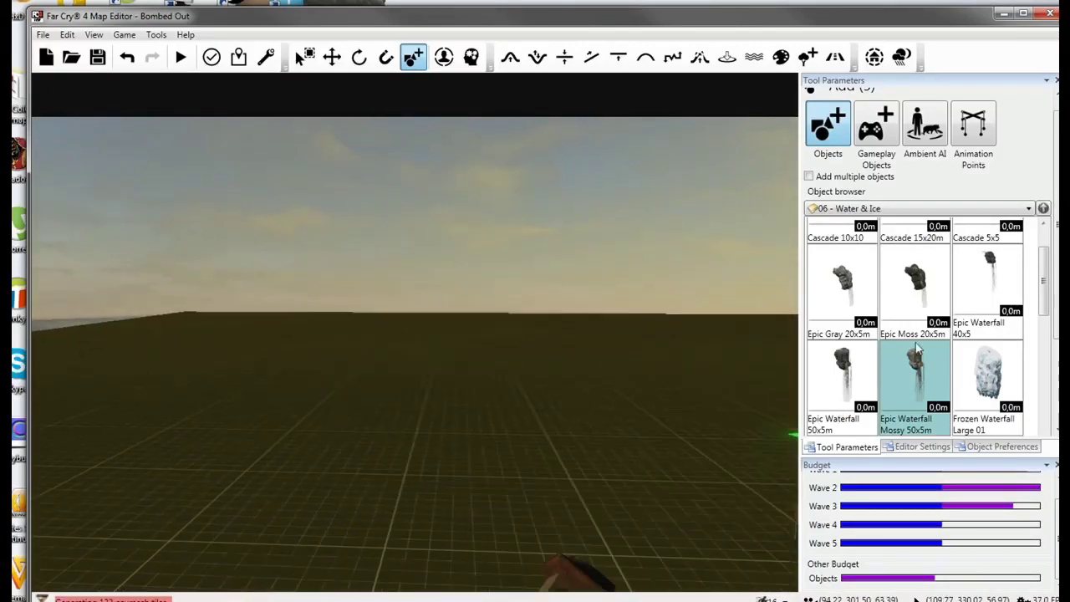
Preview the Epic Gray 20x5m waterfall and the Cascade 15x20m on the open ground, rotating the cascade to examine its front.
click(851, 288)
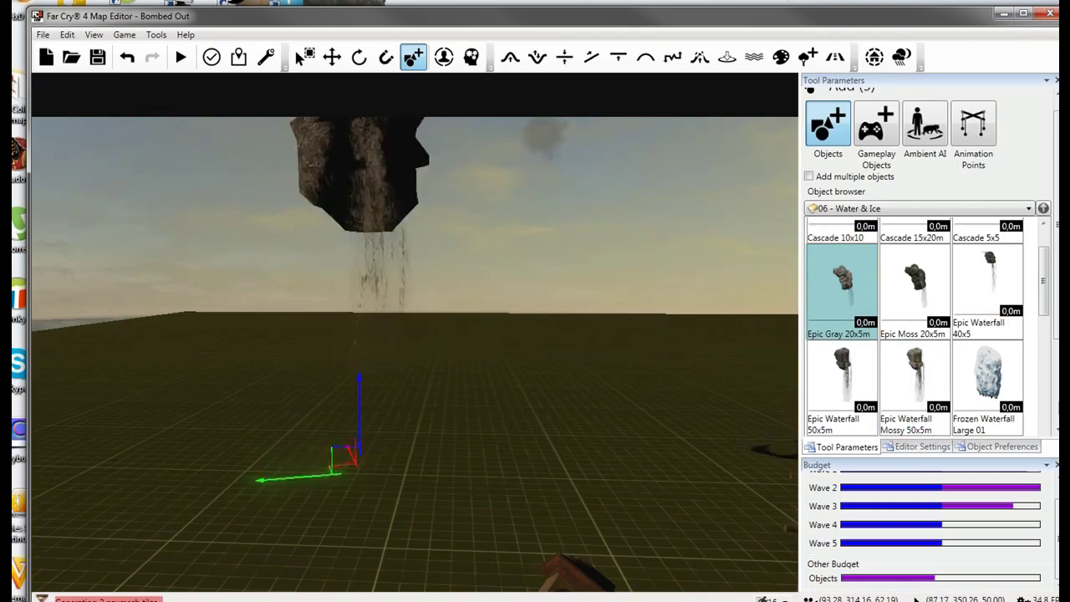
scroll(1018, 303, up, 1)
click(915, 259)
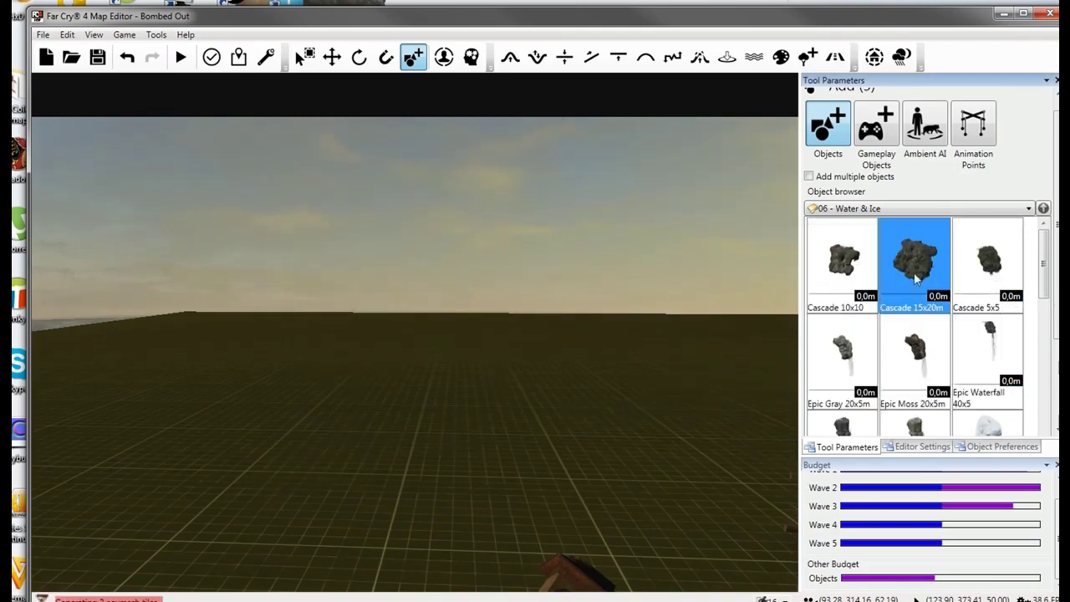
scroll(339, 496, down, 10)
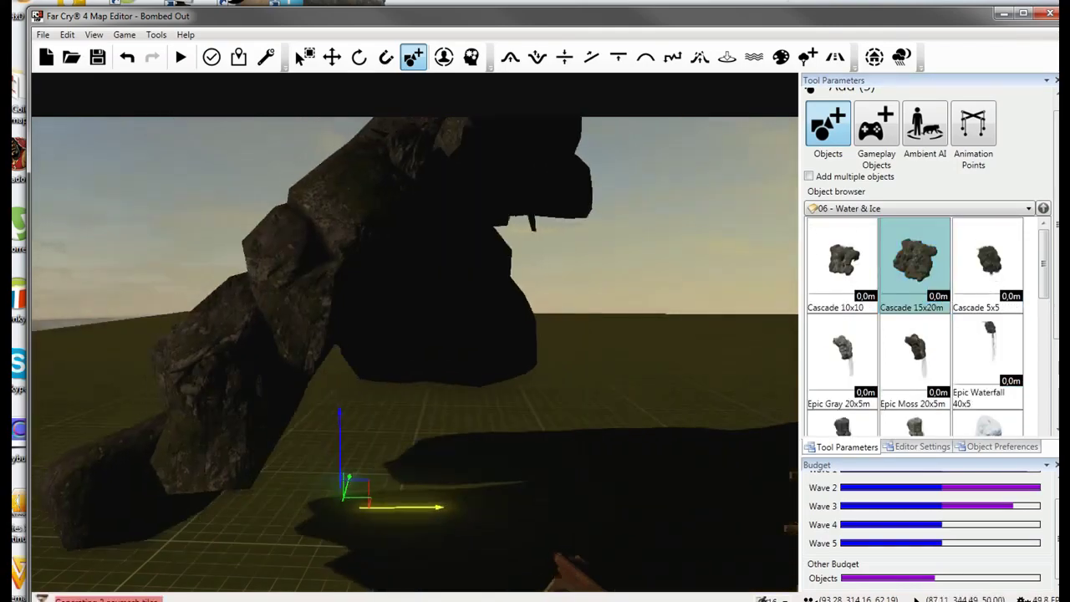
scroll(347, 490, down, 10)
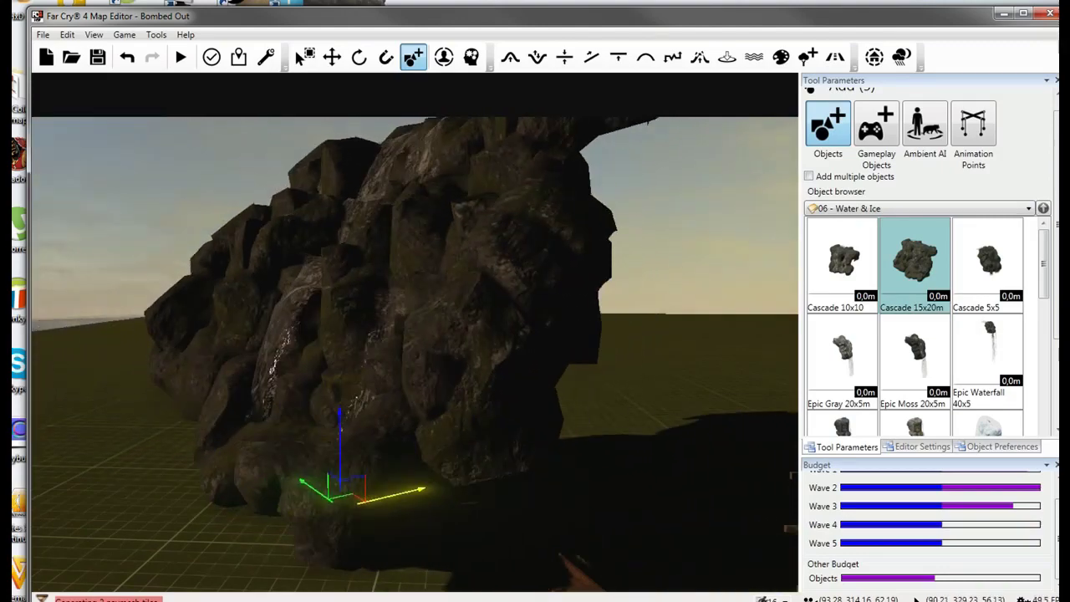
scroll(356, 485, down, 5)
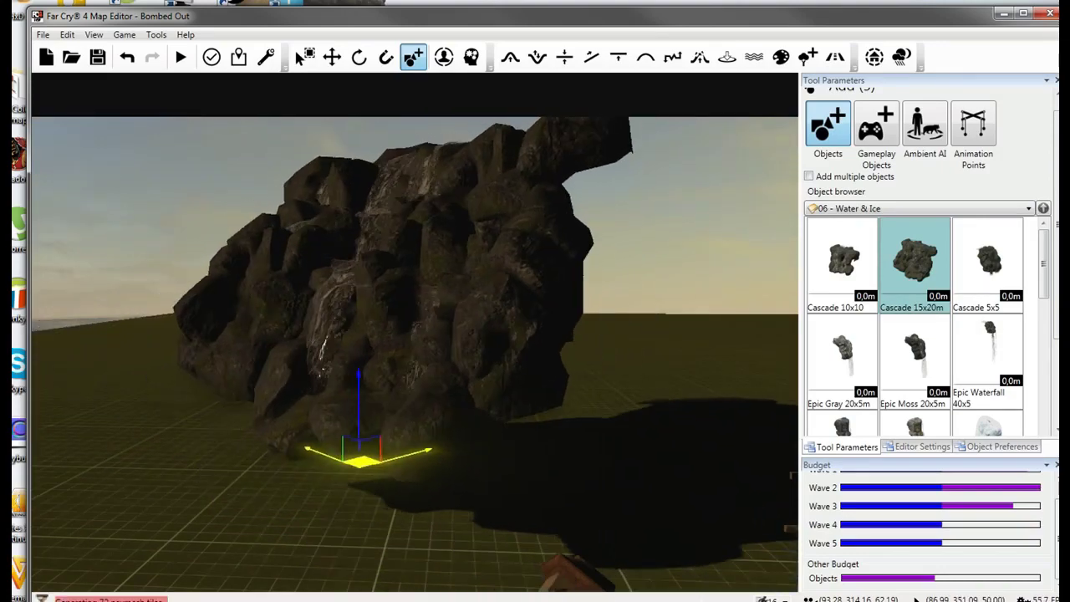
scroll(363, 460, down, 3)
scroll(364, 458, down, 8)
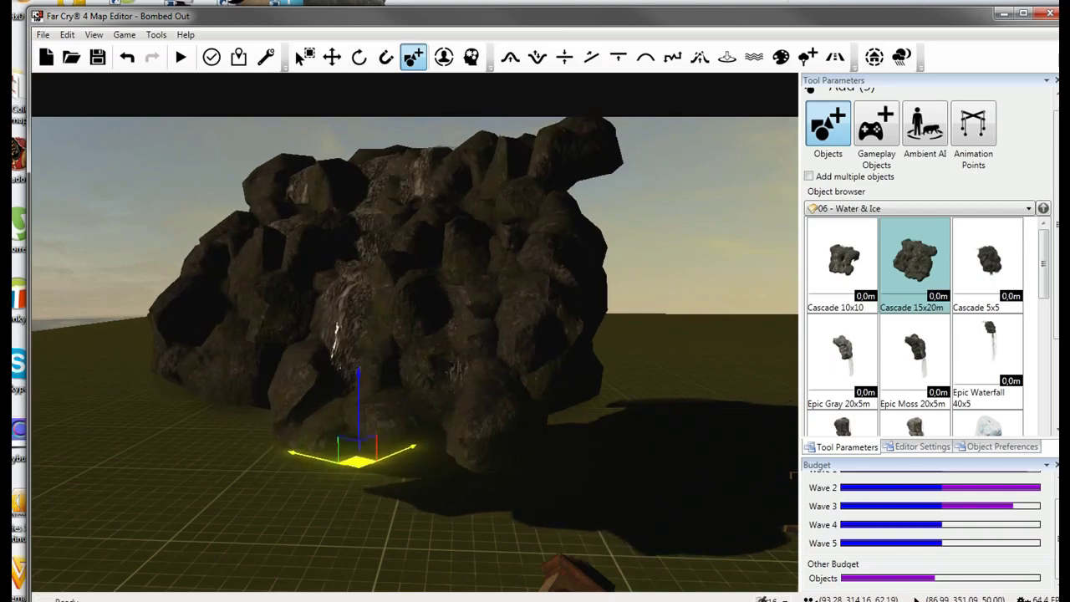
scroll(364, 458, down, 6)
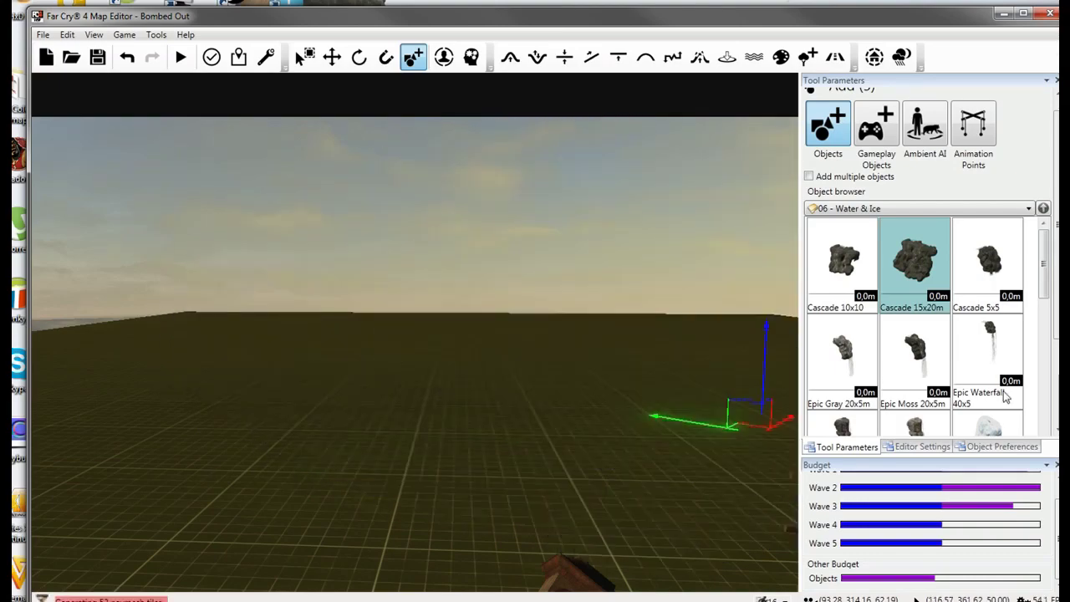
Preview the Cascade 5x5 and the Epic Waterfall 40x5 on the open ground beside the row of props.
click(1004, 278)
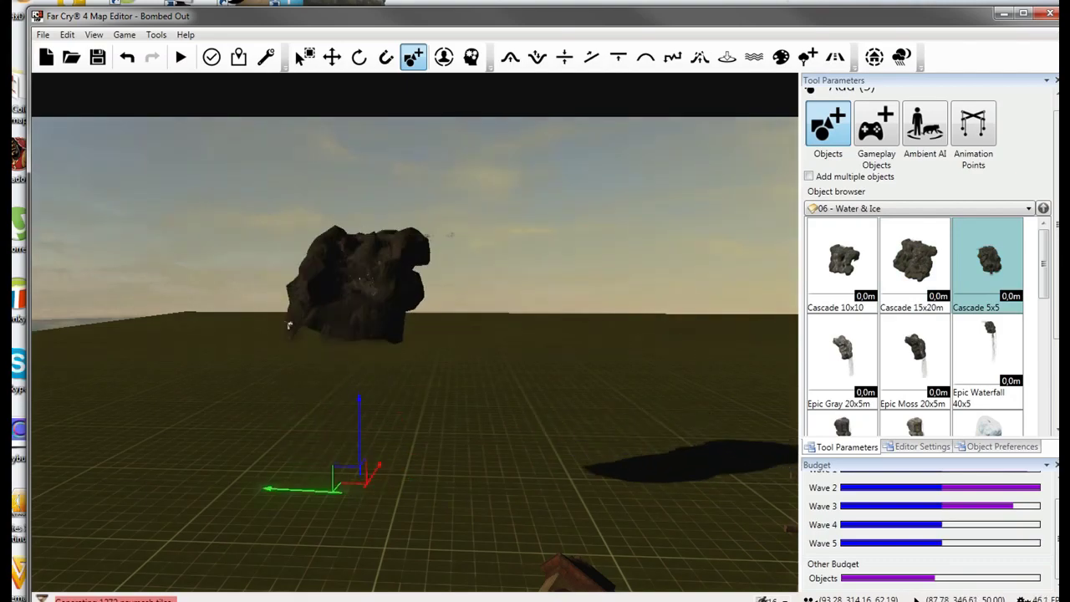
click(980, 358)
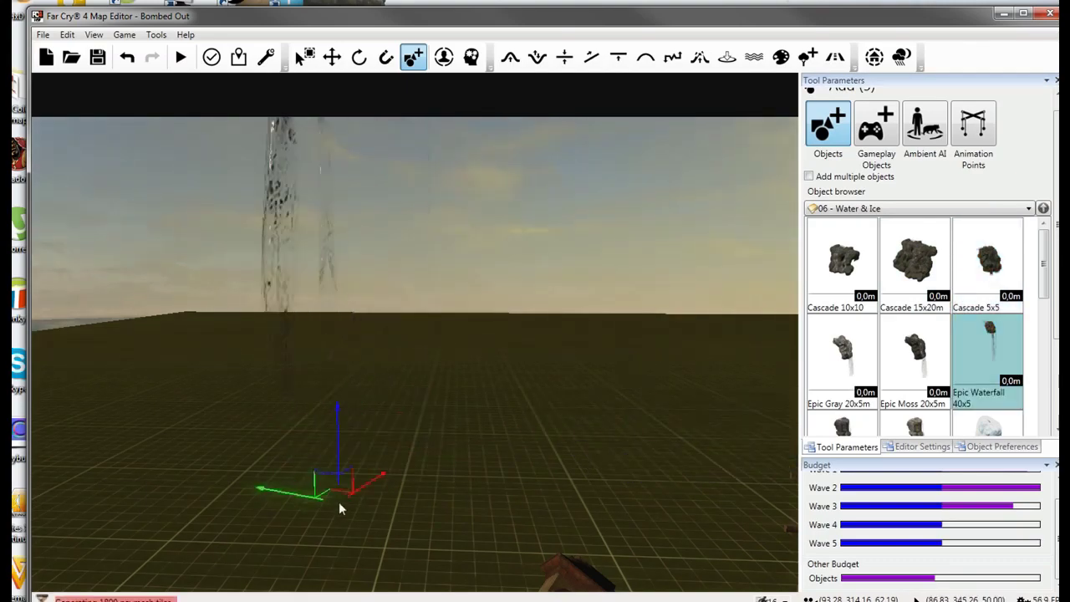
key(s)
right_drag(332, 506, 338, 423)
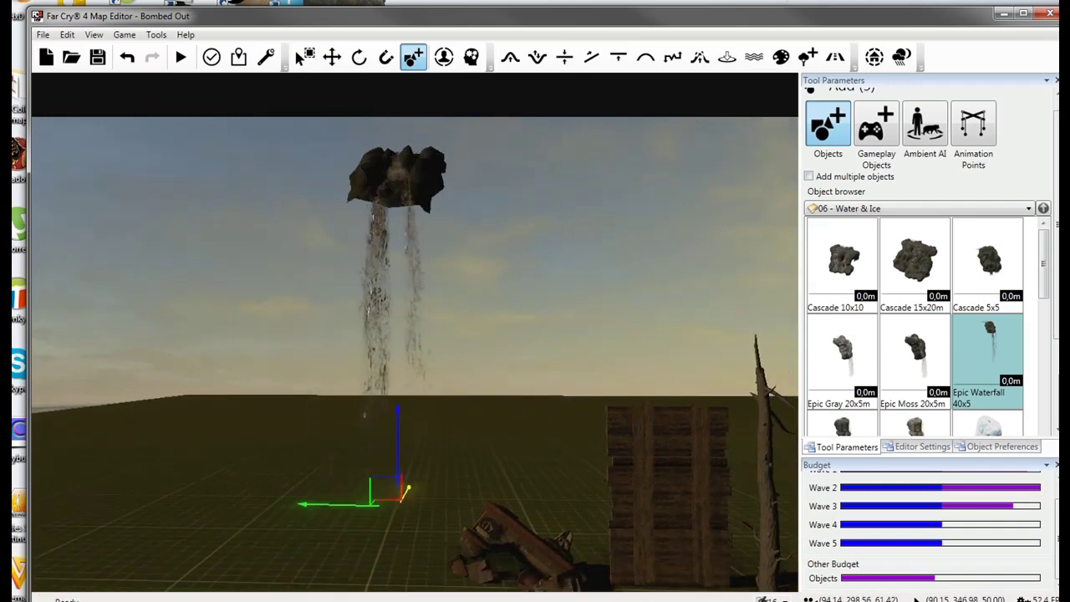
key(w)
mouse_move(481, 498)
right_down()
mouse_move(483, 465)
mouse_move(483, 535)
mouse_move(483, 497)
right_up()
key(s)
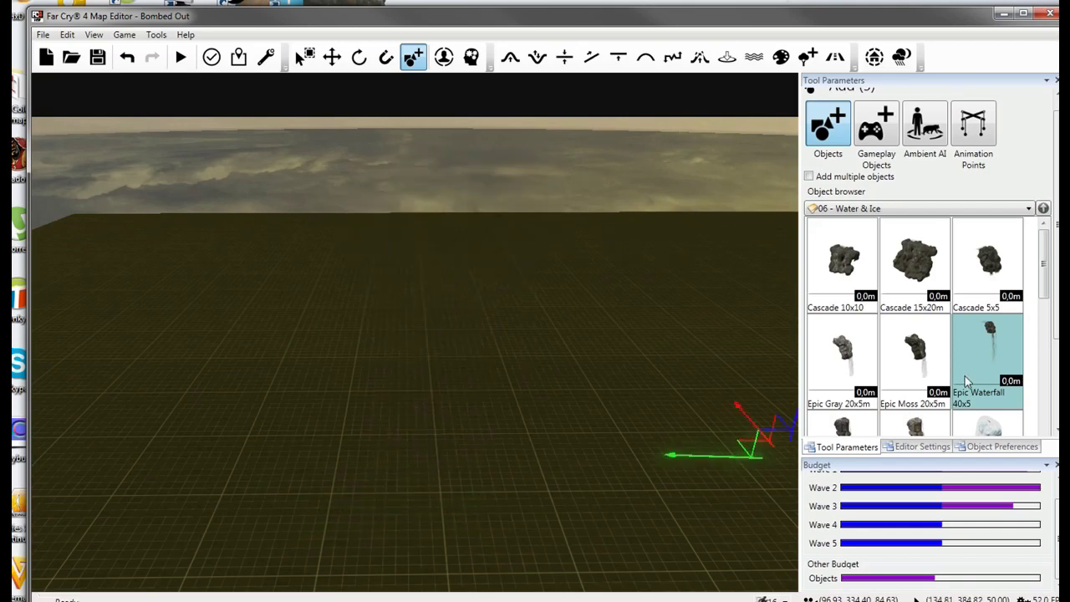
Place an Epic Moss 20x5m and an Epic Waterfall 50x5m side by side on the open ground.
click(916, 351)
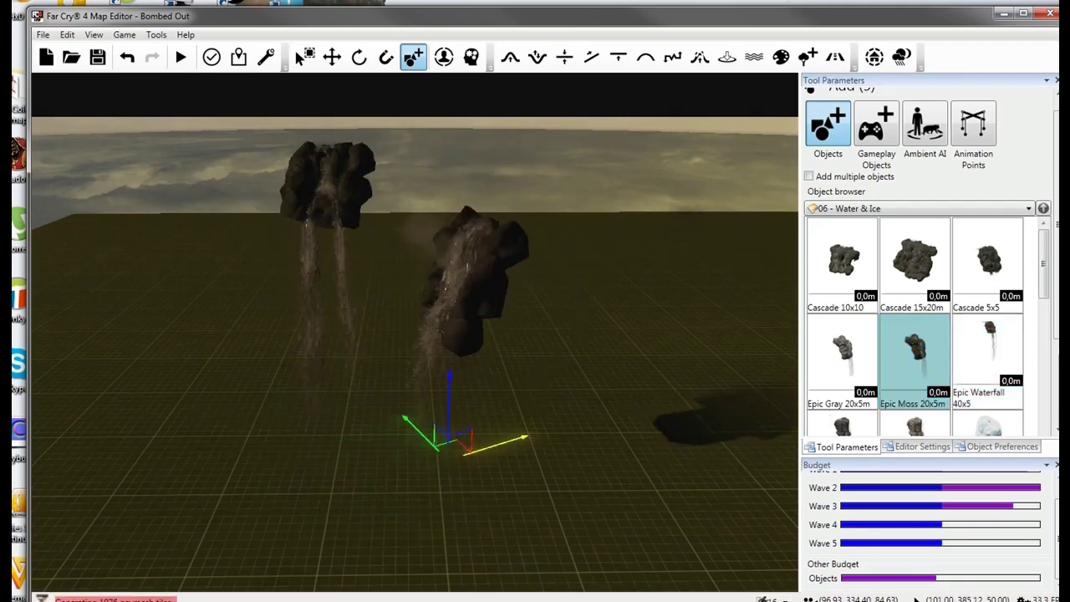
scroll(869, 439, down, 2)
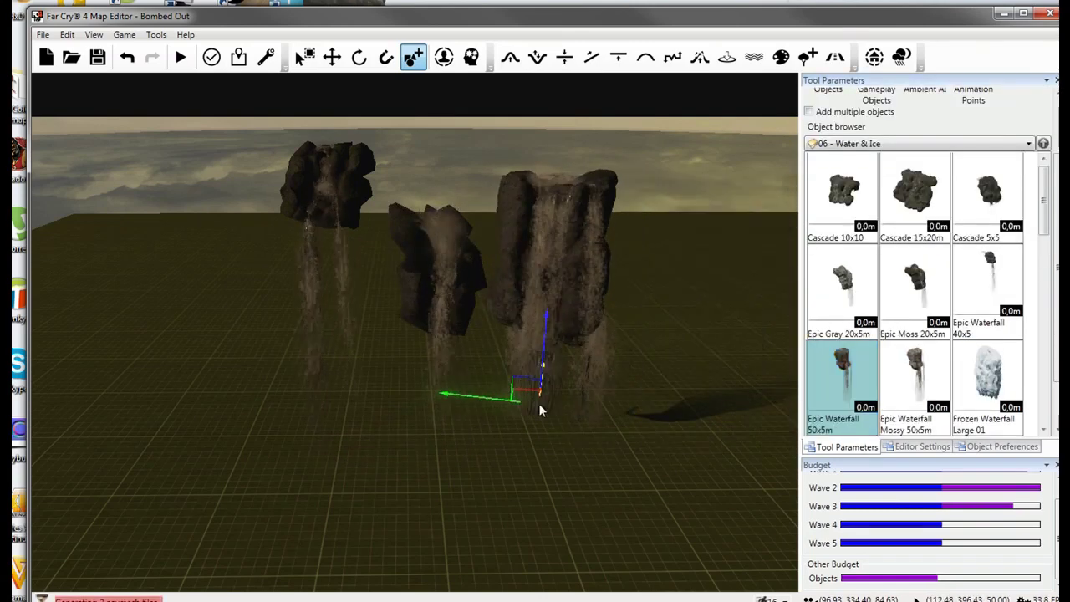
click(548, 425)
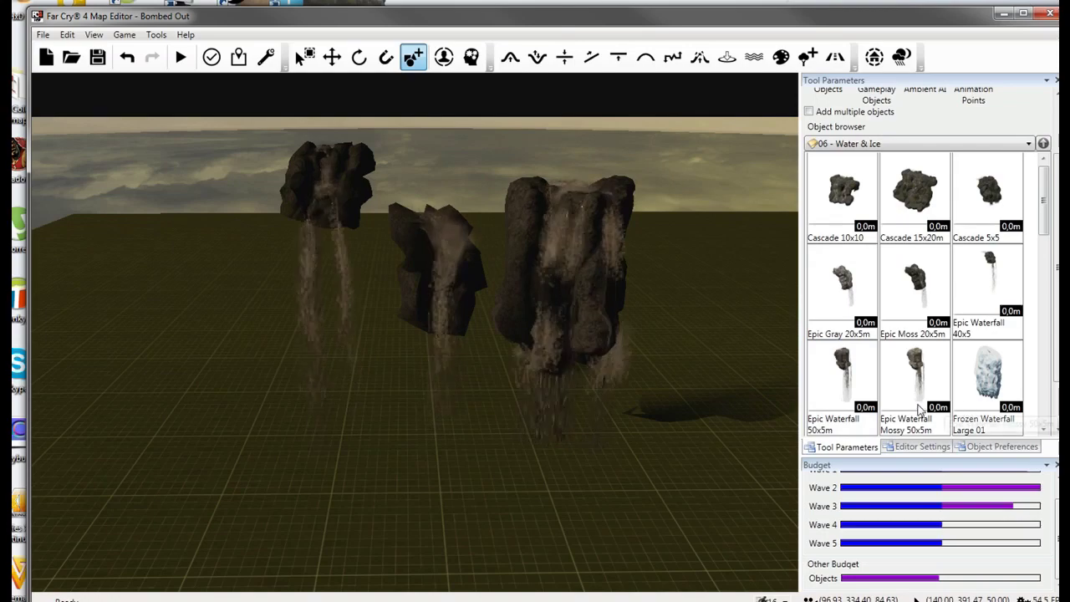
Preview the Frozen Waterfall Large 01 on the ground beside the waterfalls, rotating it without placing it.
click(961, 402)
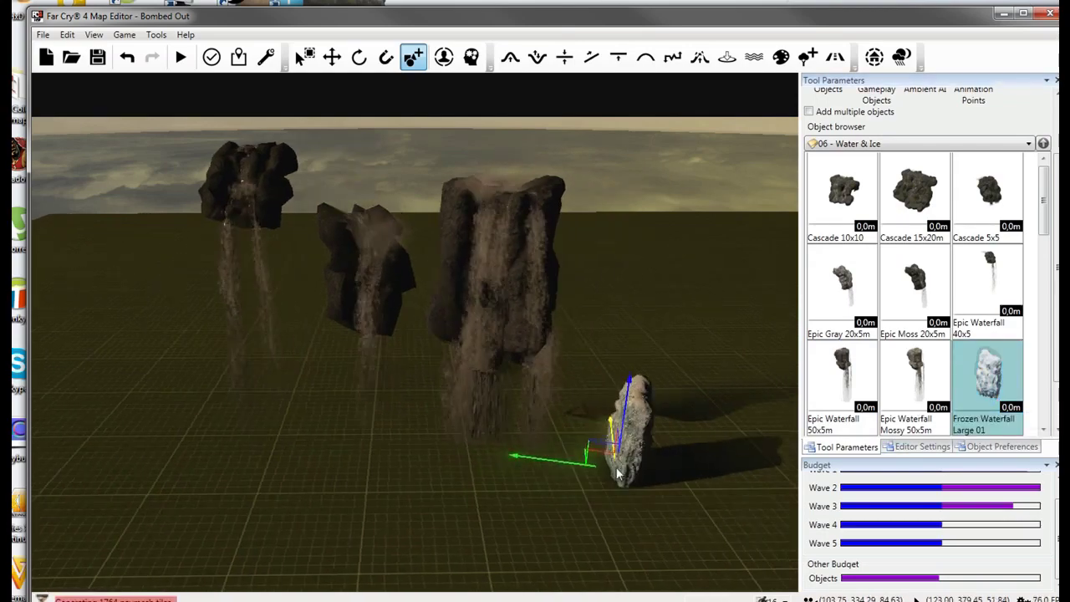
key(a)
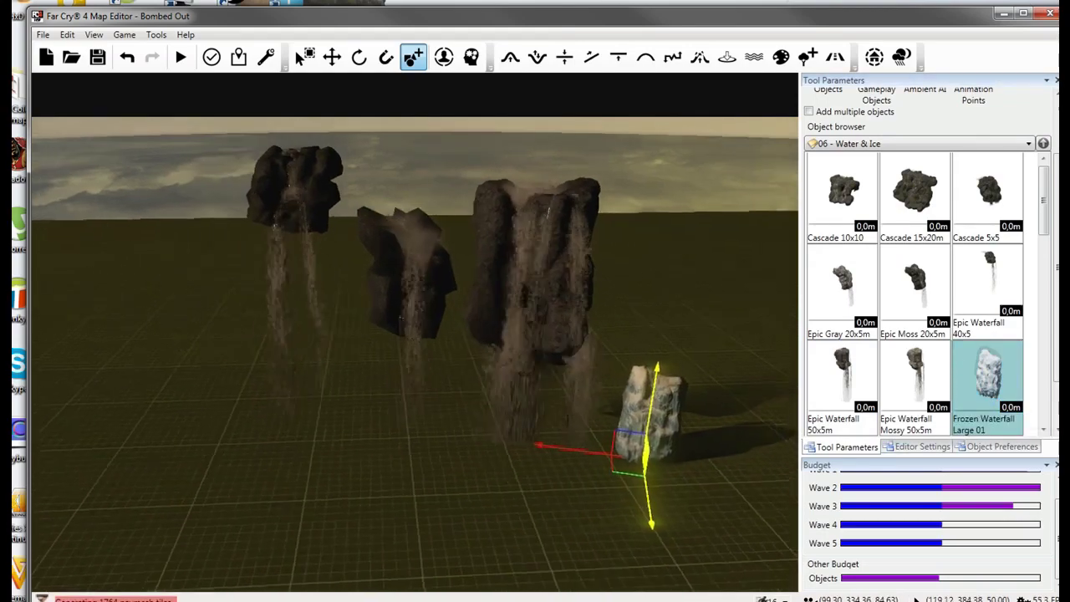
key(w)
right_drag(650, 468, 650, 483)
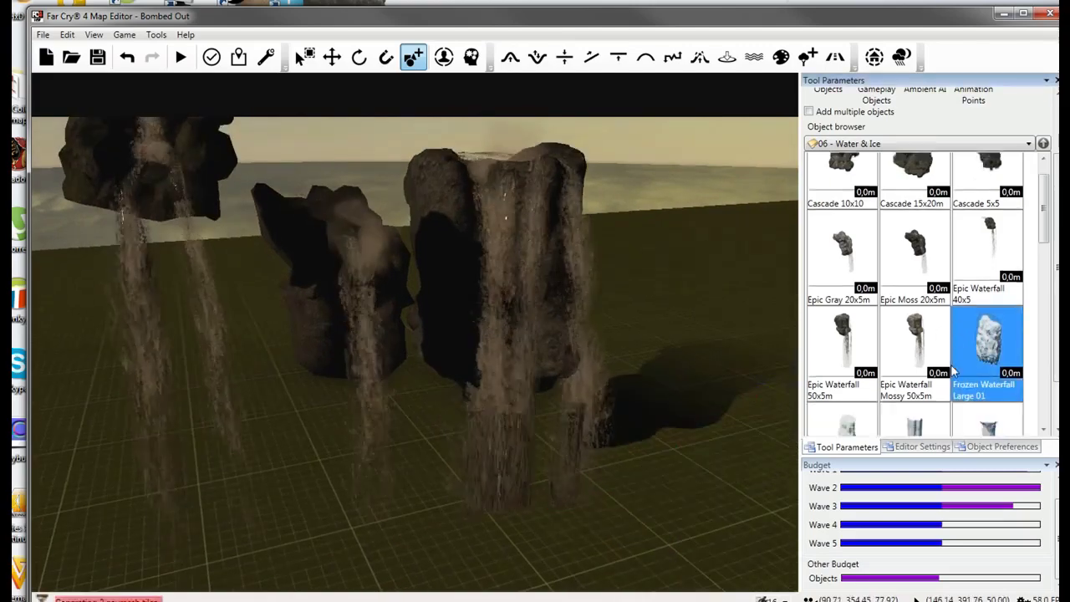
Place a Rock Waterfall 12x12m 02 on the open ground beside the Epic Waterfall 50x5m.
scroll(857, 381, down, 6)
click(928, 255)
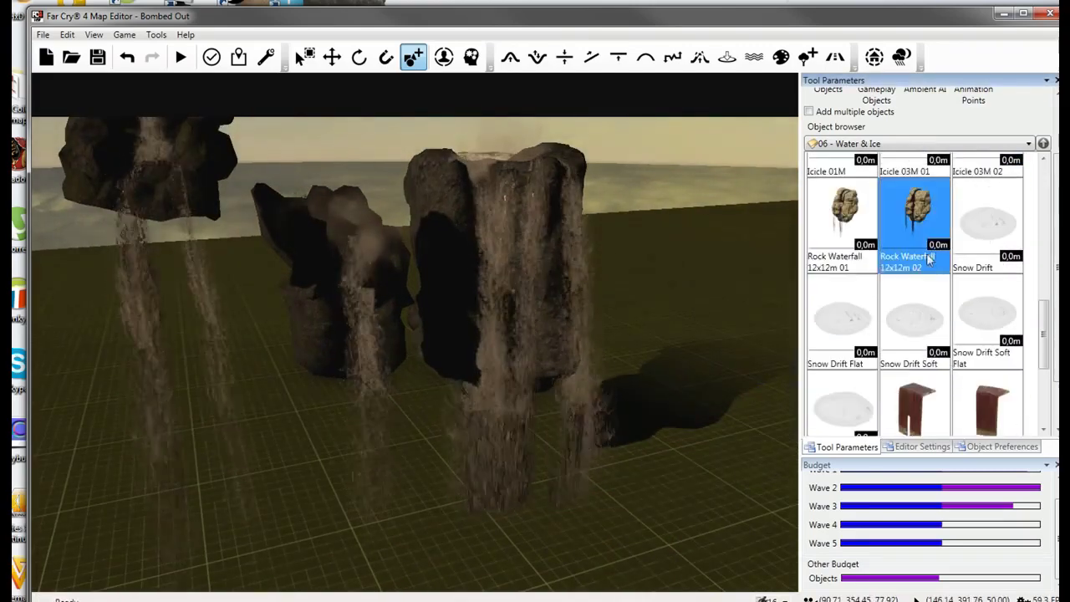
key(d)
drag(646, 459, 615, 439)
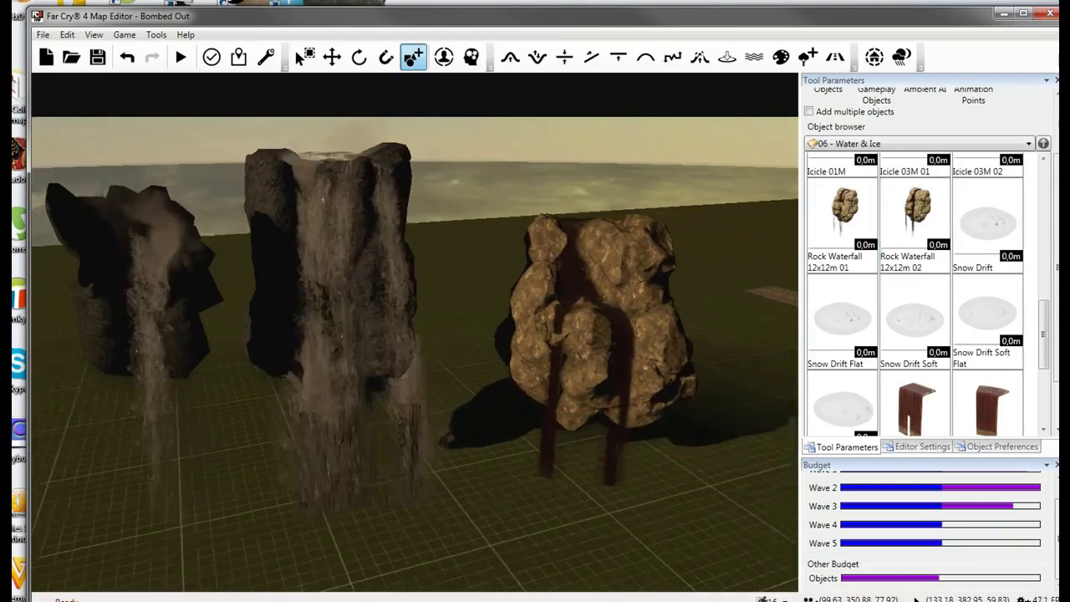
Place a Waterfall Center on the open ground near the rock waterfall and view its front and side.
scroll(920, 334, down, 1)
click(915, 385)
key(d)
key(s)
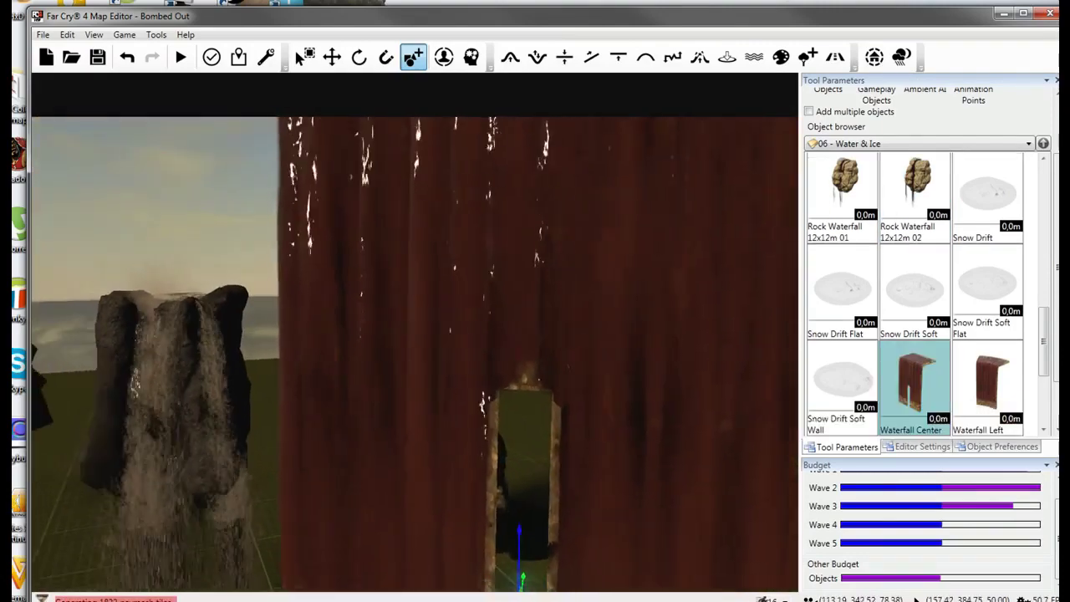
key(d)
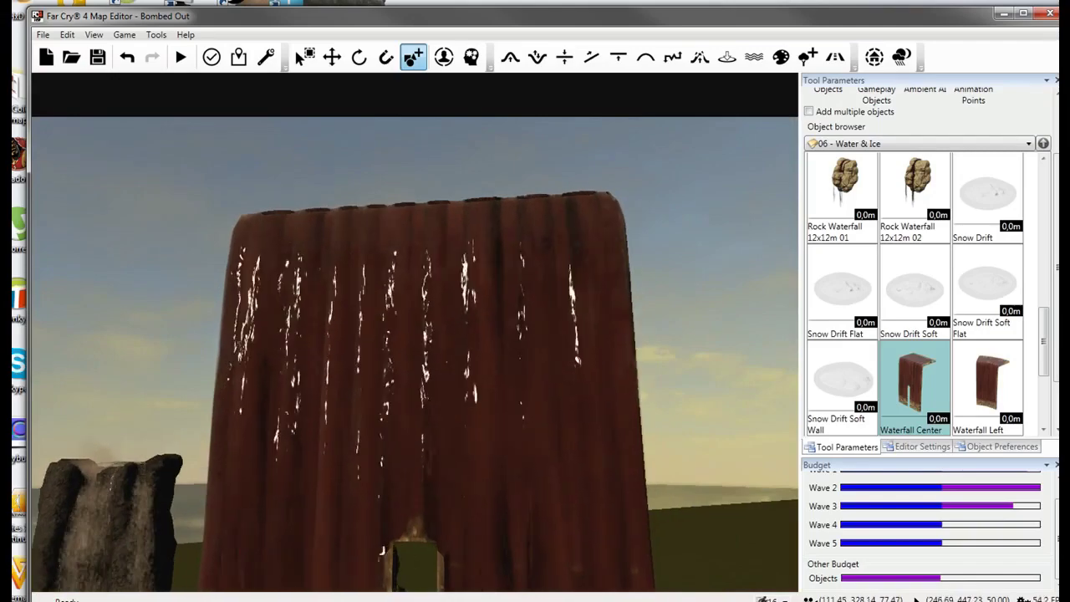
right_drag(469, 335, 334, 334)
key(s)
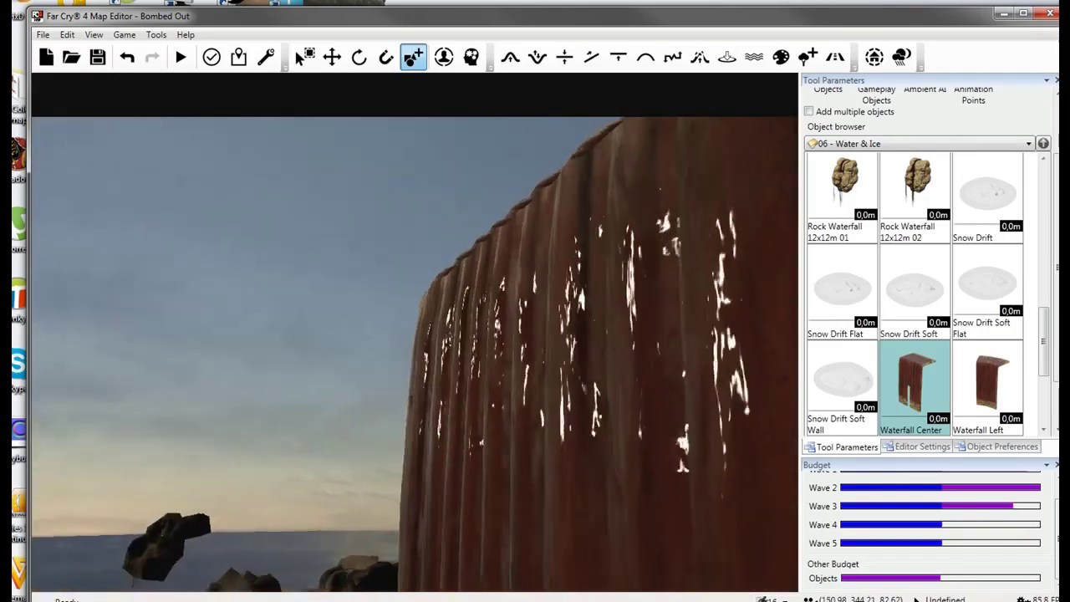
right_drag(577, 418, 642, 583)
drag(642, 583, 765, 582)
drag(599, 585, 628, 574)
right_drag(628, 573, 491, 205)
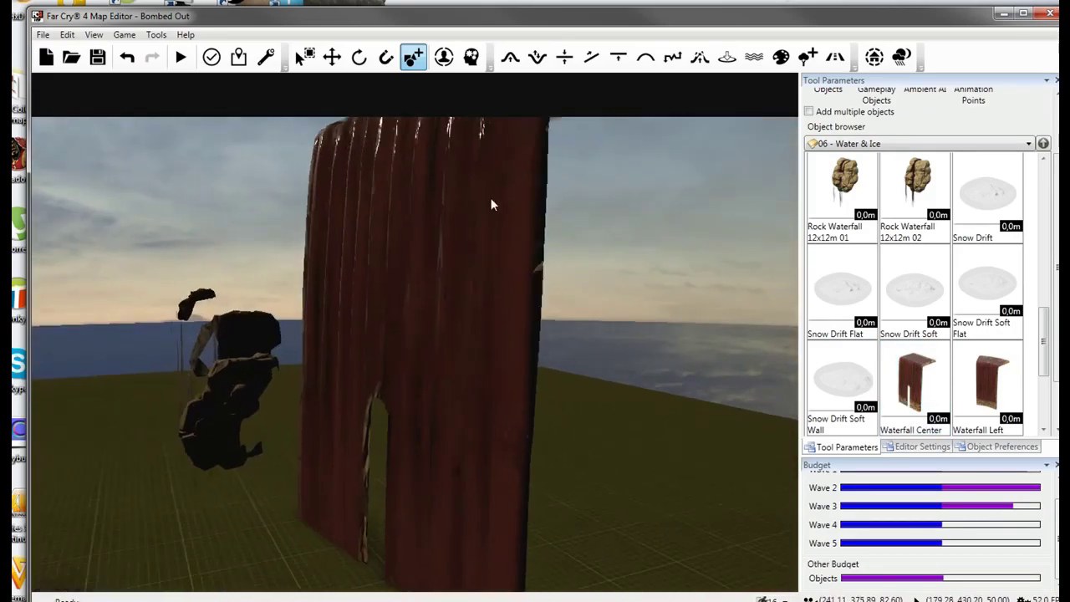
Rotate the Waterfall Center so that it lies flat on the ground.
click(361, 57)
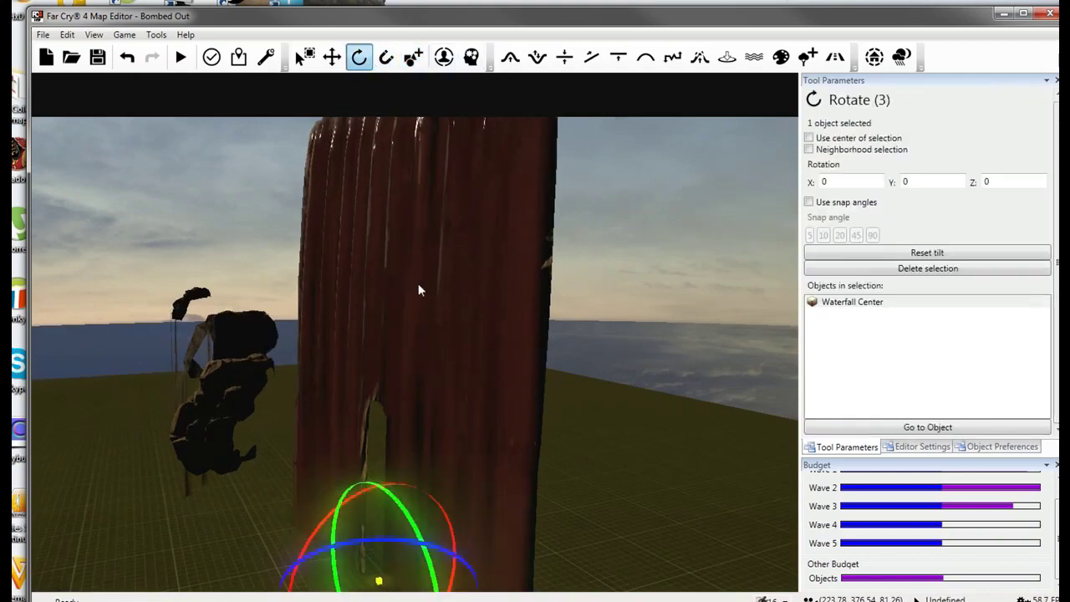
right_drag(418, 283, 423, 306)
drag(401, 380, 403, 468)
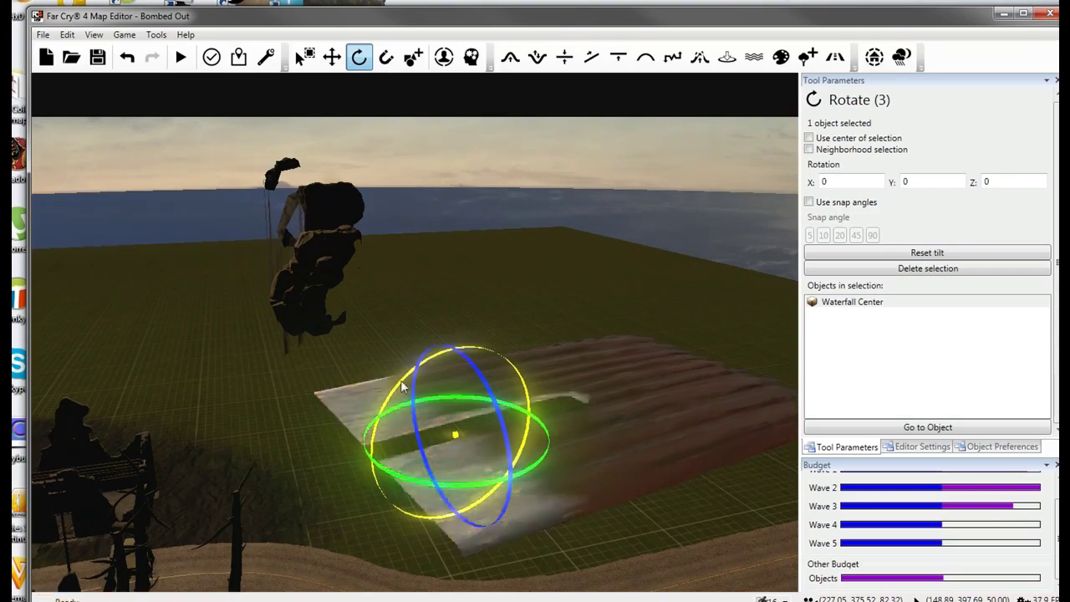
Examine the water effect on the flat Waterfall Center's surface and around its door opening.
right_drag(400, 379, 497, 276)
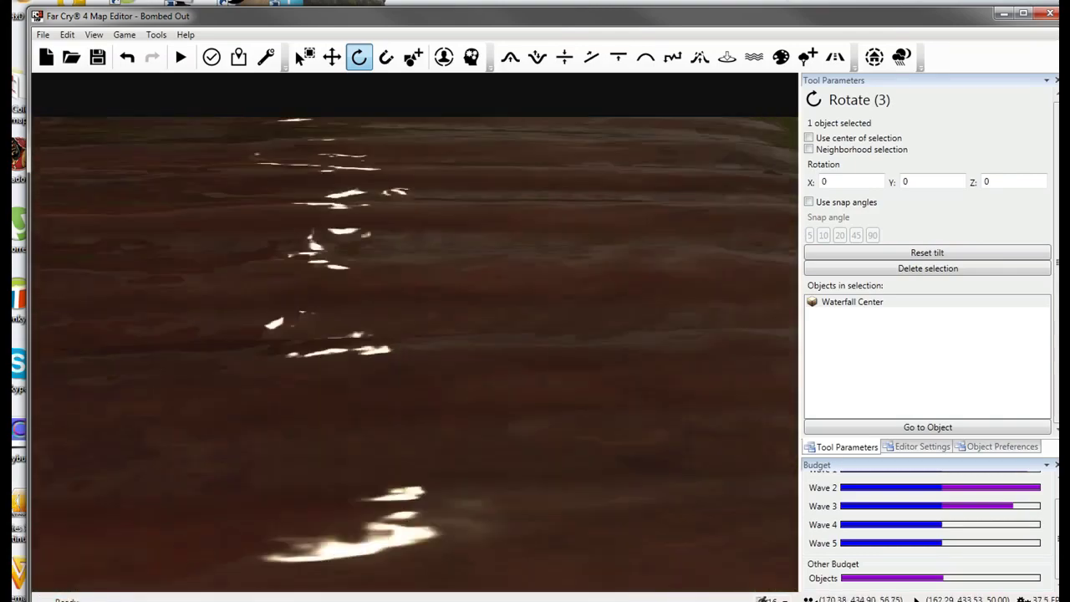
key(s)
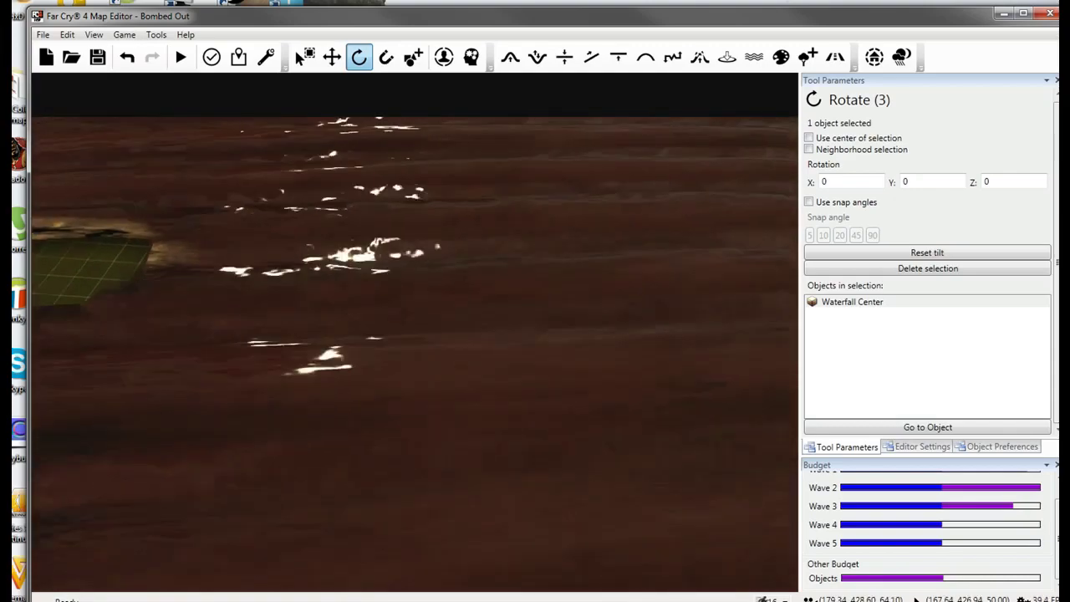
key(d)
key(w)
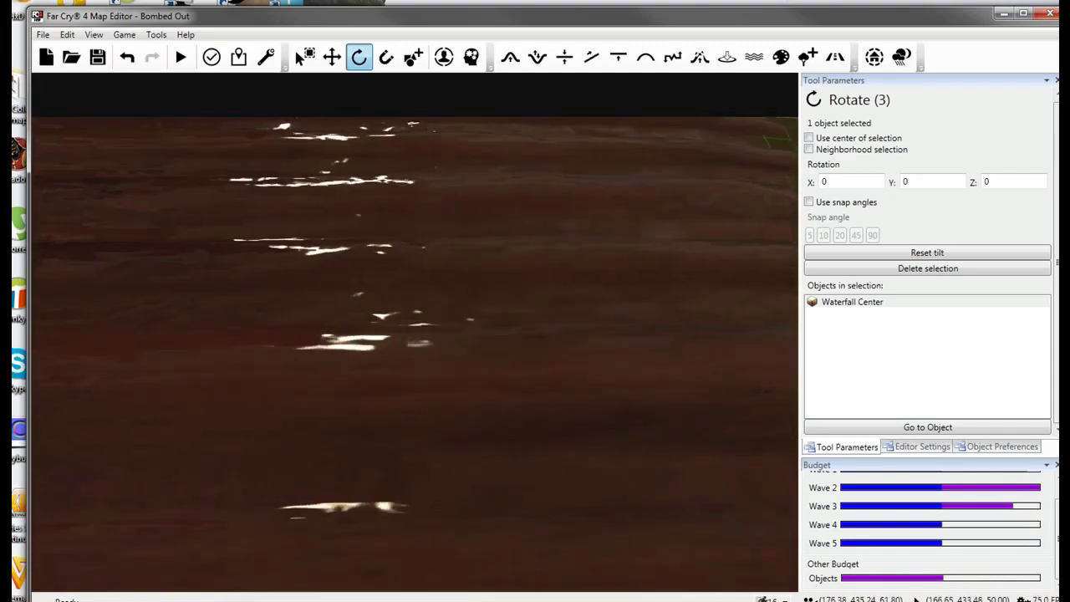
key(s)
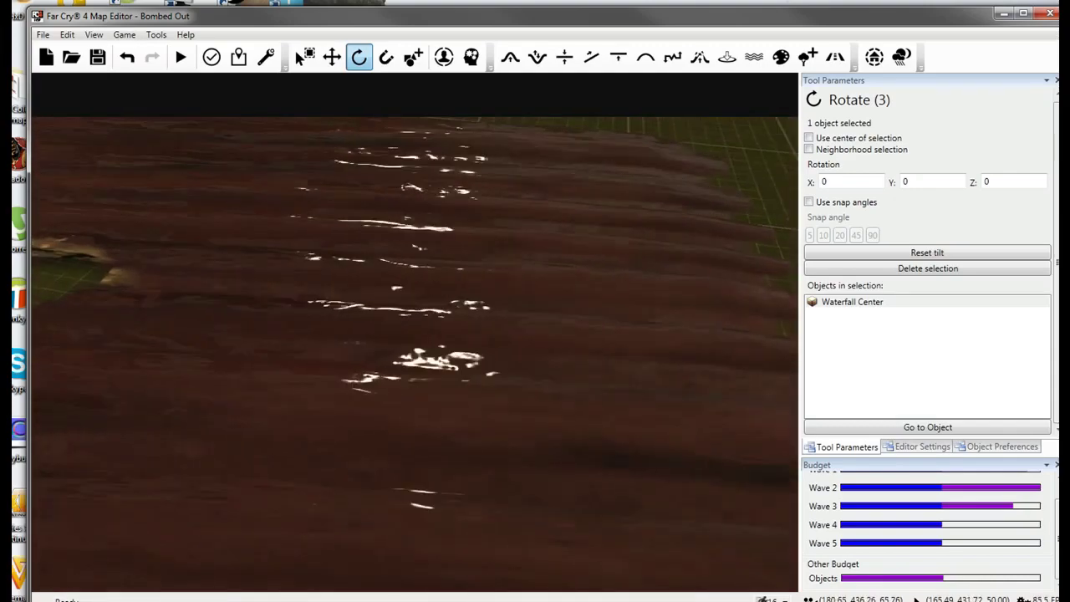
key(s)
key(a)
key(w)
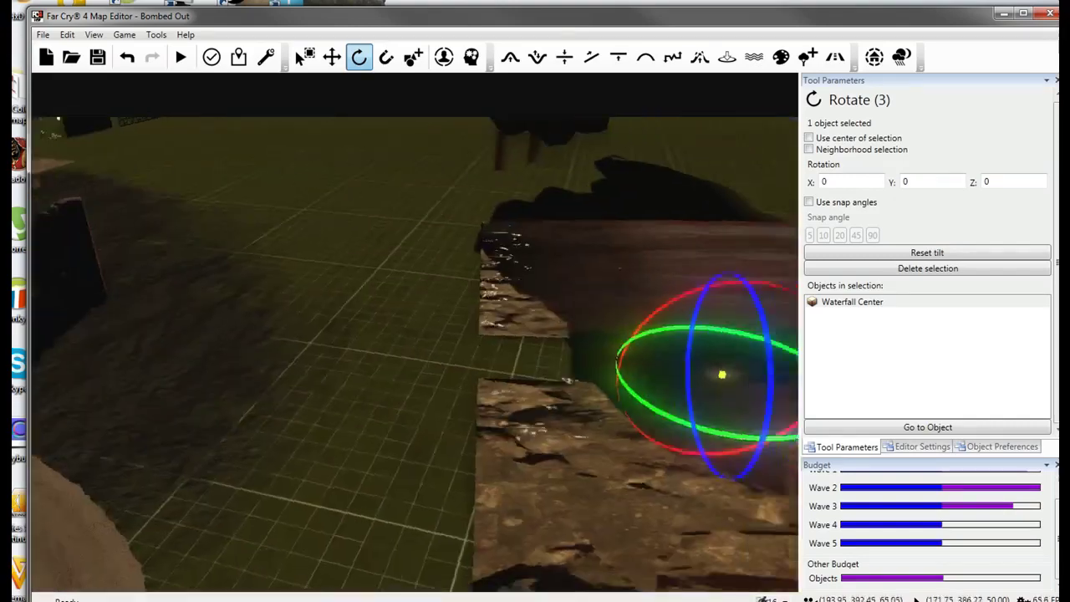
Delete the flat Waterfall Center from the ground.
key(s)
key(d)
key(Delete)
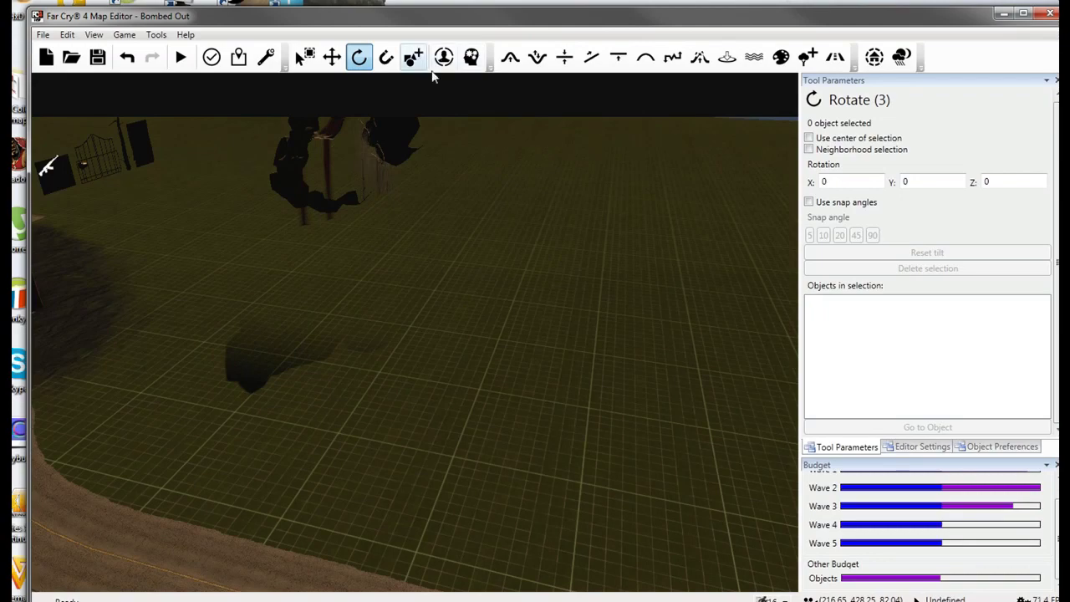
Place a Waterfall Staircase from the Water & Ice objects on the open ground and view it from the front and side.
click(413, 57)
drag(1045, 211, 1042, 408)
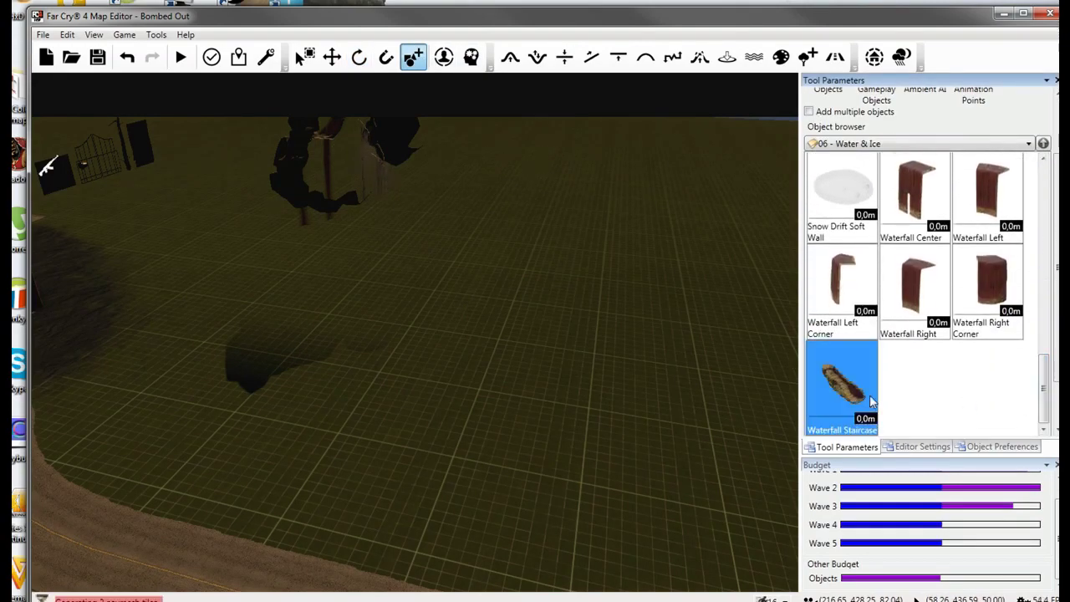
click(423, 406)
scroll(414, 403, down, 5)
right_drag(403, 391, 612, 298)
key(a)
key(w)
key(s)
drag(410, 397, 411, 450)
click(524, 397)
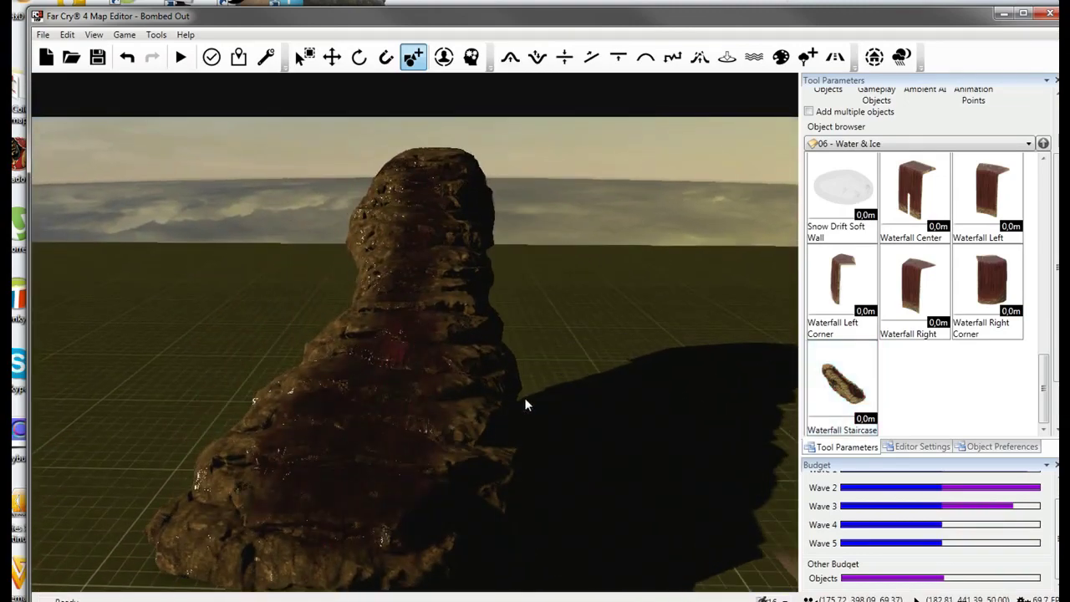
key(d)
right_drag(524, 397, 505, 144)
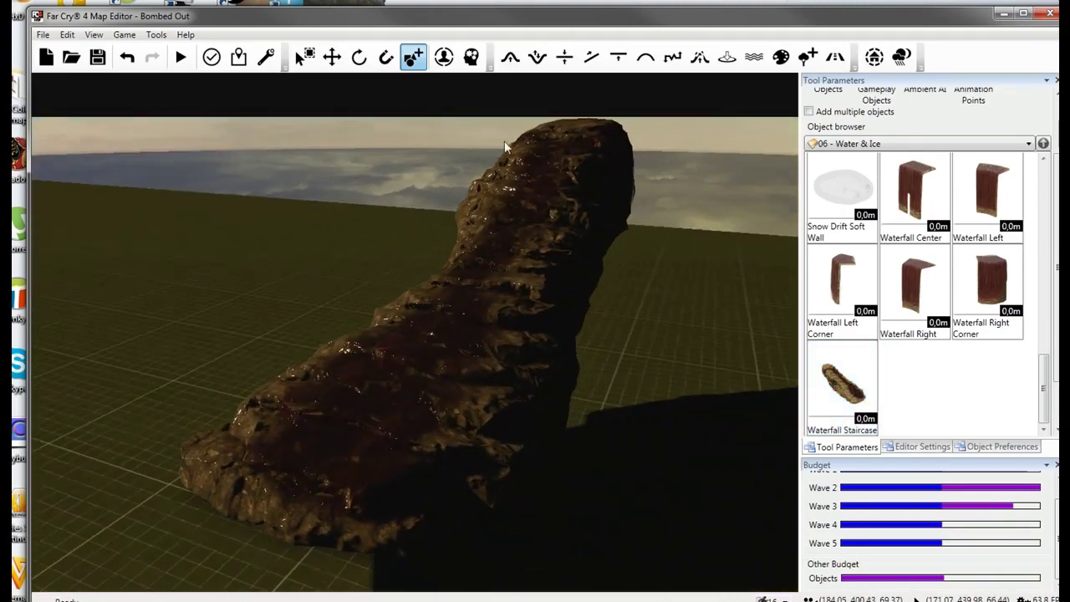
Tilt the Waterfall Staircase freehand around its green rotation axis, and deselect it.
click(357, 56)
click(502, 346)
key(s)
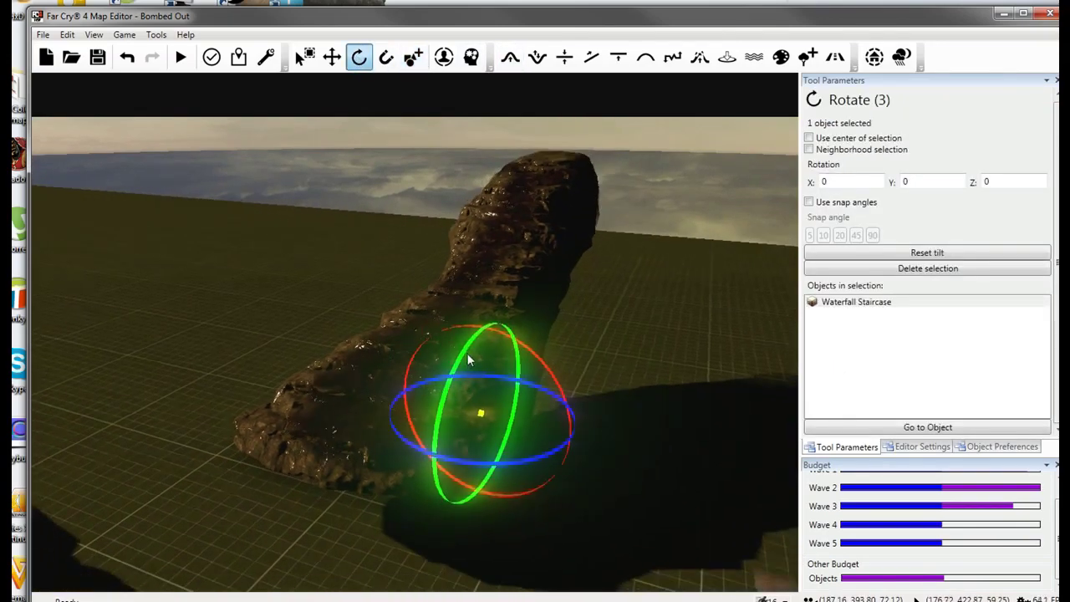
drag(469, 358, 490, 435)
right_drag(489, 435, 189, 219)
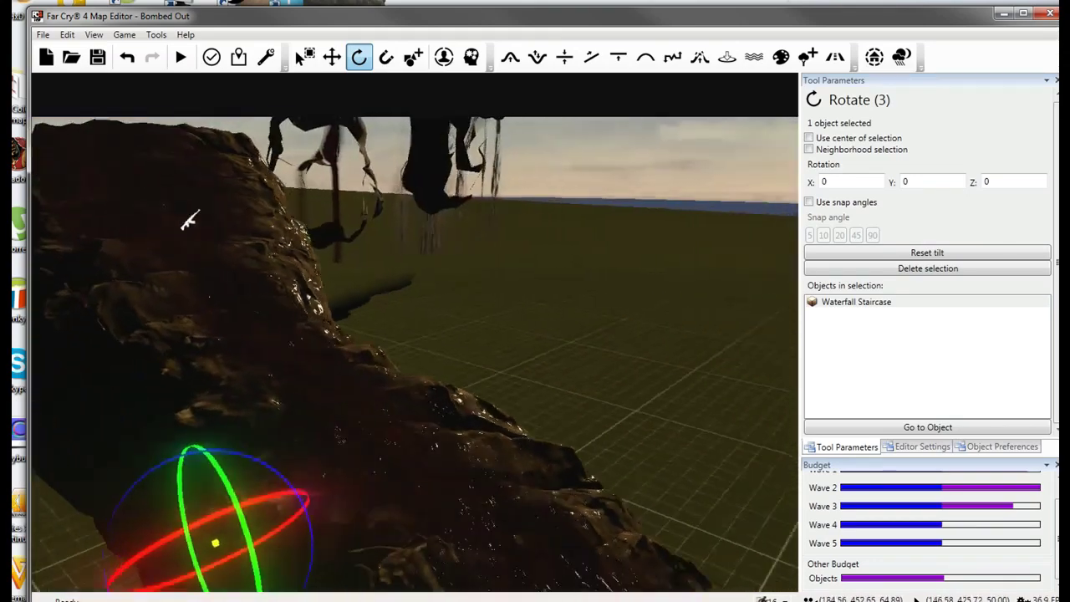
right_drag(452, 359, 503, 357)
click(614, 342)
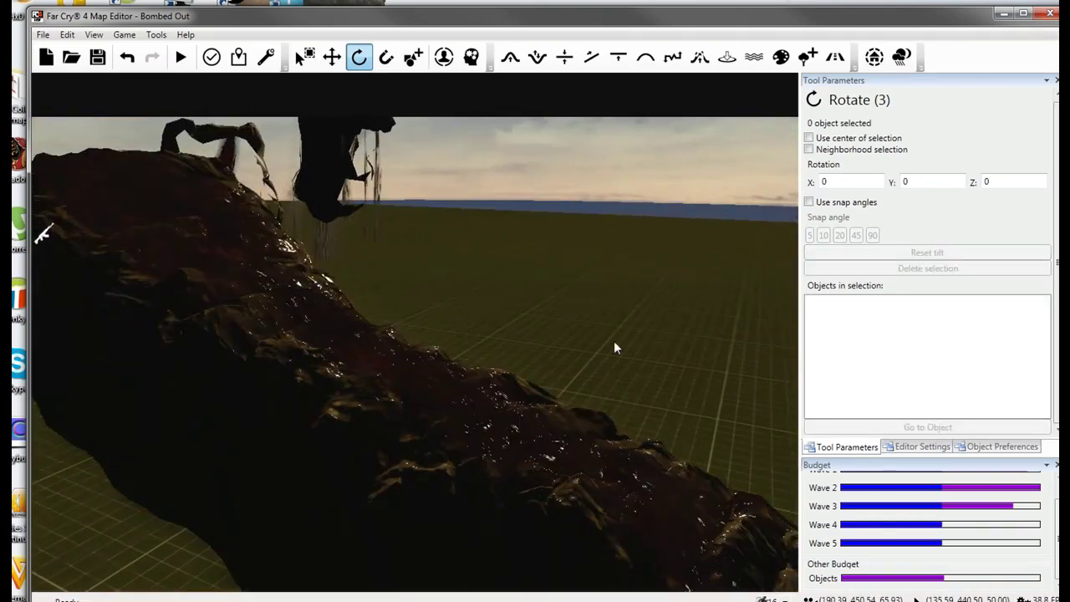
Fly over the bombed-out town and examine its burning buildings, lit checkpoint and the floating waterfall rocks.
right_drag(614, 347, 443, 552)
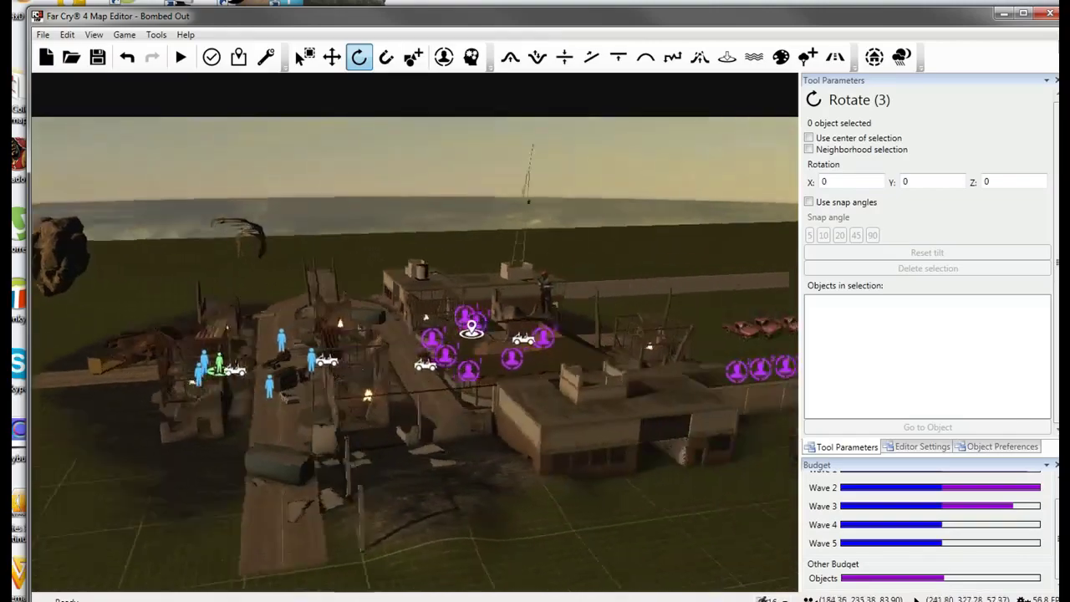
key(d)
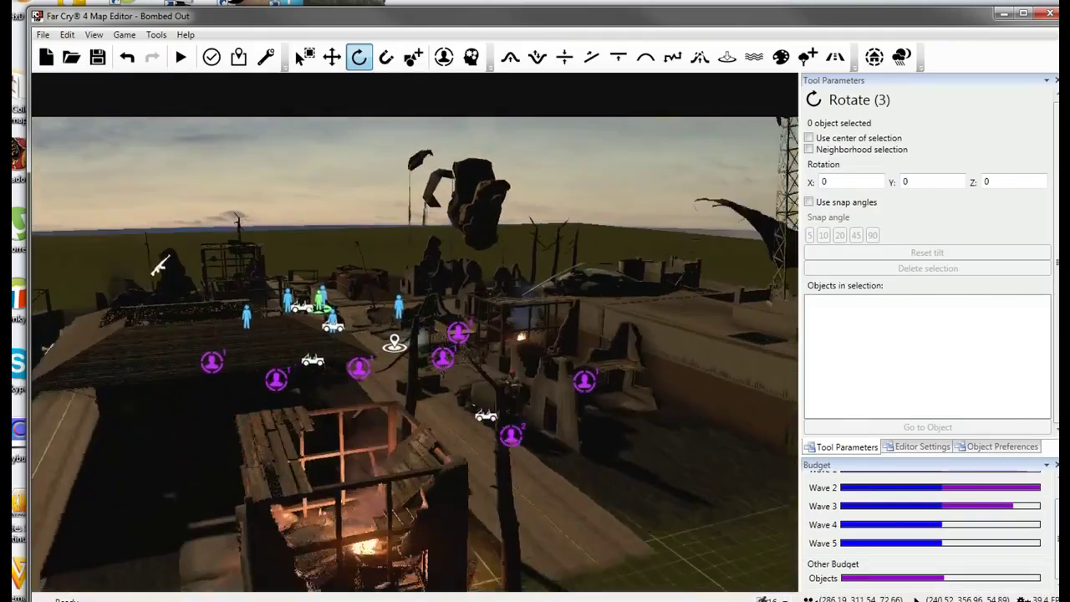
key(w)
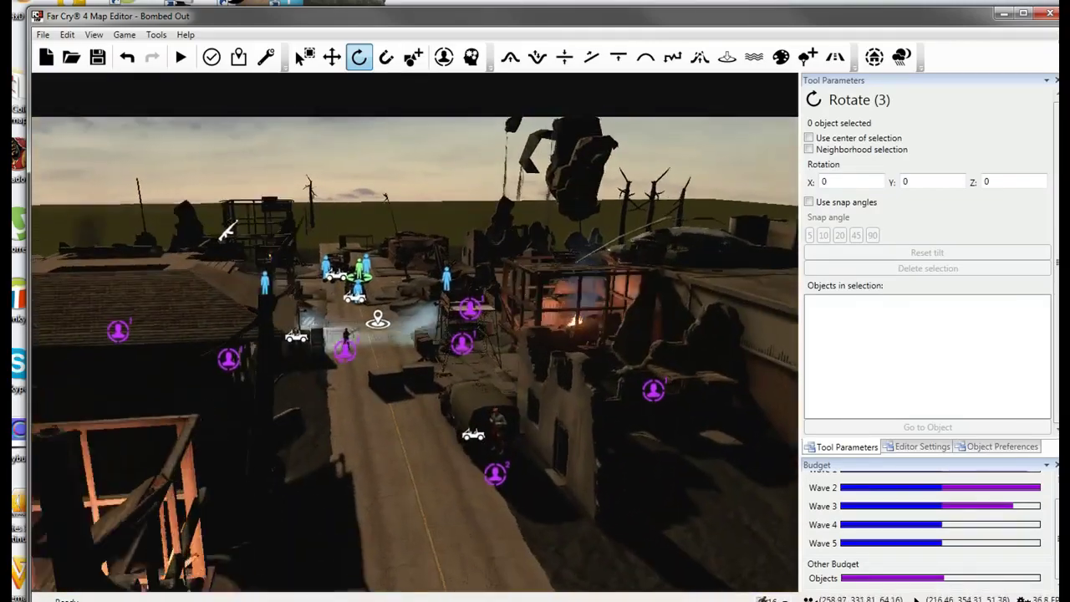
key(w)
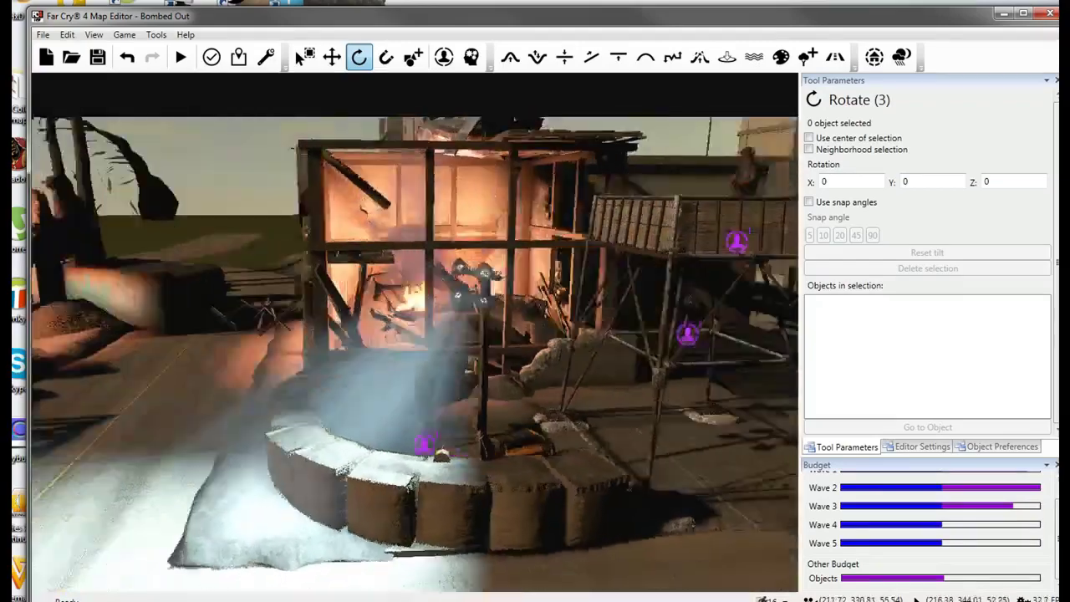
key(s)
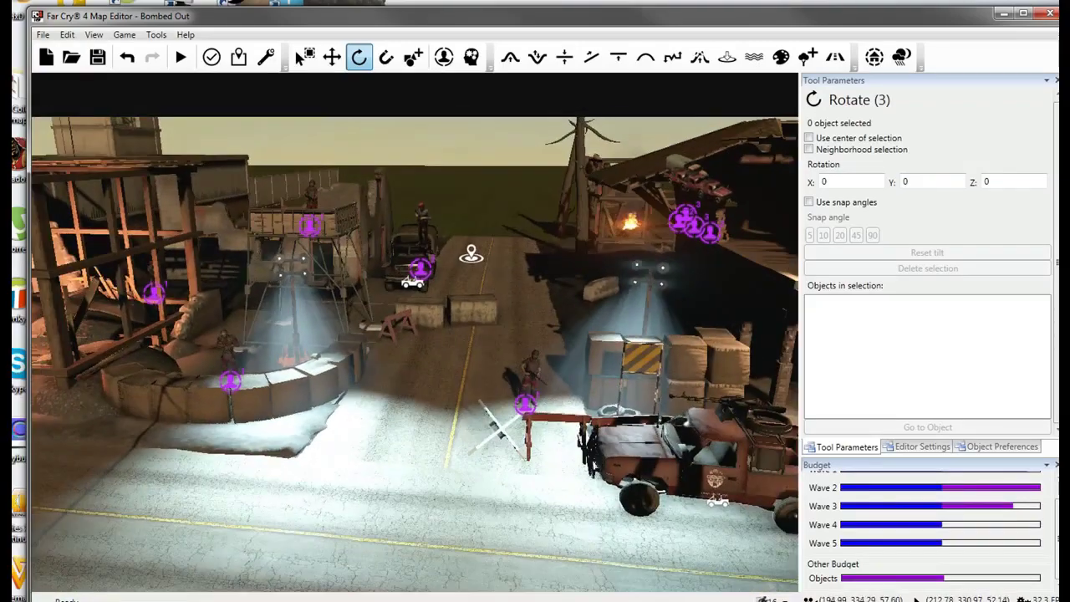
key(s)
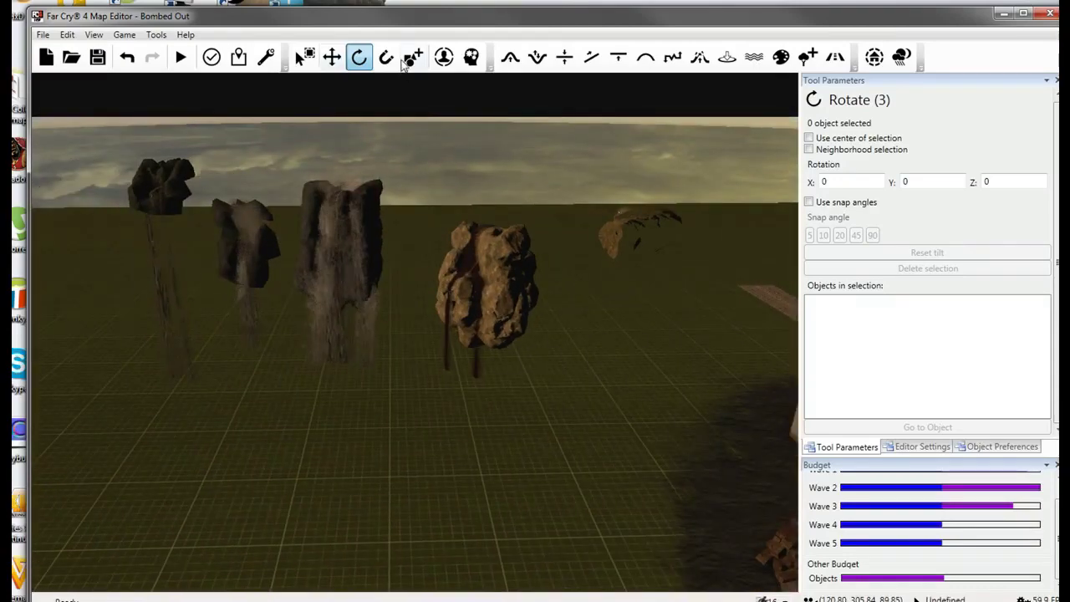
Look through the object categories and browse the models in 10 - Building Blocks.
click(418, 67)
click(960, 143)
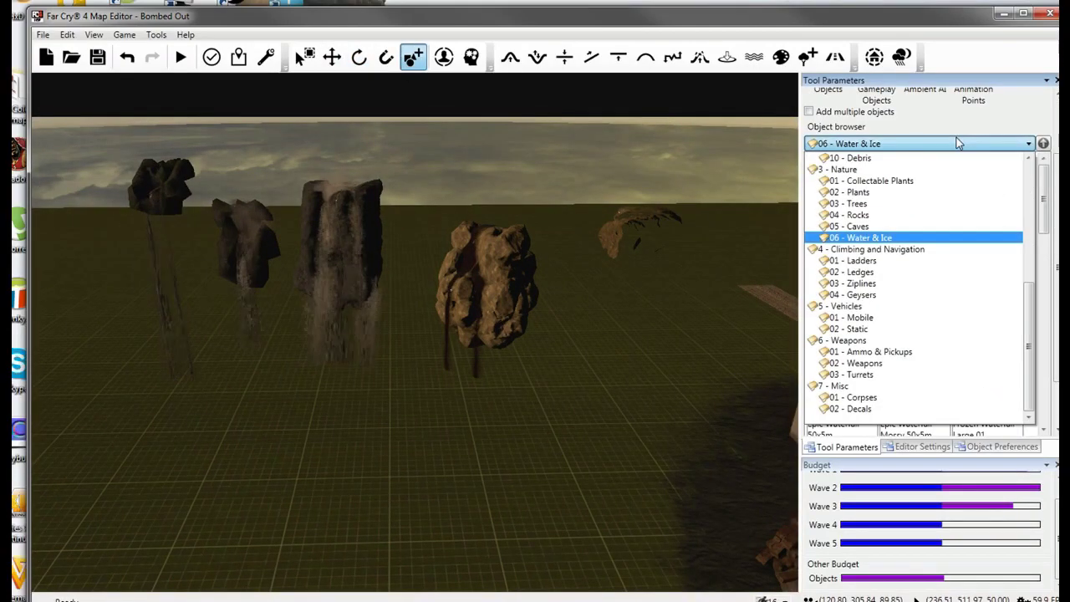
click(958, 143)
click(959, 143)
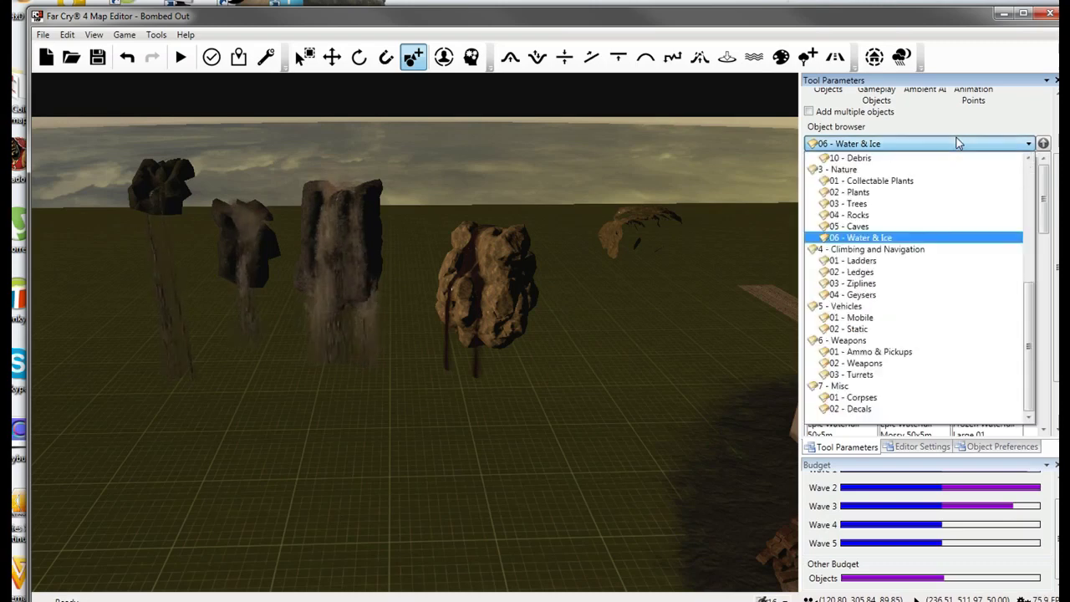
click(959, 143)
click(959, 143)
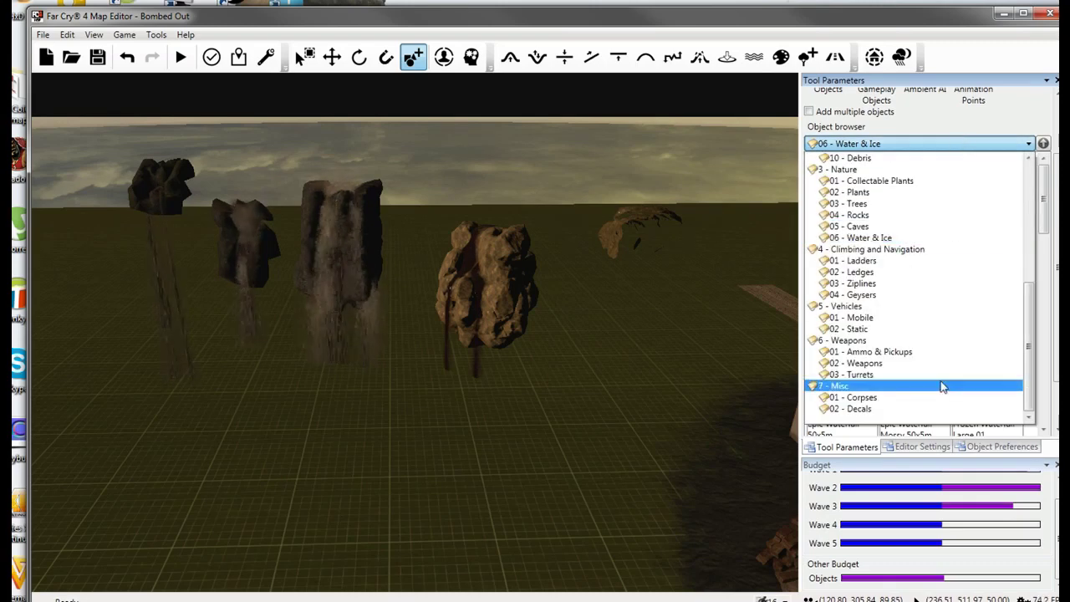
scroll(918, 326, up, 3)
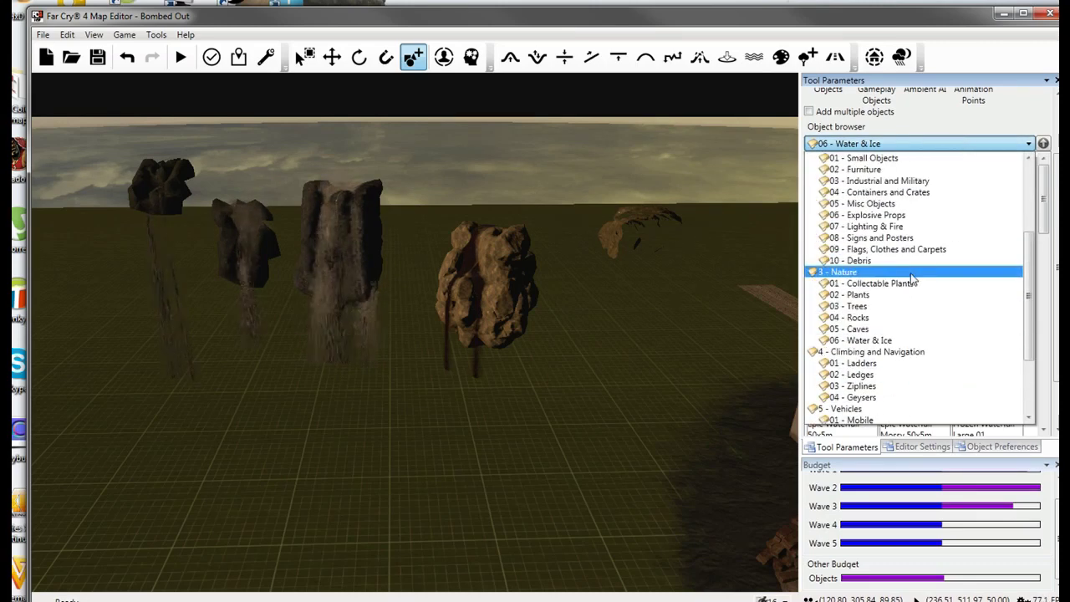
scroll(914, 278, up, 3)
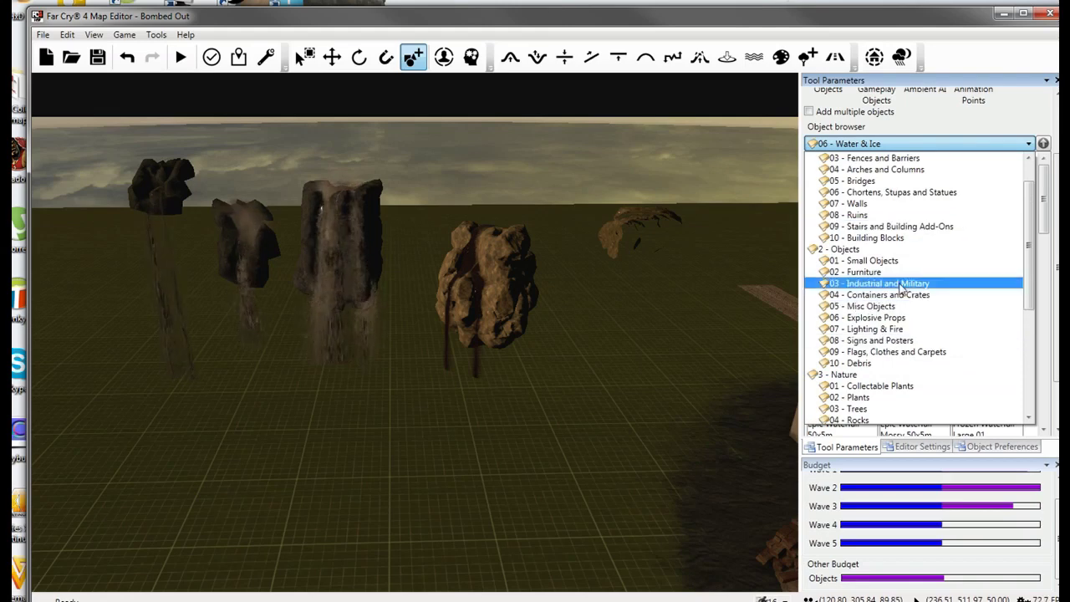
scroll(902, 288, up, 1)
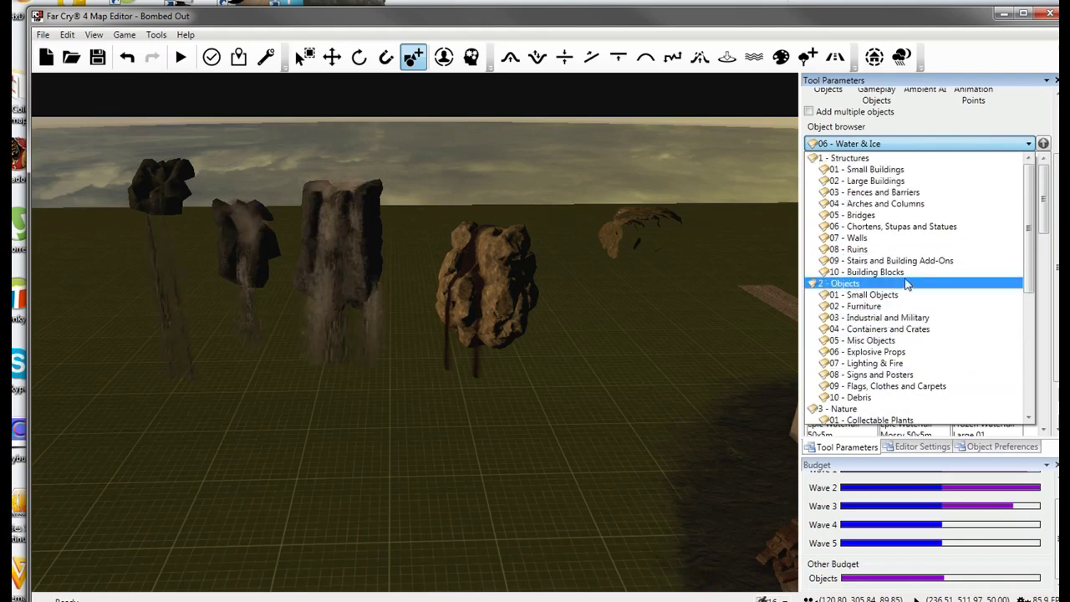
click(906, 273)
scroll(1045, 216, down, 2)
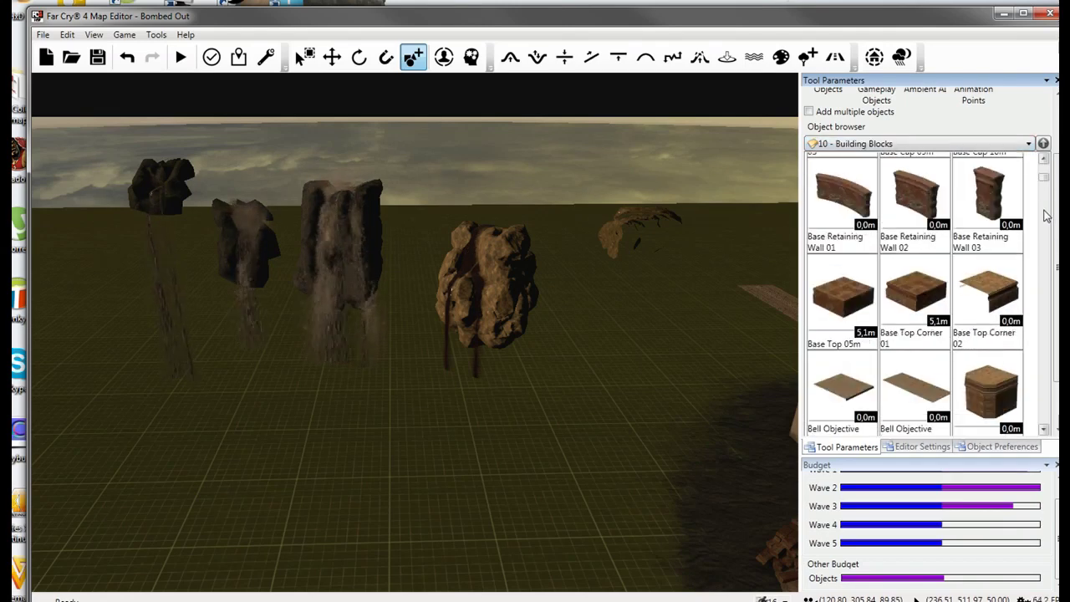
scroll(1045, 217, down, 3)
Examine the floating waterfall rocks up close and browse further through the Building Blocks models.
mouse_move(469, 335)
right_down()
mouse_move(544, 297)
mouse_move(525, 258)
mouse_move(605, 356)
mouse_move(529, 324)
mouse_move(443, 321)
right_up()
key(w)
key(w)
key(s)
key(w)
key(w)
key(s)
key(s)
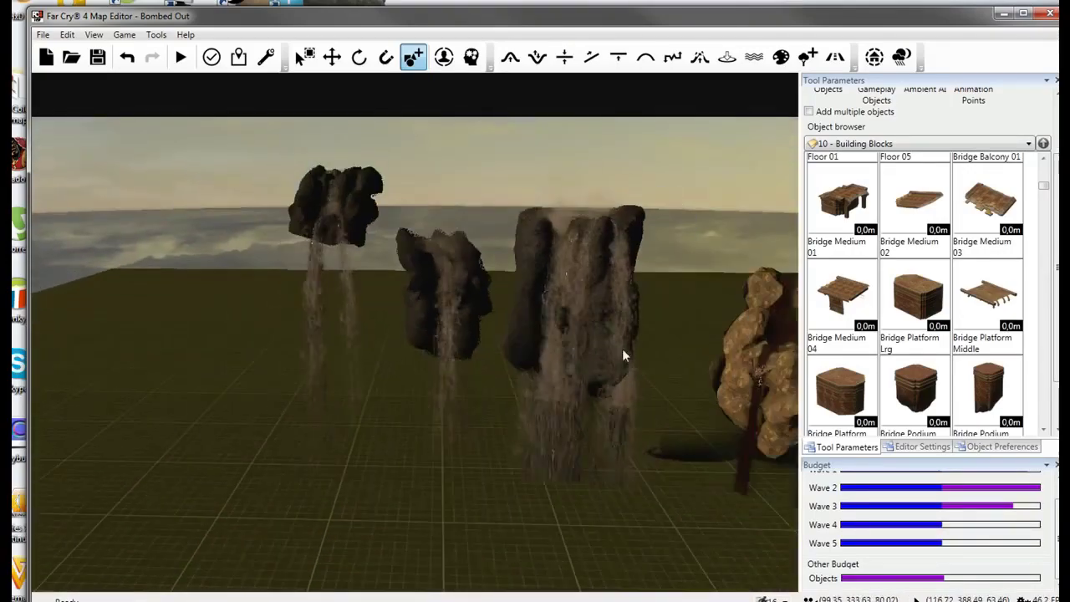
drag(1044, 186, 1046, 194)
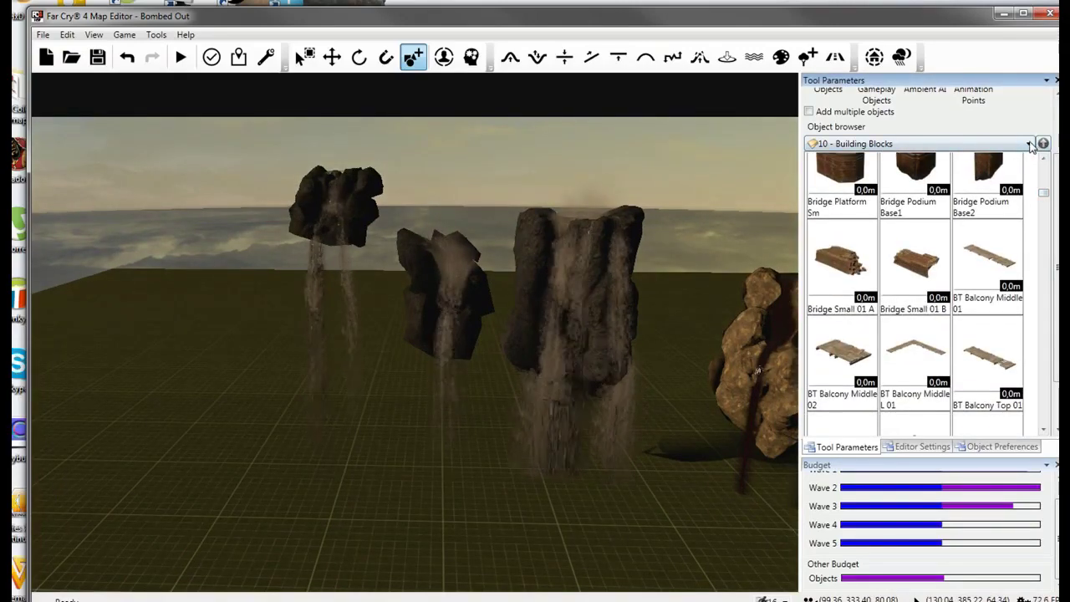
Switch the object browser to the 02 - Weapons category and look through the available weapons.
click(1031, 145)
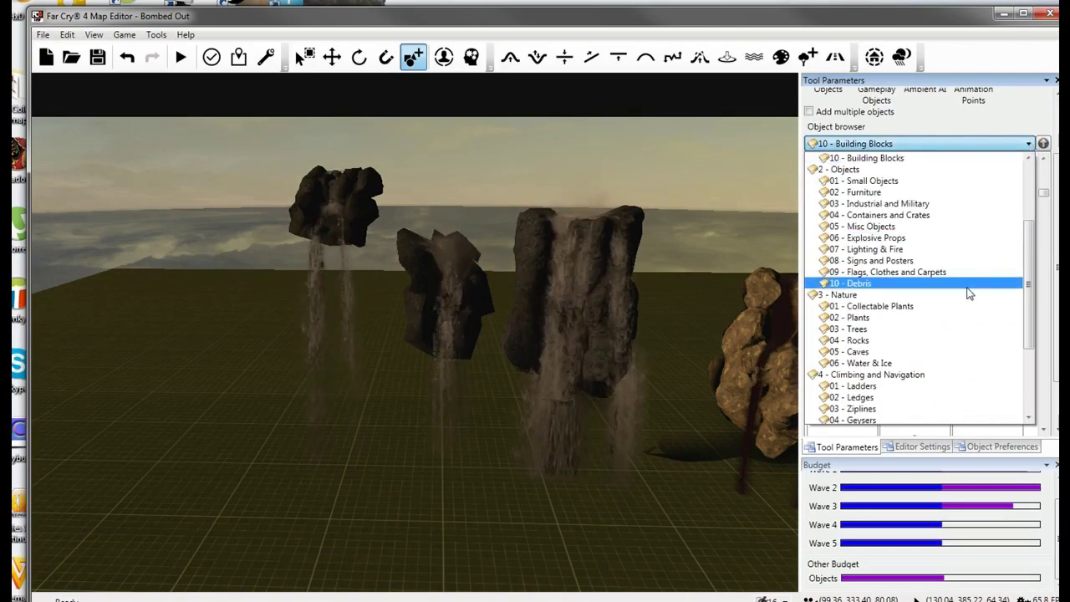
scroll(931, 321, down, 3)
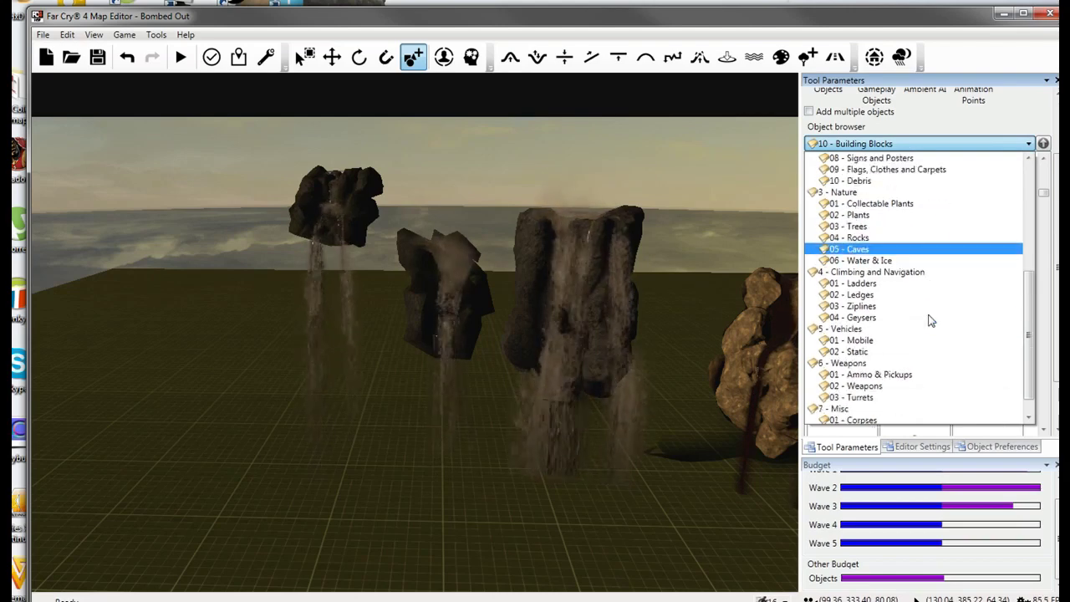
scroll(931, 321, down, 1)
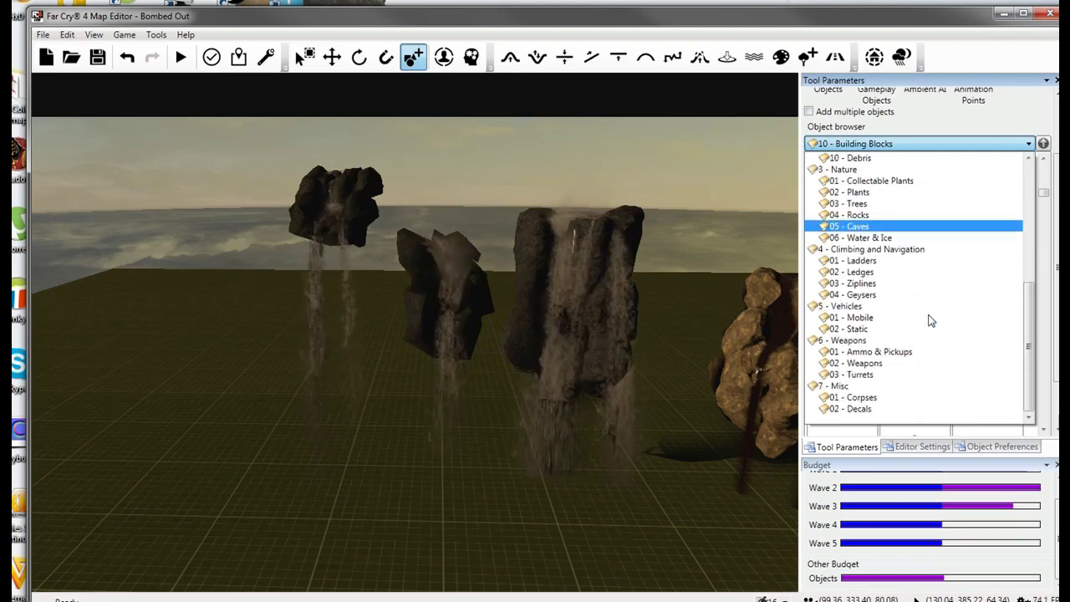
click(897, 371)
drag(1043, 347, 1047, 330)
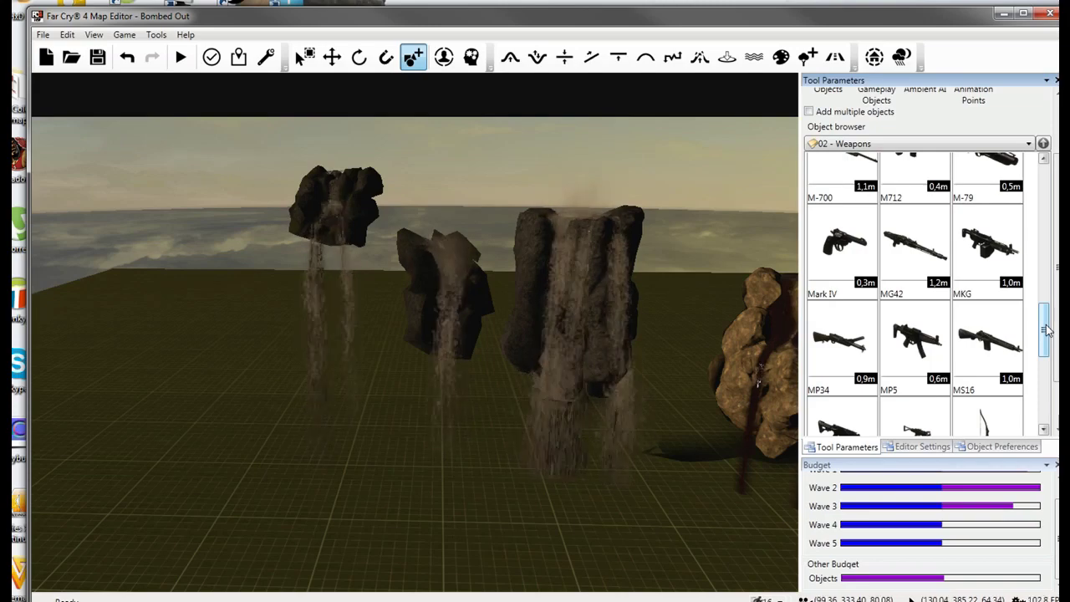
drag(1047, 331, 1039, 287)
Place an M712 pistol on the ground in front of the small brick wall pieces.
click(915, 342)
right_drag(585, 418, 464, 439)
key(w)
key(w)
right_drag(371, 382, 420, 306)
key(w)
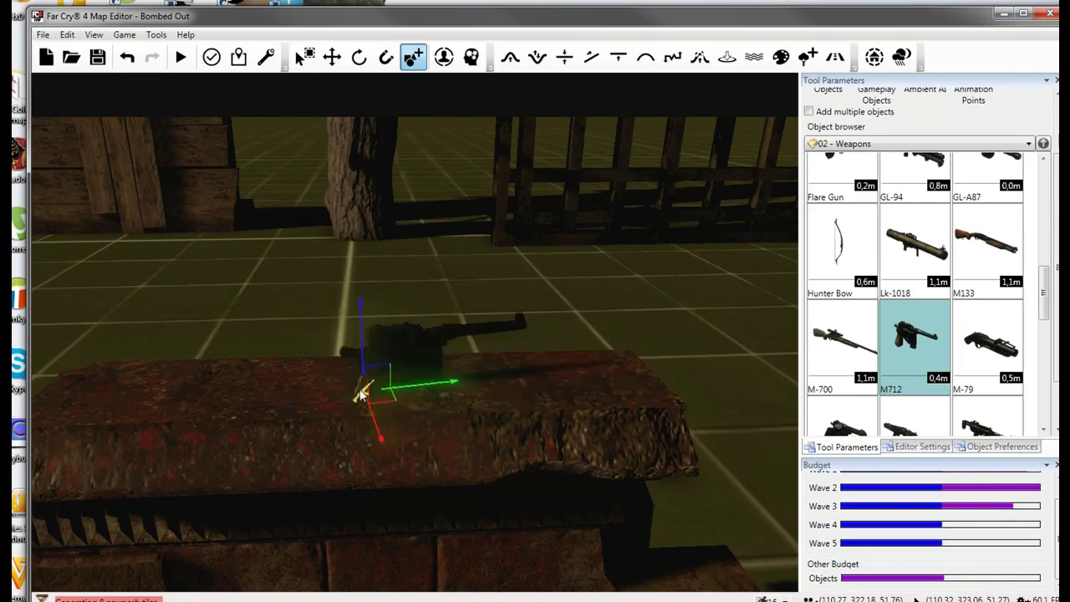
scroll(408, 339, down, 5)
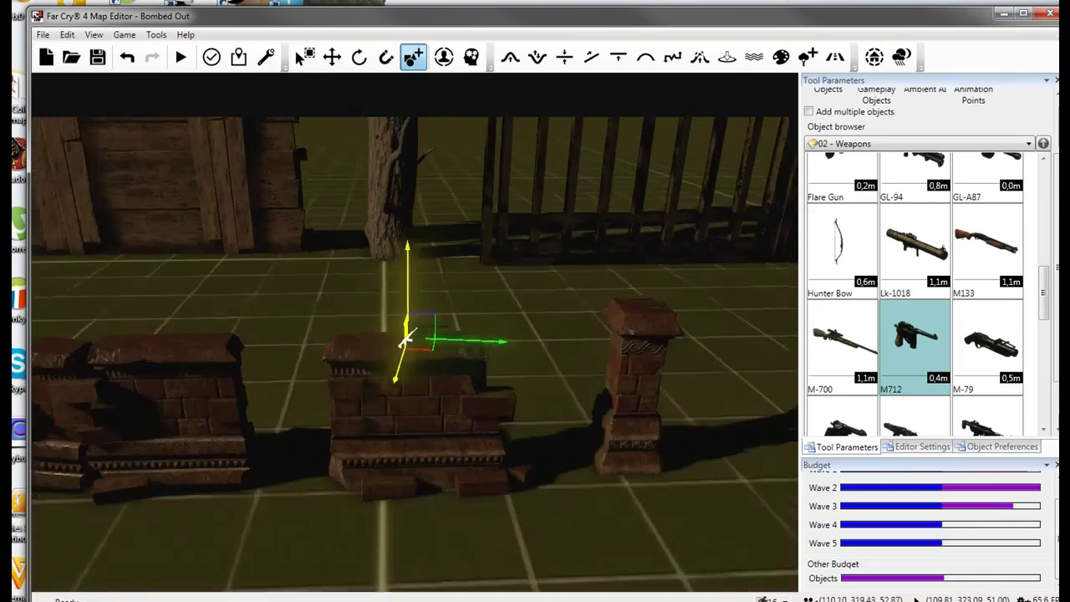
Browse the plant models in the 02 - Plants category under Nature.
click(935, 144)
scroll(919, 251, up, 2)
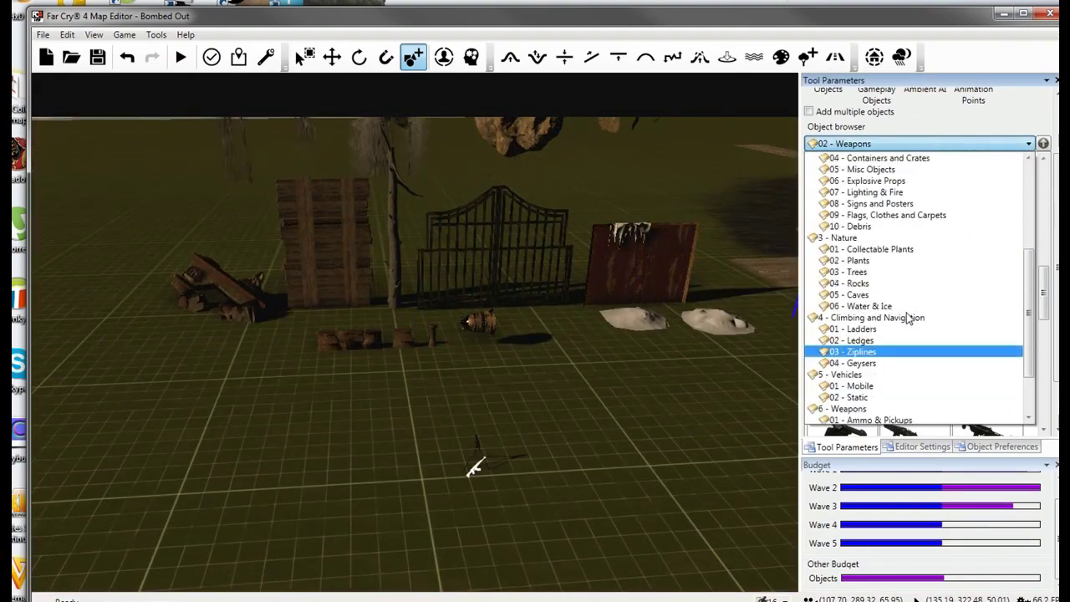
click(906, 266)
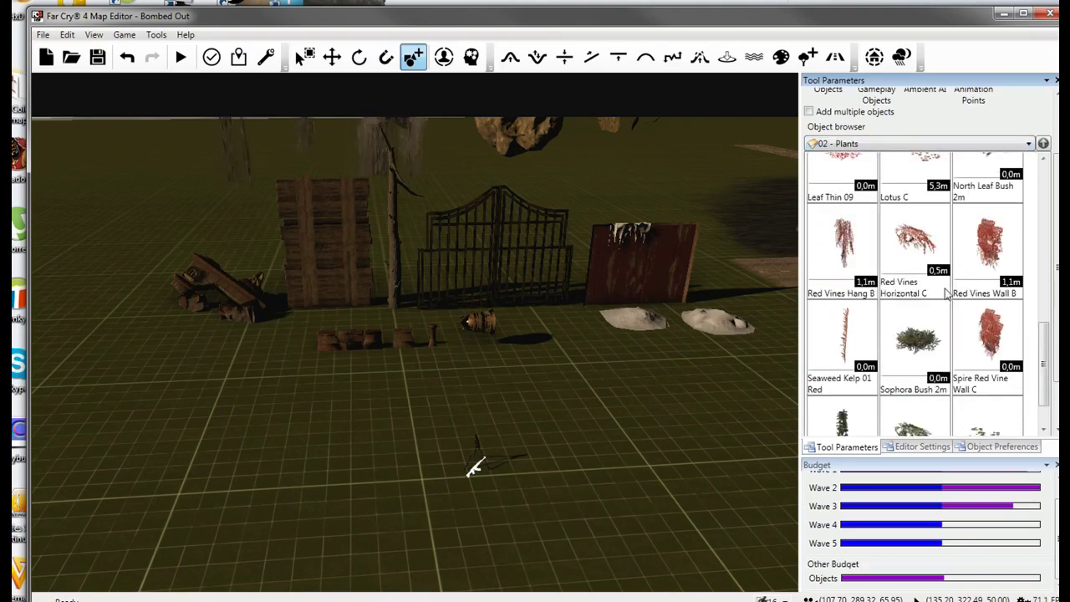
drag(1046, 371, 1041, 260)
scroll(891, 217, down, 6)
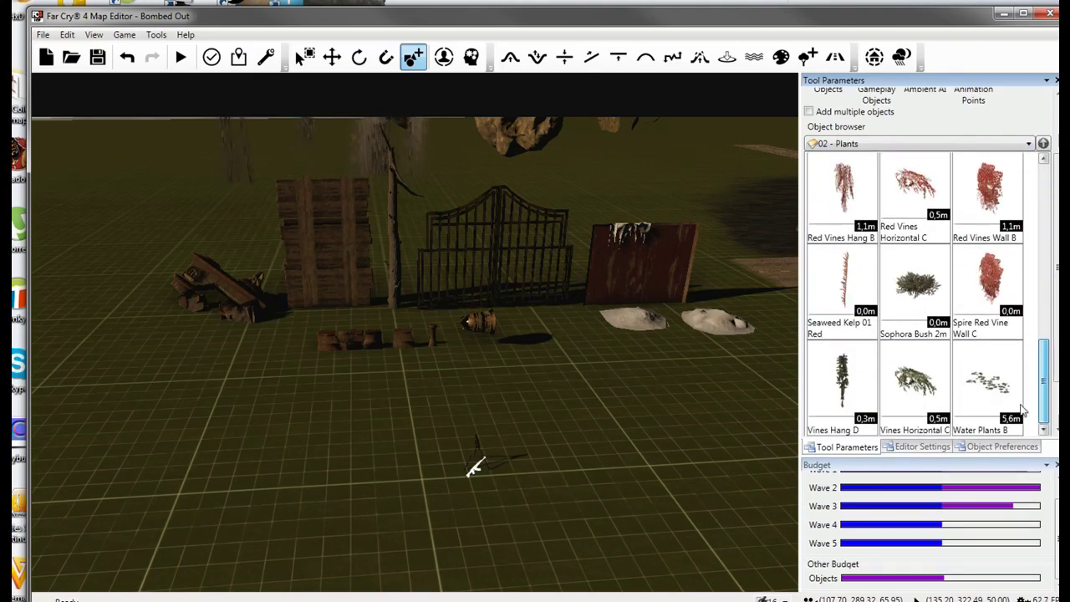
Place a Himalayan Cedar 17m from the 03 - Trees category on the open ground near the gate.
click(908, 143)
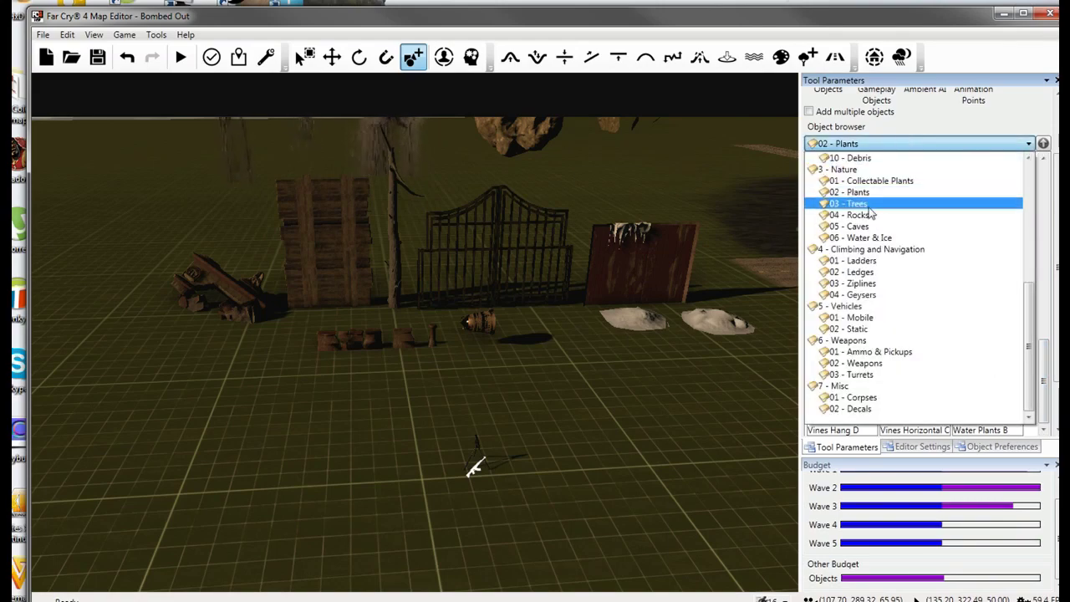
click(871, 204)
drag(1045, 368, 1052, 244)
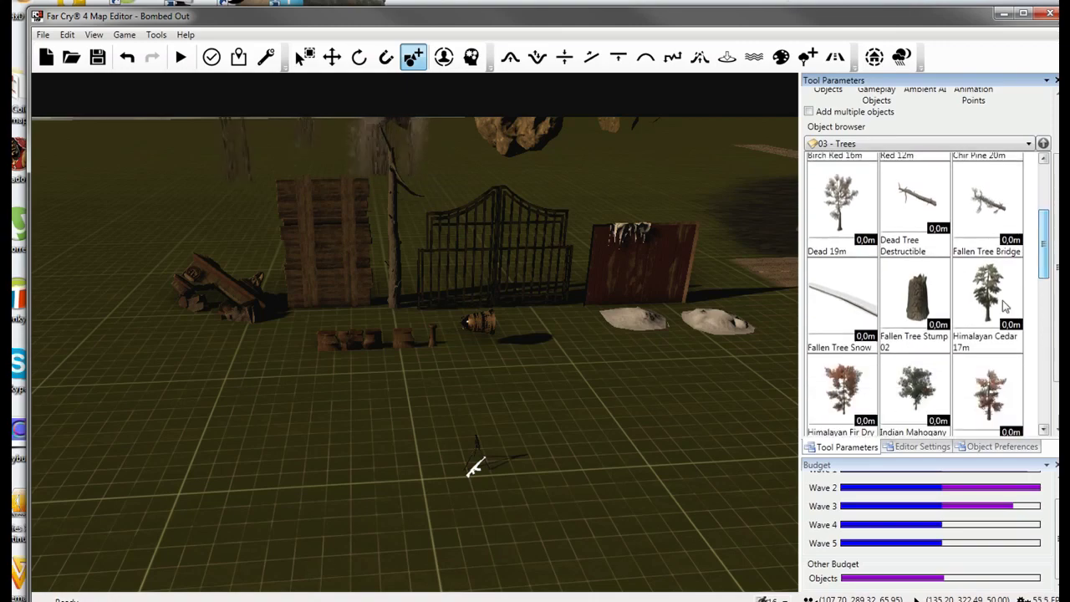
click(1003, 306)
click(589, 432)
right_drag(589, 432, 619, 425)
click(483, 433)
Place an Indian Mahogany 15m on the ground beside the cedar, on the side nearer the town.
click(901, 396)
scroll(527, 413, up, 6)
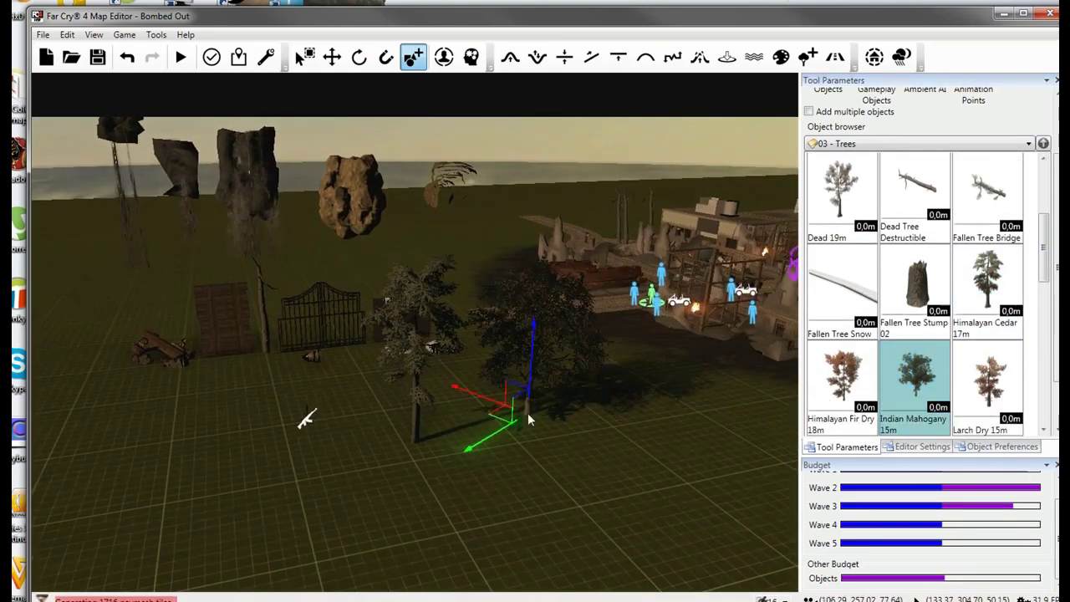
key(d)
right_drag(527, 415, 443, 419)
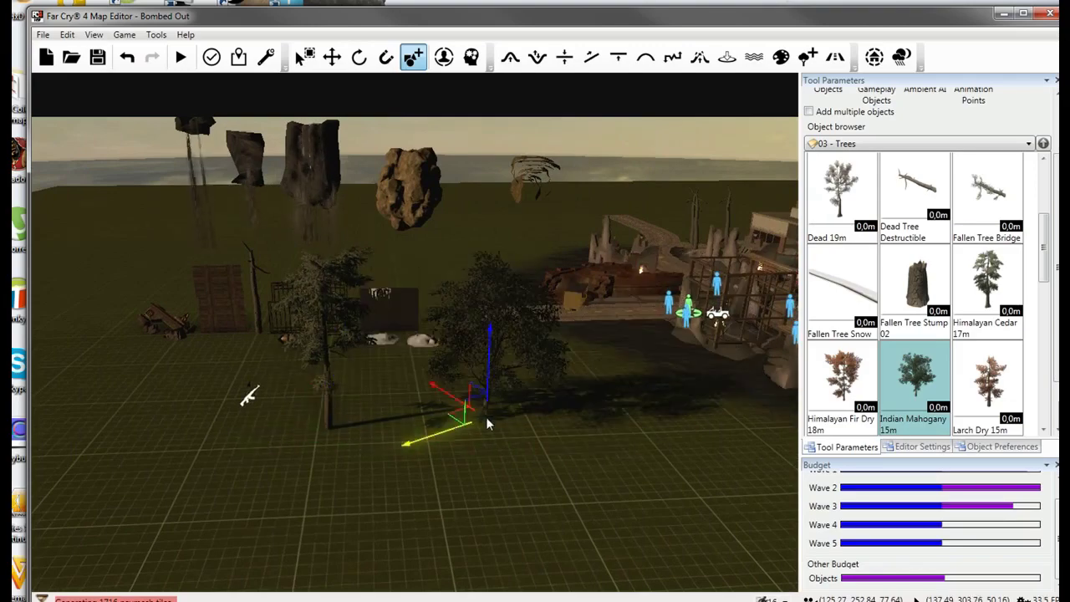
click(496, 420)
right_drag(521, 452, 612, 373)
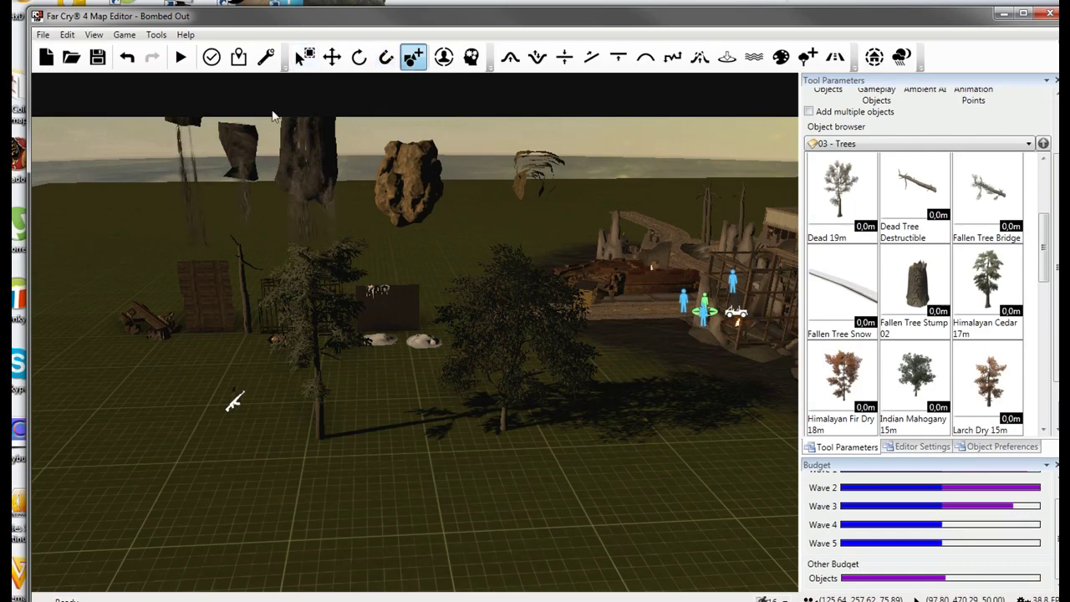
Select the Himalayan Cedar 17m with the Select tool.
click(303, 57)
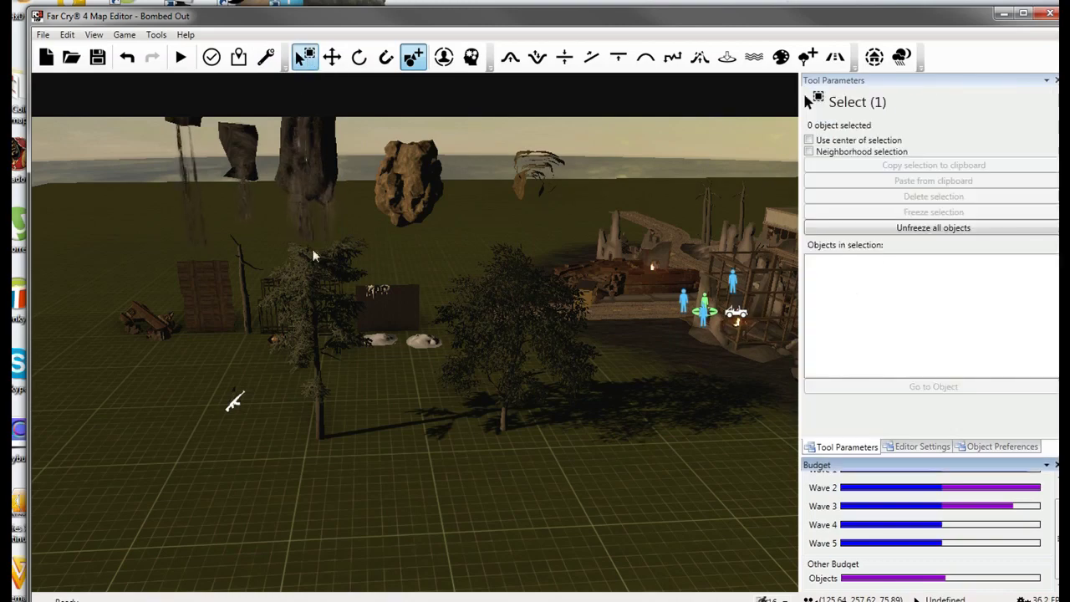
key(a)
key(w)
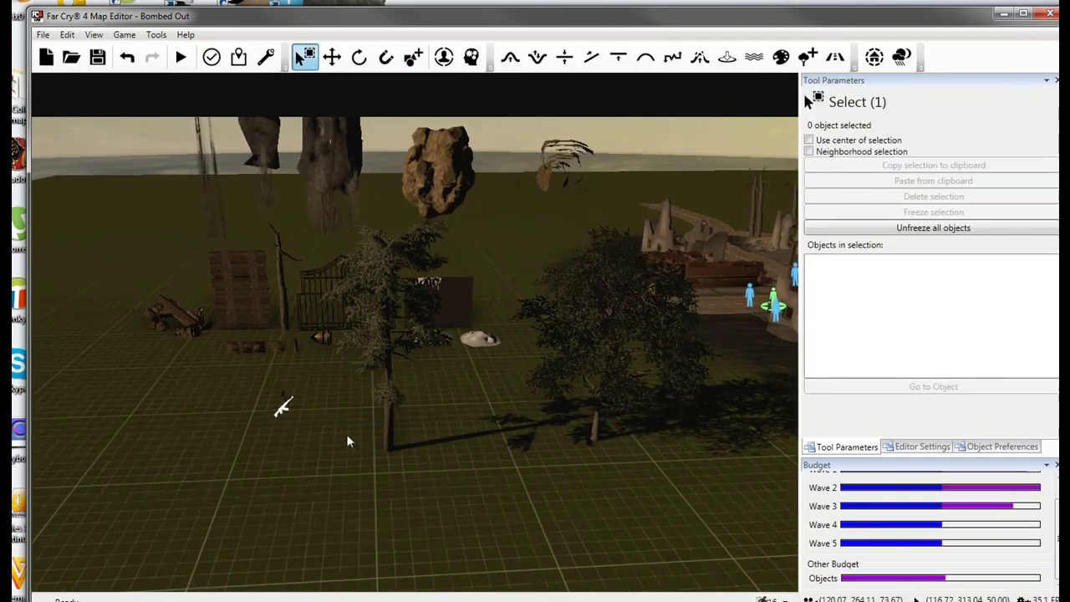
click(390, 430)
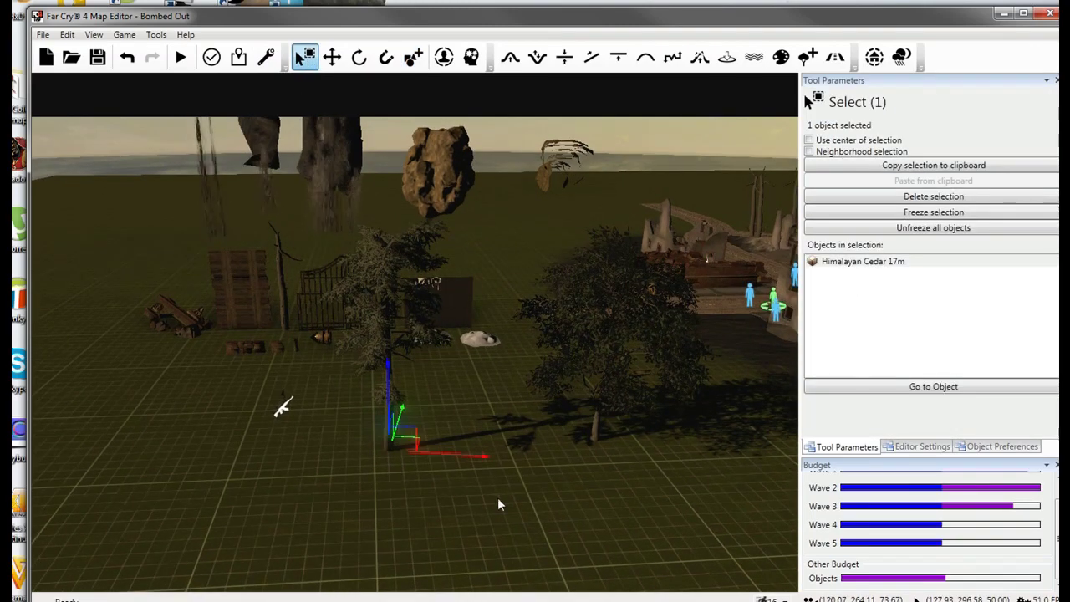
Select the Indian Mahogany 15m, Himalayan Cedar 17m and Turret GL-A87 360 together and shift them with Use center of selection enabled.
click(278, 531)
key(d)
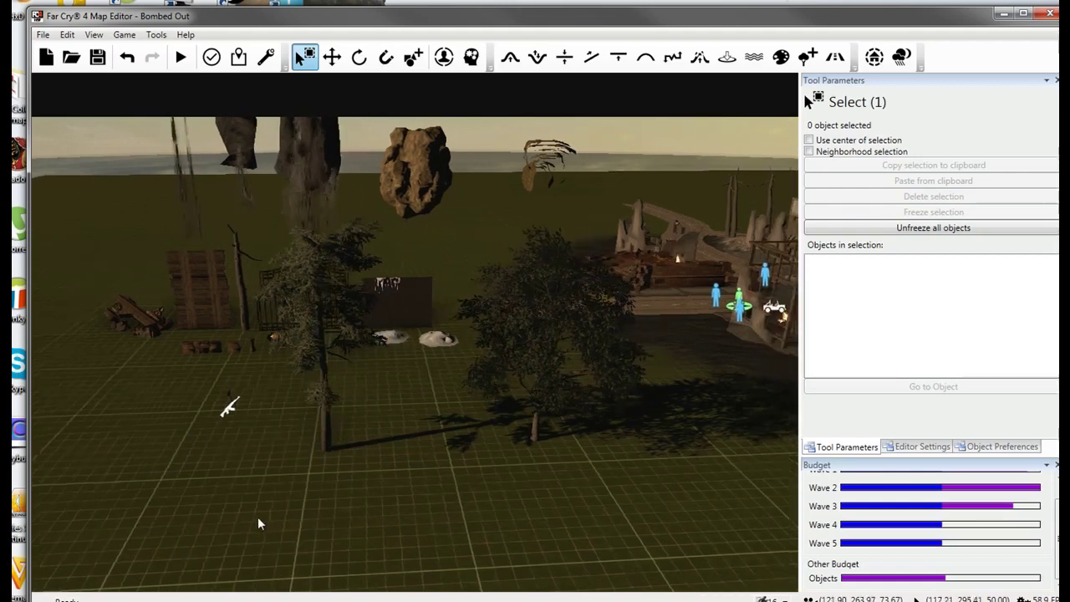
drag(202, 528, 680, 361)
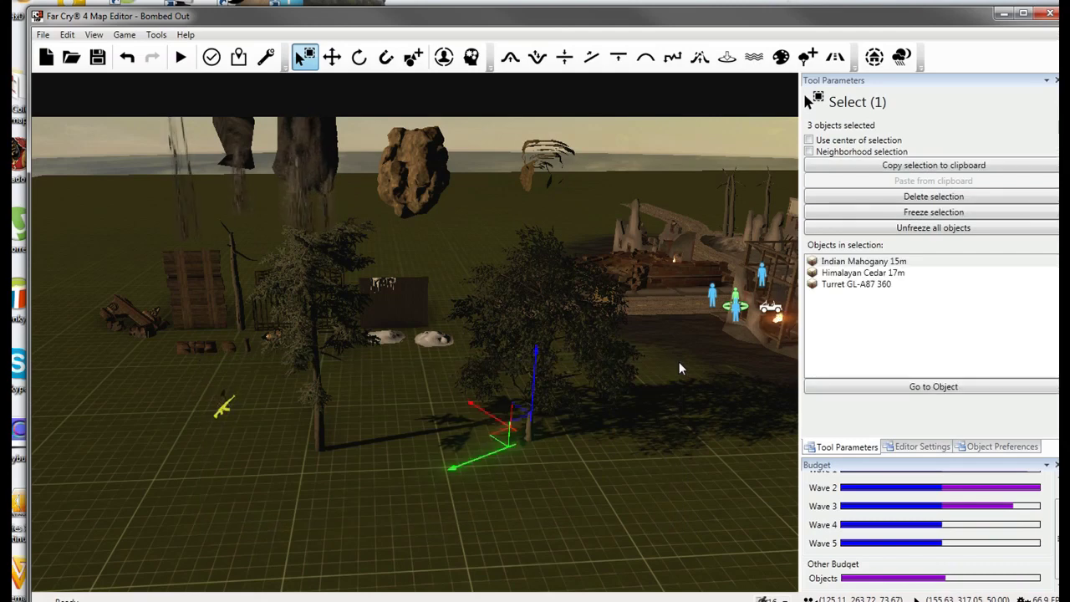
click(809, 141)
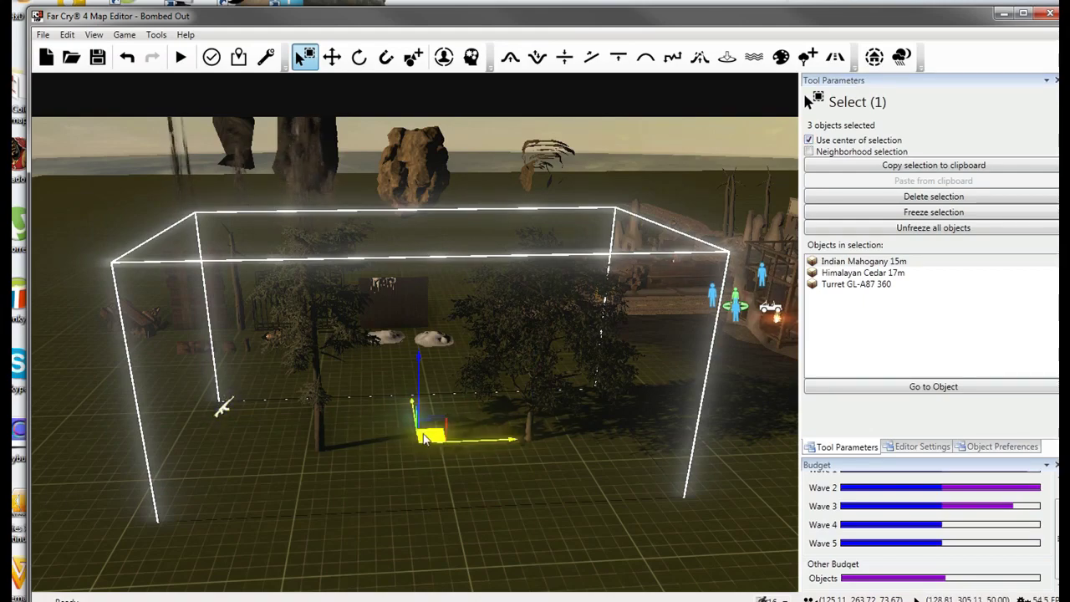
drag(424, 423, 456, 414)
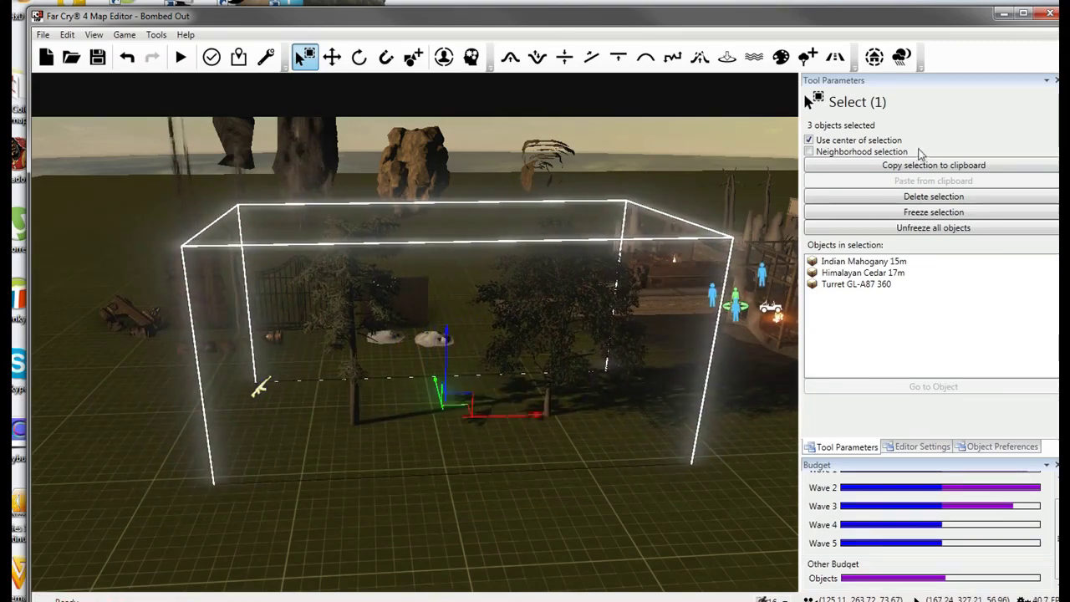
Move the three selected objects across the ground with Use center of selection turned off, and set the Move axis type to World.
click(332, 57)
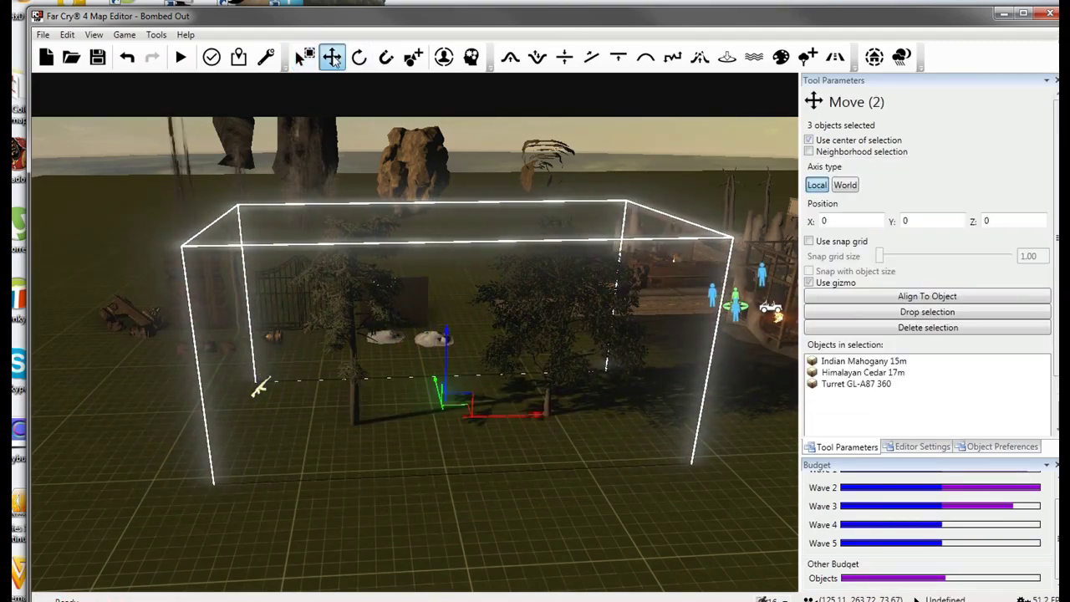
click(826, 141)
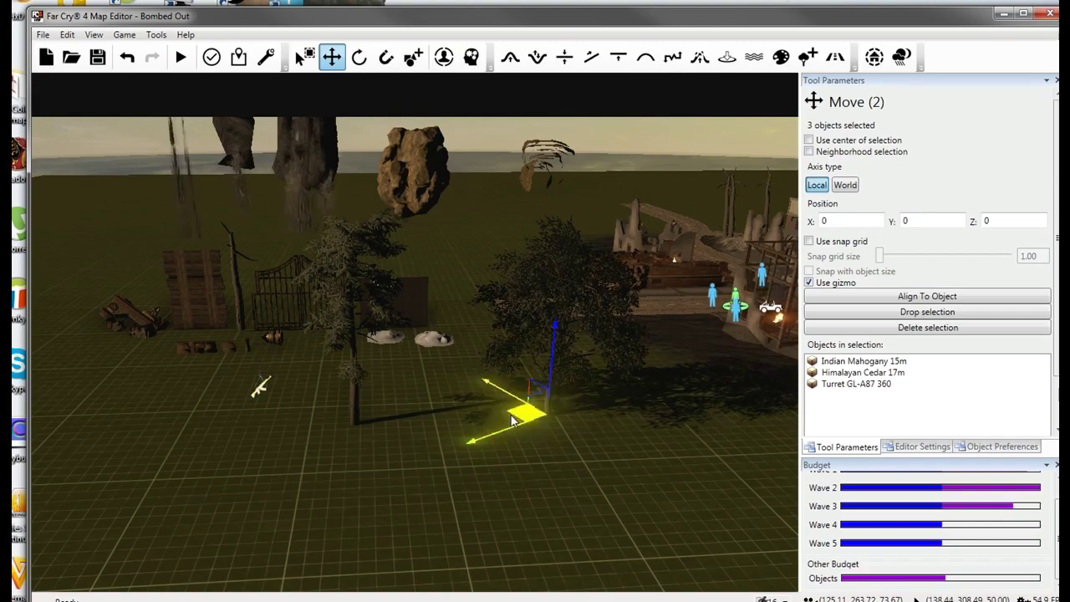
drag(506, 416, 534, 424)
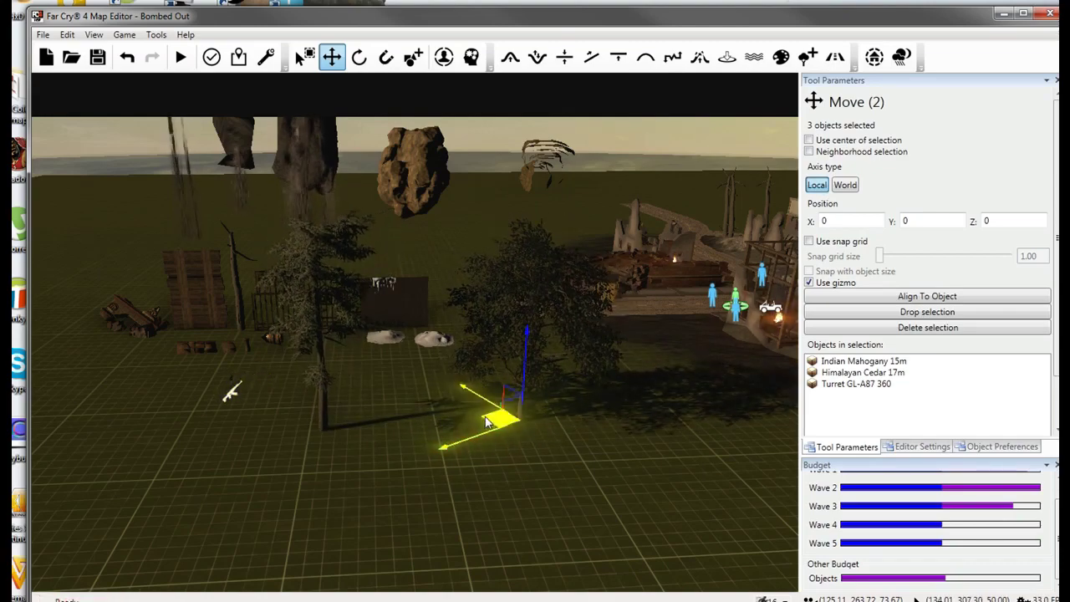
drag(494, 424, 435, 416)
click(845, 185)
drag(552, 416, 577, 410)
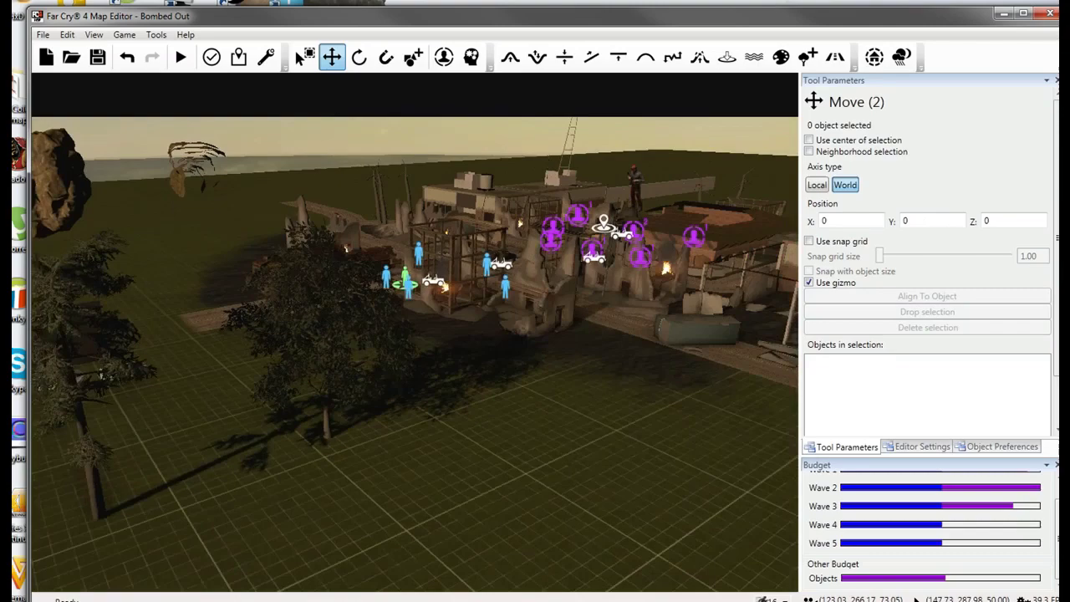
Move only the Indian Mahogany 15m freely across the ground, without the snap grid, to about X 140, Y 300.
right_drag(334, 429, 457, 426)
click(303, 425)
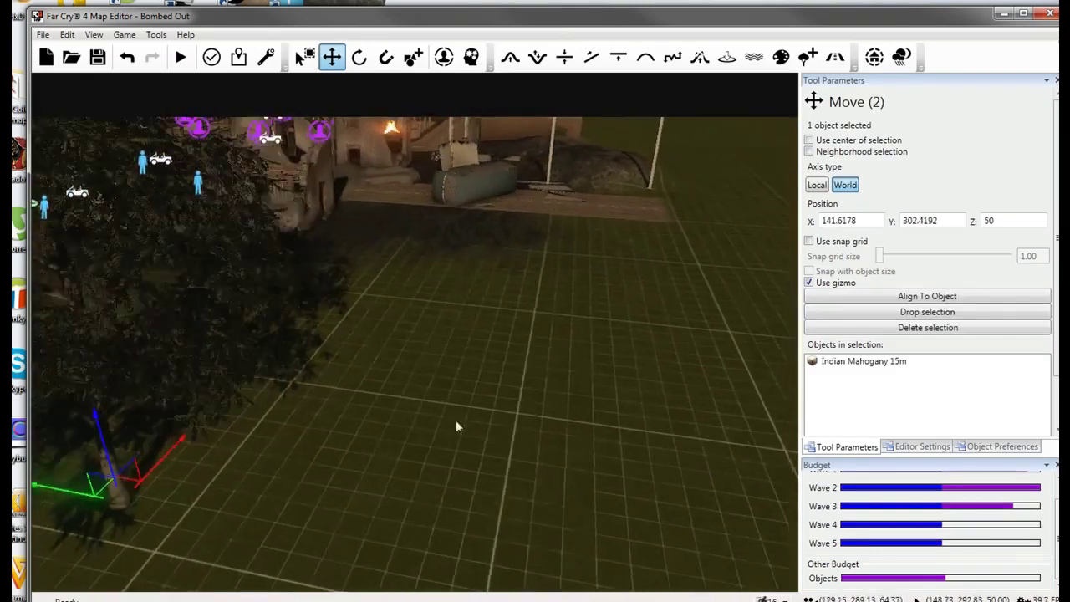
click(808, 241)
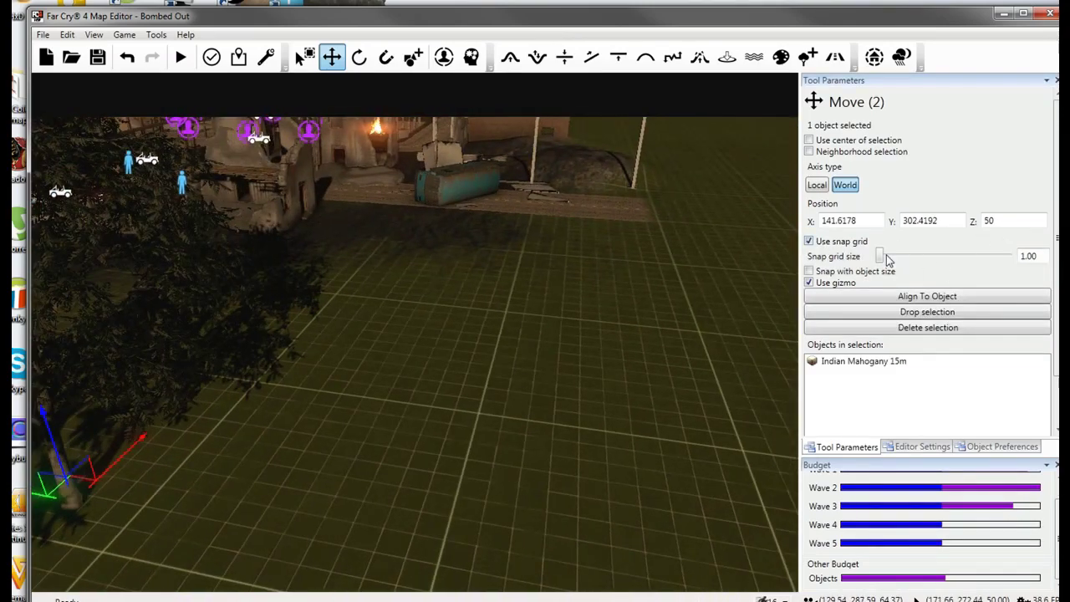
right_drag(795, 277, 267, 407)
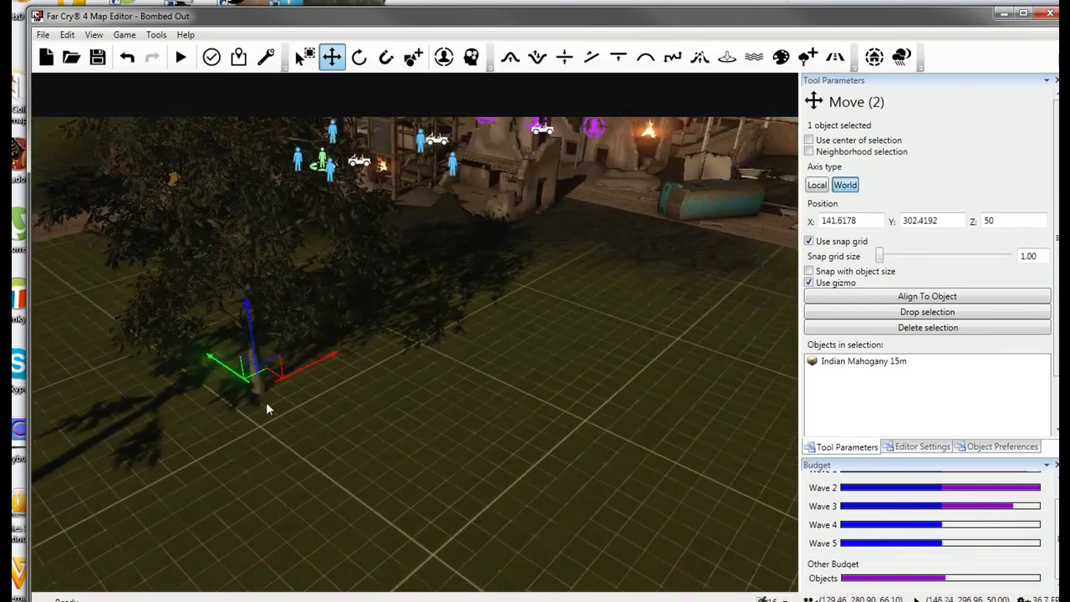
click(826, 242)
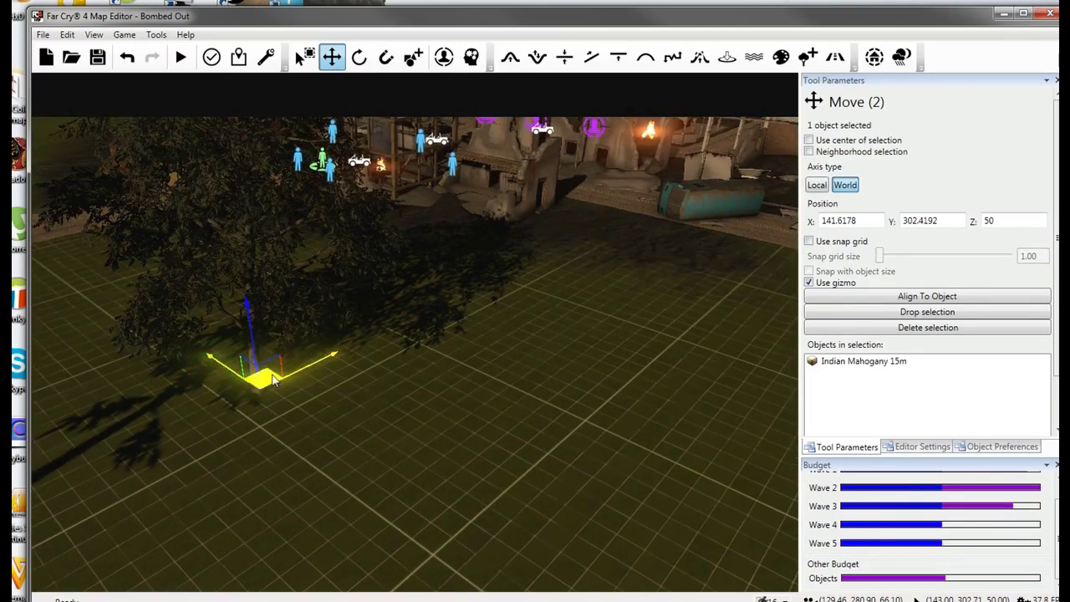
drag(268, 382, 257, 412)
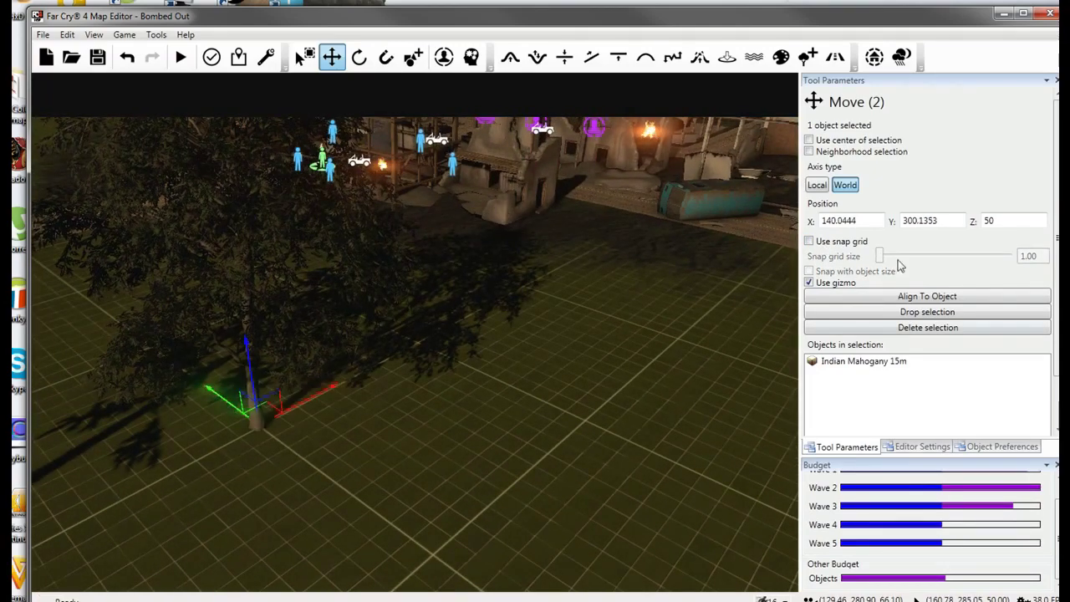
Turn on the snap grid at size 1.00 and copy the Indian Mahogany three times along the Y axis, 10 units apart.
click(836, 242)
mouse_move(282, 357)
right_down()
mouse_move(284, 393)
mouse_move(283, 357)
right_up()
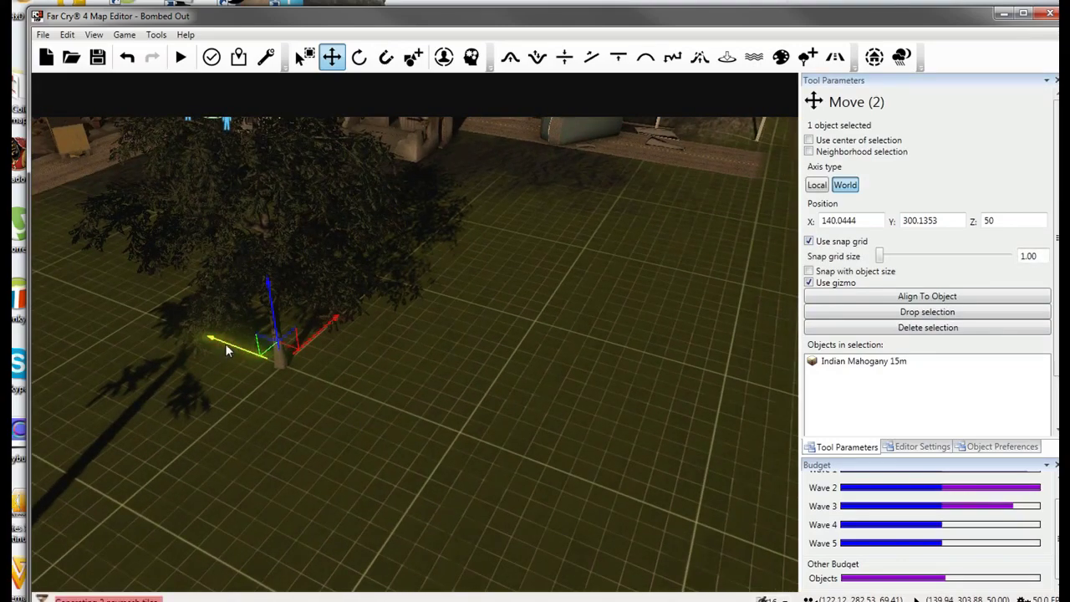
drag(226, 345, 399, 413)
right_drag(399, 411, 444, 372)
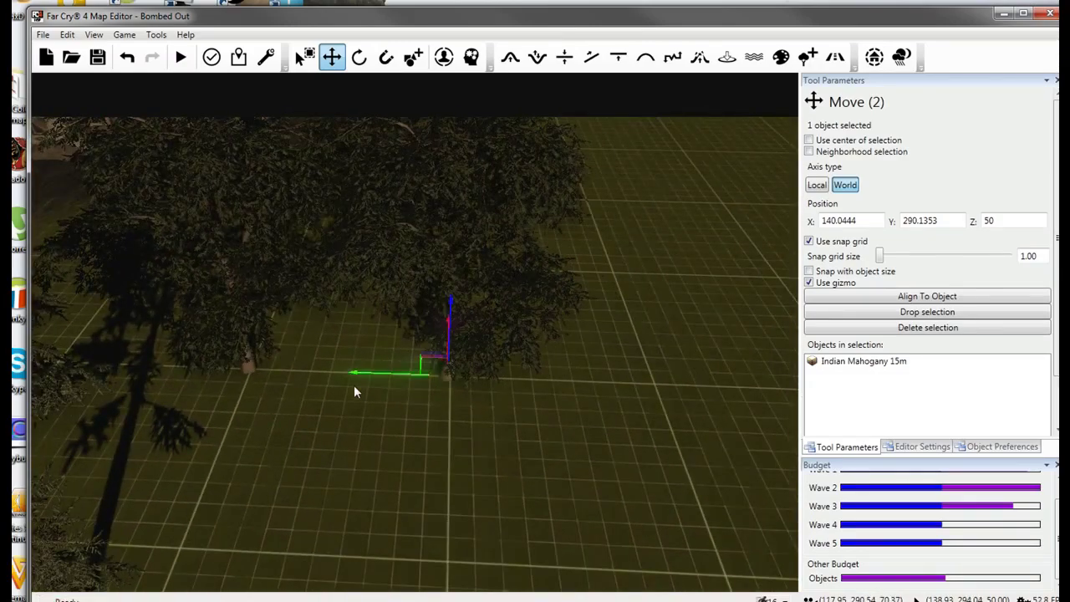
drag(370, 377, 579, 384)
right_drag(568, 386, 392, 388)
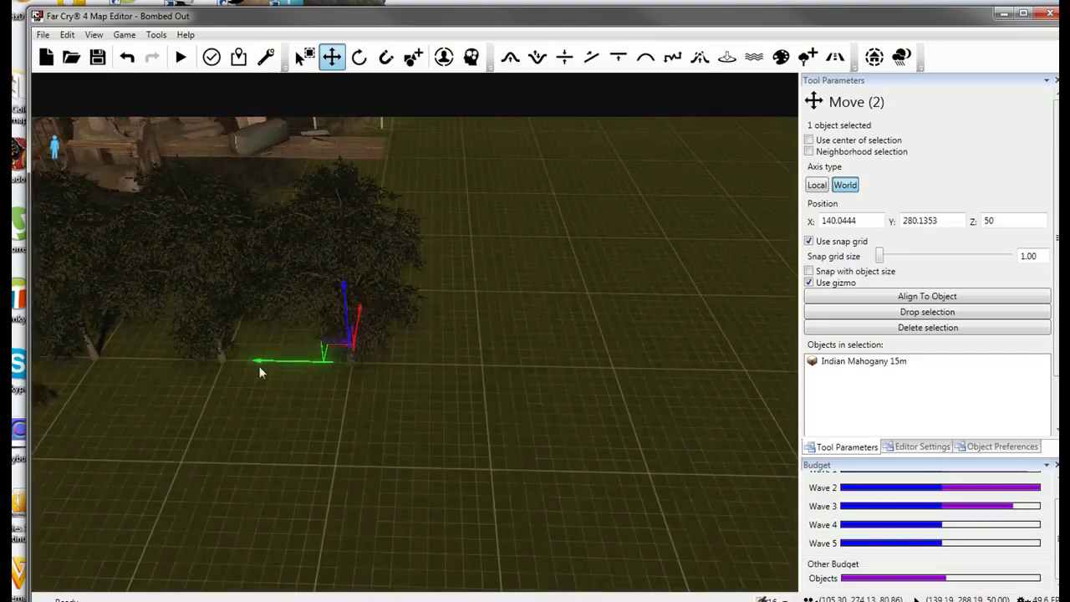
drag(259, 372, 402, 377)
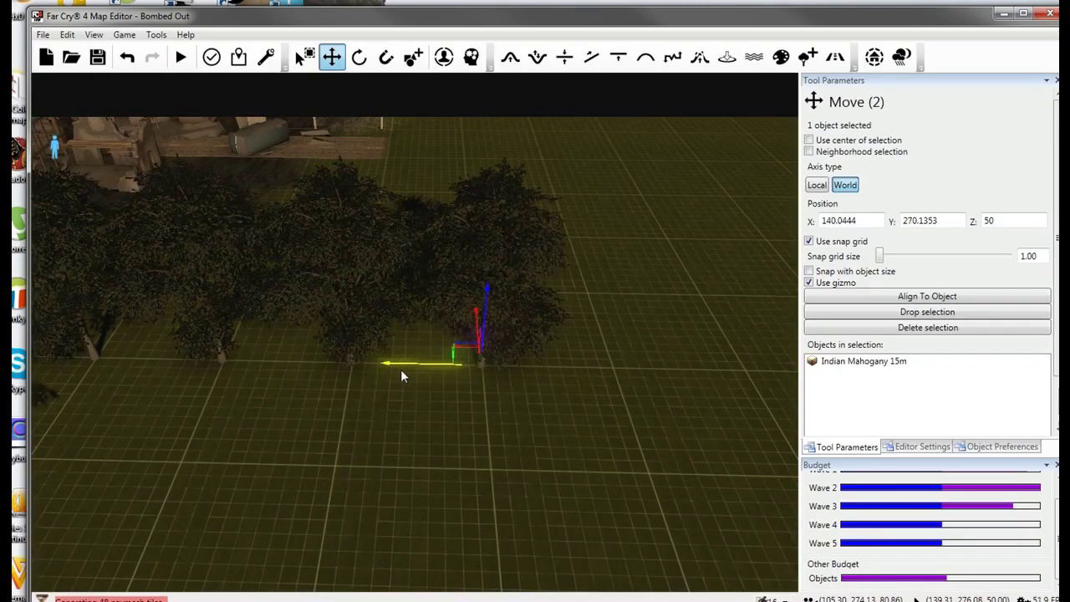
Rotate the third Indian Mahogany from the cedar with snap angles enabled at 90, and select the second one in the row.
key(ctrl+z)
right_drag(401, 376, 471, 408)
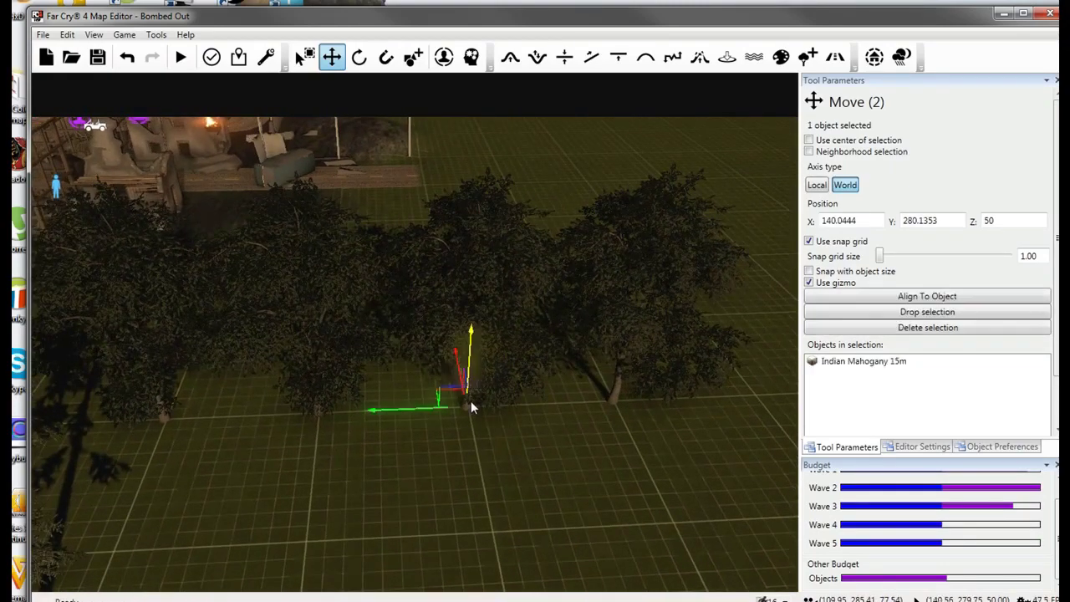
key(a)
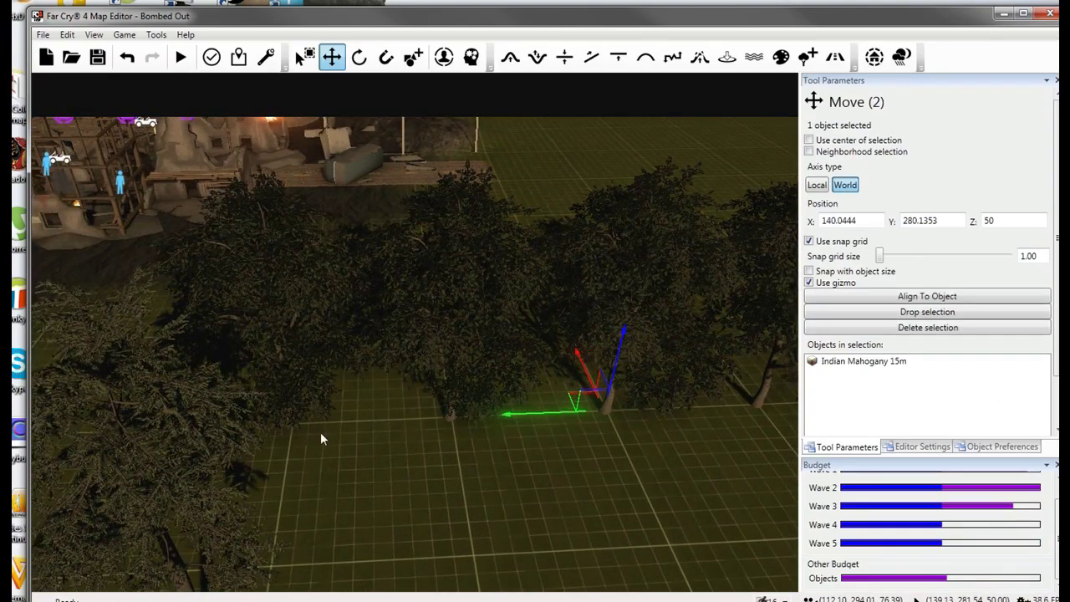
key(d)
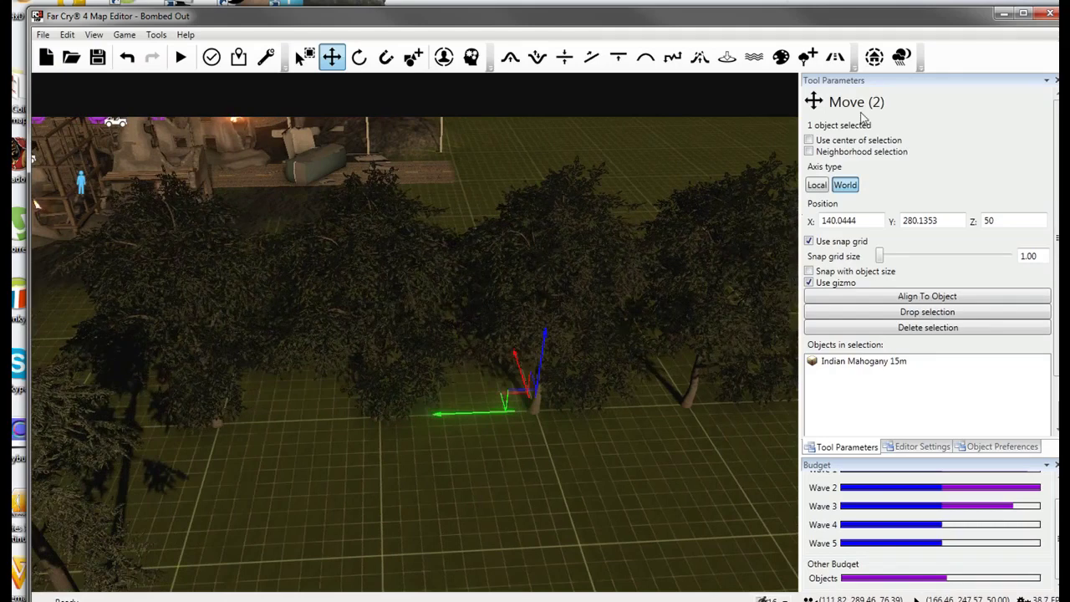
click(359, 58)
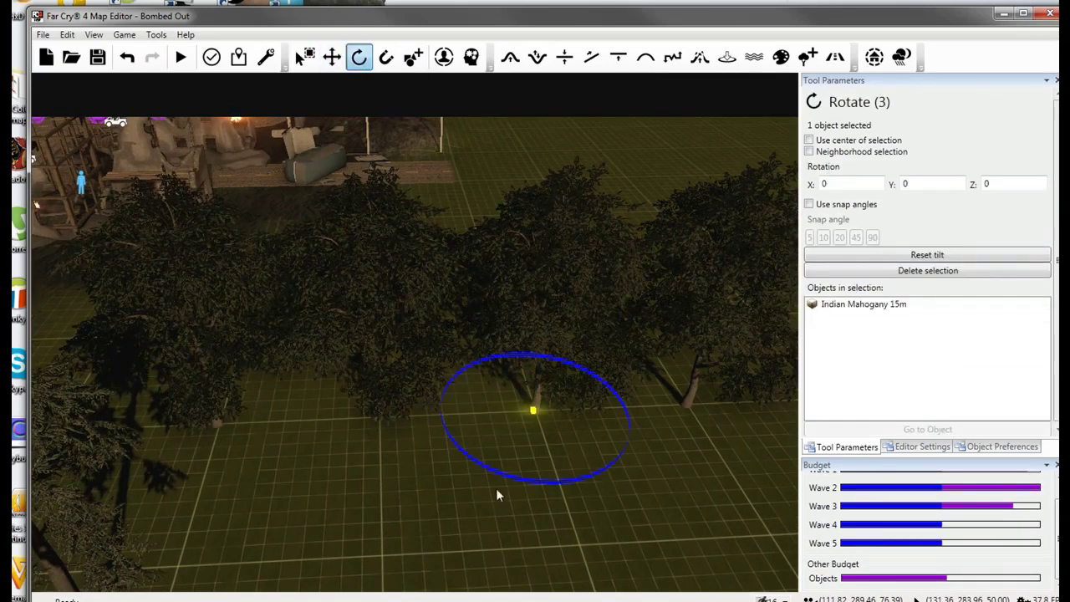
click(828, 205)
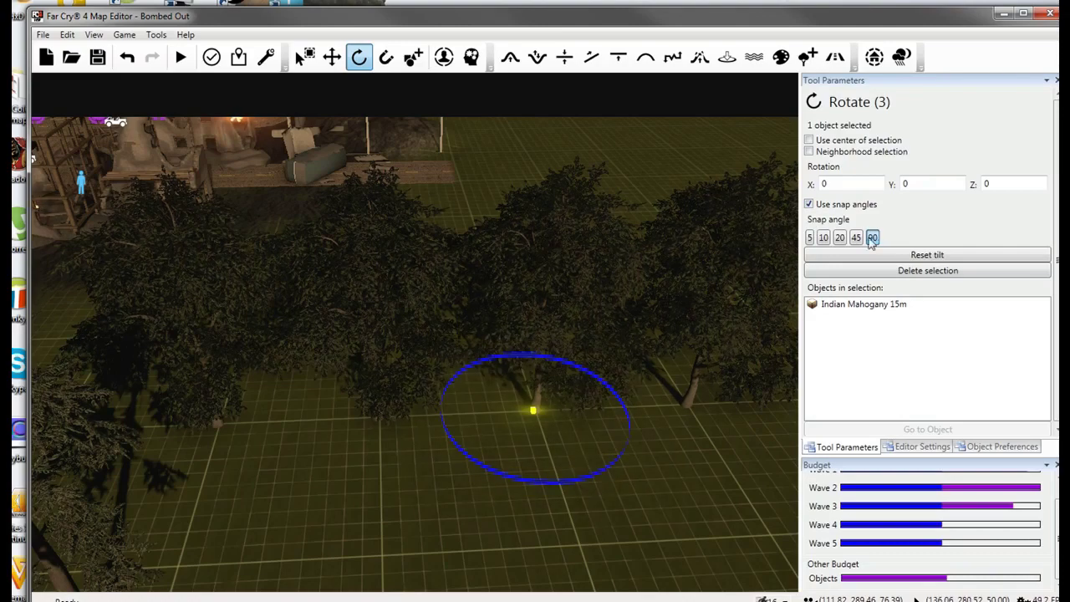
drag(548, 483, 598, 477)
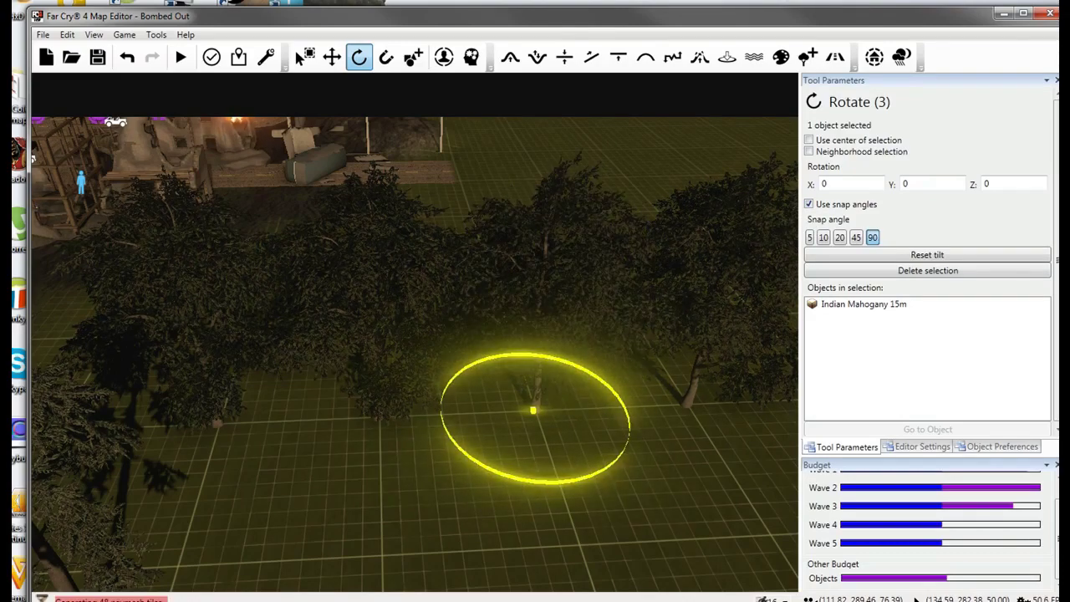
drag(496, 465, 377, 417)
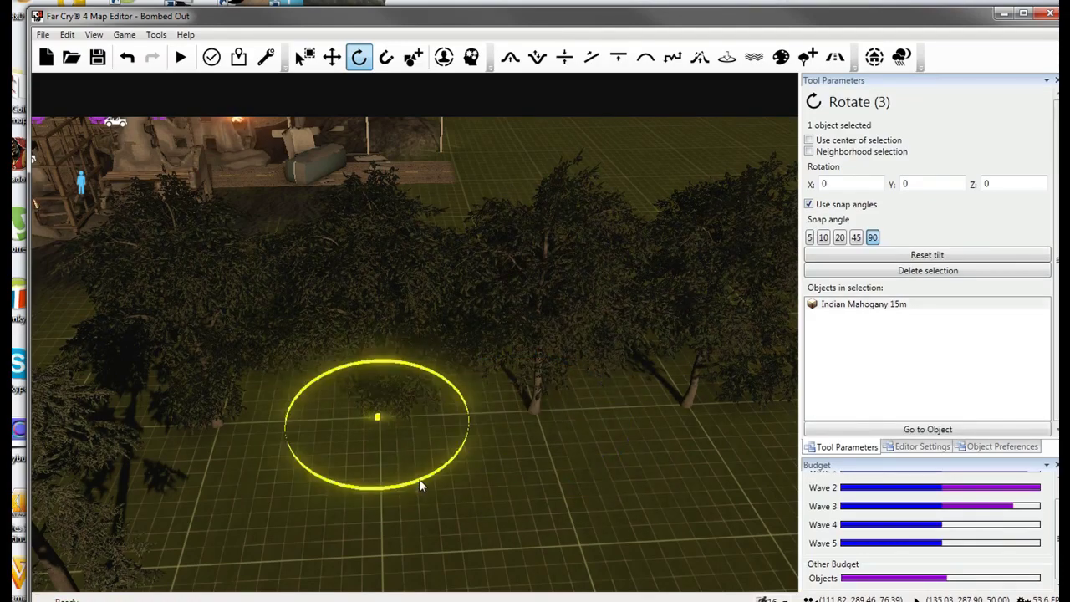
Set the snap angle to 5, rotate the Indian Mahogany nearest the cedar, and clear the selection.
key(a)
right_drag(423, 486, 611, 553)
key(d)
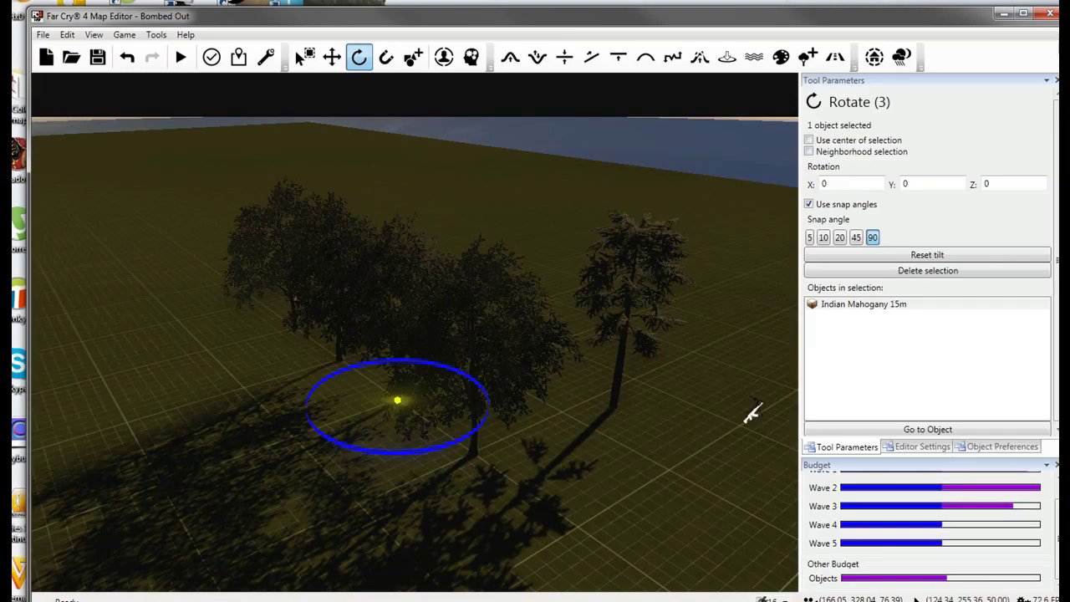
key(a)
right_drag(615, 506, 728, 505)
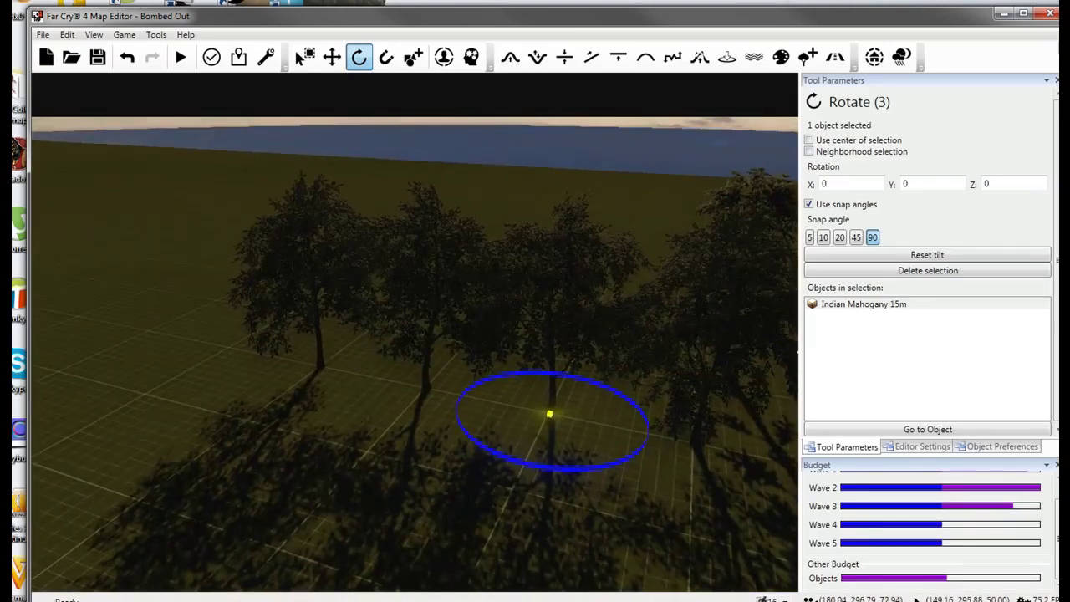
right_drag(512, 483, 585, 480)
mouse_move(497, 423)
right_down()
mouse_move(435, 422)
mouse_move(497, 423)
right_up()
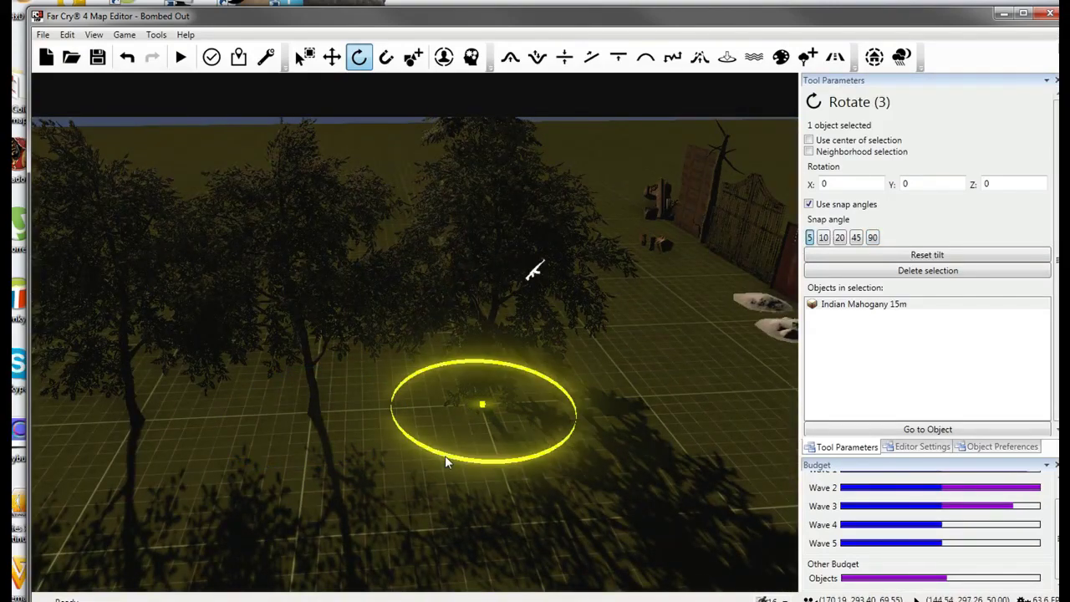
drag(445, 457, 369, 510)
click(368, 510)
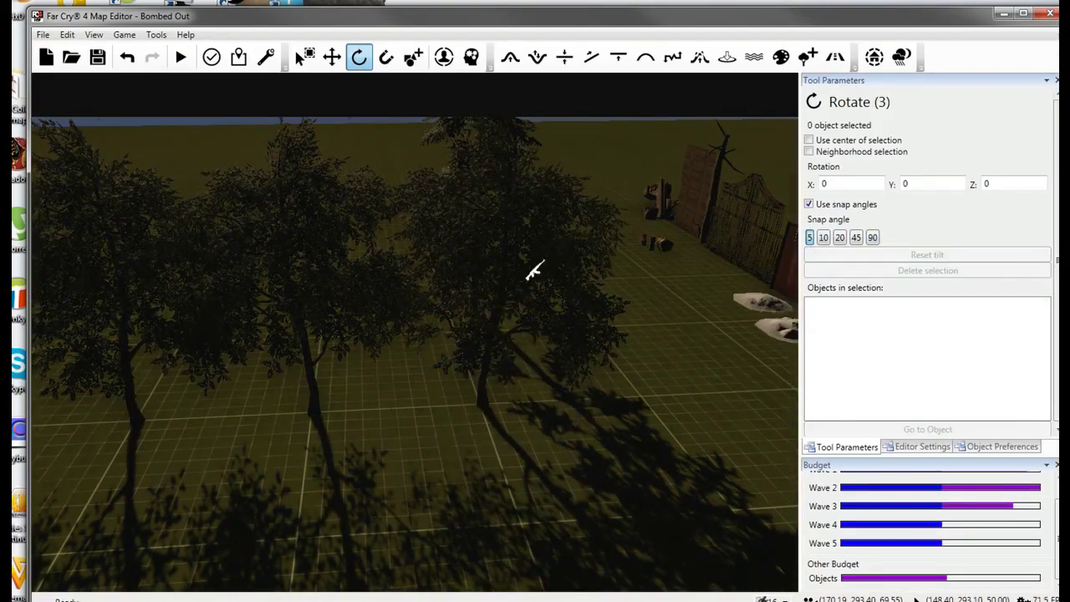
Examine how the mahogany trunks line up with the ground grid and set the Move tool's snap grid size to 10.00.
right_drag(368, 510, 309, 509)
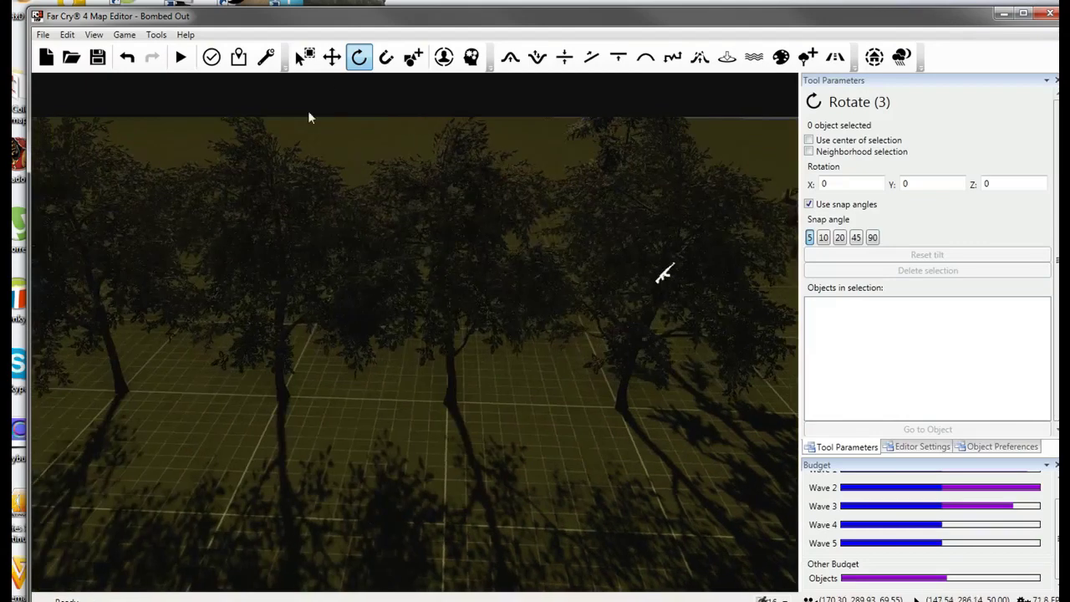
click(331, 58)
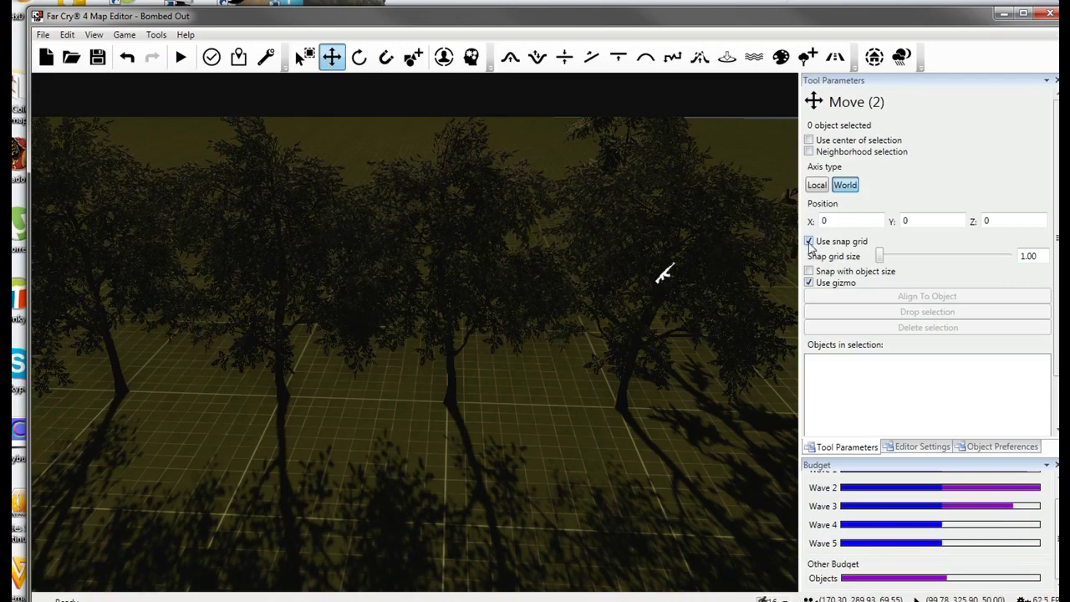
right_drag(535, 293, 561, 393)
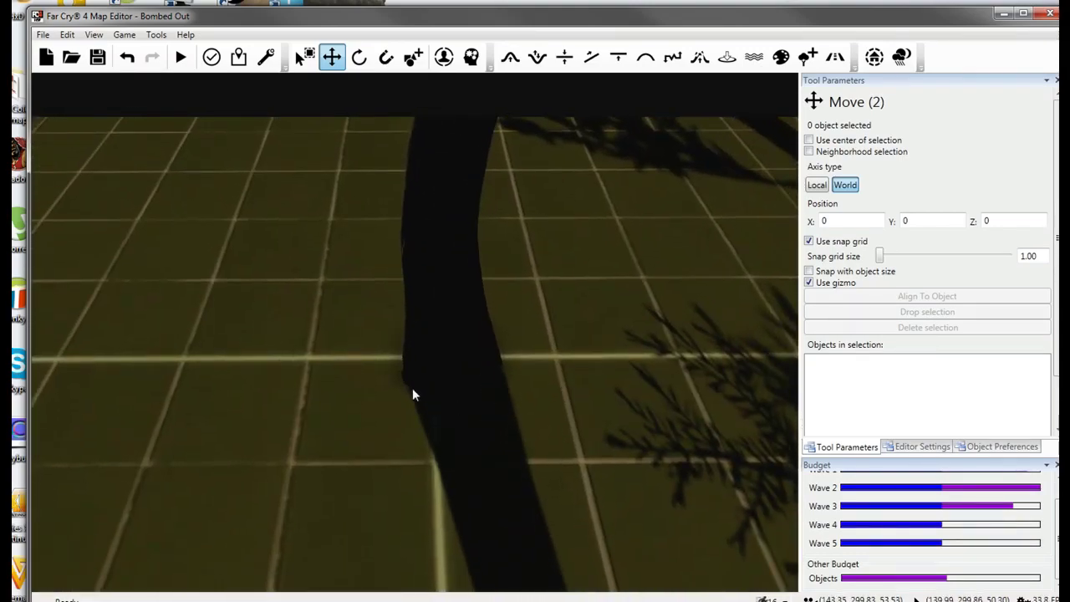
right_drag(412, 395, 502, 392)
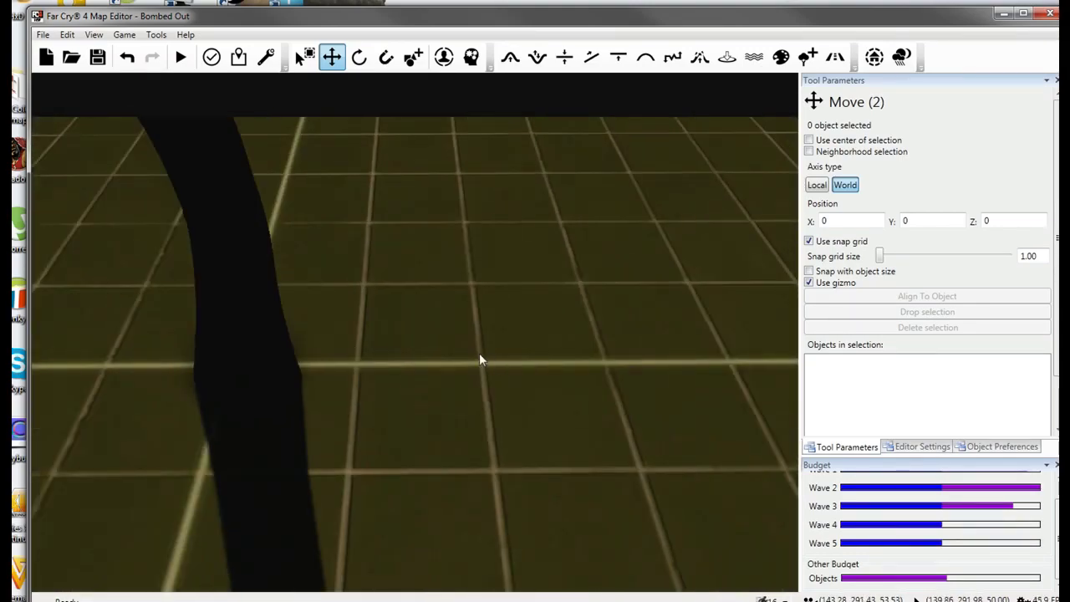
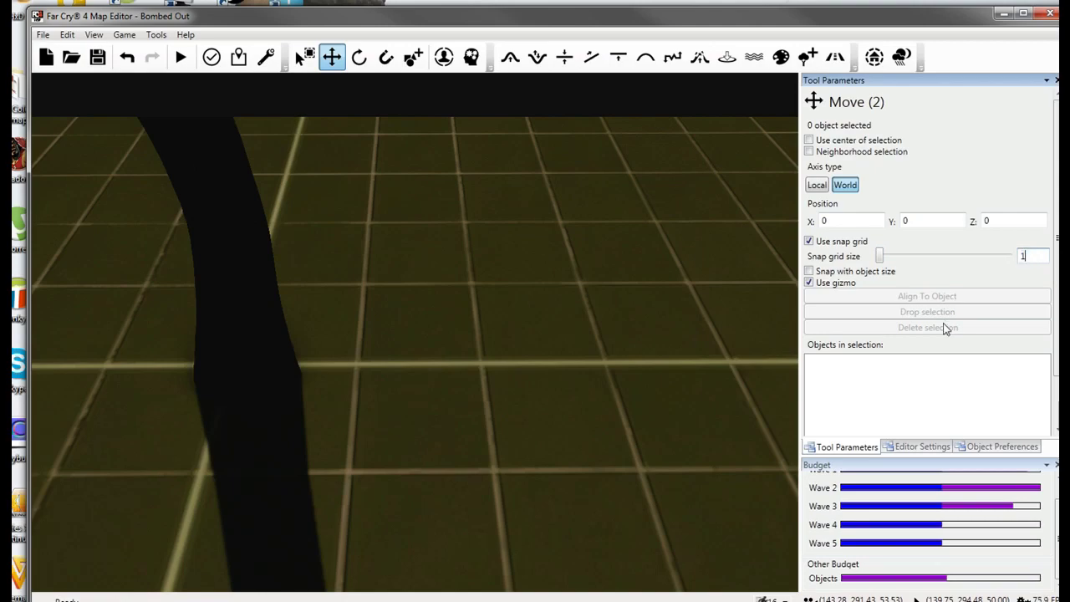
click(1000, 204)
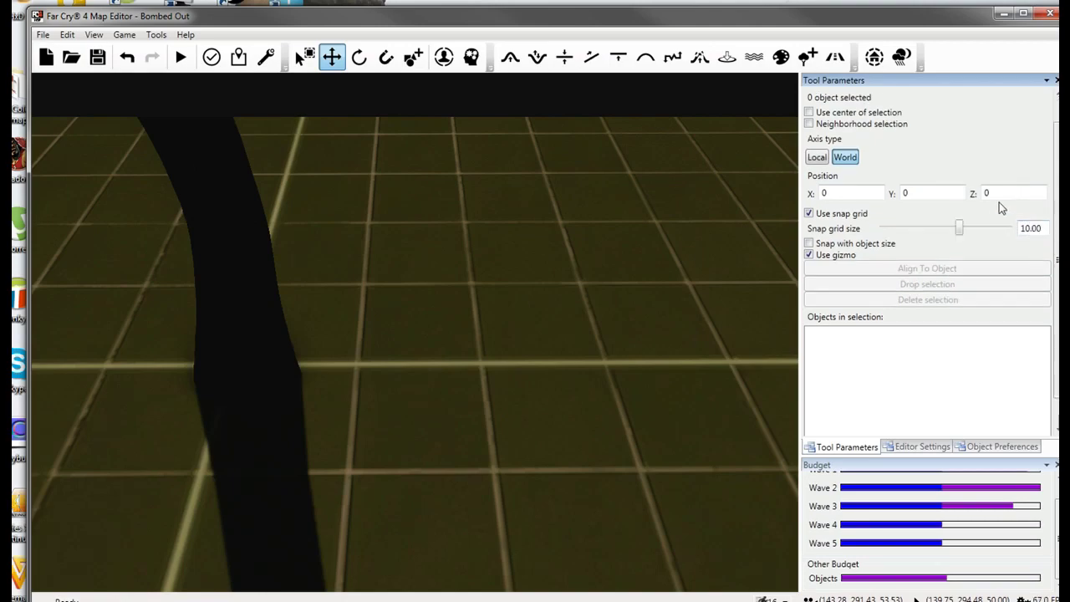
key(s)
key(d)
key(a)
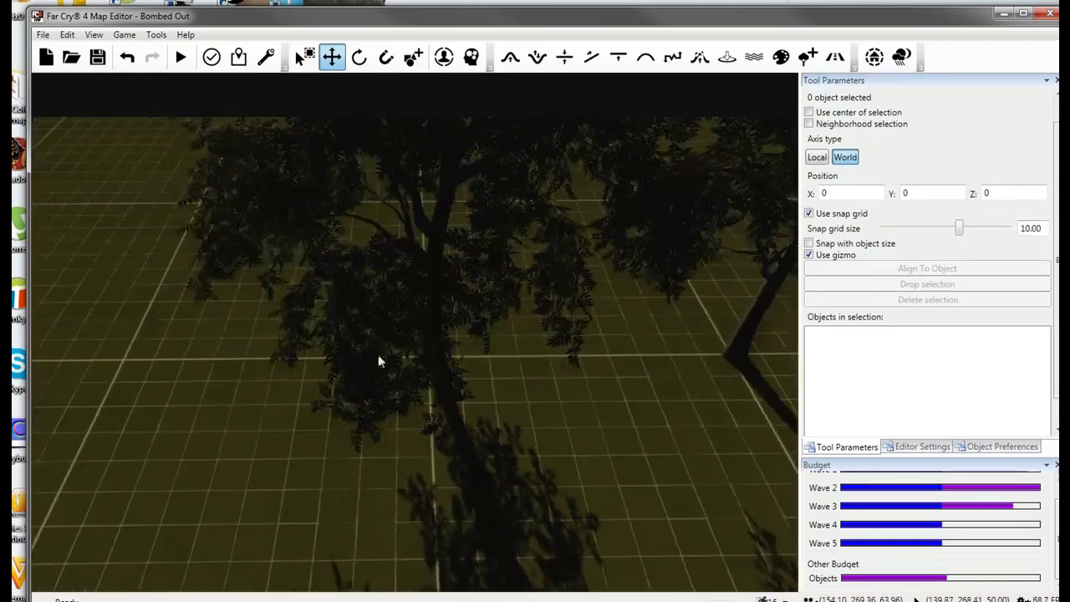
Move the second Indian Mahogany from the cedar along the Y axis in 10-unit snaps, ending at Y 250.1353.
click(431, 336)
key(a)
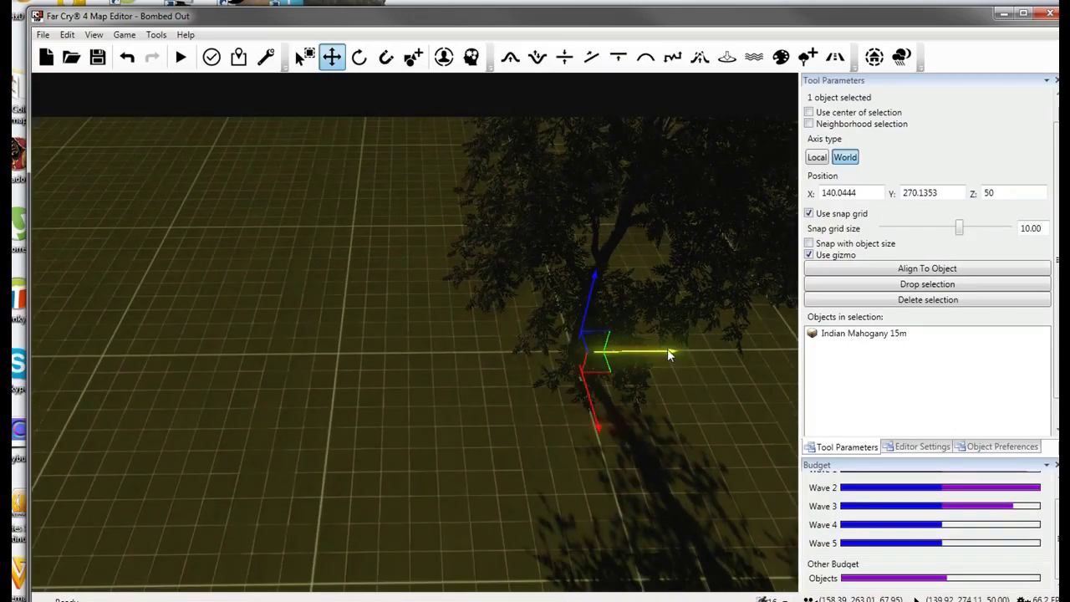
drag(667, 354, 362, 358)
key(s)
drag(275, 358, 533, 358)
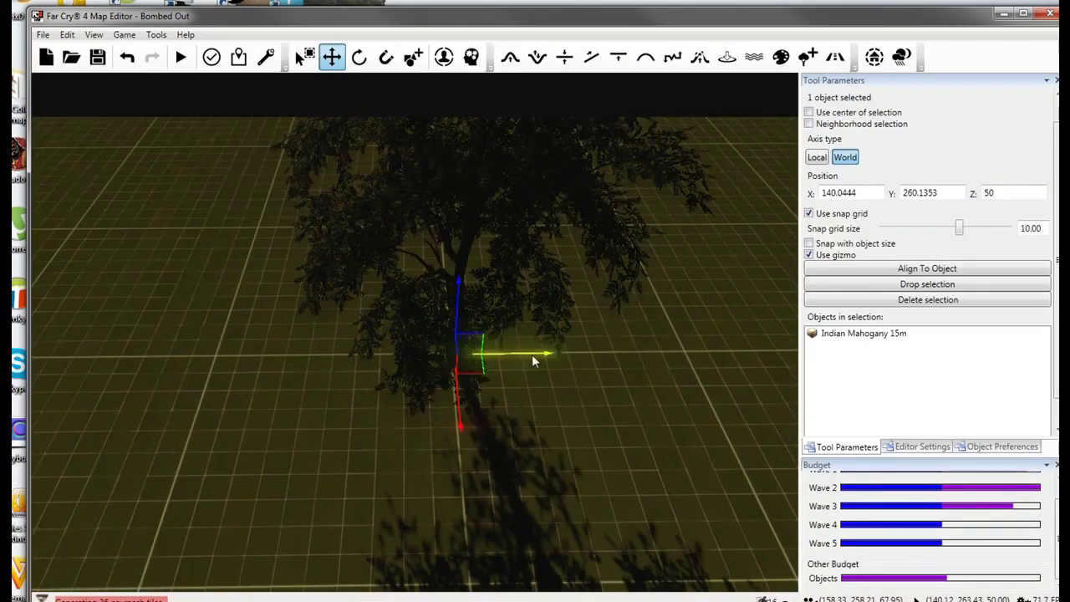
key(d)
drag(448, 358, 517, 366)
drag(410, 354, 228, 356)
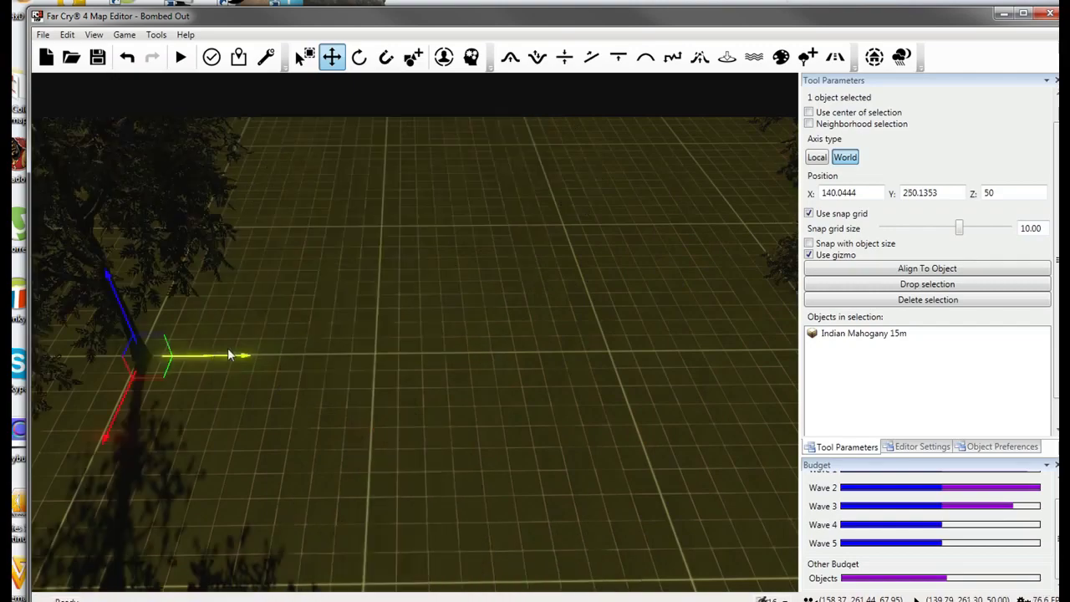
Move the separated Indian Mahogany one 10-unit snap back along Y toward the row and select the neighbouring tree.
click(357, 404)
scroll(360, 405, down, 3)
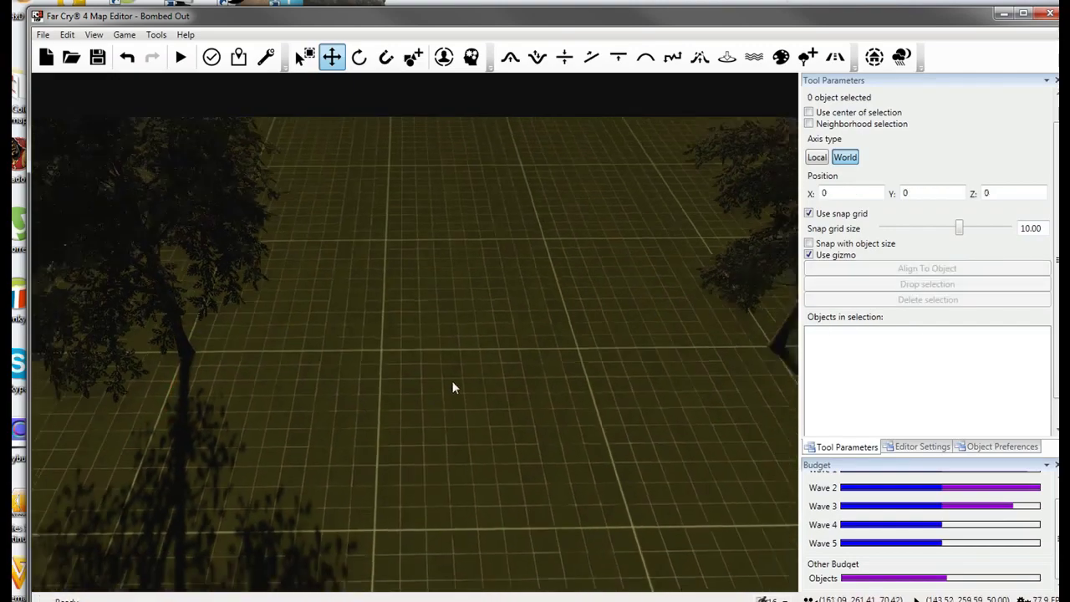
click(217, 371)
drag(276, 355, 450, 355)
key(d)
scroll(439, 361, down, 1)
click(542, 342)
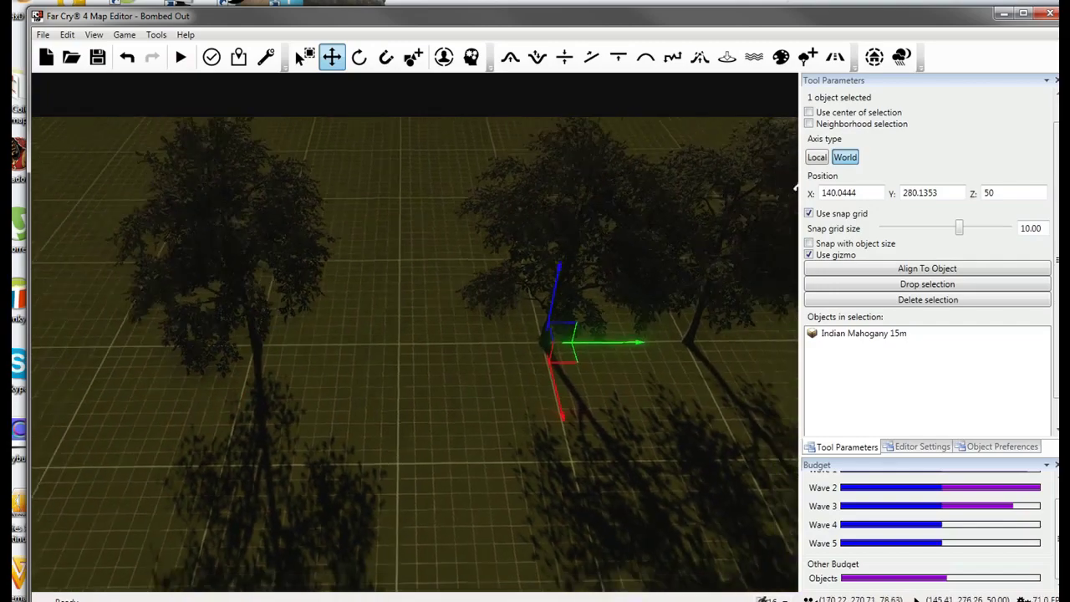
drag(608, 352, 573, 348)
key(d)
Move the separated Indian Mahogany back into the evenly spaced row at Y 270.1353 and clear the selection.
click(205, 328)
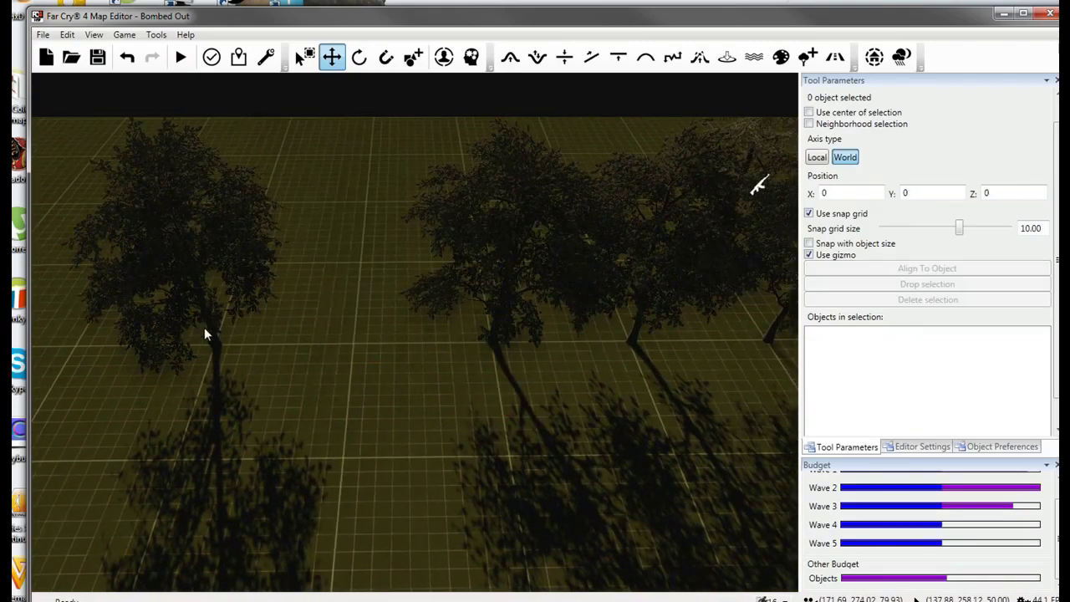
click(210, 327)
drag(228, 345, 351, 382)
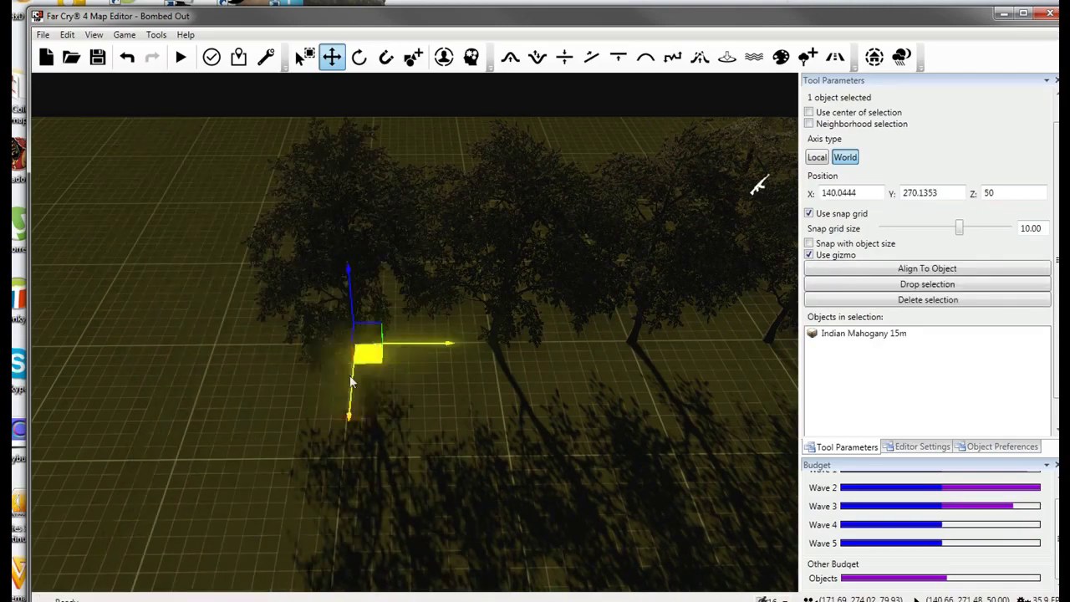
key(d)
click(338, 402)
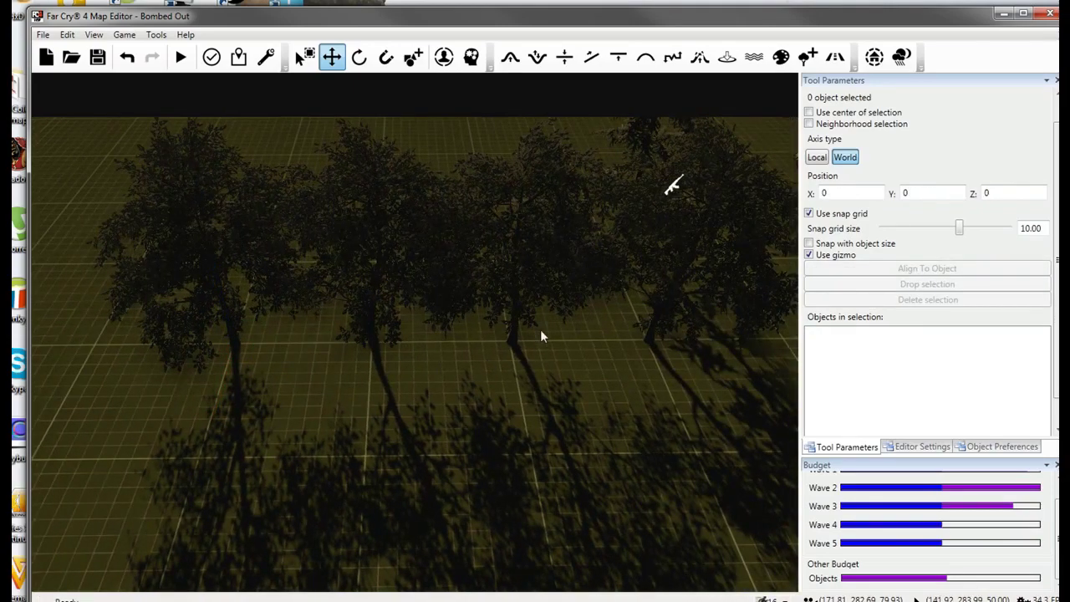
key(d)
key(a)
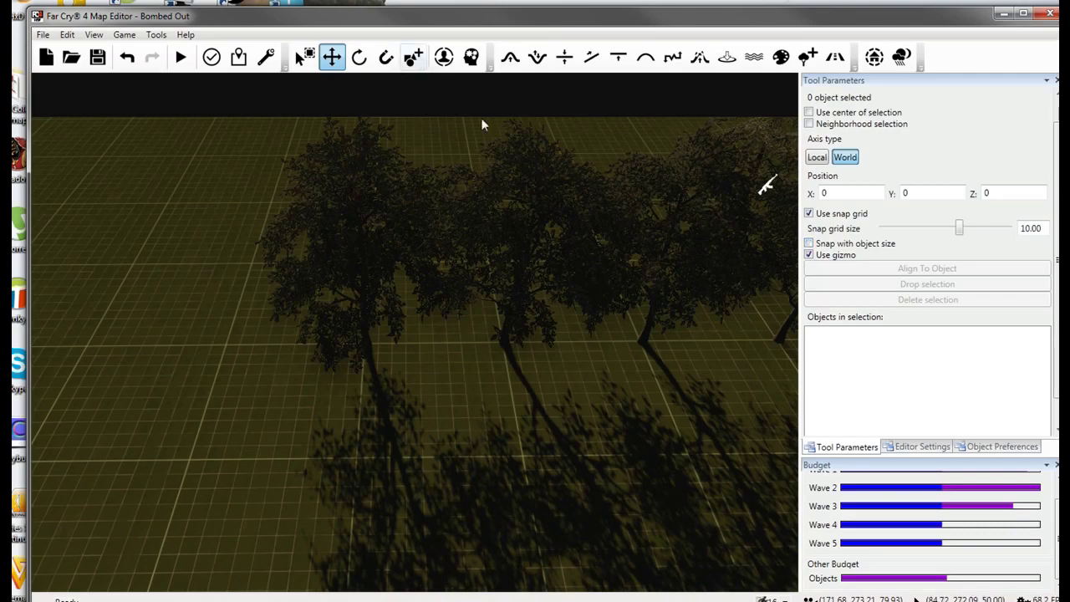
Place a Concrete Fence 01 from the 07 - Walls category on the open grid away from the trees.
key(o)
click(920, 199)
scroll(901, 355, up, 7)
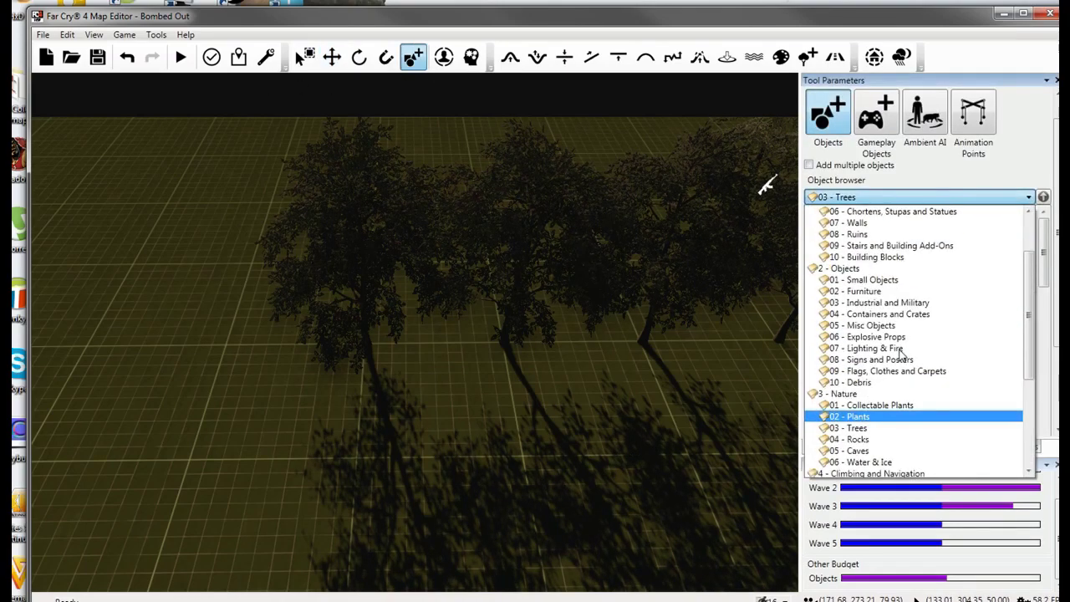
click(862, 291)
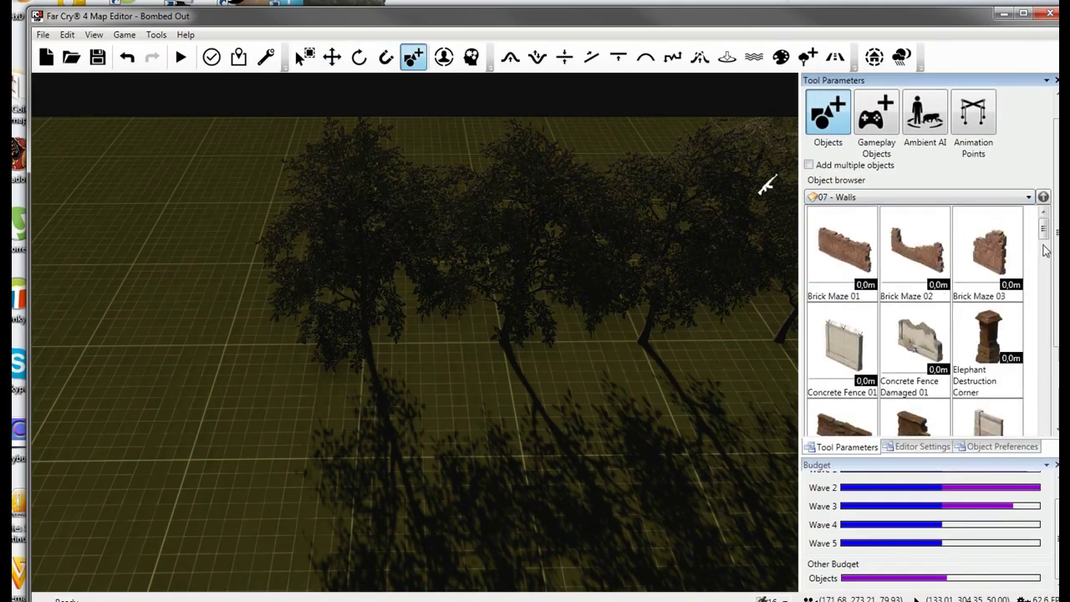
click(873, 358)
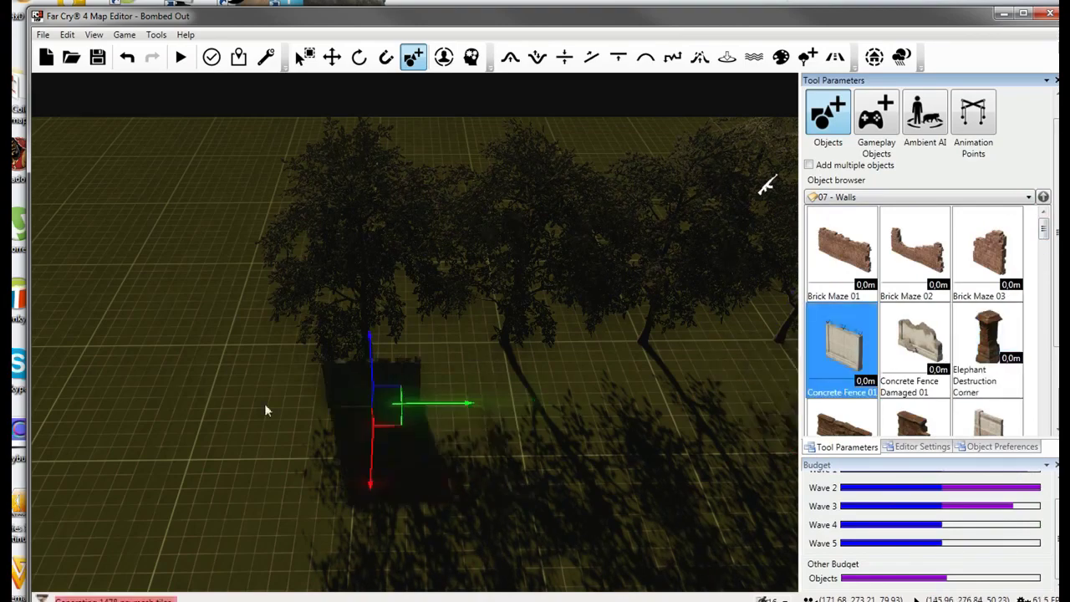
key(w)
key(a)
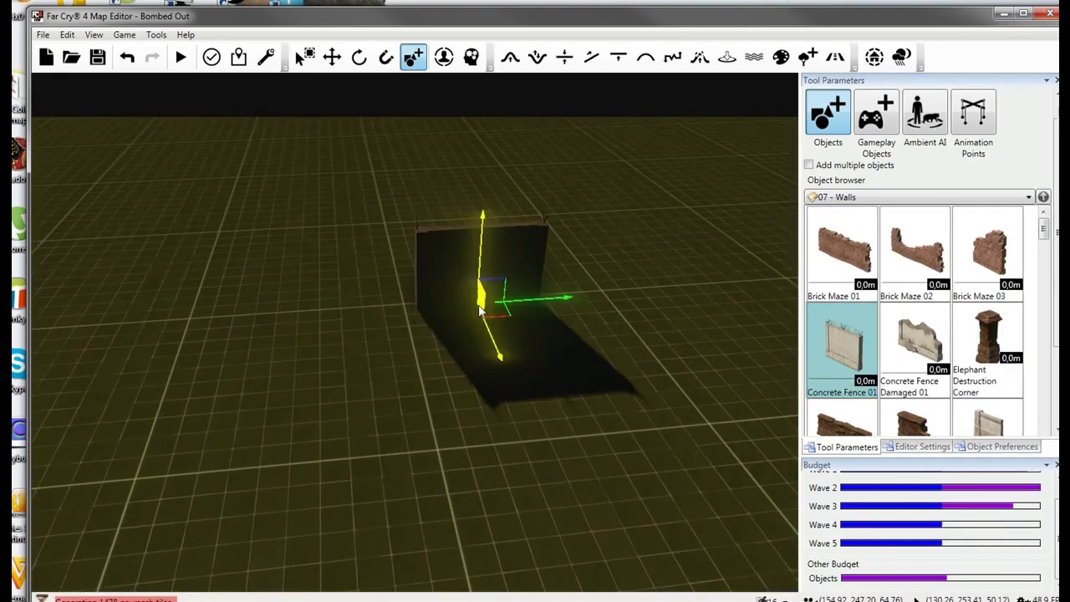
click(464, 299)
Select the placed concrete fence with the Move tool and enable Use center of selection.
right_drag(397, 410, 399, 253)
key(w)
key(d)
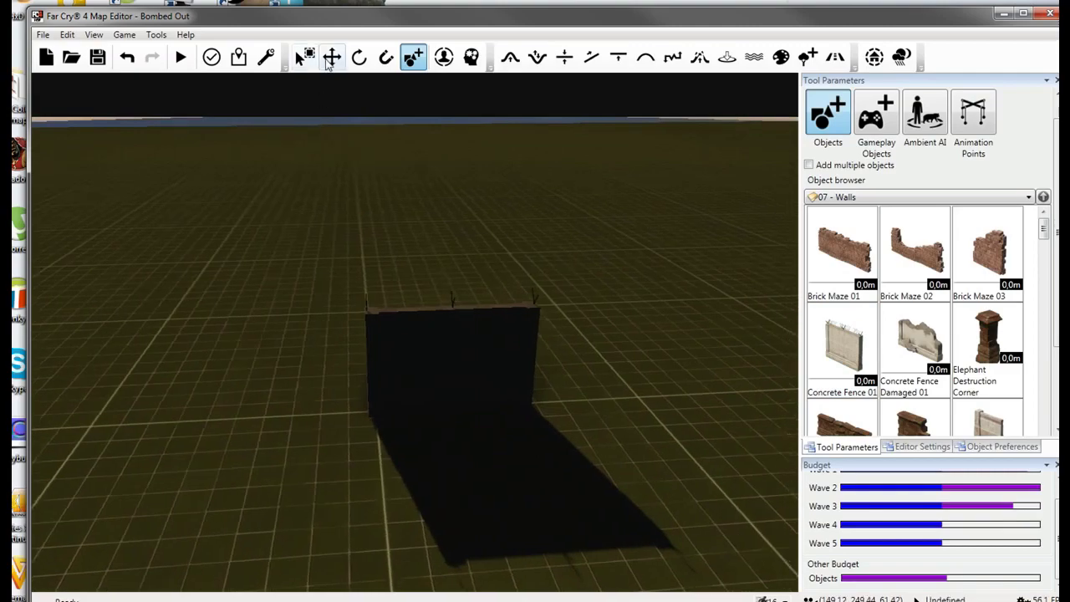
click(332, 58)
click(469, 372)
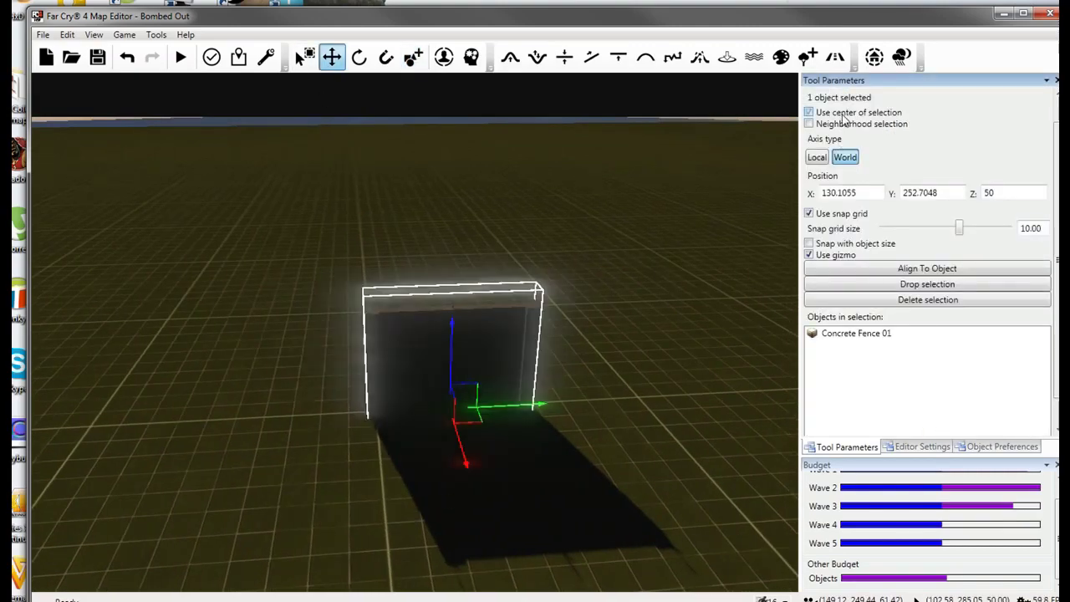
key(w)
right_drag(434, 331, 339, 275)
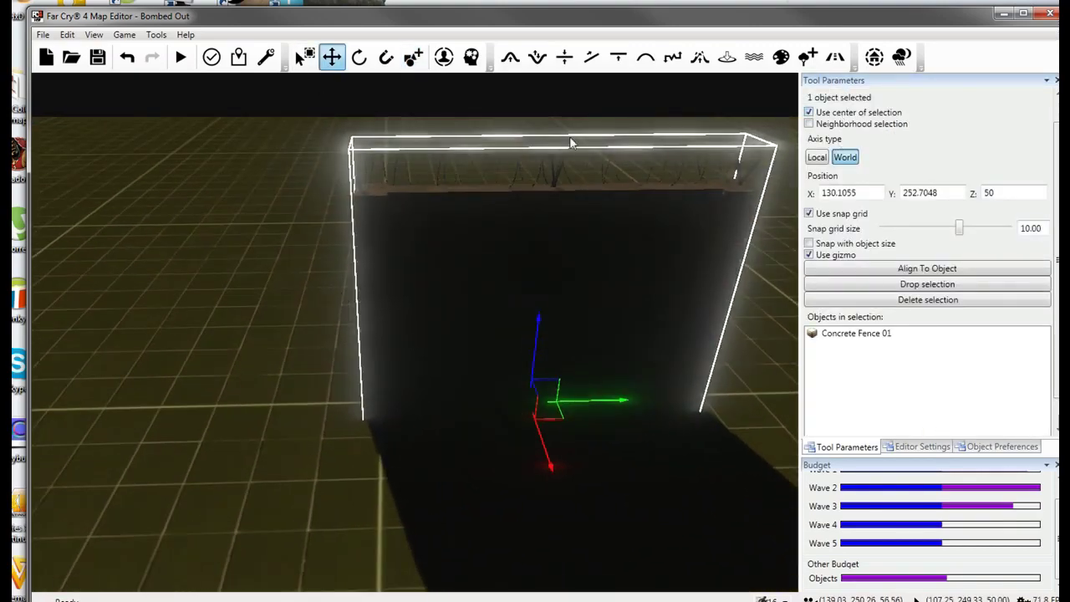
Enable Snap with object size and copy the concrete fence one section along the Y axis to Y 246.67.
right_drag(572, 143, 710, 145)
key(d)
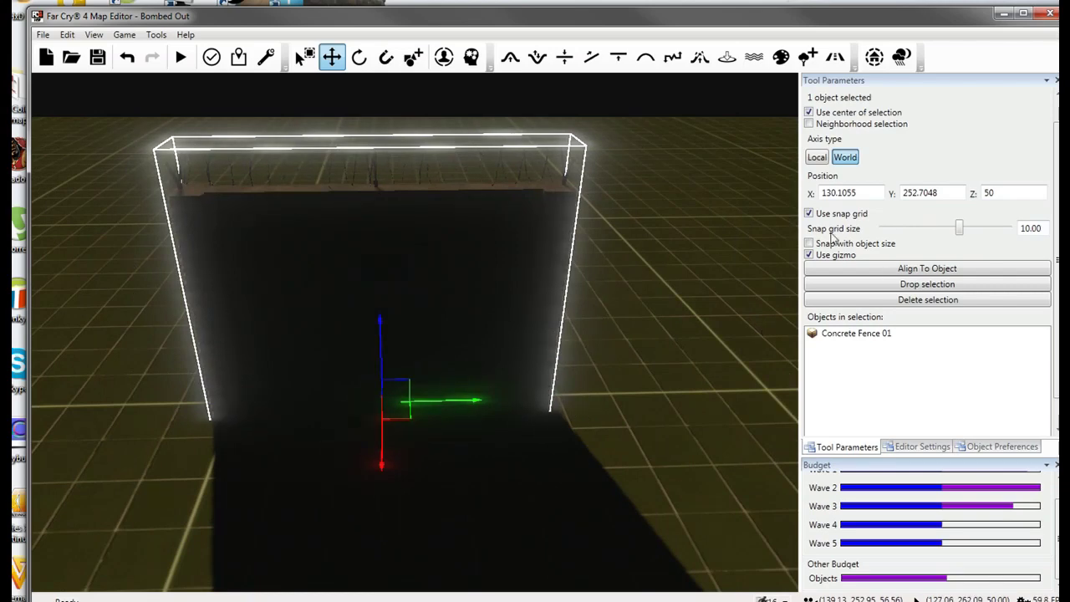
key(a)
key(s)
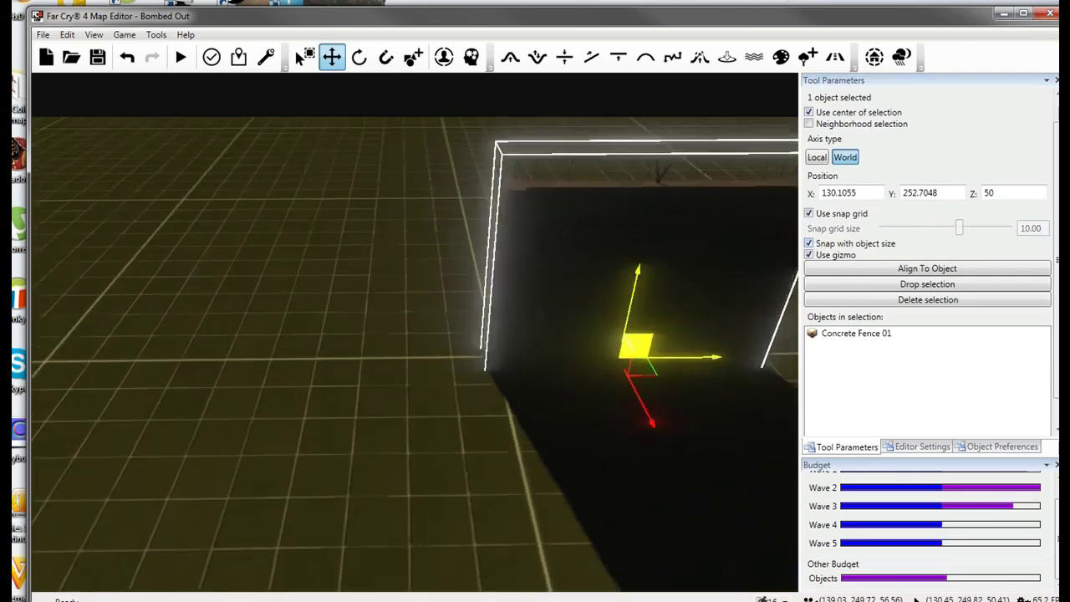
drag(673, 360, 518, 359)
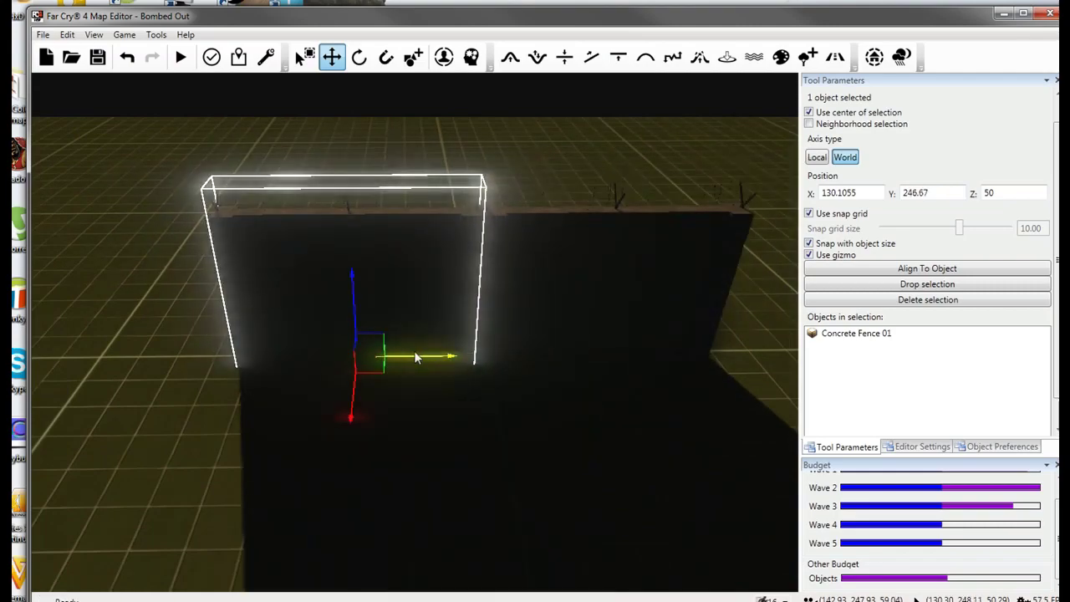
Add a third concrete fence section by copying the selected one along the Y axis to Y 240.6353.
key(w)
right_drag(418, 353, 502, 310)
key(w)
key(w)
key(s)
key(s)
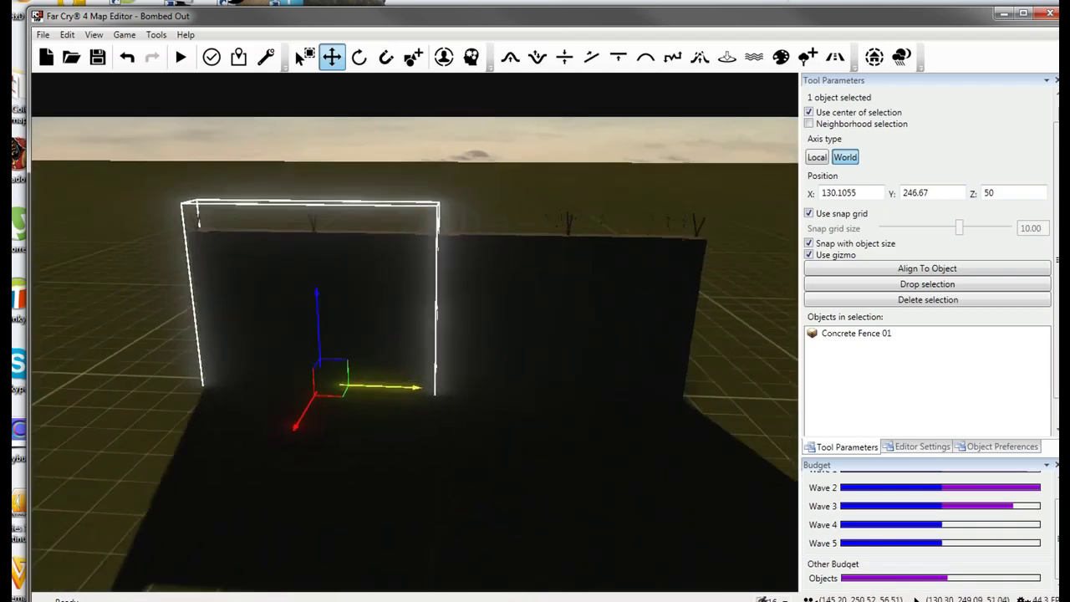
drag(385, 386, 186, 379)
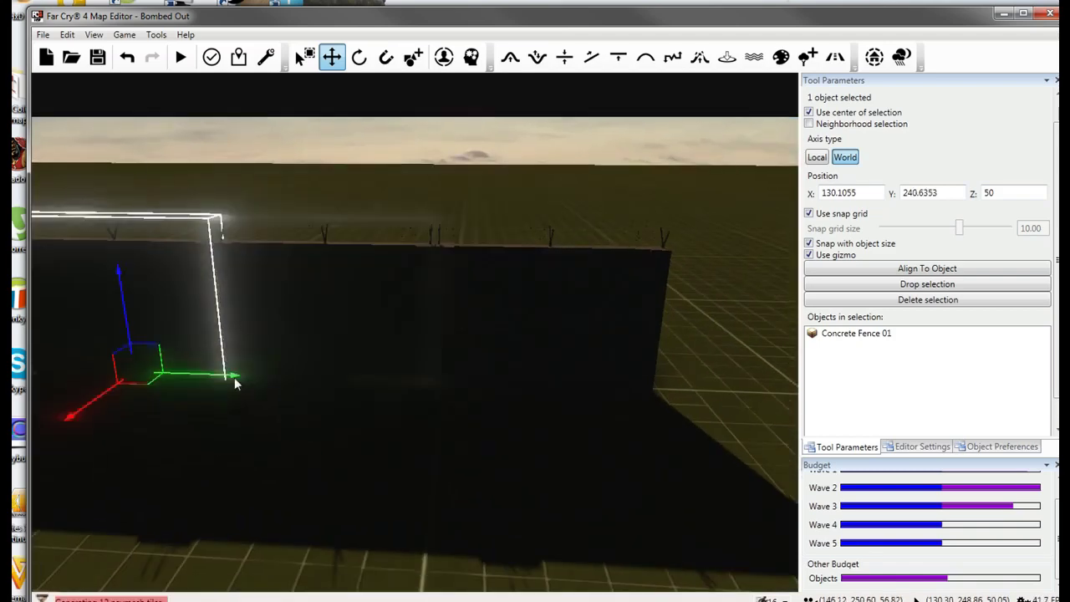
Select all three concrete fence sections, copy them along Y to extend the wall to six sections, and clear the selection.
ctrl+click(360, 296)
ctrl+click(580, 299)
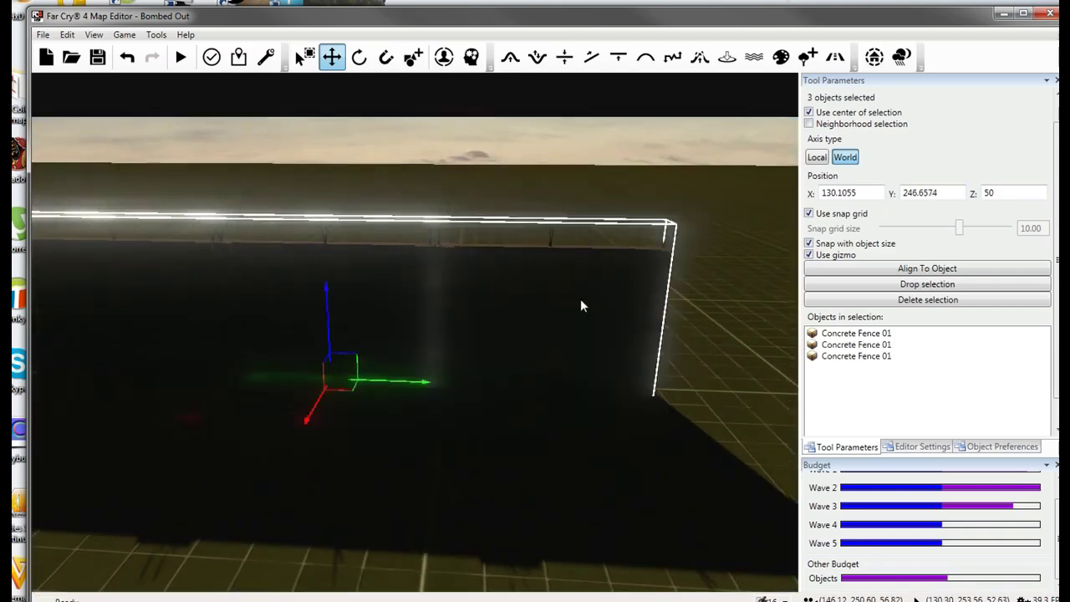
right_drag(581, 298, 560, 311)
key(s)
shift+drag(465, 287, 244, 271)
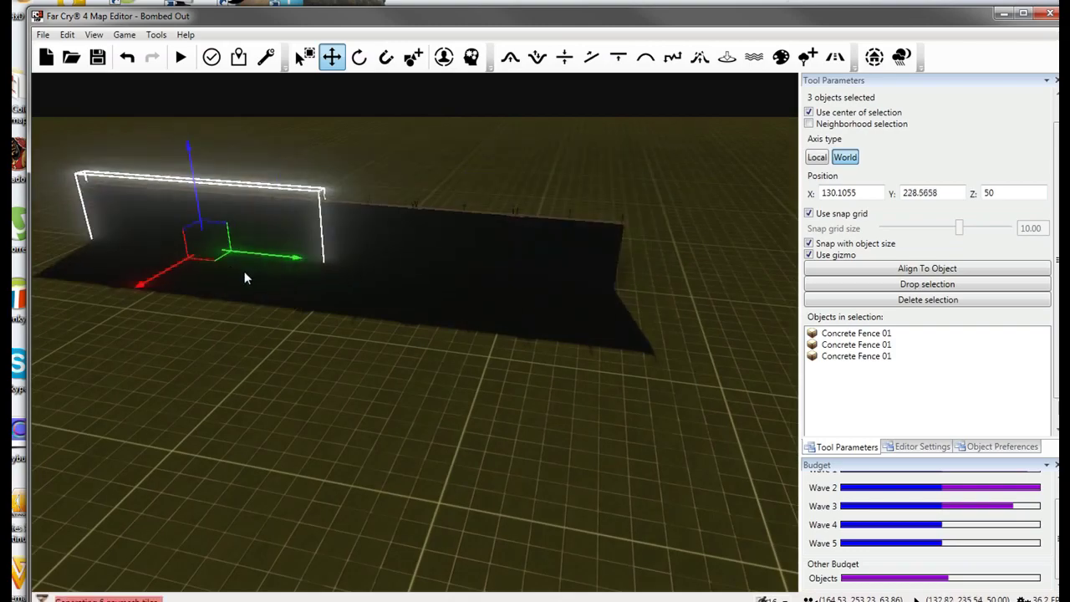
click(335, 368)
Examine the joints between the snapped fence sections along the front and back of the wall.
right_drag(335, 368, 317, 337)
key(d)
key(w)
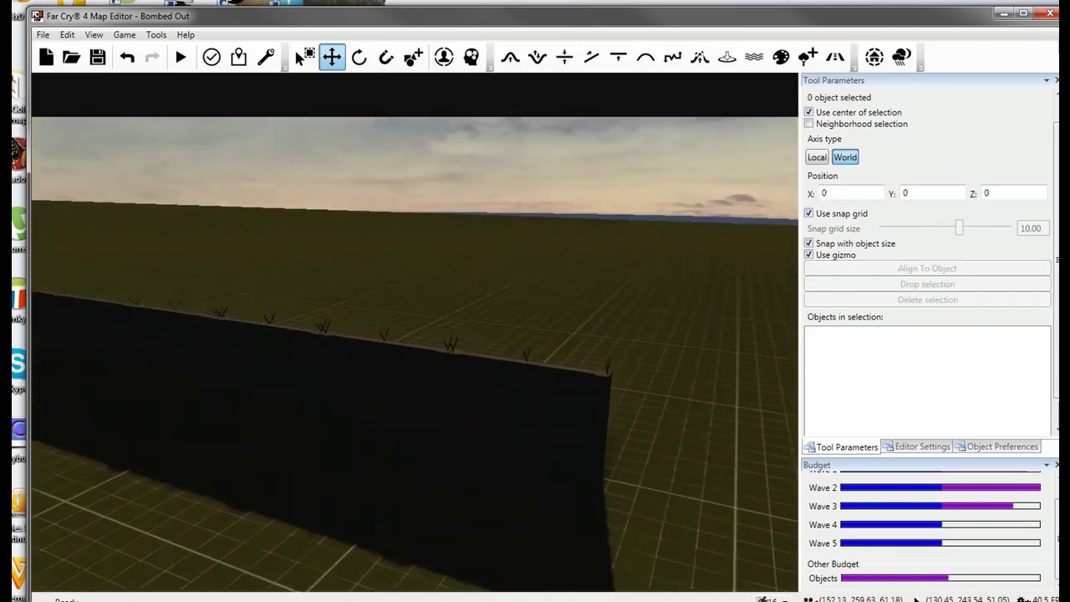
right_drag(335, 375, 242, 397)
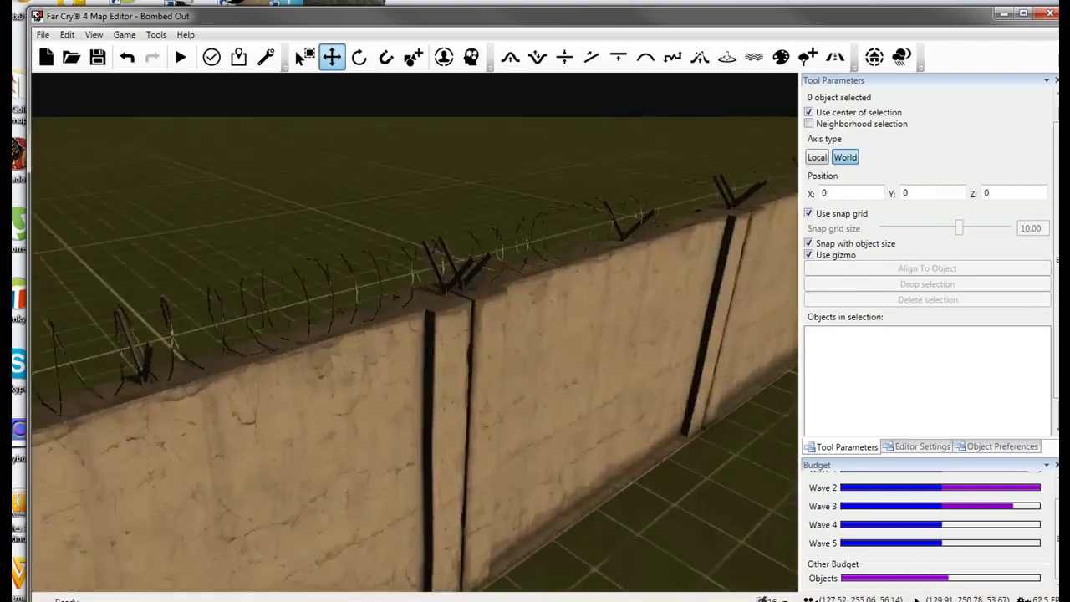
key(d)
right_drag(703, 479, 547, 450)
key(d)
key(s)
key(s)
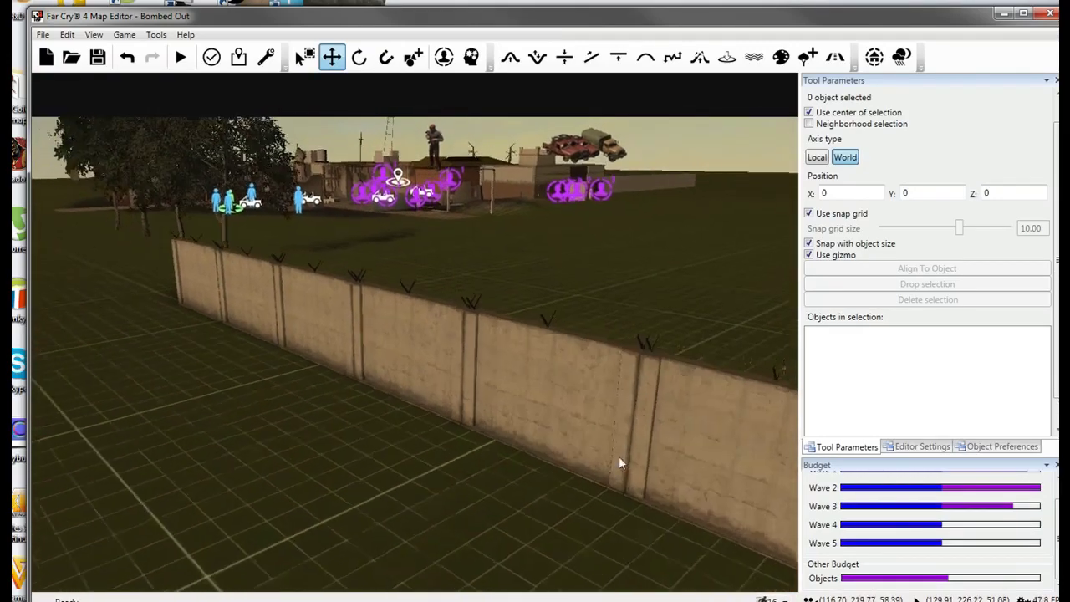
Select the Airport Hangar building in the bombed-out base beyond the trees.
key(d)
key(w)
right_drag(406, 413, 434, 341)
key(s)
key(w)
click(363, 338)
Examine the Airport Hangar's bounding box against its roof, burning annex, walls and the structures around it.
key(s)
key(d)
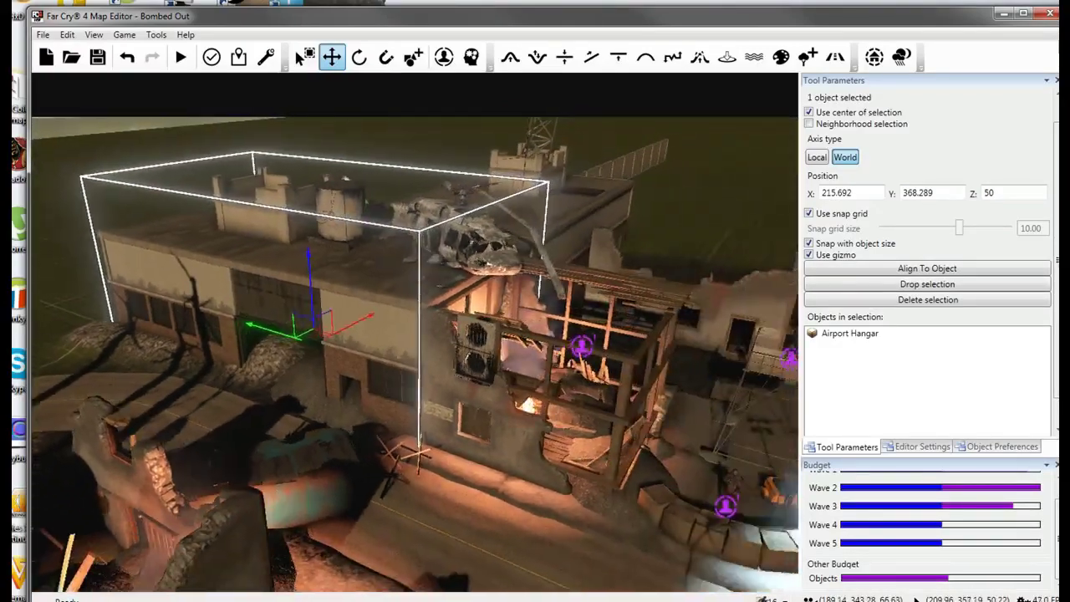
right_drag(410, 439, 359, 406)
key(d)
key(d)
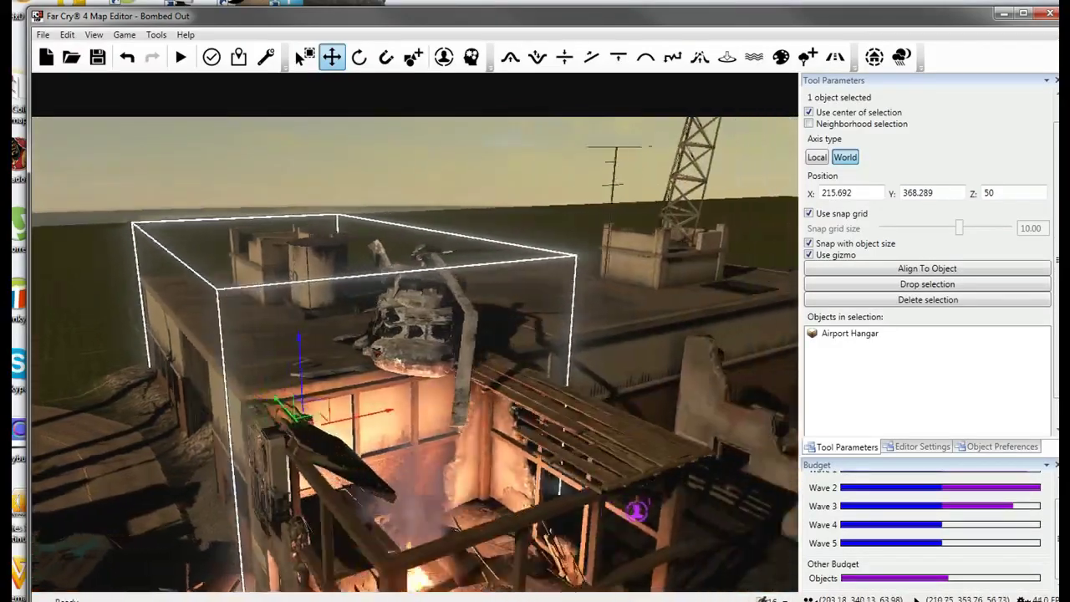
key(d)
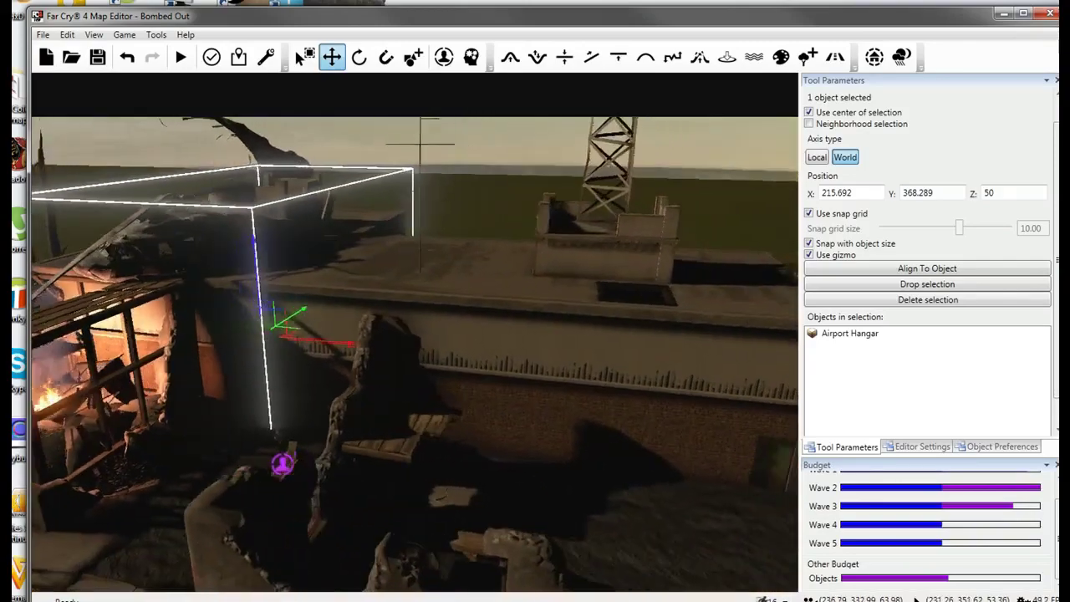
key(w)
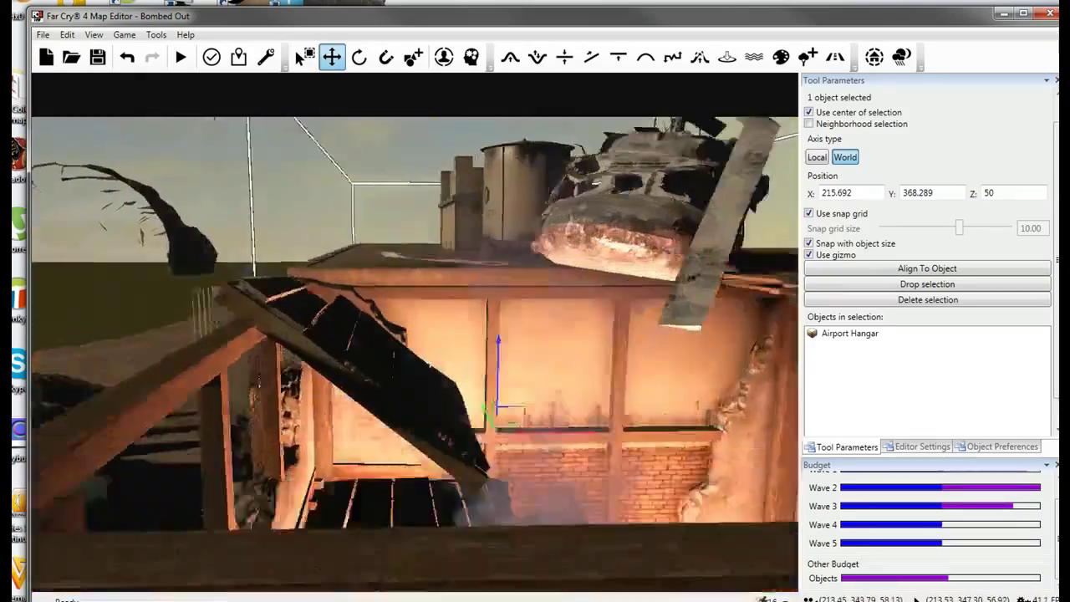
key(a)
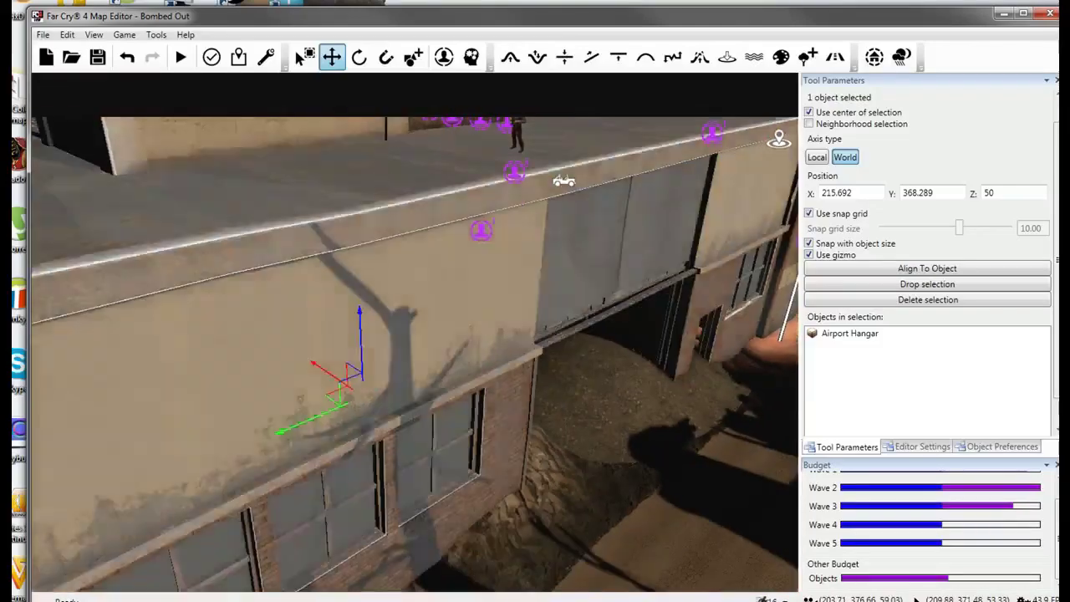
key(w)
key(s)
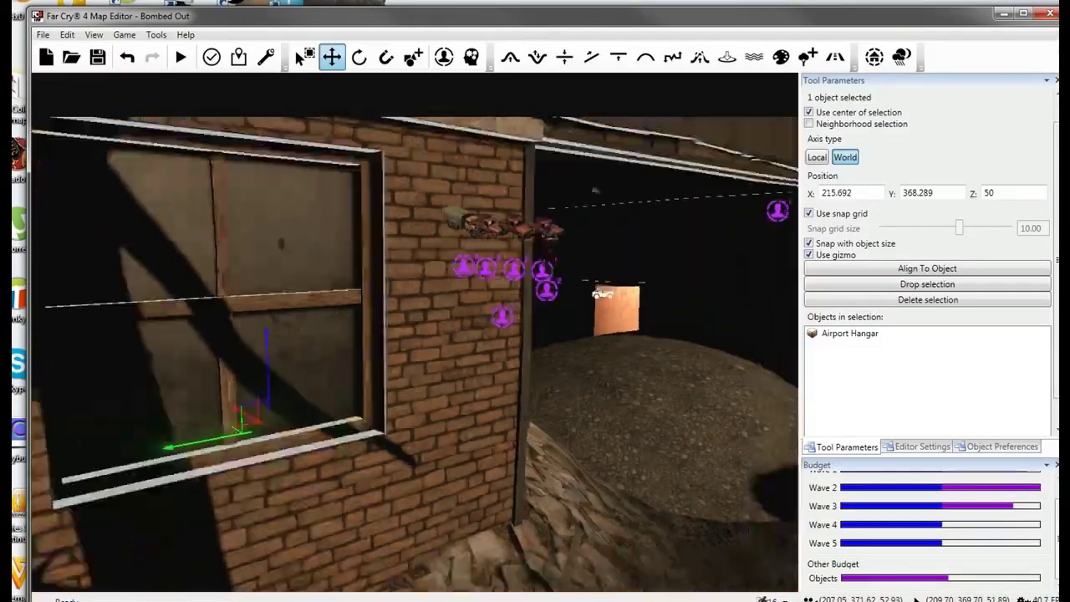
key(s)
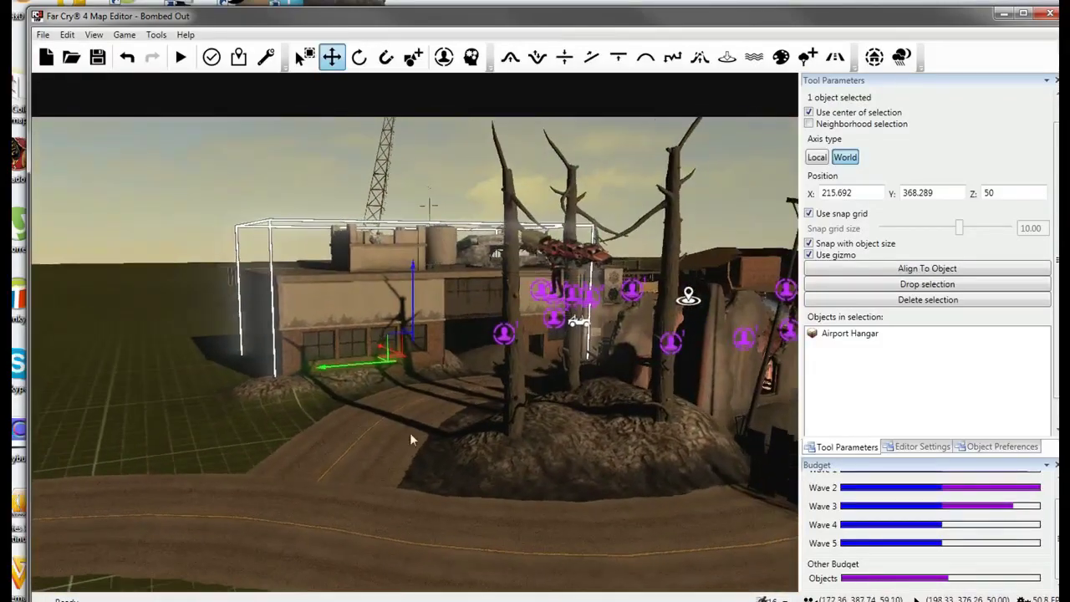
key(w)
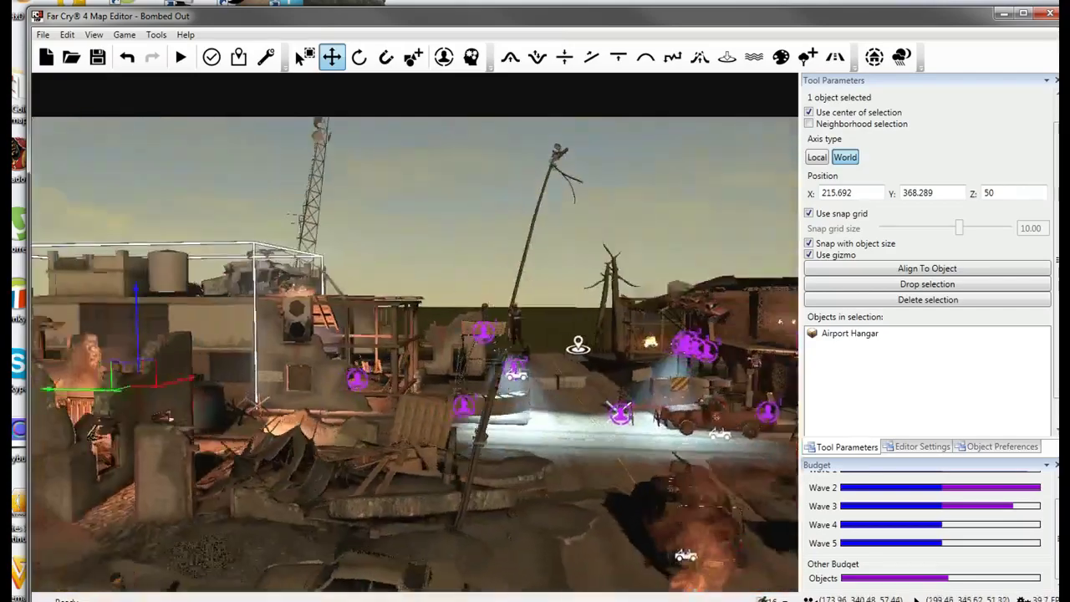
key(d)
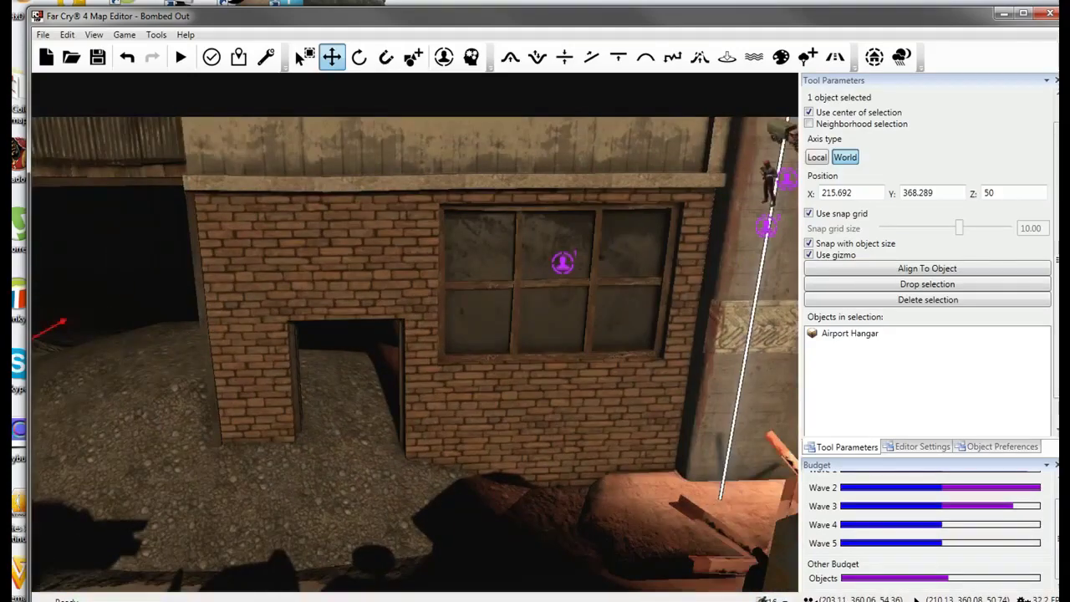
Place a Base Cap 05m from the Building Blocks category on the open grass beside the bombed-out base.
key(s)
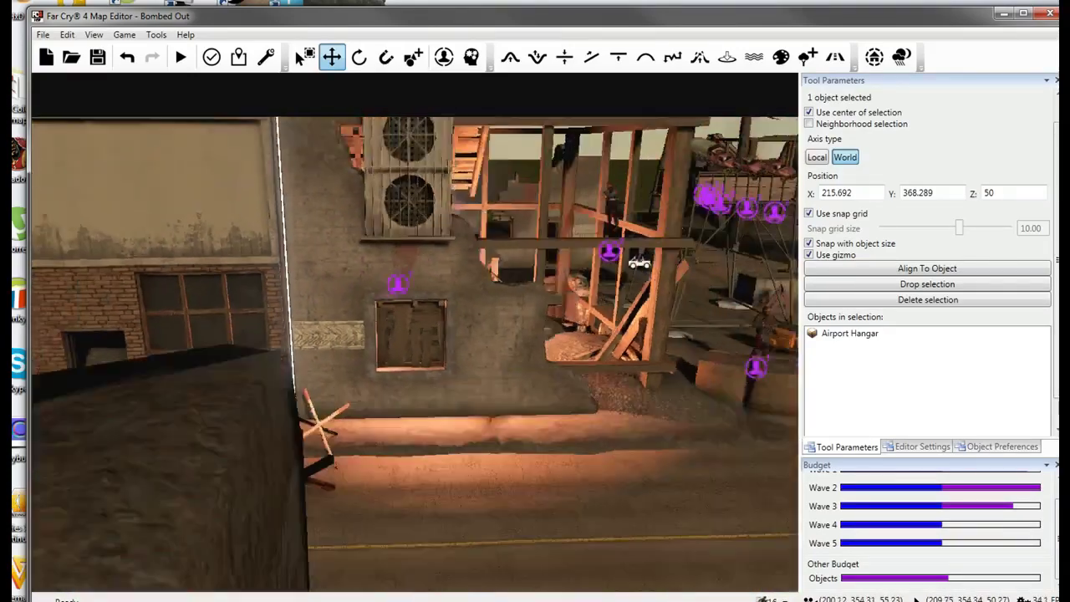
key(s)
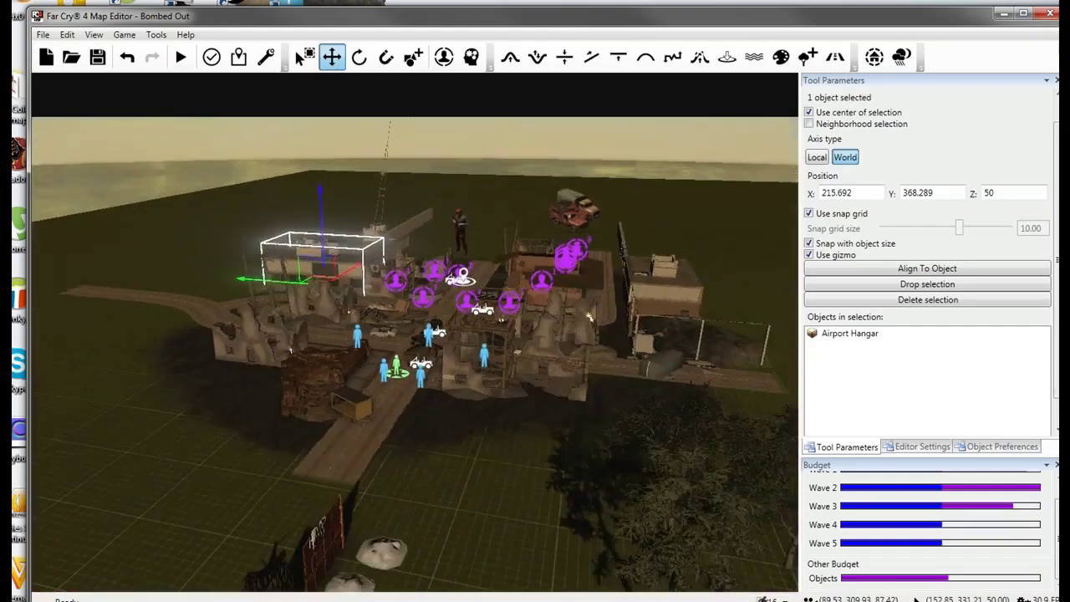
click(306, 56)
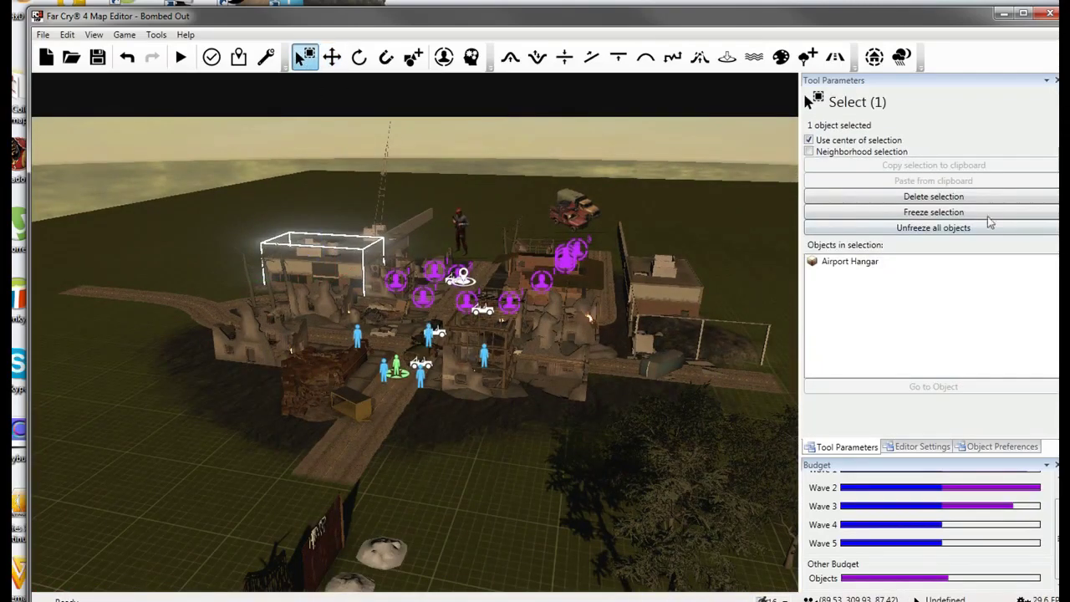
click(413, 57)
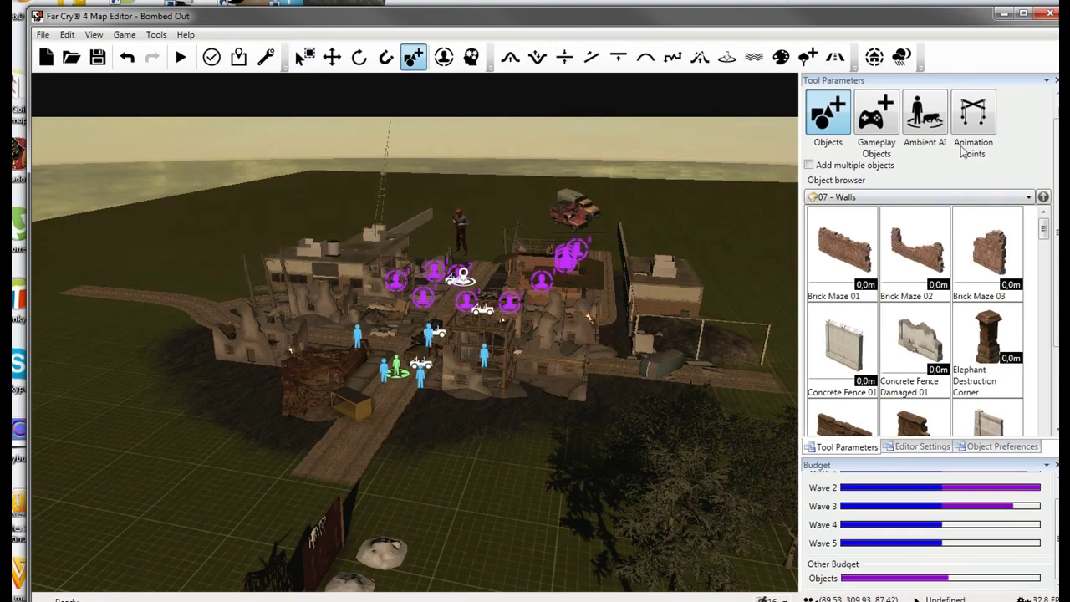
click(902, 197)
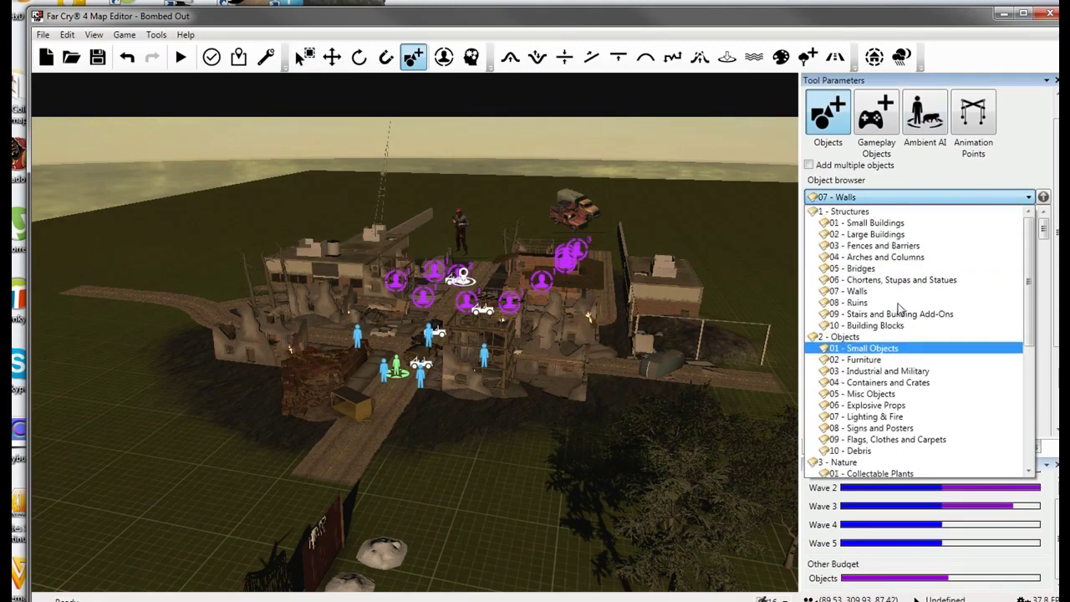
click(894, 326)
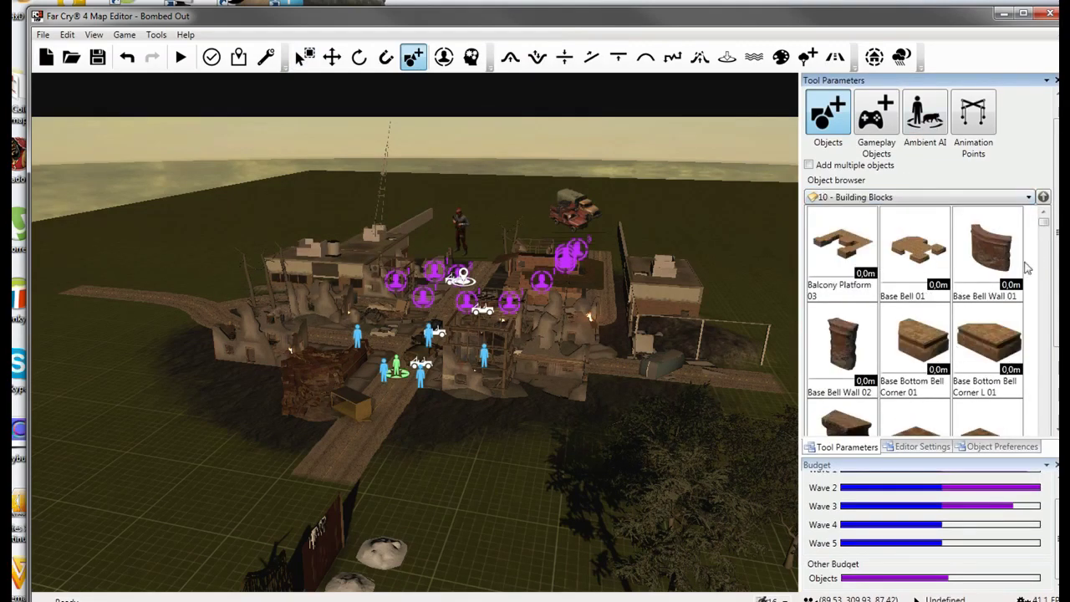
scroll(1047, 228, down, 2)
scroll(1047, 228, up, 1)
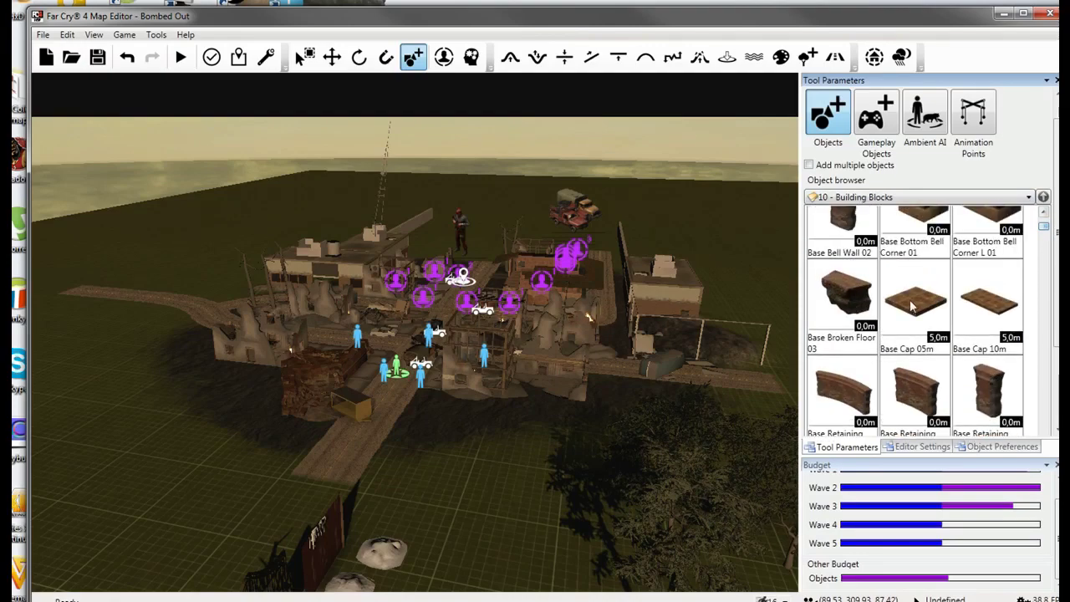
click(915, 301)
scroll(506, 506, up, 5)
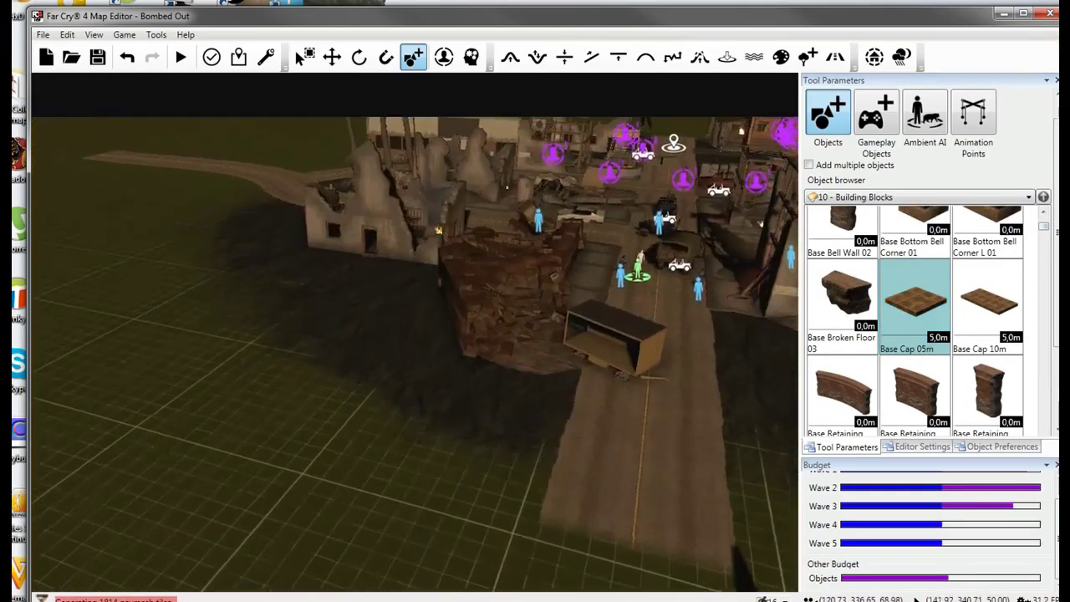
scroll(363, 485, up, 2)
click(435, 402)
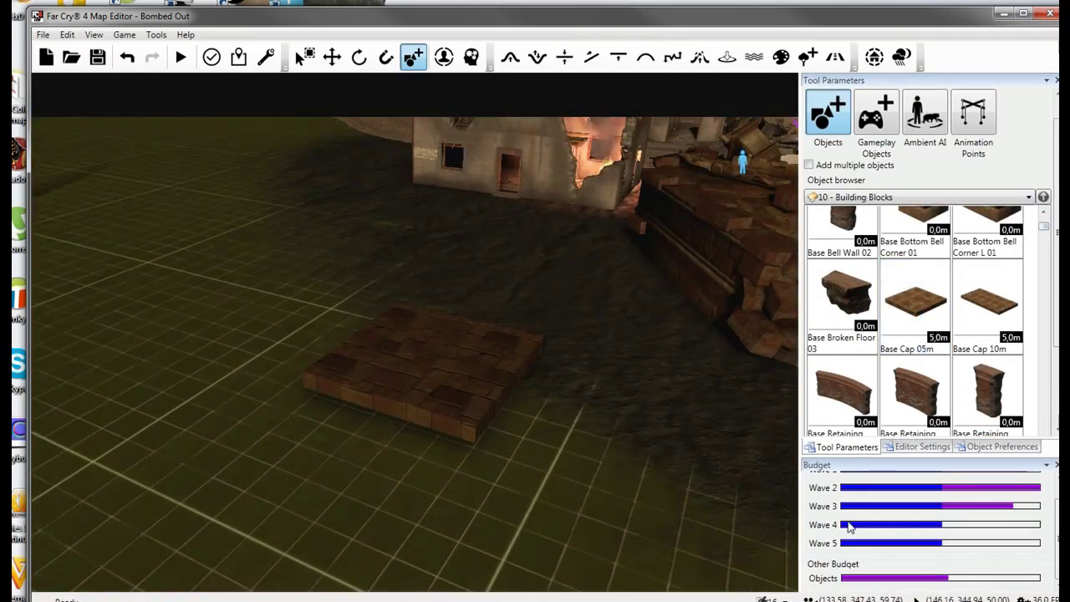
Place a Base Retaining Wall 03 and a Bridge Balcony 01 in a row beside the Base Cap on the grass.
click(988, 389)
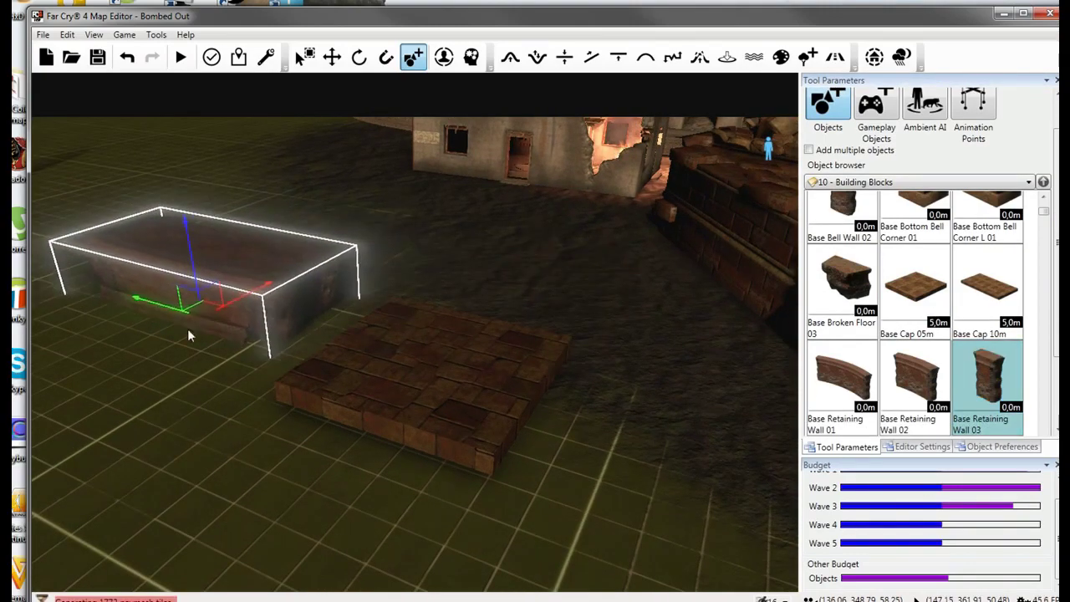
click(152, 349)
scroll(335, 351, down, 3)
scroll(995, 360, down, 3)
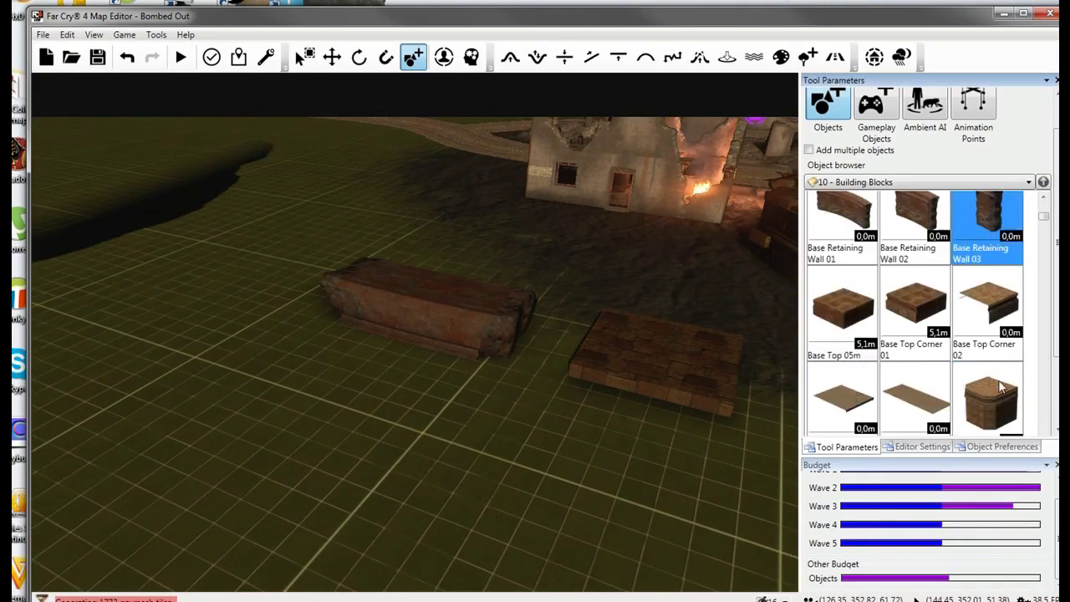
click(1002, 388)
click(230, 269)
Place a Bell Objective Floor 05 in front of the row, raise it slightly along Z above the terrain, and clear the selection.
middle_drag(255, 303, 385, 360)
scroll(927, 318, down, 1)
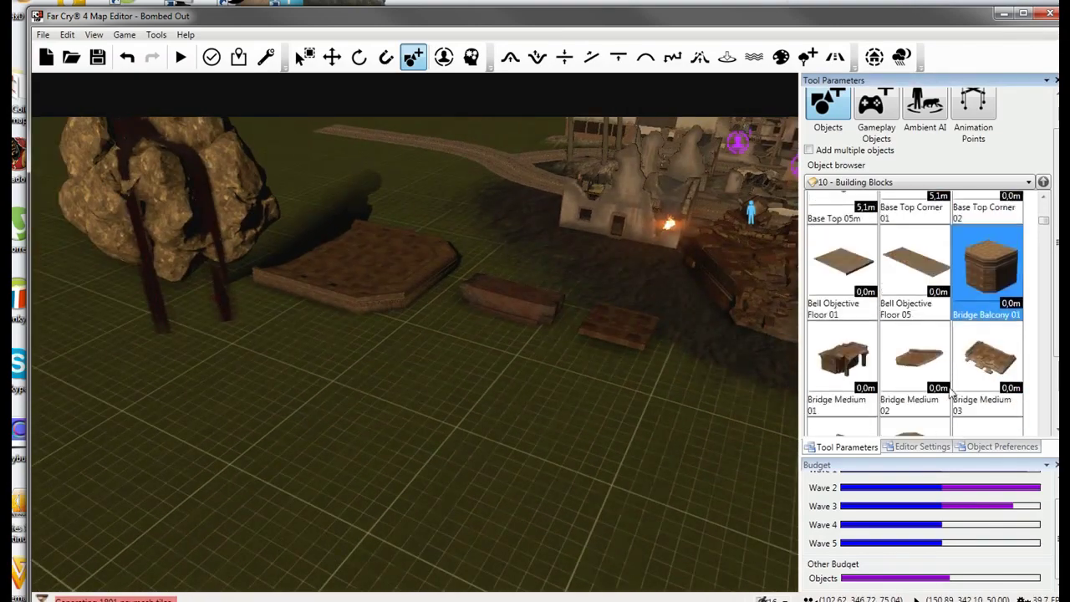
click(927, 292)
click(399, 437)
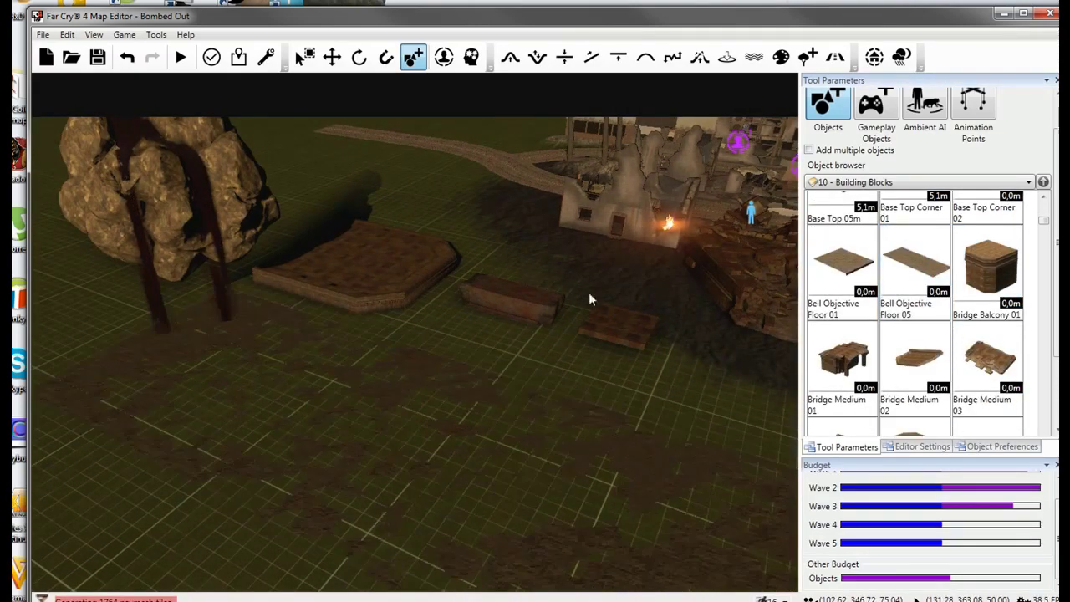
middle_drag(591, 299, 627, 311)
click(381, 360)
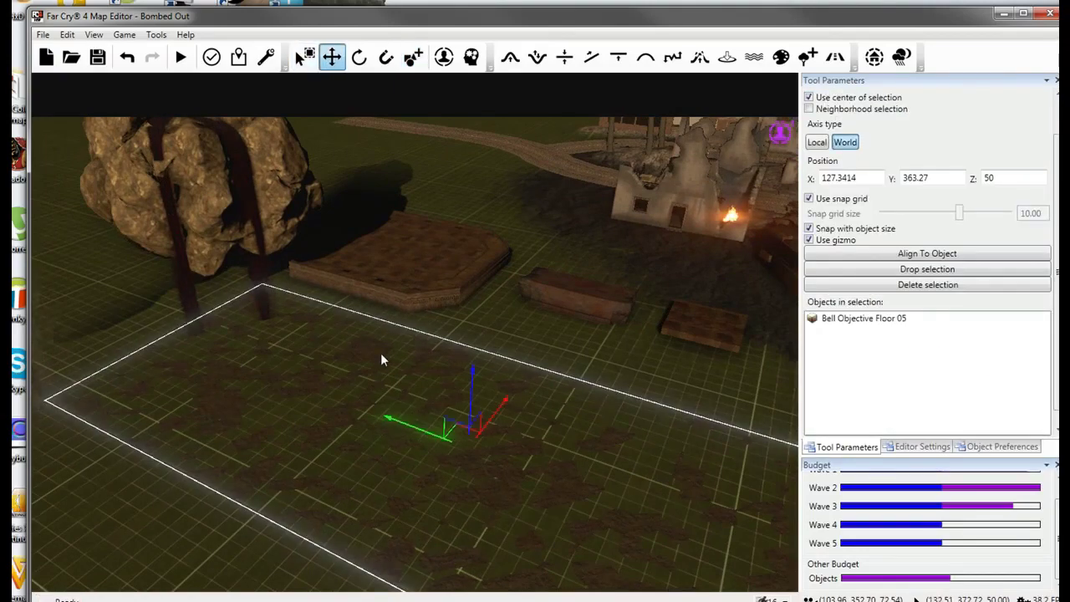
drag(474, 397, 473, 385)
click(549, 340)
right_drag(549, 340, 552, 353)
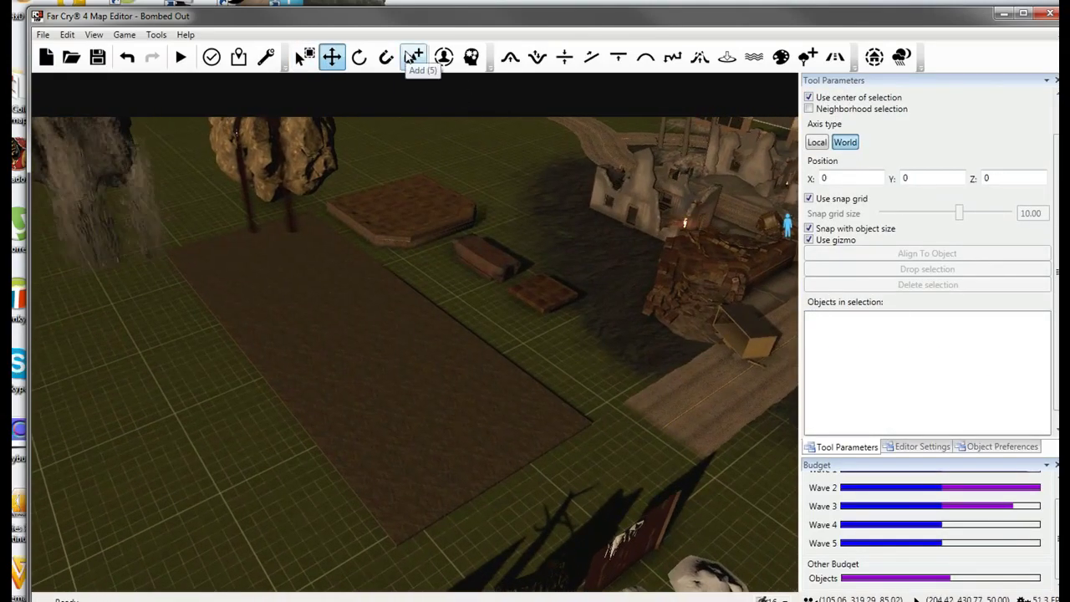
Open the Snowy Mountain map without saving the changes to Bombed Out.
key(5)
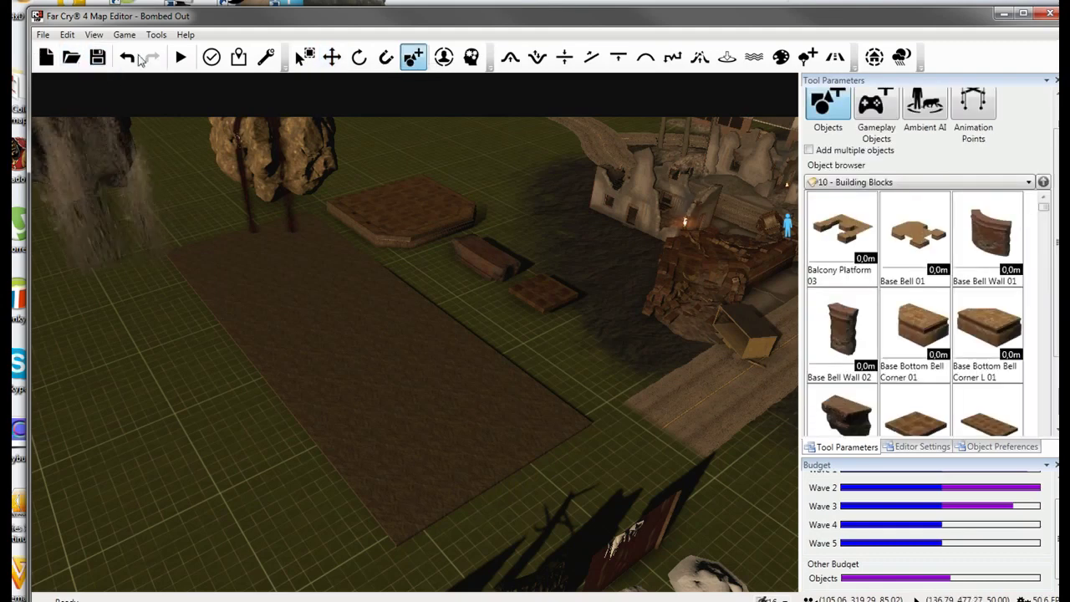
click(68, 59)
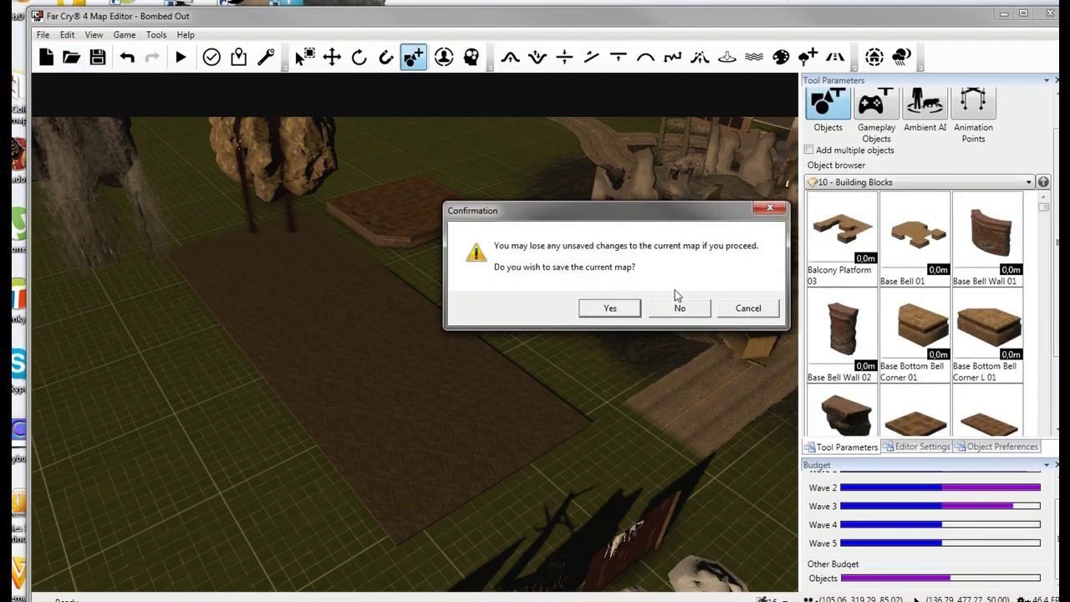
click(662, 314)
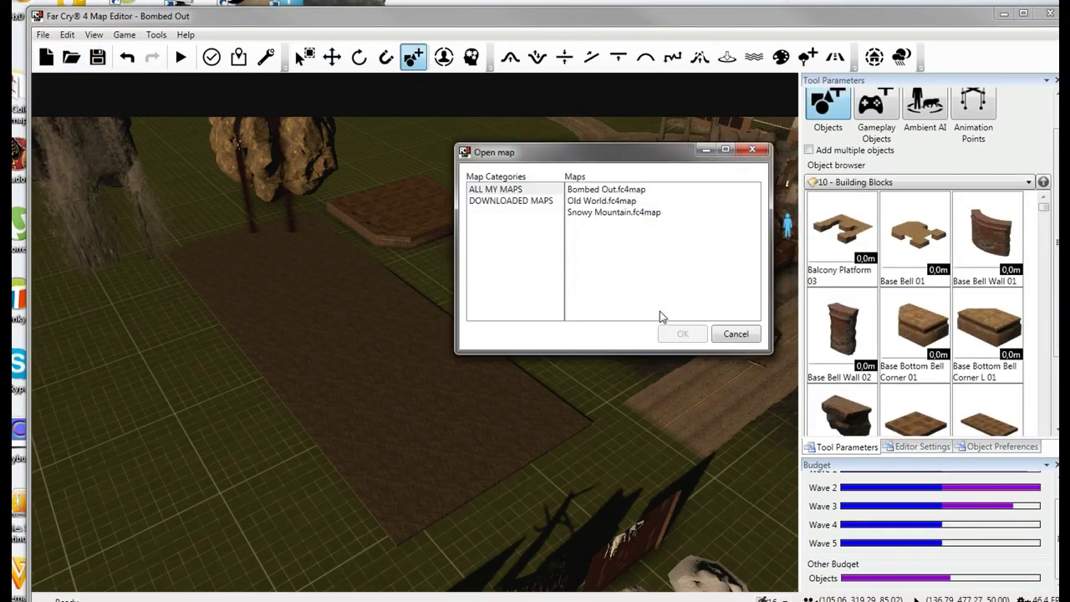
double_click(613, 213)
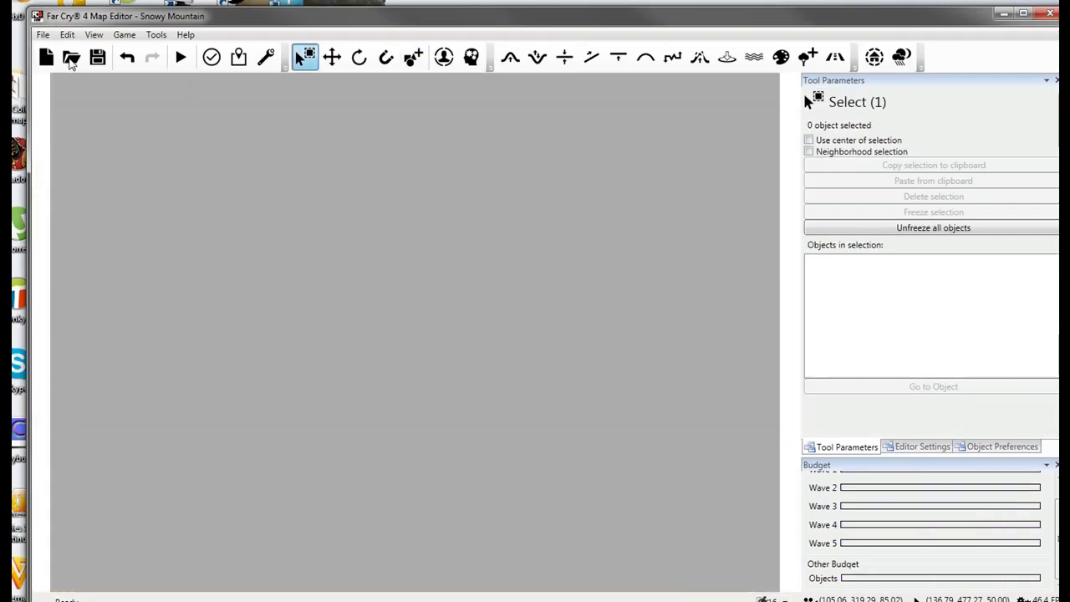
Open the Old World map without saving the current map.
click(71, 60)
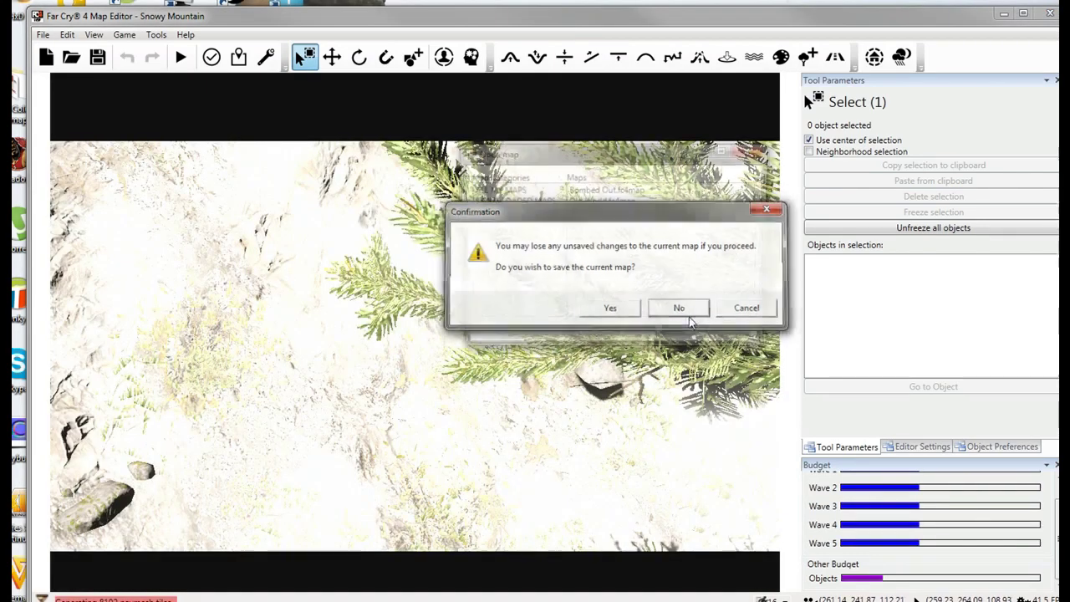
click(679, 308)
double_click(613, 202)
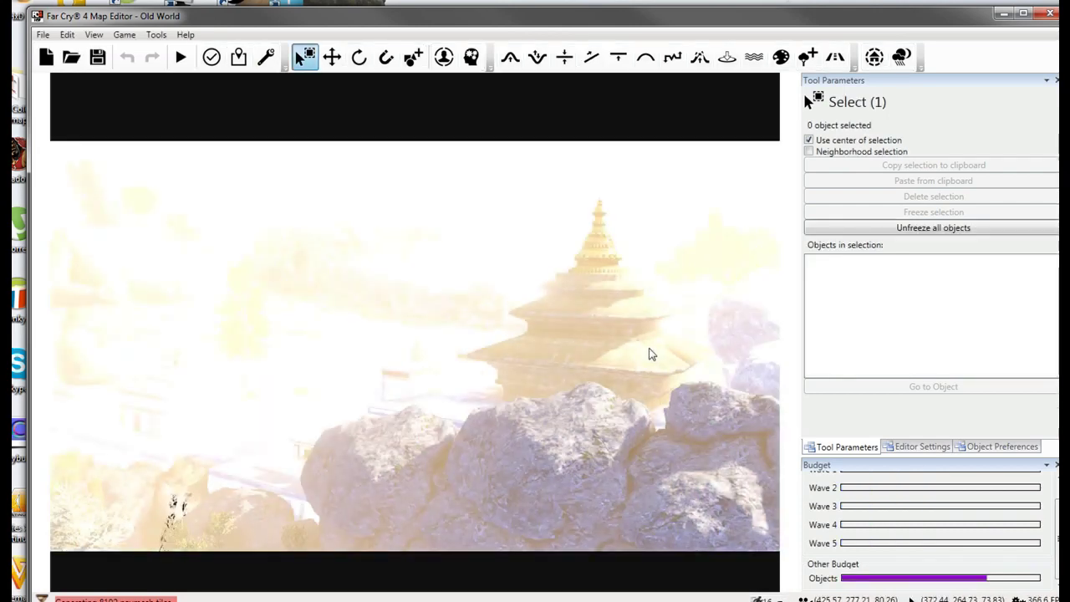
Set the engine quality to MEDIUM and turn off the AI navigation mesh display.
key(w)
right_drag(652, 354, 745, 372)
key(a)
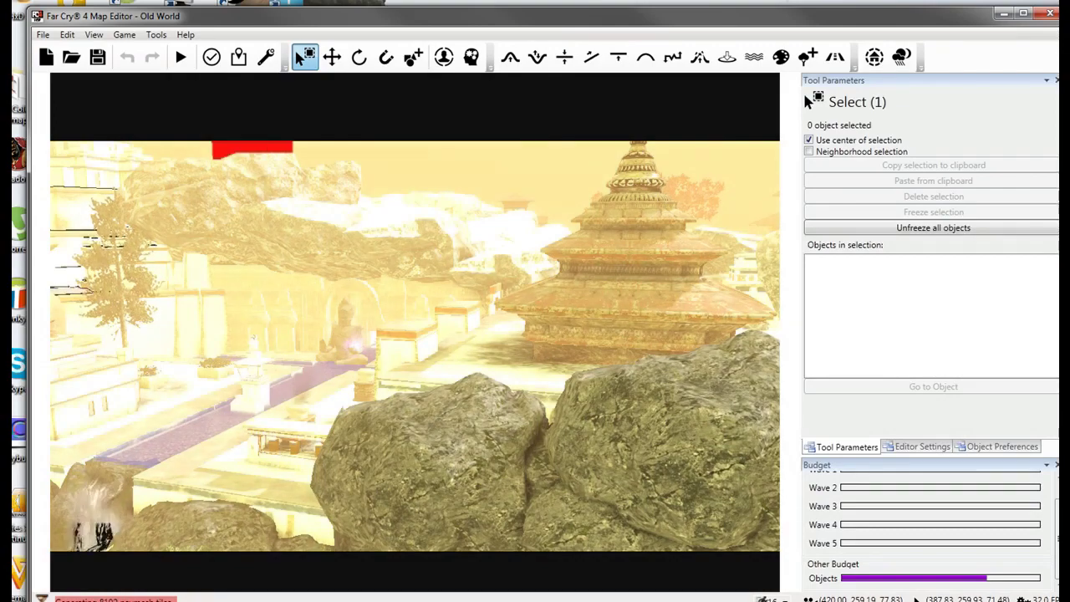
key(w)
key(a)
right_drag(661, 368, 651, 368)
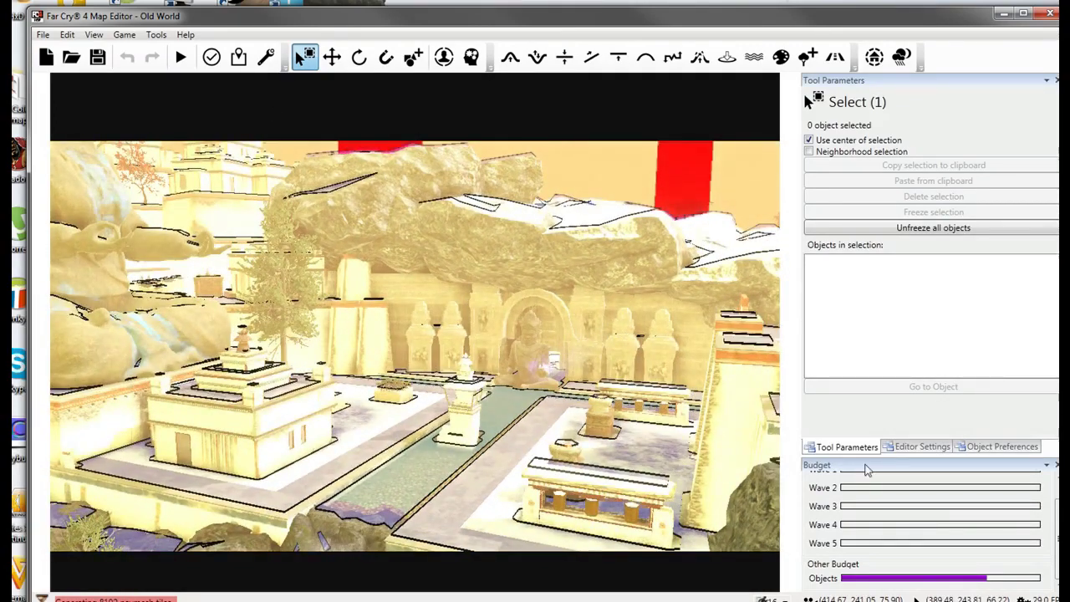
click(923, 447)
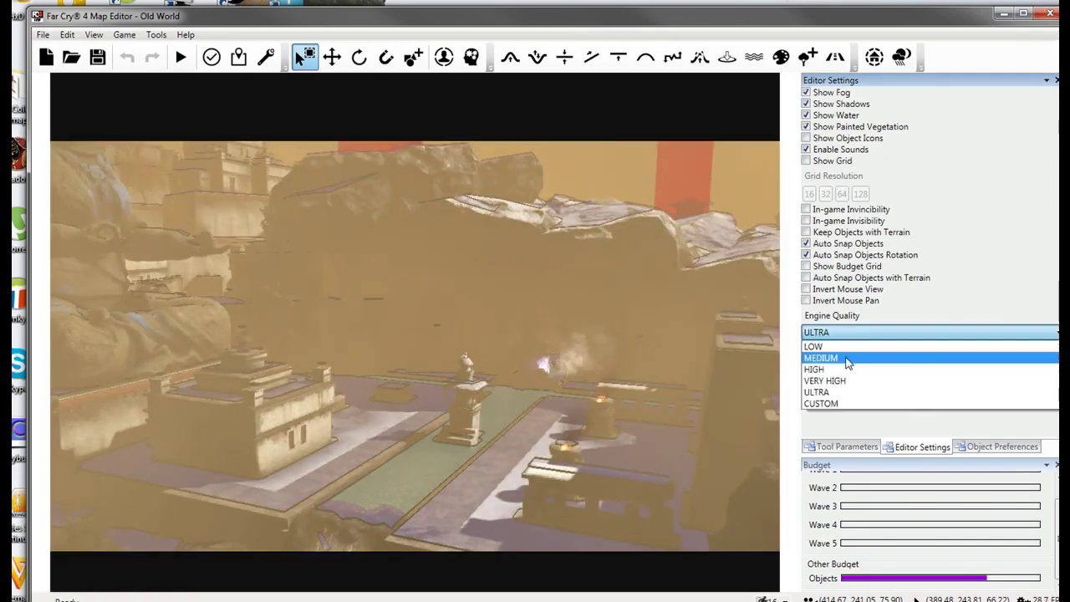
click(845, 361)
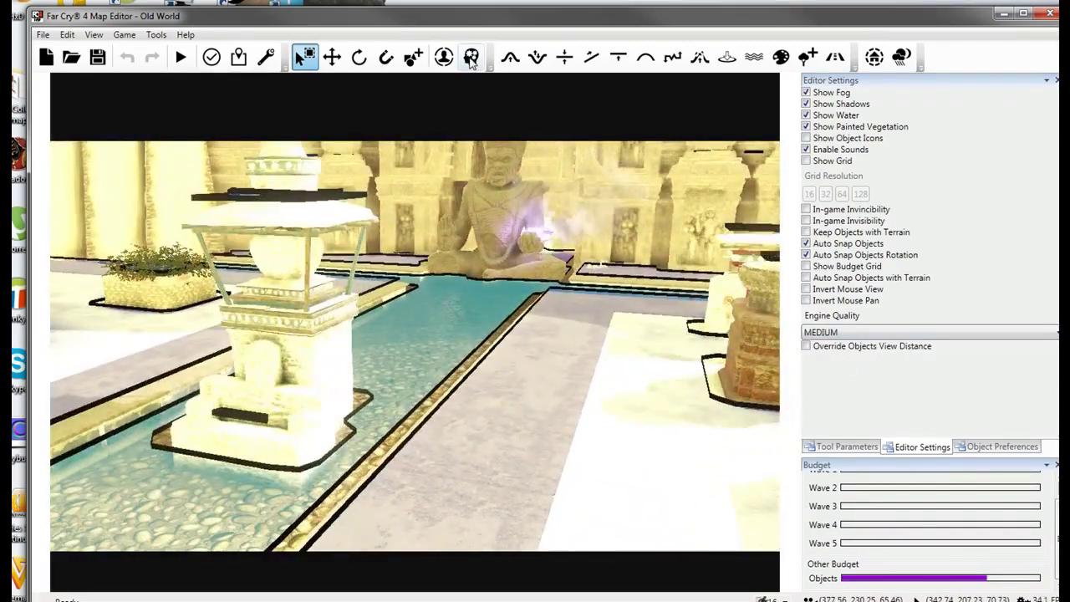
click(471, 58)
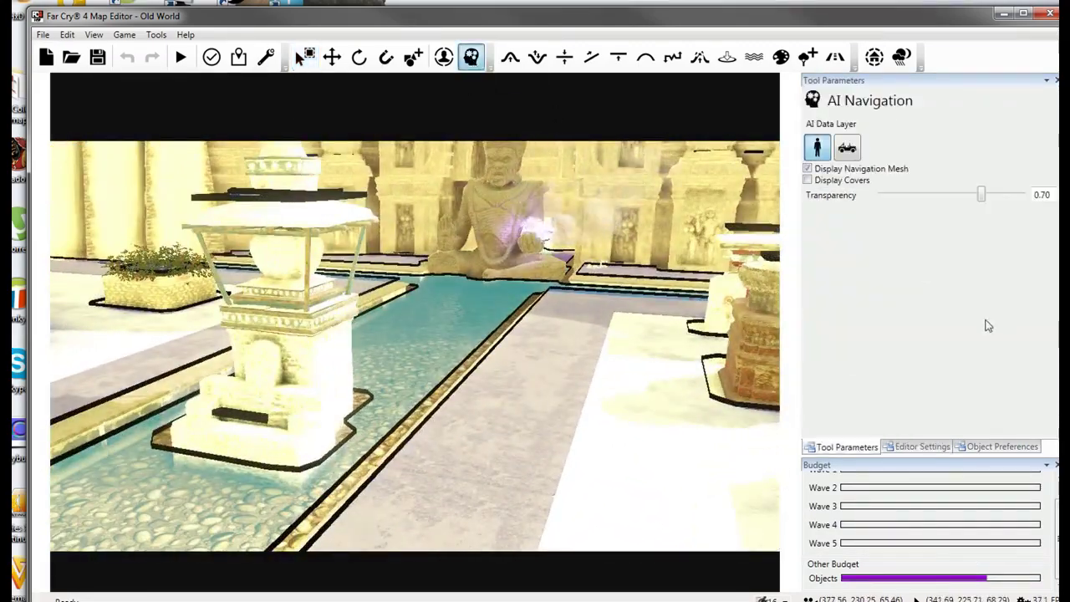
click(821, 172)
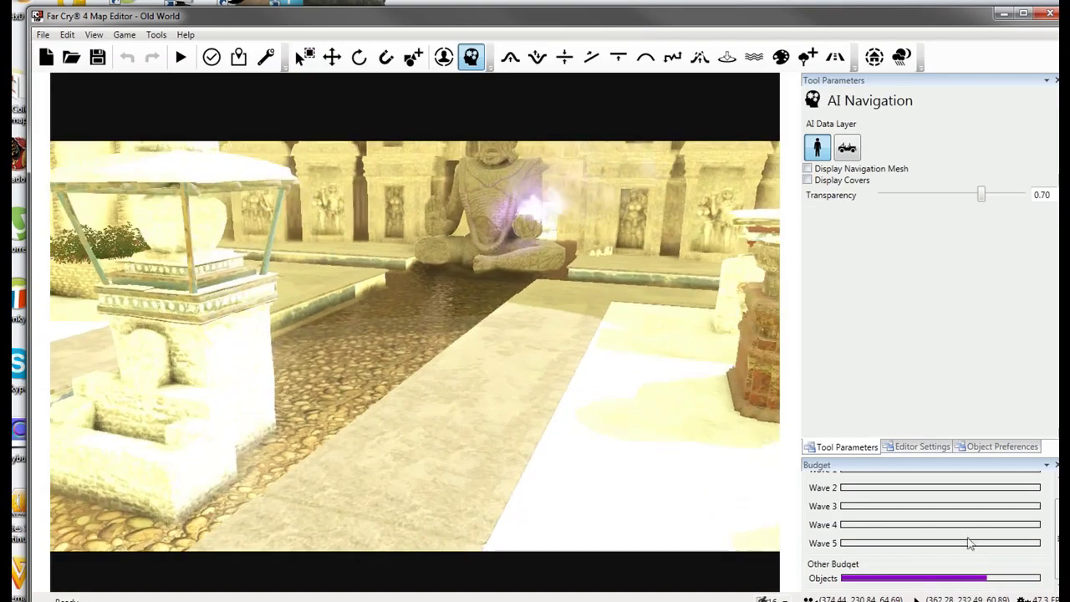
Start a playtest on the stone walkway by the statue's pool, accepting play without a Player Spawn Point.
click(922, 447)
key(w)
right_drag(719, 318, 394, 7)
click(180, 57)
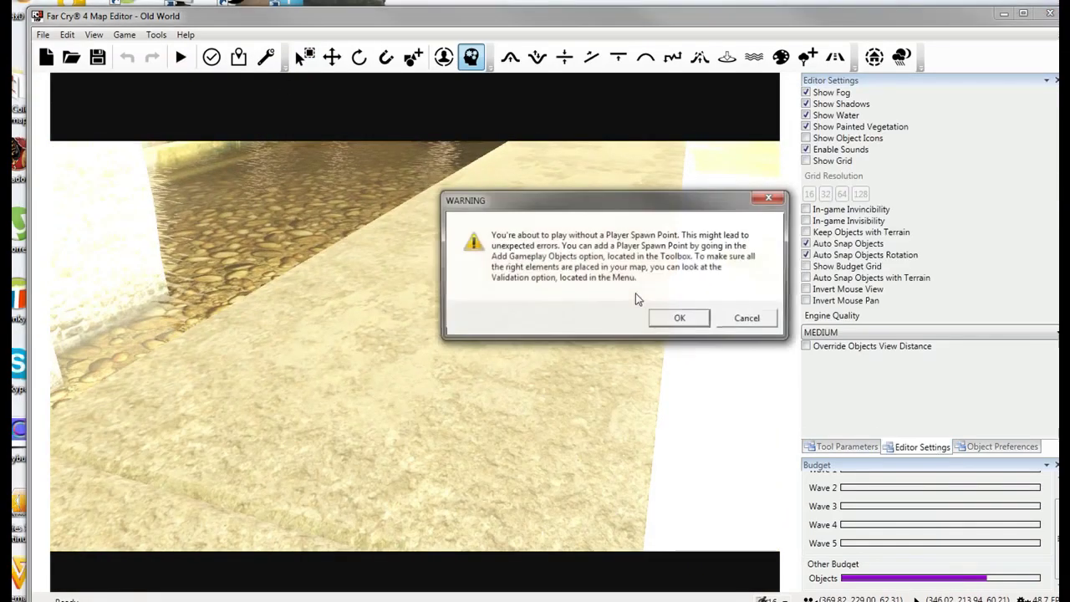
click(681, 320)
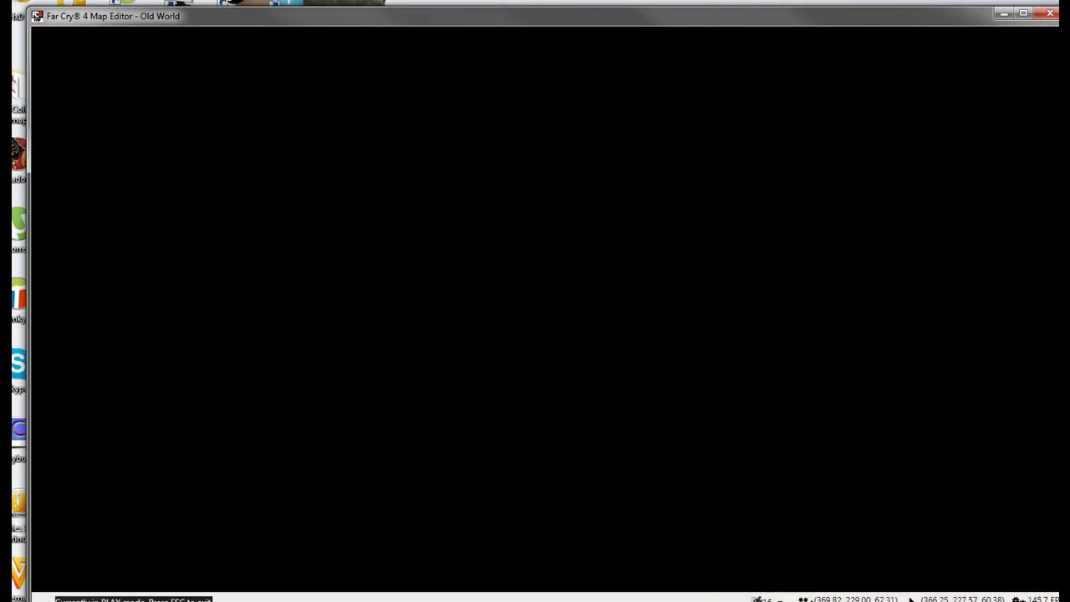
Lower the brightness and gamma in the in-game video color settings and resume the playtest.
key(Escape)
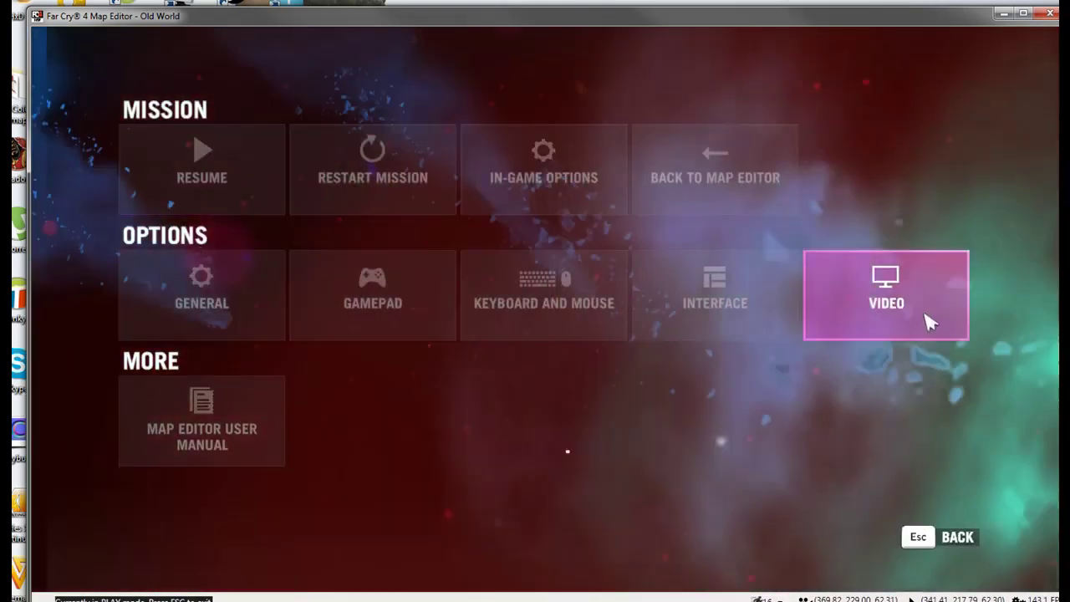
click(920, 314)
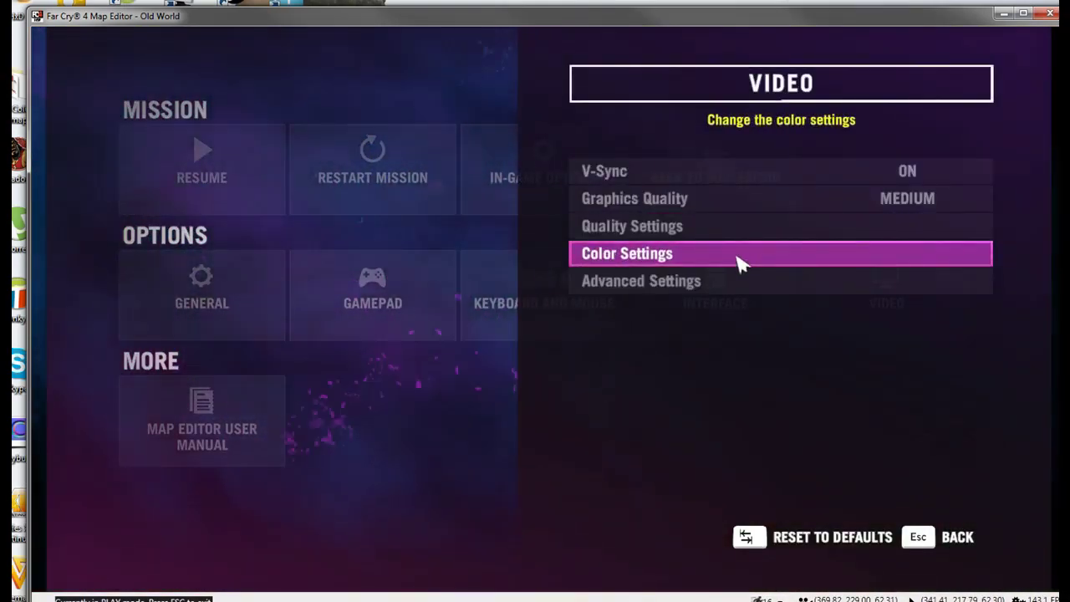
click(739, 263)
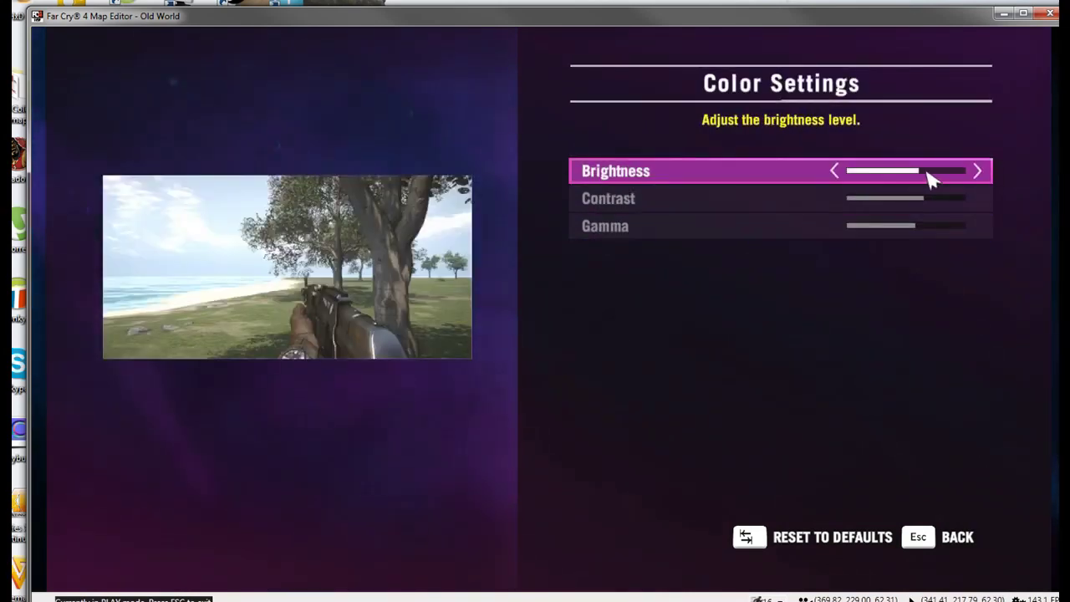
mouse_move(931, 180)
mouse_down()
mouse_move(901, 175)
mouse_move(918, 178)
mouse_up()
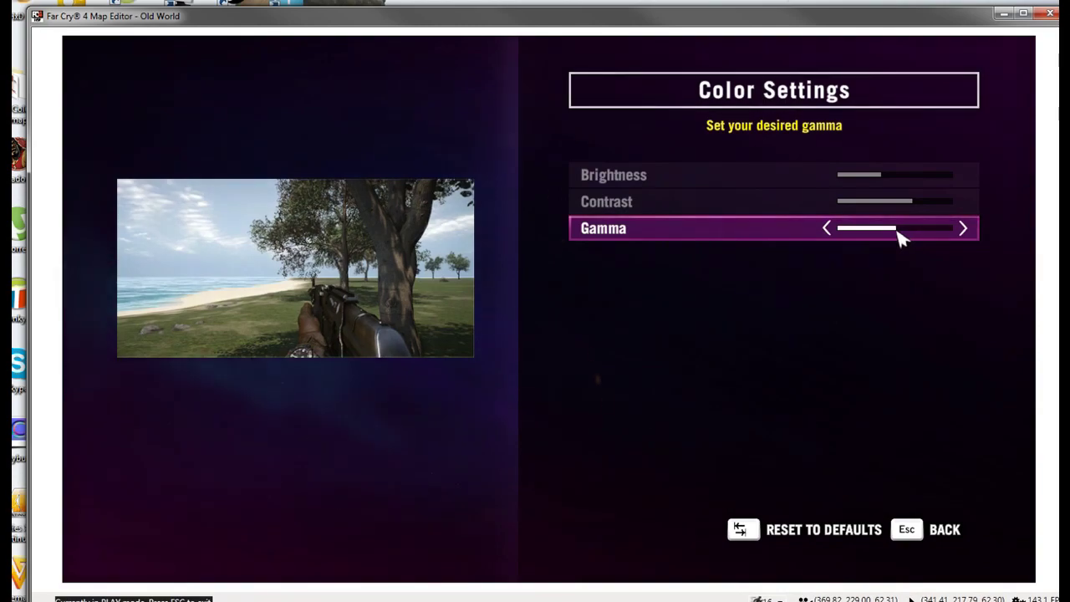
click(943, 531)
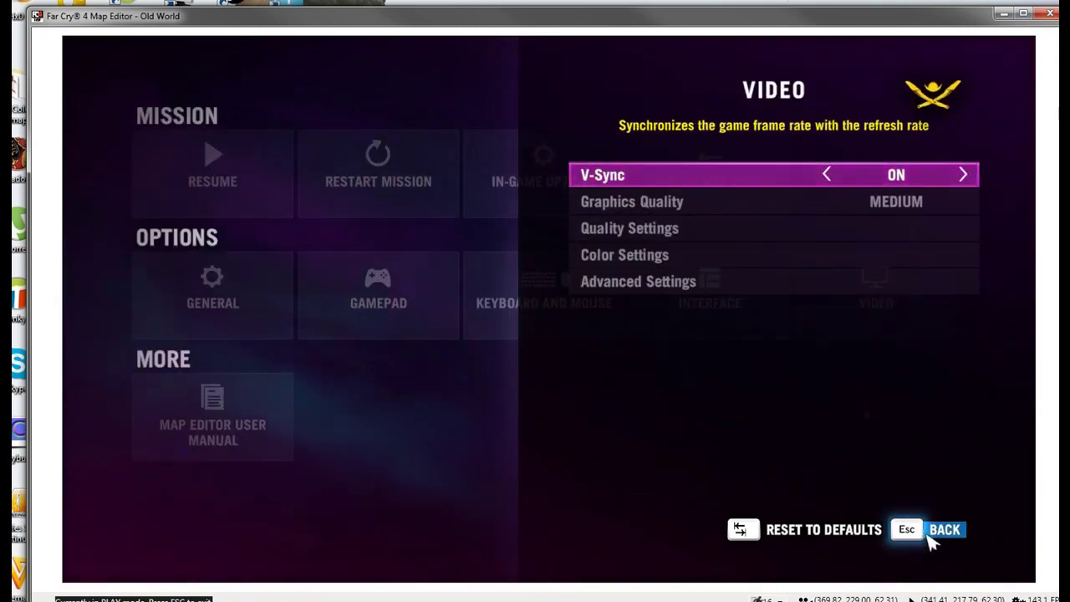
click(931, 538)
click(936, 535)
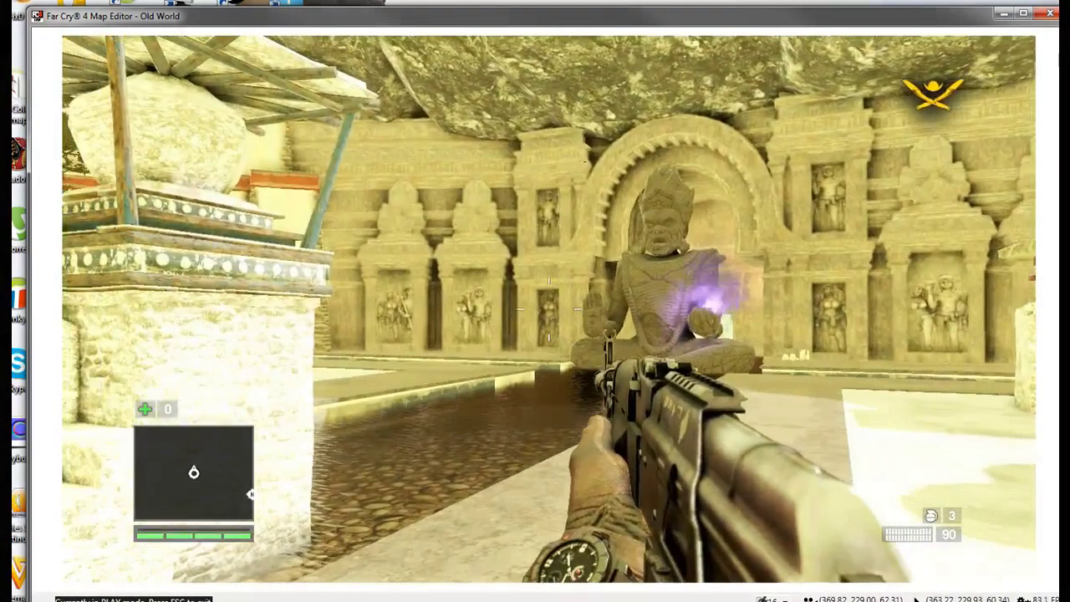
Look at the rock roof over the statue and review the in-game video quality settings.
key(s)
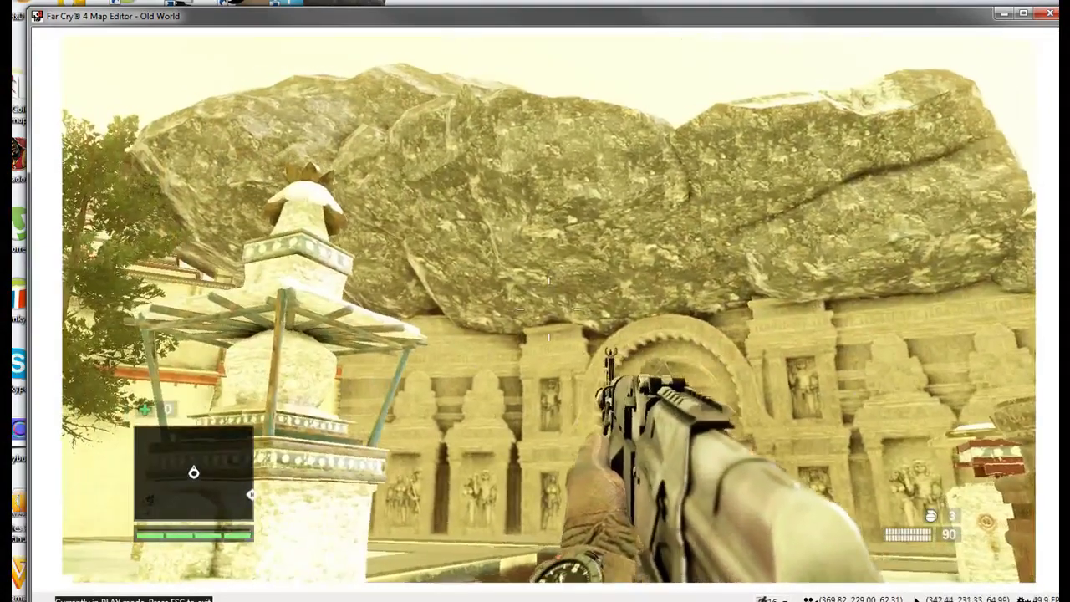
key(Escape)
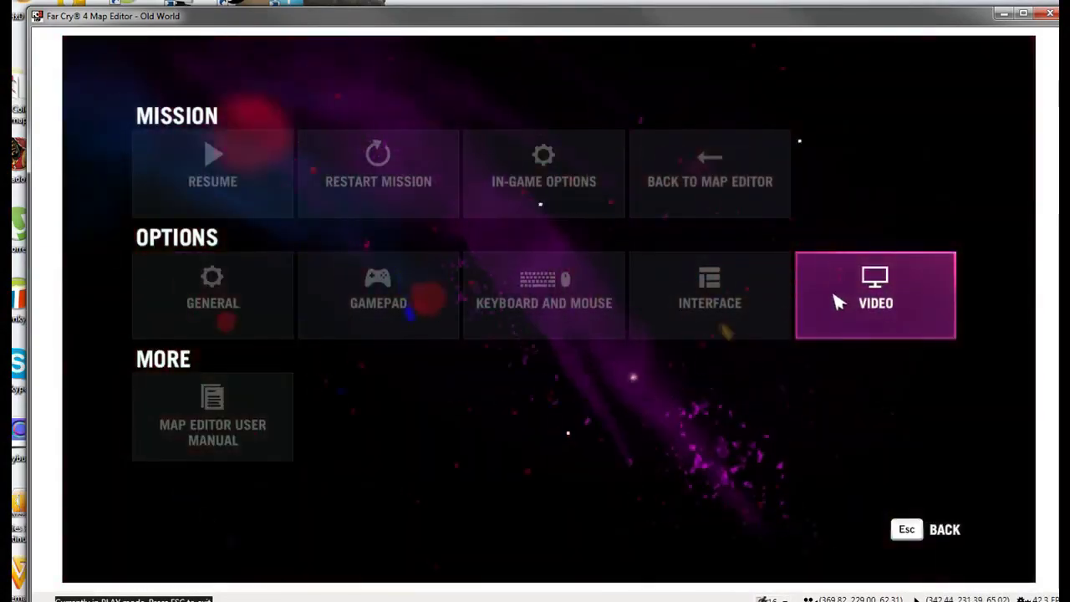
click(894, 321)
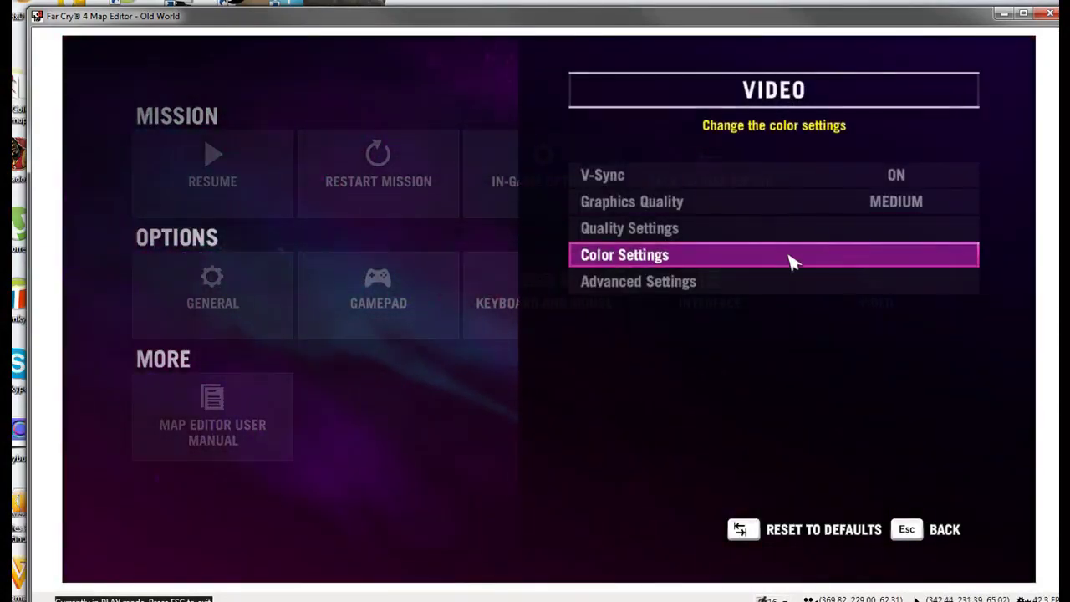
click(789, 234)
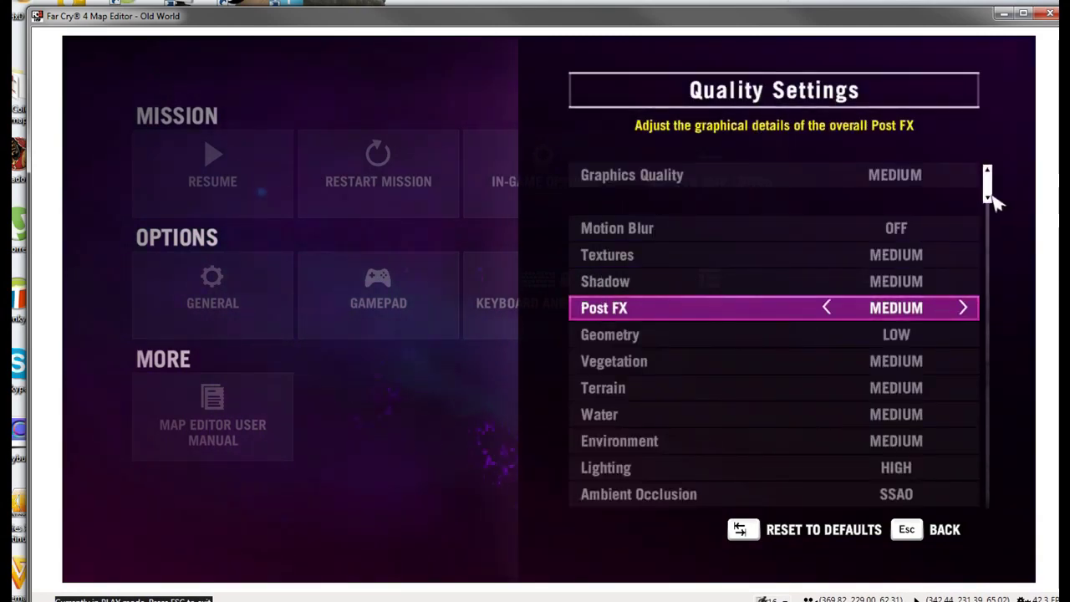
drag(993, 204, 988, 459)
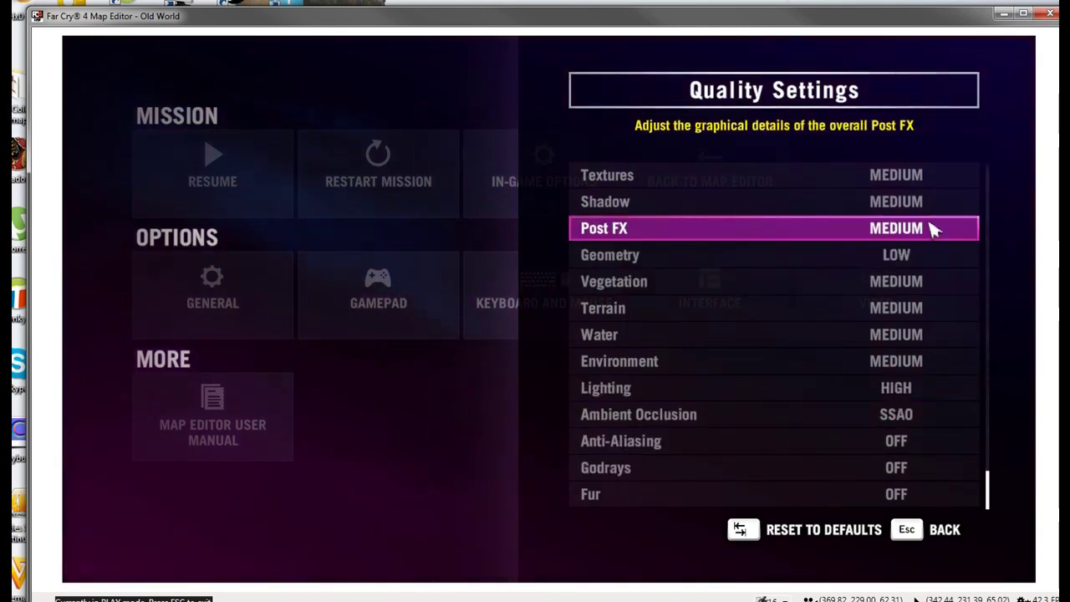
scroll(918, 177, up, 1)
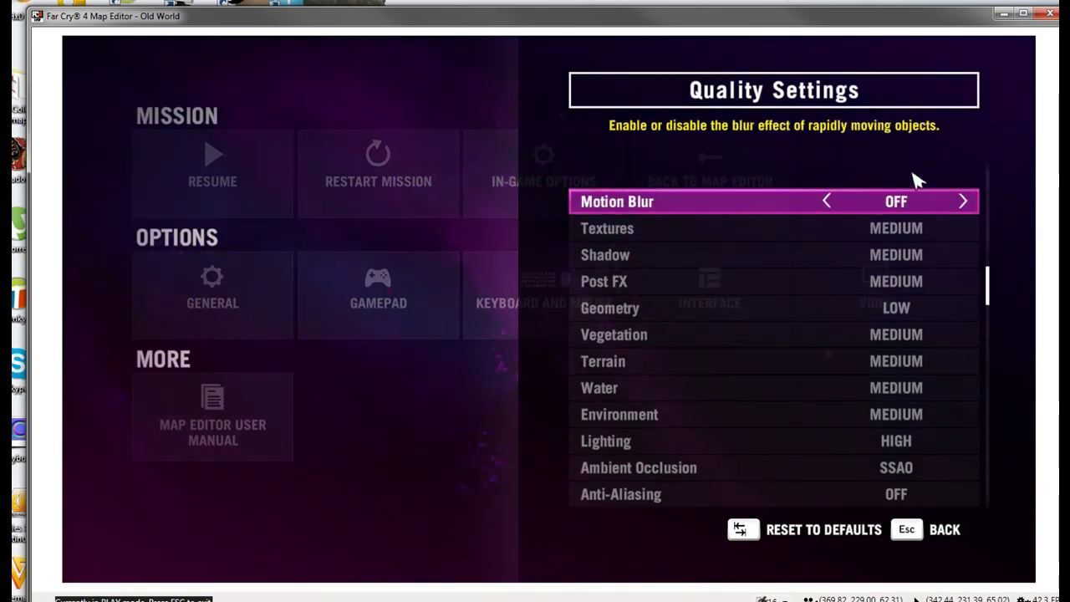
key(Escape)
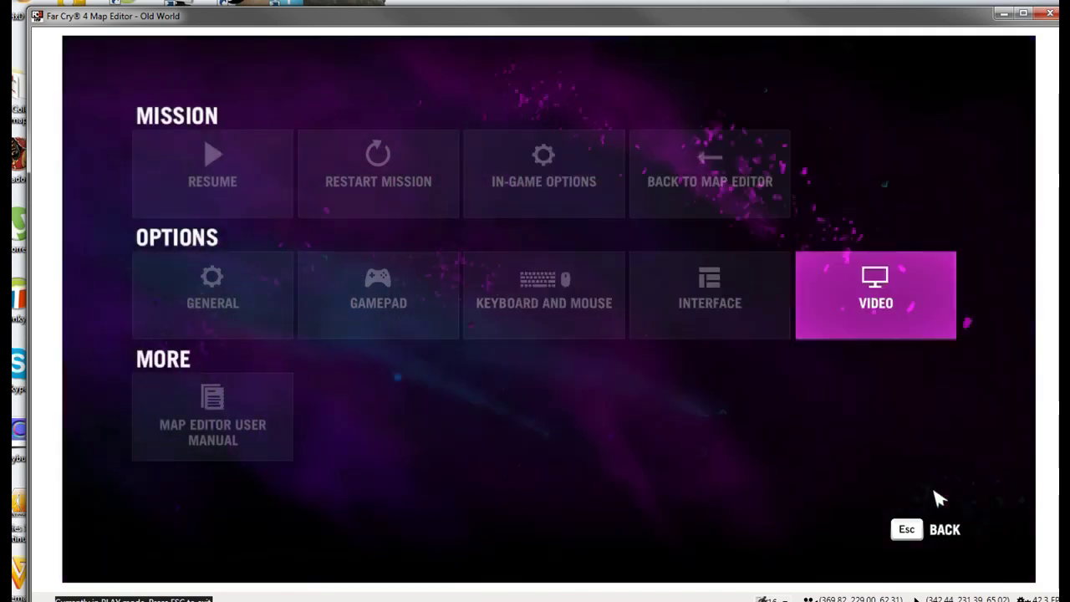
End the playtest and return to the map editor.
key(Escape)
key(Escape)
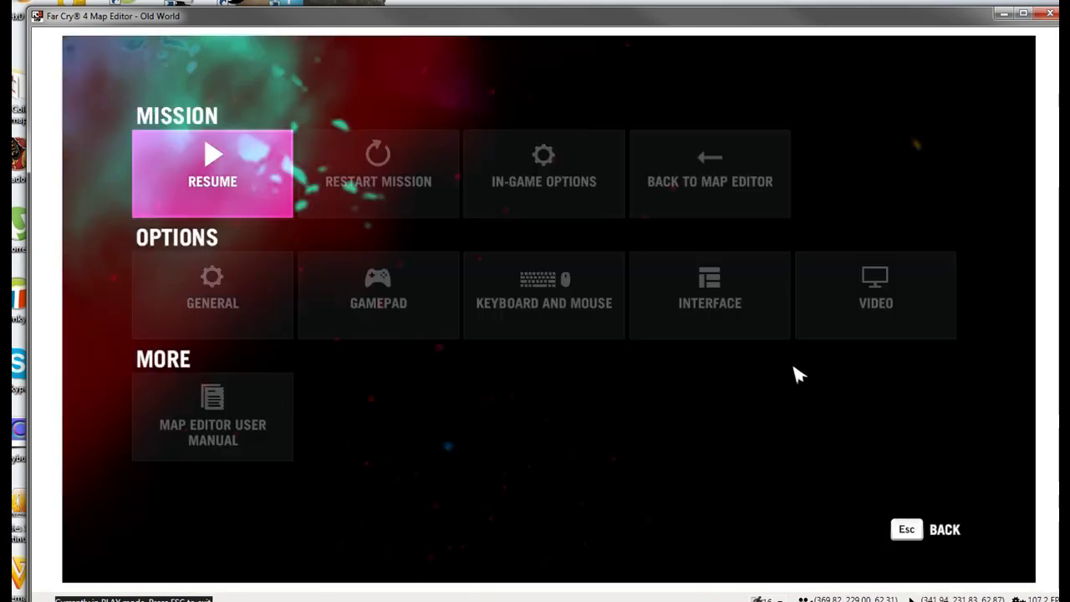
click(725, 193)
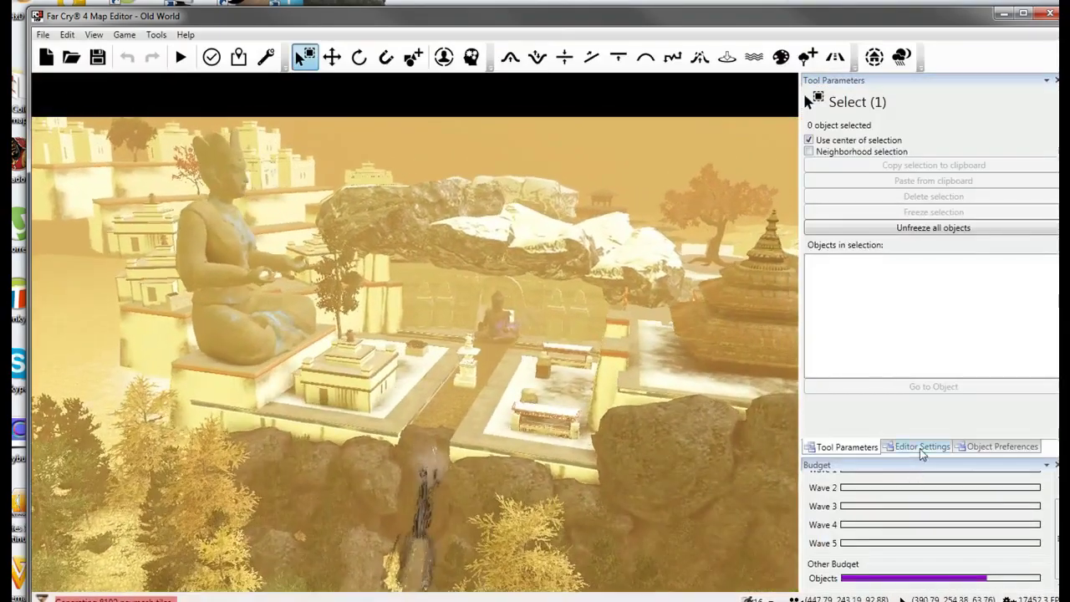
Set the engine quality to ULTRA in the editor settings.
click(923, 450)
click(885, 333)
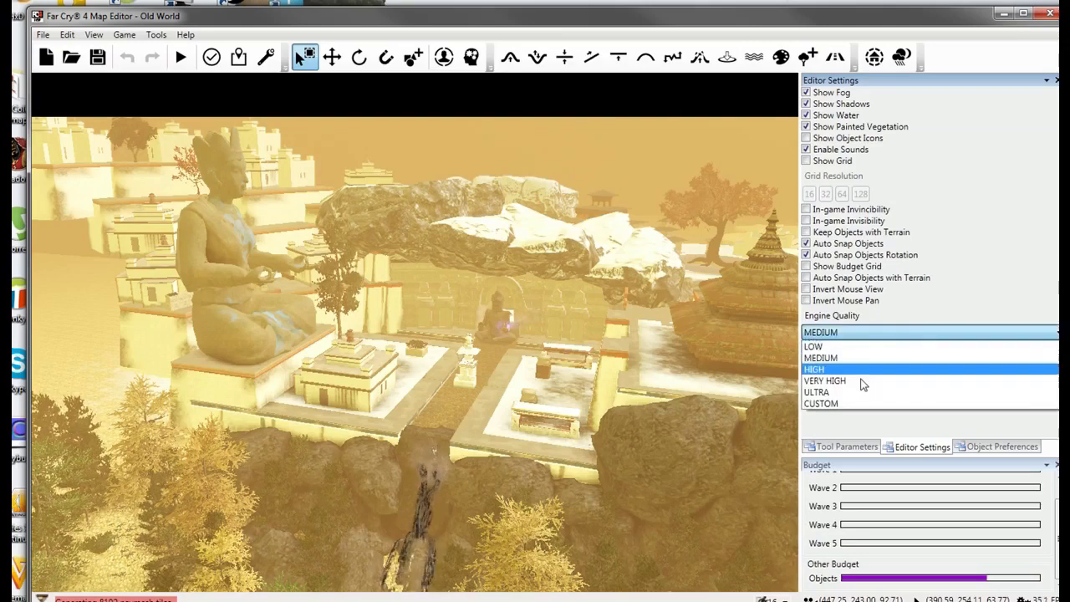
click(851, 393)
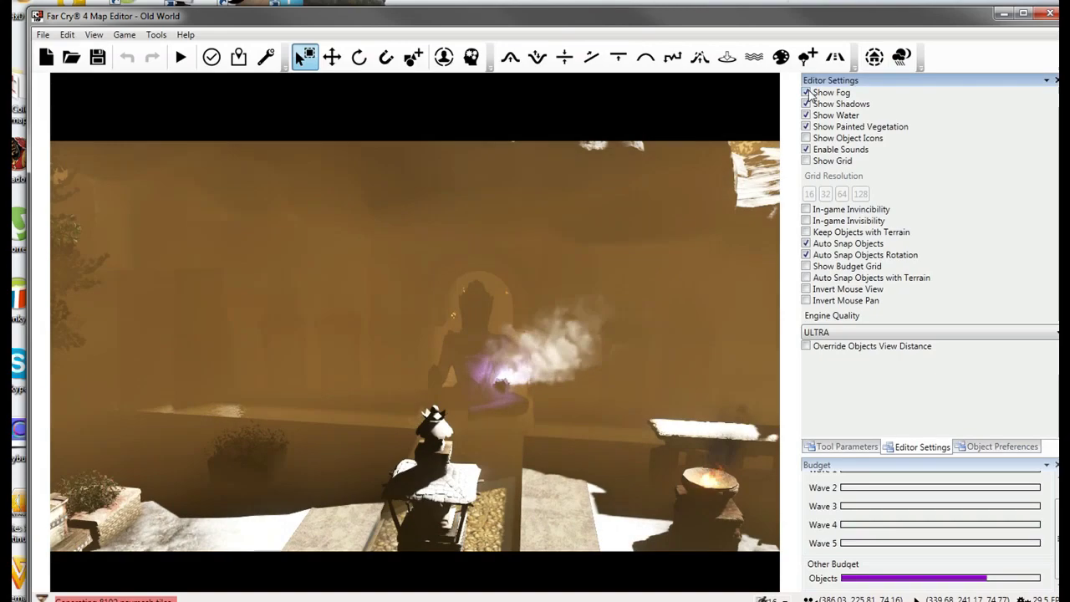
Try the MEDIUM and LOW engine quality on the statue courtyard, ending on HIGH.
click(808, 92)
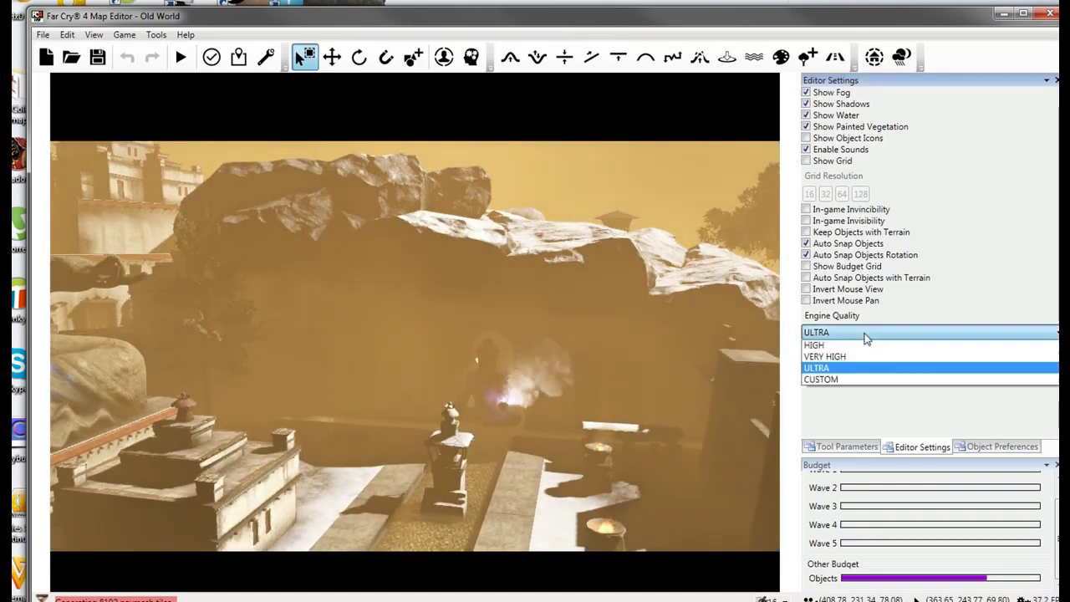
click(844, 358)
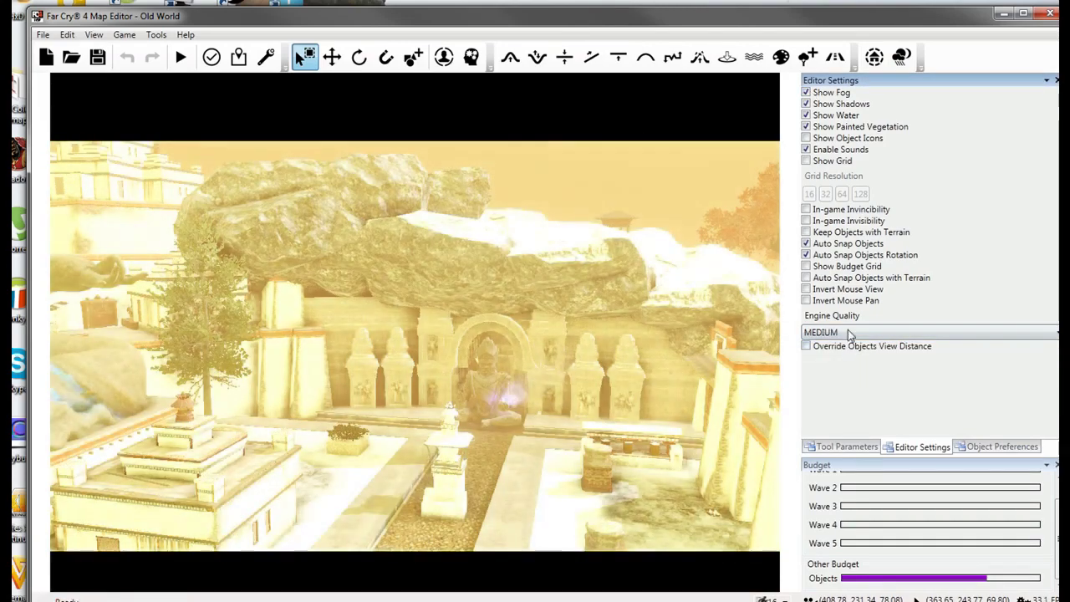
click(837, 347)
click(836, 332)
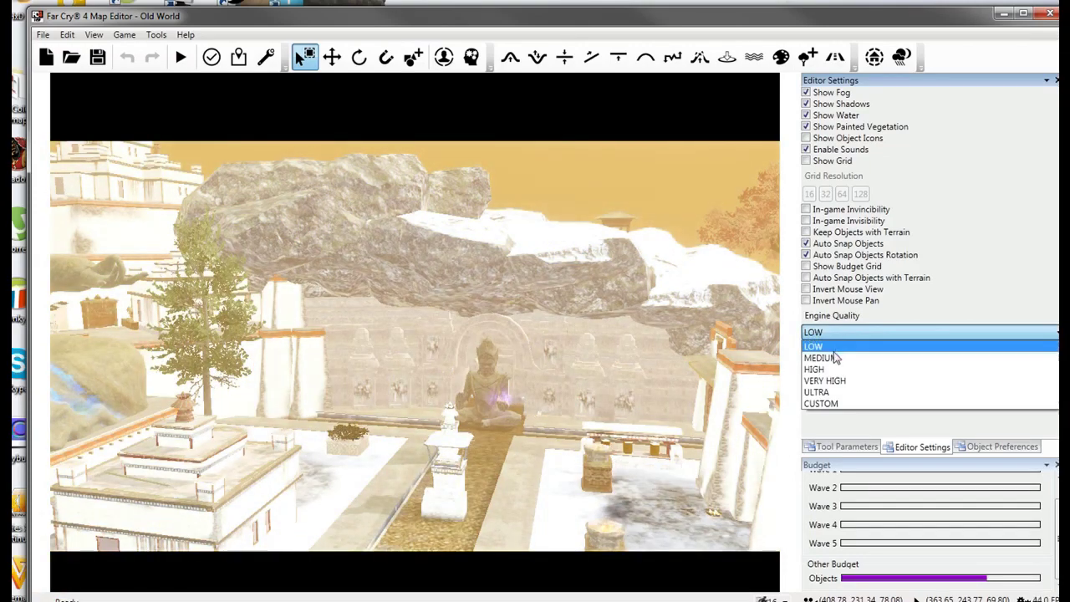
click(828, 369)
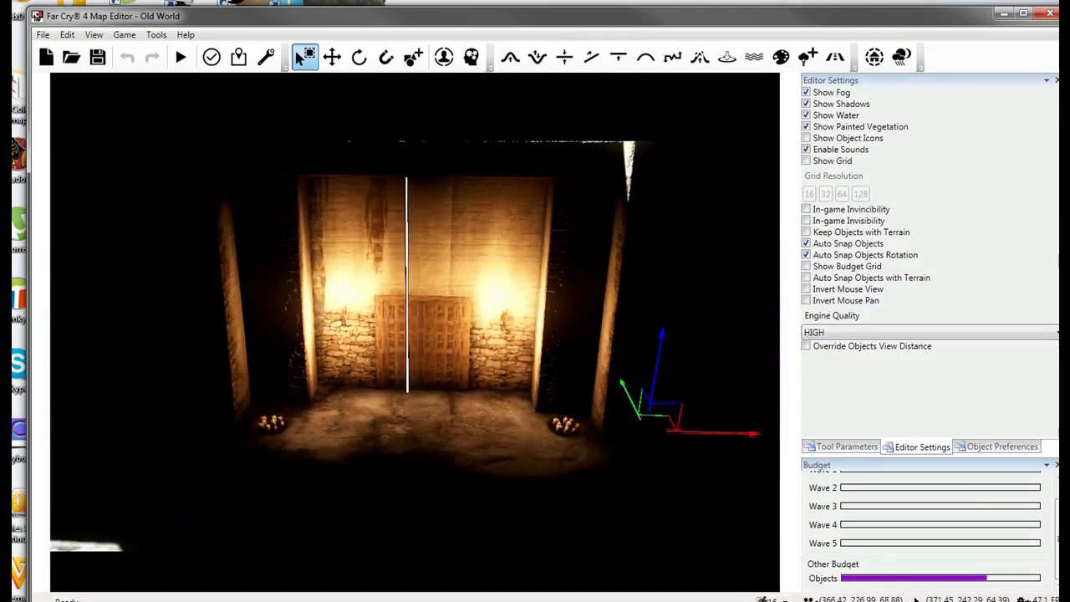
Lift the spired temple high above its stone platform beside the cliffs, exposing the platform's surface.
drag(604, 394, 506, 372)
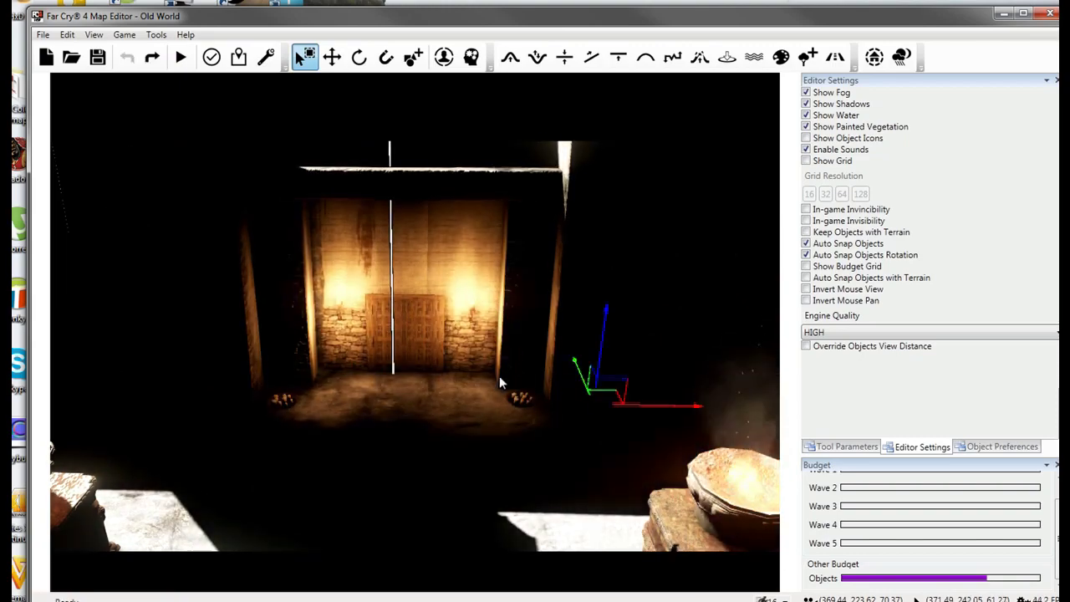
right_drag(500, 376, 460, 171)
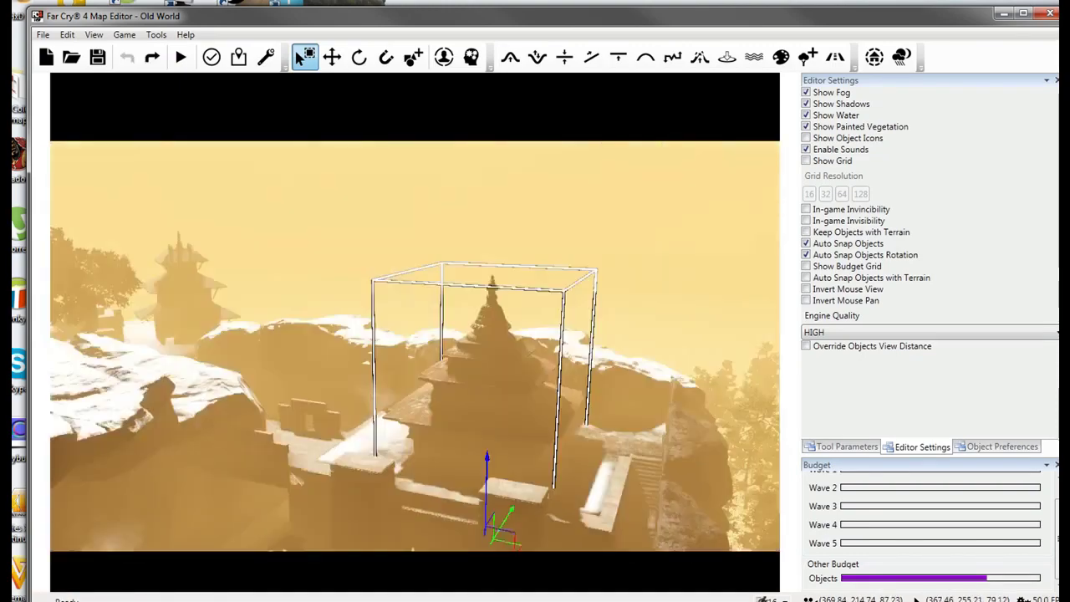
right_drag(466, 229, 466, 245)
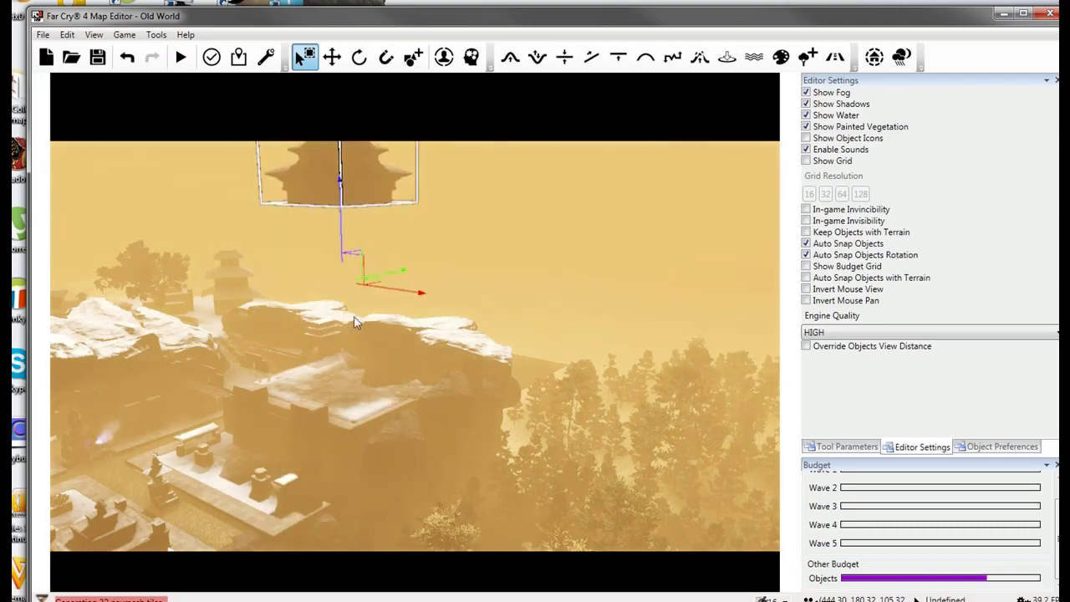
key(w)
right_drag(357, 322, 371, 352)
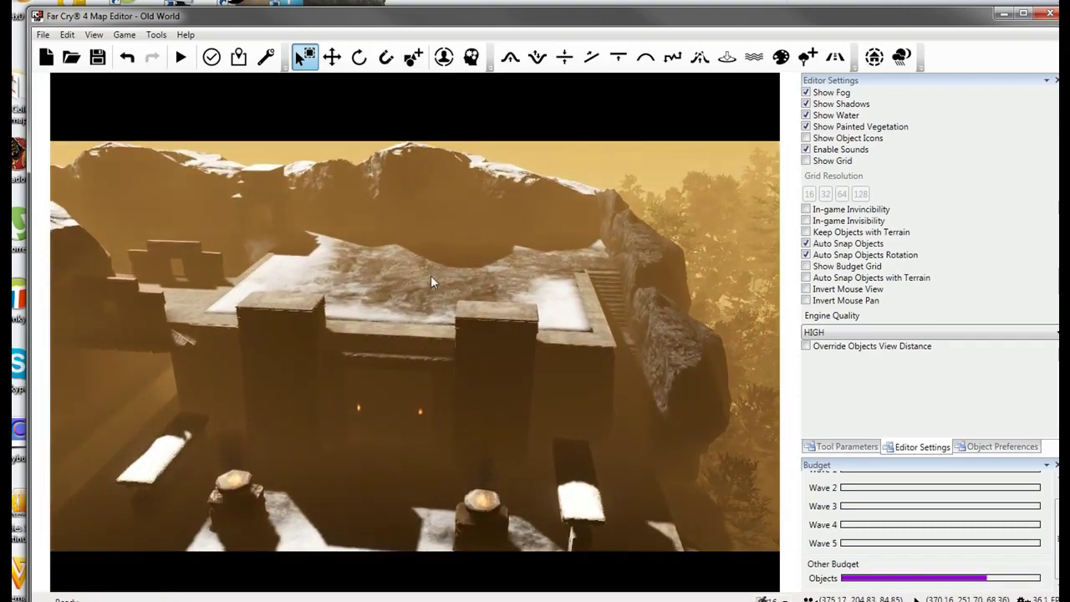
Examine the shadows and lighting around the torchlit doorway, the statue's pool and the cave under HIGH engine quality.
key(w)
right_drag(431, 275, 250, 316)
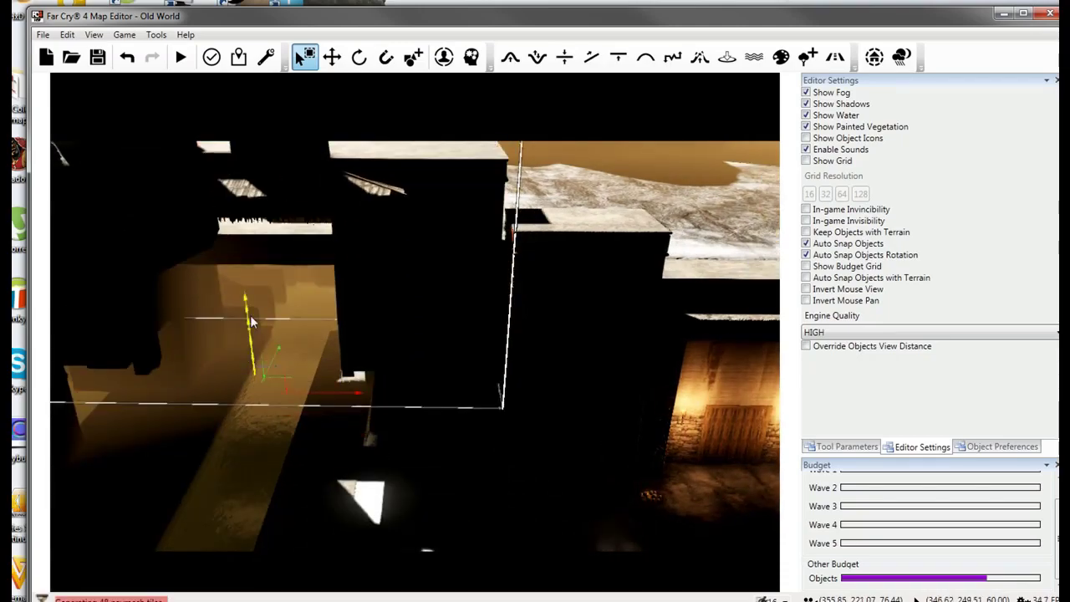
key(s)
right_drag(291, 281, 289, 328)
key(w)
key(w)
key(s)
key(w)
key(w)
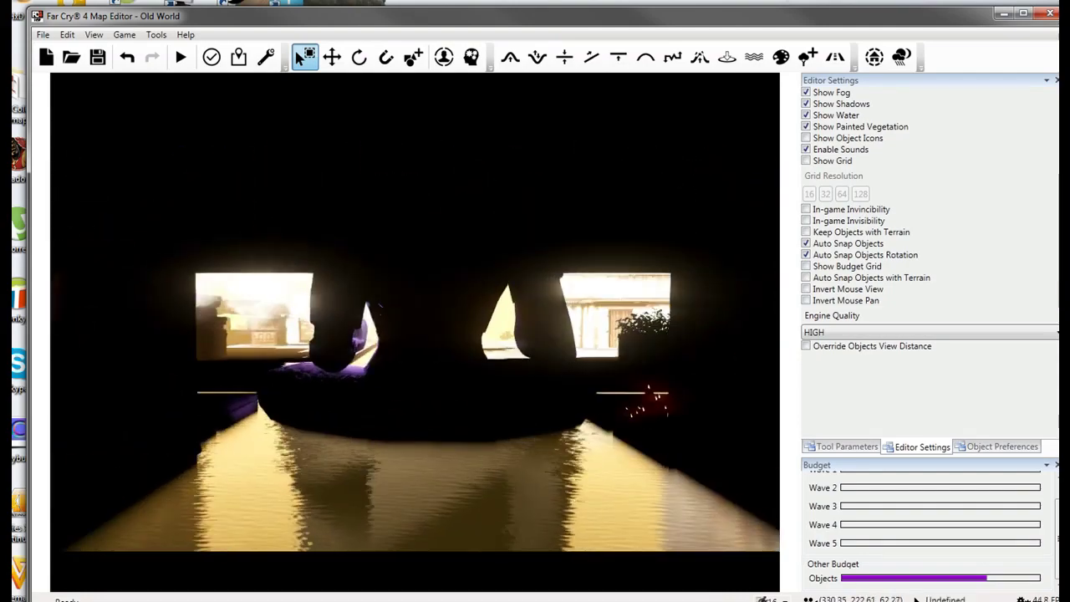
key(w)
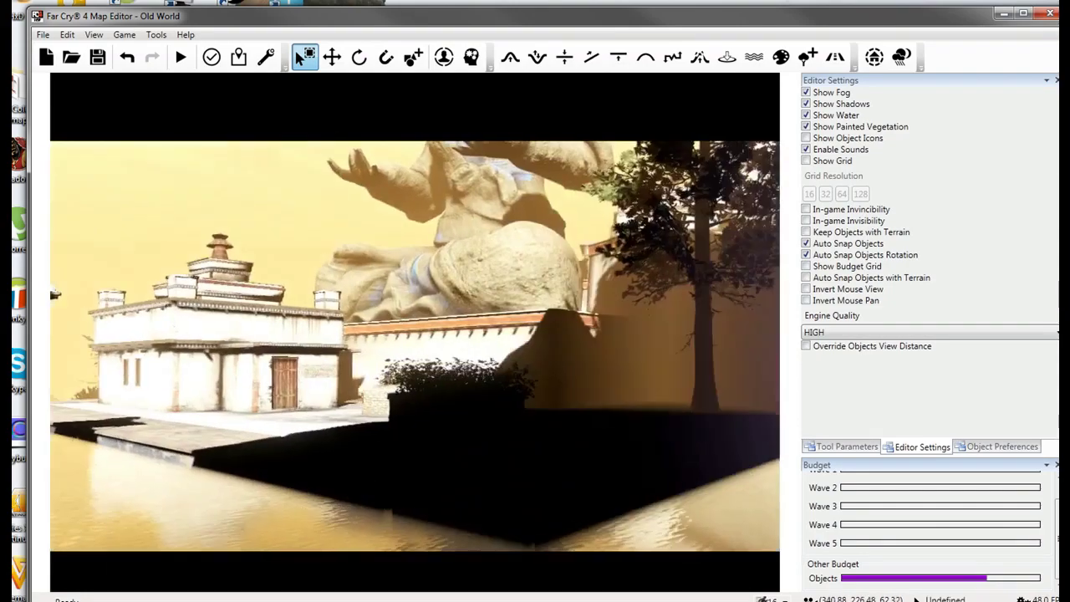
key(w)
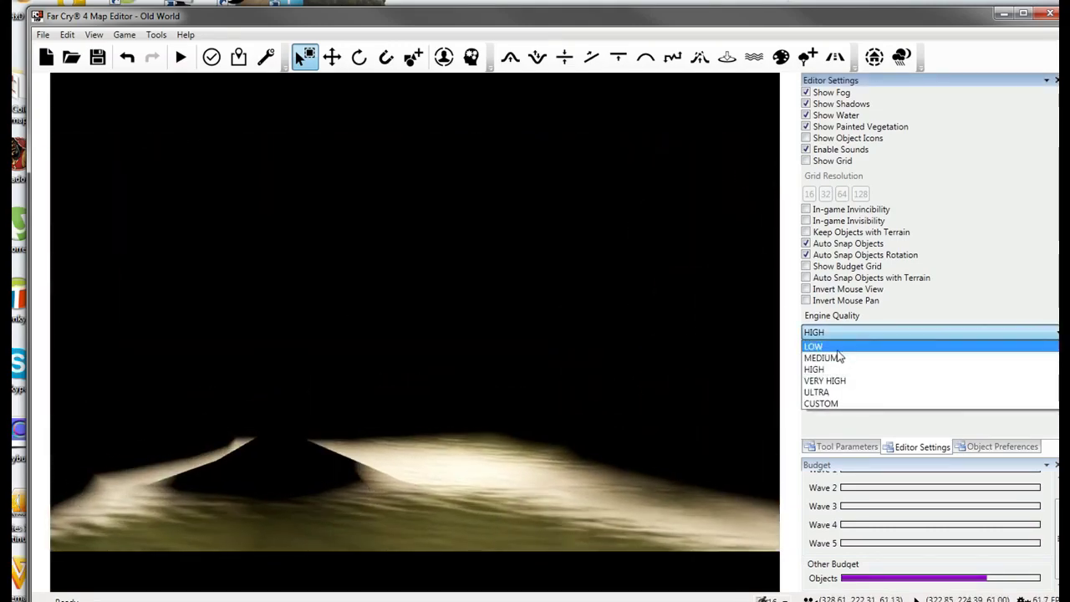
Set the engine quality to MEDIUM and view the ice cave's entrance.
click(841, 346)
click(840, 348)
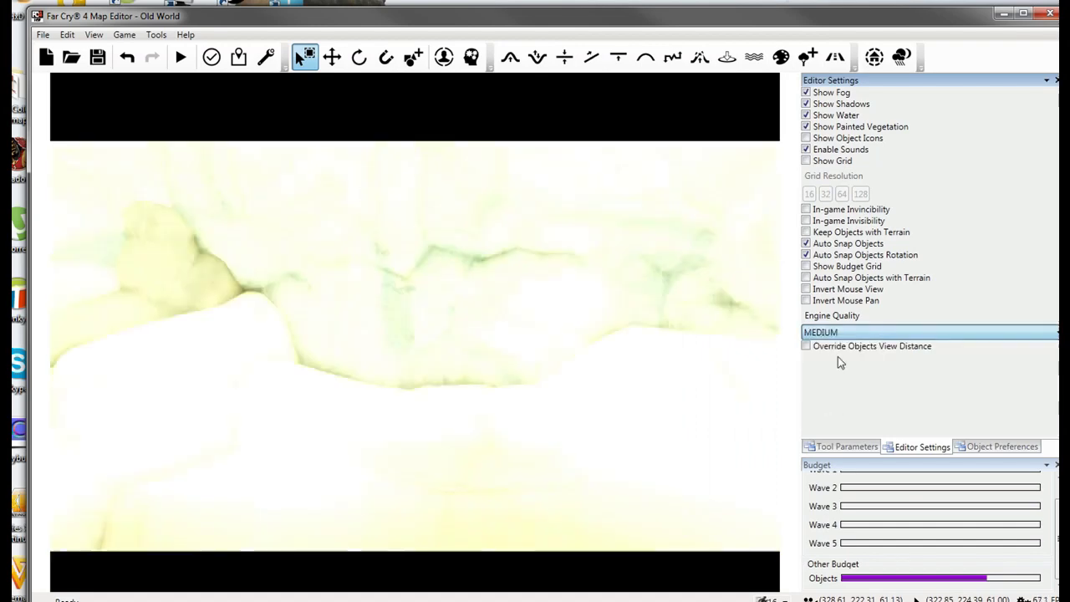
right_drag(414, 346, 335, 335)
key(s)
Compare the CUSTOM and VERY HIGH engine quality at the ice cave's entrance, ending back on MEDIUM.
click(889, 333)
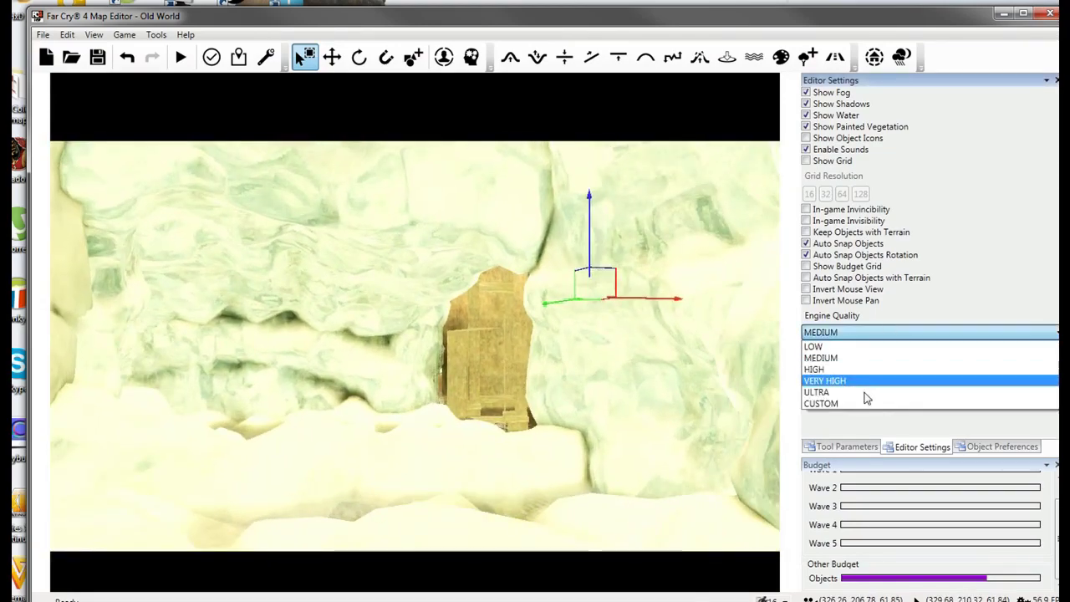
click(873, 334)
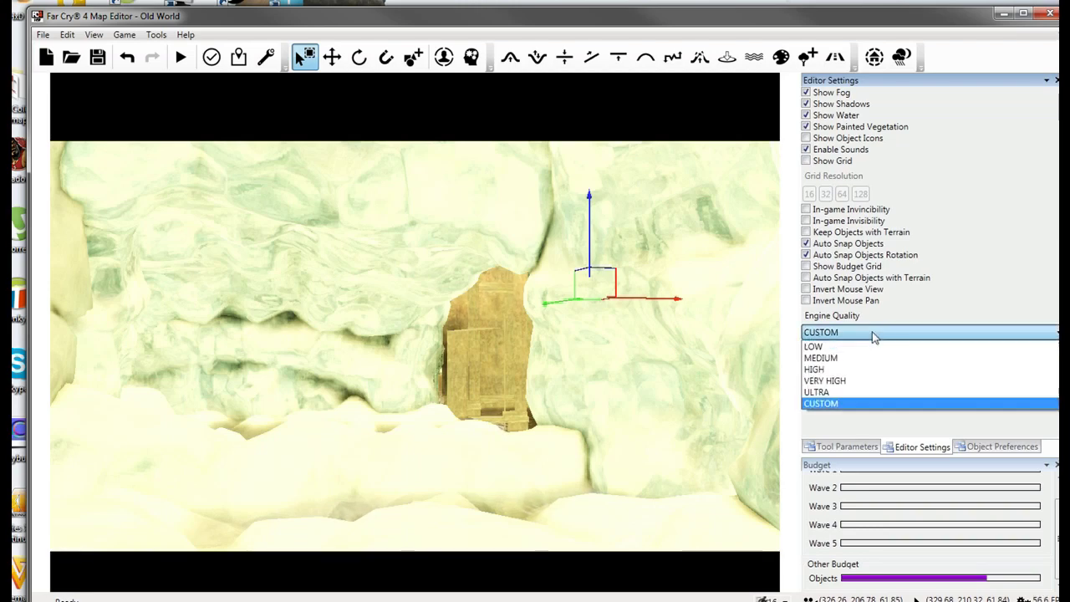
click(867, 382)
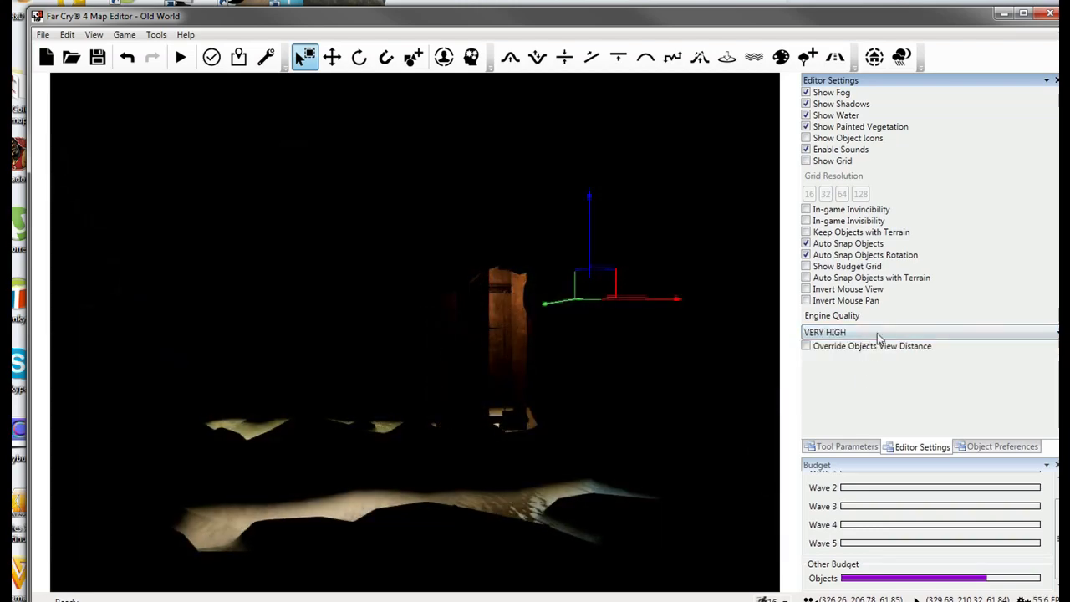
click(879, 336)
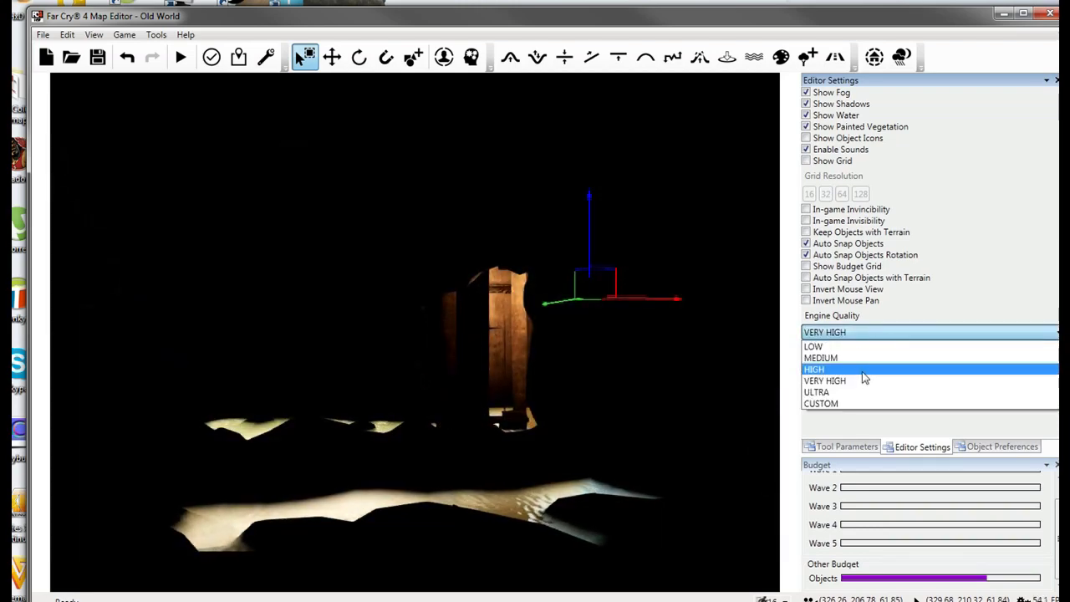
click(858, 360)
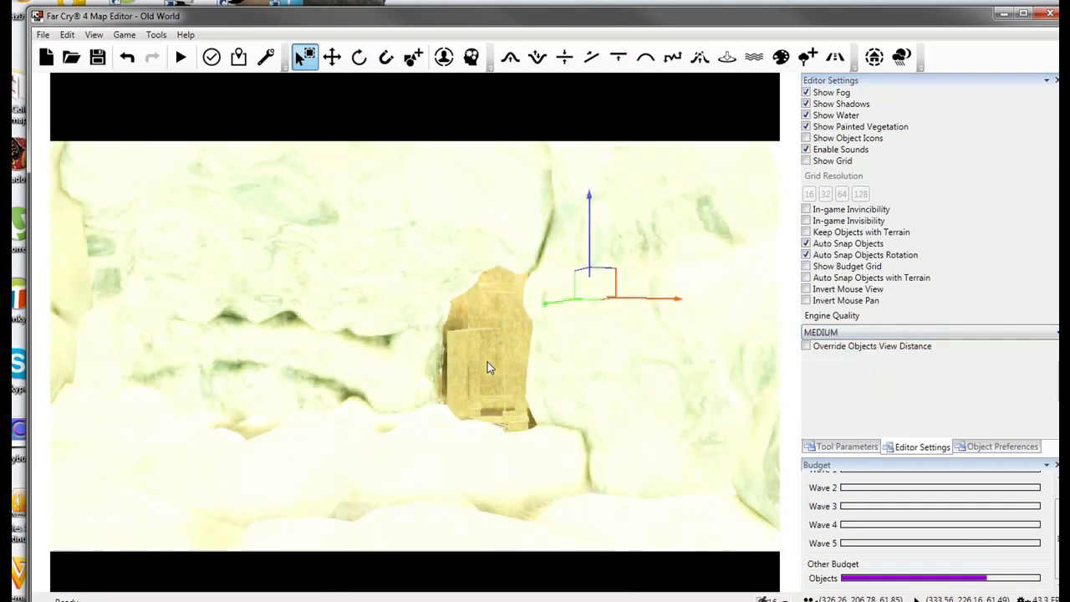
Try the Hazy ambient light inside the ice cave, and settle on High Mountain.
scroll(492, 367, up, 3)
scroll(492, 361, up, 3)
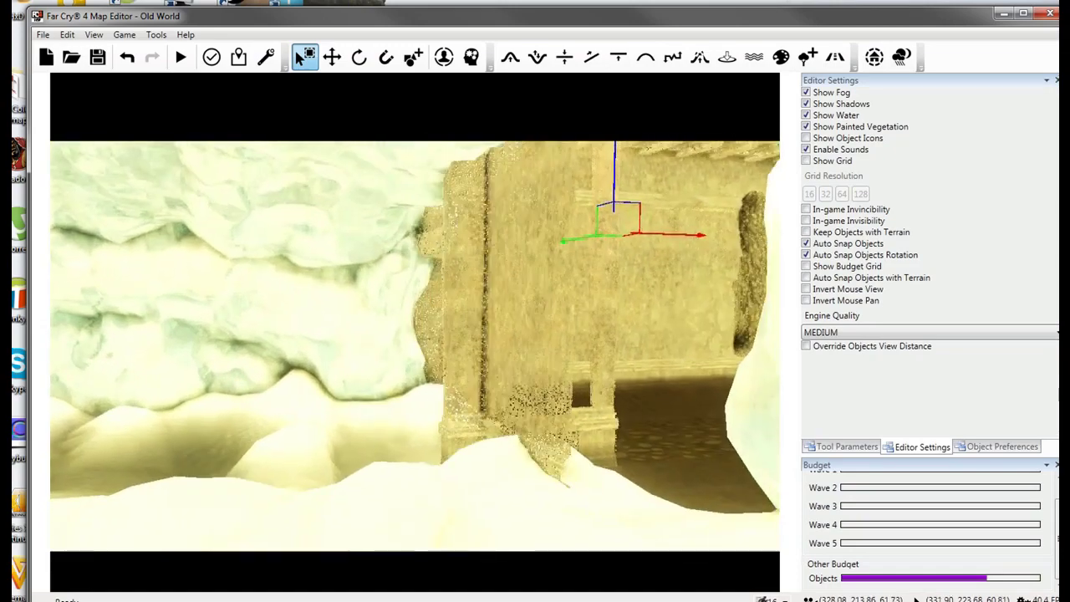
right_drag(415, 335, 285, 334)
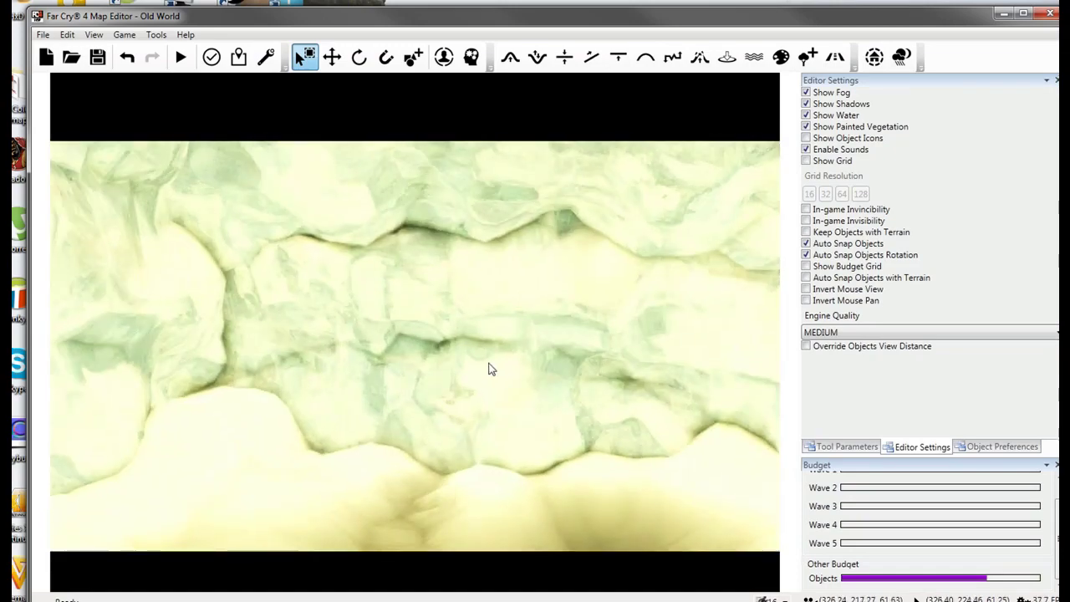
right_drag(492, 369, 529, 269)
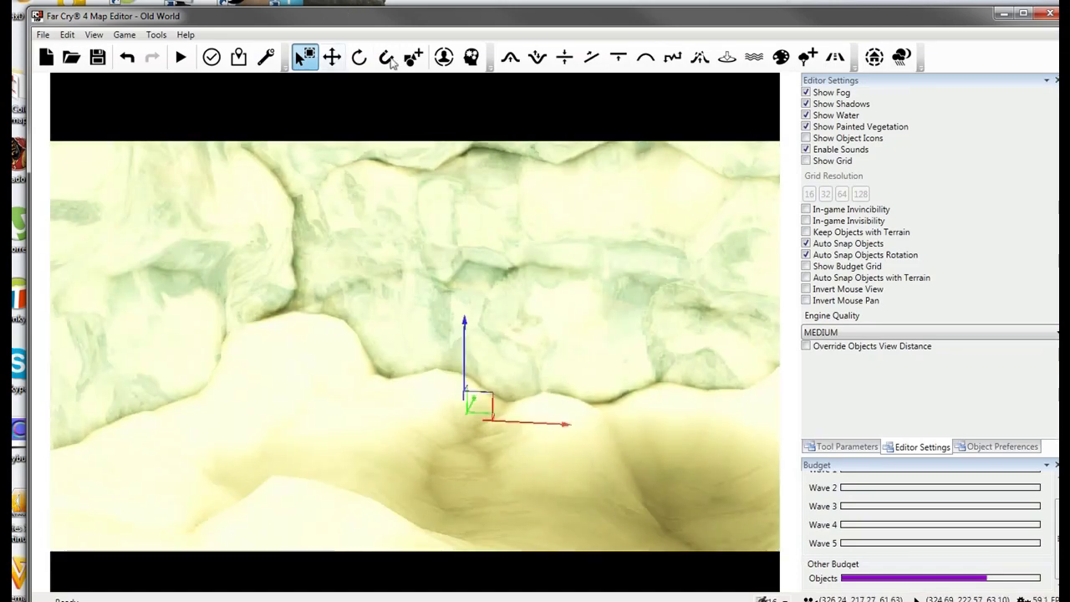
click(902, 57)
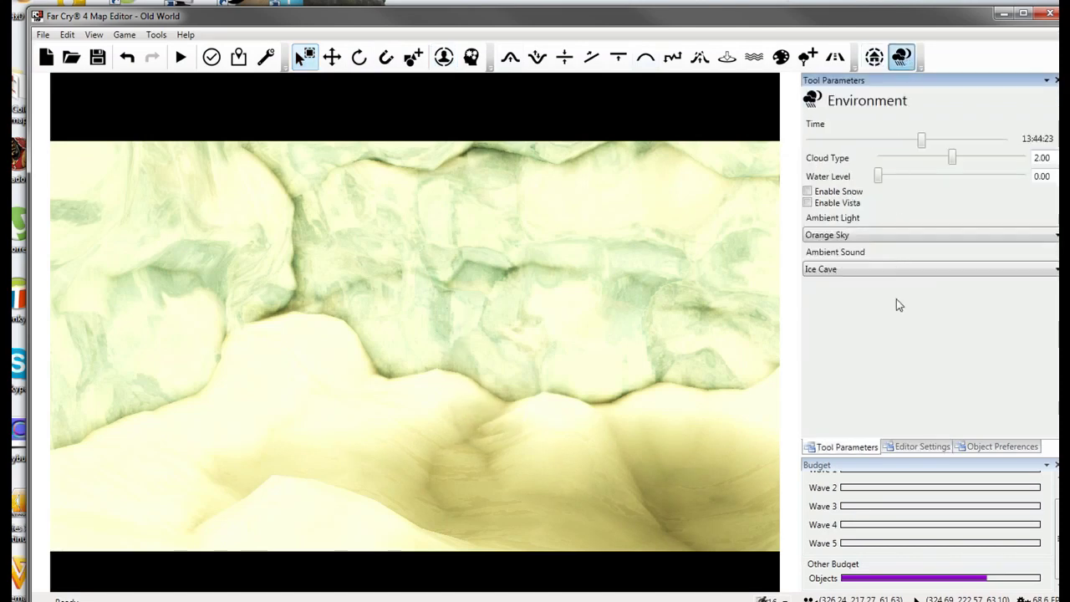
click(863, 236)
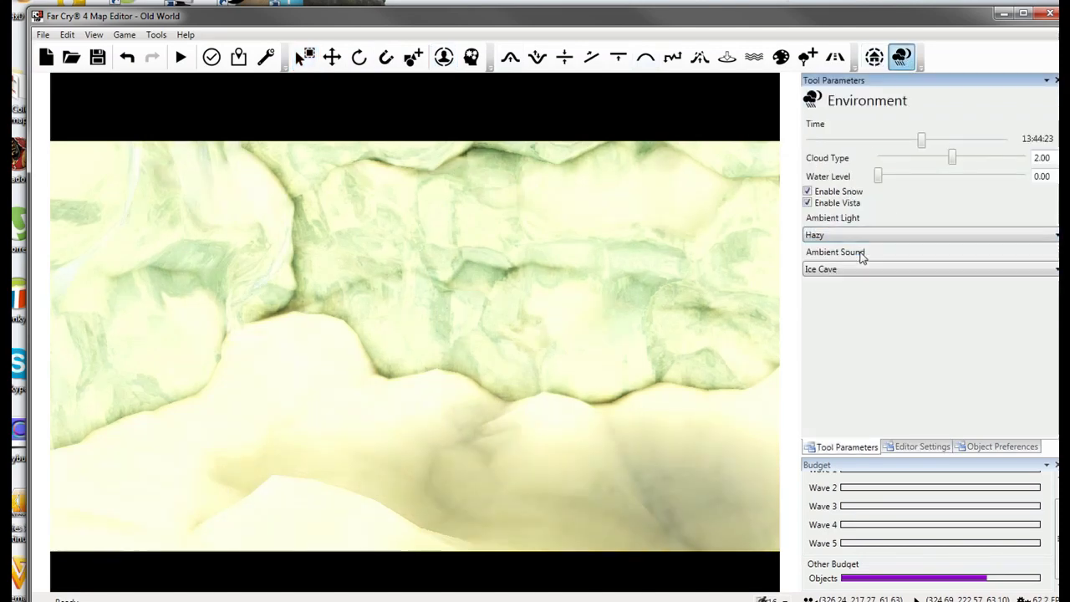
click(868, 236)
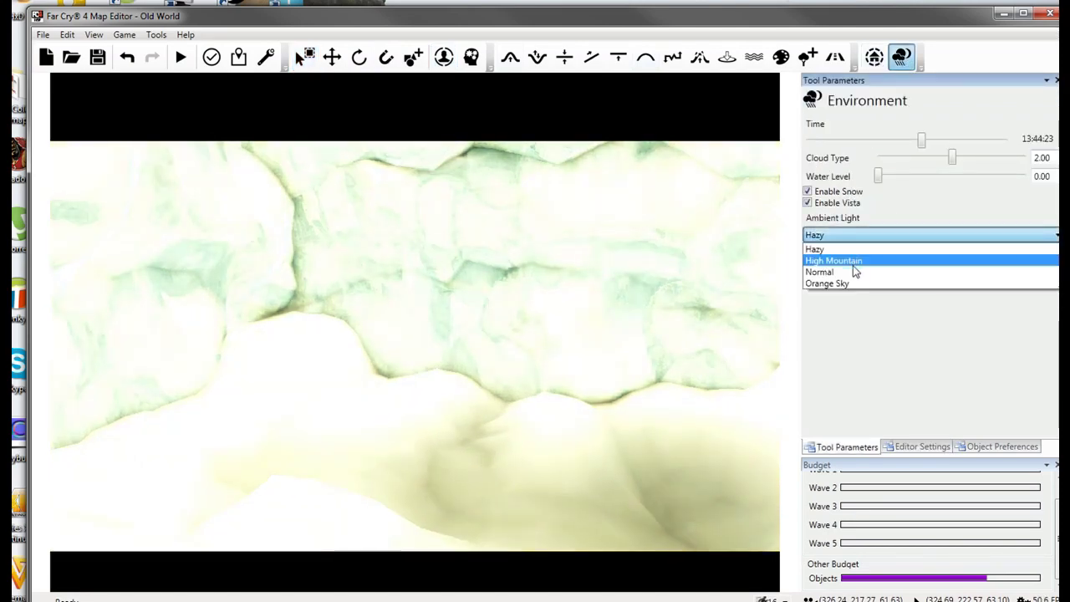
click(853, 265)
right_drag(535, 334, 636, 335)
right_drag(419, 335, 736, 334)
right_drag(335, 335, 753, 334)
right_drag(501, 301, 401, 228)
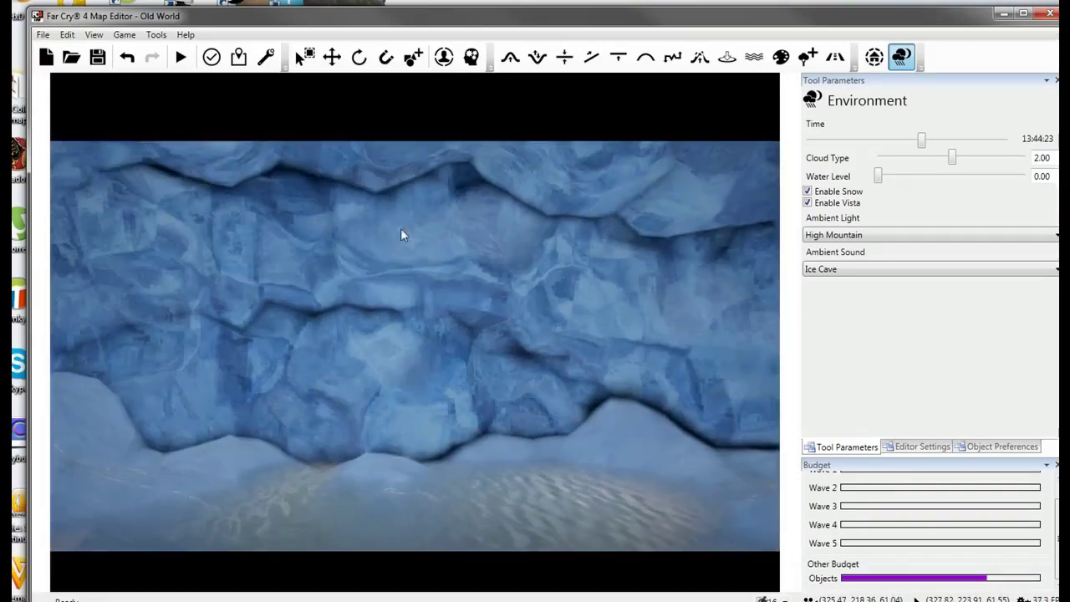
Switch to adding objects and browse the 07 - Lighting & Fire category.
click(413, 57)
click(956, 225)
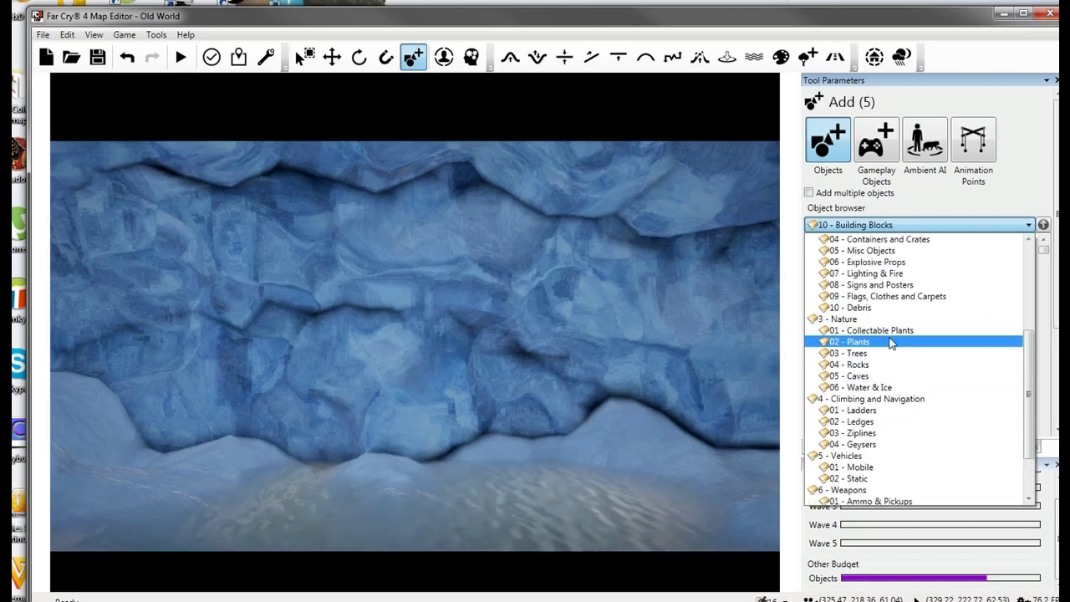
click(893, 276)
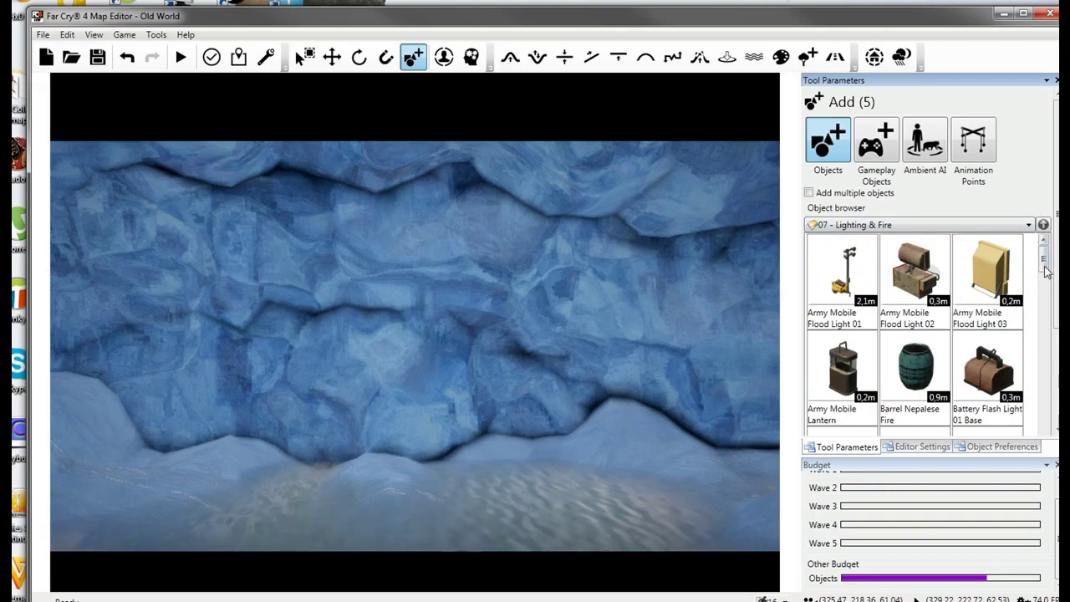
Try out the Army Mobile Flood Light 01 and the Fire Camp on the ice cave's floor.
click(842, 276)
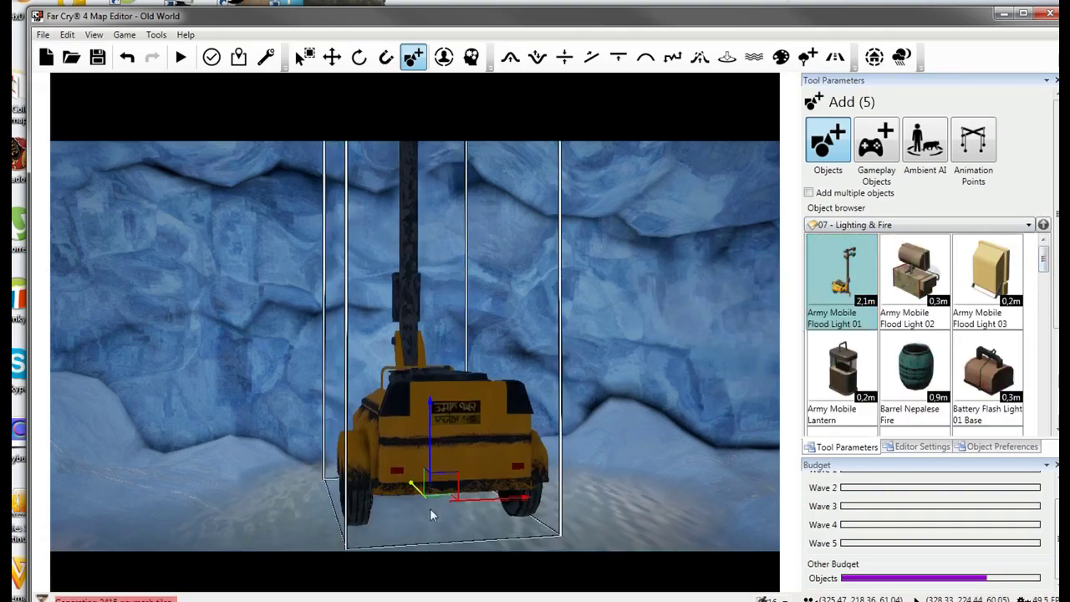
click(431, 498)
right_drag(432, 498, 335, 376)
drag(1044, 264, 1045, 431)
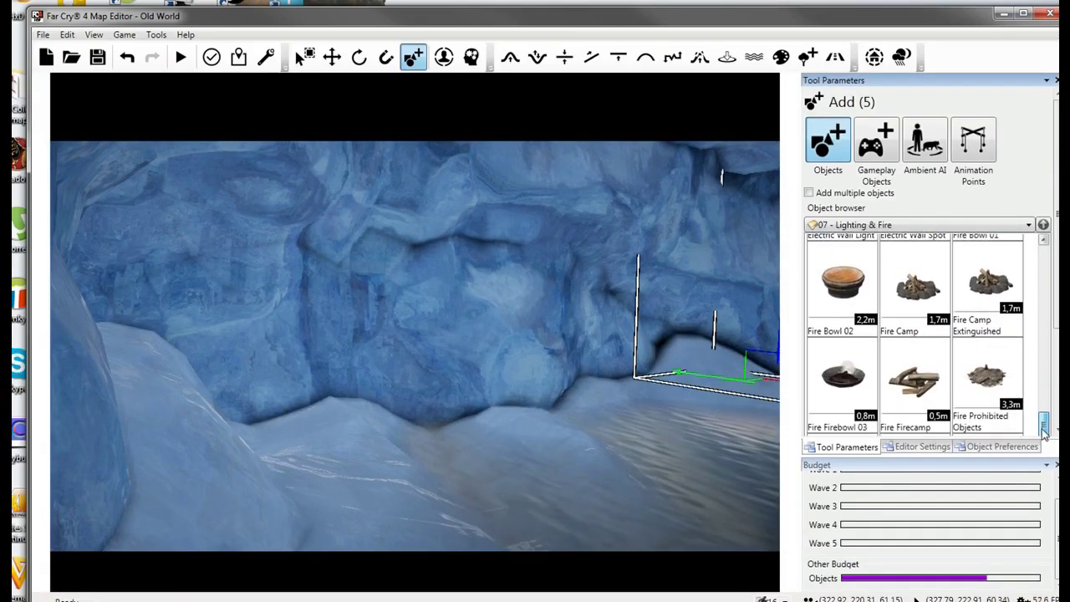
click(536, 472)
key(s)
mouse_move(536, 471)
right_down()
mouse_move(548, 460)
mouse_move(536, 456)
mouse_move(569, 458)
right_up()
key(w)
mouse_move(495, 475)
mouse_down()
mouse_move(554, 425)
mouse_move(454, 468)
mouse_move(476, 475)
mouse_up()
click(915, 284)
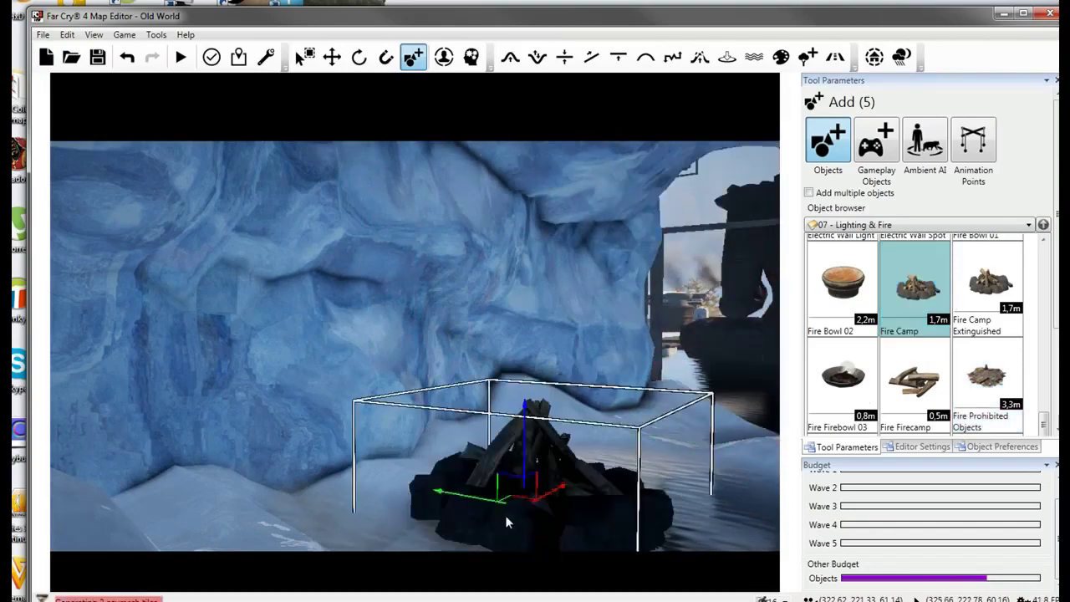
click(987, 288)
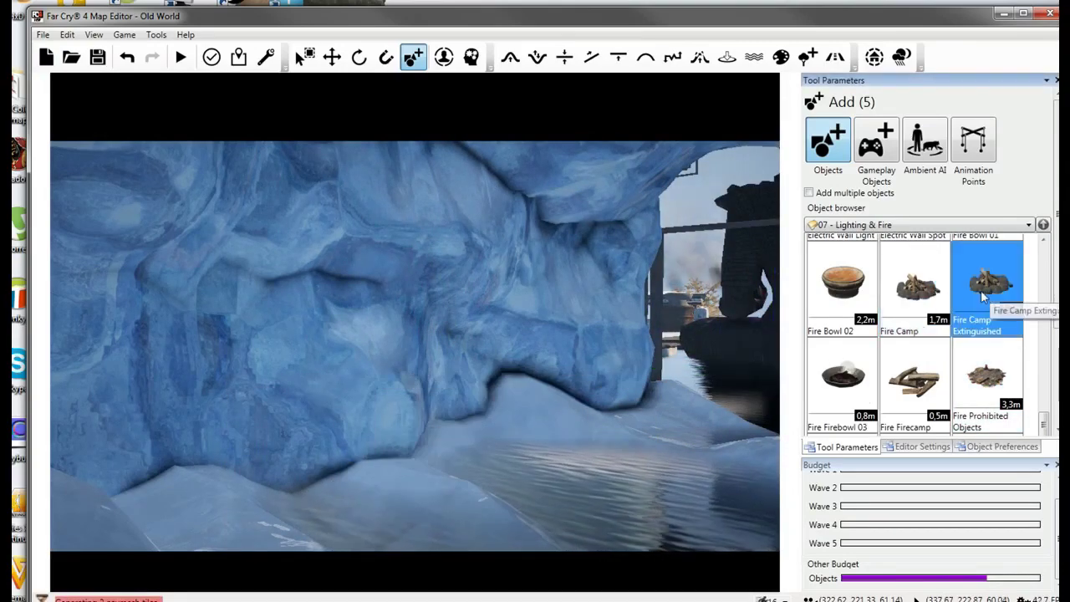
Place a Fire Bowl 02 on the snow near the ice cave's back wall.
click(862, 260)
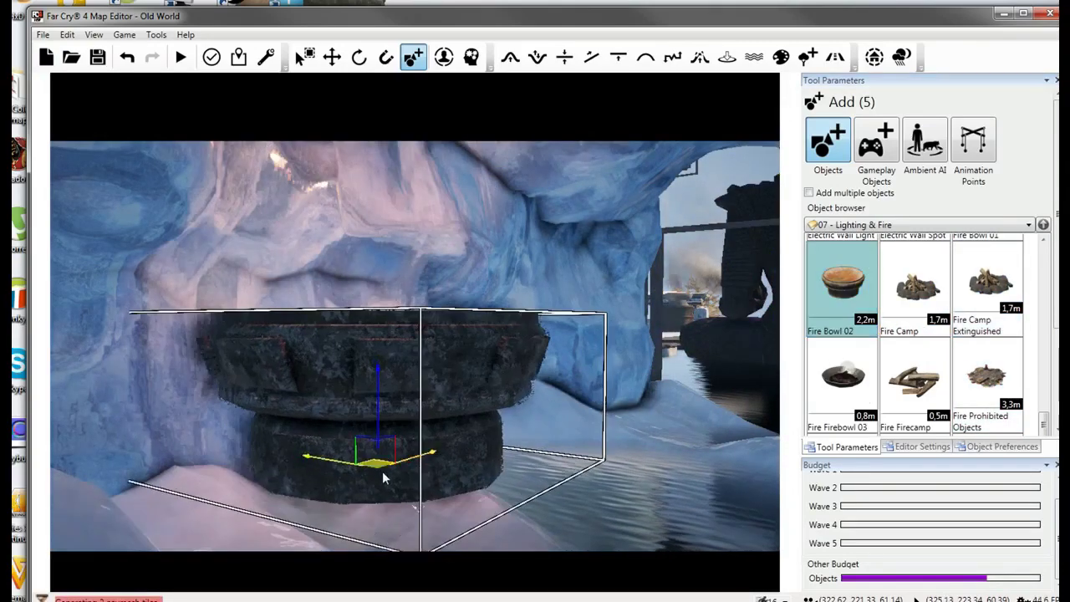
key(d)
right_drag(490, 478, 310, 409)
right_drag(415, 346, 593, 347)
key(w)
key(w)
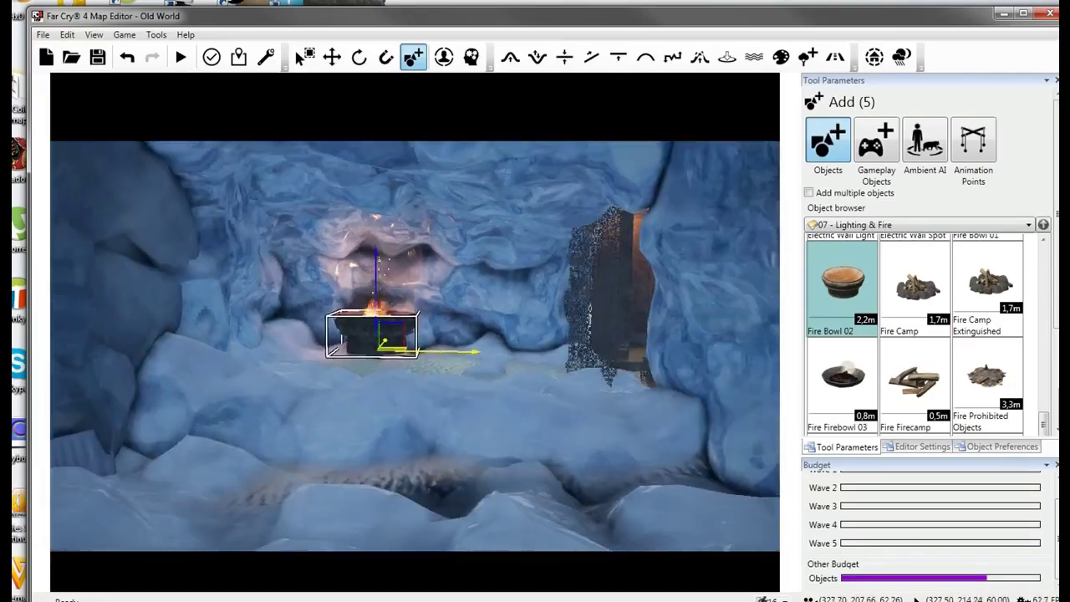
key(w)
right_drag(415, 345, 500, 430)
key(w)
key(w)
key(s)
drag(432, 502, 354, 518)
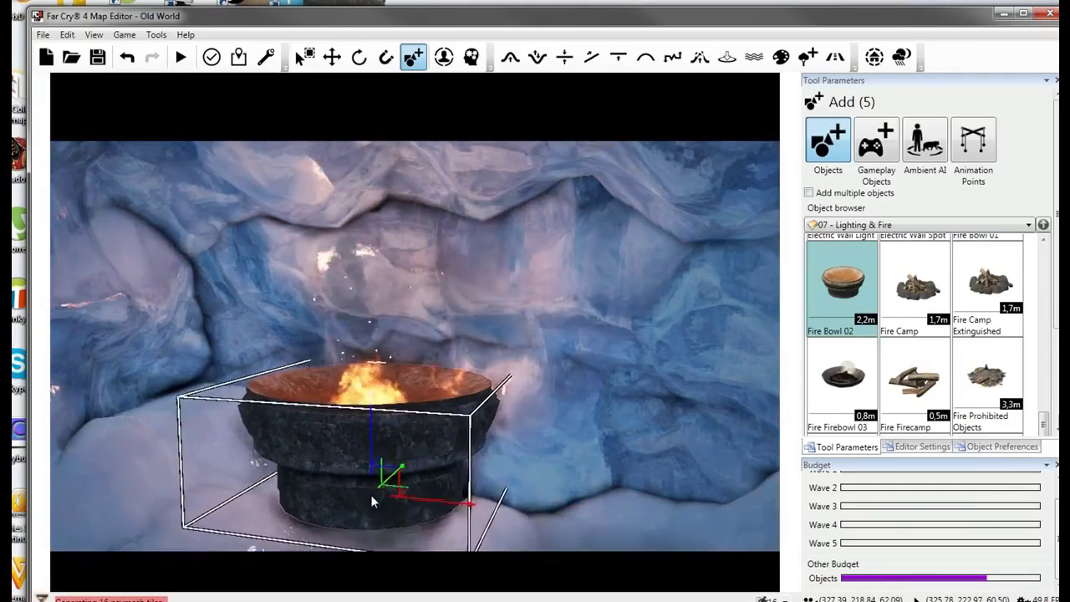
click(359, 511)
Turn off the snap grid, then shift the fire bowl sideways and sink its base into the snow.
key(d)
right_drag(359, 511, 527, 569)
key(a)
key(w)
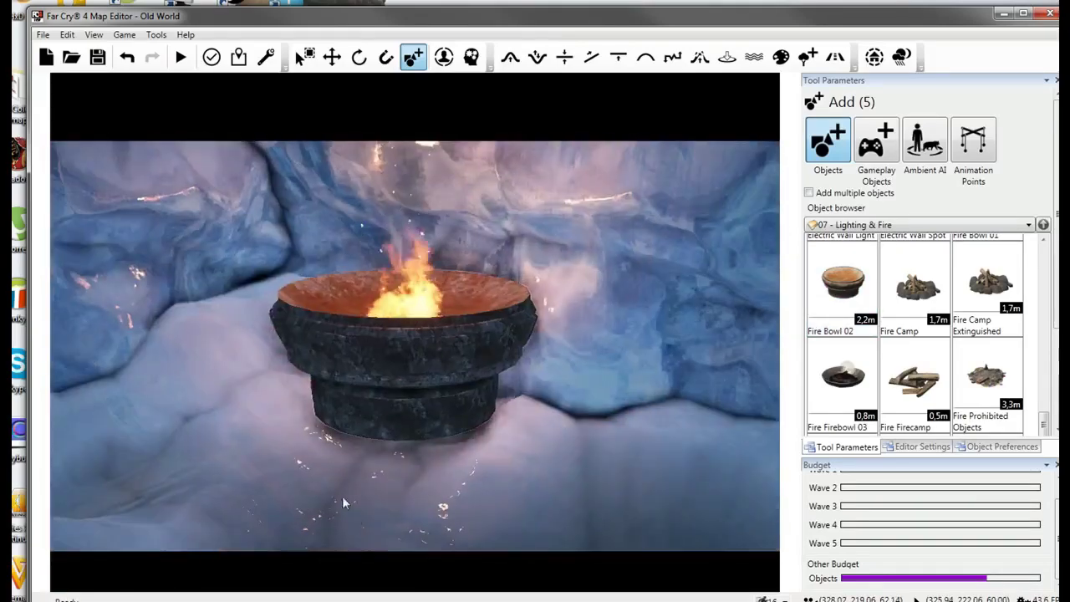
click(332, 56)
click(408, 382)
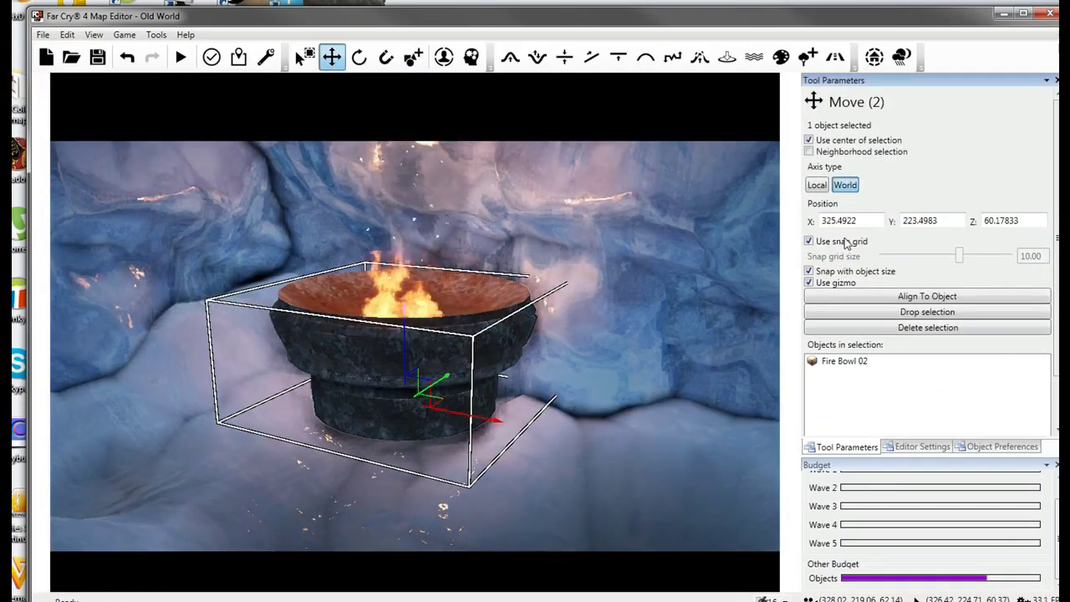
click(809, 241)
drag(405, 340, 401, 400)
drag(434, 453, 380, 442)
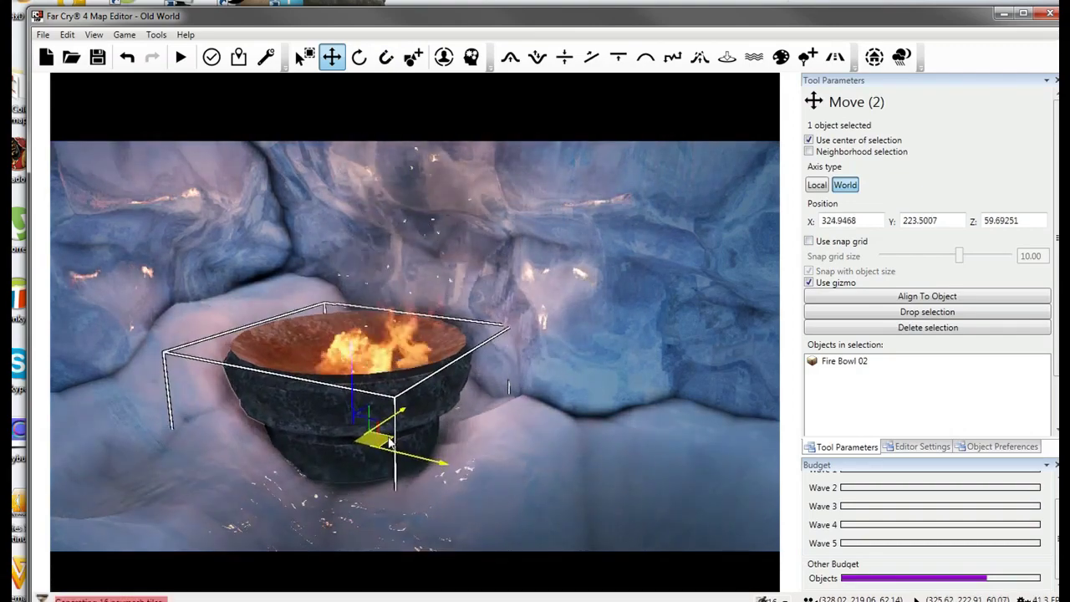
drag(357, 386, 357, 404)
Examine the sunken fire bowl and its glow on the ice cave's walls from farther away.
key(d)
right_drag(357, 405, 401, 399)
key(d)
key(s)
key(w)
key(a)
key(s)
key(w)
Switch to adding AI enemies, keeping Enemy wave 1 as the wave.
click(414, 57)
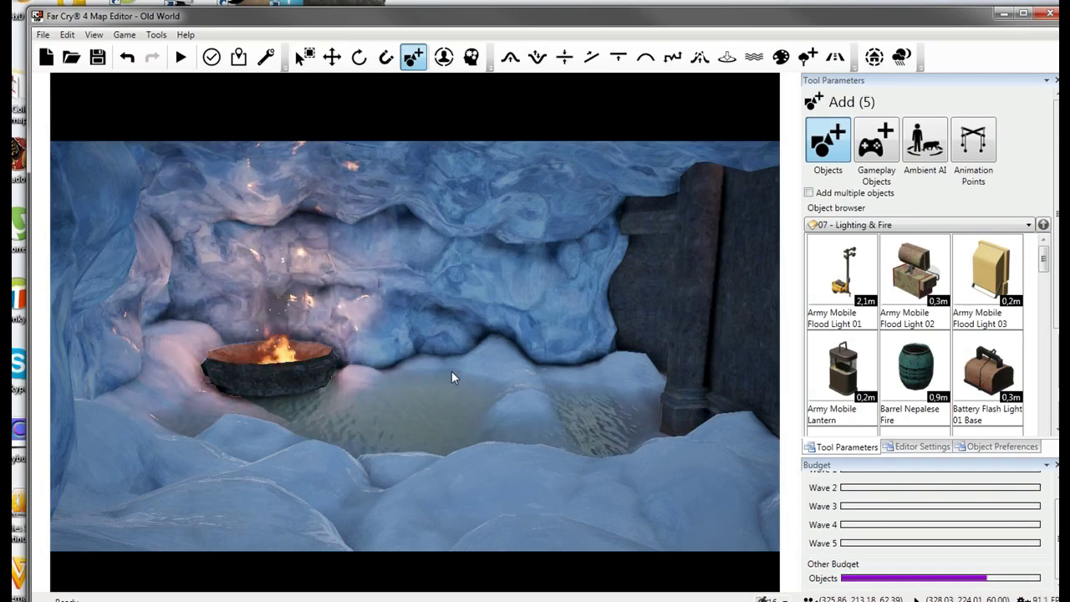
click(444, 59)
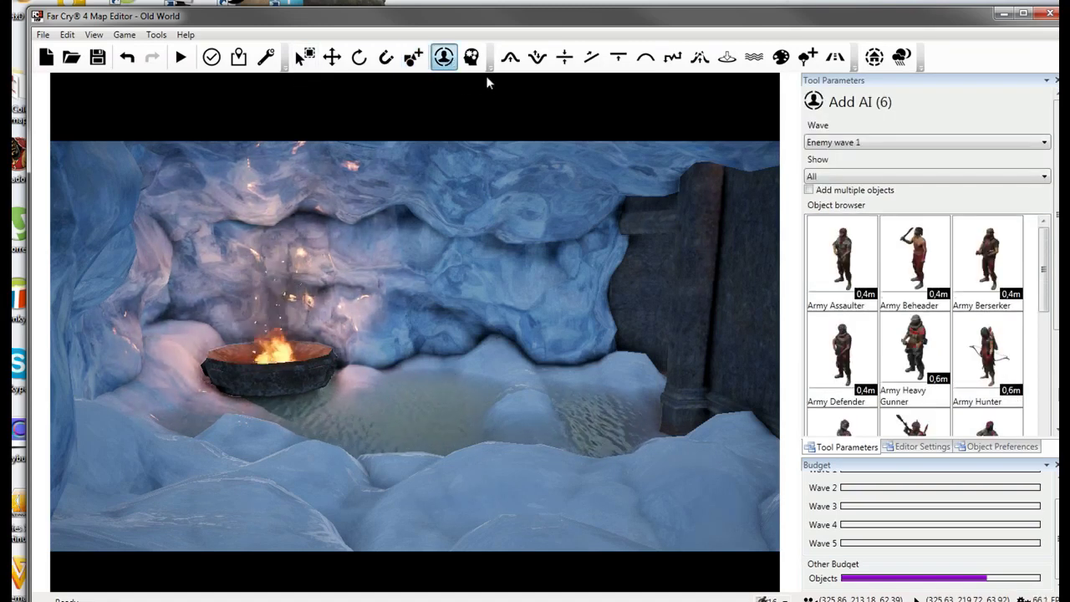
scroll(945, 137, down, 1)
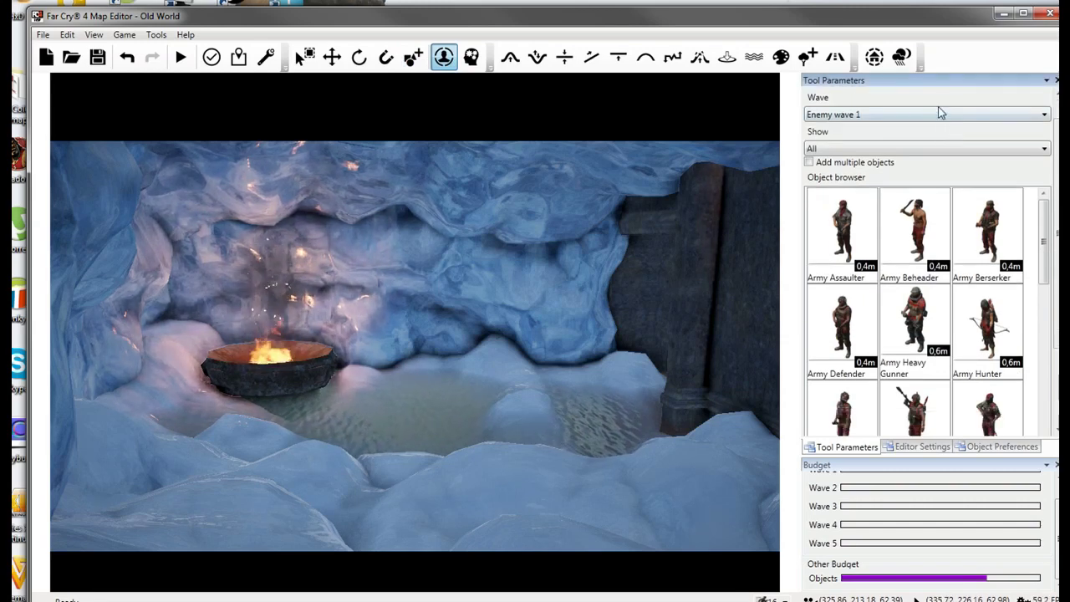
click(939, 113)
click(939, 113)
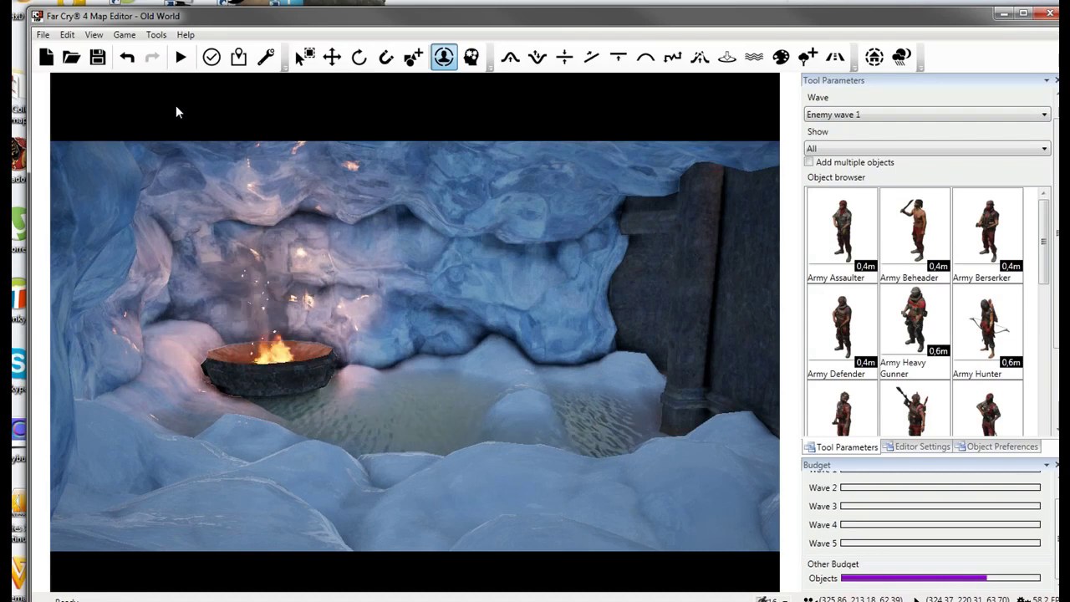
Place a Snow Army Assaulter from Enemy wave 1 on the snow in front of the fire bowl.
drag(1042, 259, 1044, 421)
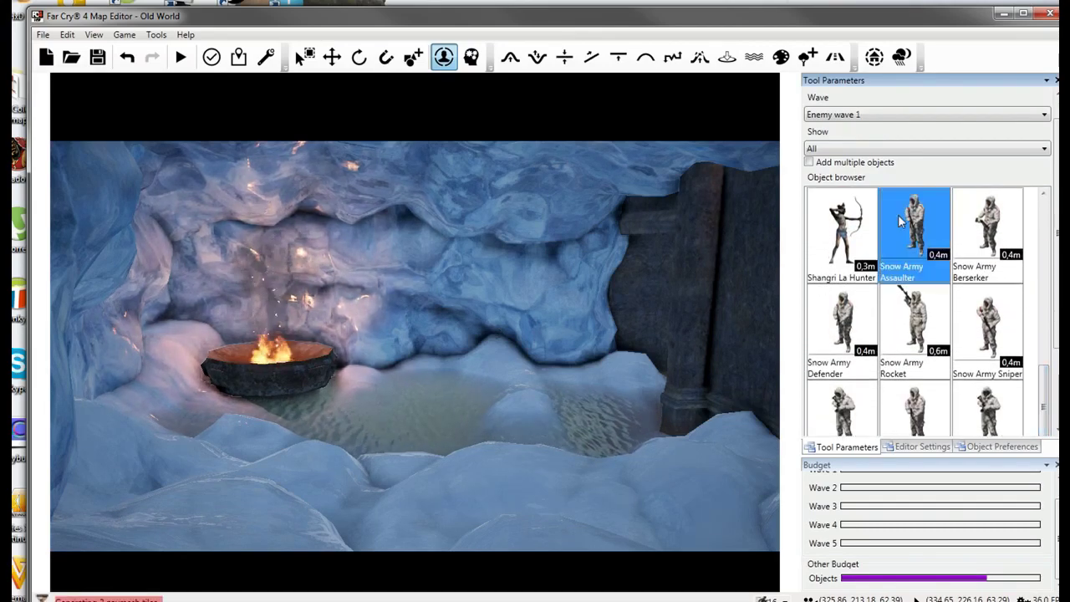
click(914, 221)
scroll(481, 494, down, 5)
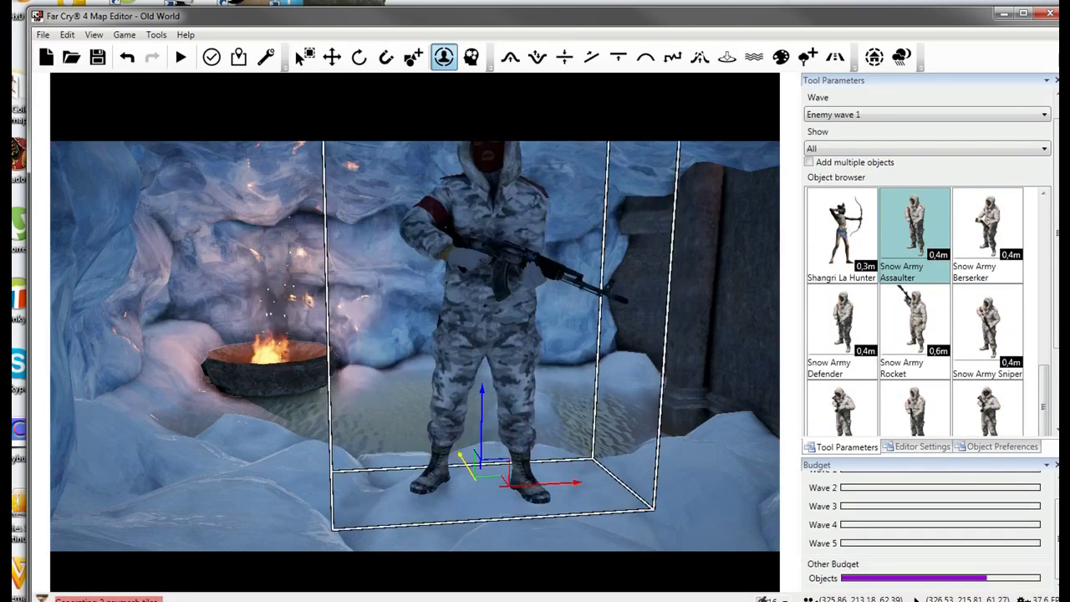
key(w)
right_drag(481, 493, 507, 428)
key(s)
key(s)
key(w)
key(s)
click(523, 435)
key(w)
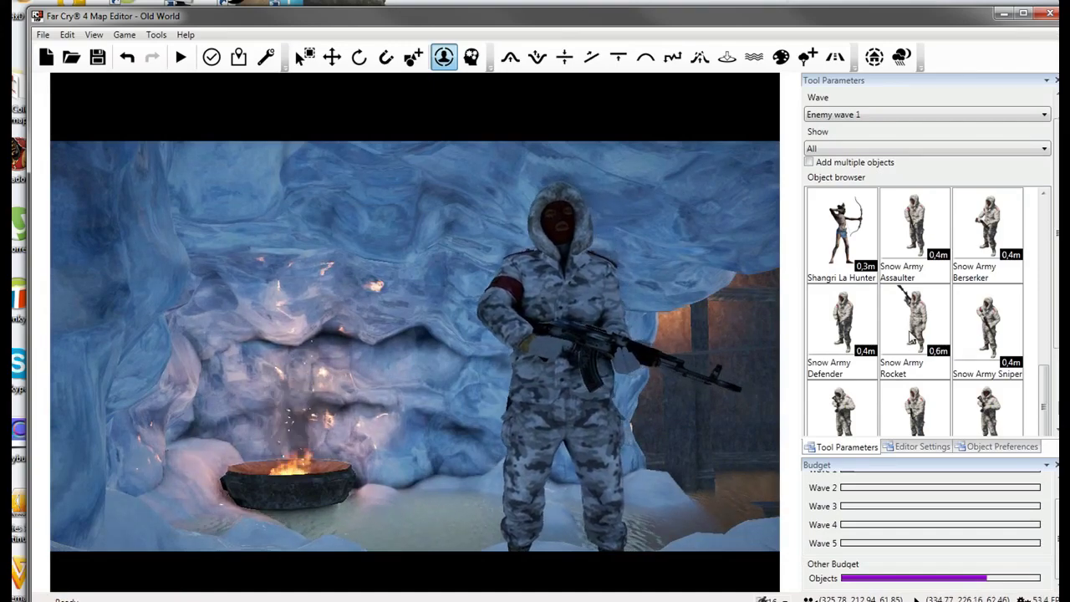
Place a Snow Army Rocket soldier beside the assaulter, on the other side of the fire bowl.
click(915, 326)
right_drag(359, 527, 335, 525)
key(s)
right_drag(377, 467, 364, 479)
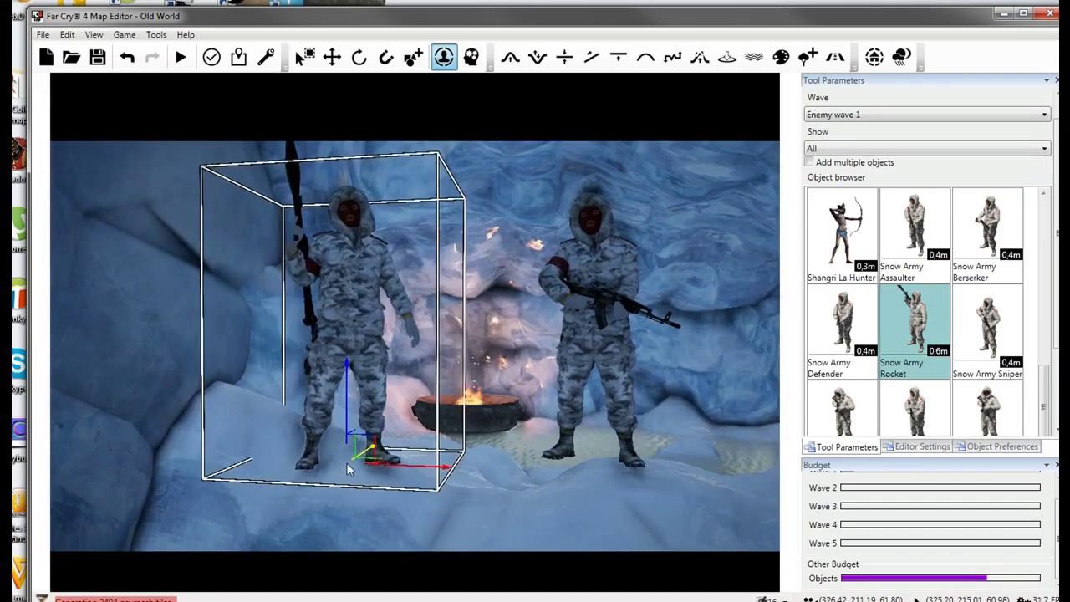
click(345, 467)
right_drag(345, 467, 322, 469)
key(w)
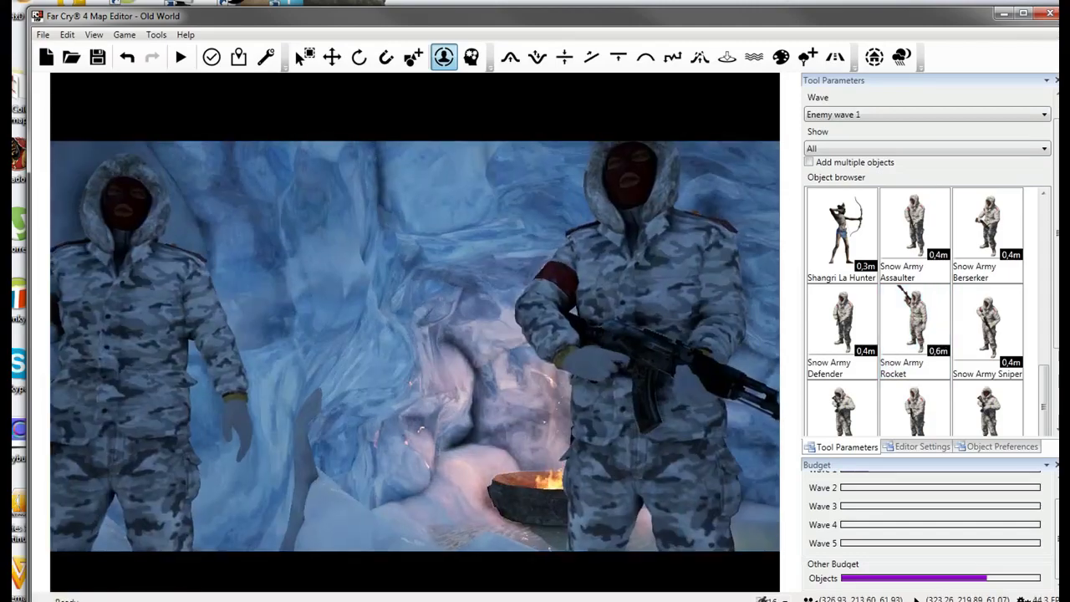
key(s)
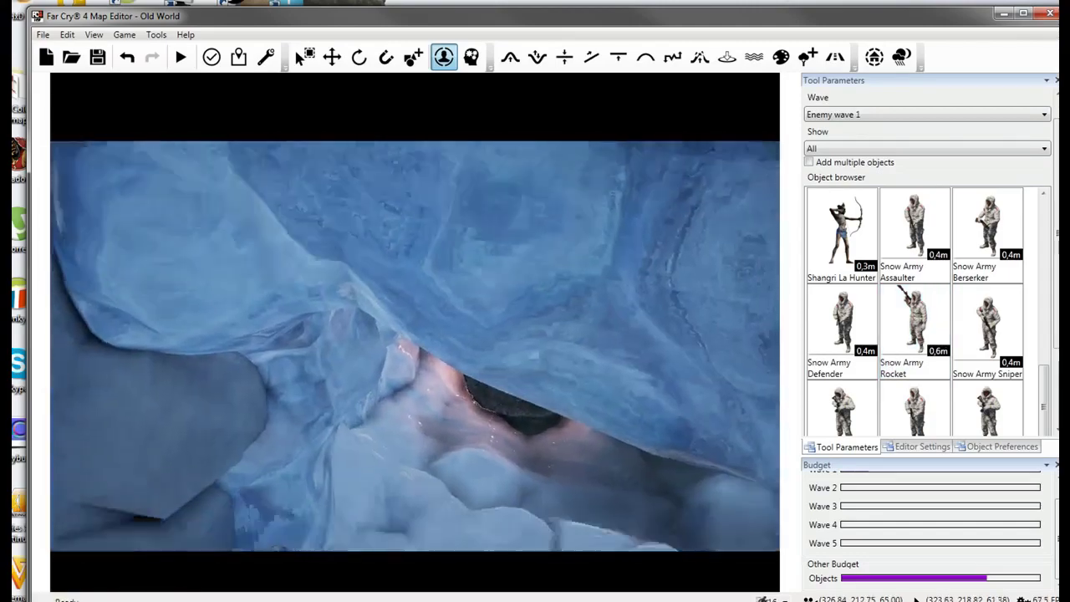
key(w)
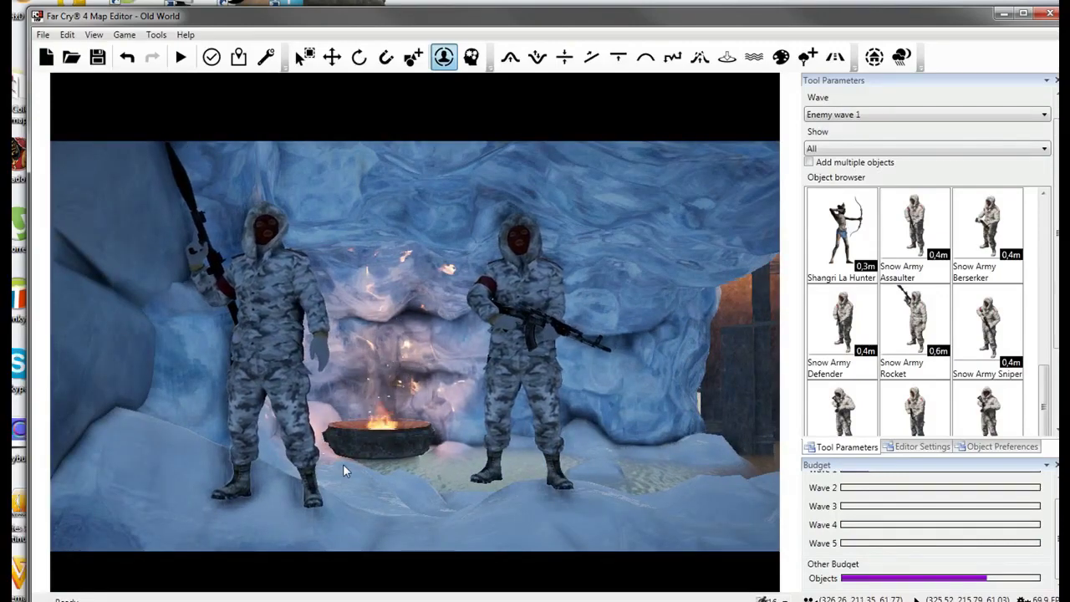
right_drag(343, 464, 274, 466)
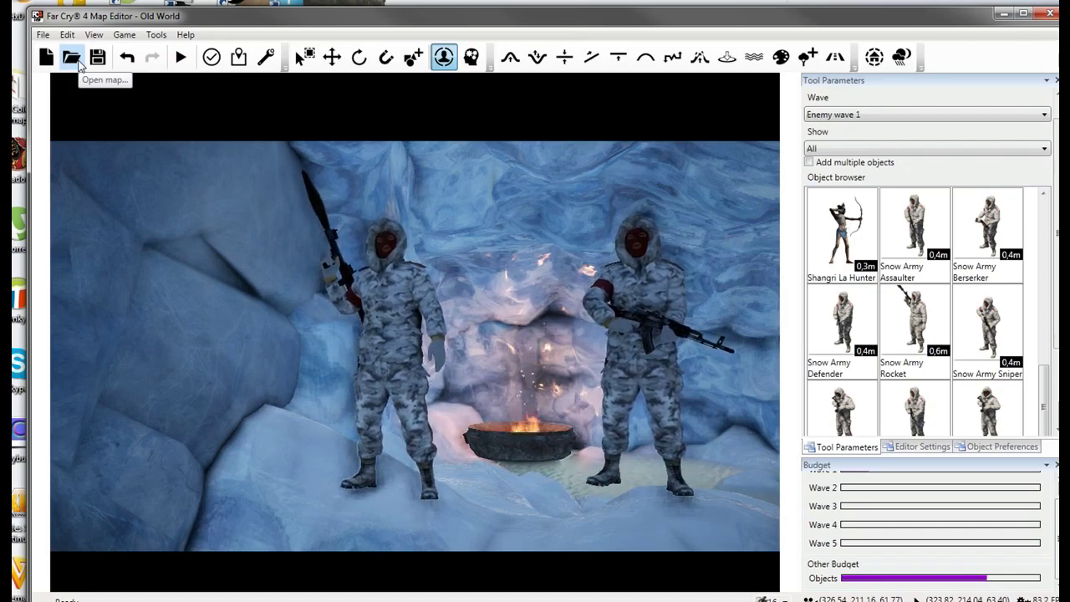
Enable the Modified Jump Height modifier at 50.00 and the Modified Gravity modifier at 100.00.
click(266, 56)
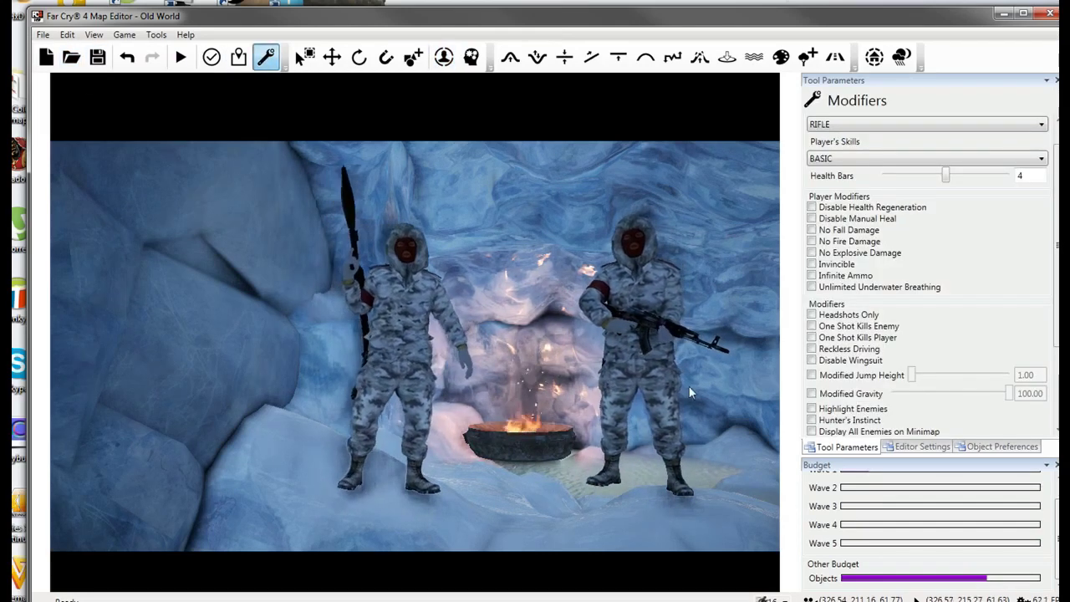
right_drag(577, 368, 301, 368)
key(w)
key(w)
scroll(994, 346, down, 3)
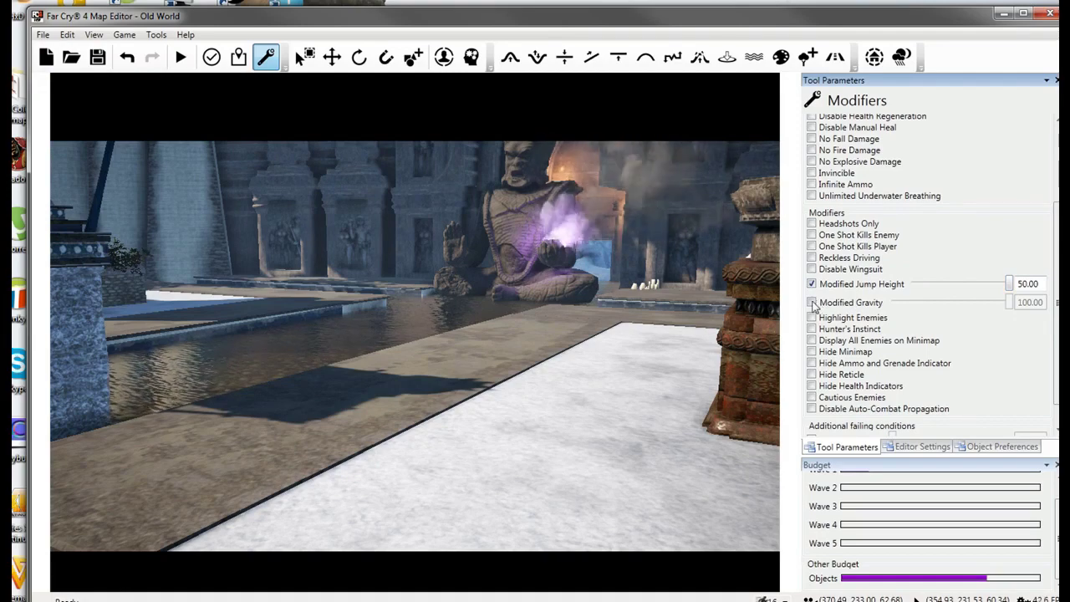
Playtest the map without a player spawn point to try the jump height and gravity modifiers, and return to the editor.
right_drag(743, 330, 560, 368)
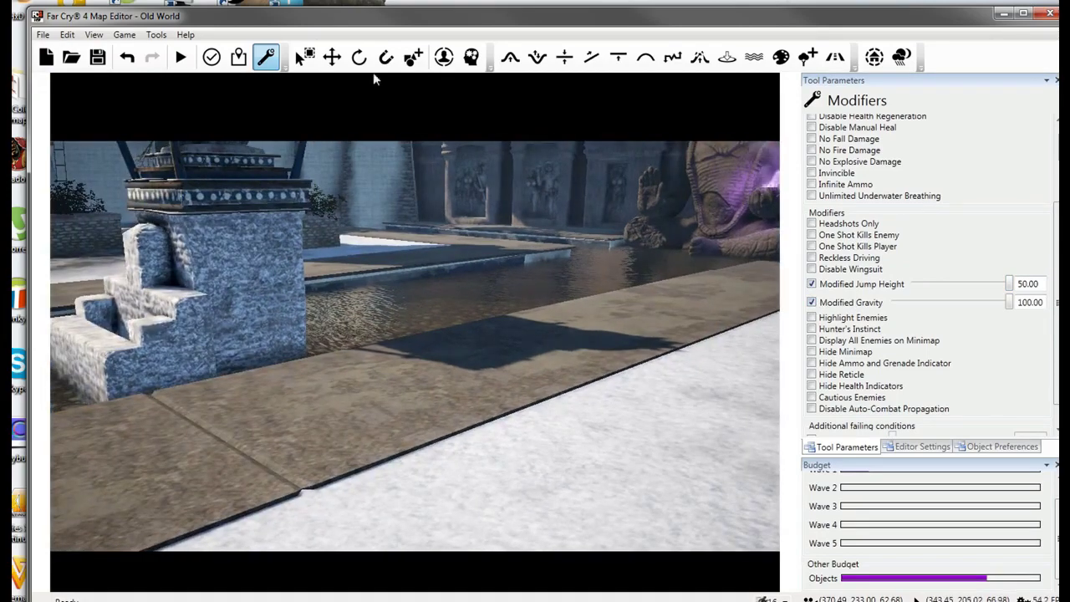
click(181, 57)
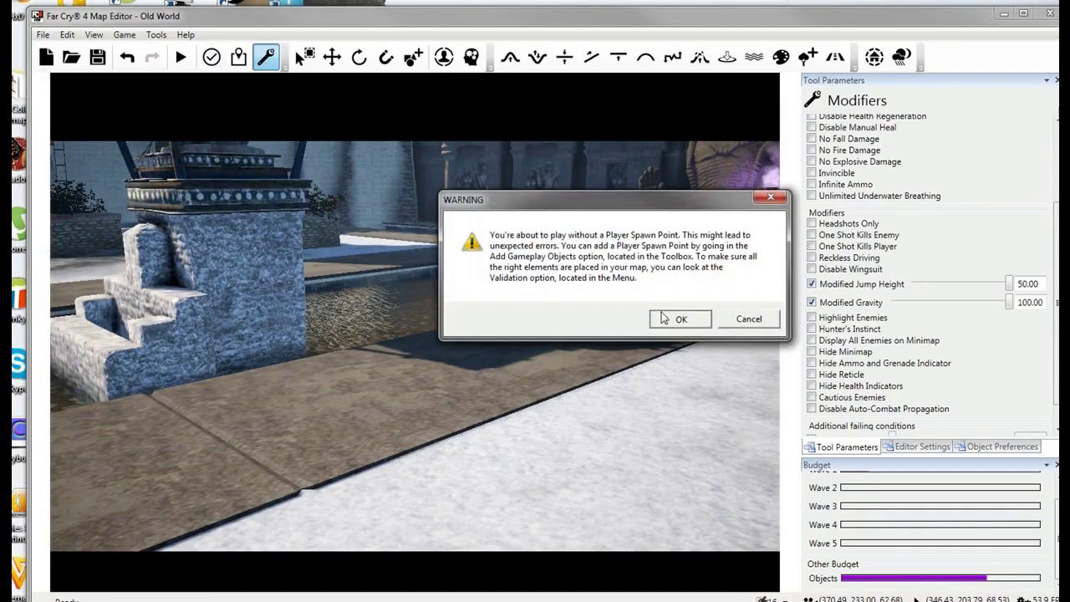
click(679, 318)
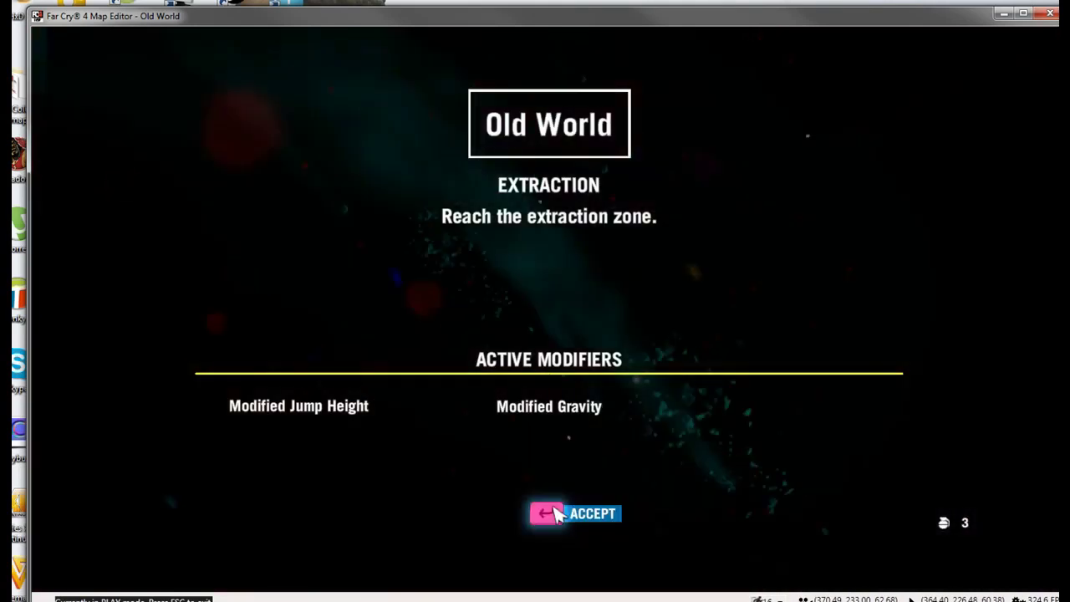
click(541, 512)
key(w)
key(space)
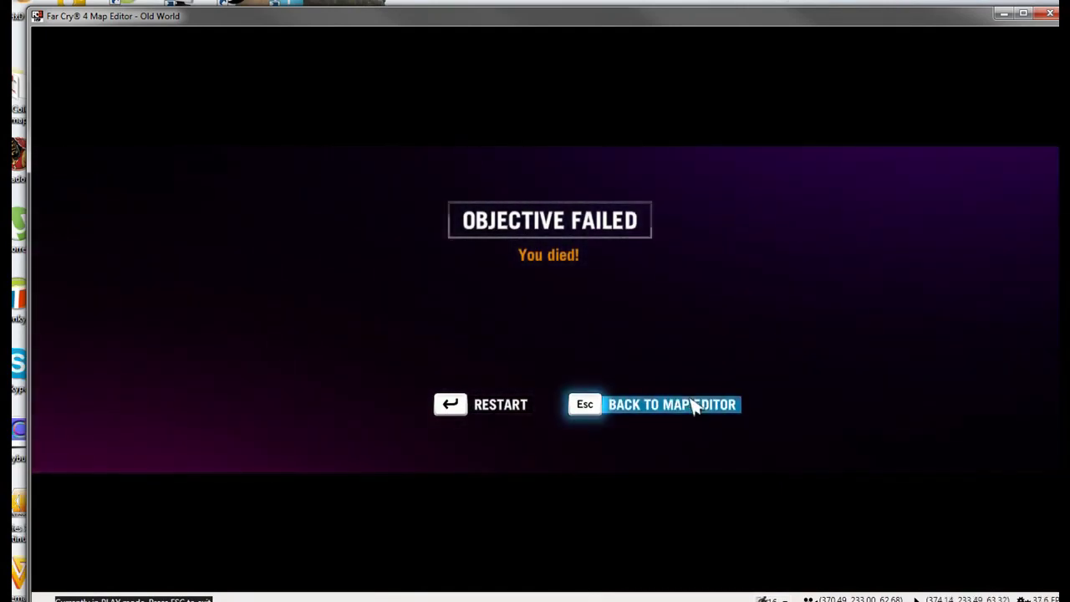
click(694, 406)
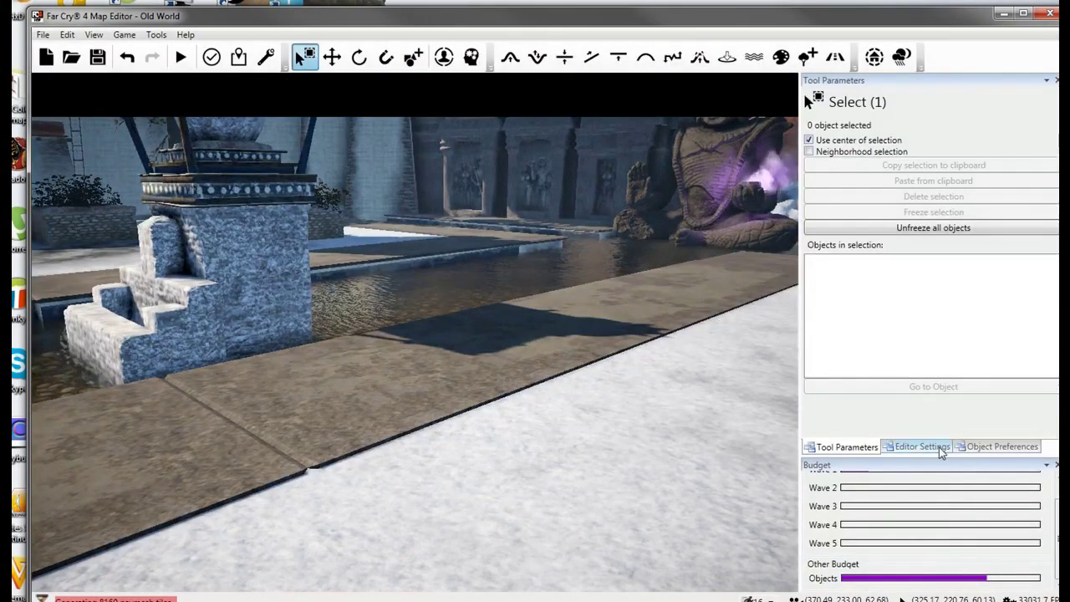
Enable No Fall Damage, Hide Minimap, Hide Ammo and Grenade Indicator, Hide Reticle and Cautious Enemies, with Disable Auto-Combat Propagation turned off.
click(264, 56)
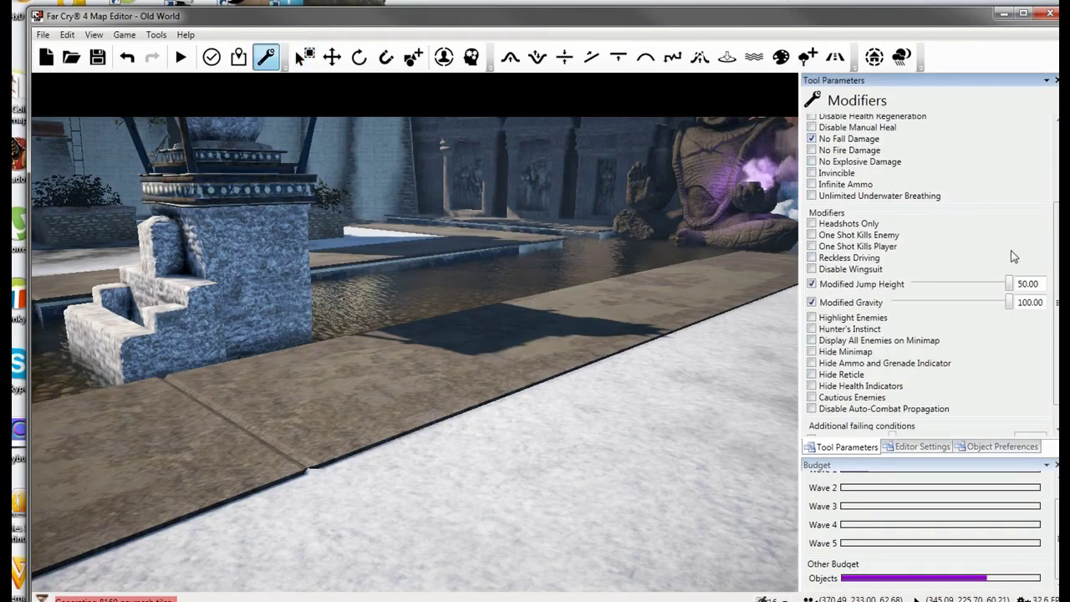
scroll(899, 205, up, 2)
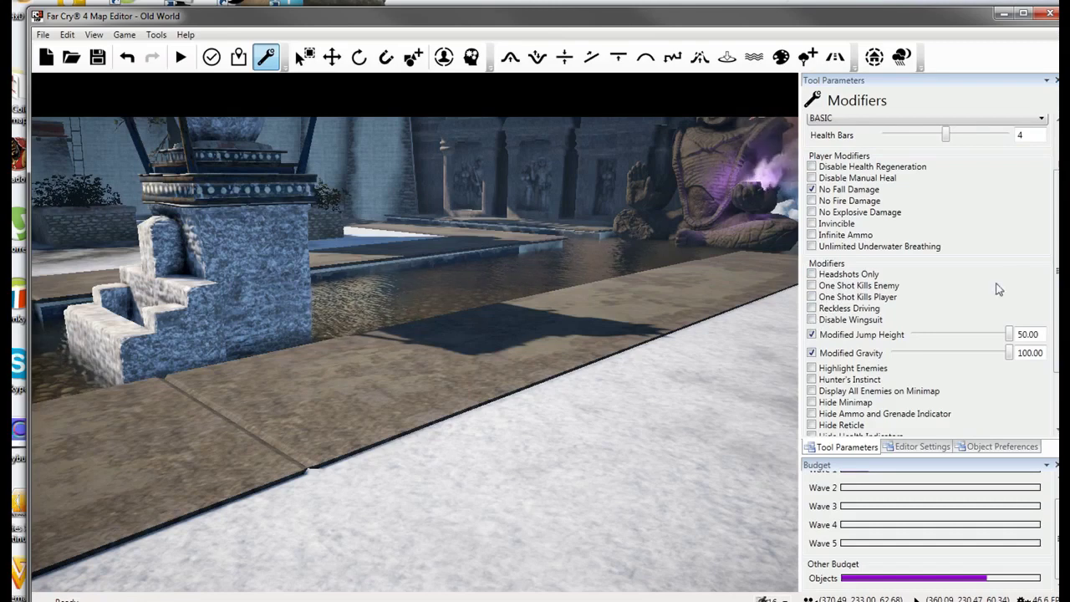
drag(1058, 272, 1058, 358)
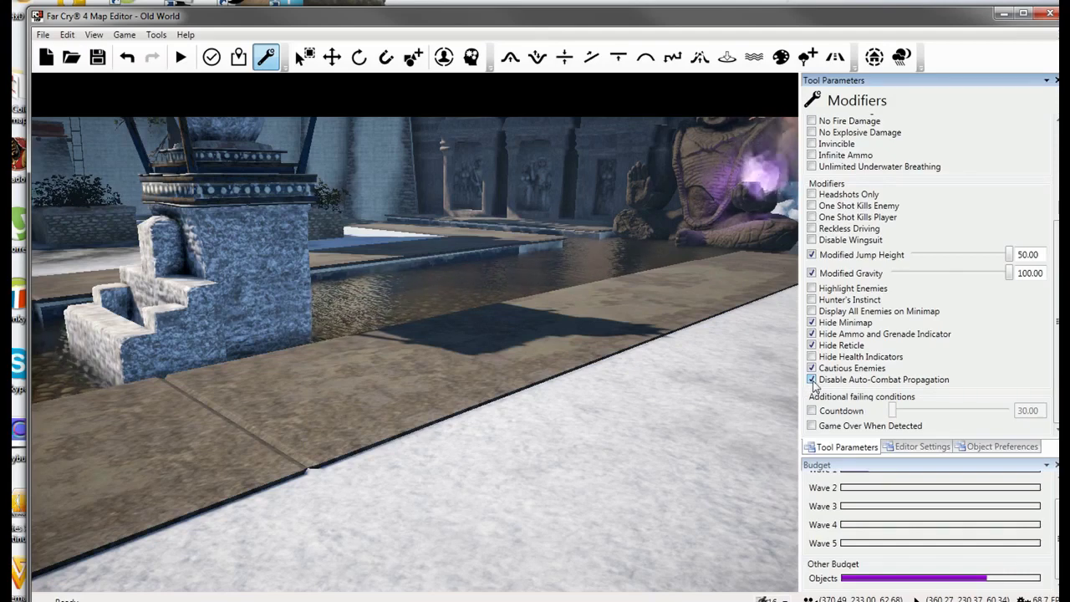
click(812, 381)
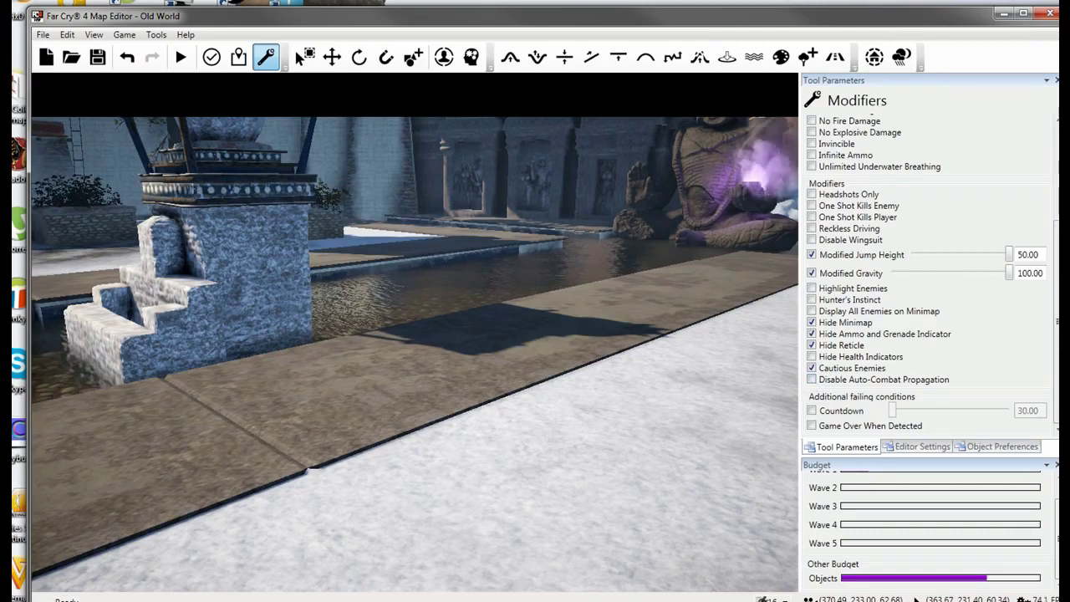
Enable the Game Over When Detected failing condition and the Reckless Driving modifier.
scroll(1056, 362, up, 1)
scroll(1056, 362, down, 1)
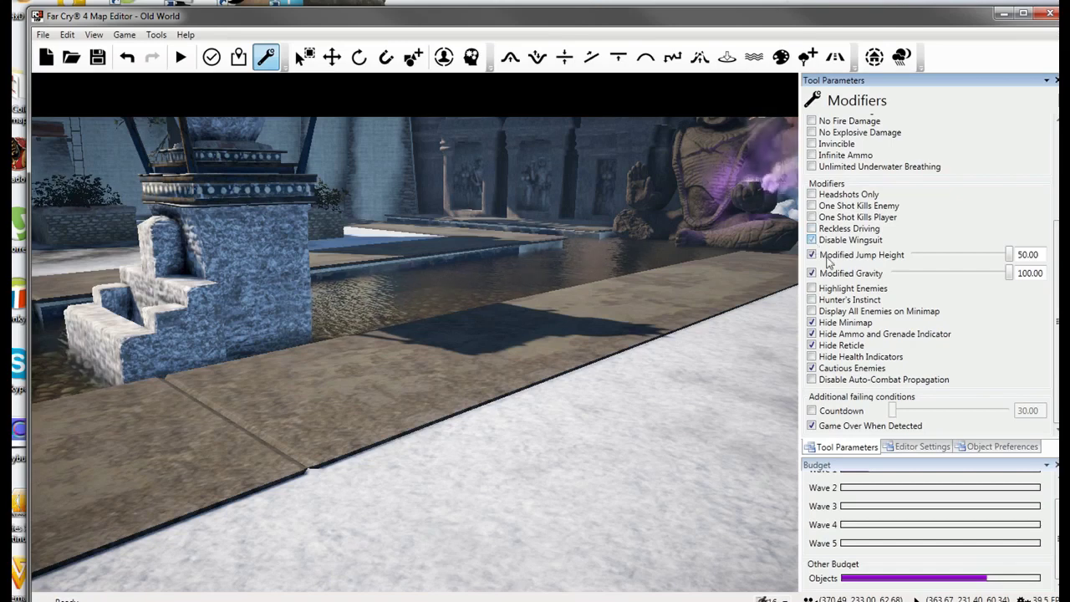
click(856, 243)
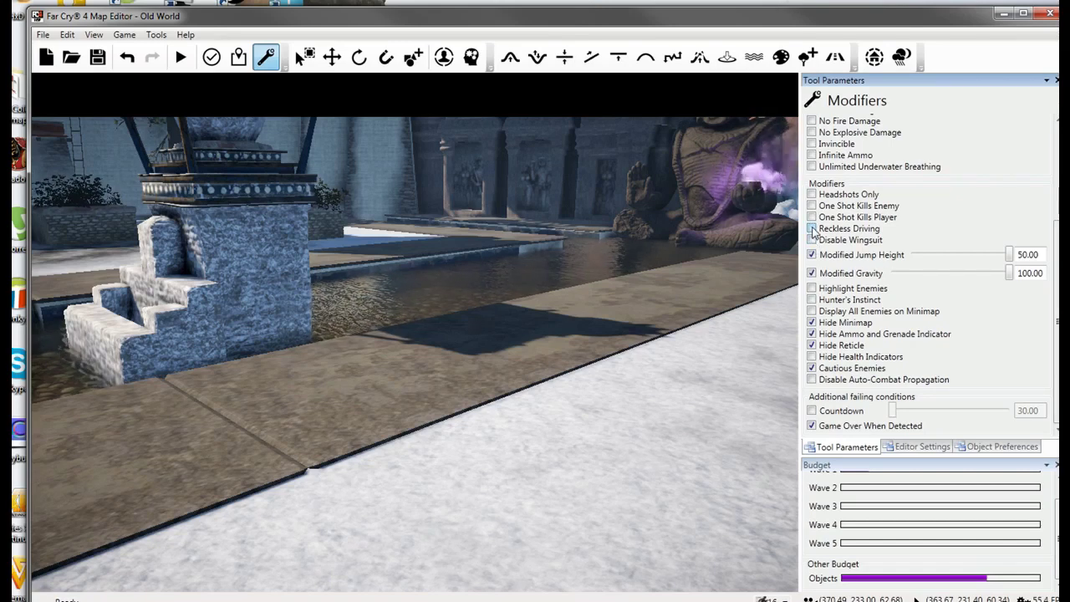
click(812, 254)
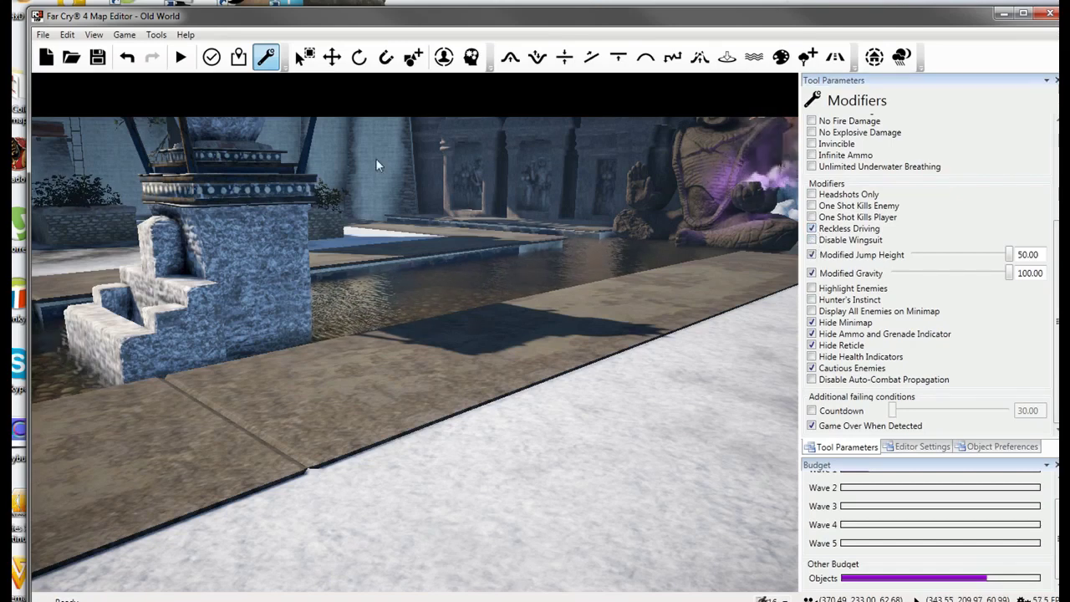
Switch to adding objects and browse the 01 - Mobile category under Vehicles for water vehicles.
click(417, 61)
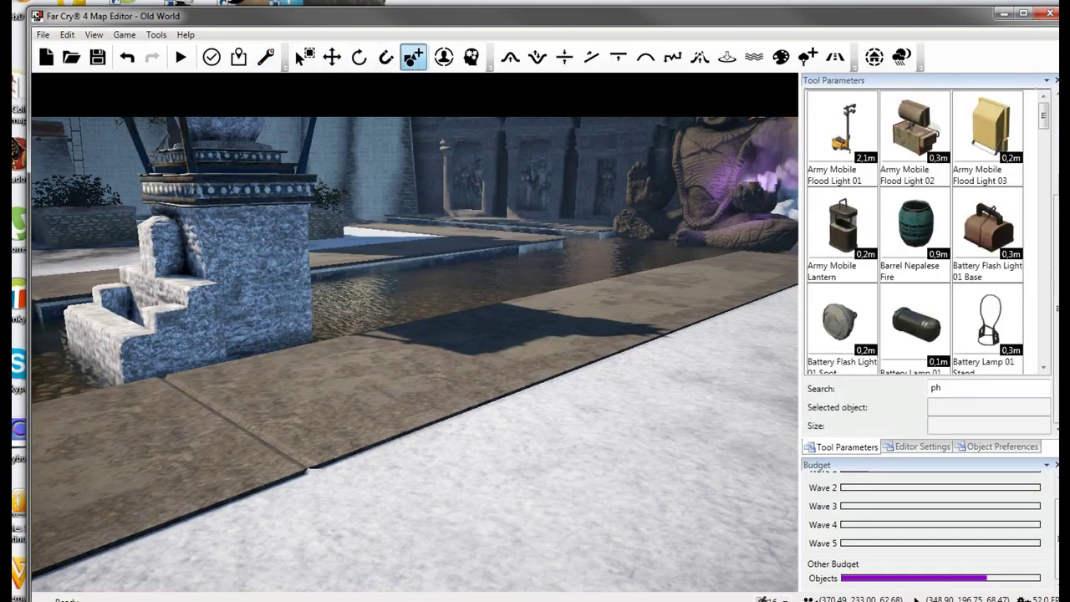
drag(1058, 238, 1058, 140)
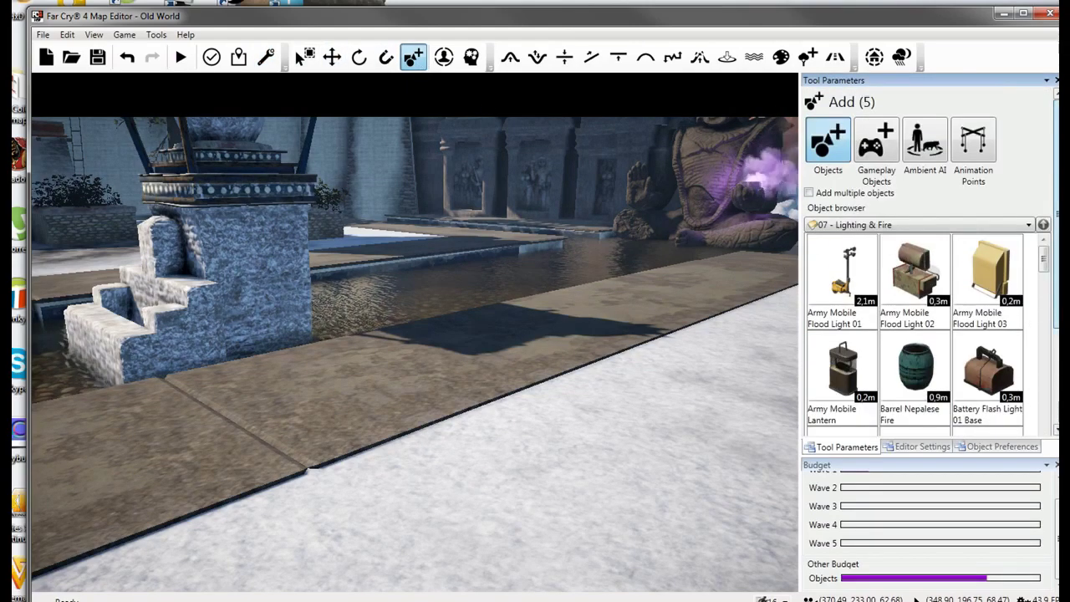
click(910, 234)
scroll(895, 393, down, 1)
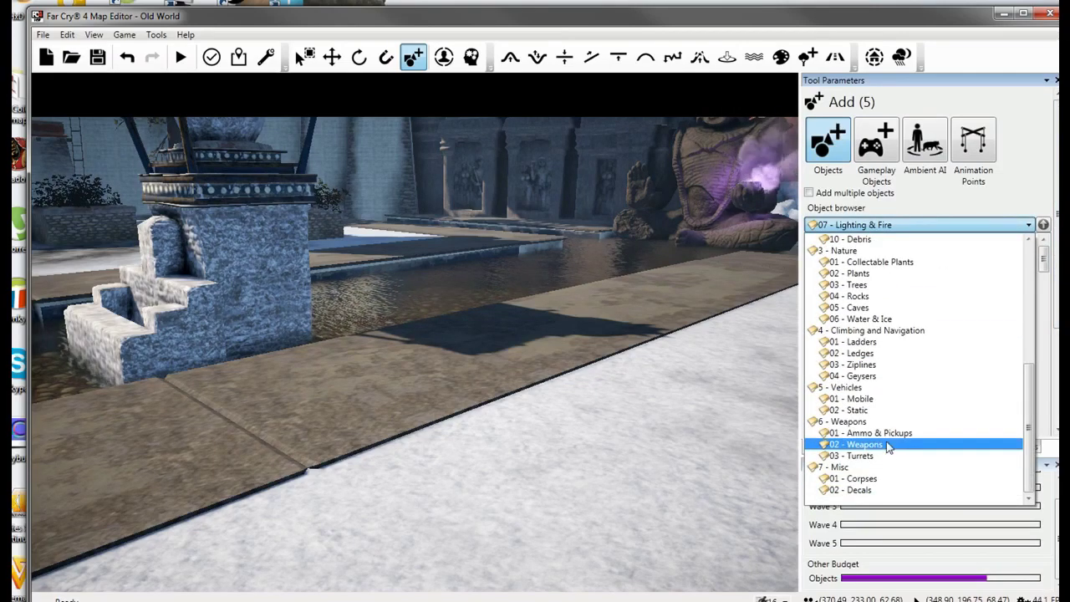
click(879, 399)
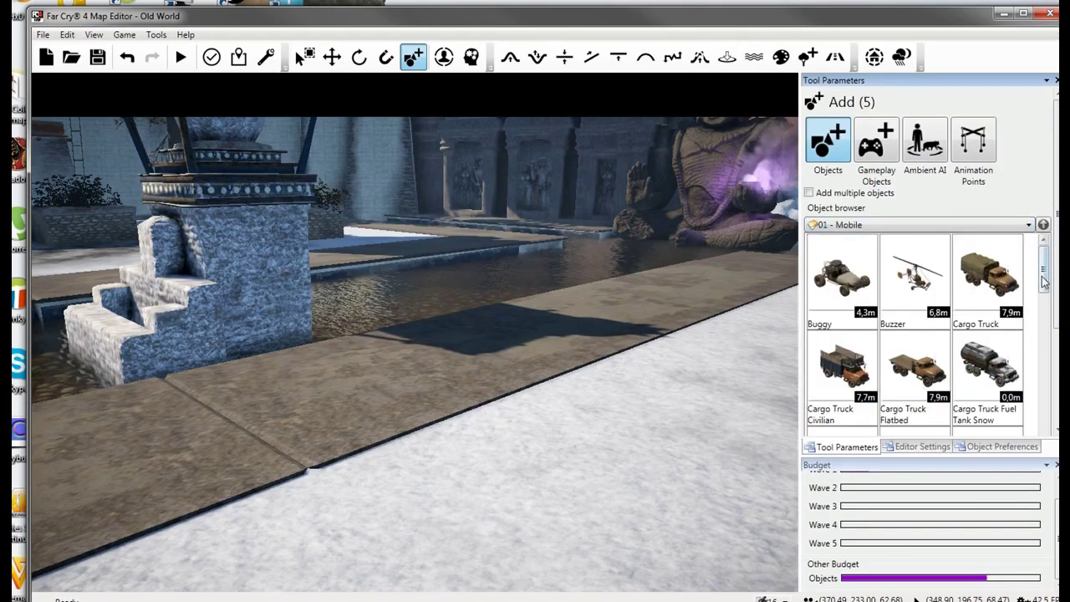
drag(1043, 282, 1043, 348)
Place a Hovercraft in the shallow pebble-bottomed pool near the white stone shrine, rotated to point along the channel.
key(w)
right_drag(691, 350, 360, 418)
key(s)
key(w)
click(915, 269)
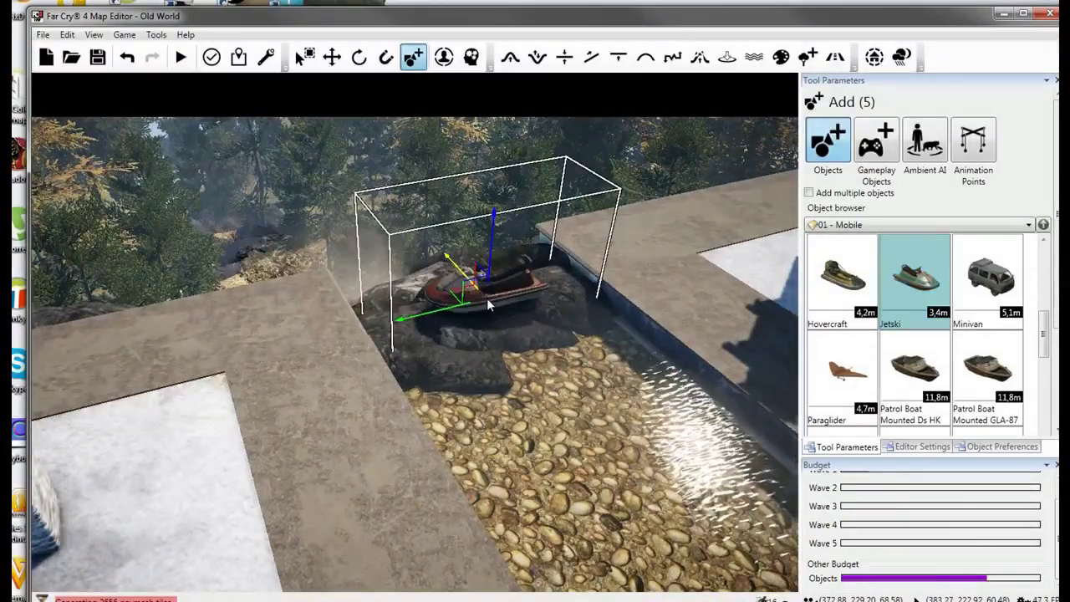
key(s)
click(842, 276)
right_drag(508, 441, 636, 439)
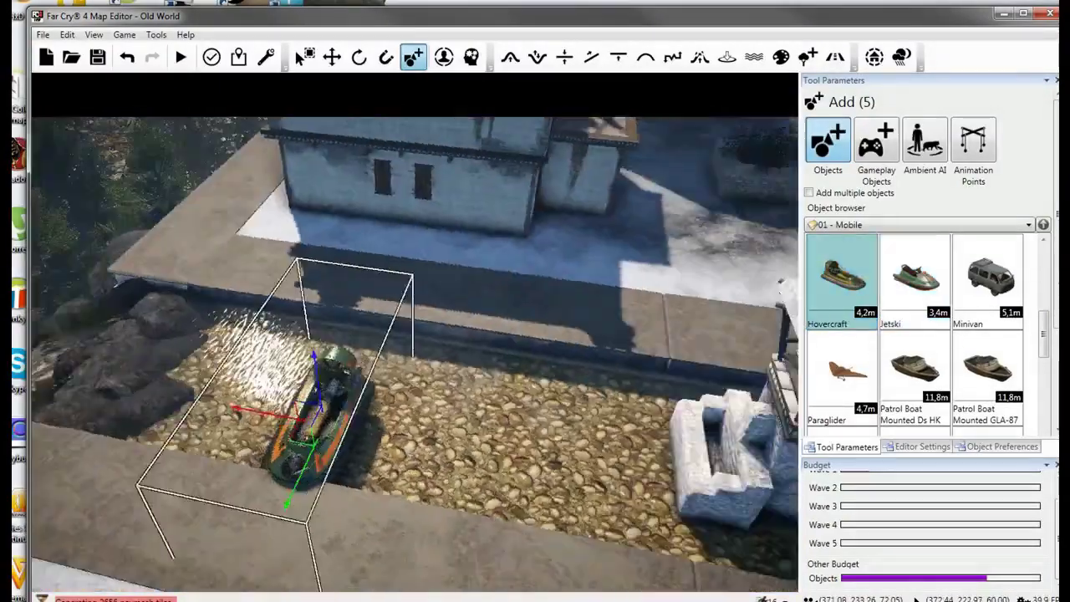
right_drag(314, 443, 442, 461)
scroll(386, 455, down, 5)
click(377, 463)
Start another playtest, accept the mission briefing, walk to the hovercraft in the pool and board it.
key(w)
right_drag(376, 462, 343, 502)
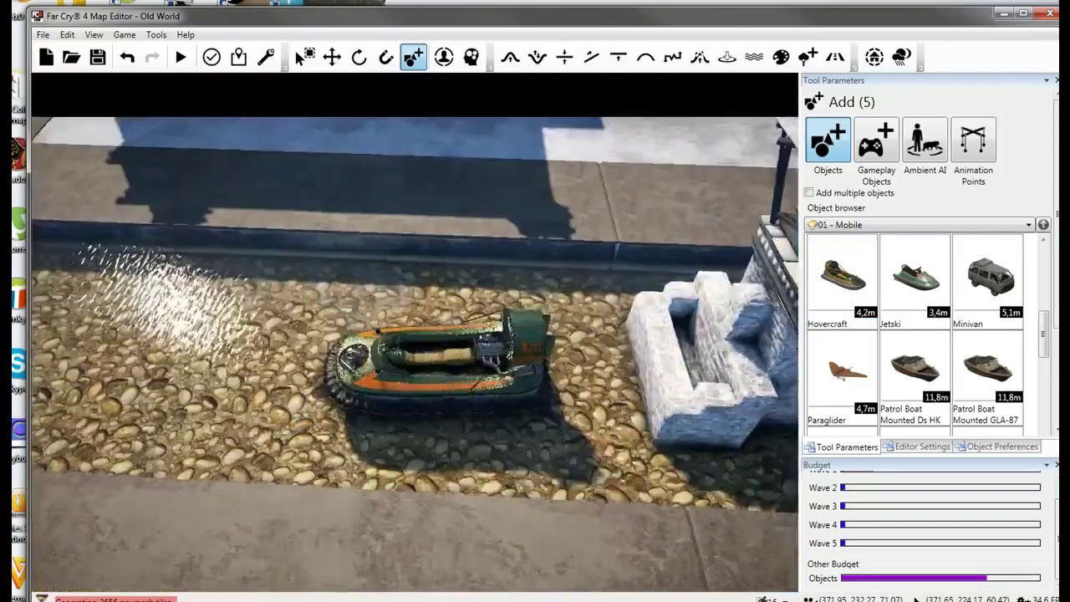
key(w)
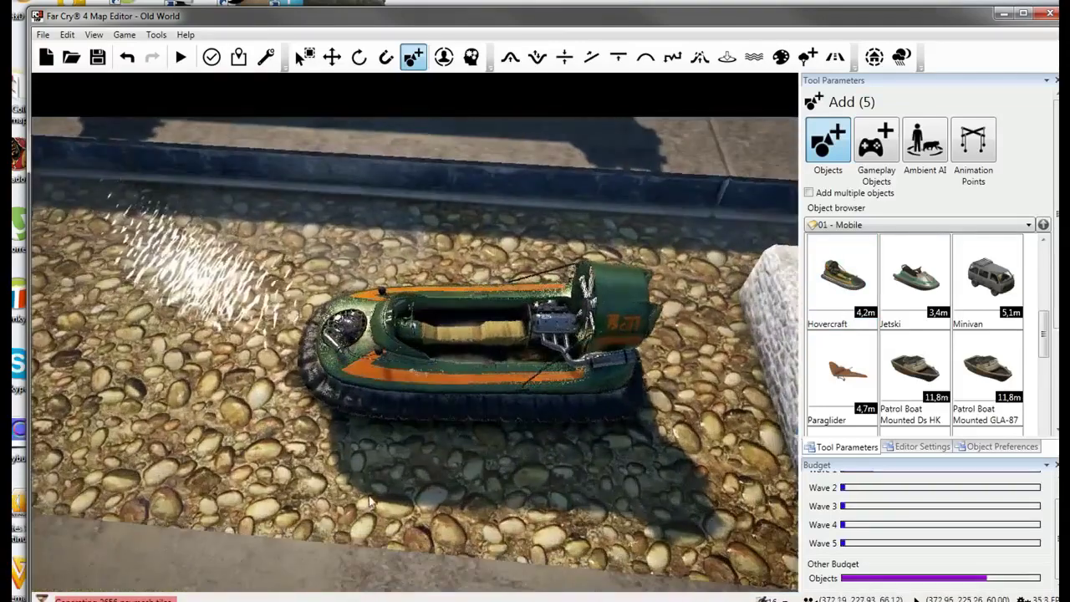
click(188, 62)
click(697, 325)
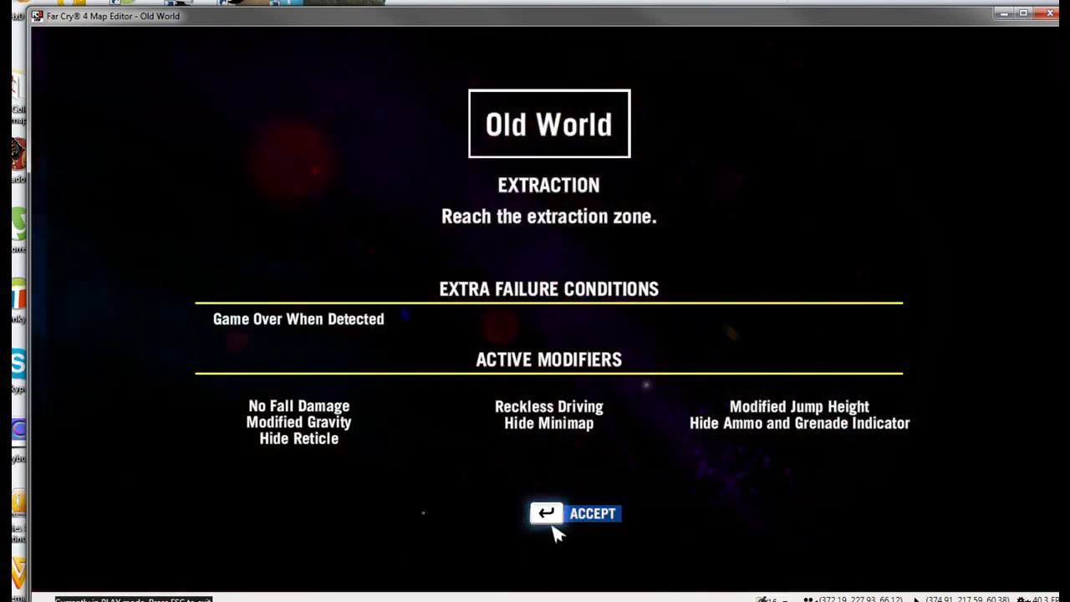
click(553, 519)
key(w)
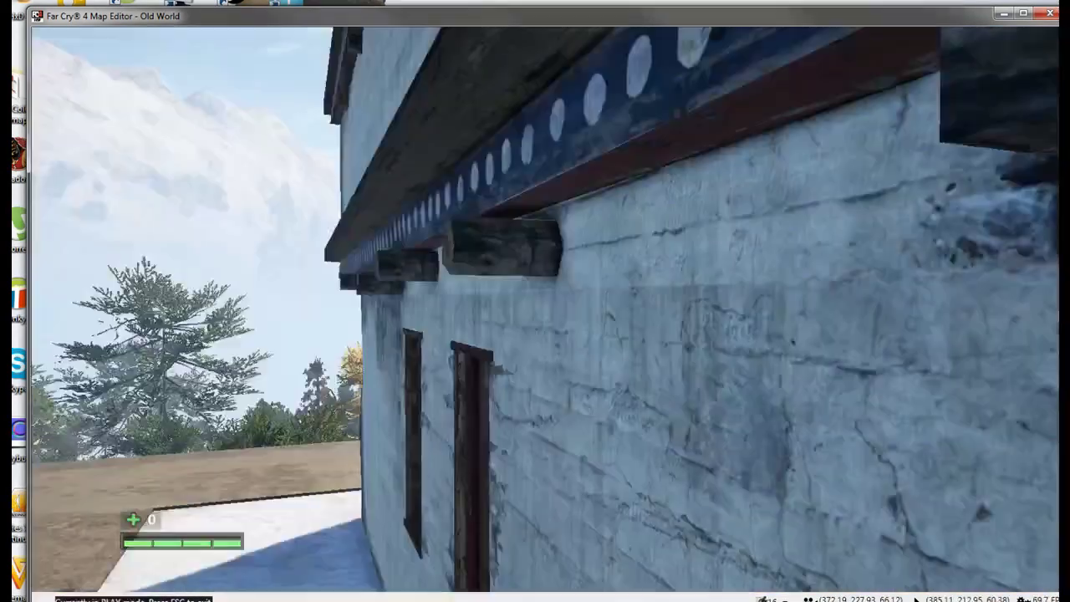
key(w)
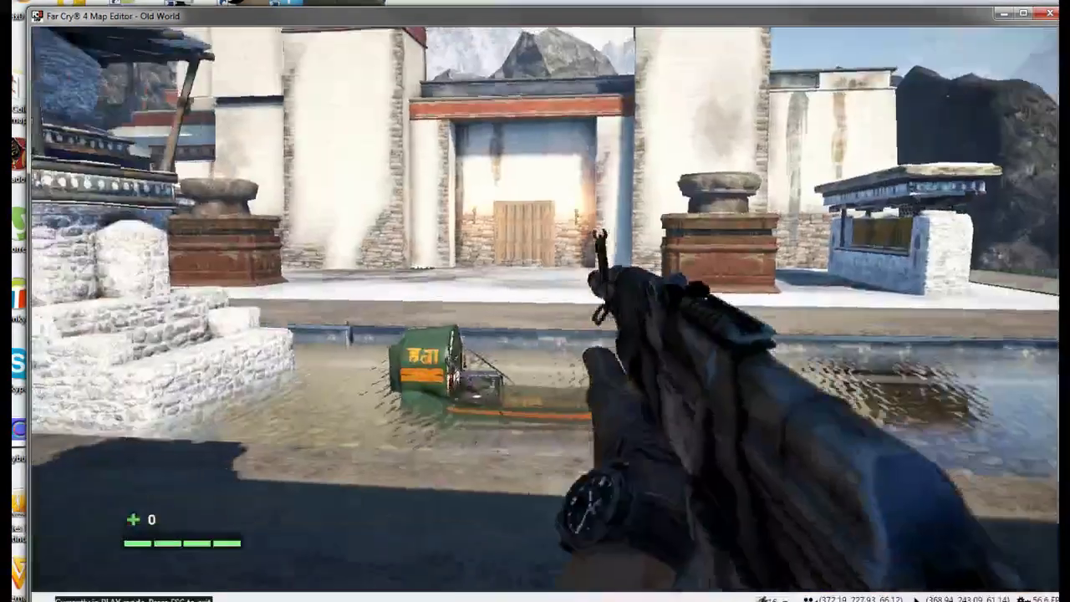
key(w)
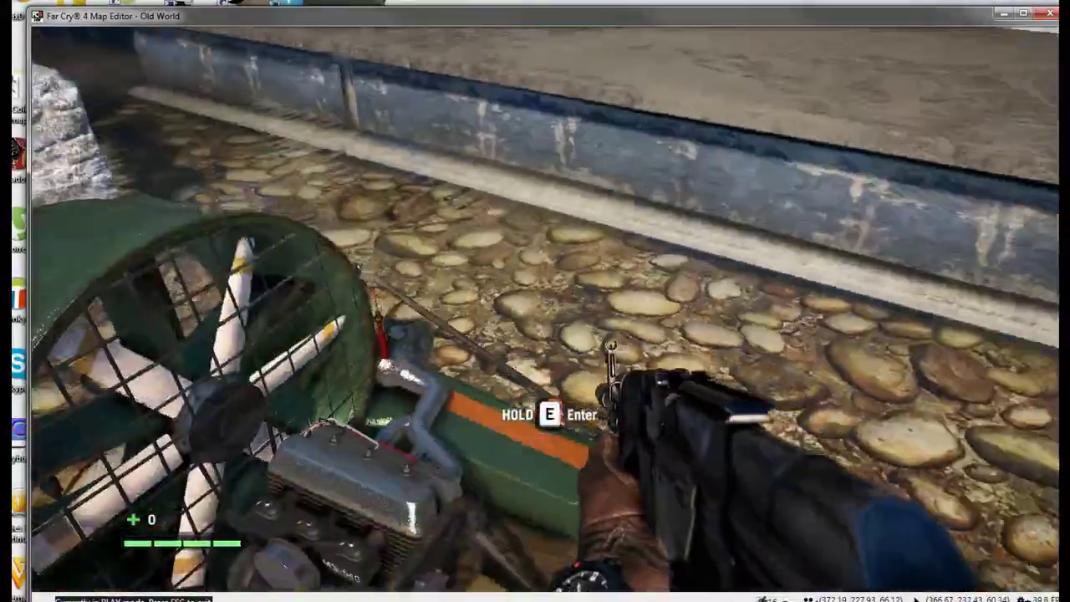
key(e)
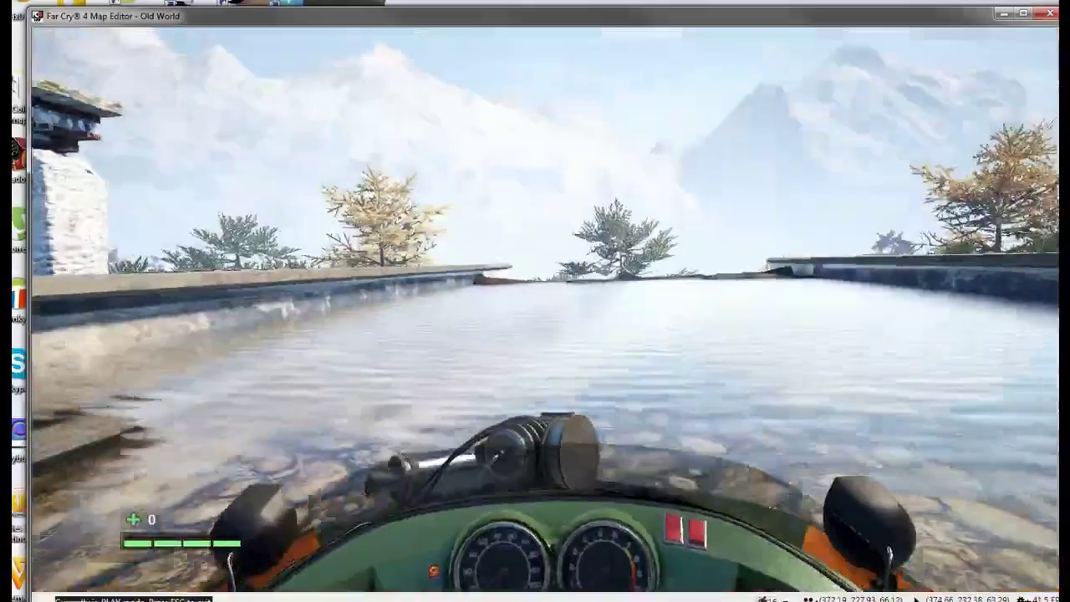
Drive the hovercraft out of the pool and through the forest at the map's edge, and return to the map editor.
key(w)
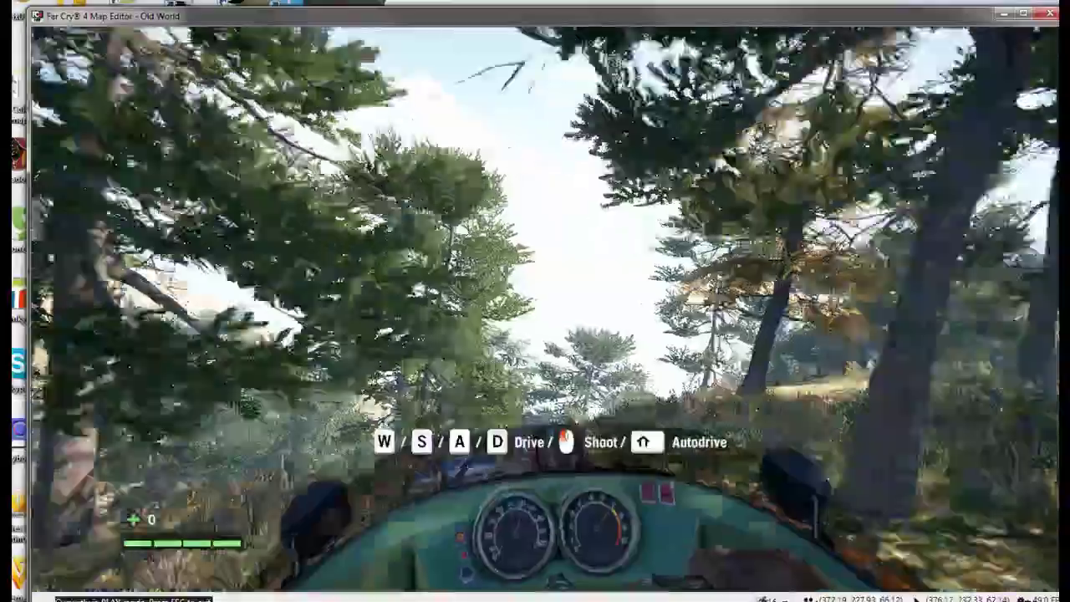
key(w)
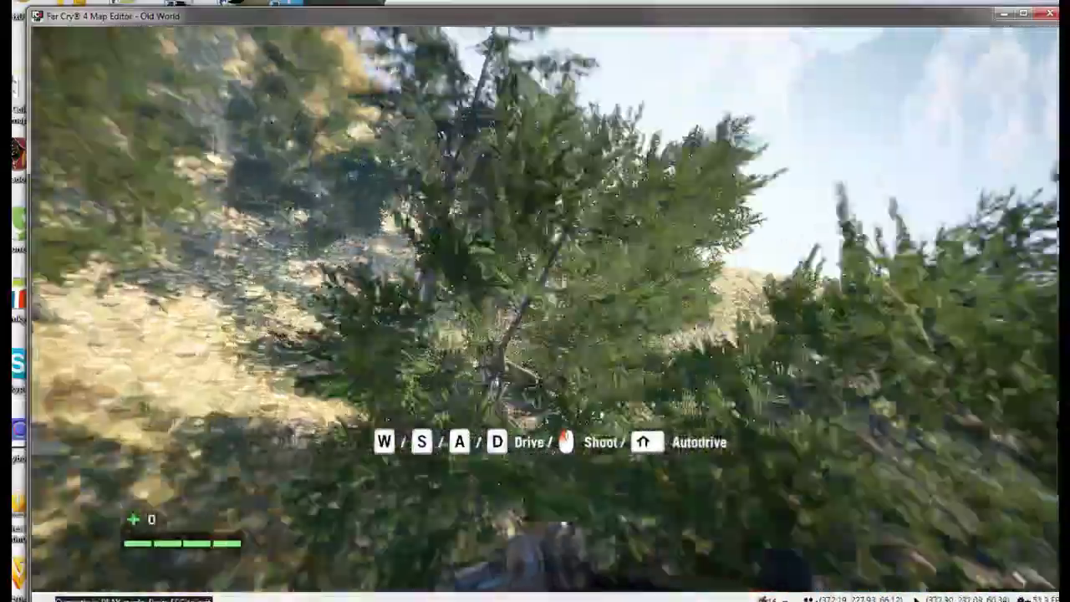
key(w)
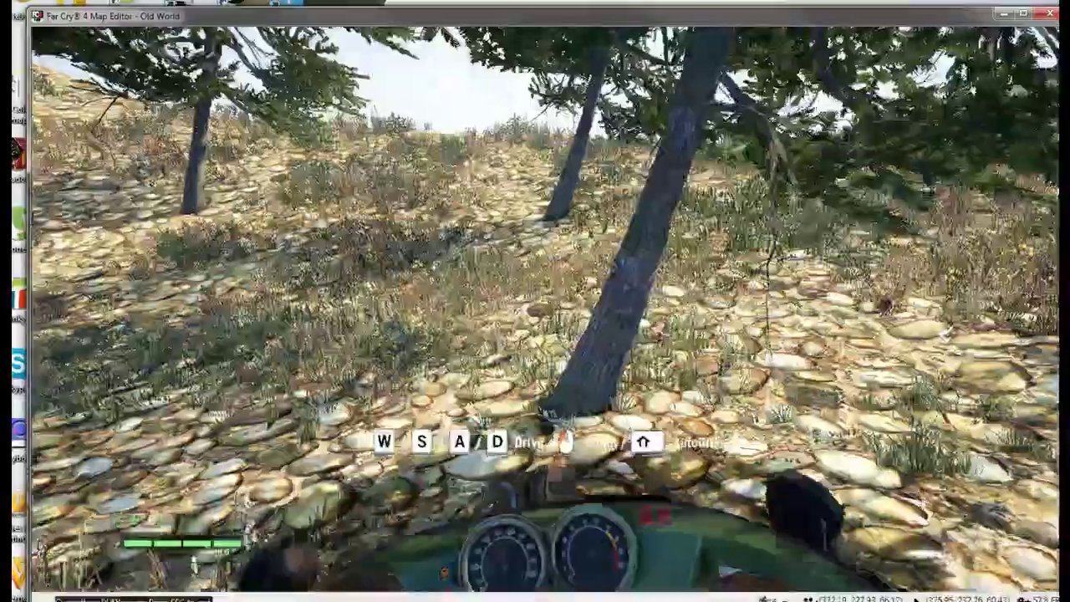
key(w)
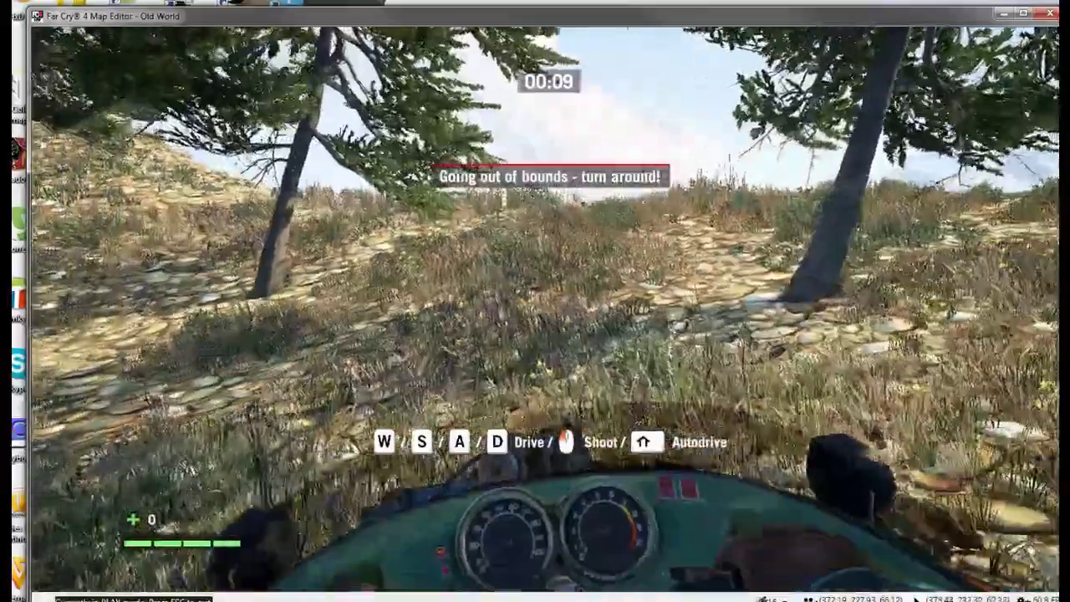
key(w)
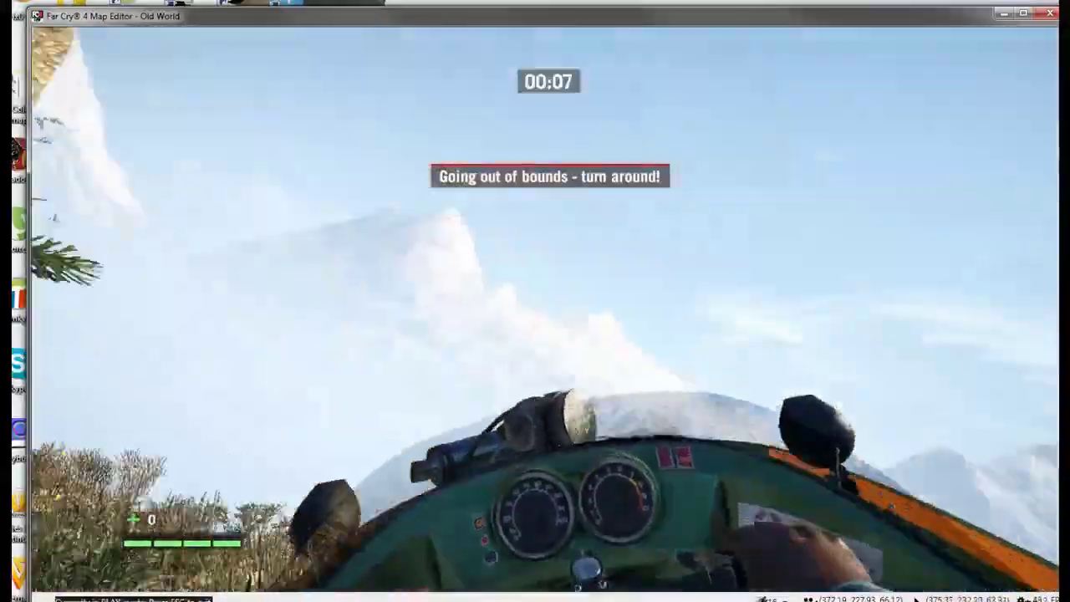
key(a)
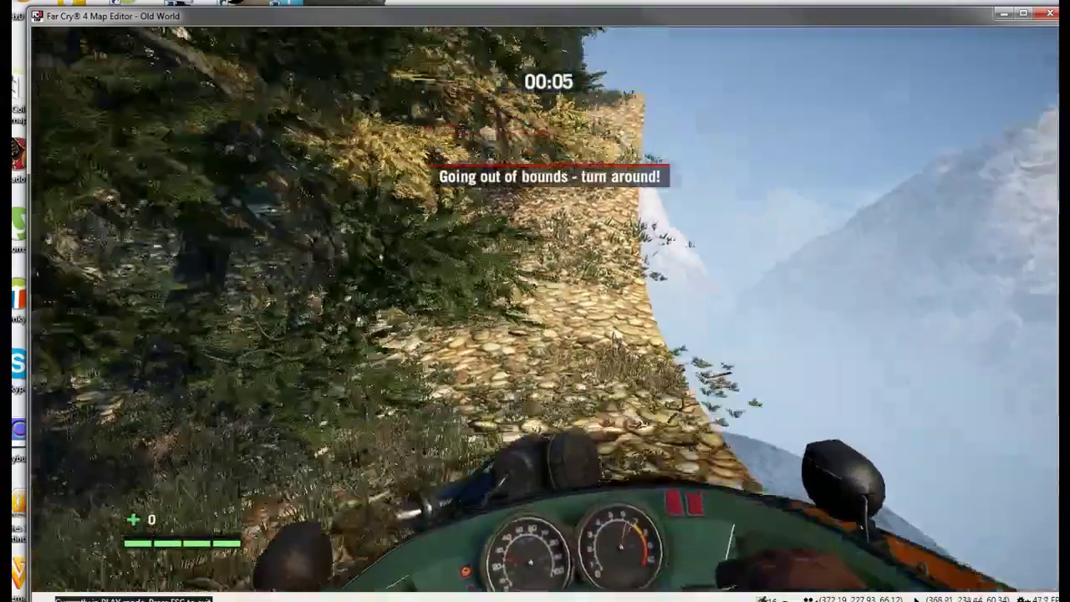
key(Escape)
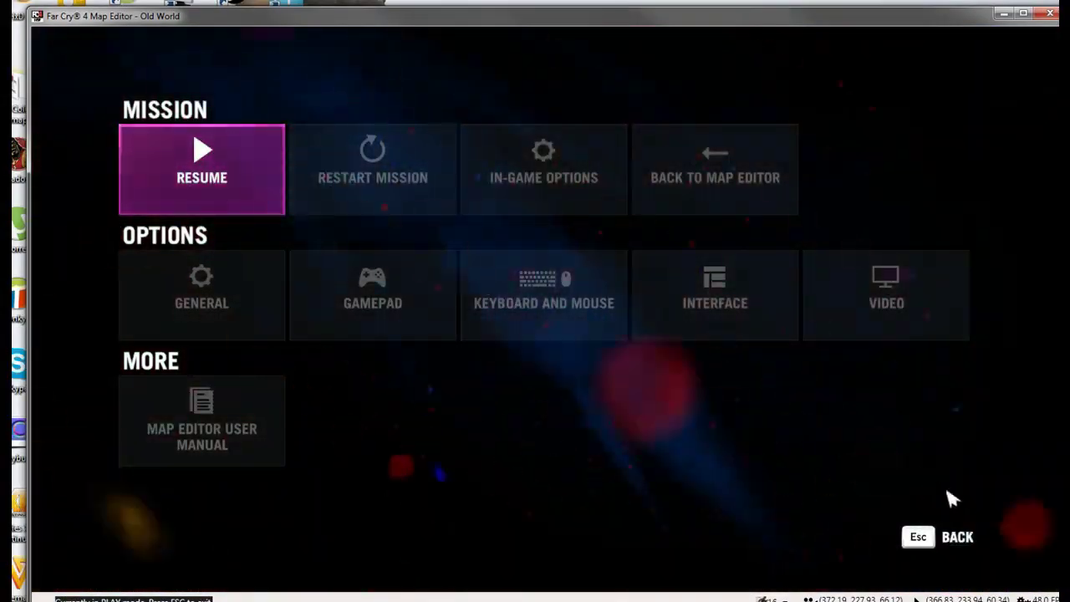
click(936, 535)
key(w)
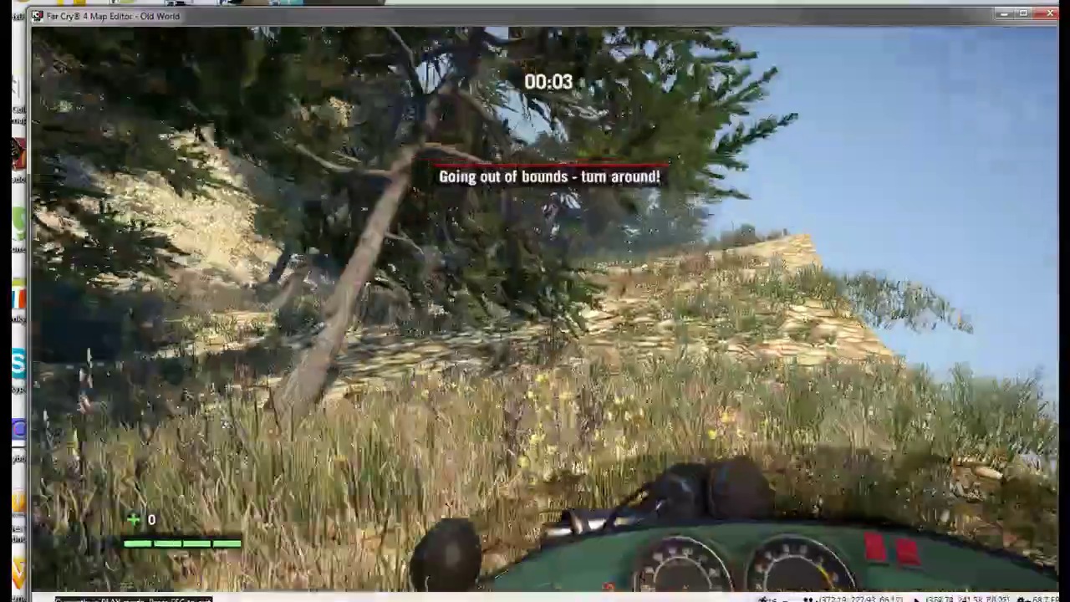
key(Escape)
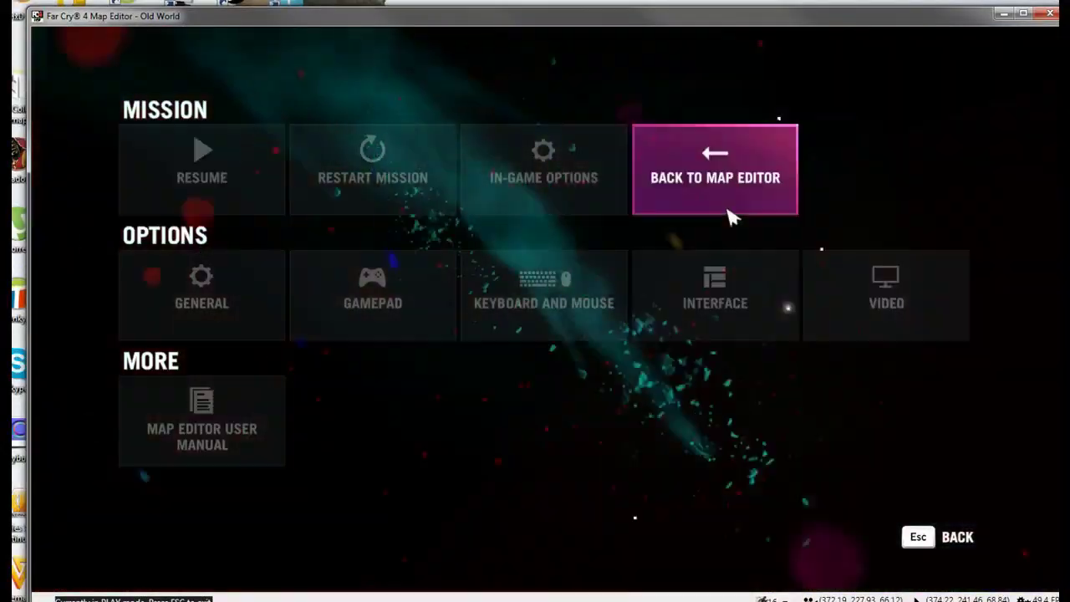
click(733, 197)
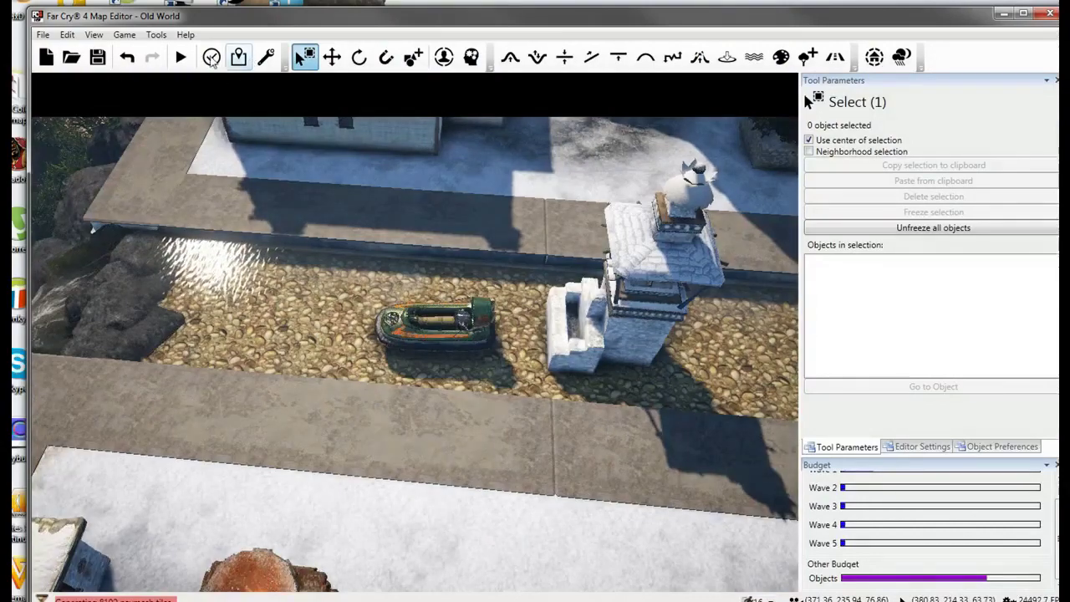
Open the gameplay modifiers and set the player's inventory to SNIPER ELITE - BOLT.
click(265, 57)
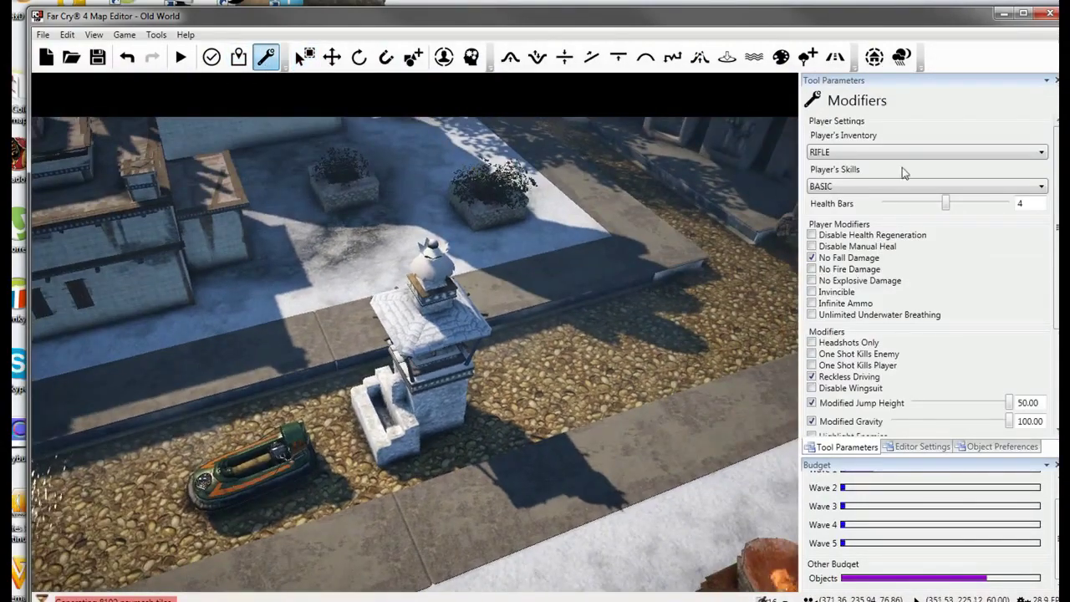
click(904, 153)
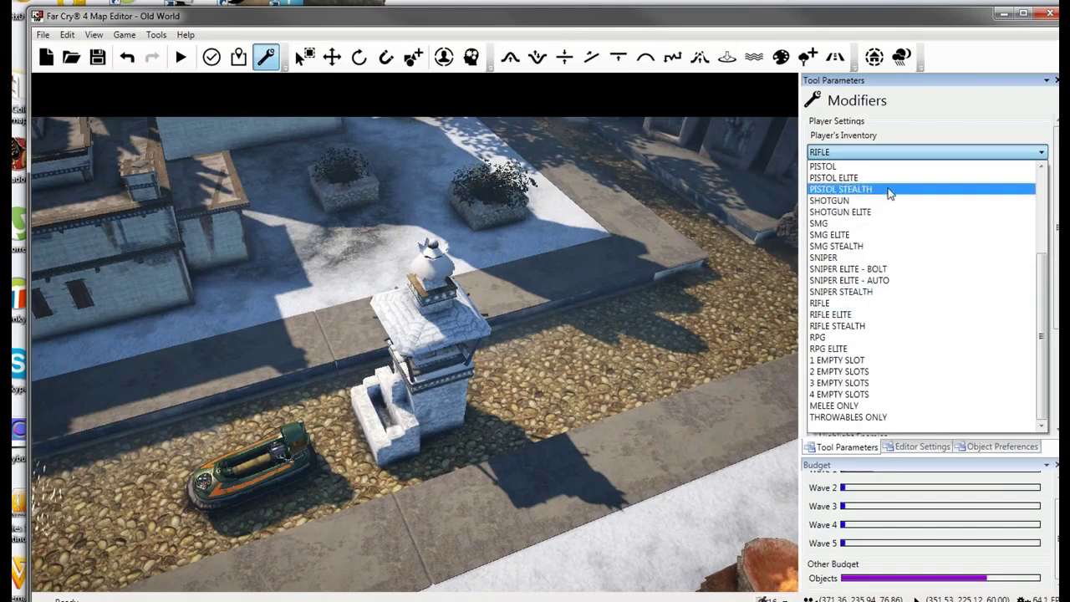
click(889, 155)
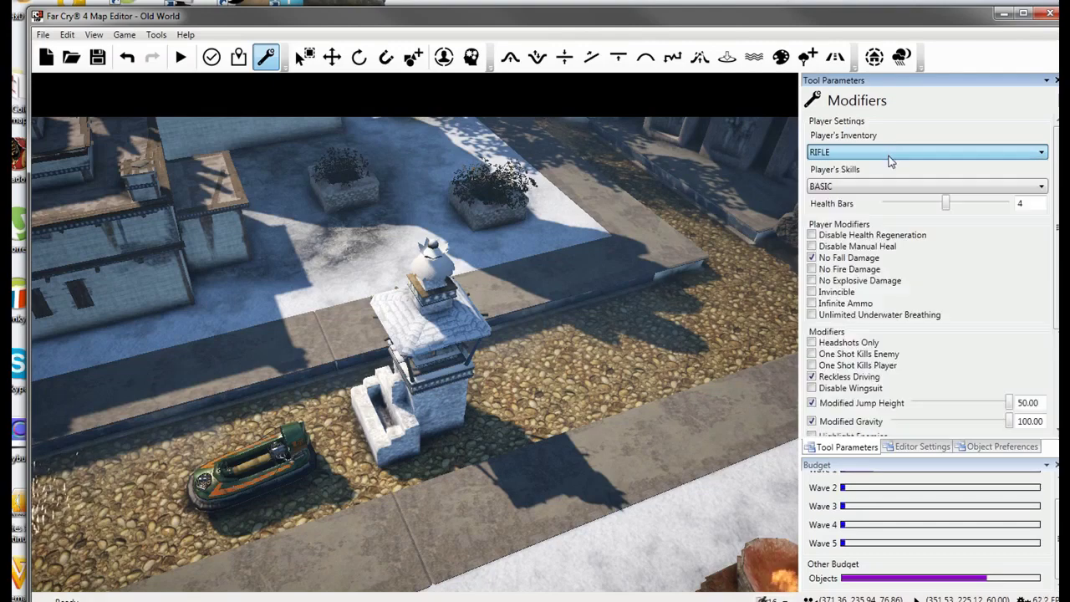
click(889, 156)
click(889, 155)
click(890, 158)
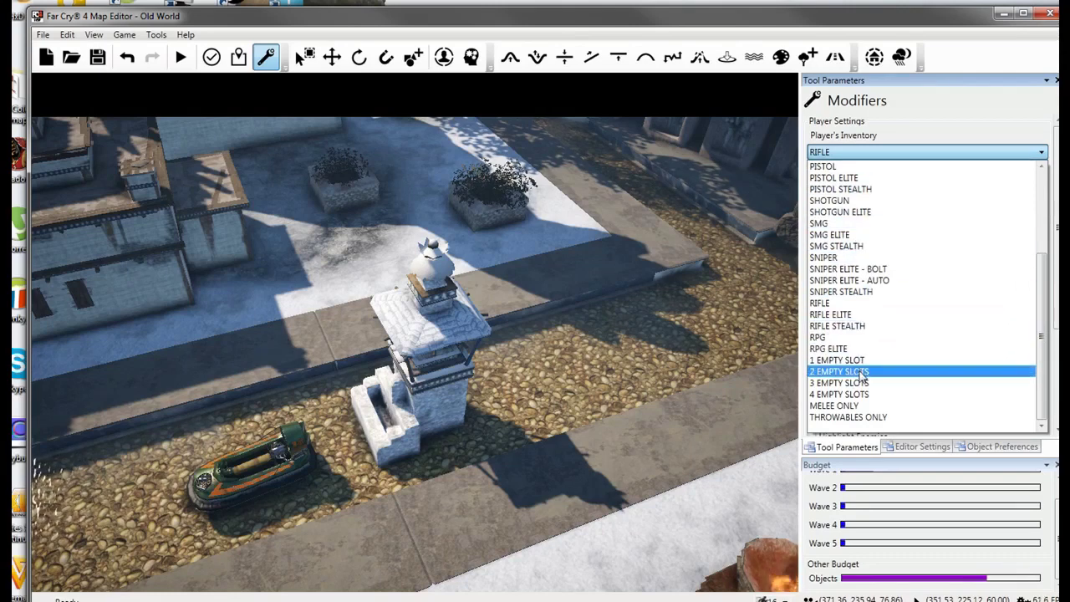
click(862, 269)
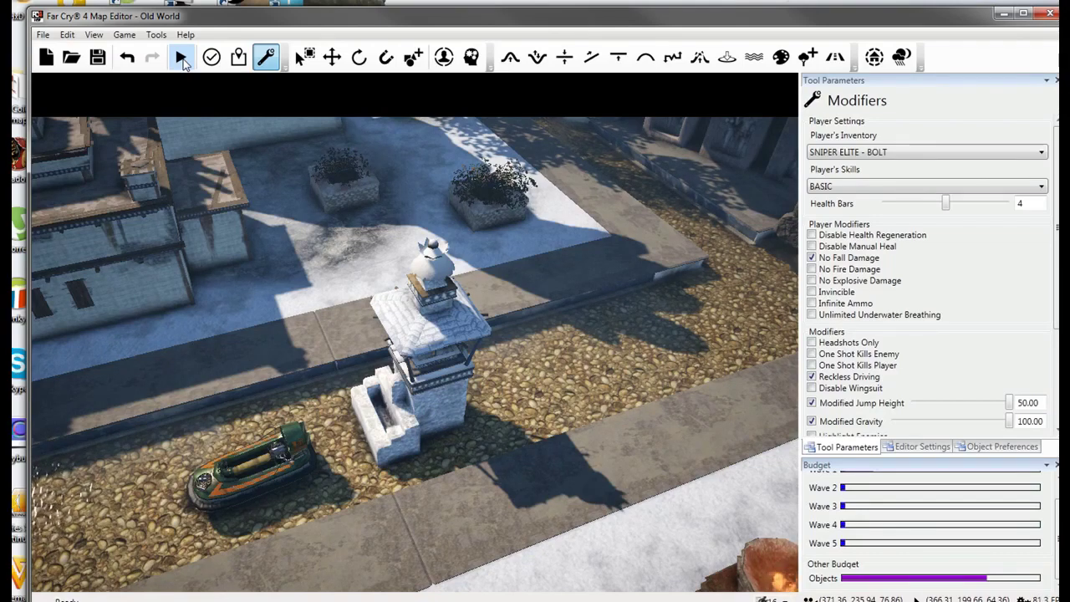
Start a playtest without a player spawn point and accept the mission briefing.
click(182, 56)
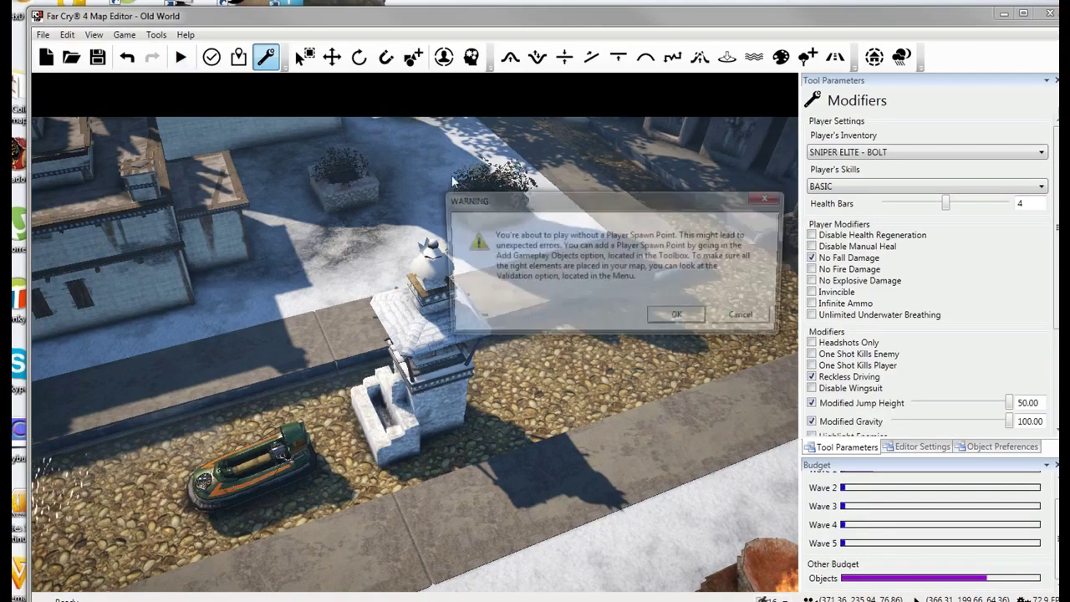
click(683, 321)
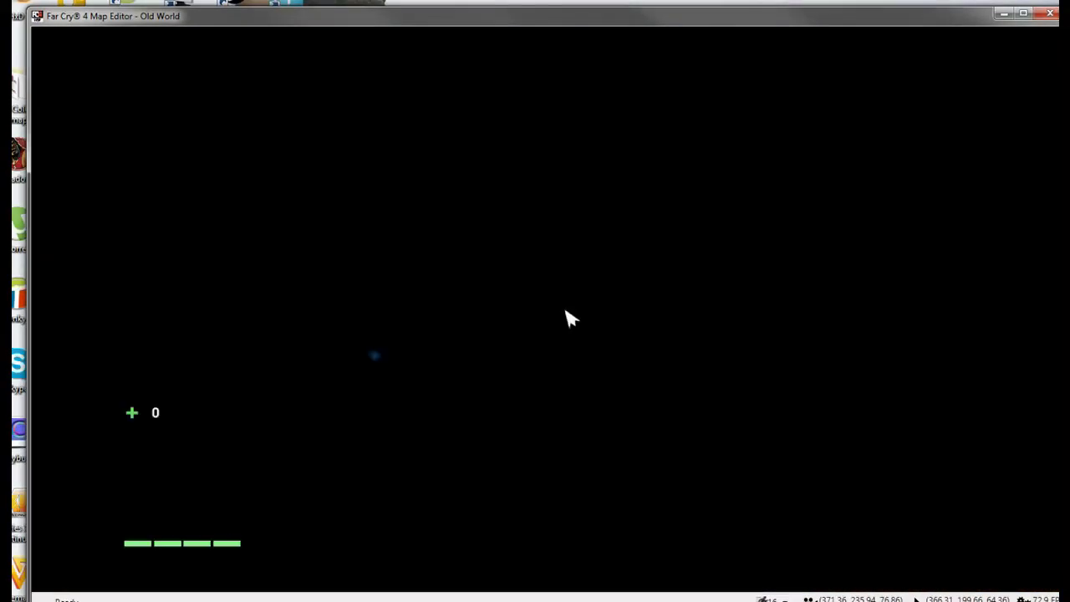
key(Return)
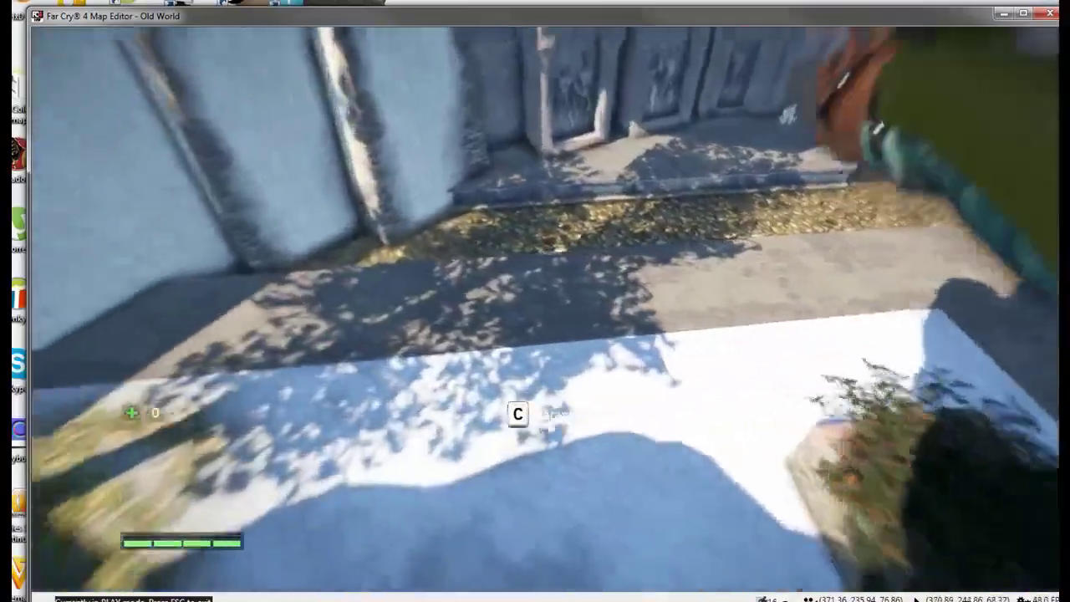
key(w)
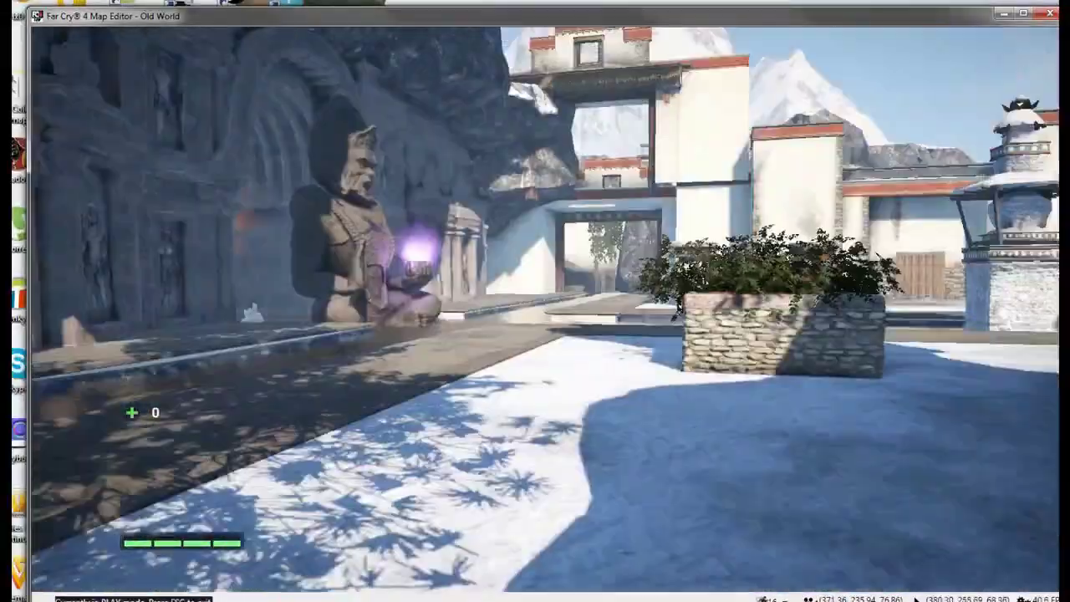
Draw the sniper rifle, aim through its scope across the hovercraft's pool, and return to the map editor.
key(2)
key(w)
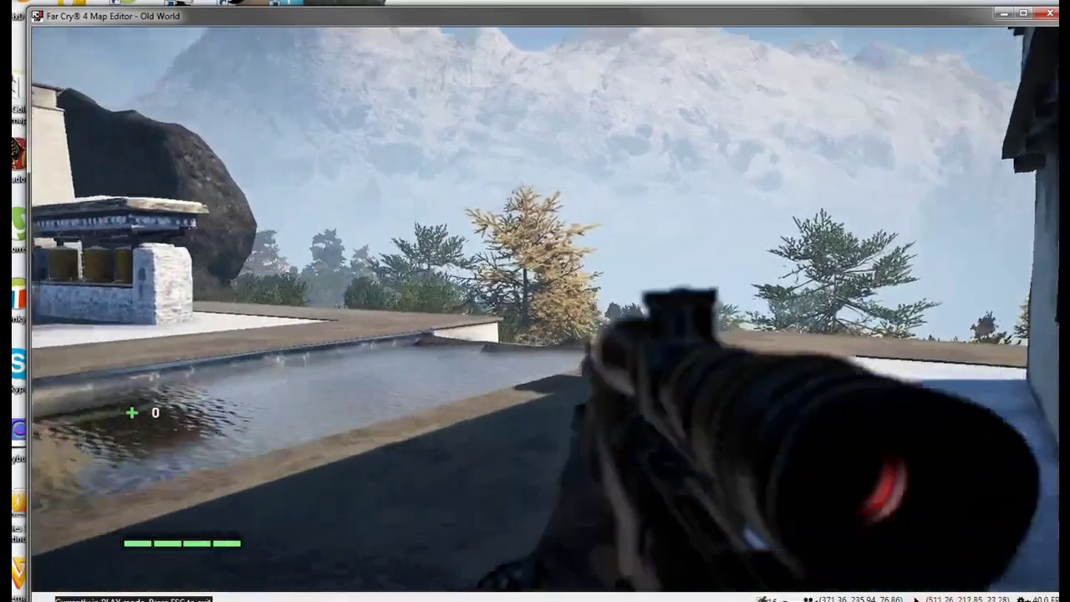
right_click(535, 301)
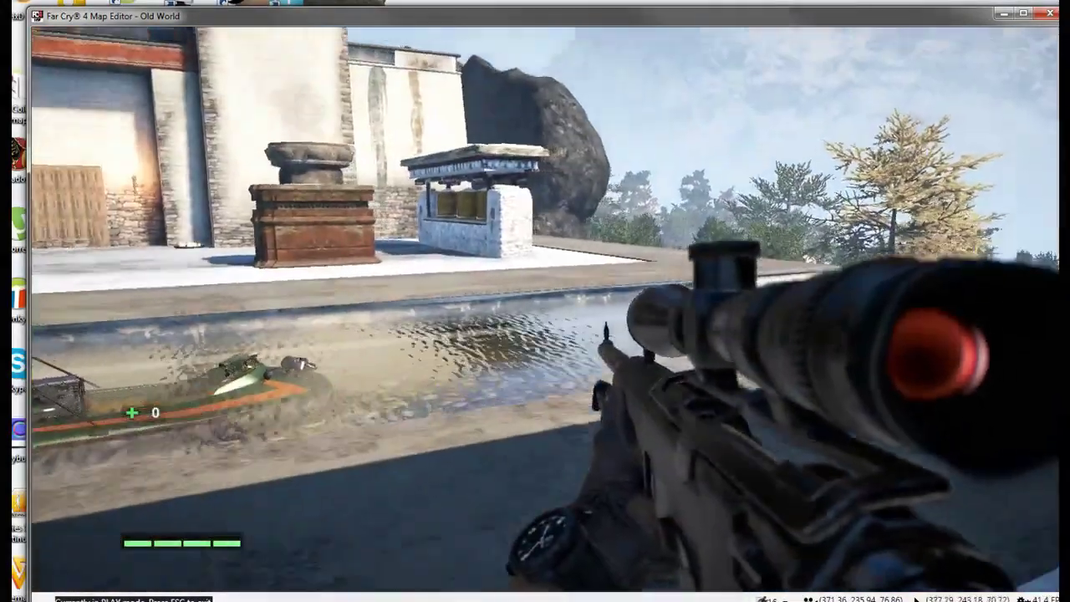
right_click(535, 301)
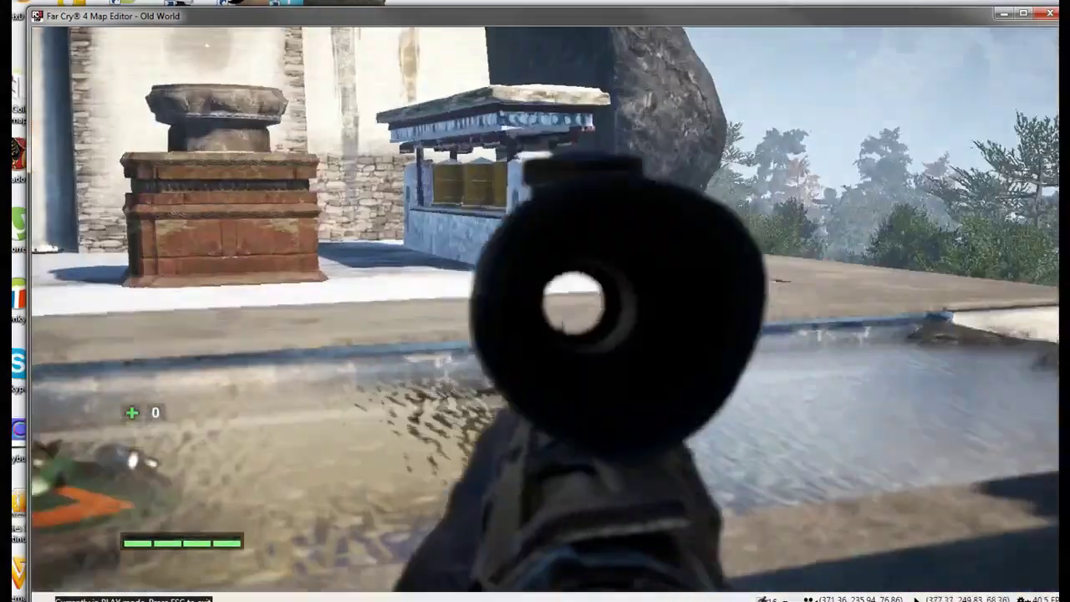
key(Escape)
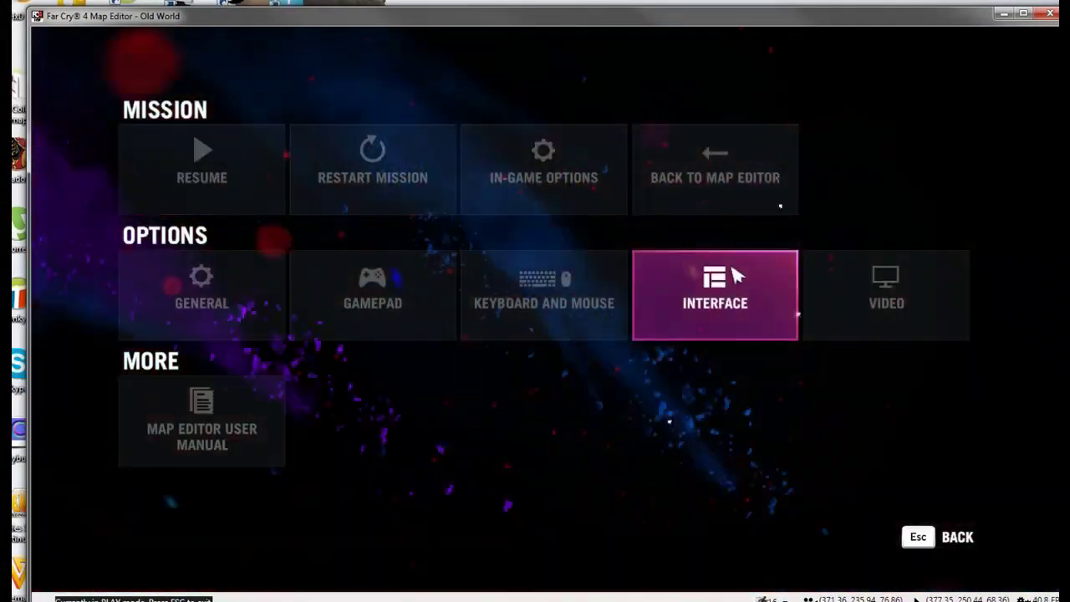
click(733, 208)
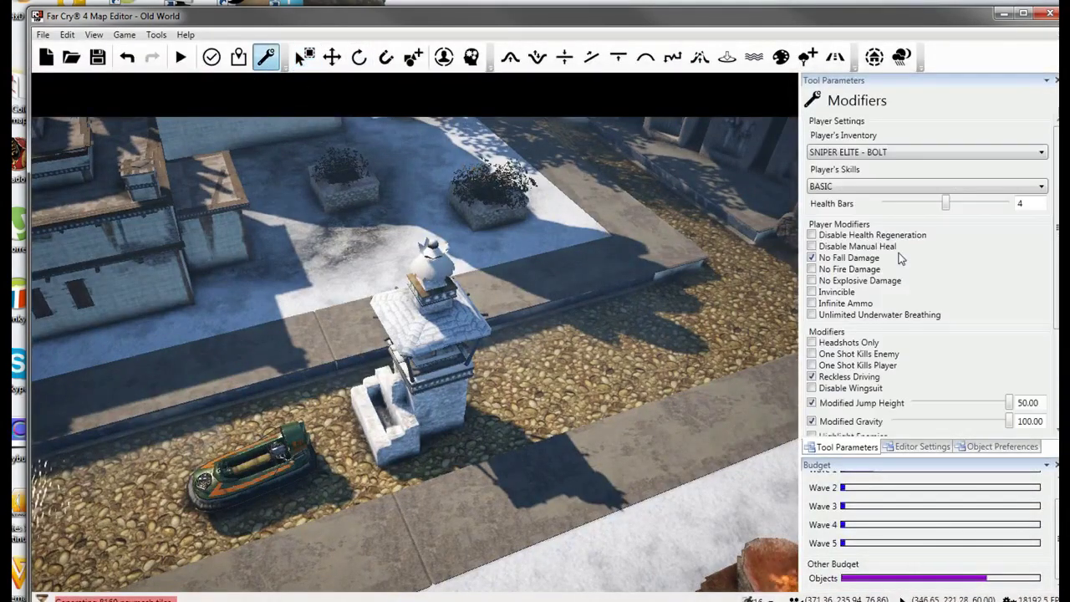
click(847, 152)
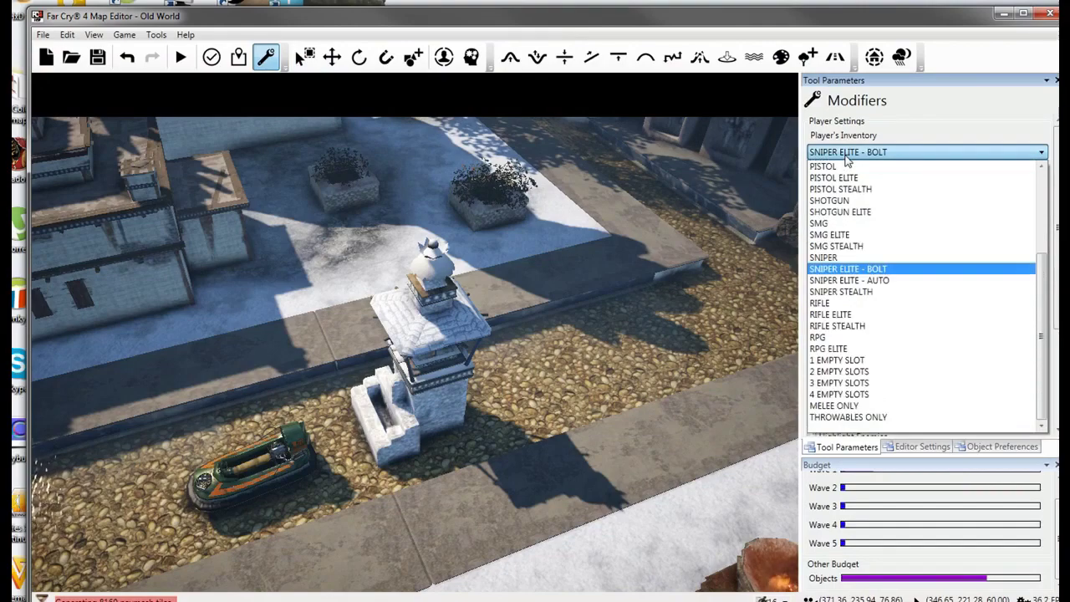
click(847, 159)
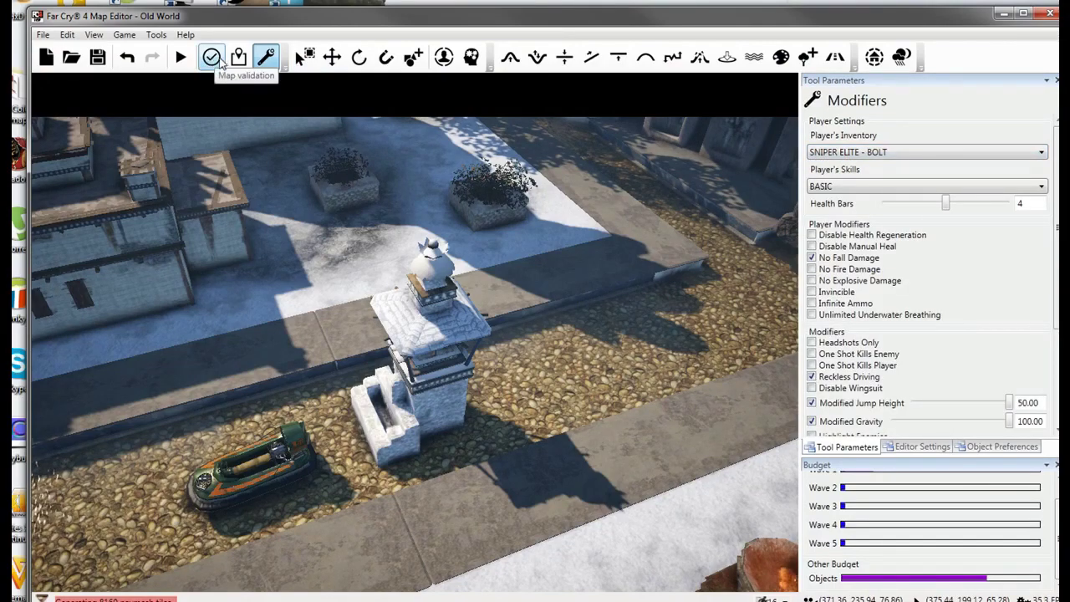
key(s)
right_drag(272, 246, 333, 292)
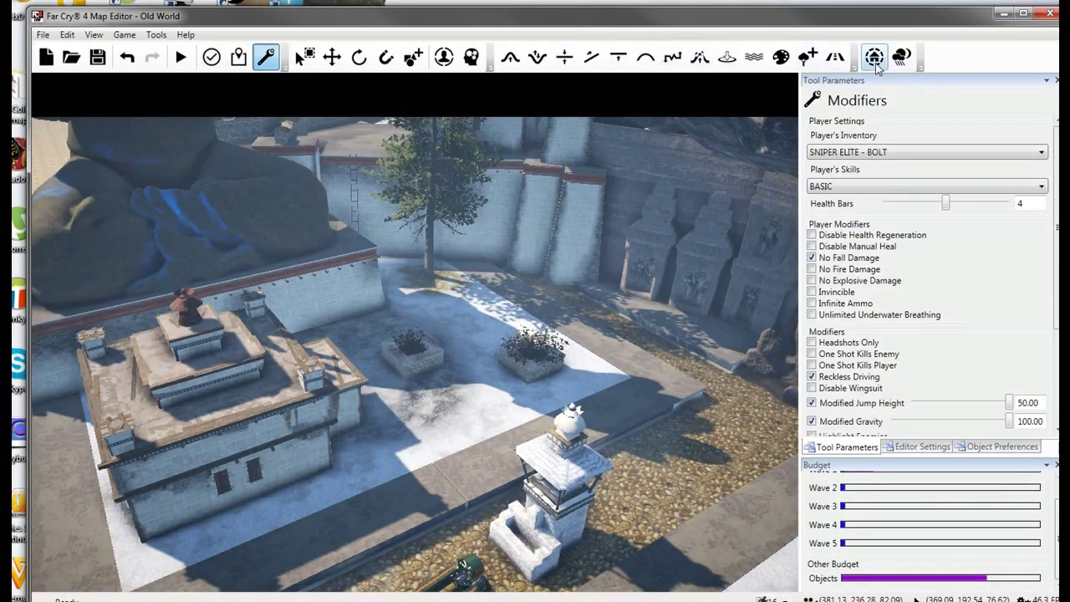
Place an Extraction Zone from the Mission Objects on the snow between the weathered blue-grey building and the curved stone wall.
click(410, 63)
click(884, 146)
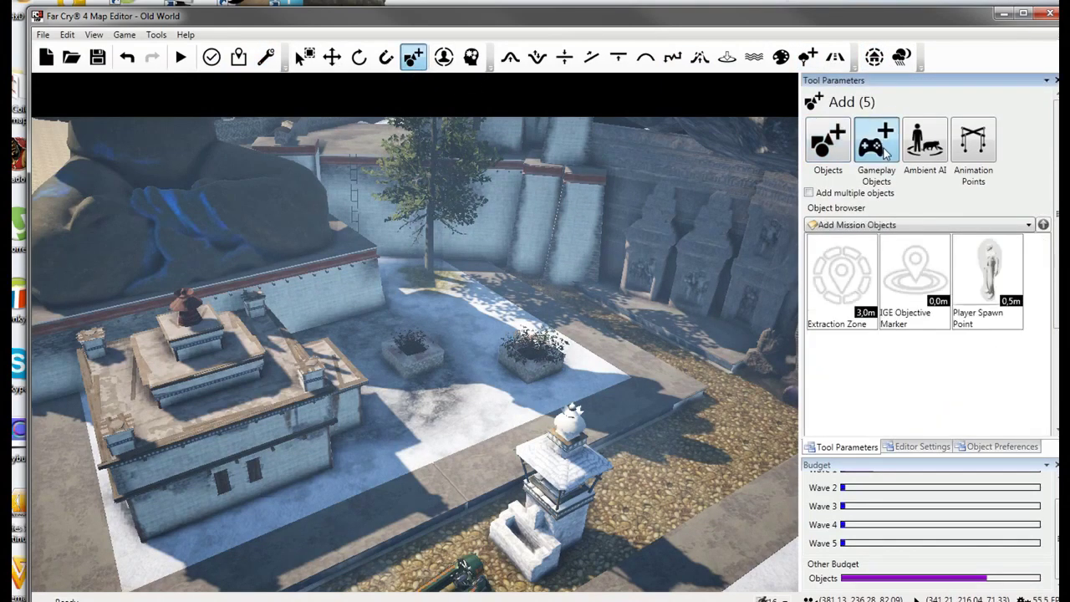
click(843, 284)
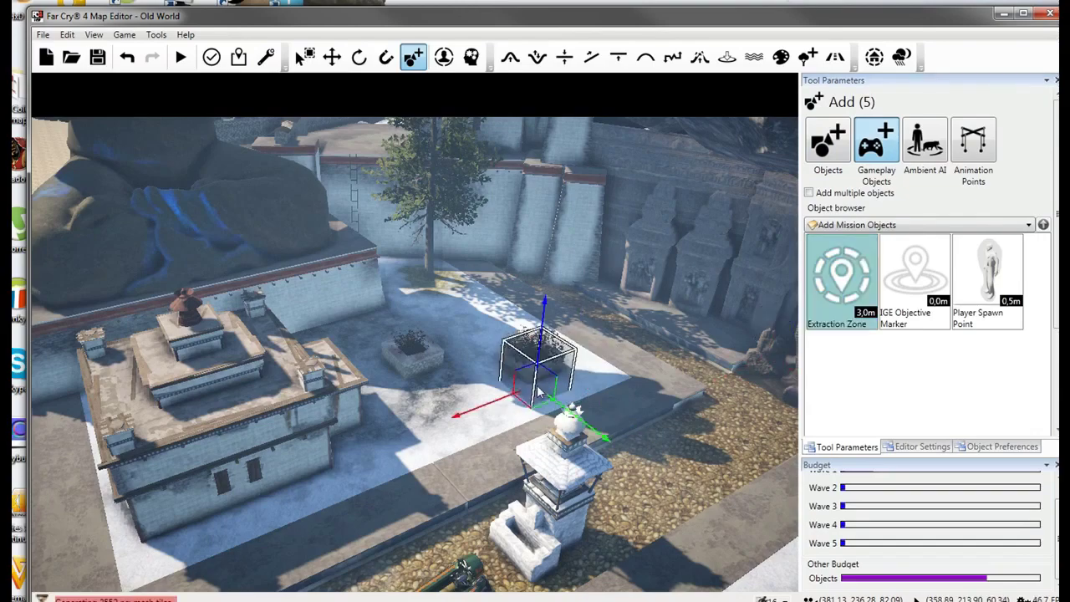
scroll(552, 377, up, 5)
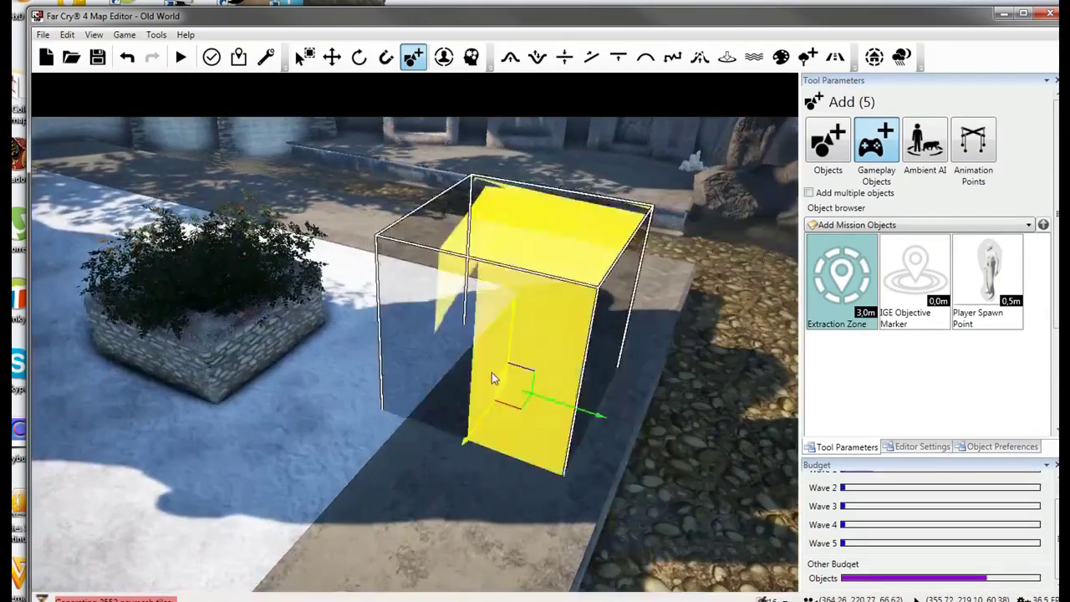
scroll(381, 443, down, 5)
key(w)
right_drag(380, 468, 527, 473)
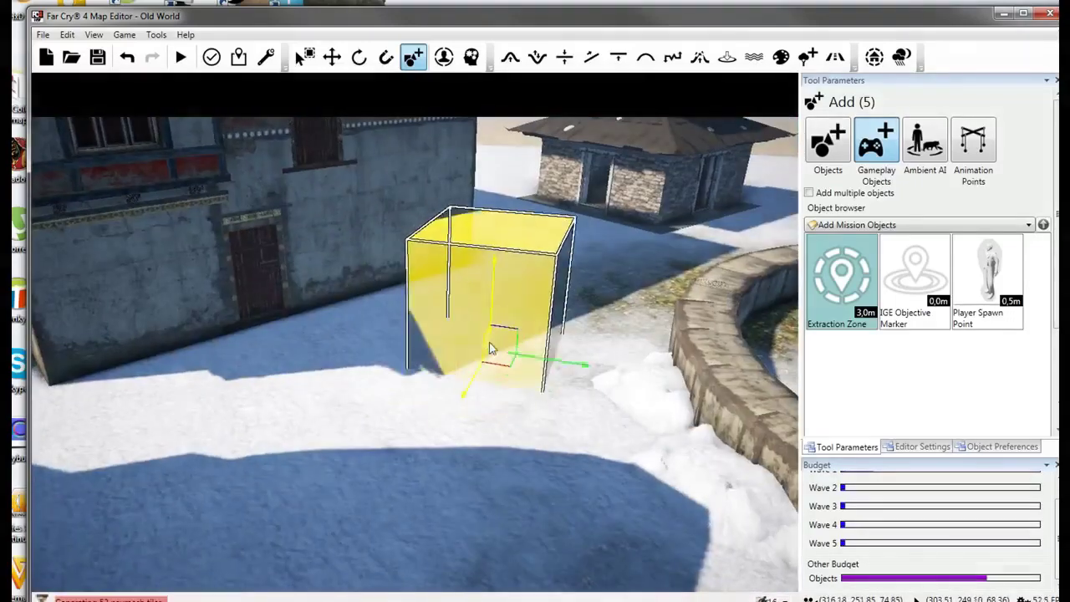
scroll(535, 380, up, 5)
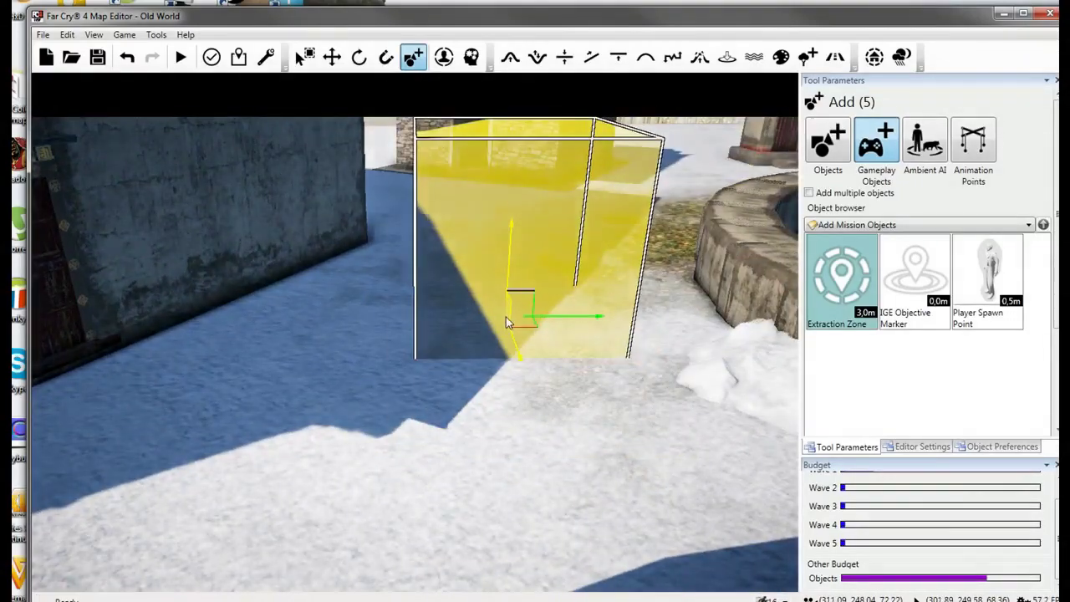
click(506, 317)
Place an IGE Objective Marker on the snow in front of the weathered building's wooden door, near the extraction zone.
scroll(560, 351, down, 3)
click(909, 297)
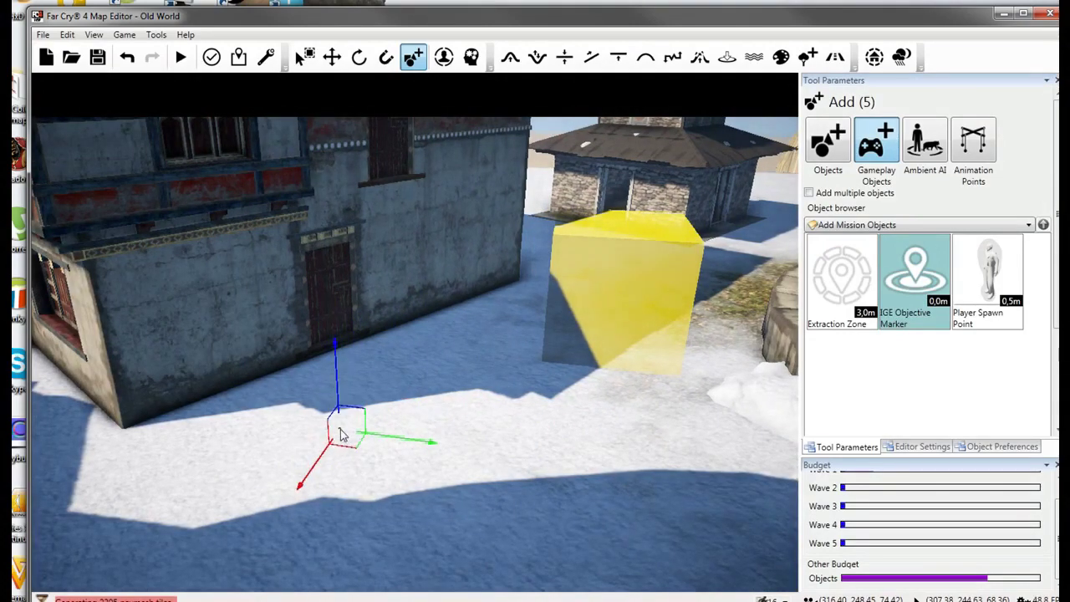
scroll(351, 409, up, 4)
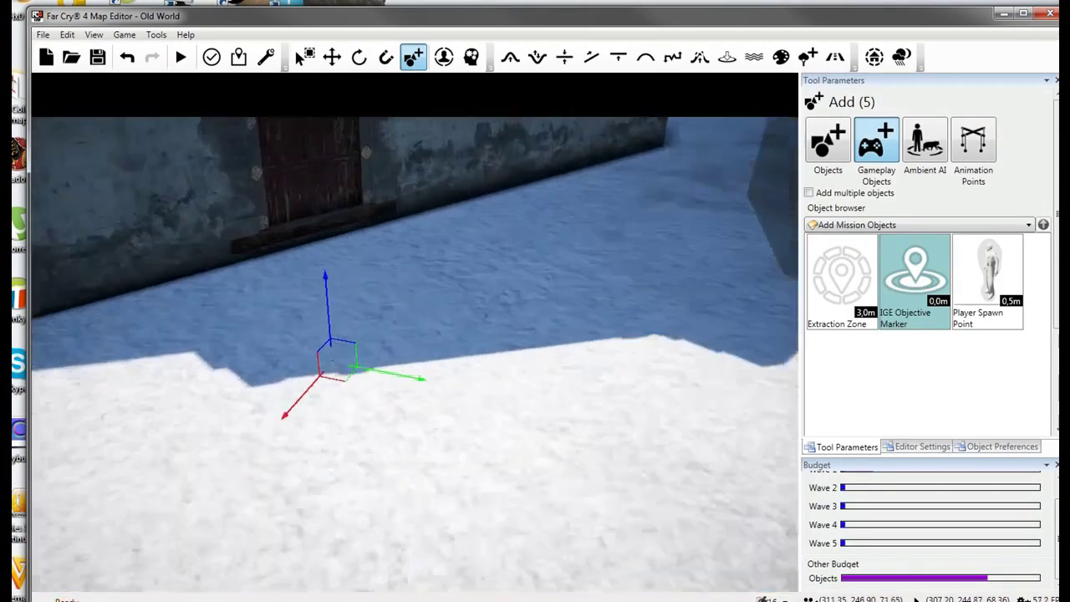
click(370, 398)
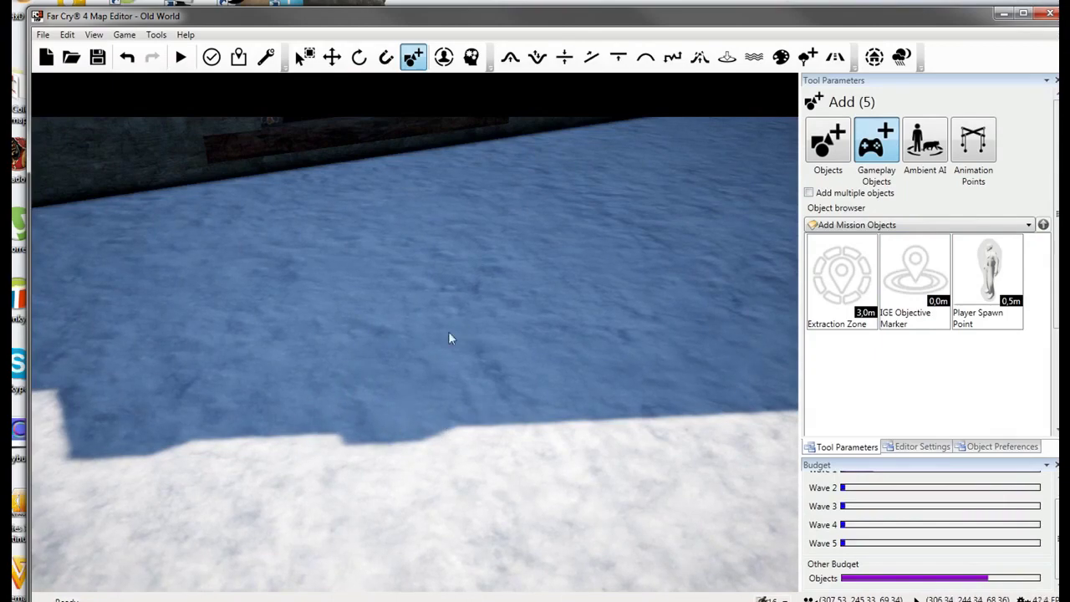
scroll(307, 337, down, 5)
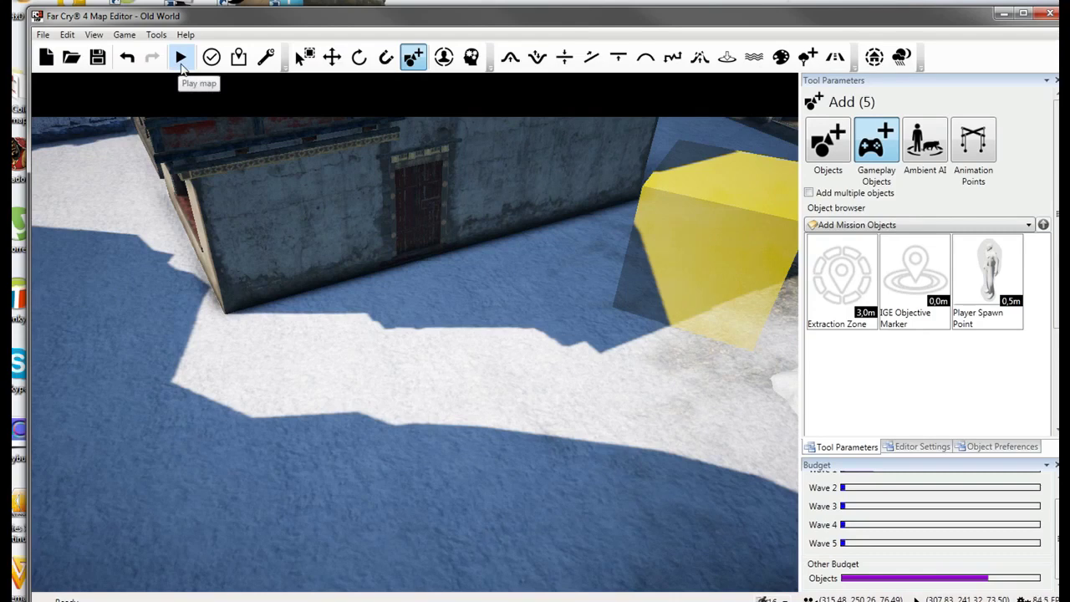
Enable the Countdown failing condition in the gameplay modifiers and set it to 310.
click(266, 57)
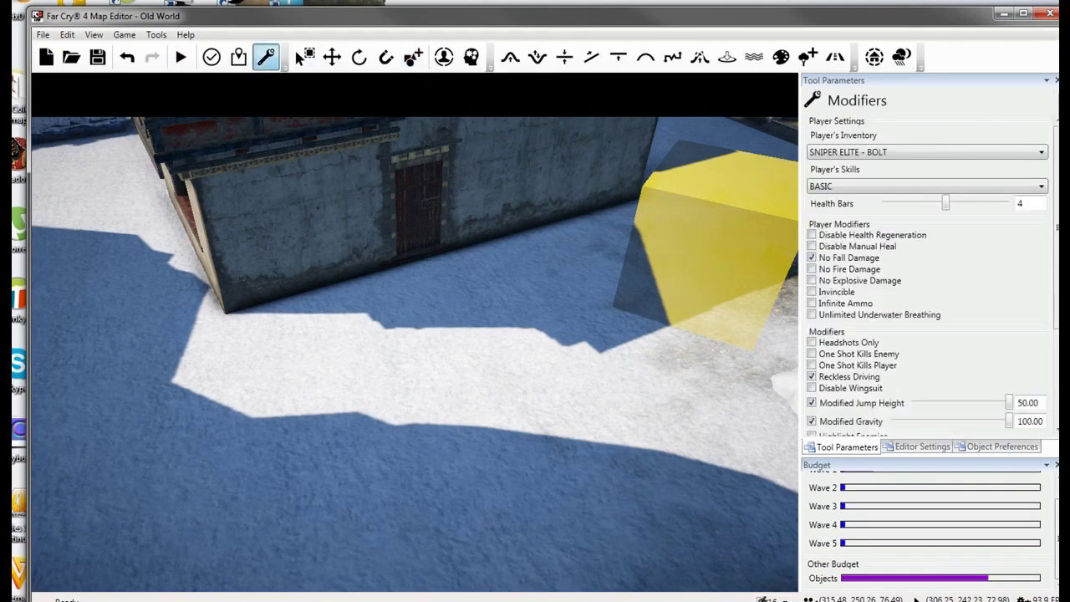
drag(1056, 285, 1056, 378)
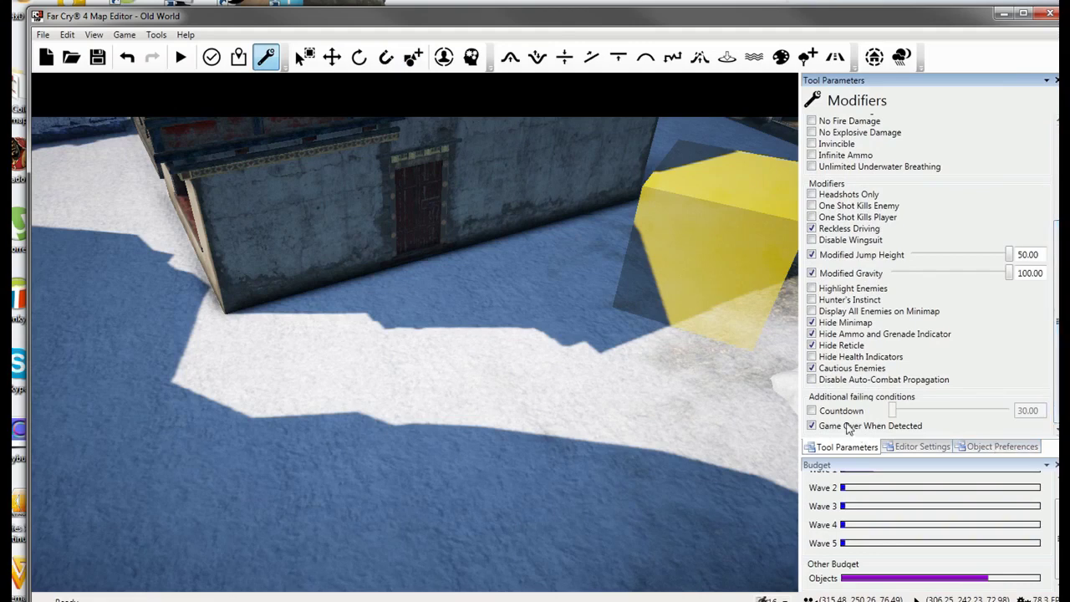
click(812, 411)
drag(893, 410, 1009, 411)
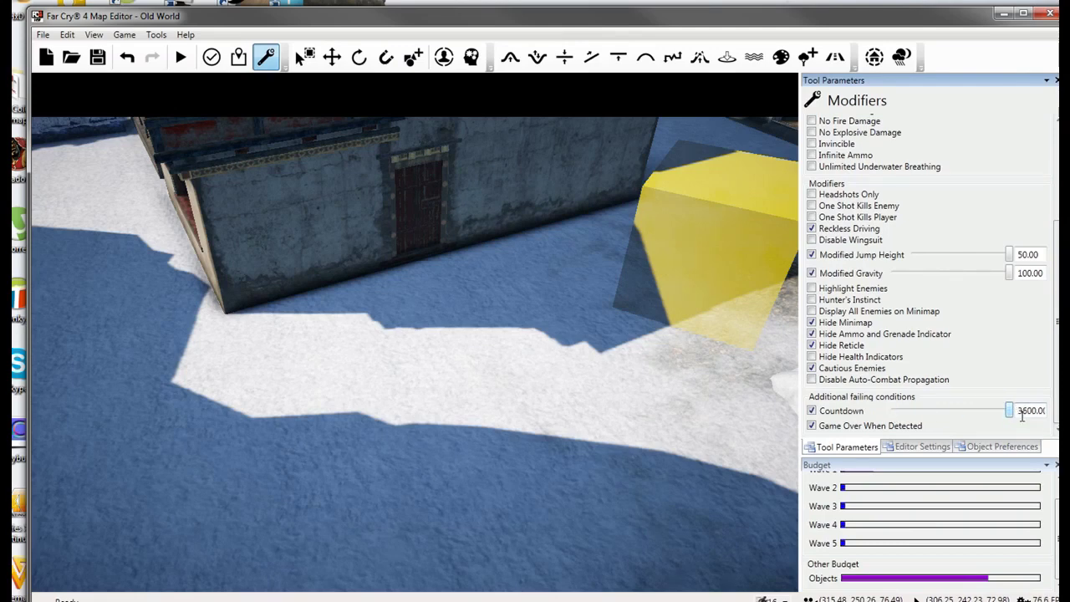
drag(1014, 413, 903, 413)
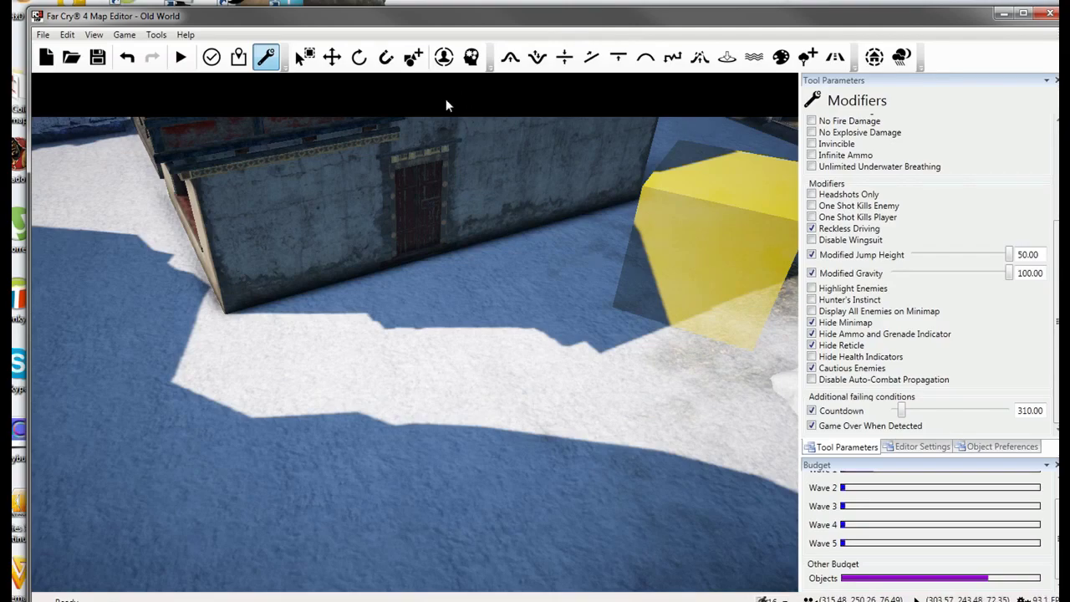
key(d)
right_drag(440, 98, 50, 96)
key(w)
key(w)
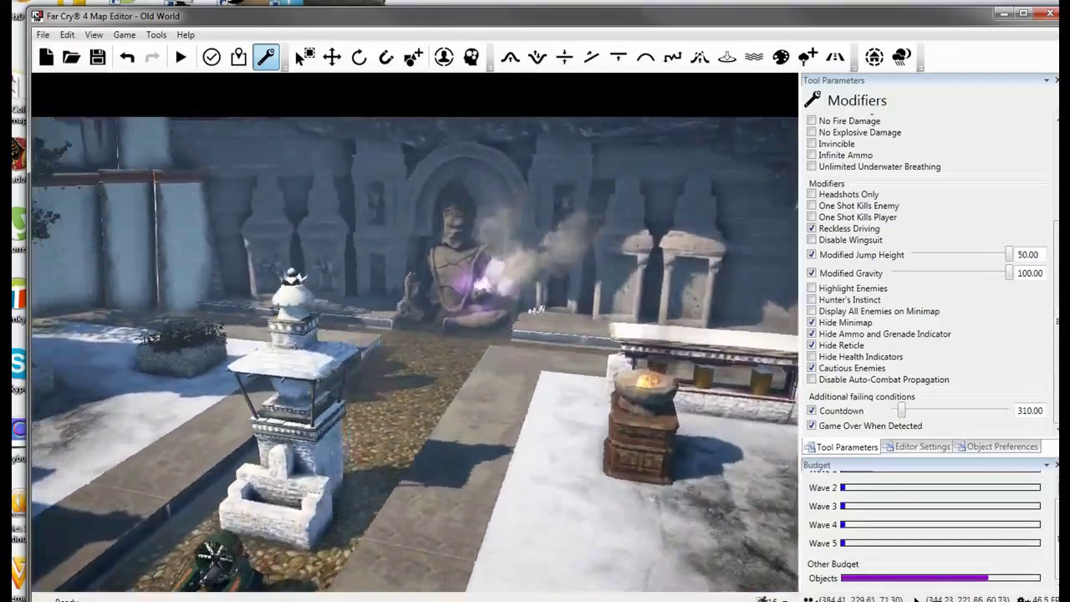
key(w)
right_drag(415, 334, 201, 242)
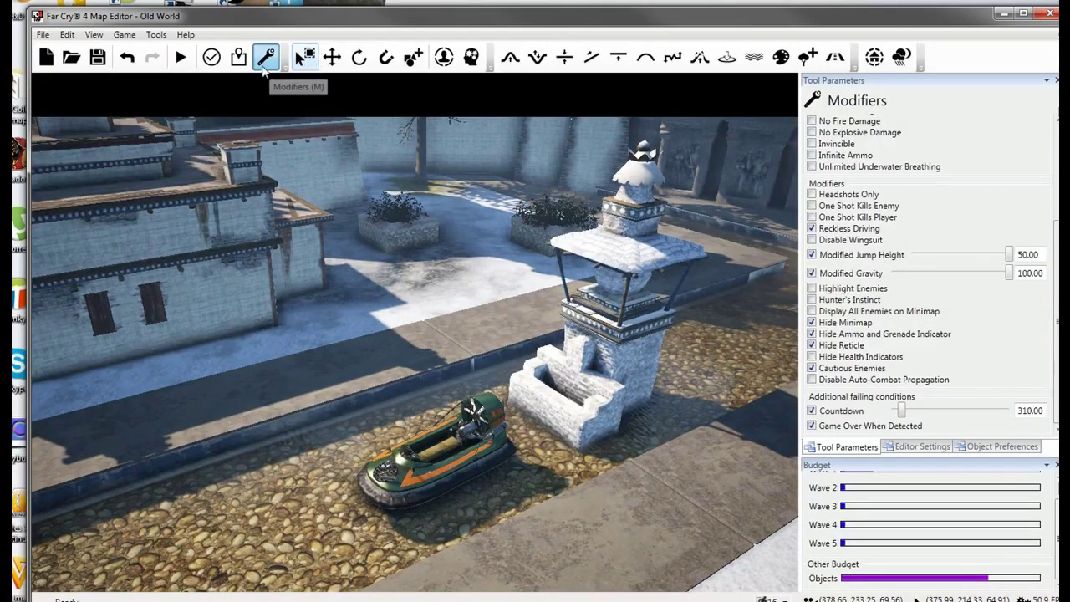
Set the player's inventory to RPG in the player settings.
drag(1056, 291, 1057, 205)
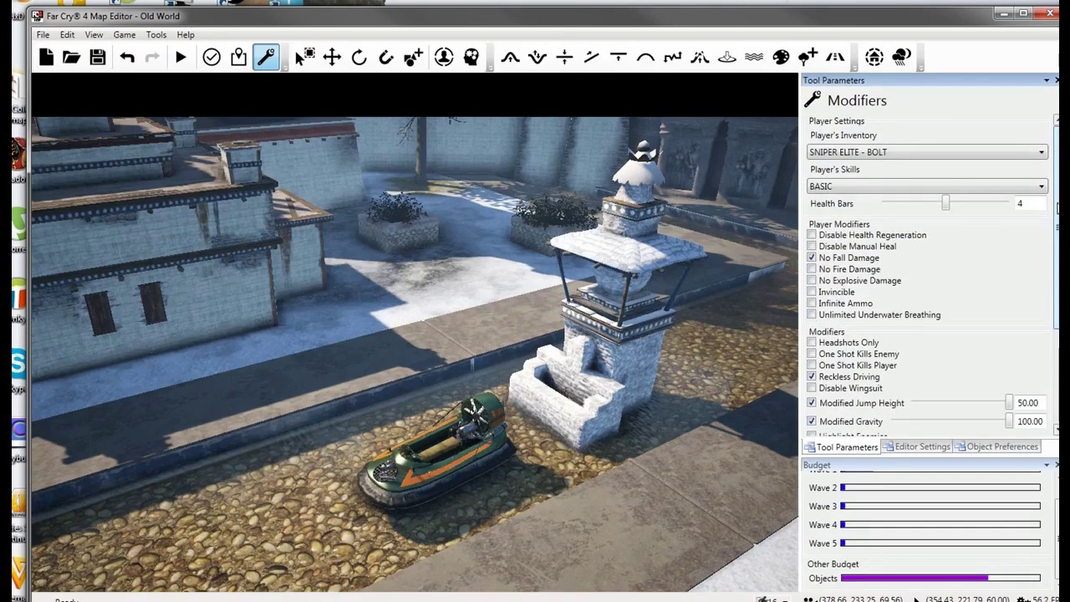
click(981, 154)
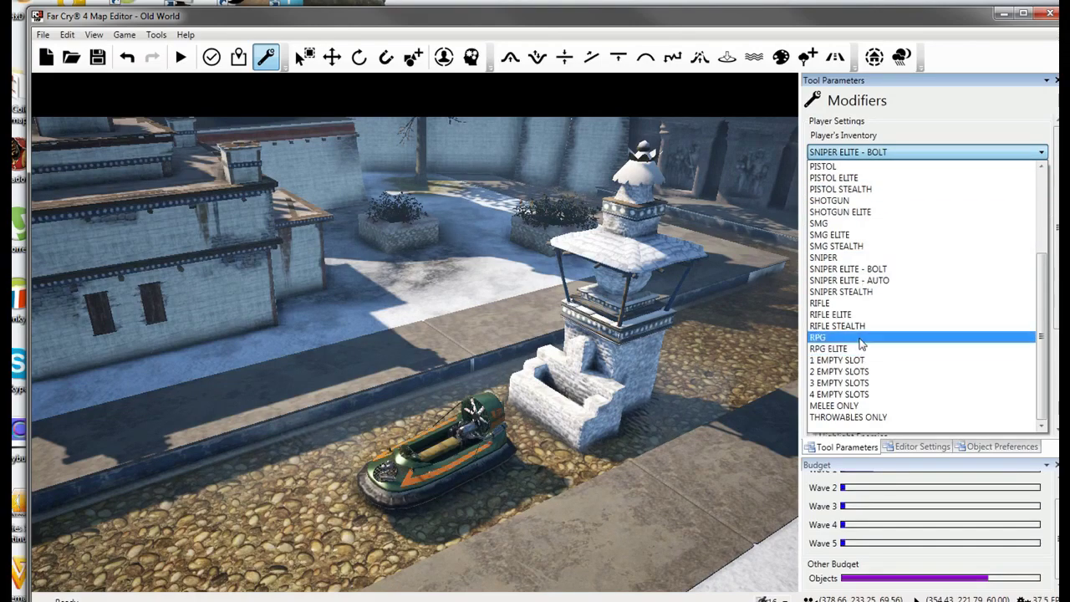
click(862, 338)
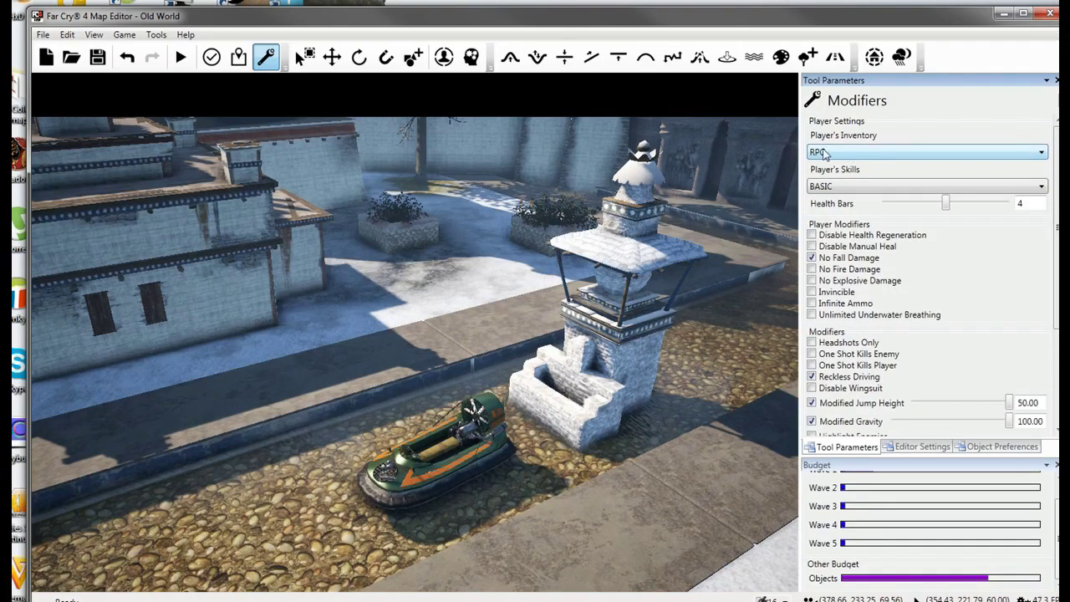
Set the player's skills to ALL in the player settings.
click(848, 156)
click(917, 157)
click(856, 192)
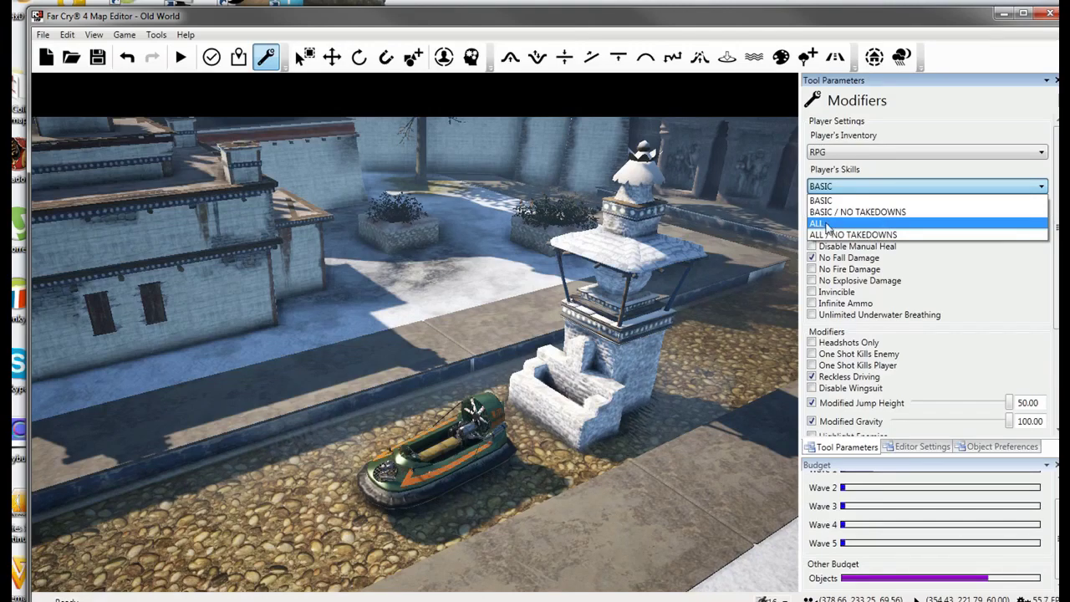
click(826, 224)
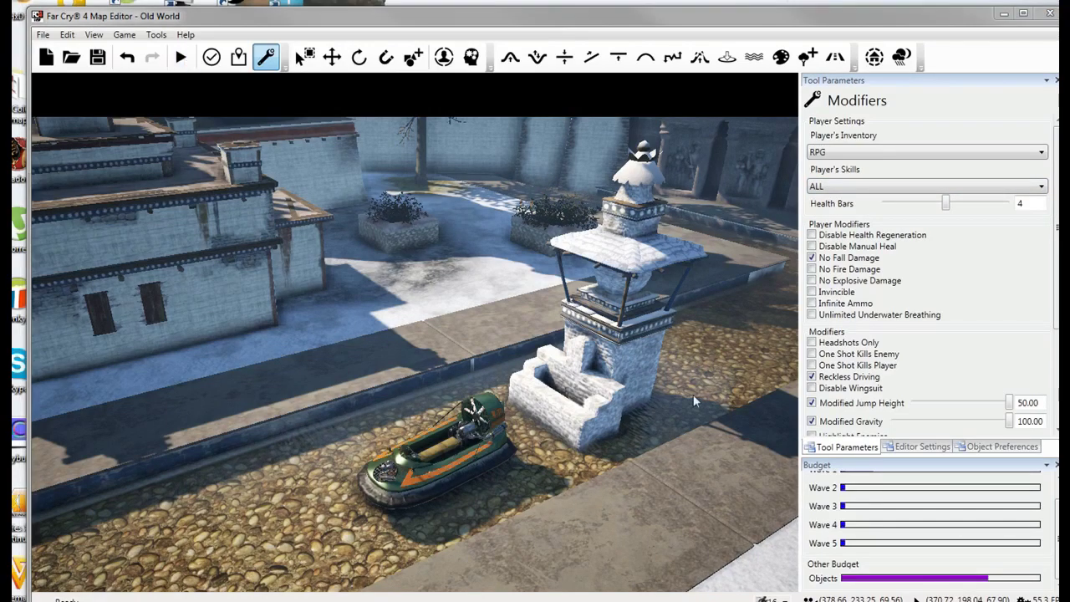
Start a playtest of the map, explore the snowy courtyard in front of the carved cliff wall and fire the RPG.
key(ctrl+g)
click(681, 320)
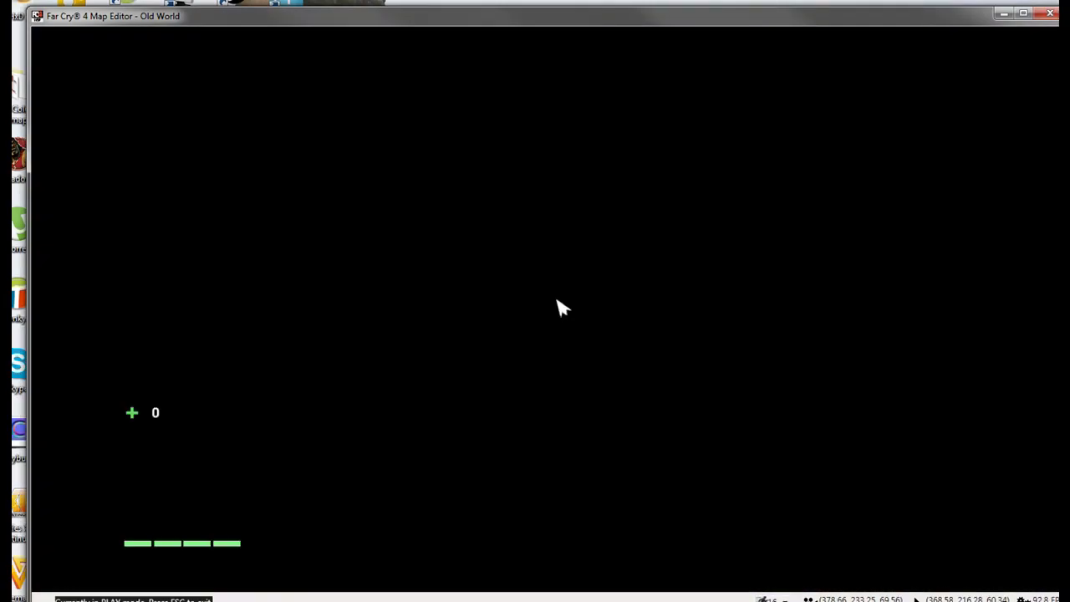
click(579, 515)
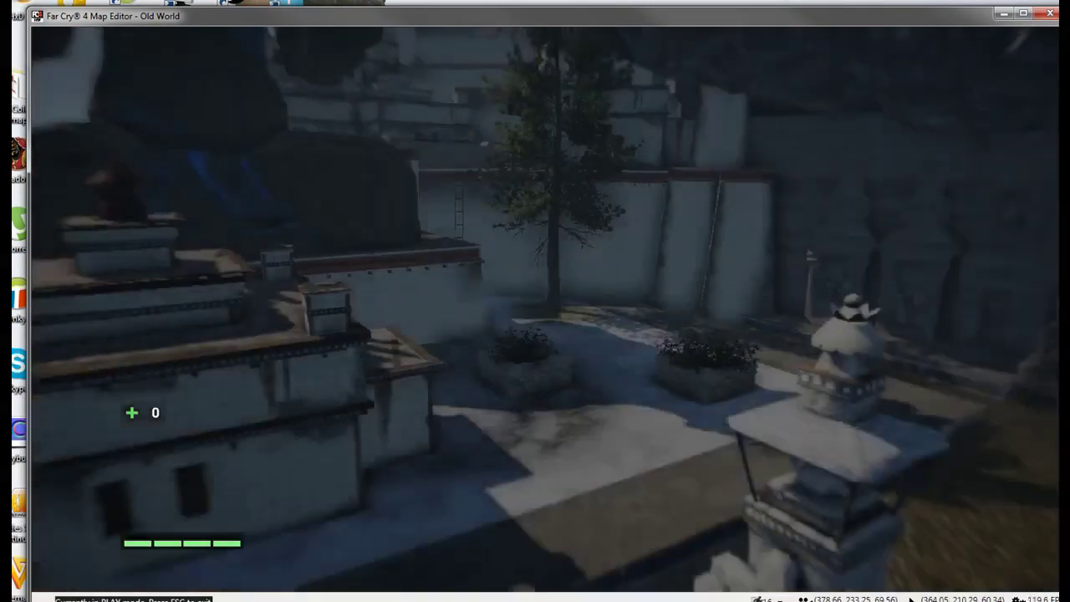
key(w)
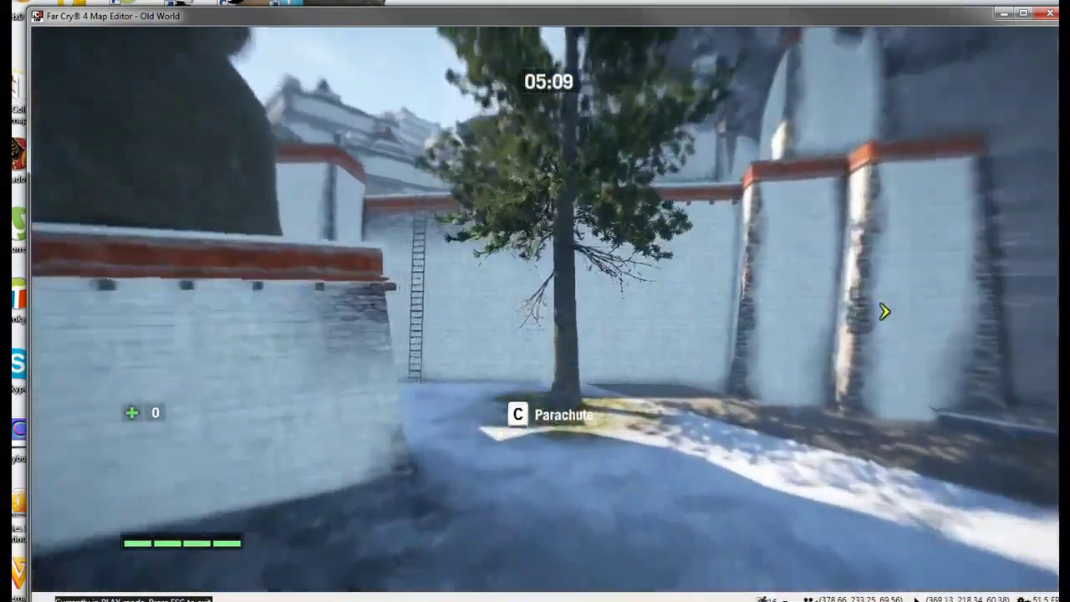
key(w)
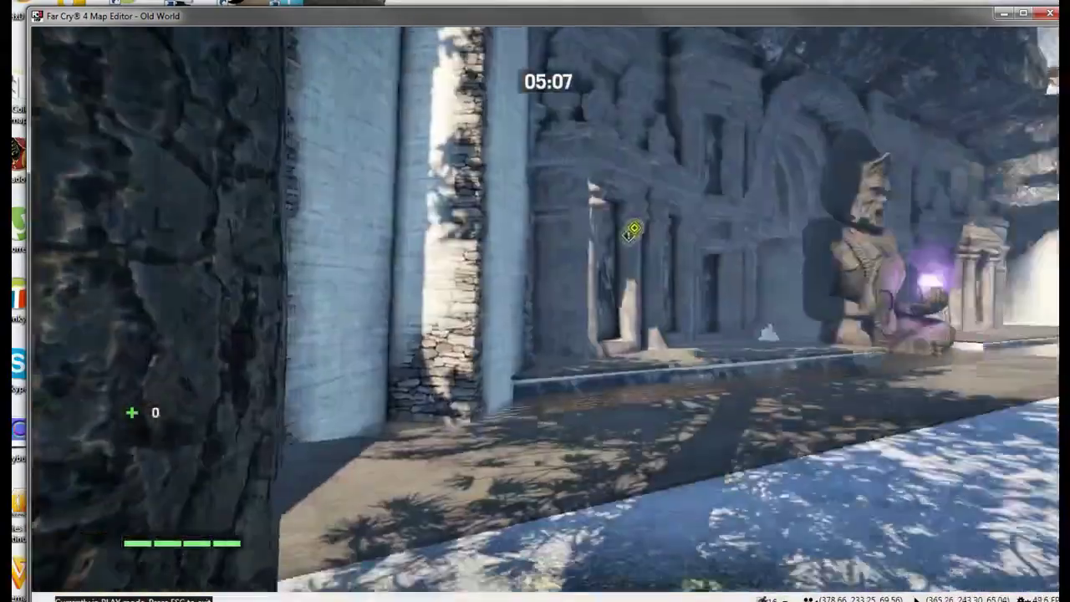
key(w)
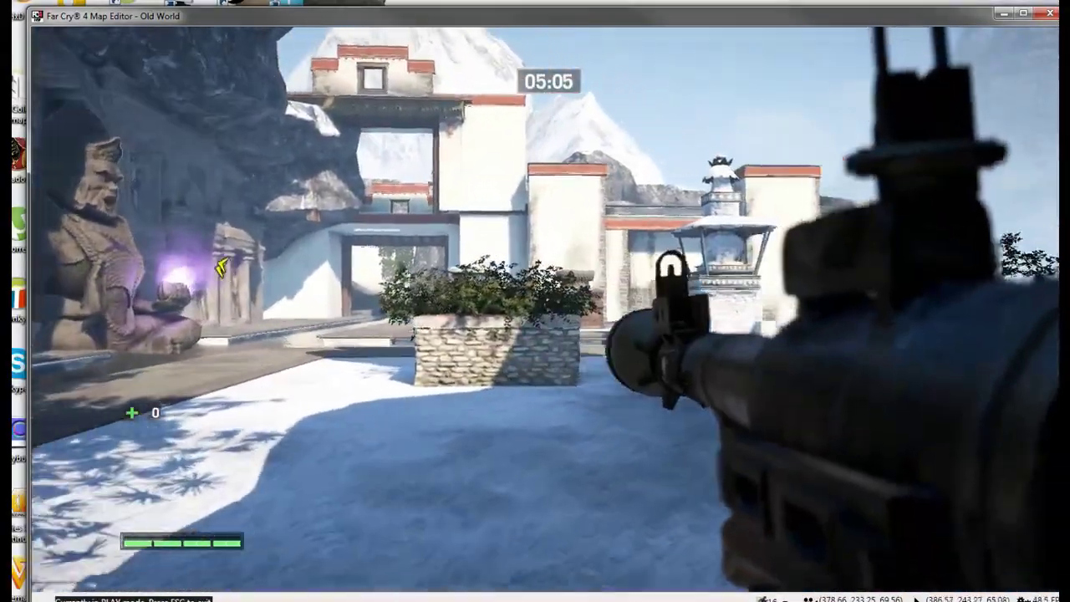
key(w)
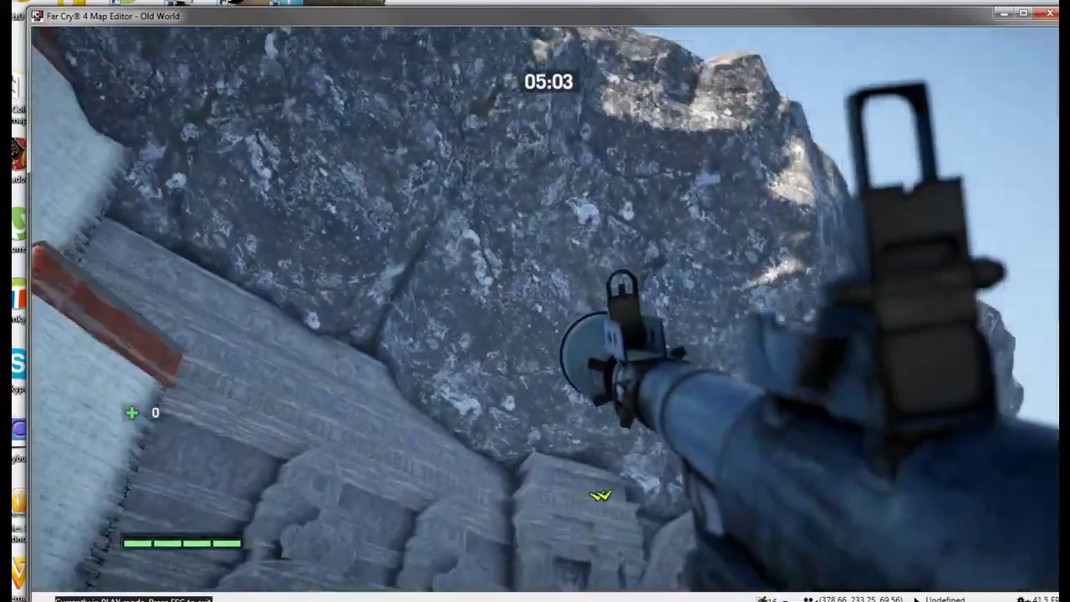
click(535, 302)
key(w)
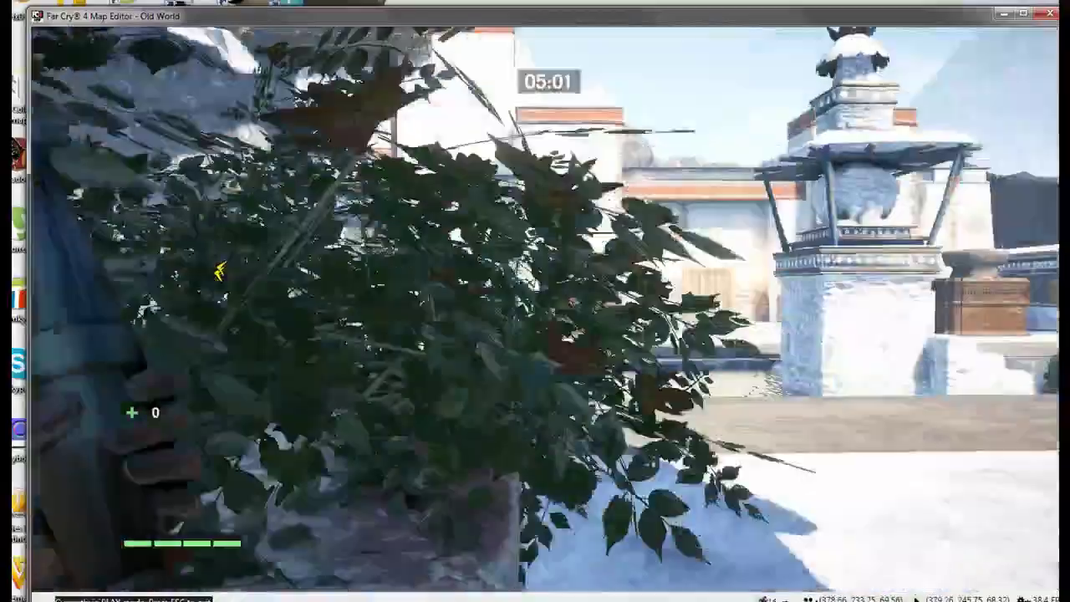
Continue the playtest past the shallow pool to the seated stone statue and the arched temple entrance behind it.
key(w)
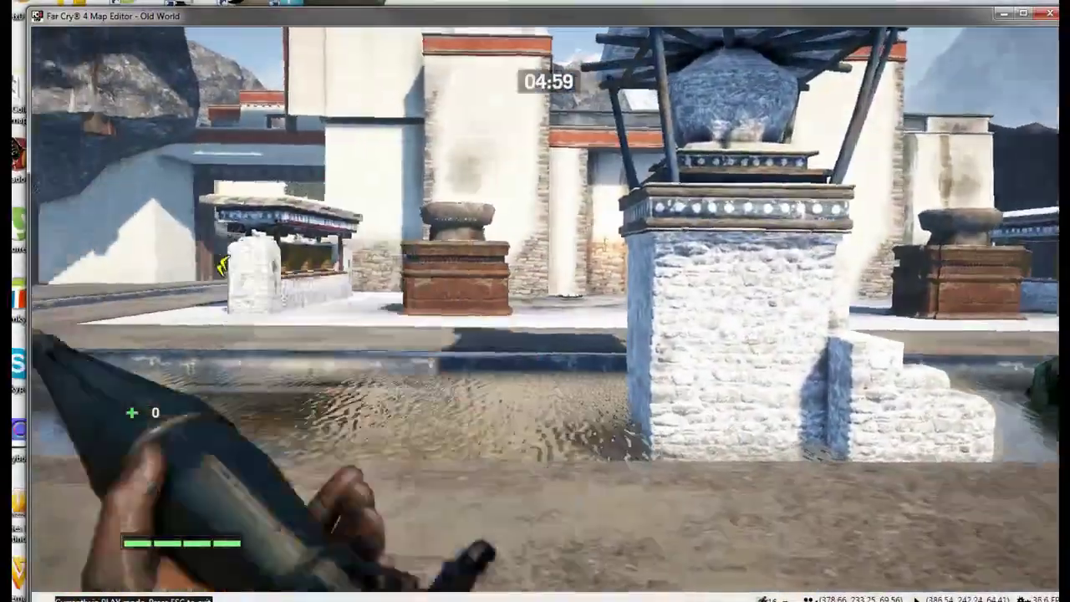
key(w)
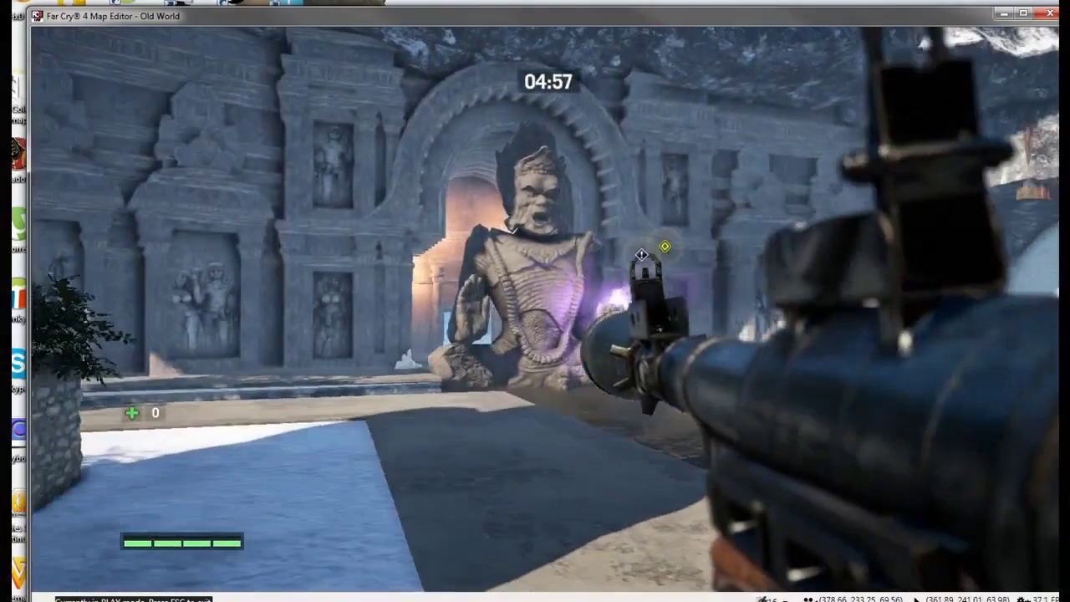
key(w)
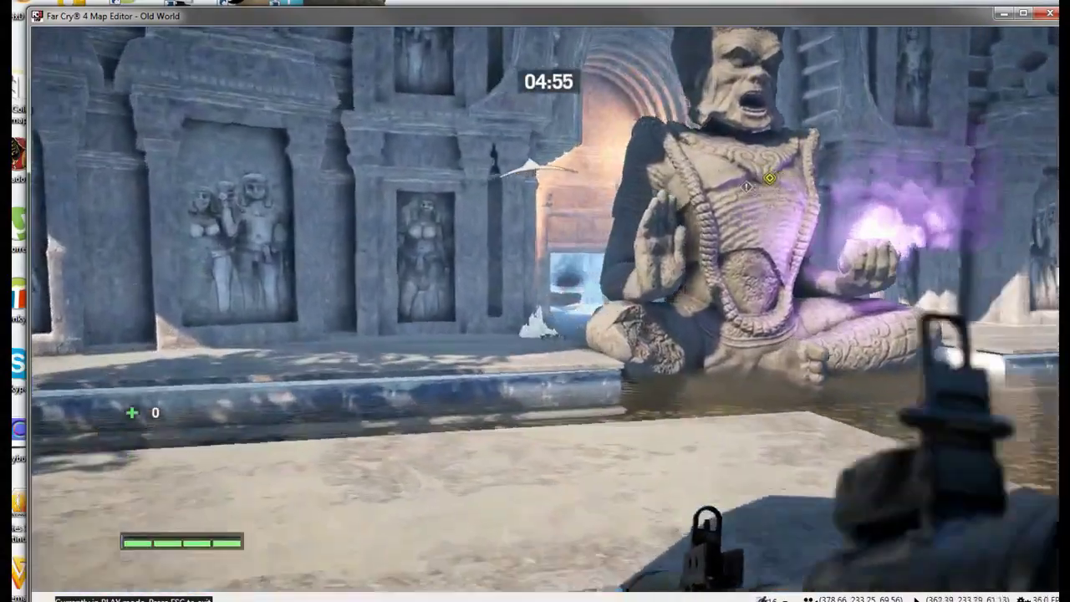
key(w)
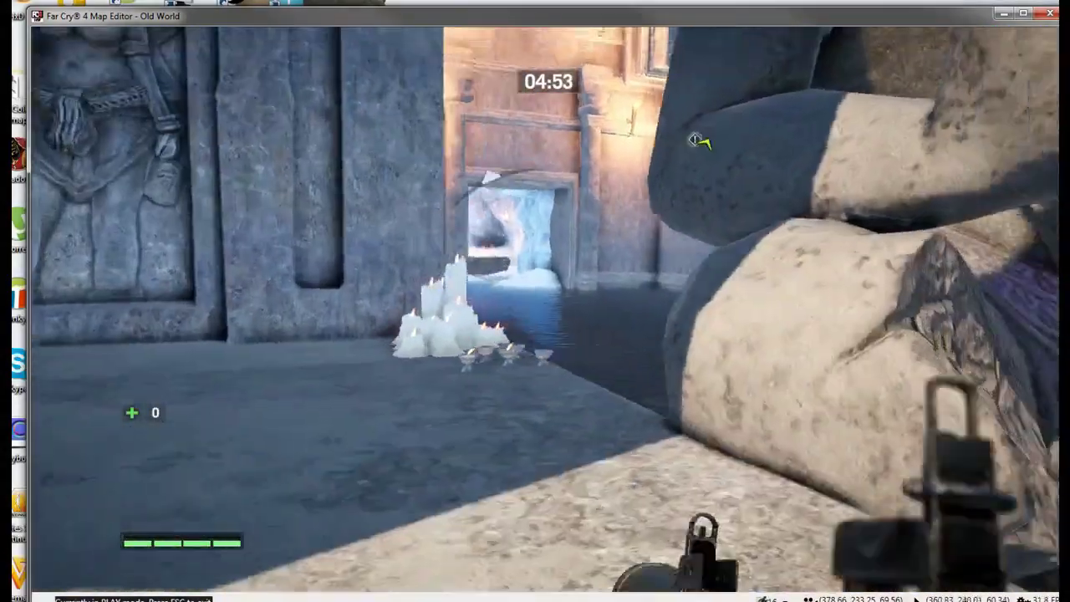
key(w)
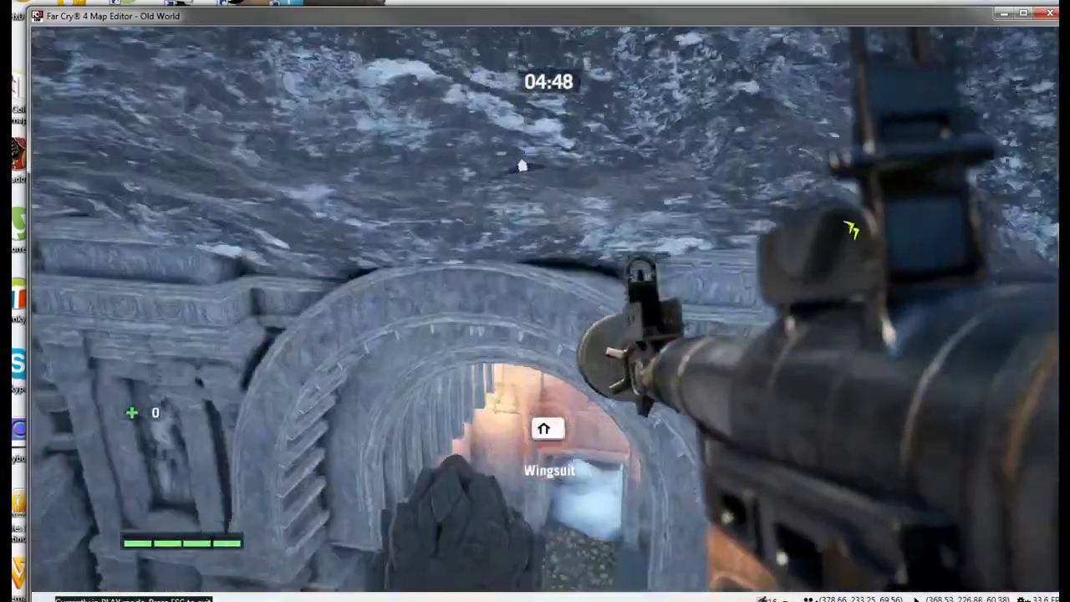
Try out the RPG and high jumps above the courtyard, then end the playtest and return to the map editor.
click(832, 211)
key(w)
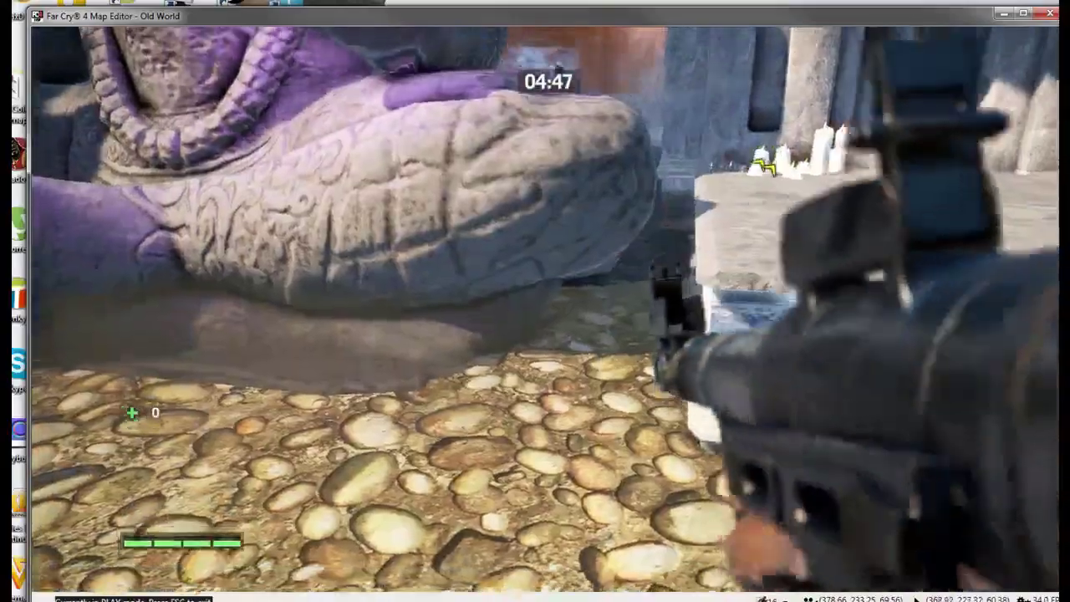
key(f)
key(w)
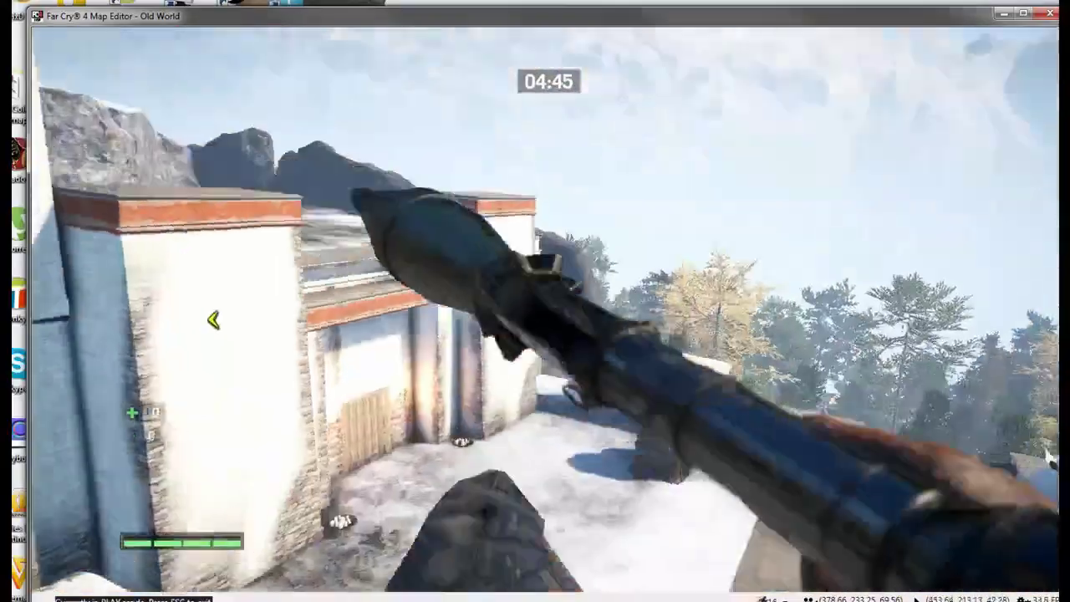
key(w)
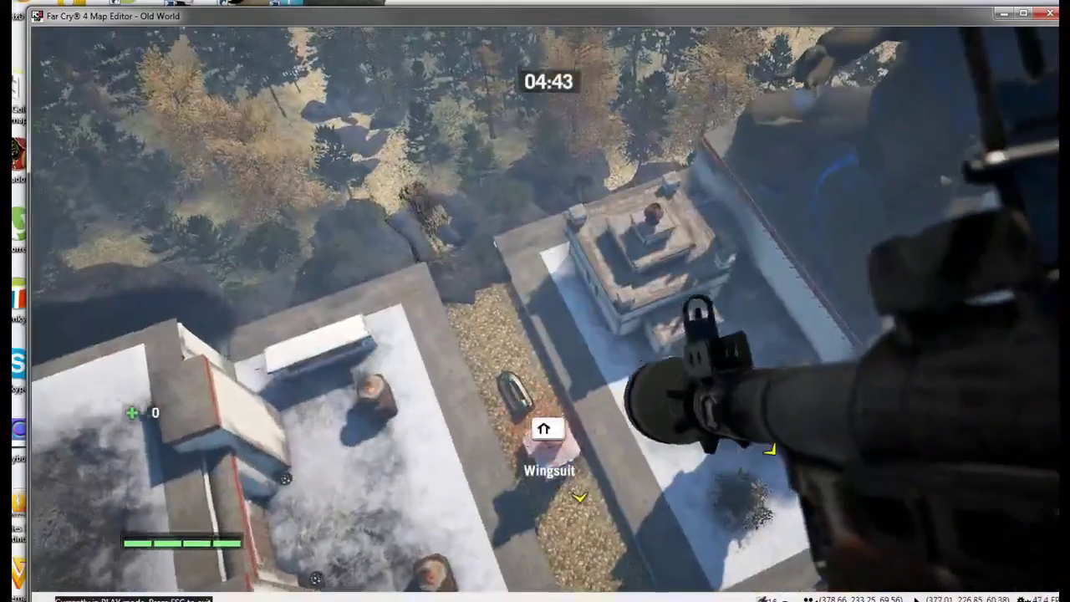
key(Escape)
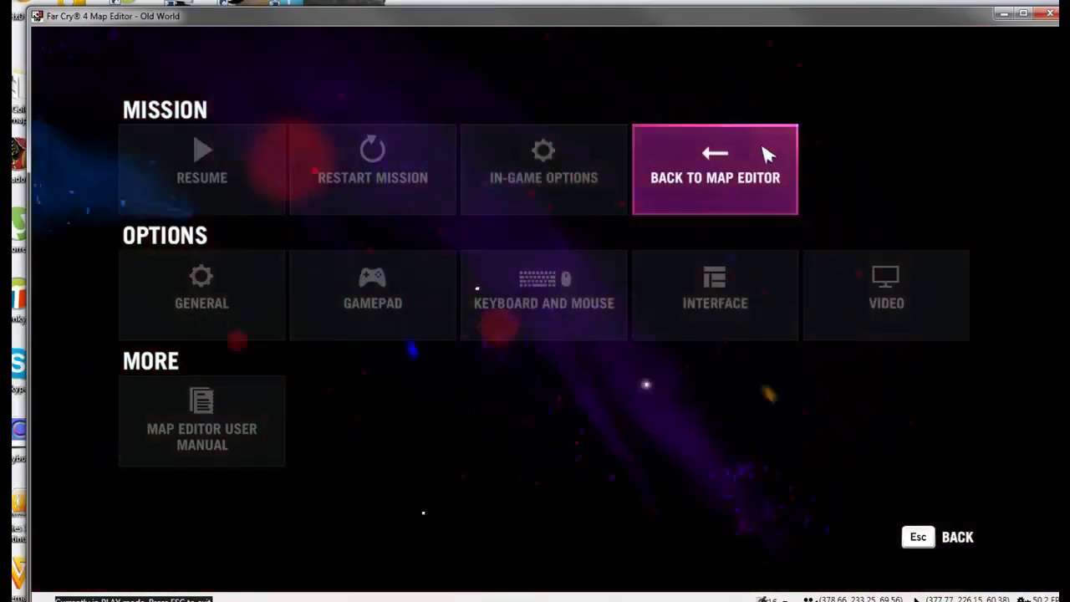
click(767, 155)
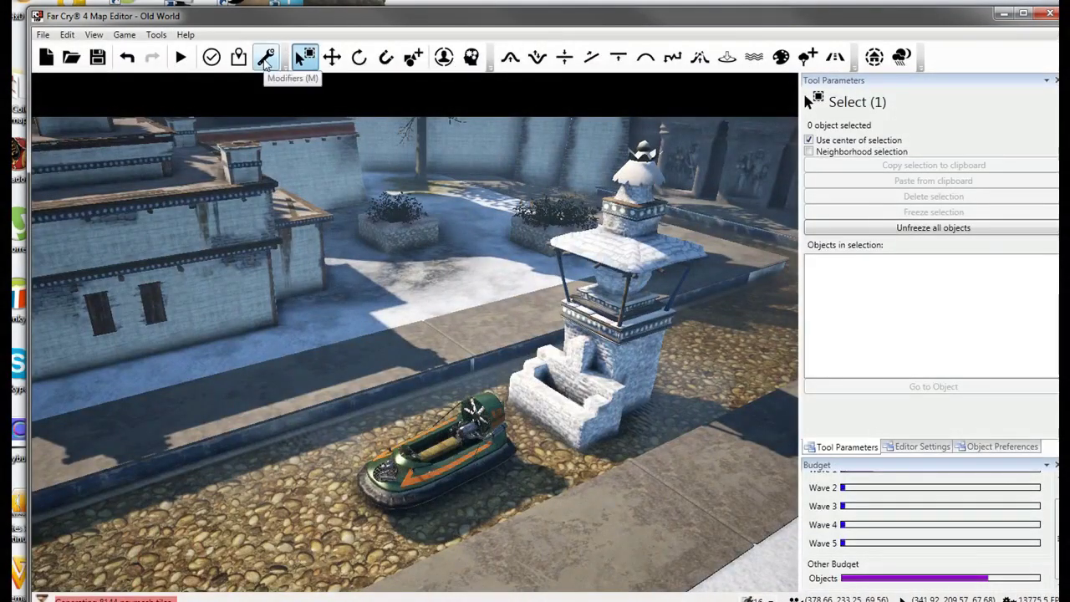
Set the player's Health Bars to 6 in the modifiers.
click(266, 59)
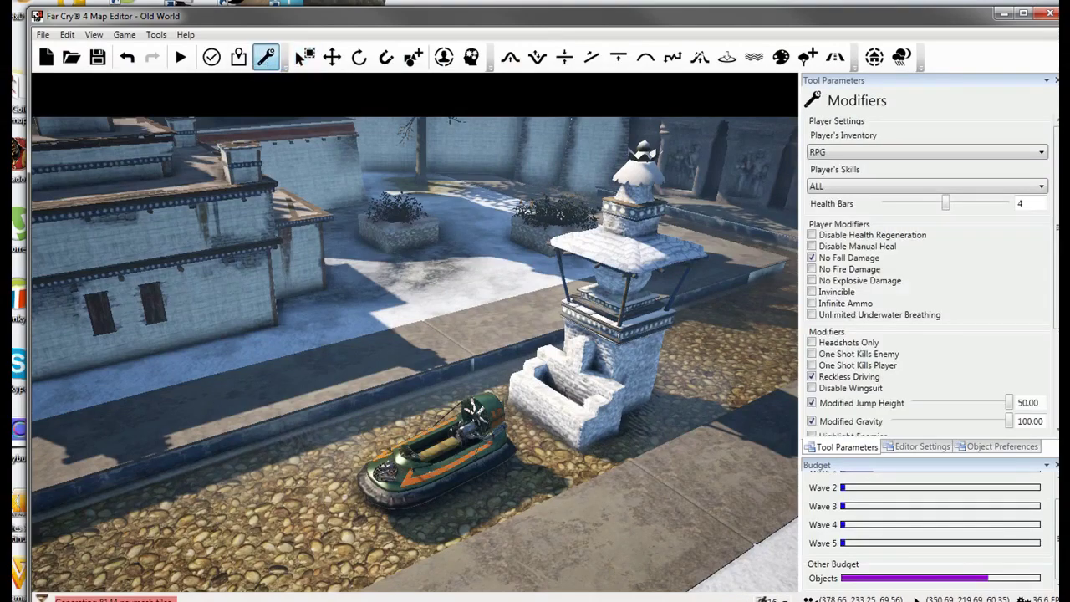
drag(1055, 303, 1054, 328)
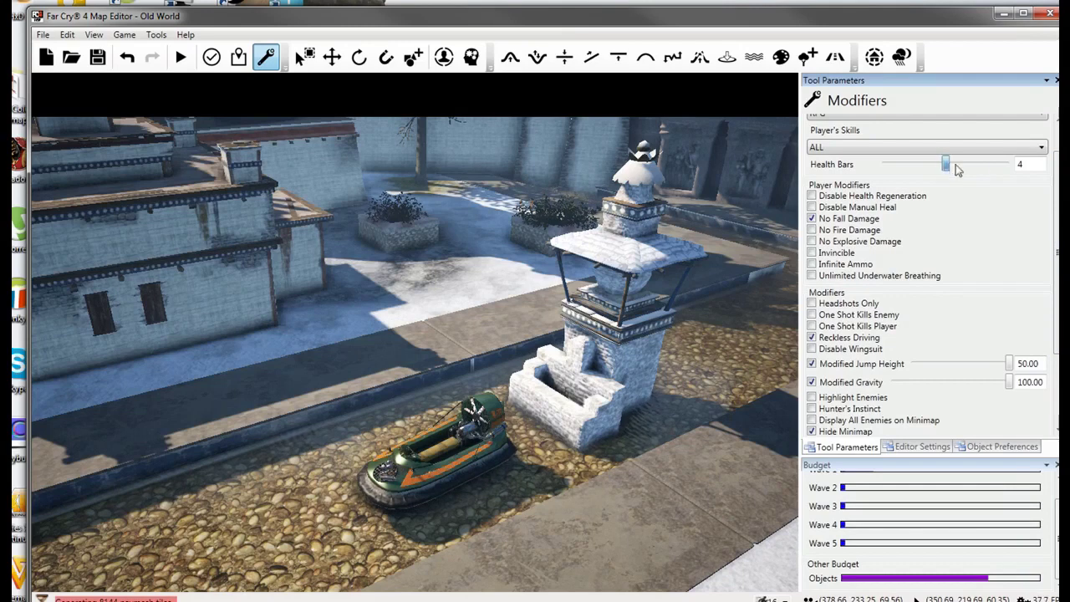
mouse_move(959, 170)
mouse_down()
mouse_move(1007, 168)
mouse_move(917, 167)
mouse_move(1008, 167)
mouse_move(913, 167)
mouse_move(1020, 177)
mouse_up()
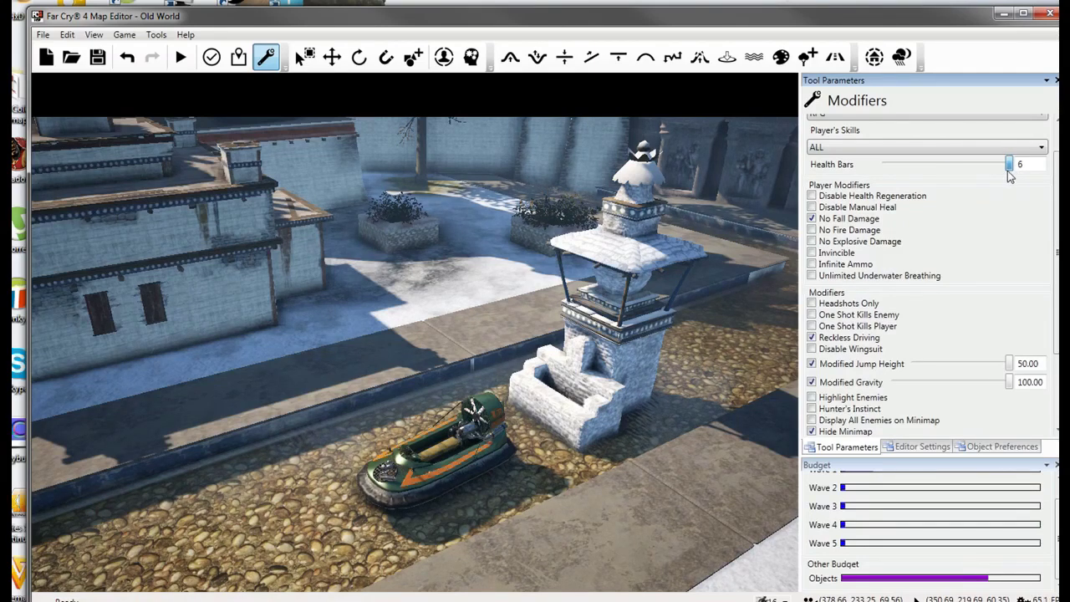
mouse_move(1010, 174)
mouse_down()
mouse_move(984, 176)
mouse_move(1021, 174)
mouse_up()
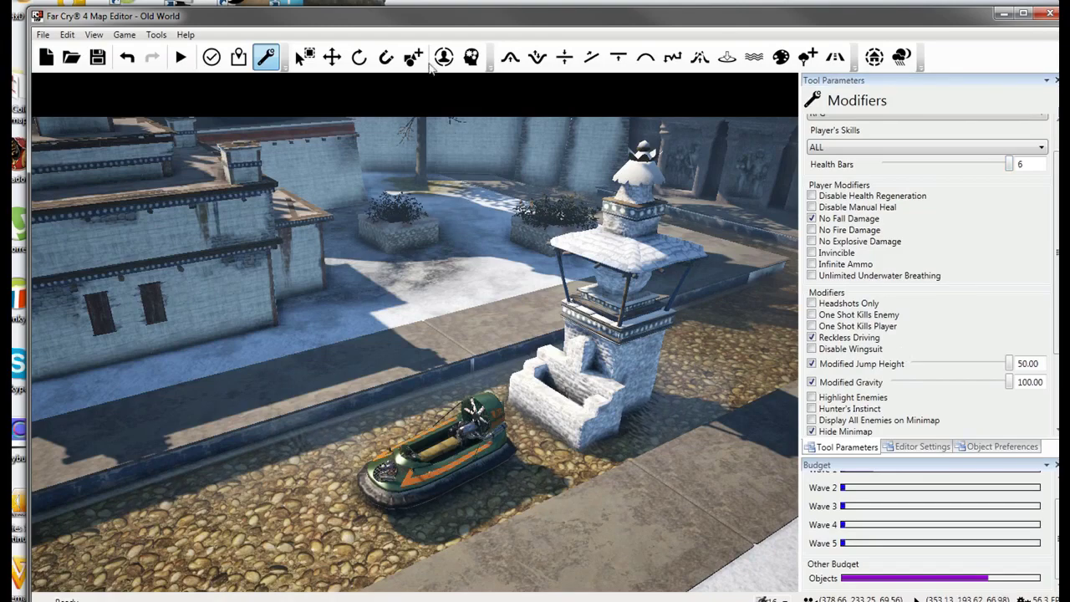
Place two Outsider Male 4 allies from the Ambient AI objects close together on the paved walkway beside the pebble-bottomed pool.
click(444, 57)
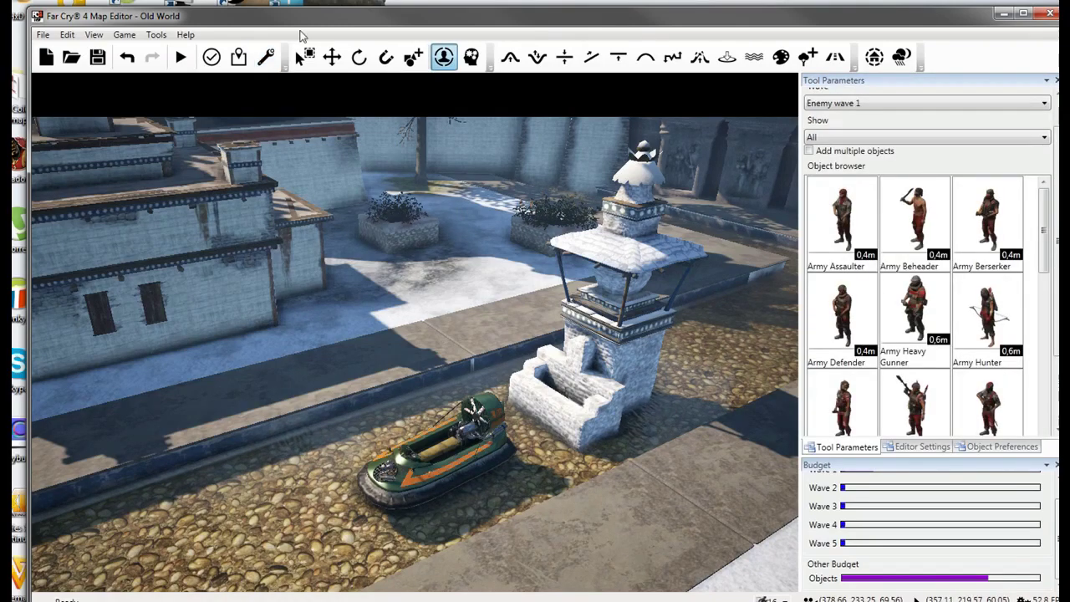
scroll(1052, 262, up, 1)
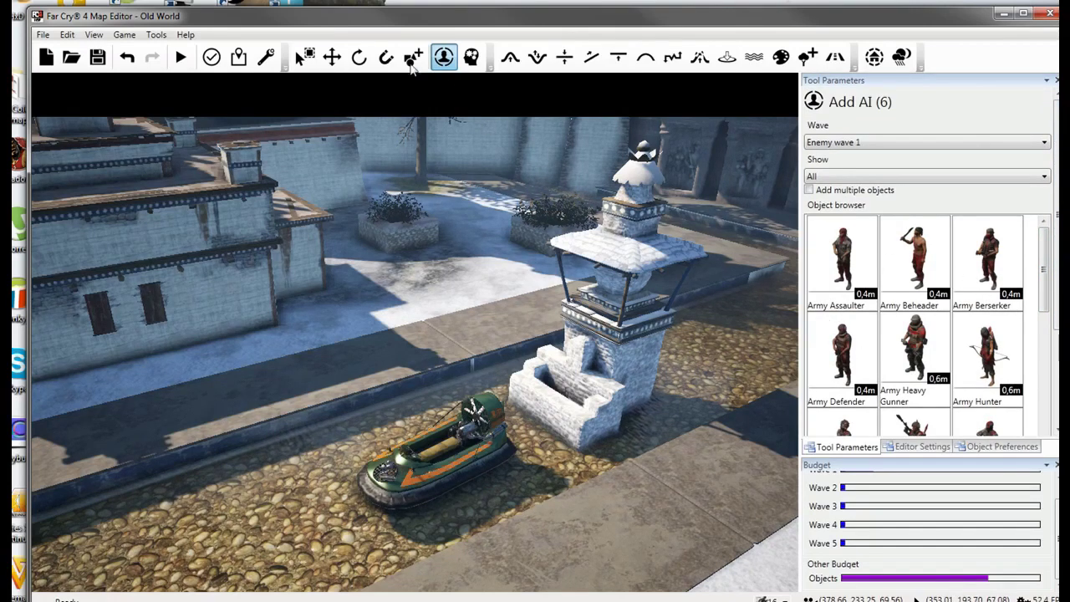
click(413, 58)
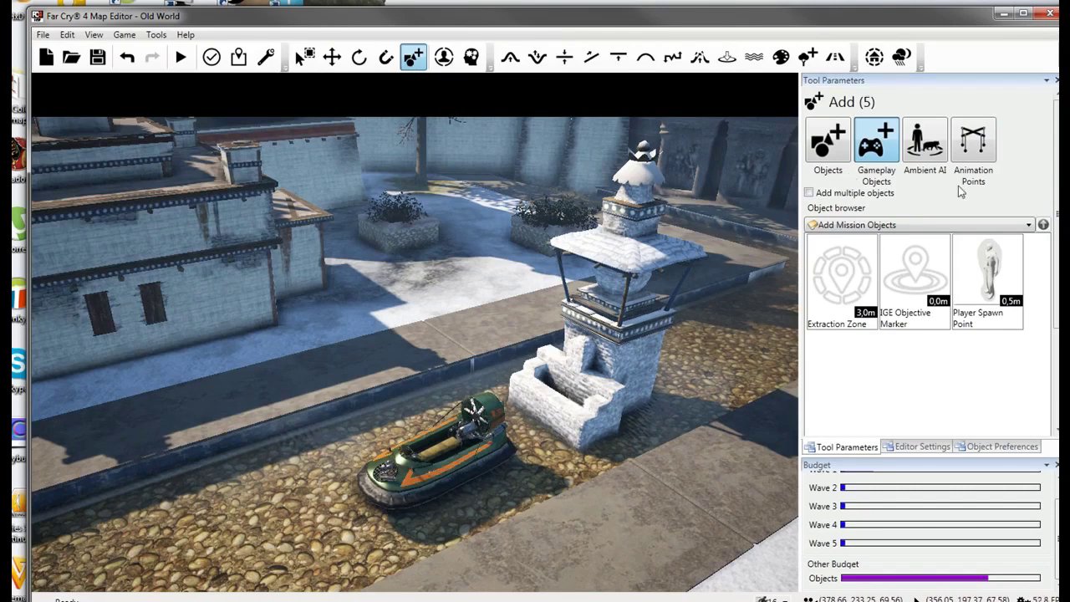
click(925, 144)
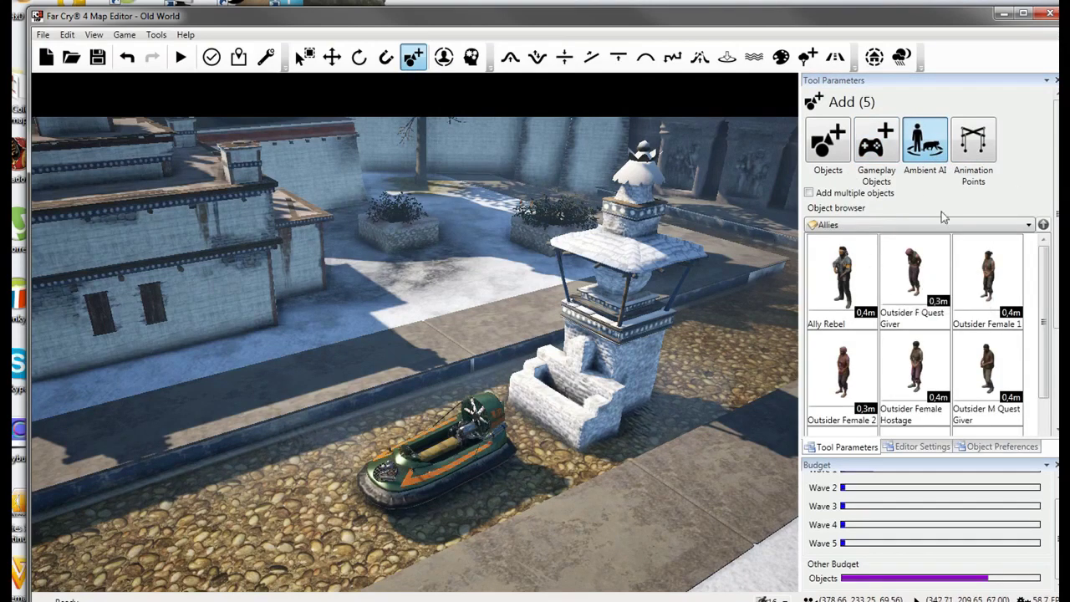
click(856, 226)
click(856, 239)
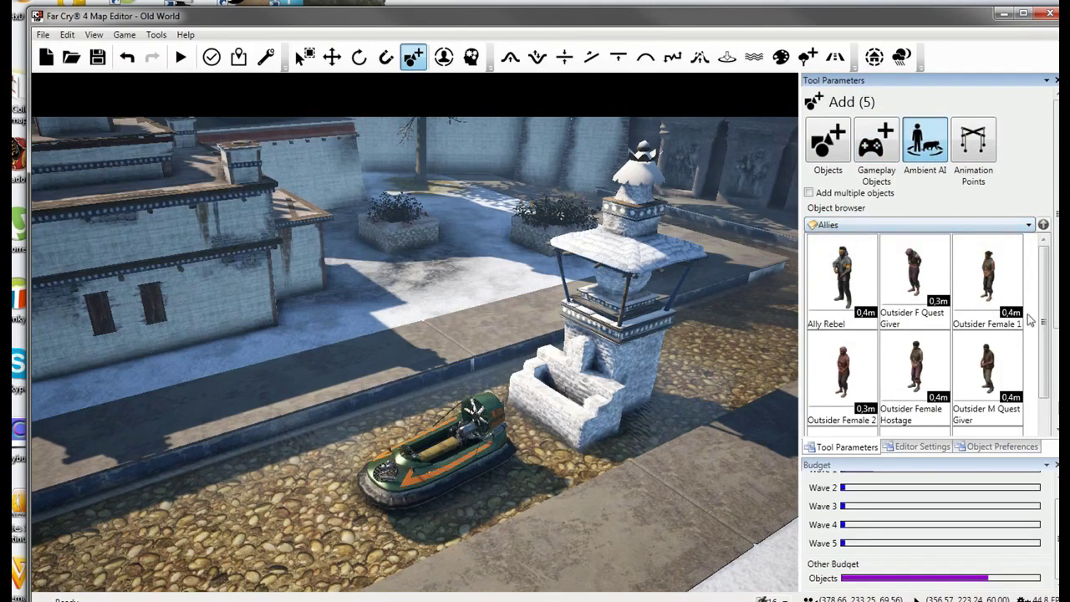
drag(1044, 306, 1042, 359)
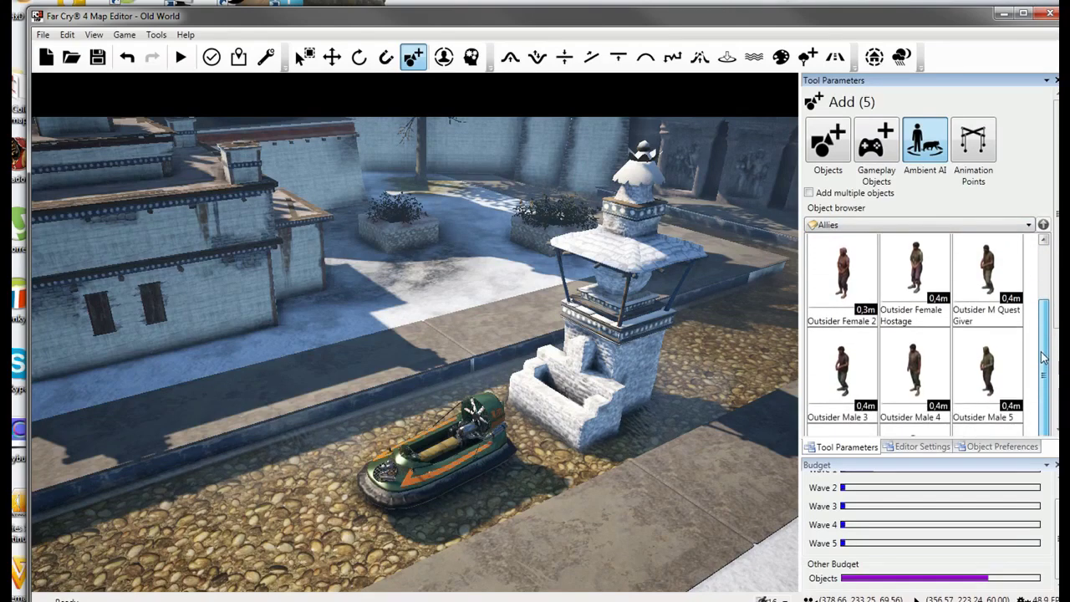
click(914, 377)
right_drag(712, 465, 786, 458)
scroll(581, 408, up, 5)
scroll(585, 407, down, 5)
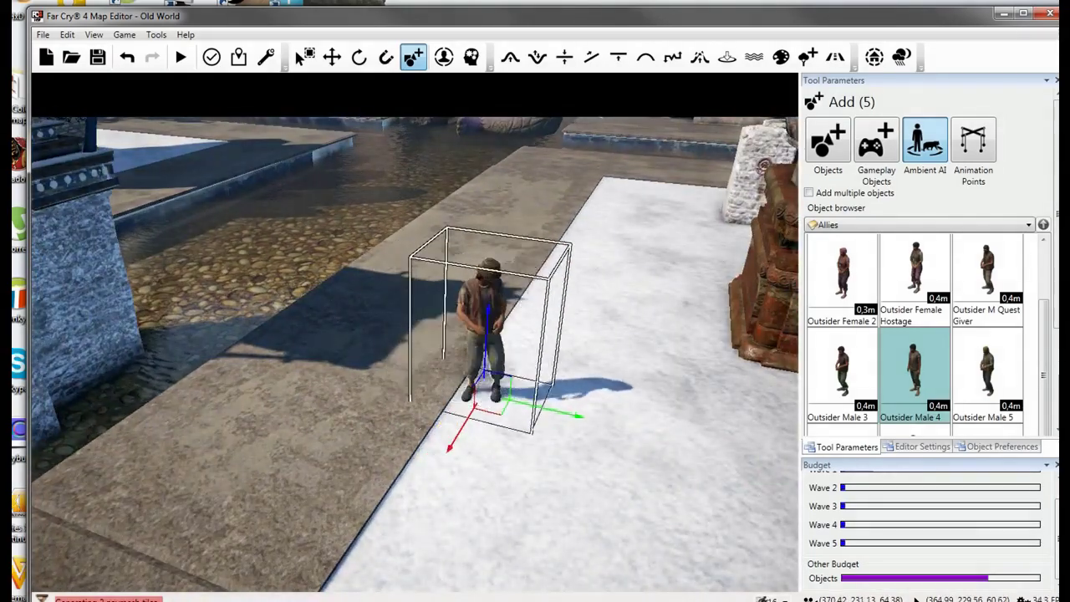
click(399, 351)
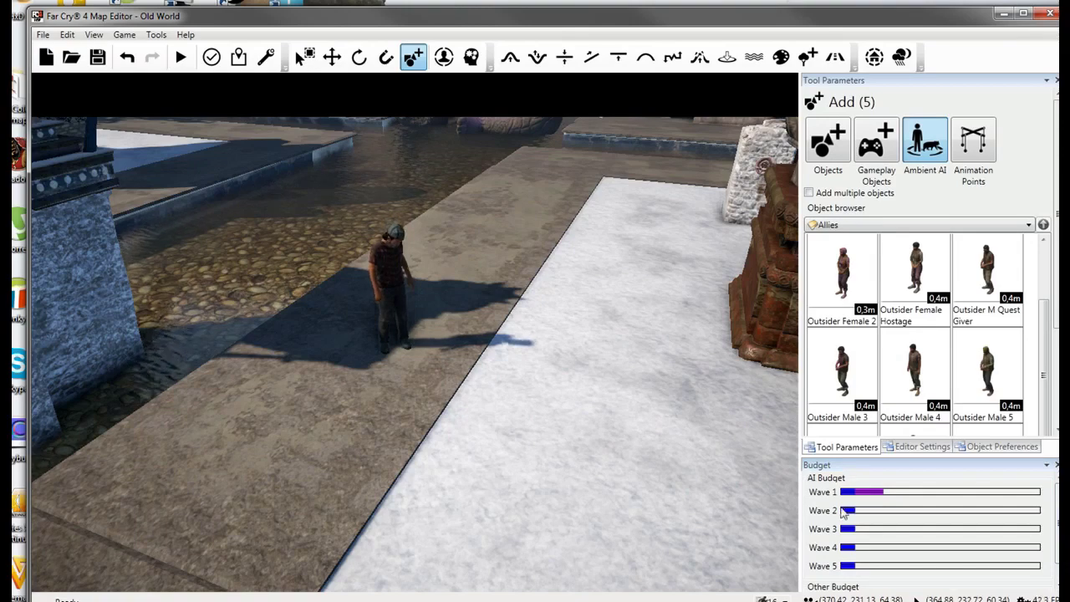
click(913, 376)
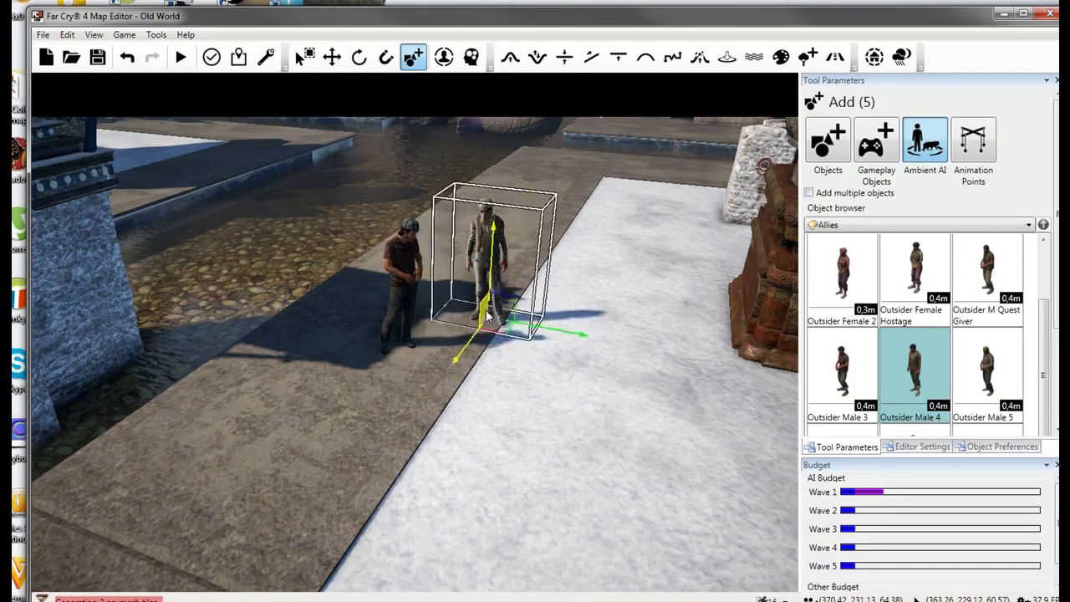
click(489, 314)
Place an Asian Elephant and an Attack Dog from the Ambient AI animals on the snow beside the two allies.
click(924, 226)
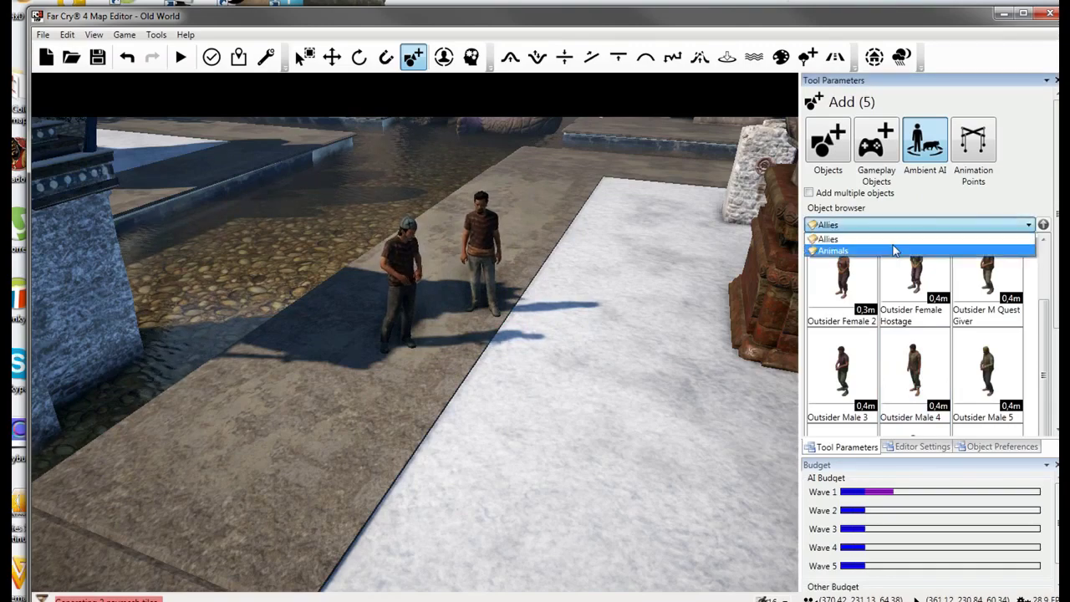
click(894, 251)
drag(1049, 302, 1050, 264)
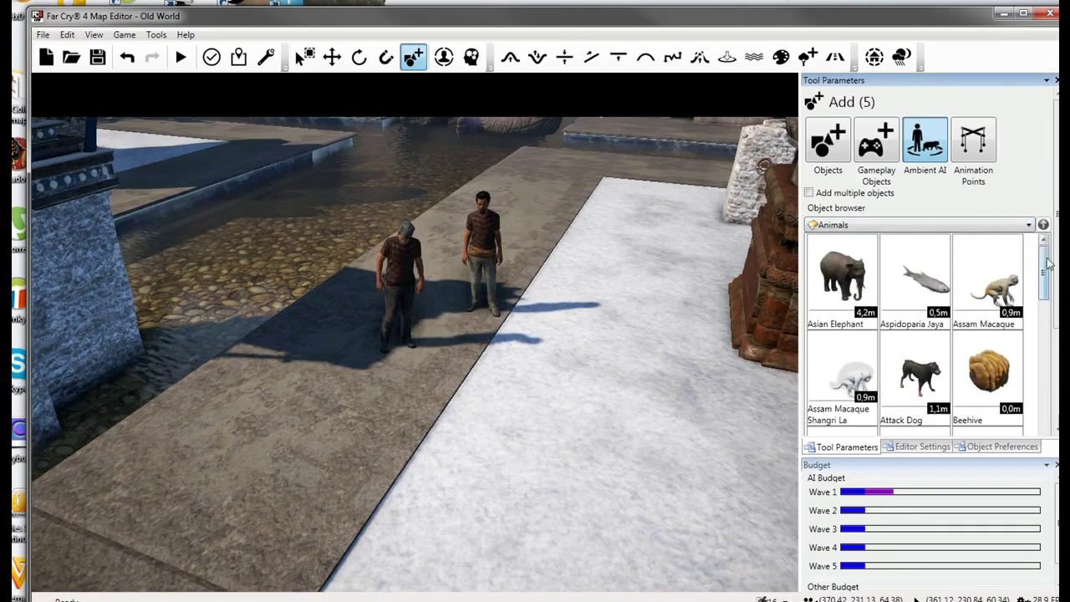
click(843, 280)
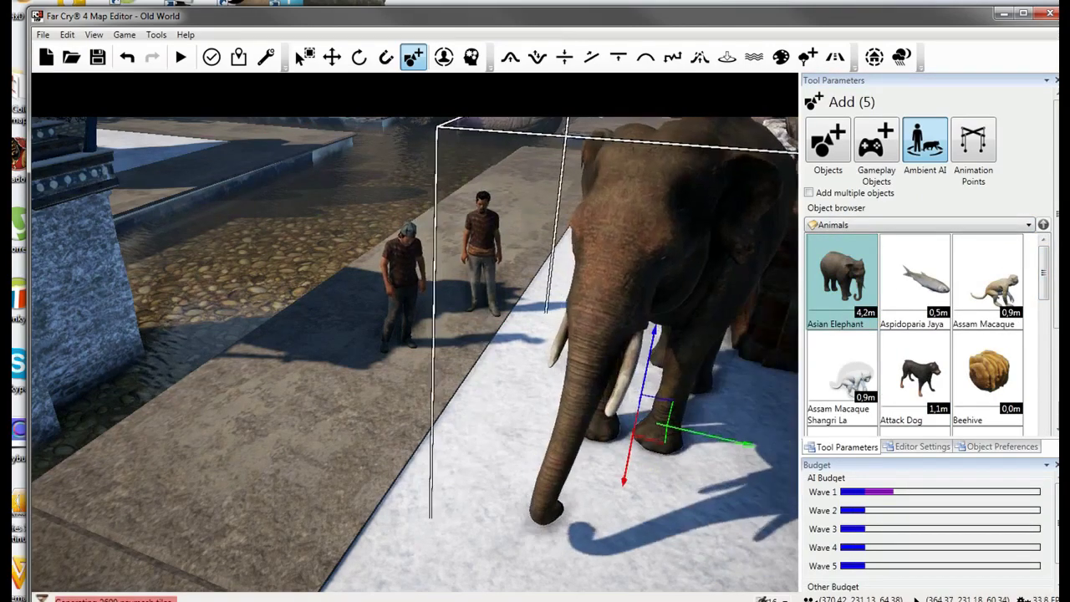
click(604, 317)
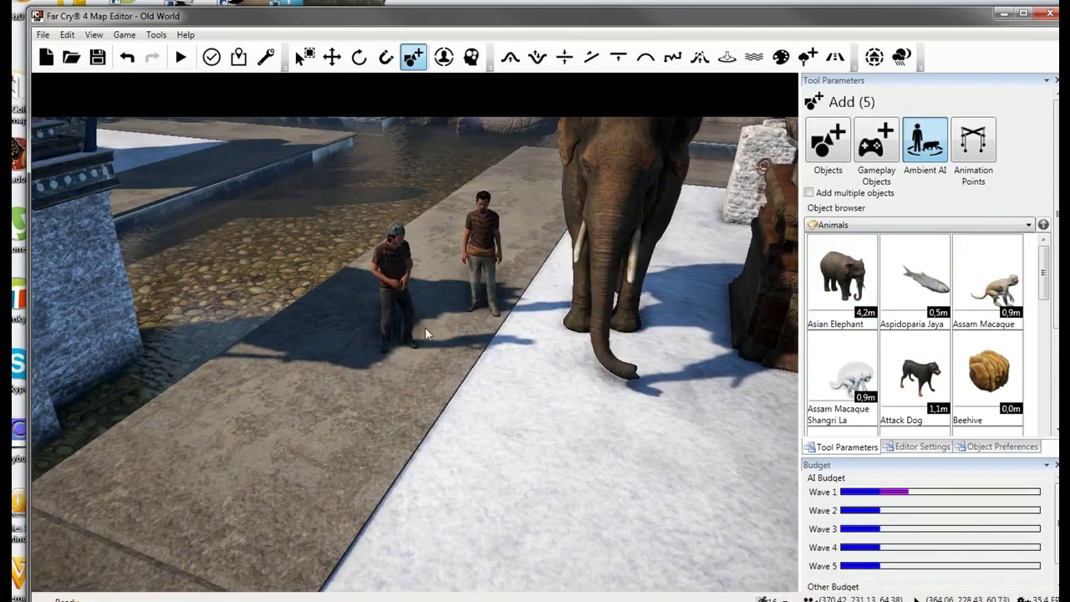
right_drag(427, 333, 435, 276)
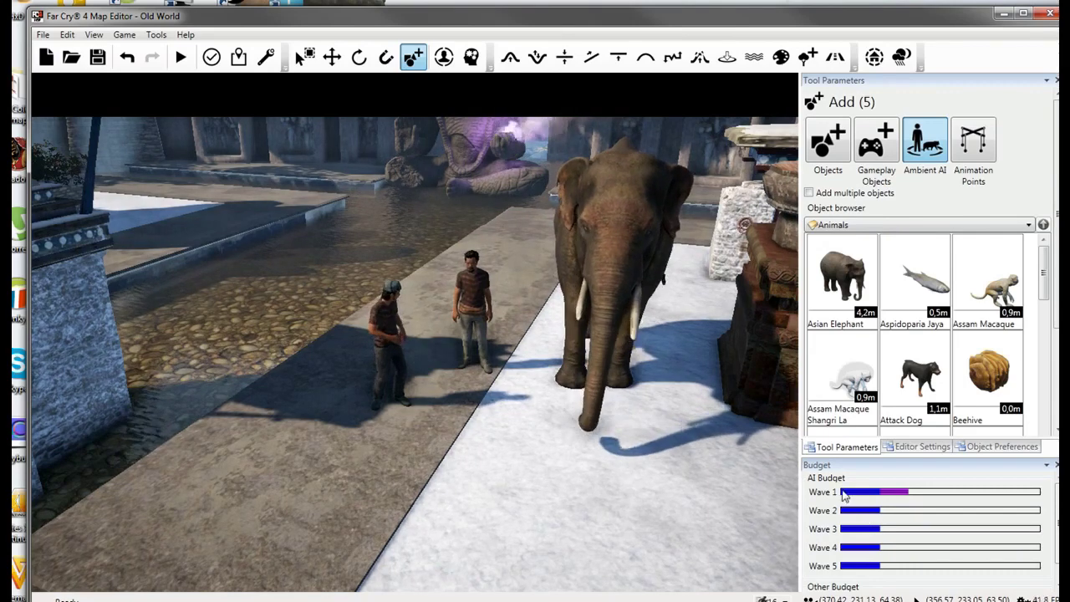
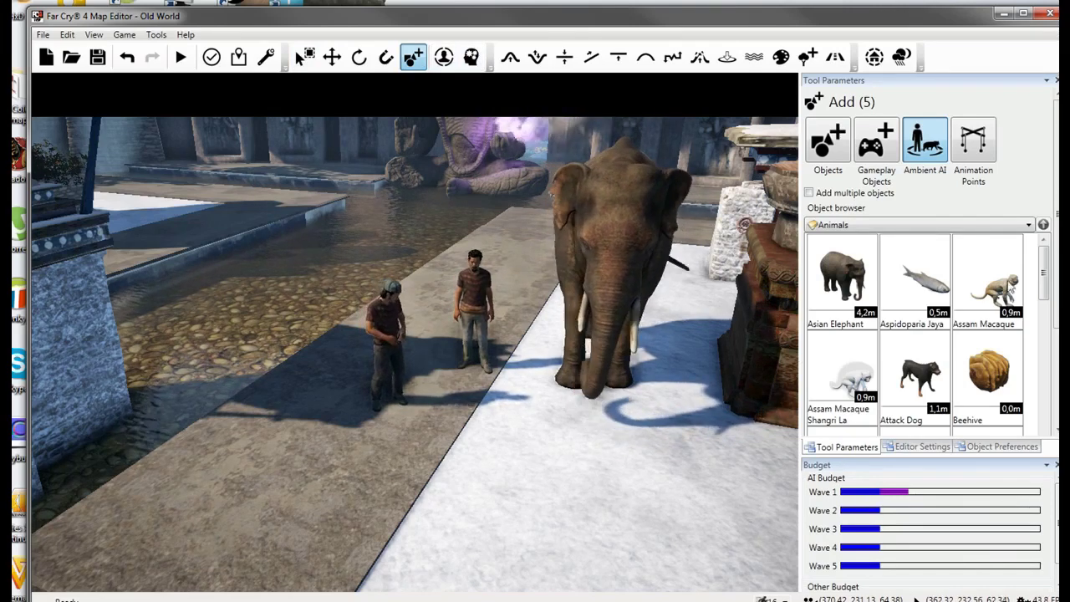
click(918, 373)
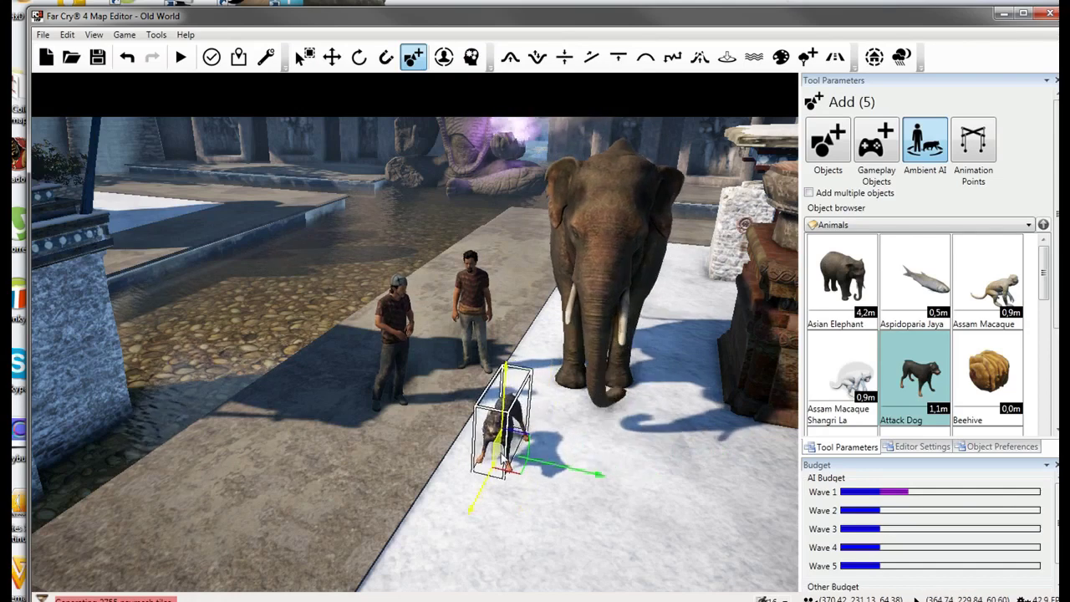
click(504, 435)
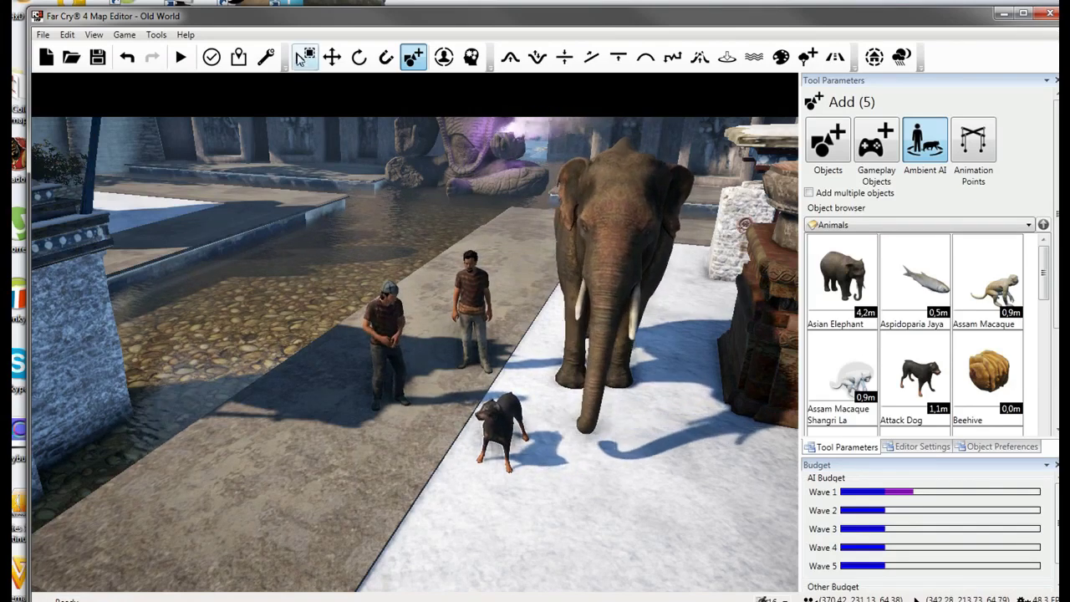
Open the Add AI tool and examine the available enemy waves and the options for which waves to show.
click(444, 58)
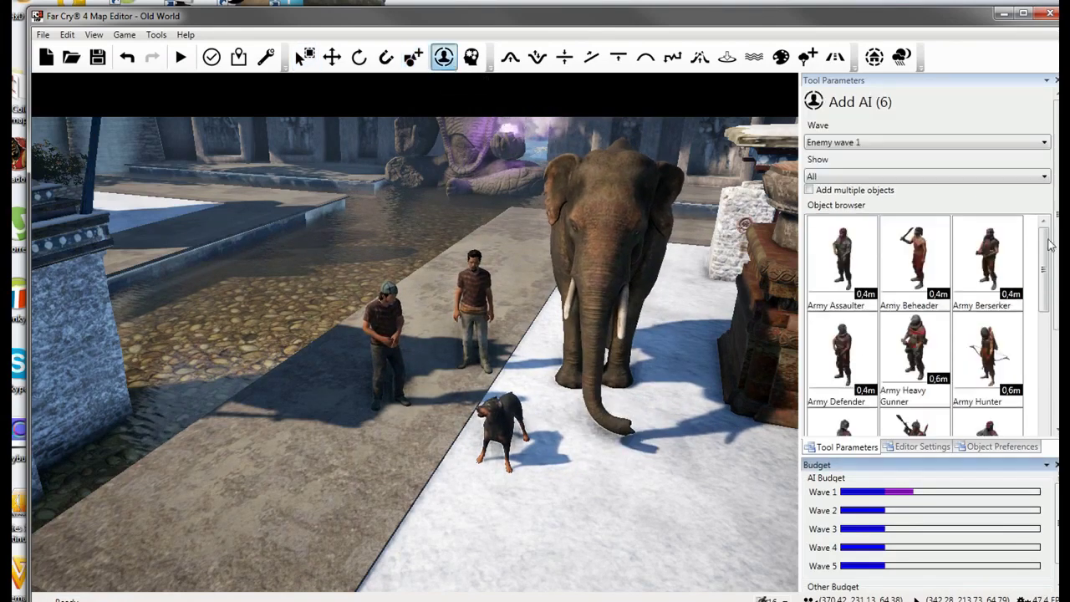
click(867, 140)
click(871, 143)
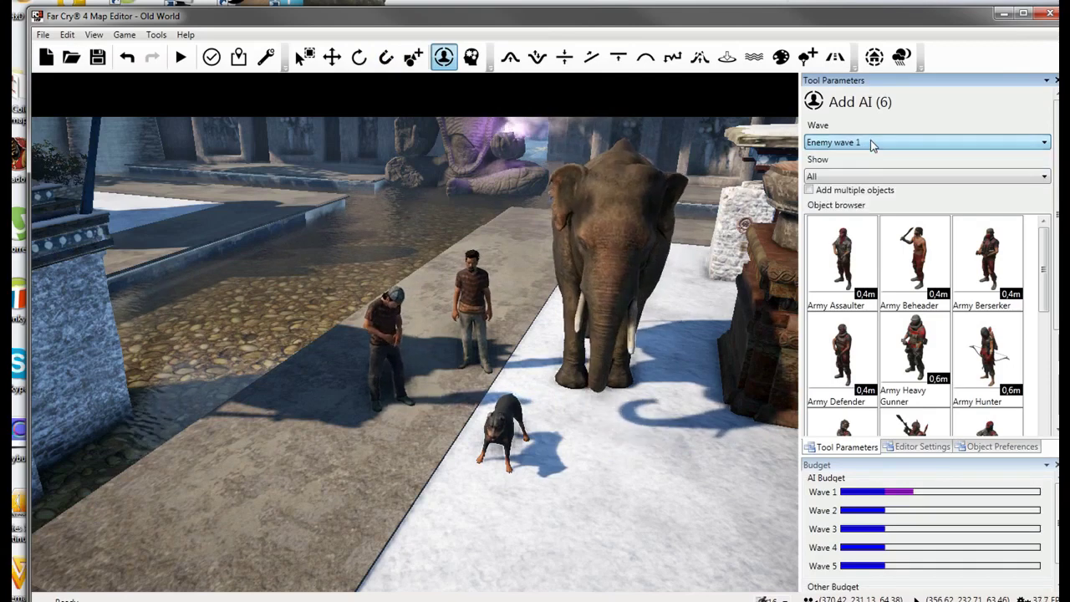
click(870, 143)
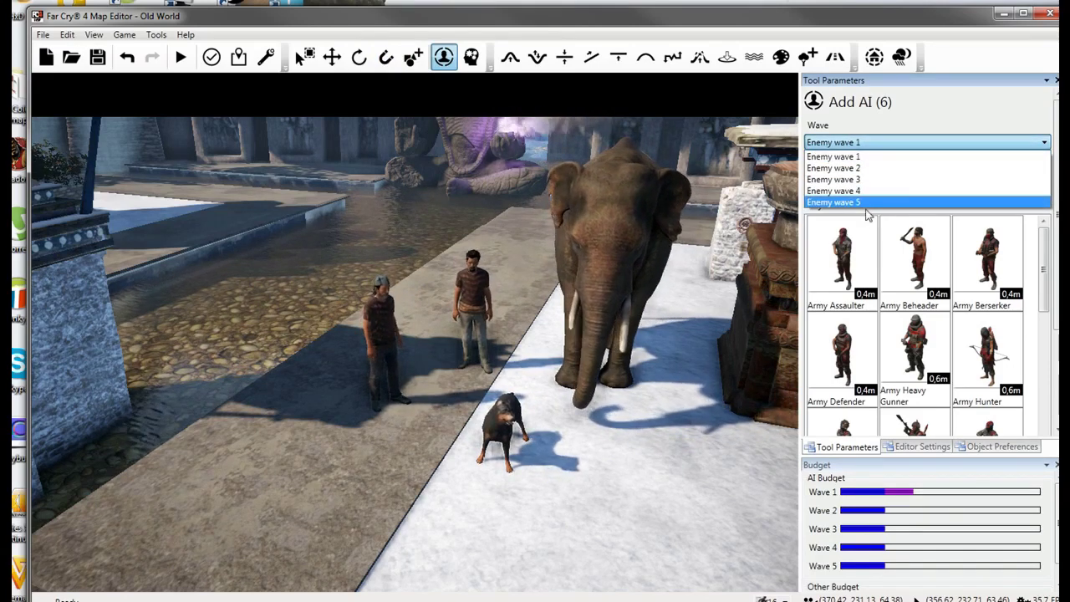
click(869, 158)
click(877, 144)
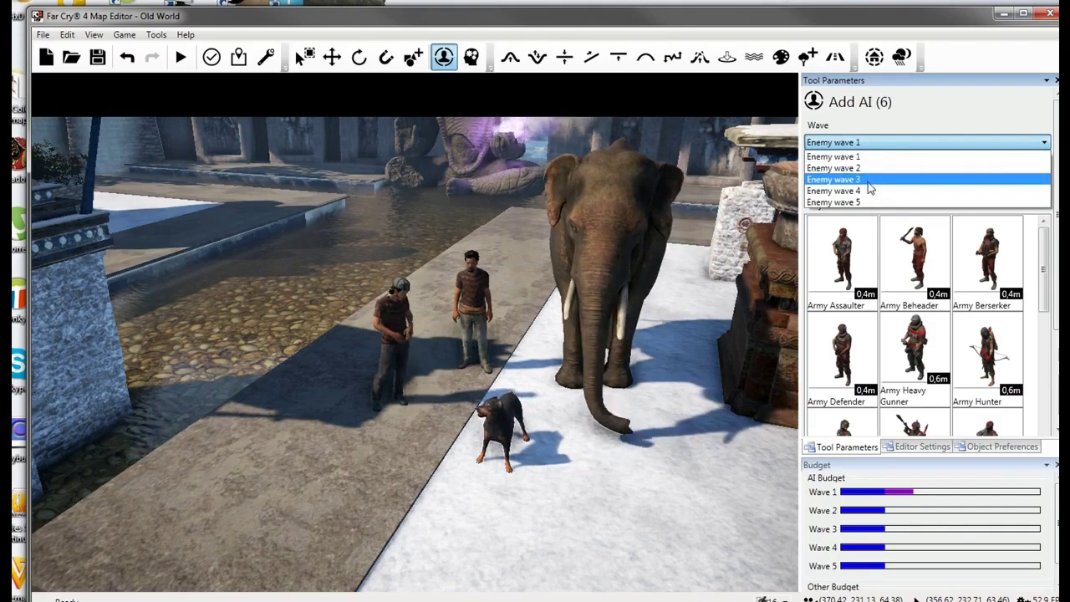
click(865, 144)
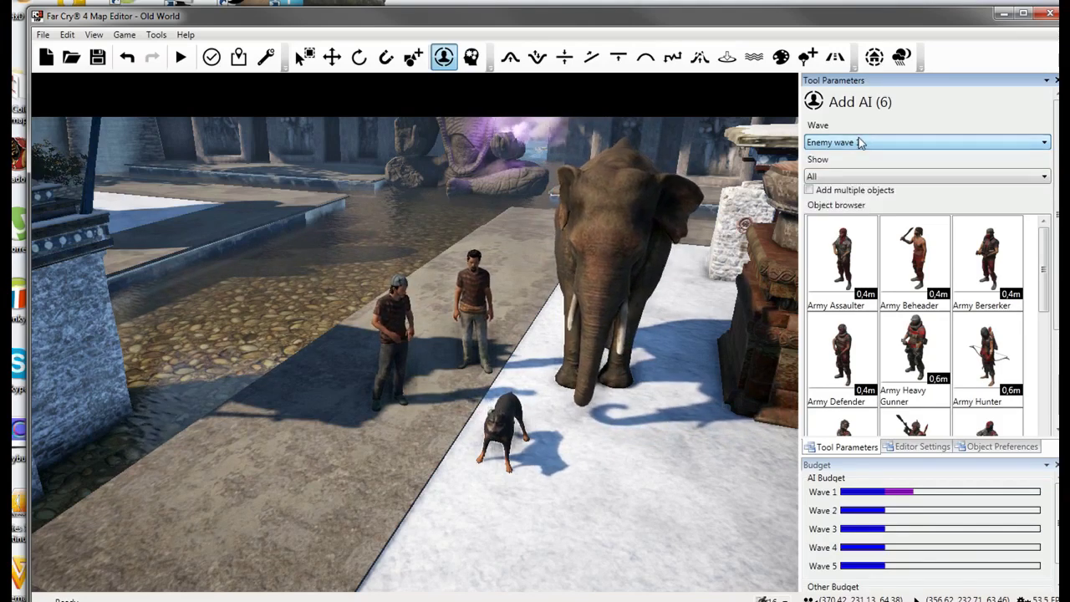
click(866, 144)
click(867, 144)
click(858, 176)
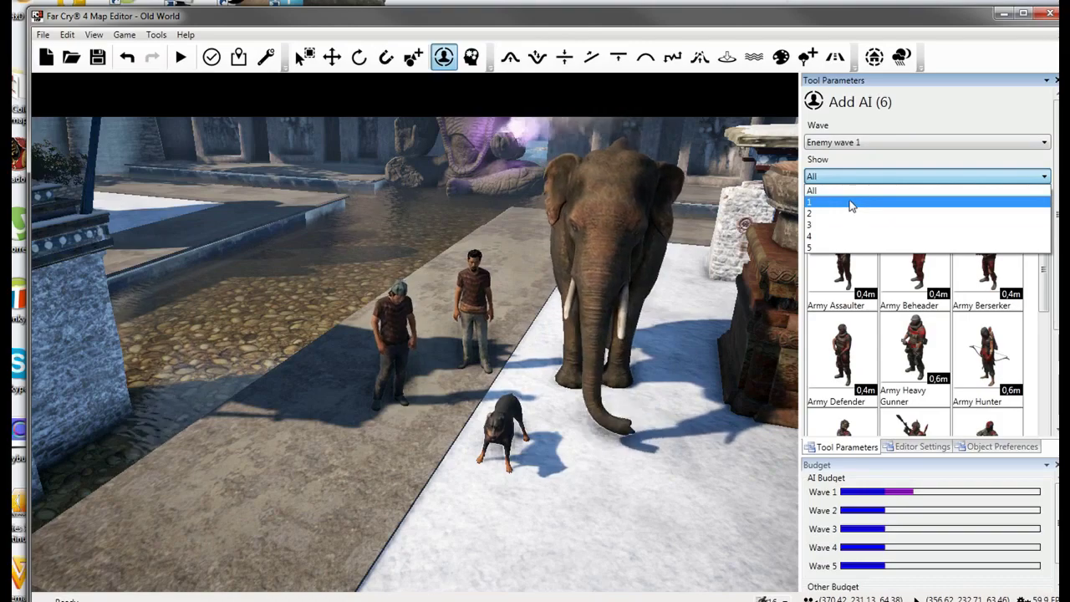
click(867, 143)
click(866, 142)
click(867, 142)
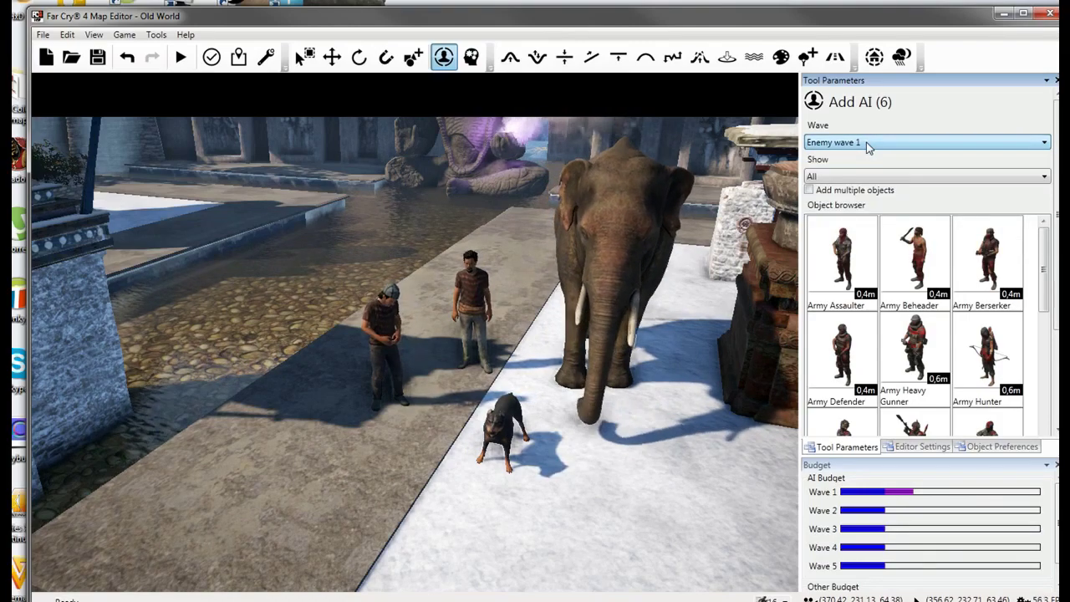
Place an Army Assaulter for Enemy wave 1 in the snowy courtyard, a short distance from the elephant and dog.
click(848, 302)
key(s)
right_drag(507, 440, 497, 411)
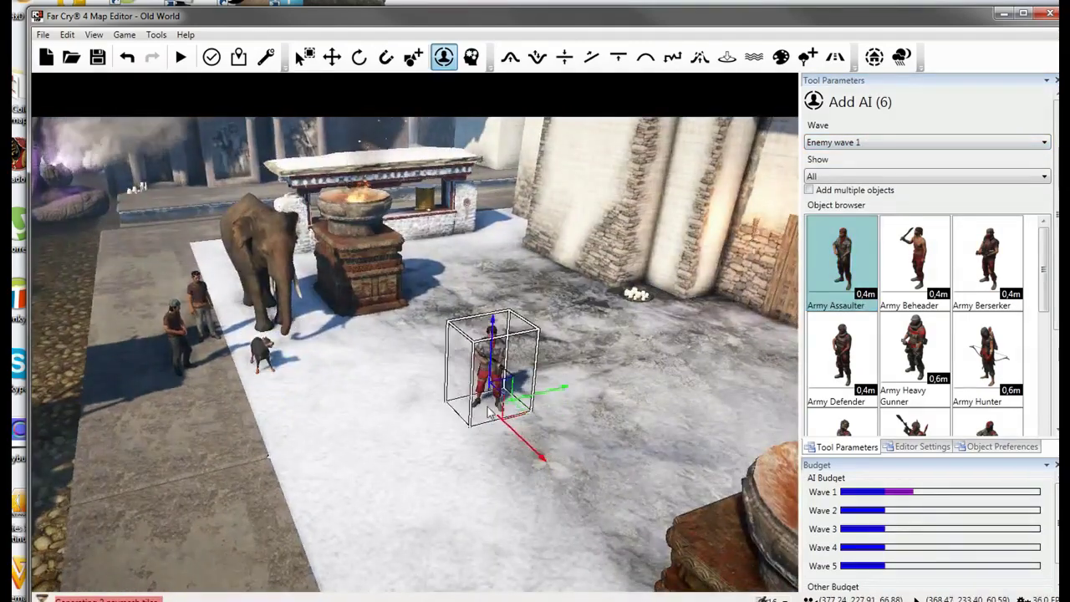
click(485, 372)
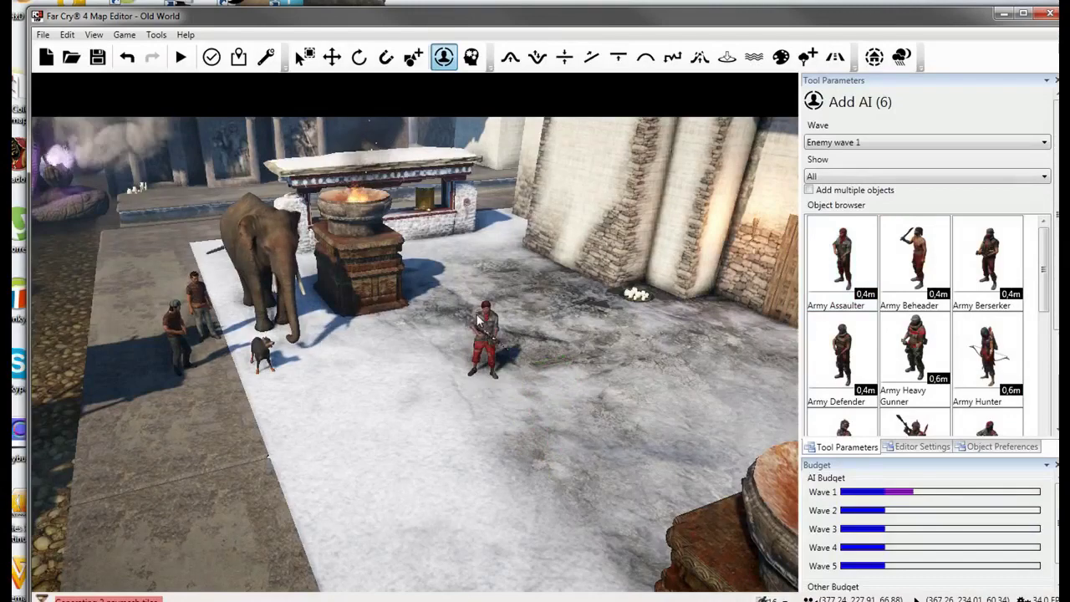
Place an Army Assaulter for Enemy wave 2 on the stone walkway inside the gateway facing the rocky waterfall.
click(837, 143)
click(863, 170)
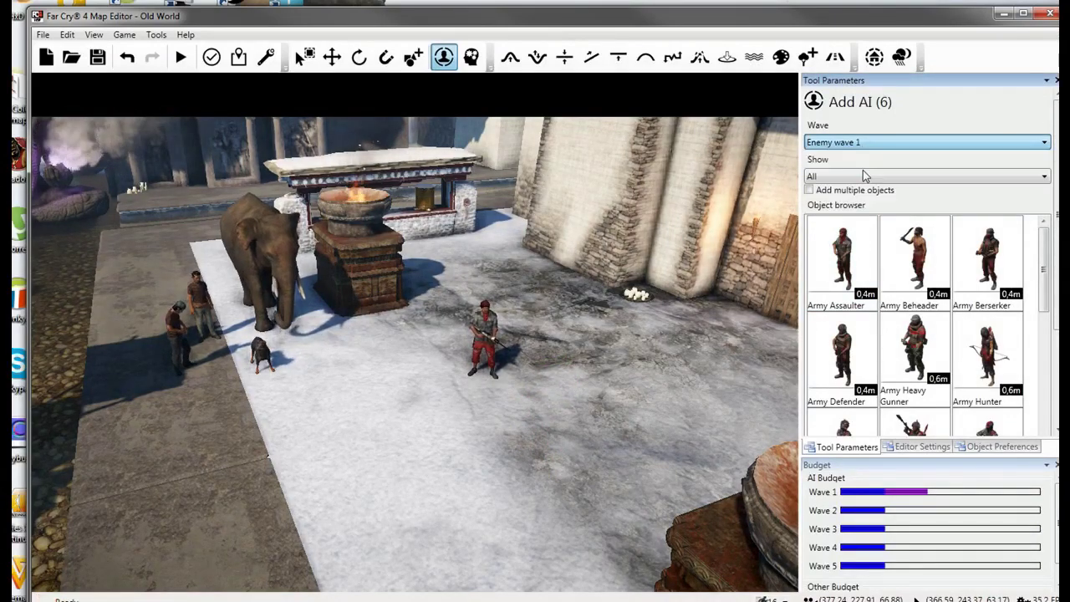
click(842, 293)
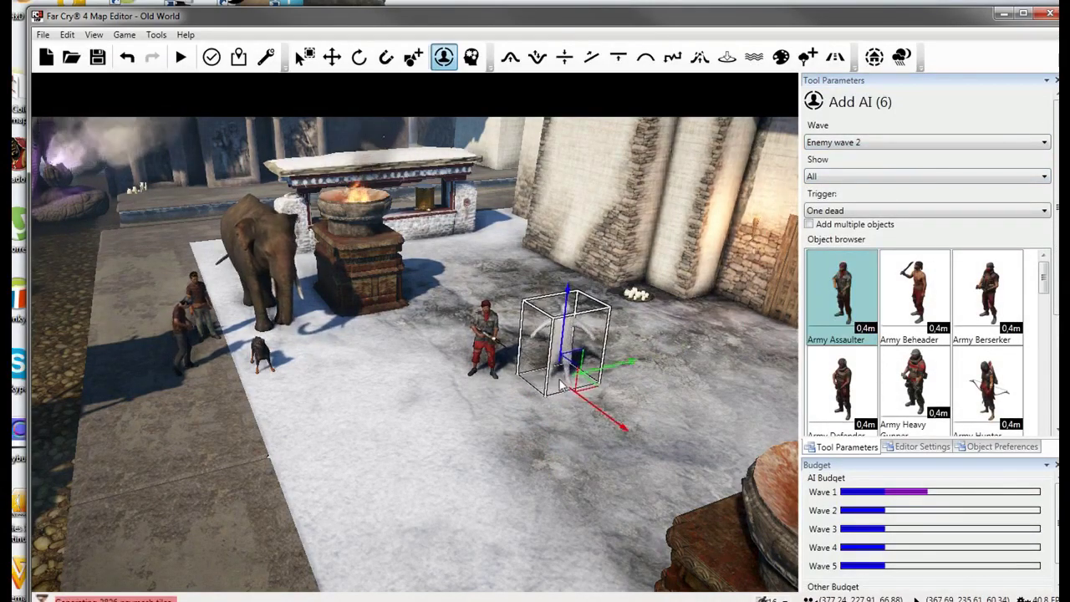
scroll(569, 359, up, 5)
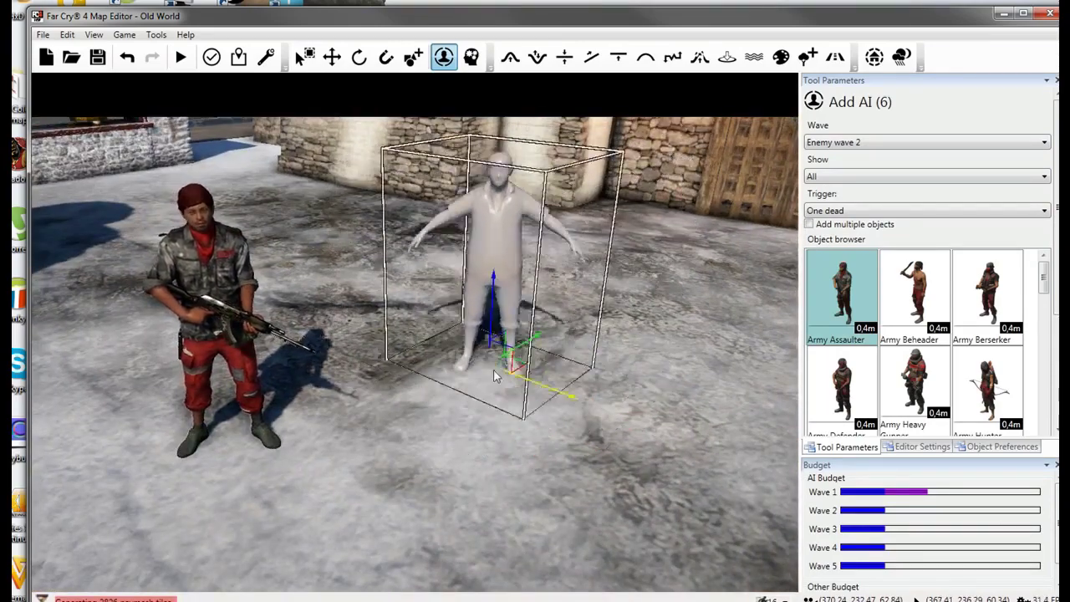
right_drag(470, 427, 397, 414)
key(w)
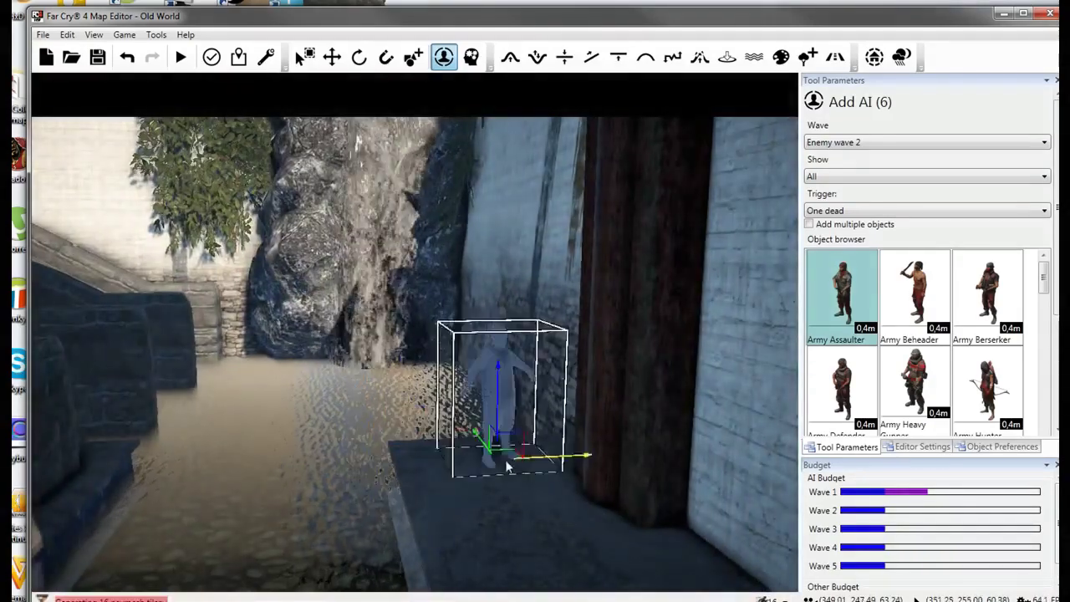
click(480, 480)
key(s)
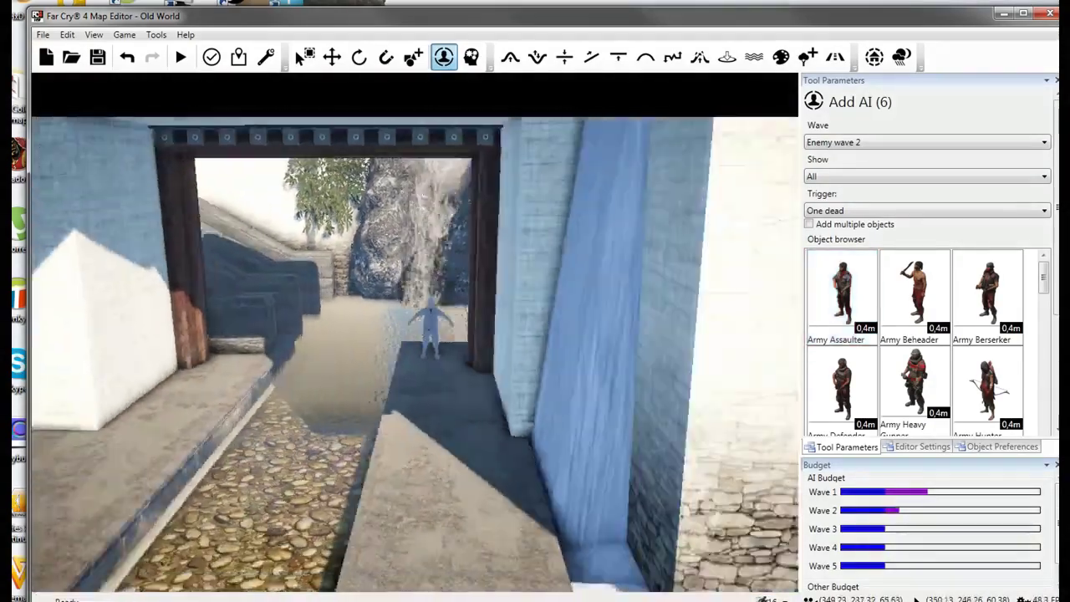
Open the AI Navigation tool.
click(470, 62)
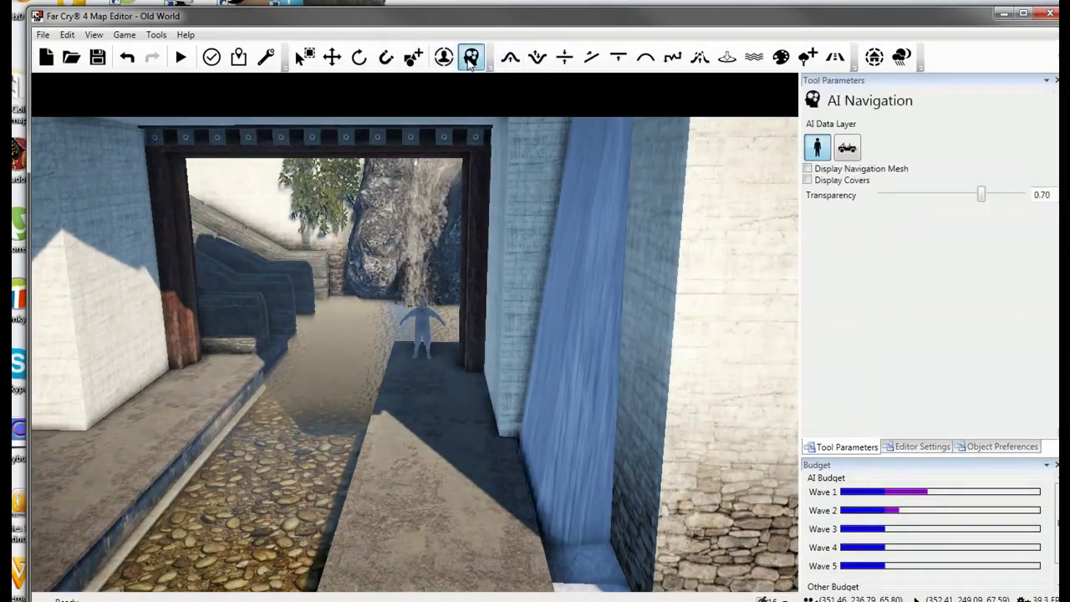
Display the navigation mesh for the on-foot AI layer and inspect it around the gateway walkway.
click(807, 169)
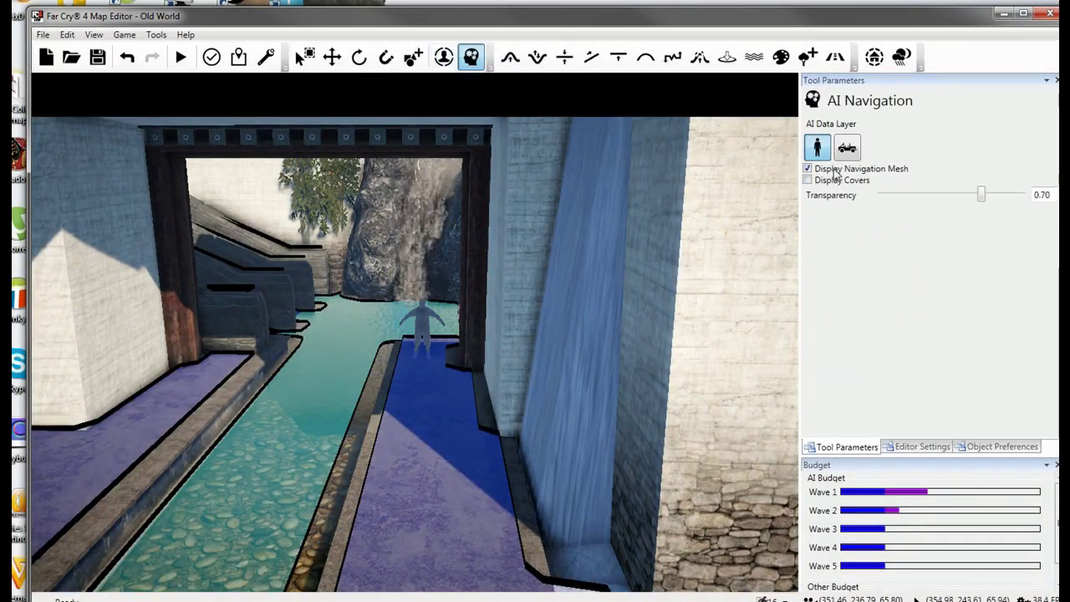
key(w)
right_drag(468, 288, 491, 291)
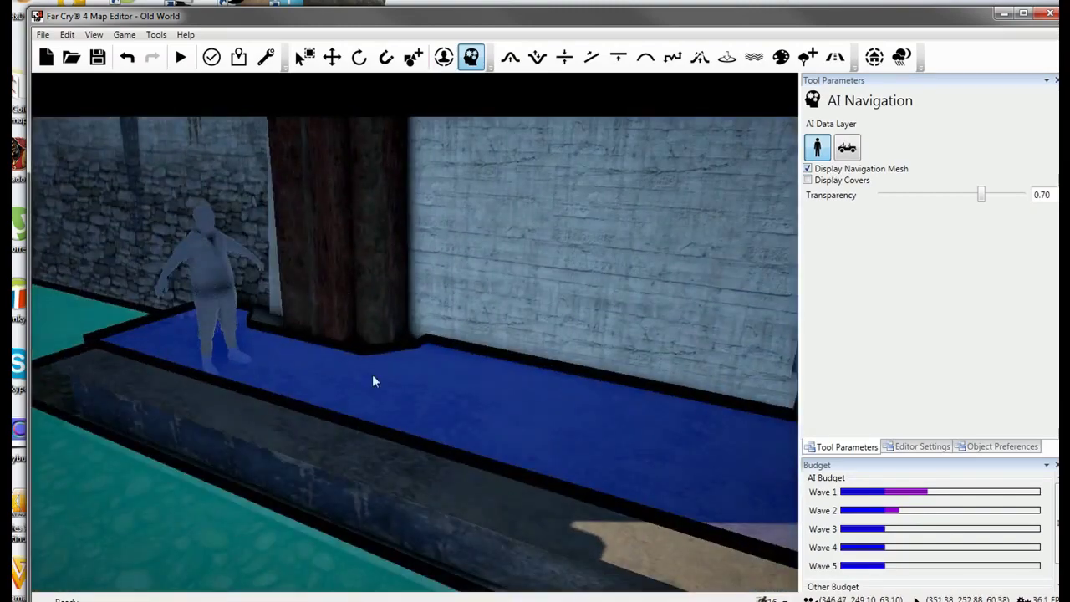
key(d)
right_drag(373, 382, 343, 386)
key(s)
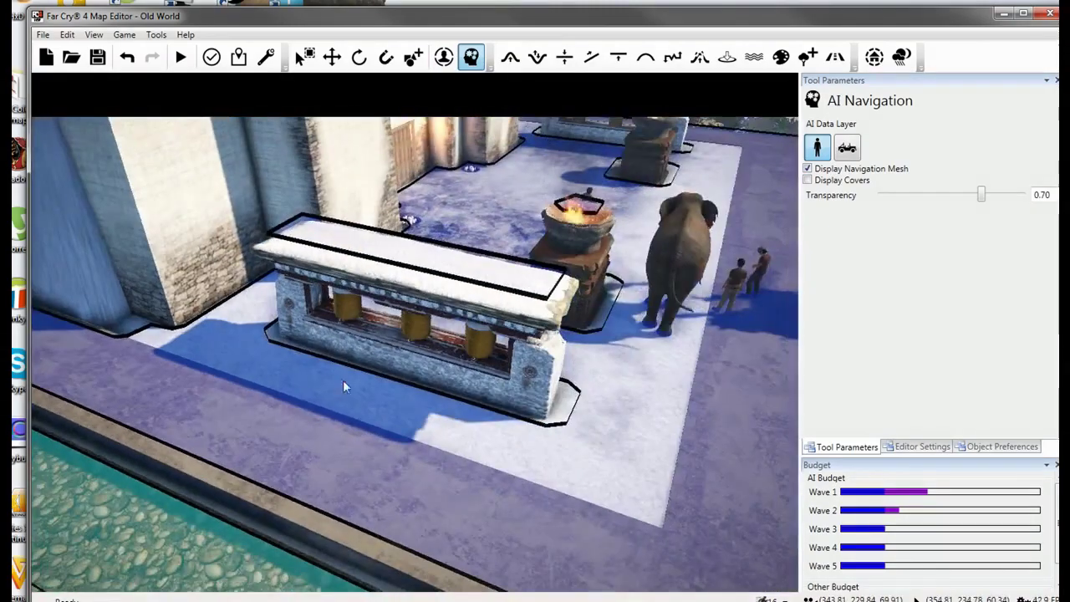
Examine how the navigation mesh covers the courtyard, the water channels and the paths around the elephant and the gateway.
key(w)
right_drag(641, 315, 531, 286)
key(d)
key(a)
key(s)
key(w)
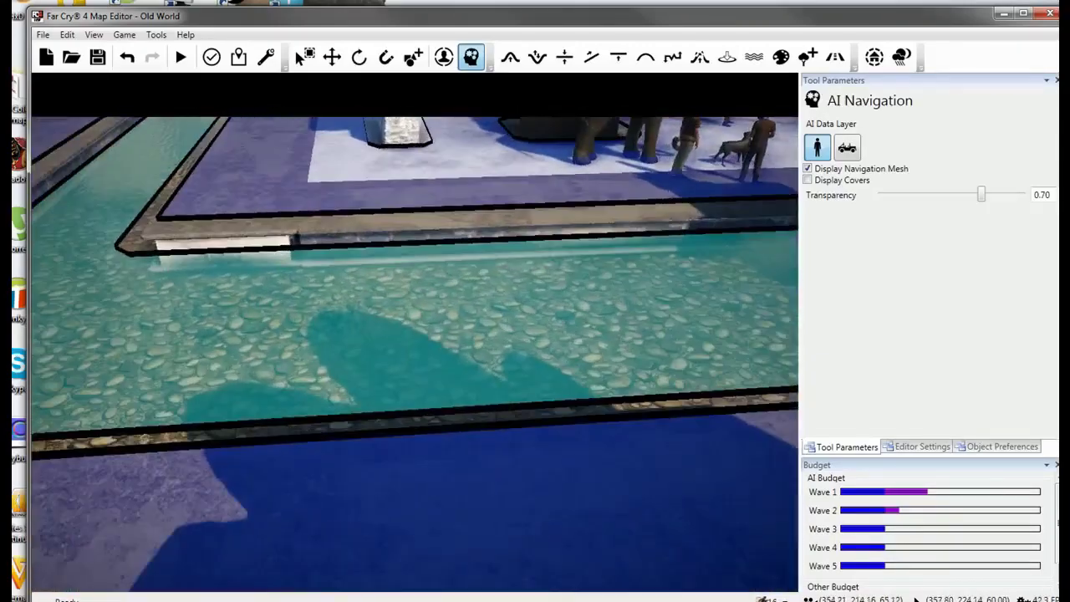
right_drag(595, 508, 520, 477)
key(w)
key(s)
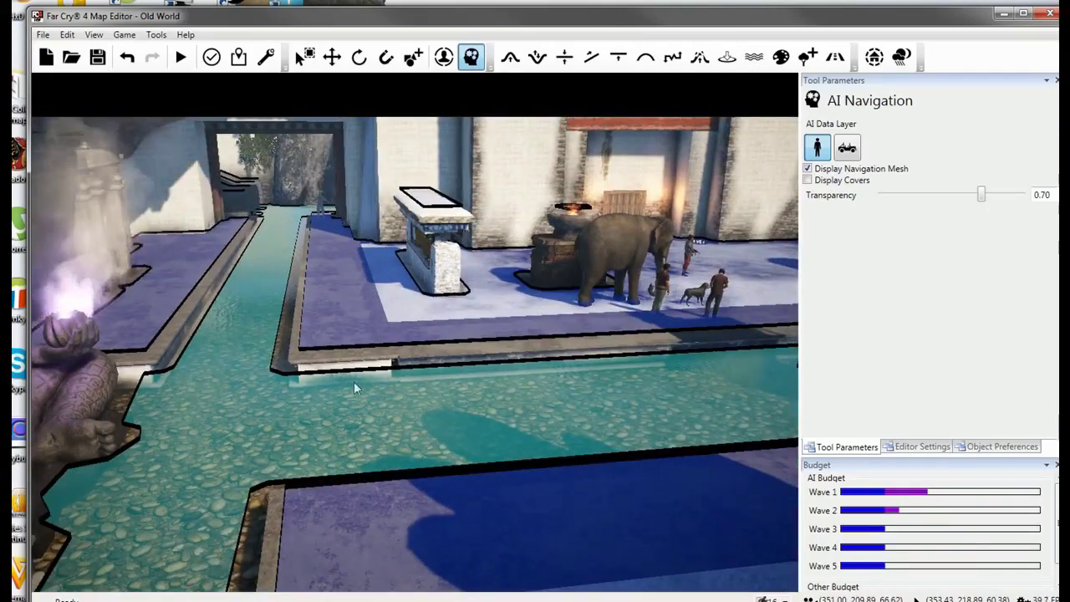
key(w)
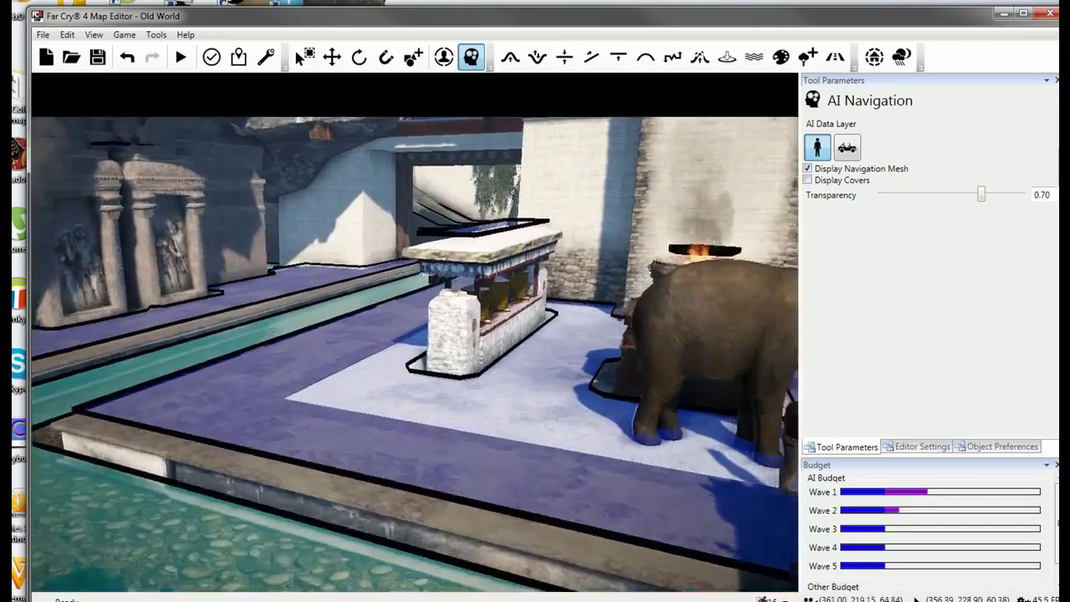
key(w)
right_drag(501, 393, 372, 278)
key(s)
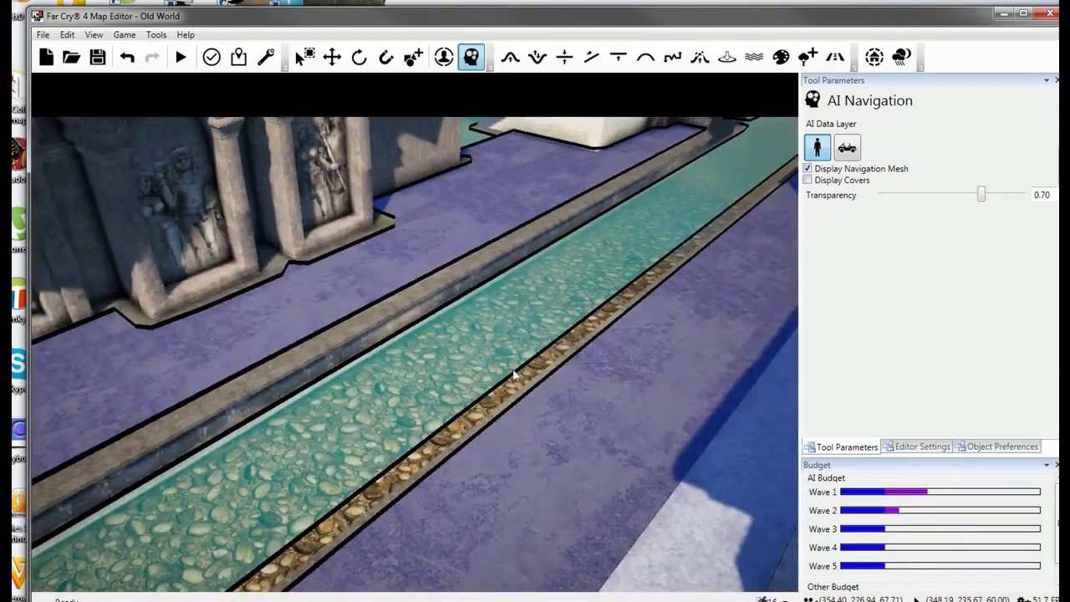
mouse_move(513, 370)
right_down()
mouse_move(585, 338)
mouse_move(607, 347)
mouse_move(505, 359)
right_up()
key(w)
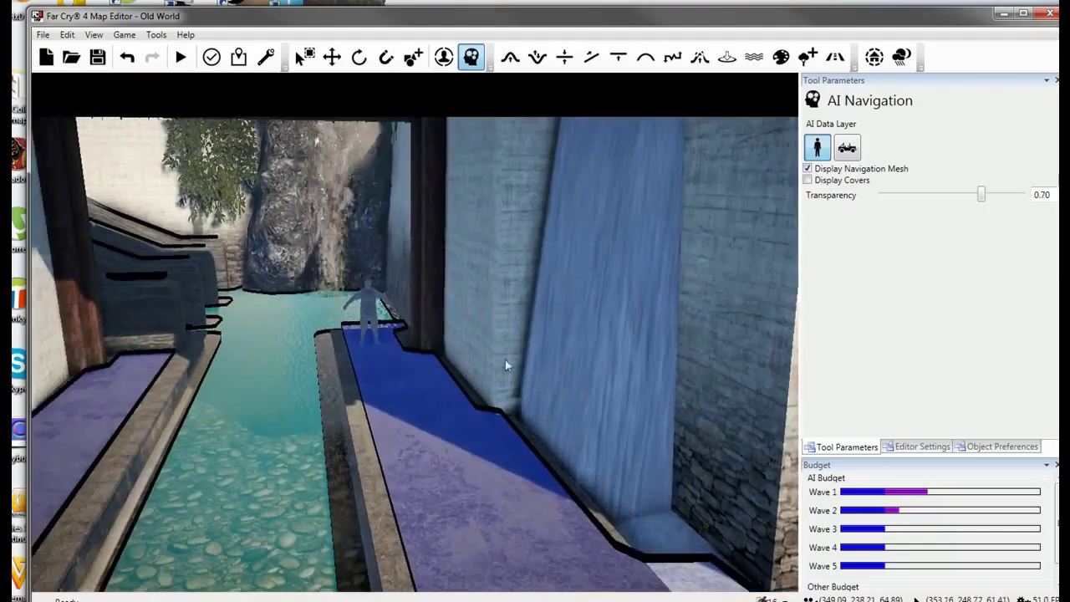
mouse_move(383, 316)
right_down()
mouse_move(577, 334)
mouse_move(388, 323)
right_up()
key(s)
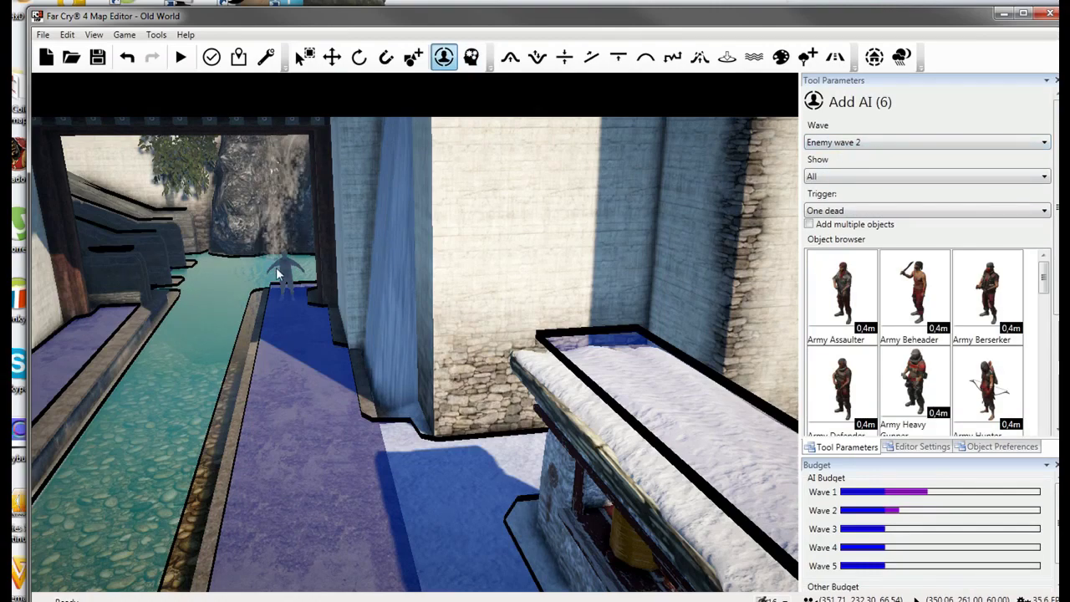
Set the trigger for adding AI in Enemy wave 2 to 25% dead.
key(w)
right_drag(276, 272, 224, 272)
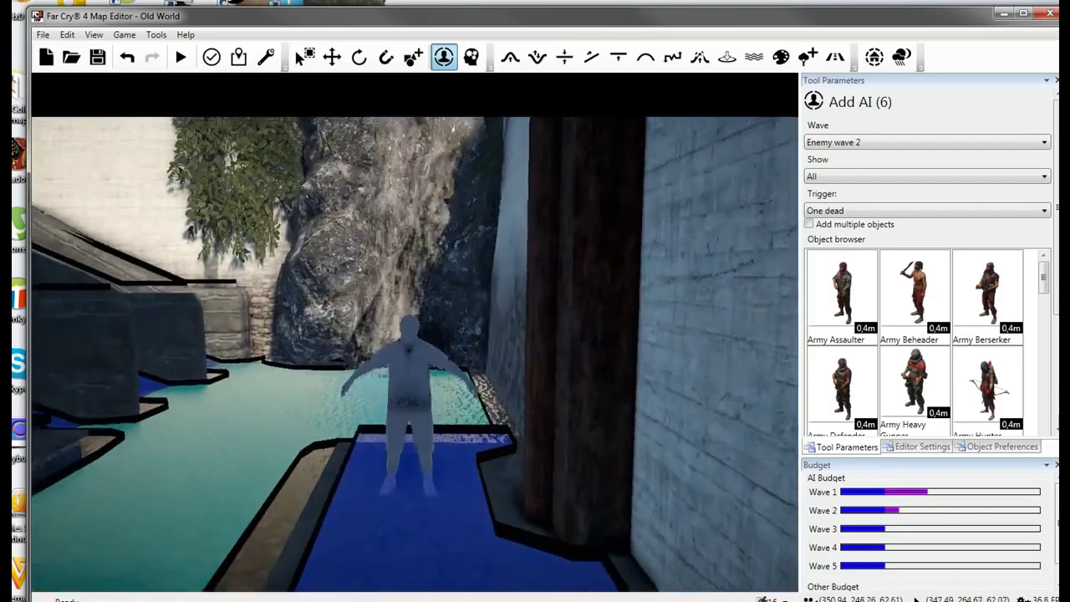
click(828, 143)
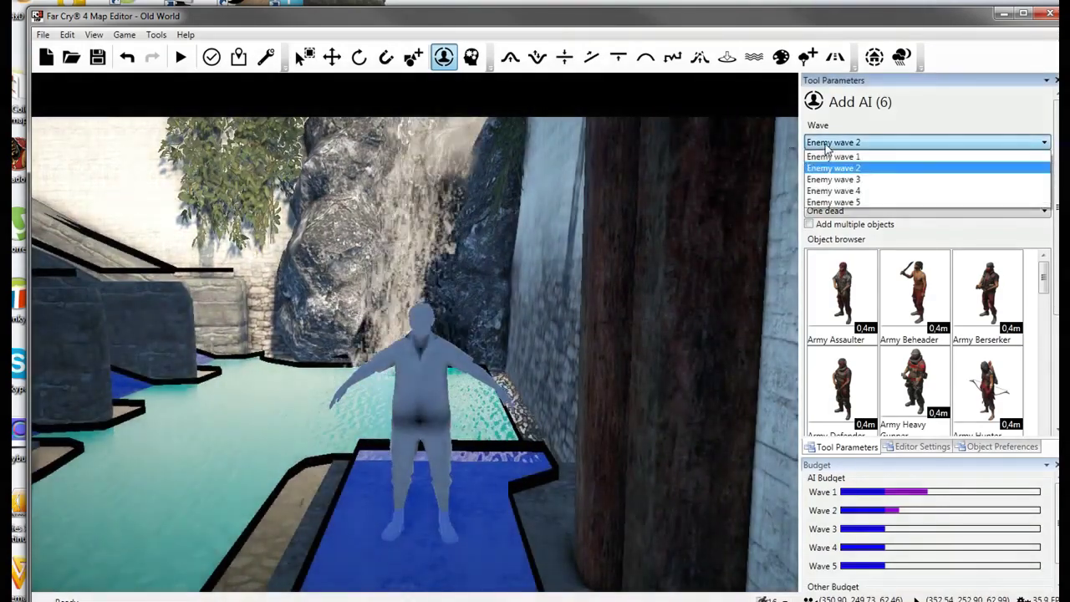
click(828, 168)
click(839, 211)
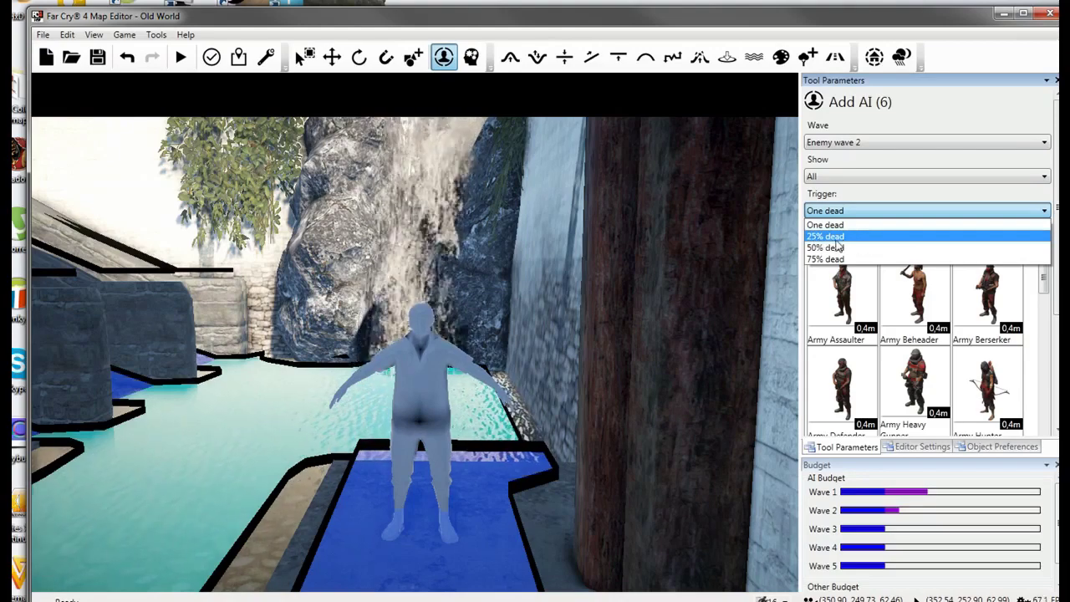
click(837, 238)
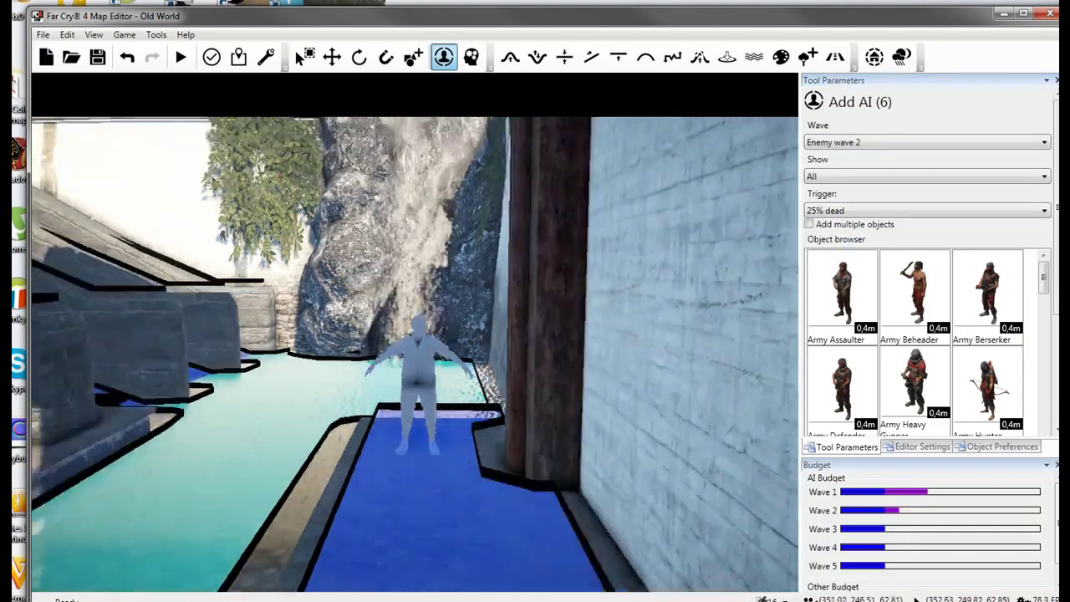
right_drag(493, 351, 493, 351)
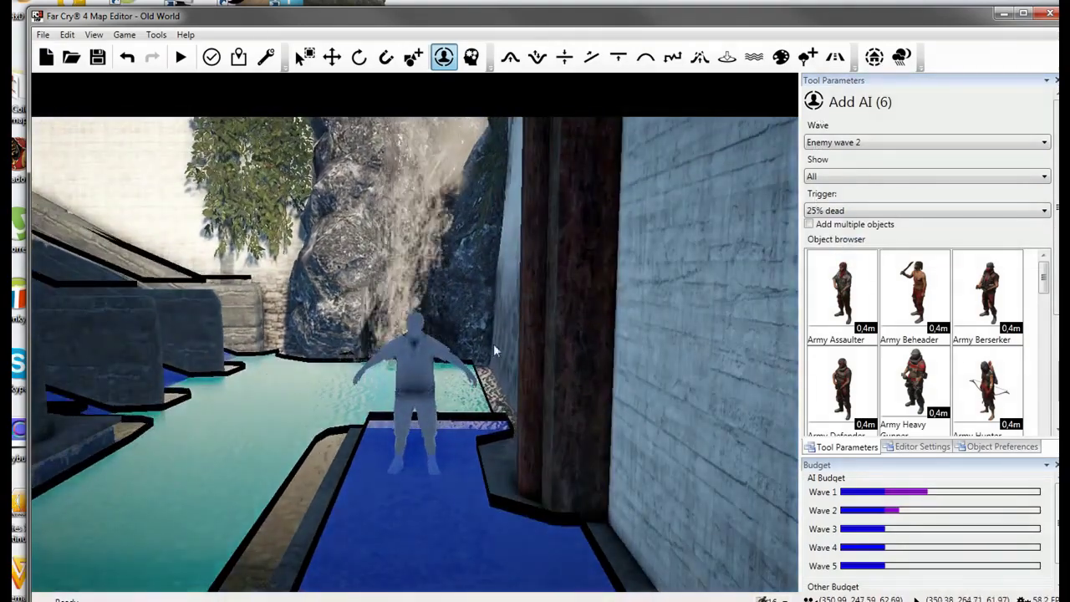
right_drag(392, 491, 392, 491)
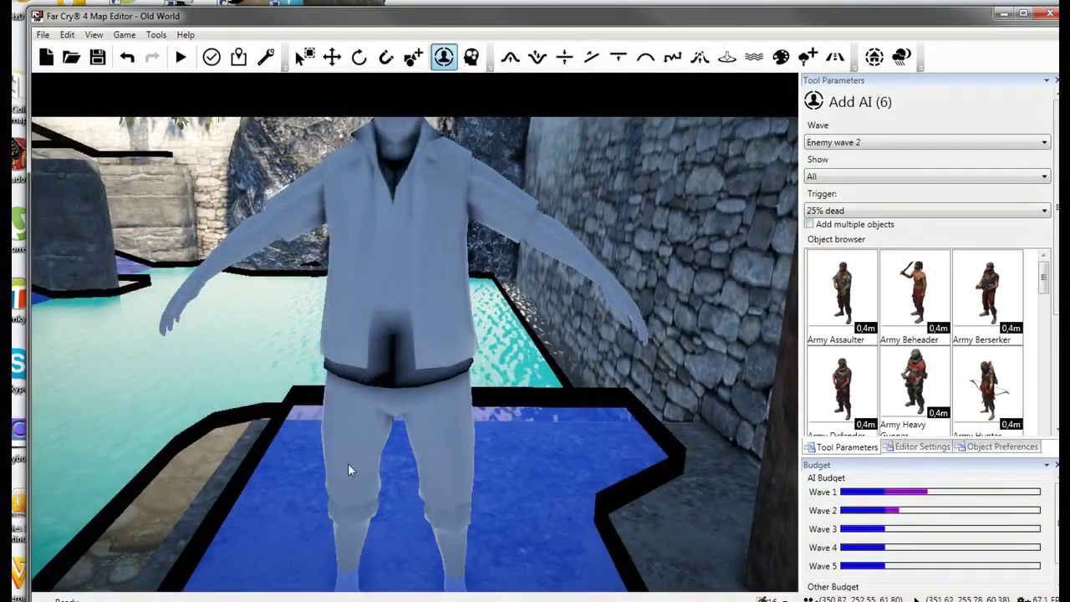
right_drag(348, 463, 348, 463)
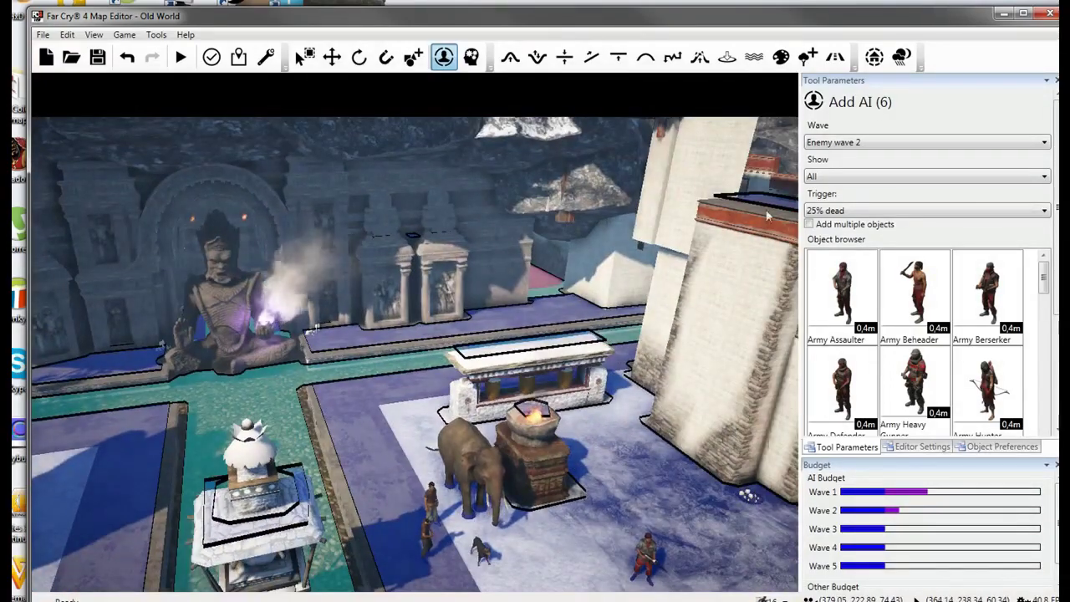
Open the Bombed Out map without saving the changes to the Old World map.
right_drag(736, 238, 736, 238)
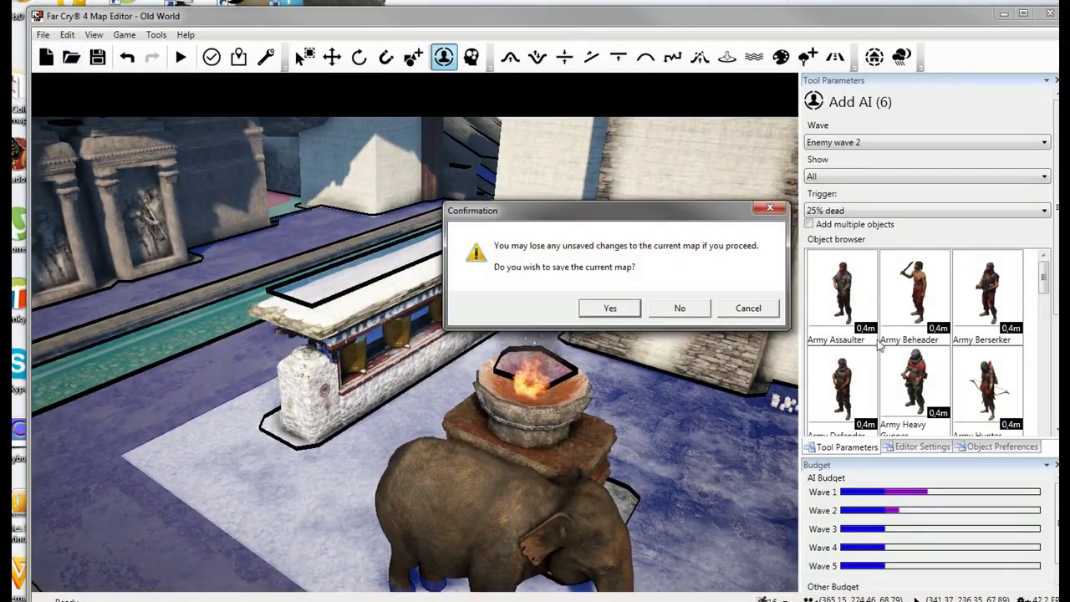
click(681, 308)
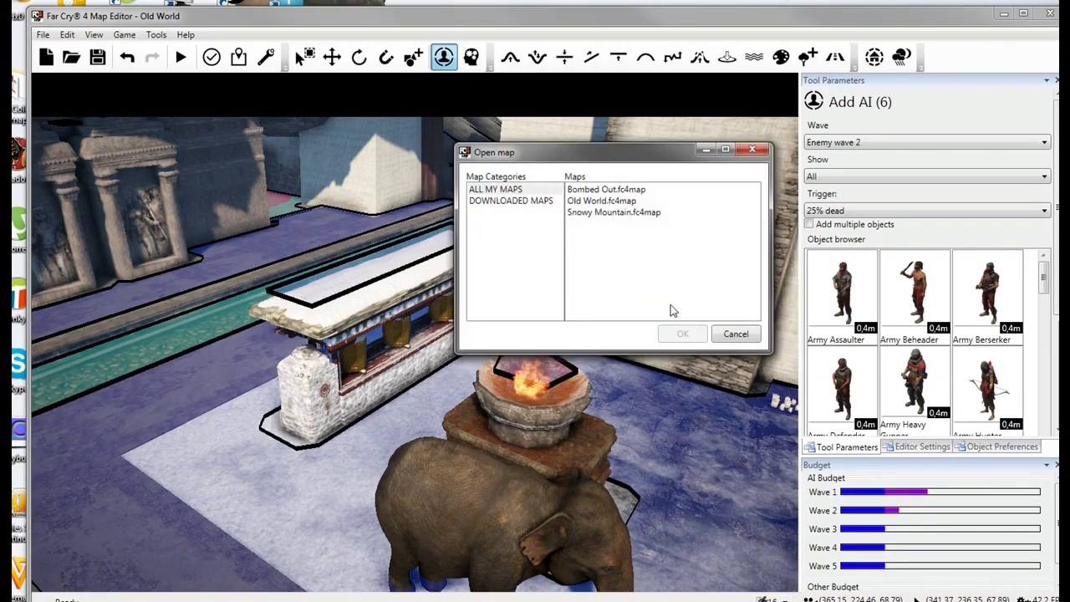
double_click(605, 190)
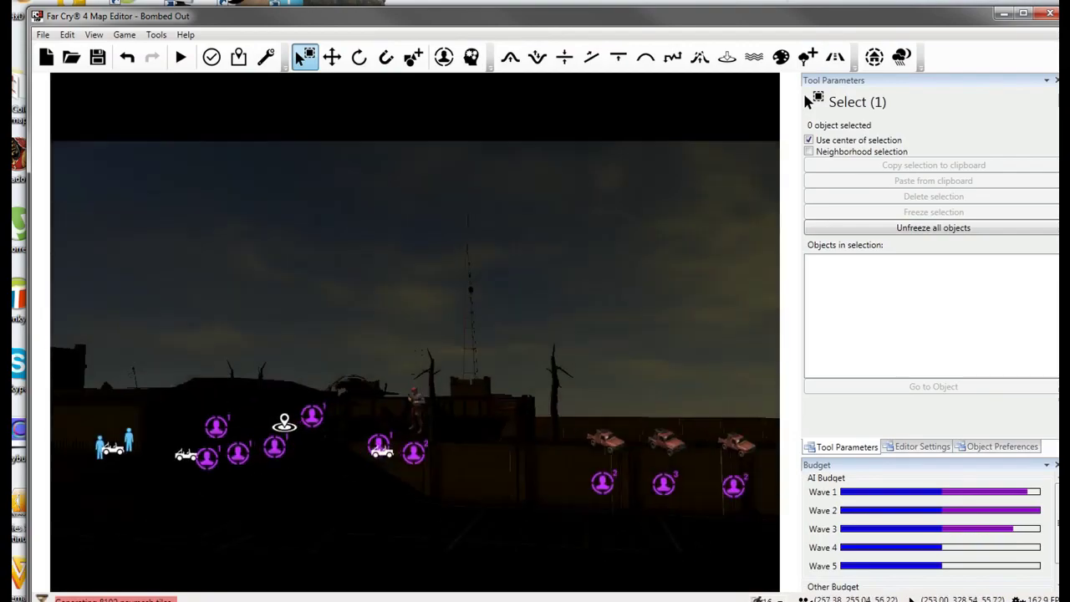
Examine the enemy wave markers, vehicles and objective marker around the crossroads and streets of the Bombed Out map.
key(w)
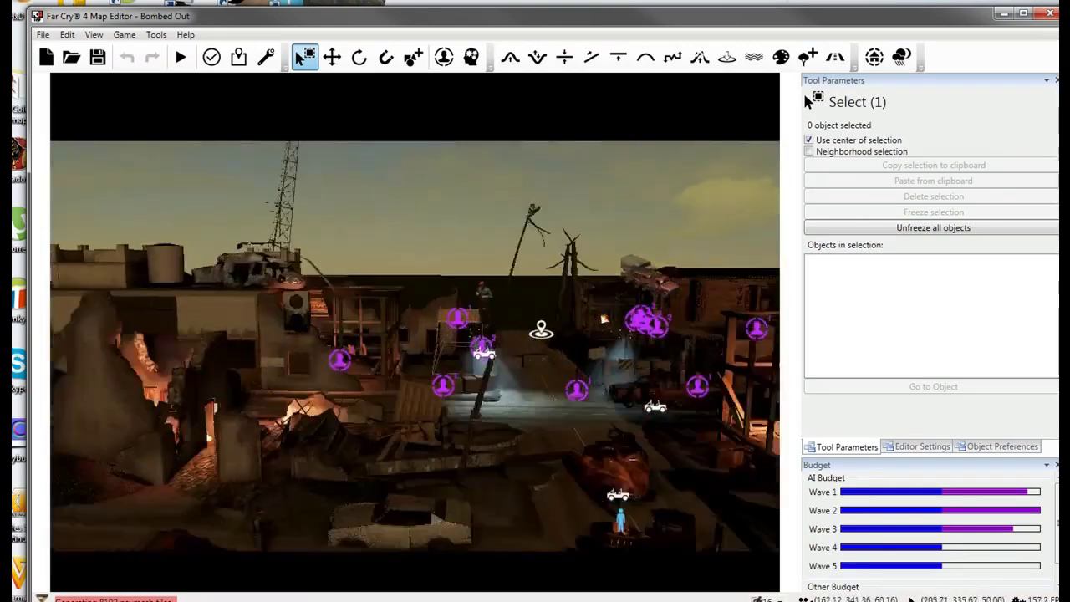
key(w)
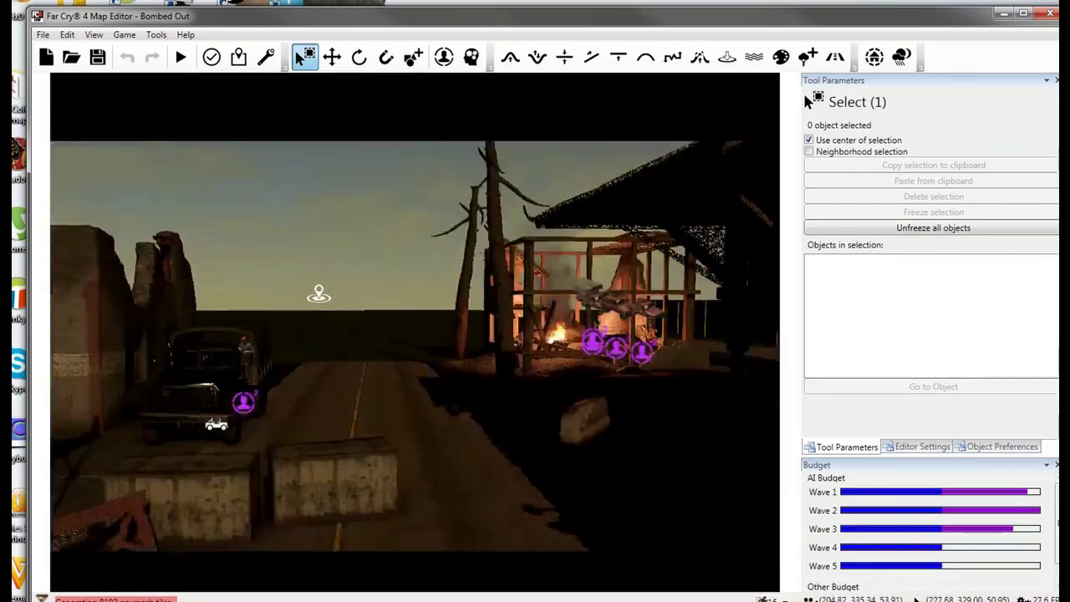
right_drag(180, 284, 179, 350)
key(s)
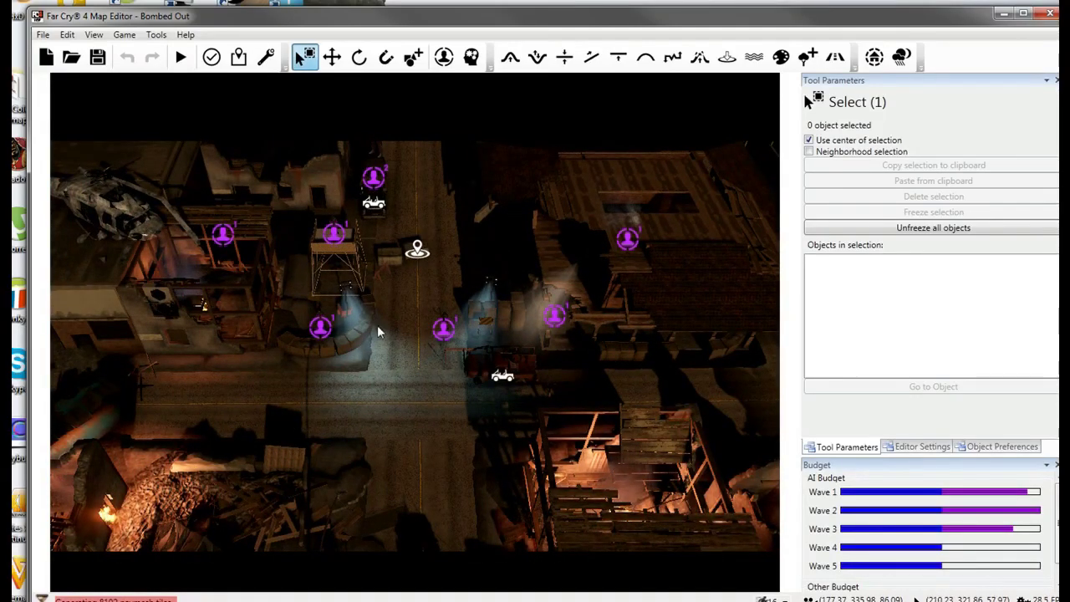
key(s)
right_drag(378, 325, 293, 266)
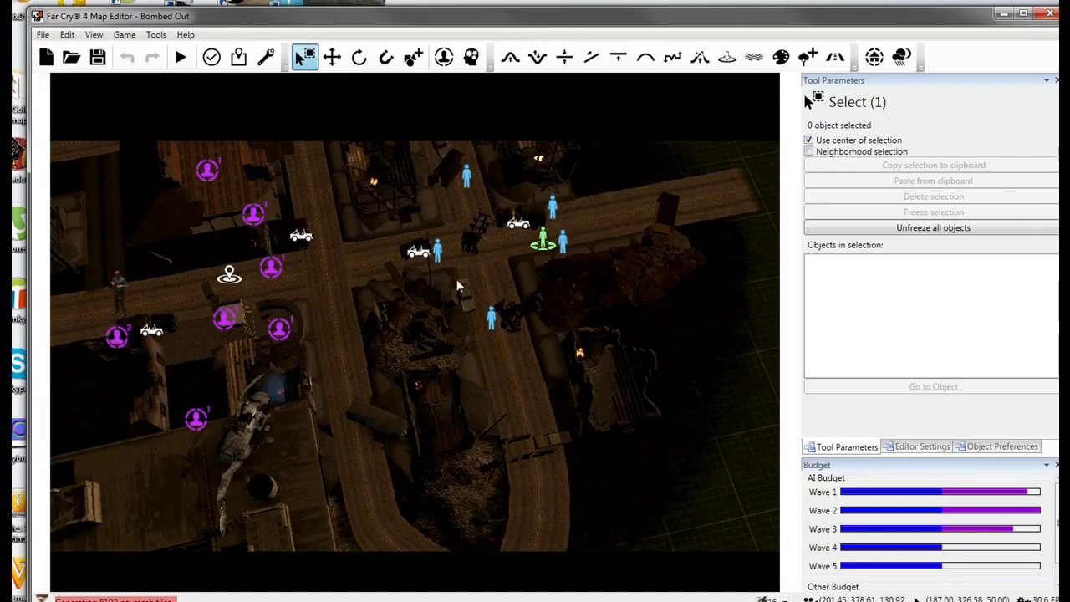
key(w)
right_drag(458, 286, 524, 316)
key(s)
key(a)
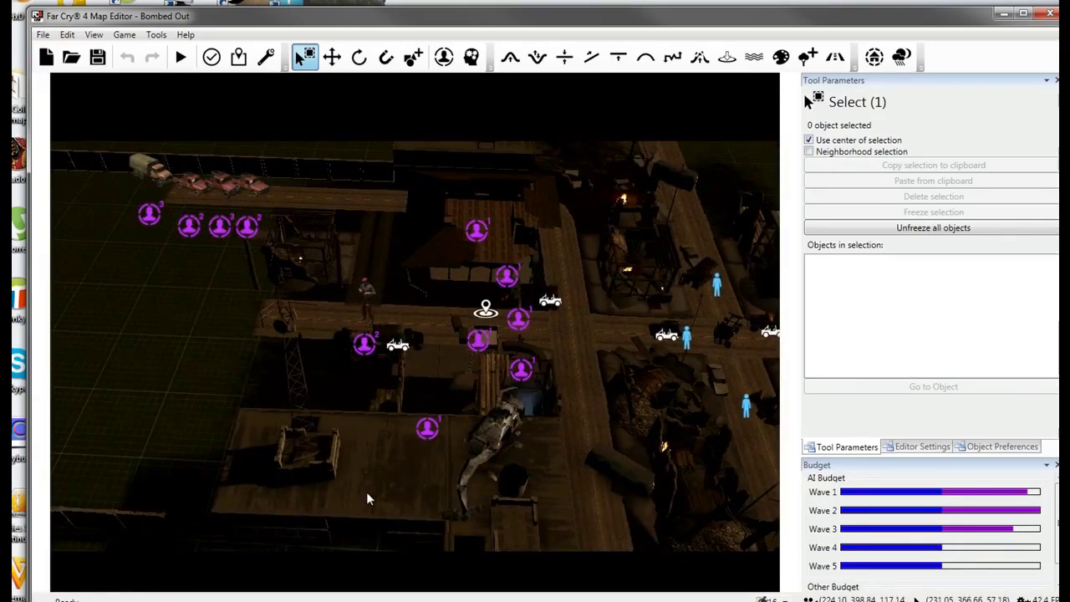
key(d)
key(w)
key(a)
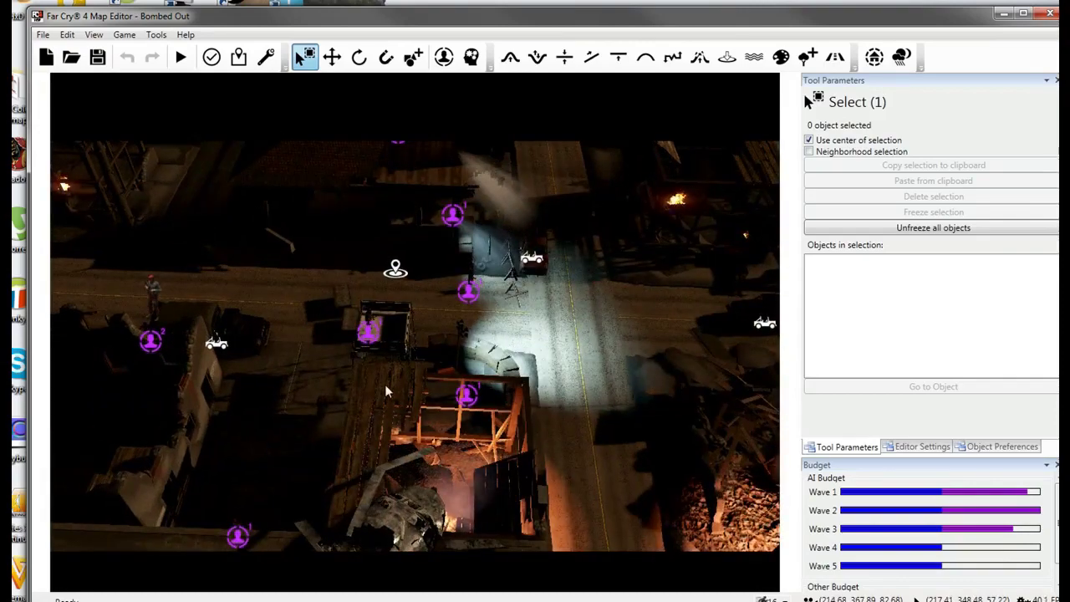
Set the Add AI tool to Enemy wave 2 and review its trigger options, leaving One dead selected.
click(444, 56)
click(855, 146)
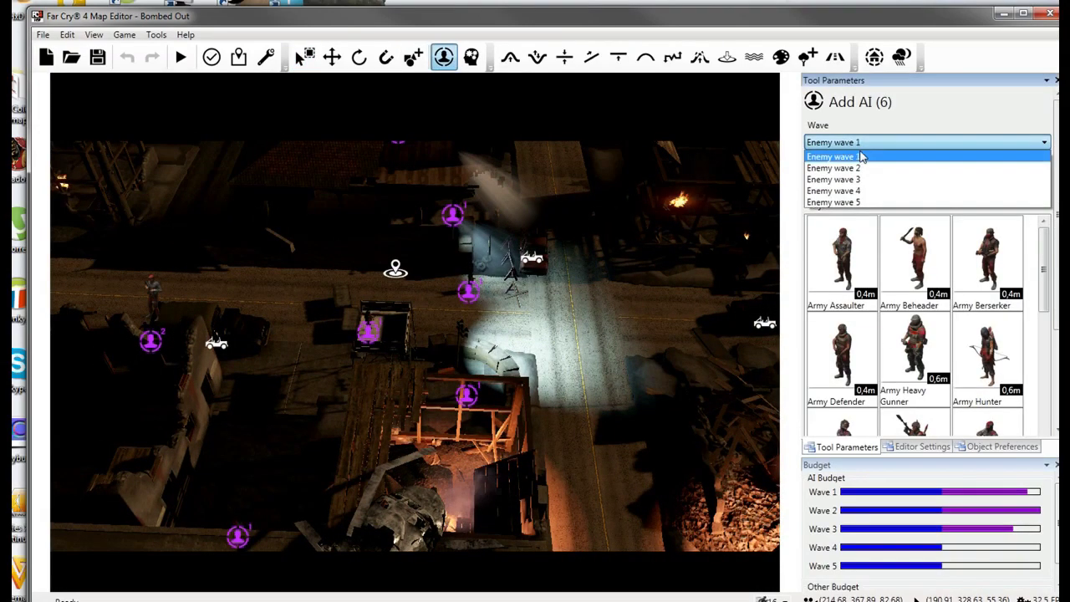
click(866, 170)
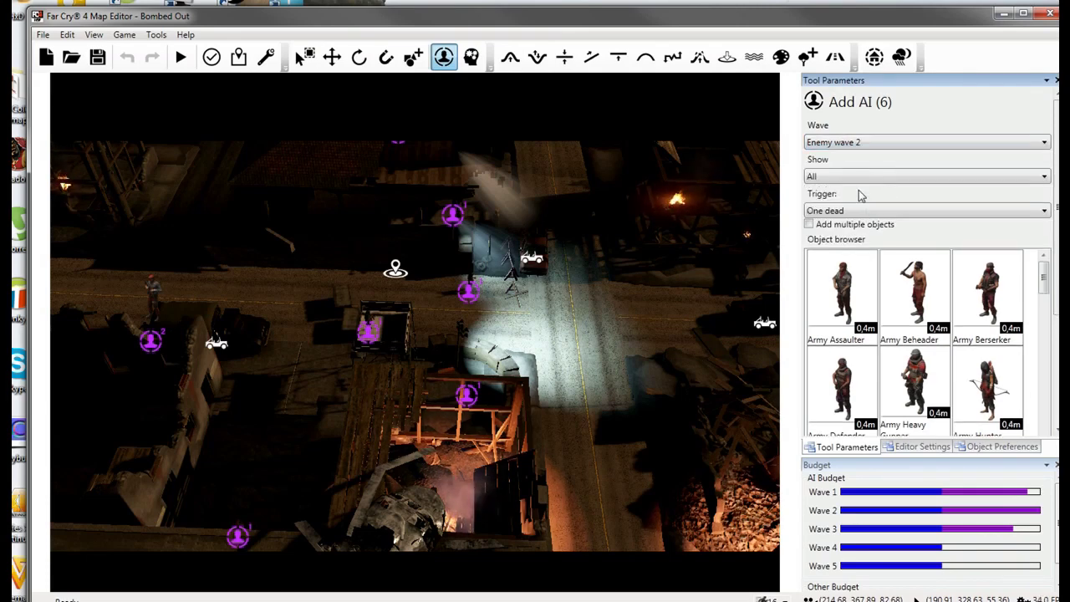
click(818, 214)
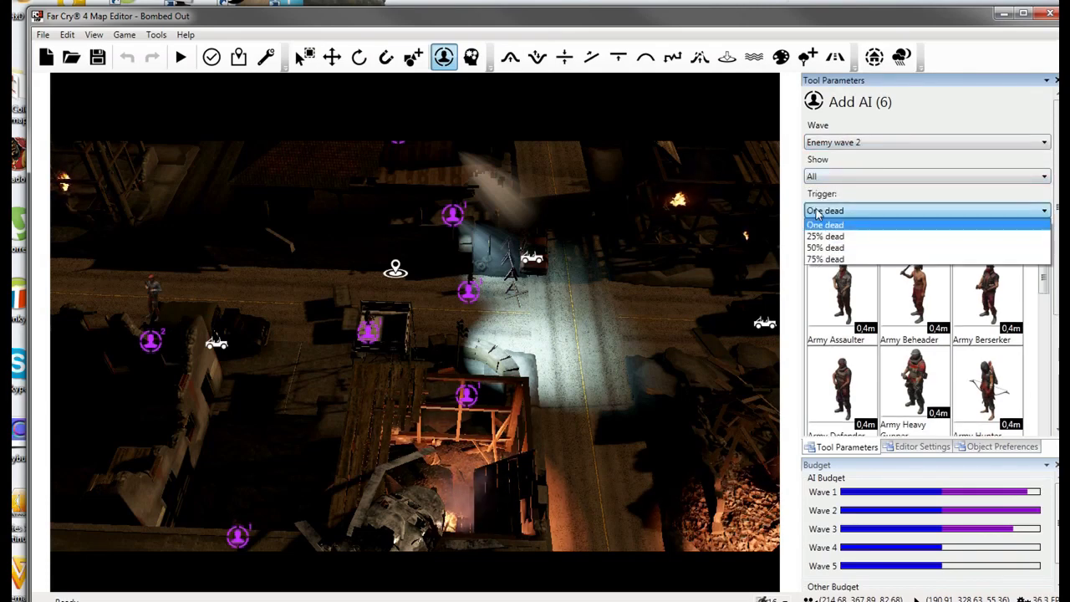
click(817, 213)
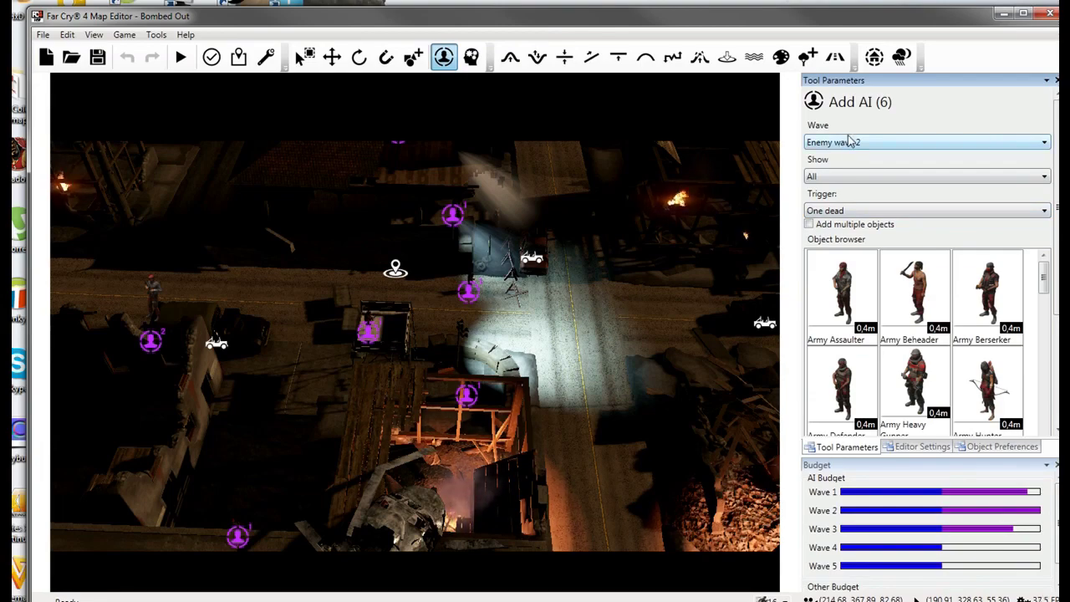
click(835, 212)
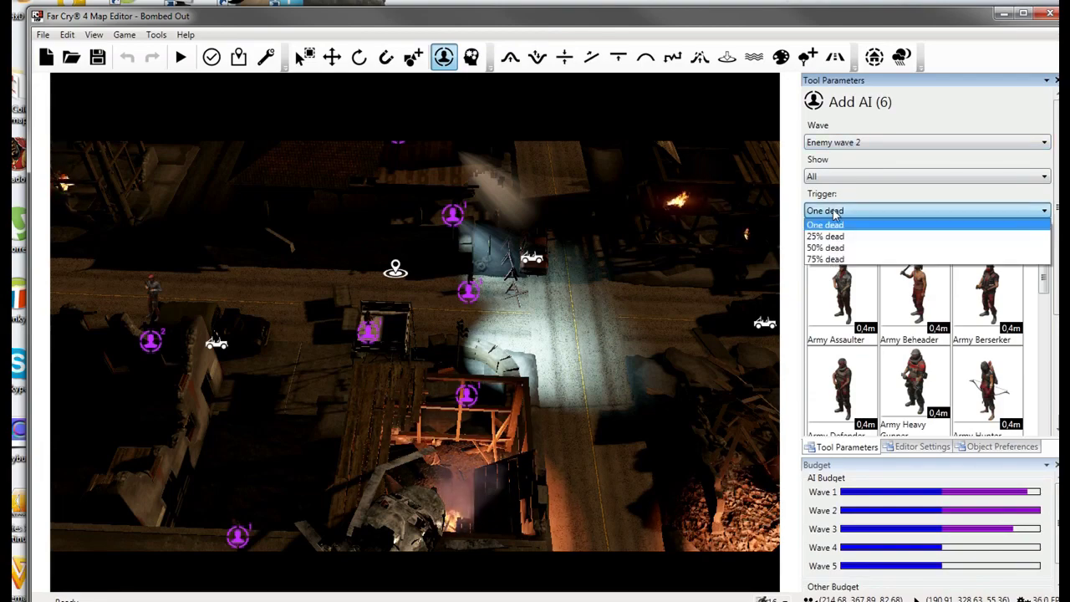
click(848, 143)
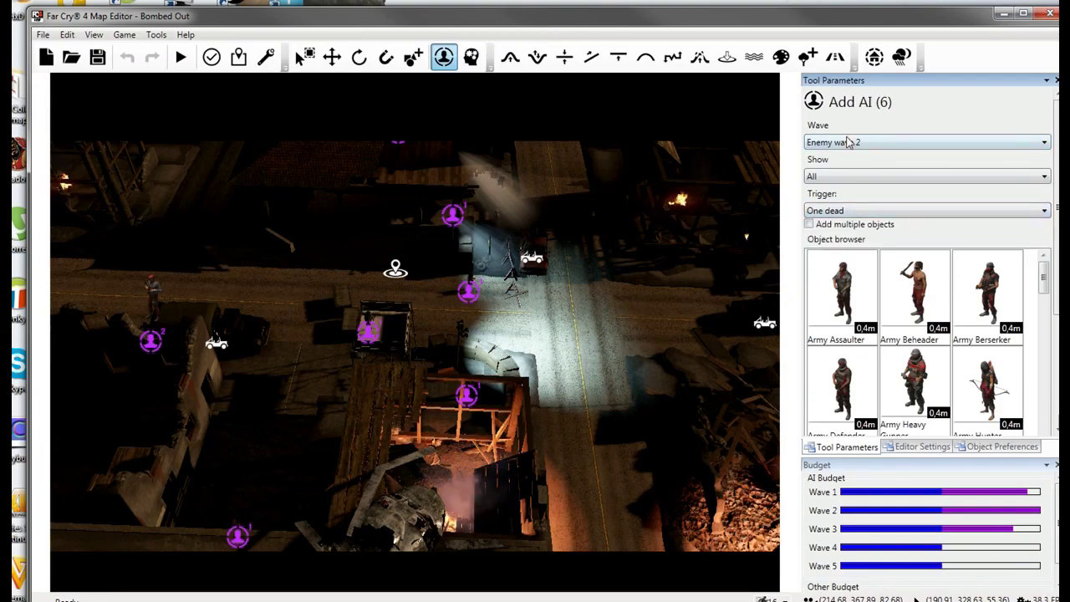
Inspect the wave 2 and wave 3 enemies at the outer road and their placement relative to the wave 1 group.
key(a)
key(w)
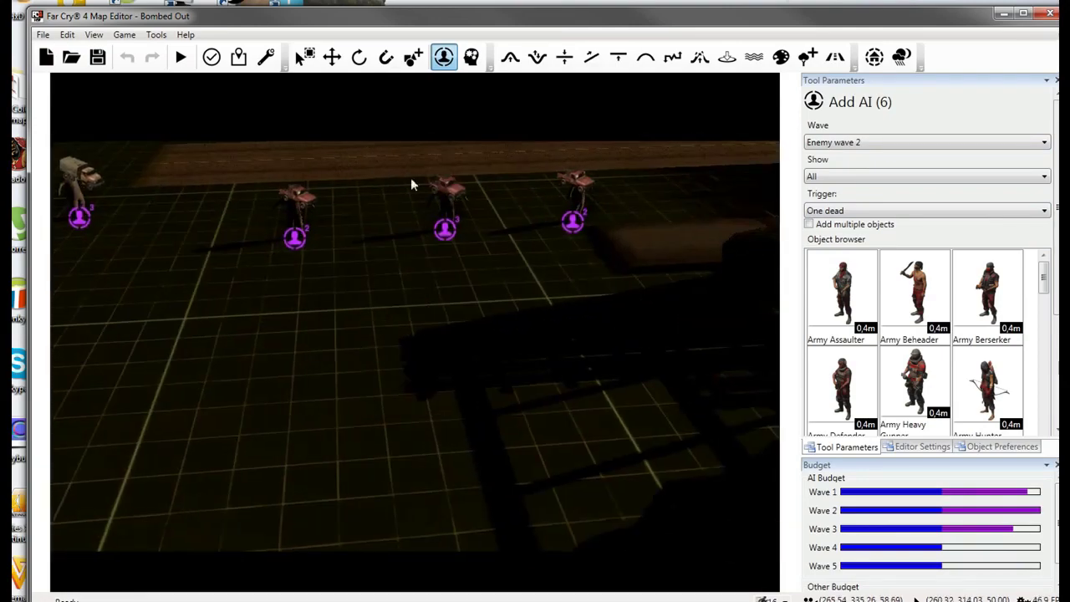
scroll(302, 180, down, 5)
middle_drag(621, 311, 368, 312)
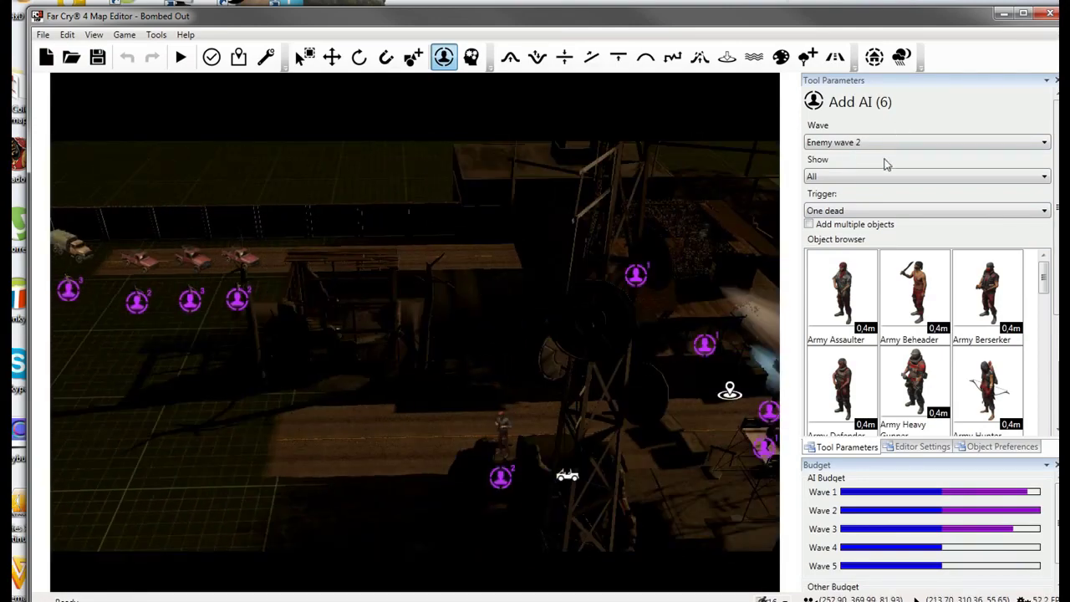
scroll(385, 377, down, 3)
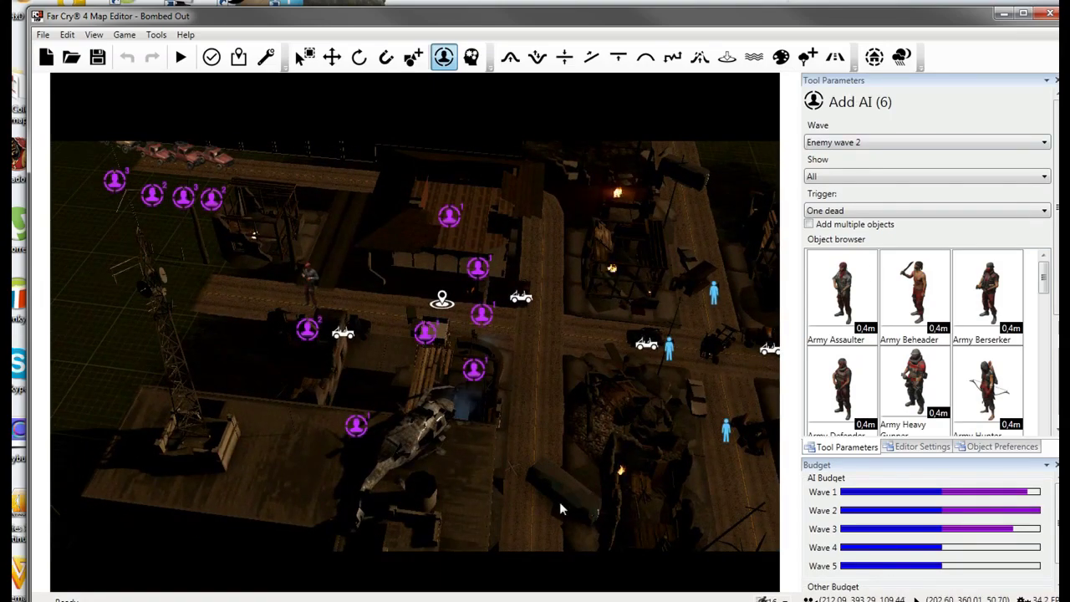
middle_drag(559, 505, 531, 503)
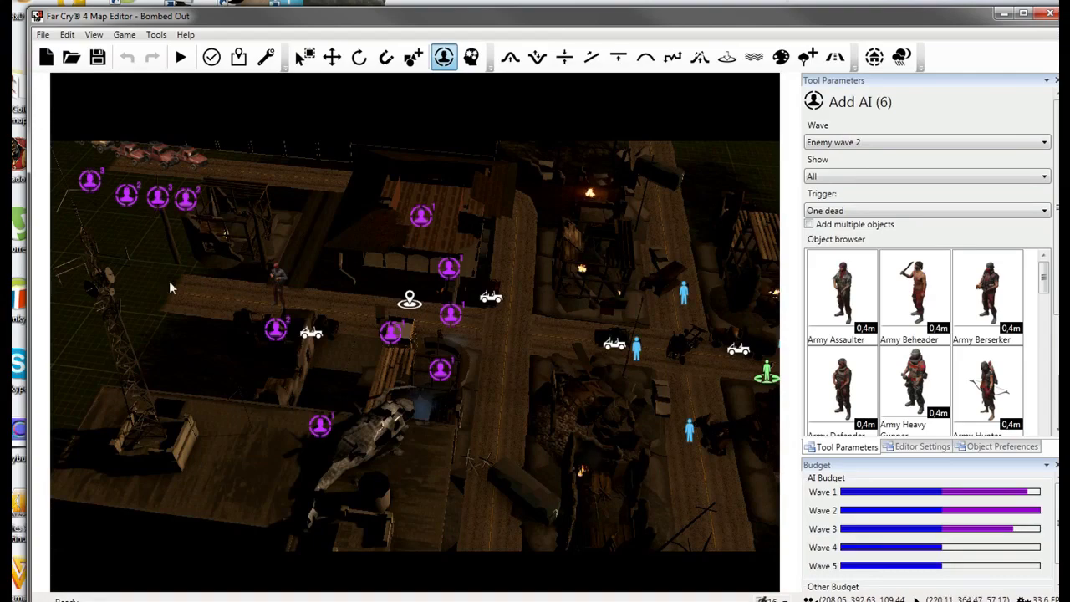
Inspect the placement of the wave 1, 2 and 3 enemies around the crossroads, rooftops and outer road.
key(d)
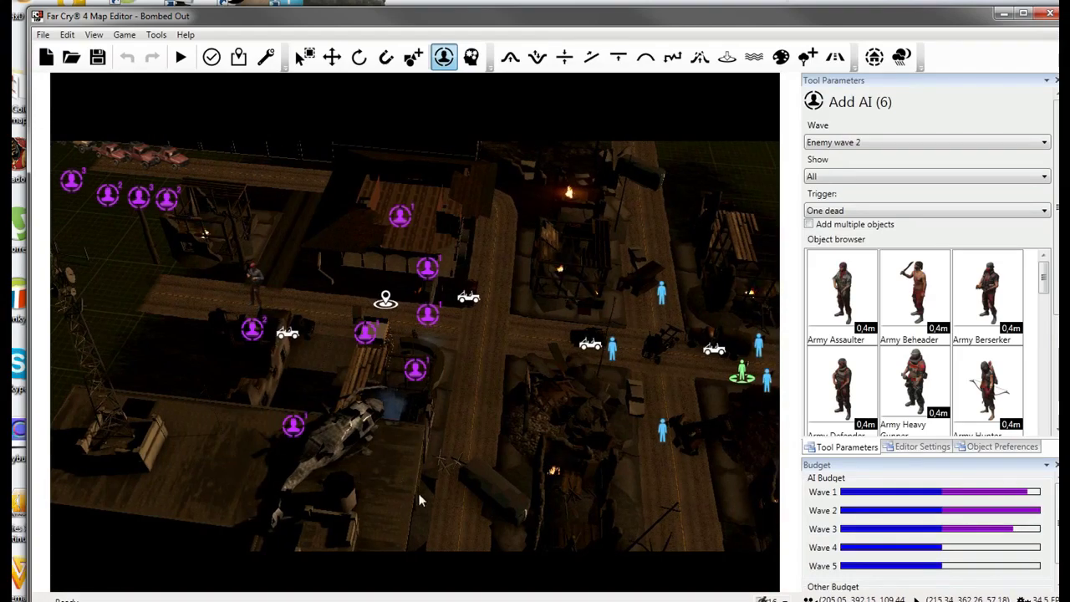
right_drag(429, 387, 530, 454)
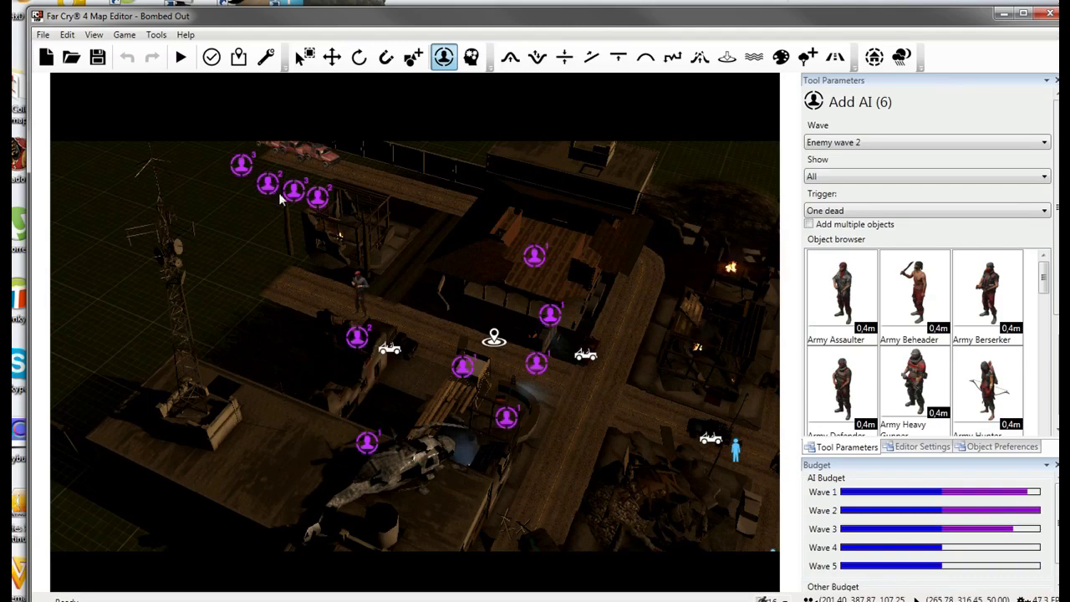
key(d)
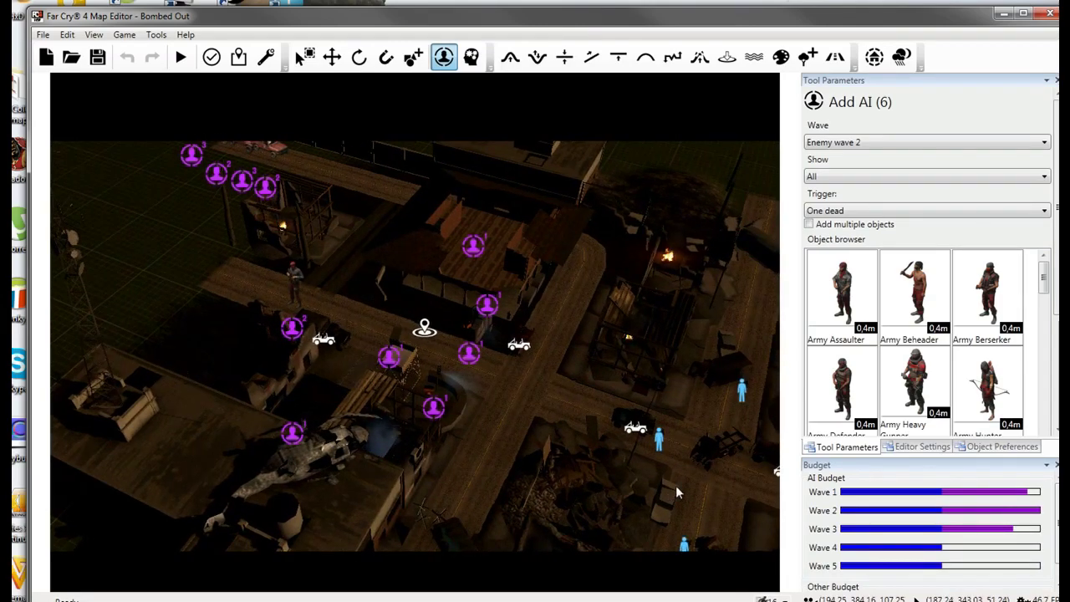
right_drag(339, 206, 418, 212)
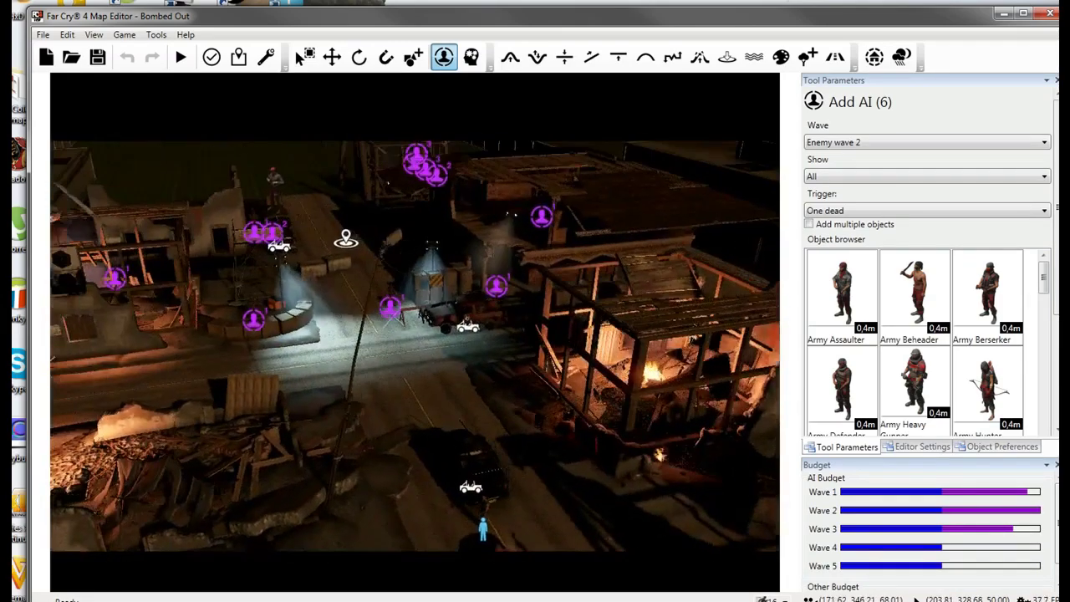
key(w)
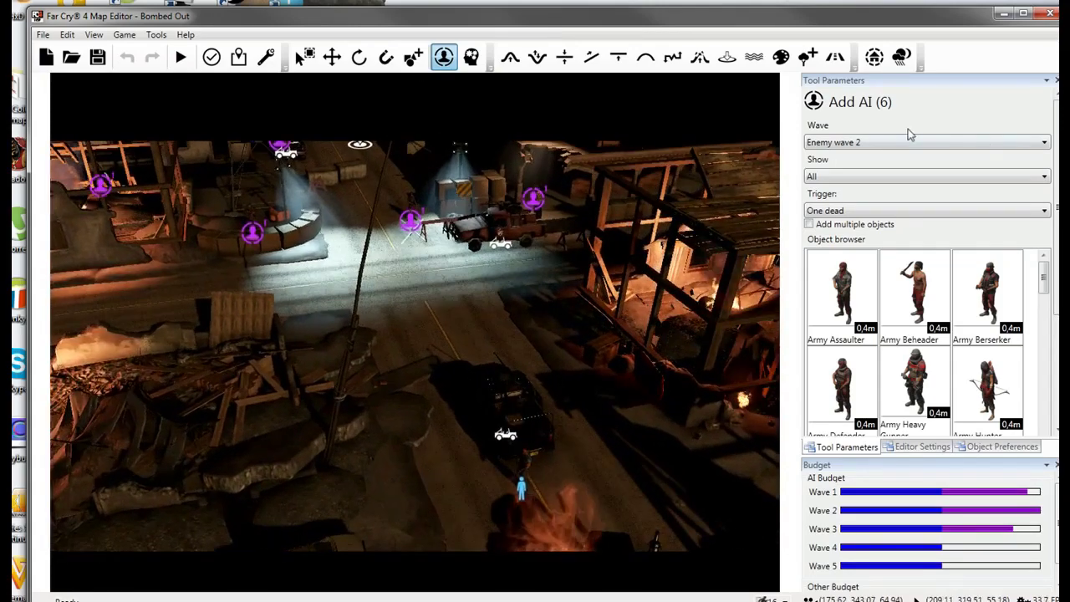
Switch to adding Ambient AI and inspect the blue character markers on the street near the burning wreck.
key(5)
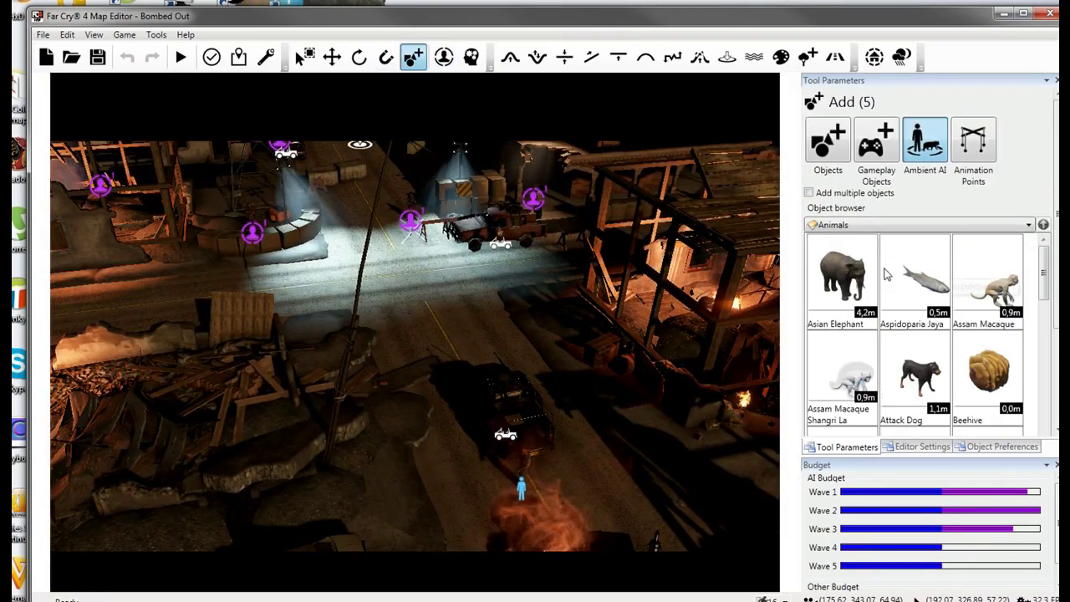
key(w)
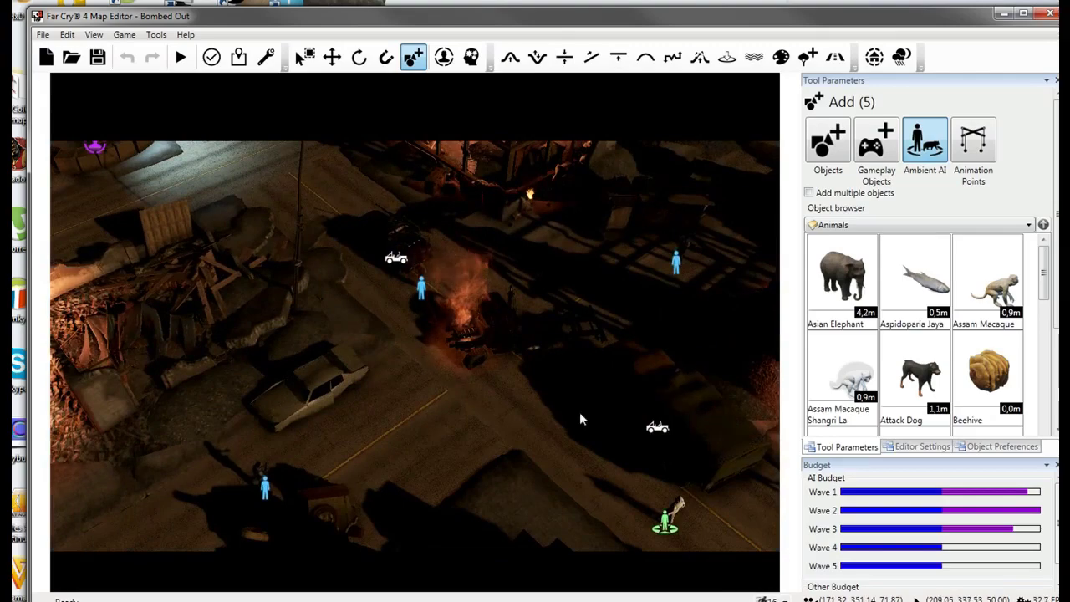
right_drag(583, 418, 583, 443)
key(w)
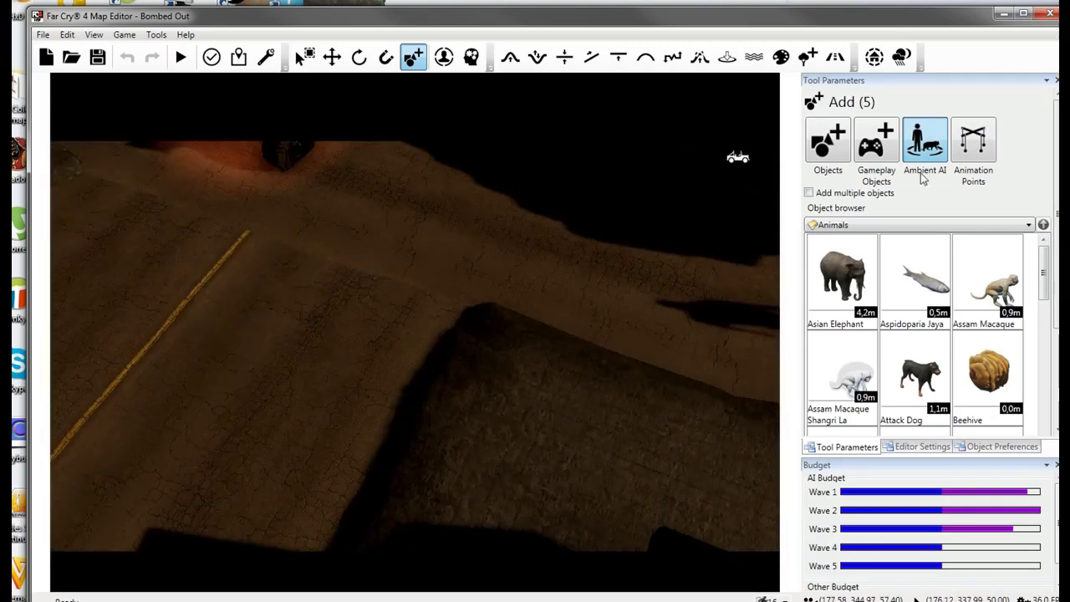
key(s)
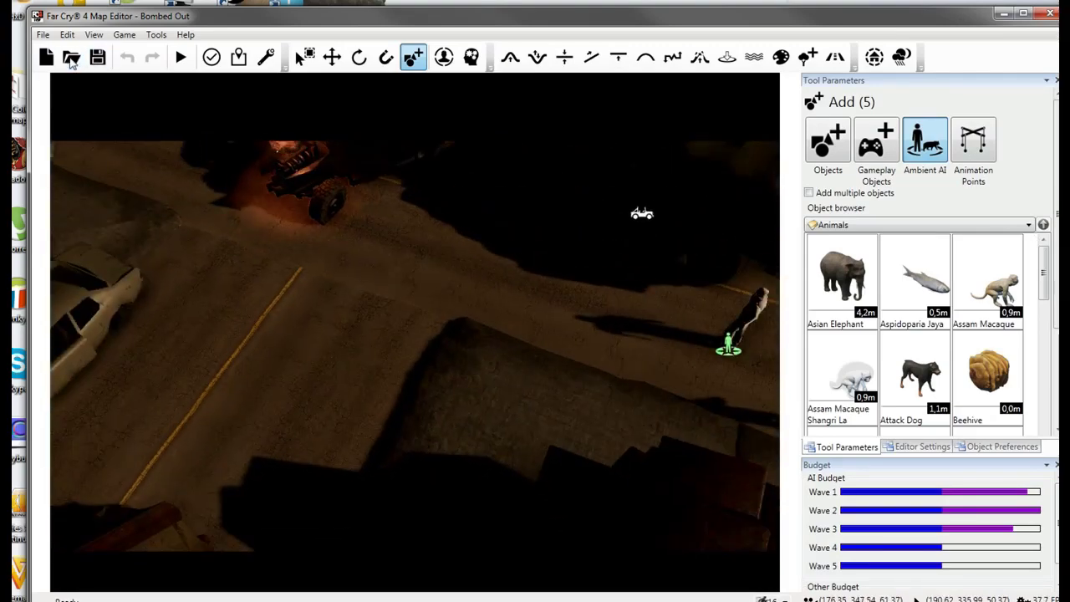
Open the Snowy Mountain map without saving the changes to the Bombed Out map.
click(72, 60)
click(679, 309)
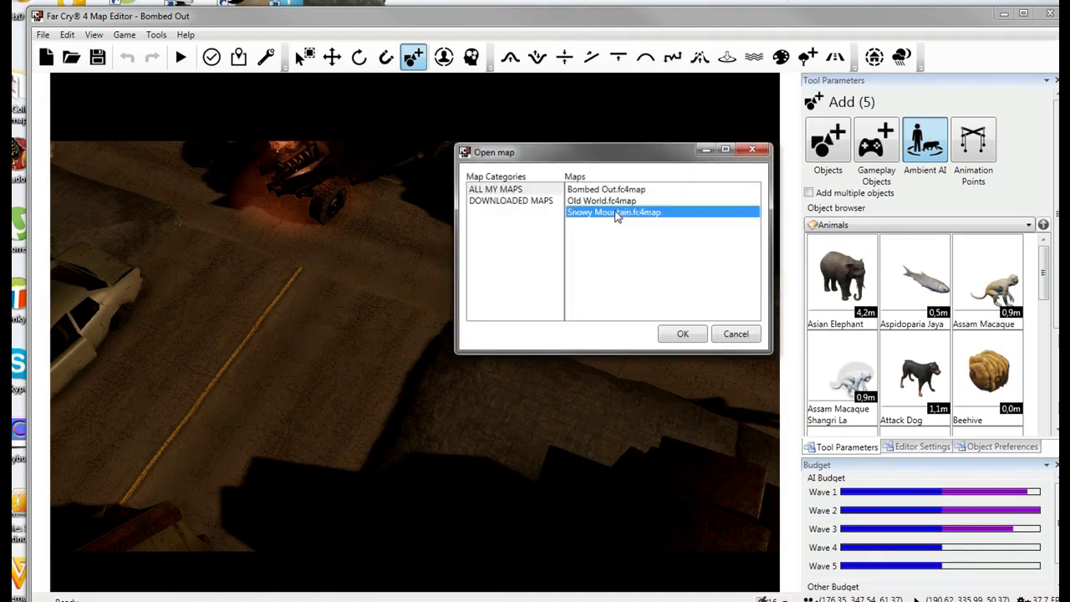
double_click(617, 214)
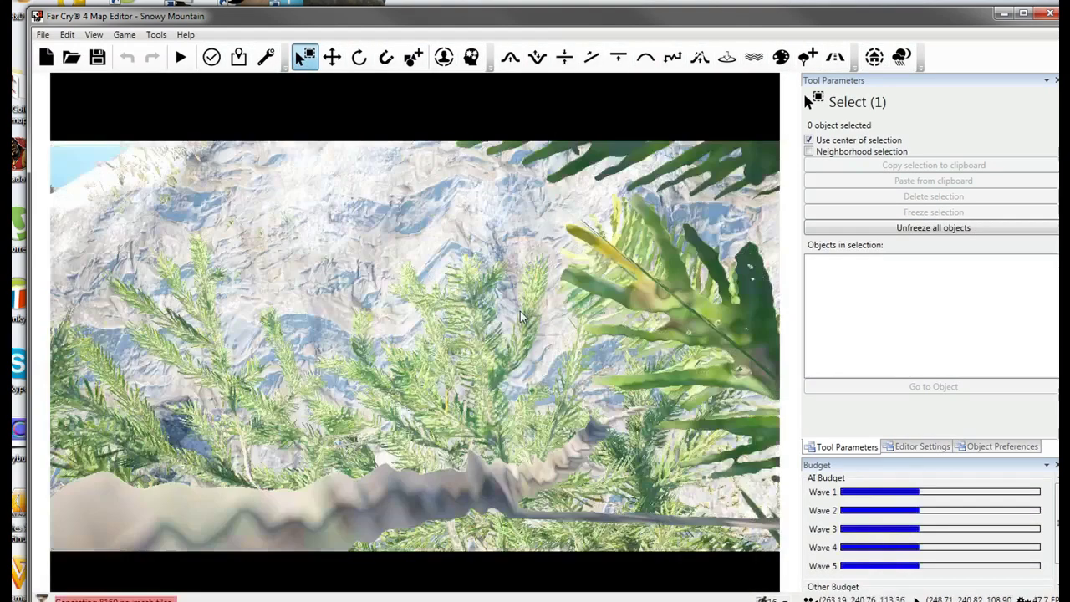
Examine the civilians and the orange animation point markers around the red market table beside the tent and house.
right_drag(520, 316, 627, 331)
key(w)
key(w)
key(w)
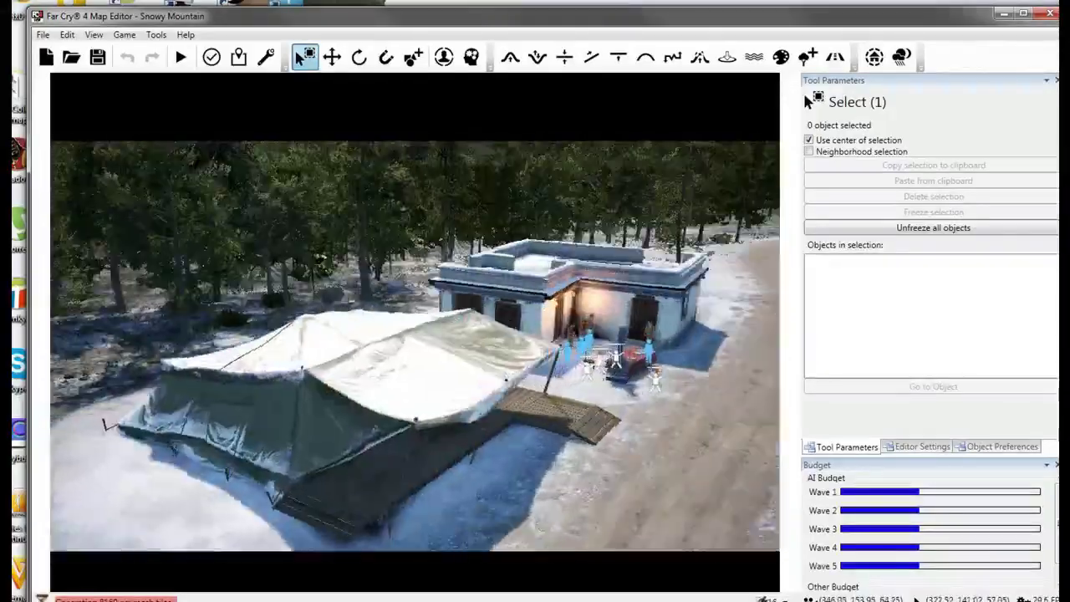
key(w)
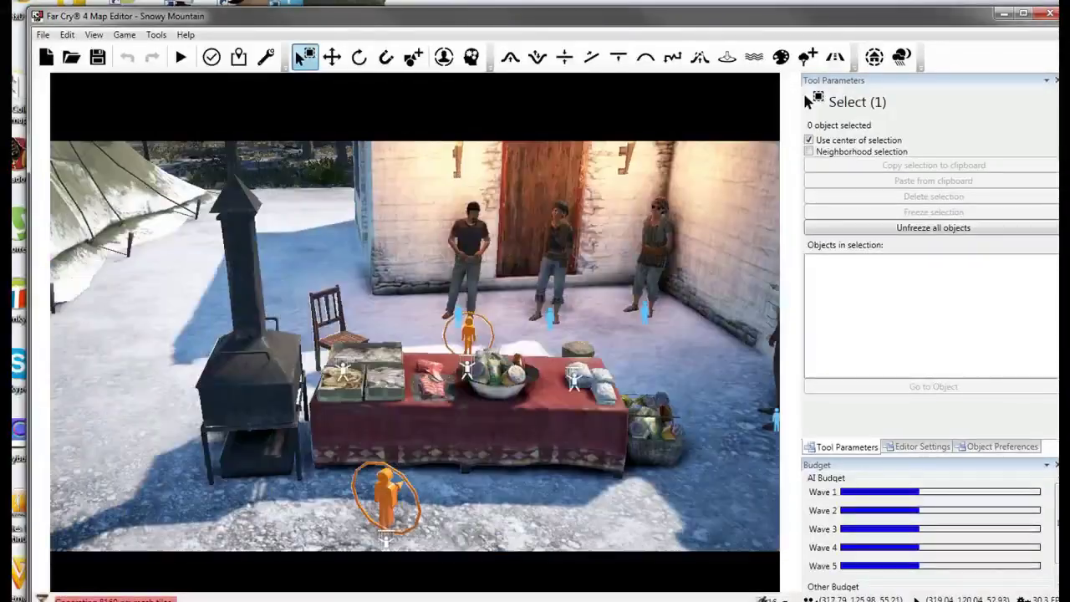
key(s)
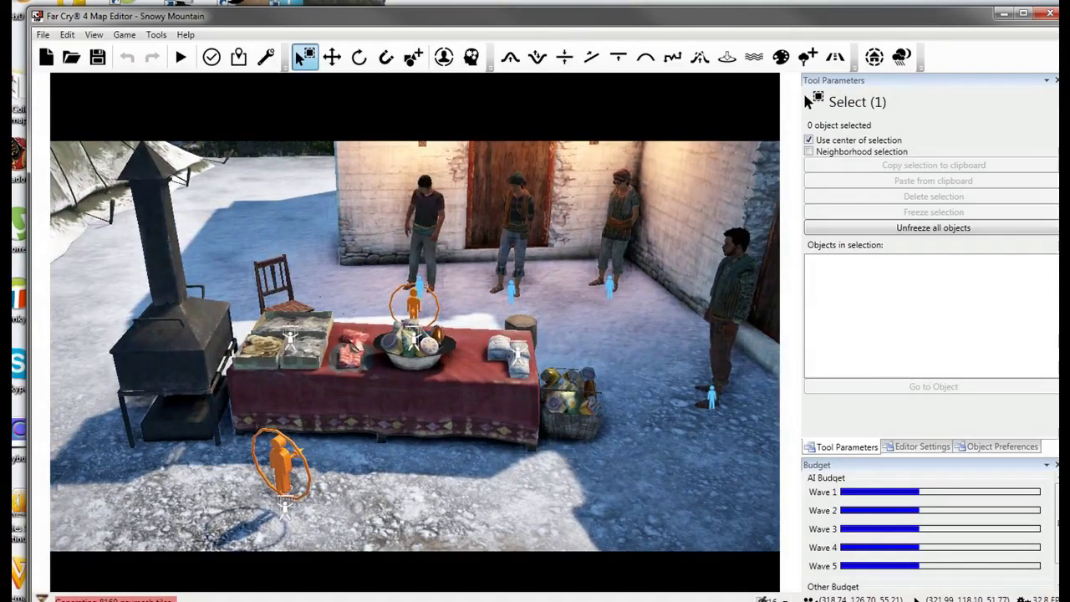
Set the Add tool to Animation Points and browse the For Animals category down to the pig animations.
click(414, 56)
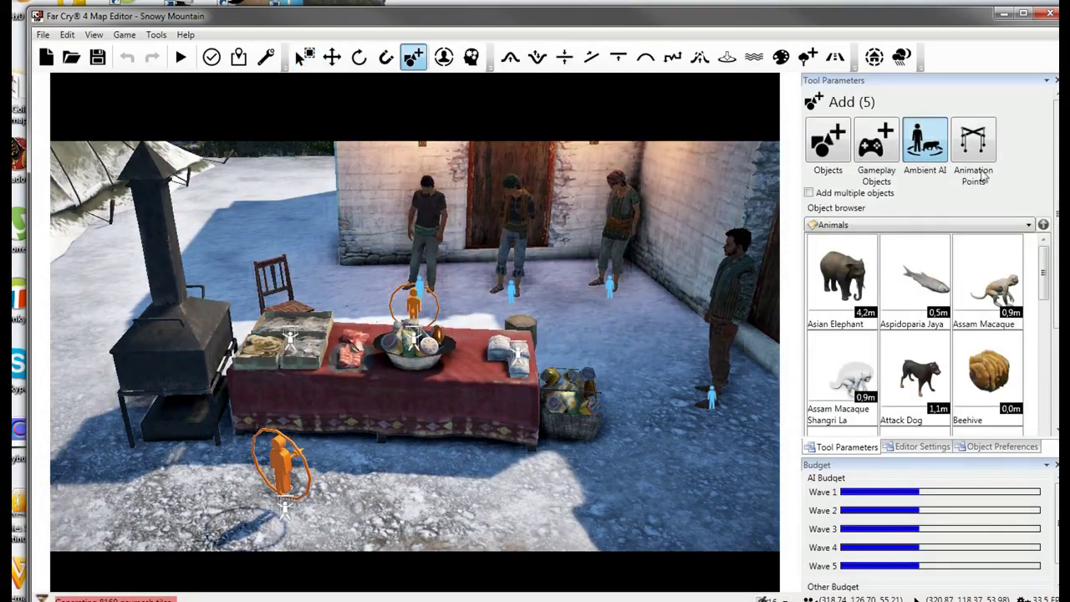
click(973, 144)
click(979, 226)
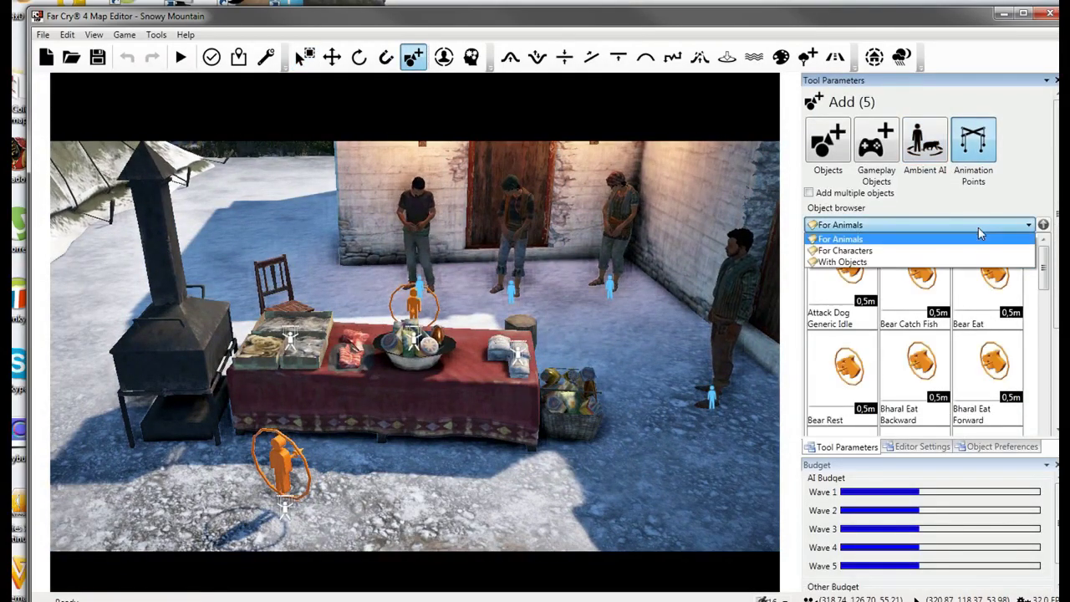
click(937, 243)
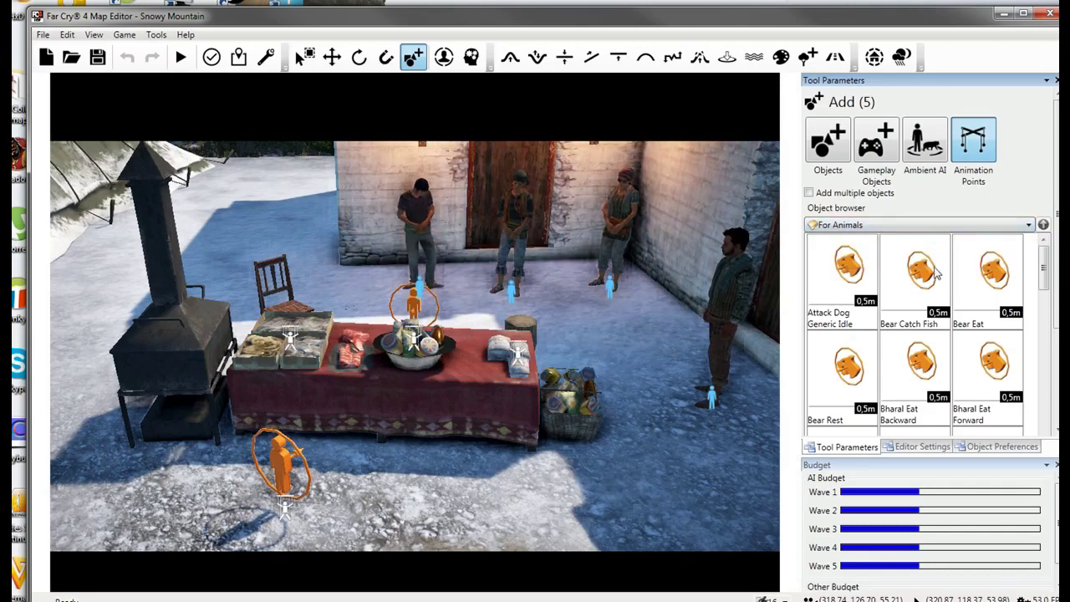
drag(1047, 278, 1044, 385)
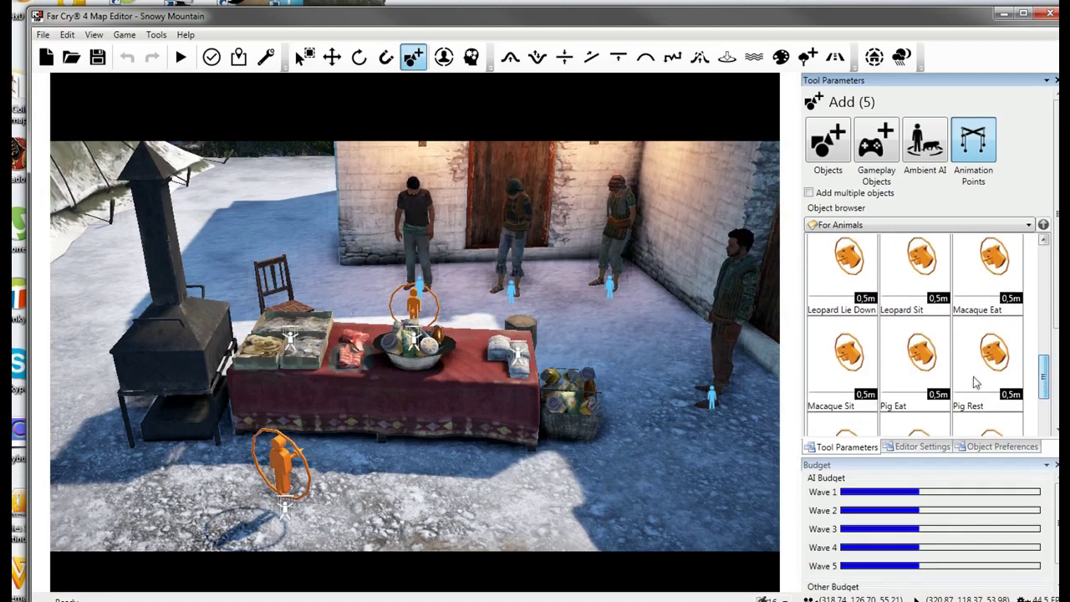
Pick the Pig Eat animation point and preview it on the dirt road beside the house.
click(911, 401)
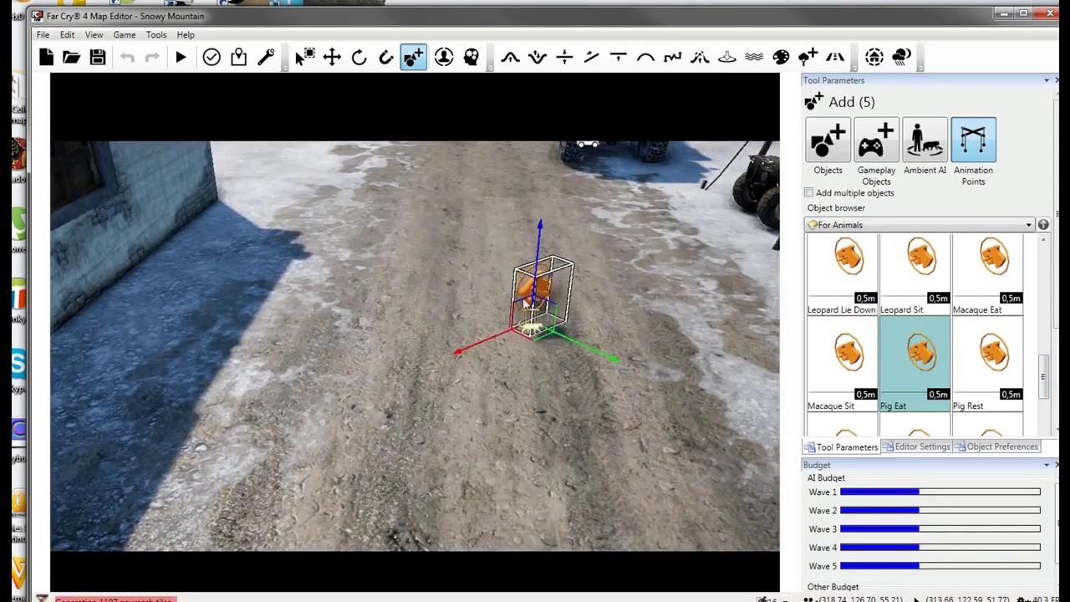
right_drag(477, 294, 418, 251)
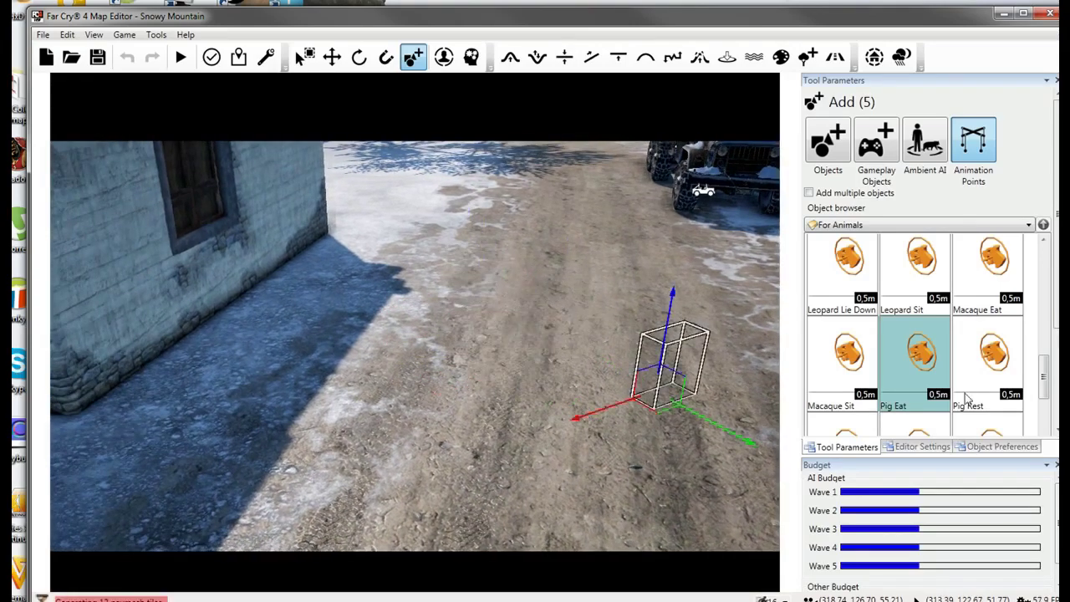
scroll(1046, 383, down, 1)
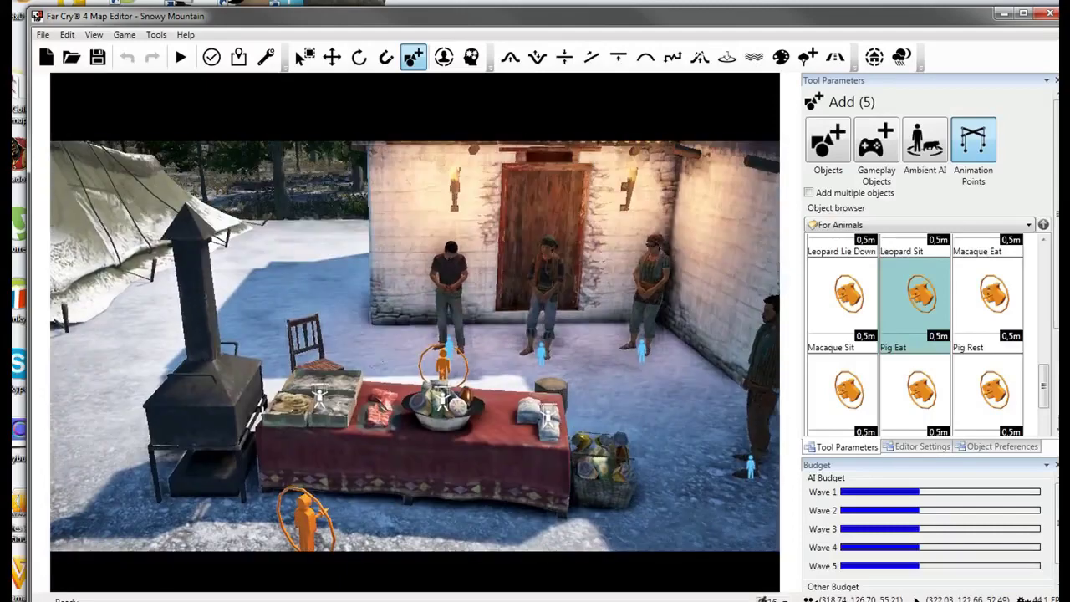
Browse the For Characters animation points and examine the orange character animation marker behind the market table.
click(891, 226)
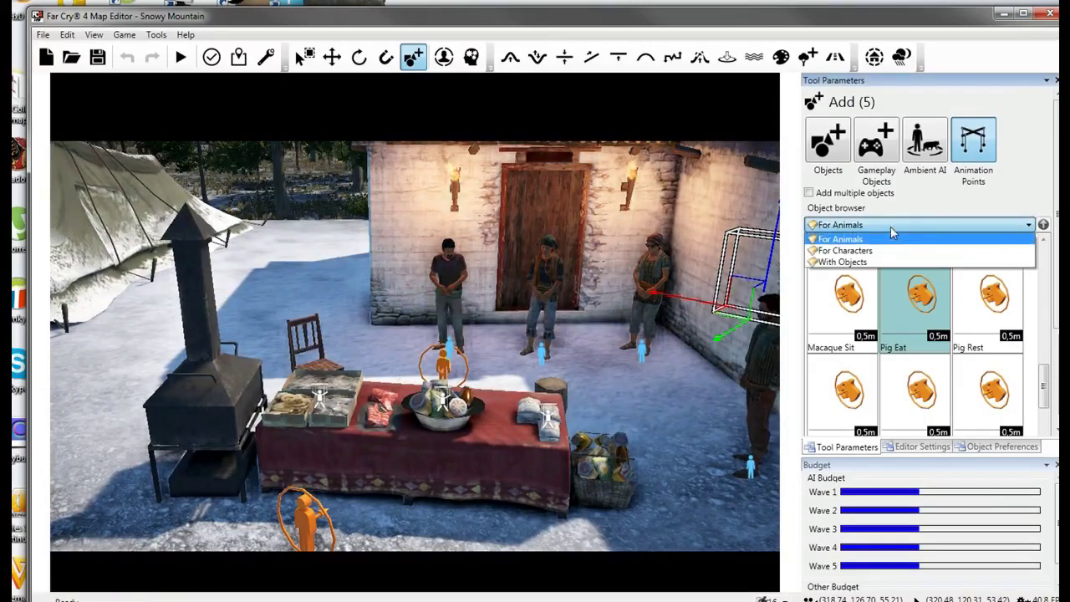
click(888, 250)
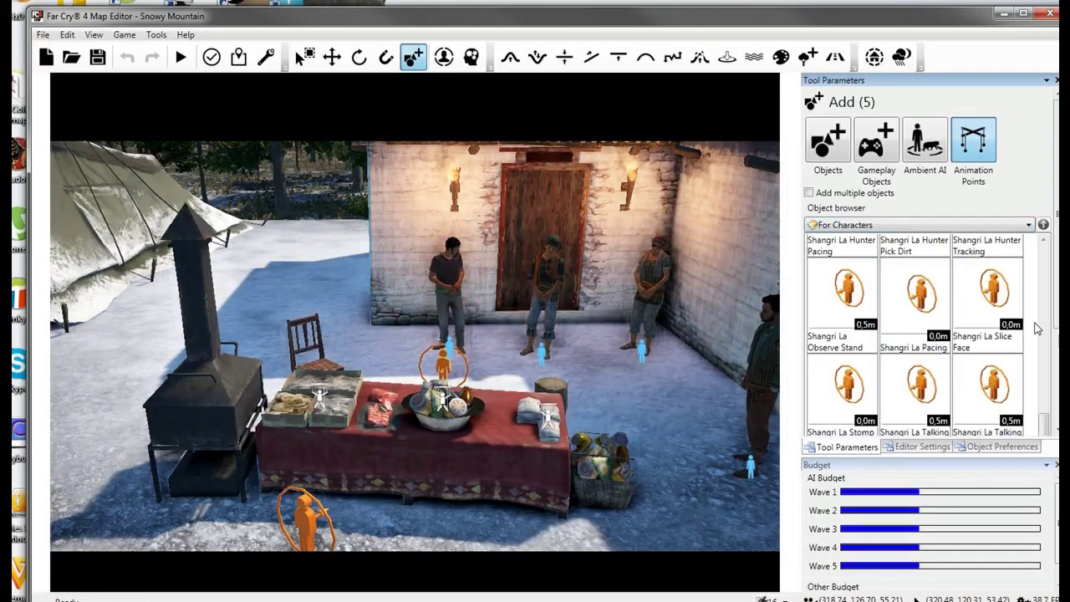
scroll(1045, 380, up, 2)
scroll(1045, 381, up, 3)
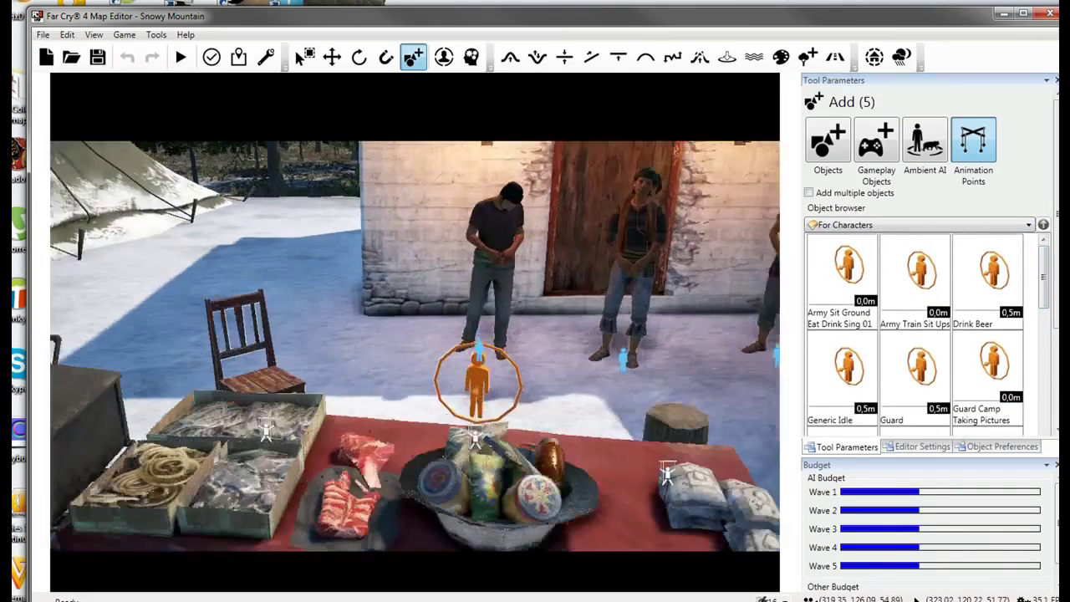
key(w)
mouse_move(413, 361)
right_down()
mouse_move(384, 393)
mouse_move(413, 361)
right_up()
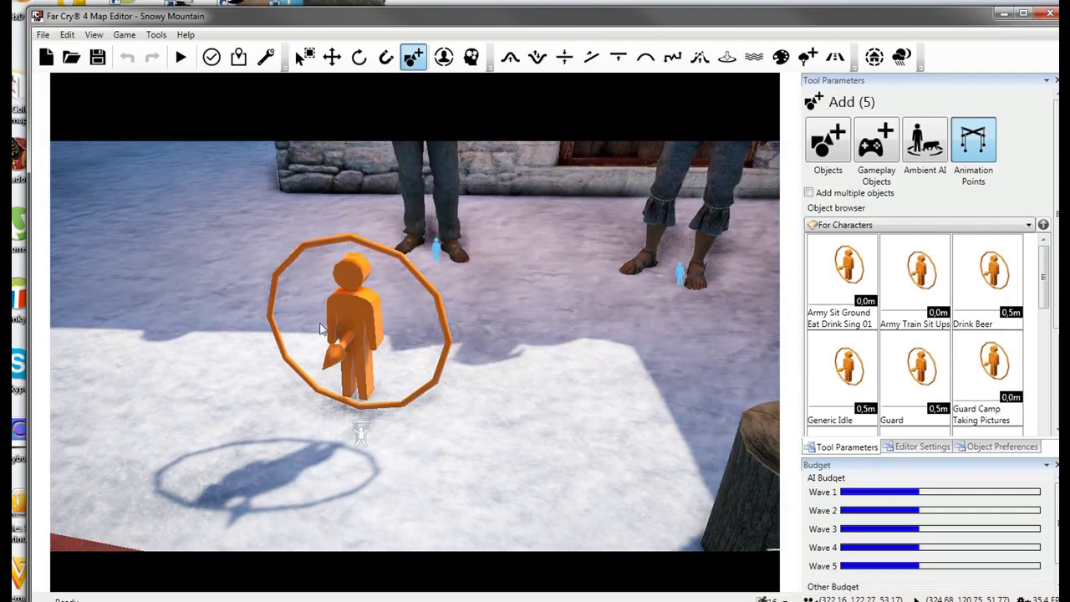
scroll(1037, 255, down, 1)
Try adding a Siton Chair Generic animation point from With Objects behind the existing chair at the market table.
click(1029, 225)
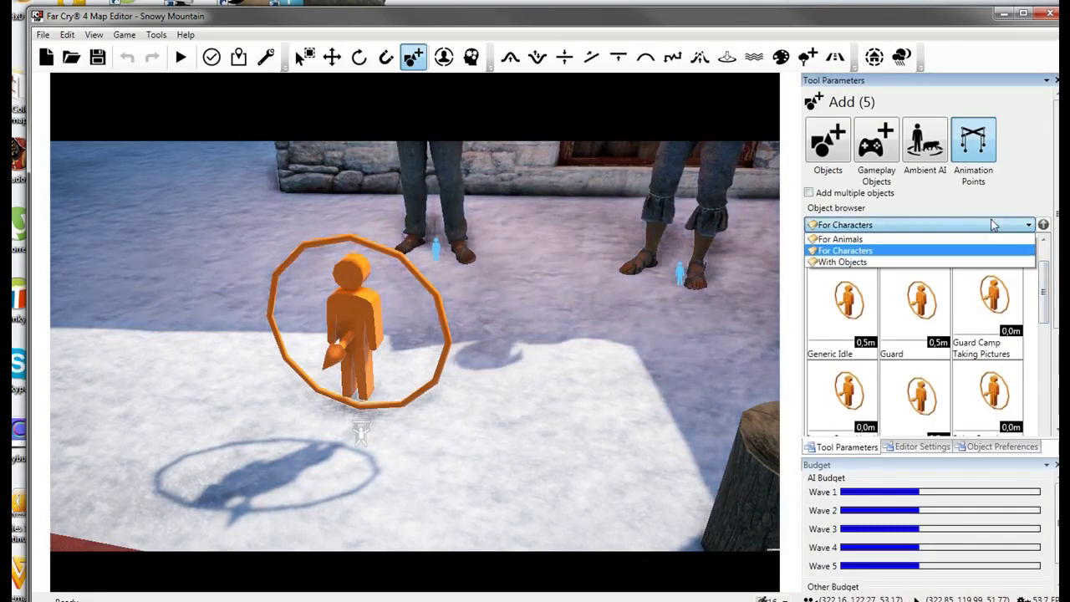
click(841, 263)
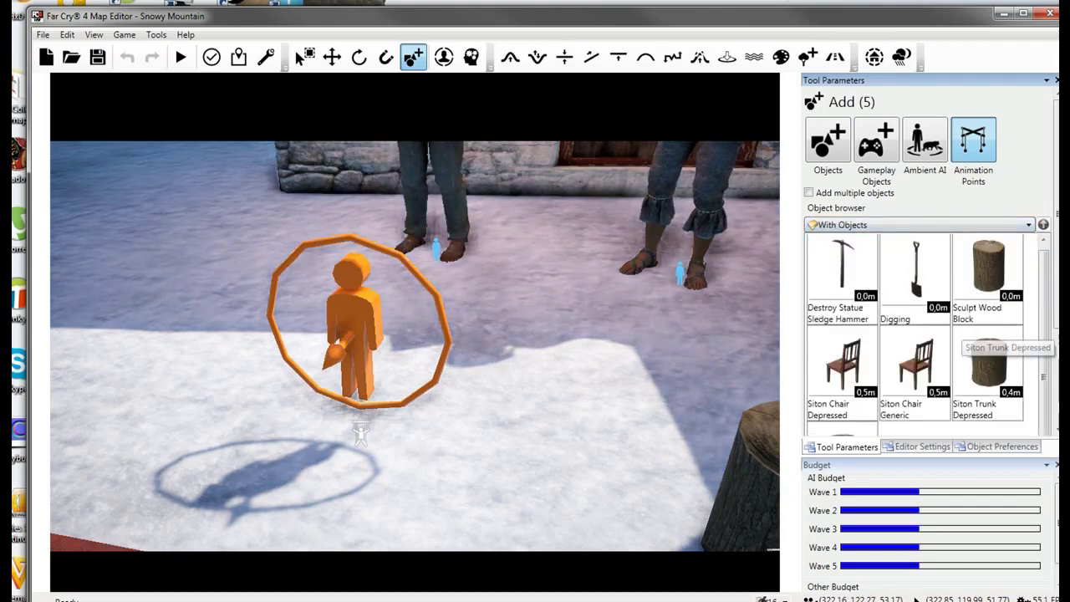
click(908, 380)
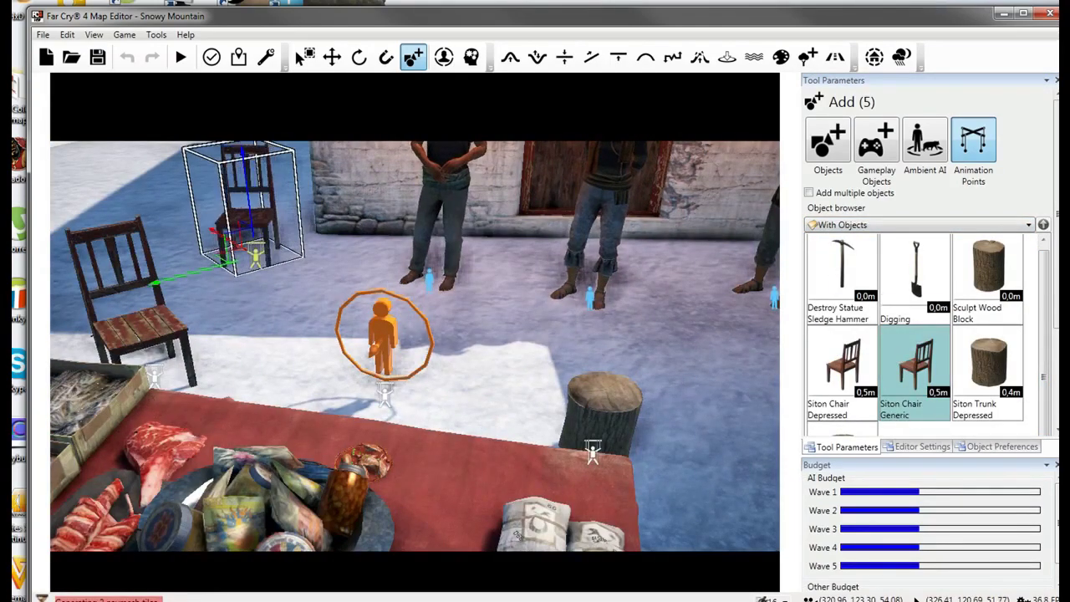
right_drag(251, 297, 335, 368)
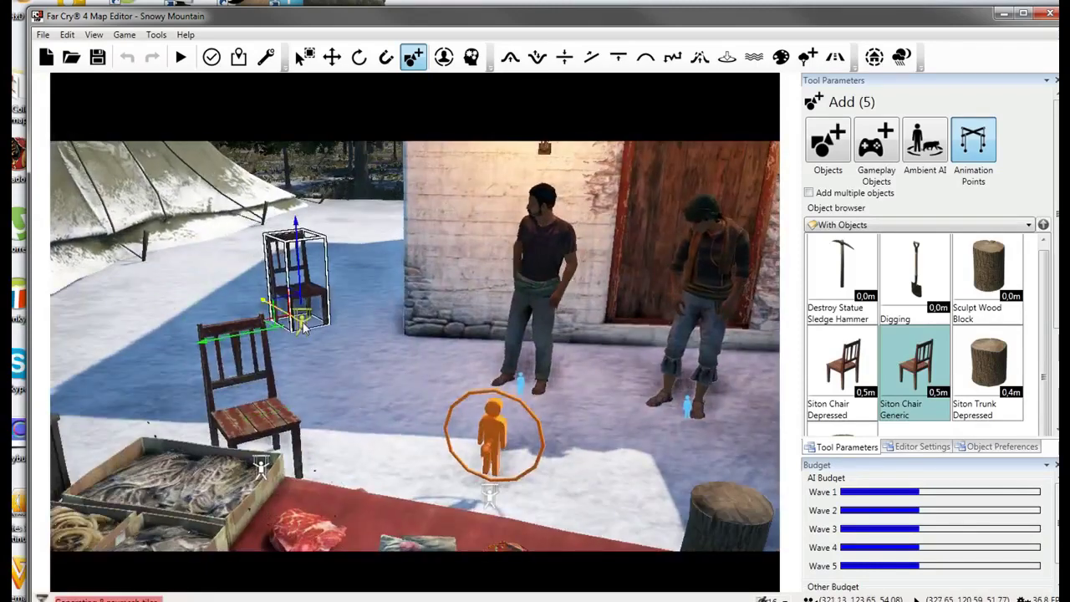
click(302, 324)
key(s)
key(w)
Playtest the map and walk around the market table to observe the civilians at the animation points.
click(181, 59)
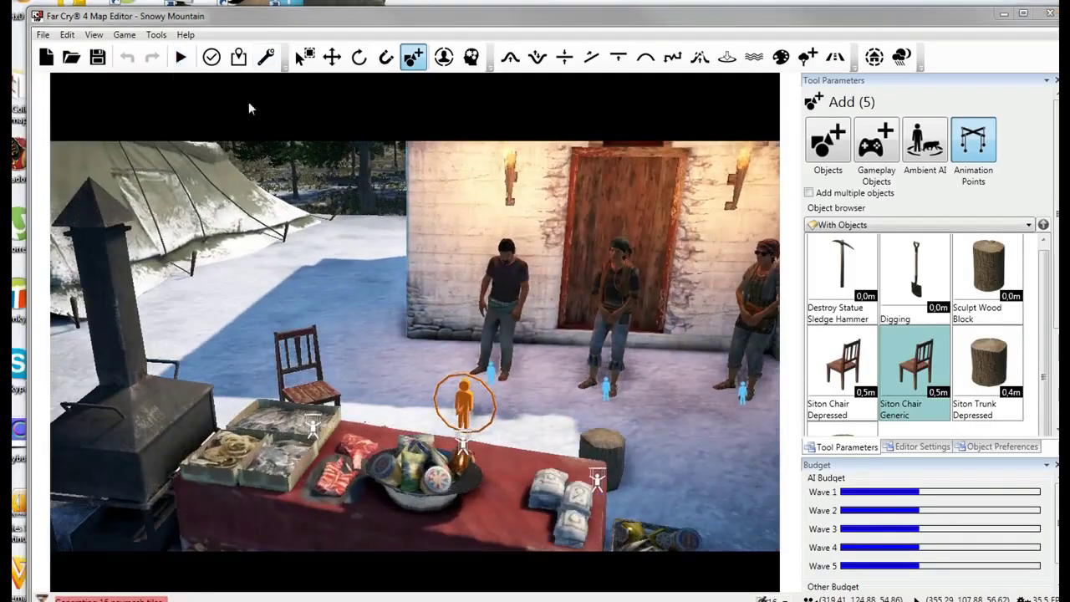
click(673, 319)
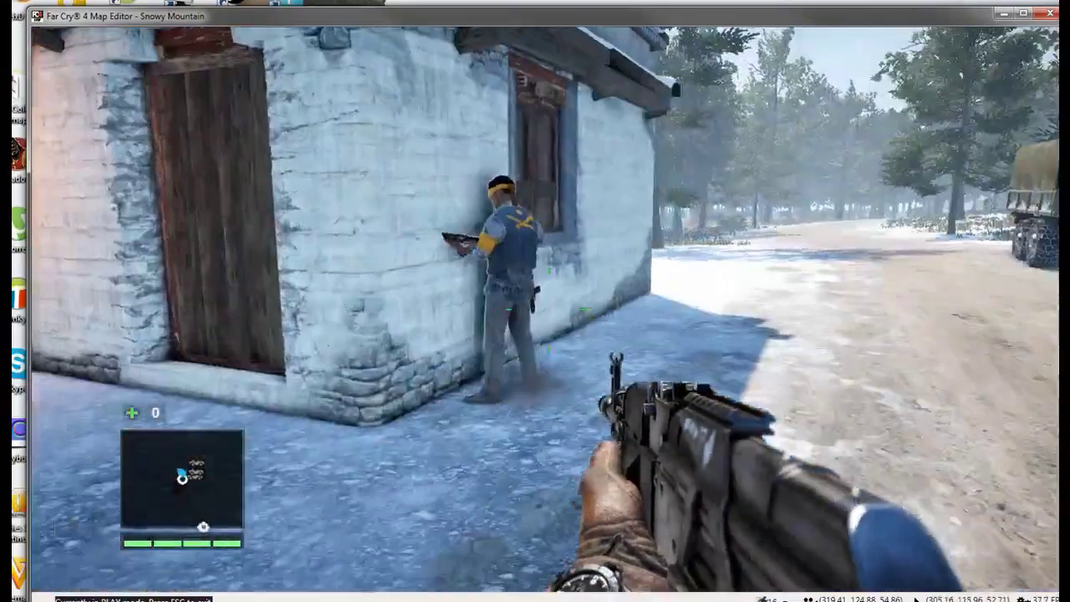
key(w)
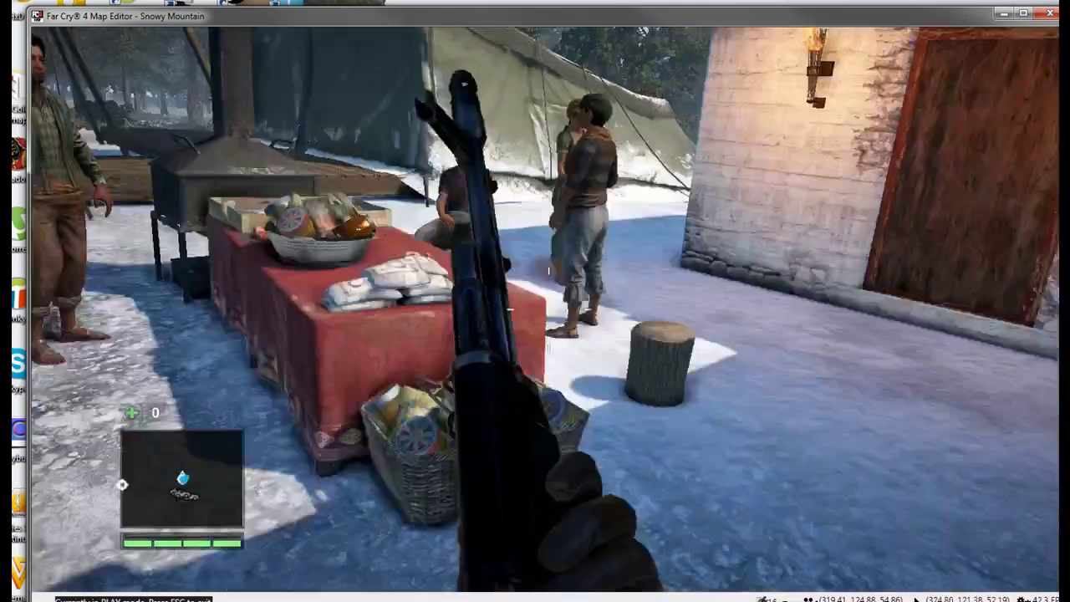
key(w)
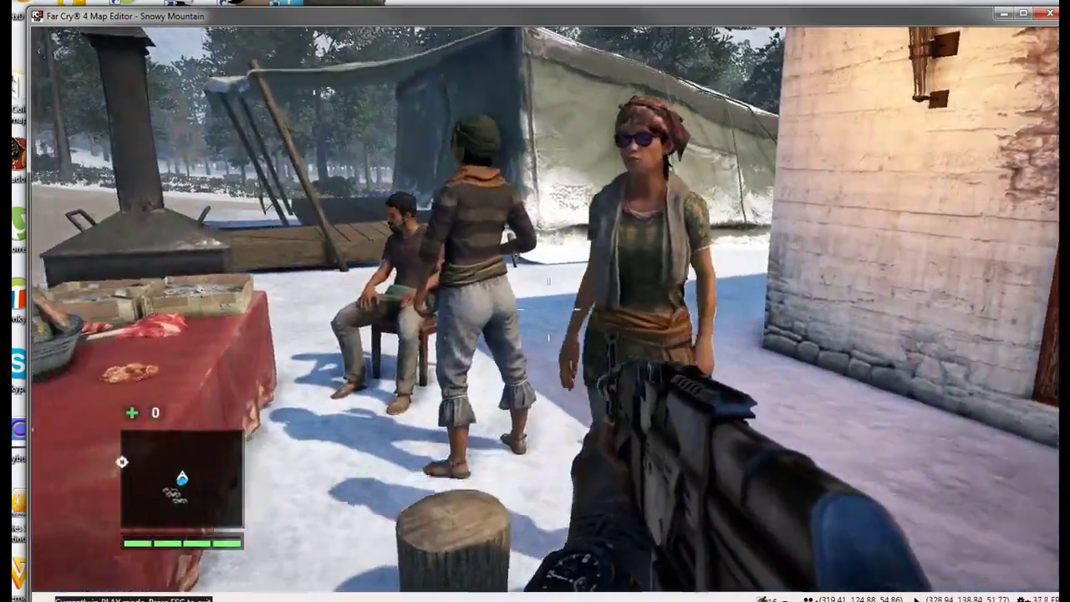
key(w)
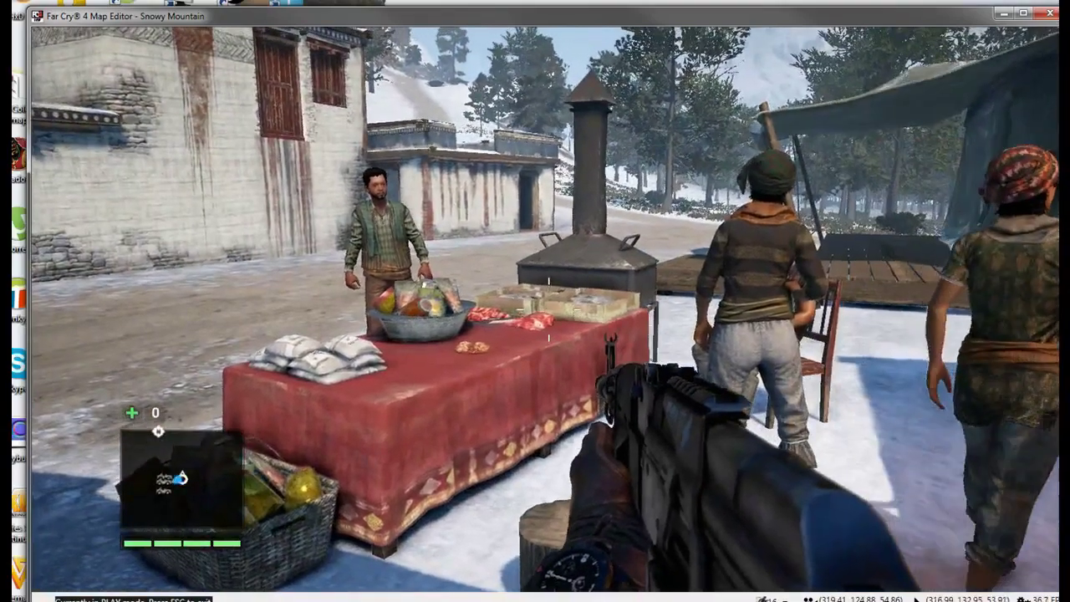
key(w)
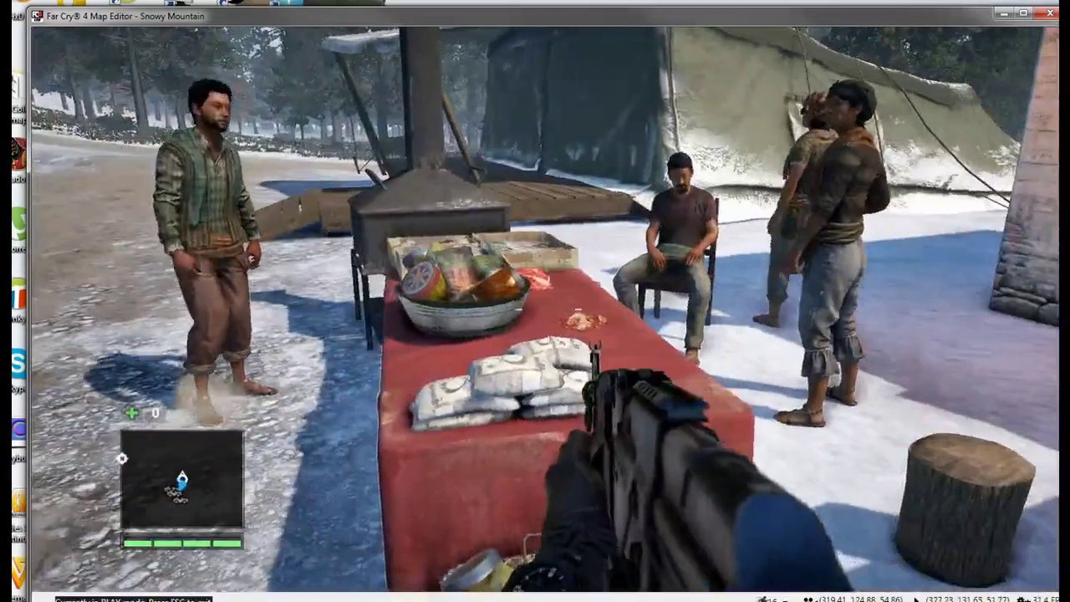
End the playtest and display the navigation mesh around the market table from above.
key(Escape)
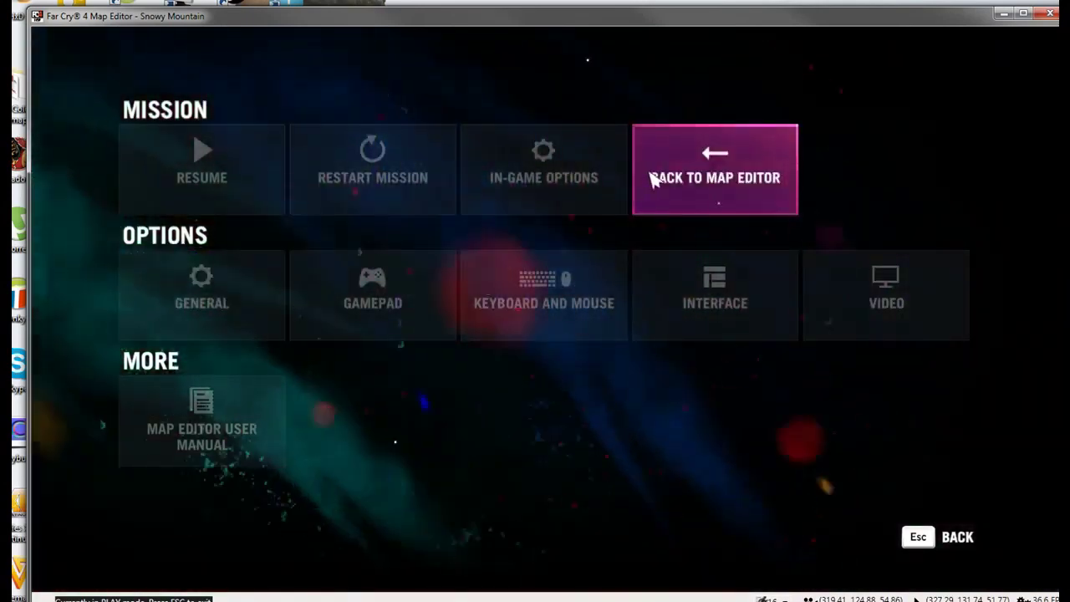
click(654, 180)
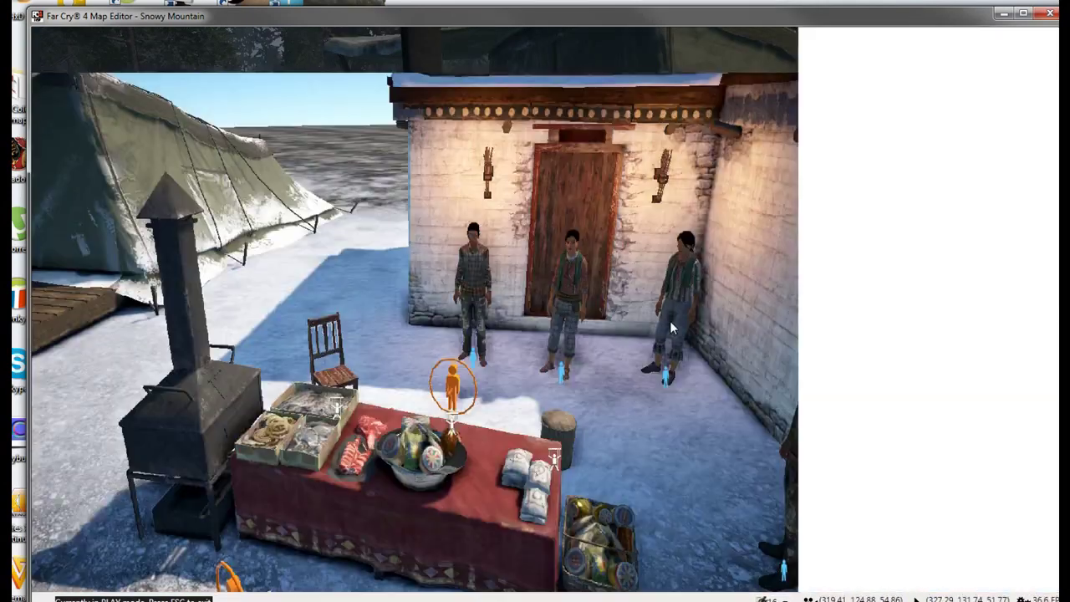
key(Escape)
key(w)
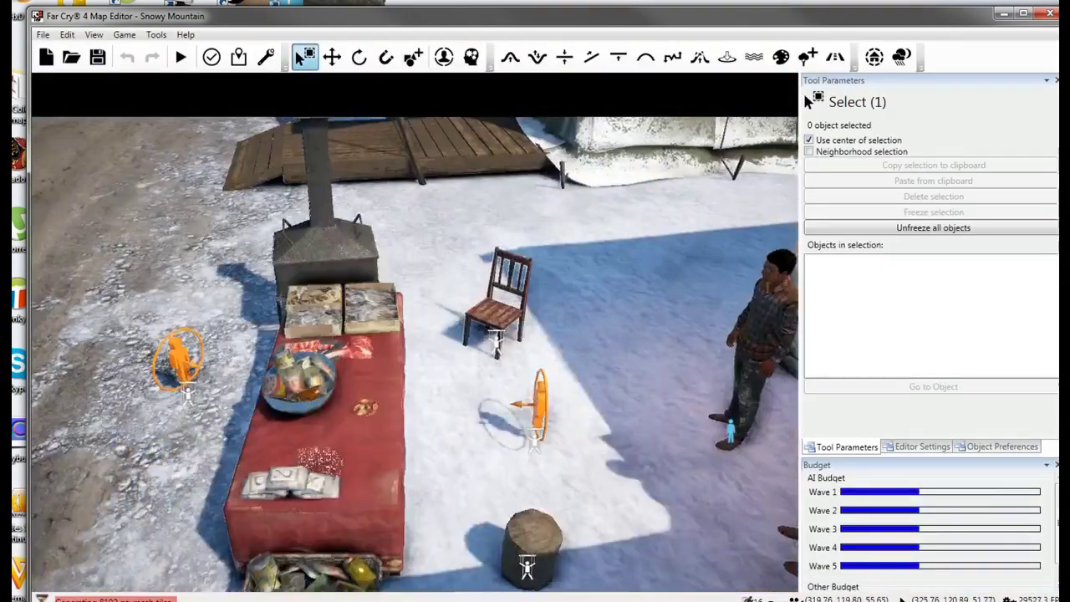
key(s)
scroll(627, 305, down, 5)
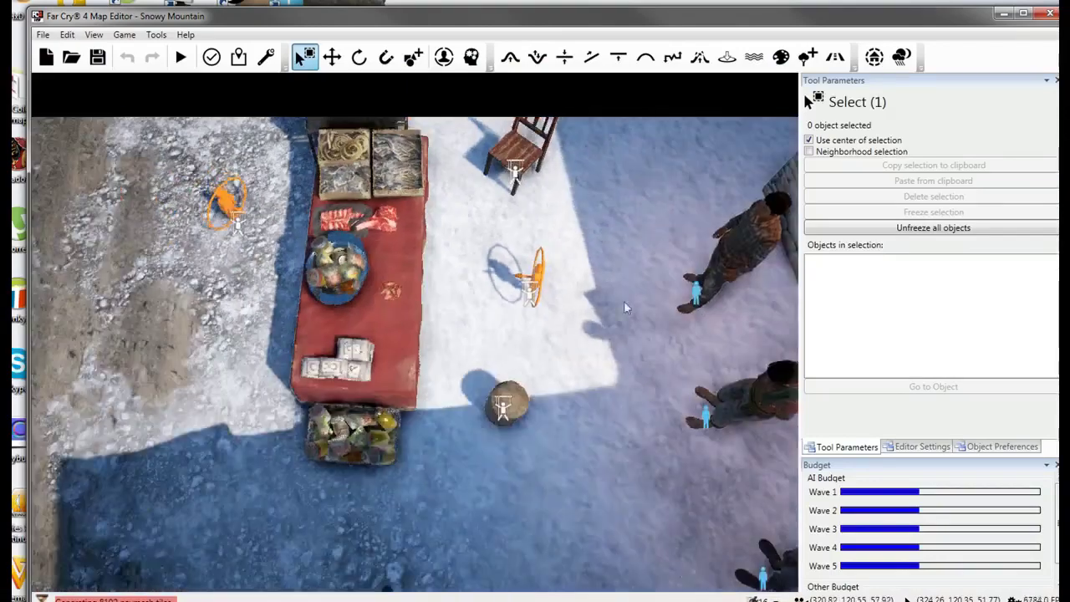
click(472, 58)
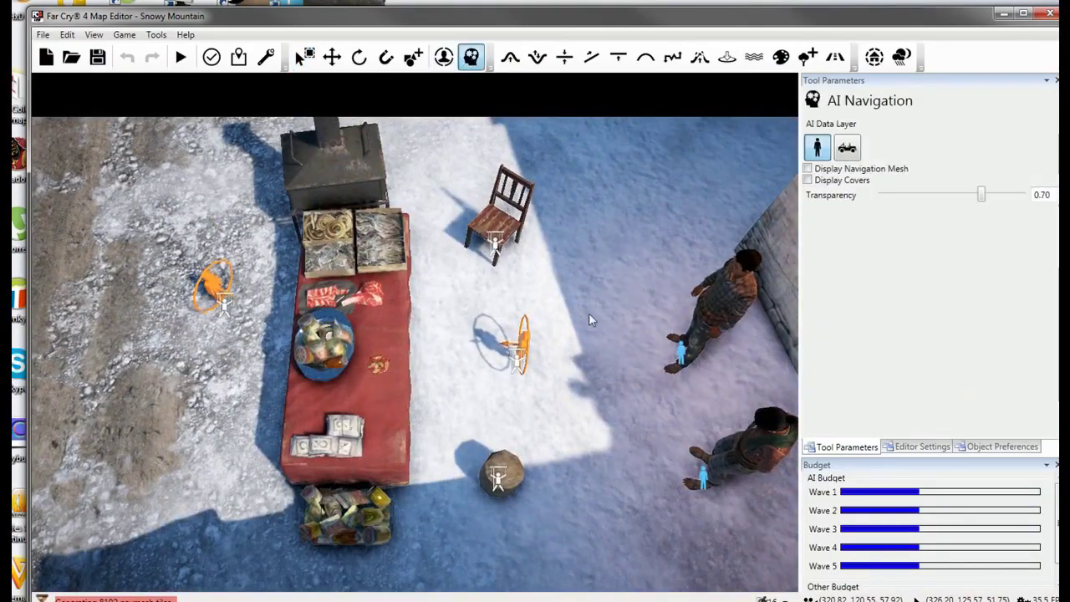
click(811, 169)
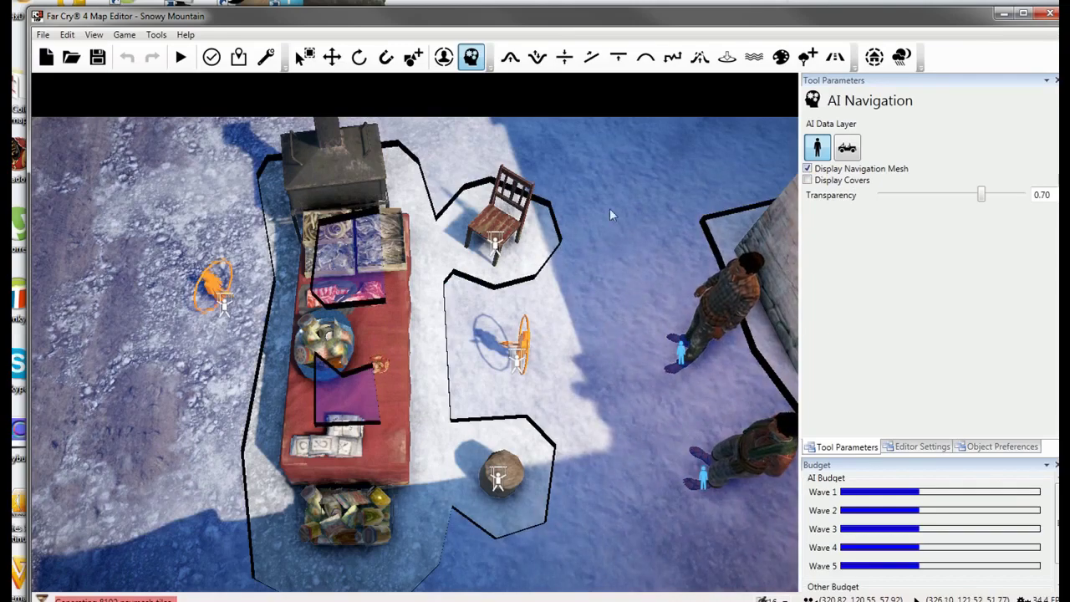
Try moving the chair animation point from behind the market table onto the stove, and undo the move.
key(a)
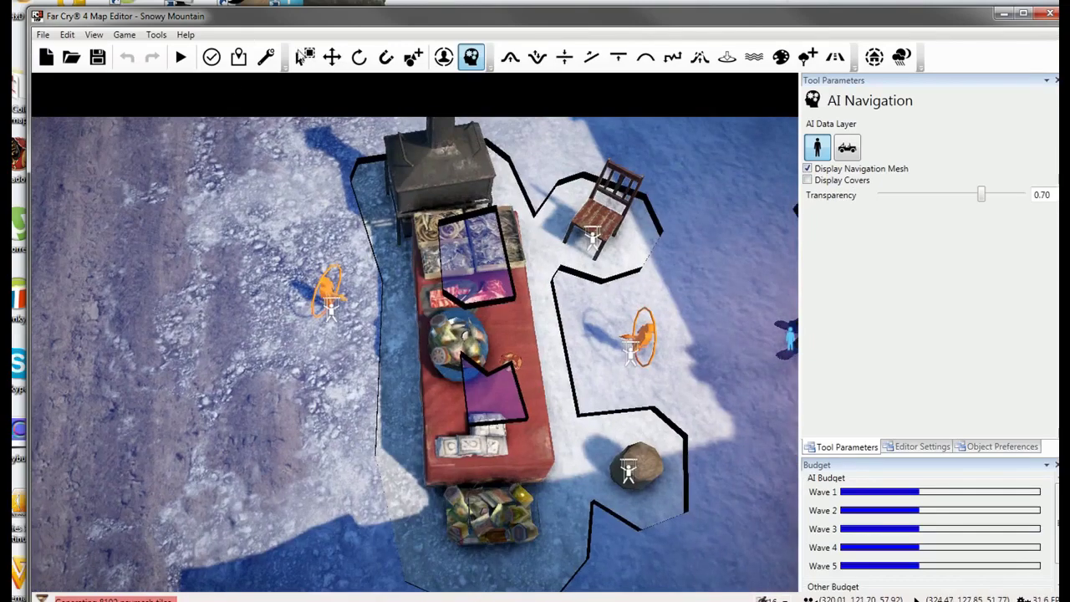
click(332, 57)
click(597, 232)
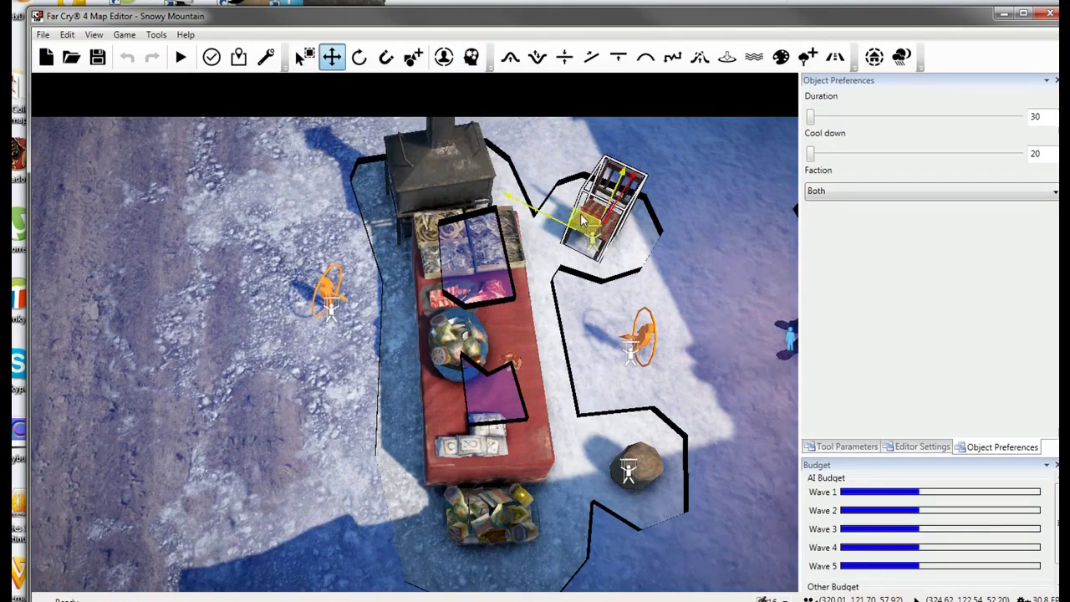
drag(583, 220, 432, 178)
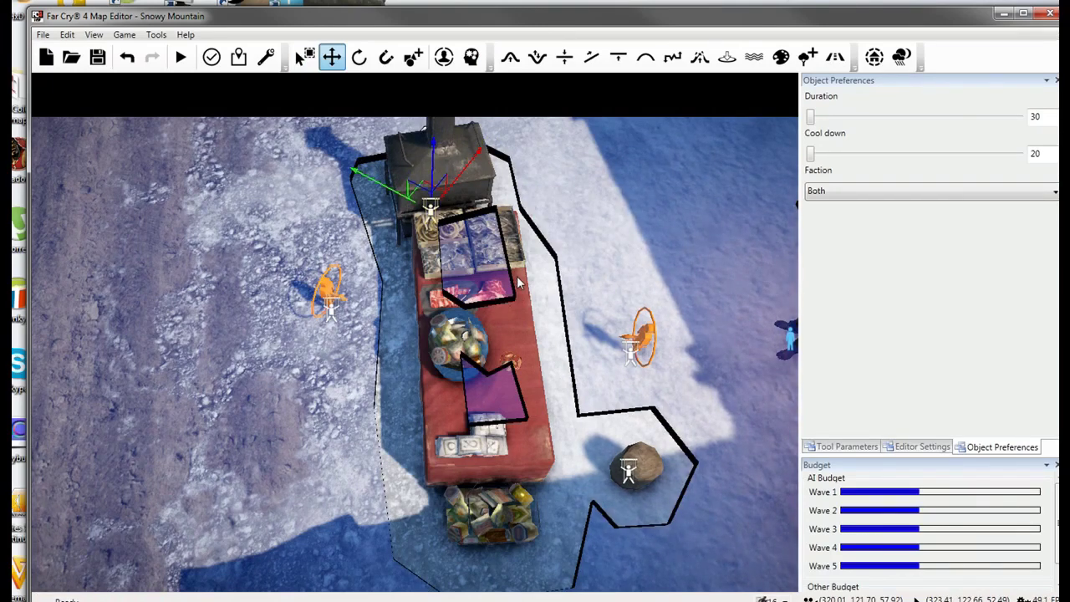
key(ctrl+z)
Try moving the tree trunk animation point over beside the orange character marker behind the market table, and undo it.
key(d)
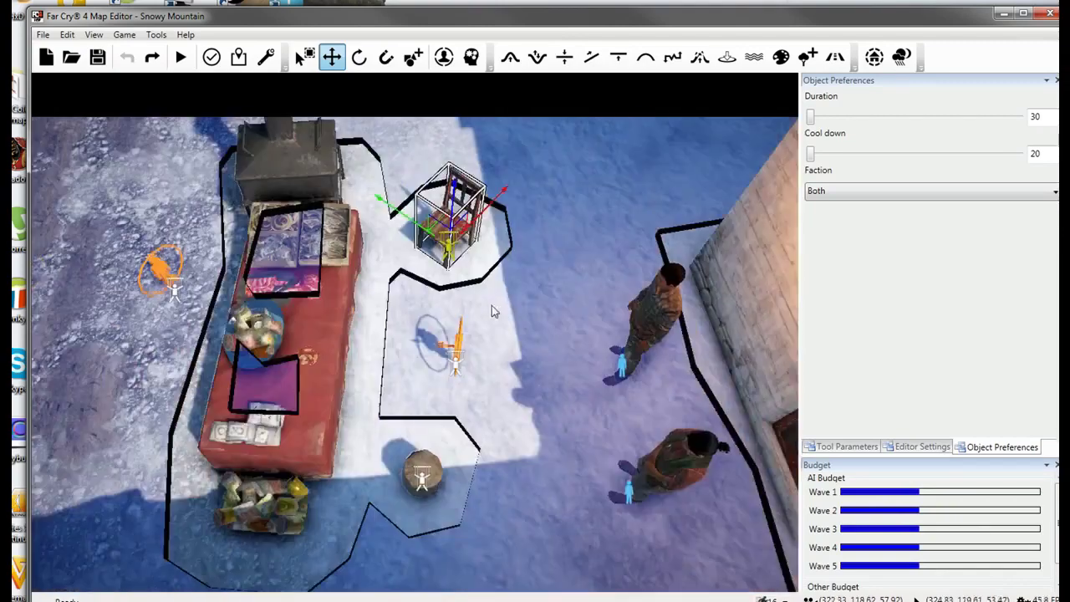
right_drag(441, 361, 519, 318)
click(525, 311)
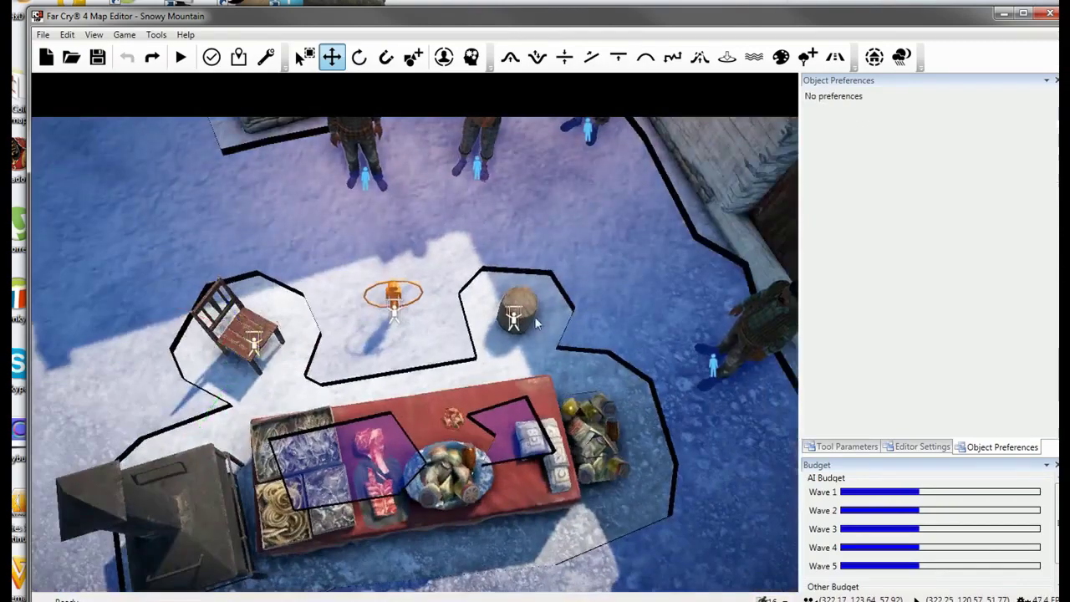
drag(492, 332, 409, 321)
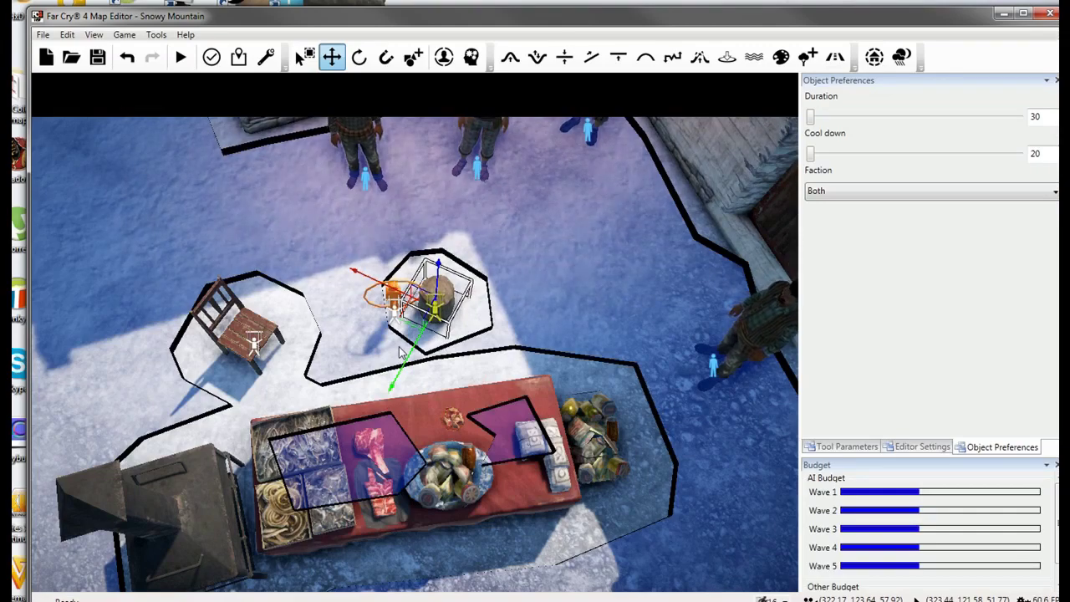
key(ctrl+z)
Examine how the navigation mesh runs beneath the orange character animation markers on both sides of the market table.
right_drag(529, 342, 491, 355)
click(352, 426)
right_drag(353, 430, 309, 413)
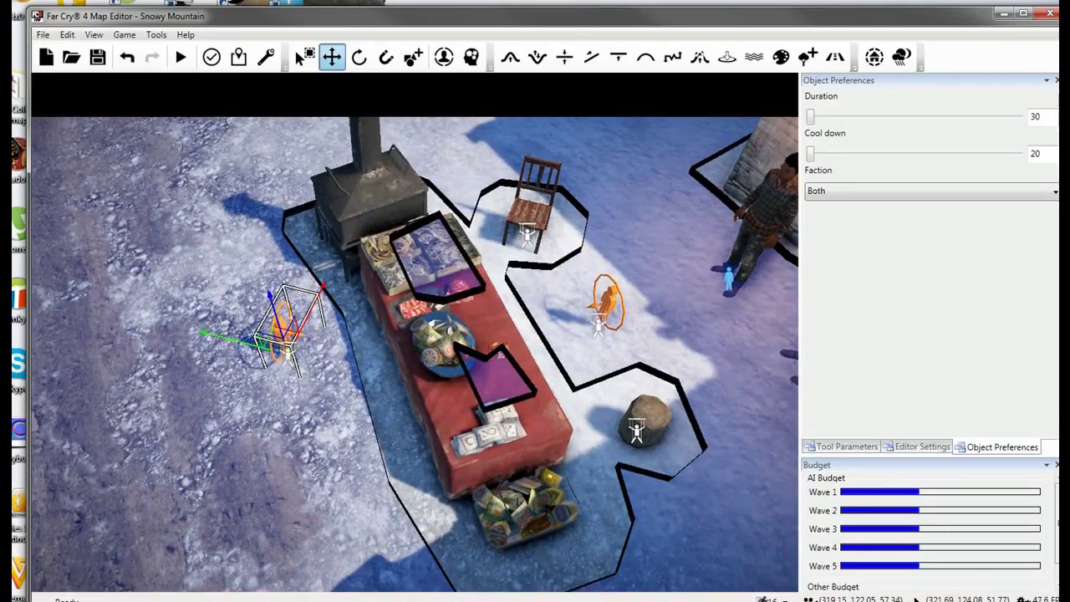
click(299, 440)
key(w)
right_drag(595, 311, 428, 354)
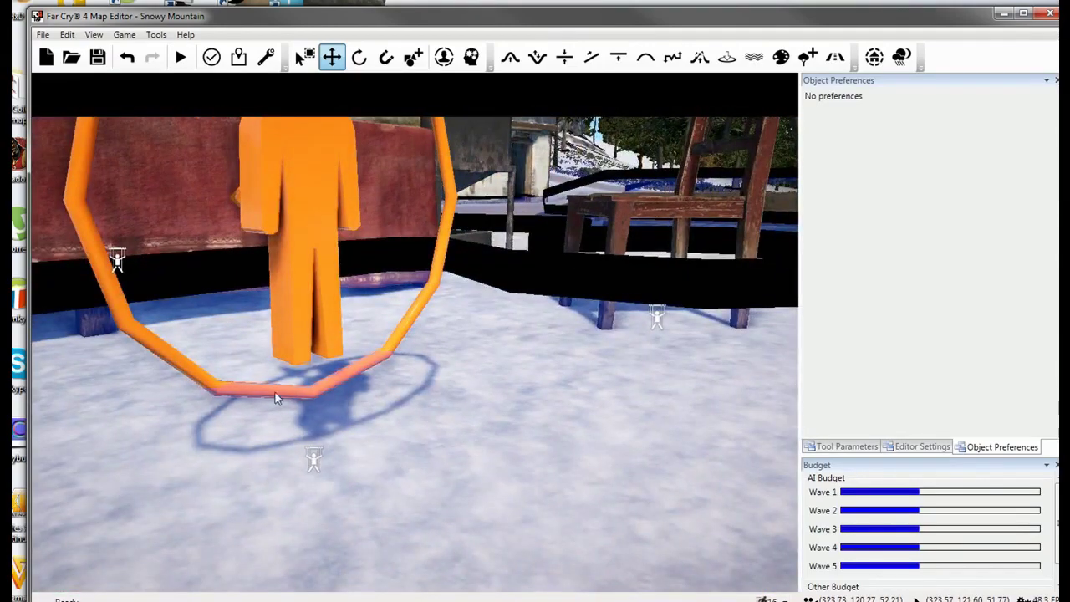
key(s)
right_drag(346, 430, 547, 443)
key(d)
Add a Destroy Statue Sledge Hammer animation point from With Objects on the open ground near the basket end of the market table.
click(410, 57)
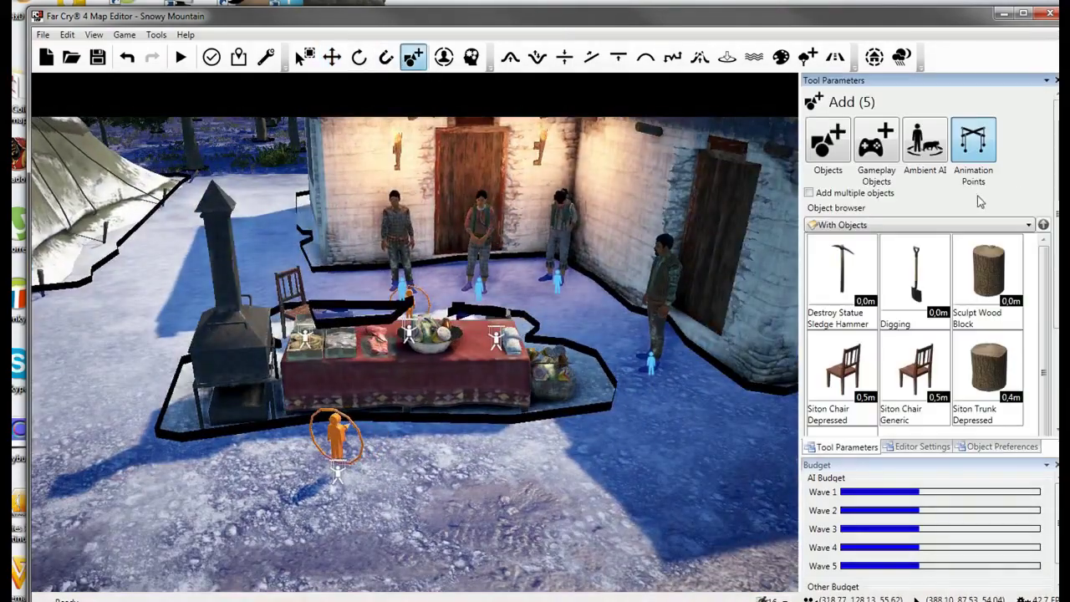
click(985, 227)
click(952, 263)
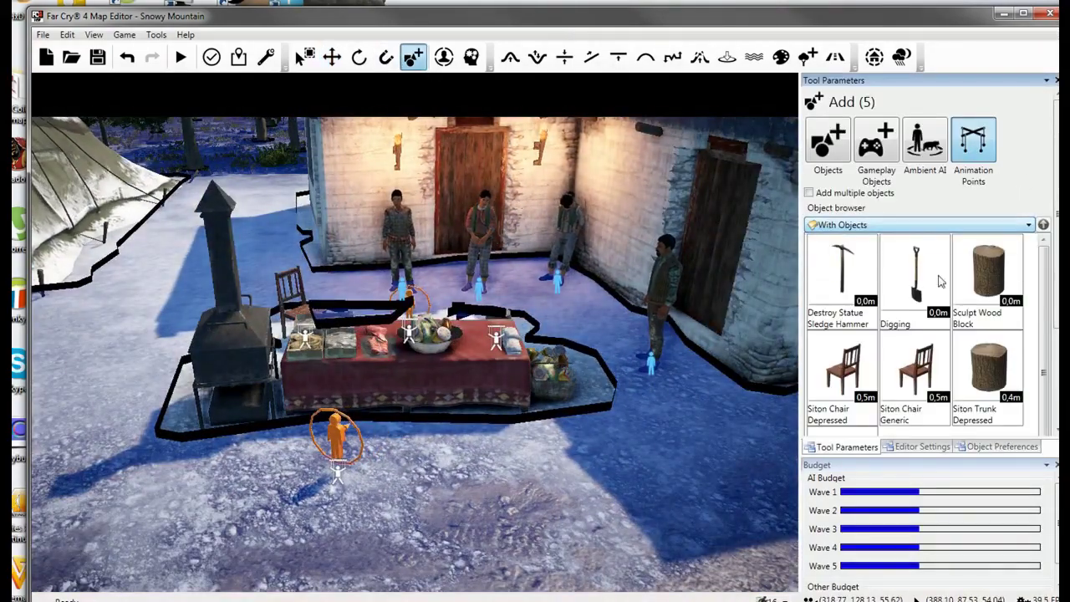
click(914, 305)
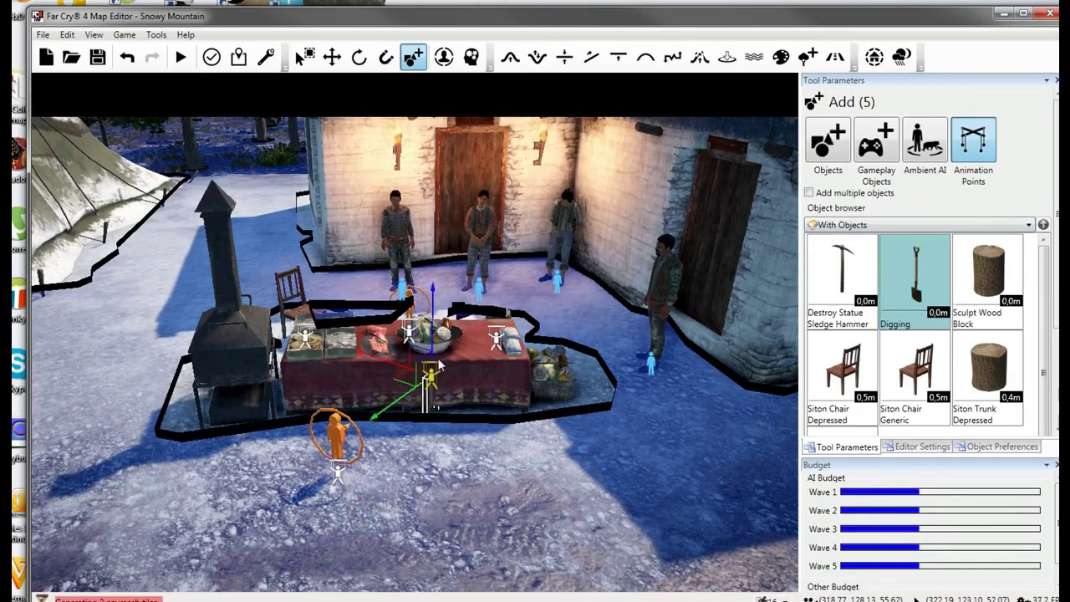
click(842, 272)
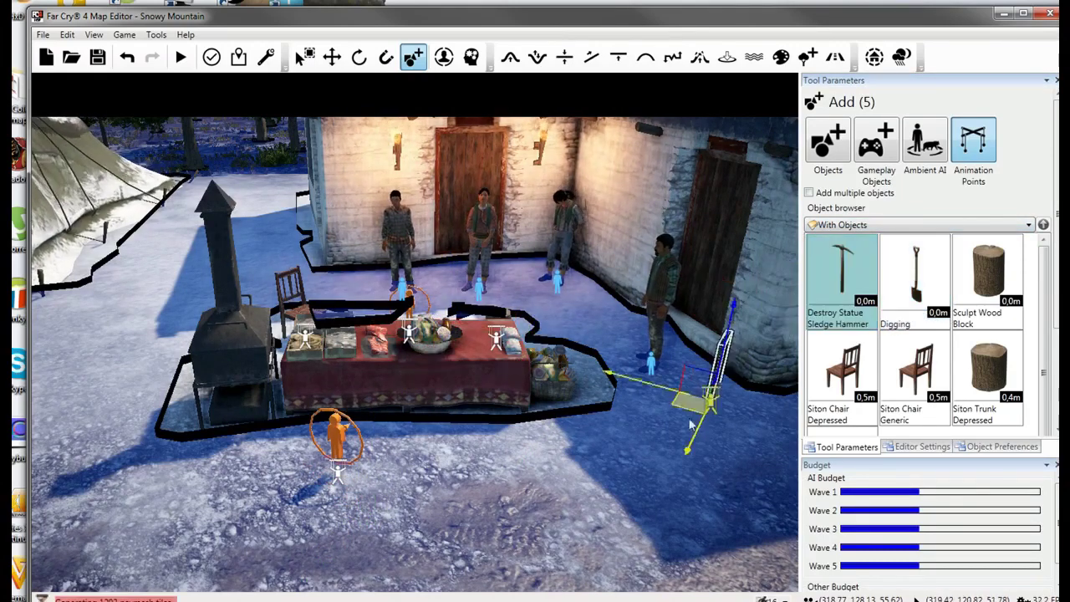
right_drag(685, 426, 558, 428)
key(w)
key(d)
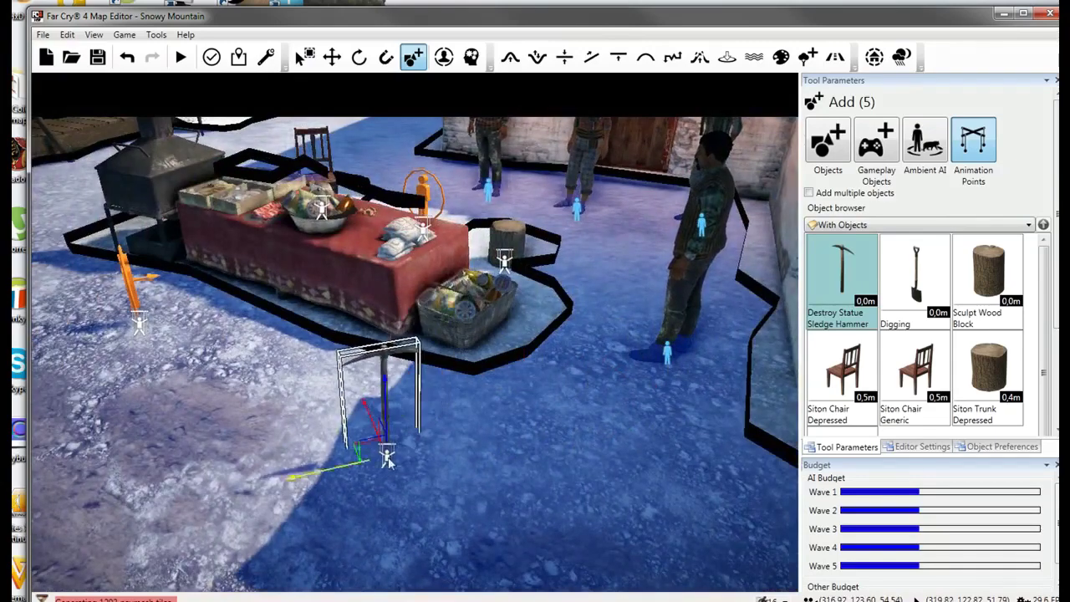
click(443, 477)
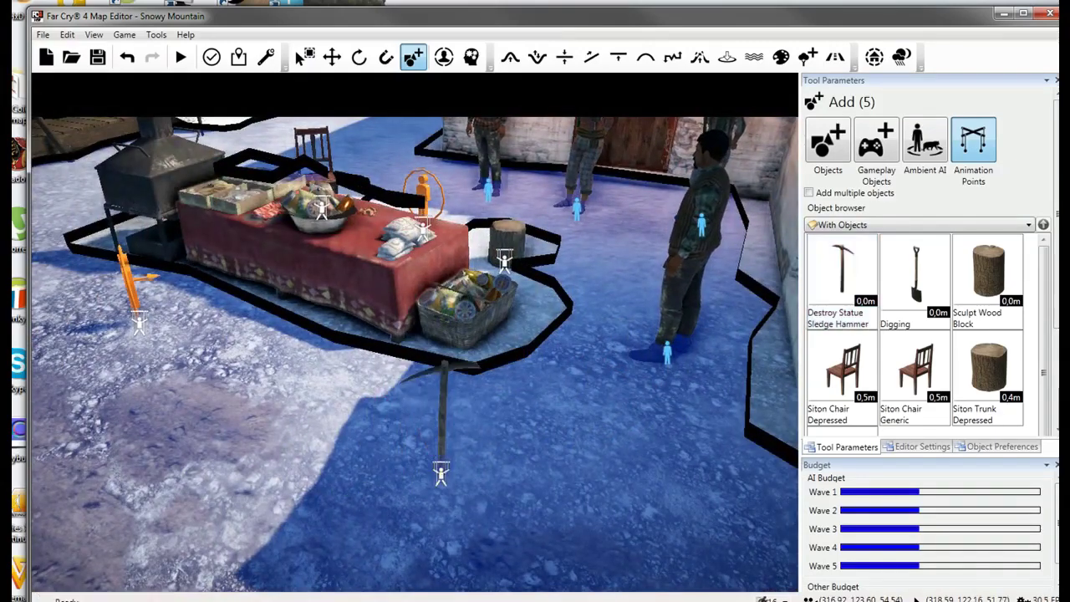
Playtest the map to watch a civilian use the pickaxe animation point near the market table, and return to the editor.
click(181, 58)
click(686, 316)
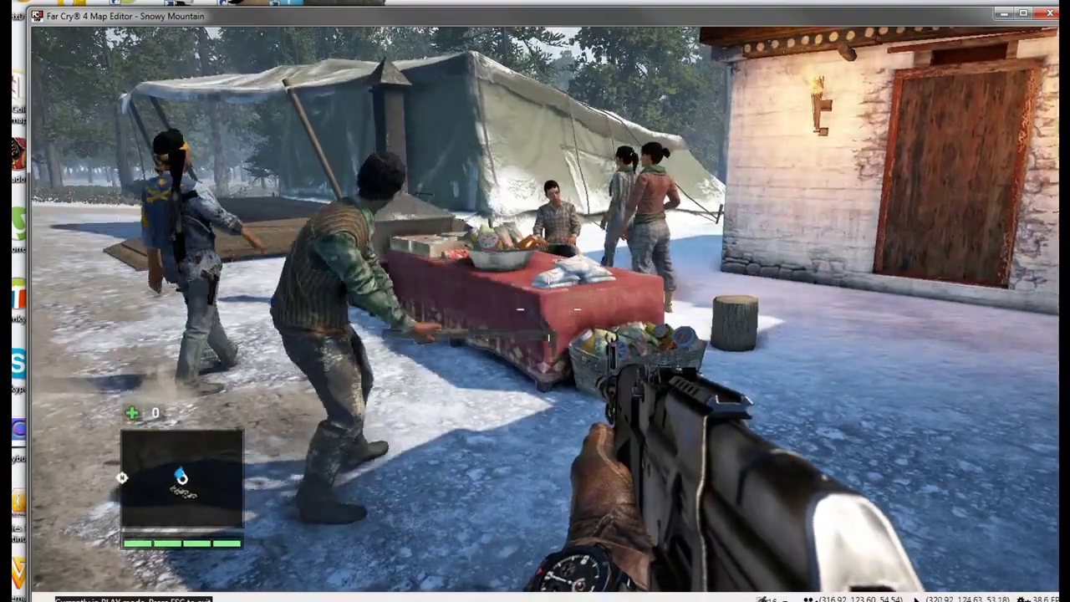
key(a)
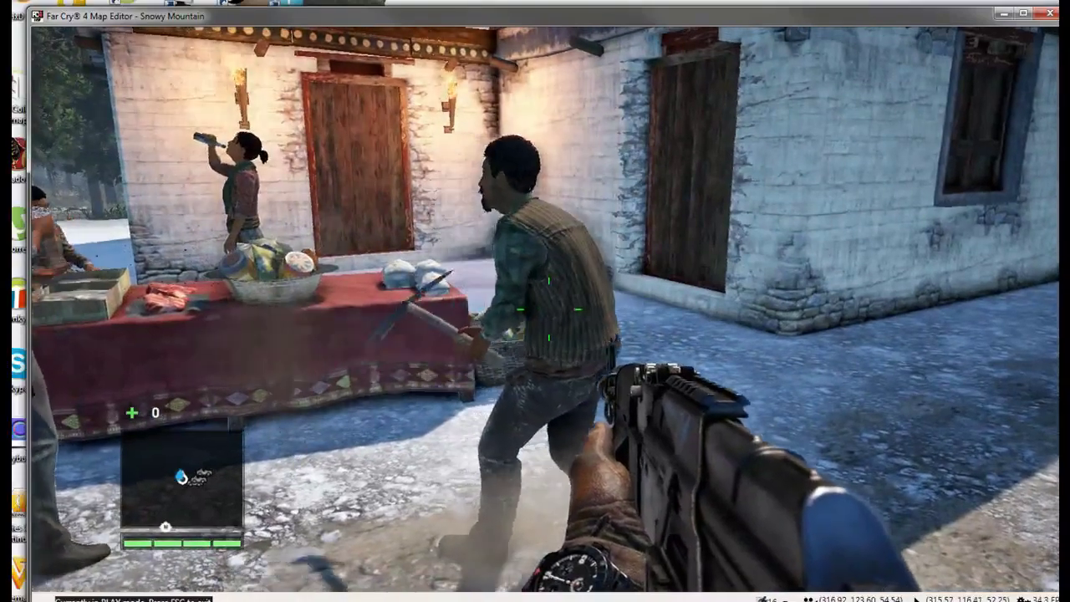
key(w)
key(s)
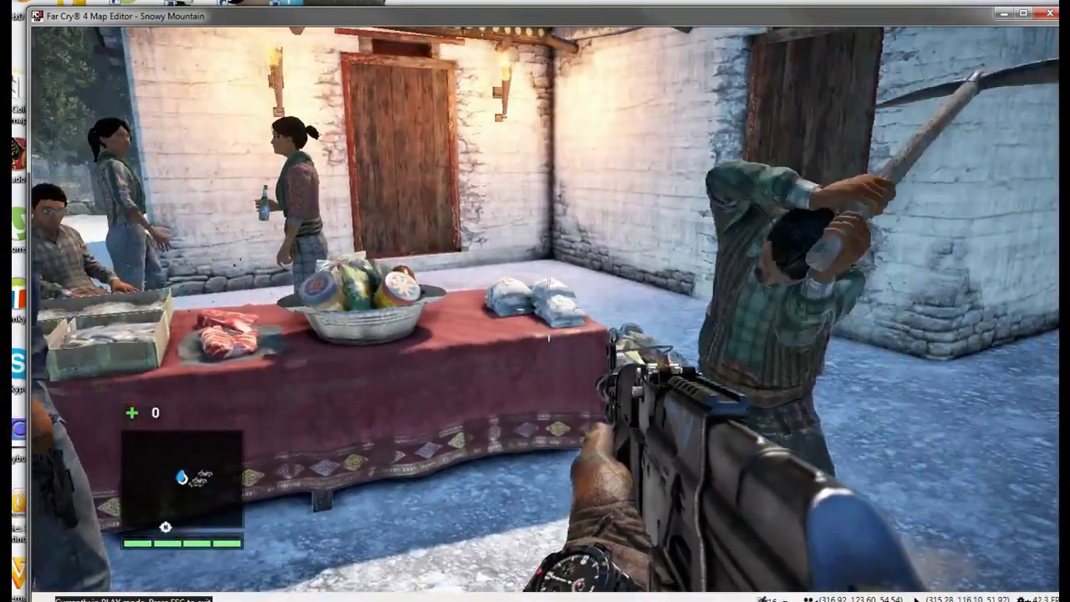
key(s)
key(s)
key(d)
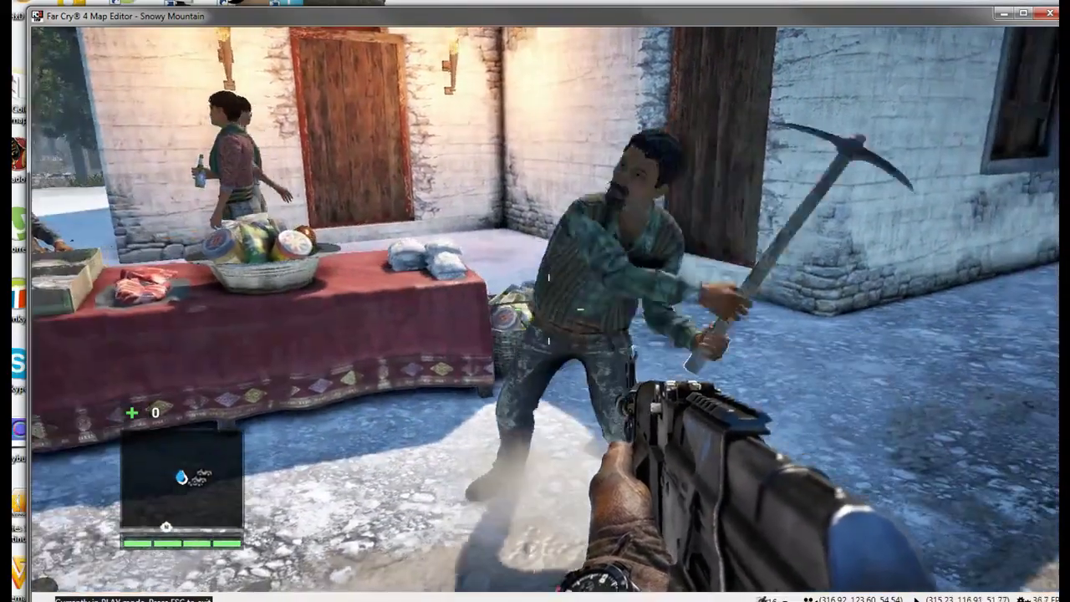
key(a)
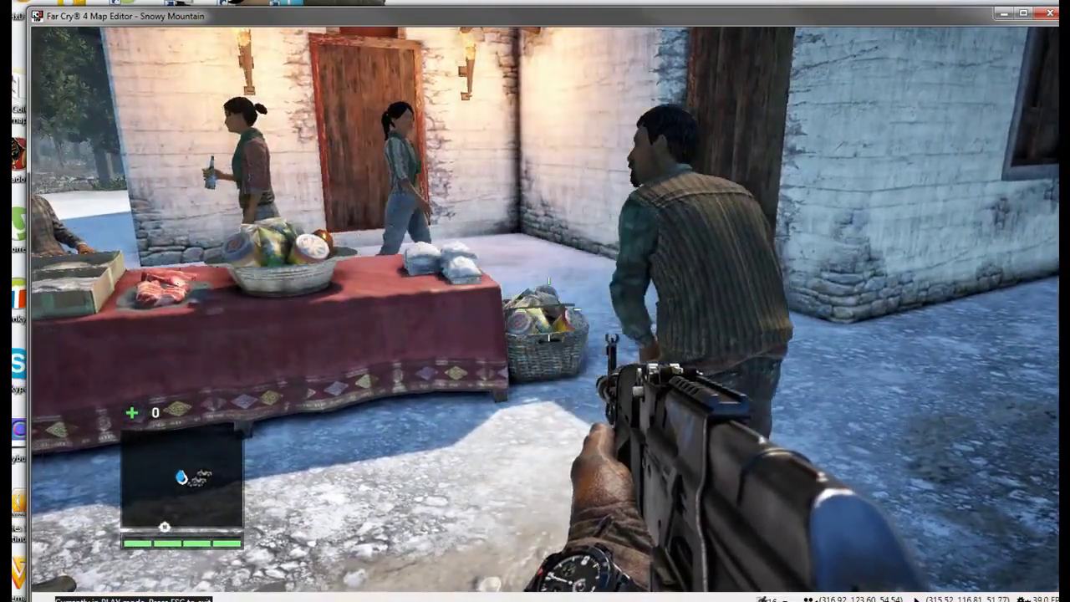
key(s)
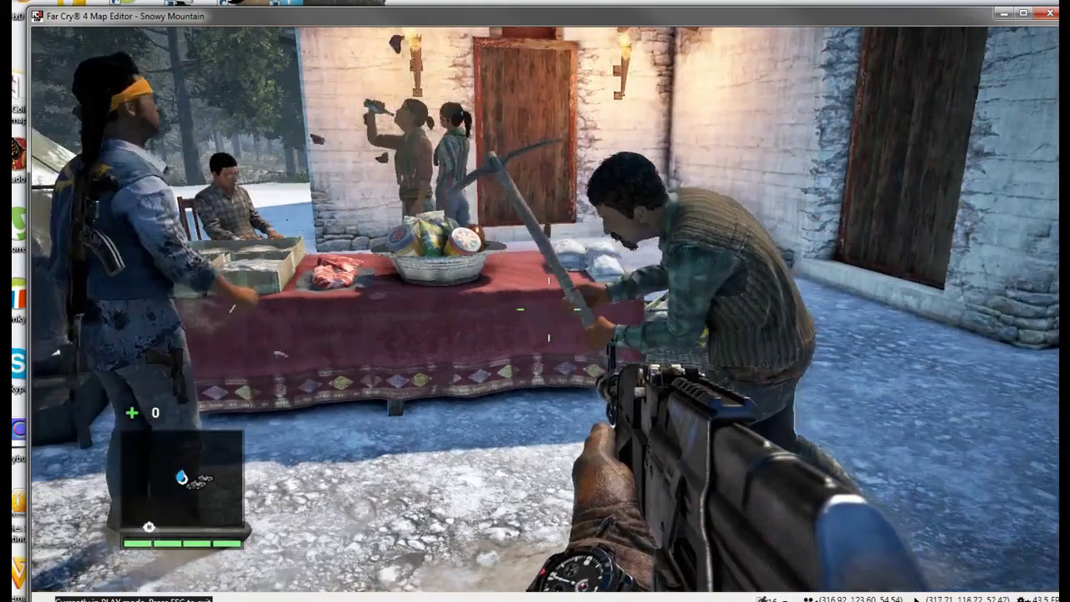
key(Escape)
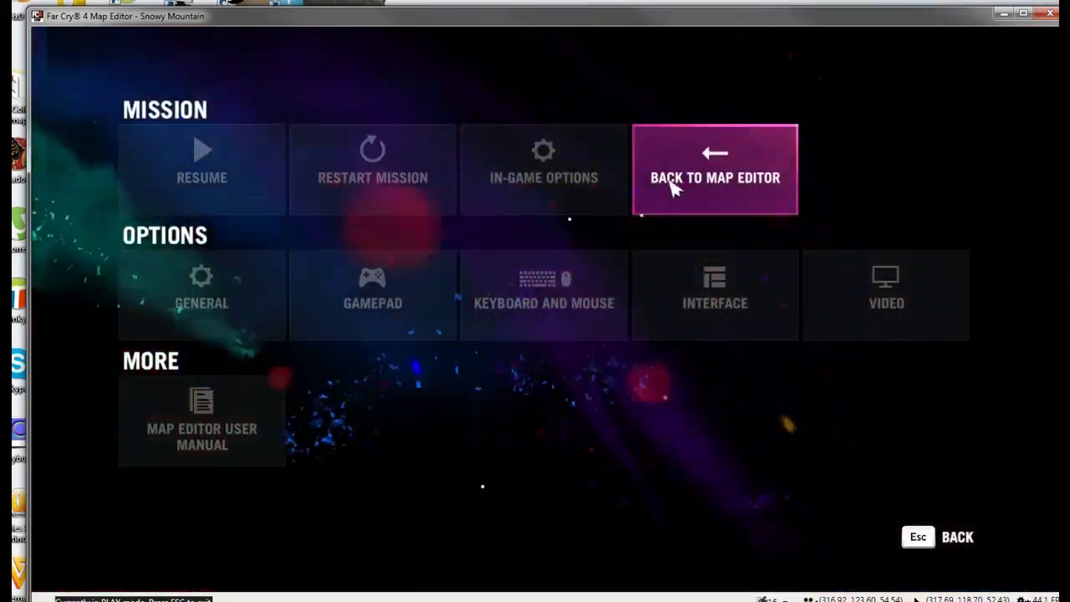
click(674, 191)
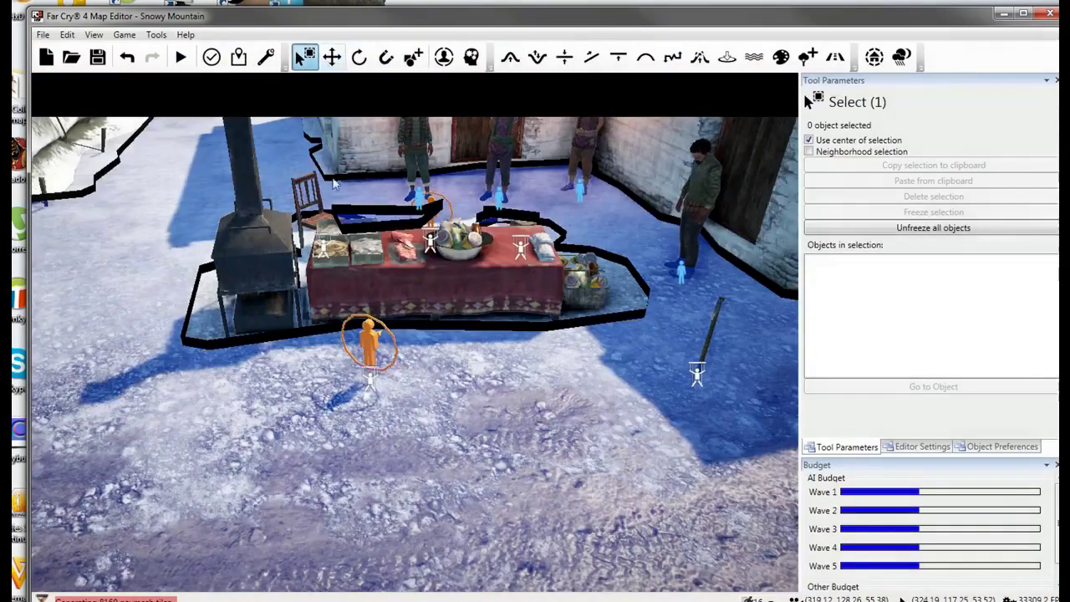
Move the orange character animation point in front of the market table closer to the pickaxe animation point.
click(332, 57)
click(368, 345)
drag(345, 386, 508, 393)
Playtest the map and walk around the pickaxe worker and the armed character standing beside him.
click(211, 57)
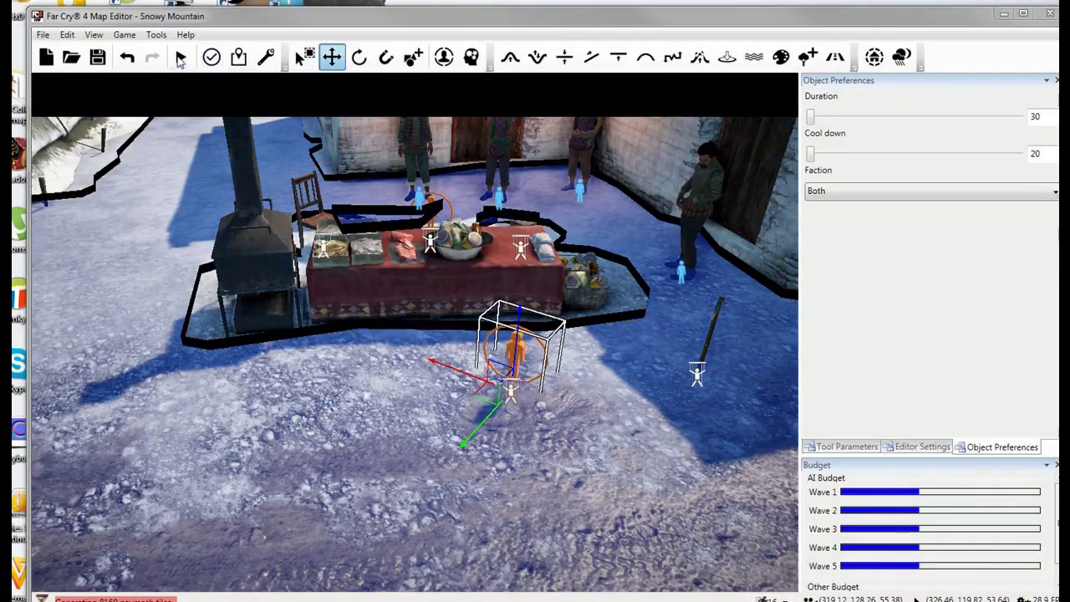
click(680, 318)
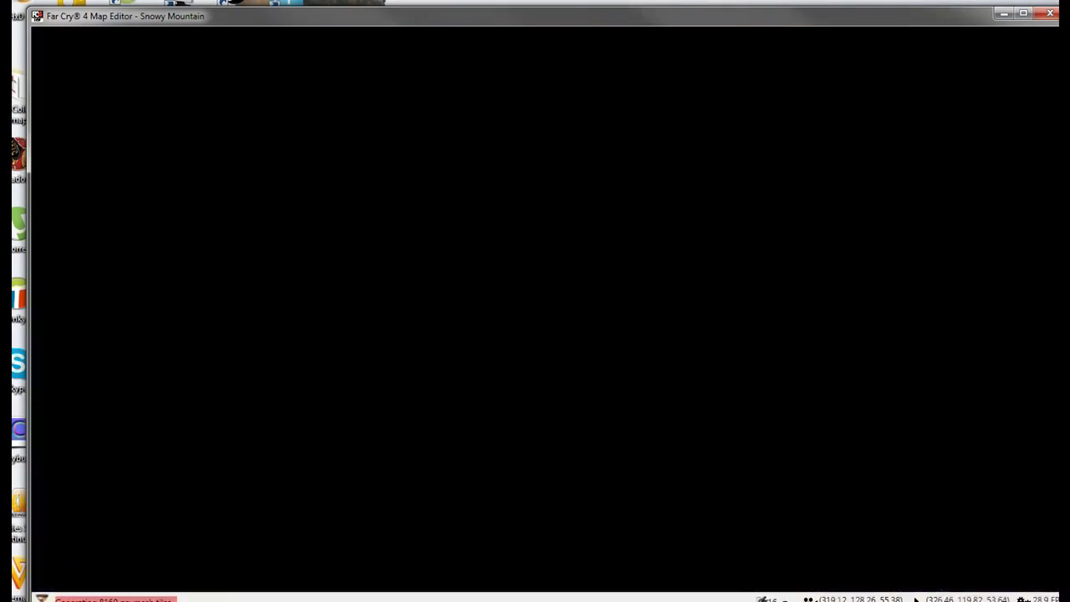
key(d)
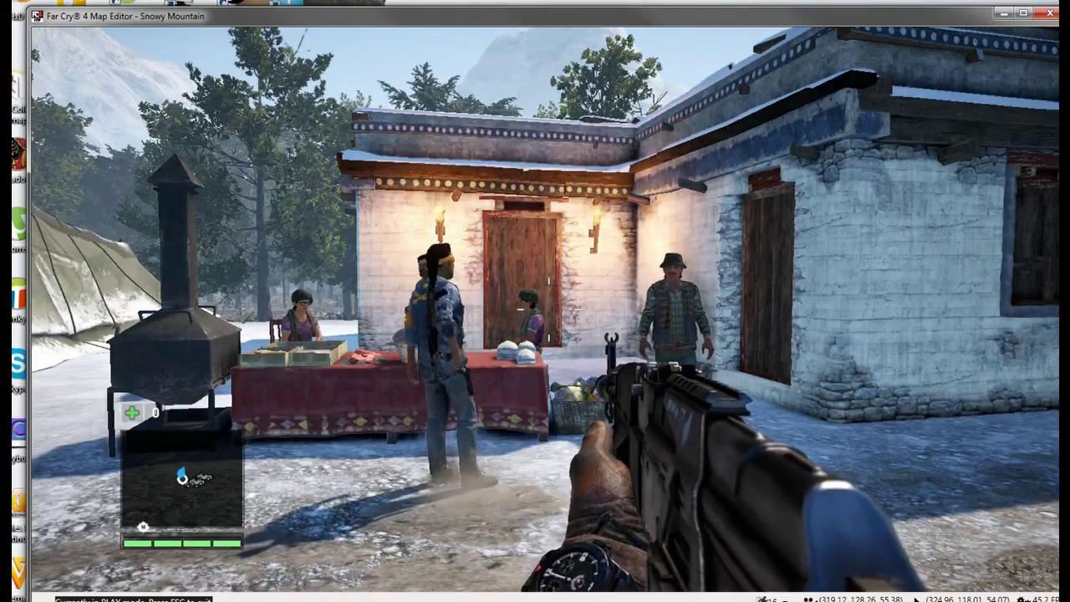
key(w)
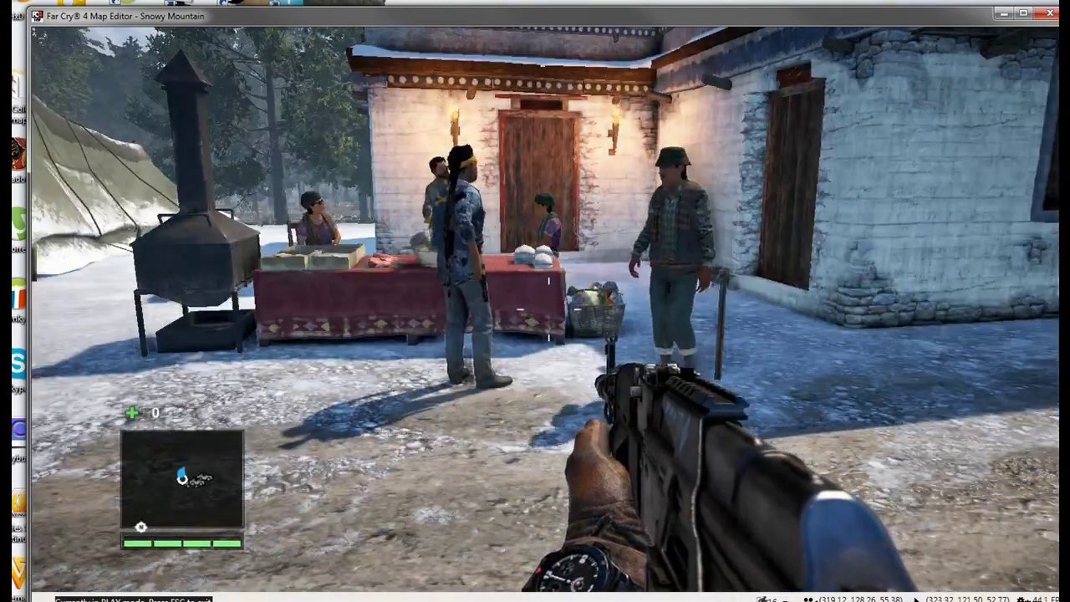
key(w)
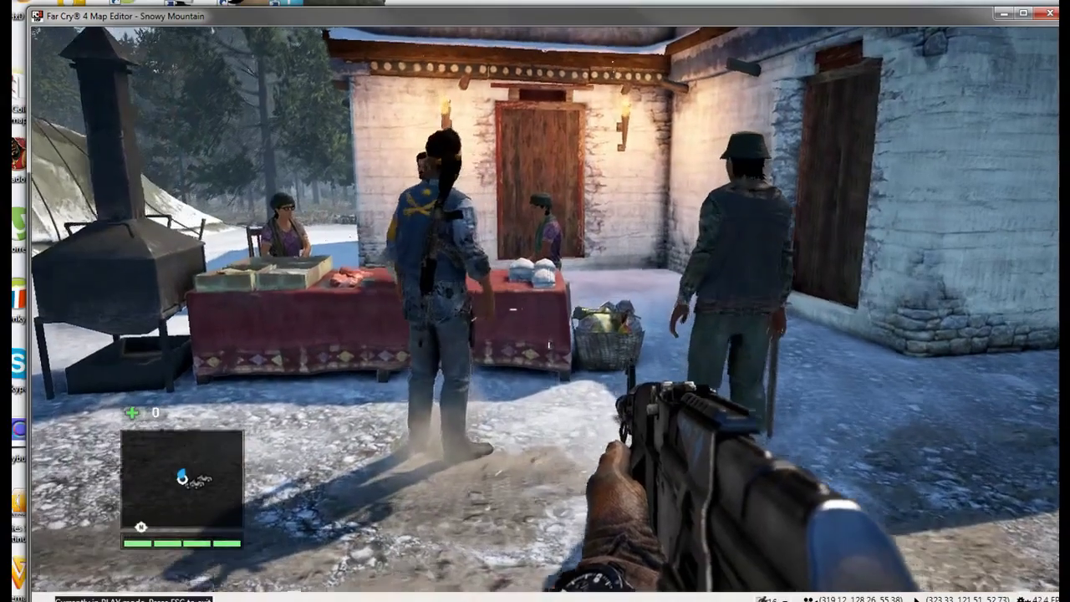
key(d)
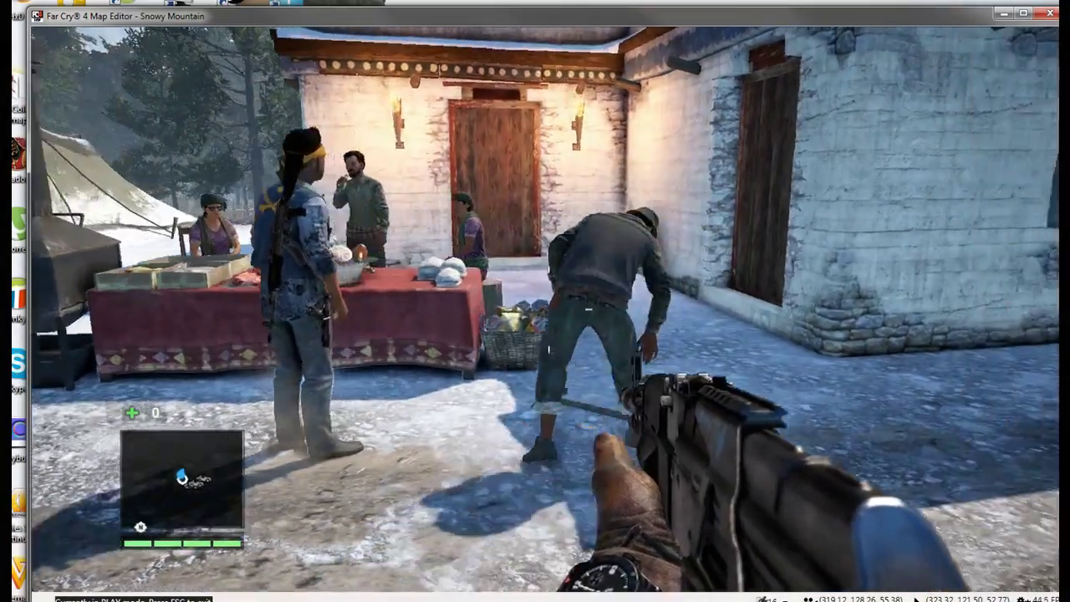
key(w)
key(s)
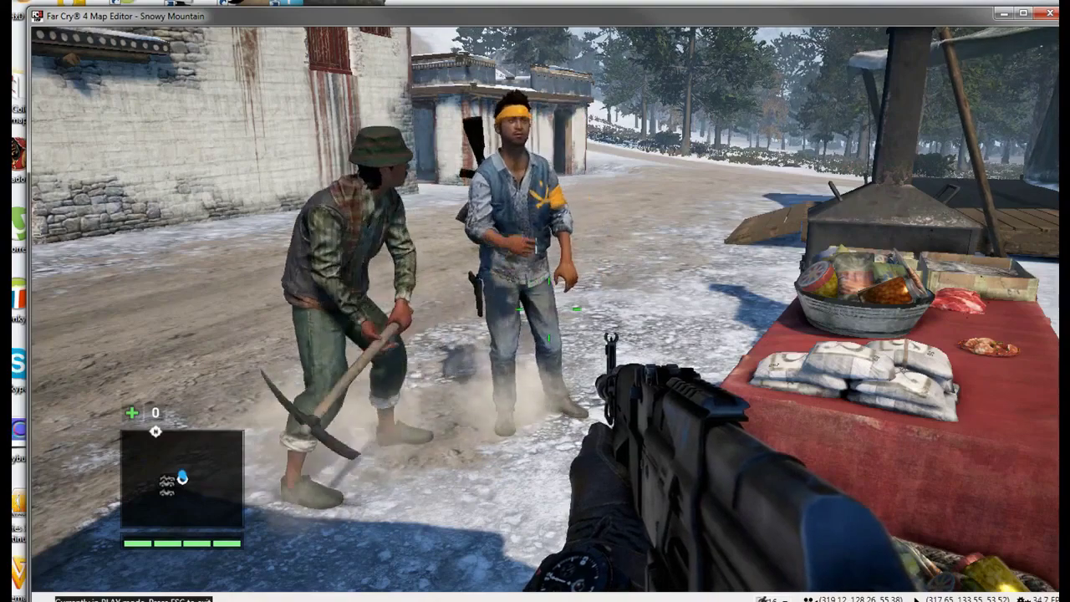
Look around the pickaxe worker and the armed character beside the market table, and return to the map editor.
key(a)
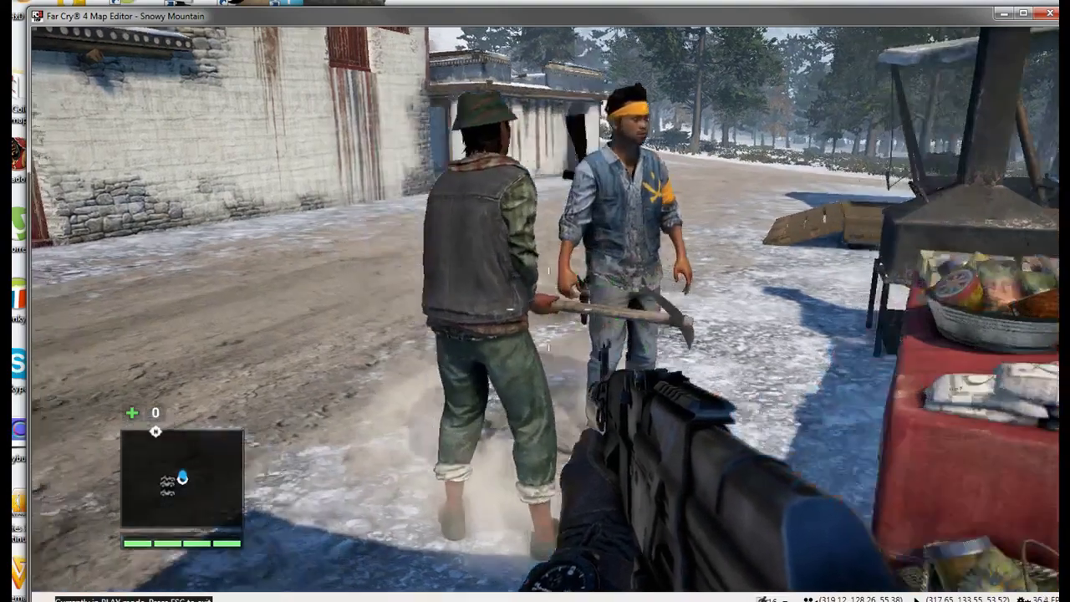
key(a)
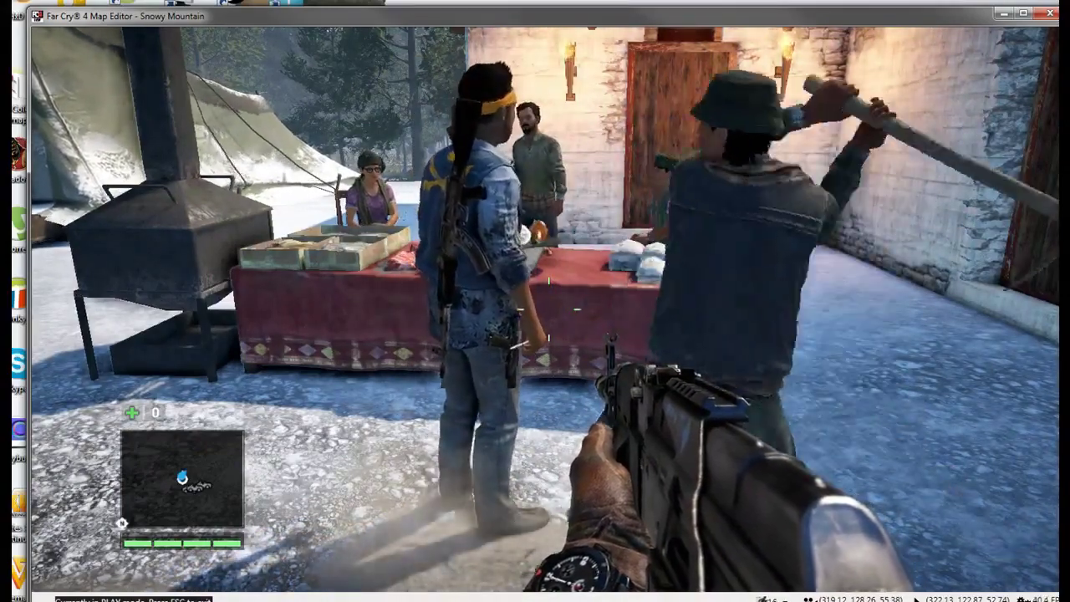
key(Escape)
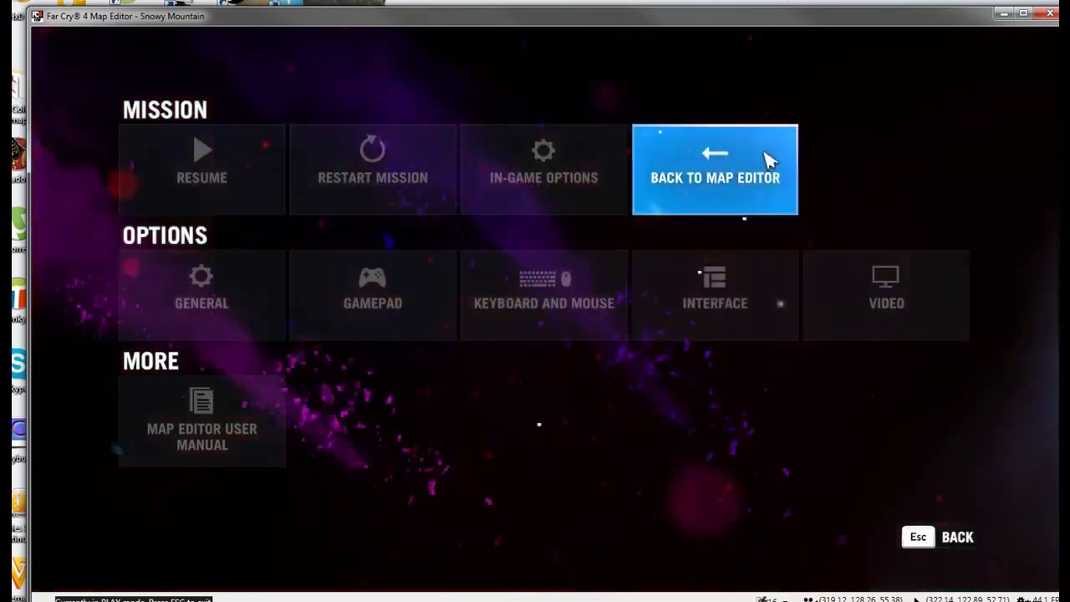
click(767, 160)
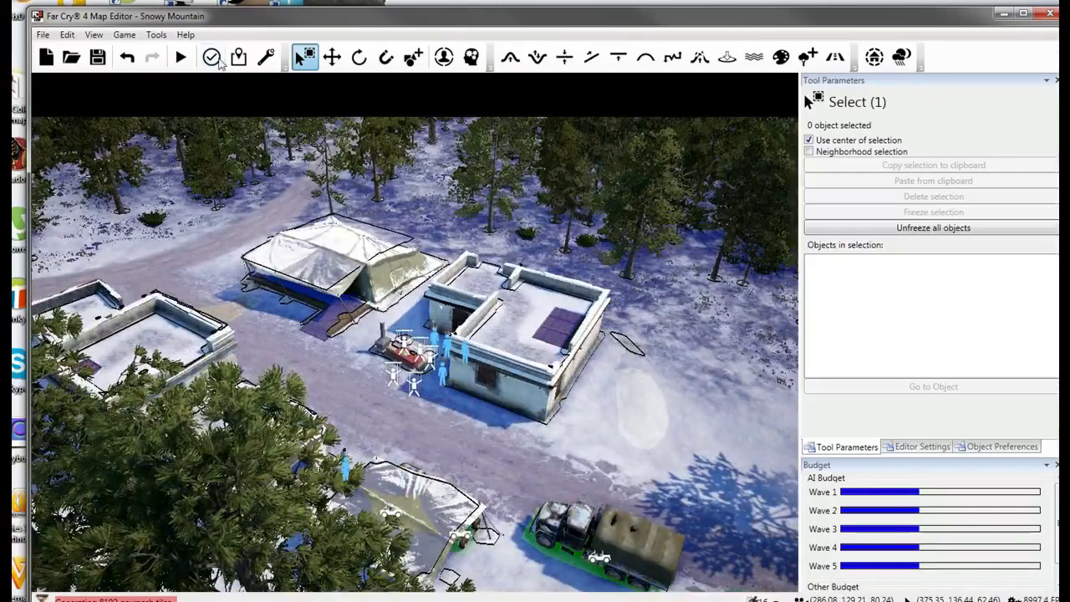
Open the map properties and capture trial map snapshots of the village from several elevated angles.
click(238, 57)
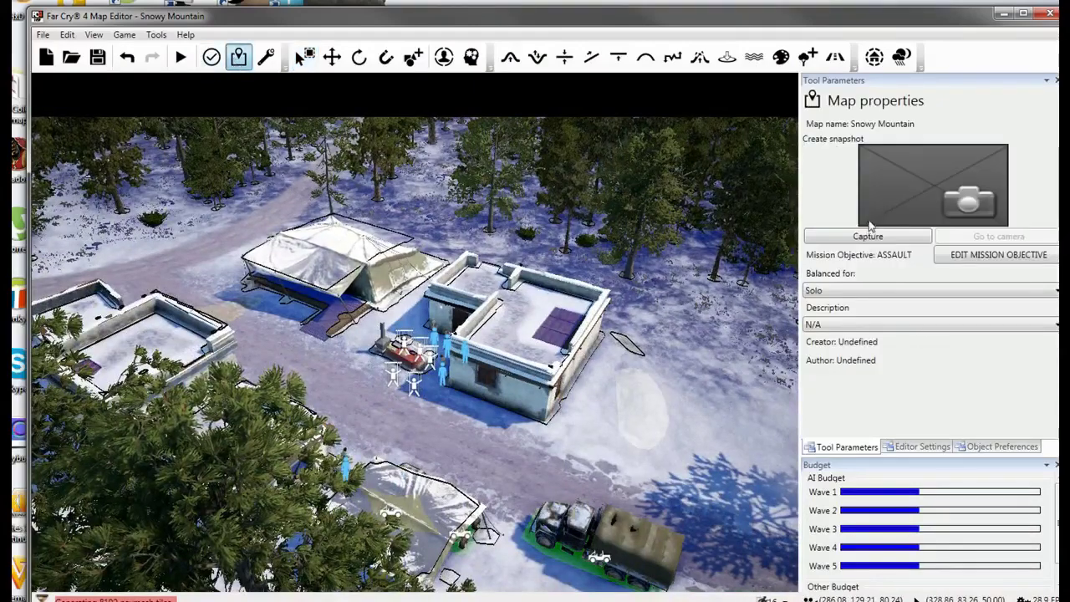
key(d)
right_drag(628, 256, 930, 255)
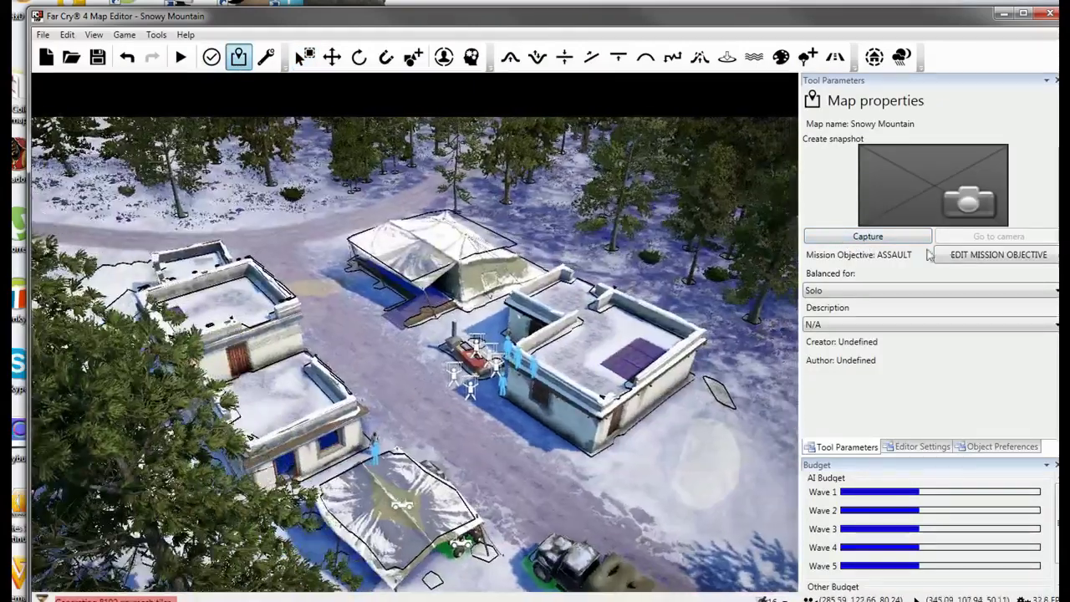
click(879, 237)
right_drag(405, 425, 317, 422)
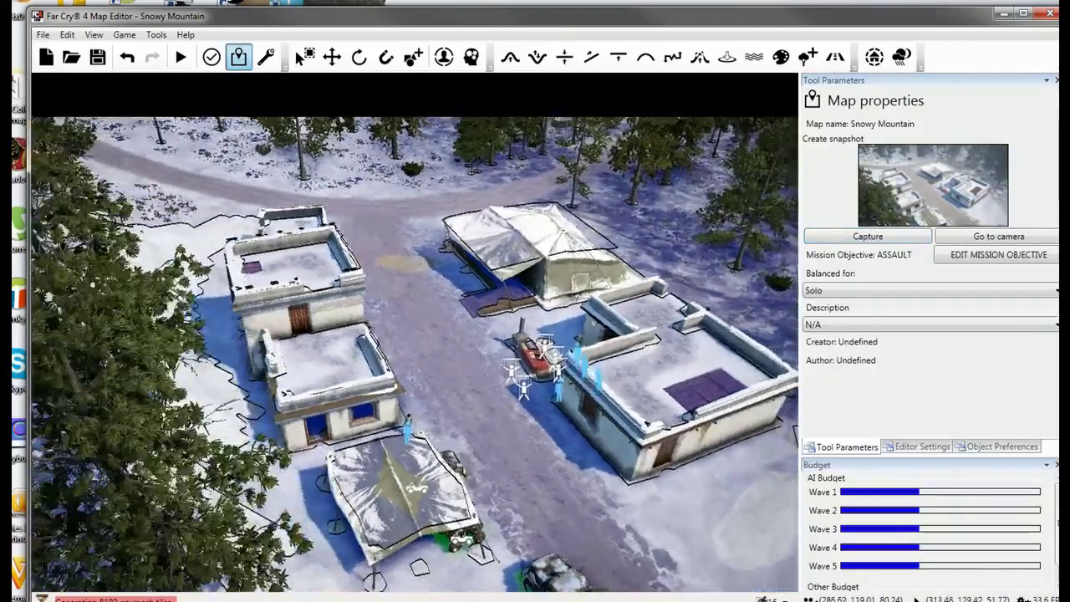
click(867, 238)
right_drag(634, 342, 634, 368)
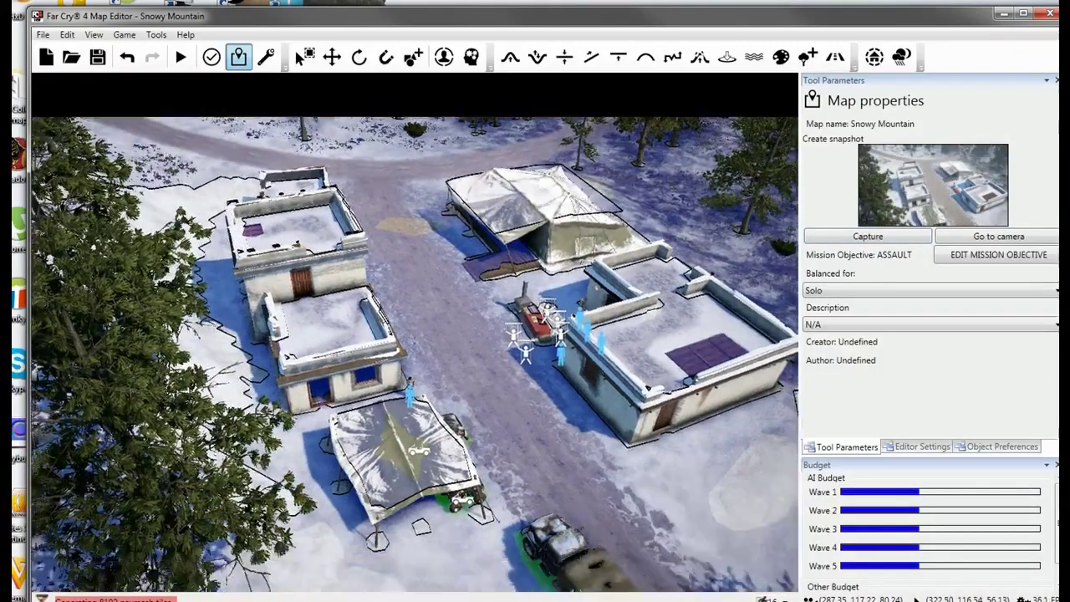
click(869, 238)
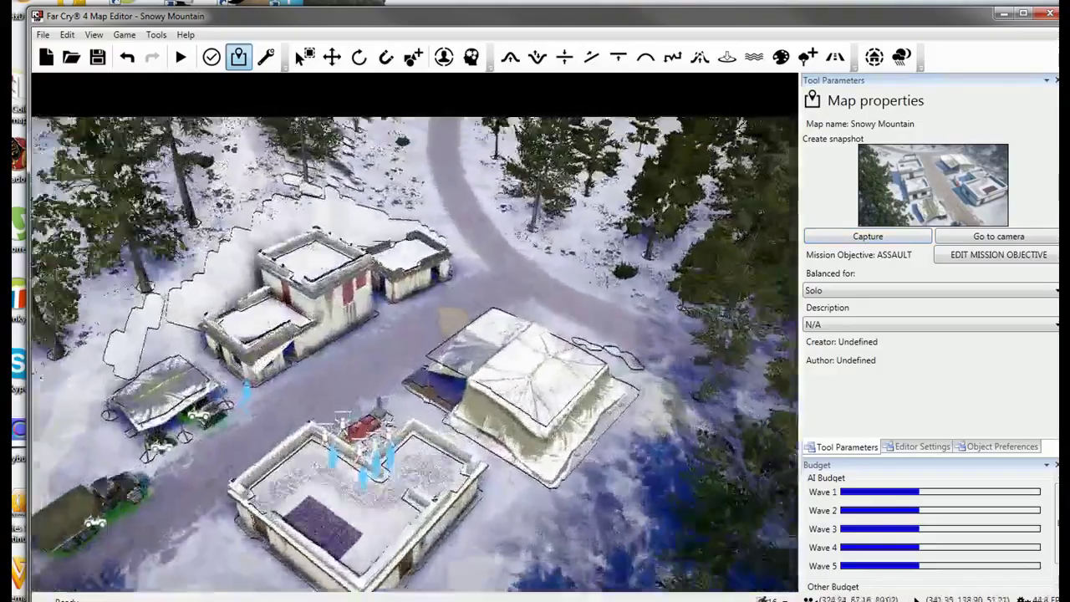
Capture a new map snapshot from far away, framing the whole snowy mountain above the forest.
key(s)
right_drag(415, 352, 476, 249)
click(886, 238)
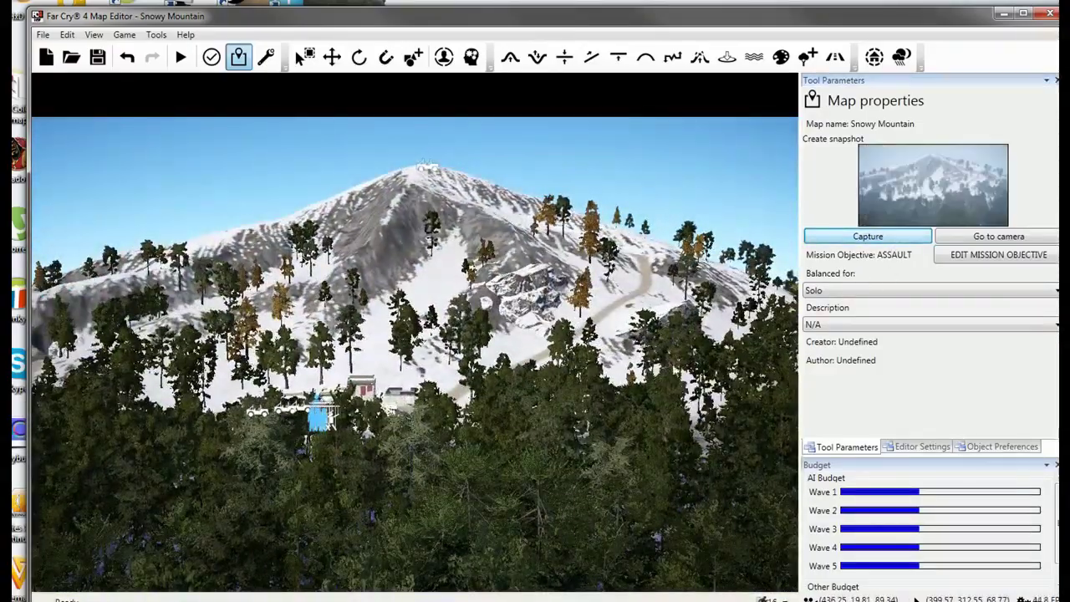
Return the view from the village to the snapshot's saved camera and recapture the mountain view.
key(w)
key(w)
right_drag(642, 326, 642, 376)
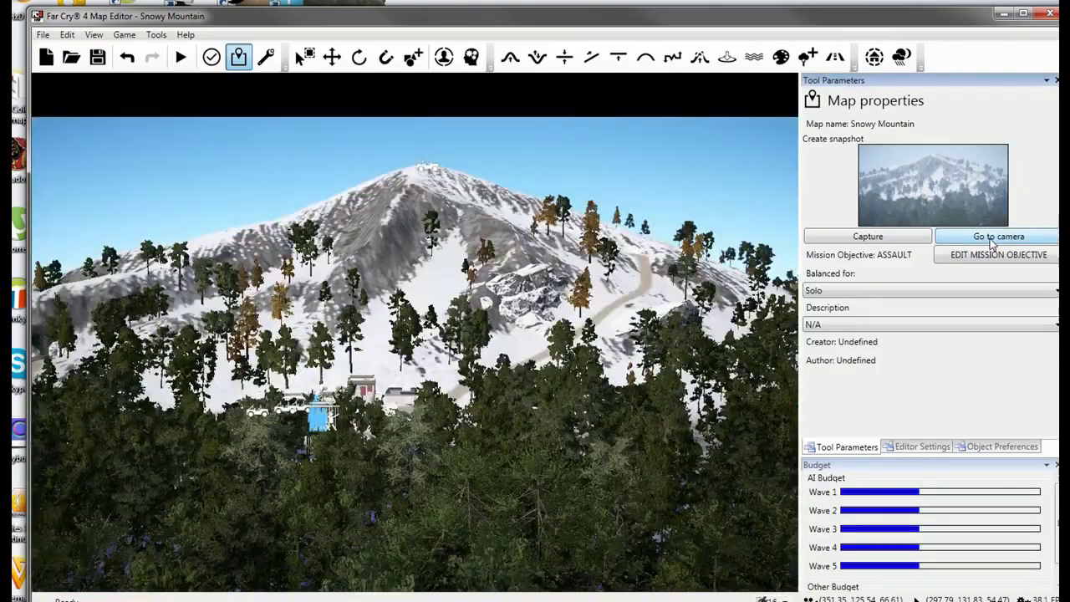
click(993, 238)
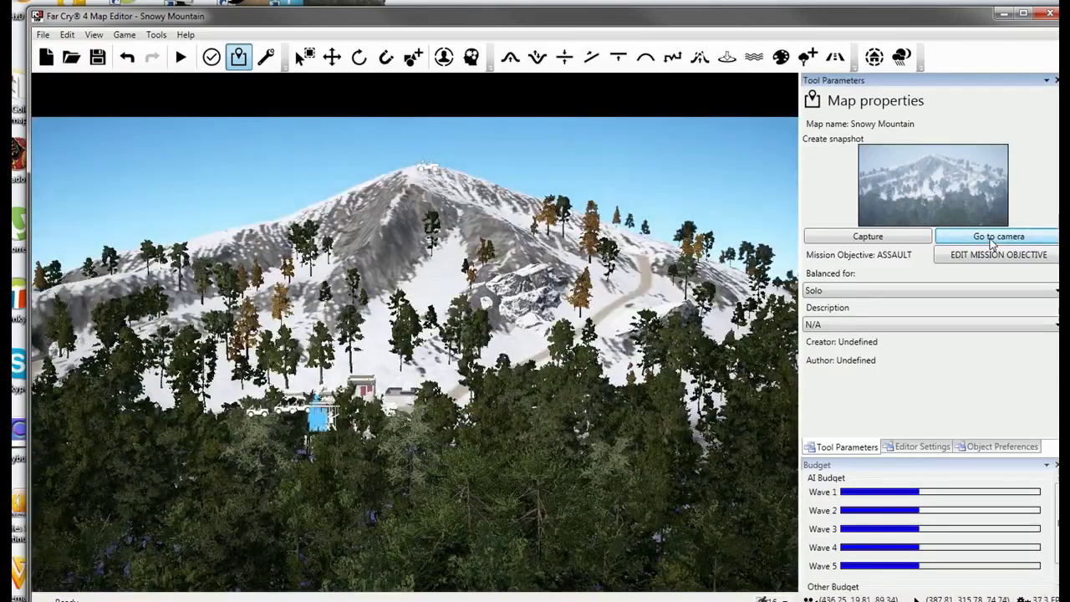
click(863, 236)
Change the mission objective to OUTPOST and save the map despite the failed validation, overwriting the existing map file.
key(w)
right_drag(635, 335, 552, 342)
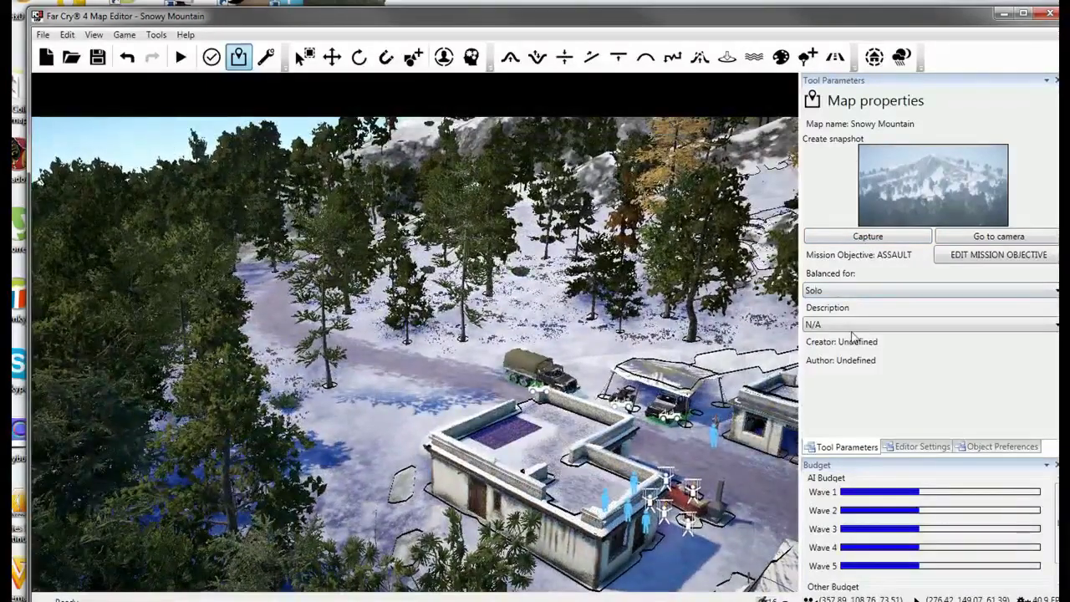
click(981, 256)
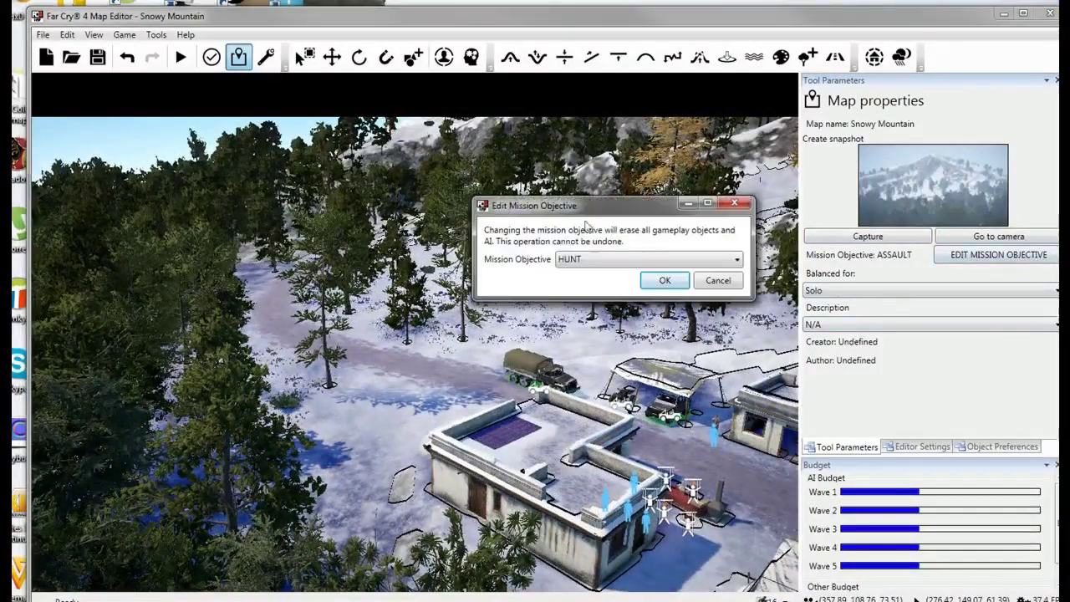
click(612, 260)
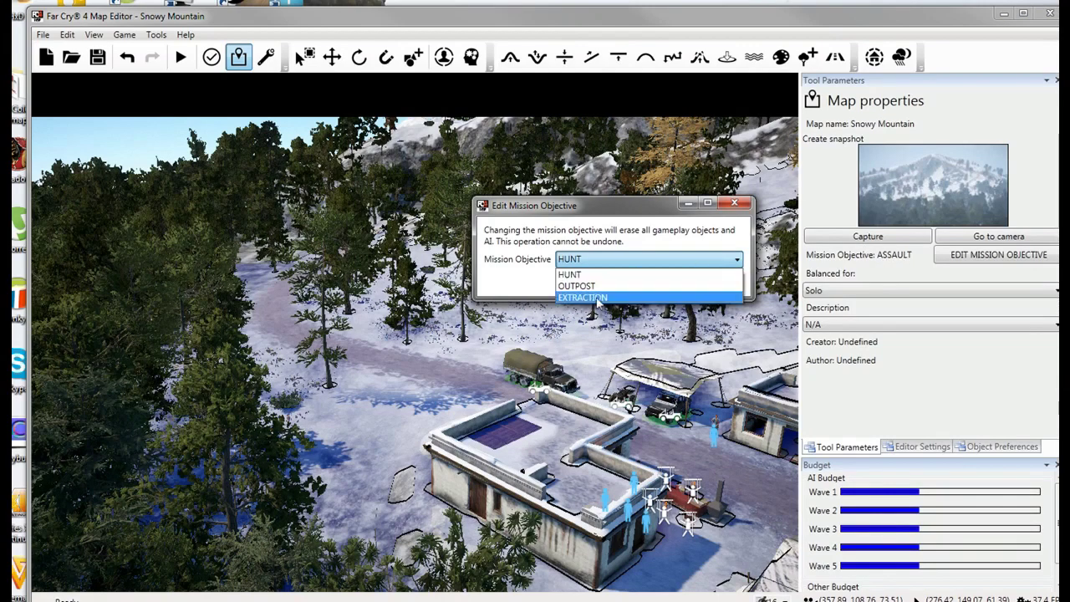
click(577, 286)
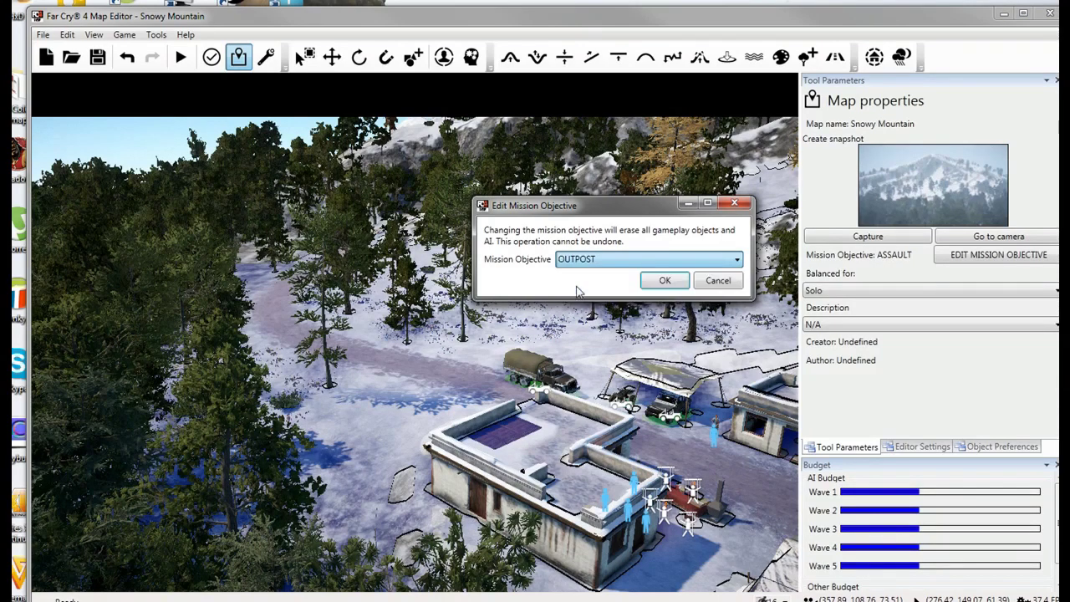
click(665, 282)
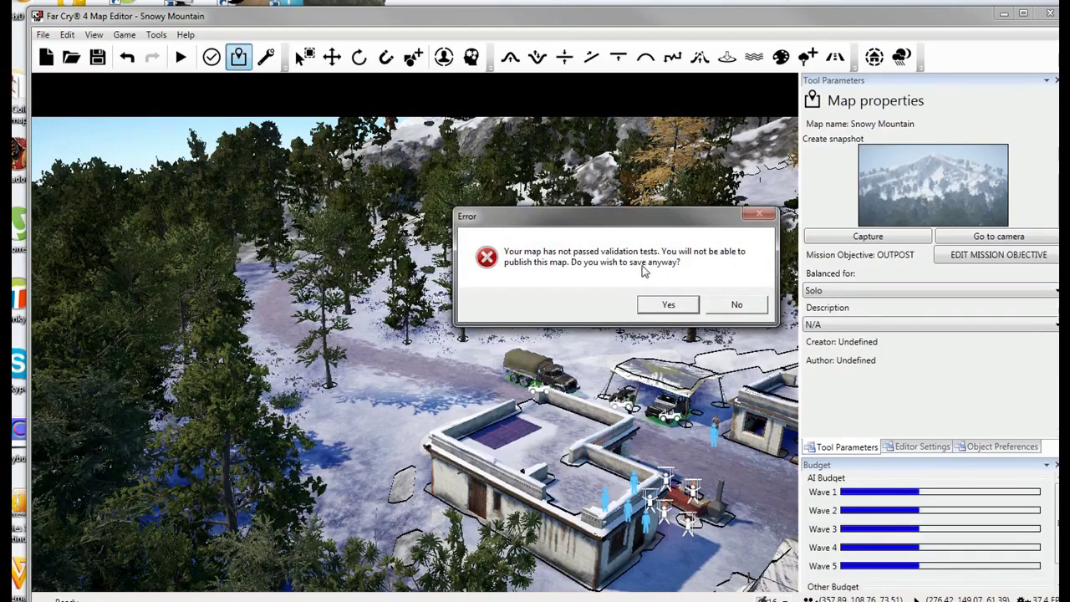
click(655, 307)
click(673, 268)
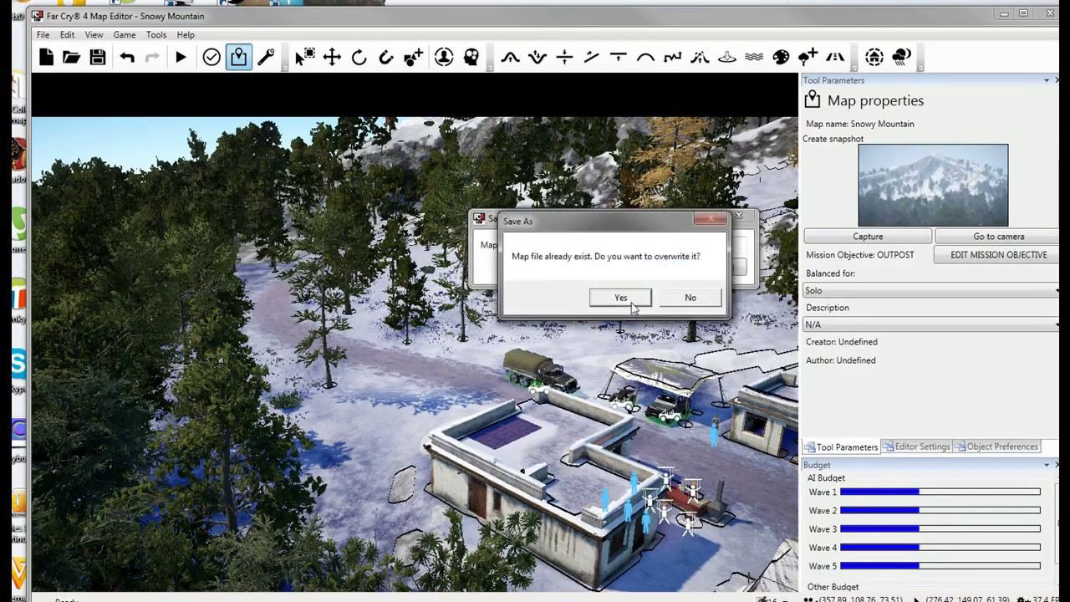
click(646, 301)
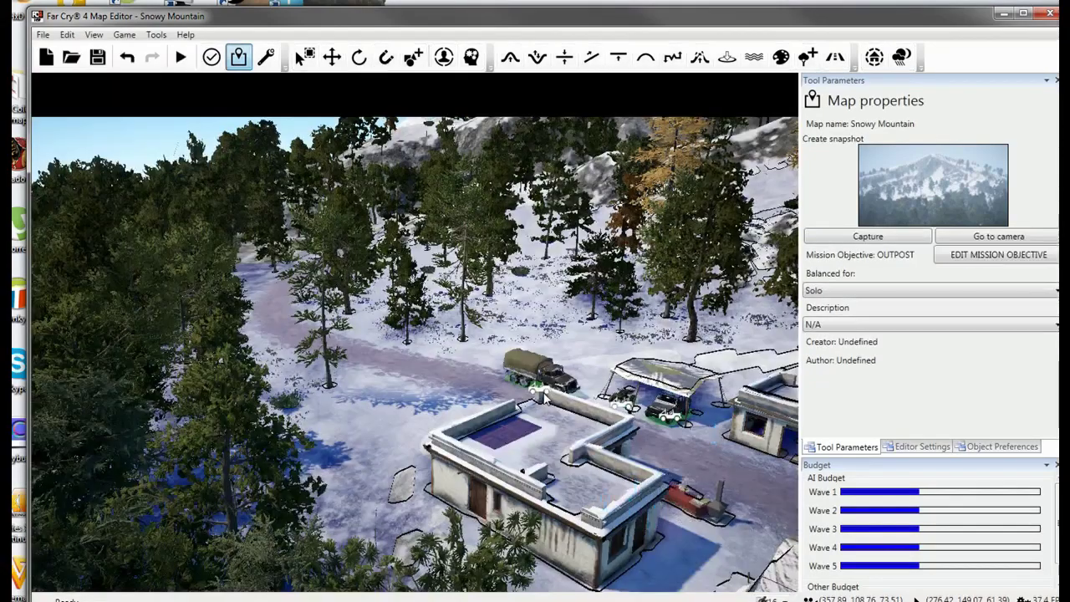
Inspect the village around the market table and review the Add AI wave options, keeping Enemy wave 1.
key(w)
right_drag(544, 398, 577, 460)
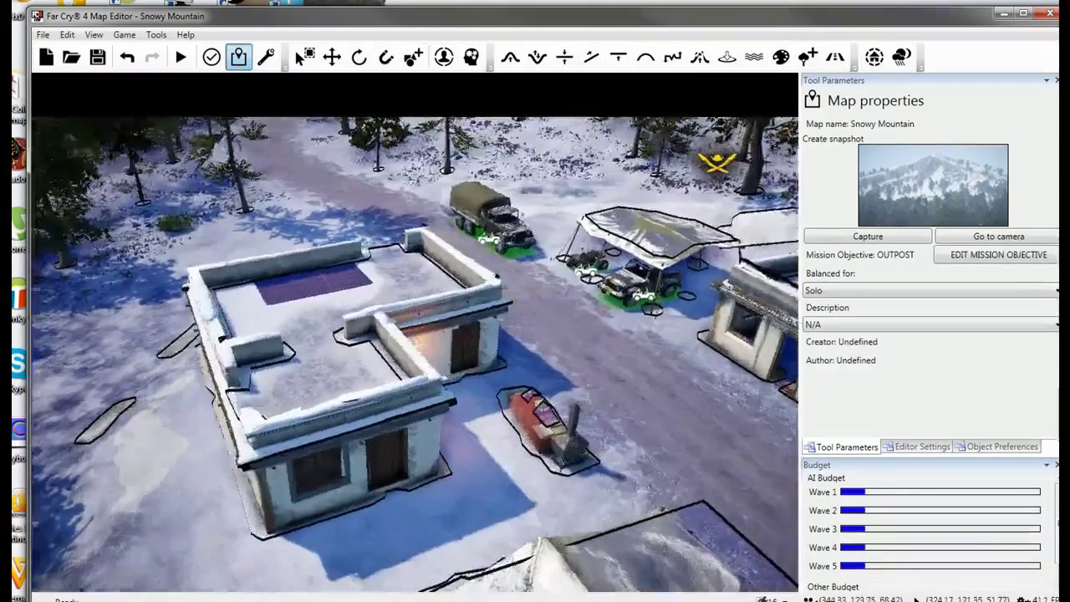
key(w)
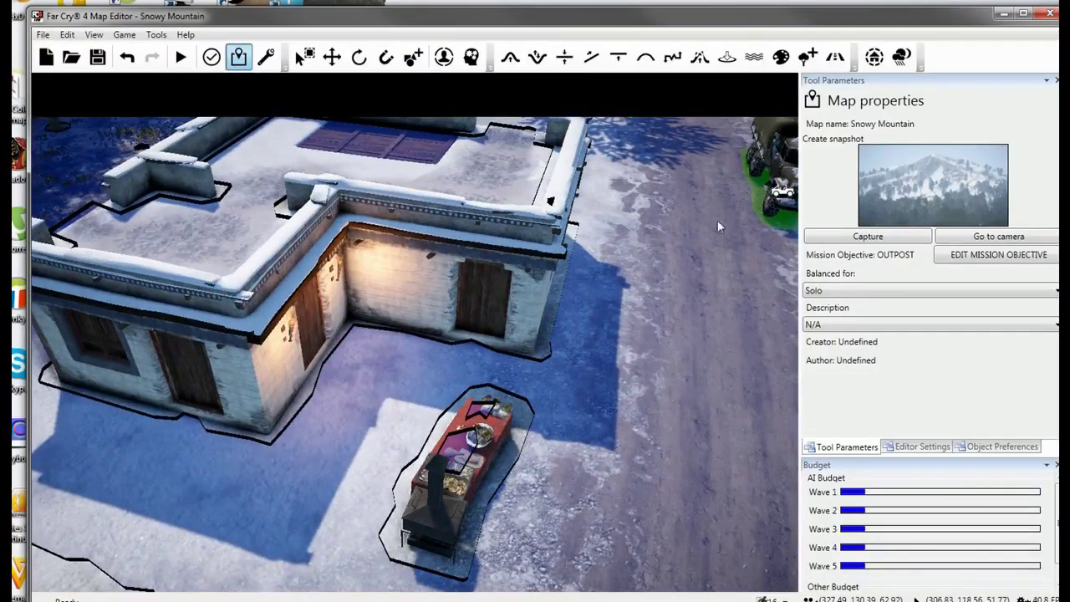
scroll(717, 227, down, 5)
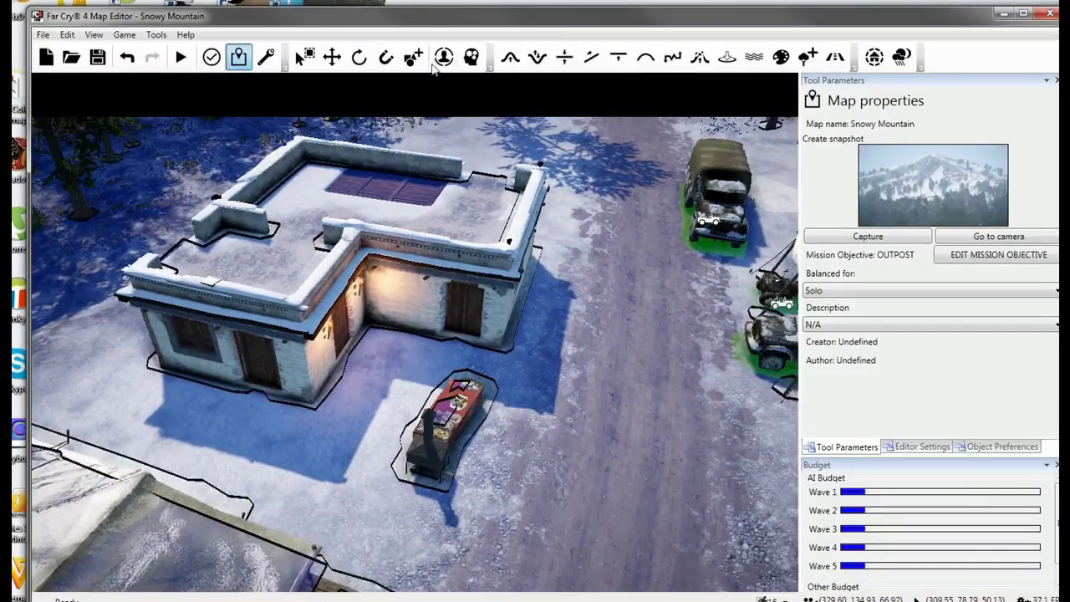
click(413, 56)
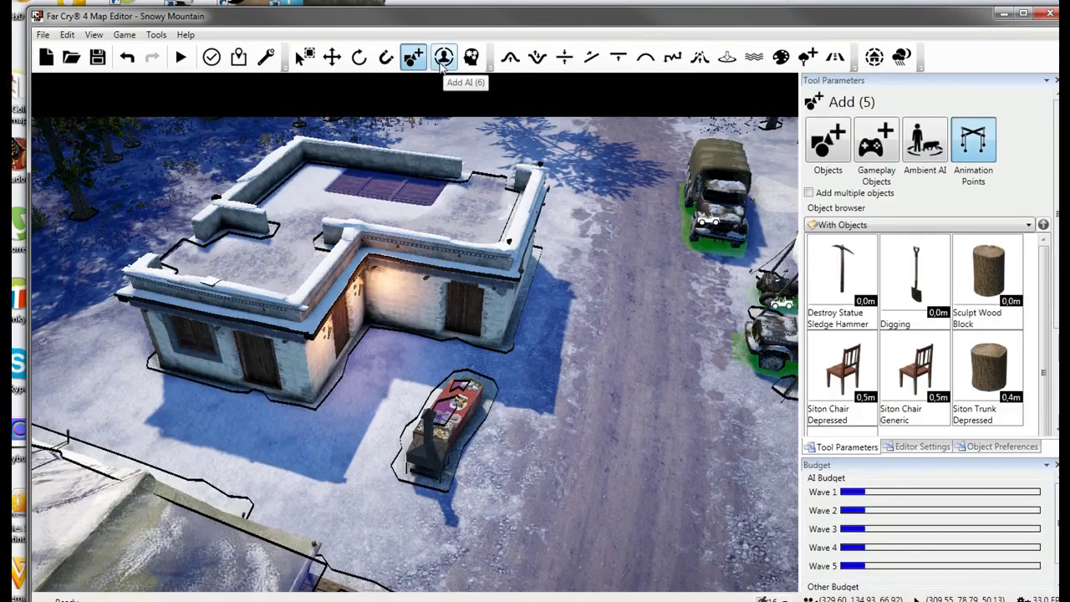
click(444, 59)
click(386, 57)
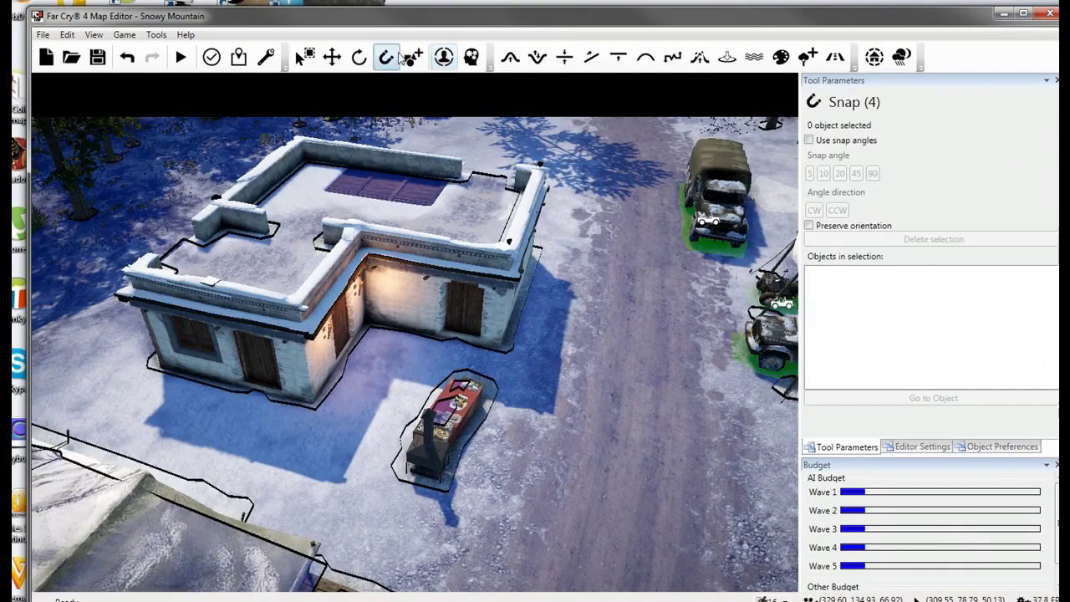
click(436, 58)
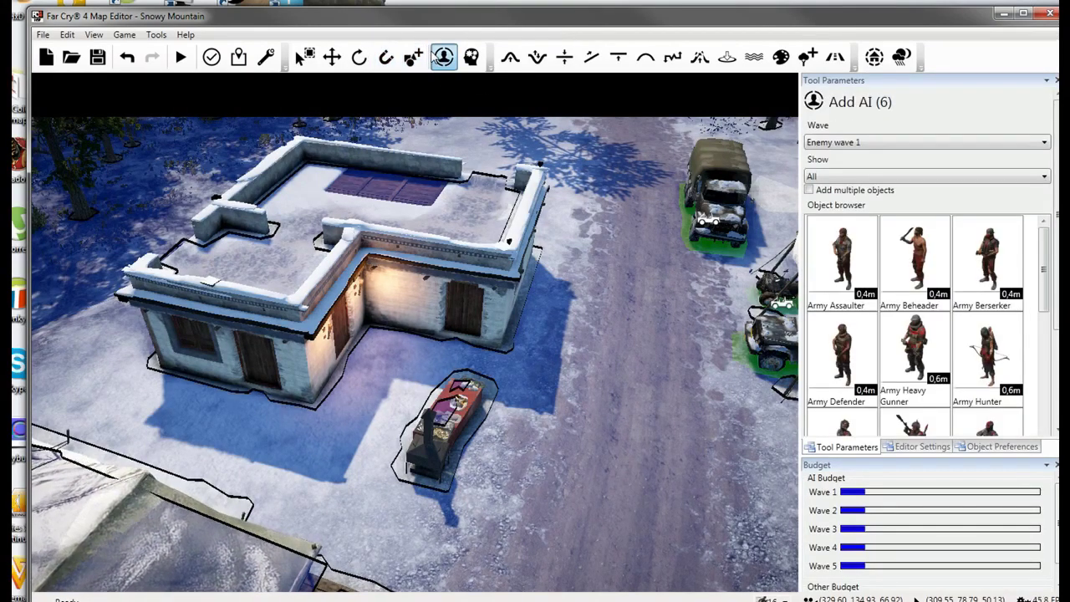
scroll(884, 137, down, 1)
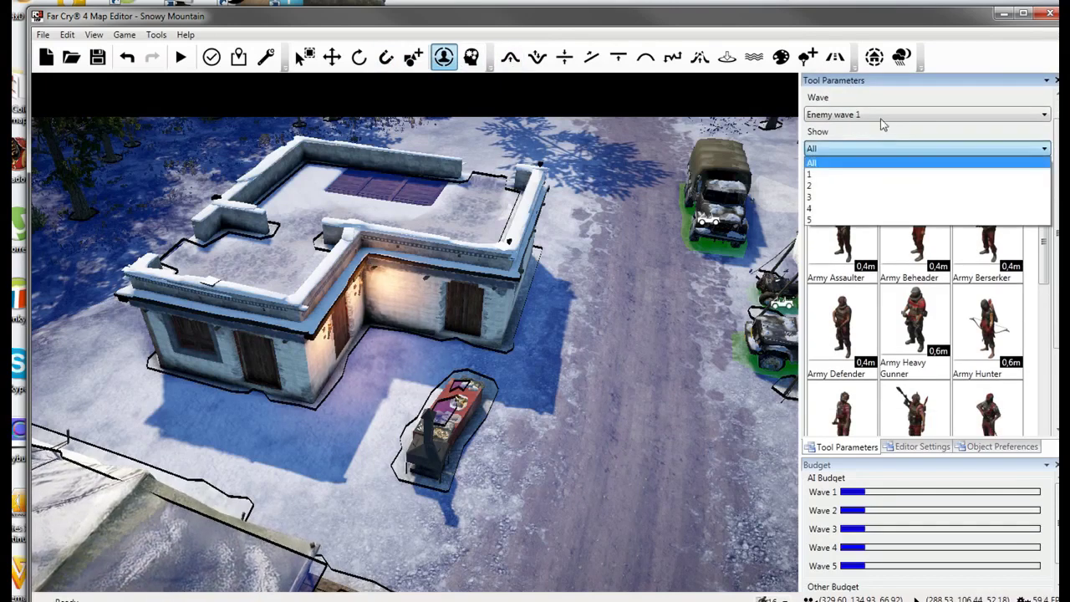
click(884, 114)
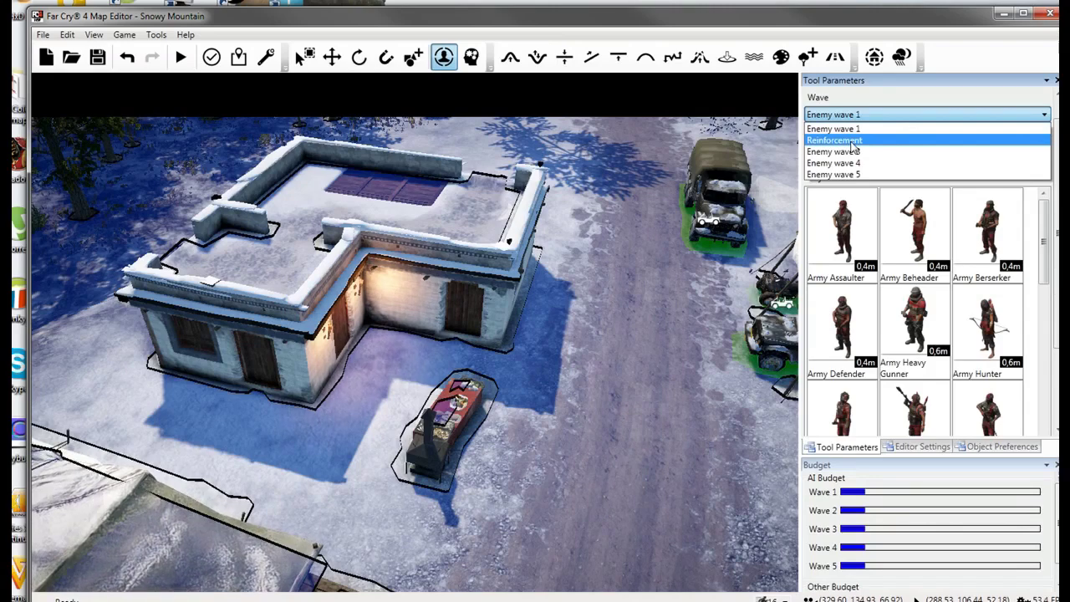
click(882, 127)
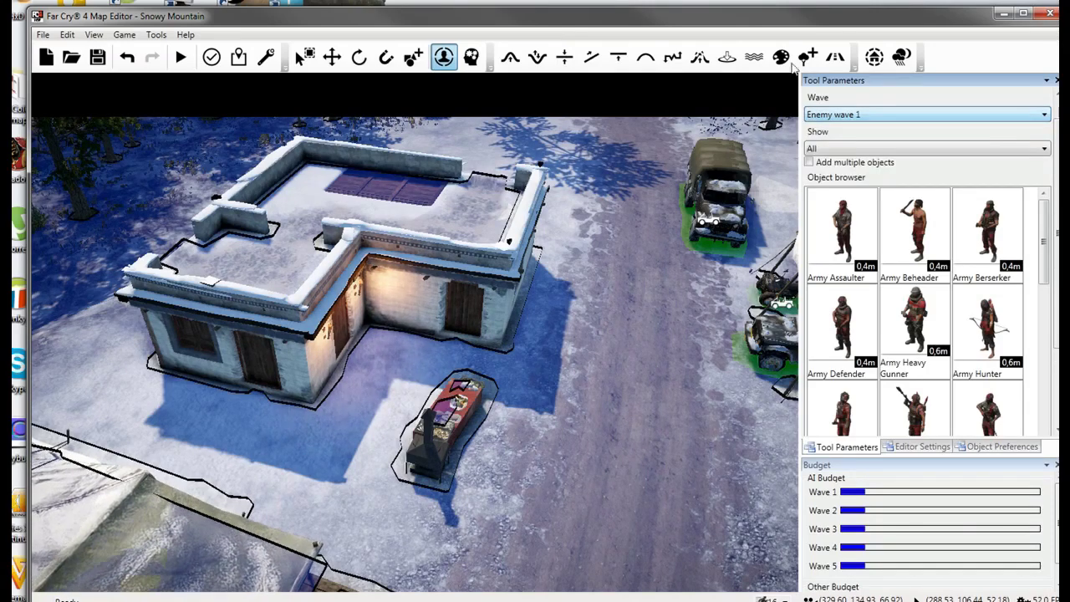
Add an Outpost Alarm from Add Mission Objects at the tall building's corner, beside the gap between the roadside buildings.
click(872, 60)
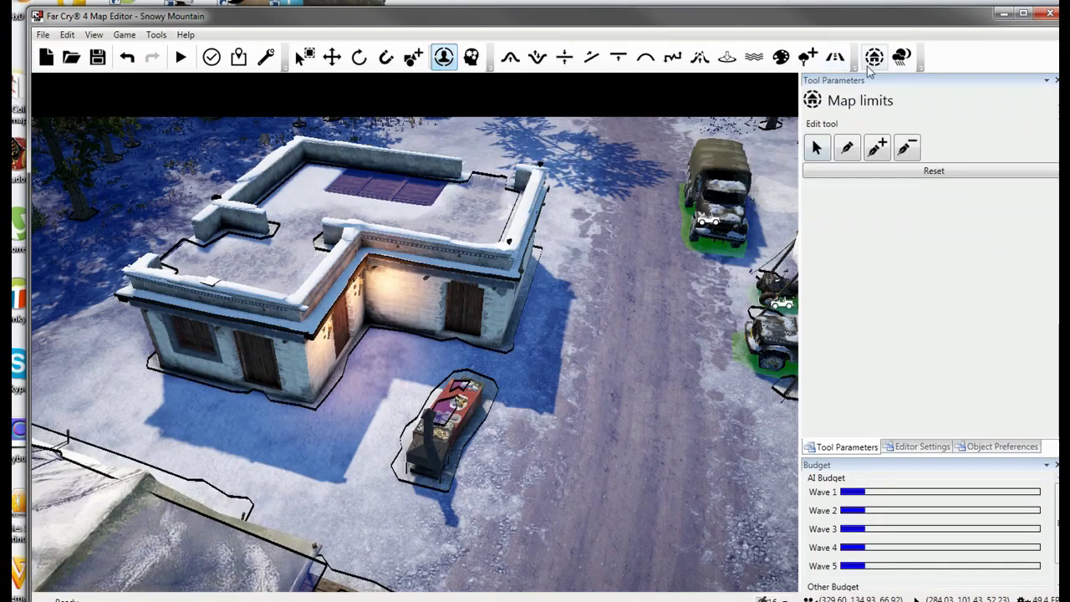
click(470, 60)
click(444, 62)
click(415, 62)
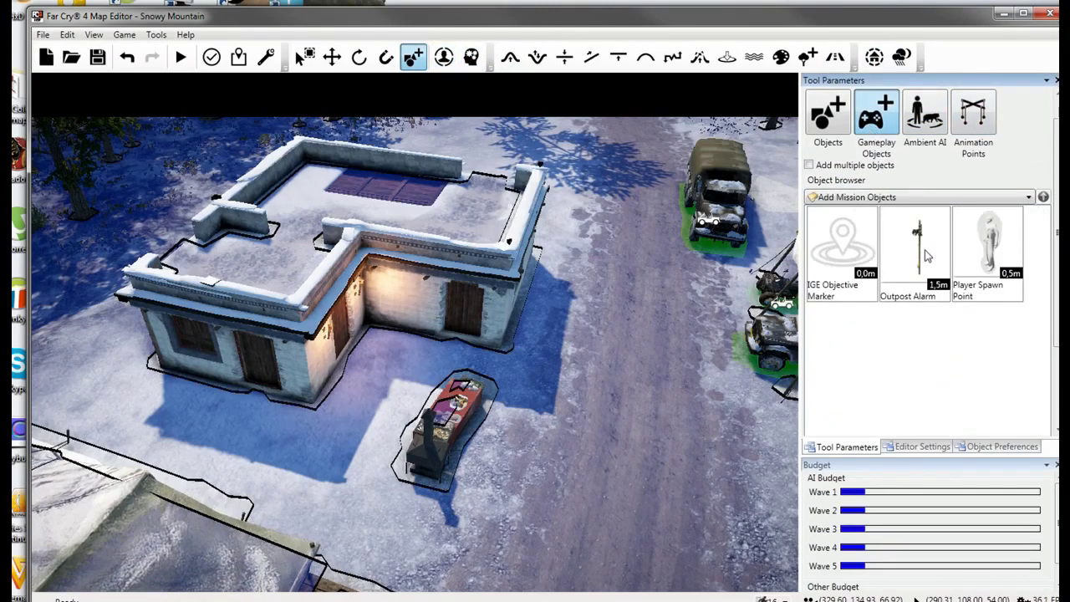
click(917, 251)
click(626, 317)
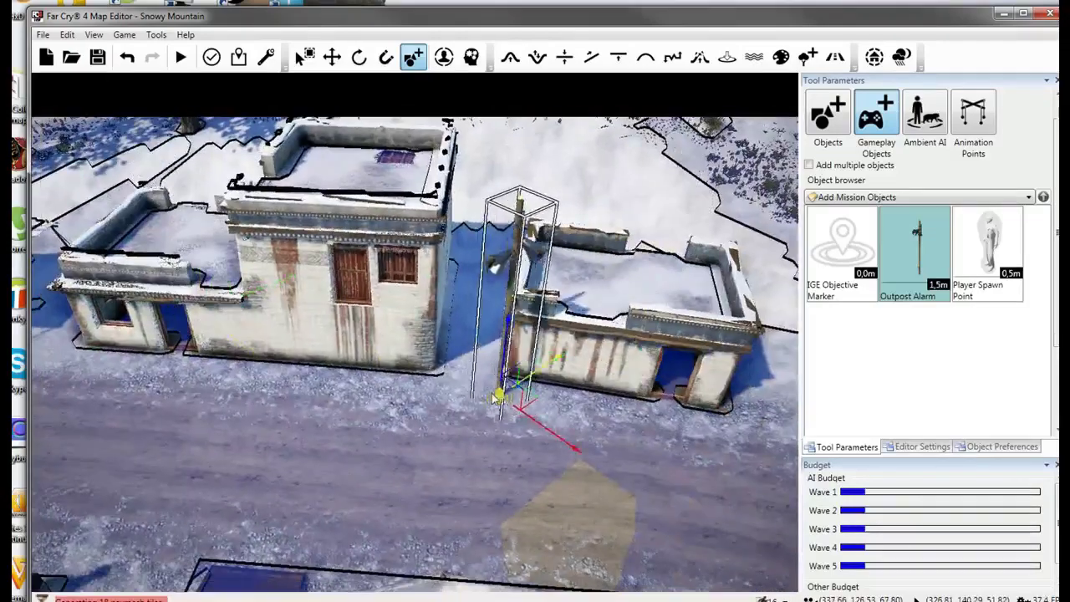
click(460, 386)
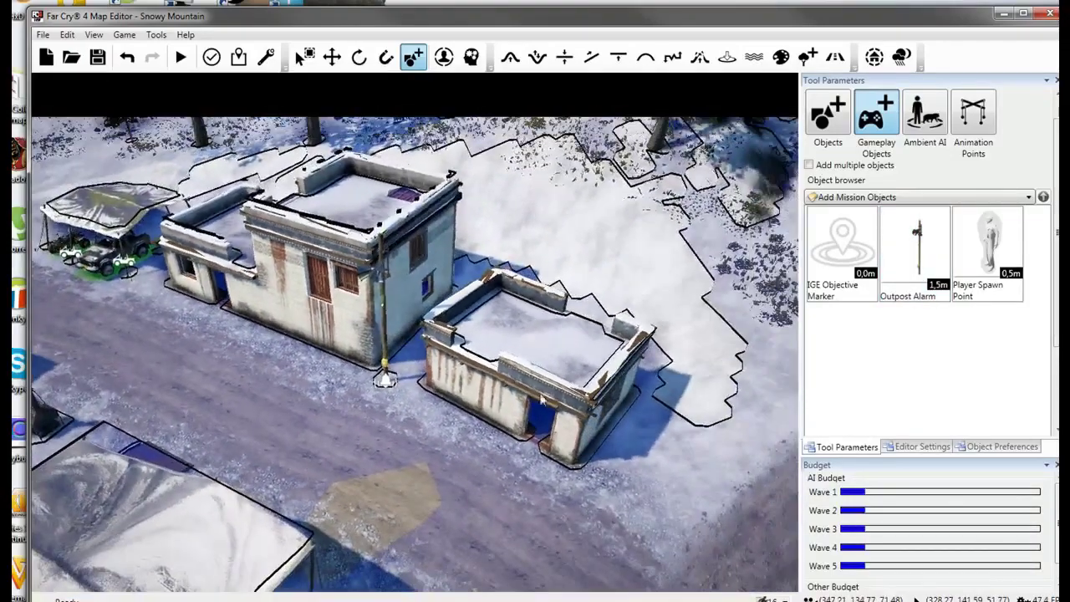
Add three more Outpost Alarms: past the small building near the road junction, in front of the tall building, and on its roof.
click(917, 255)
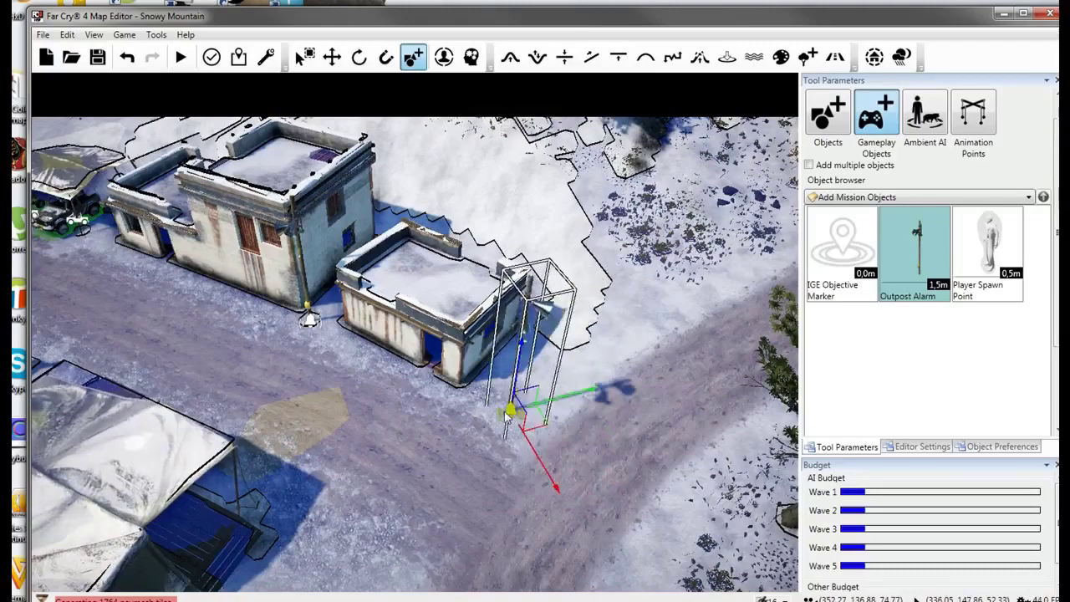
click(506, 415)
click(917, 251)
click(242, 343)
click(920, 241)
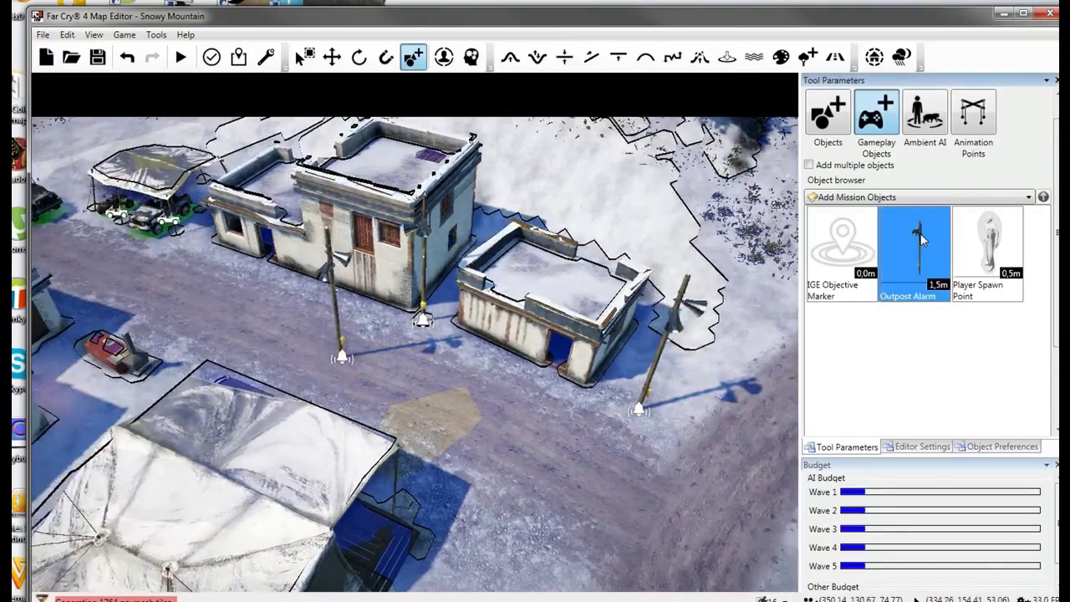
click(368, 159)
right_drag(368, 159, 377, 104)
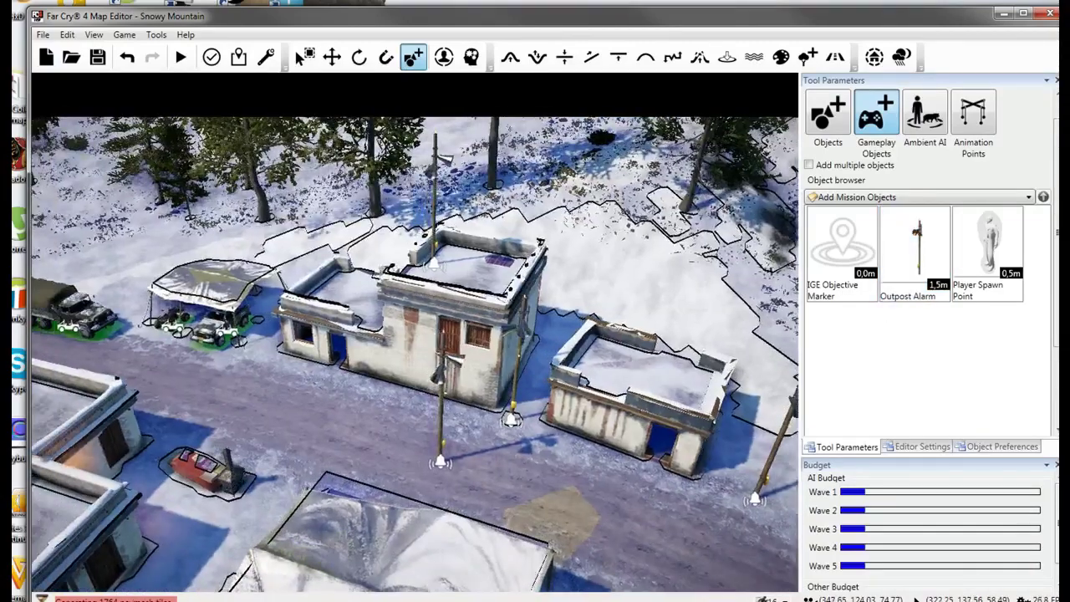
Examine the Outpost Alarm in the middle of the road up close, including the switch box on its pole.
key(w)
right_drag(414, 334, 405, 303)
key(w)
key(w)
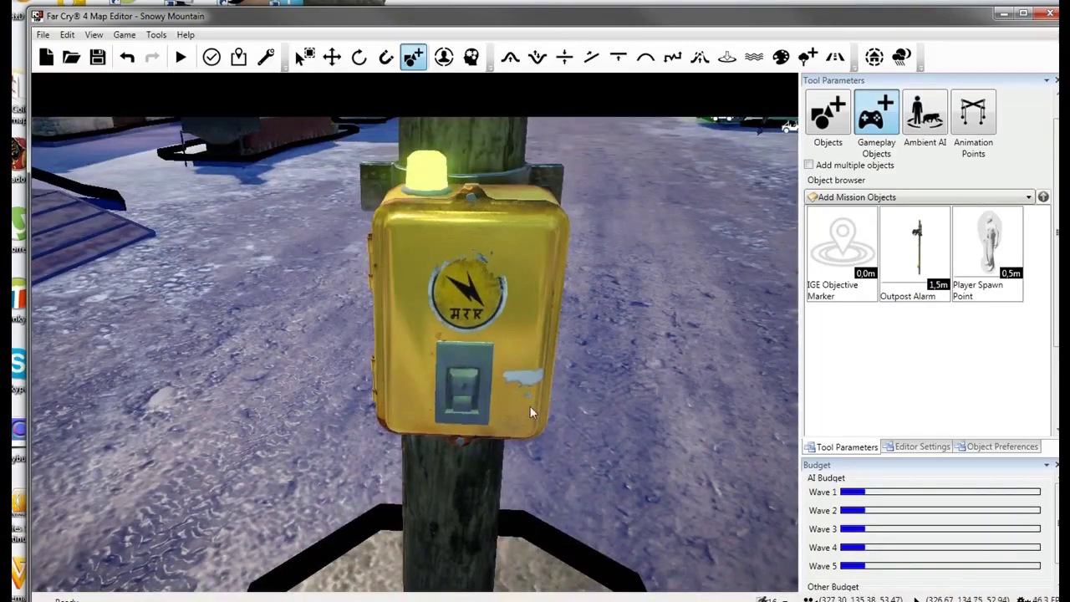
key(s)
right_drag(533, 413, 521, 435)
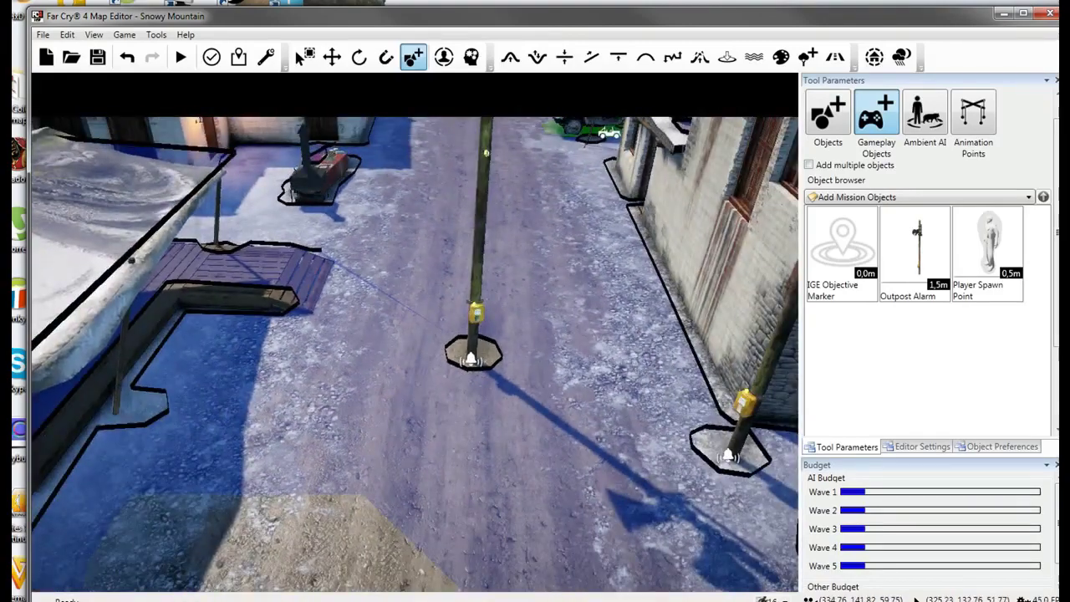
key(w)
key(s)
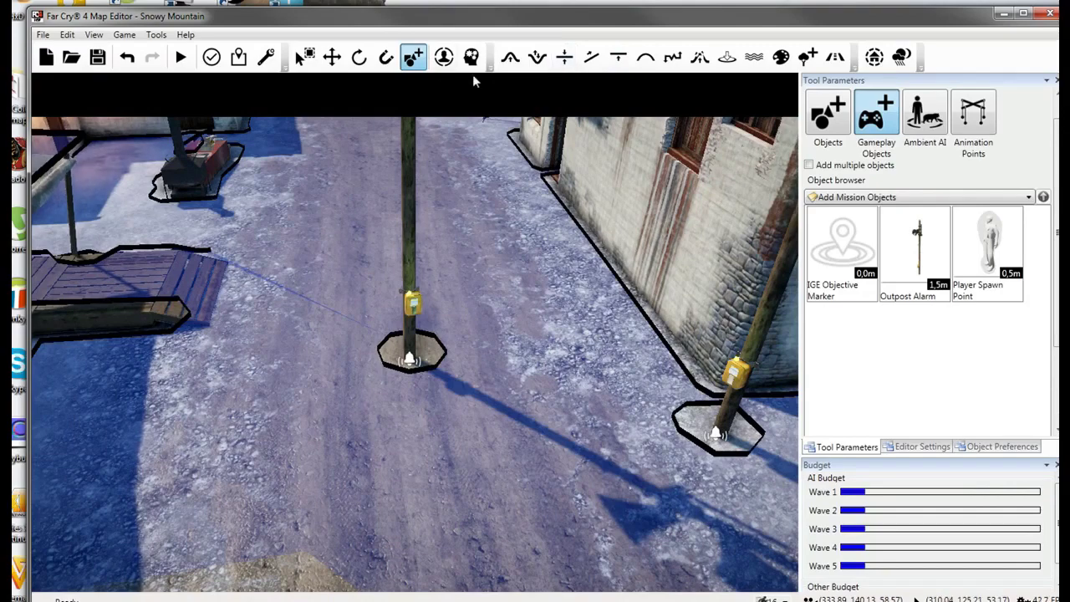
Go through the Add AI wave options, including Enemy waves 3 and 4, and choose the Reinforcement wave.
click(874, 58)
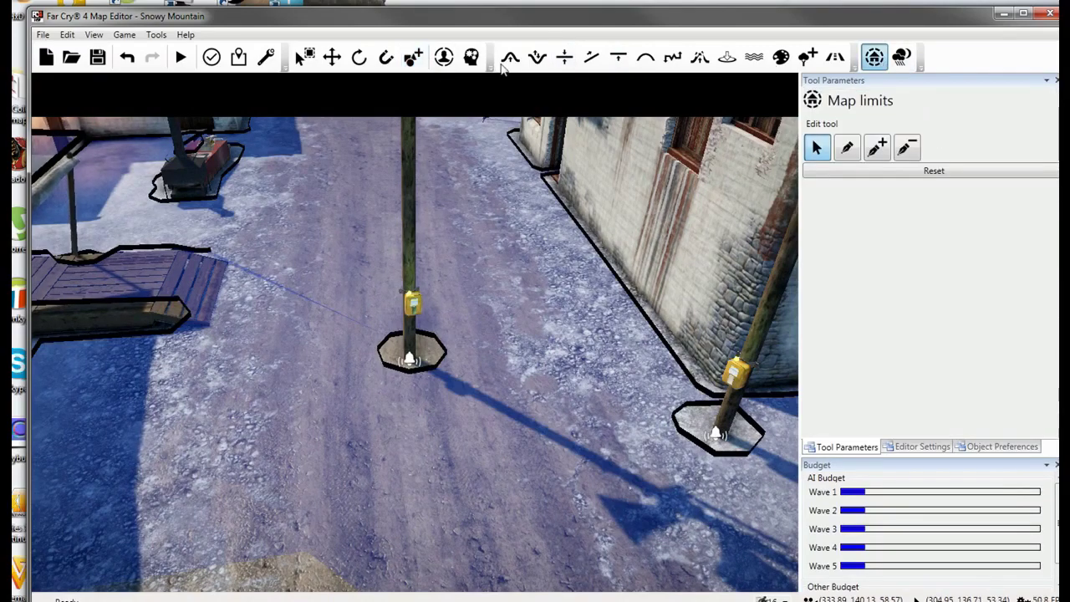
click(470, 58)
click(450, 59)
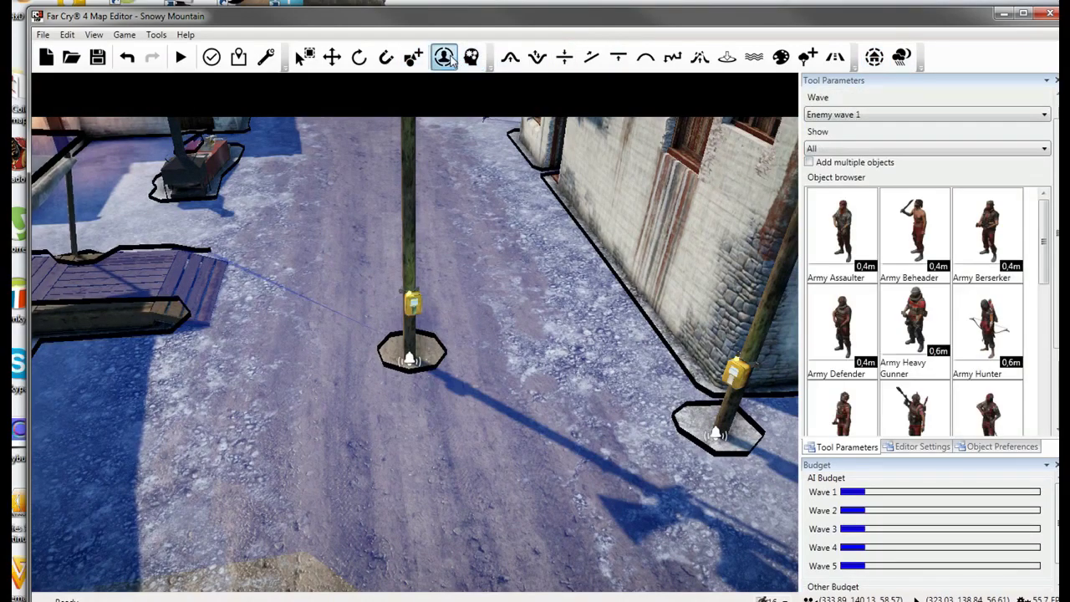
click(855, 113)
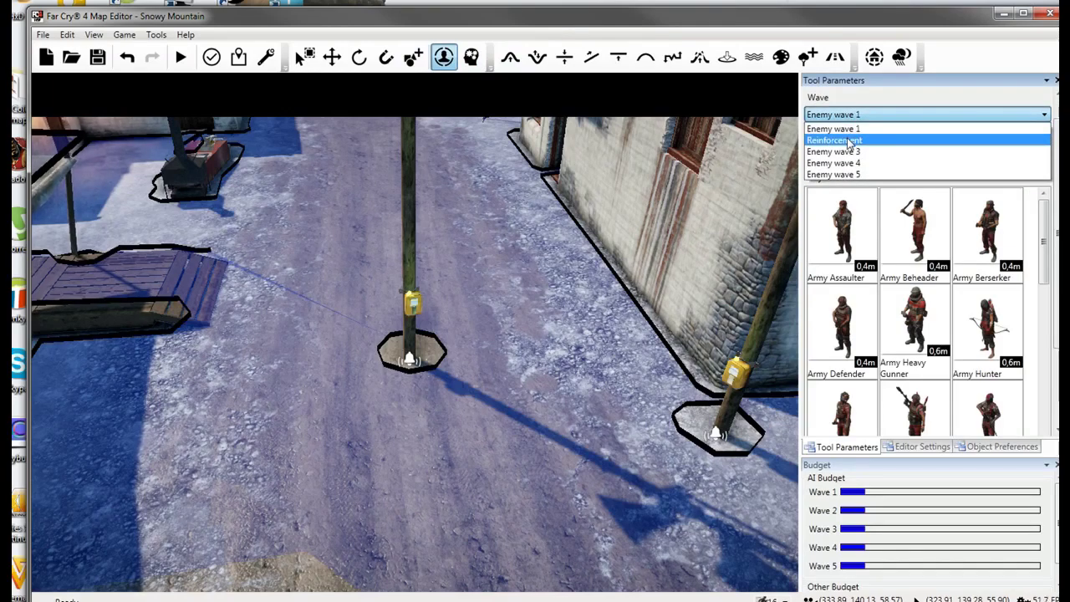
click(850, 141)
click(853, 117)
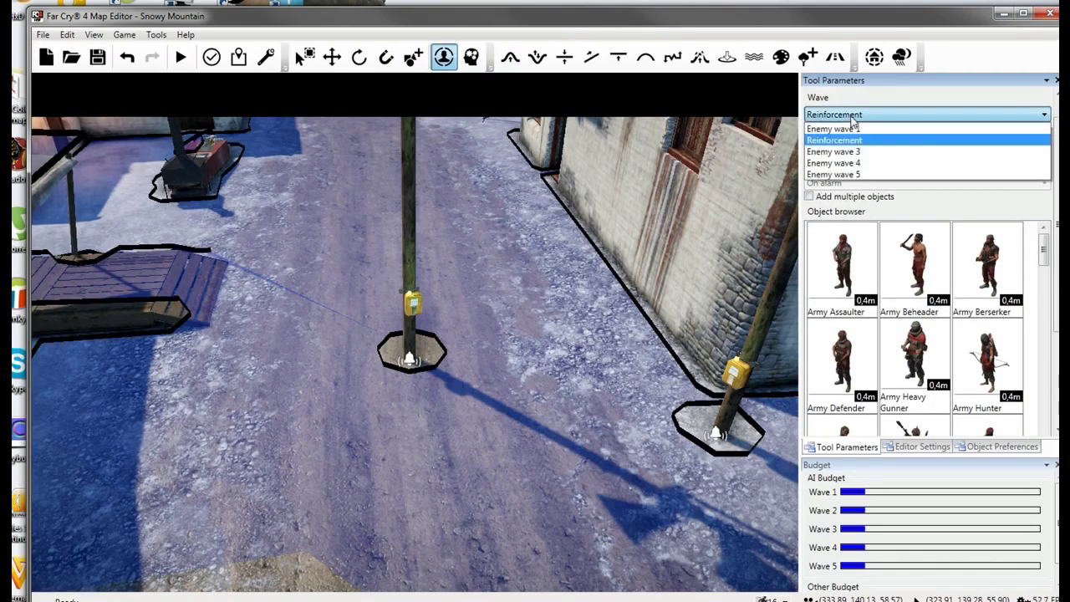
click(840, 152)
click(858, 114)
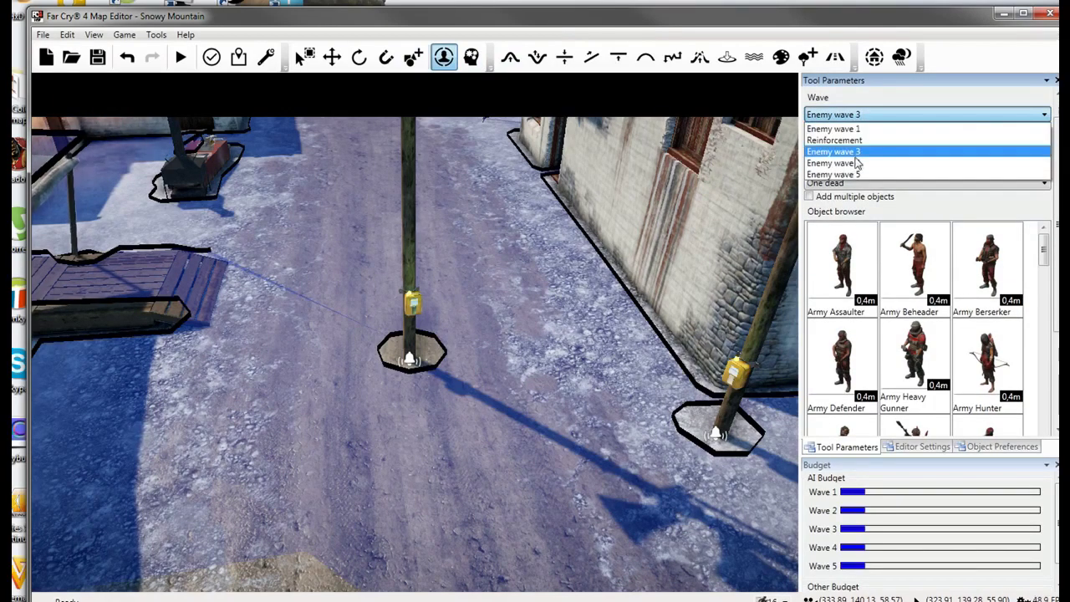
click(858, 163)
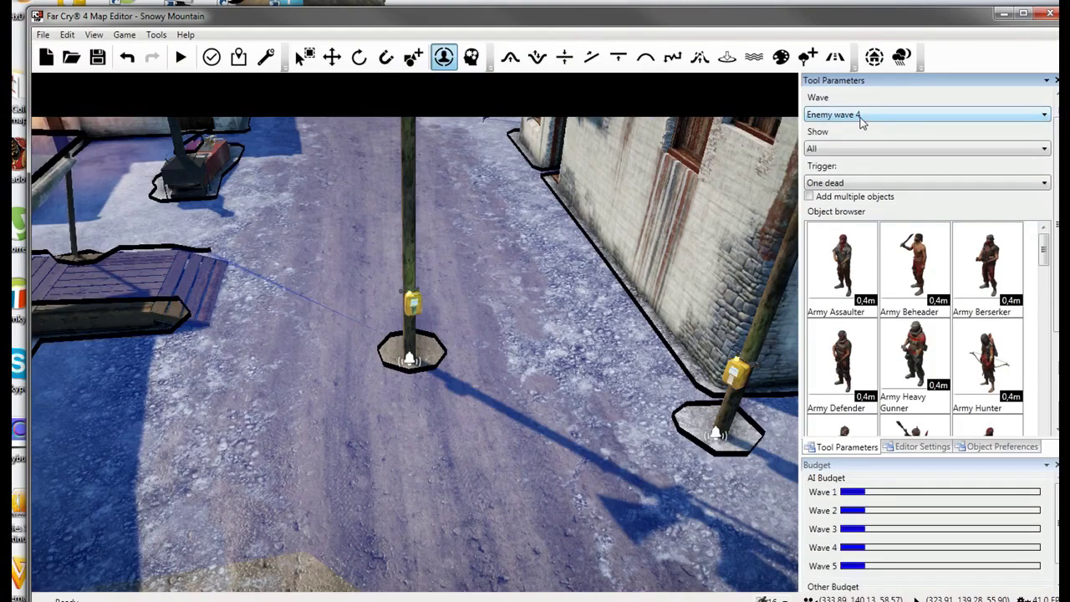
click(861, 117)
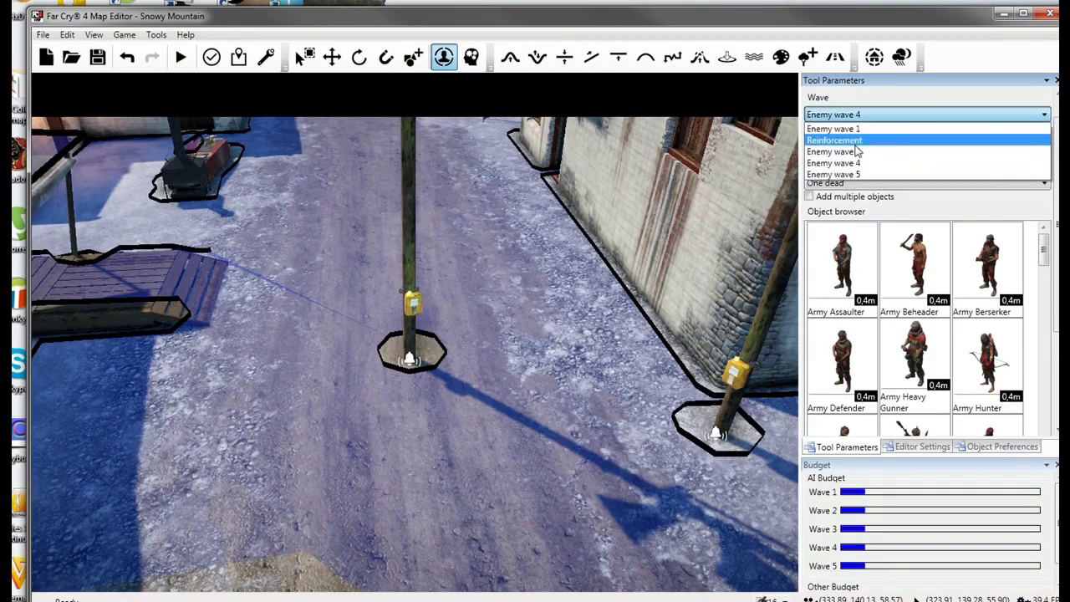
click(845, 140)
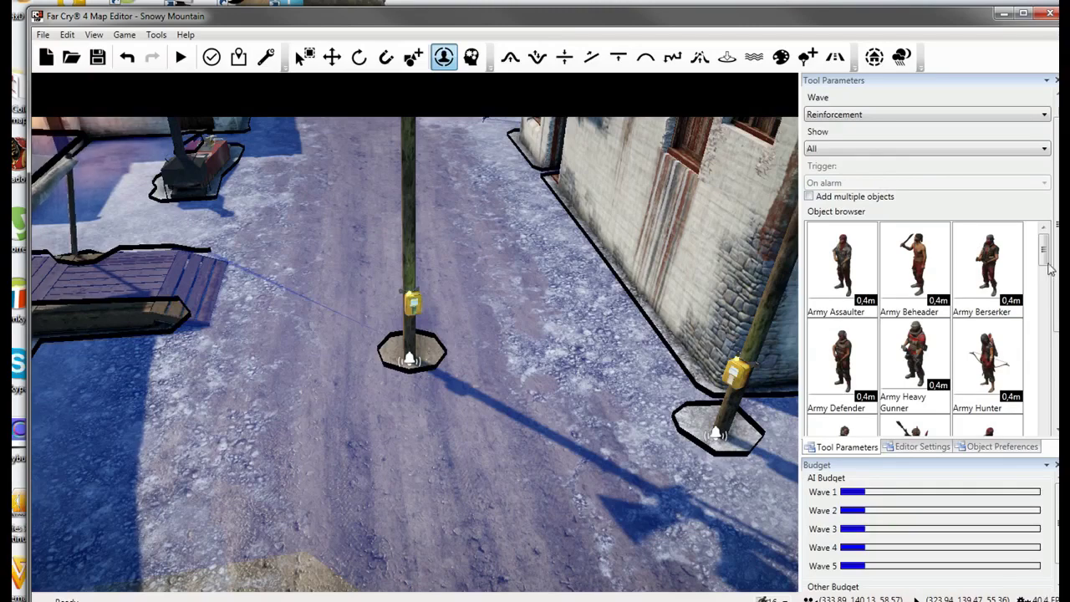
Place a V_Guard Scavenger MKG - 3 NPC reinforcement vehicle on the forest road outside the village.
drag(1050, 269, 1036, 428)
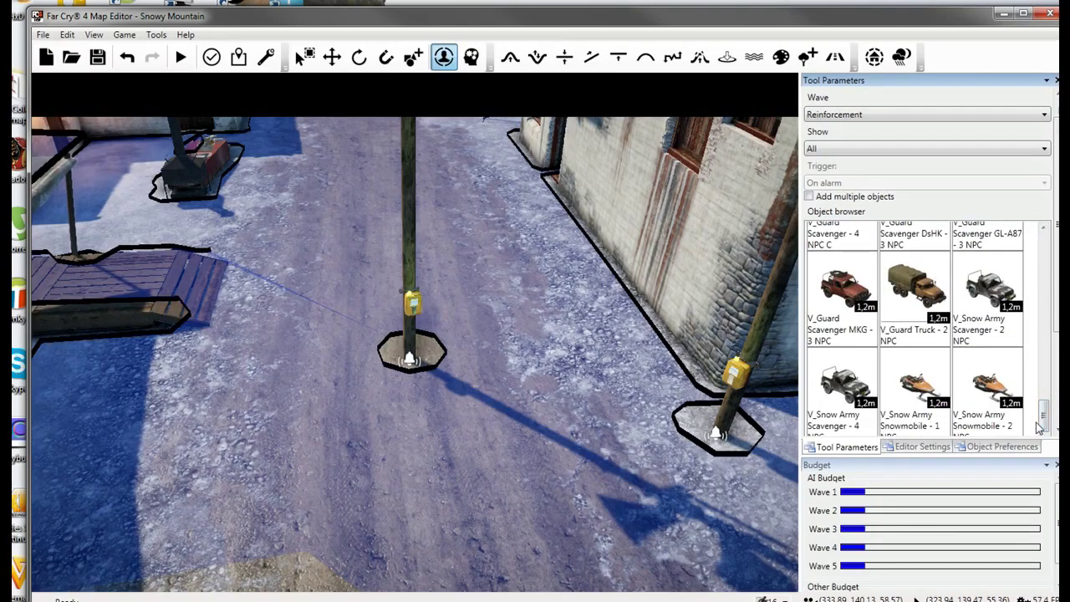
click(843, 292)
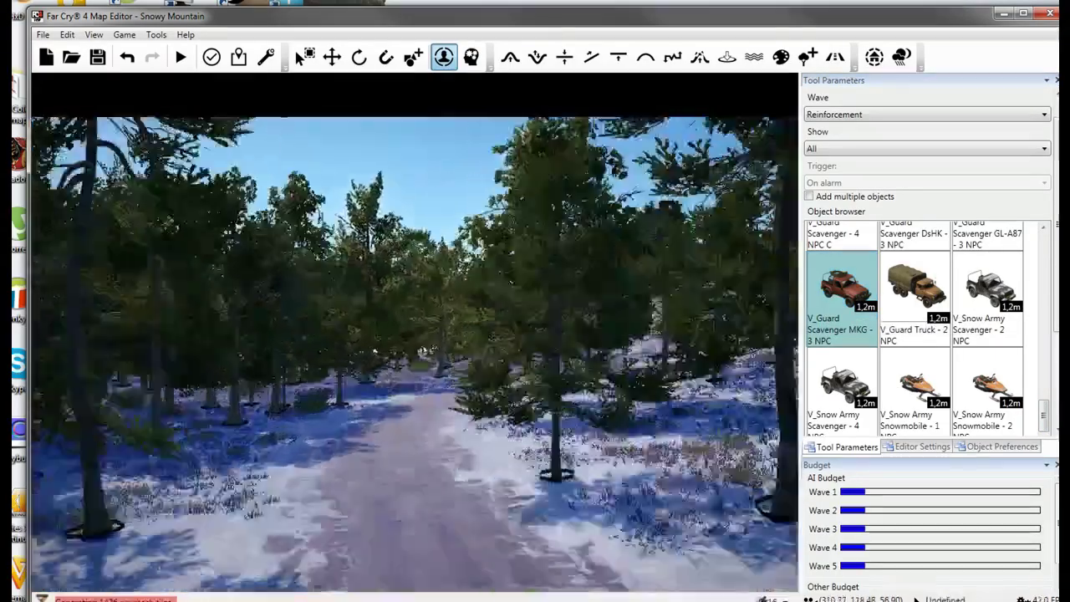
key(w)
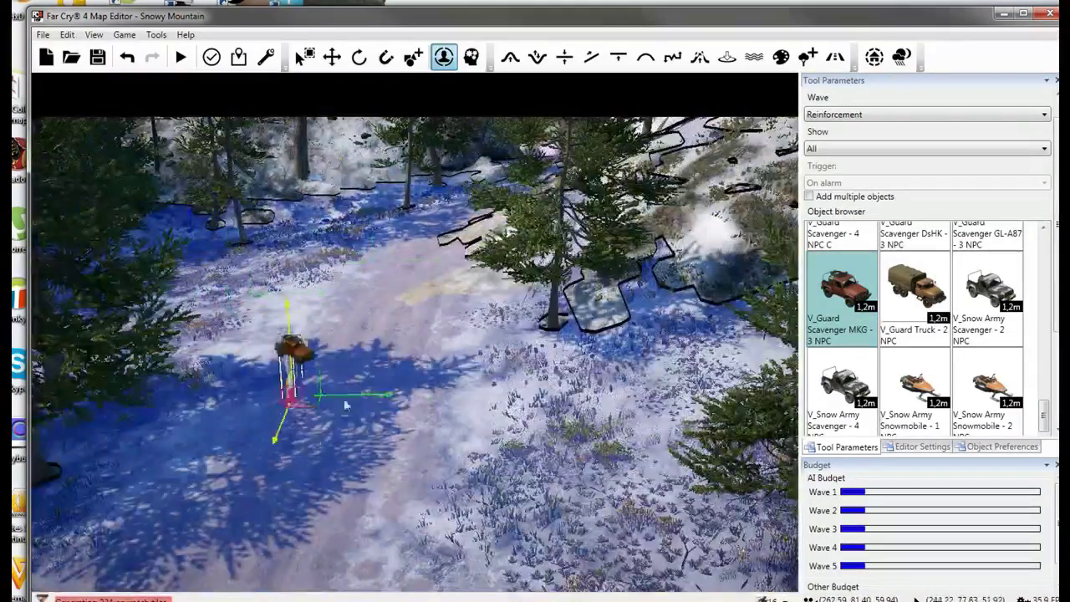
click(358, 356)
Inspect the road from the placed reinforcement vehicle to the village and its Outpost Alarms.
key(w)
key(s)
right_drag(362, 306, 378, 217)
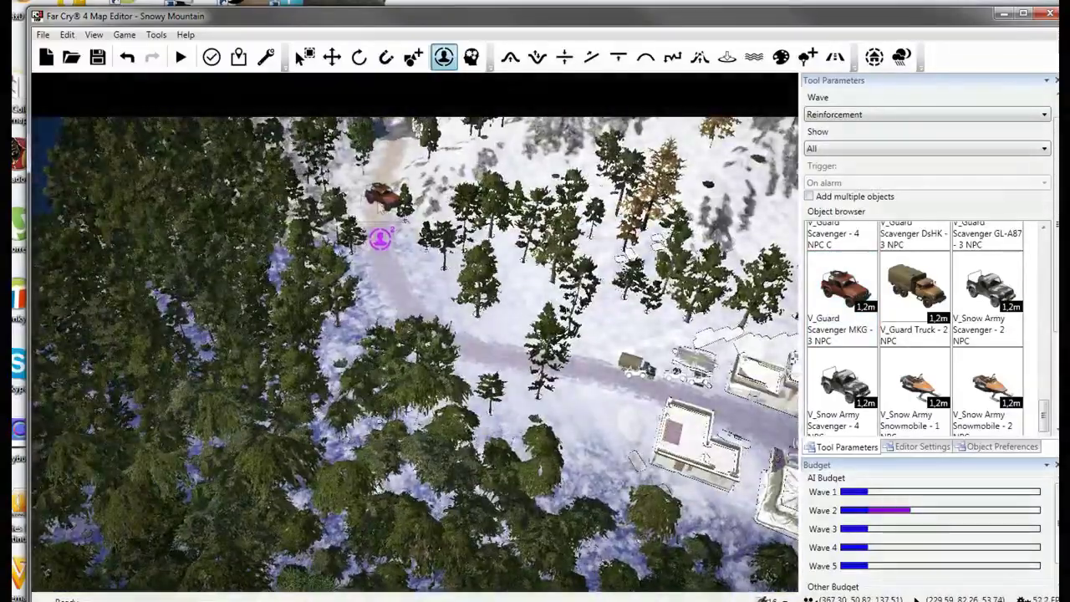
key(d)
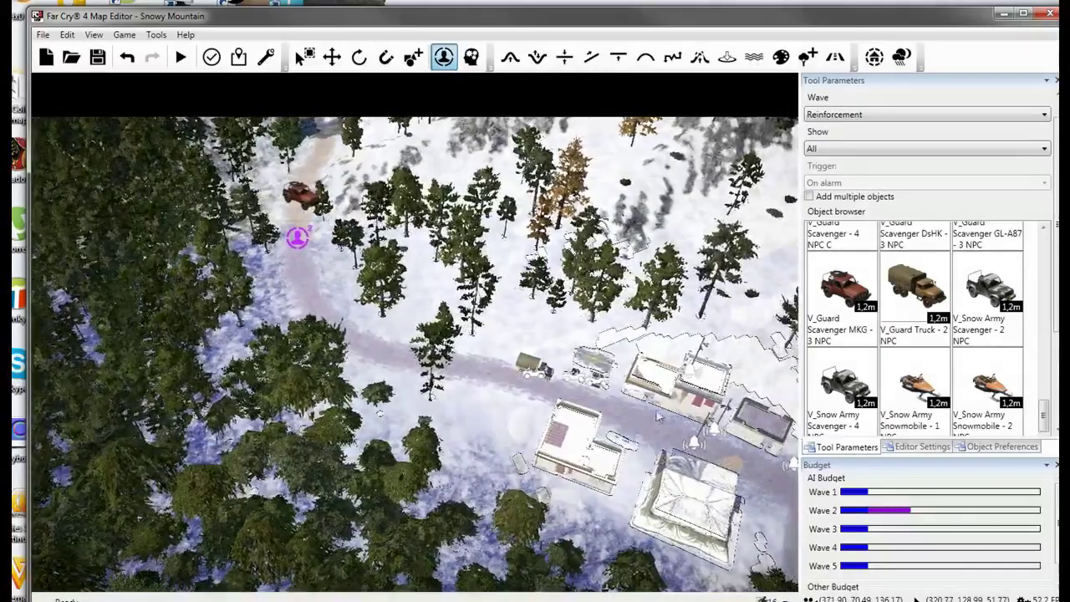
key(w)
key(w)
right_drag(415, 352, 410, 251)
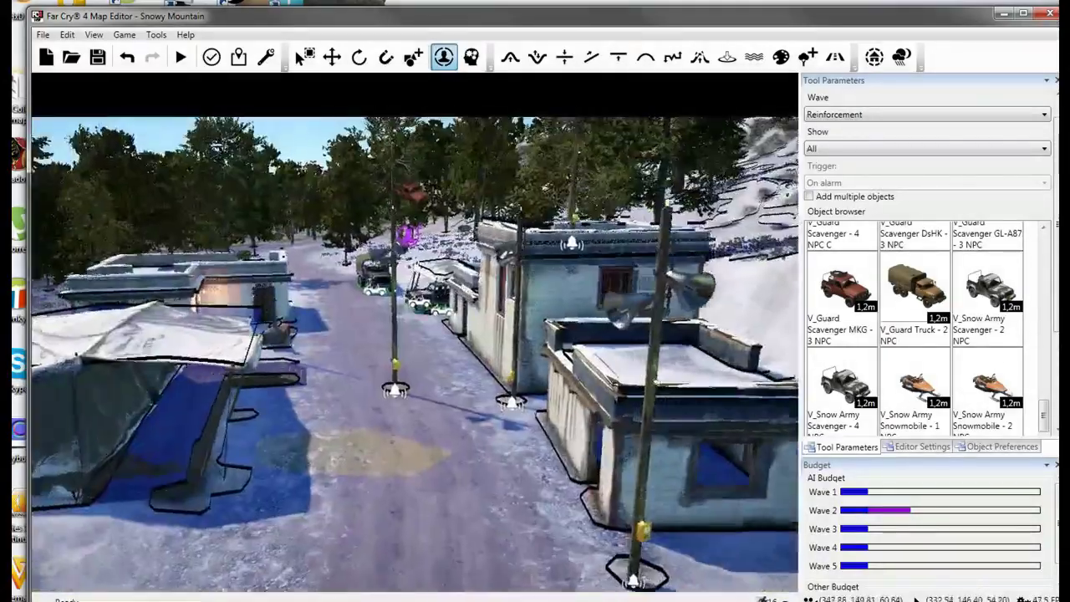
key(s)
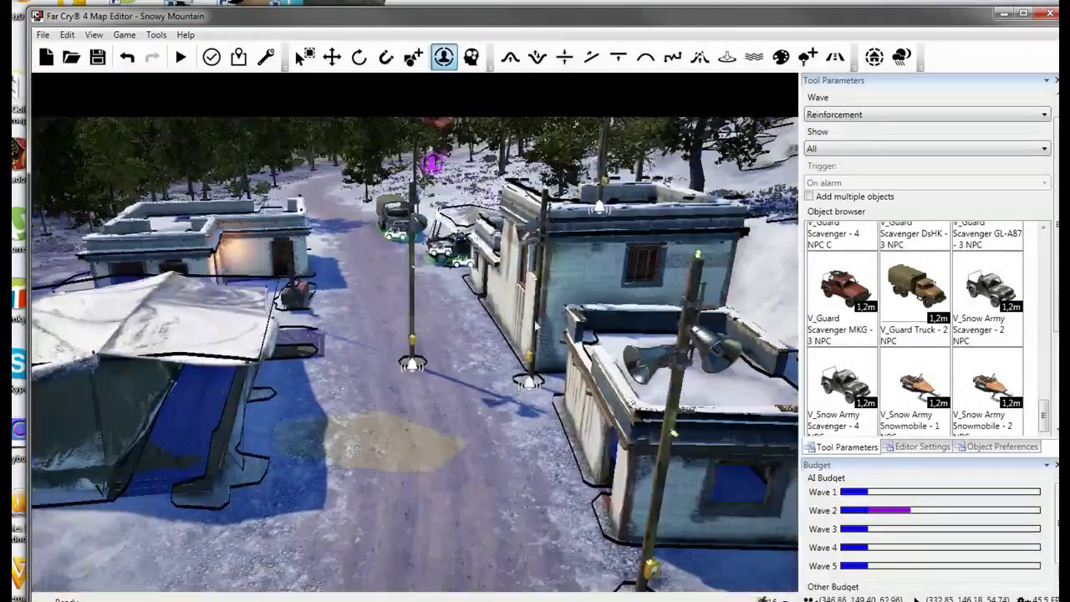
Delete the Outpost Alarm standing in the middle of the road.
click(305, 57)
key(w)
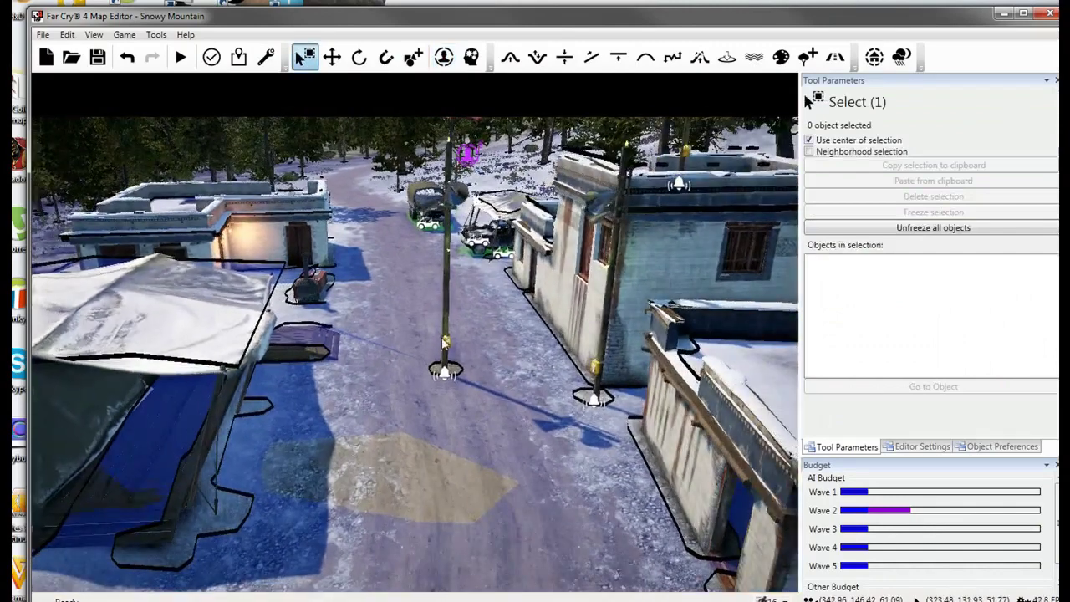
click(446, 343)
key(Delete)
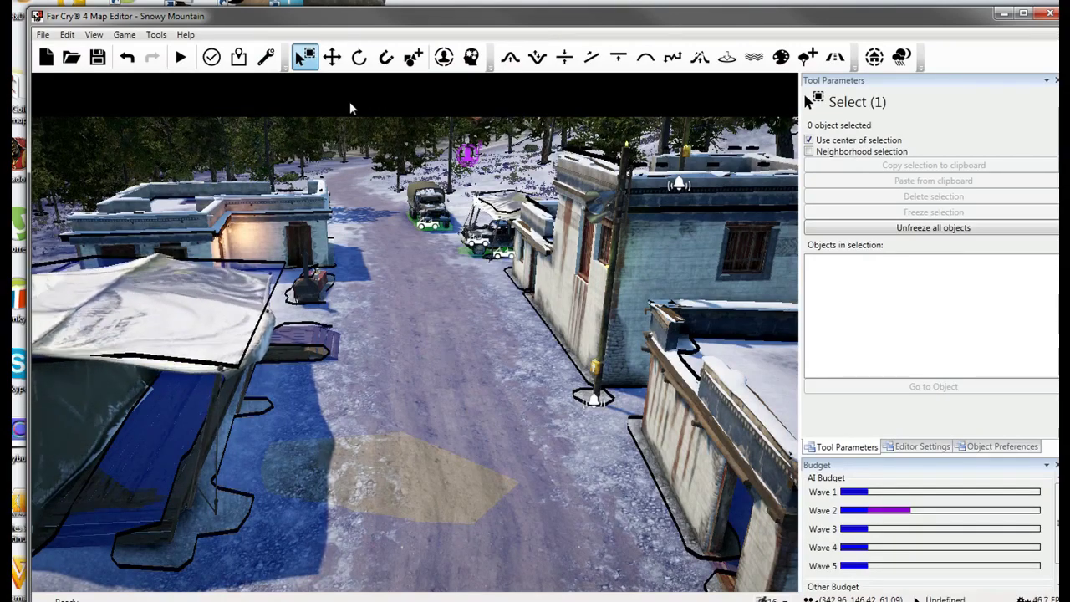
Validate the map and inspect the report entries about the vehicle area and the enemy AI in wave 1.
click(239, 57)
click(210, 57)
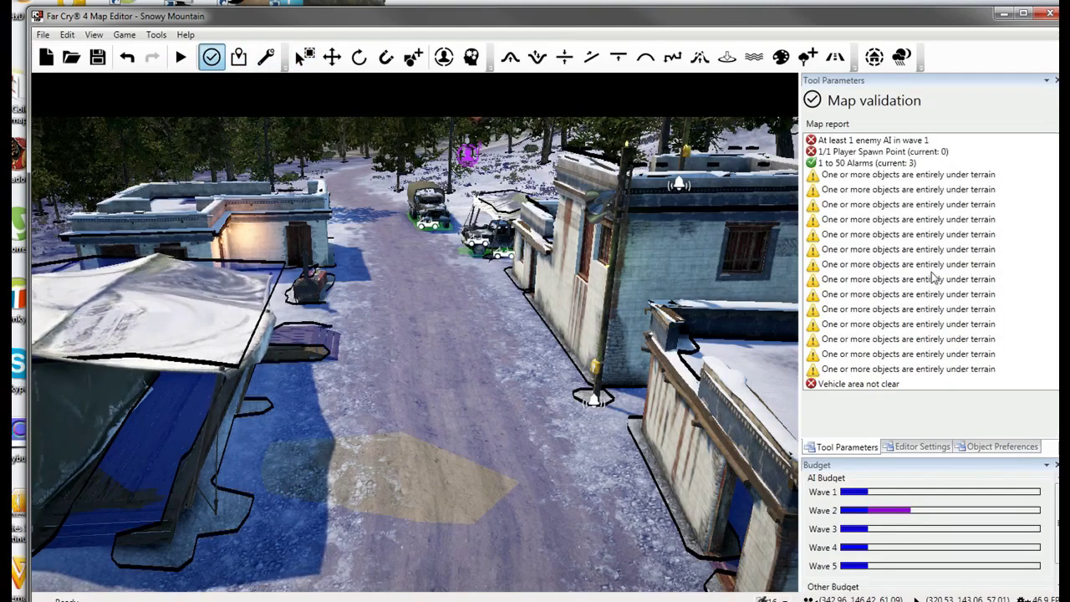
click(863, 385)
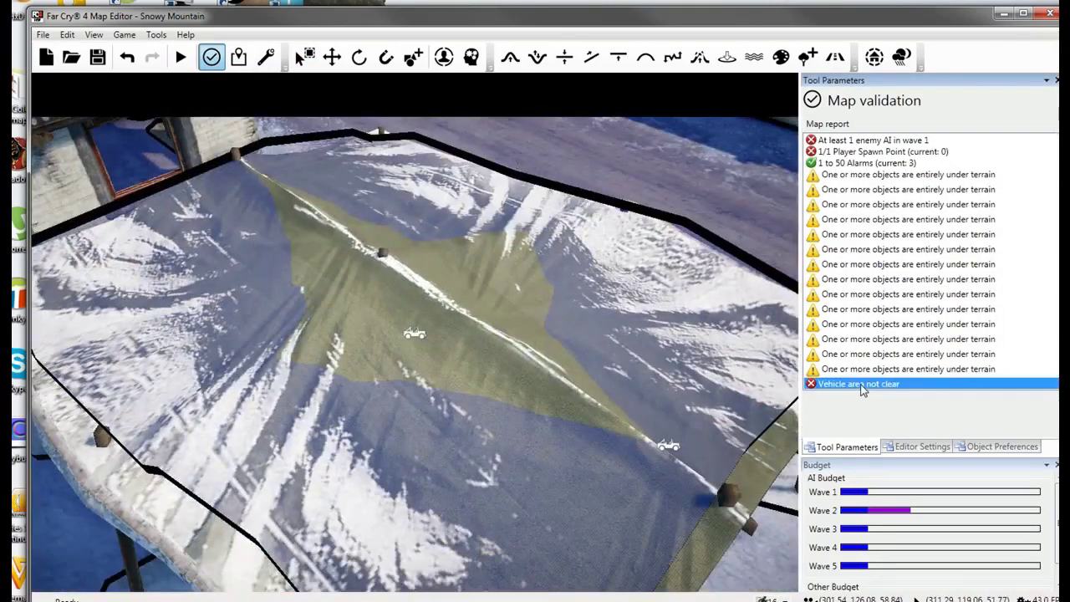
double_click(862, 140)
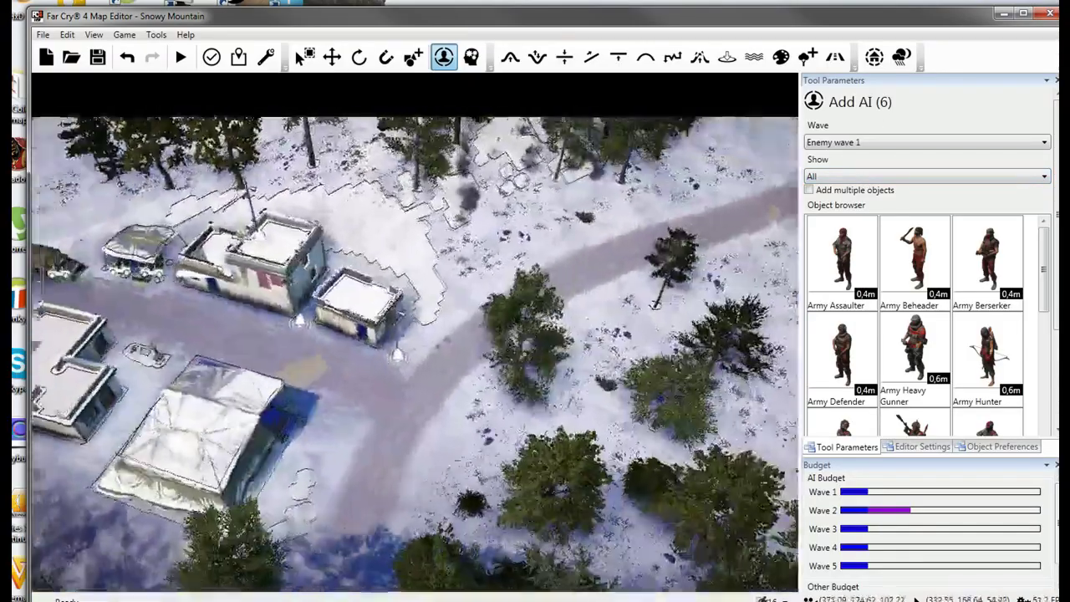
Smooth the snowy terrain behind the small roadside building with the Smooth brush.
key(w)
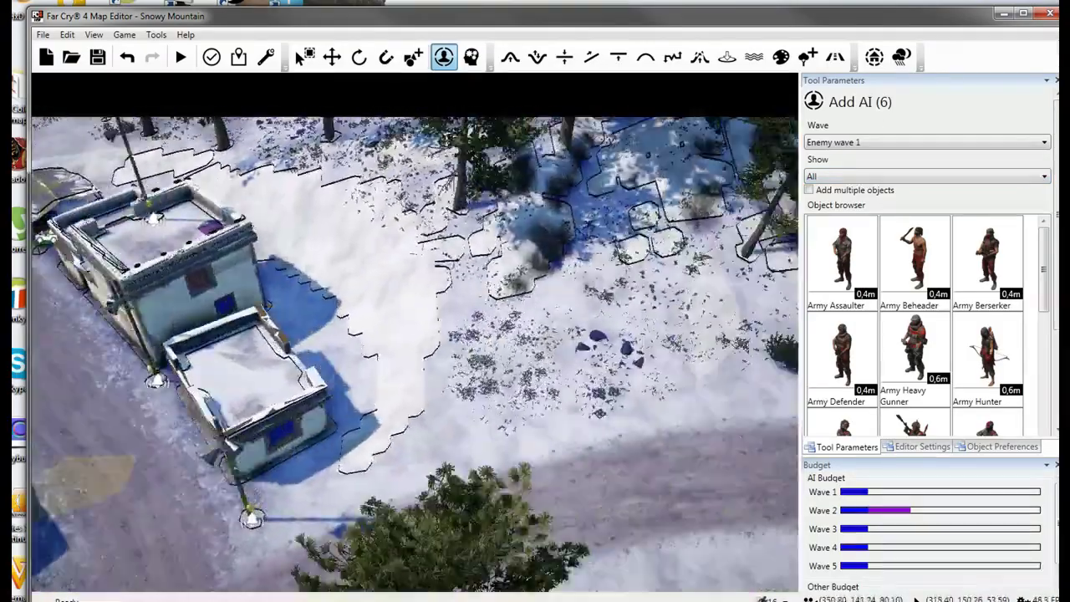
key(w)
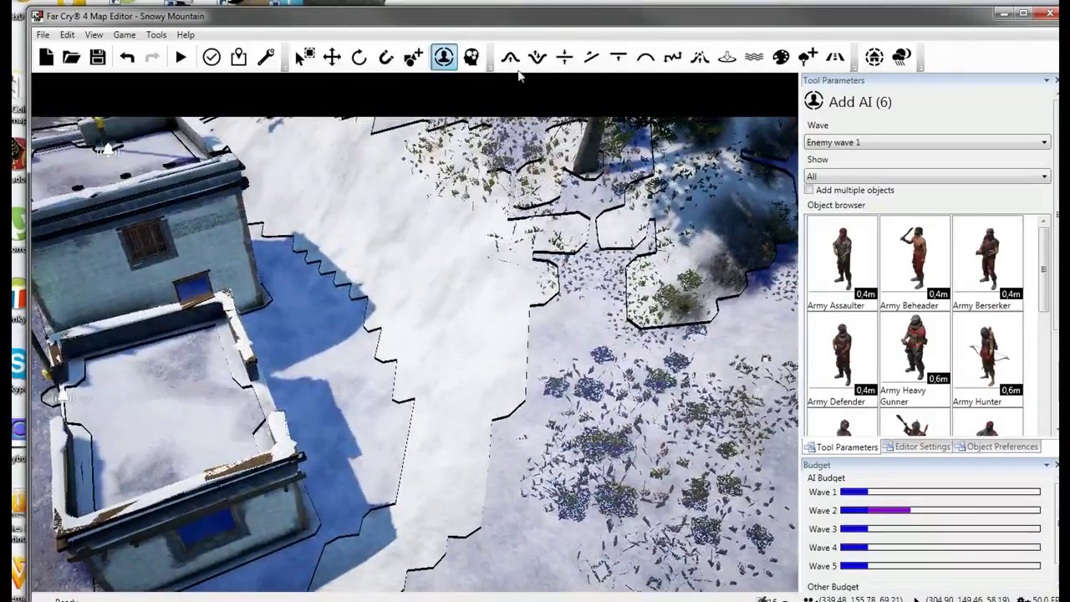
click(645, 58)
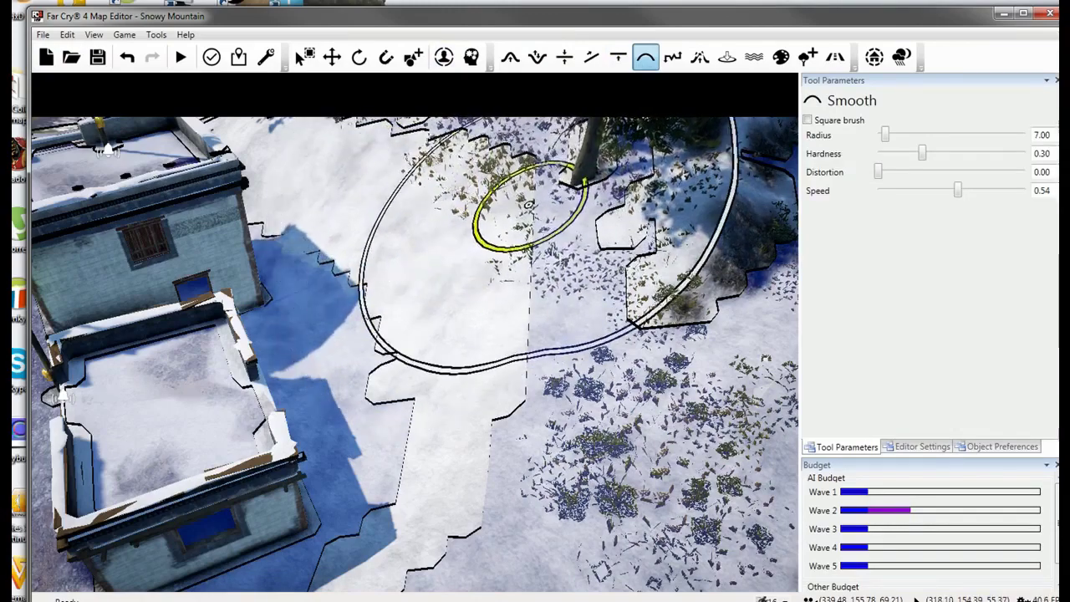
drag(529, 252, 532, 316)
key(s)
key(s)
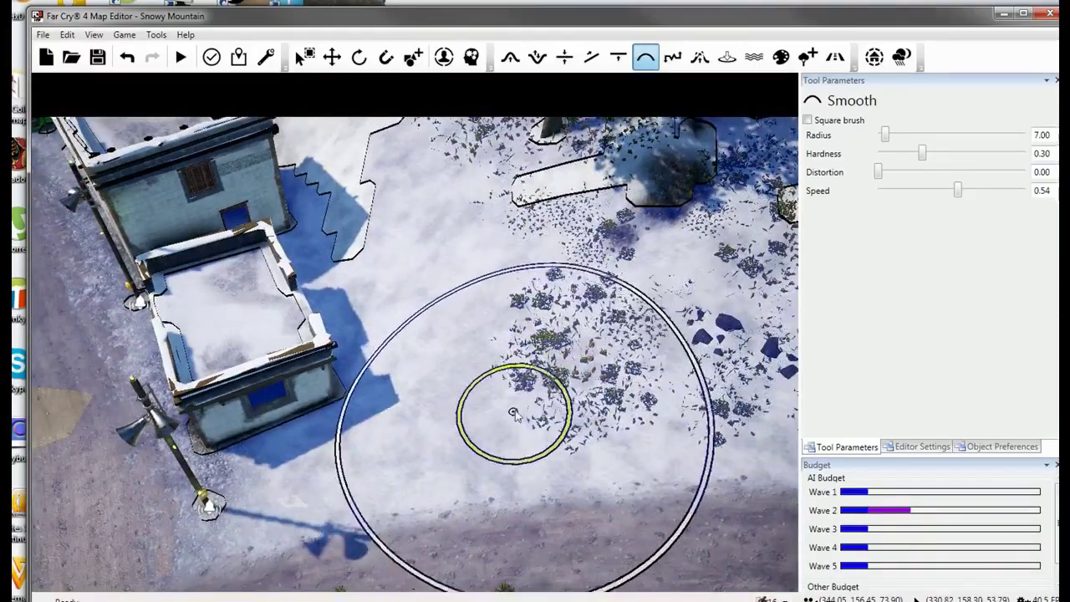
Smooth the snowy slope between the tall building and the trees to close the gaps in the navigation mesh.
key(w)
right_drag(513, 413, 511, 323)
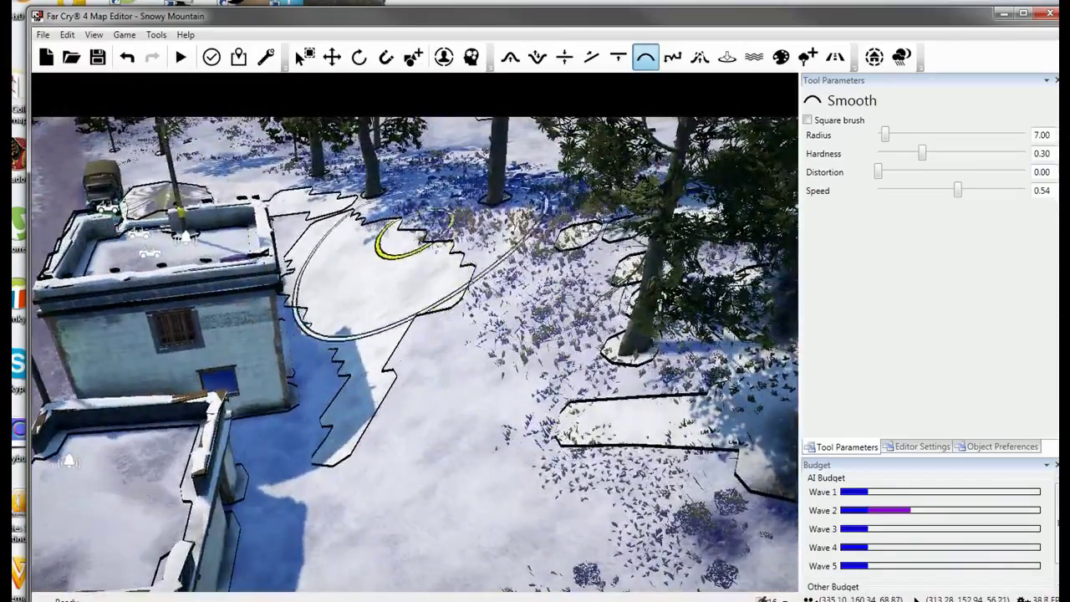
key(w)
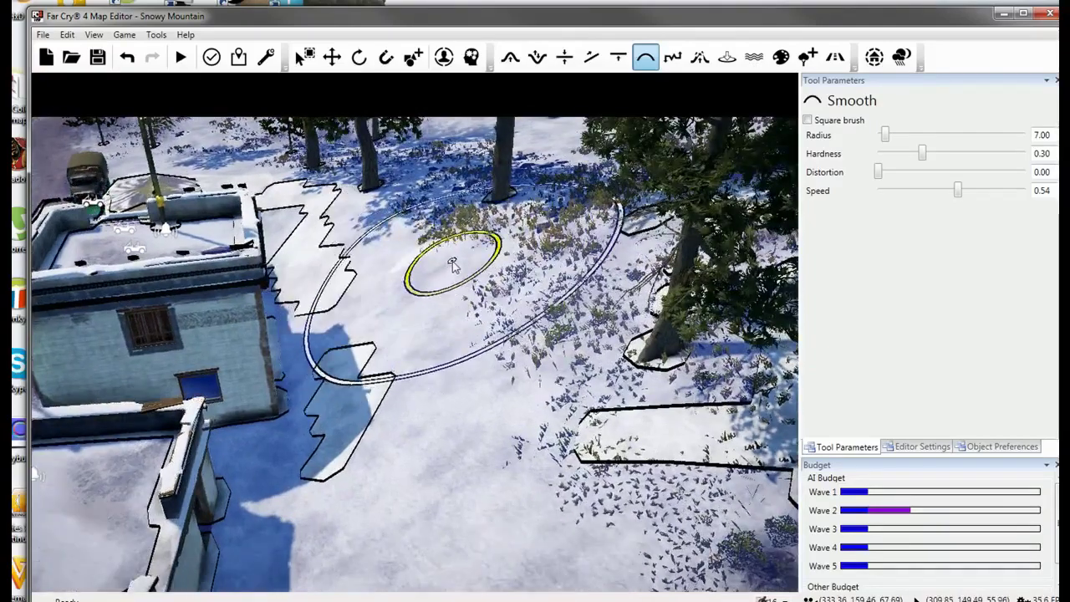
key(w)
right_drag(464, 306, 460, 281)
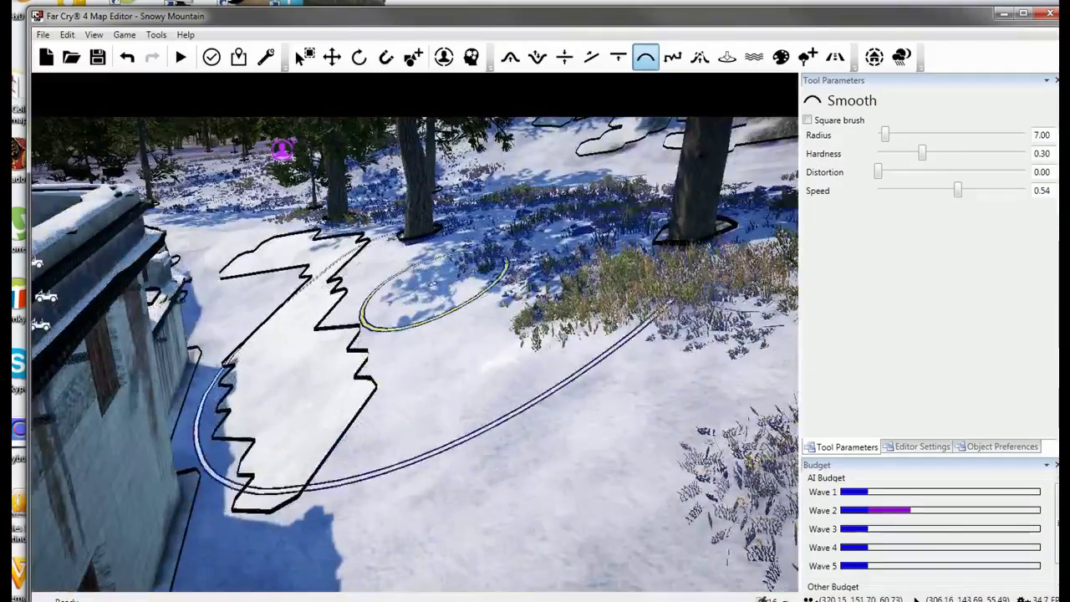
mouse_move(383, 254)
mouse_down()
mouse_move(366, 231)
mouse_move(396, 249)
mouse_move(457, 356)
mouse_move(471, 321)
mouse_move(443, 314)
mouse_move(402, 251)
mouse_move(443, 358)
mouse_up()
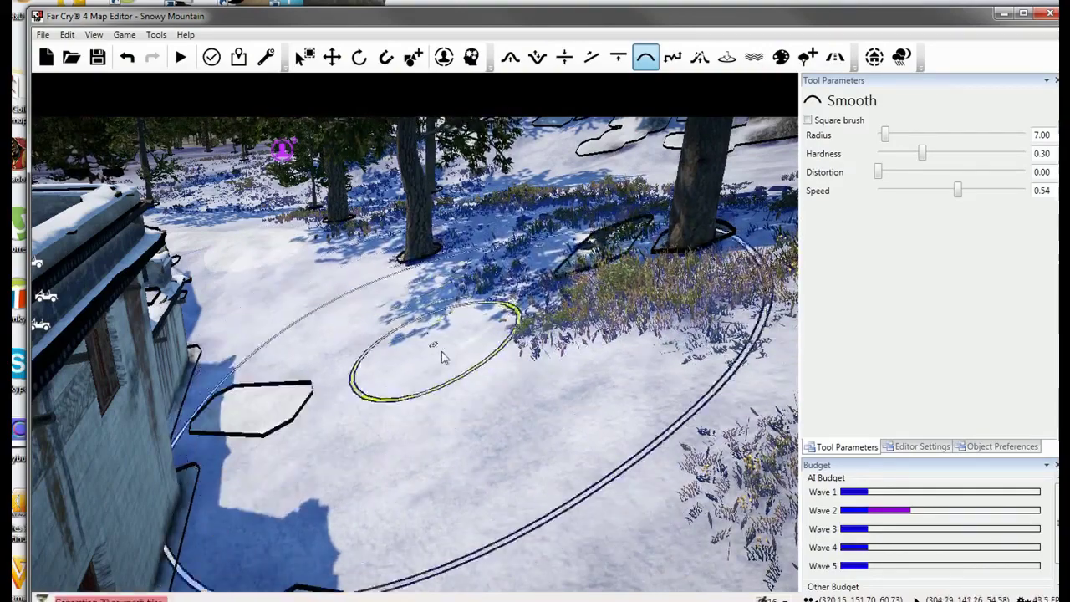
key(s)
right_drag(442, 357, 421, 278)
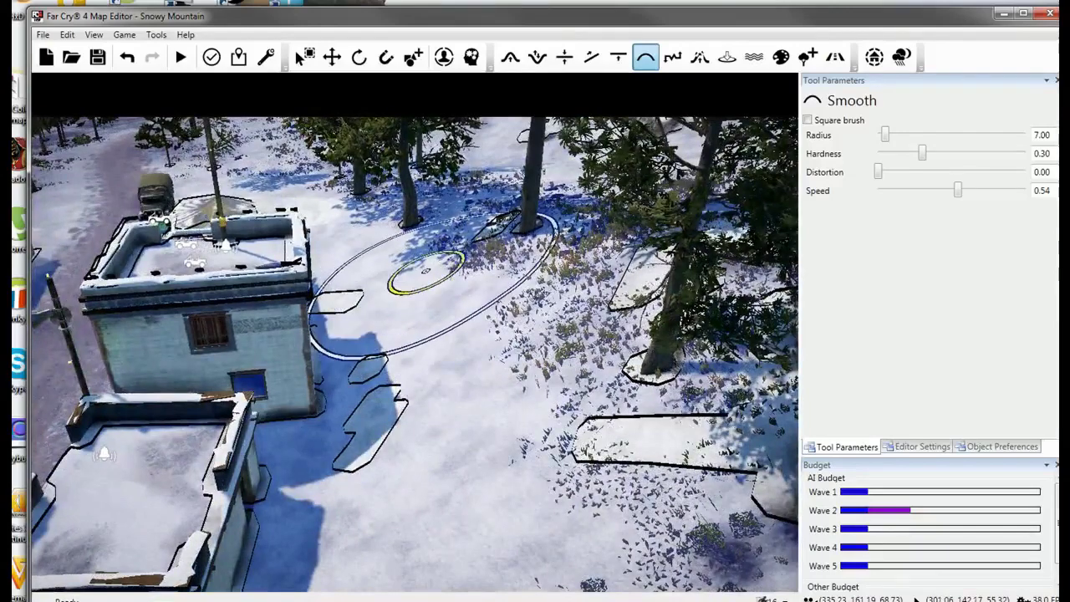
drag(426, 270, 456, 357)
scroll(585, 360, down, 5)
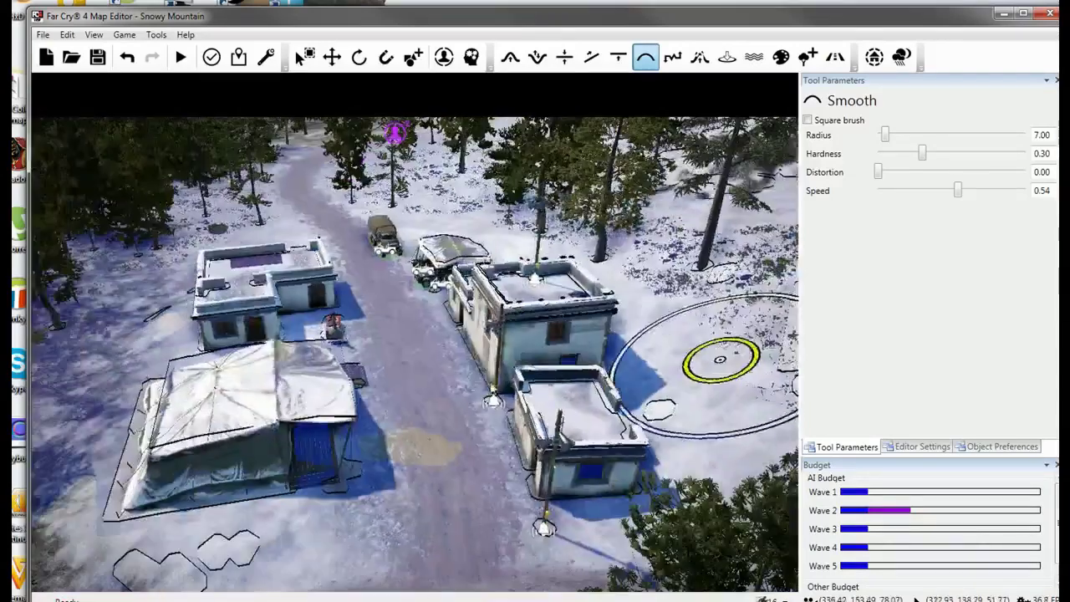
Compare the vehicle and human AI navigation layers around the outpost and turn on the display of covers.
click(472, 57)
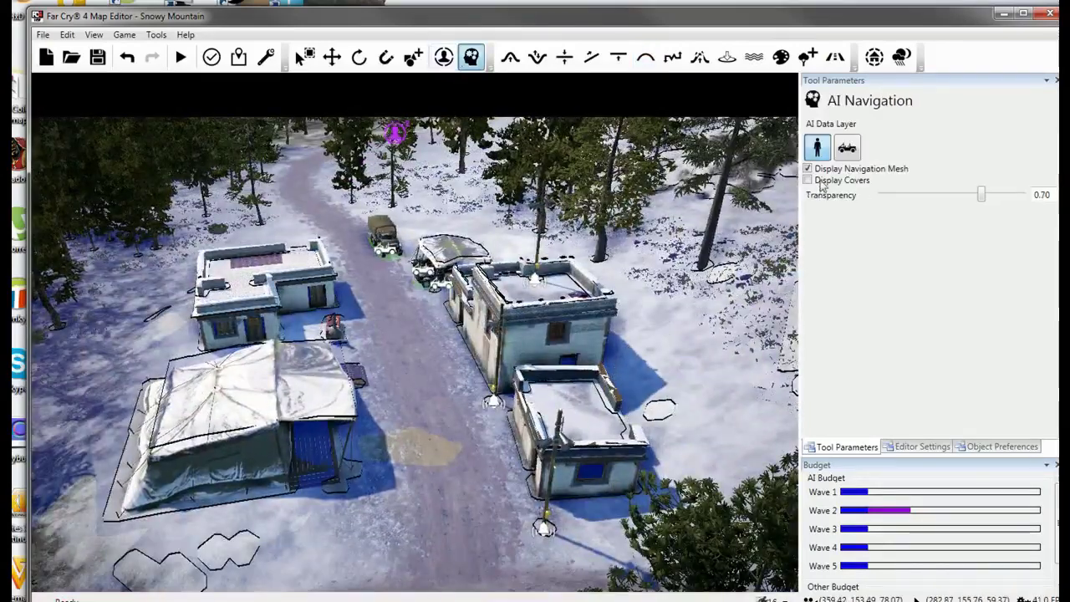
click(847, 148)
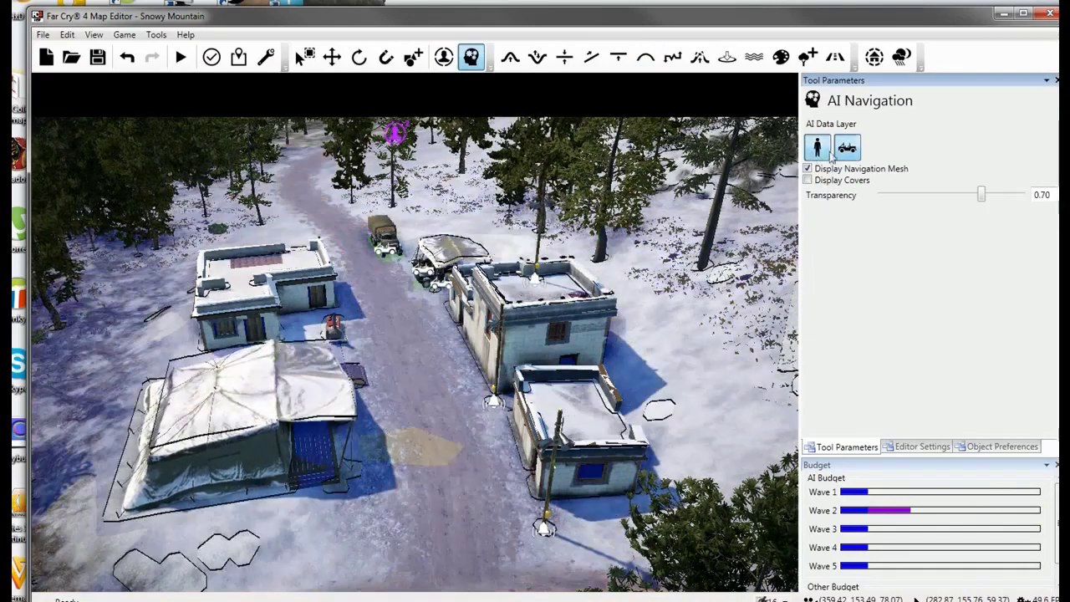
click(845, 181)
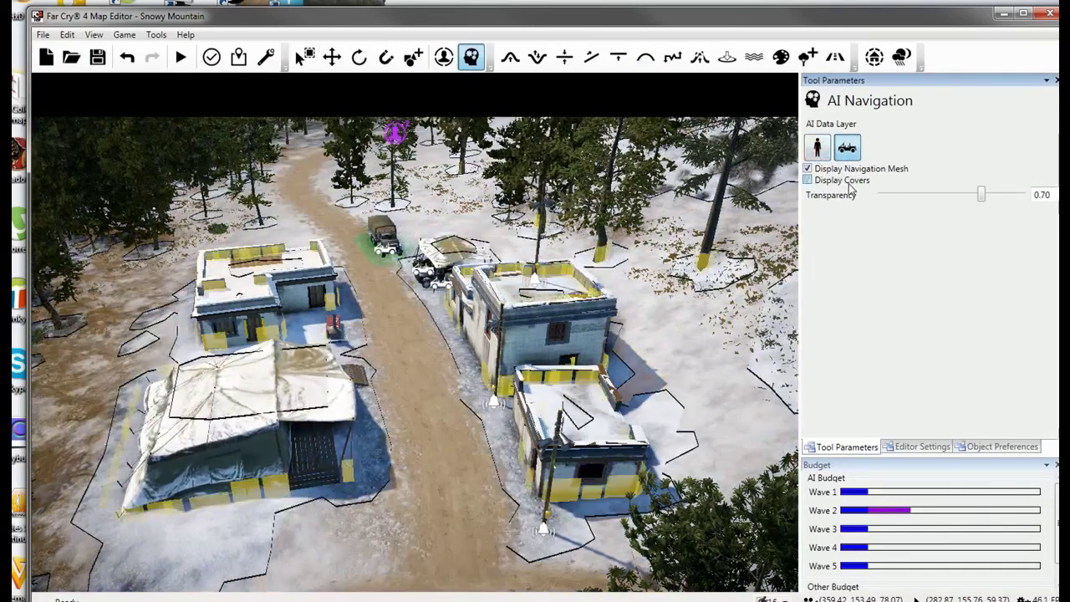
click(818, 149)
right_drag(508, 250, 236, 107)
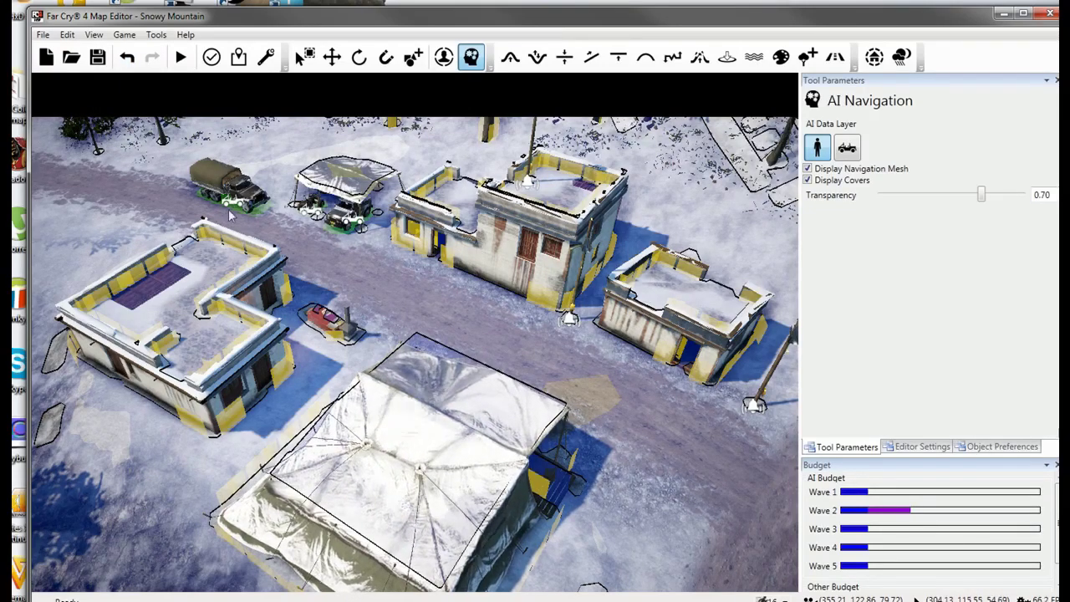
Examine the outpost, its access roads, the wave 2 spawn and the cave entrance from above the mountain.
scroll(231, 215, down, 10)
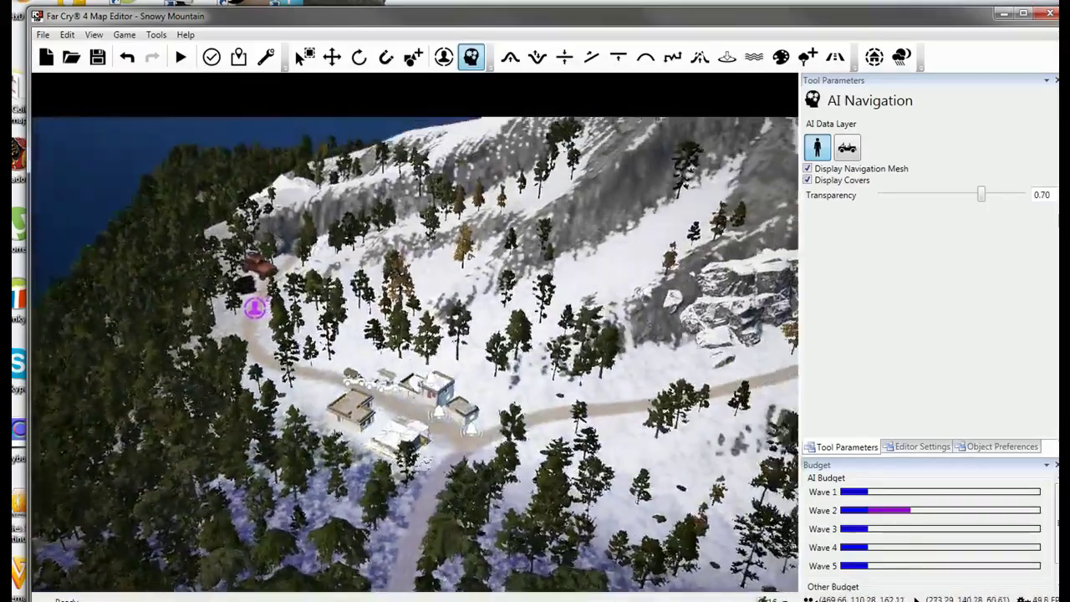
scroll(416, 351, down, 8)
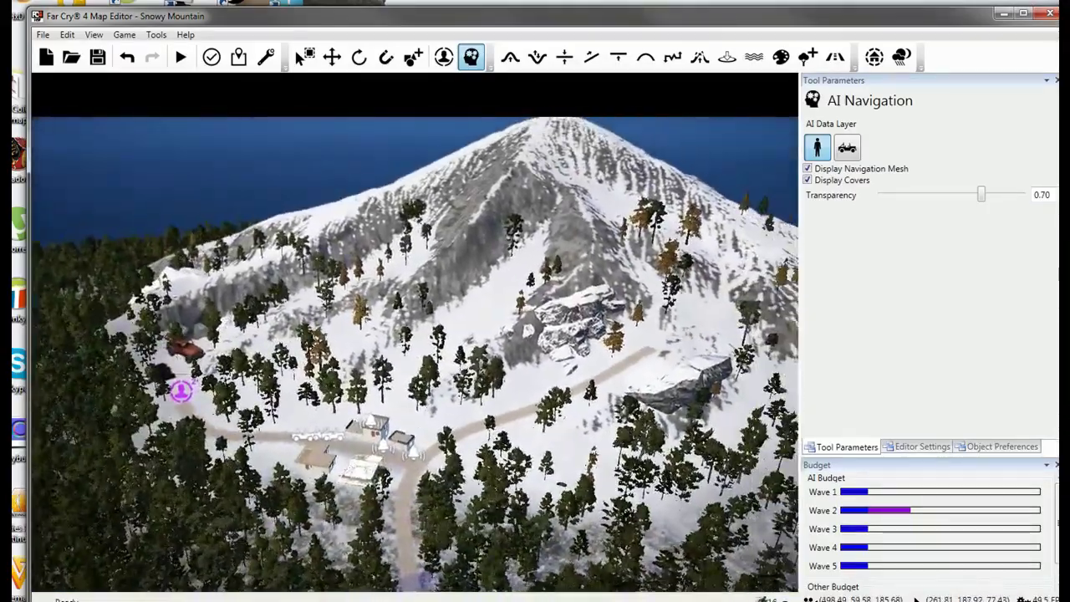
scroll(415, 352, down, 3)
scroll(505, 340, down, 2)
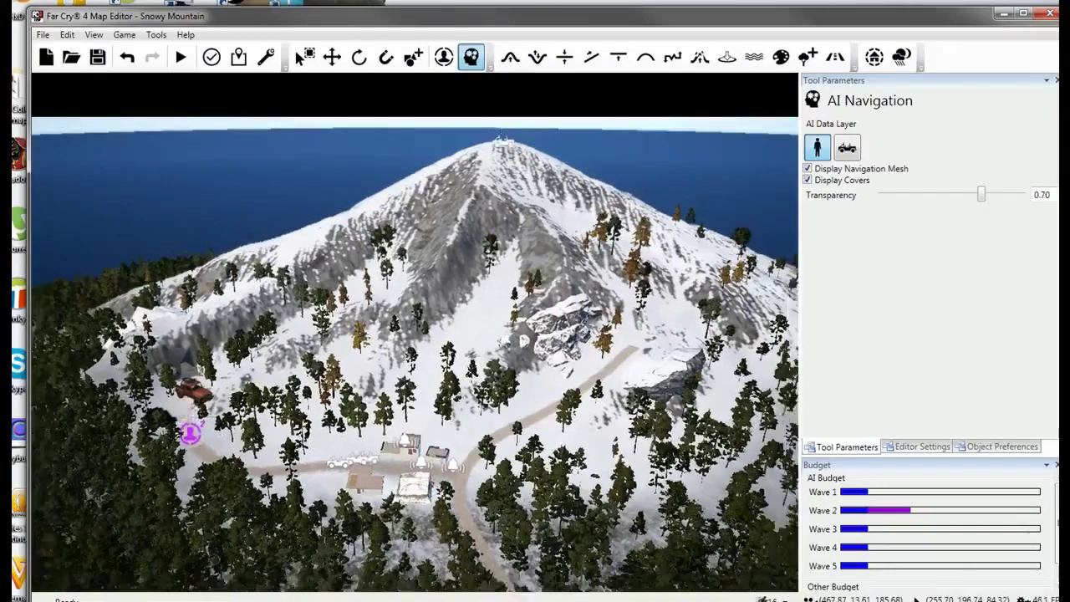
right_drag(416, 351, 309, 369)
key(d)
key(w)
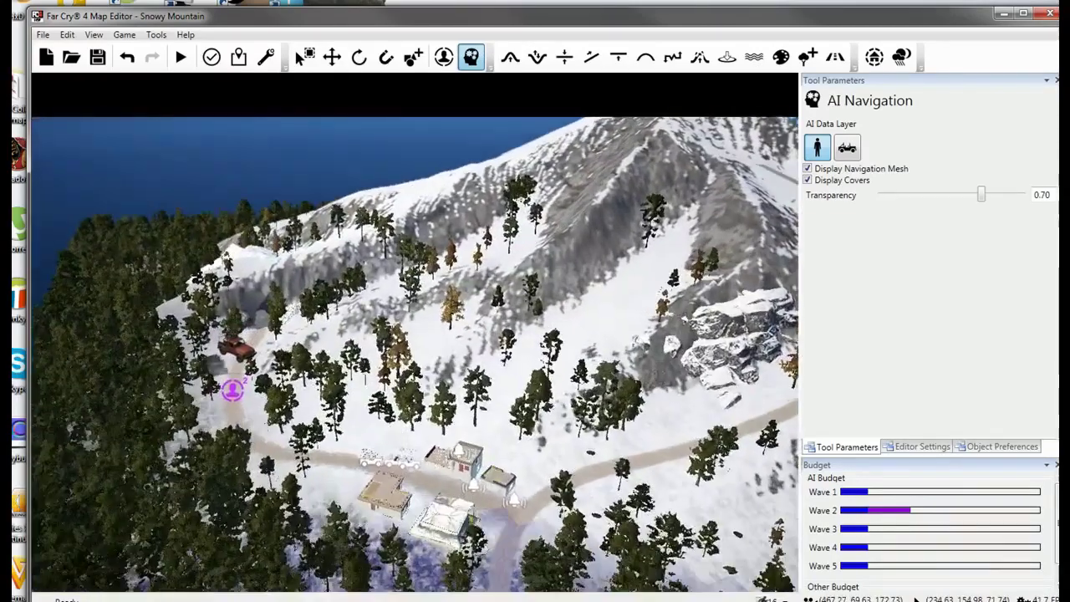
key(w)
right_drag(310, 370, 365, 327)
key(w)
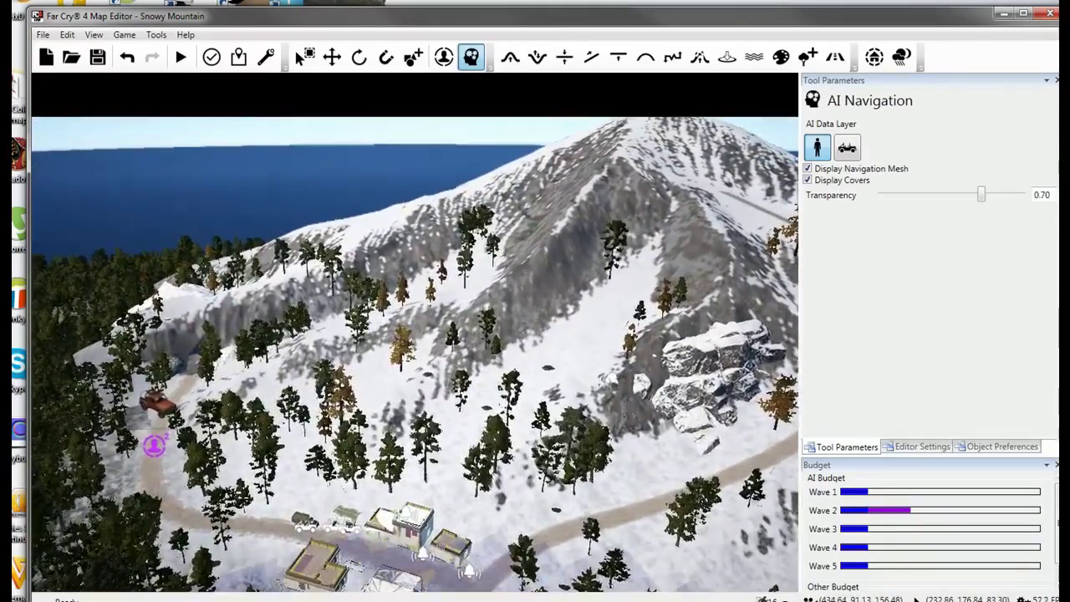
key(w)
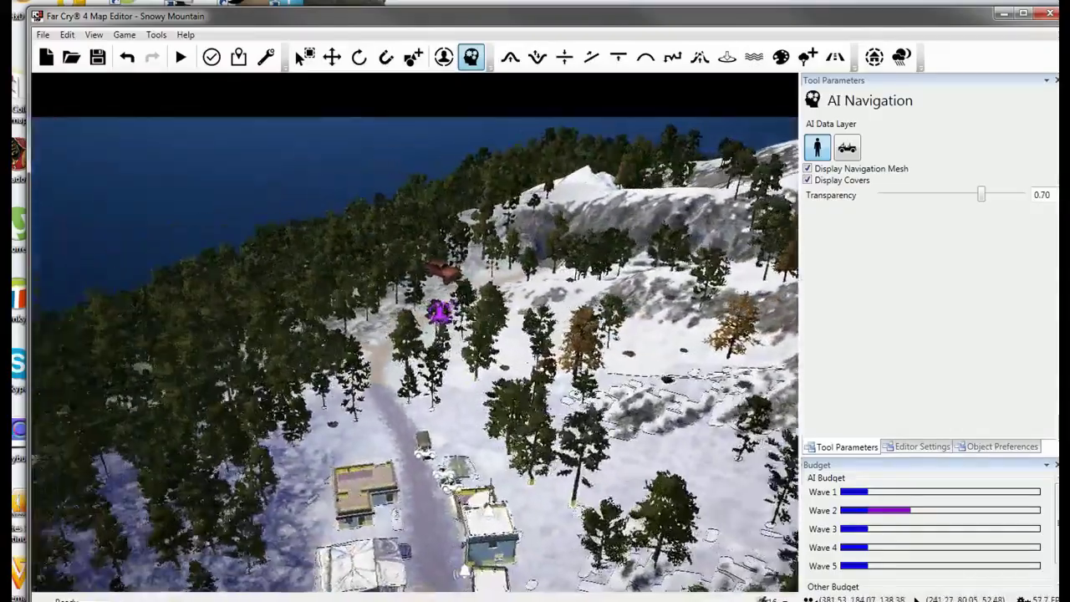
key(w)
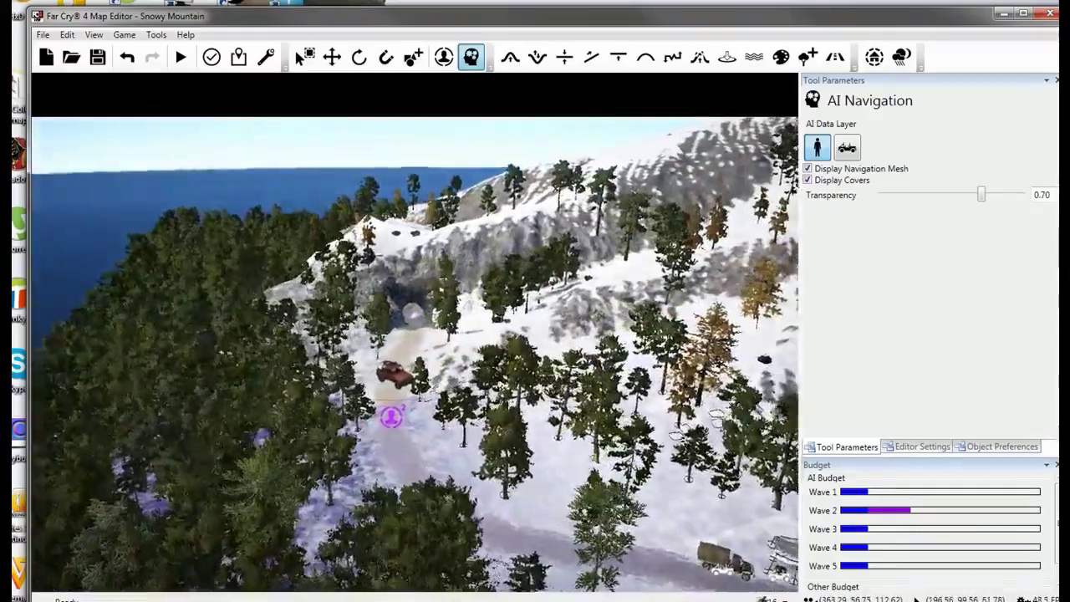
key(w)
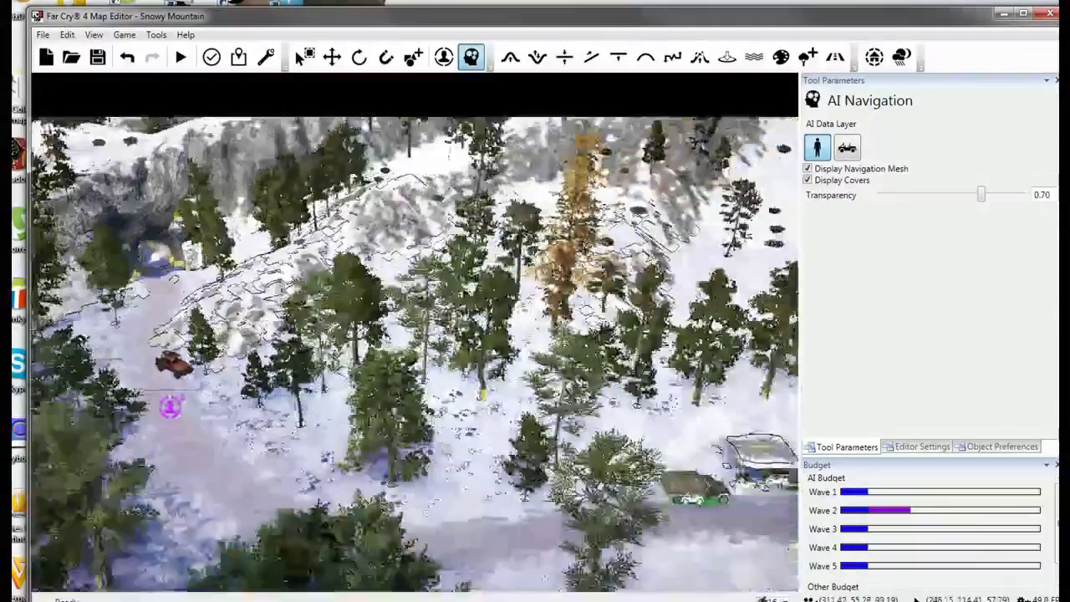
key(s)
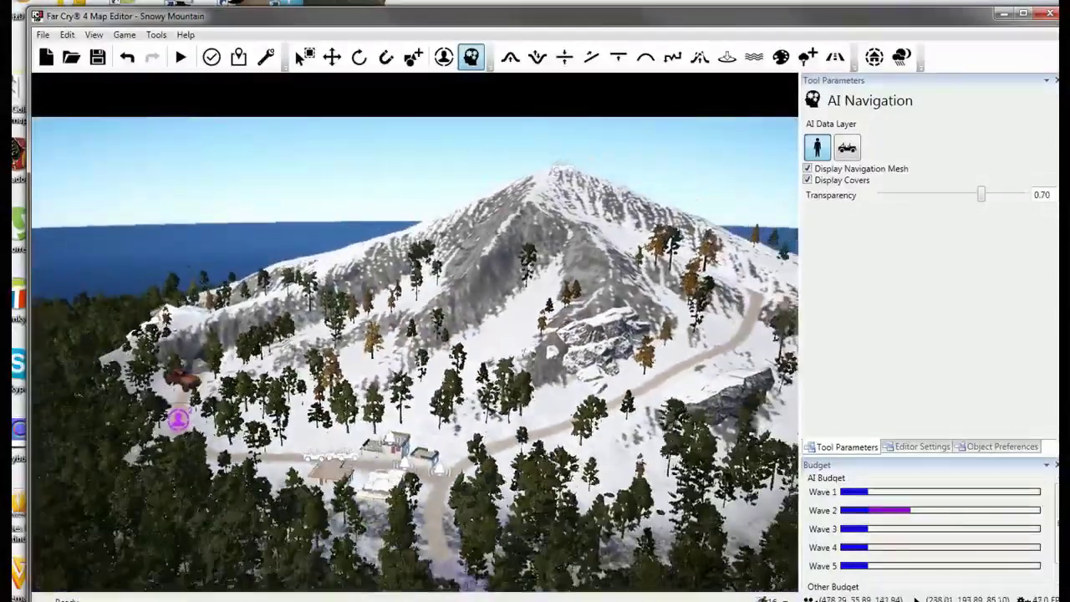
key(w)
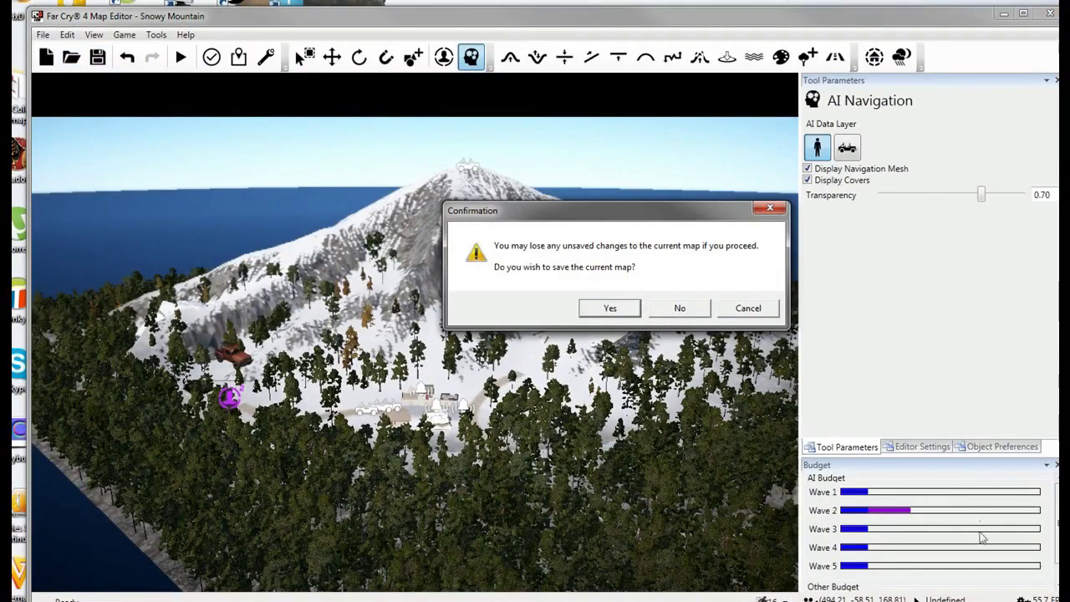
click(748, 308)
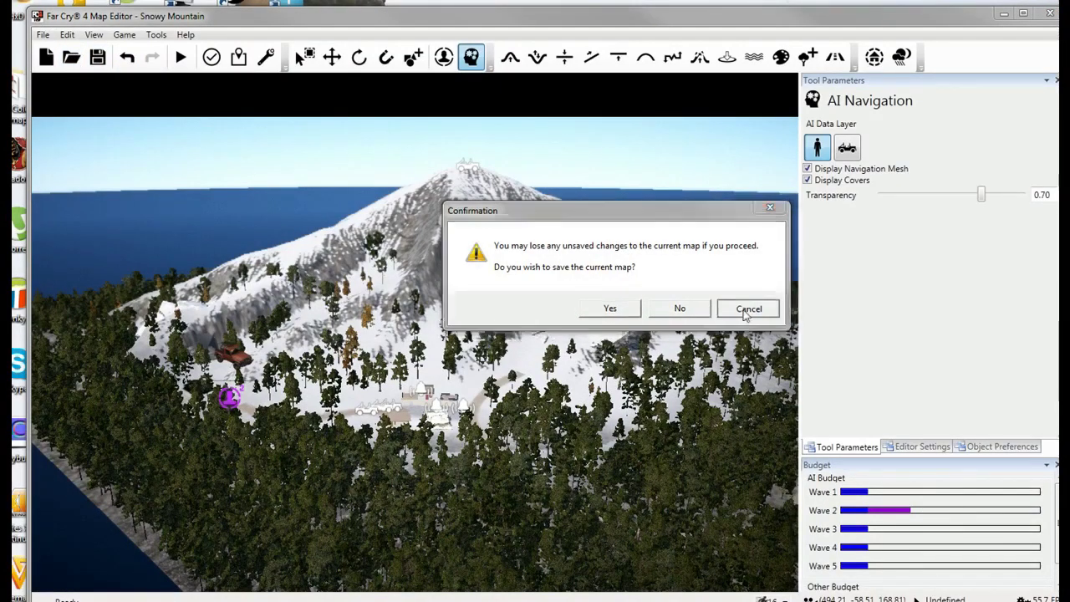
Set the engine quality to Ultra and inspect the mountain and forest at that quality.
click(914, 448)
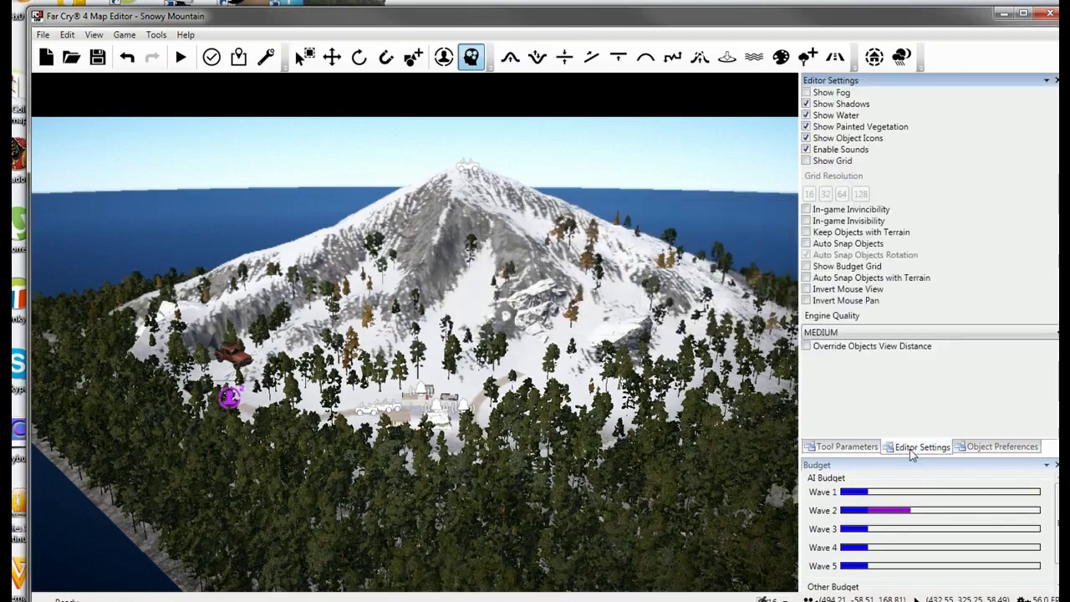
click(828, 333)
click(828, 398)
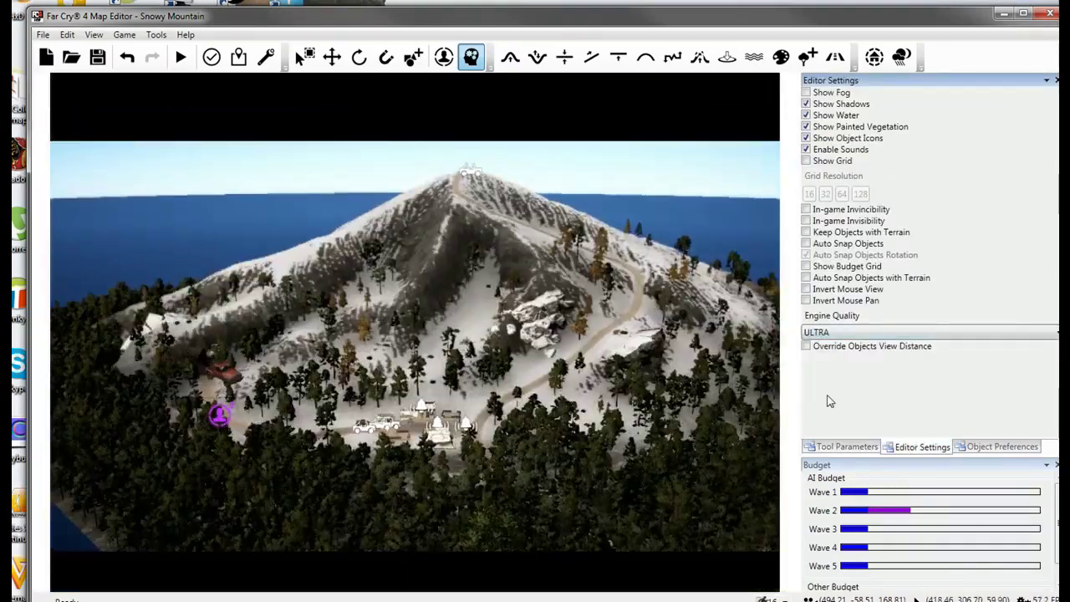
right_drag(571, 412, 620, 378)
key(w)
key(s)
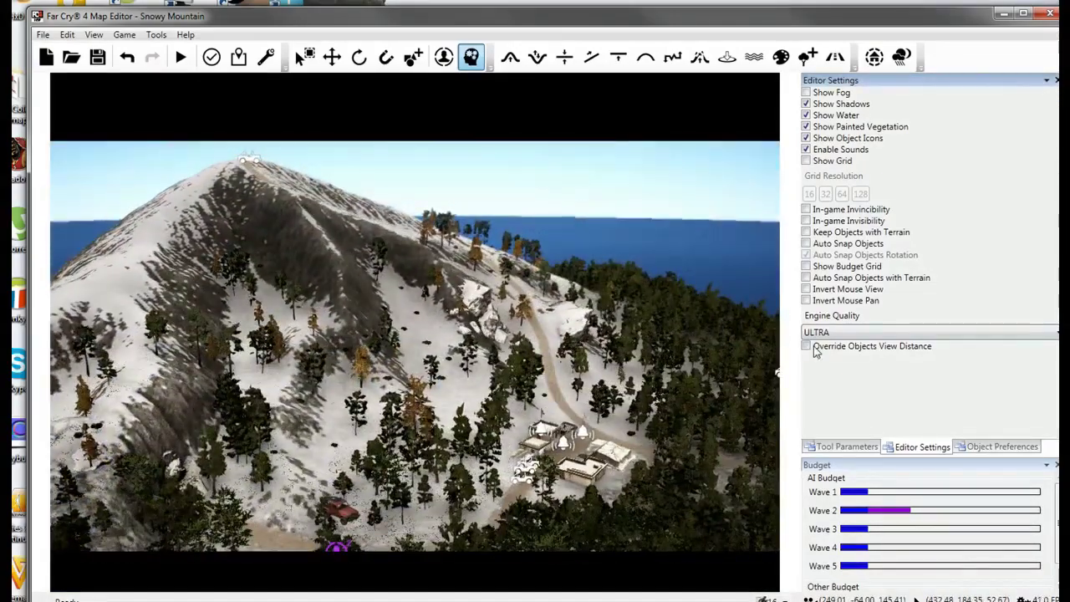
Try overriding the objects view distance while looking over the outpost.
click(807, 346)
key(w)
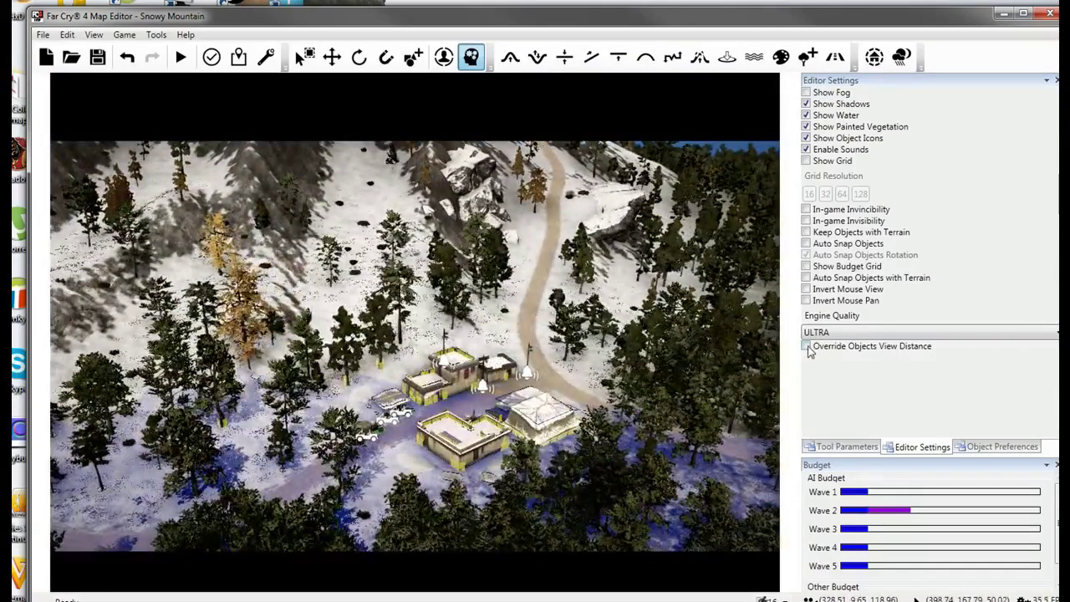
click(808, 347)
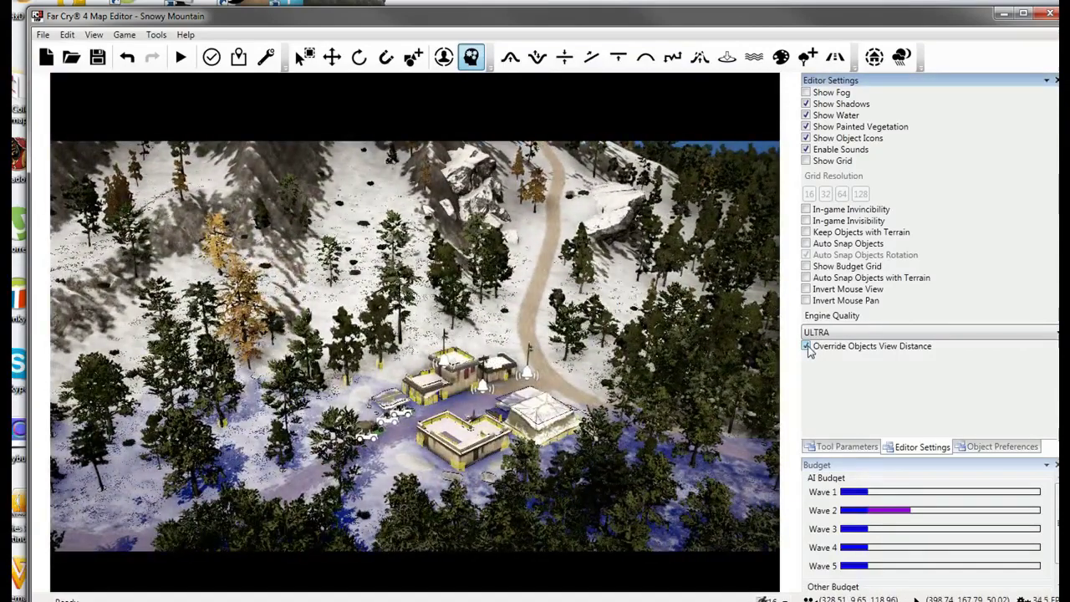
click(808, 347)
Inspect the fenced mountain road up close and check the engine quality setting.
key(w)
right_drag(627, 328, 697, 416)
key(w)
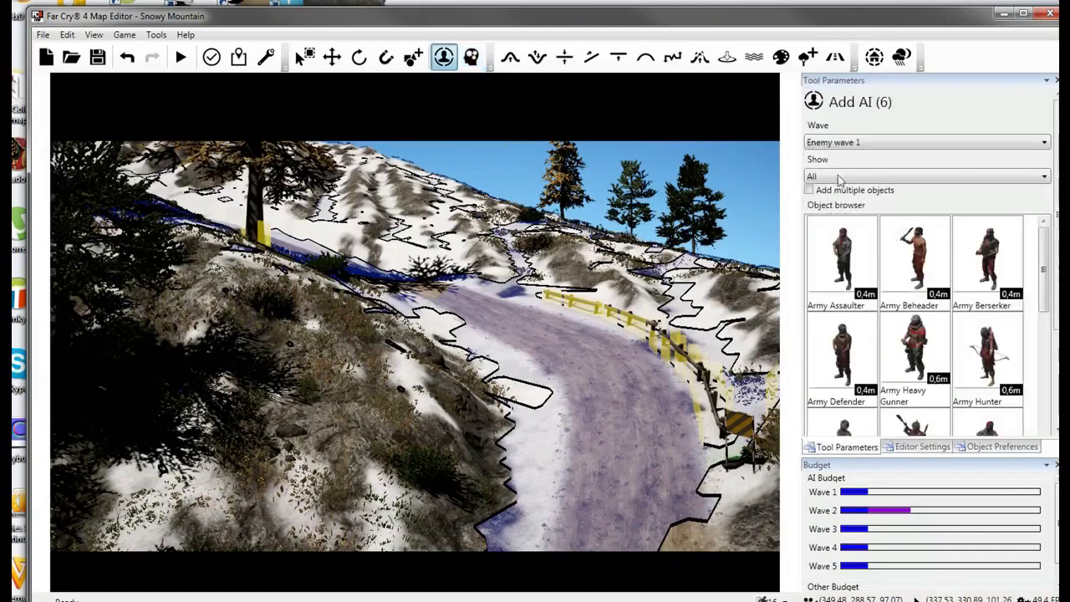
click(920, 447)
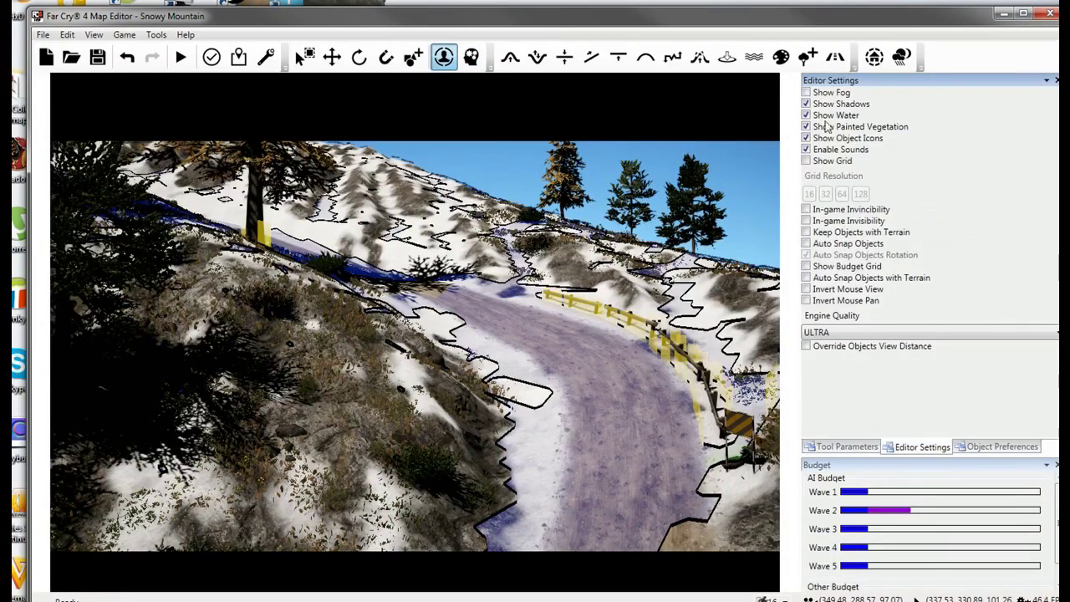
click(824, 334)
click(824, 334)
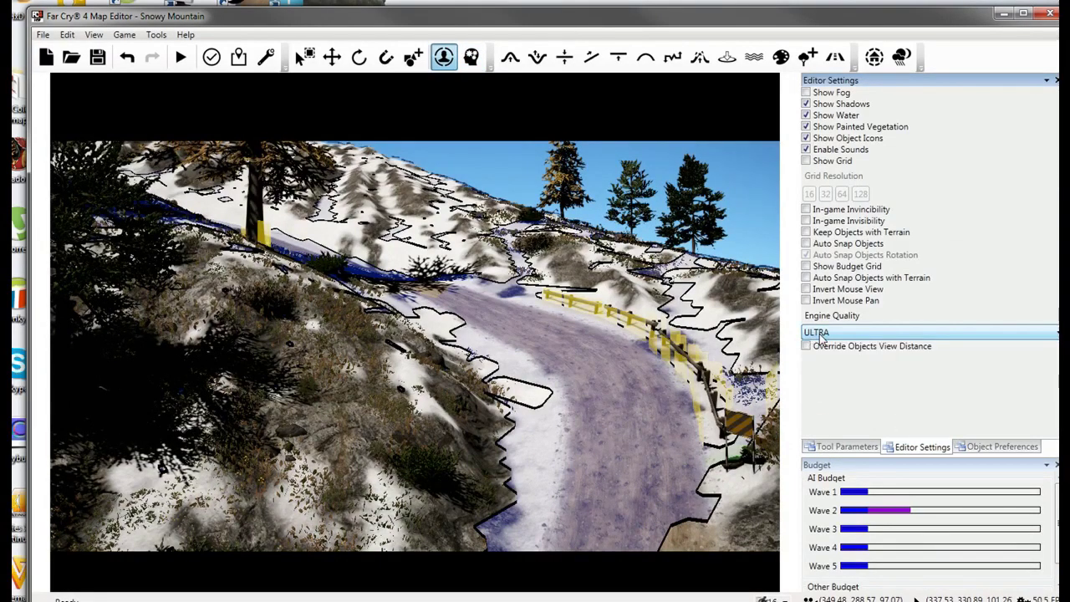
Hide the navigation mesh and inspect the road surface and the AI covers around the outpost buildings.
click(469, 56)
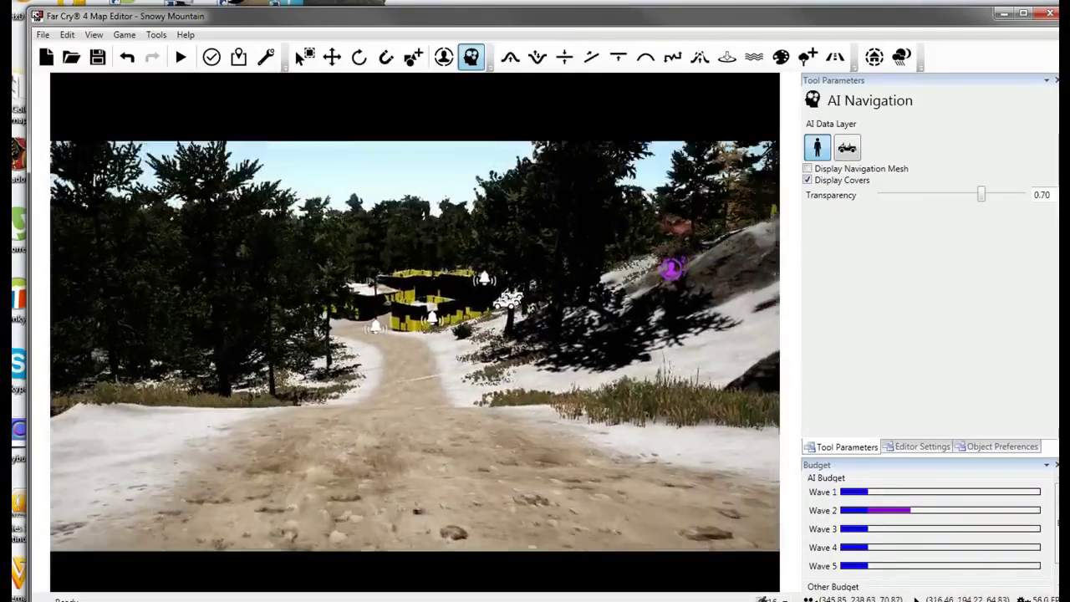
key(w)
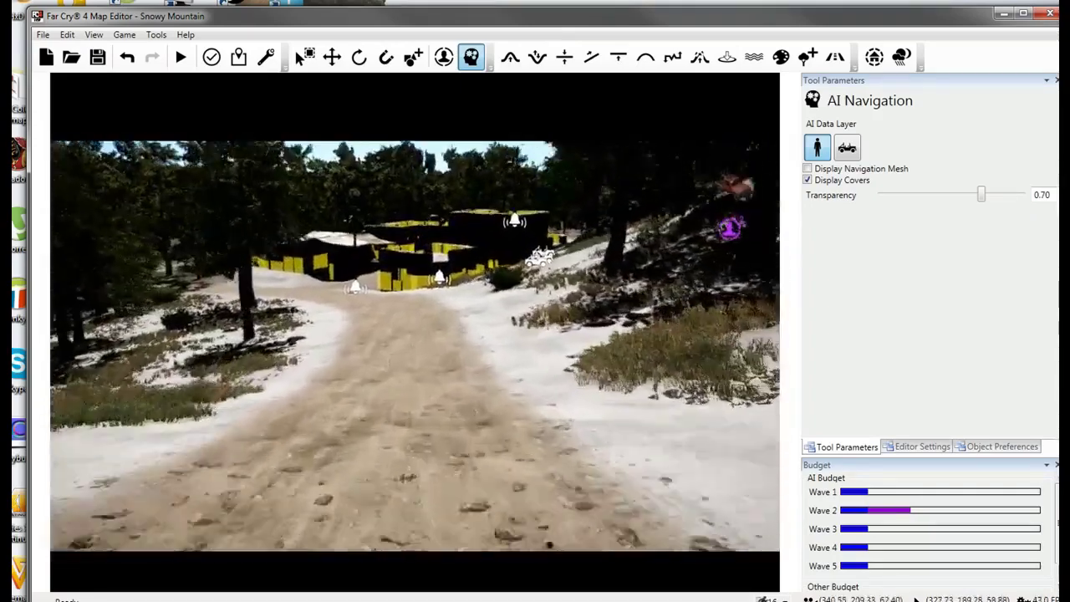
key(w)
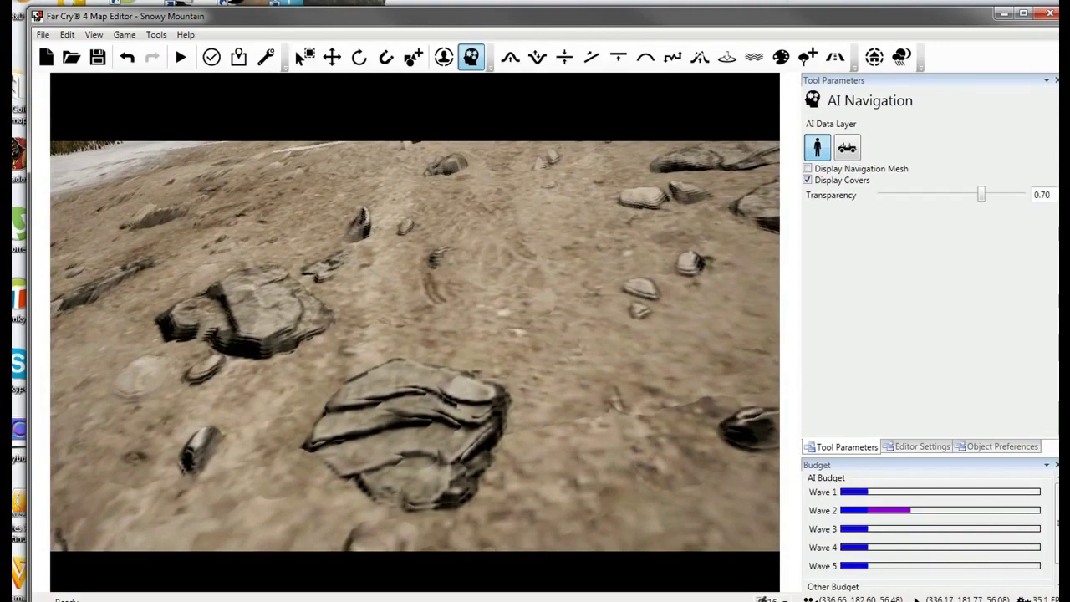
key(w)
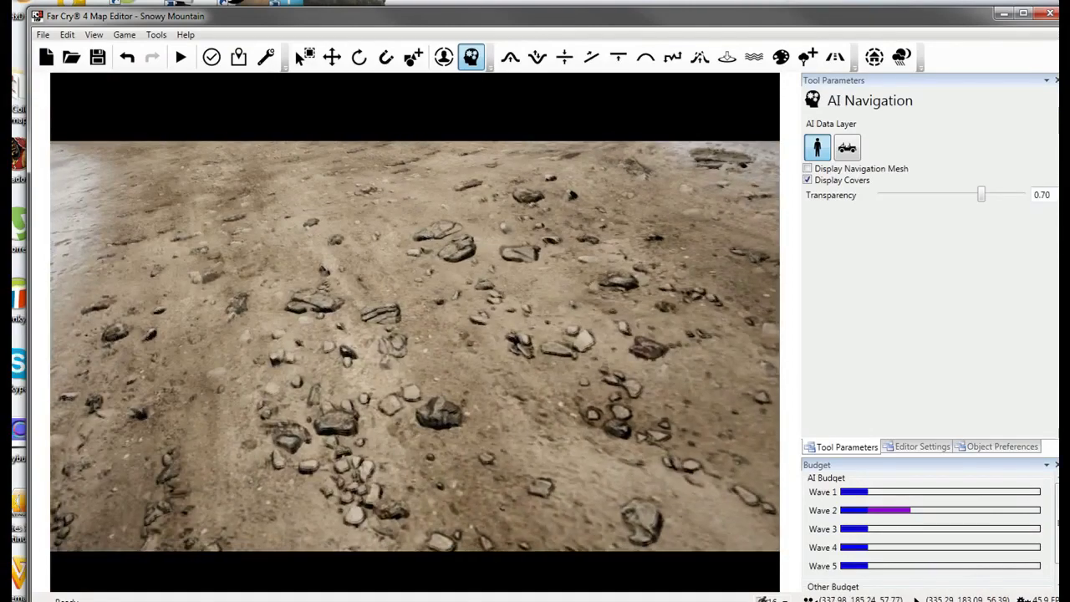
key(w)
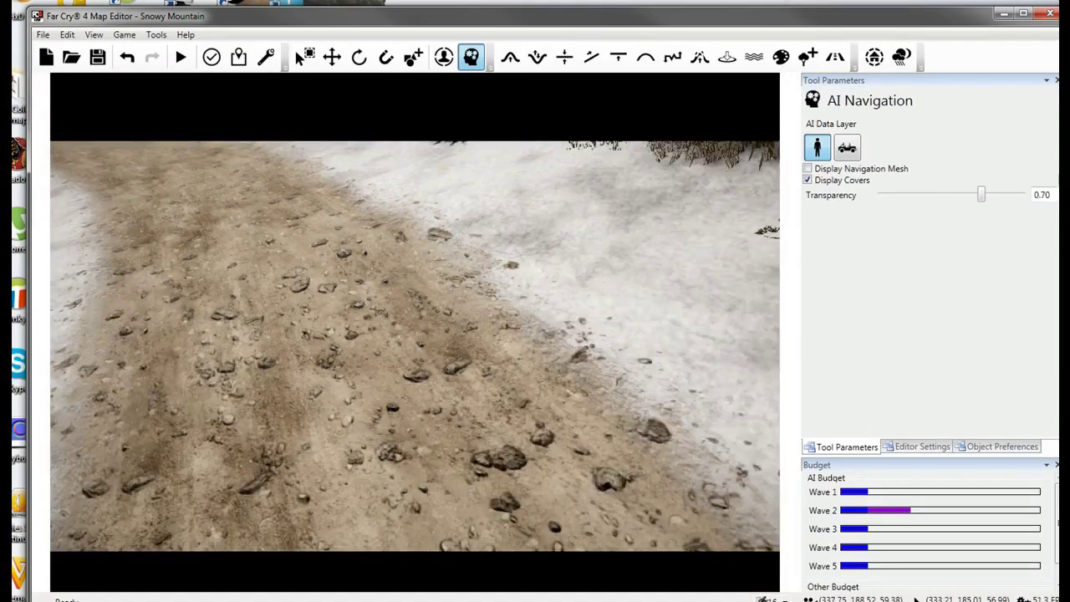
right_drag(415, 346, 427, 226)
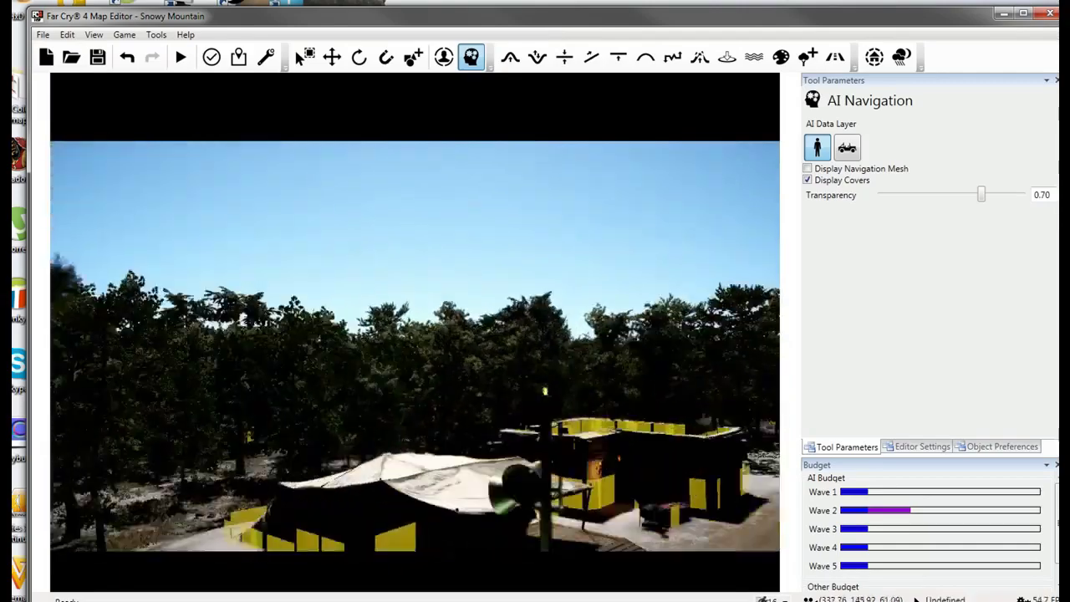
key(w)
right_drag(415, 346, 133, 372)
key(w)
key(d)
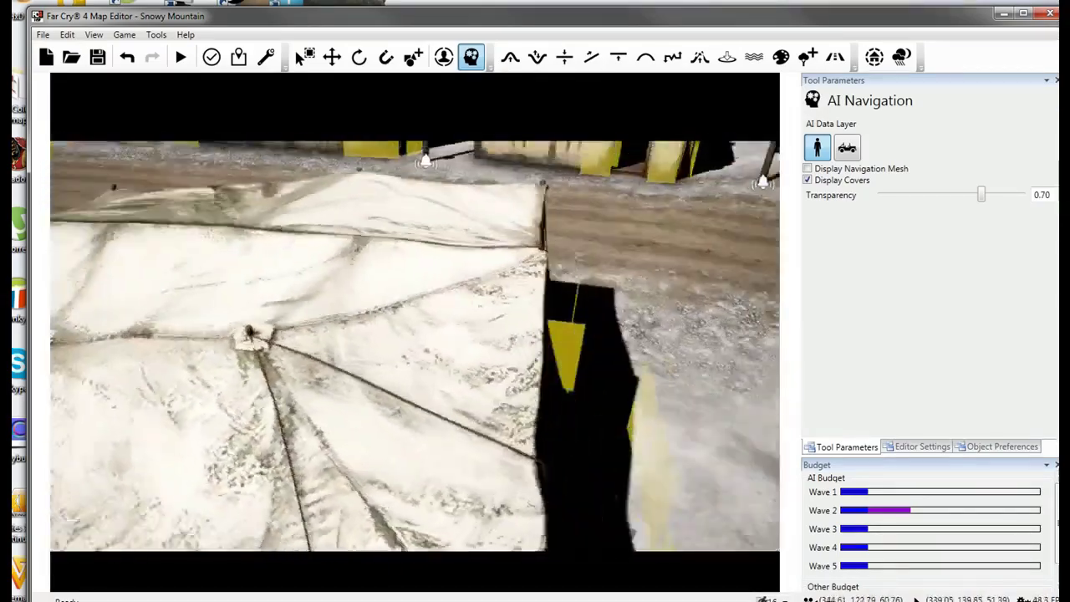
right_drag(692, 281, 490, 205)
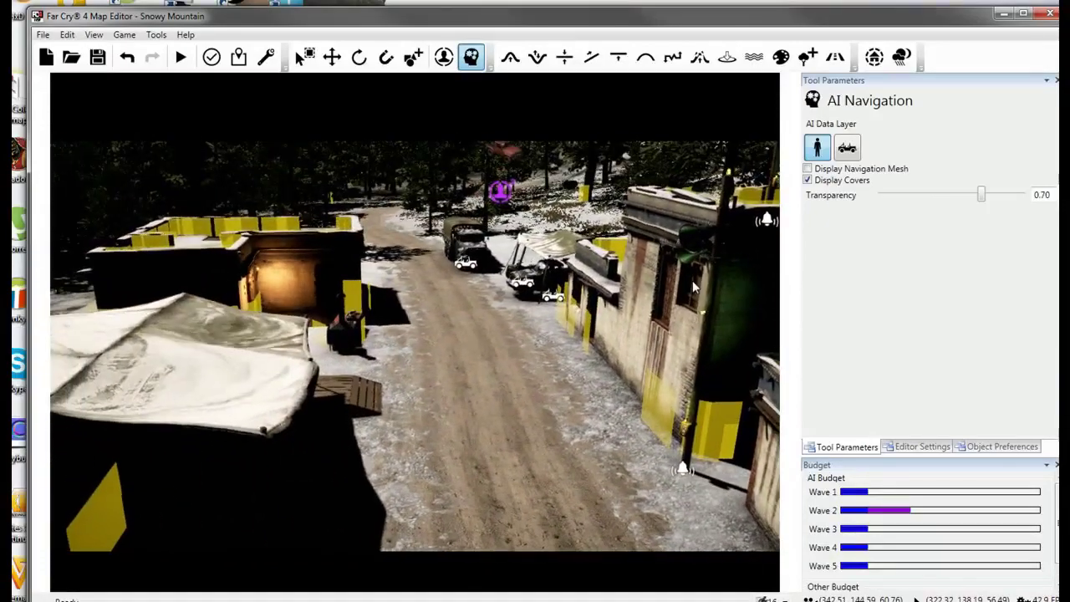
Try to playtest the map, and look over the map properties and the AI available for enemy wave 1.
click(181, 58)
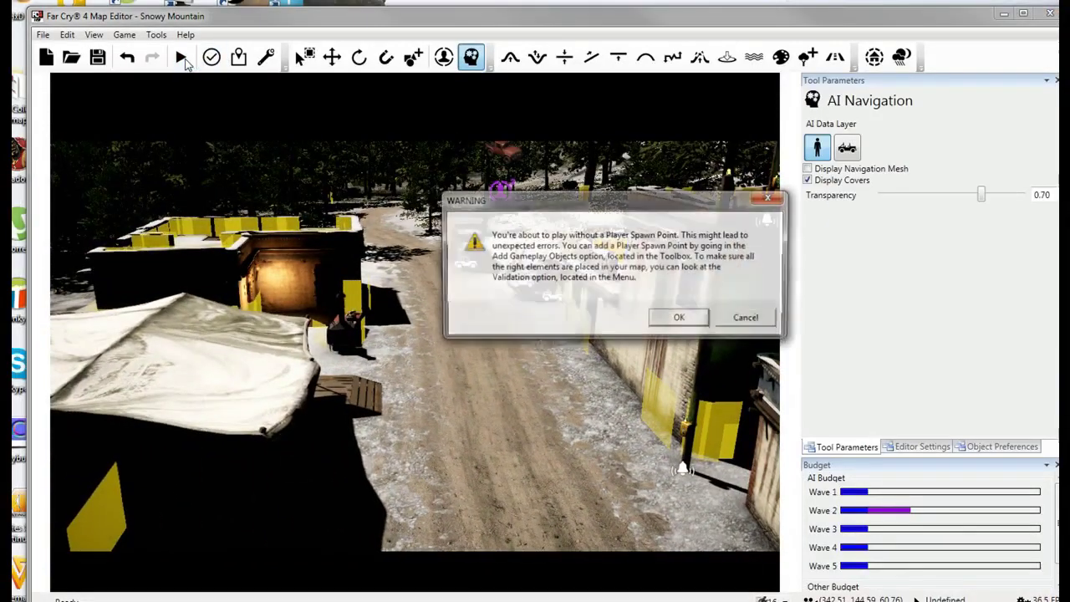
click(747, 319)
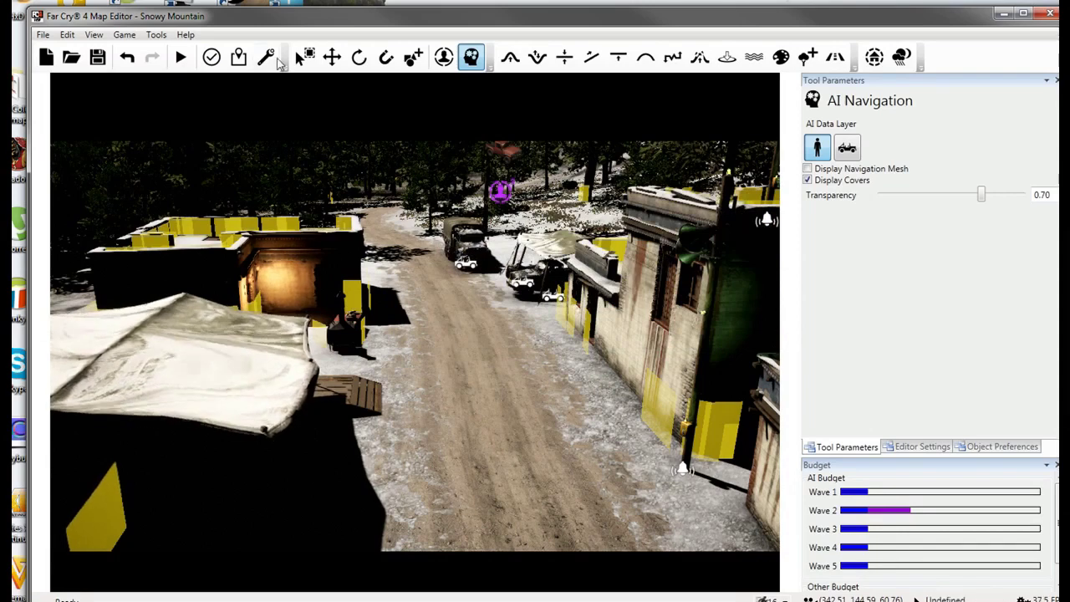
click(240, 57)
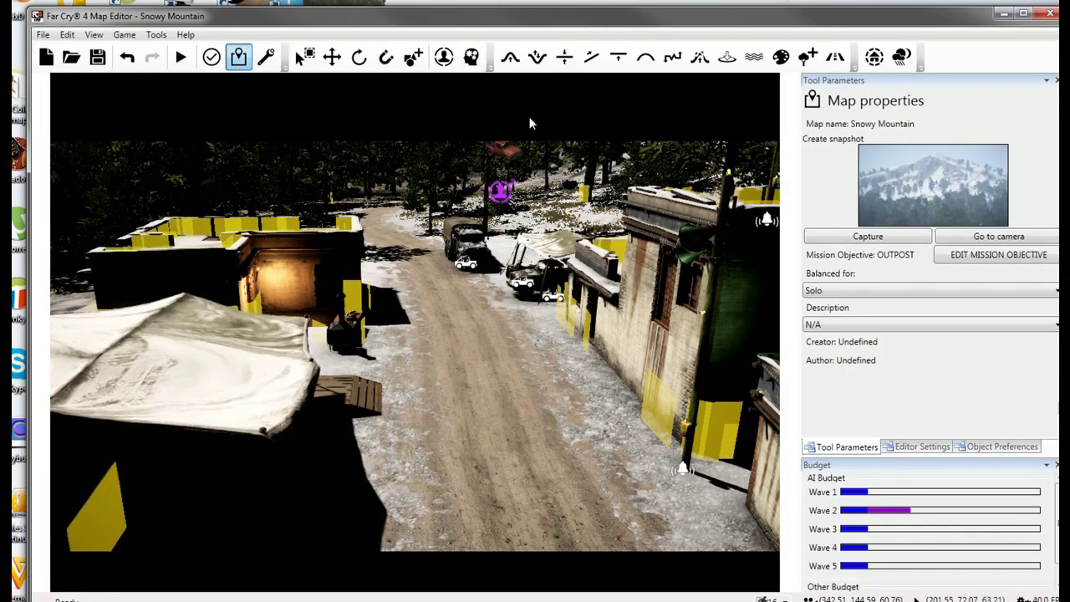
click(445, 58)
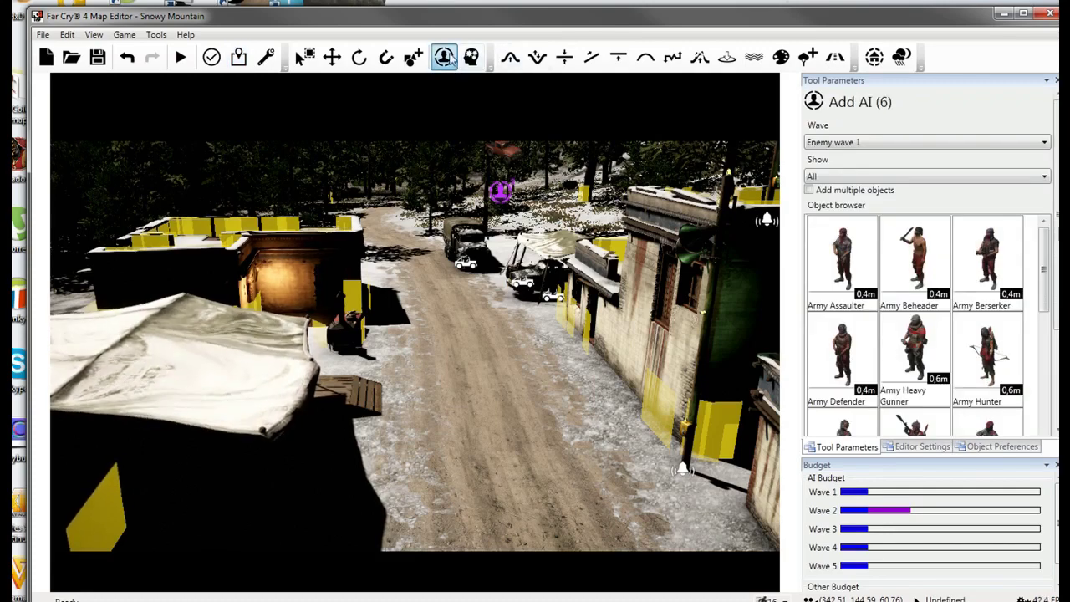
Hide the AI covers and choose the Snow Army Sniper for enemy wave 1.
click(471, 57)
click(808, 181)
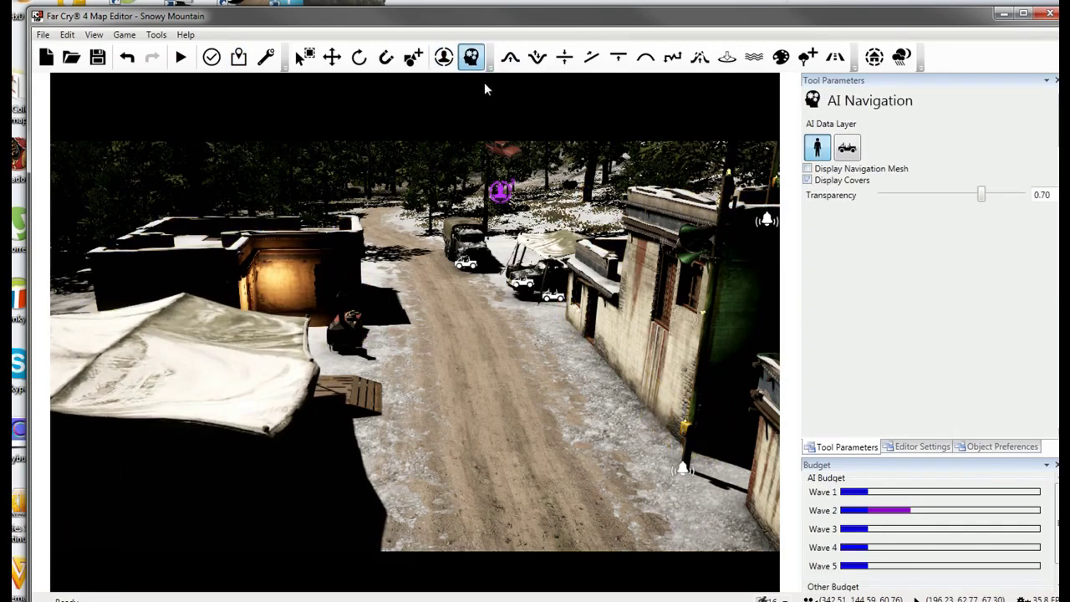
click(444, 57)
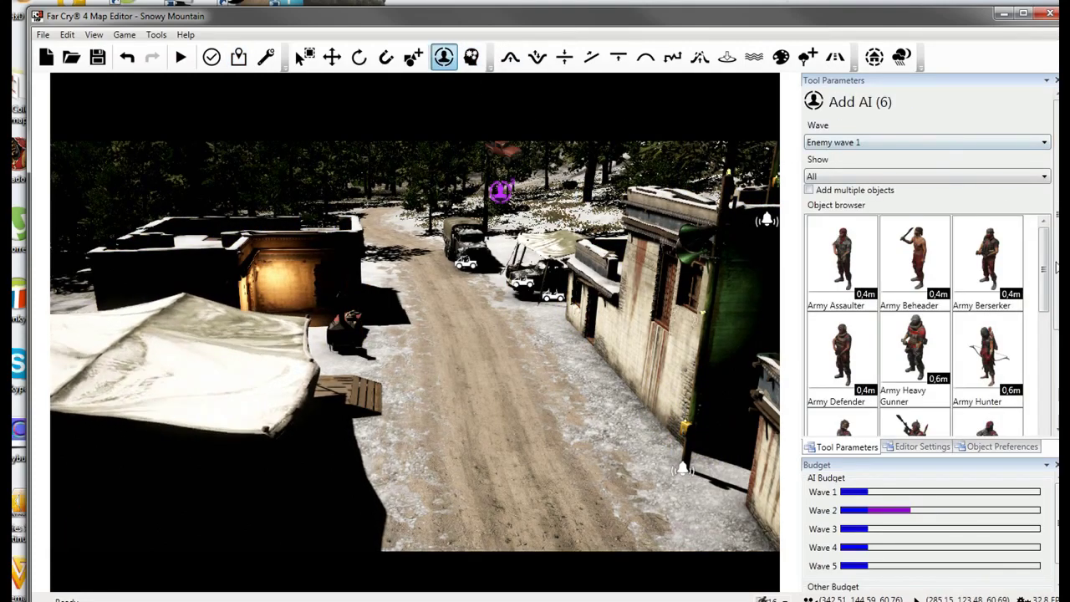
drag(1054, 261, 1054, 291)
drag(1051, 253, 1048, 426)
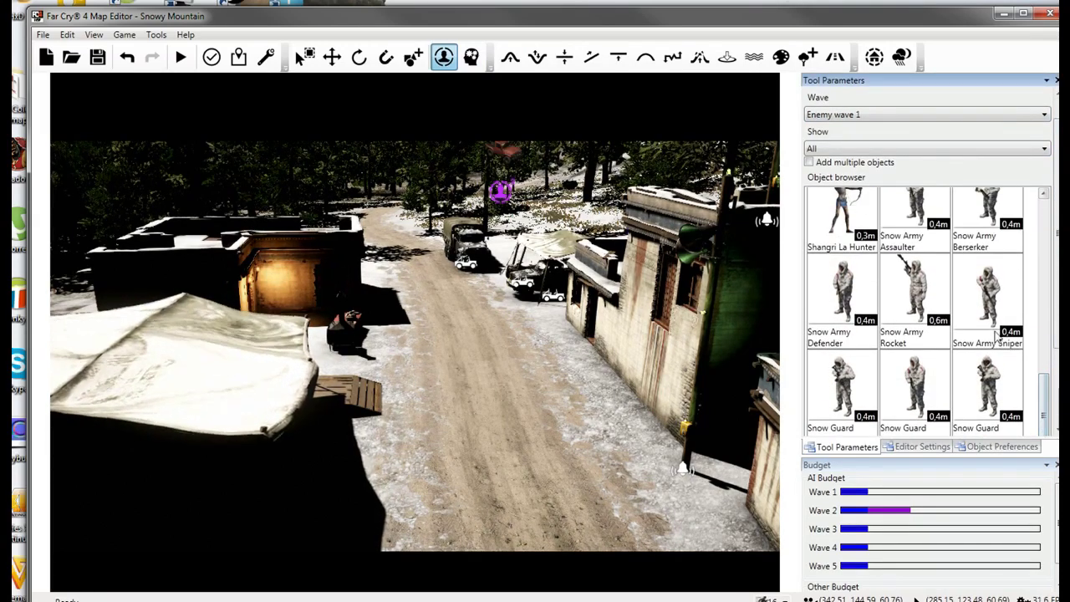
click(999, 336)
Place the Snow Army Sniper on the dirt road beside the outpost building and inspect it up close.
key(w)
right_drag(574, 331, 623, 335)
key(w)
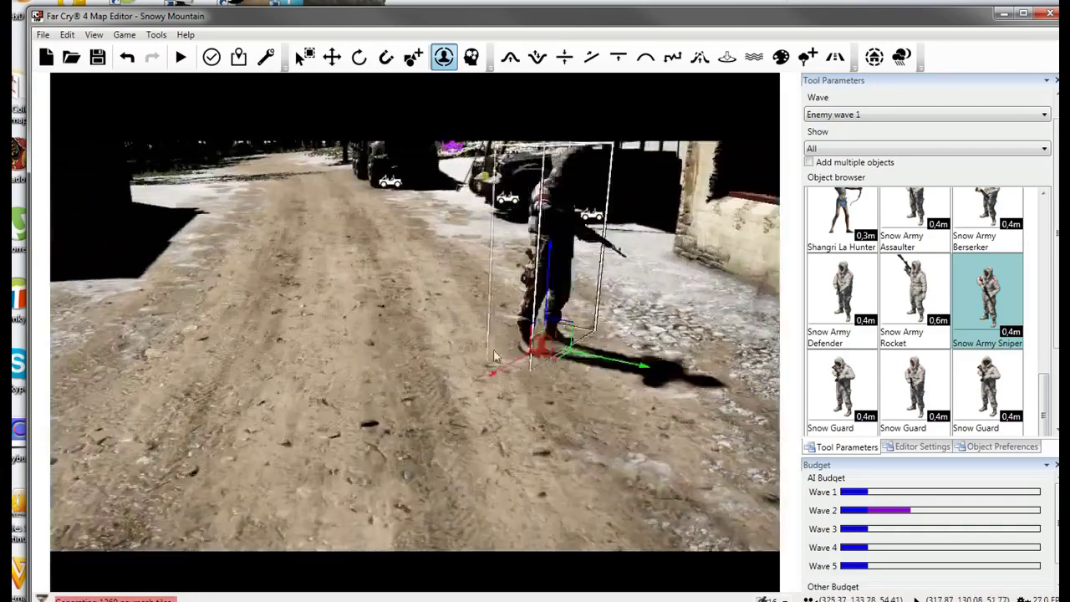
drag(492, 363, 365, 400)
key(a)
right_drag(365, 401, 428, 382)
key(w)
drag(428, 382, 455, 515)
click(455, 514)
key(w)
right_drag(456, 514, 494, 494)
key(w)
key(s)
key(s)
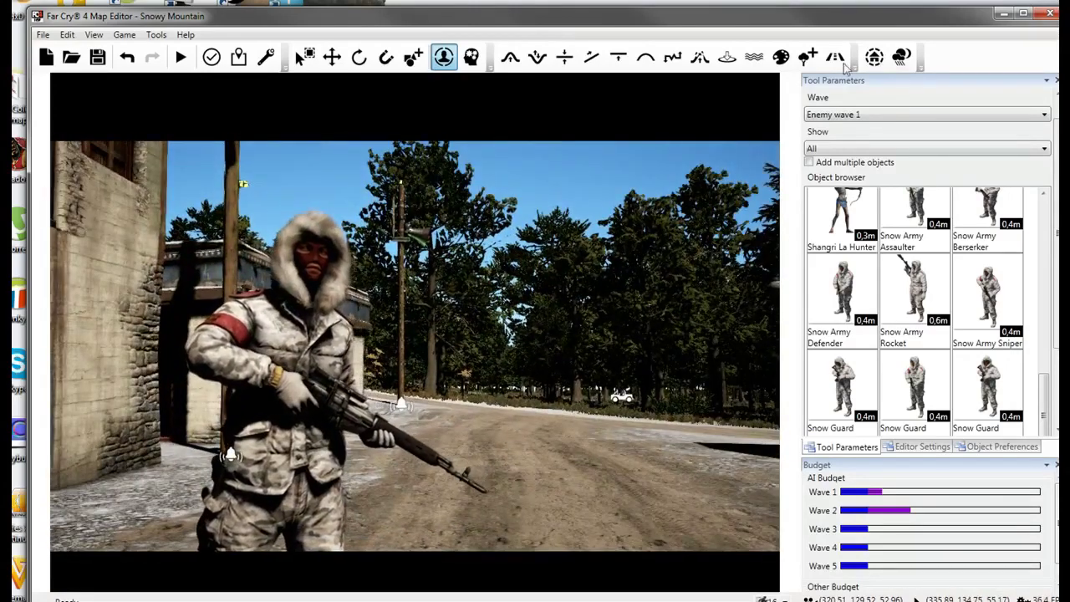
Add a Clouded Leopard Snow Leopard from the Ambient AI animals on the dirt road next to the sniper.
click(413, 57)
click(943, 126)
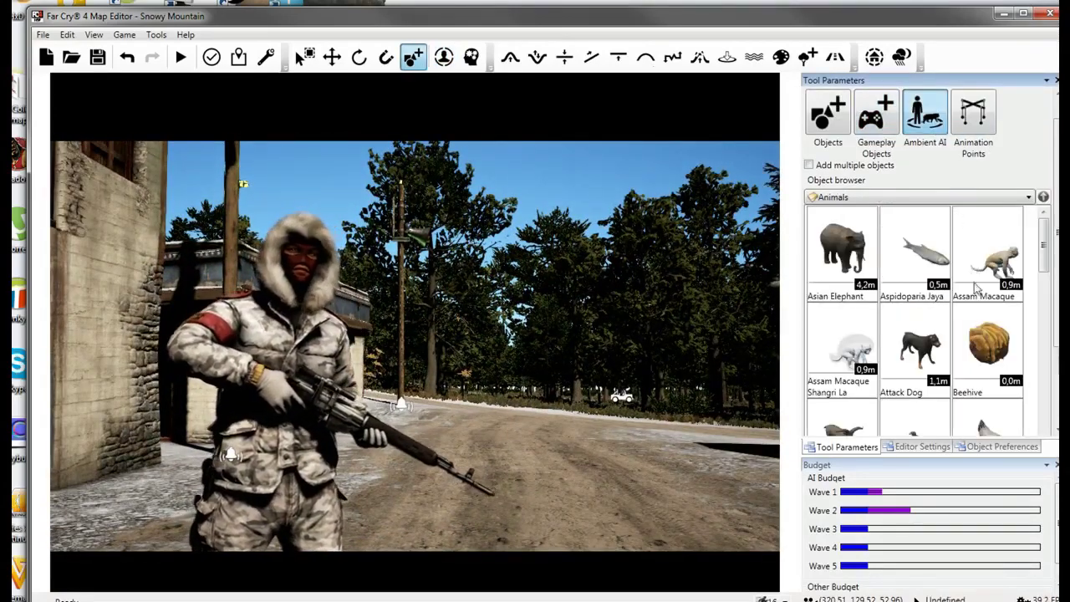
scroll(862, 259, down, 5)
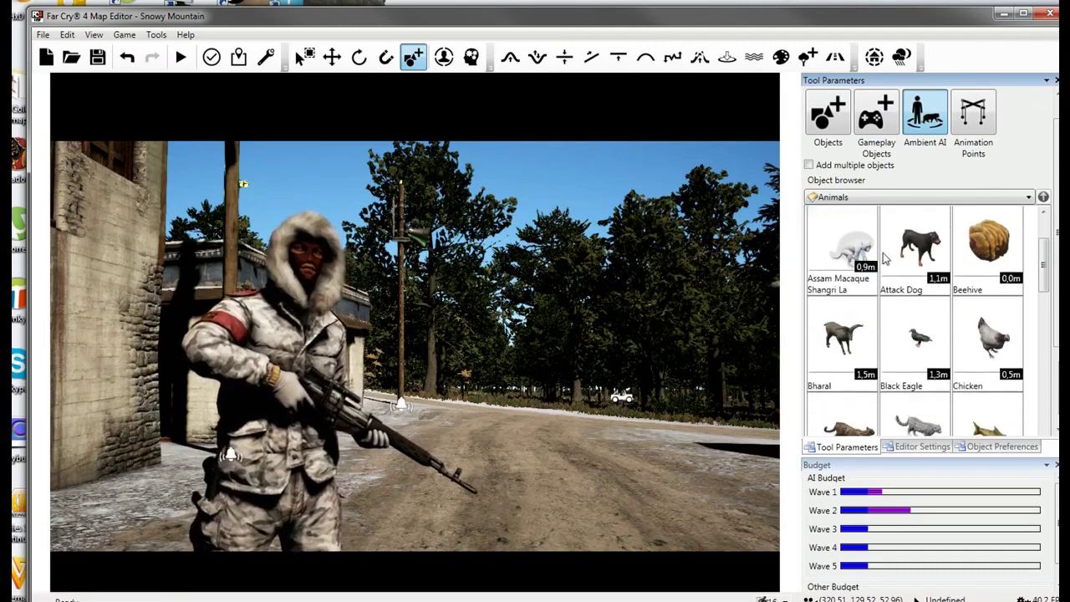
scroll(924, 221, up, 1)
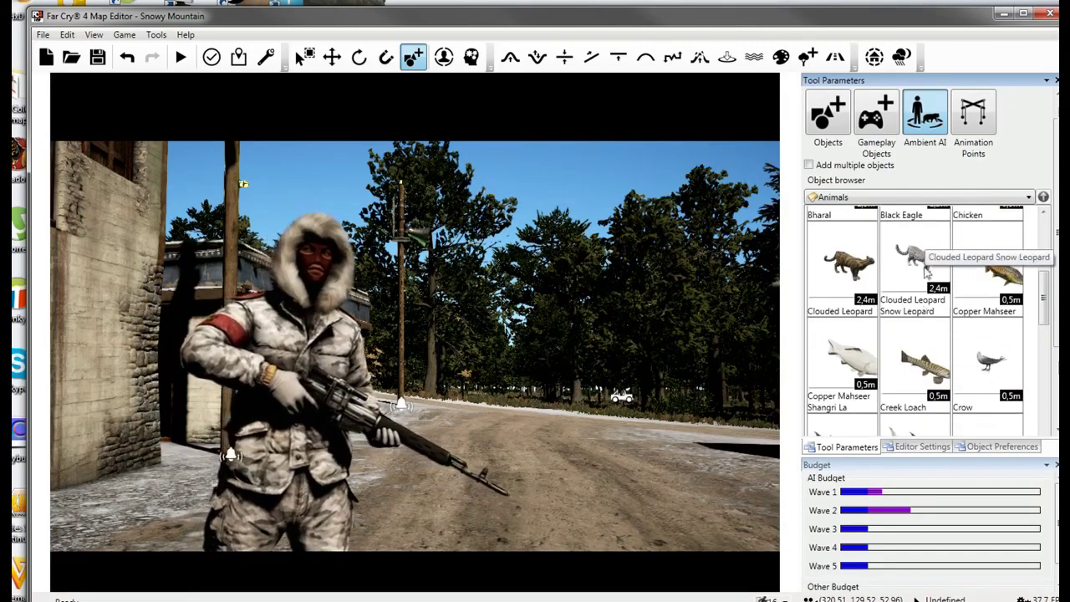
click(924, 240)
right_drag(434, 289, 456, 347)
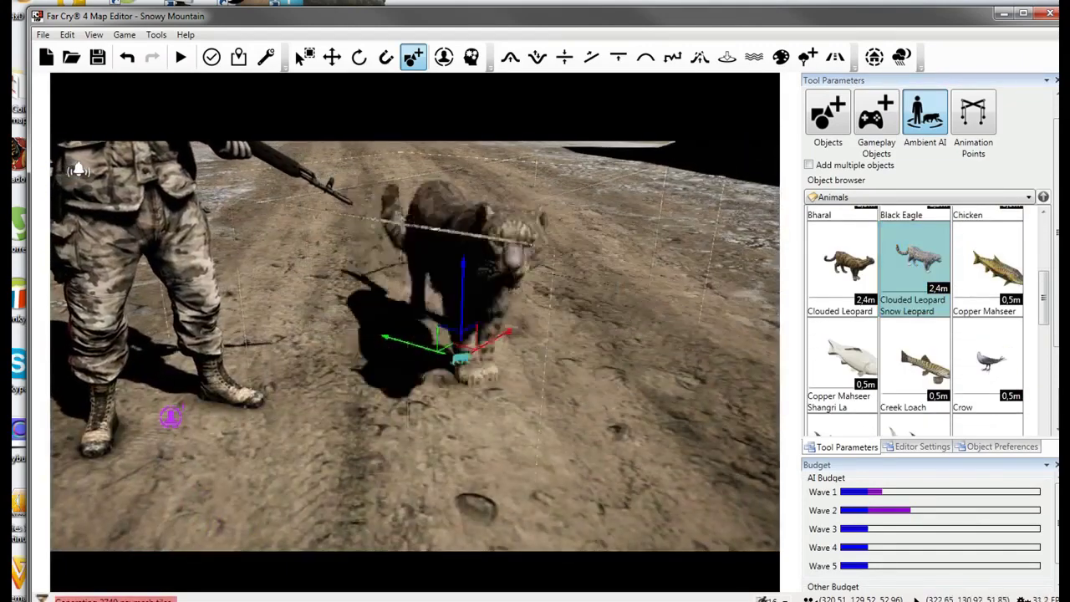
right_drag(464, 357, 320, 242)
click(464, 354)
Go to the mountaintop with the parked gyrocopter and choose the Tuk Tuk from the 01 - Mobile objects.
key(d)
key(w)
key(s)
key(w)
key(s)
key(d)
key(w)
key(w)
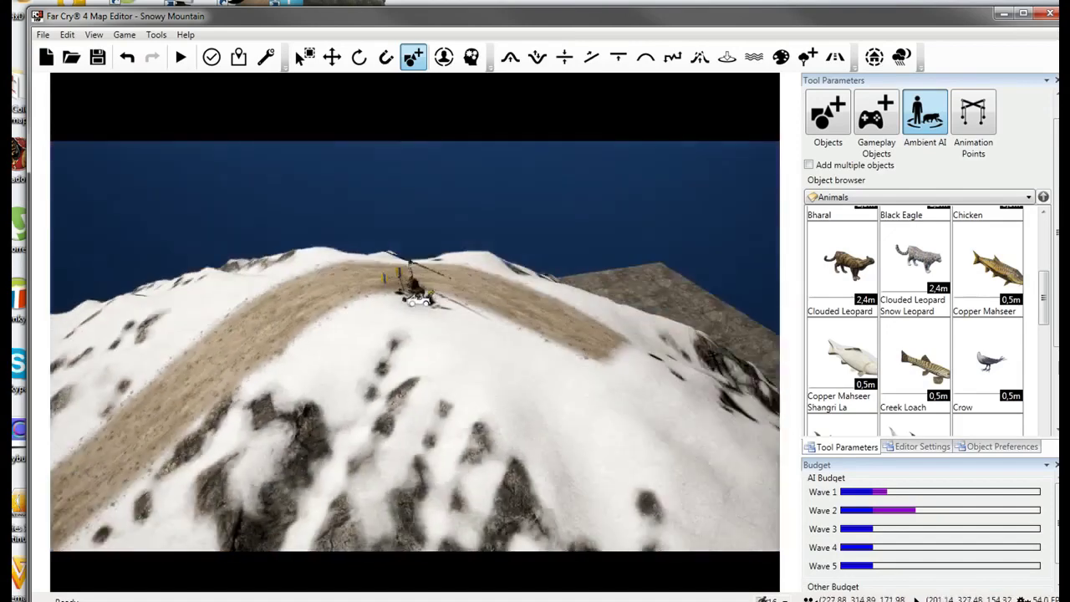
key(a)
key(a)
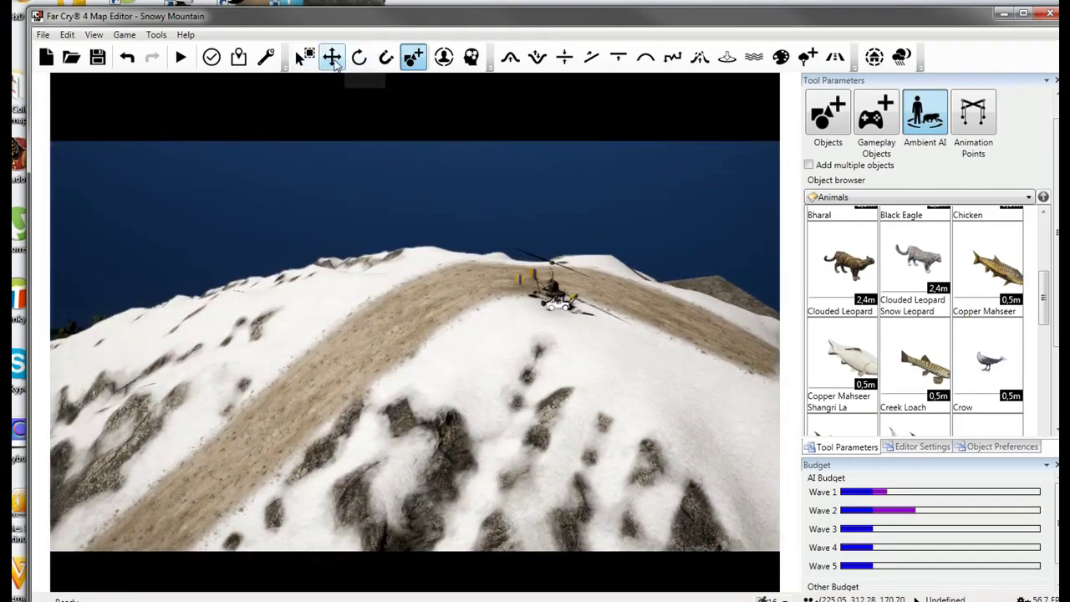
click(303, 58)
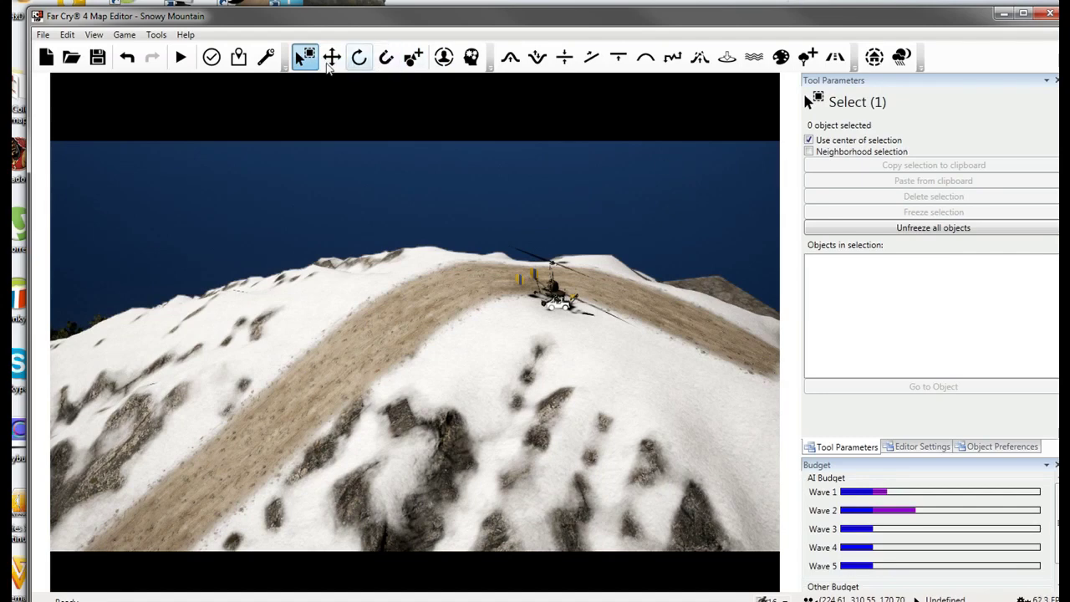
key(5)
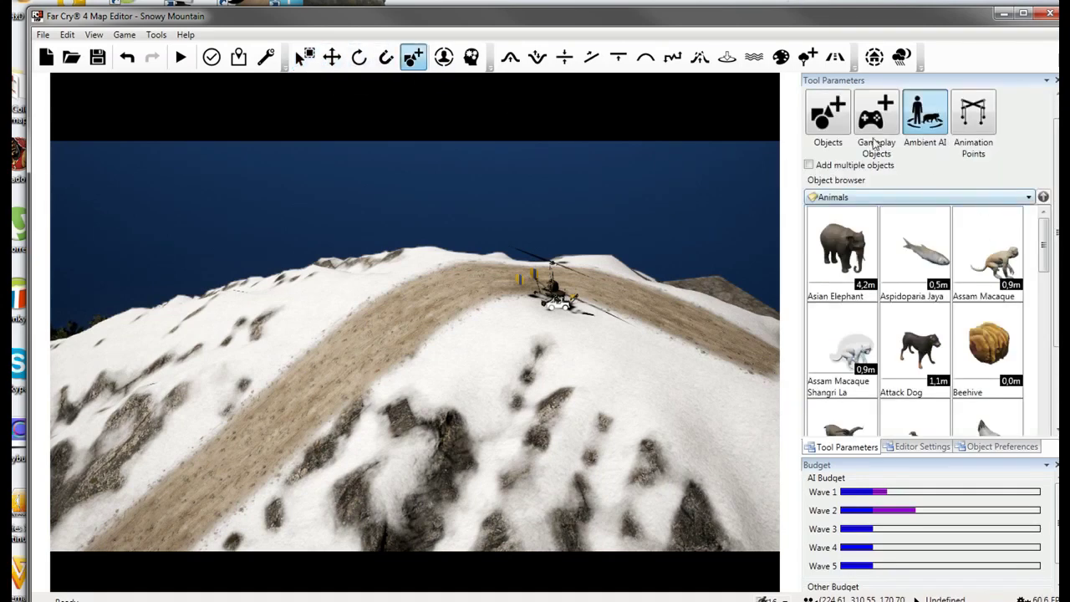
click(953, 199)
click(953, 199)
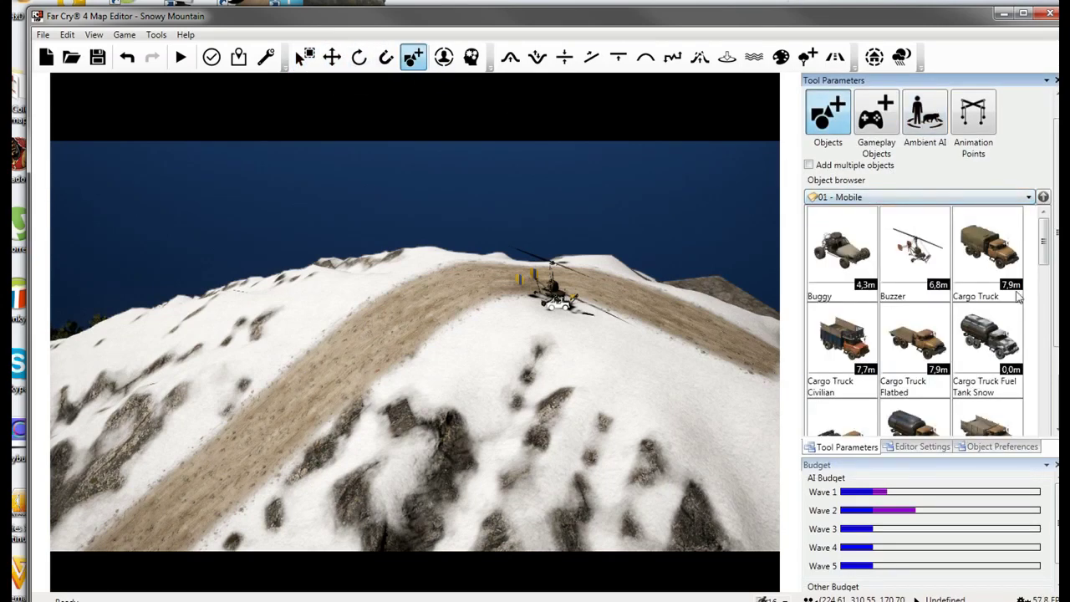
drag(1045, 254, 1049, 475)
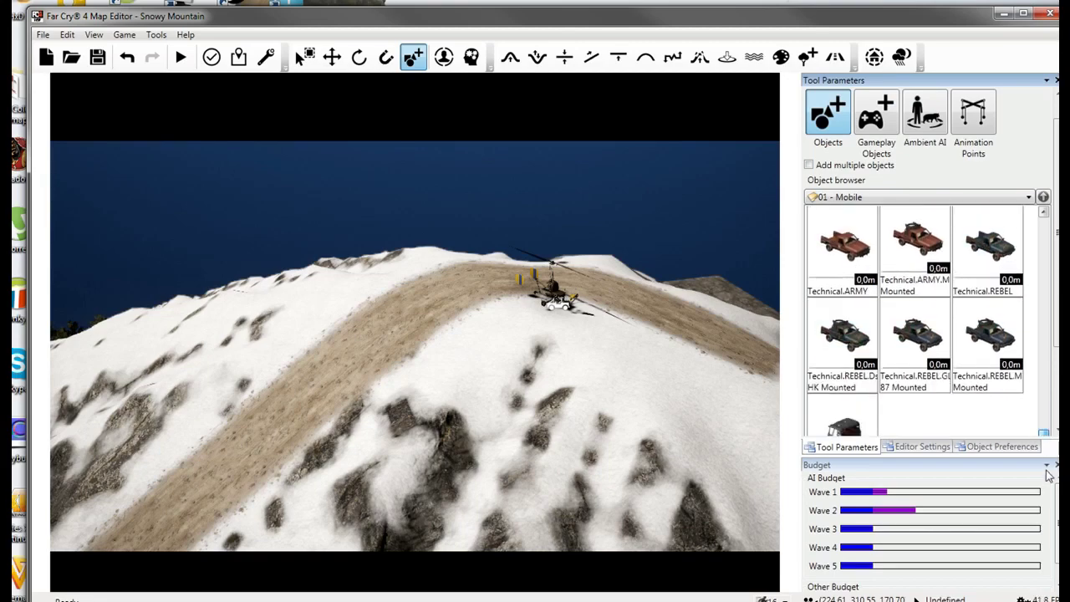
click(848, 427)
Place the Tuk Tuk on the dirt track at the mountaintop and check it up close.
click(374, 350)
key(w)
right_drag(374, 349, 439, 310)
middle_drag(439, 310, 501, 309)
click(428, 337)
key(w)
right_drag(428, 337, 433, 319)
right_drag(446, 361, 447, 381)
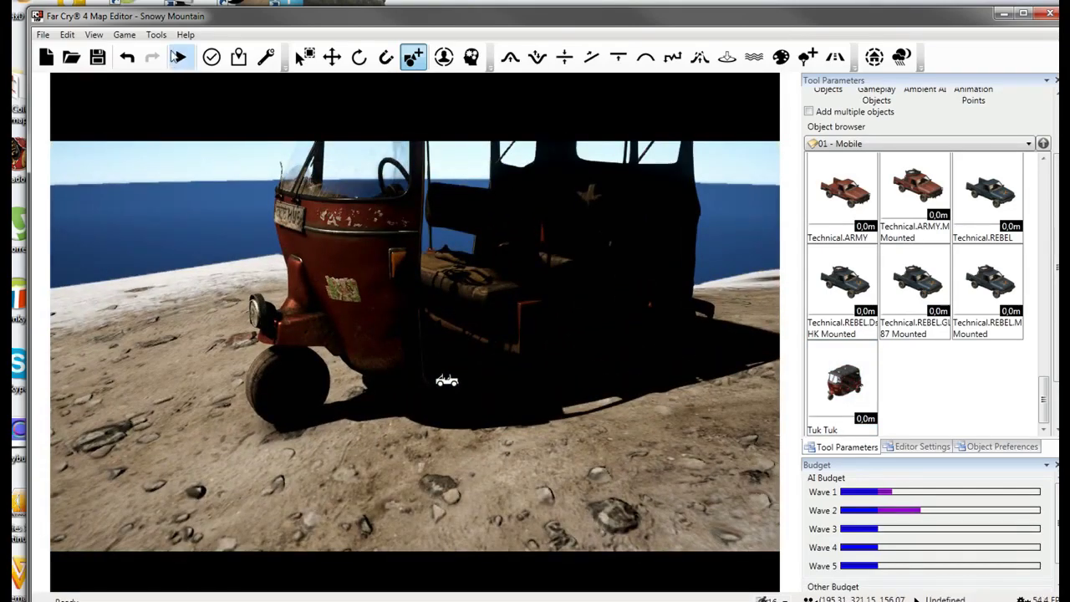
Playtest the Outpost mission from beside the Tuk Tuk, then return to the map editor.
click(178, 56)
click(662, 321)
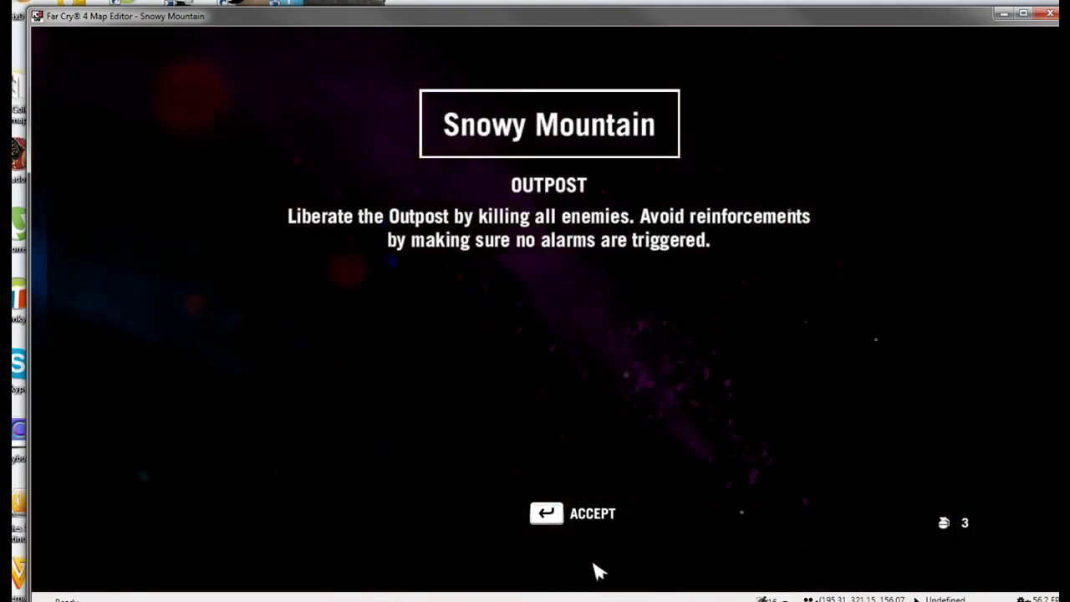
key(Return)
key(w)
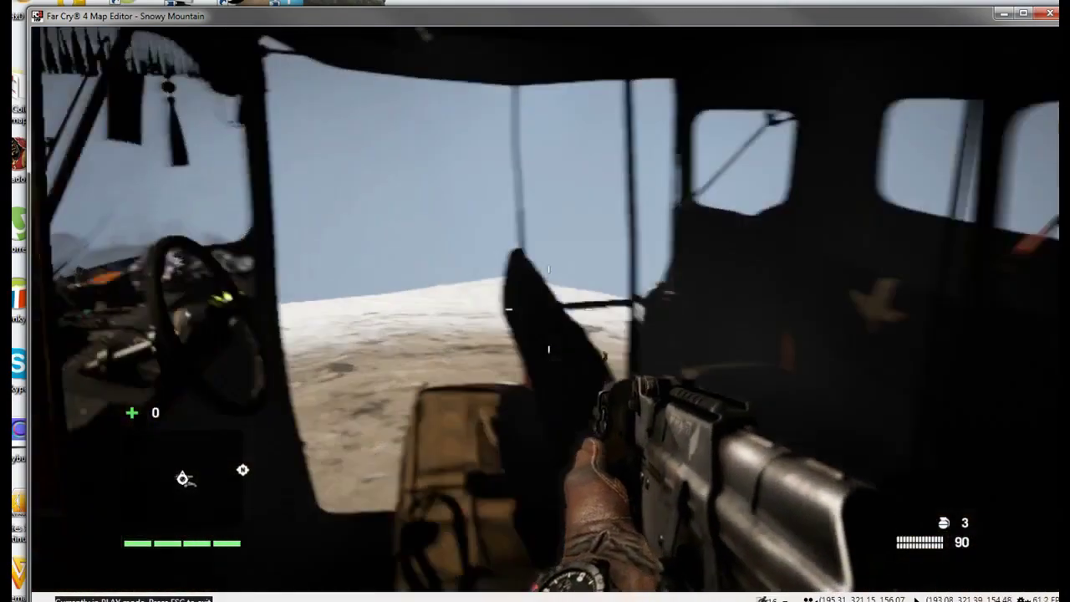
key(e)
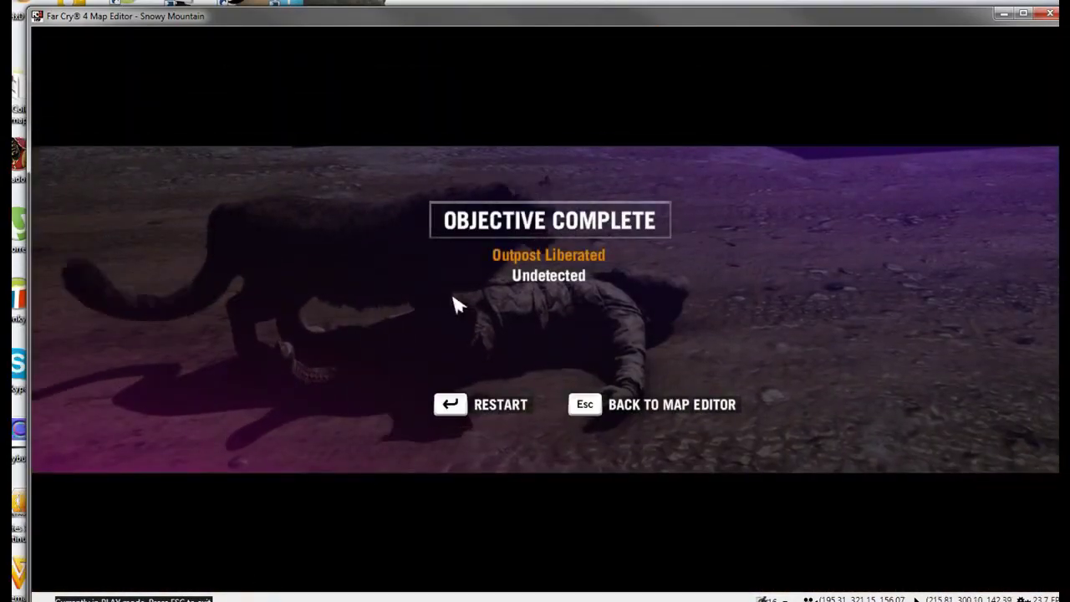
click(648, 407)
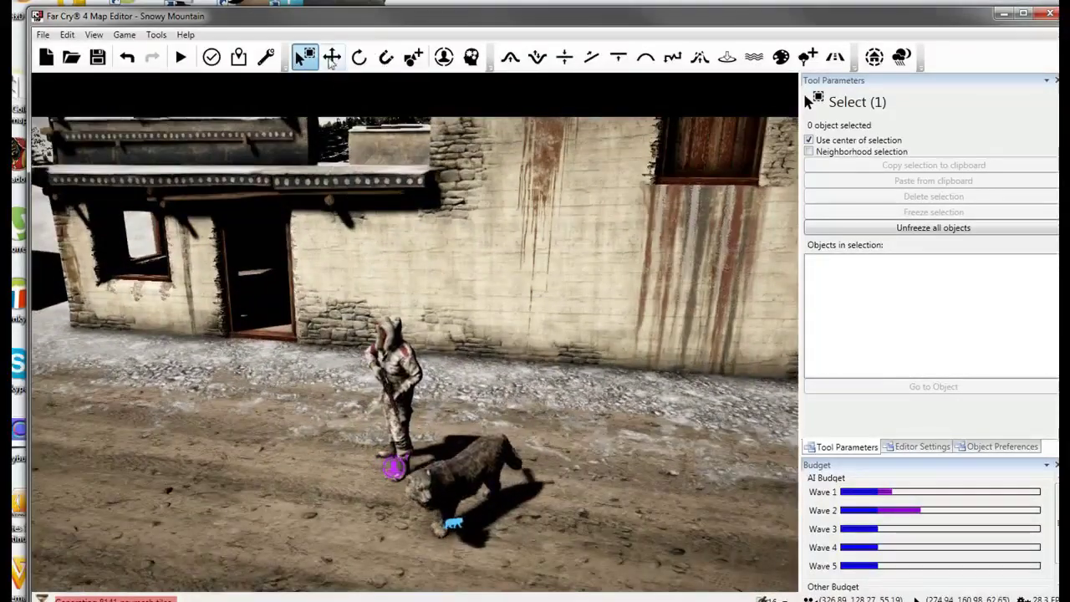
Move the Snow Army Sniper away from the snow leopard and the outpost, to about X 431.3, Y 213.4.
click(332, 57)
click(393, 376)
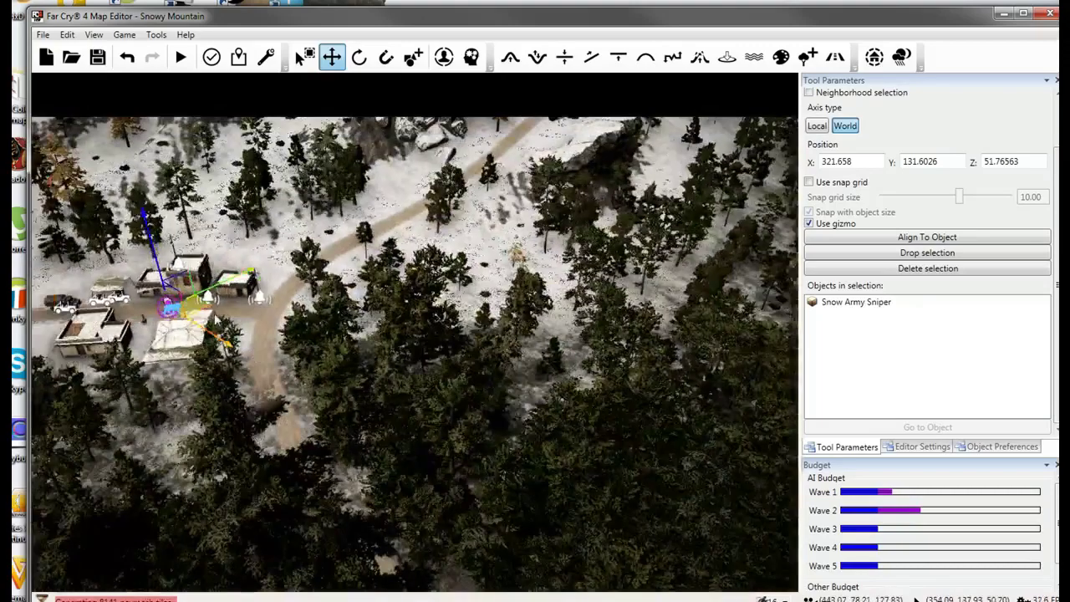
drag(191, 309, 348, 317)
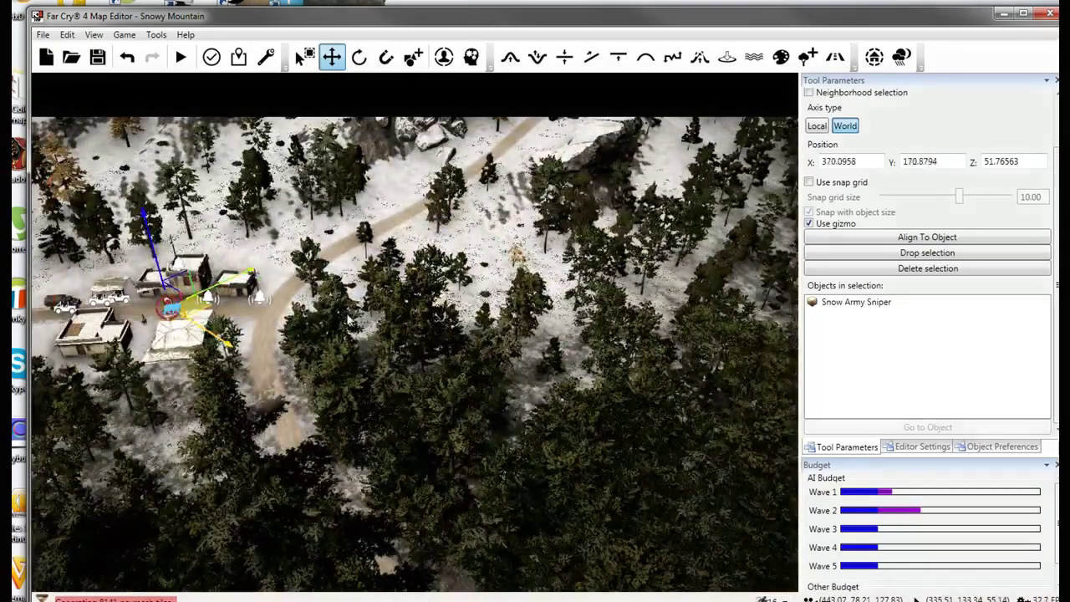
drag(776, 345, 805, 343)
Playtest the map again from the mountaintop and get into the Tuk Tuk.
right_drag(741, 371, 261, 180)
key(w)
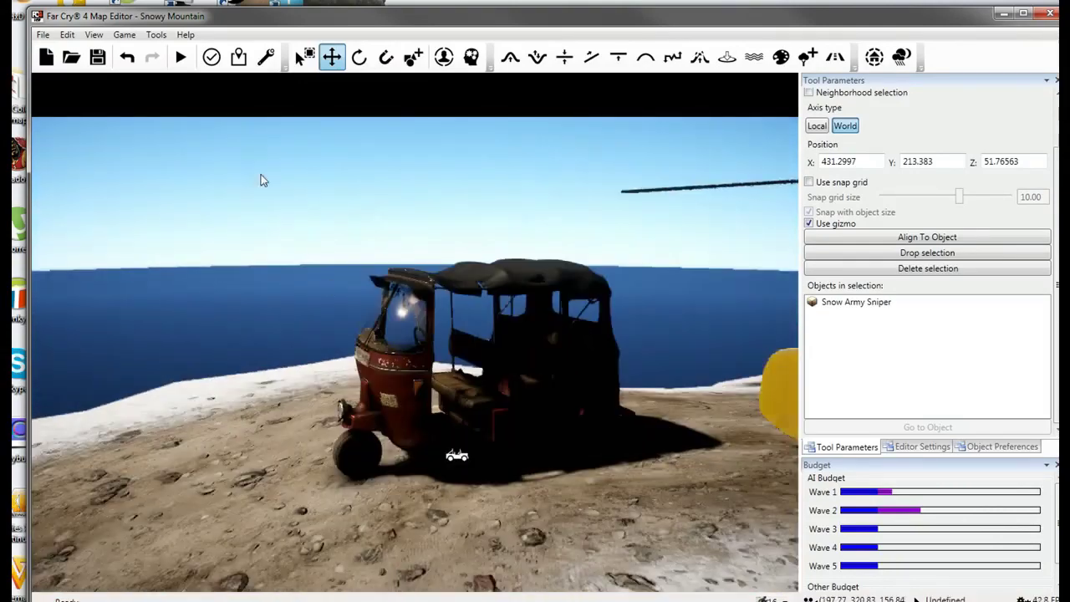
click(182, 59)
click(676, 318)
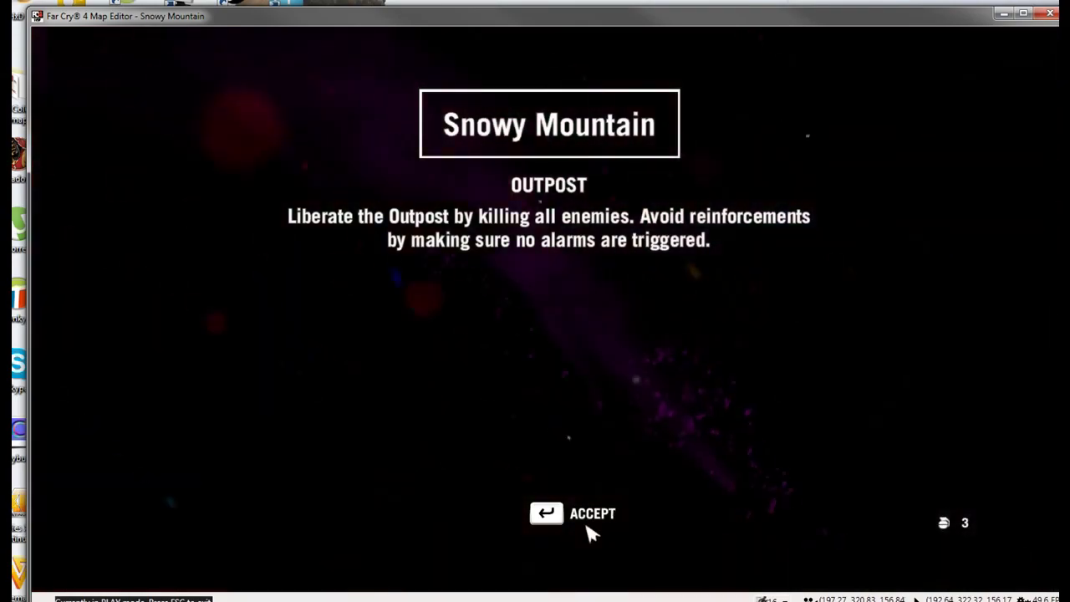
click(589, 514)
key(w)
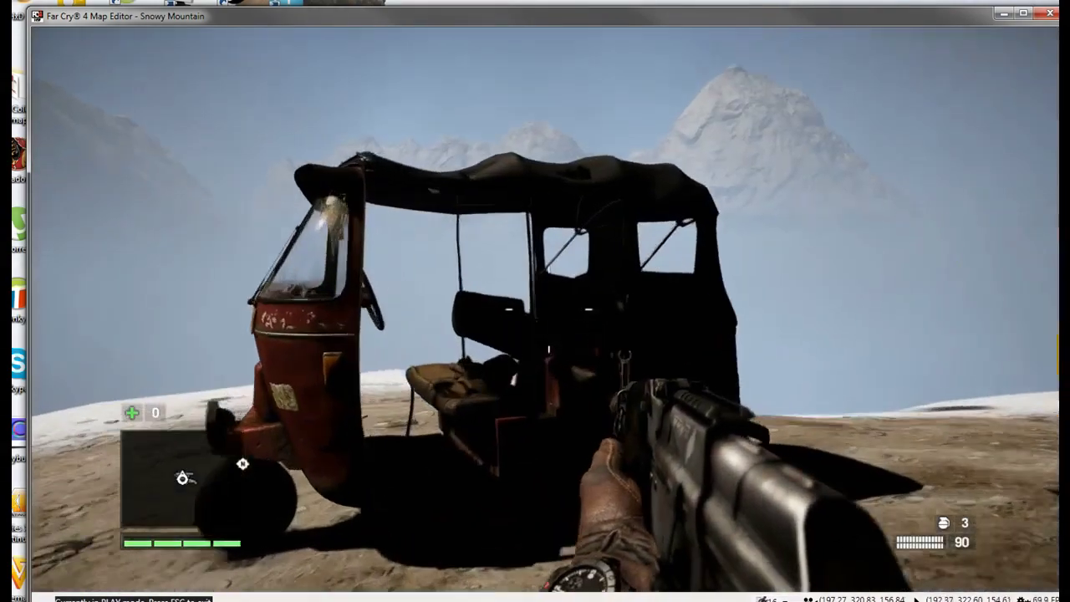
key(e)
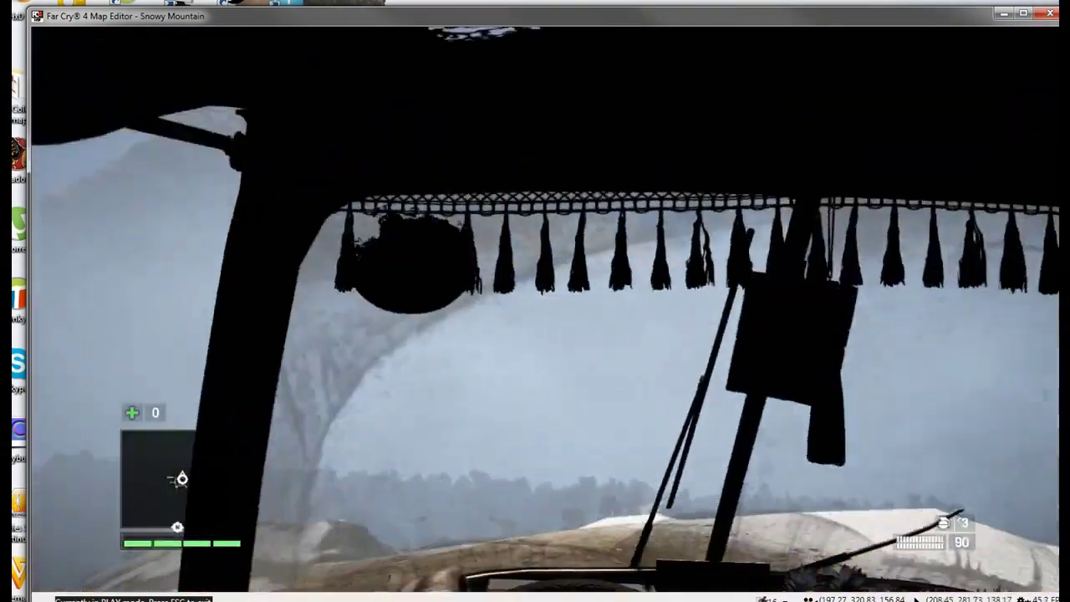
Drive the Tuk Tuk down the mountain into the forest, get out and return to the map editor.
key(w)
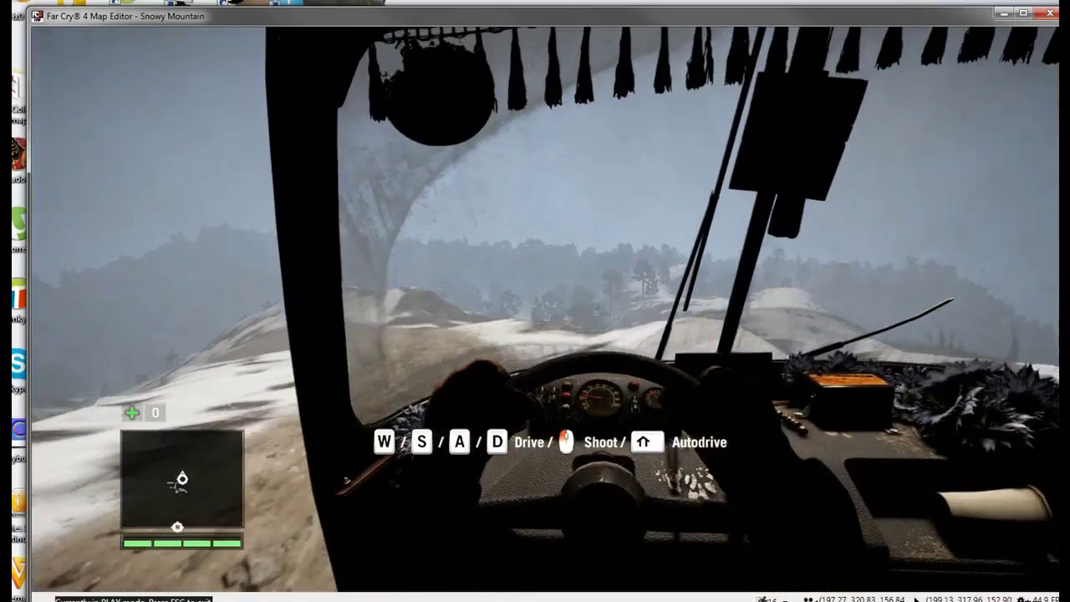
key(w)
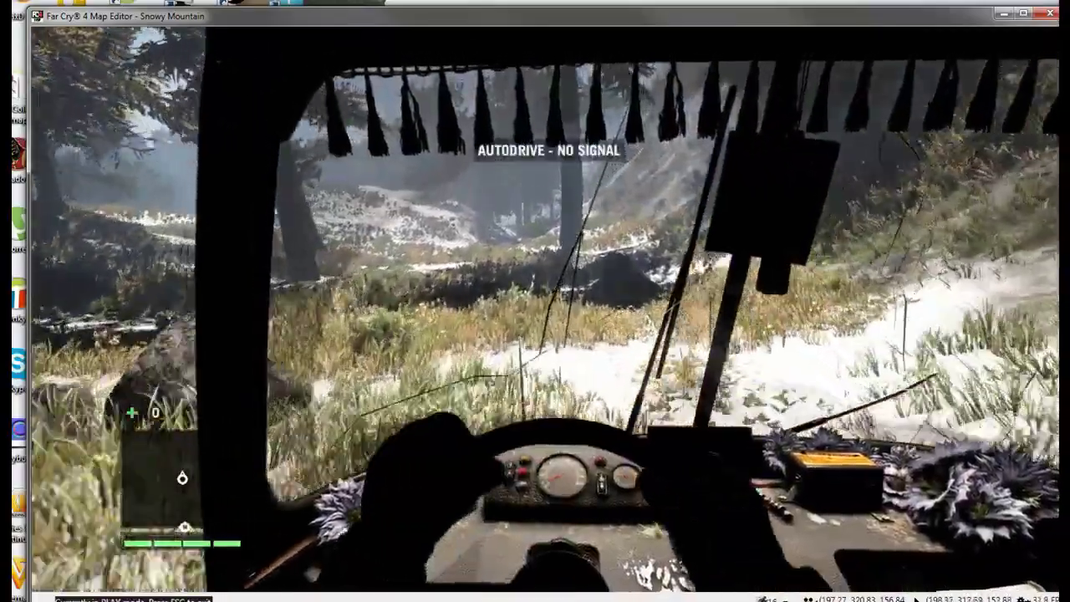
key(w)
key(a)
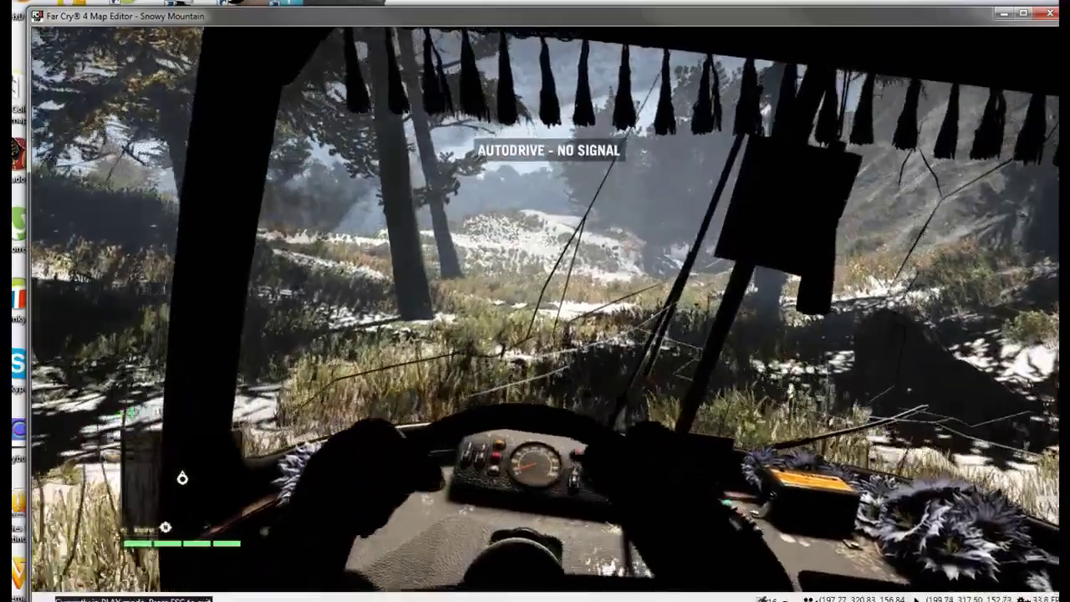
key(e)
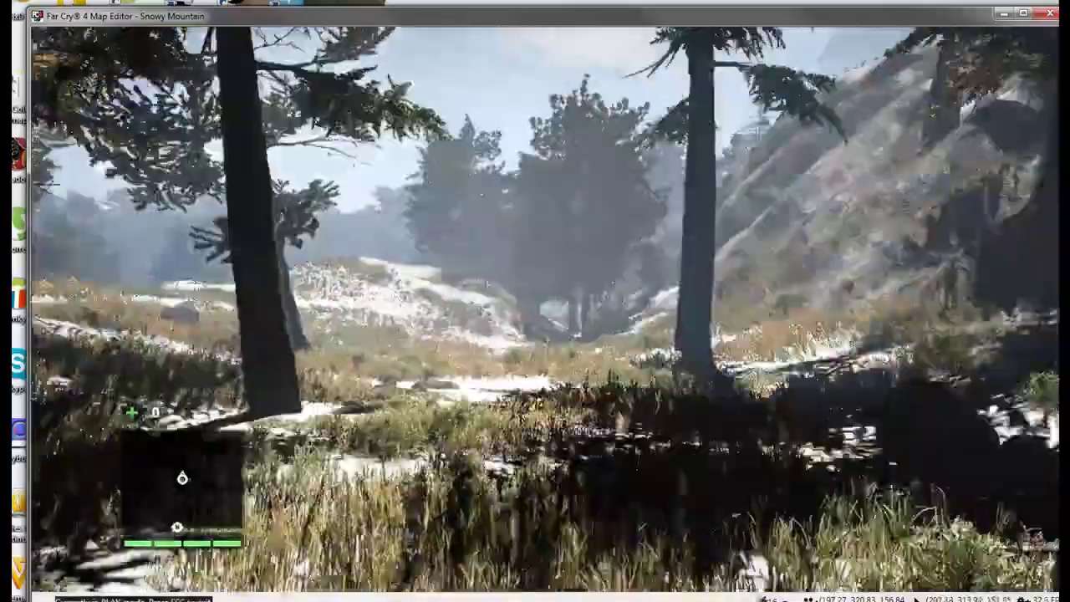
key(a)
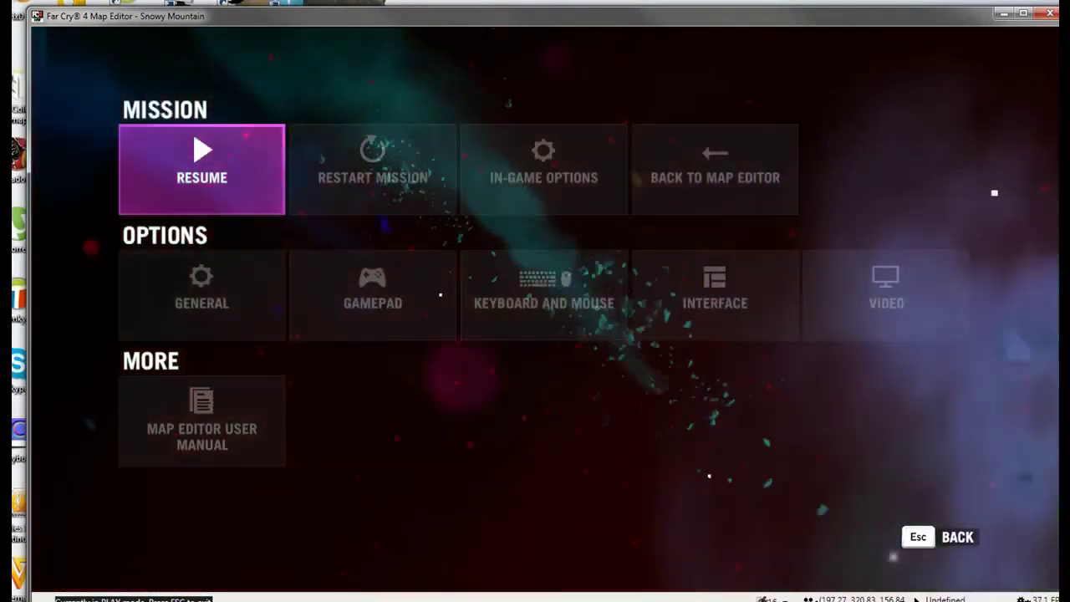
key(Escape)
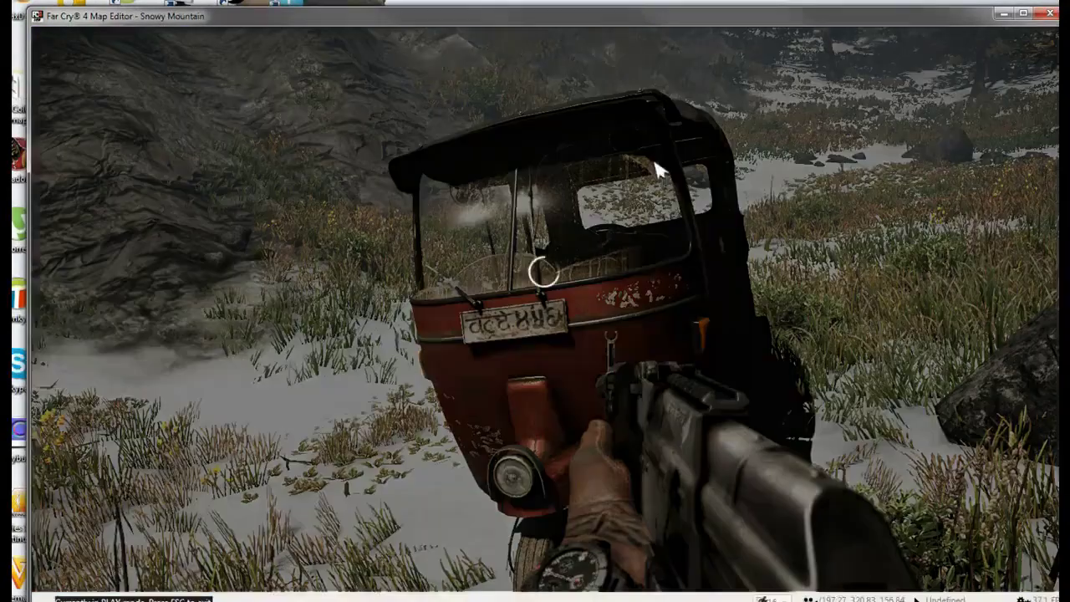
key(Escape)
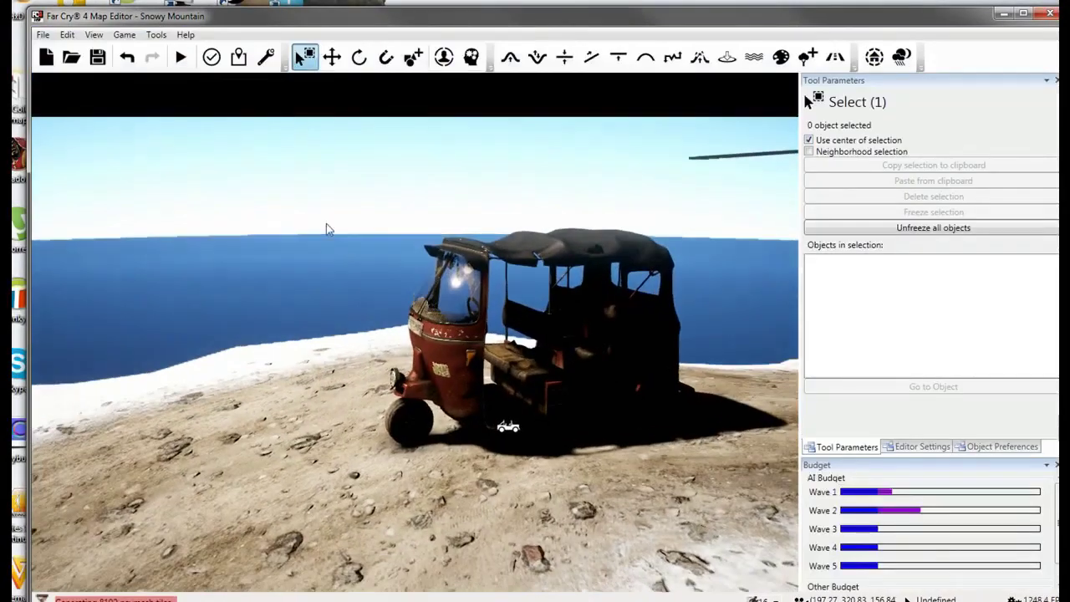
Place a Quad from the Mobile objects on the mountaintop dirt path beside the Tuk Tuk.
click(413, 56)
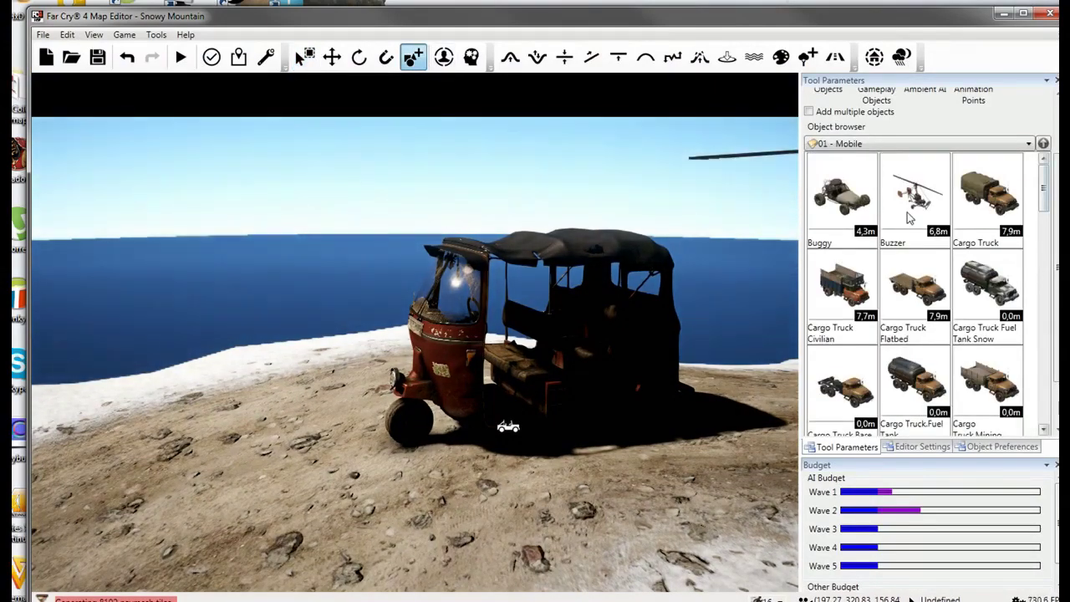
scroll(1003, 292, down, 6)
click(915, 196)
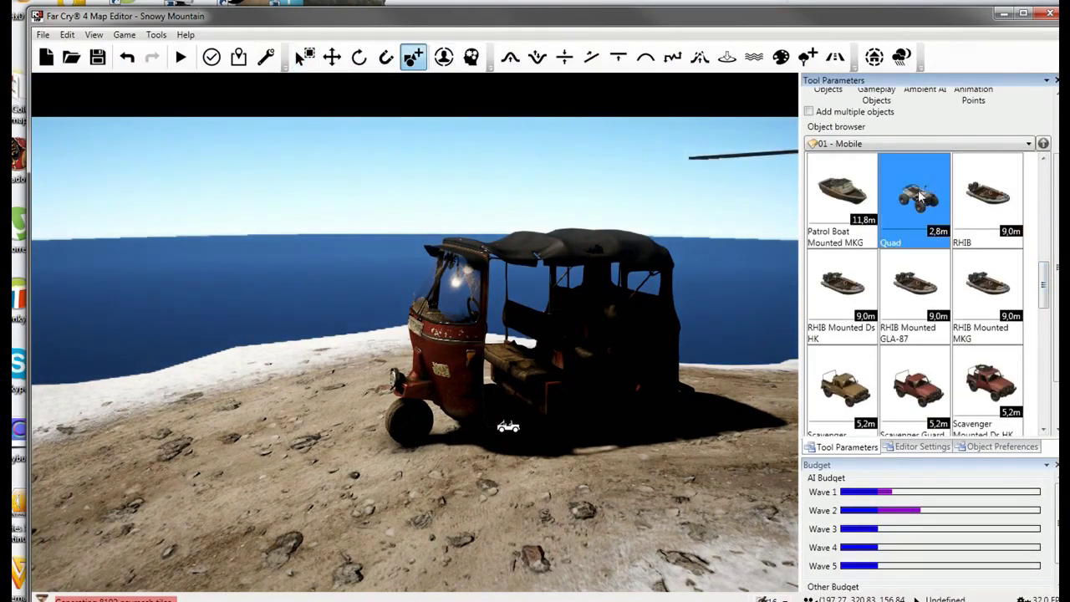
key(a)
scroll(362, 412, up, 5)
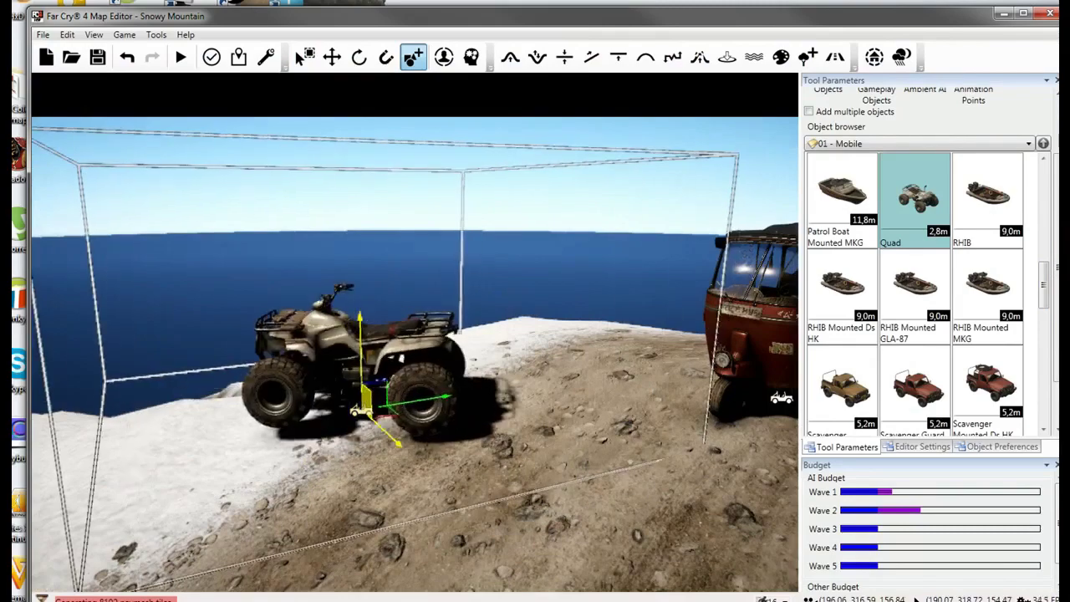
click(362, 410)
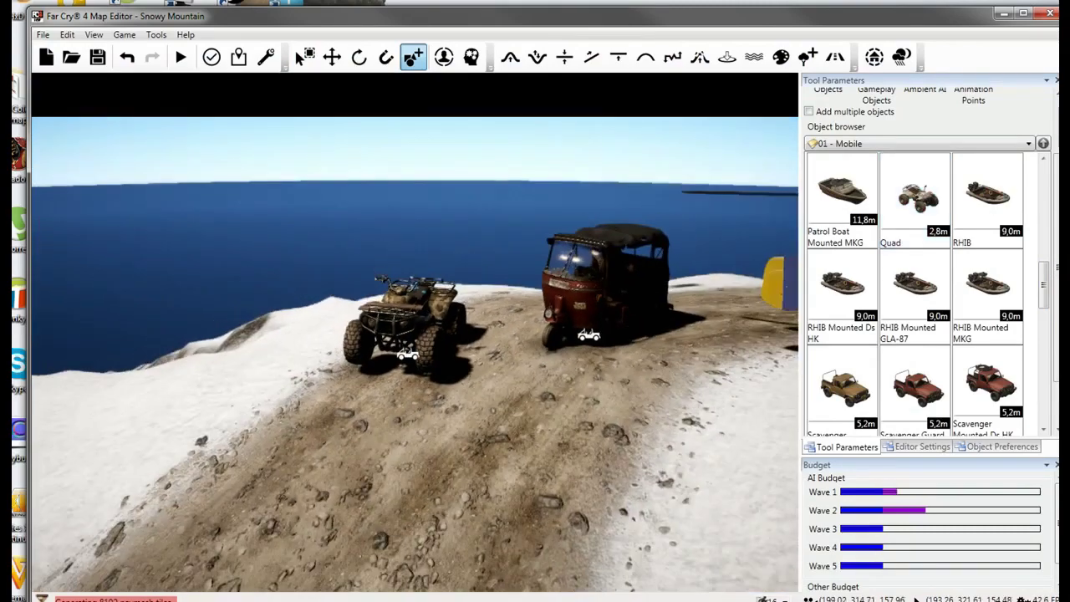
Place a Patrol Boat Mounted MKG on the mountaintop near the Quad and the Tuk Tuk.
click(843, 197)
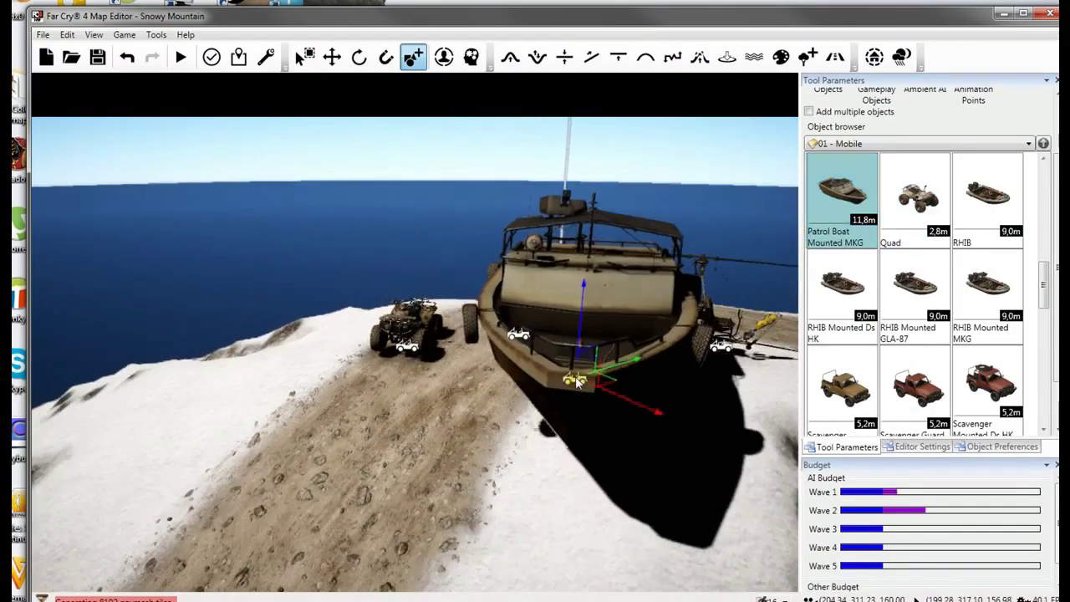
key(s)
right_drag(159, 384, 186, 447)
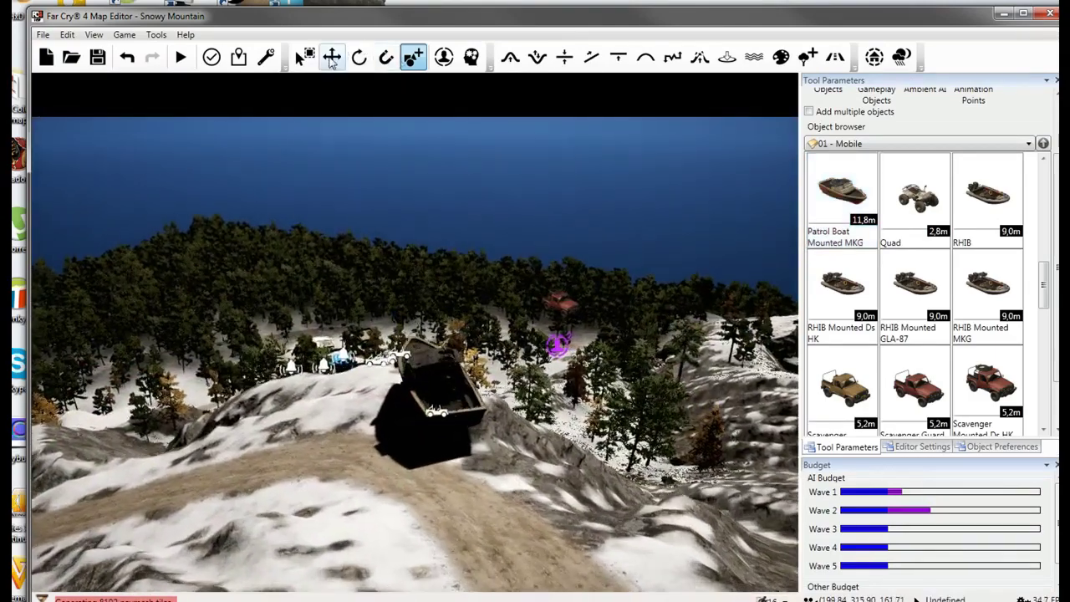
Move the patrol boat off the mountain into mid-air, to about X 222.05, Y 224.03, Z 171.73, and deselect it.
click(456, 389)
drag(456, 389, 565, 198)
right_drag(511, 410, 520, 334)
drag(520, 226, 519, 125)
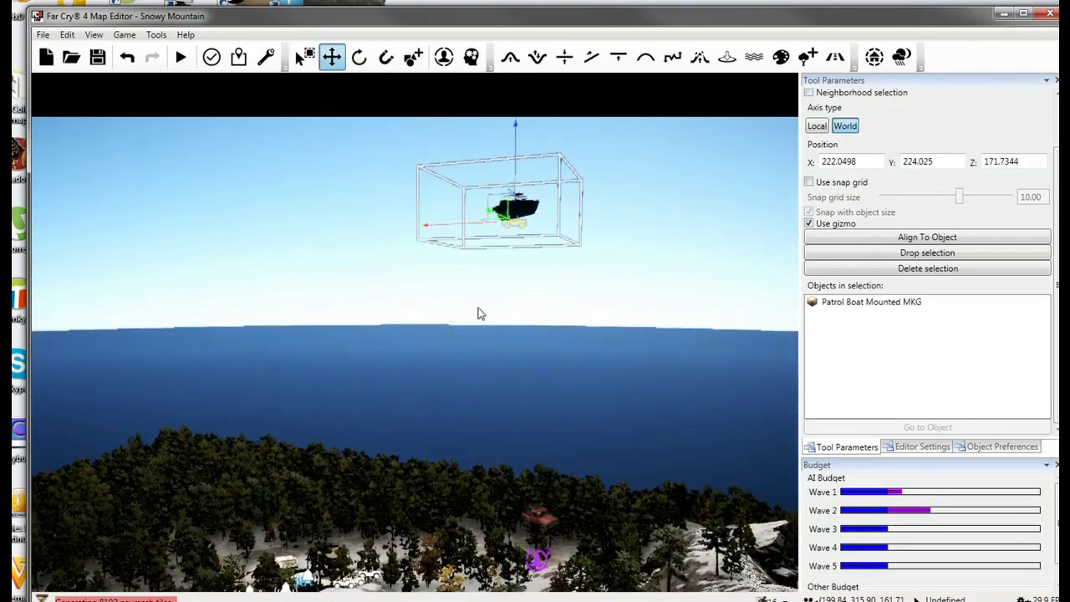
click(478, 313)
Playtest the map from beside the Quad without a player spawn point, aim at the floating patrol boat and get on the Quad.
right_drag(477, 313, 669, 568)
key(s)
key(w)
right_drag(176, 293, 299, 170)
click(181, 57)
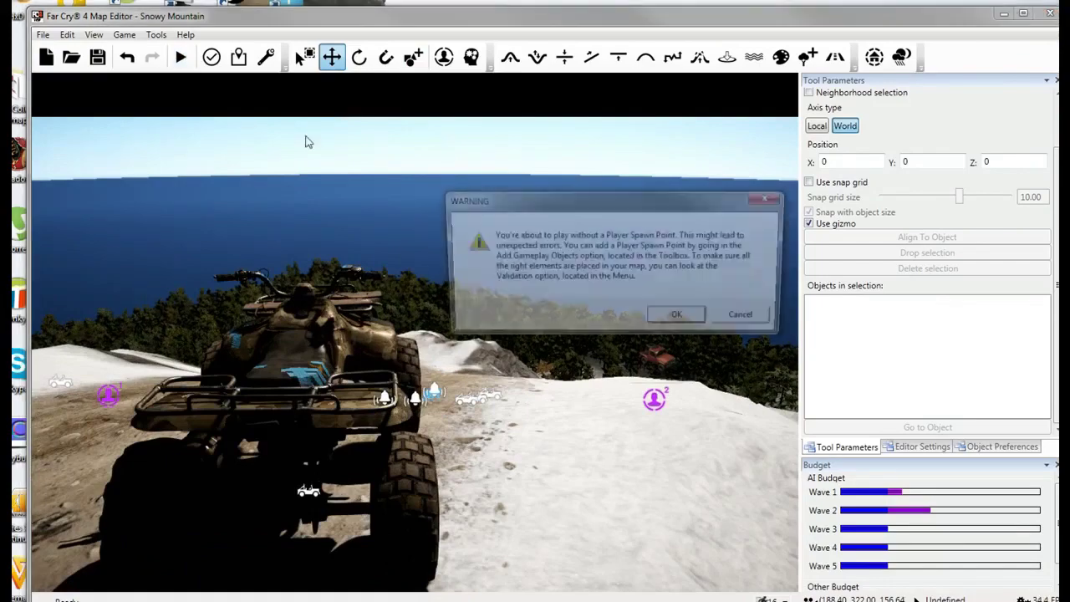
click(679, 315)
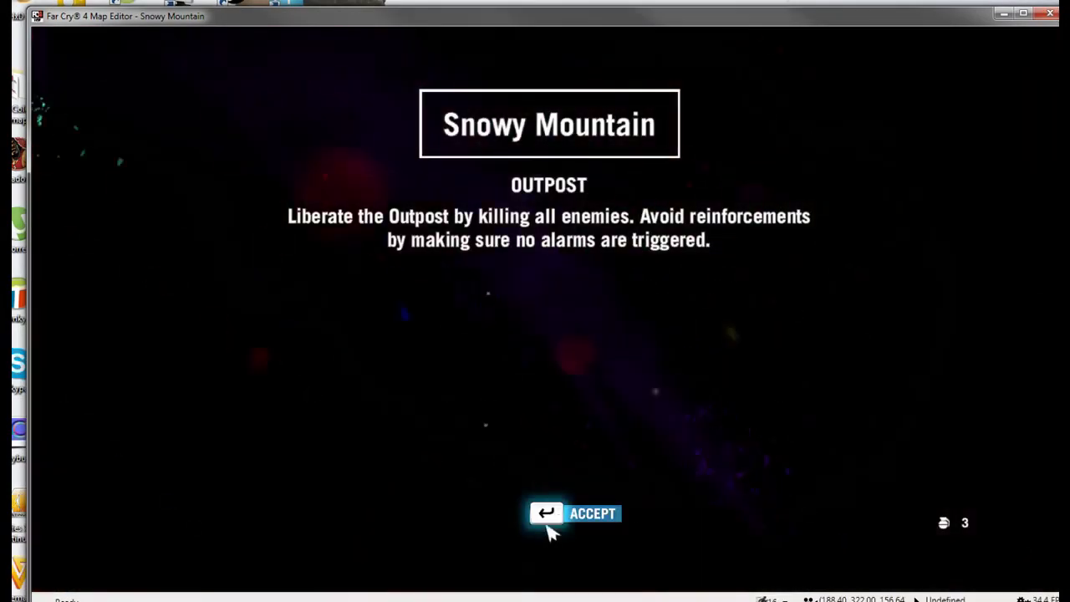
click(550, 519)
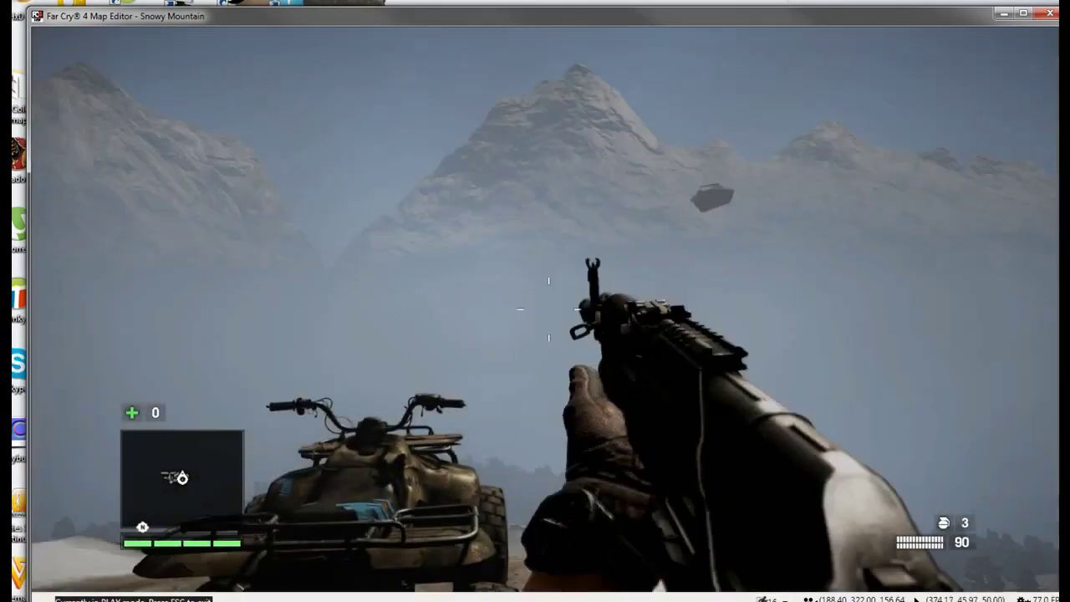
right_click(548, 309)
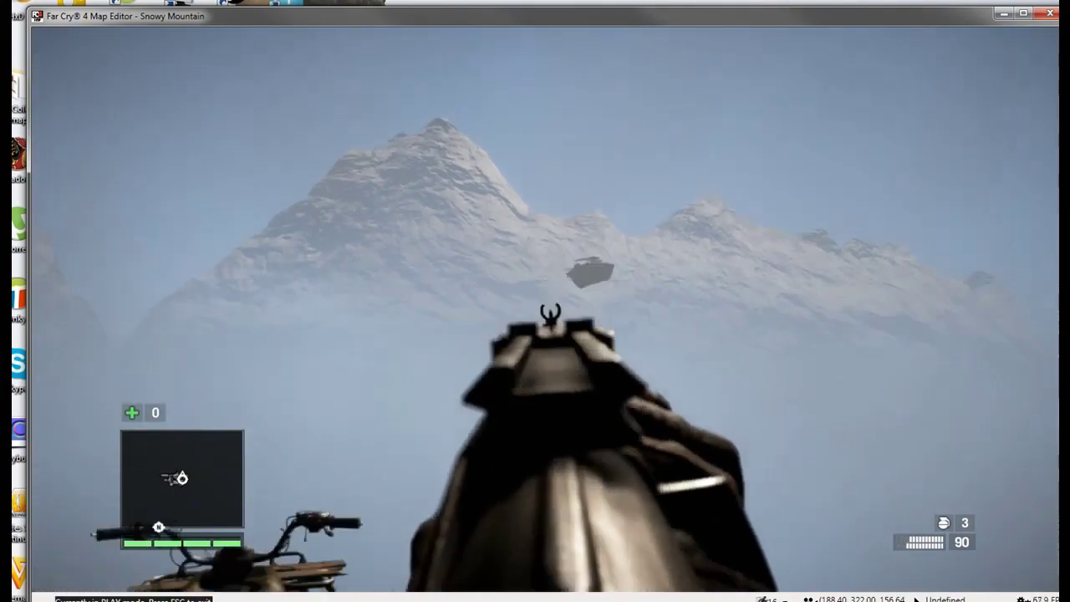
key(e)
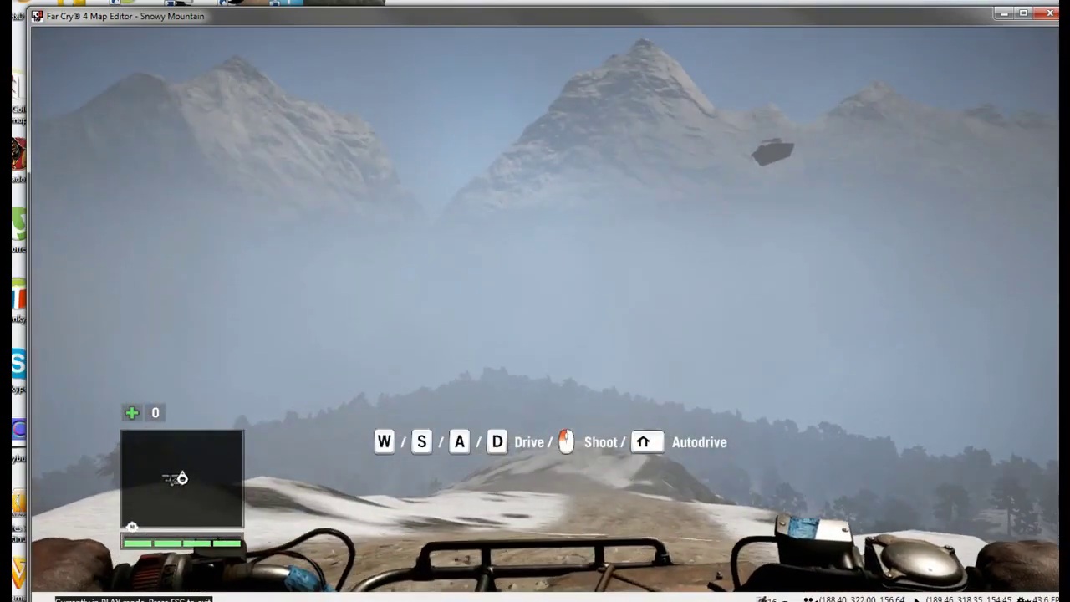
Drive the Quad along the mountaintop dirt road toward the floating boat and down the rocky slope.
key(w)
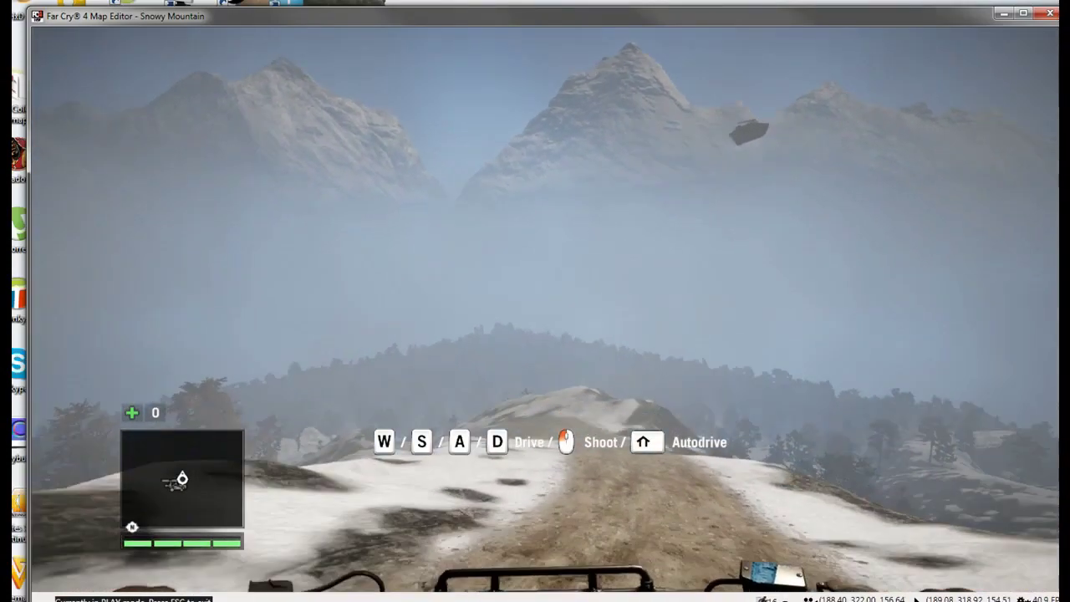
key(w)
key(d)
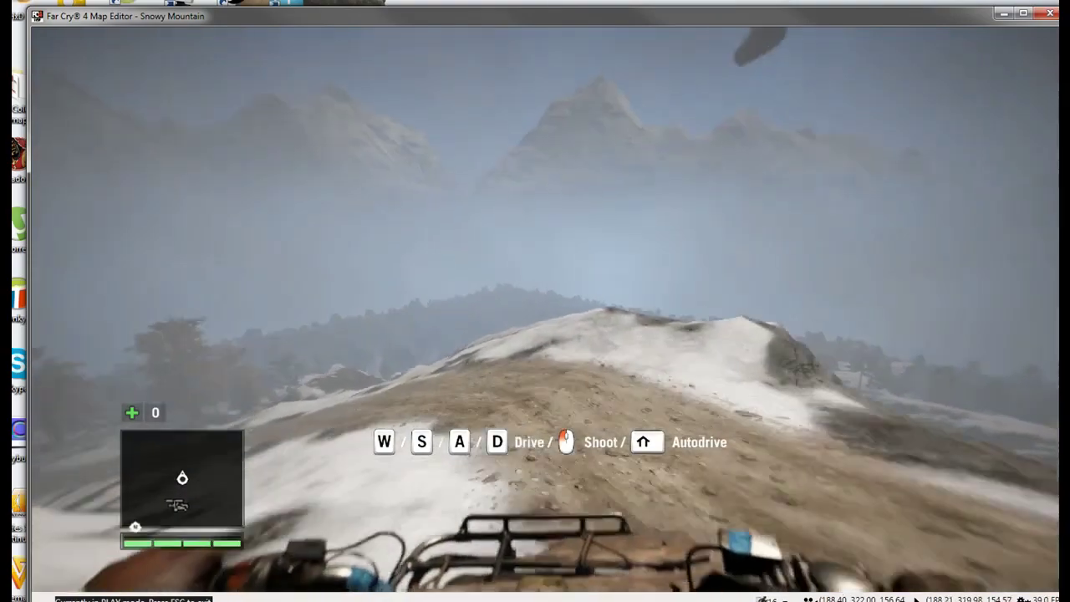
key(w)
key(d)
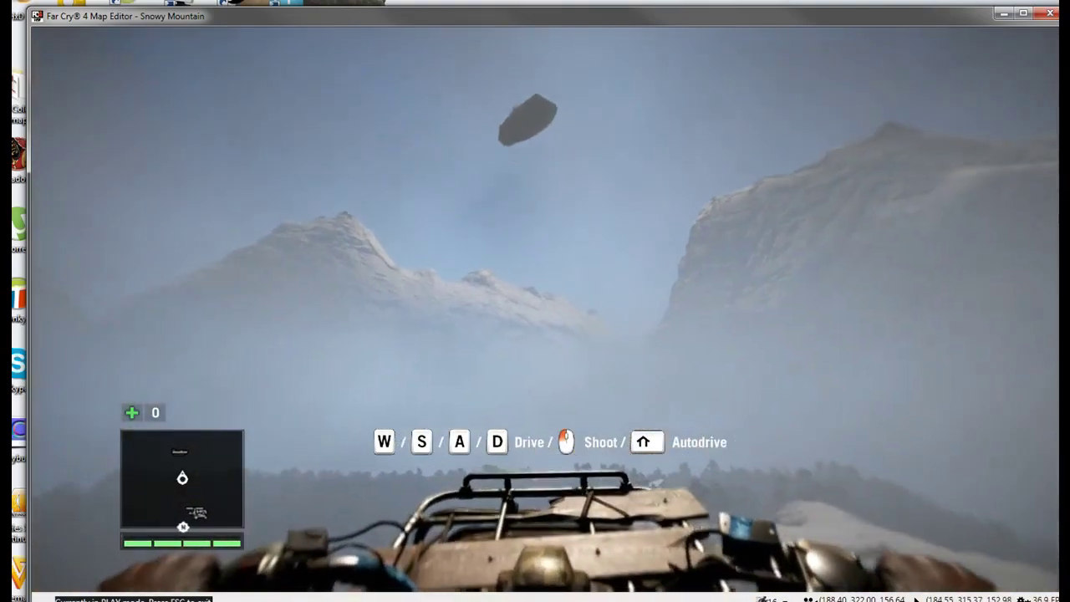
key(w)
key(d)
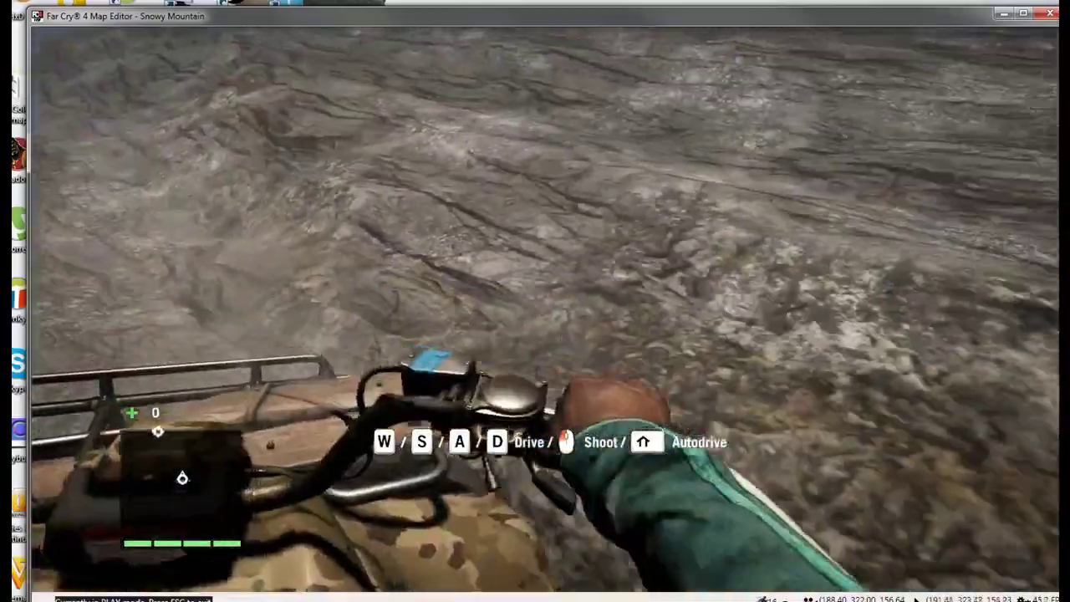
key(s)
key(a)
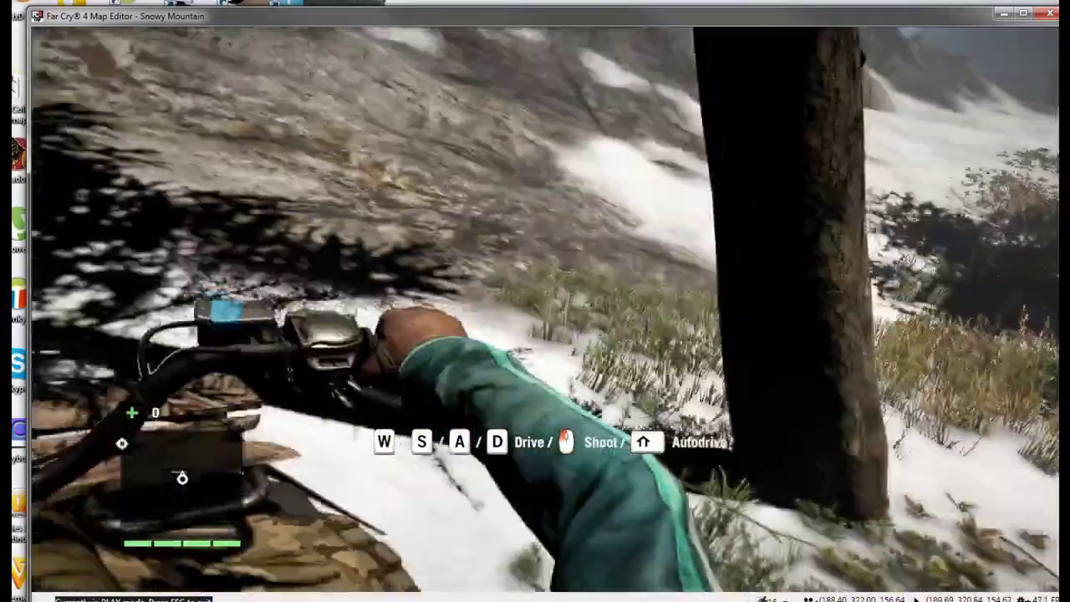
Drive the Quad between the trees through the snowy valley below the mountain.
key(w)
key(d)
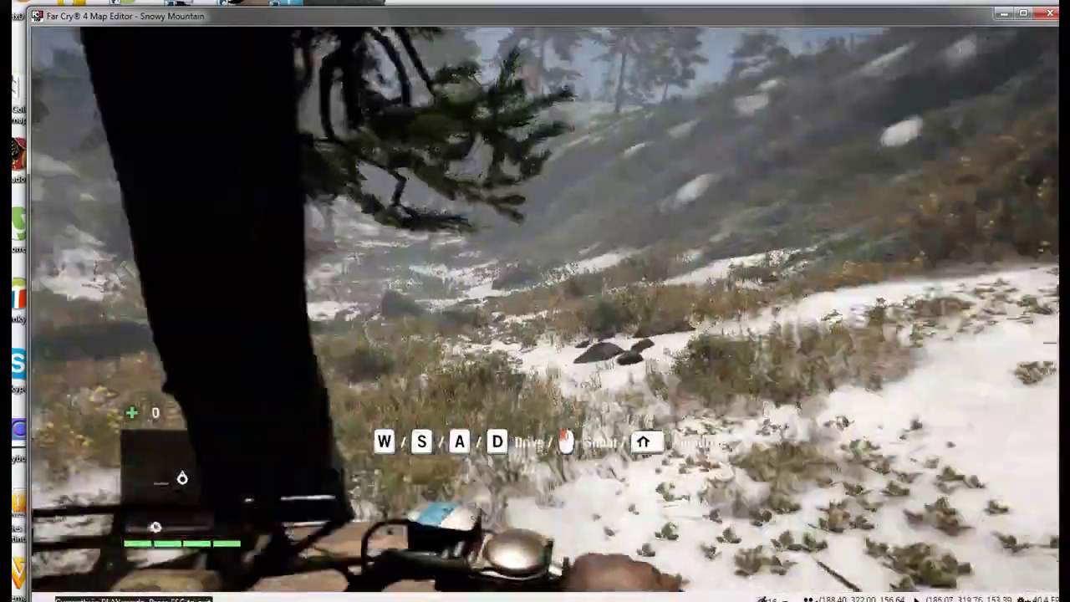
key(s)
key(a)
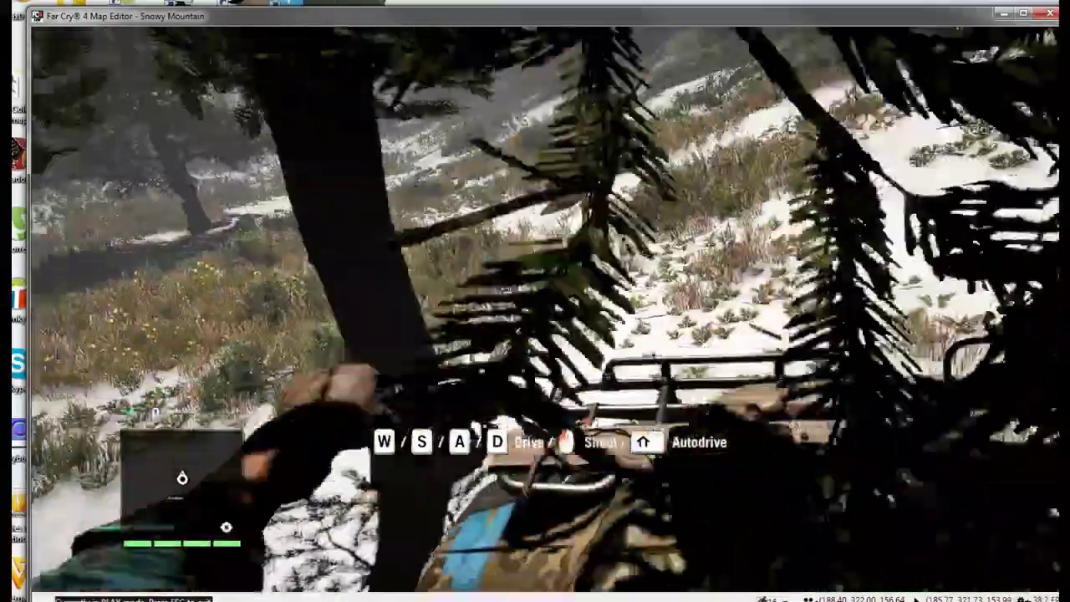
key(w)
key(a)
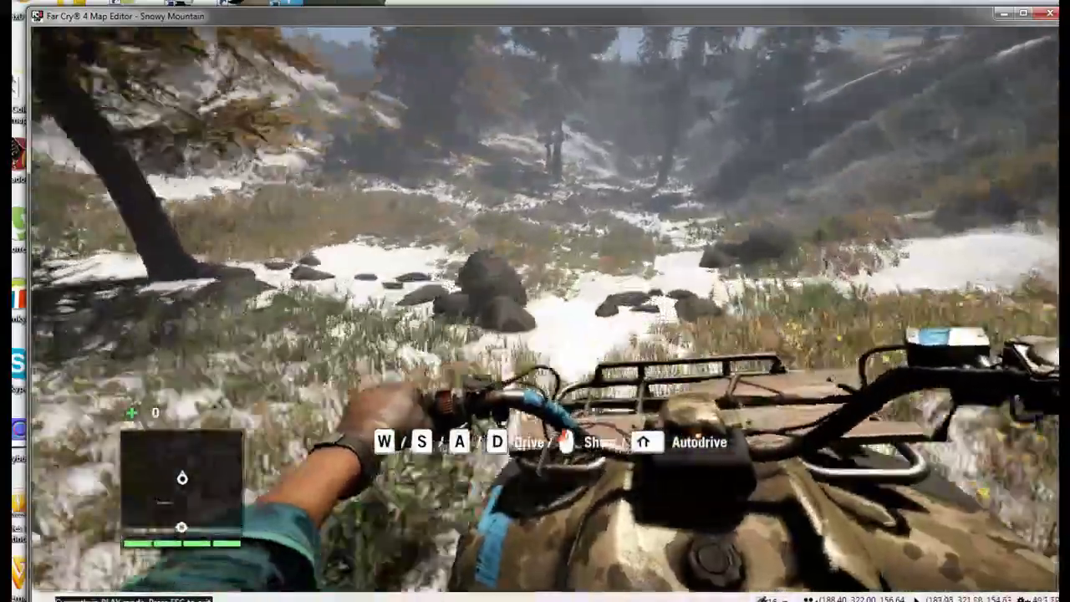
key(w)
key(d)
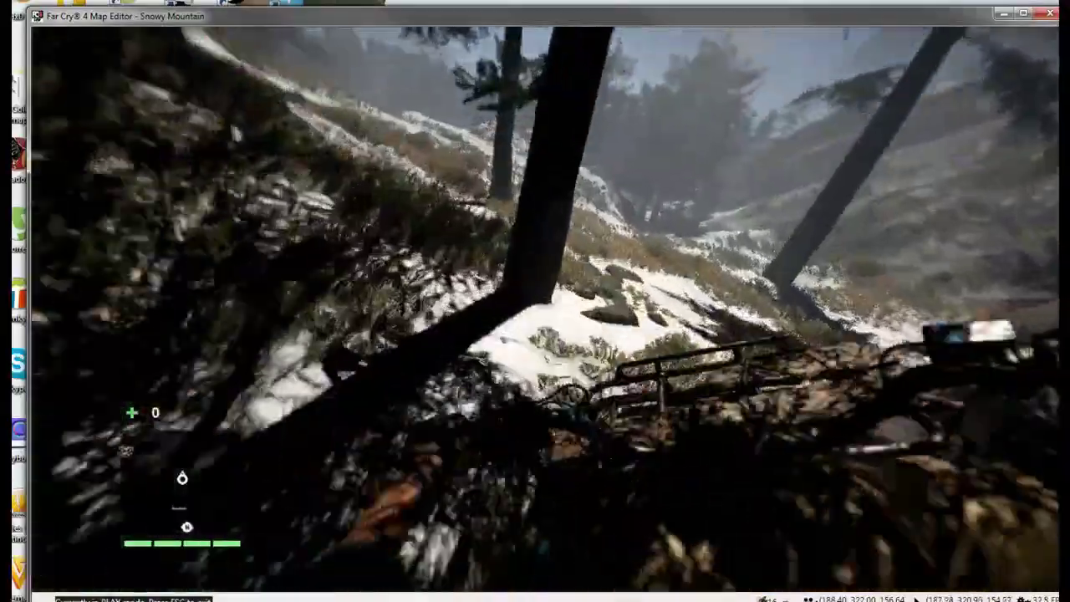
key(w)
key(d)
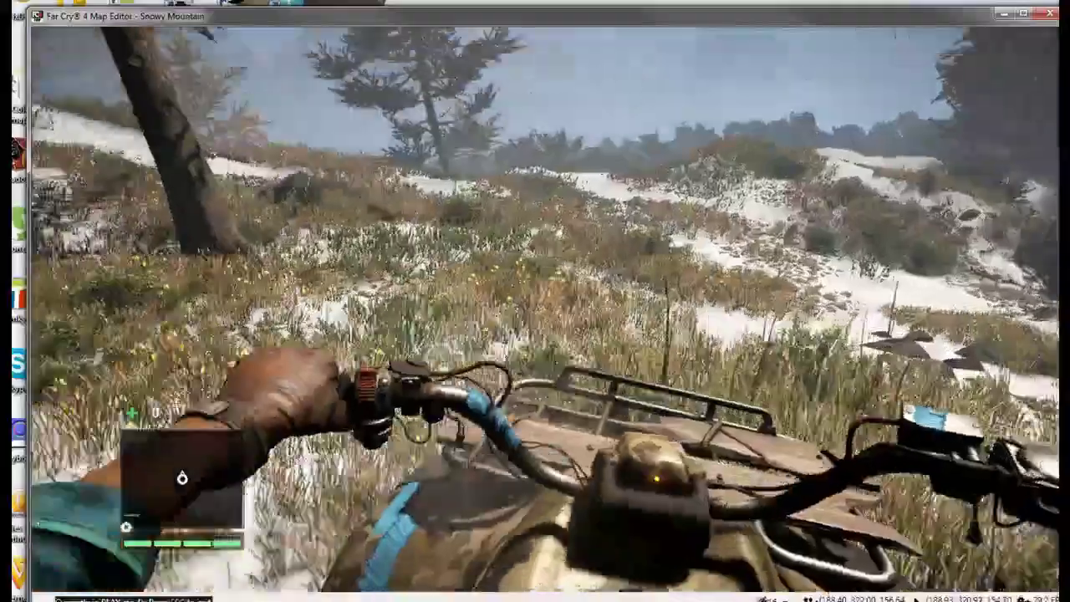
Continue driving the Quad over the hill and through the forest toward the outpost buildings.
key(w)
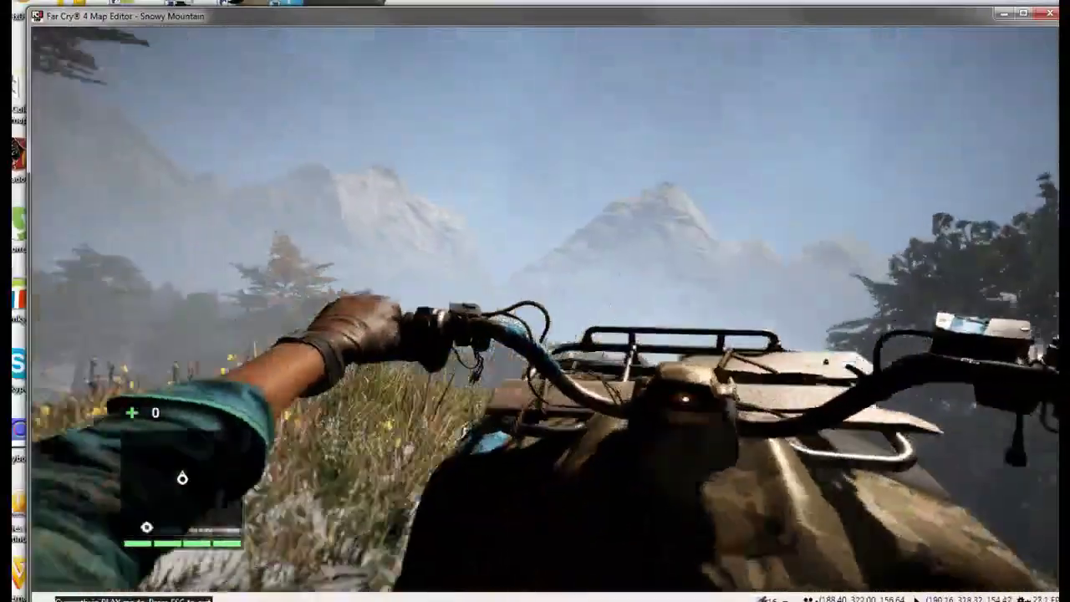
key(w)
key(d)
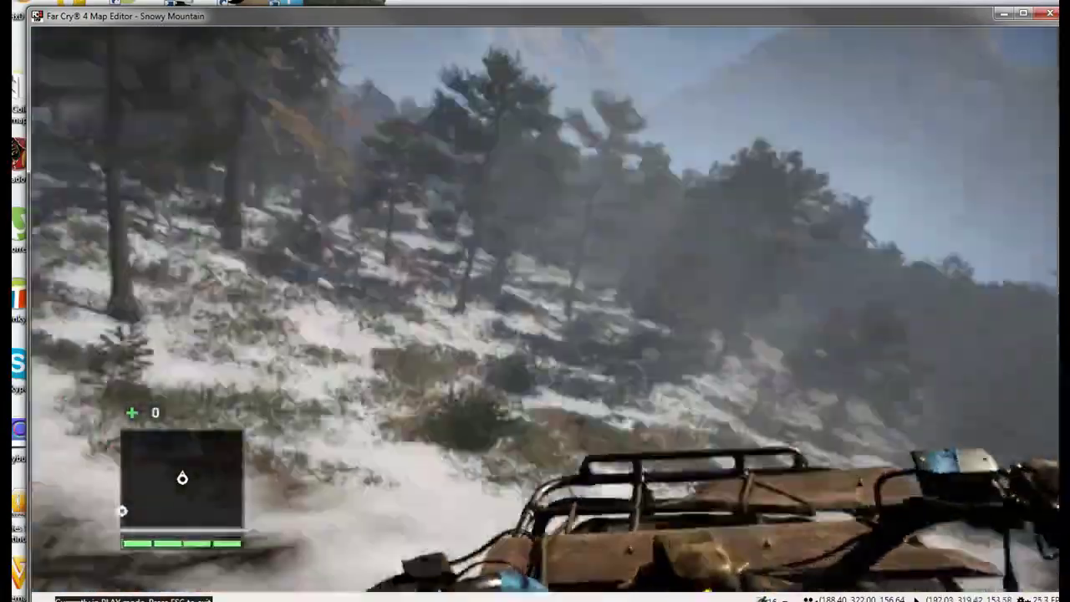
key(w)
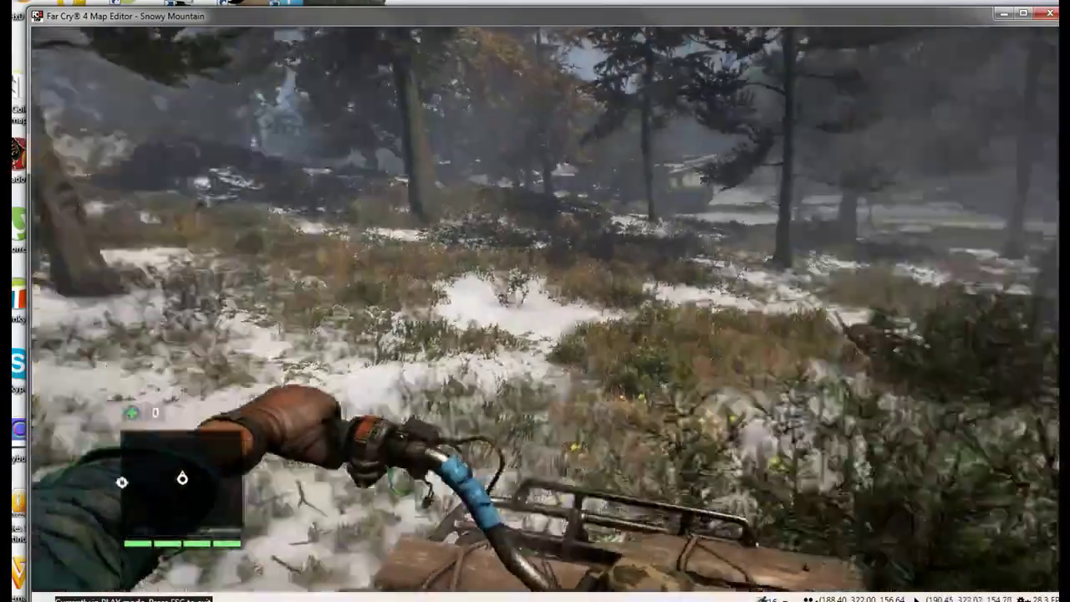
key(w)
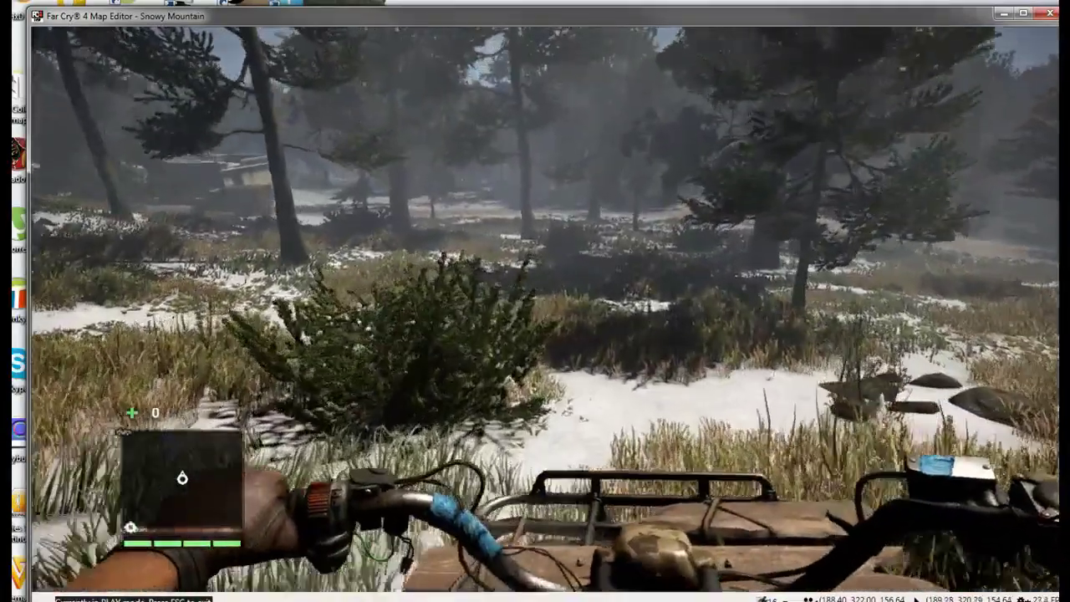
key(w)
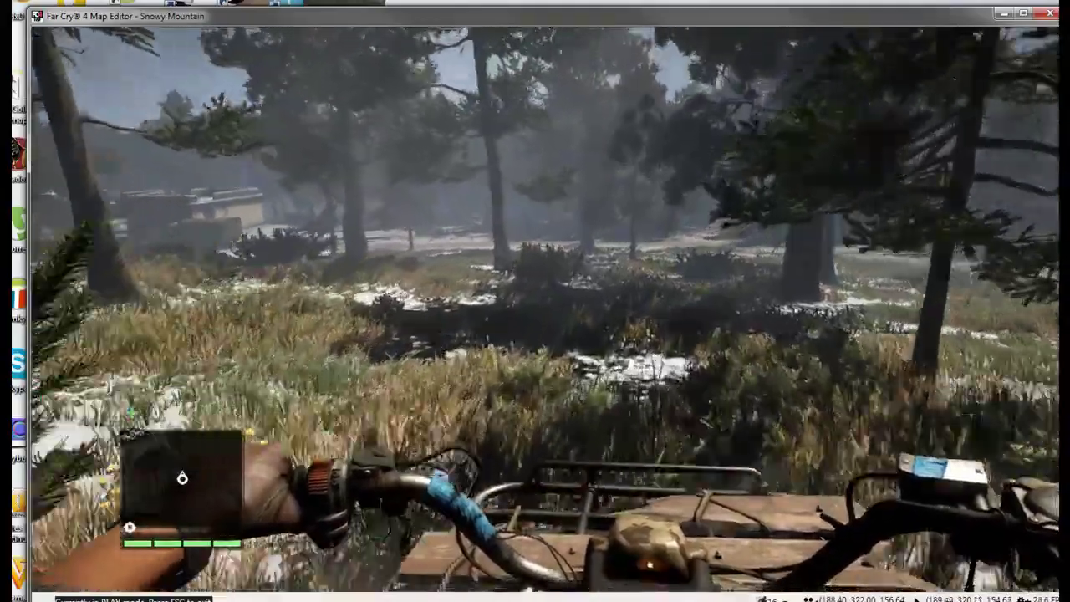
Get off the Quad in the forest, look back at it and return to the map editor.
key(e)
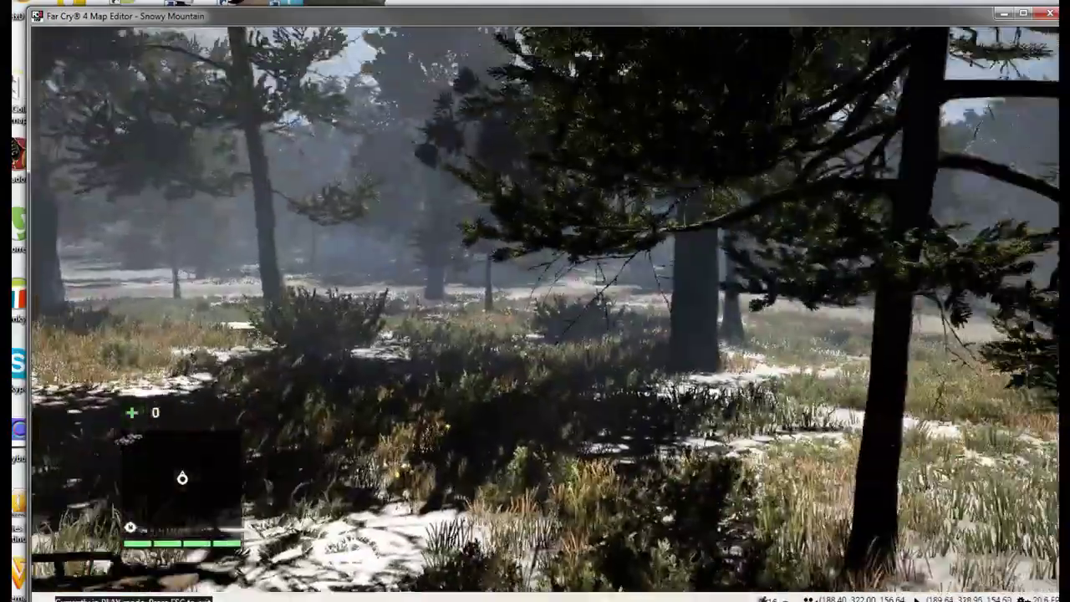
key(s)
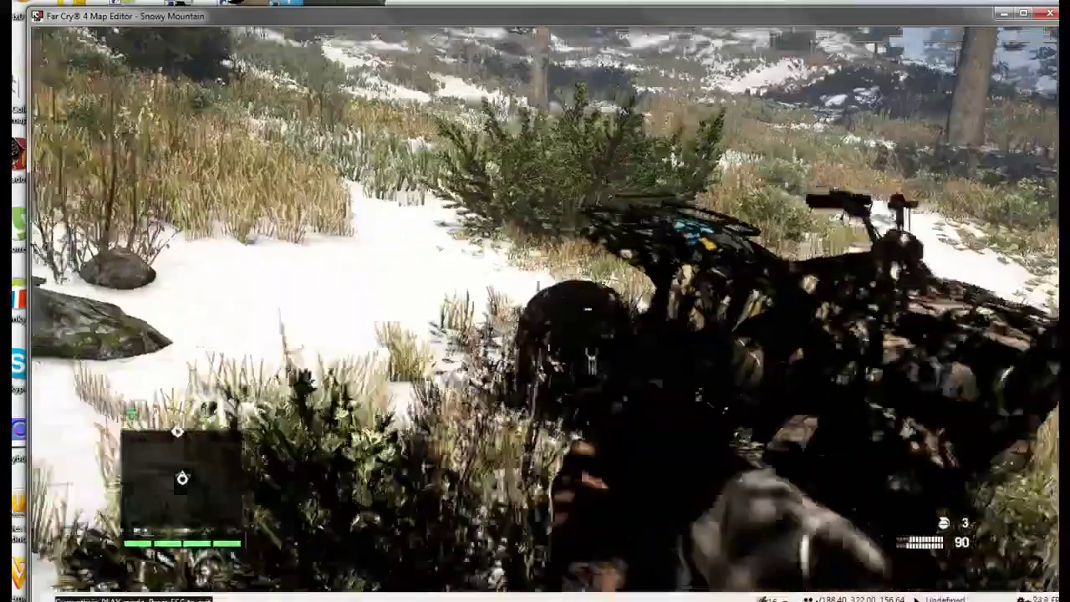
key(Escape)
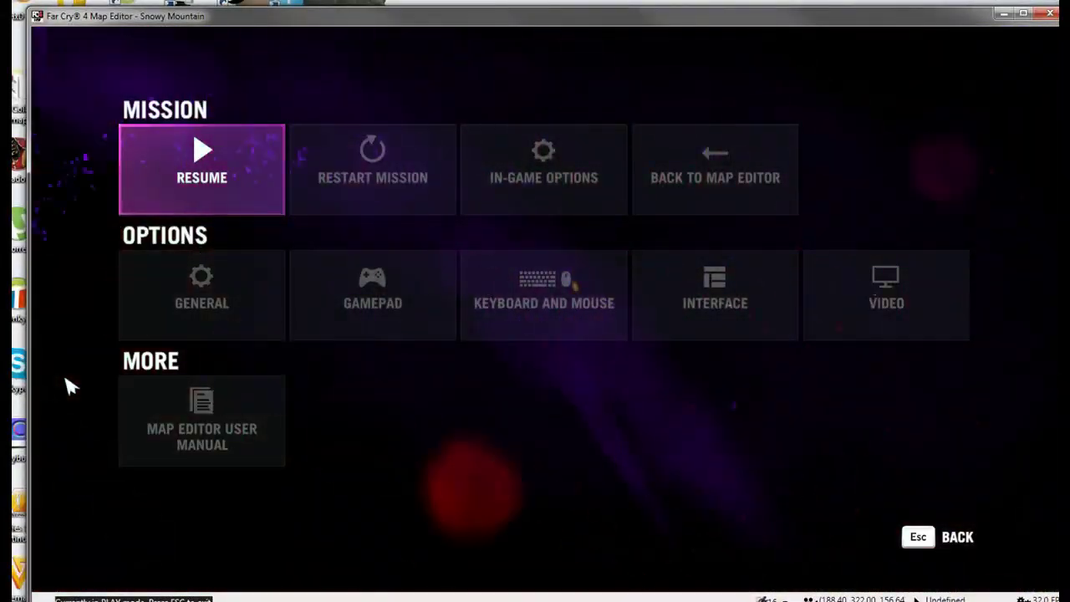
key(Right)
key(Right)
key(Right)
key(Return)
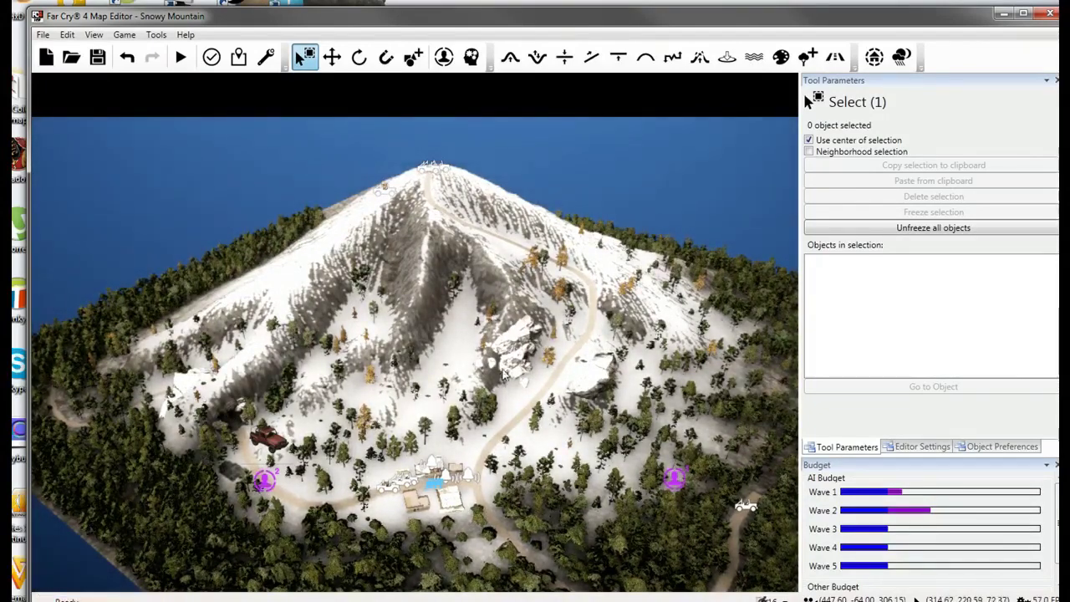
Examine the mountain and the outpost with its buildings, vehicles and alarms from above.
key(w)
right_drag(515, 369, 781, 447)
key(w)
key(w)
key(w)
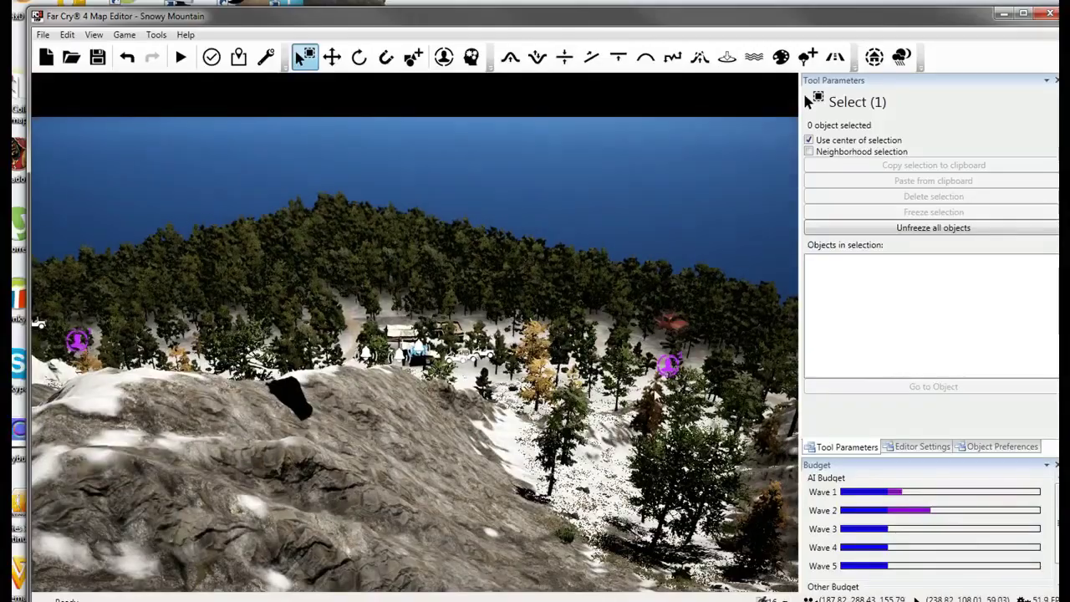
key(w)
right_drag(737, 487, 901, 544)
key(a)
key(w)
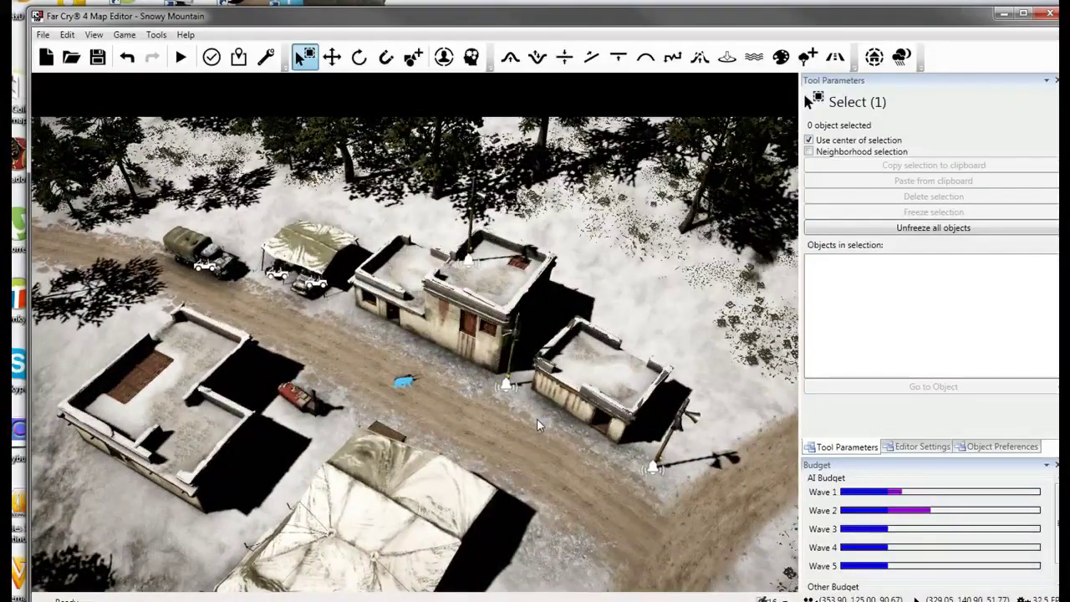
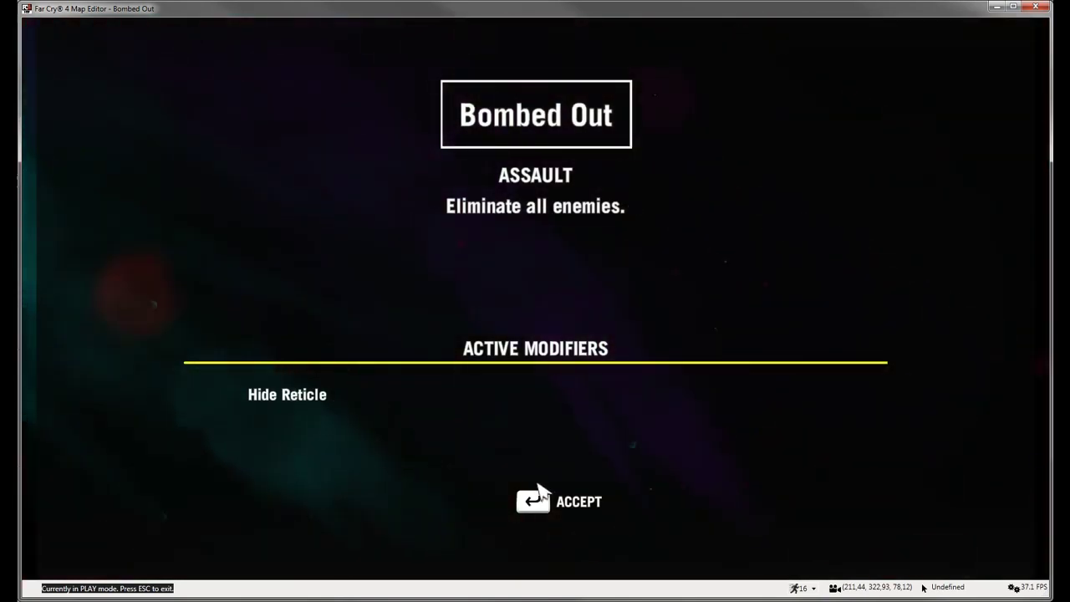
Start the Assault mission on Bombed Out and pick up a weapon from the body beside the wrecked truck.
click(557, 501)
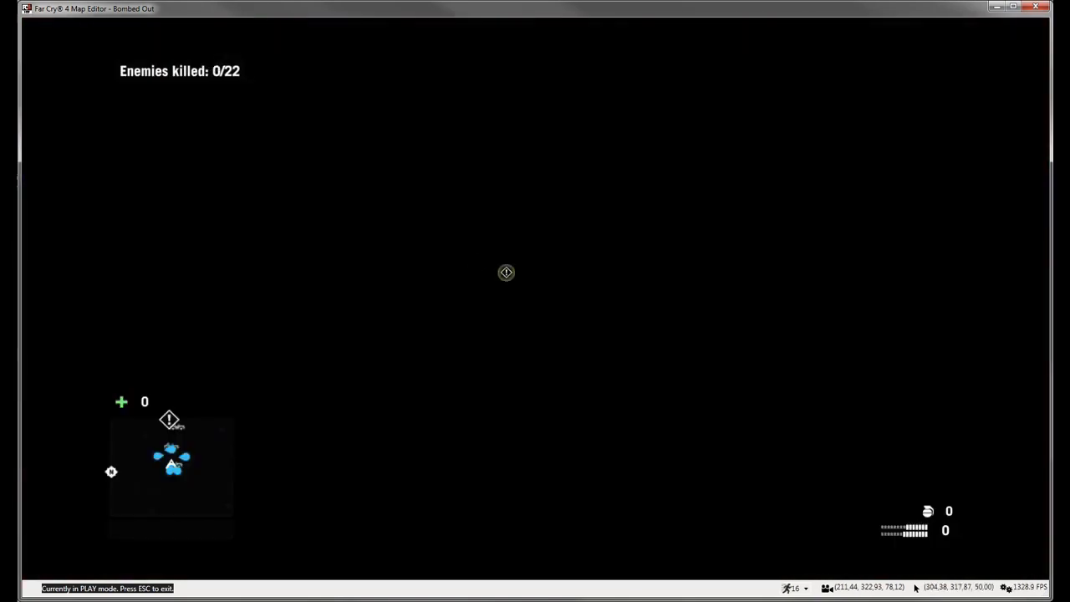
key(w)
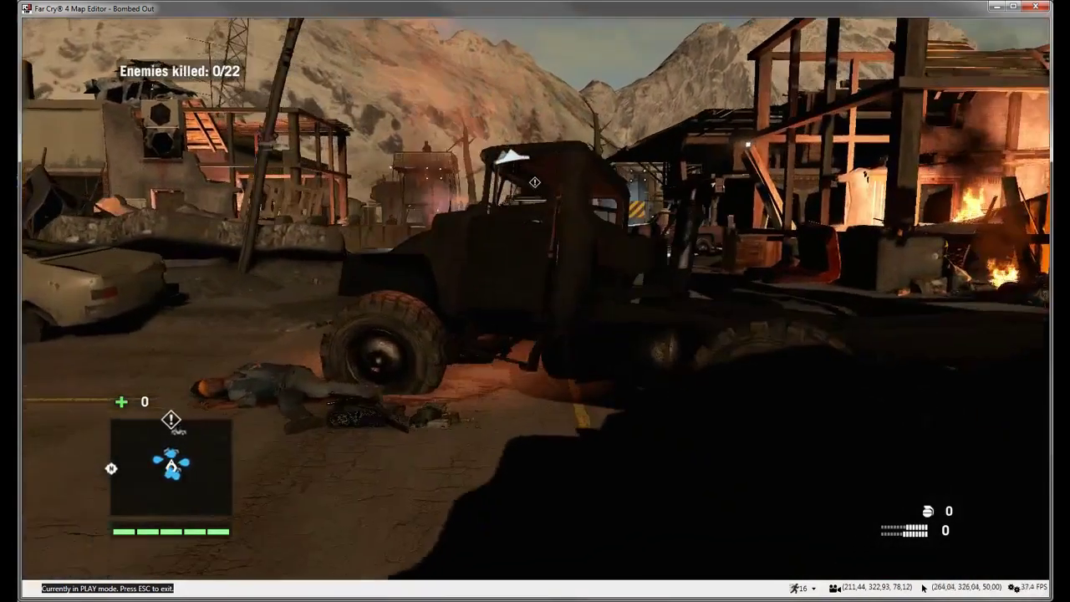
key(e)
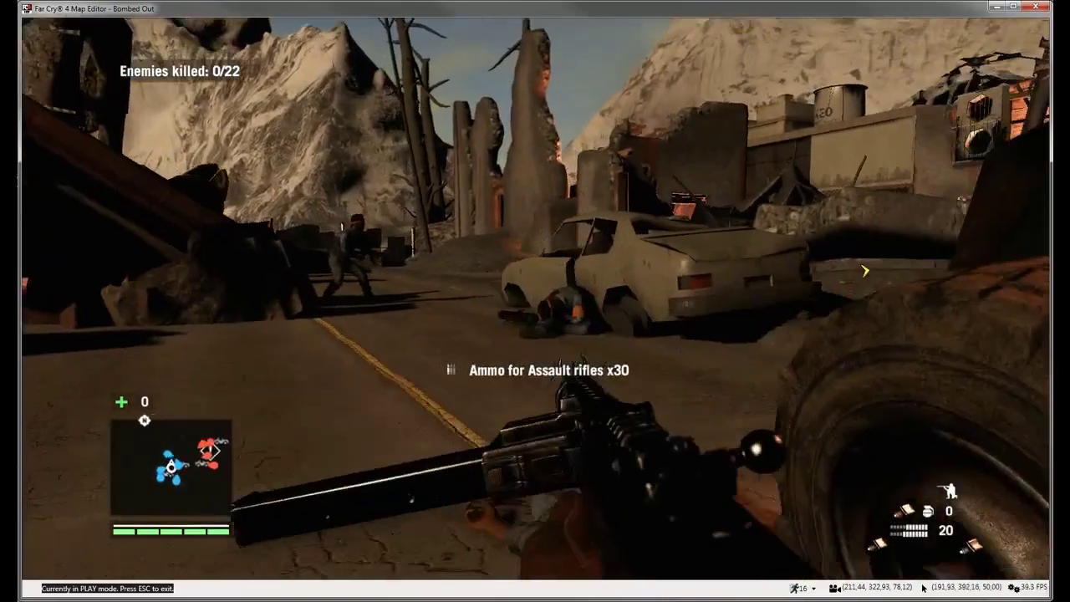
Move along the wrecked truck for cover and fire aimed shots at the enemies down the street.
key(w)
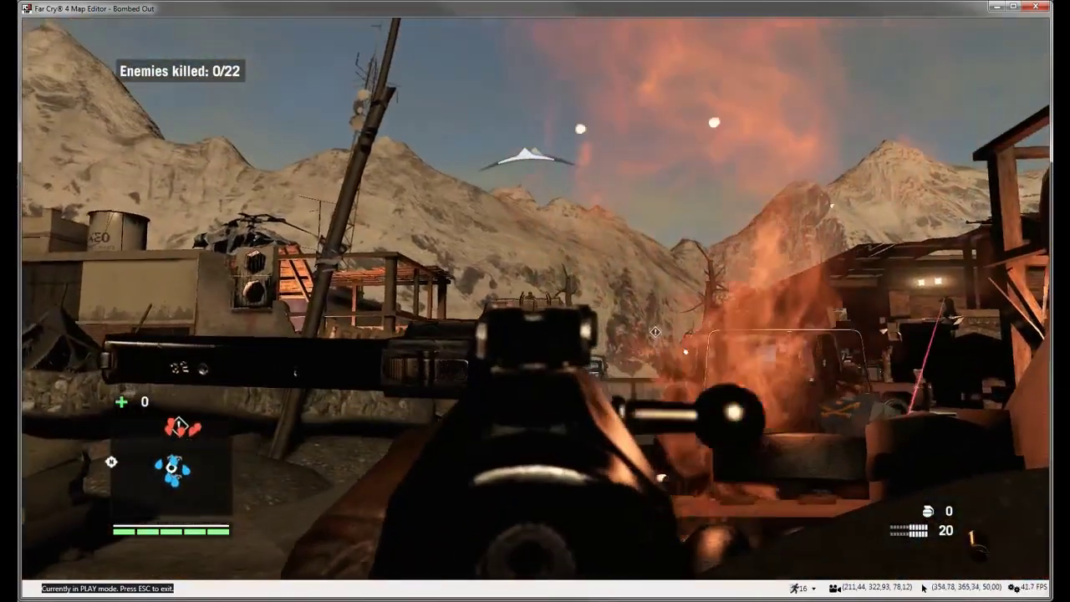
key(w)
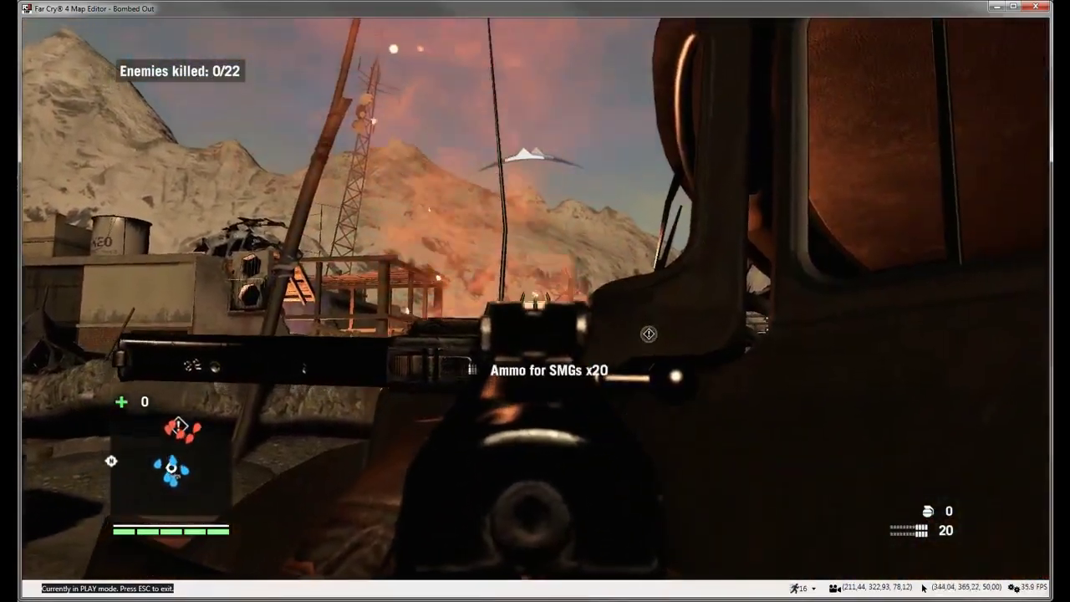
key(w)
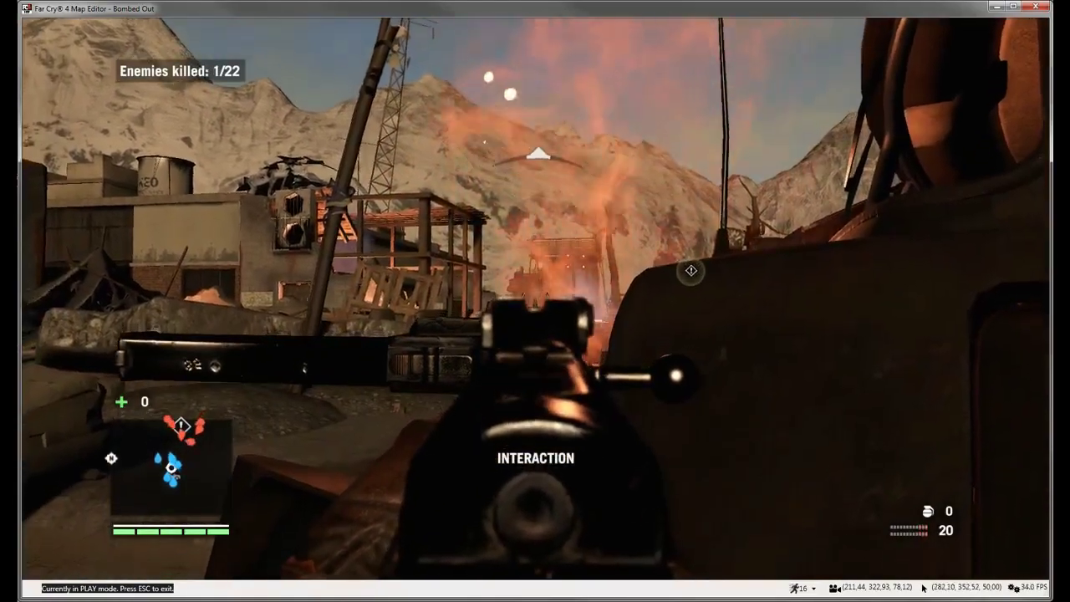
key(d)
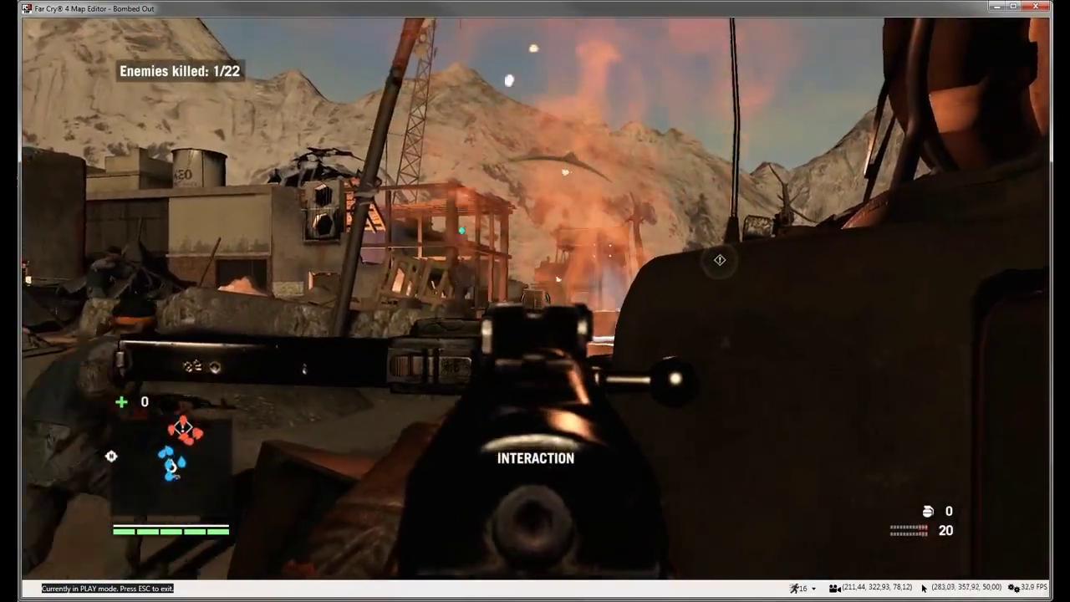
click(536, 299)
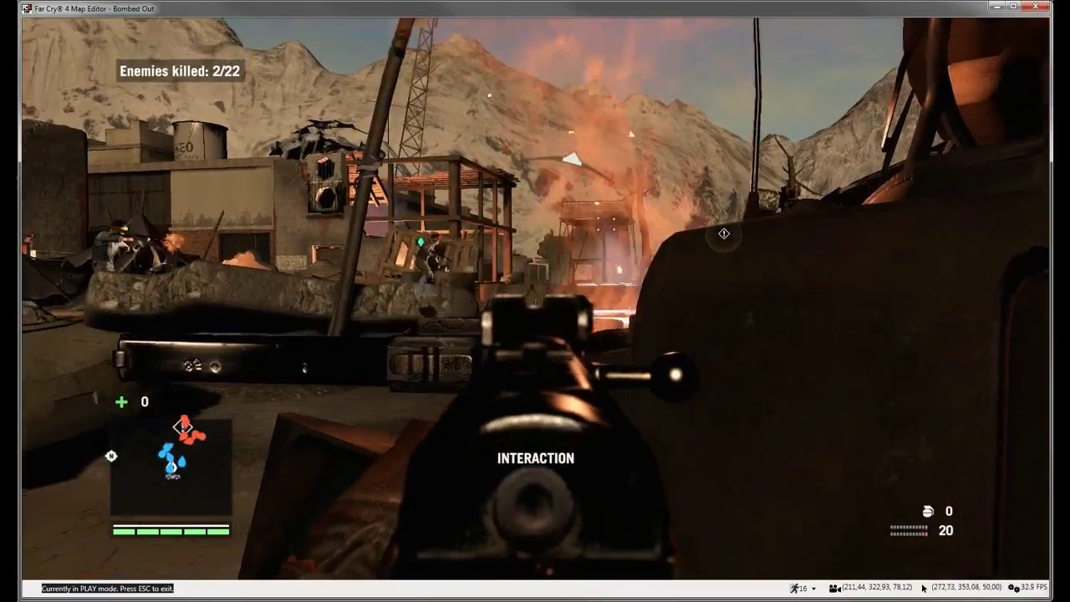
key(a)
right_click(535, 300)
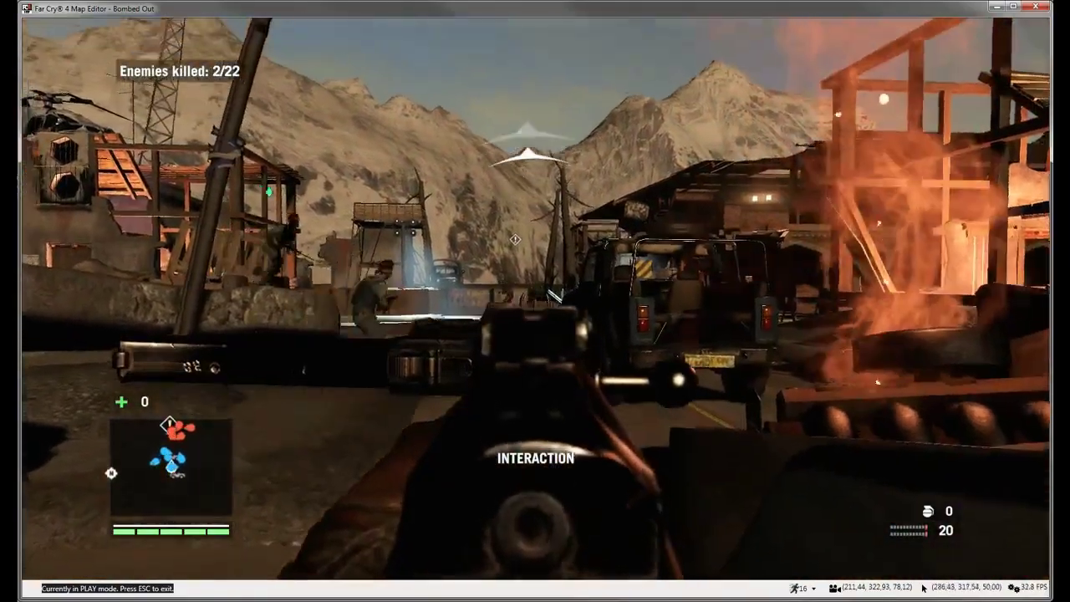
Advance up the street to the allied vehicle and man its mounted gun.
key(w)
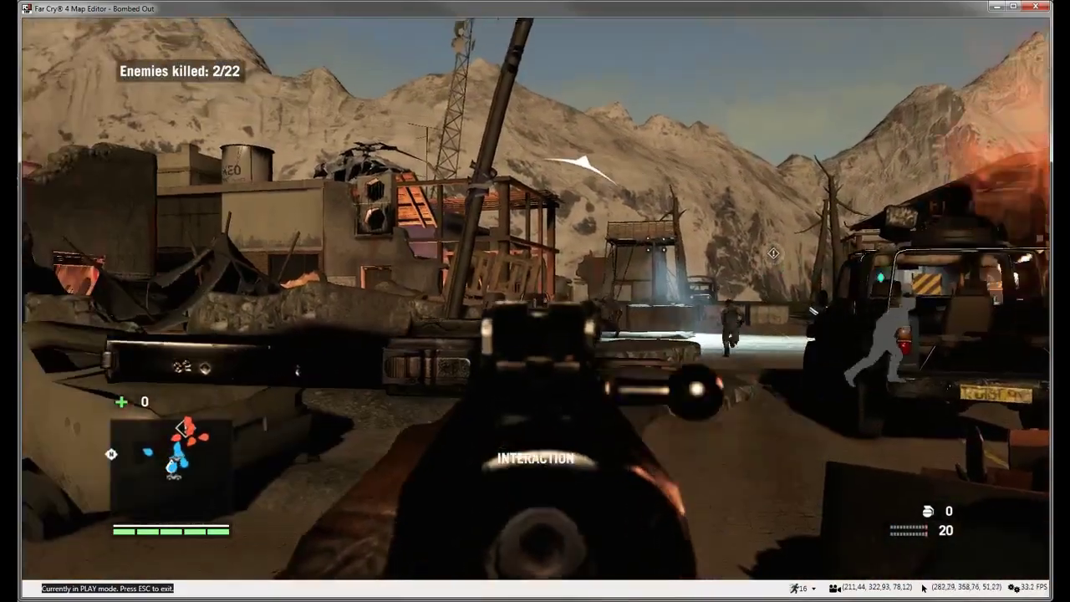
key(w)
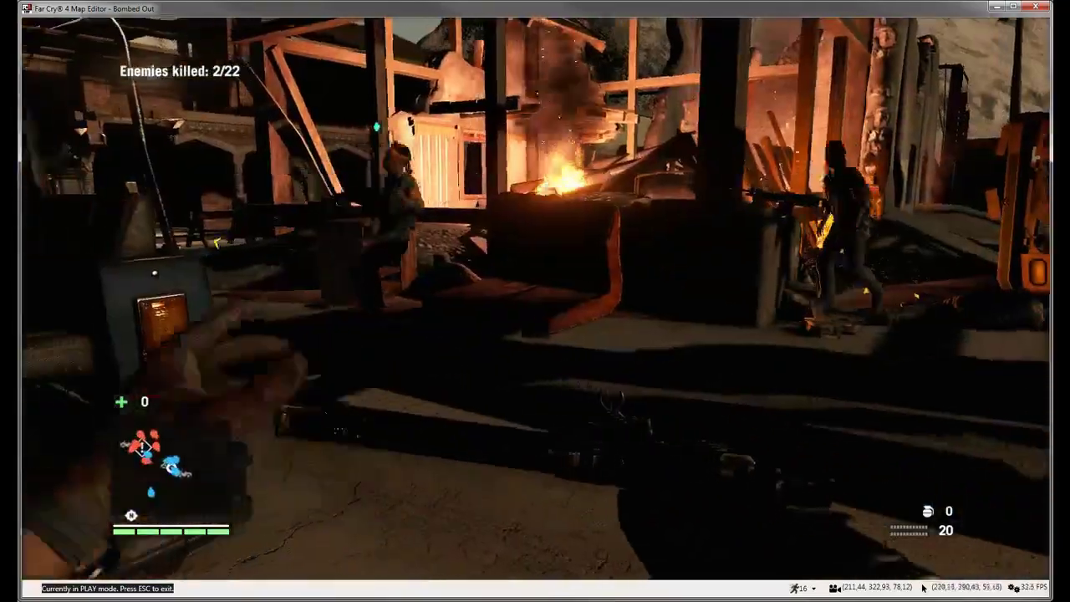
key(e)
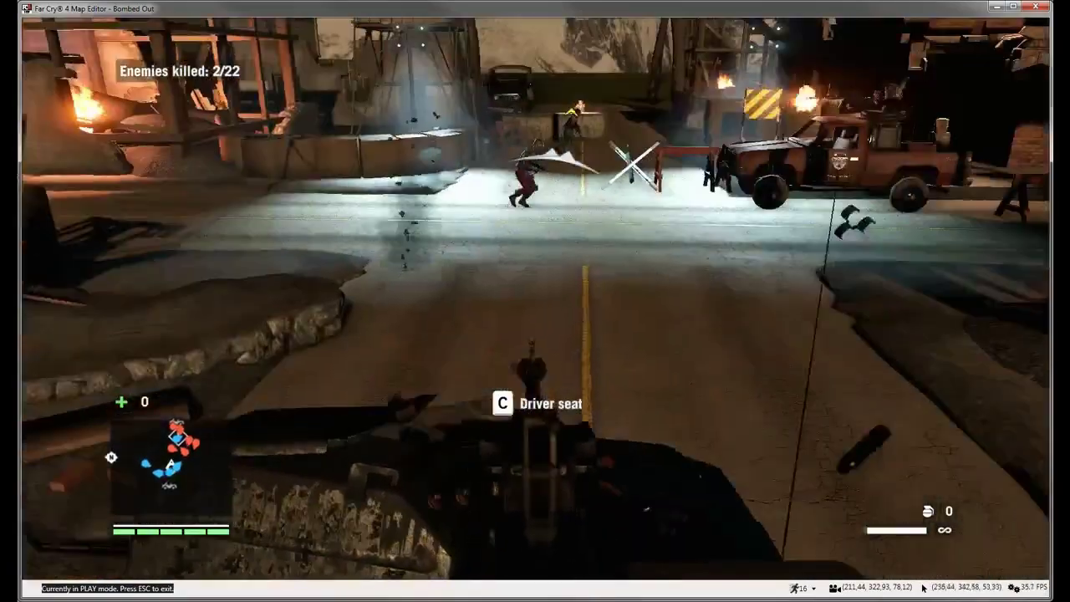
Shoot the enemies around the roadblock and the red pickup with the vehicle's mounted gun.
click(535, 299)
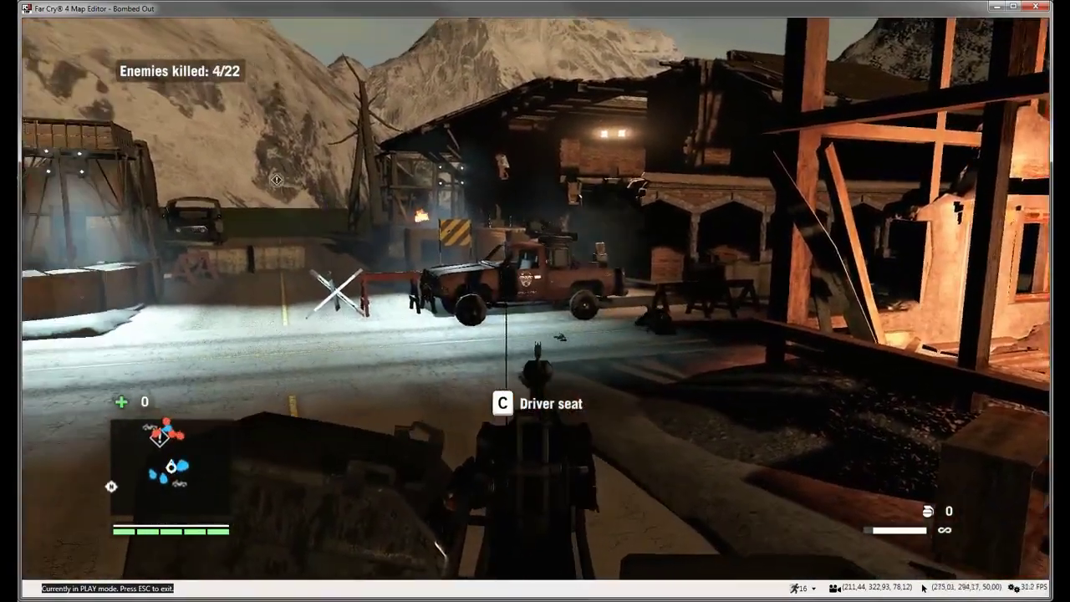
click(535, 301)
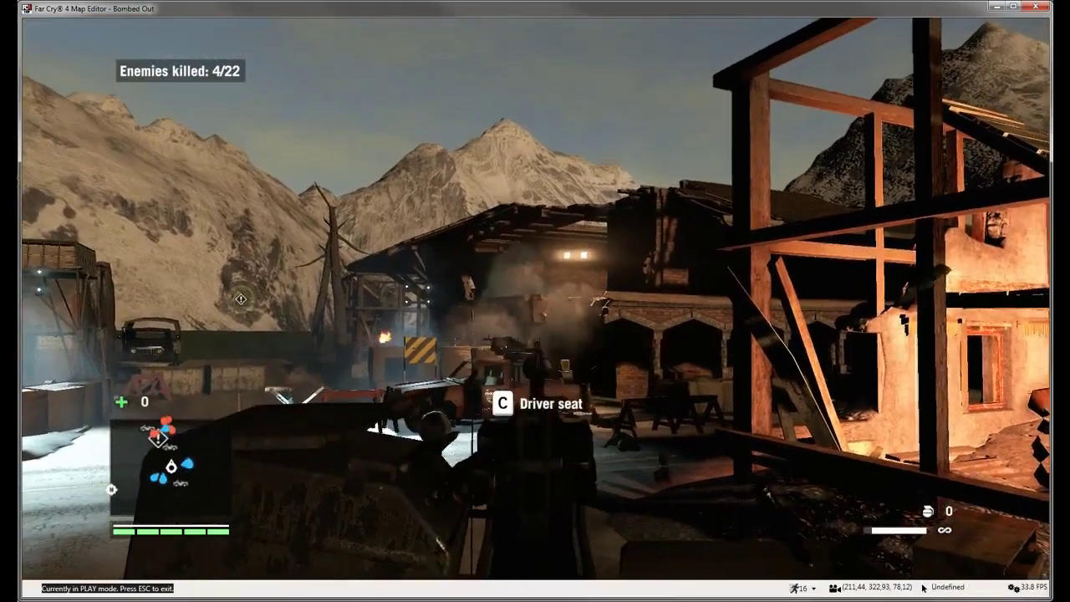
click(535, 298)
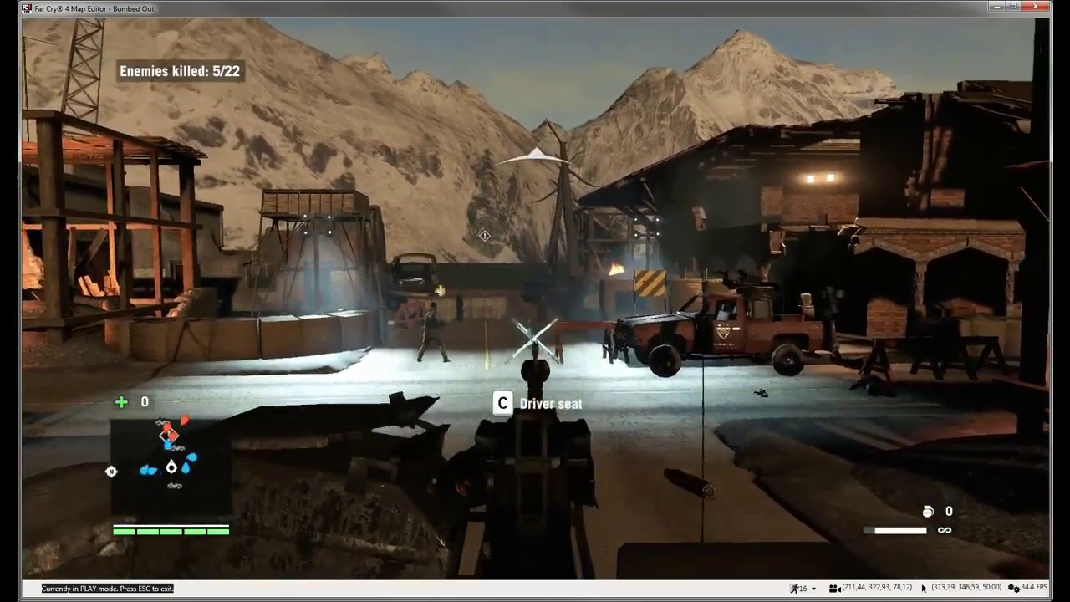
click(536, 301)
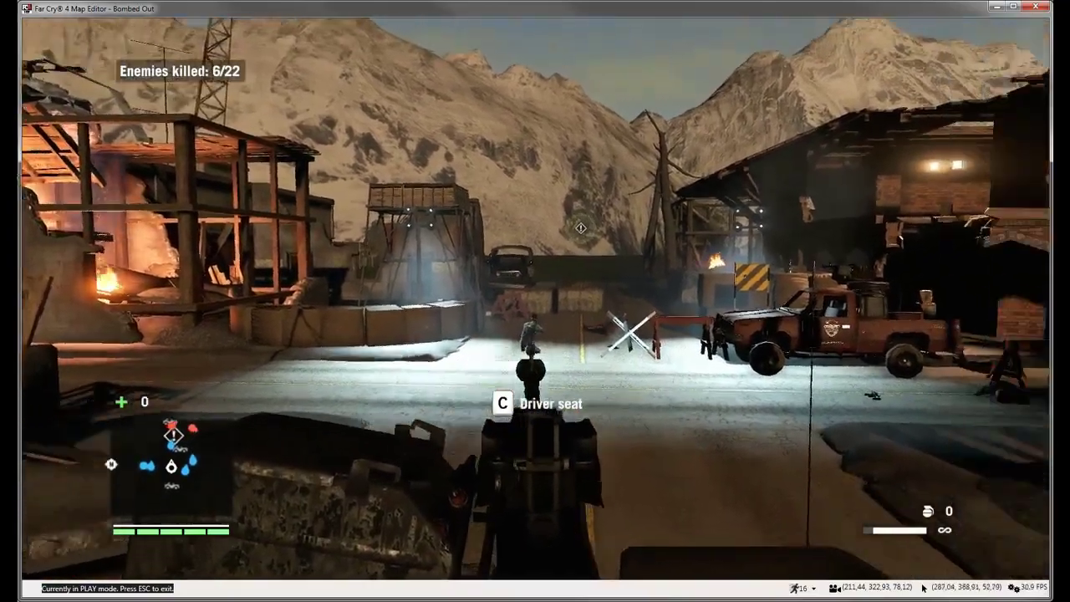
right_click(535, 301)
click(535, 301)
click(536, 301)
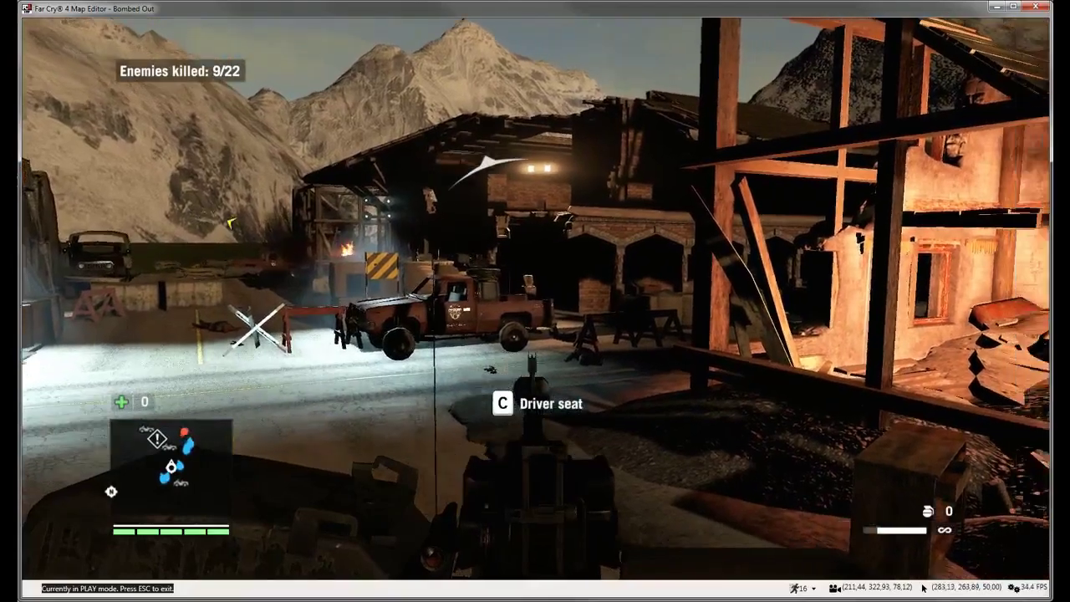
Leave the mounted gun, advance to the arcaded brick building and shoot the enemies behind its sandbags.
key(e)
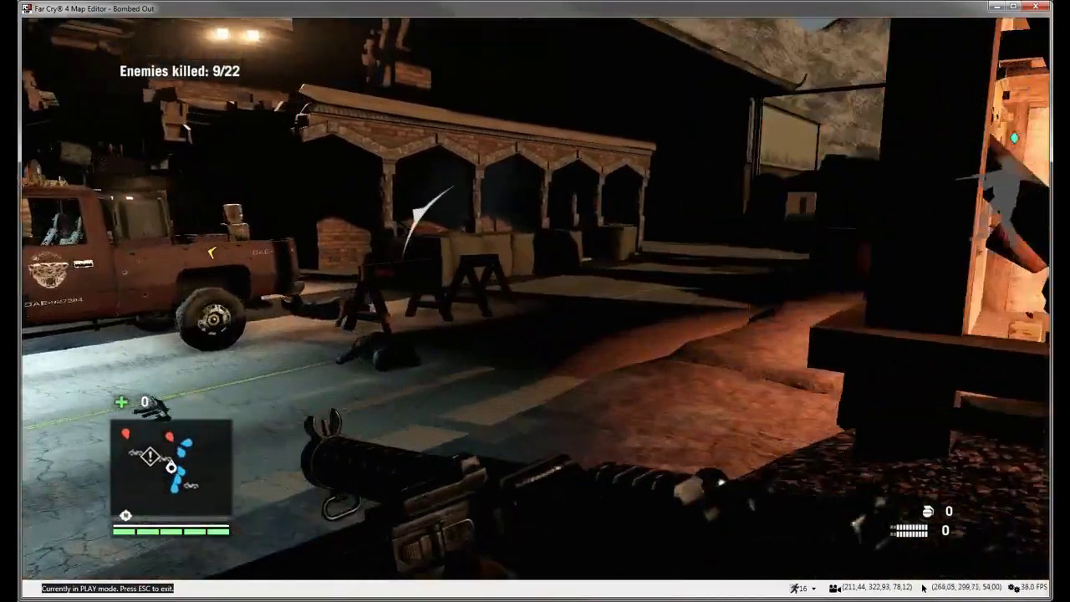
key(w)
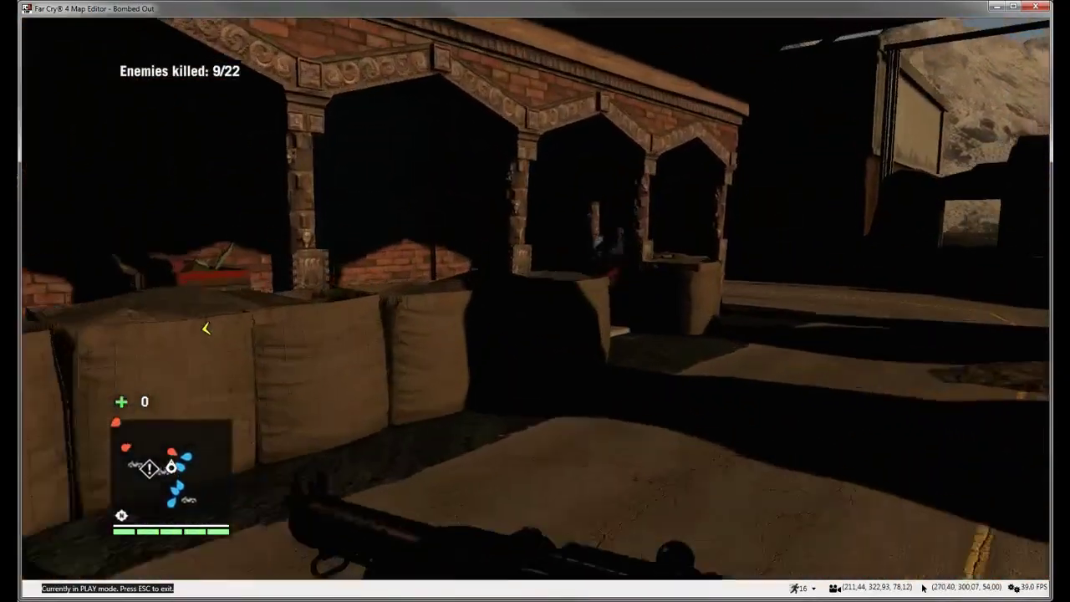
click(535, 299)
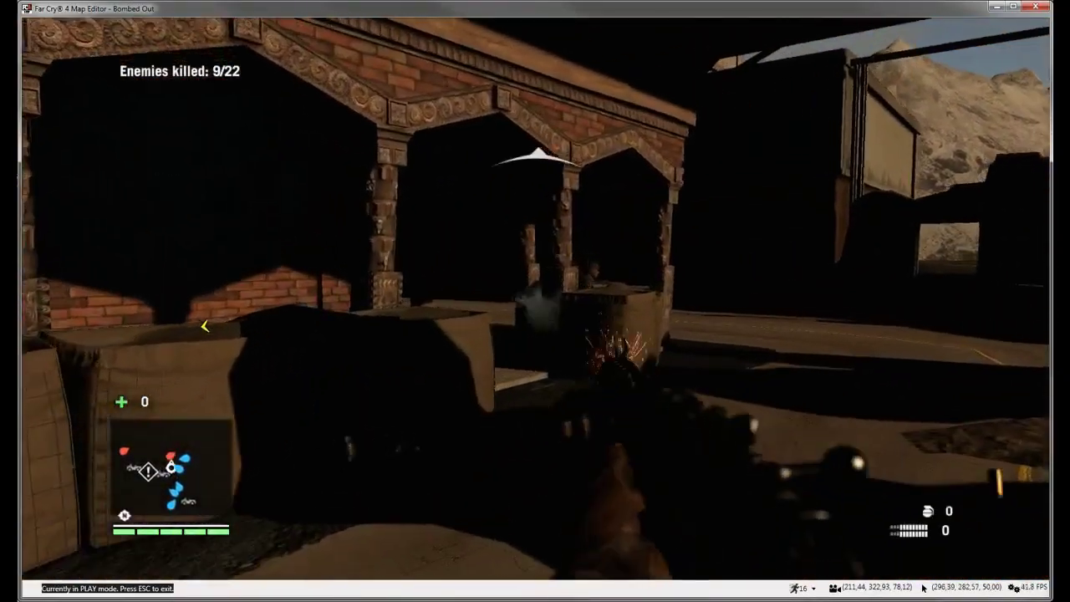
key(w)
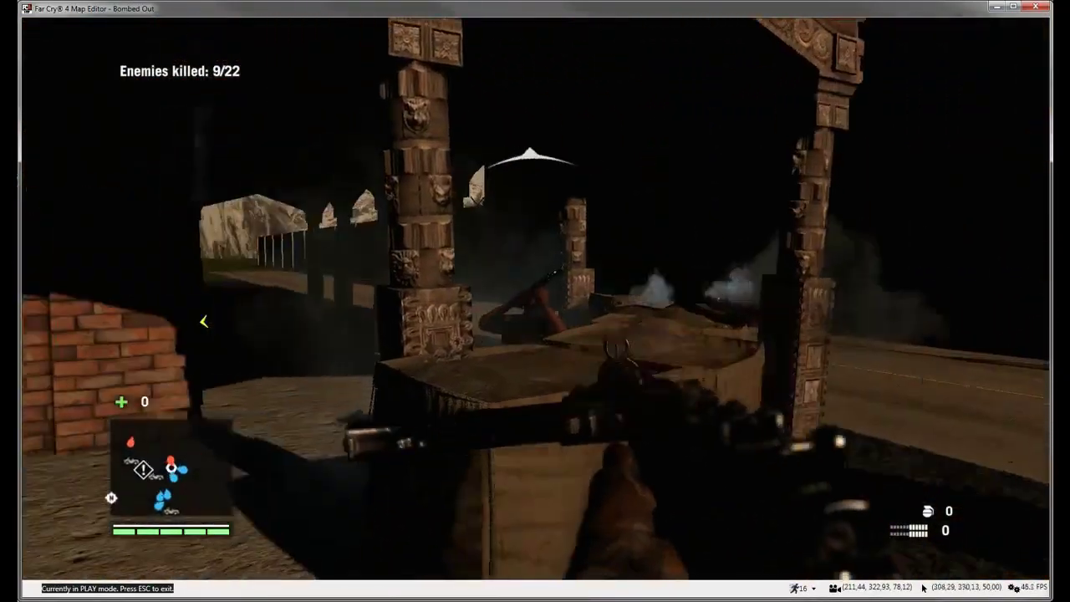
click(535, 299)
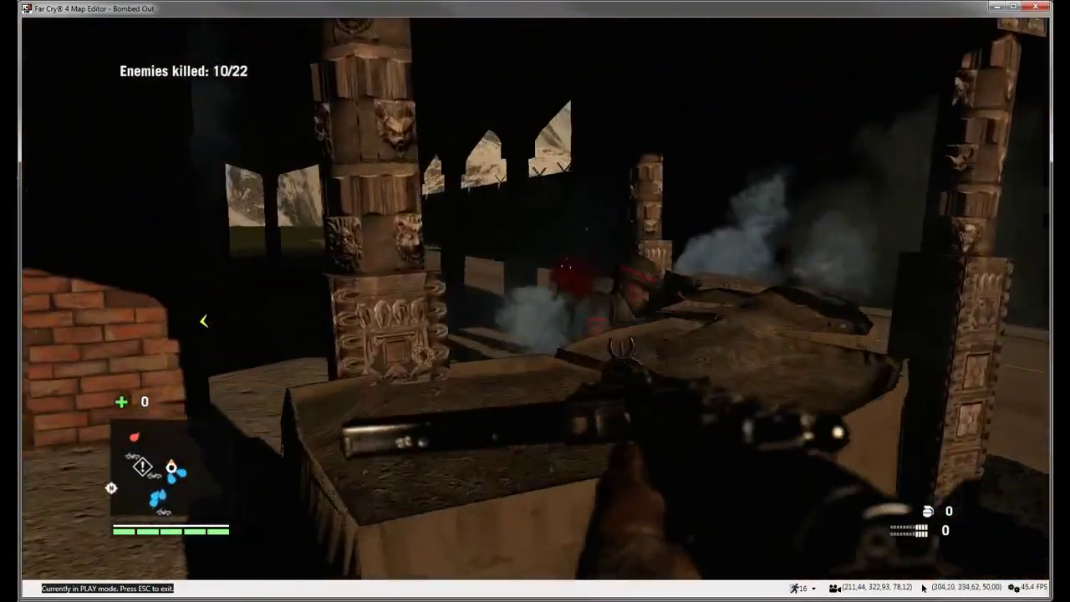
Move through the arcaded building and restock ammunition at the crates beside the brick wall.
key(w)
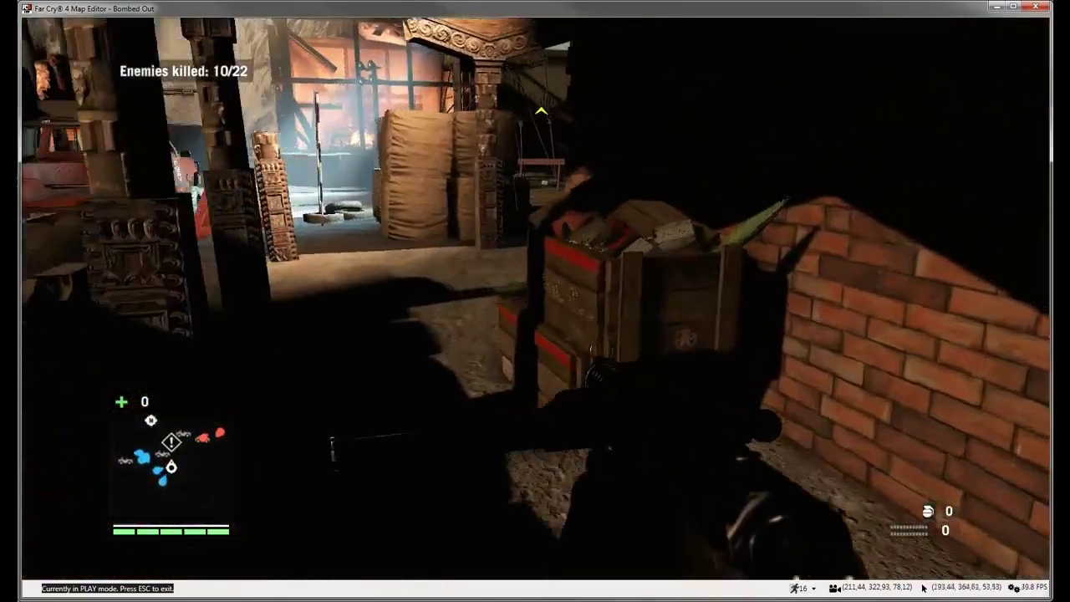
key(w)
key(w)
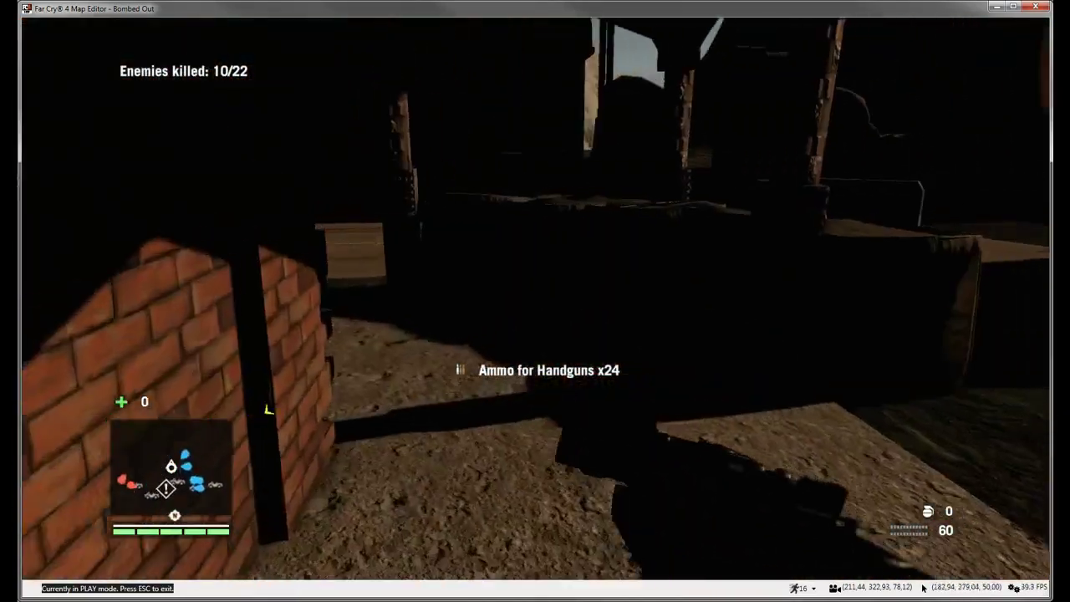
key(e)
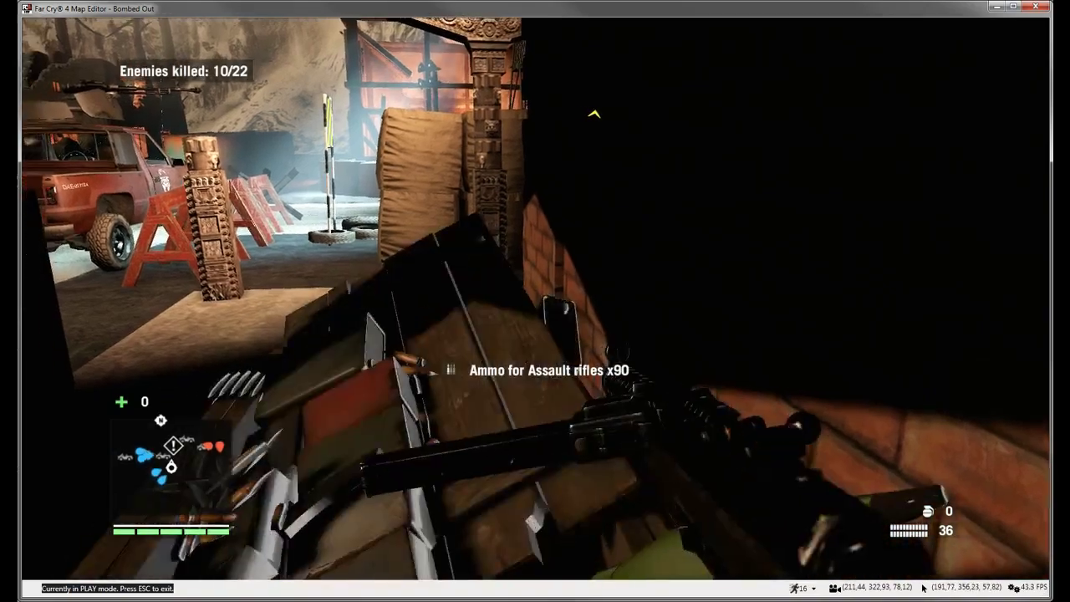
key(e)
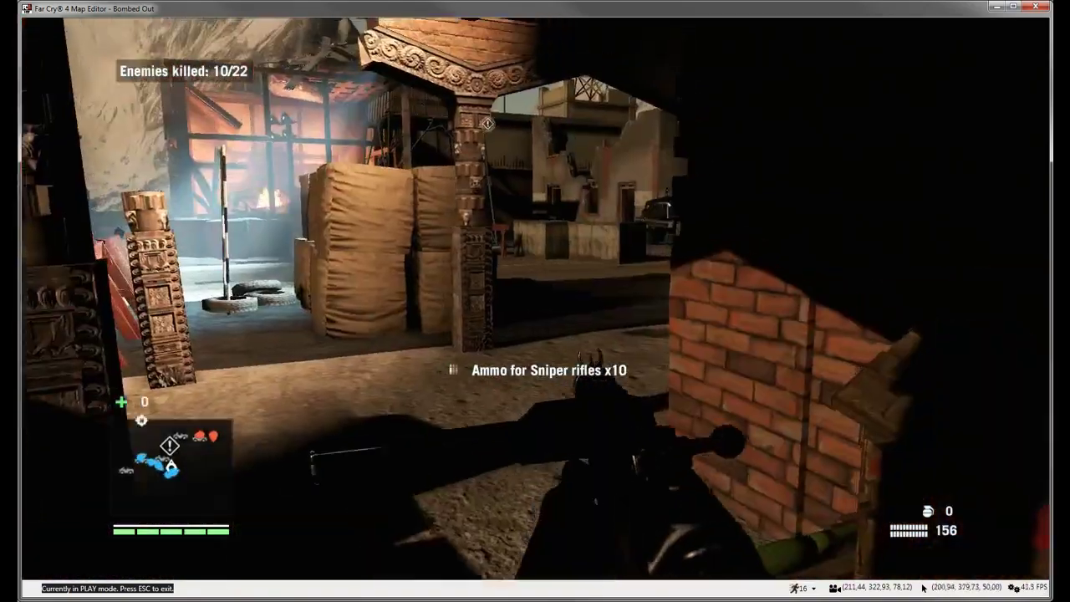
Move out to the building's columns and fire aimed shots toward the military truck by the ruins.
key(w)
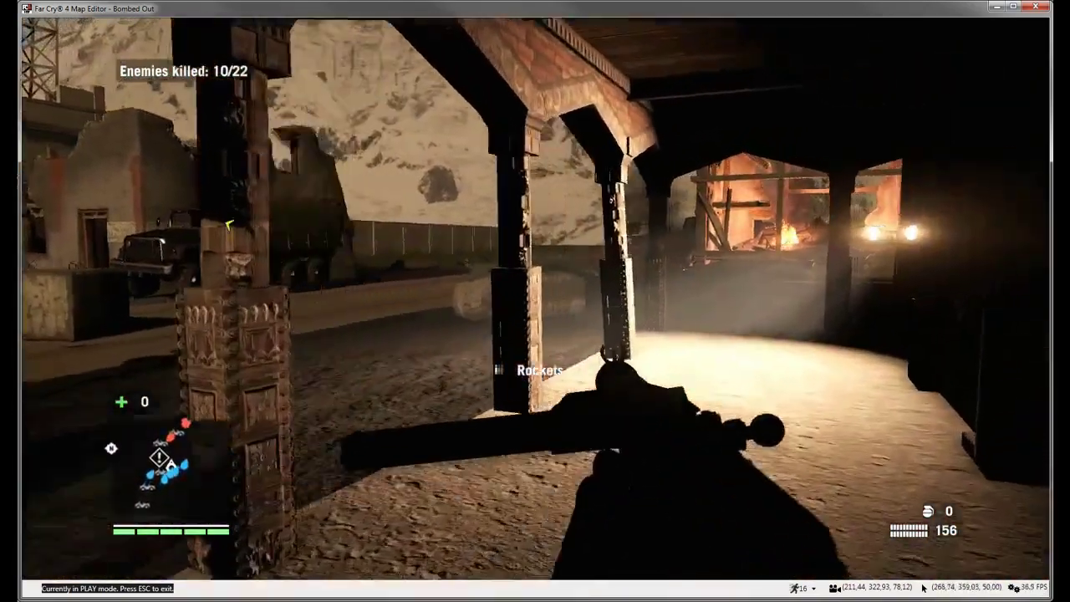
right_click(535, 301)
click(535, 301)
click(535, 301)
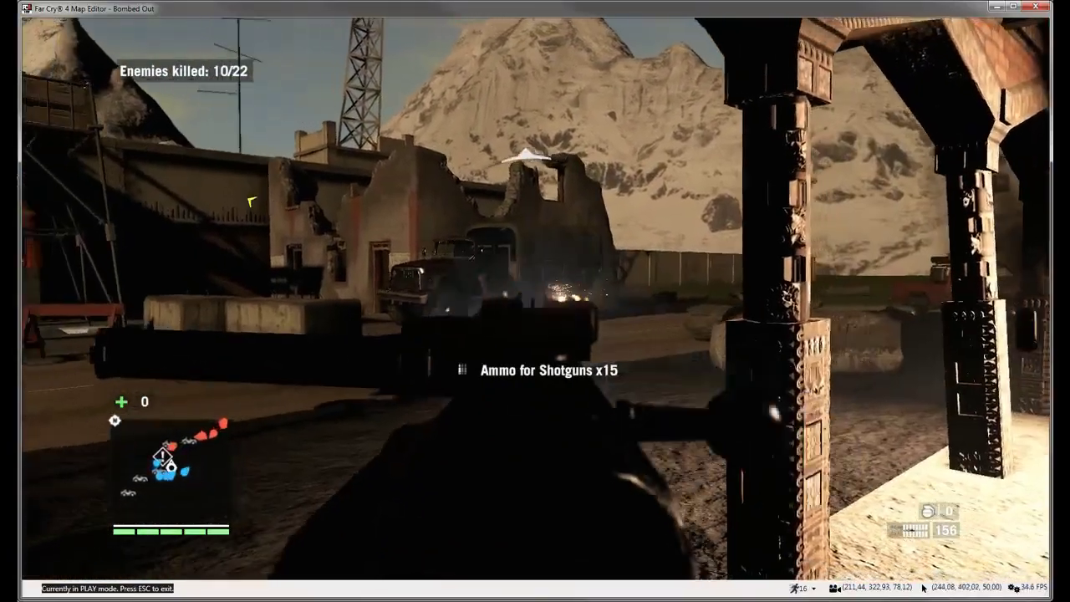
Run across the road and take crouched cover behind the concrete barriers near the ruins.
key(w)
key(w)
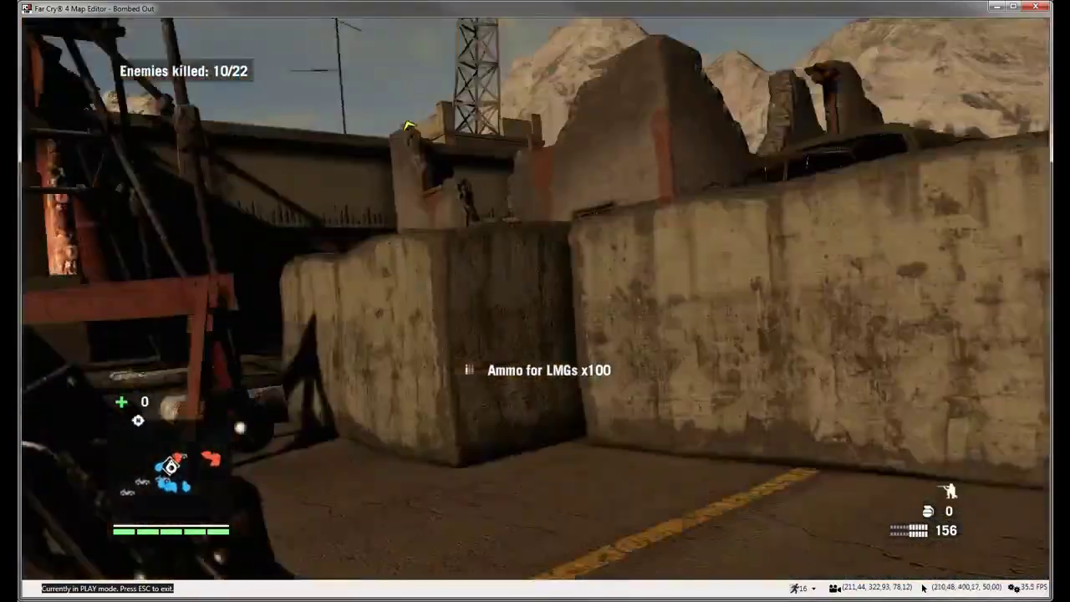
key(w)
scroll(535, 301, down, 1)
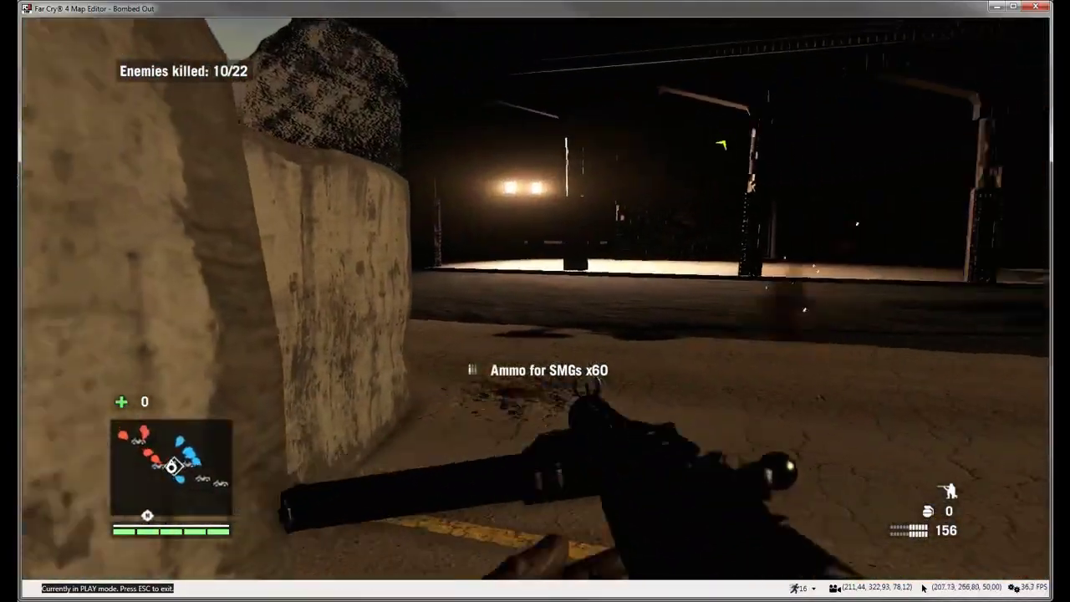
scroll(536, 301, up, 1)
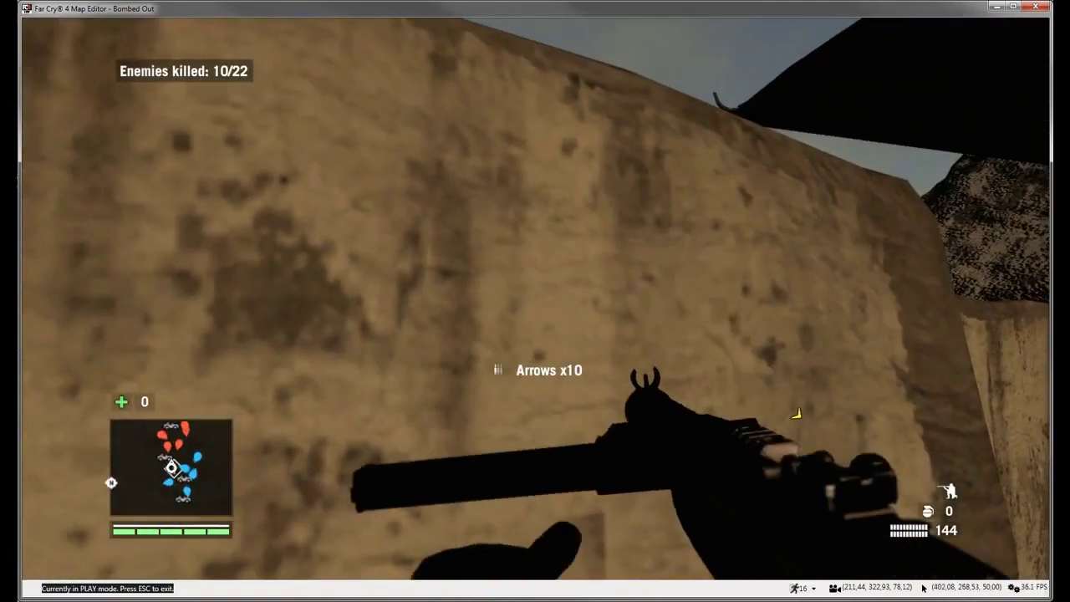
Shoot over the concrete barrier at the enemies near the red vehicles and reload behind cover.
key(w)
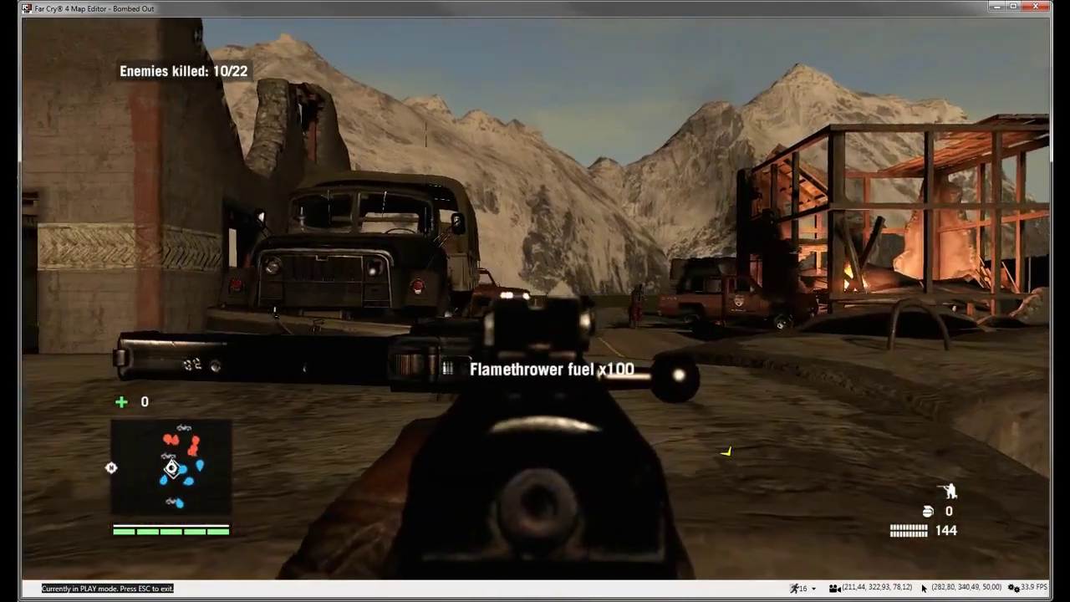
key(w)
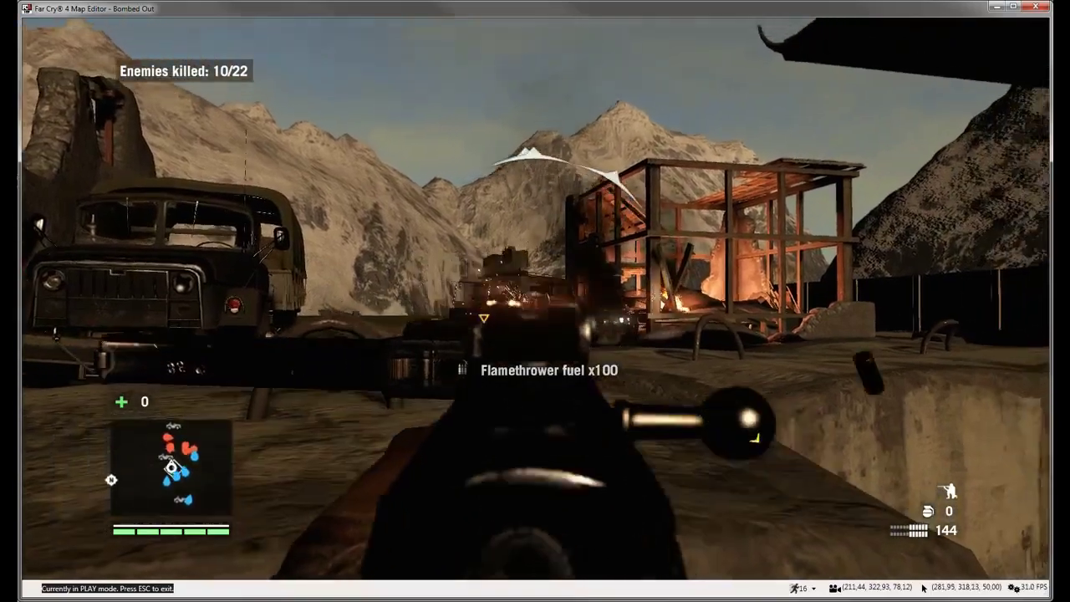
scroll(535, 301, down, 1)
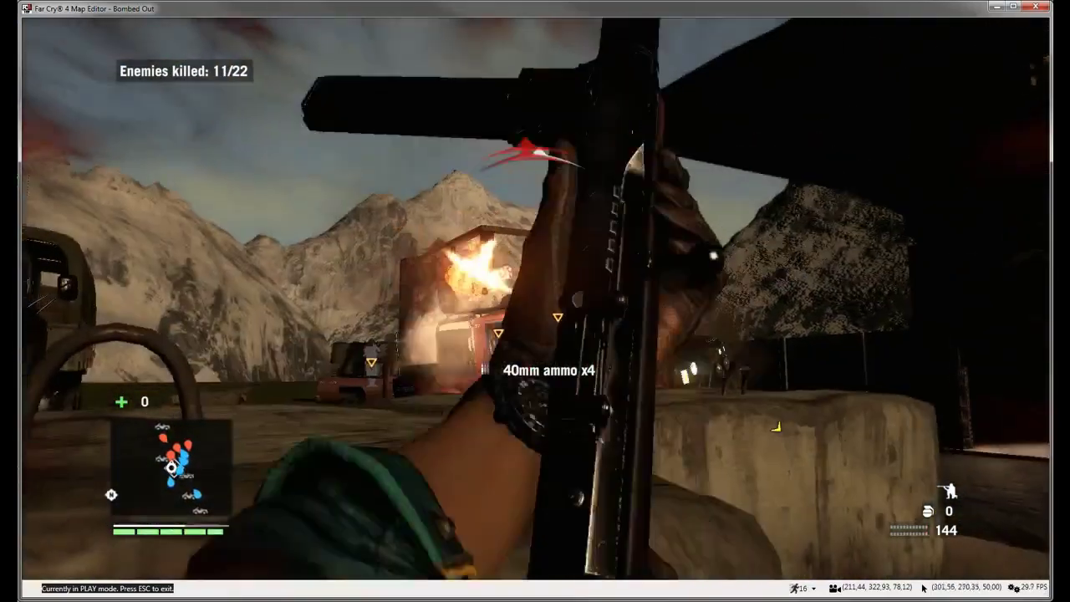
key(r)
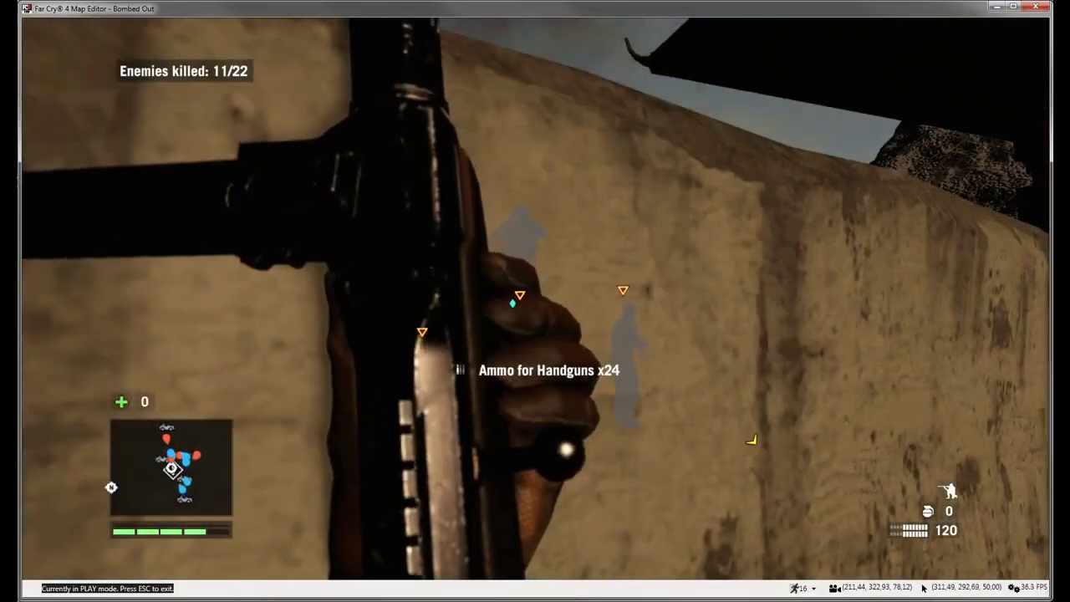
Fire at the enemies around the columned building from beside the concrete barrier and restock ammunition.
click(535, 301)
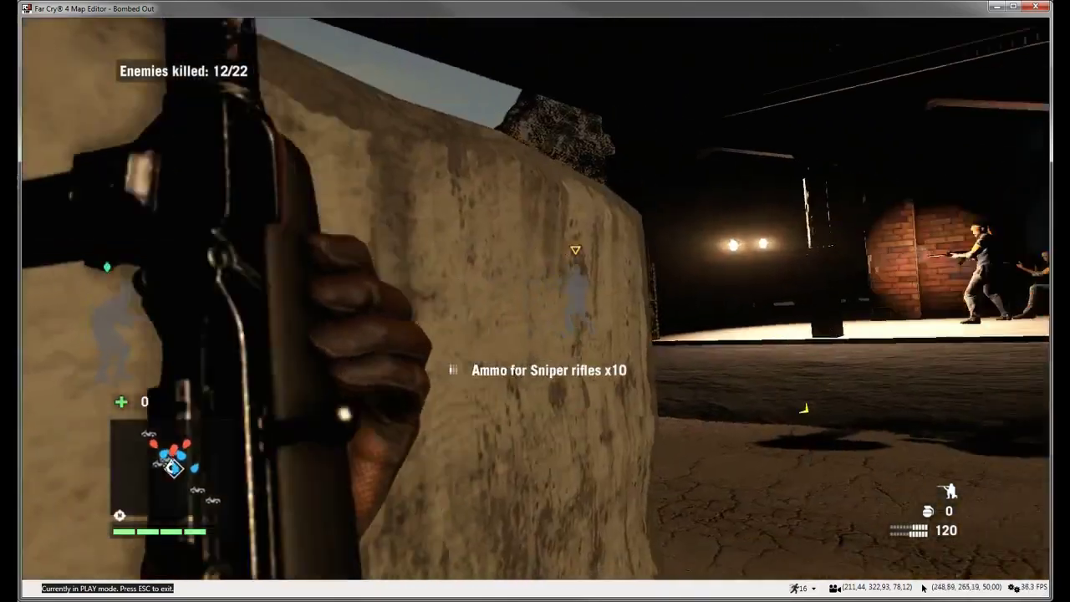
key(2)
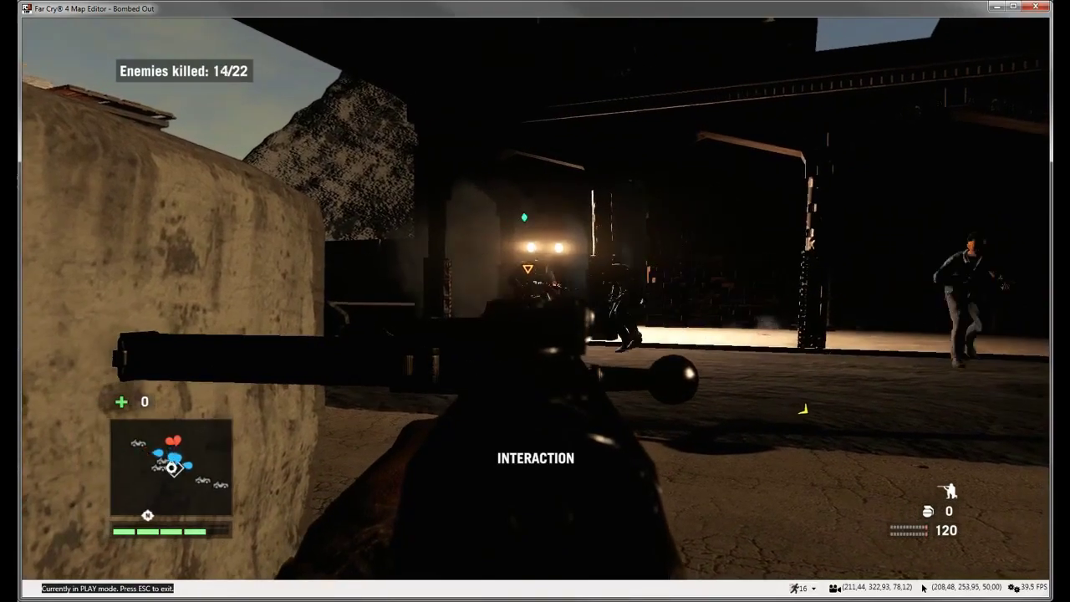
key(e)
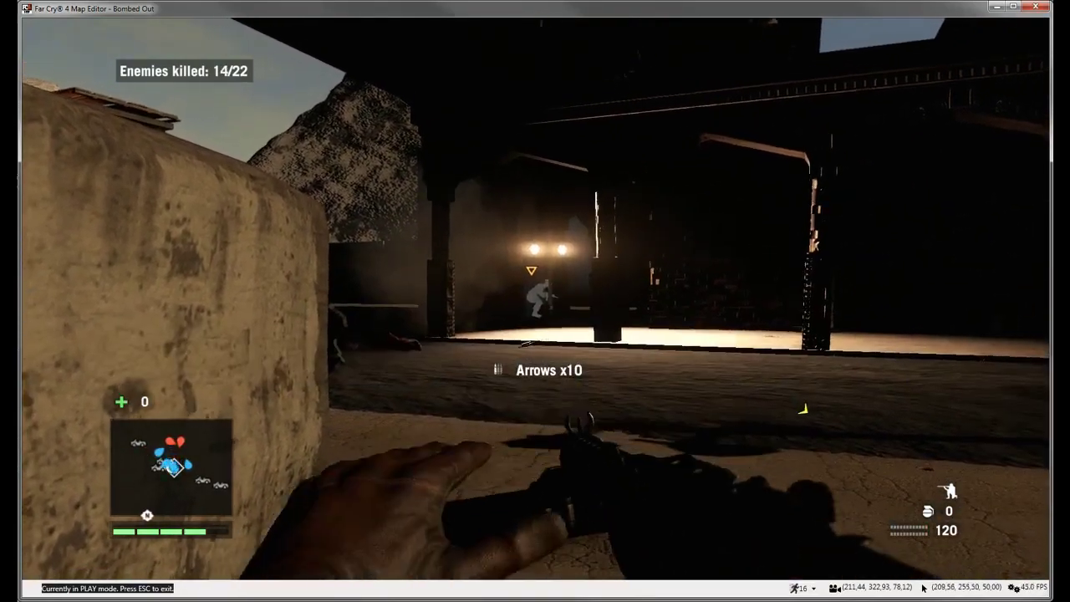
Advance from the concrete barrier into the dark columned building and shoot the enemies inside.
key(w)
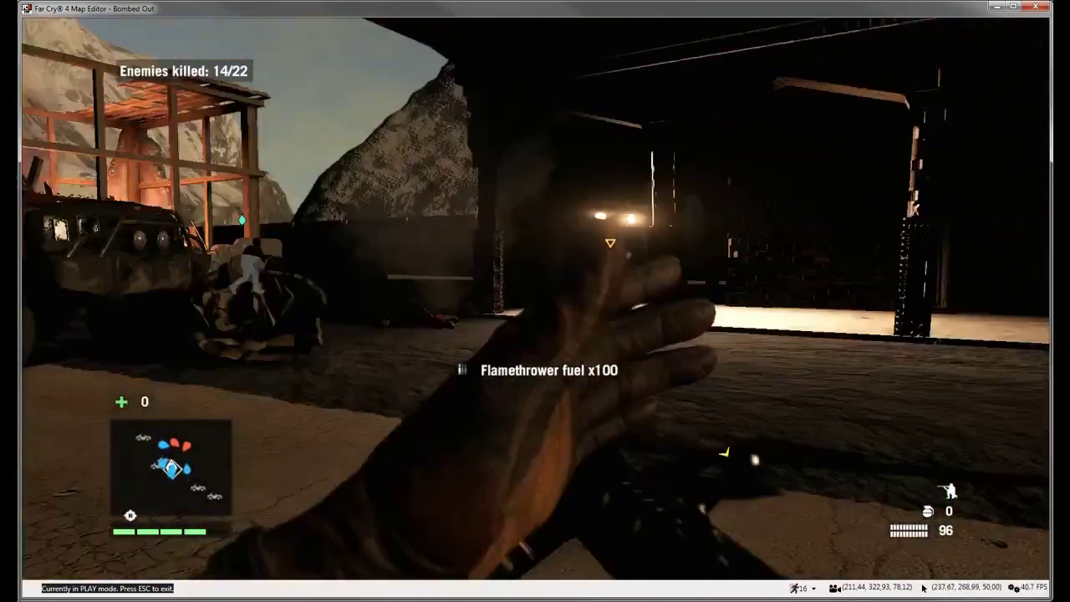
key(w)
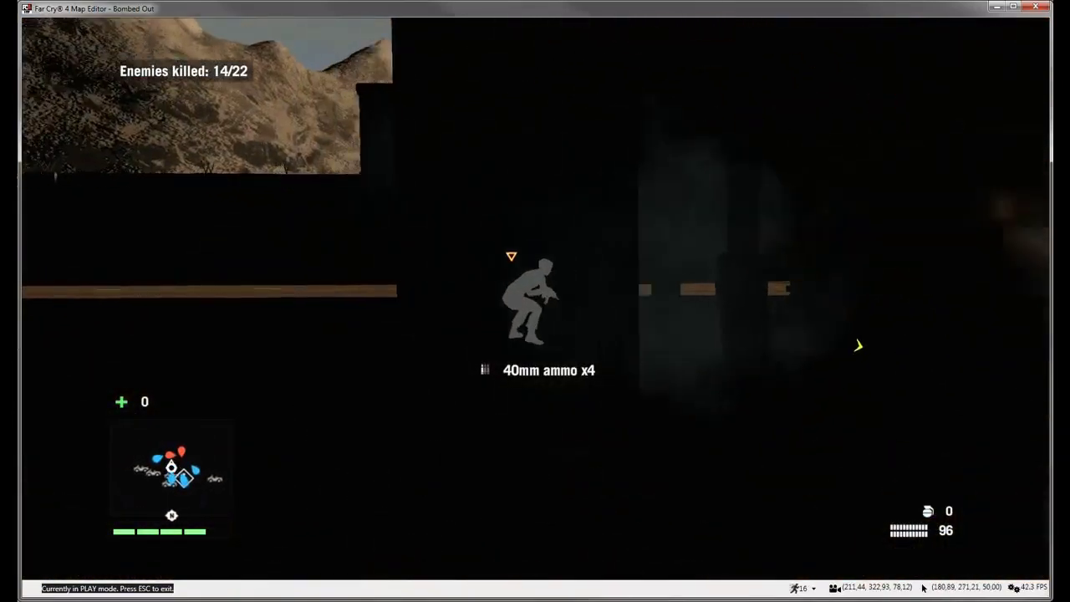
key(w)
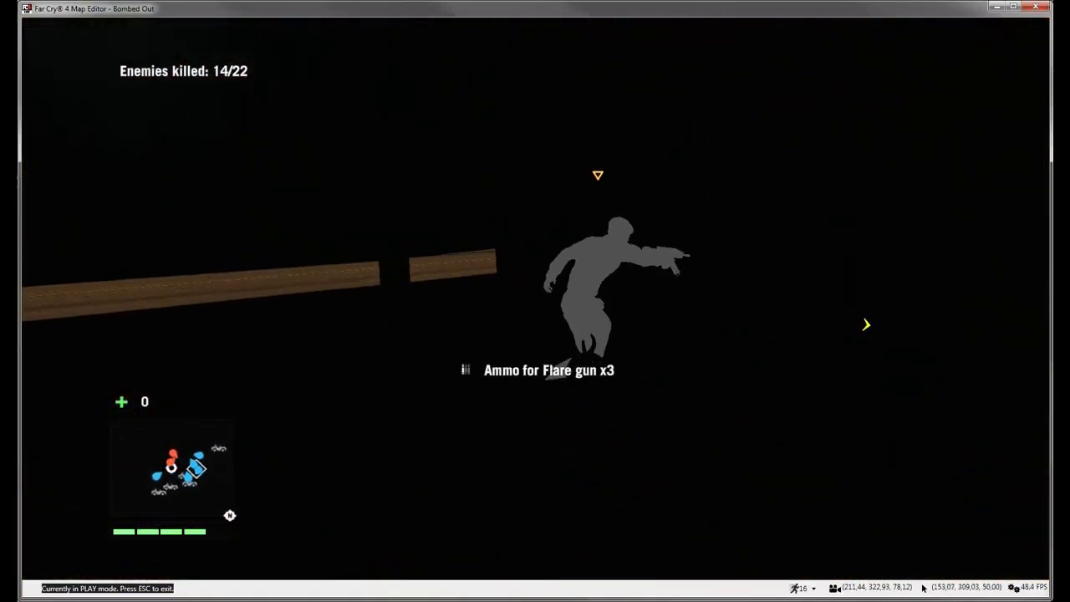
key(w)
click(535, 298)
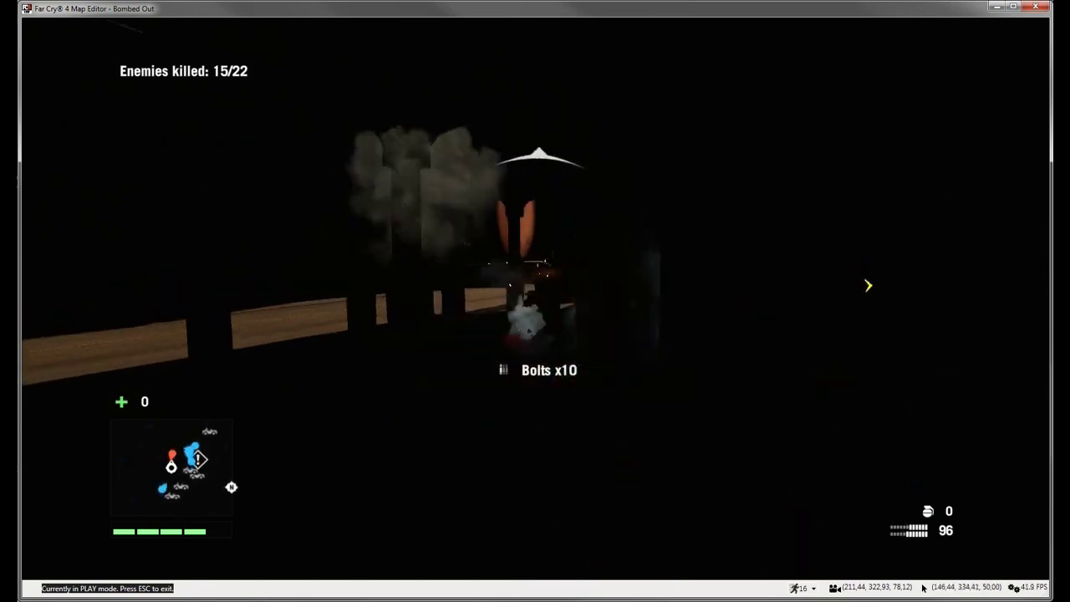
click(535, 298)
click(535, 298)
Move through the arcaded building past the brick wall to the sandbag barriers, reloading on the way.
key(w)
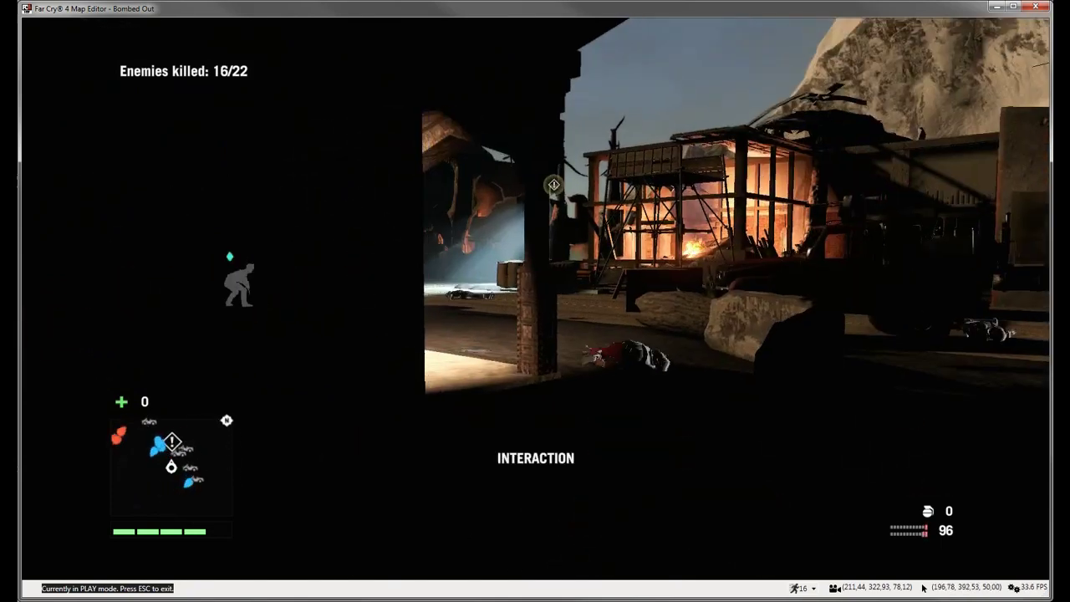
key(w)
scroll(535, 299, down, 1)
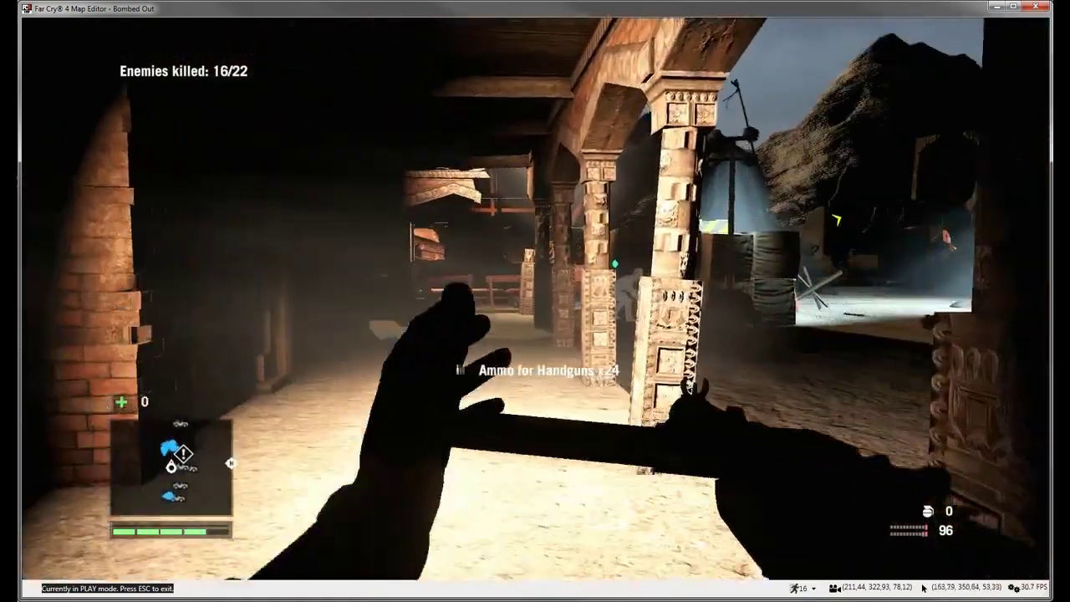
key(w)
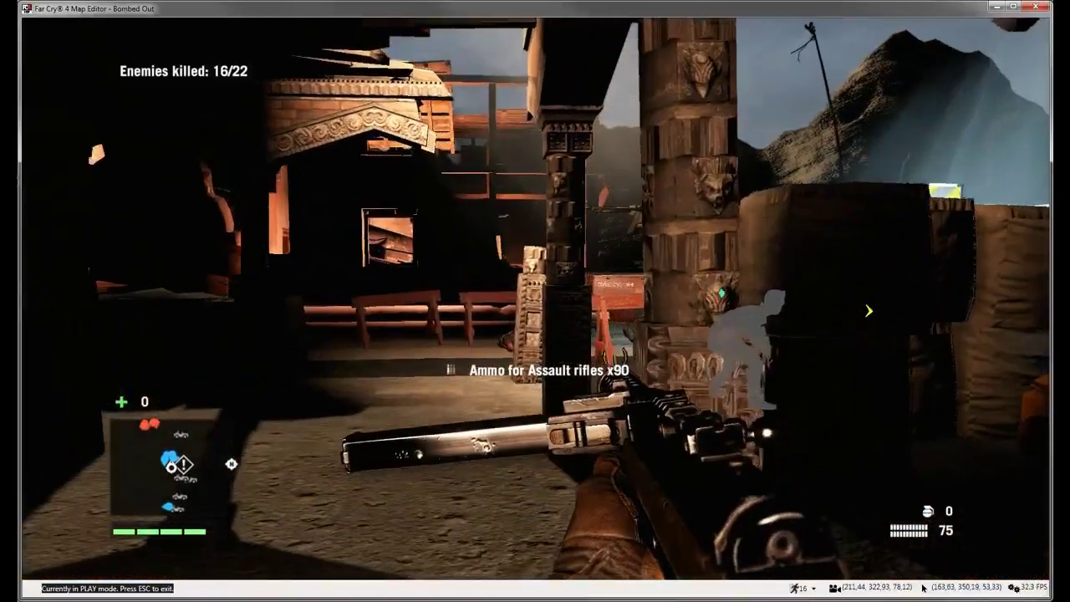
key(w)
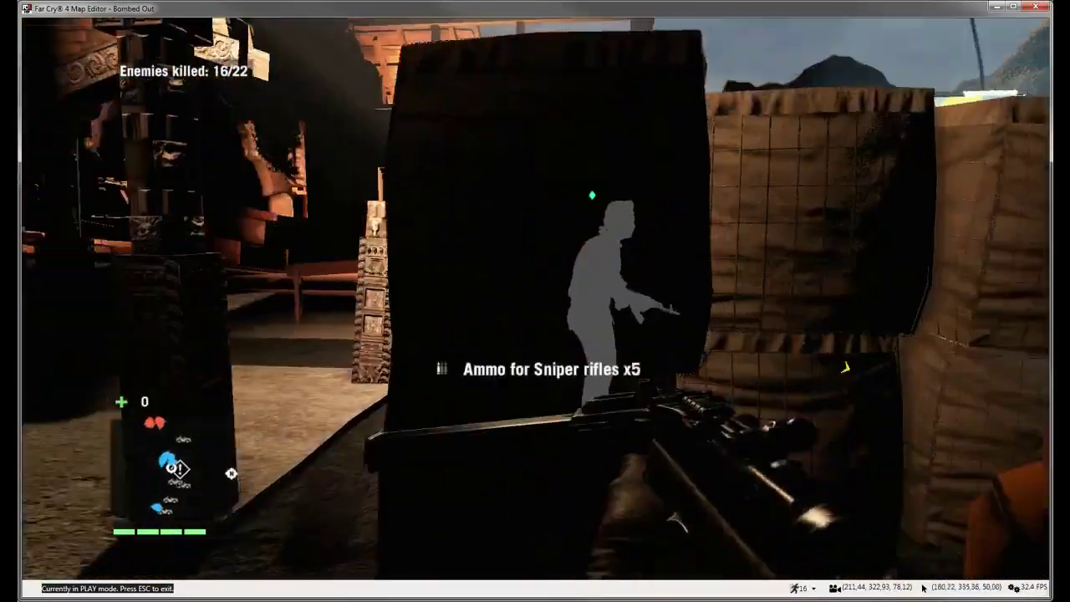
Run out to the wooden road barricade and fire aimed shots down the road past the burning ruin.
key(w)
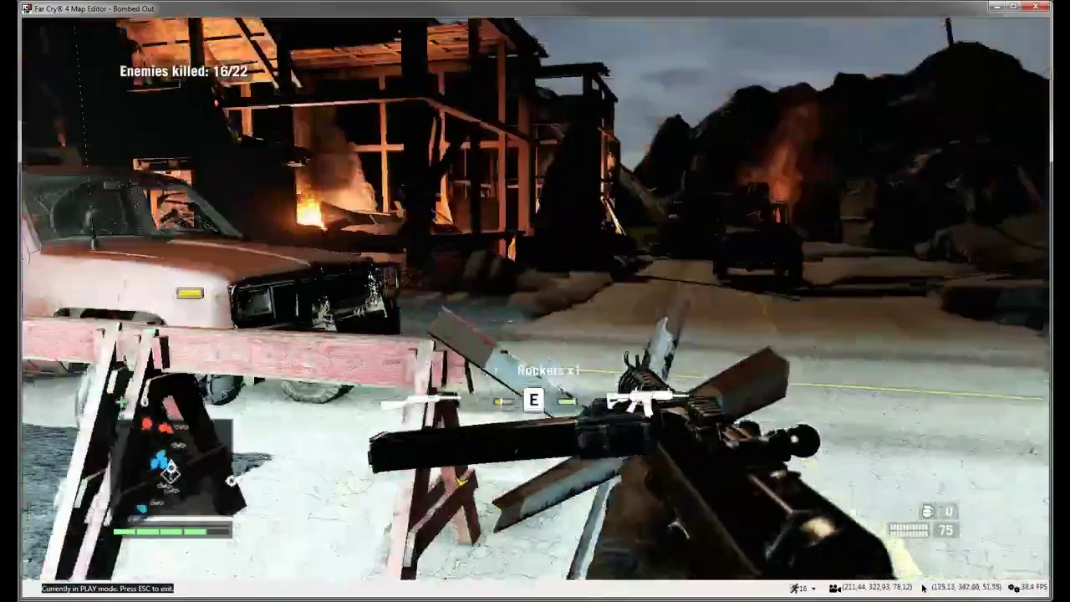
key(w)
right_click(536, 301)
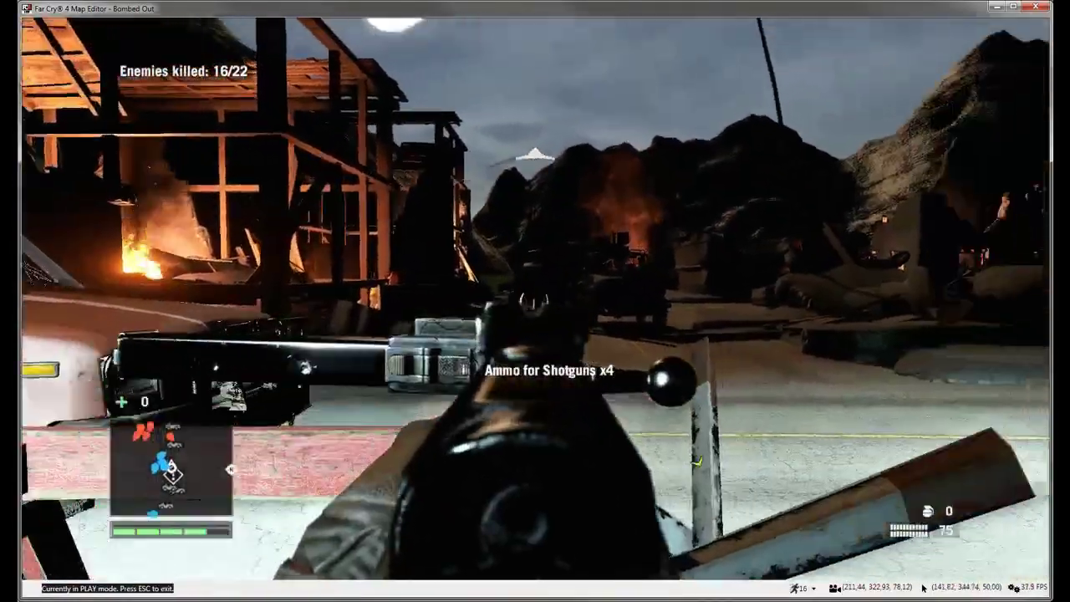
click(535, 301)
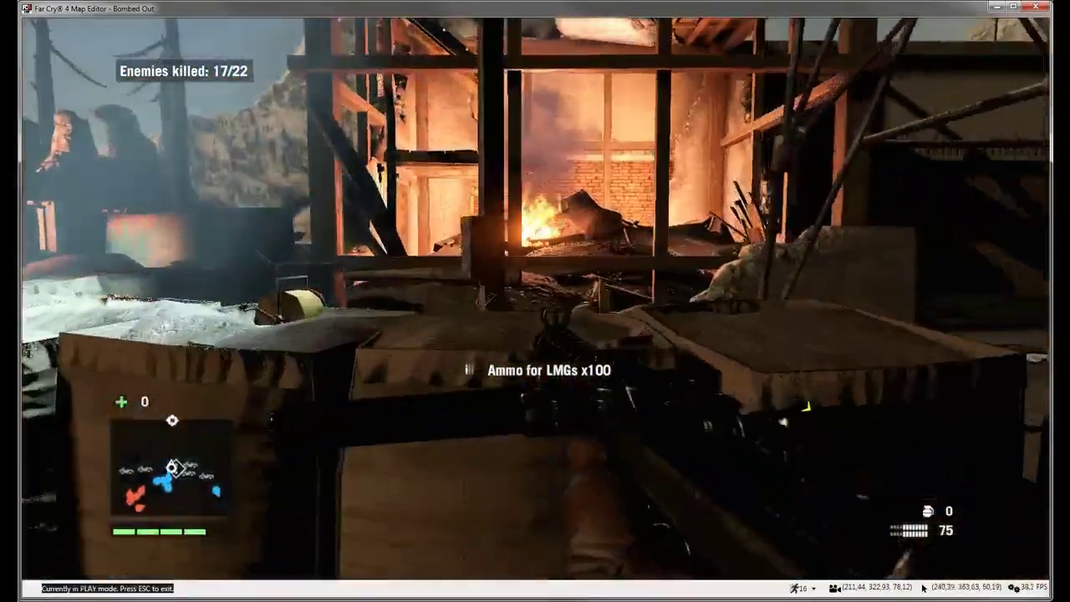
Run through the ruined buildings near the fires toward the remaining enemy.
key(w)
key(space)
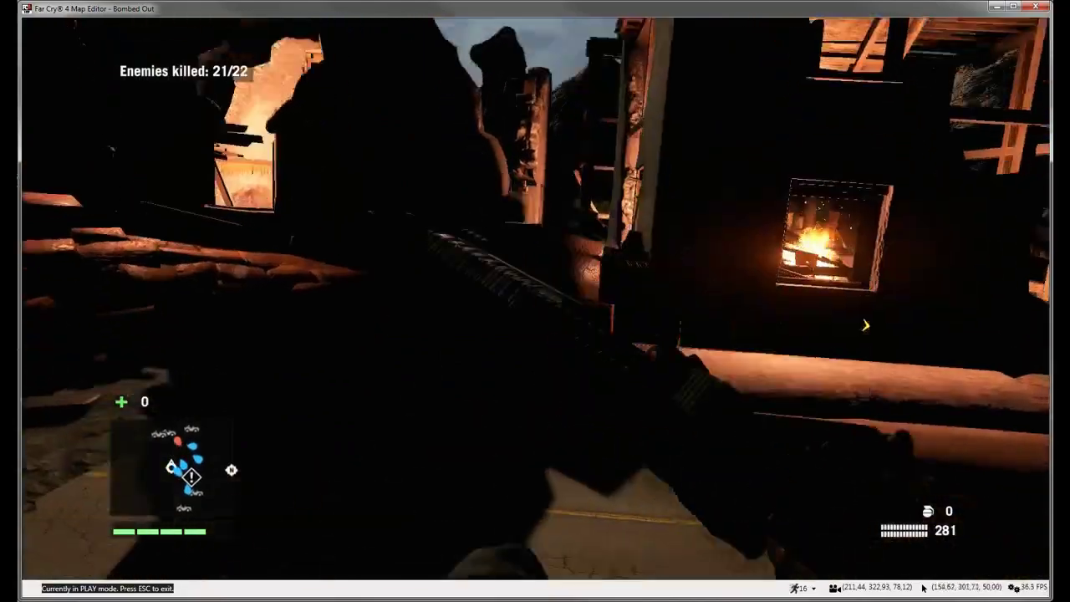
key(w)
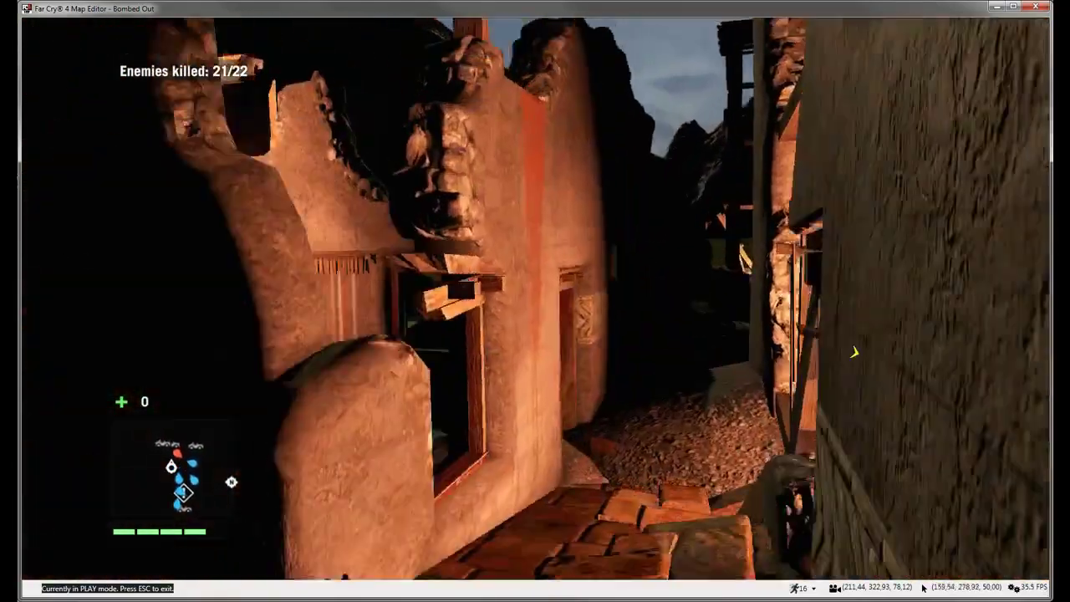
key(w)
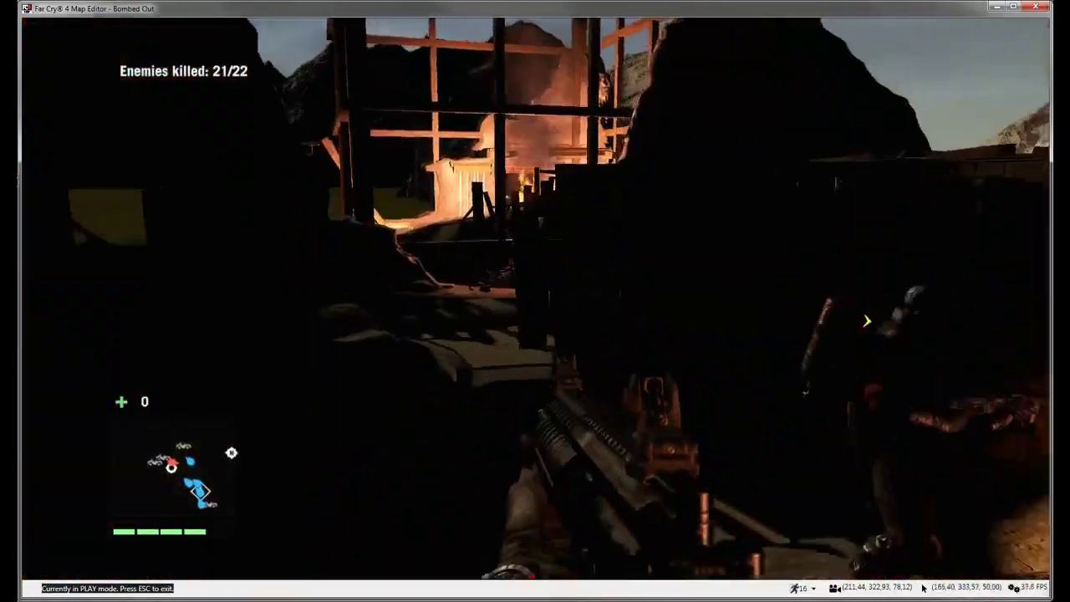